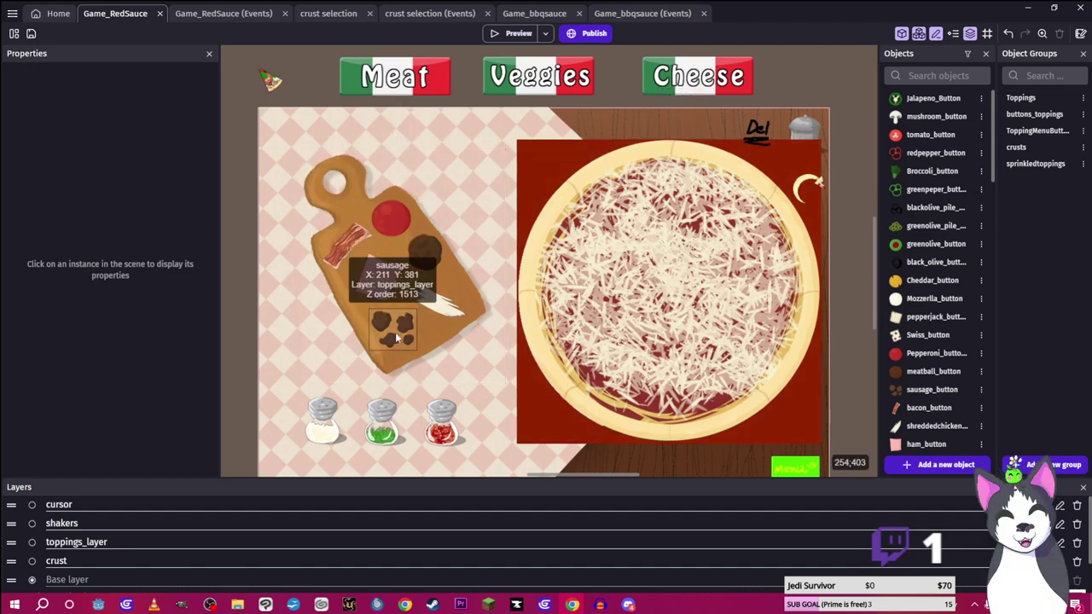
Select the Pepperoni instance on the meat cutting board to view its 77×70 properties
left_click(393, 230)
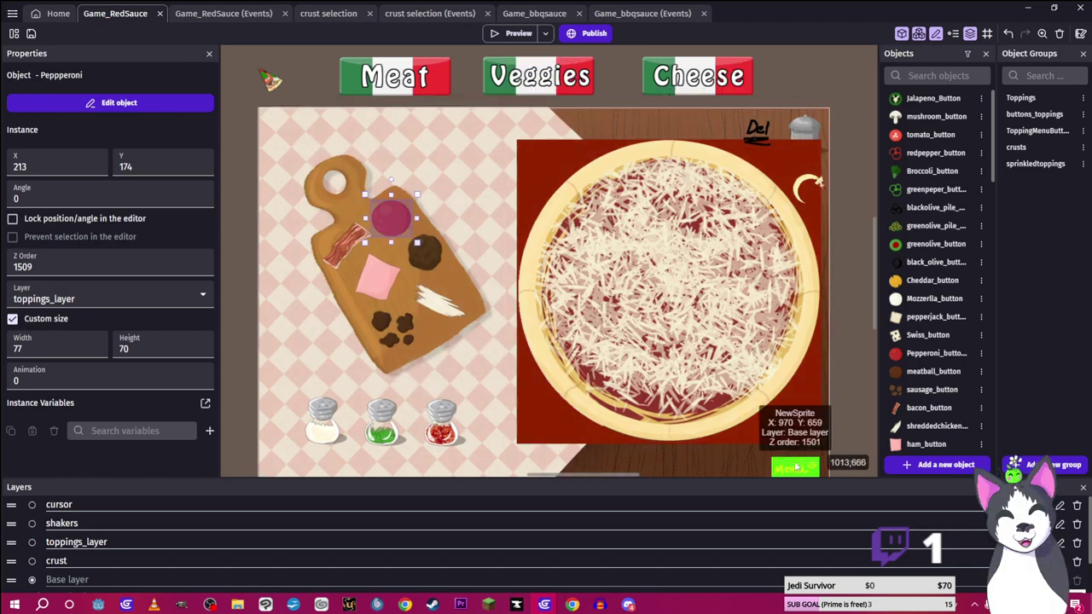
scroll(798, 467, "down", 1, "ctrl")
scroll(875, 323, "down", 2)
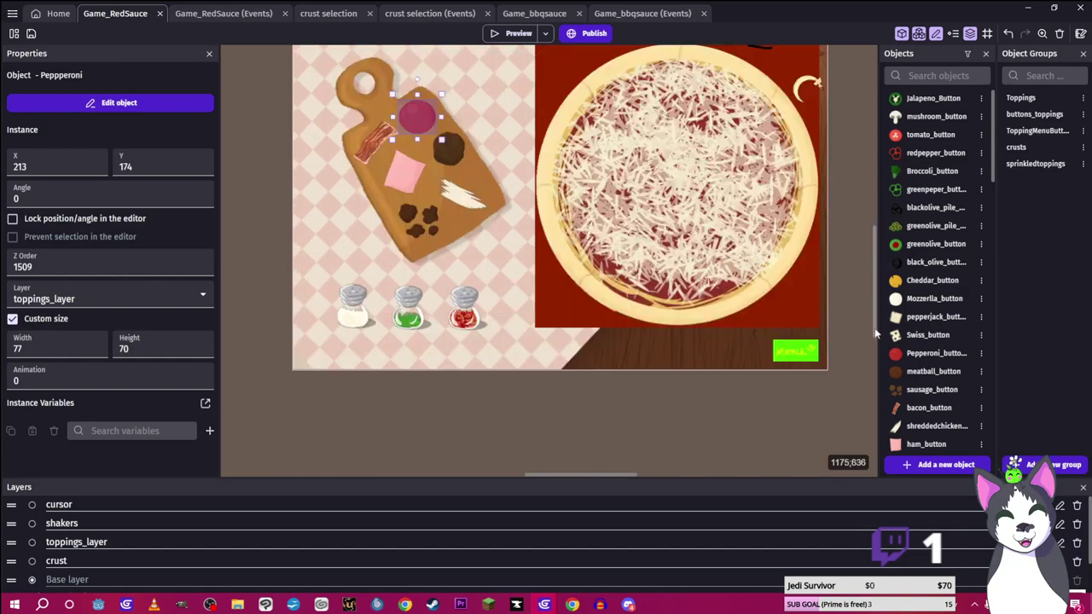
scroll(877, 317, "up", 1)
scroll(876, 305, "up", 3)
scroll(876, 300, "down", 3)
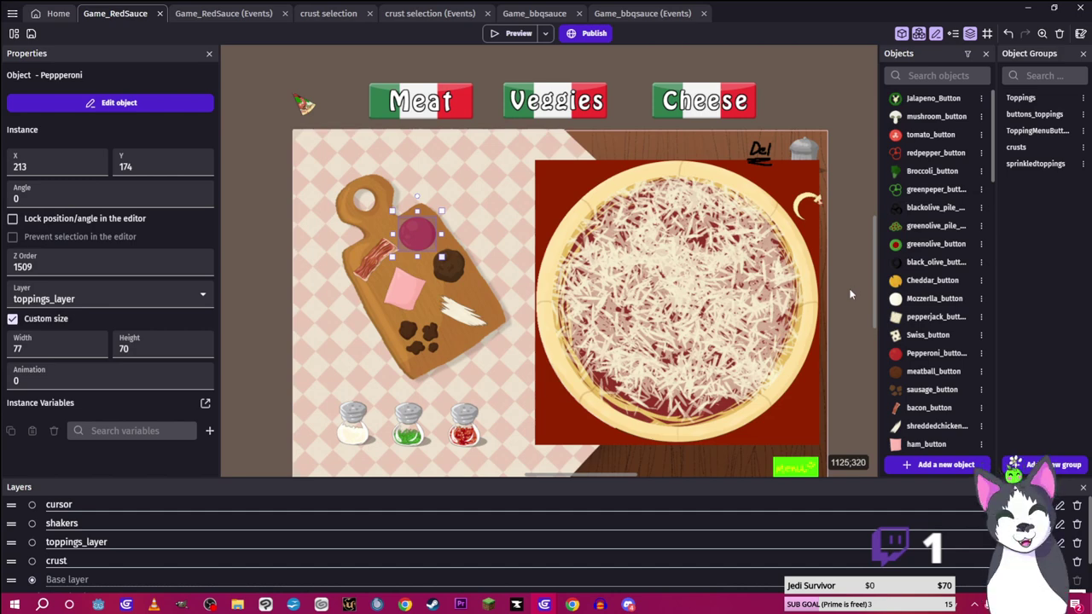
Bring the game preview to full screen and show the Meat toppings
mouse_move(544, 605)
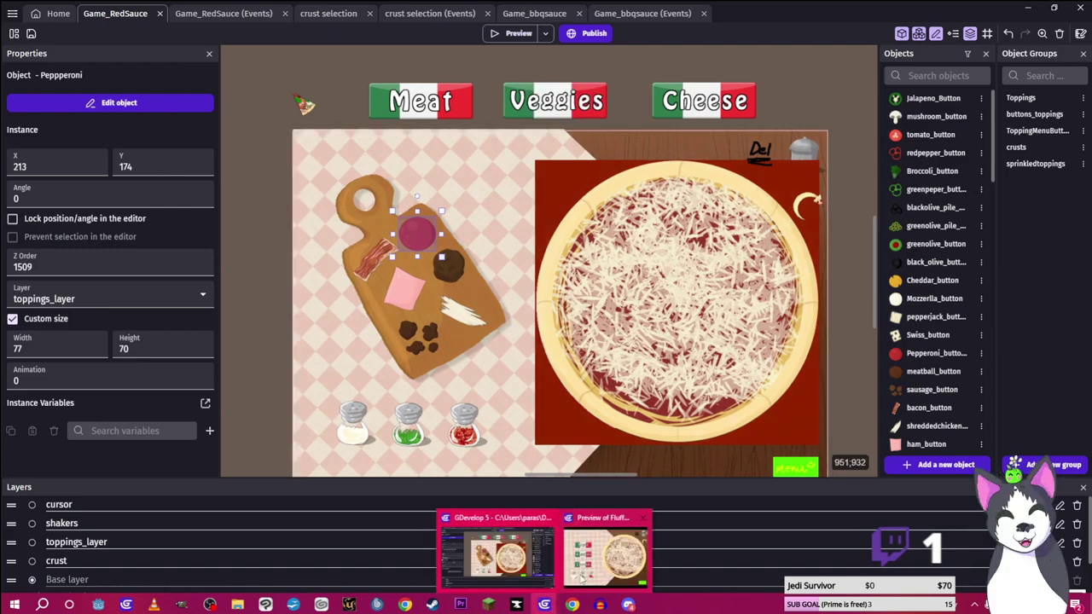
left_click(580, 580)
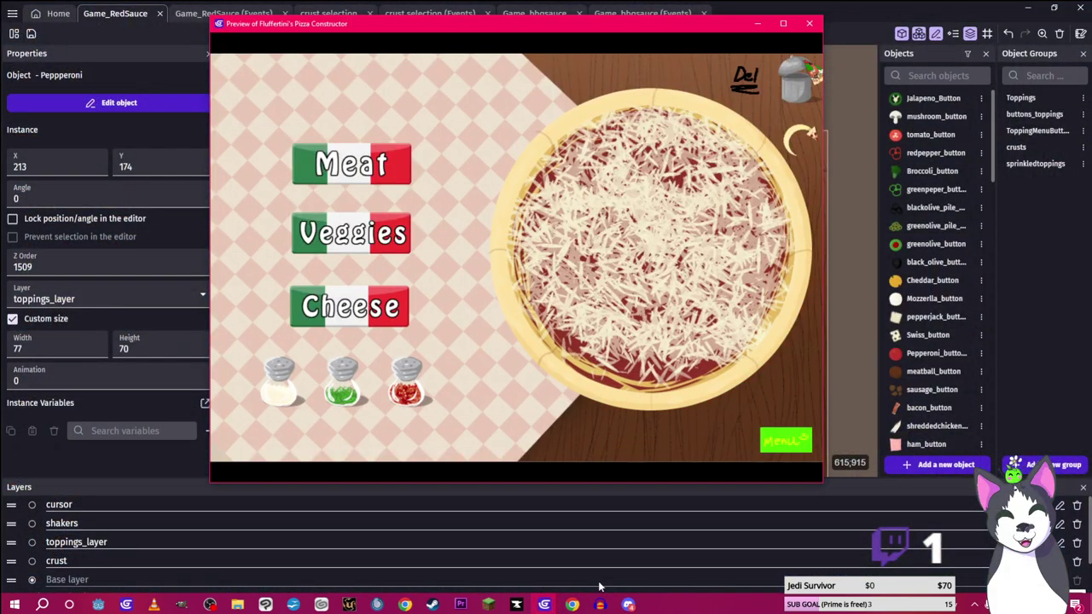
left_click(781, 24)
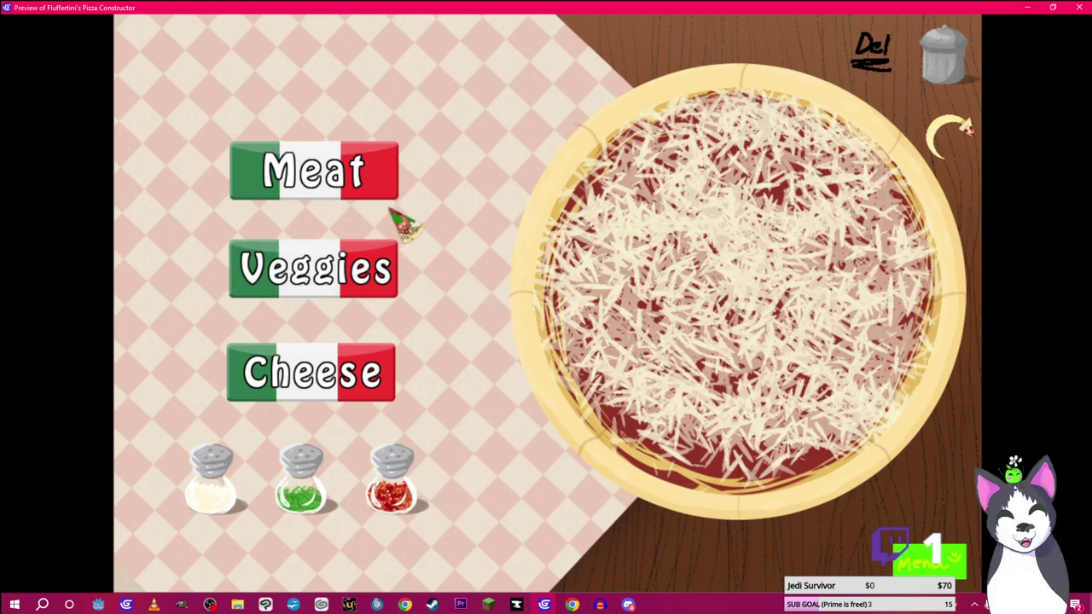
left_click(372, 184)
Place pepperoni, a bacon strip, a ham slice and shredded chicken on the pizza
left_click_drag(183, 184, 608, 187)
left_click_drag(421, 163, 921, 164)
left_click_drag(945, 119, 951, 126)
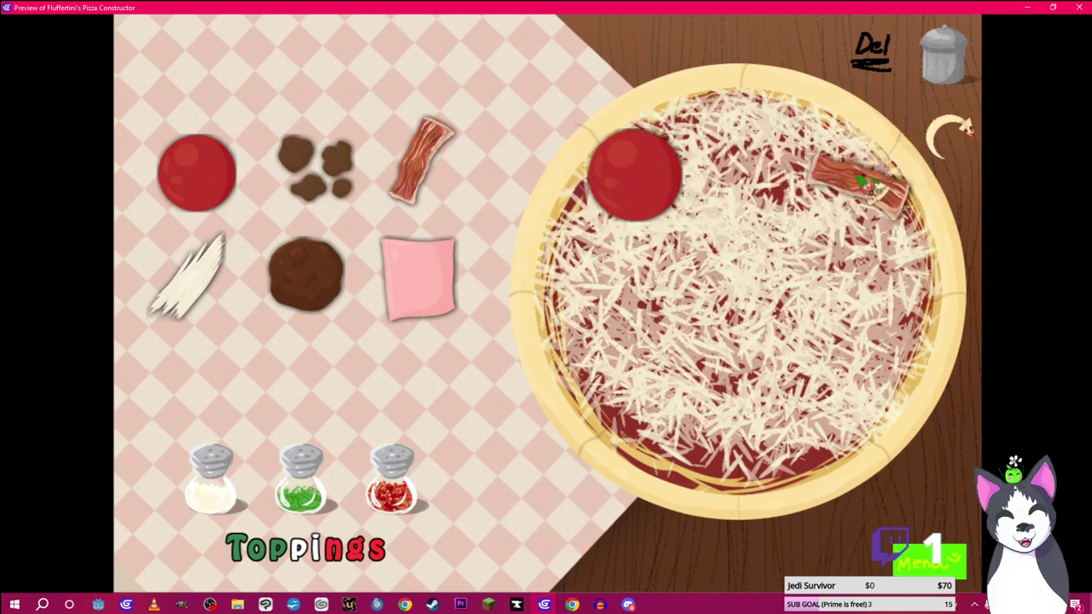
left_click_drag(448, 294, 821, 324)
left_click_drag(208, 309, 685, 394)
Sprinkle herbs, grated cheese and red pepper flakes over the pizza from the shakers
mouse_move(333, 506)
left_mouse_down()
mouse_move(563, 367)
mouse_move(700, 251)
mouse_move(737, 242)
mouse_move(798, 272)
mouse_move(732, 239)
mouse_move(742, 250)
mouse_move(725, 239)
mouse_move(721, 247)
left_mouse_up()
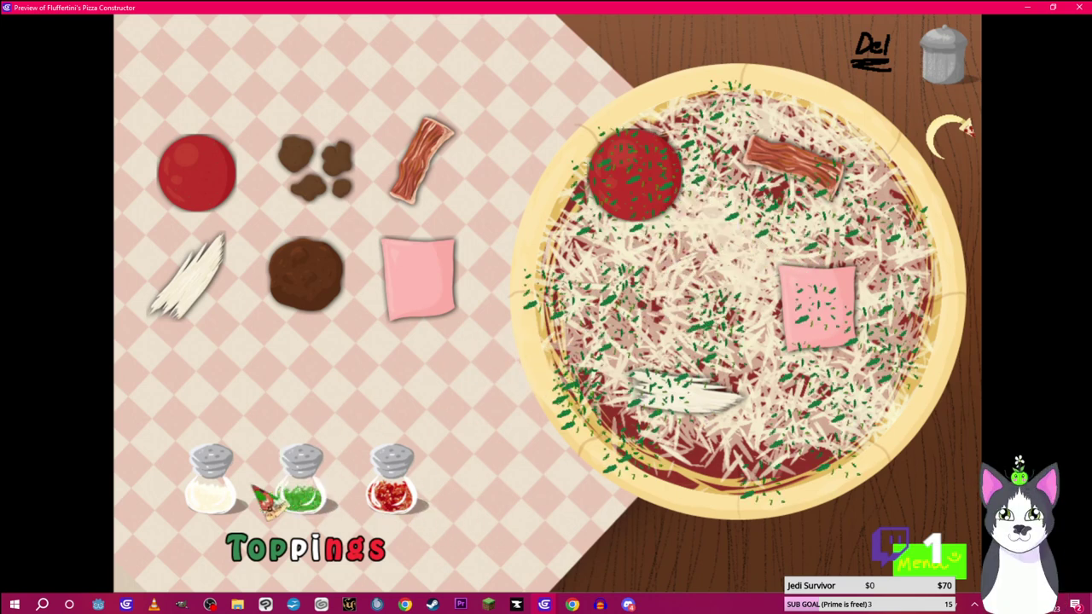
mouse_move(230, 499)
left_mouse_down()
mouse_move(687, 320)
mouse_move(704, 252)
mouse_move(712, 256)
left_mouse_up()
left_click_drag(393, 478, 714, 285)
Add a Swiss cheese slice and a round yellow cheese from the Cheese toppings
left_click(303, 559)
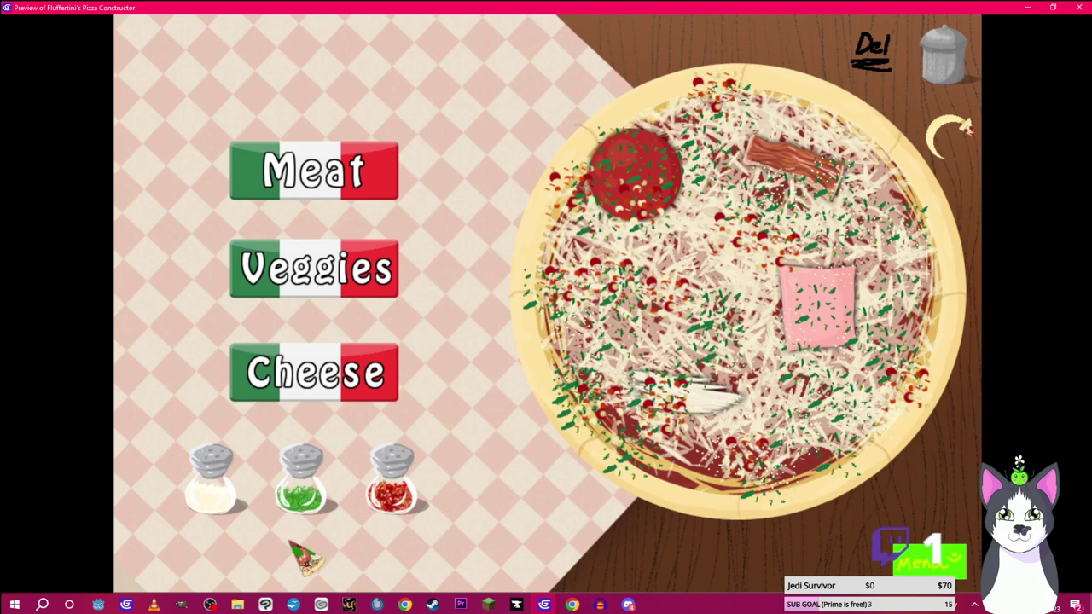
left_click(362, 380)
left_click_drag(371, 363, 899, 170)
mouse_move(964, 124)
left_mouse_down()
mouse_move(943, 129)
mouse_move(957, 126)
mouse_move(948, 118)
mouse_move(950, 128)
left_mouse_up()
left_click_drag(746, 299, 619, 300)
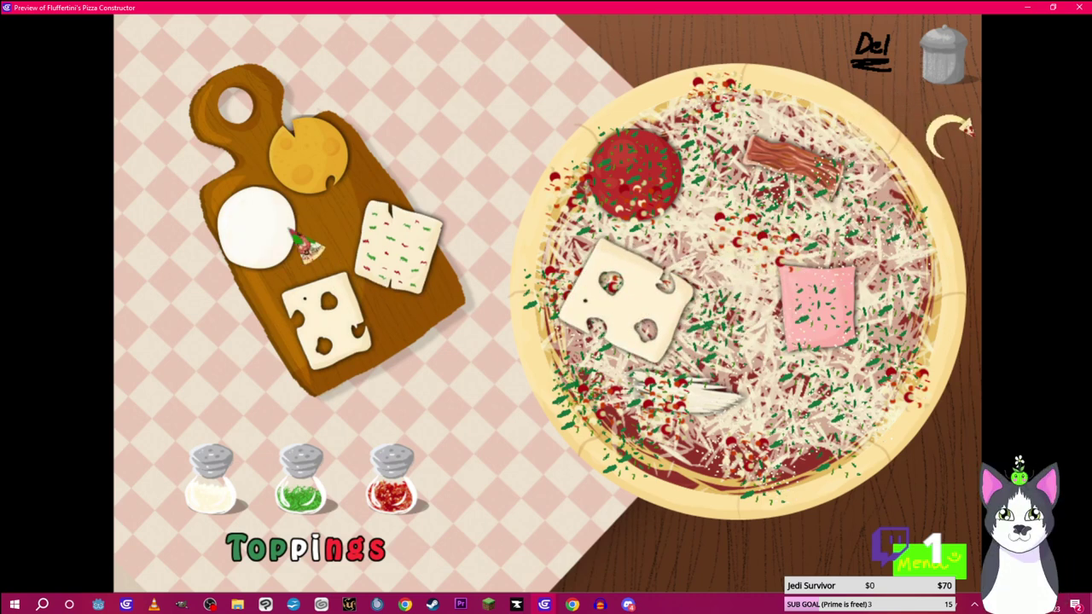
left_click_drag(307, 152, 744, 388)
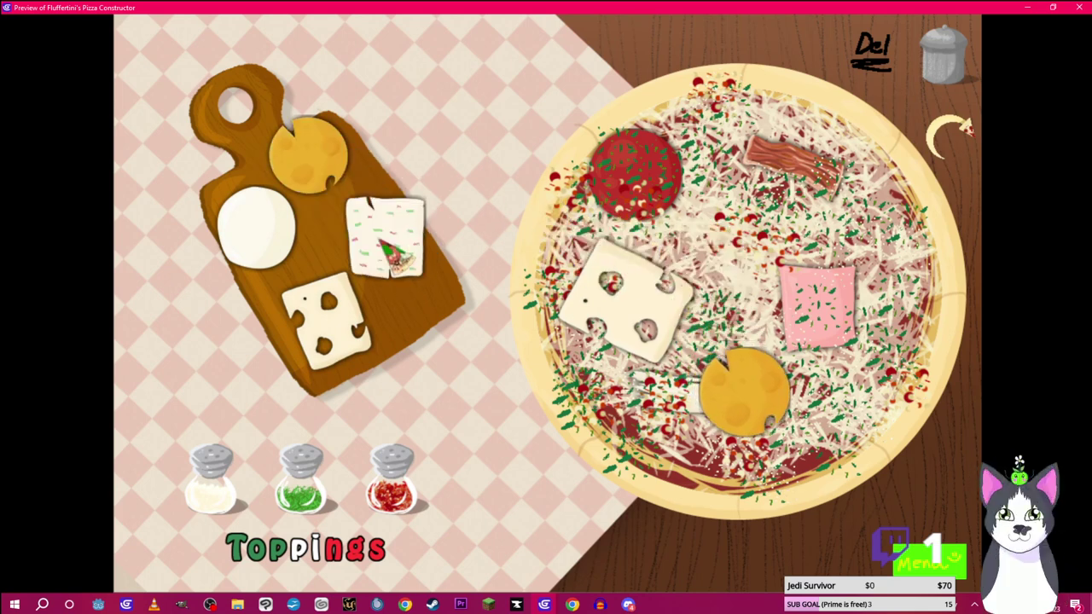
left_click_drag(388, 243, 789, 229)
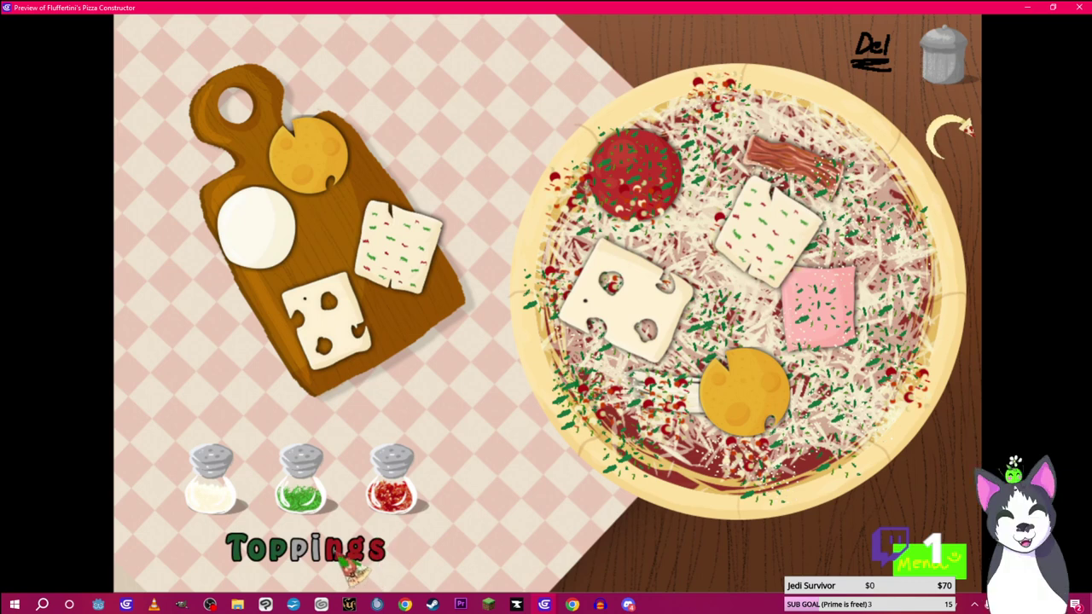
left_click(354, 550)
Add onion, pineapple, black olives and tomato from Veggies, then clear all toppings off the pizza
left_click(354, 277)
left_click_drag(465, 226, 841, 286)
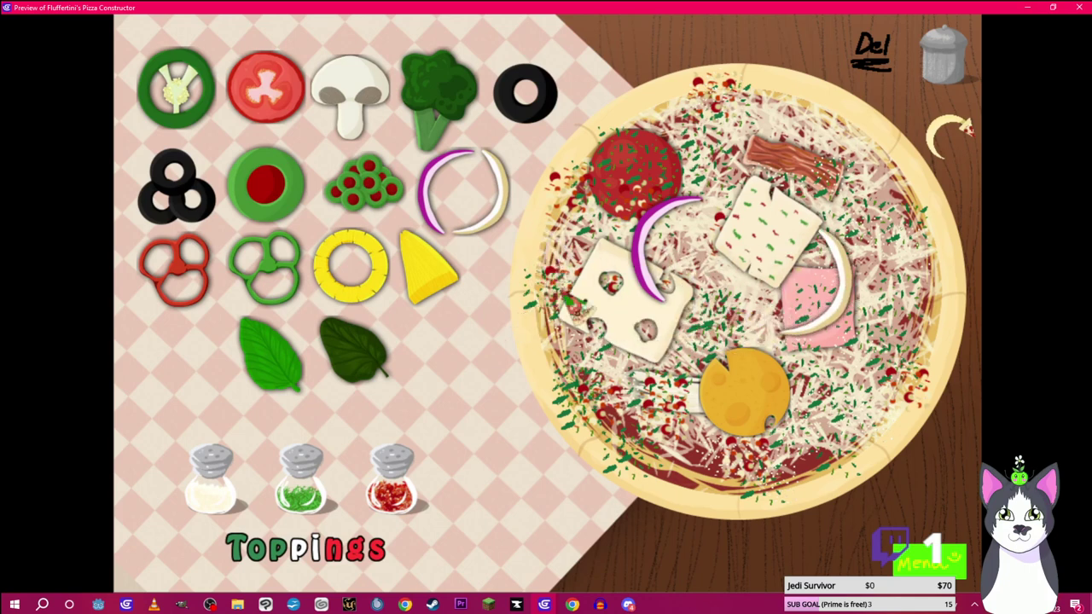
left_click_drag(439, 269, 657, 418)
left_click_drag(363, 295, 636, 290)
left_click_drag(595, 254, 721, 145)
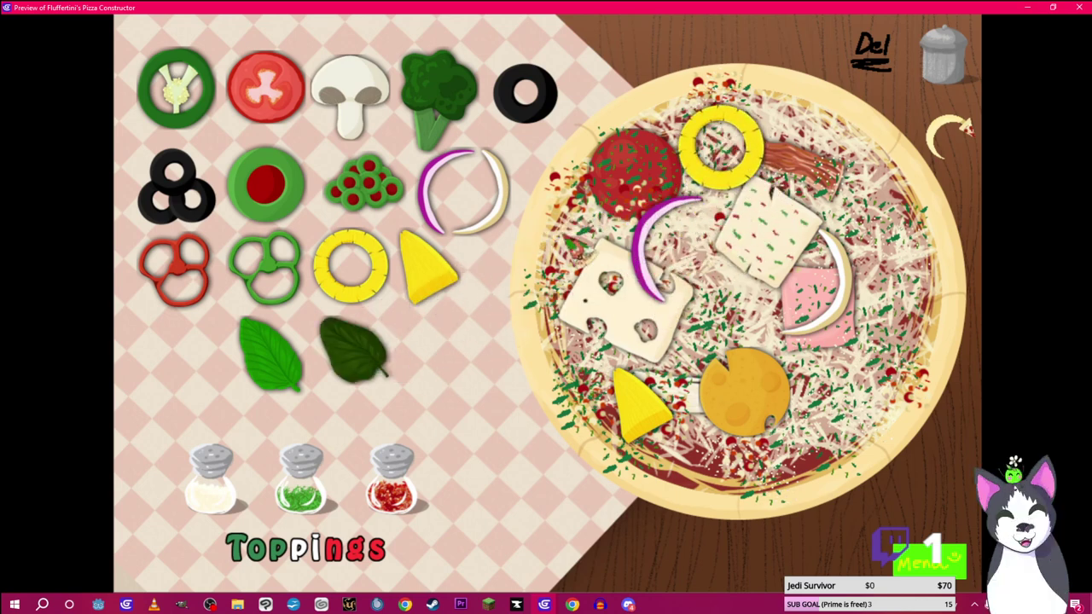
left_click_drag(189, 209, 877, 210)
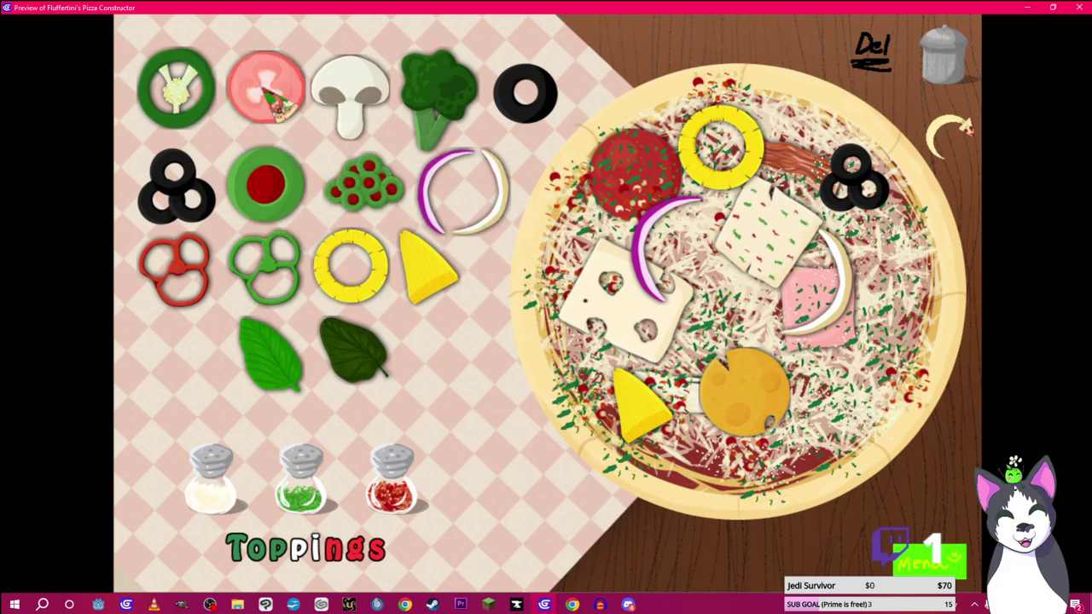
left_click_drag(277, 107, 934, 77)
left_click_drag(298, 111, 949, 158)
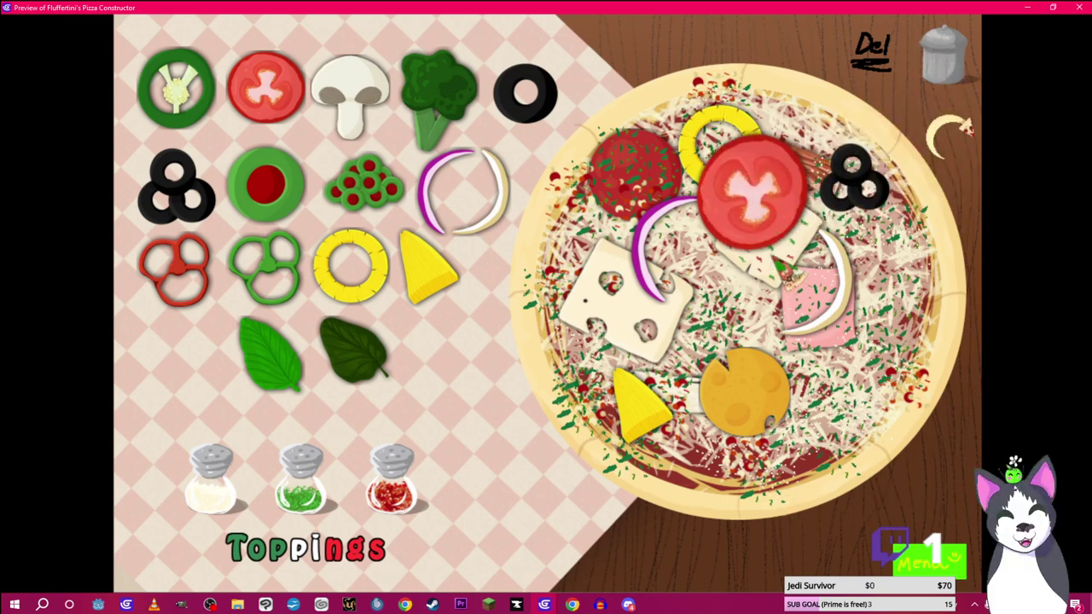
left_click_drag(772, 228, 754, 325)
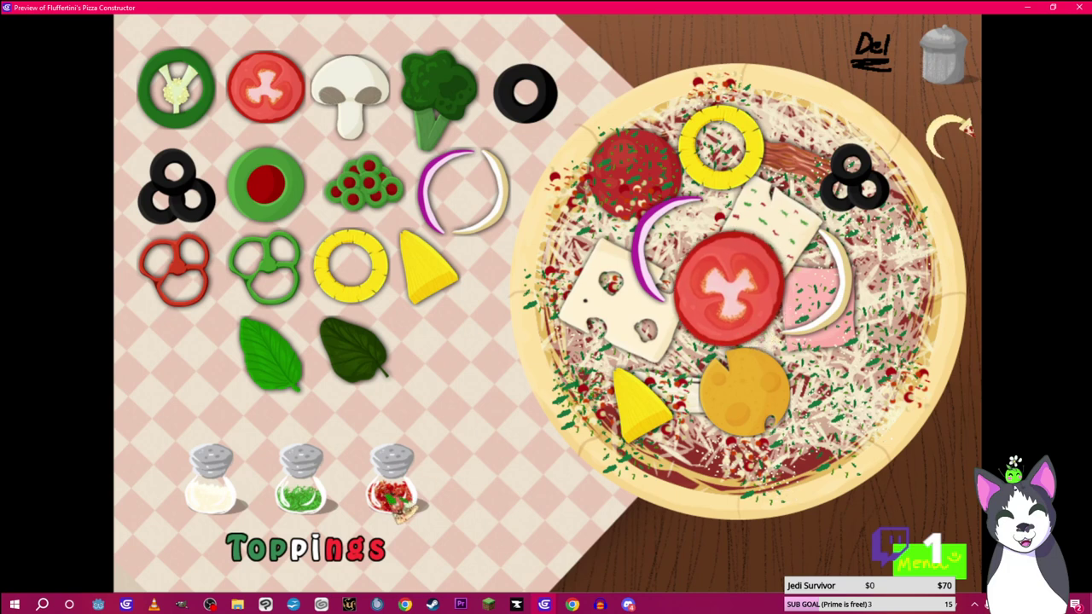
left_click(324, 546)
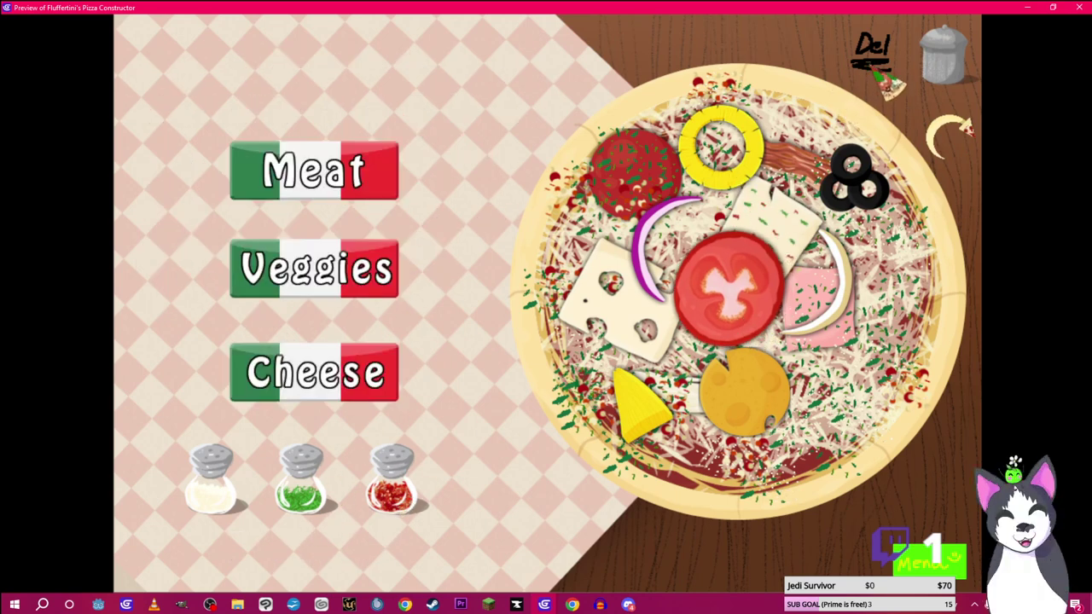
left_click(883, 81)
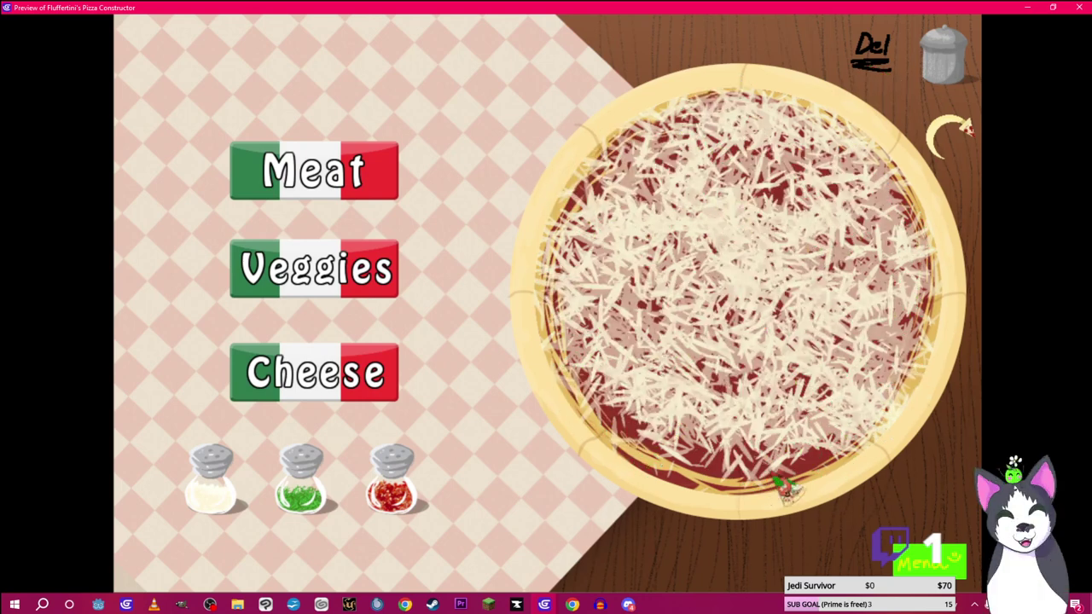
Start the game twice from the title screen picking a pizza base, then minimise the preview
left_click(934, 567)
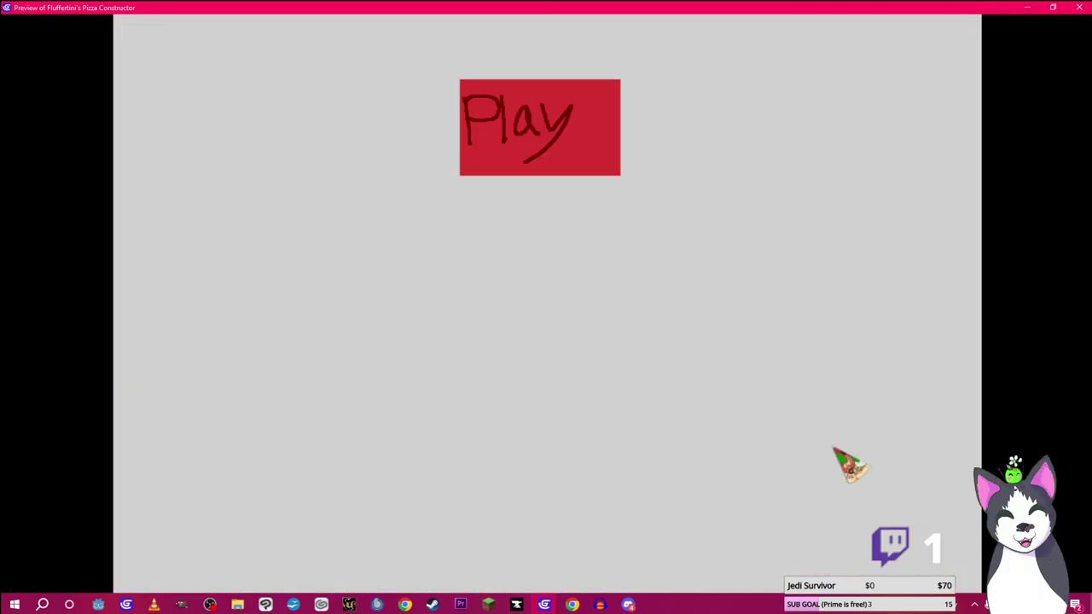
left_click(591, 168)
left_click(577, 260)
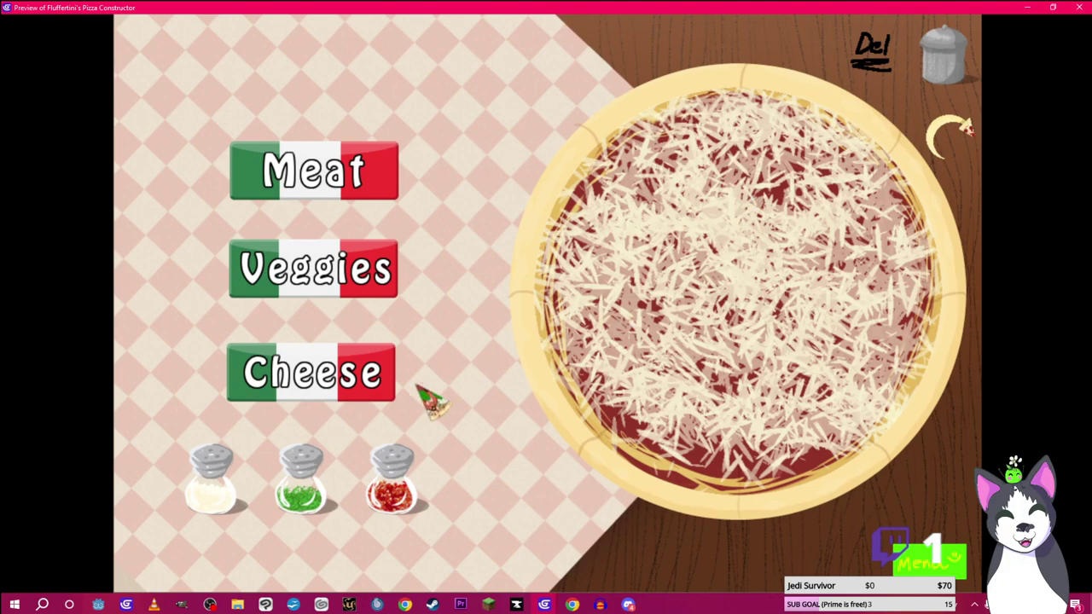
left_click(938, 565)
left_click(567, 171)
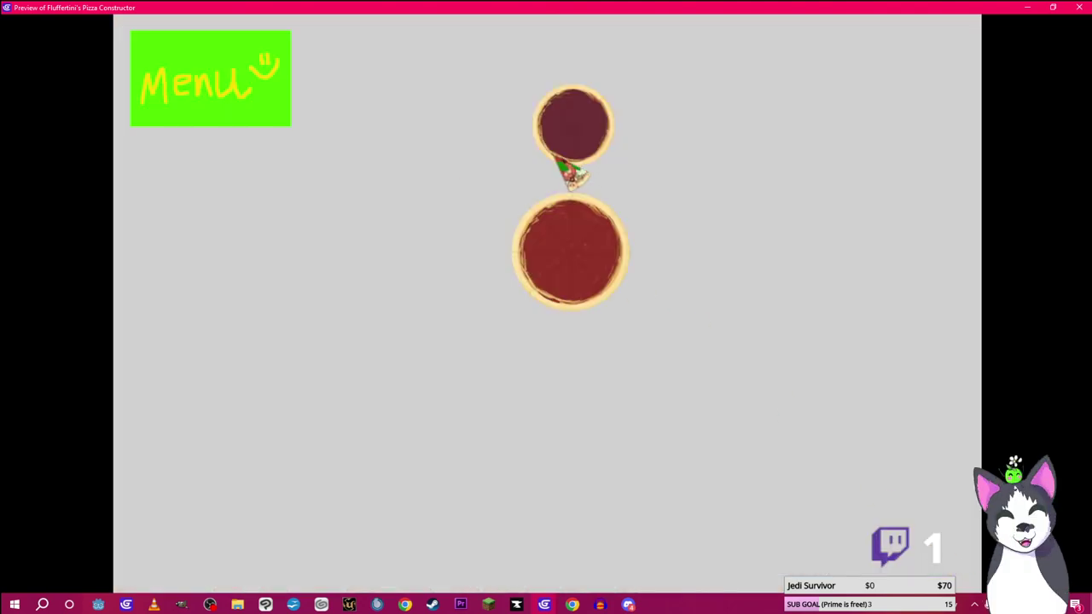
left_click(597, 263)
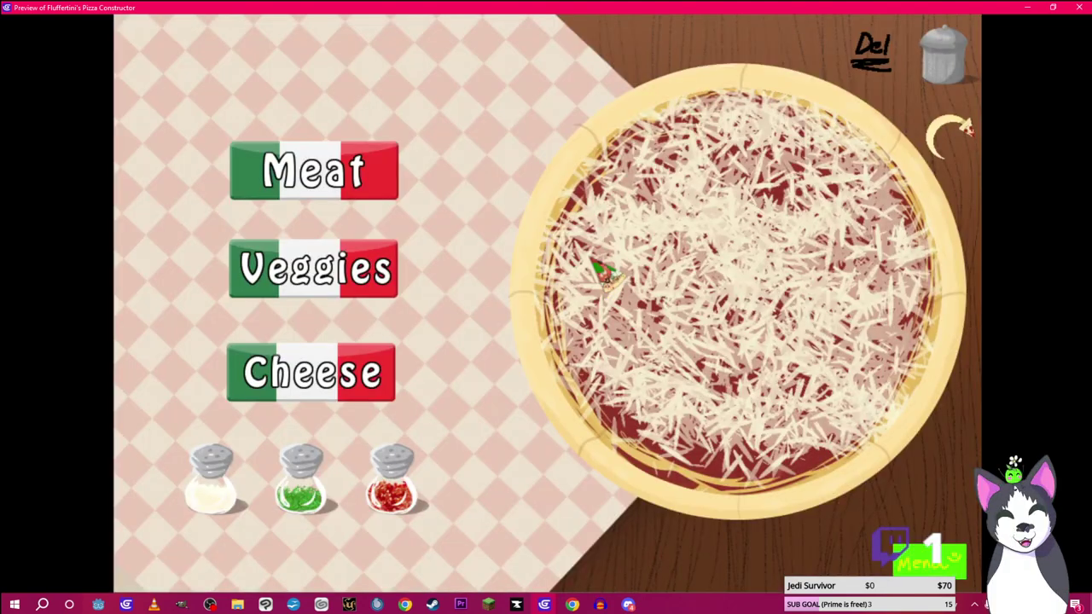
left_click(1052, 8)
left_click(759, 26)
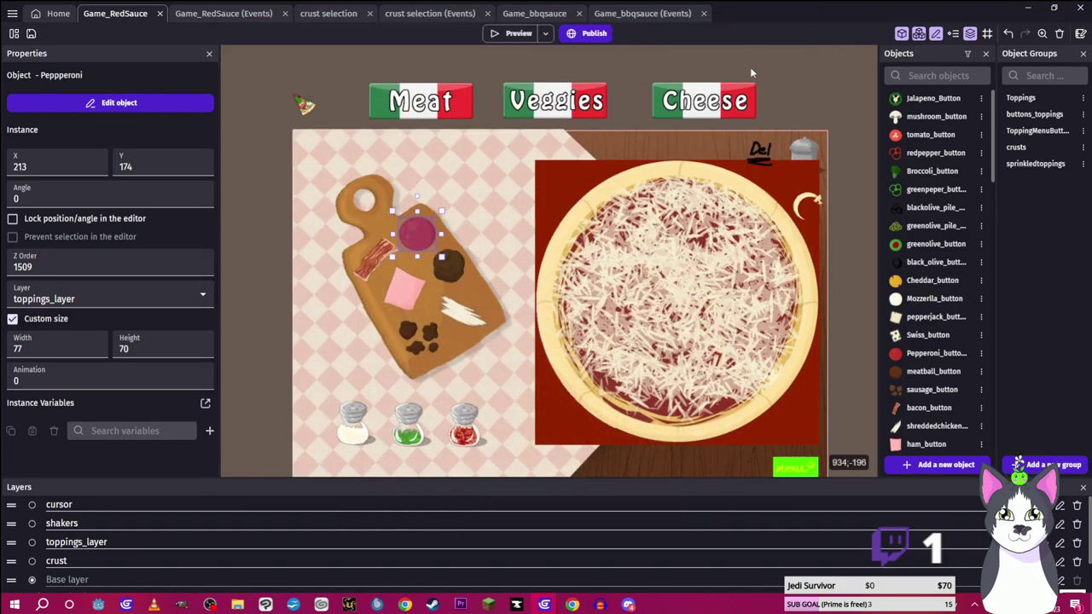
Zoom onto the meat board, reselect the Pepperoni instance, then switch to File Explorer
left_click(847, 220)
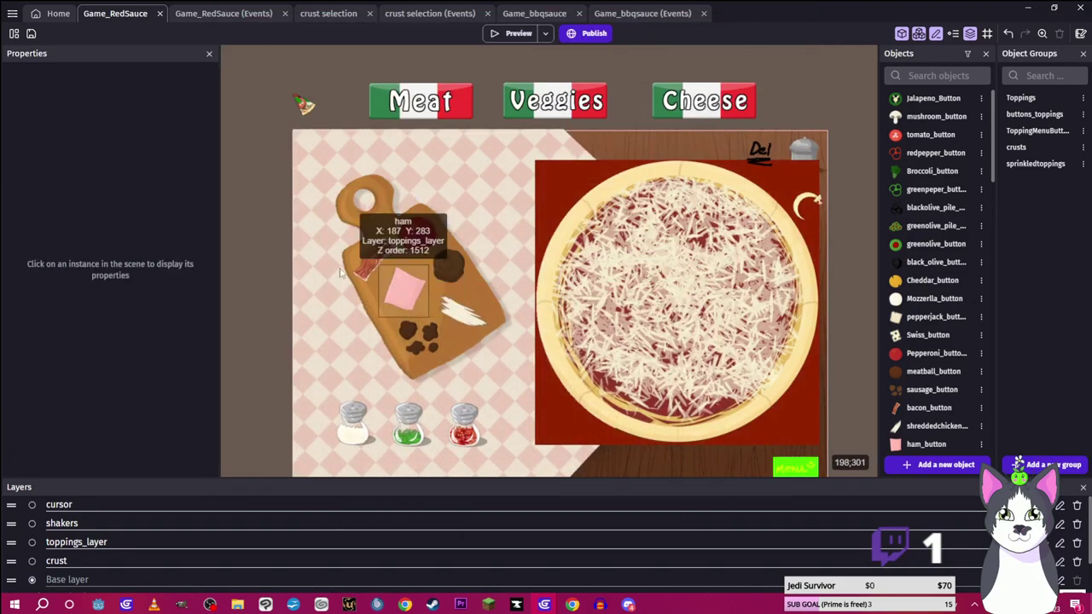
scroll(375, 312, "up", 2, "ctrl")
scroll(375, 312, "up", 3, "ctrl")
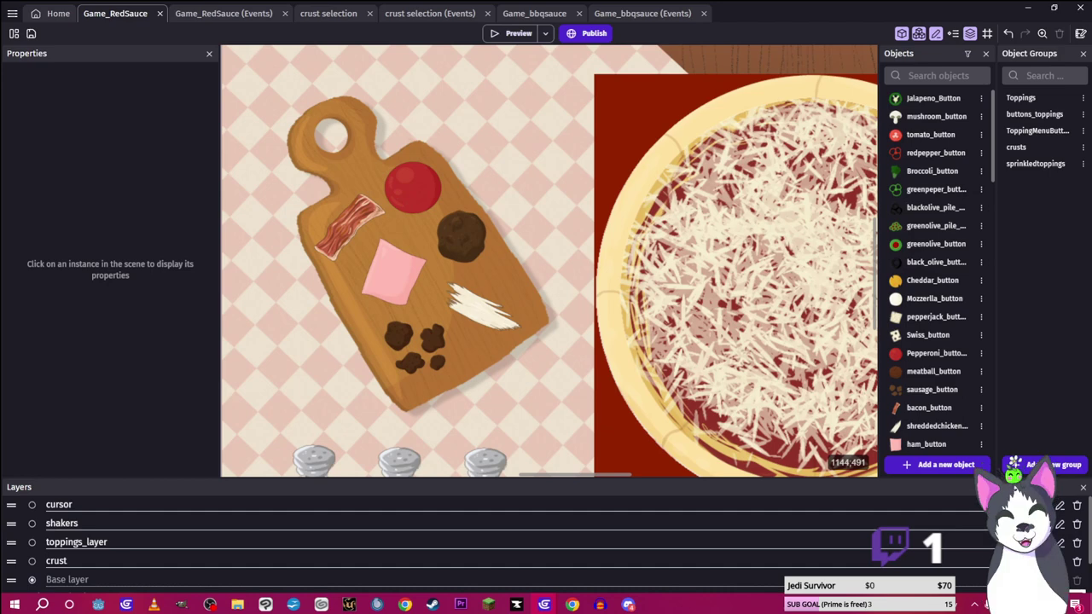
key("ctrl")
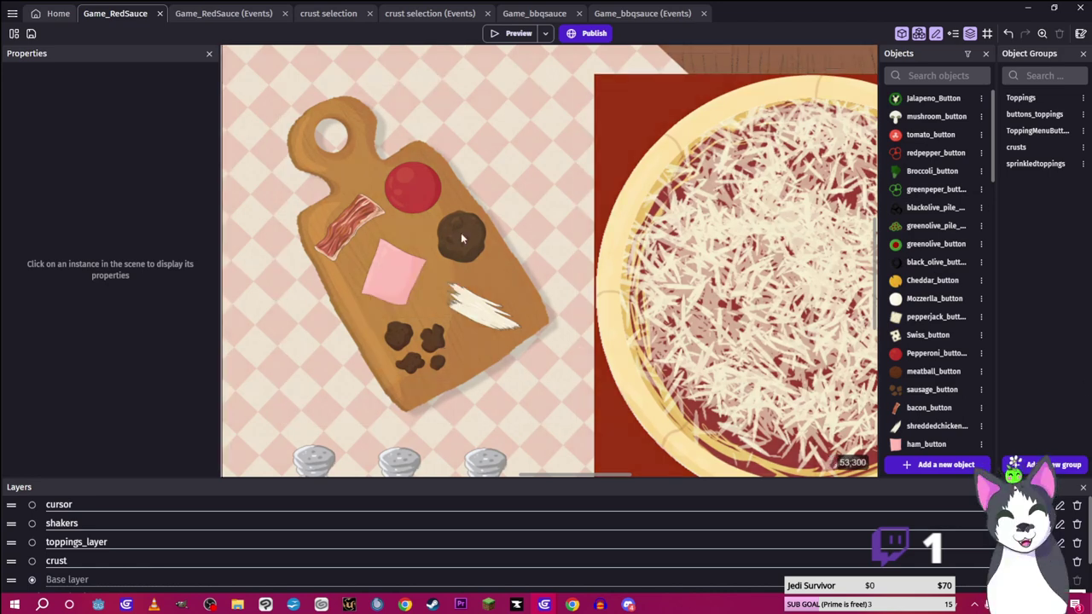
left_click(428, 203)
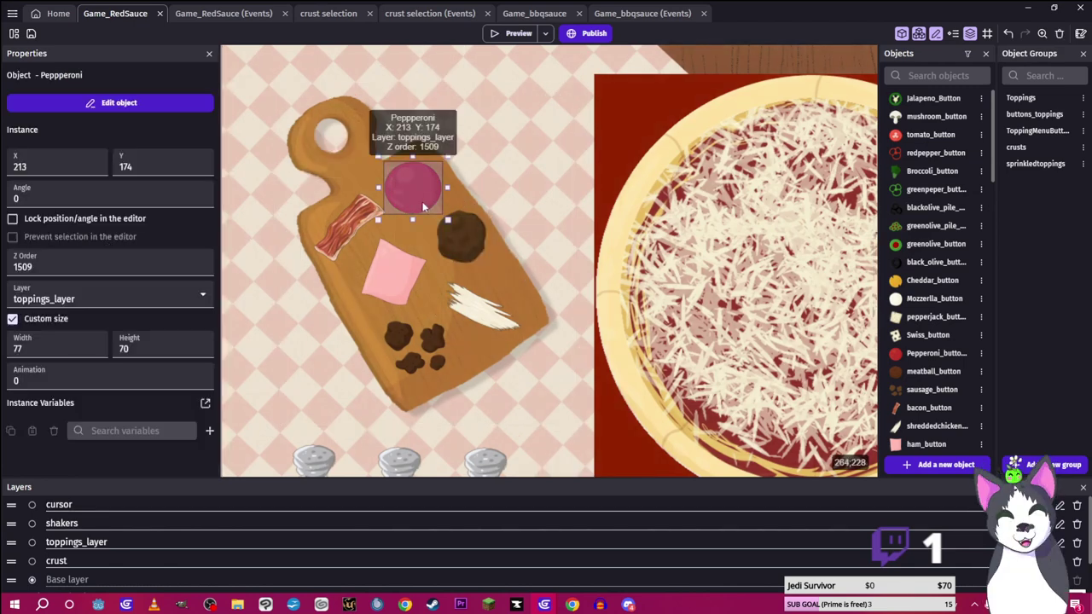
left_click(237, 604)
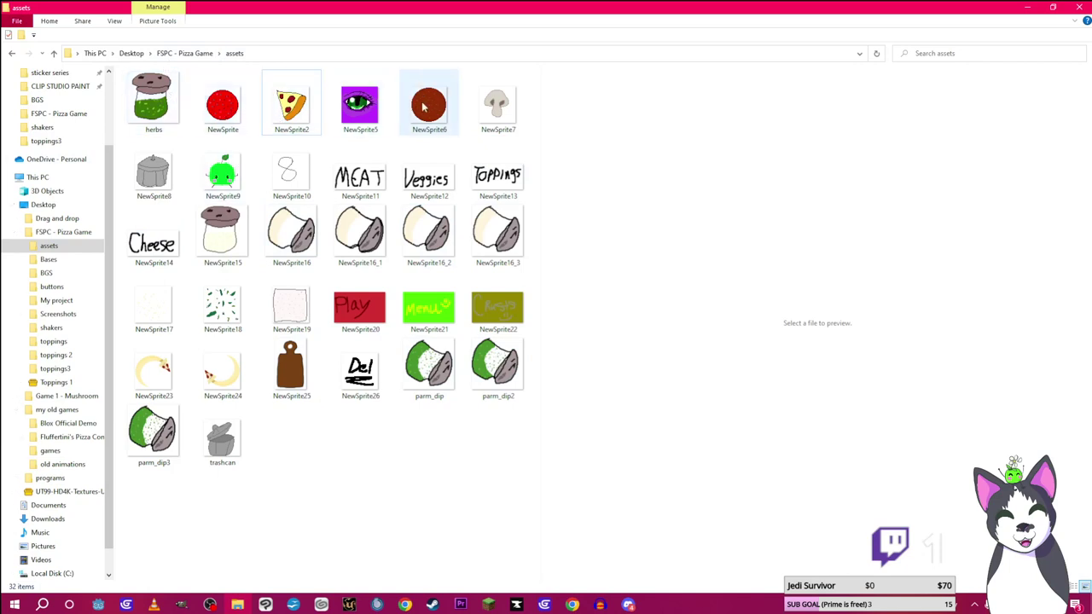
Drop a mushroom from Veggies onto the previewed pizza, then minimise the preview
mouse_move(572, 603)
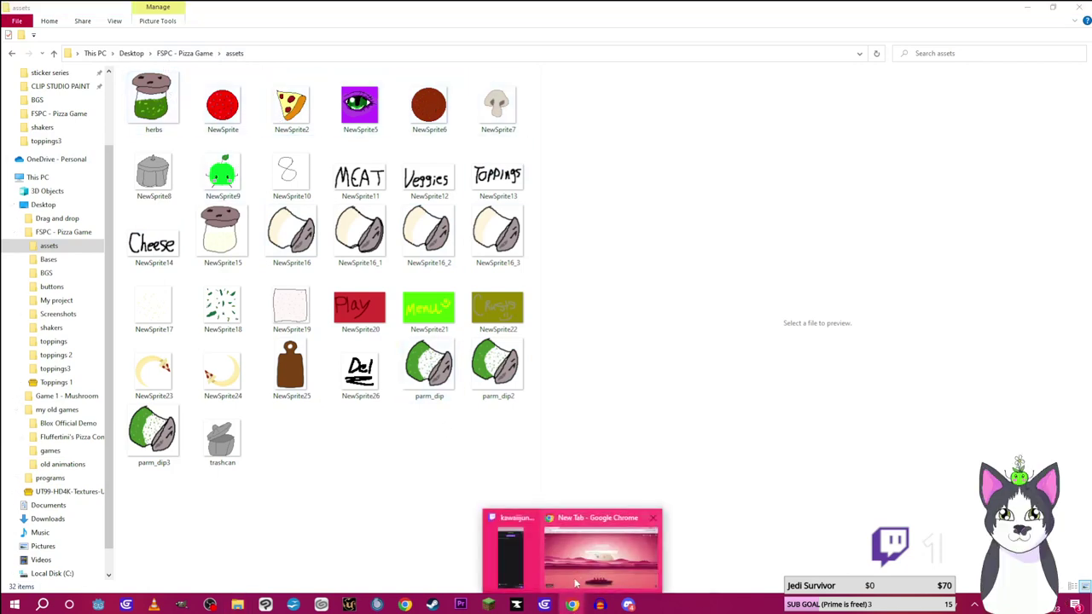
left_click(597, 550)
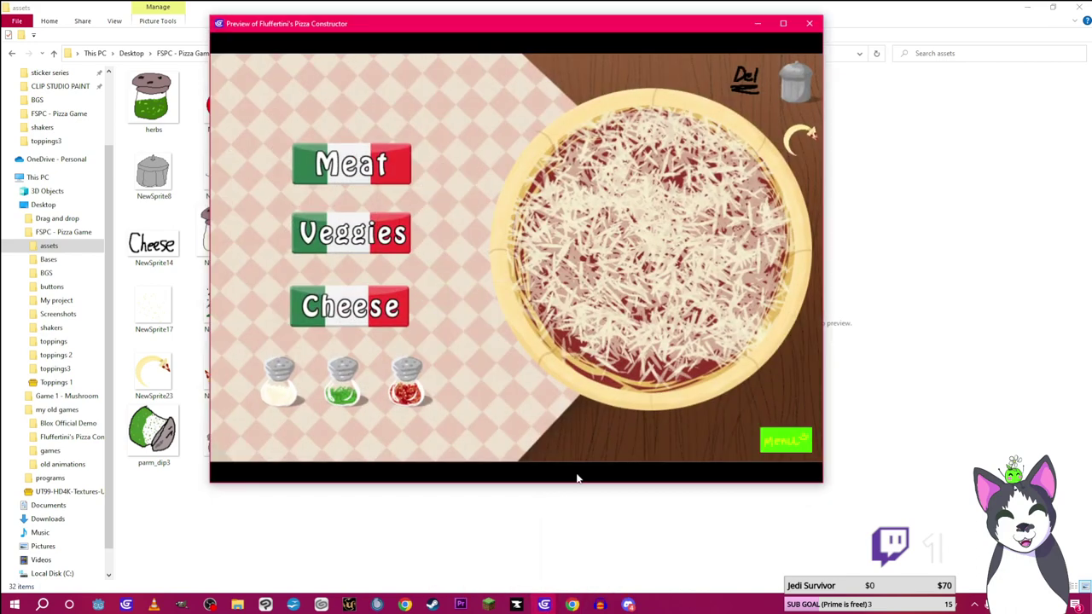
left_click(376, 242)
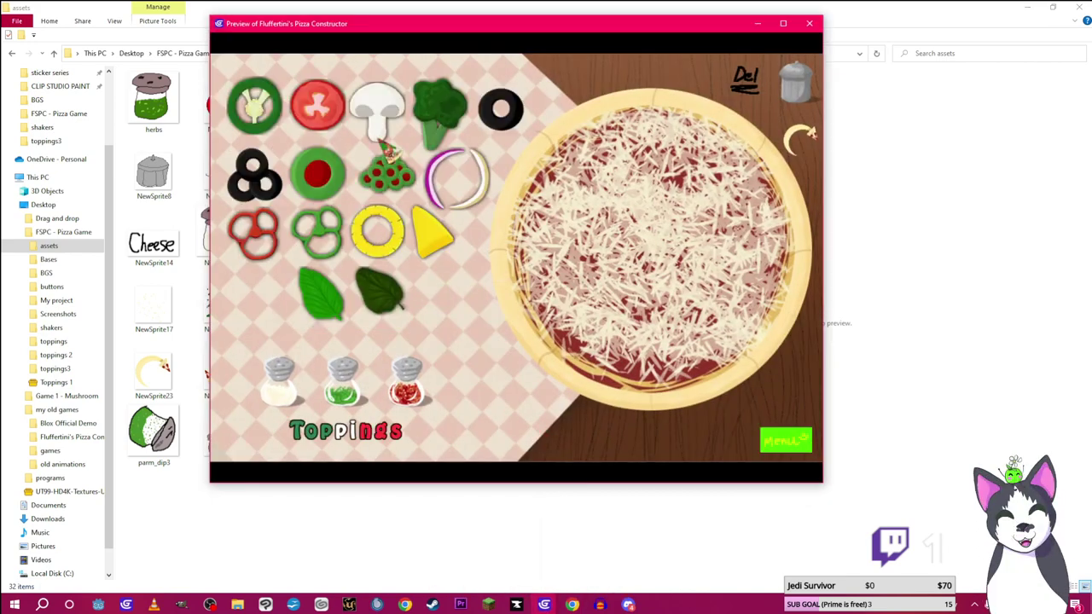
left_click_drag(387, 152, 691, 171)
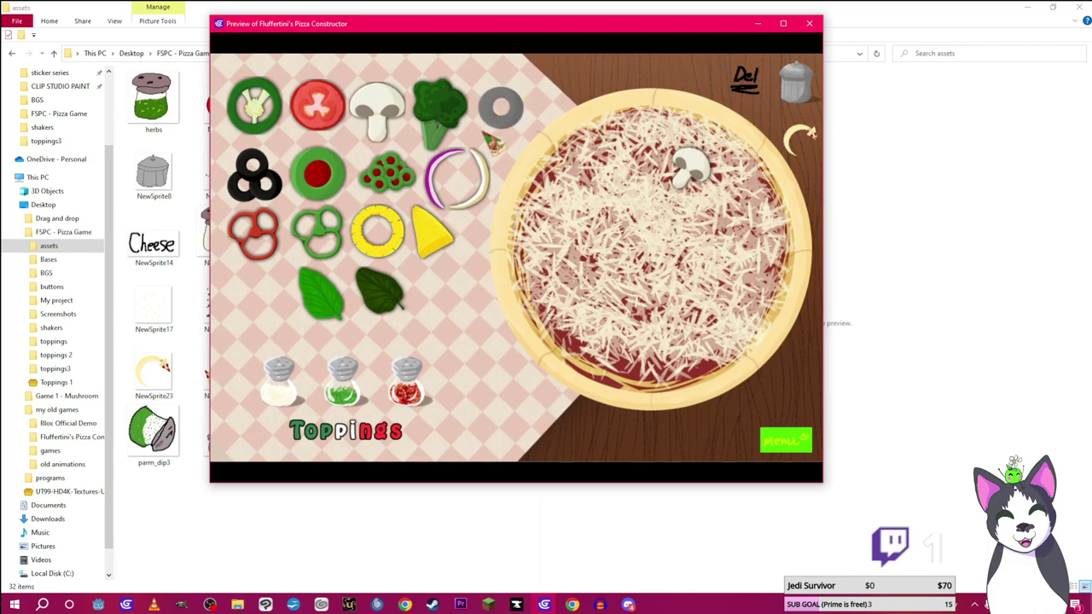
left_click(756, 26)
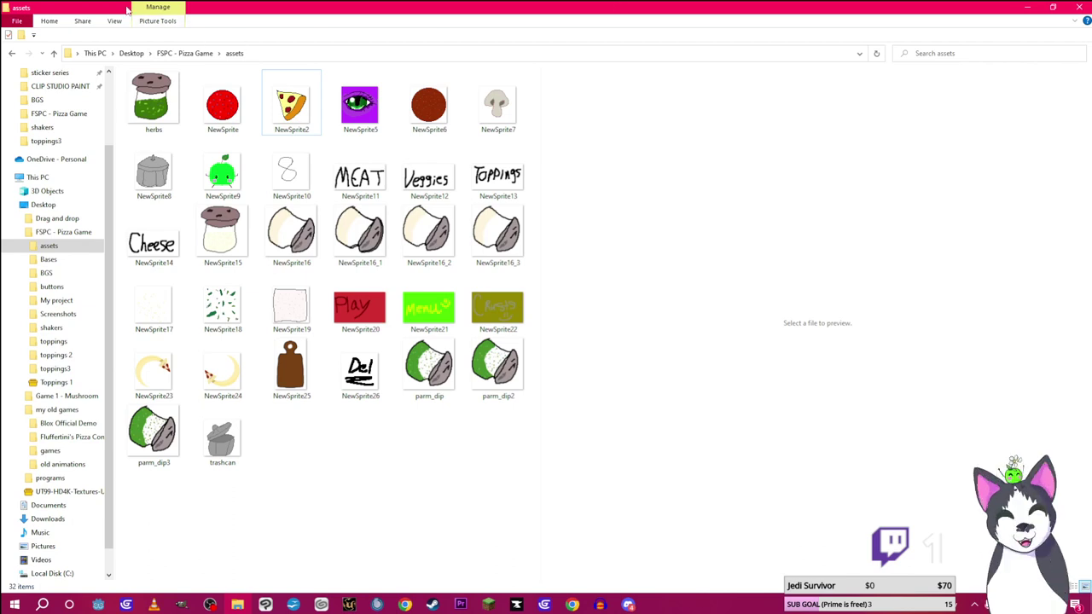
Open FSPC - Pizza Game and preview the uglymonster LOL, cursor_smol and cursor_big images
left_click(135, 54)
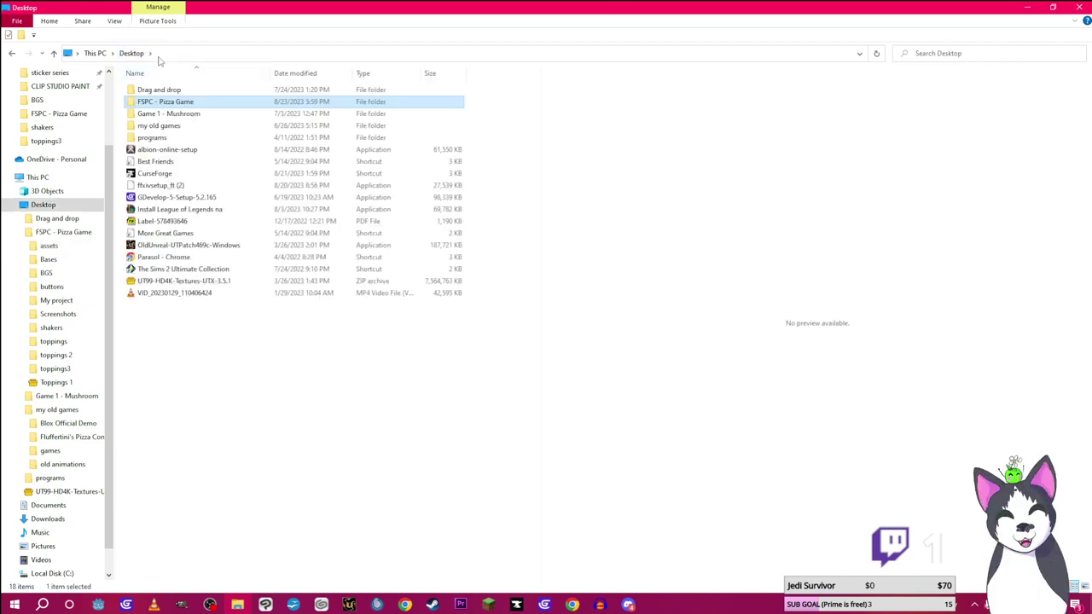
double_click(151, 103)
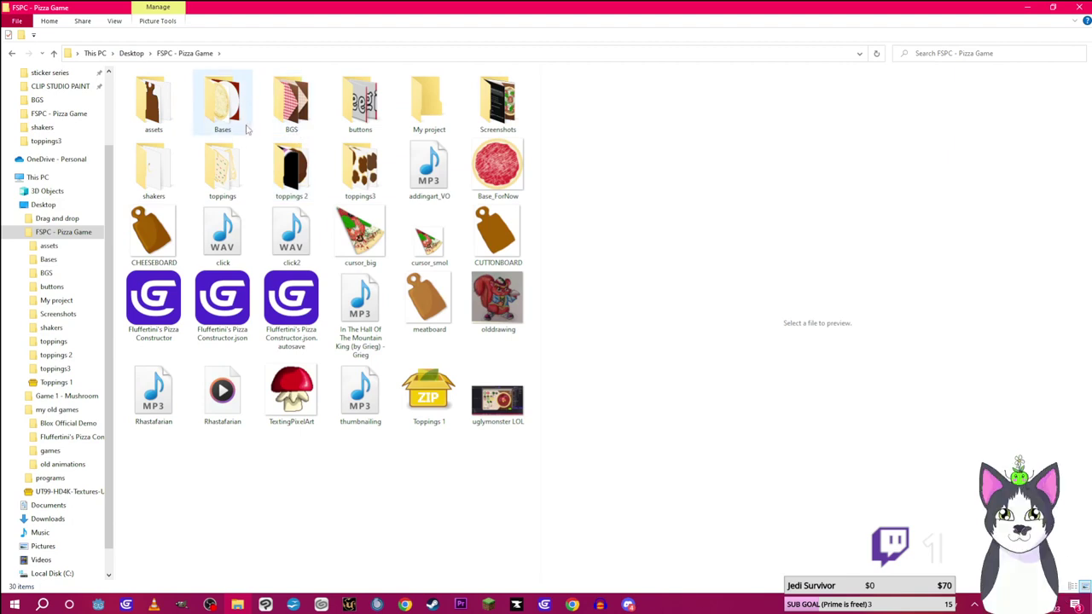
left_click(363, 181)
right_click(482, 471)
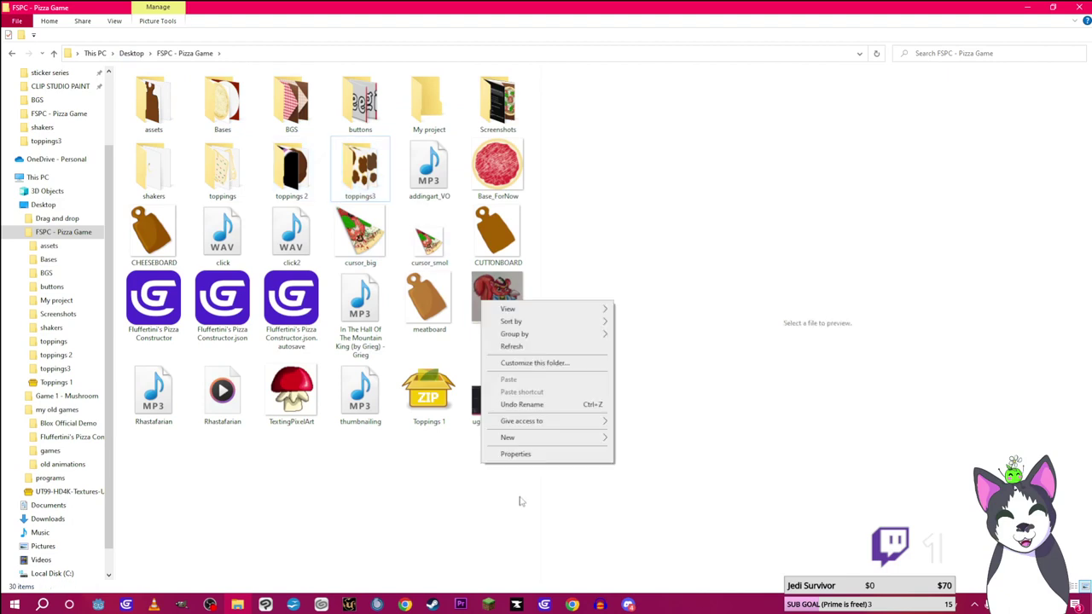
left_click(392, 482)
left_click(504, 401)
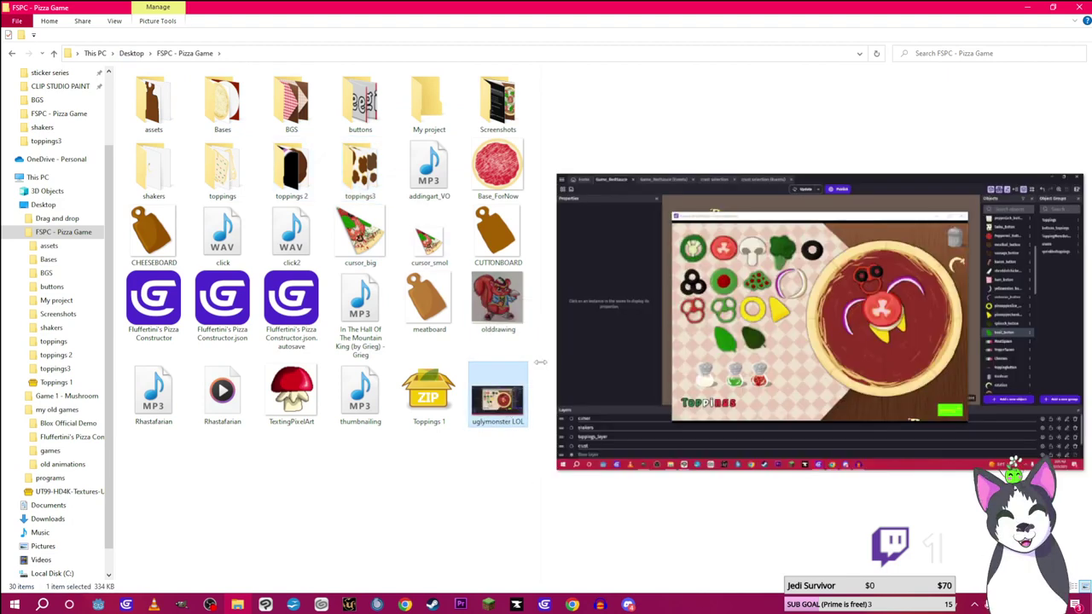
left_click_drag(540, 363, 562, 353)
left_click(278, 235)
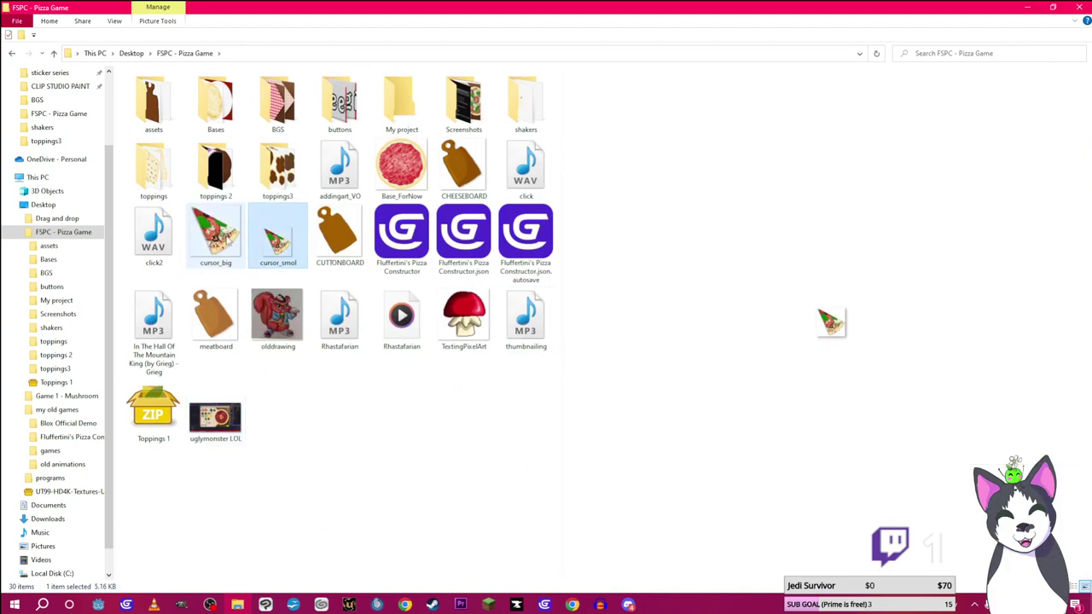
left_click(215, 236)
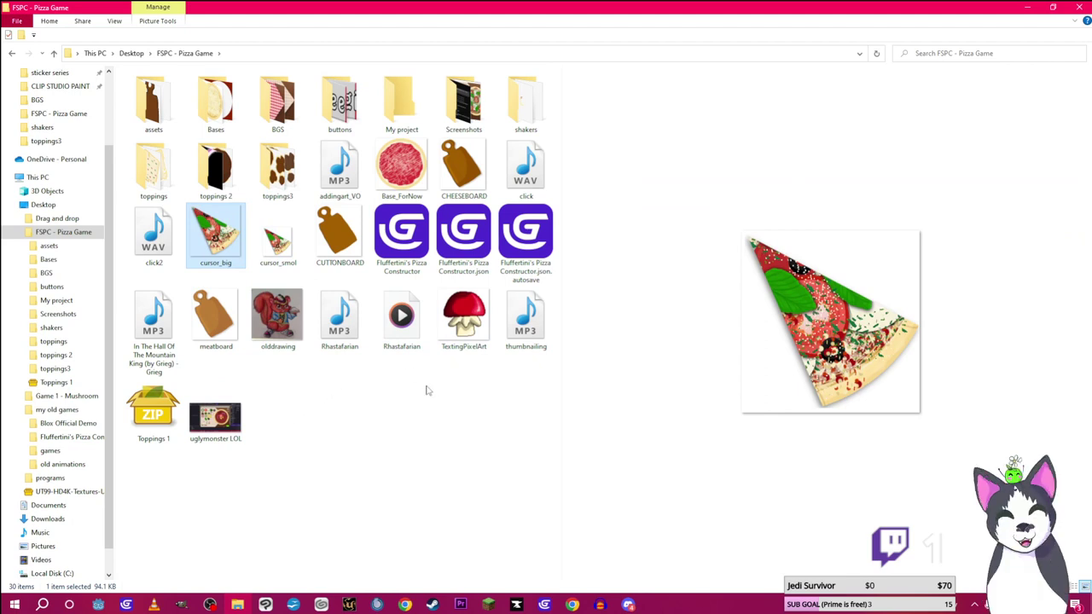
Create a new folder named meats, then open toppings and select the Pepperoni image
right_click(378, 394)
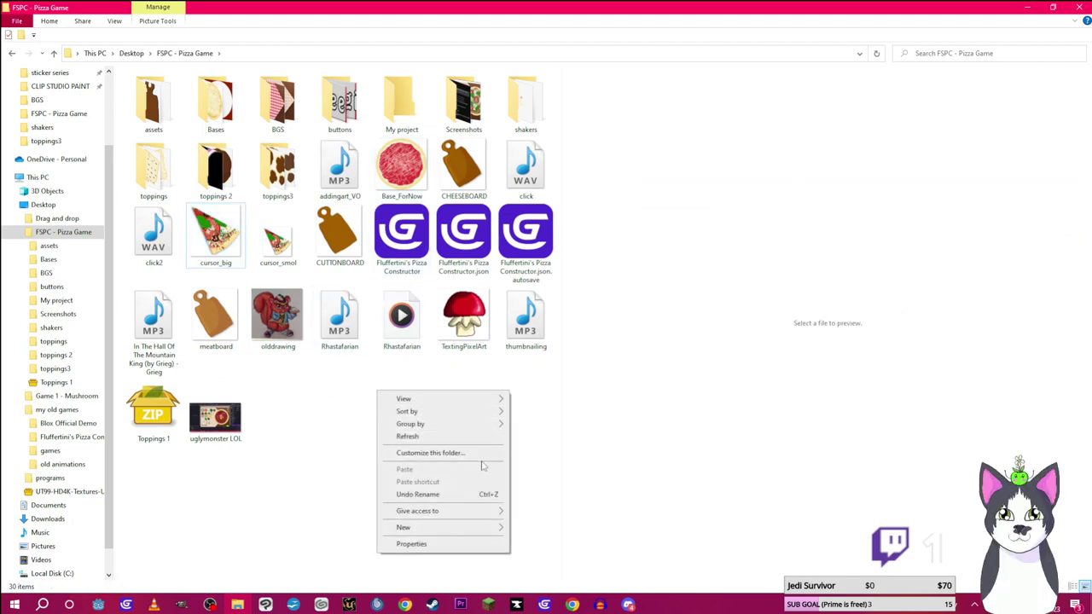
mouse_move(493, 527)
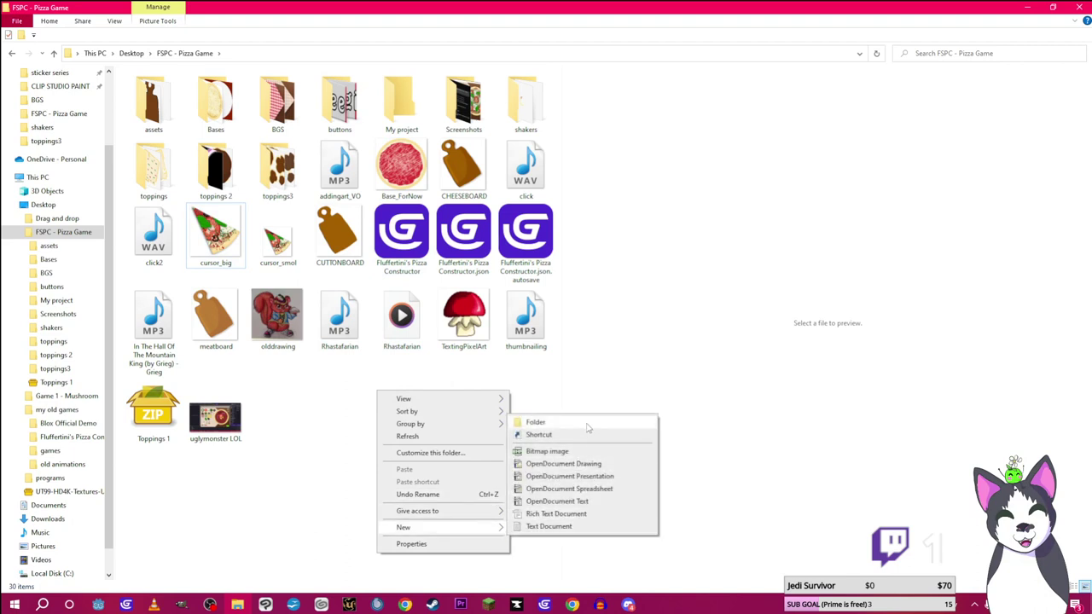
left_click(587, 424)
type("meats")
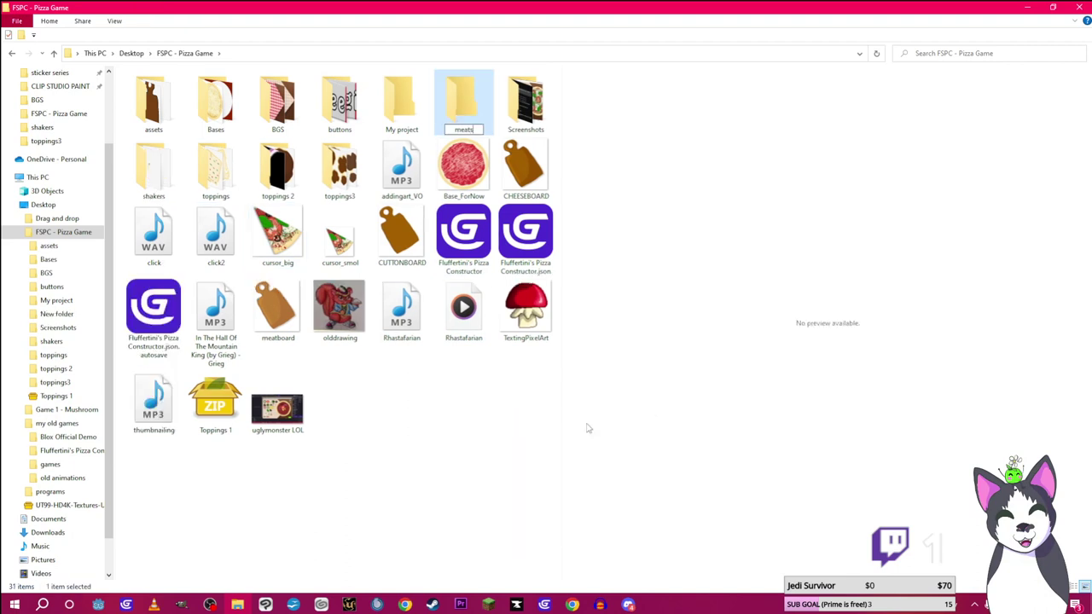
key("Return")
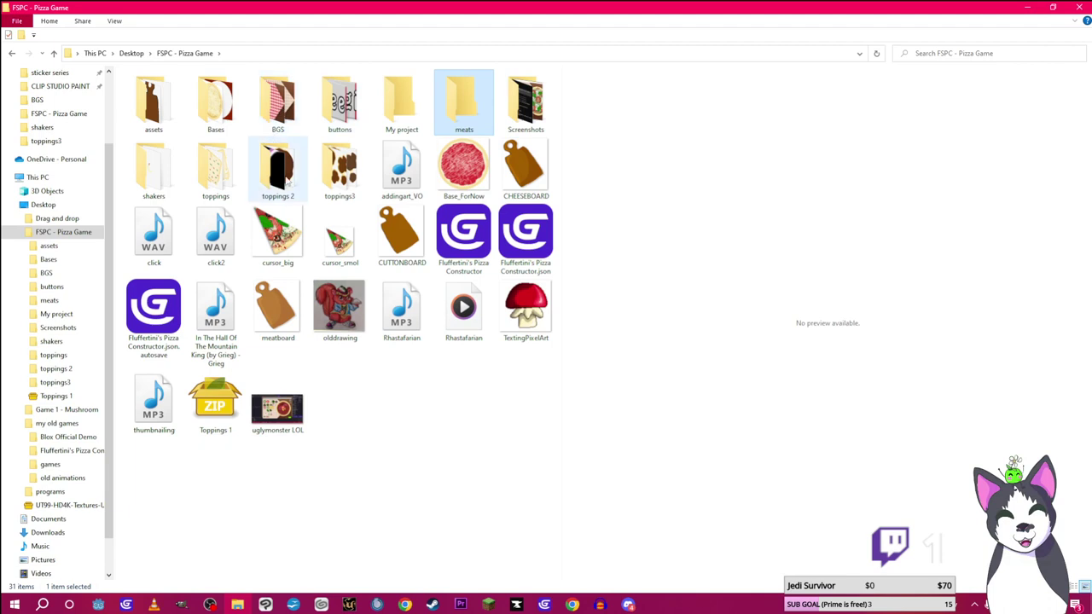
double_click(213, 175)
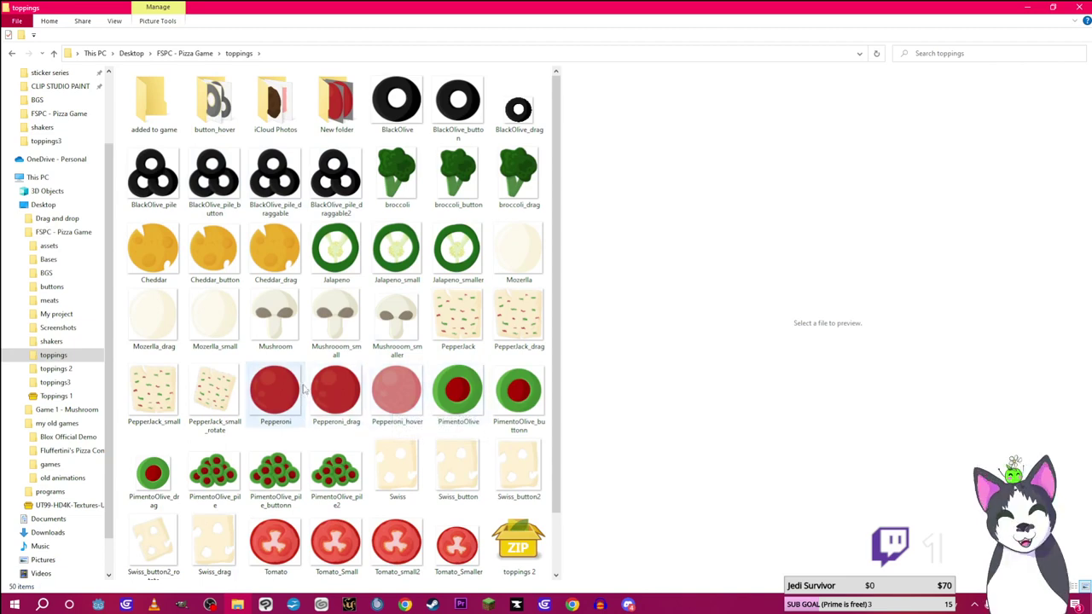
left_click(291, 386)
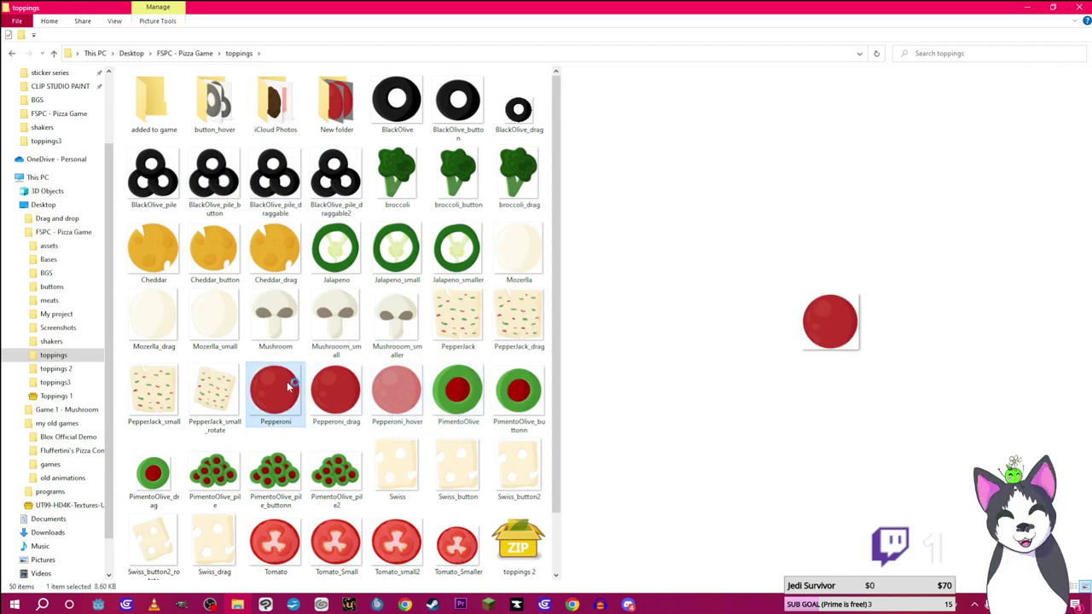
Resize the Pepperoni image to 77 x 75 in FastStone Image Viewer
double_click(291, 387)
right_click(422, 337)
mouse_move(544, 353)
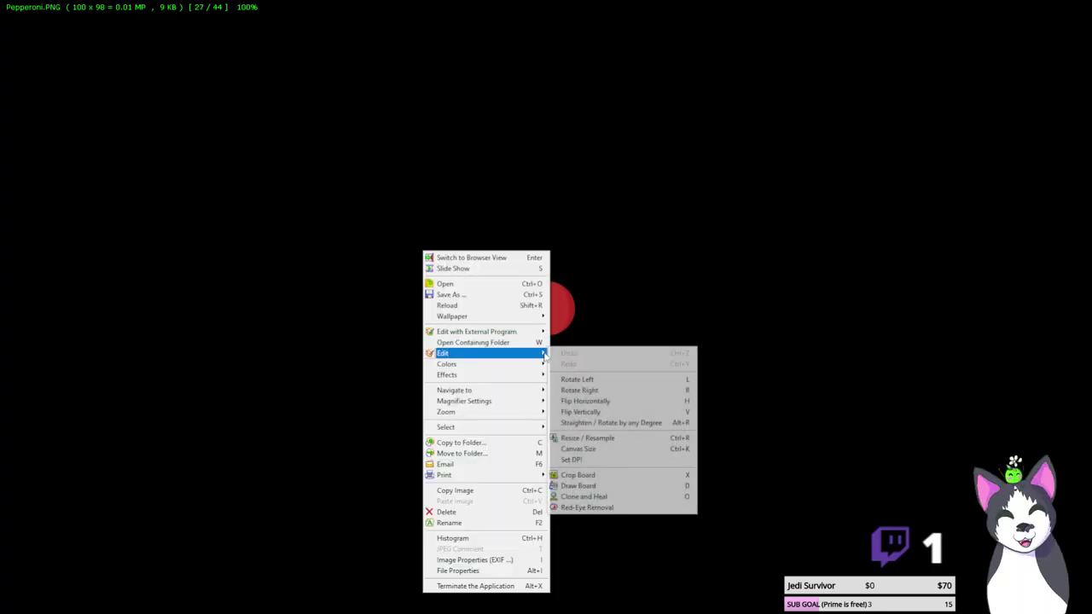
left_click(636, 438)
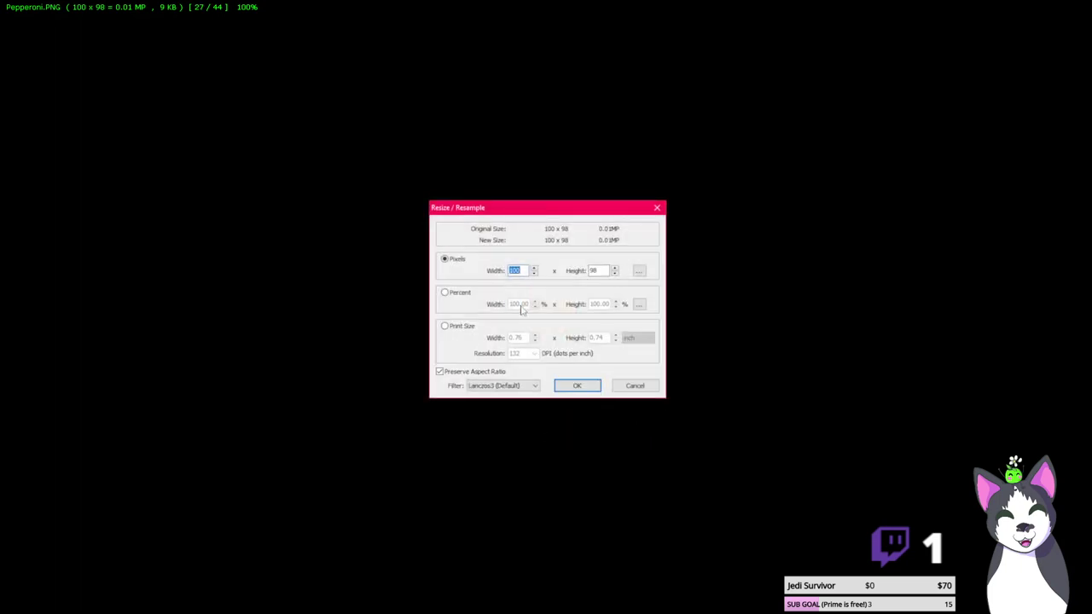
type("77")
left_click(597, 386)
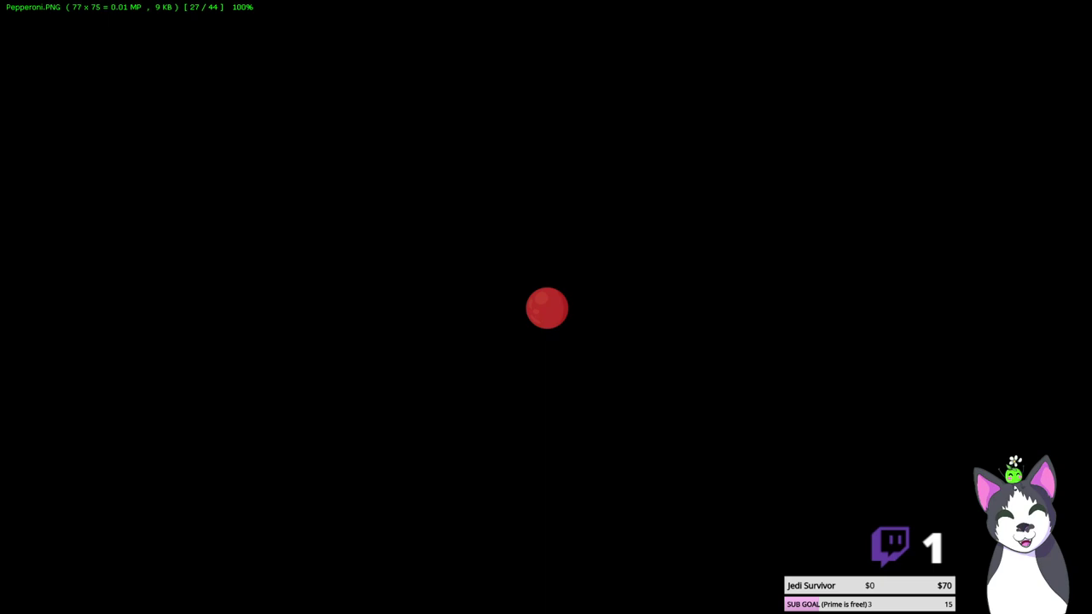
Save the resized copy into the meats folder as Pepperoni_buttonsmol
right_click(653, 415)
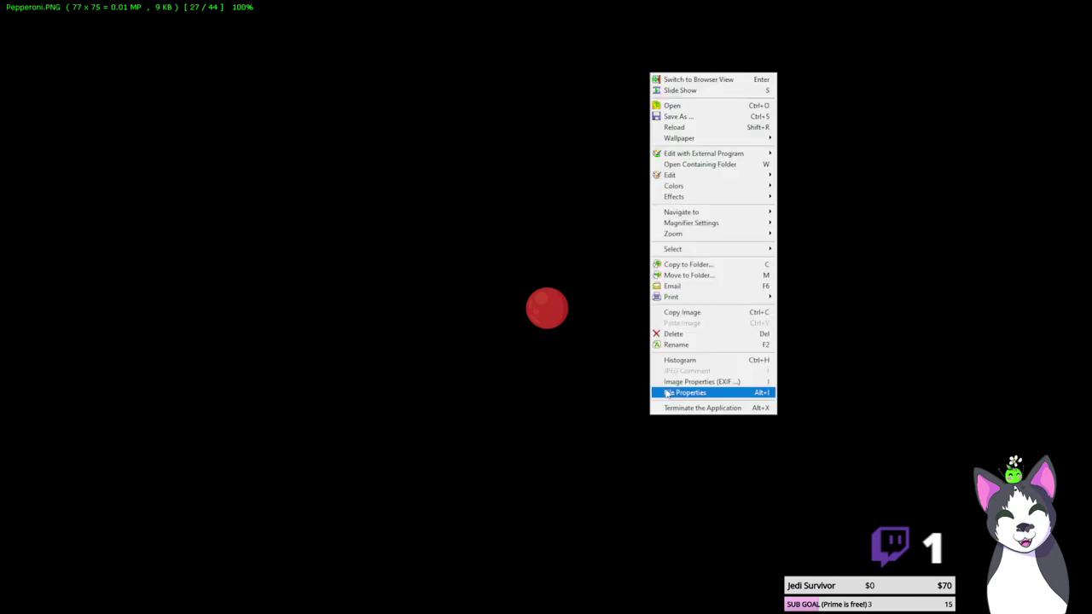
left_click(731, 121)
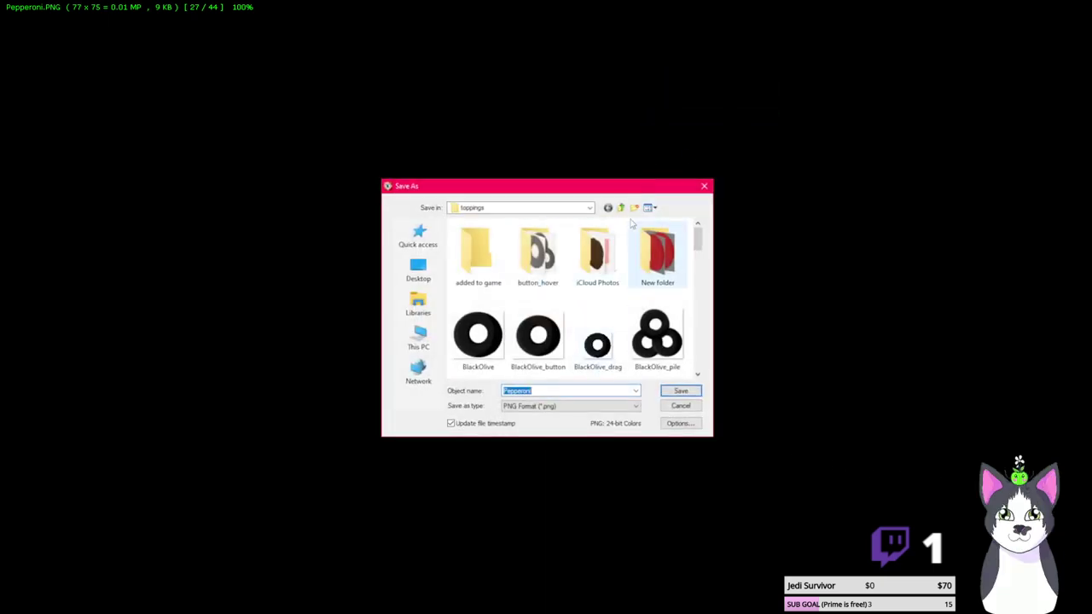
left_click(620, 209)
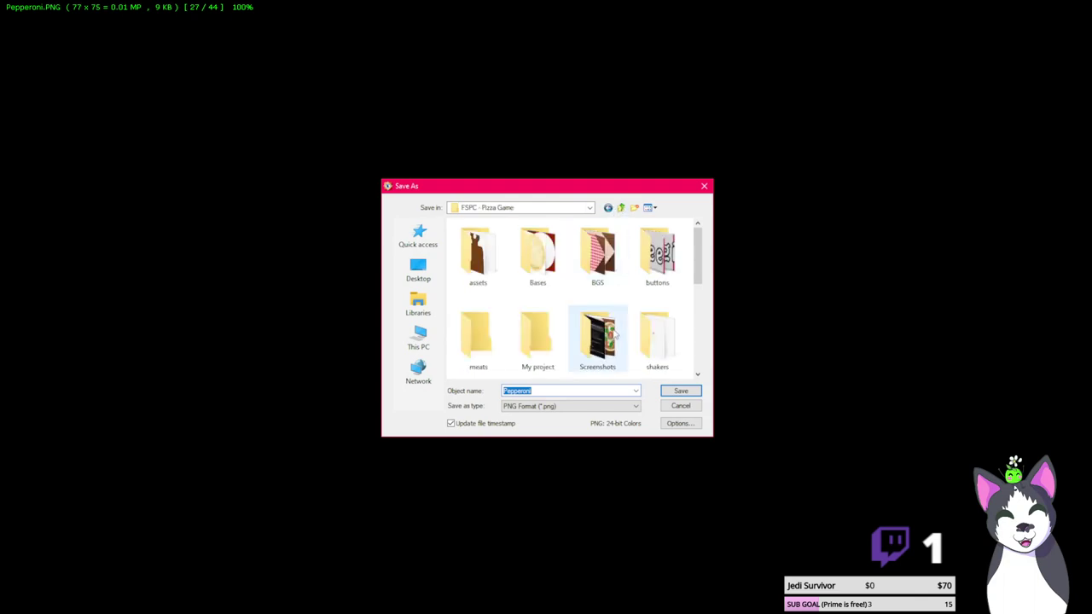
double_click(503, 337)
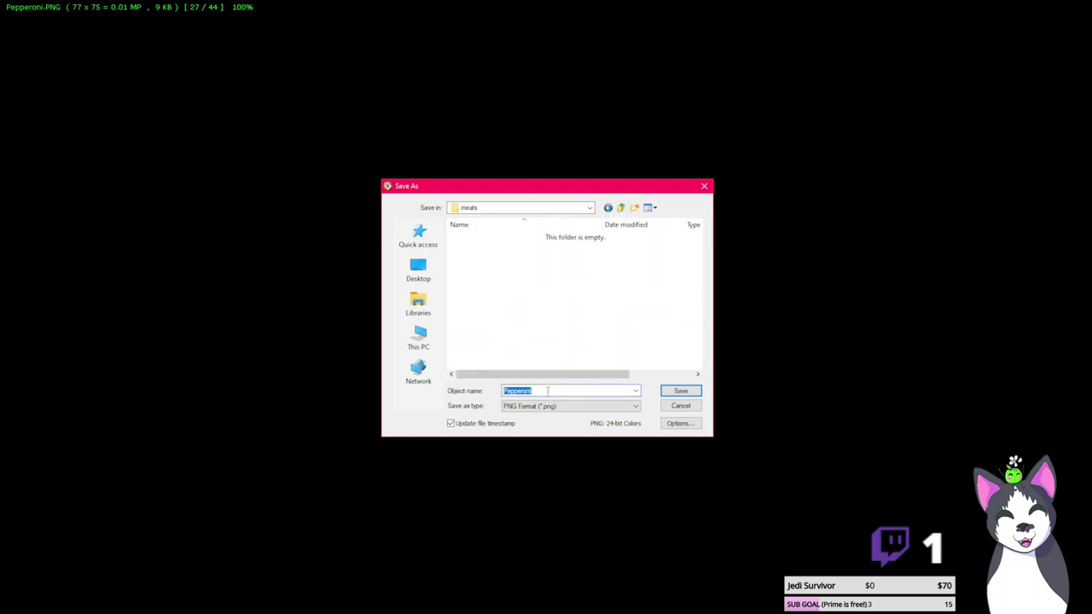
left_click(548, 391)
type("_buttonsmol")
key("Return")
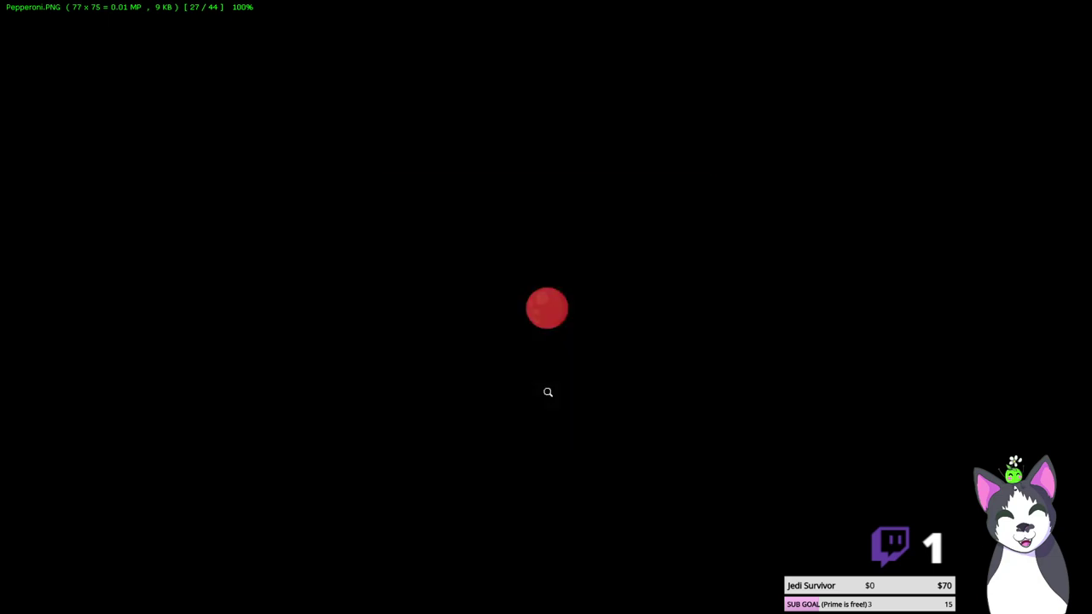
scroll(548, 391, "down", 2)
Resize Pepperoni_hover to 77 pixels wide
right_click(523, 349)
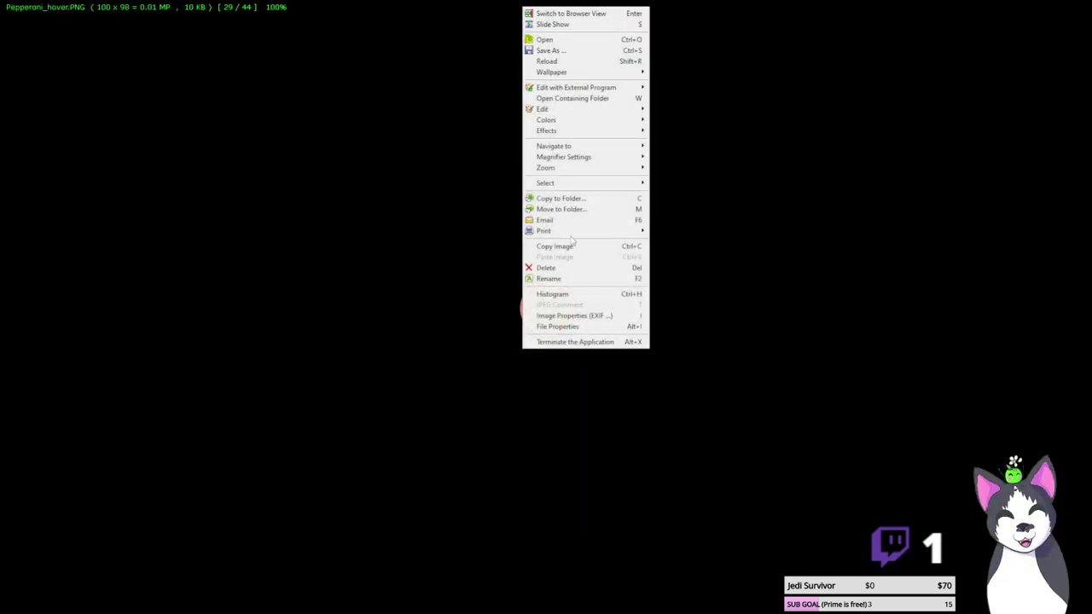
mouse_move(611, 111)
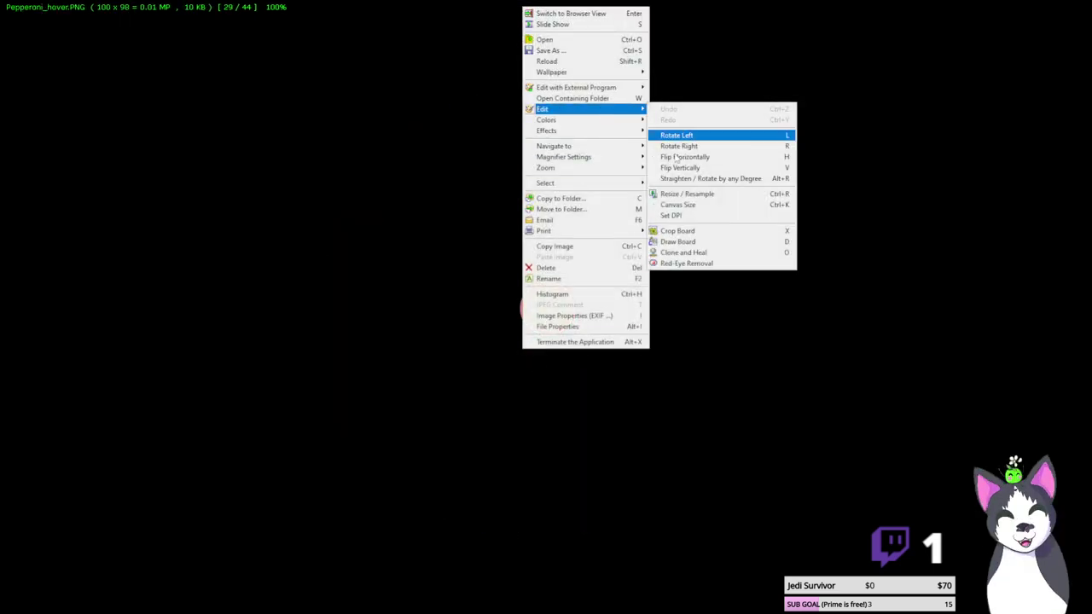
left_click(722, 194)
type("77")
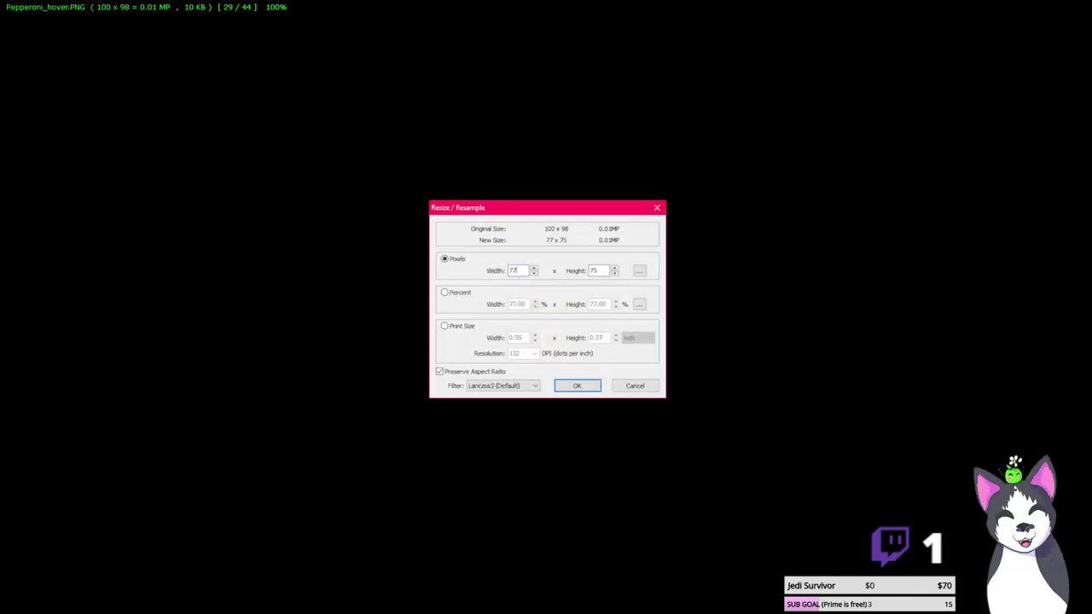
key("Return")
Save the resized Pepperoni_hover into meats with 'ed' appended to its name, then exit the viewer
right_click(515, 285)
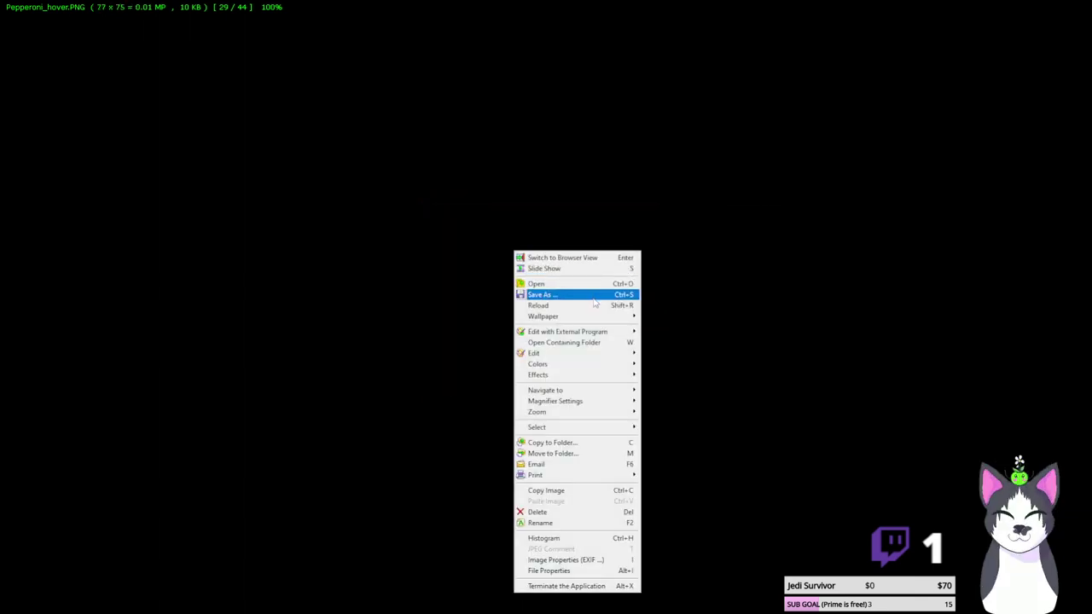
left_click(535, 294)
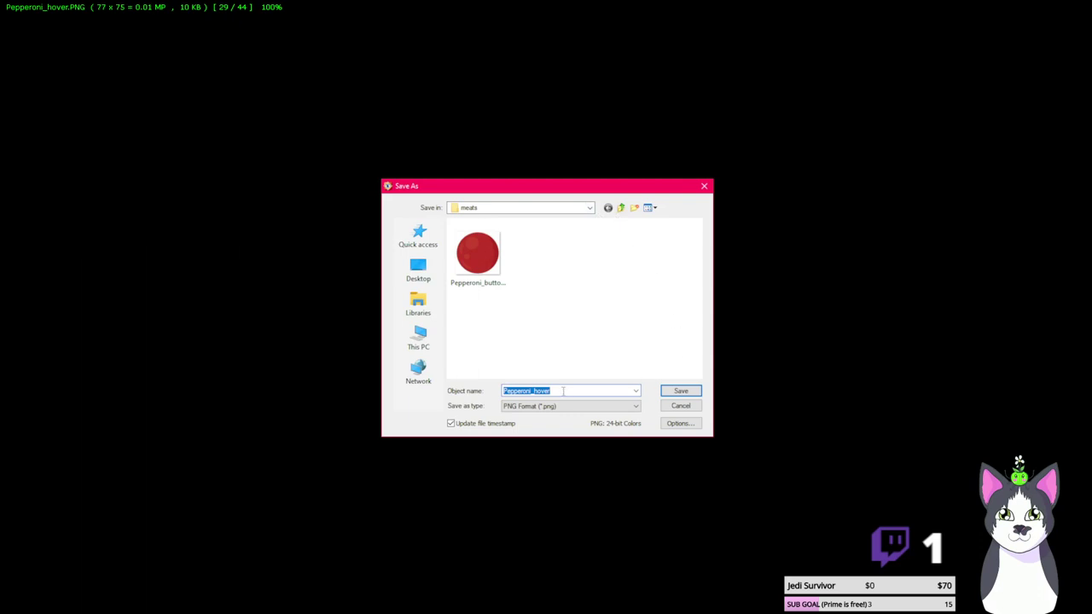
left_click(563, 391)
type("ed")
key("Return")
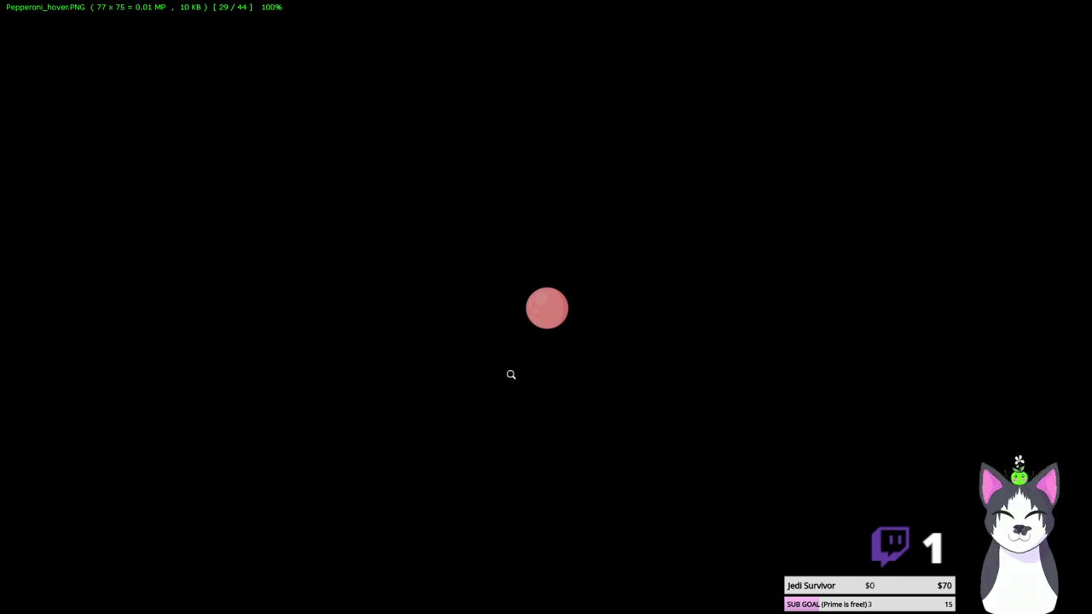
scroll(510, 373, "down", 1)
key("Escape")
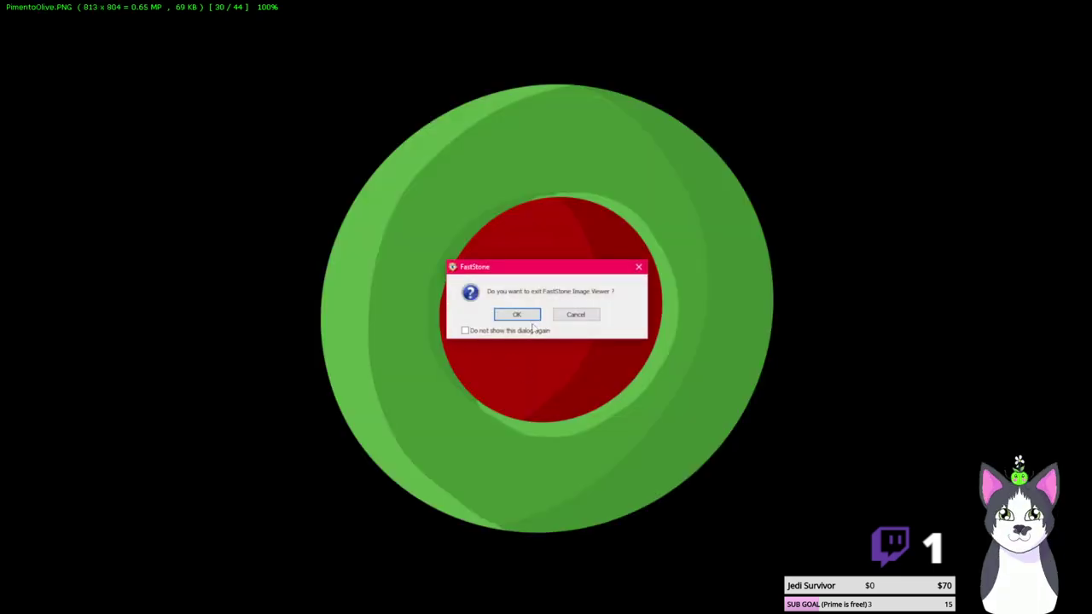
left_click(516, 313)
mouse_move(546, 606)
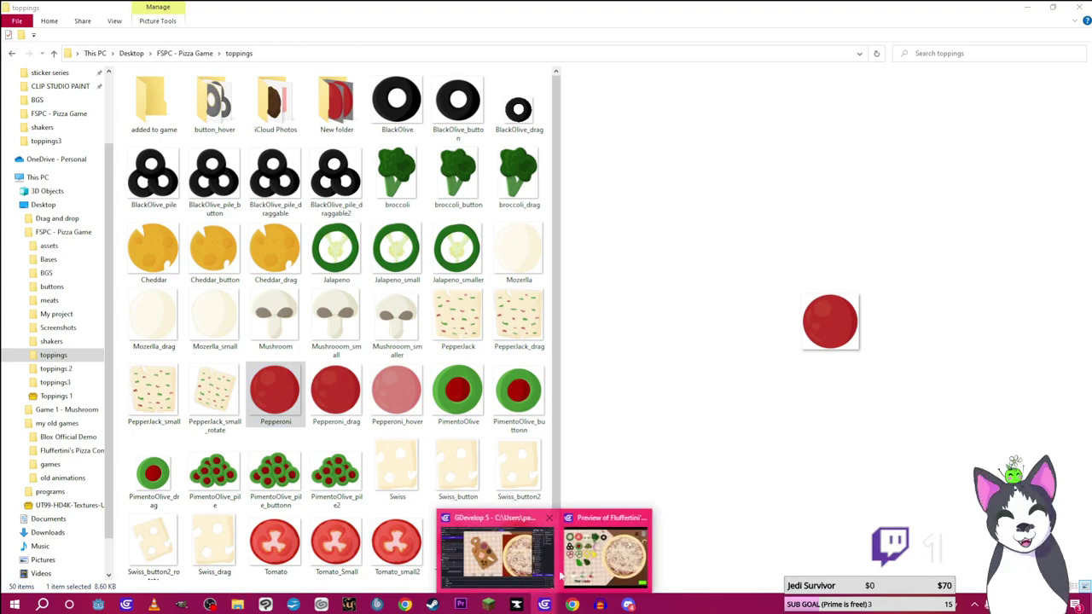
left_click(504, 546)
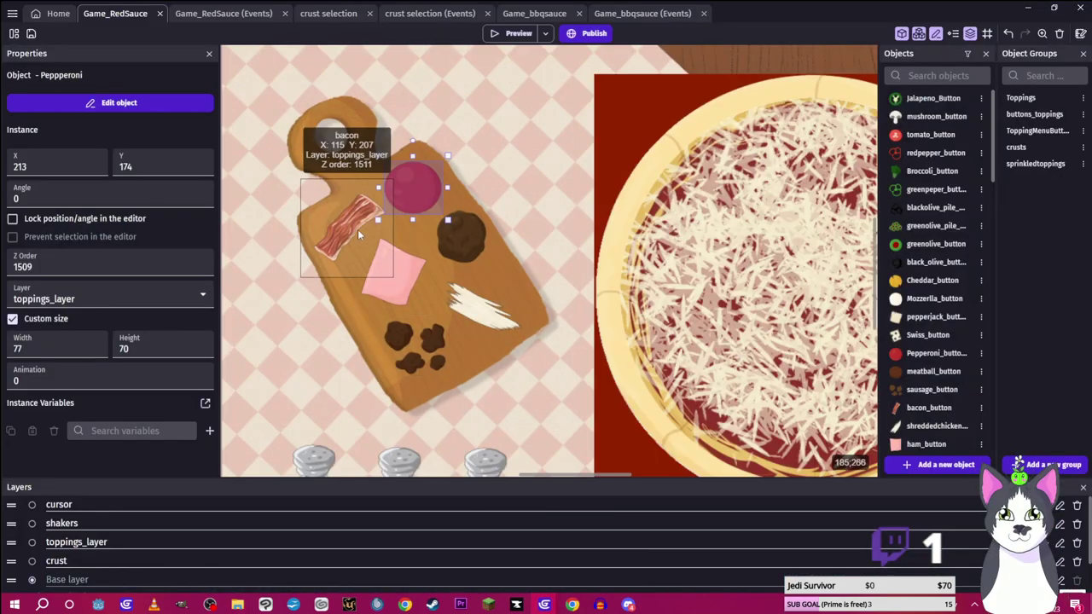
left_click(354, 228)
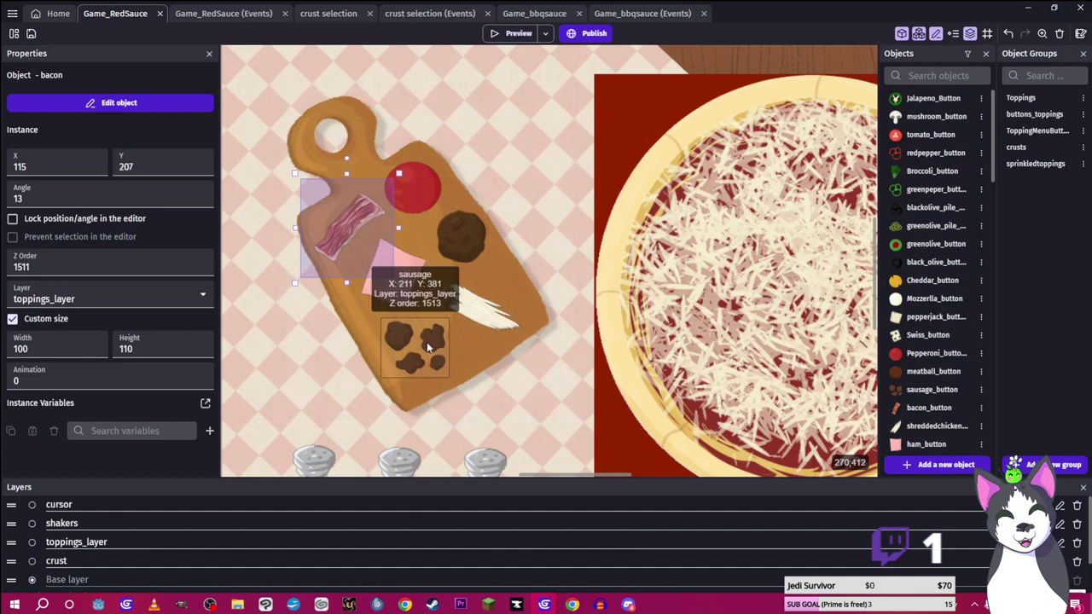
left_click(461, 232)
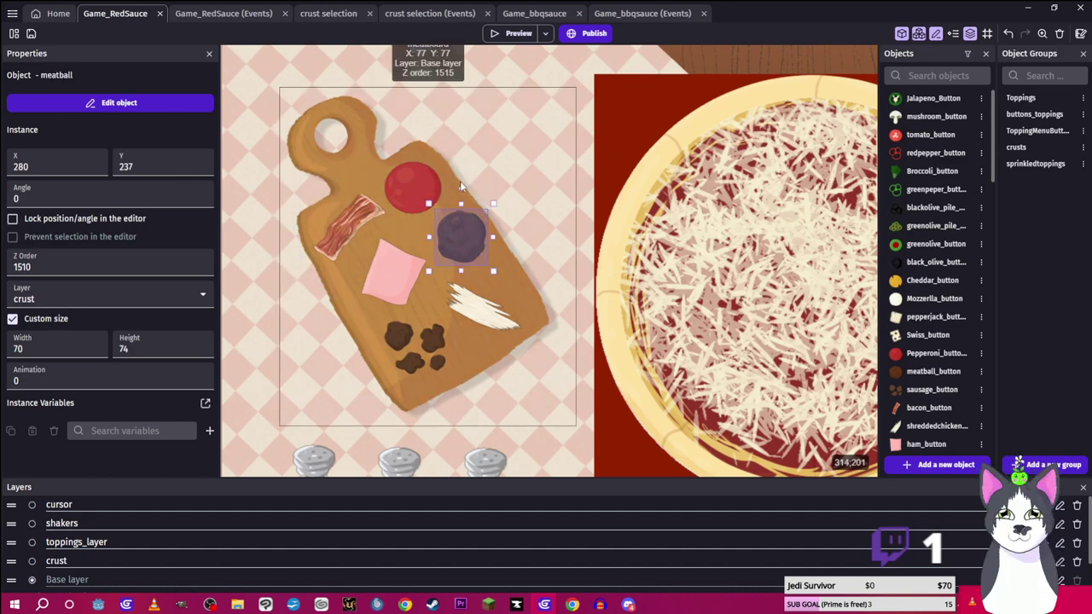
left_click(469, 196)
left_click(461, 229)
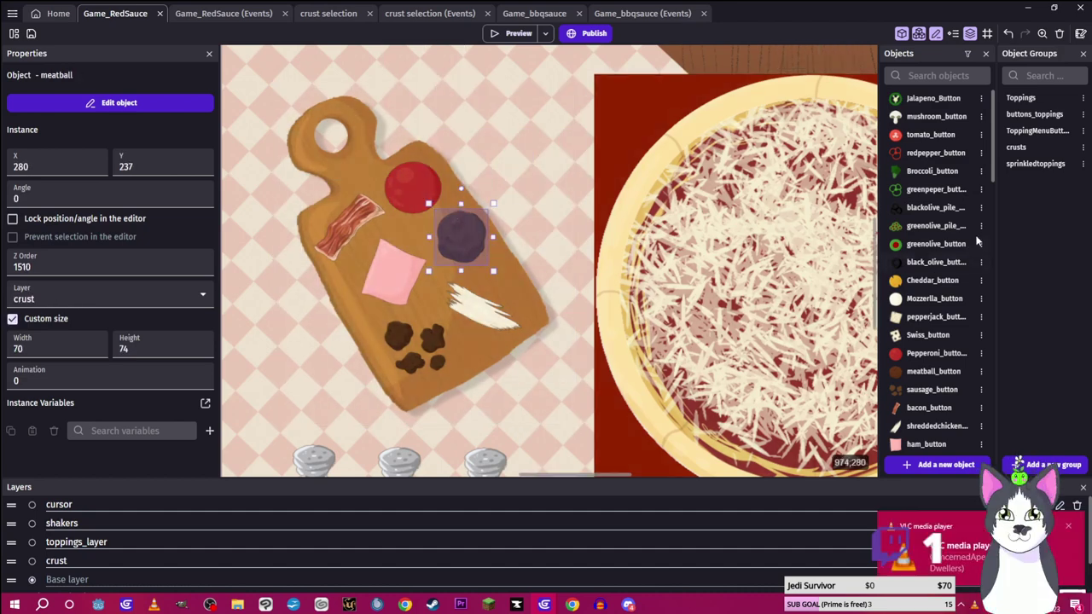
left_click_drag(913, 376, 919, 348)
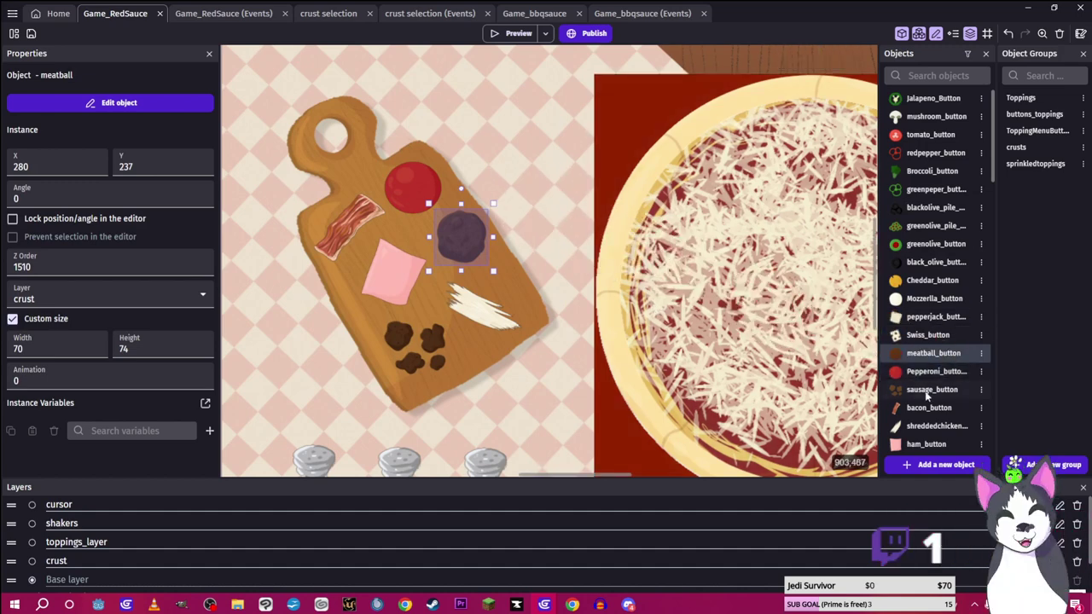
left_click_drag(922, 358, 919, 388)
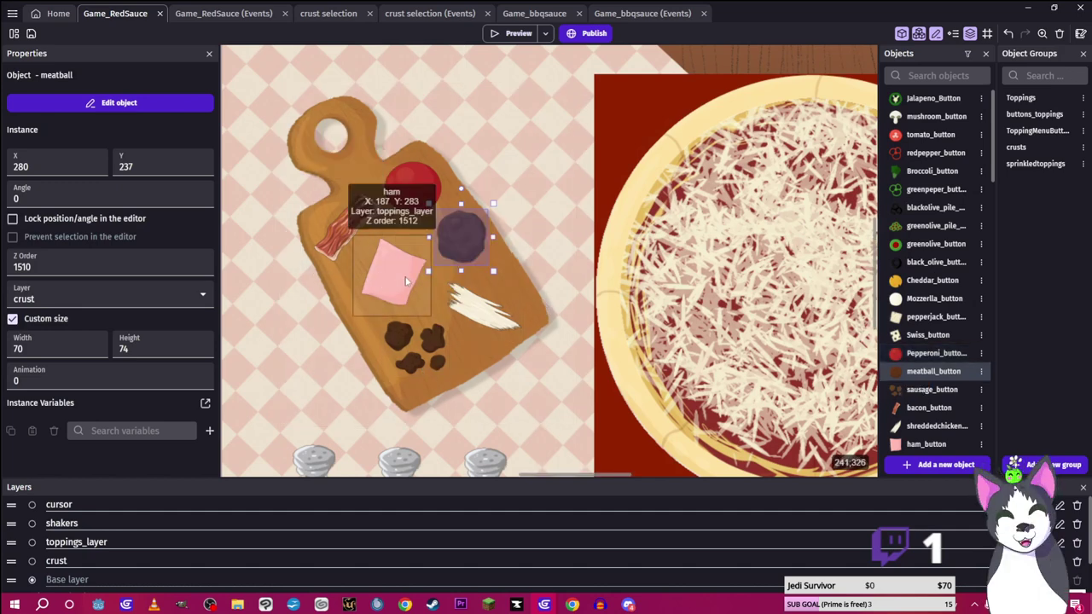
left_click(406, 282)
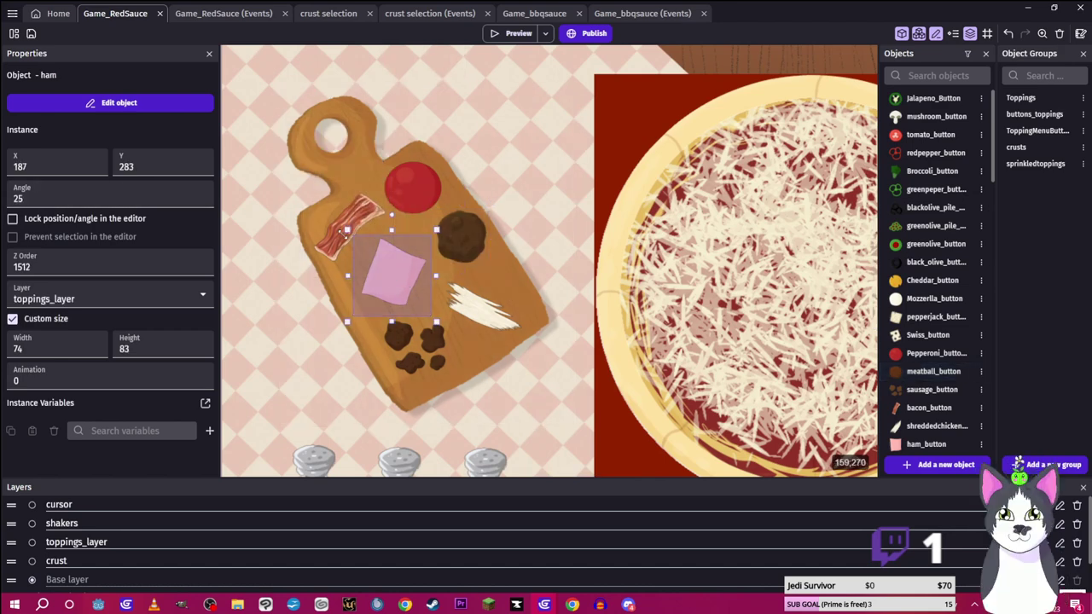
left_click(413, 182)
left_click(360, 233)
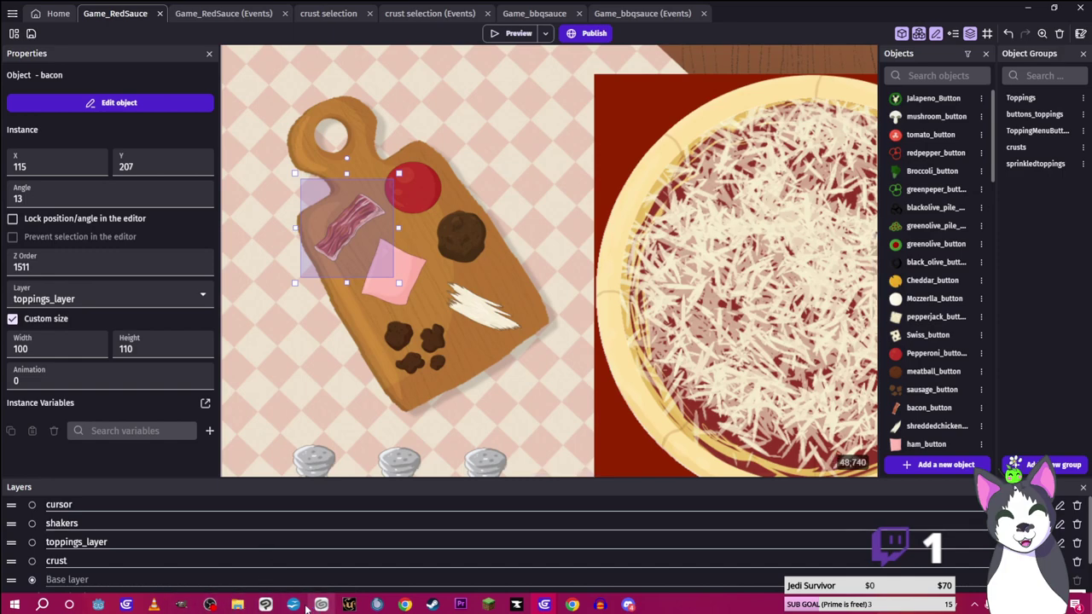
Save the cutting-board image as CHEESEBOARD with CLIP STUDIO FORMAT, then close its tab
left_click(266, 604)
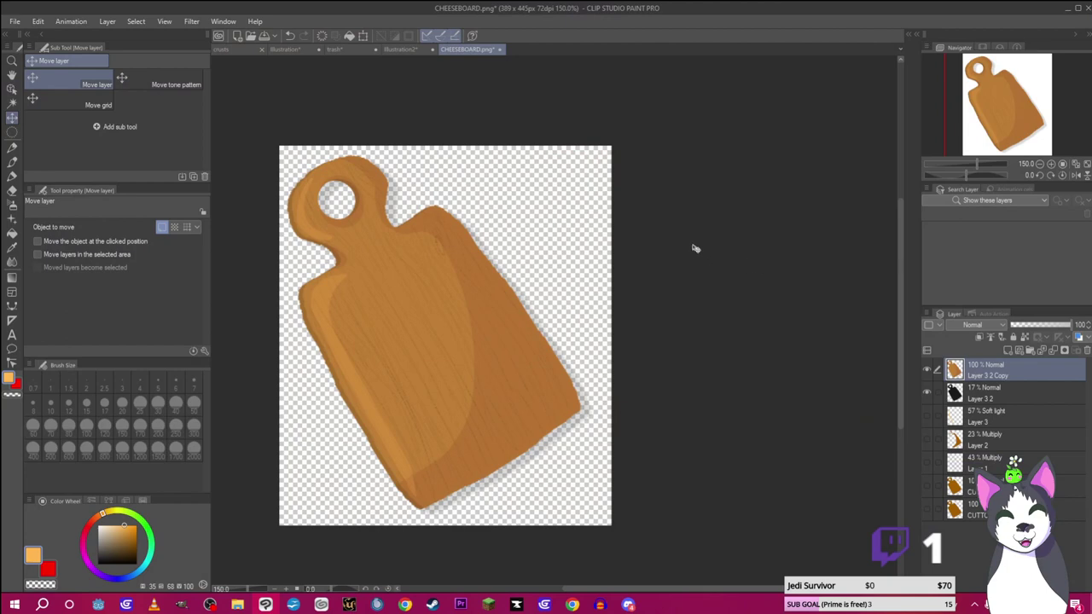
key("ctrl+shift+s")
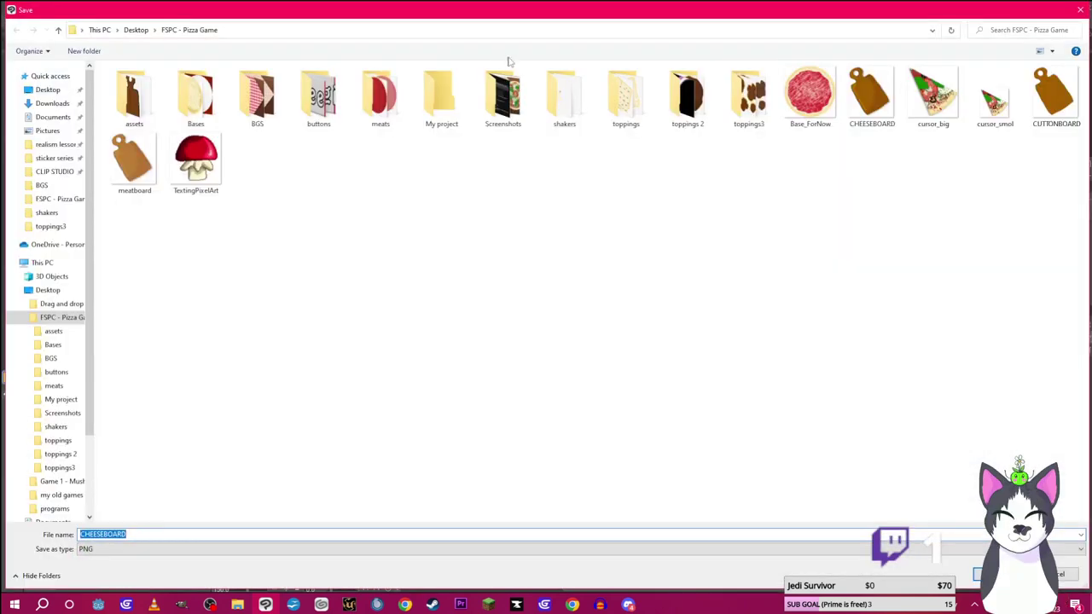
key("Escape")
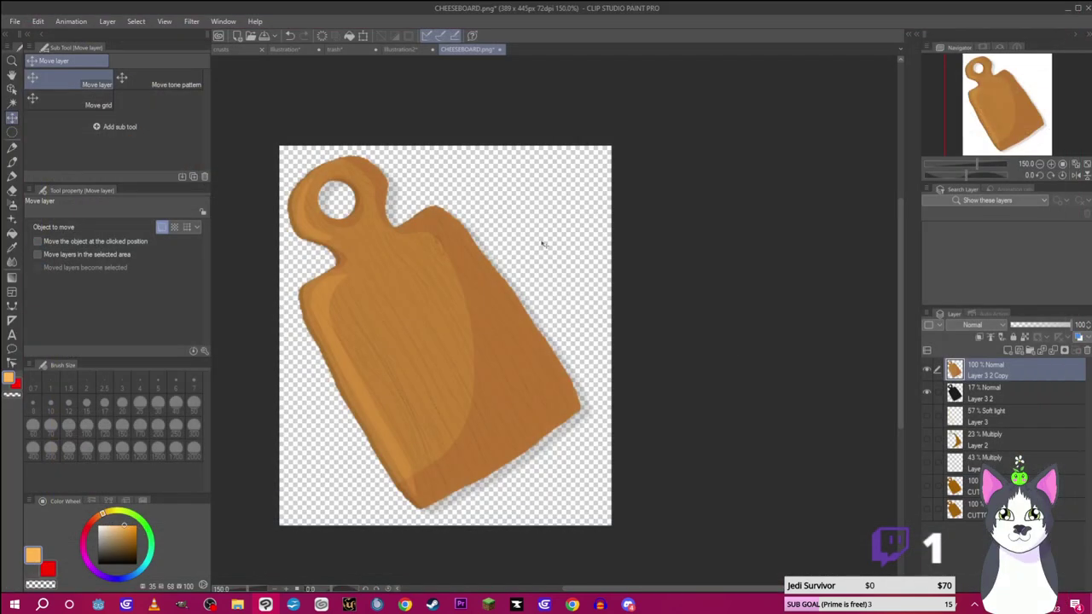
left_click(15, 21)
left_click(77, 123)
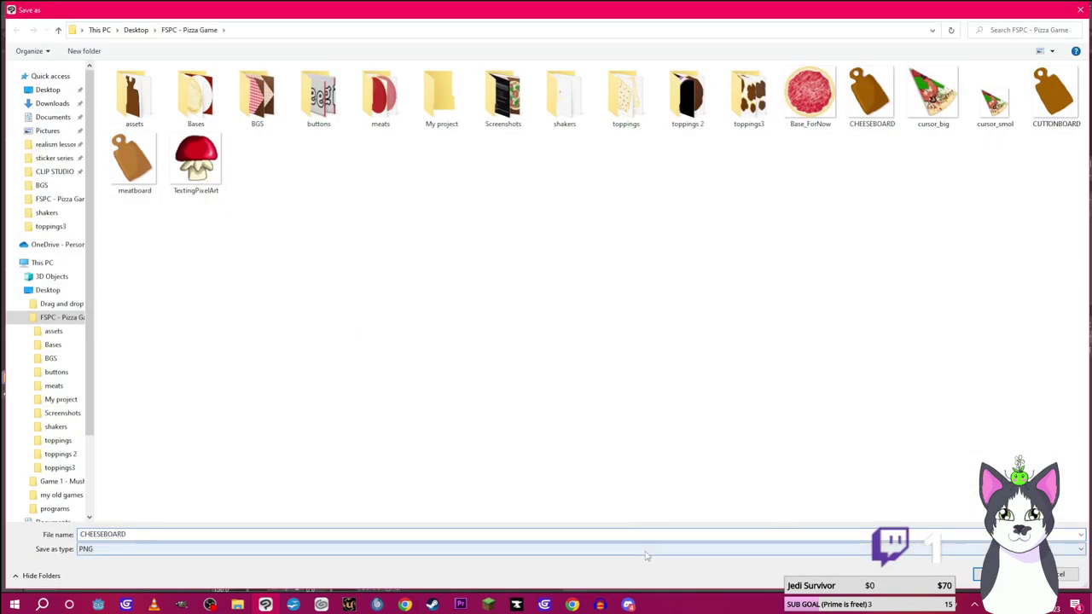
left_click(554, 550)
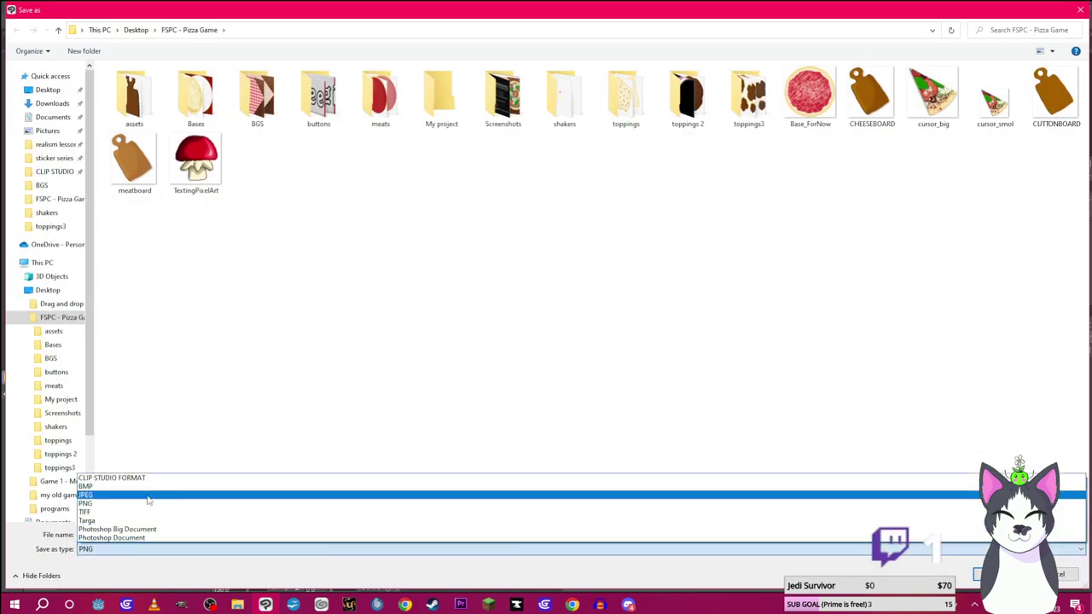
left_click(111, 478)
left_click(998, 575)
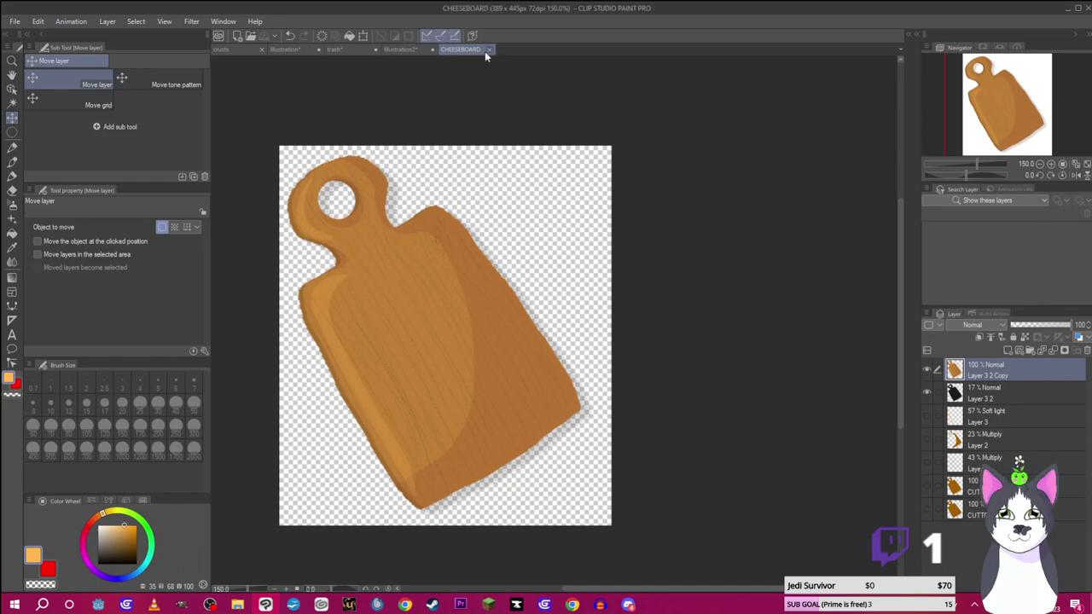
left_click(488, 50)
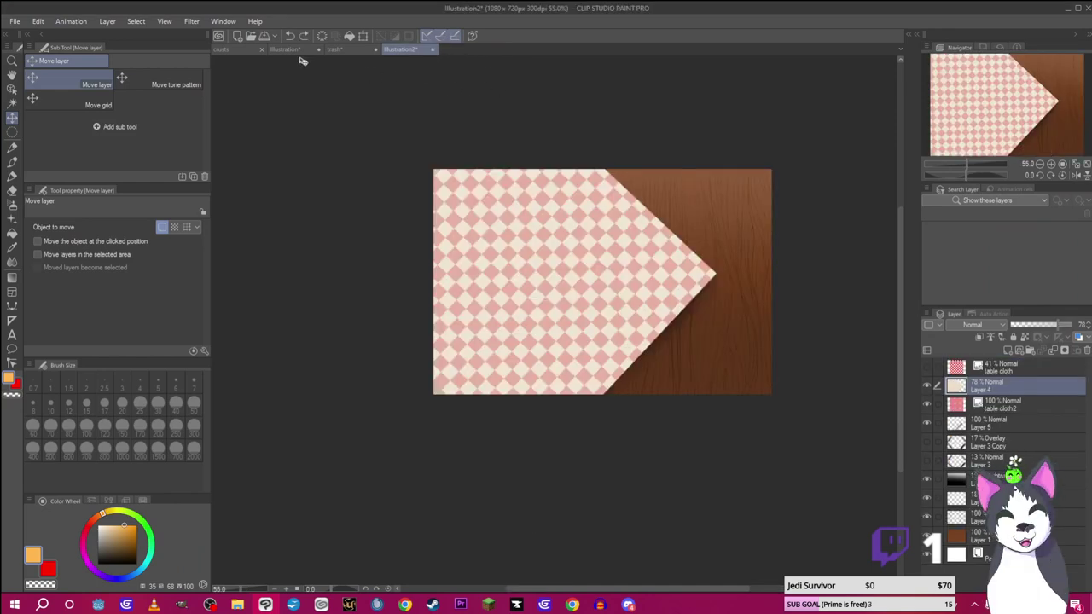
Save the trash canvas into the shakers folder, replacing the existing trash.clip
left_click(14, 22)
left_click(293, 122)
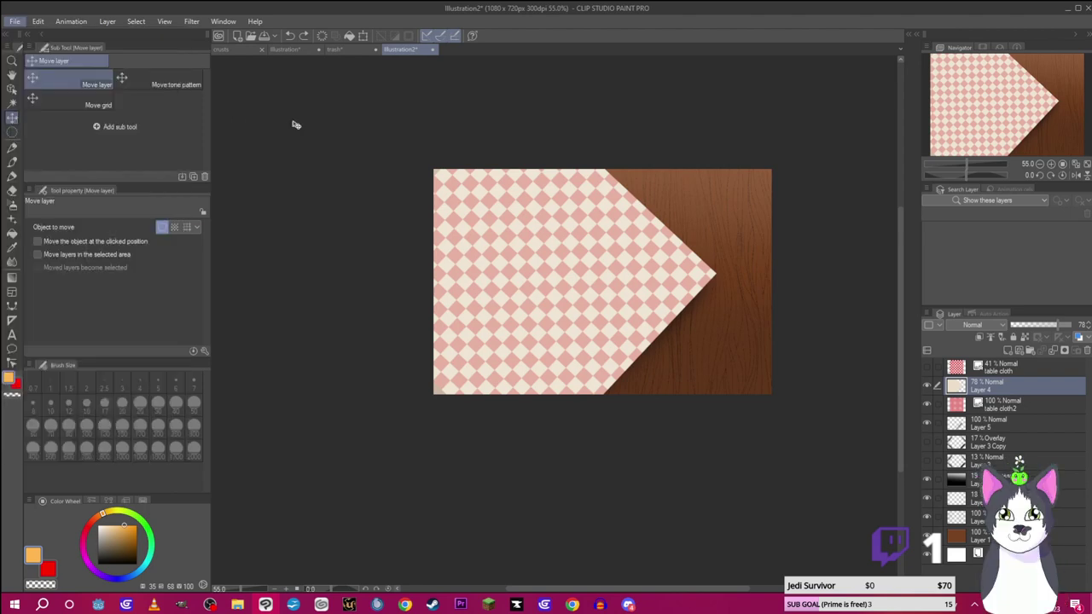
left_click(351, 52)
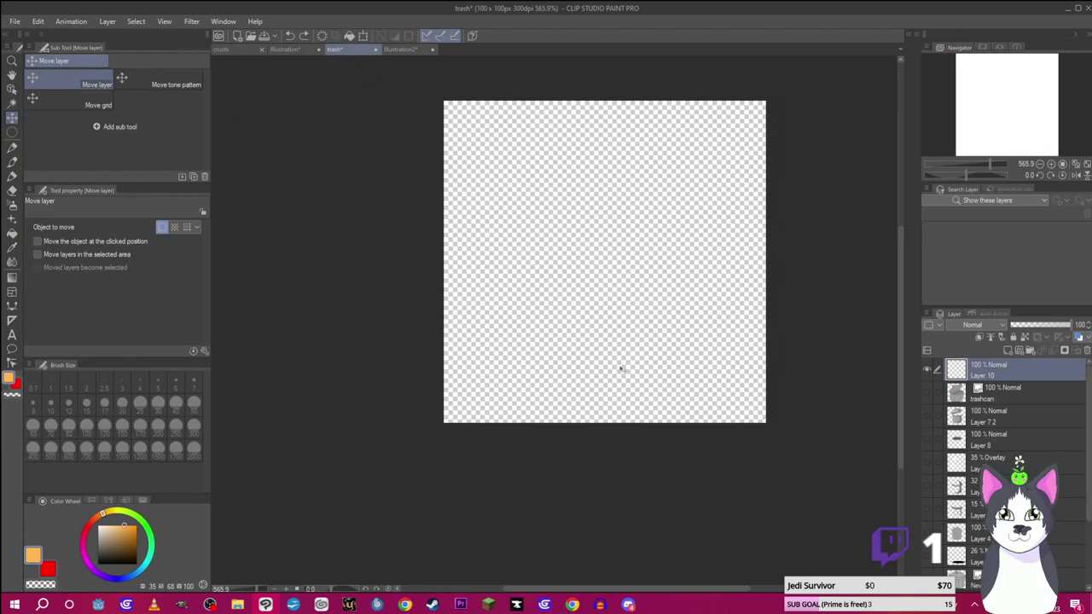
scroll(1007, 461, "down", 3)
scroll(285, 86, "up", 4)
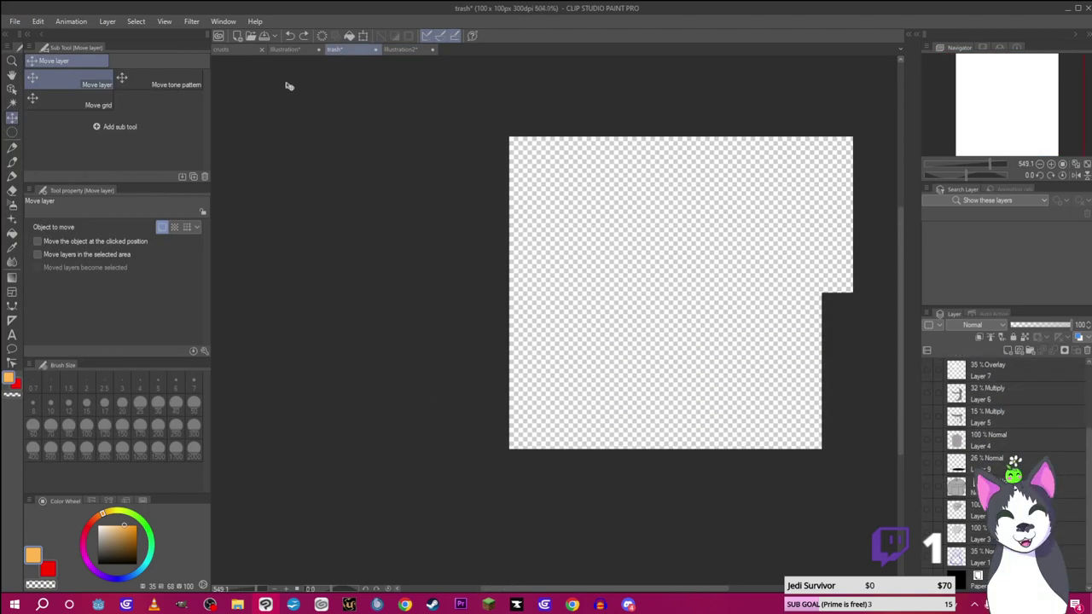
scroll(751, 261, "down", 1)
left_click(15, 21)
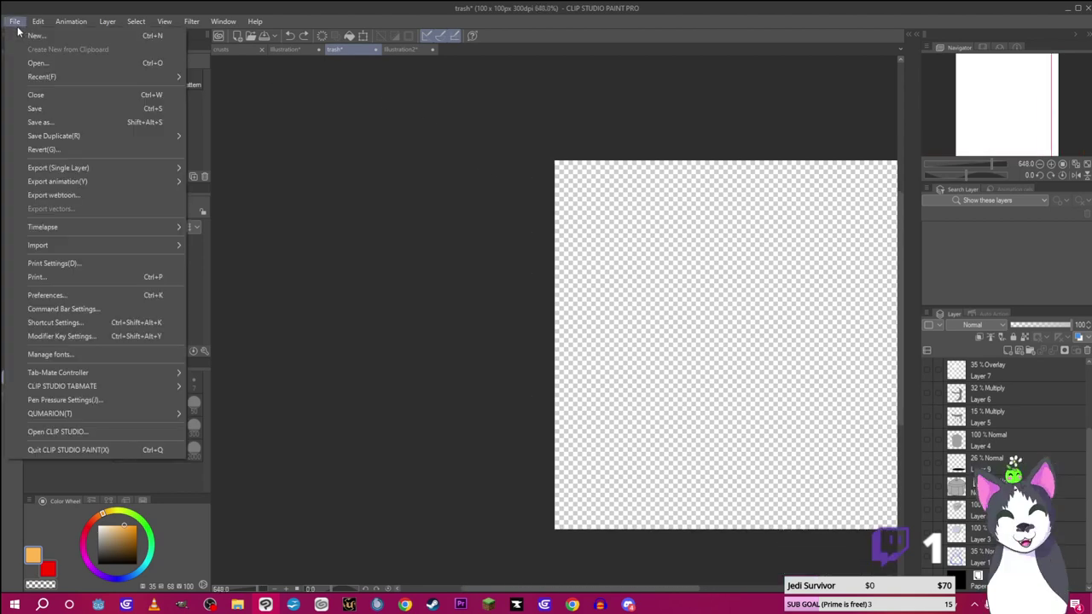
left_click(62, 119)
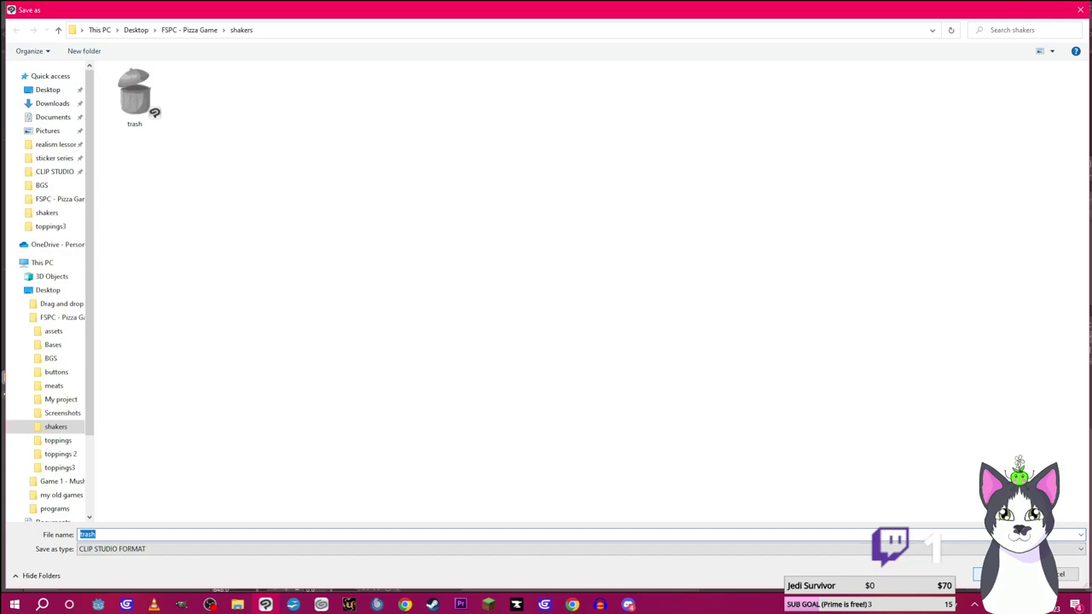
left_click(994, 574)
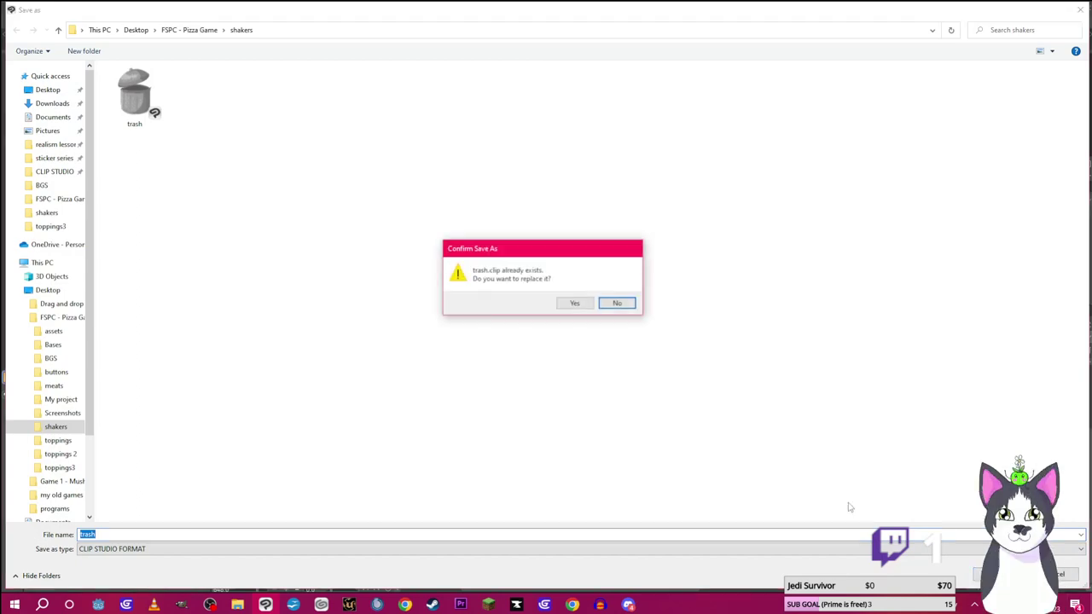
left_click(566, 305)
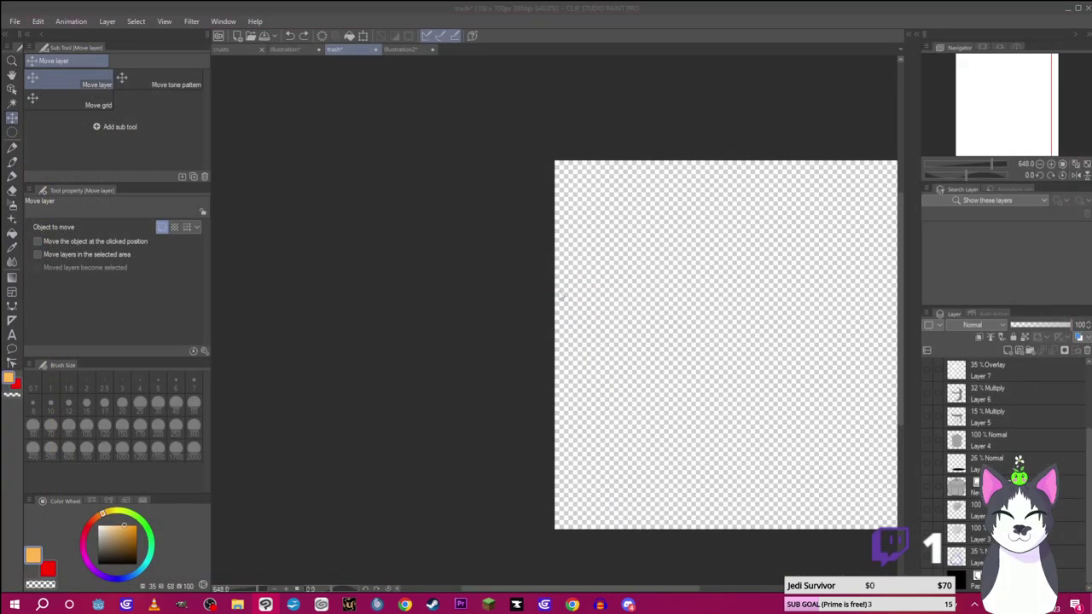
Close the trash, crusts and sketch documents, discarding the sketch's unsaved changes
left_click(375, 49)
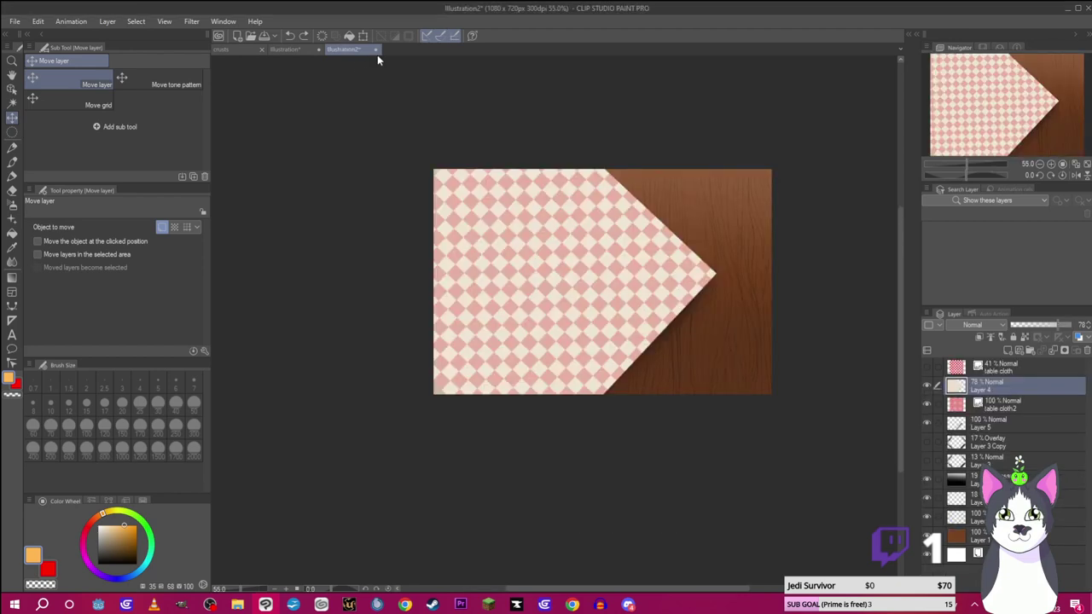
left_click(284, 49)
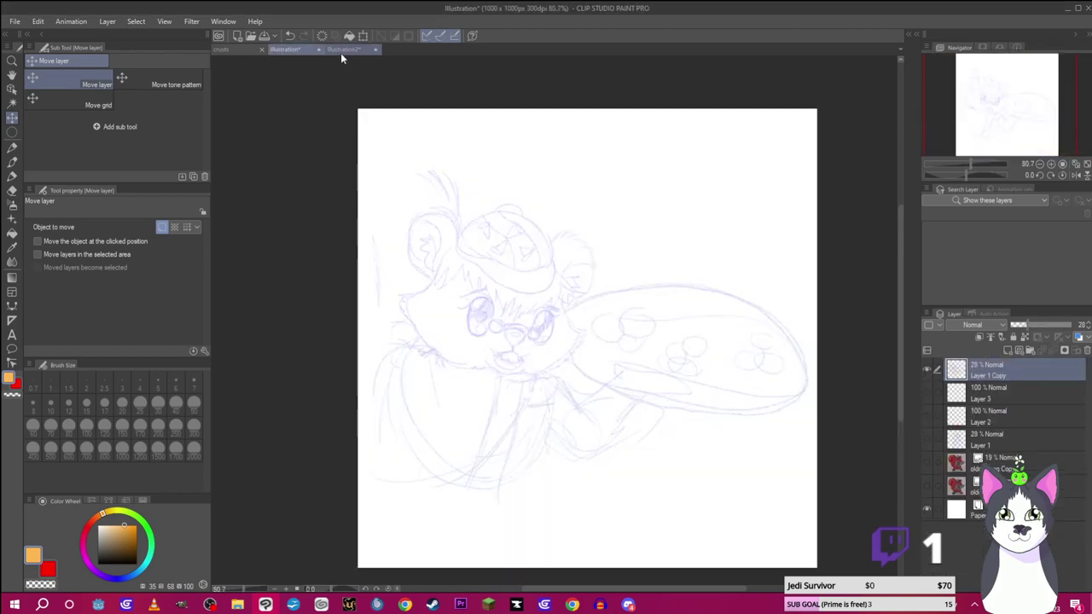
left_click(235, 49)
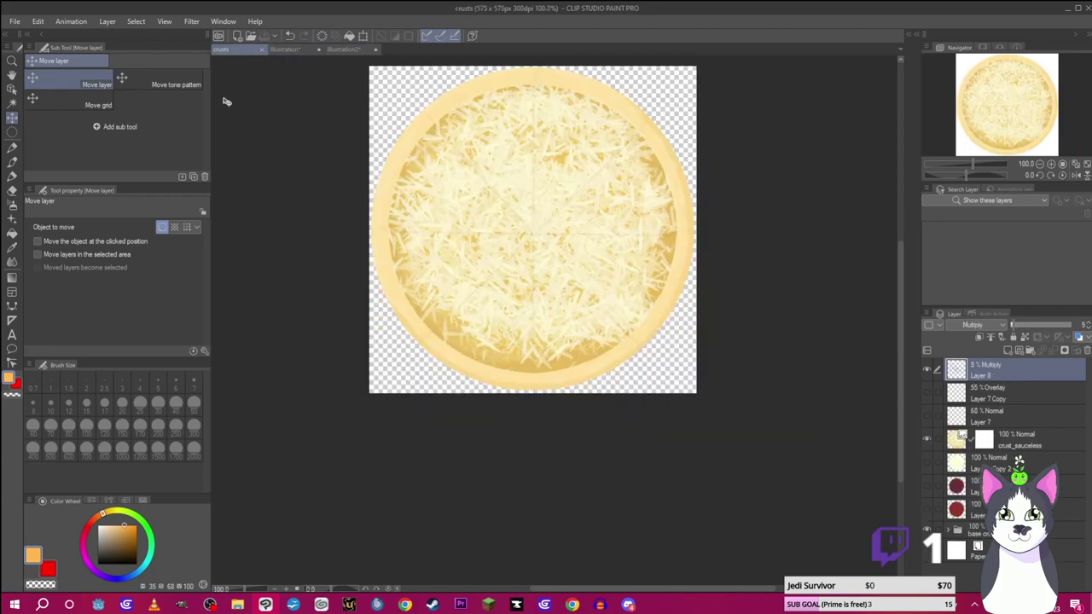
left_click(262, 49)
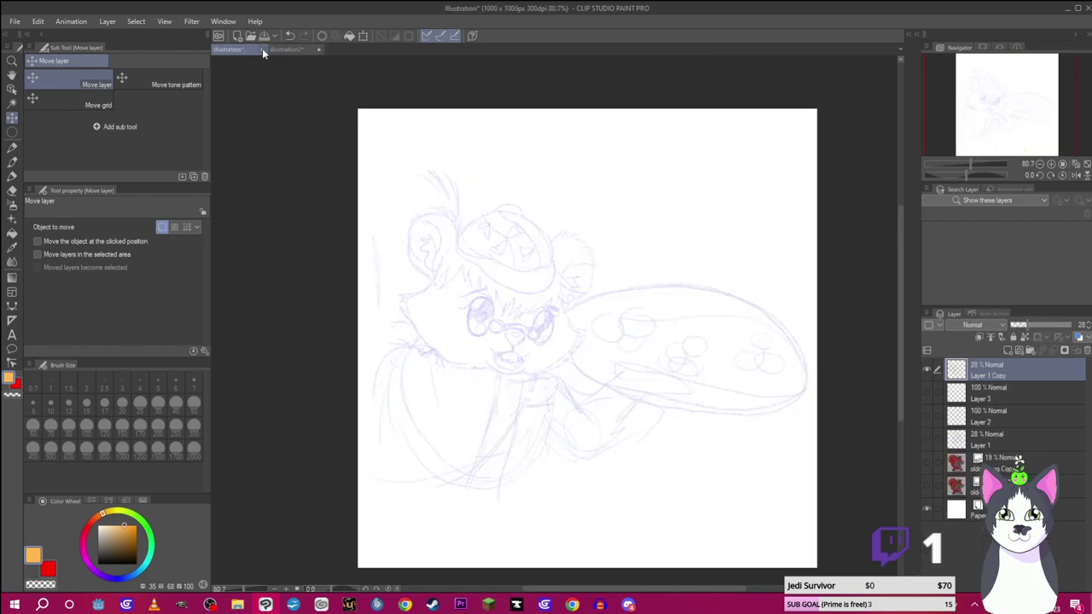
left_click(262, 49)
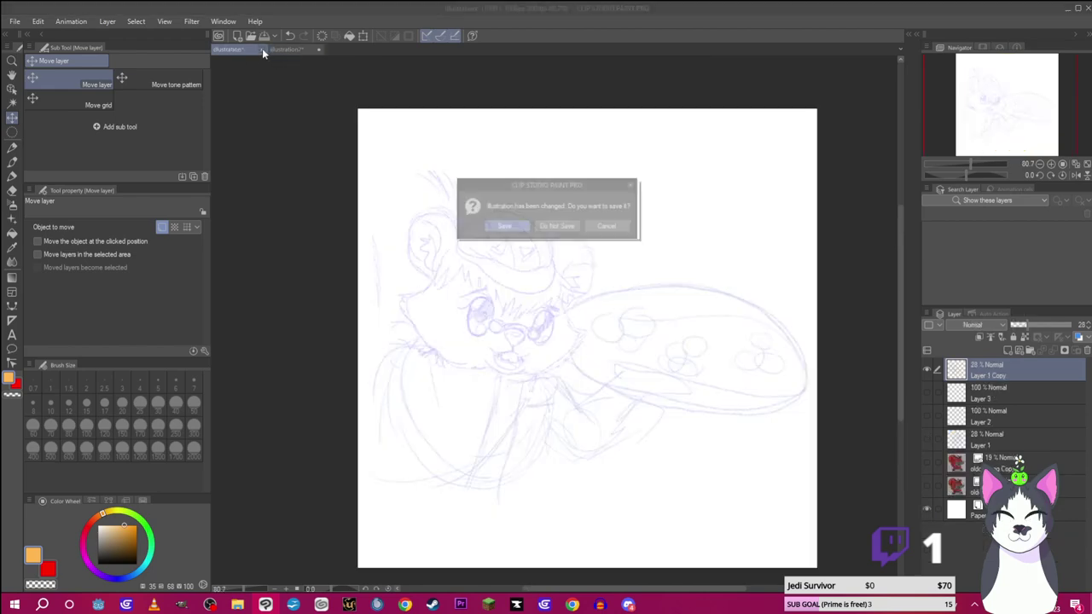
left_click(550, 227)
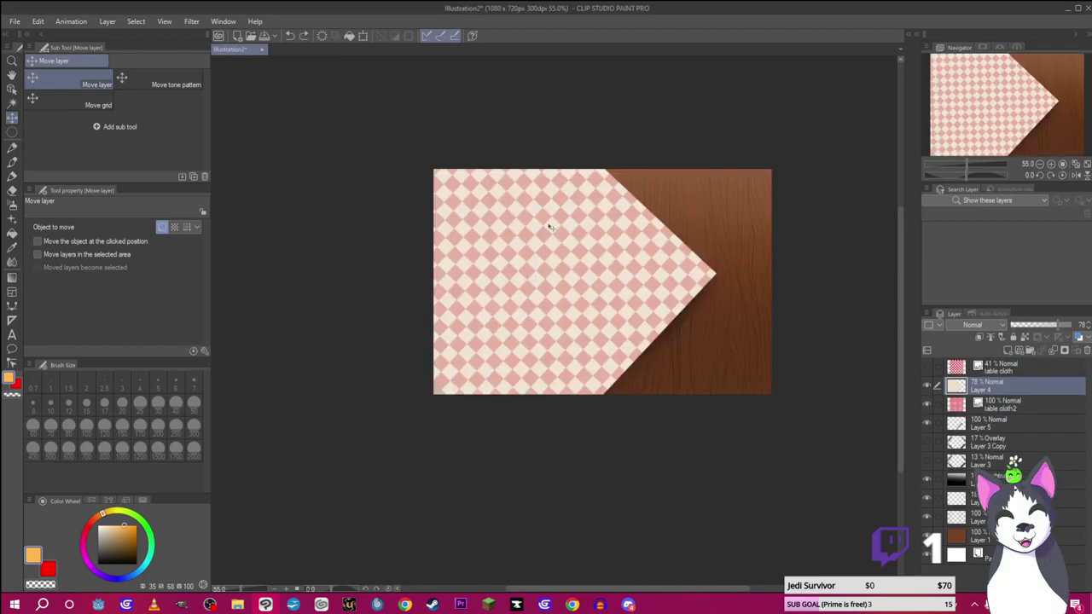
Go from FSPC - Pizza Game into toppings 2 and view bacon_button in the image viewer
left_click(1066, 10)
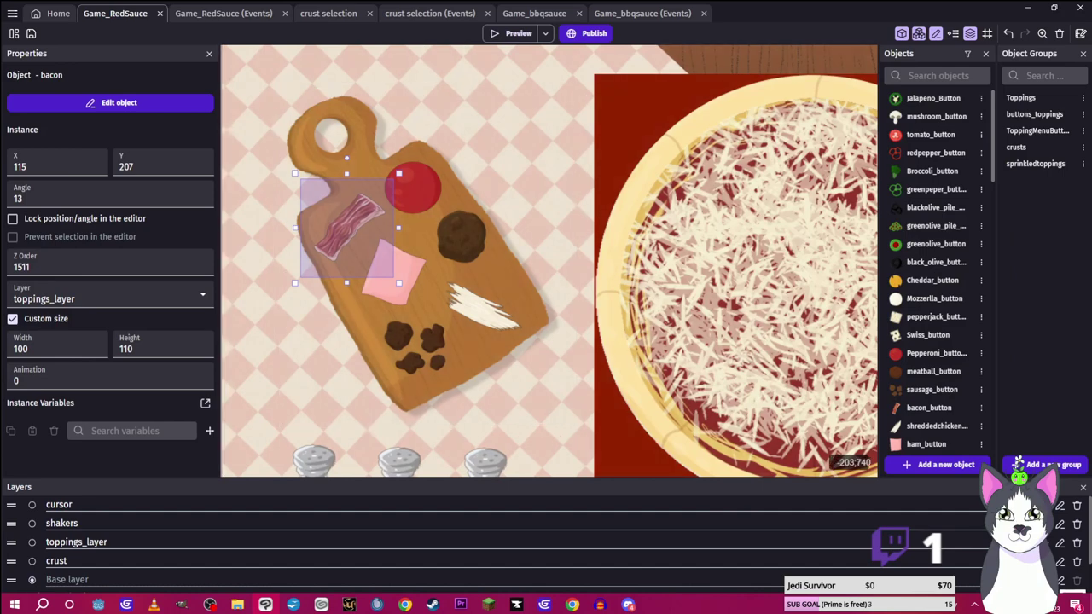
mouse_move(240, 606)
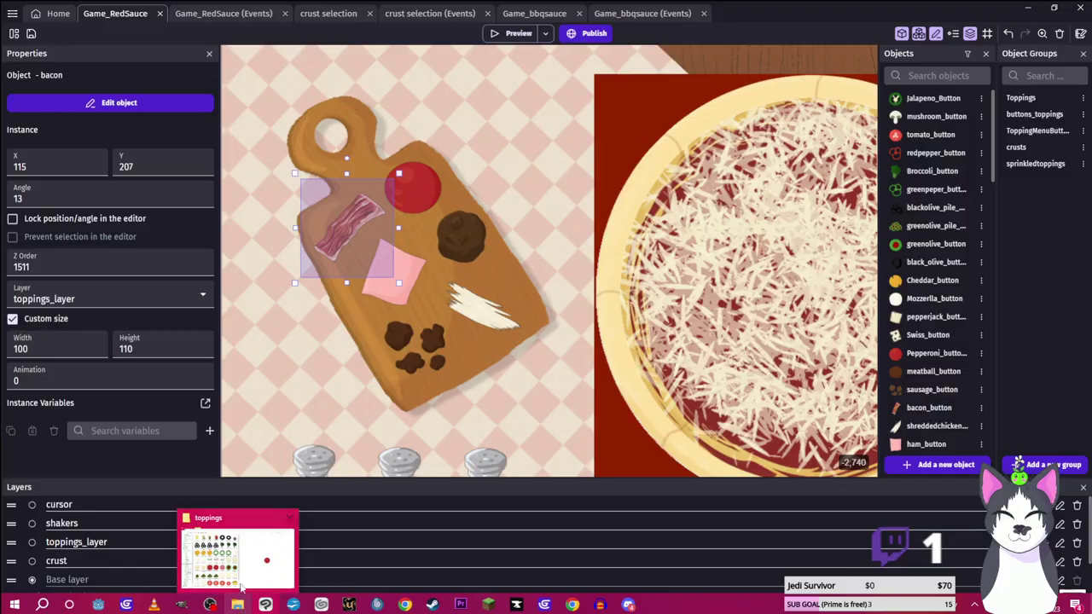
left_click(242, 586)
scroll(338, 298, "down", 1)
scroll(340, 396, "up", 1)
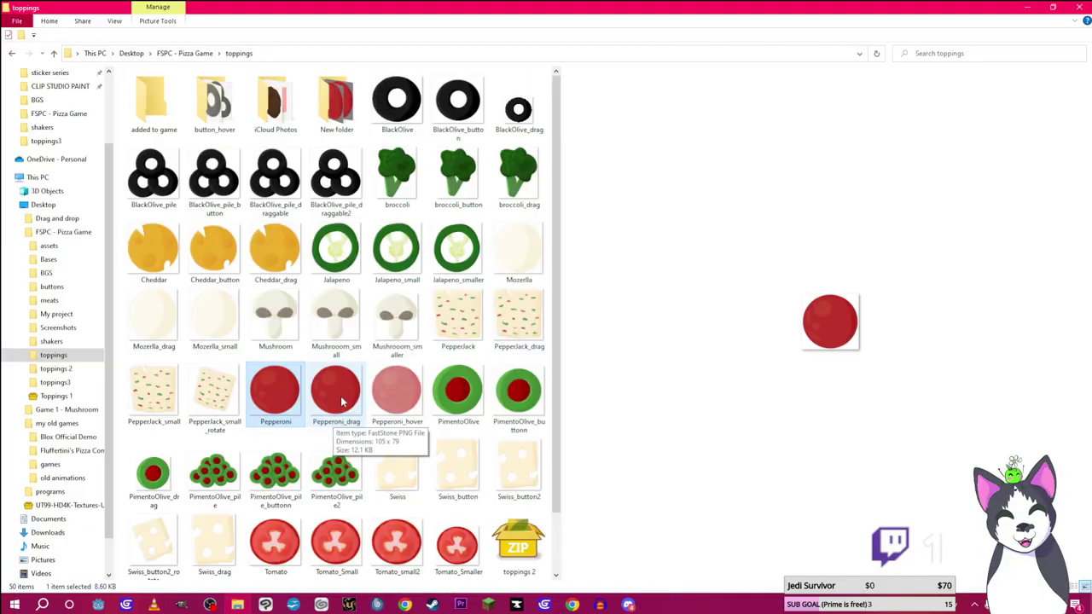
left_click(190, 53)
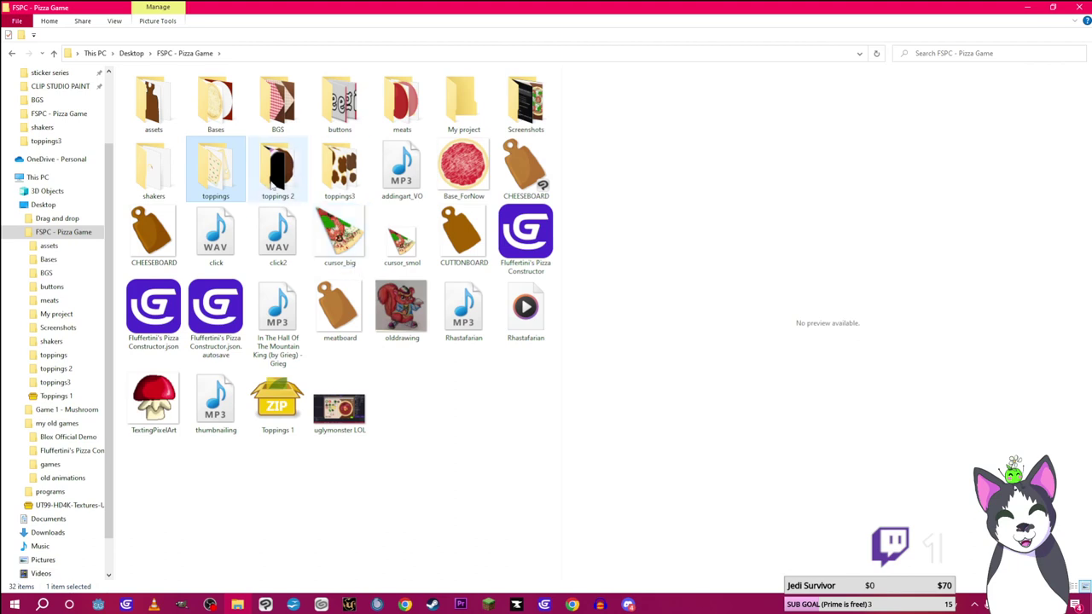
double_click(273, 179)
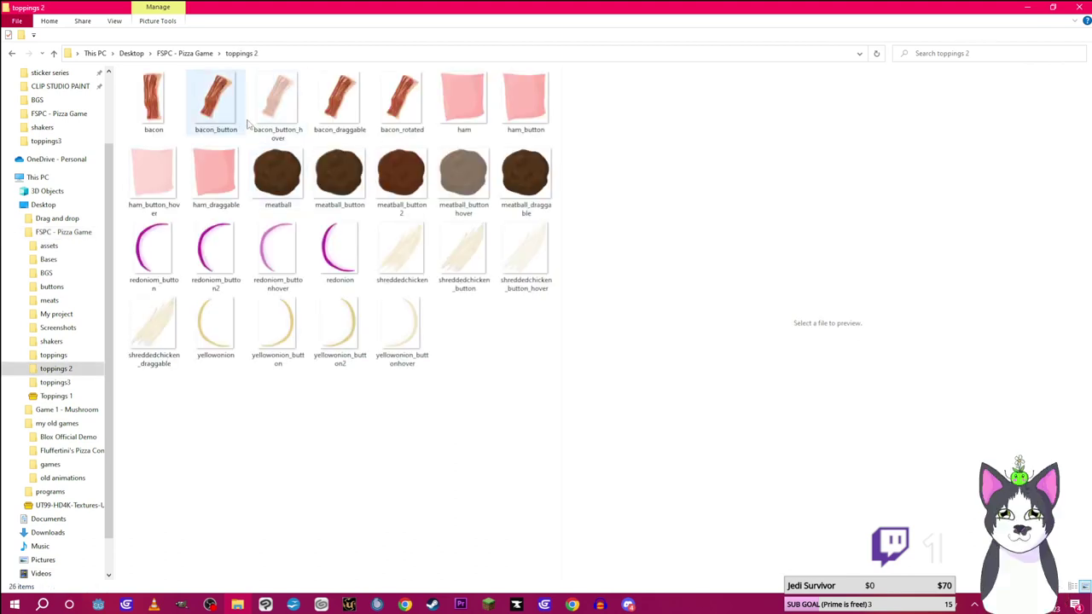
double_click(213, 98)
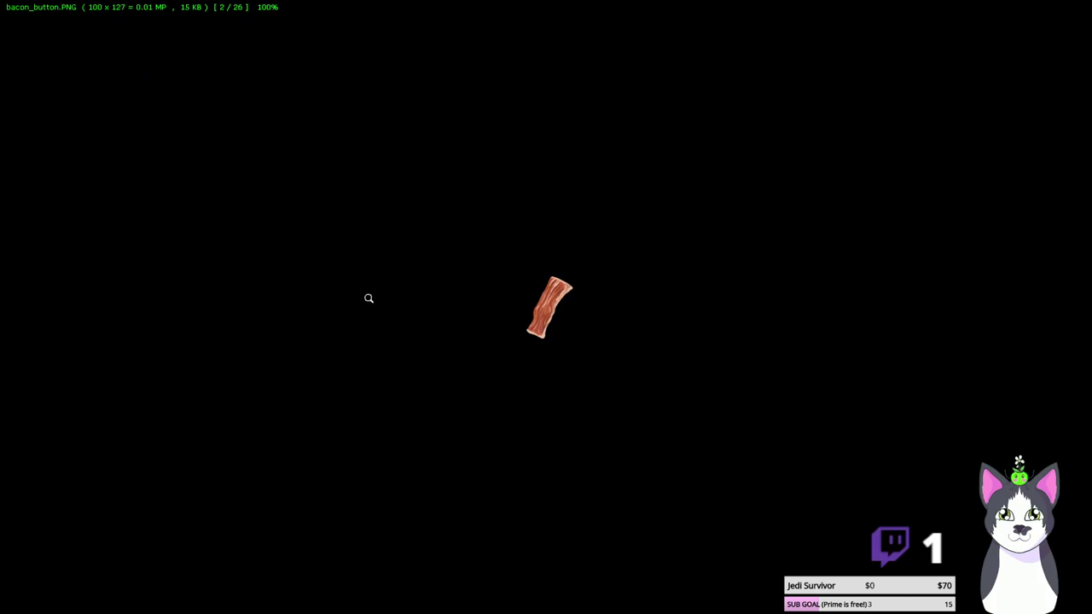
Rotate the bacon_button image by about 23 degrees
right_click(368, 297)
mouse_move(467, 355)
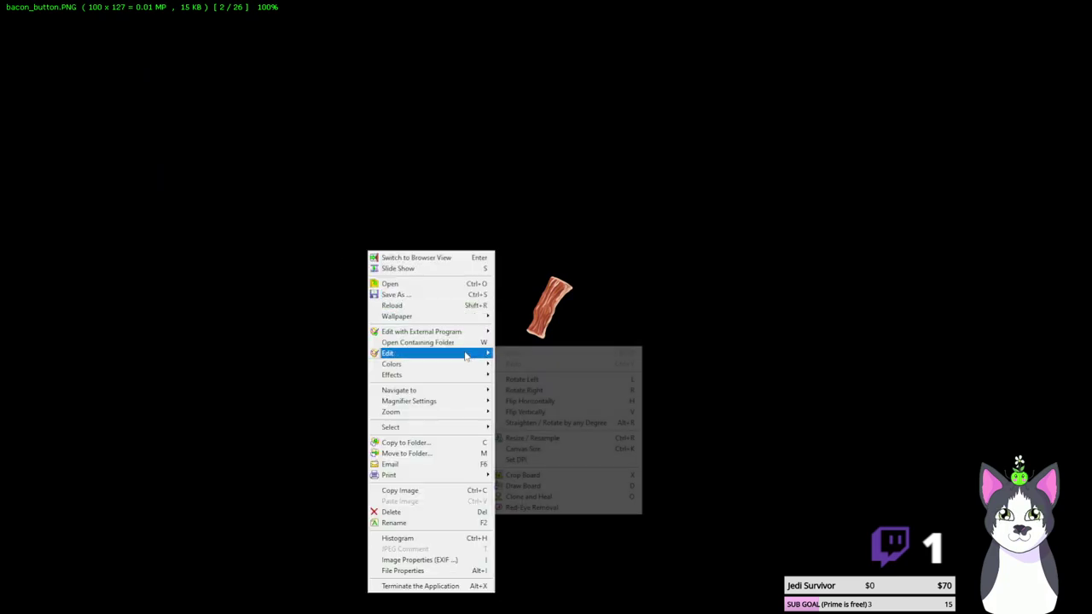
left_click(597, 423)
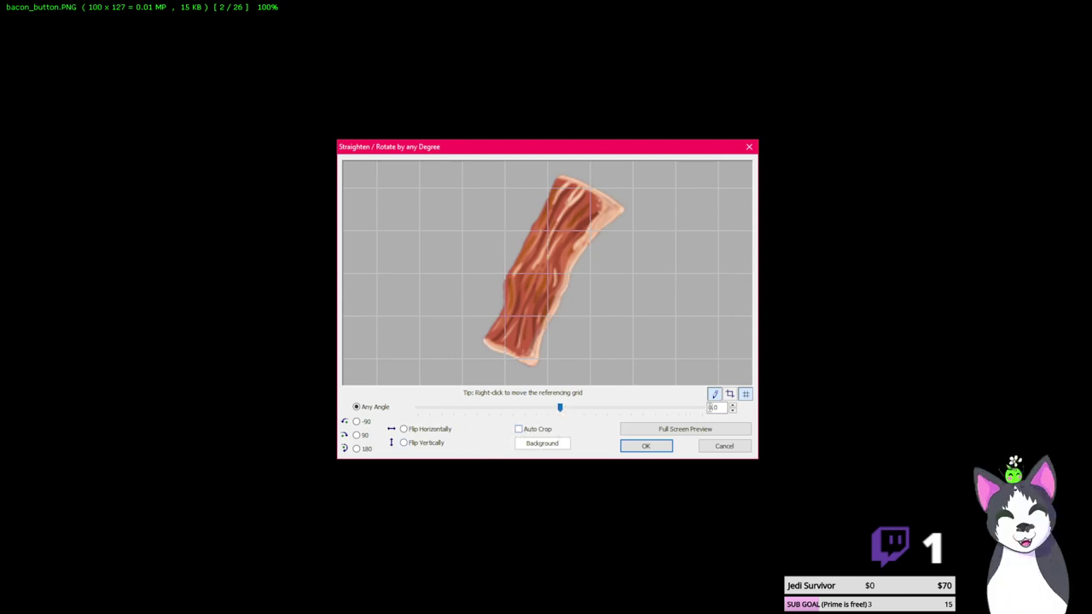
left_click_drag(559, 408, 614, 408)
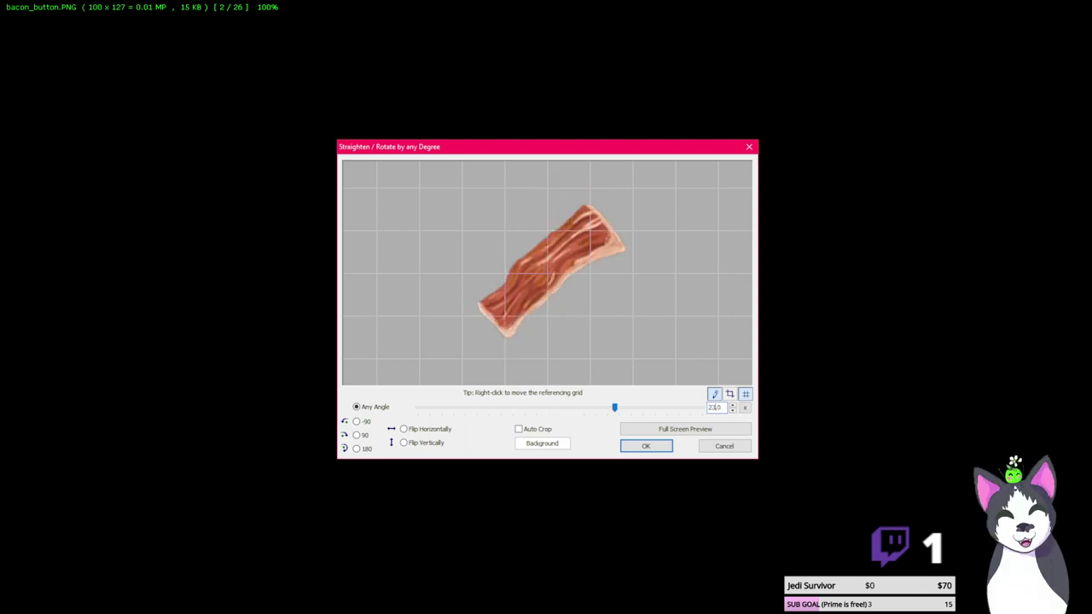
left_click(647, 445)
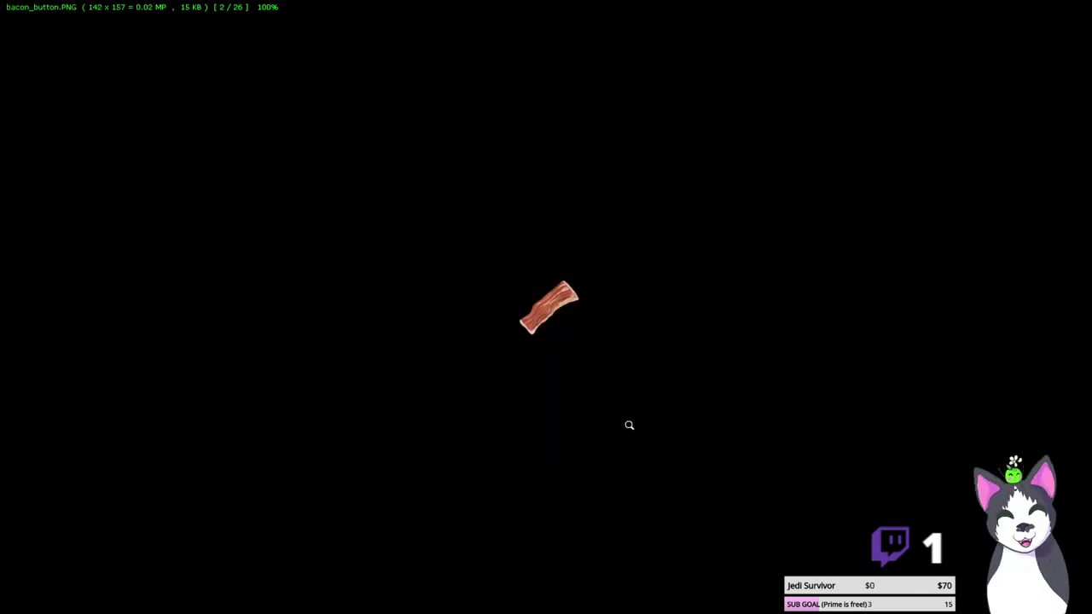
Resize the rotated bacon image to 100 pixels wide
right_click(612, 385)
mouse_move(692, 147)
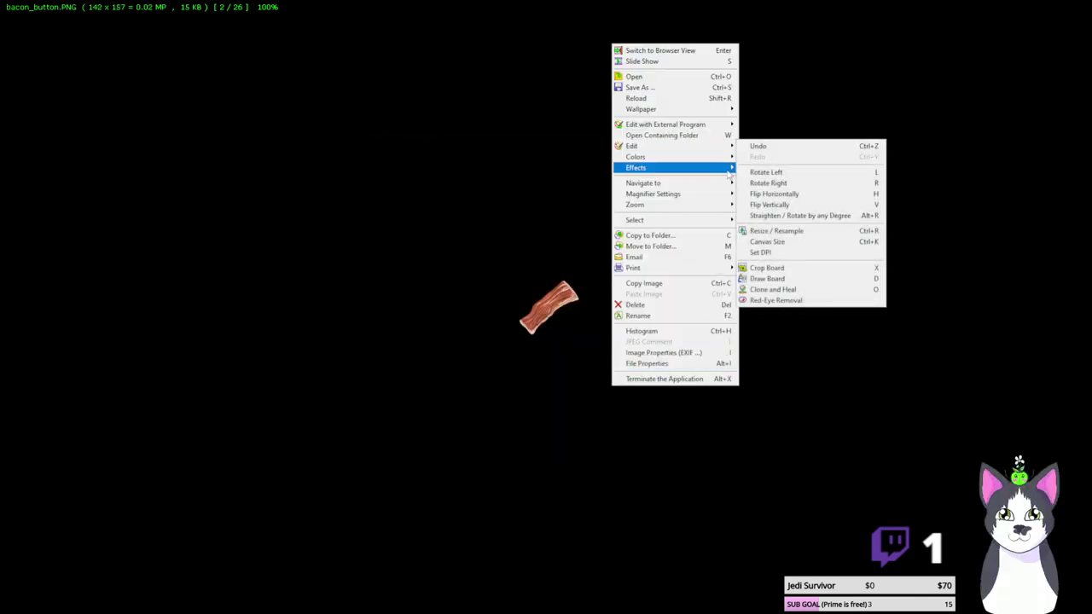
left_click(799, 233)
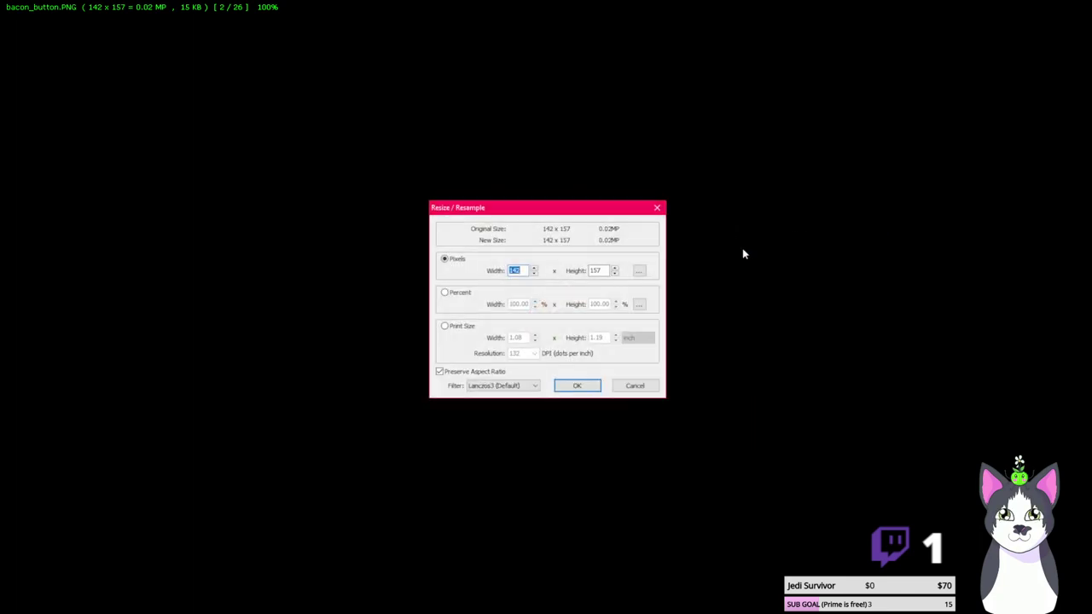
type("100")
key("Return")
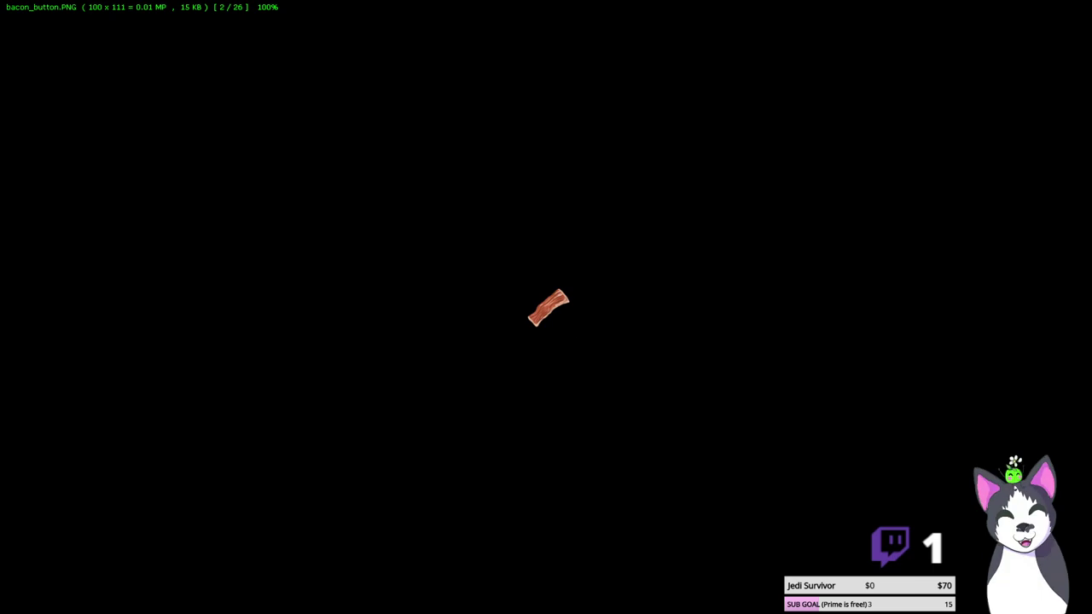
Undo the resize and rotation, cancel Canvas Size, and close the viewer back to GDevelop
key("ctrl+z")
right_click(575, 324)
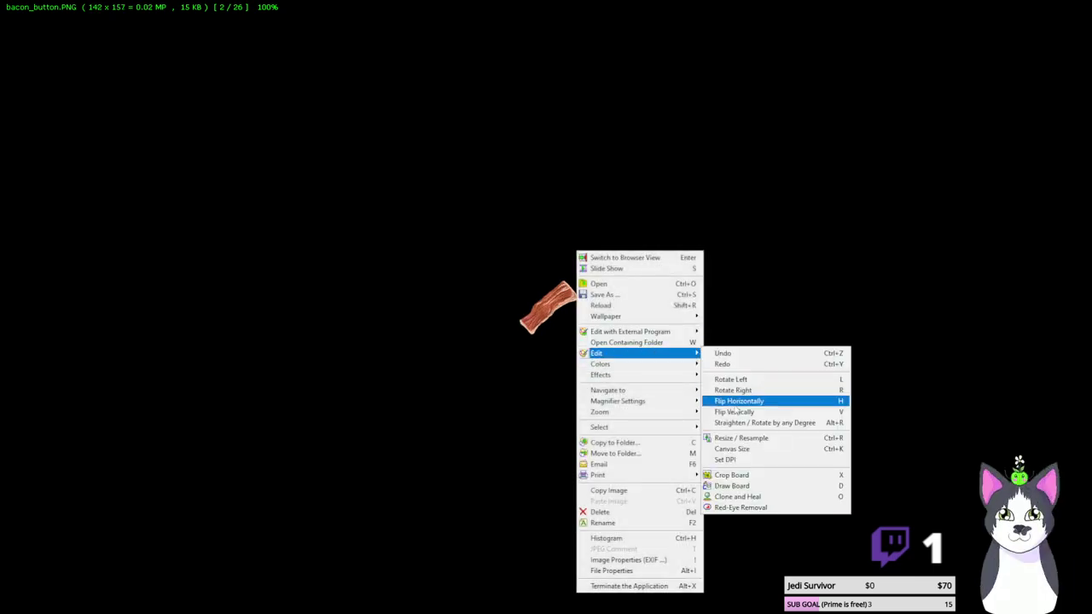
left_click(536, 381)
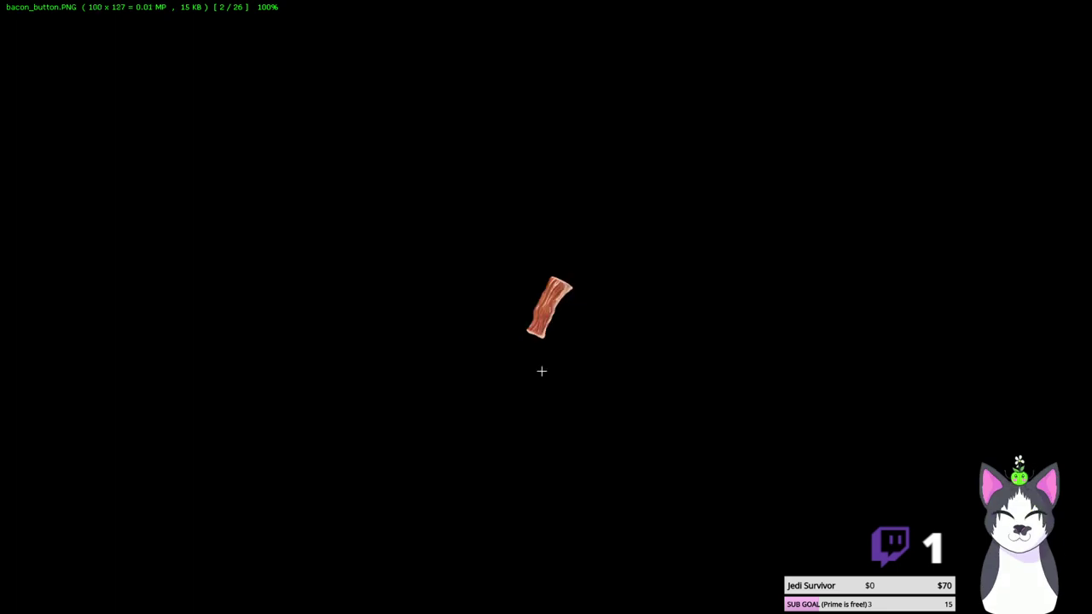
right_click(583, 349)
mouse_move(696, 111)
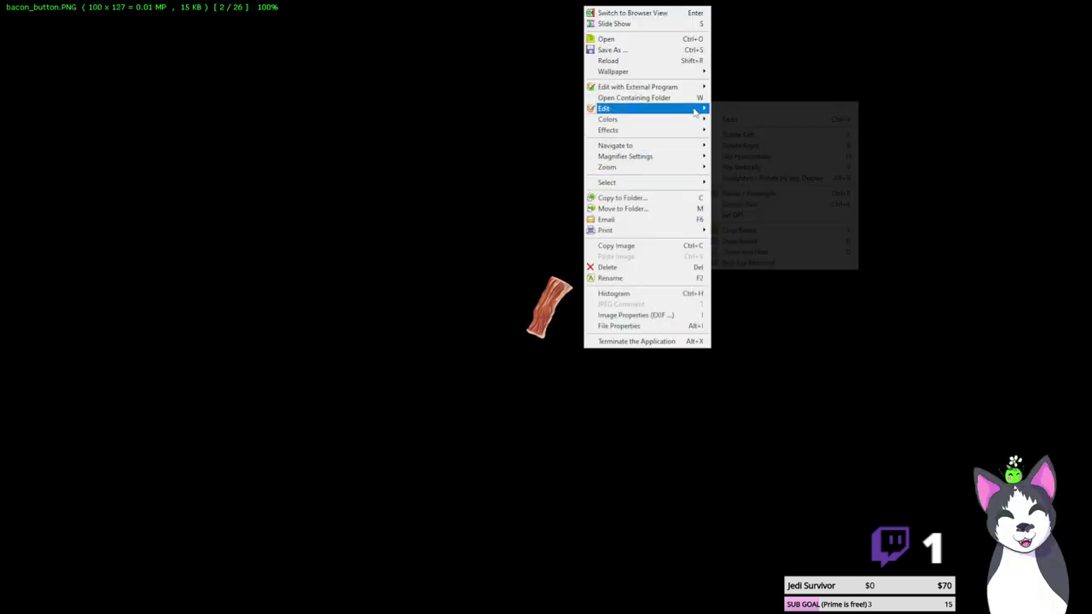
left_click(777, 212)
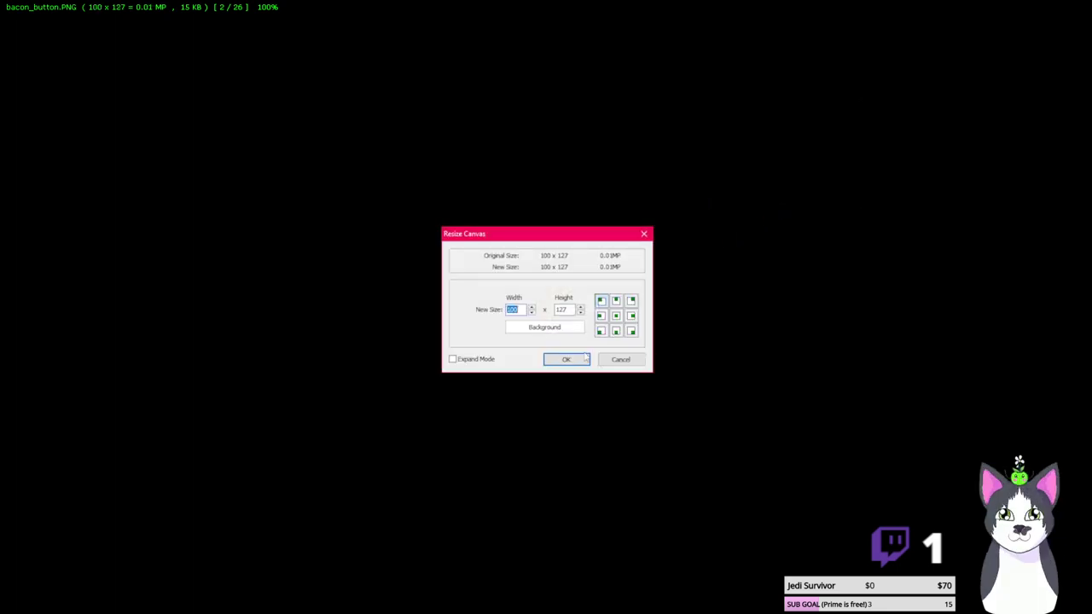
left_click(621, 360)
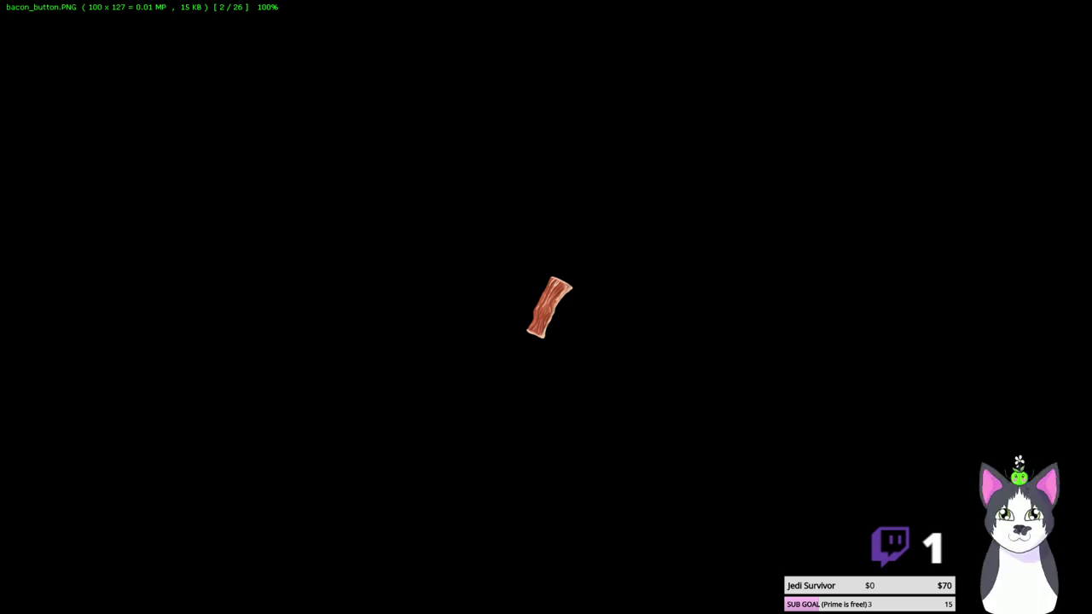
key("Escape")
key("alt+Tab")
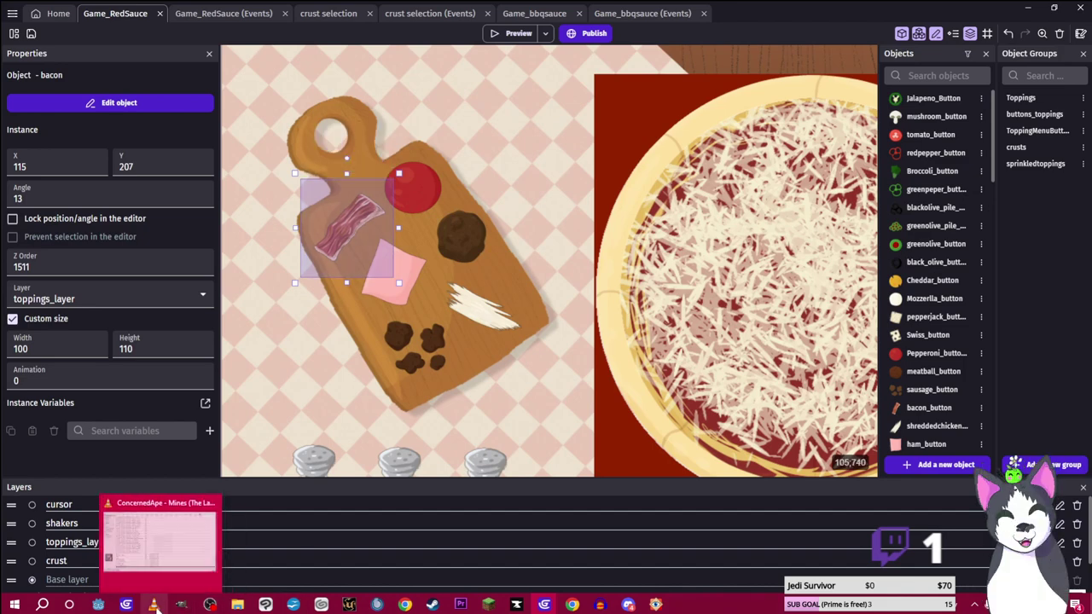
Reopen bacon_button from toppings 2 and resize it to 100 pixels wide
left_click(237, 604)
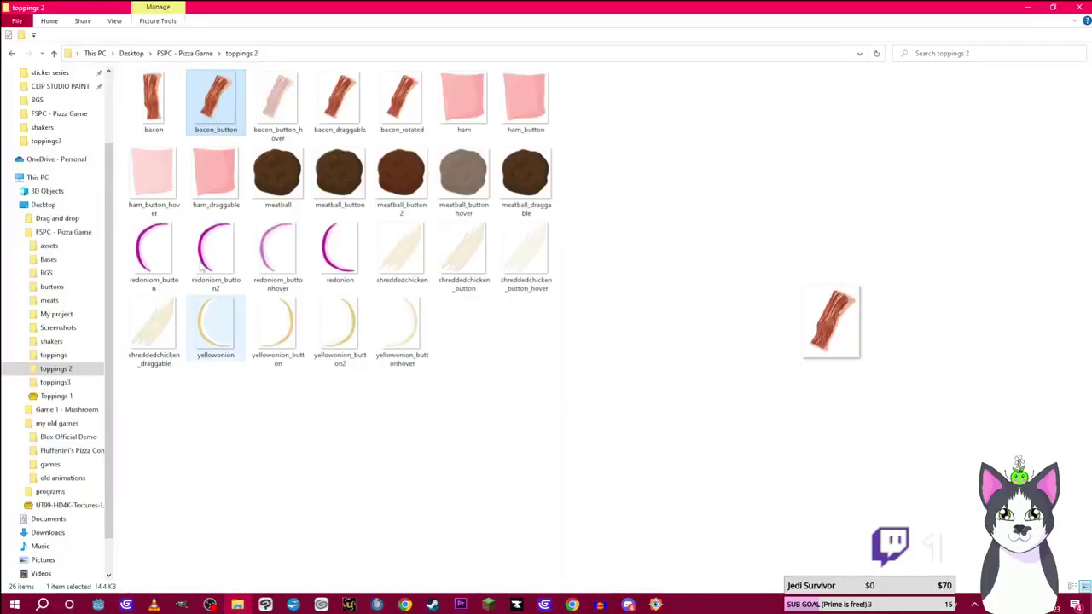
double_click(209, 101)
right_click(433, 264)
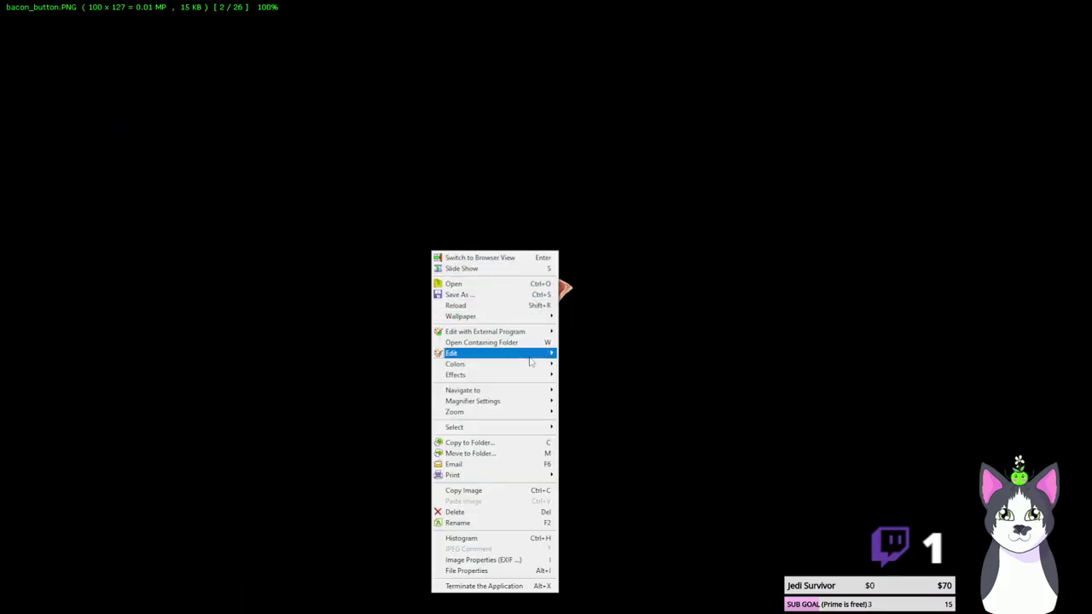
mouse_move(531, 356)
left_click(597, 438)
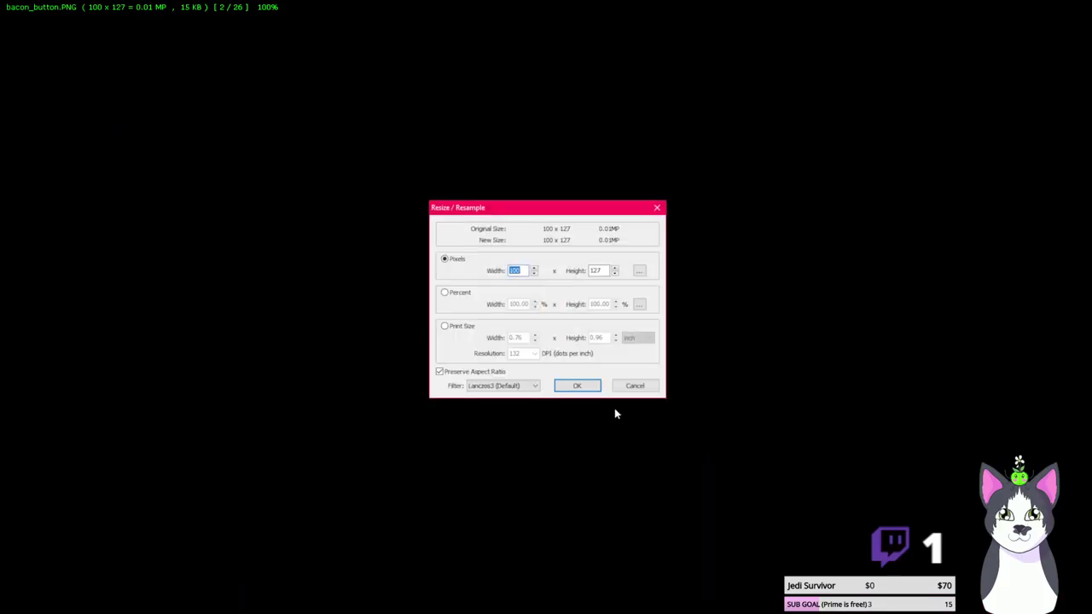
left_click(577, 386)
Rotate the bacon image by a typed angle, enlarging its canvas to 142×157
right_click(597, 385)
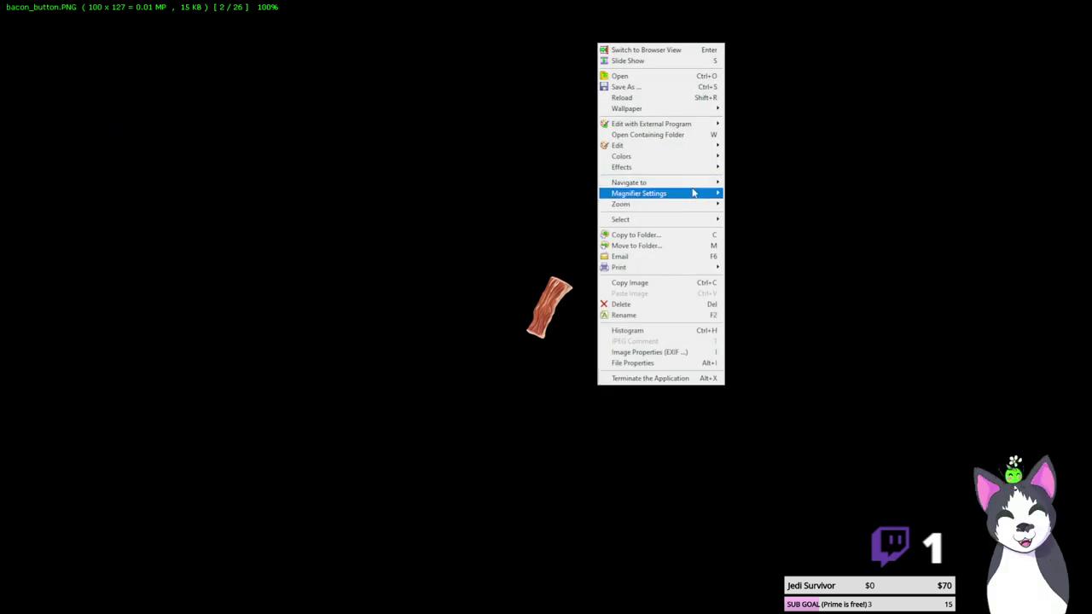
mouse_move(707, 146)
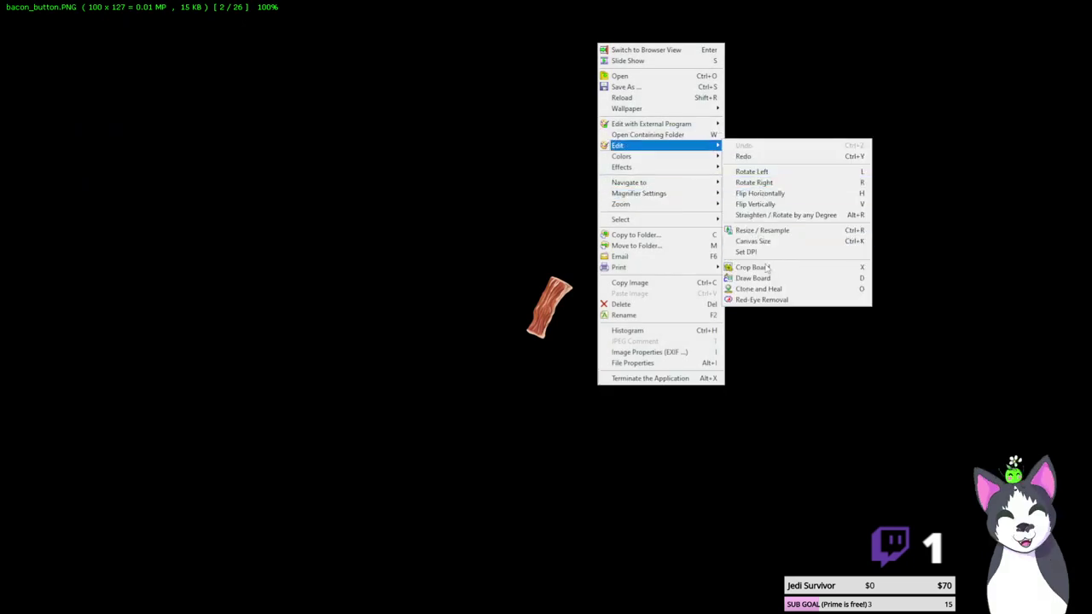
left_click(783, 215)
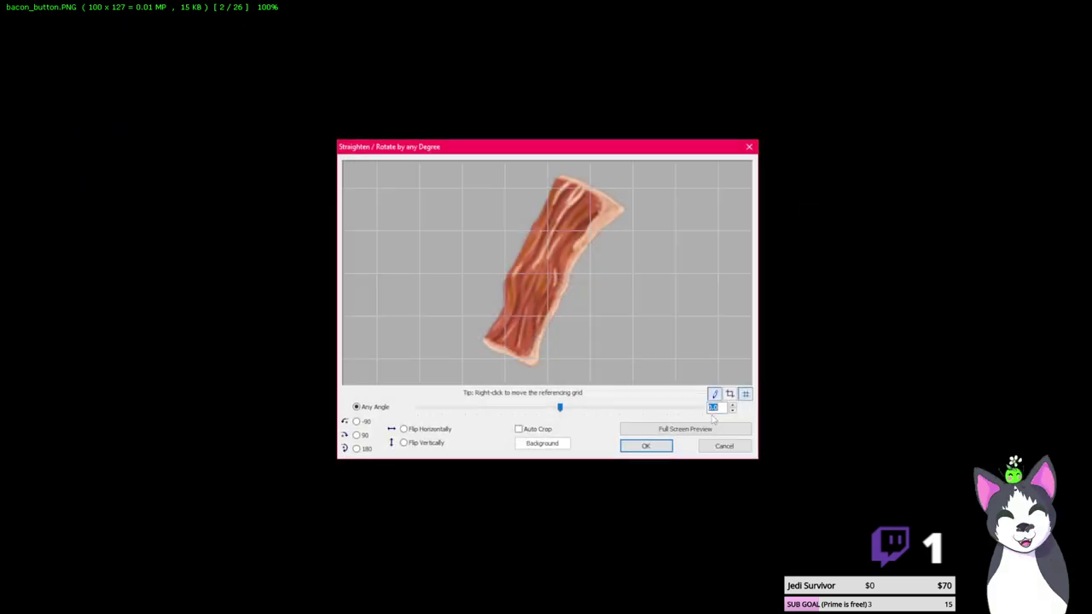
type("0.1")
type("20")
key("BackSpace")
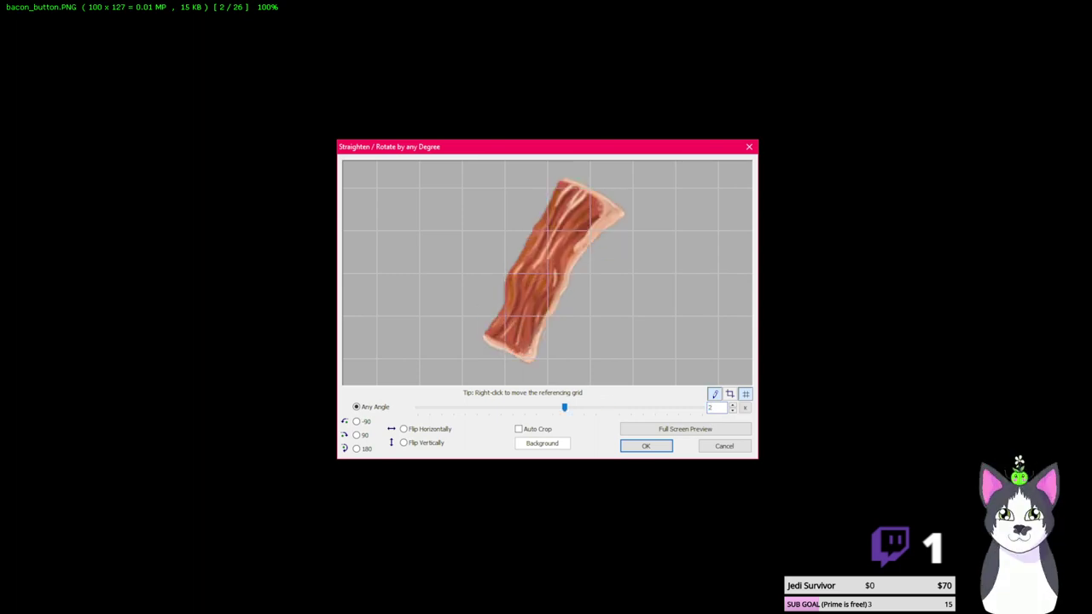
type("3")
key("Return")
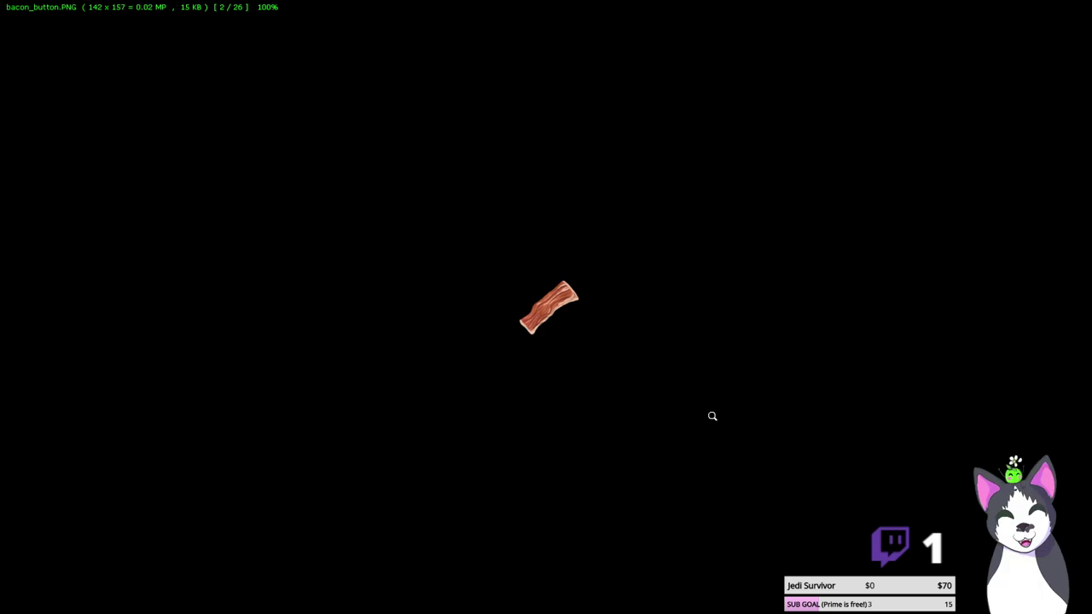
Crop the tilted bacon tightly around the strip, leaving a 116×108 image
right_click(635, 361)
mouse_move(700, 121)
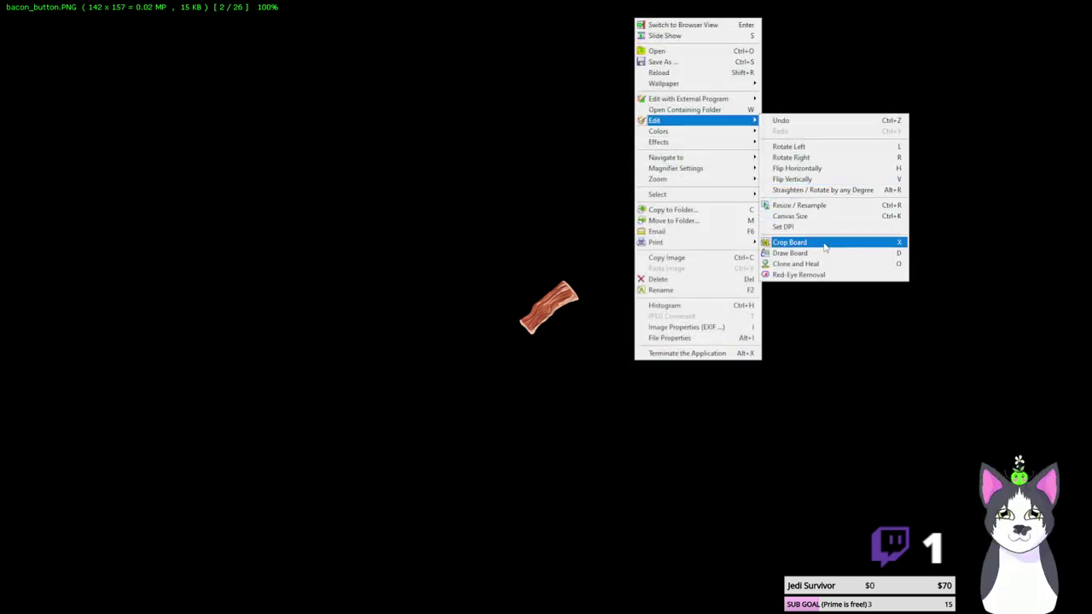
left_click(824, 247)
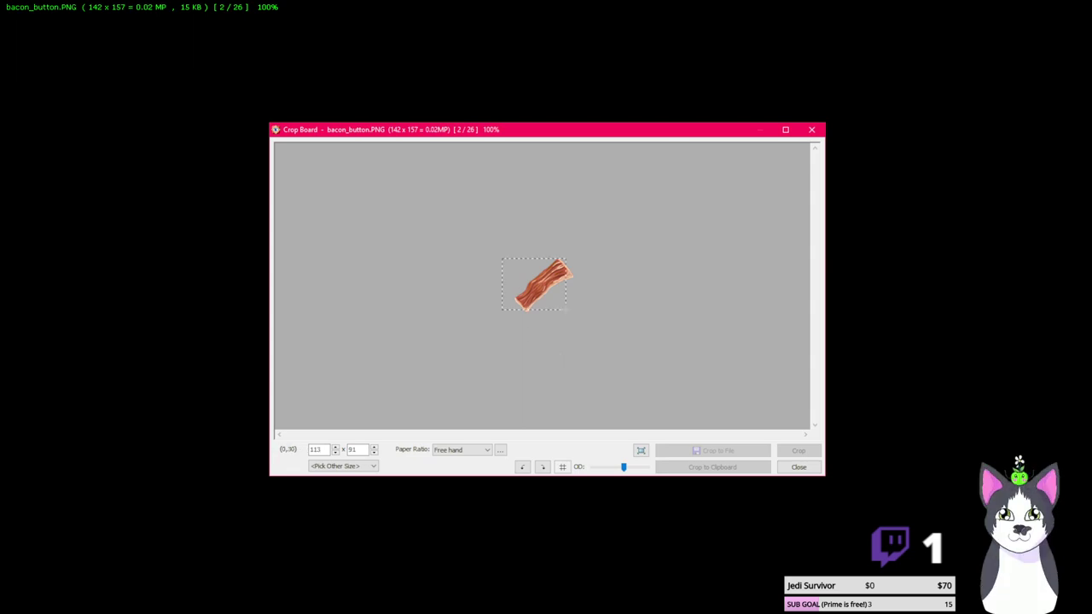
left_click_drag(585, 254, 577, 249)
left_click_drag(500, 243, 510, 256)
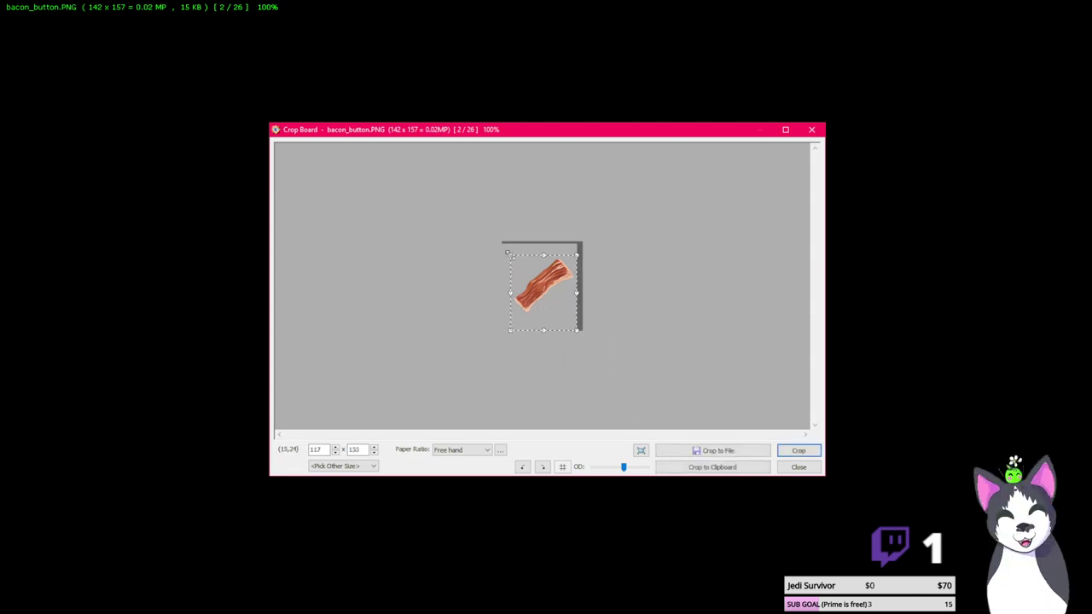
left_click_drag(576, 330, 577, 317)
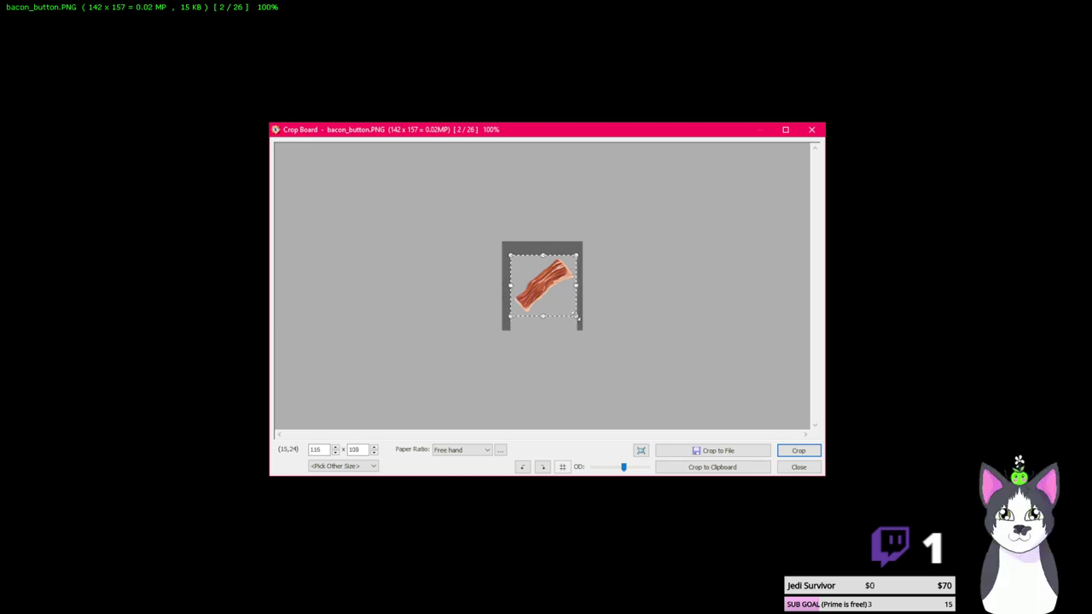
left_click(797, 451)
right_click(632, 357)
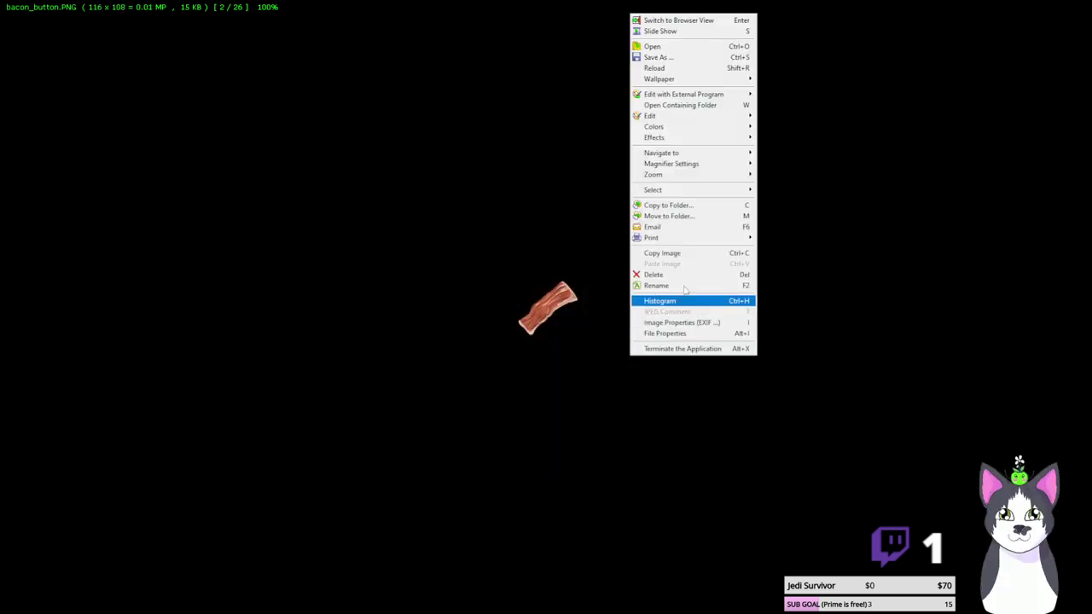
Save the 116×108 bacon as bacon_button.png in FSPC - Pizza Game's meats folder
left_click(687, 58)
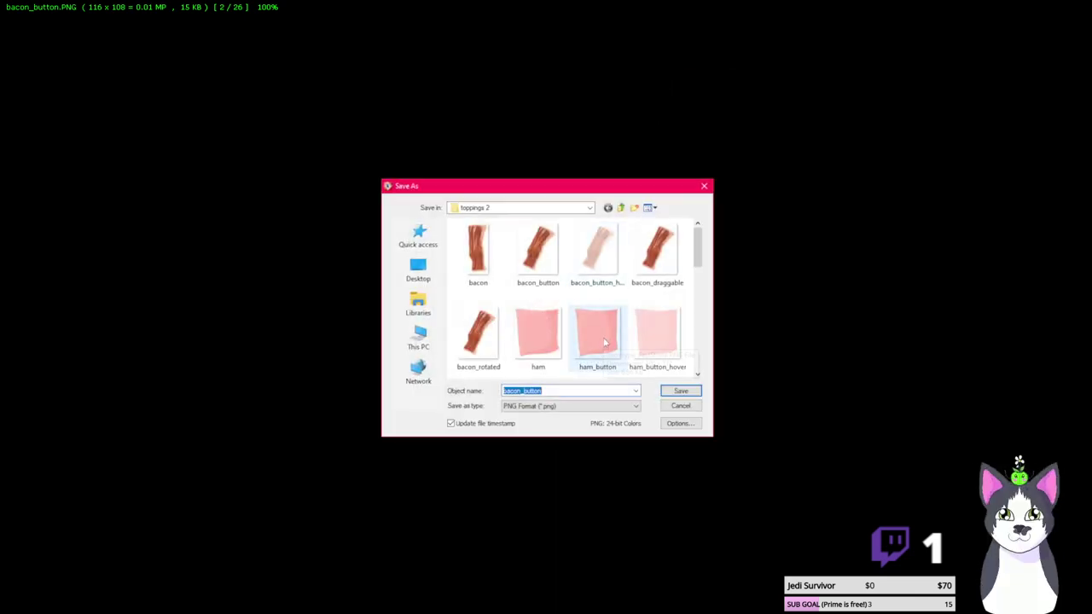
left_click(621, 208)
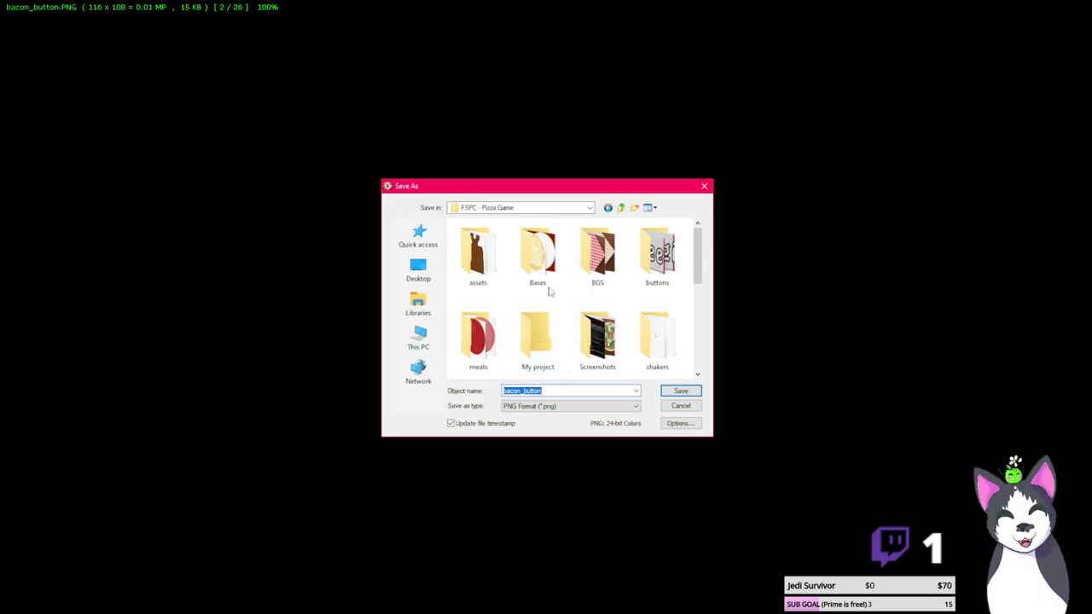
double_click(479, 332)
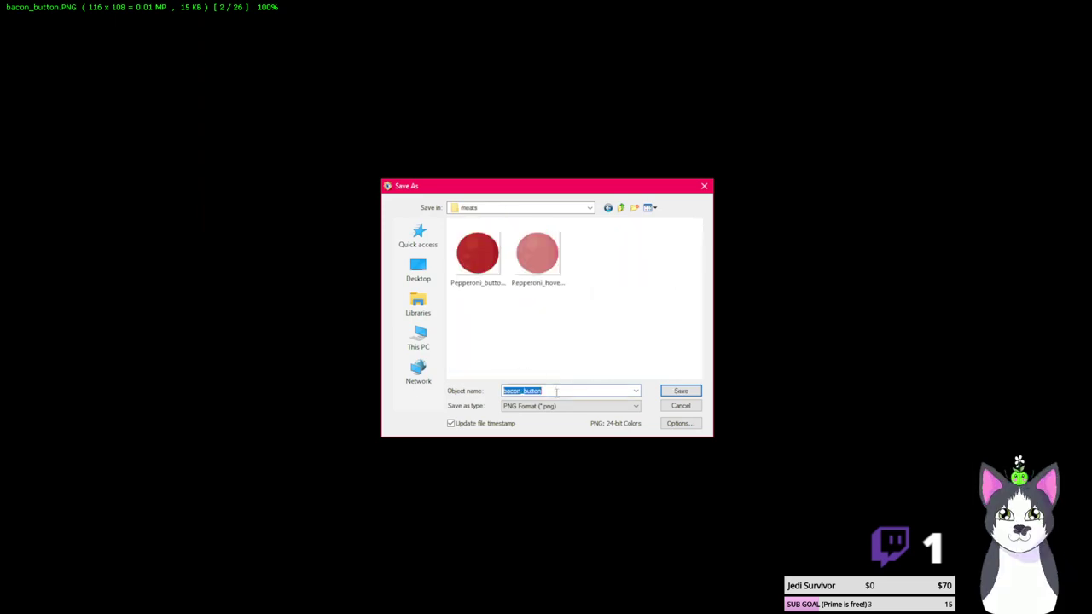
type(".png")
key("Return")
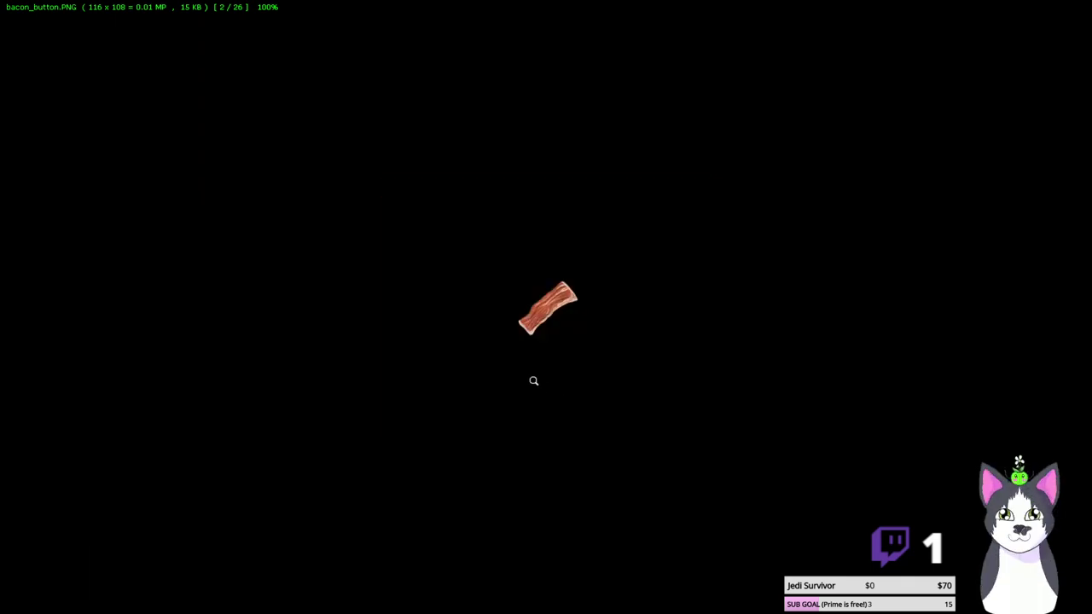
Page past bacon_button_hover to ham, close the viewer, and bring back toppings 2
key("Right")
key("Right")
key("Right")
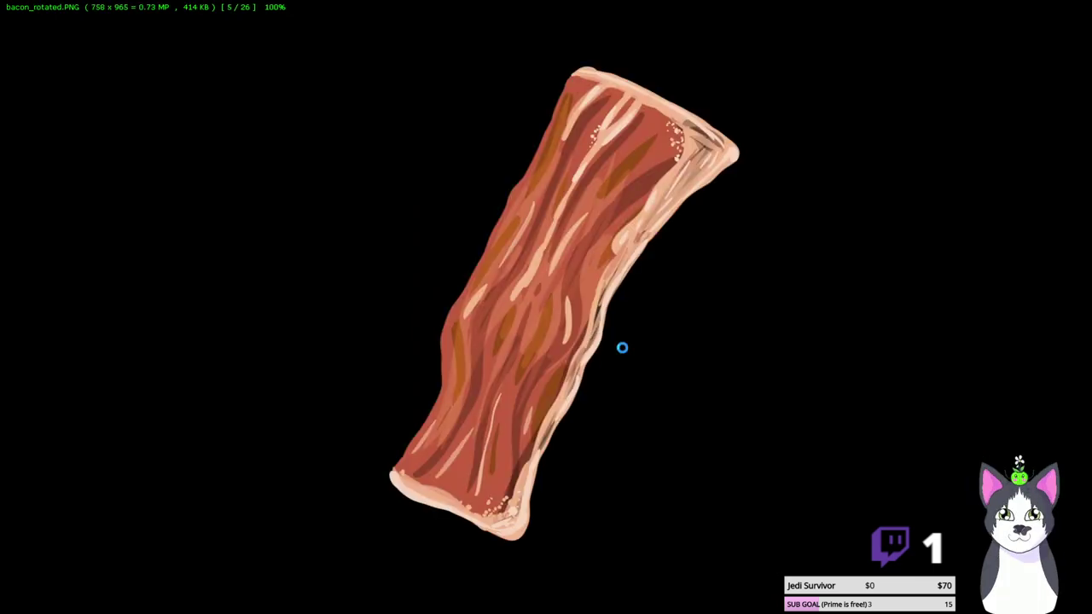
key("Right")
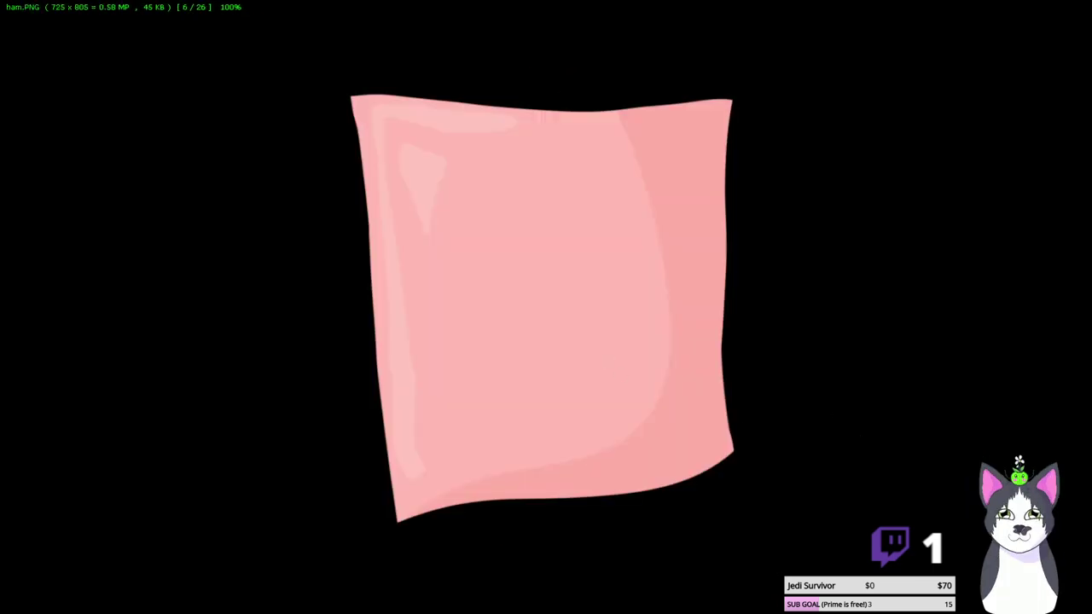
key("Escape")
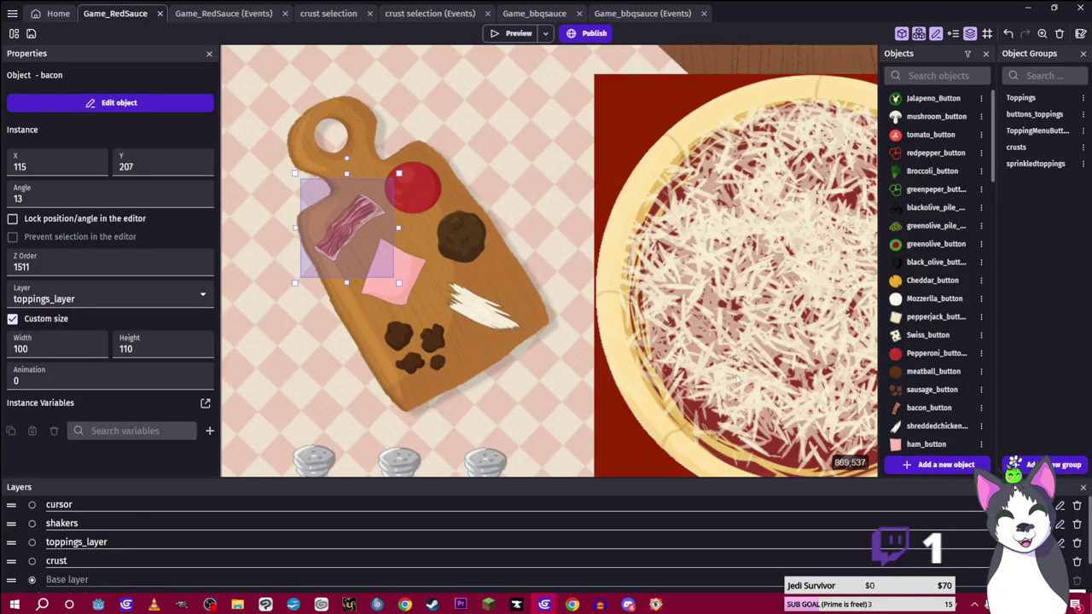
left_click(418, 275)
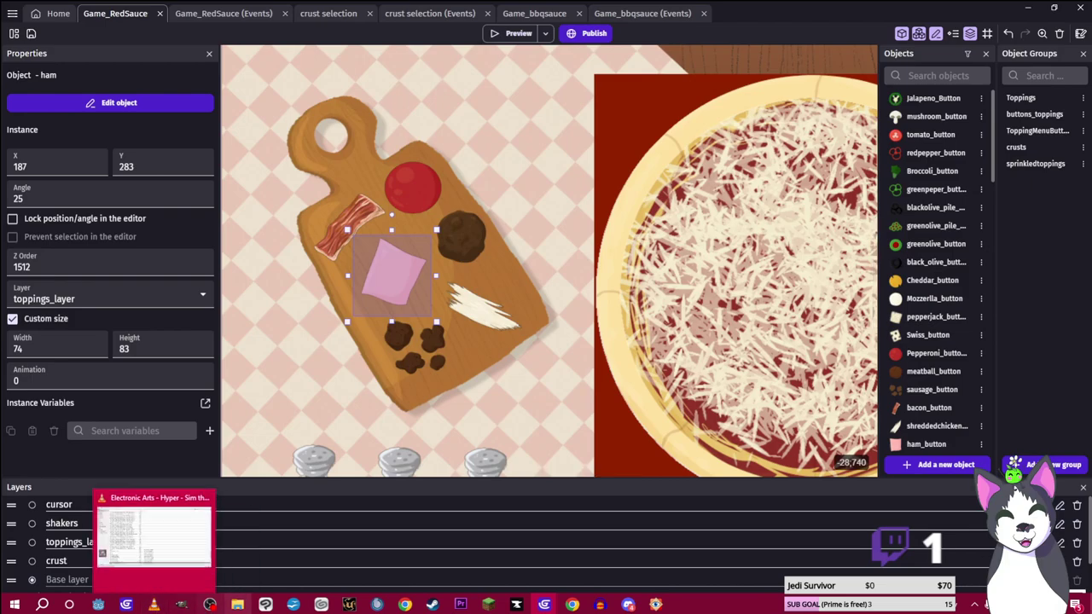
left_click(222, 554)
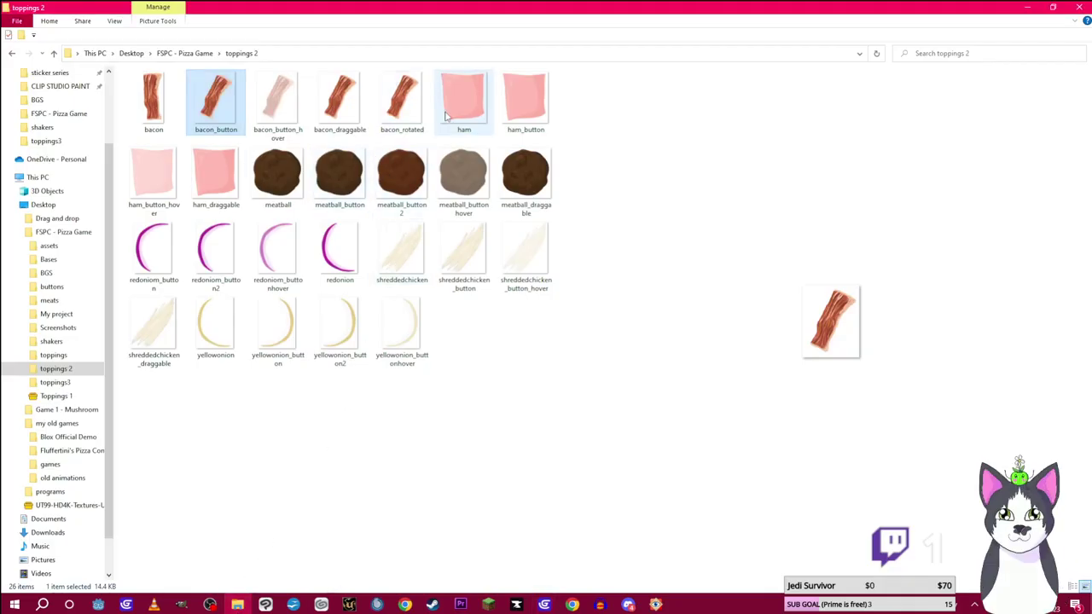
Open ham_button and resize it to 75 pixels wide (75×83)
double_click(525, 102)
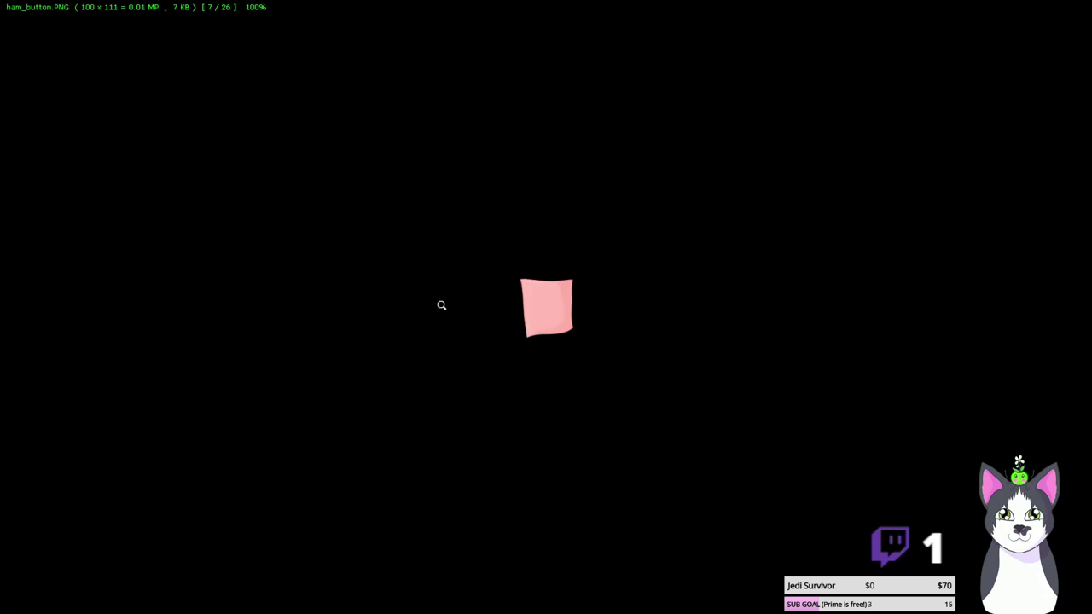
right_click(441, 305)
mouse_move(558, 352)
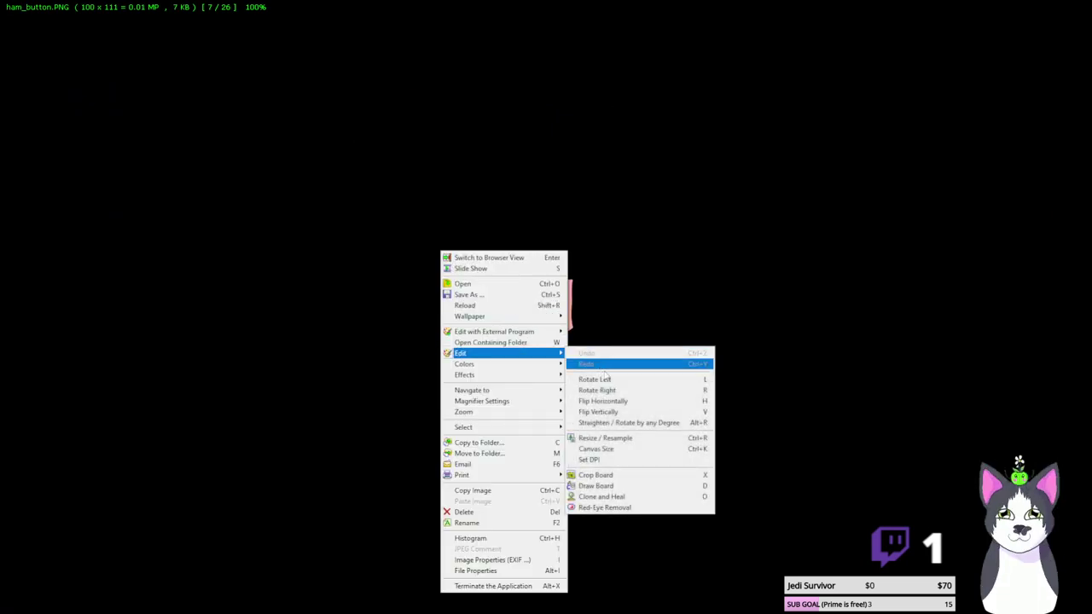
left_click(632, 439)
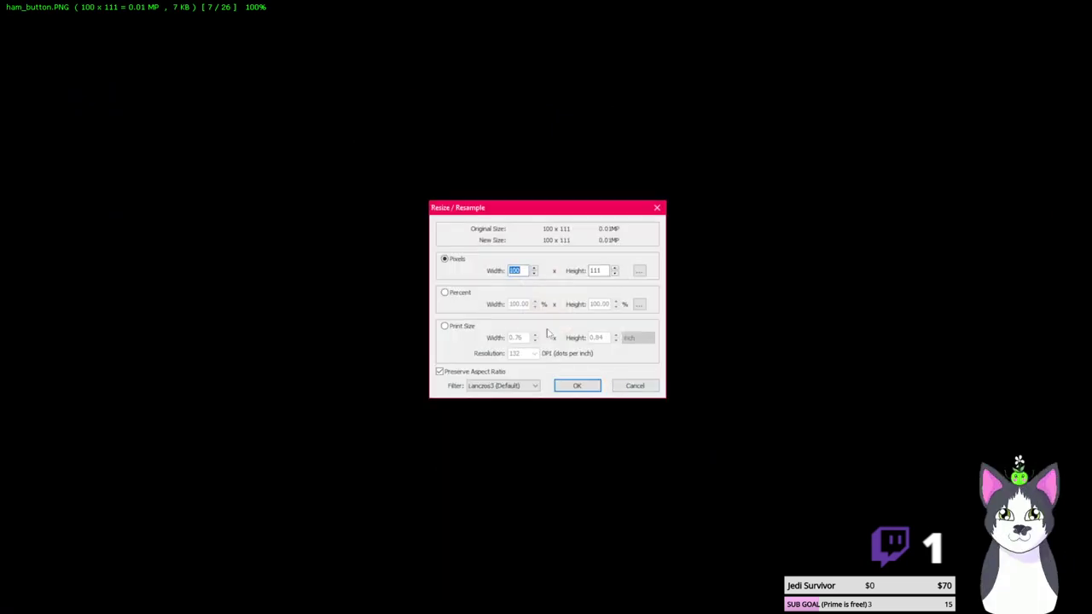
type("75")
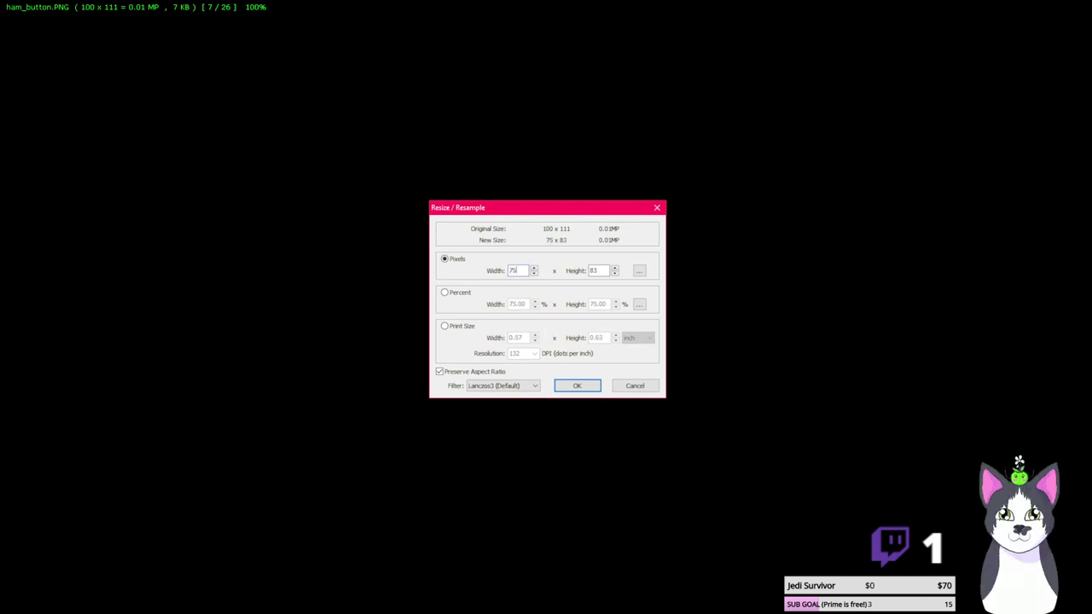
key("Return")
Skip cropping and tilt the ham image with a free rotation, making it 104×108
right_click(510, 312)
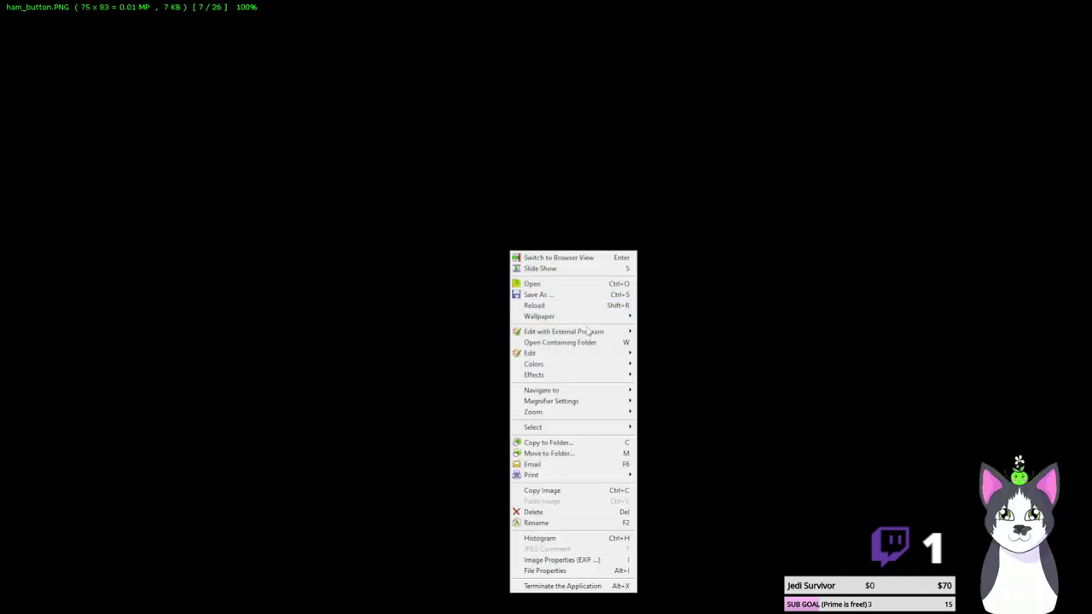
mouse_move(617, 355)
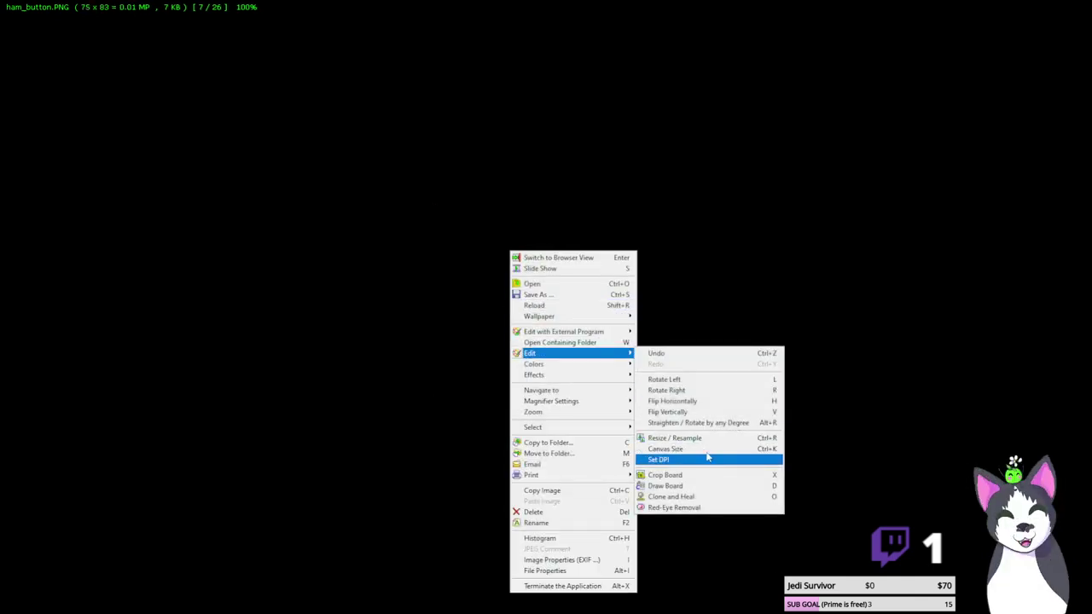
left_click(717, 478)
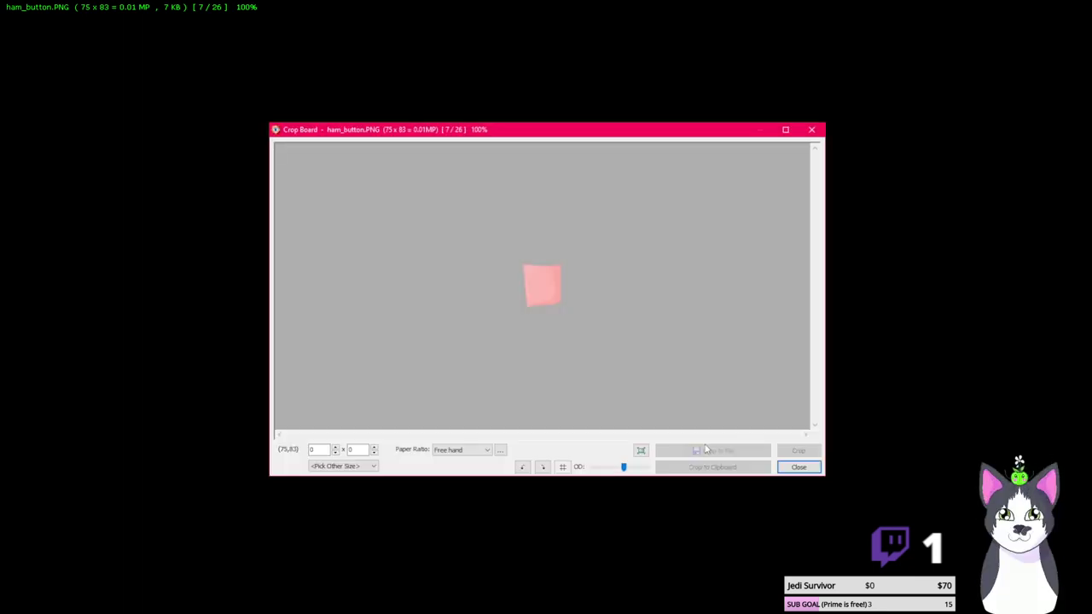
left_click(798, 467)
right_click(756, 401)
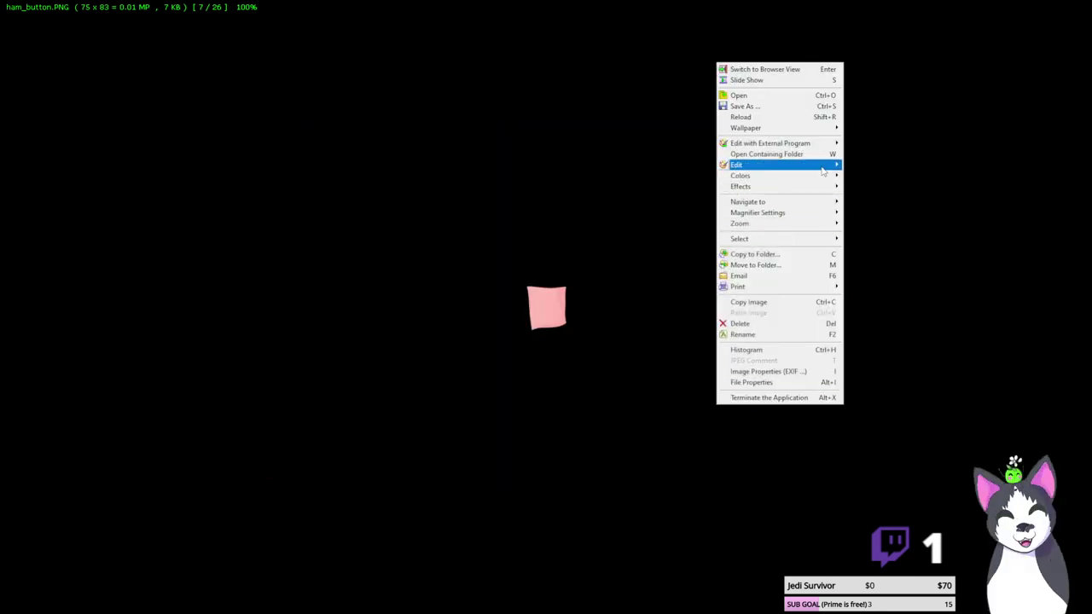
mouse_move(738, 164)
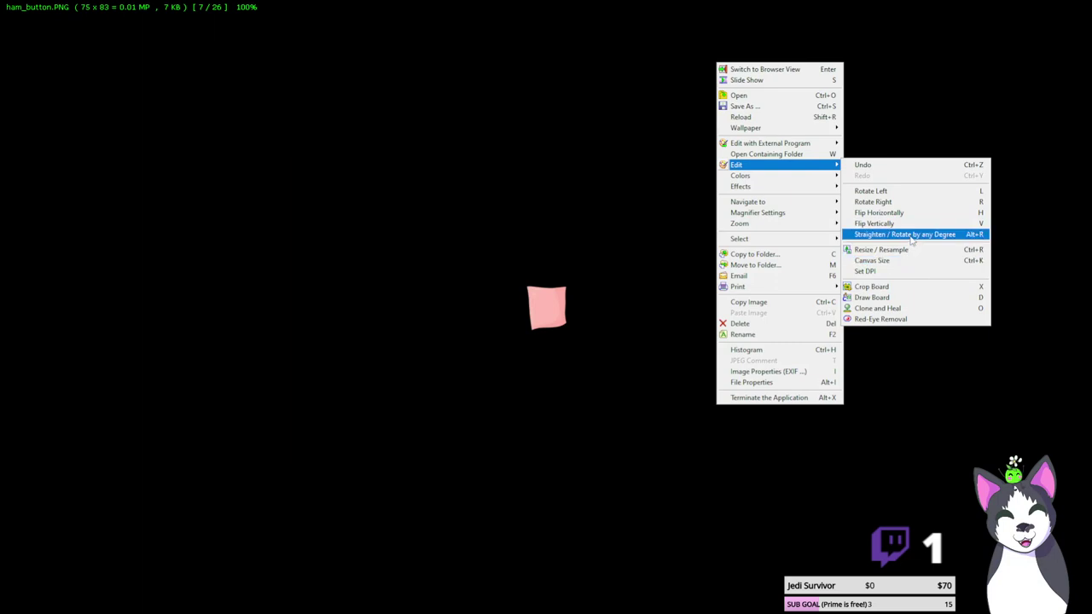
left_click(911, 237)
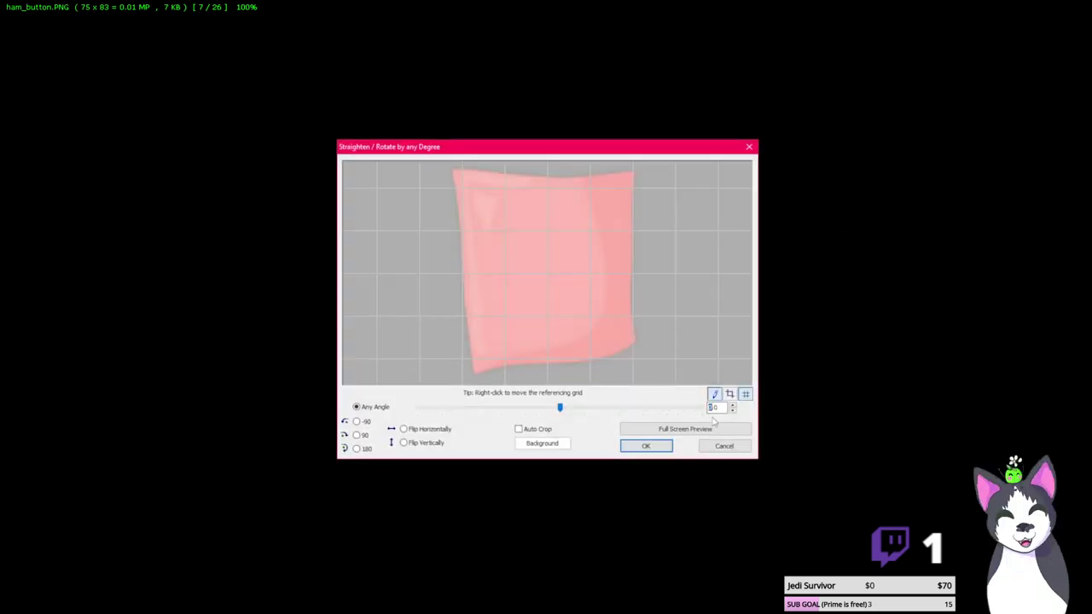
key("Return")
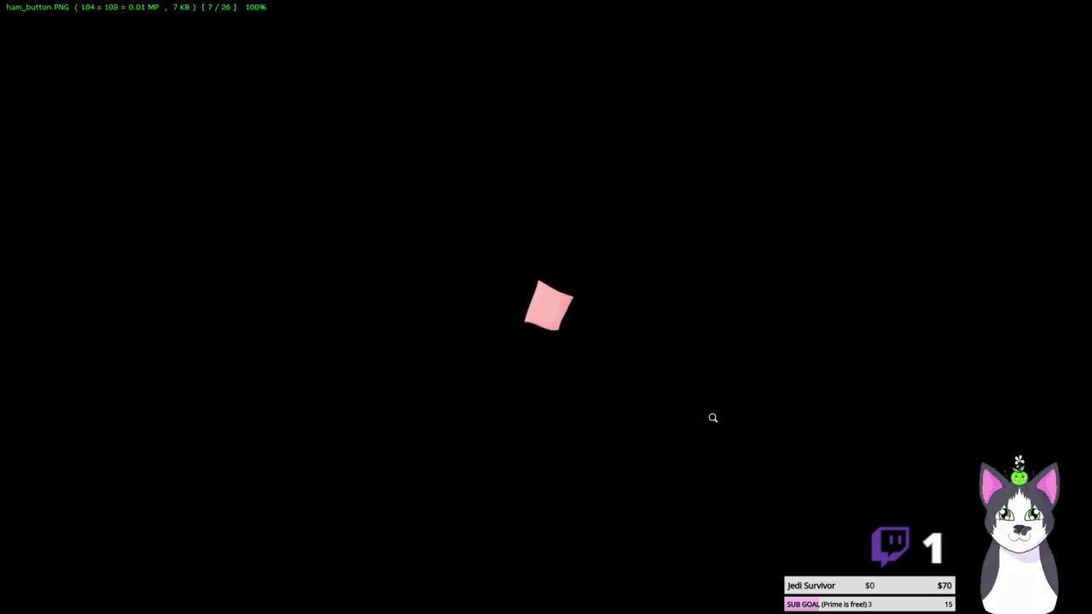
Save the tilted ham button into the meats folder with Save As
right_click(297, 302)
left_click(400, 295)
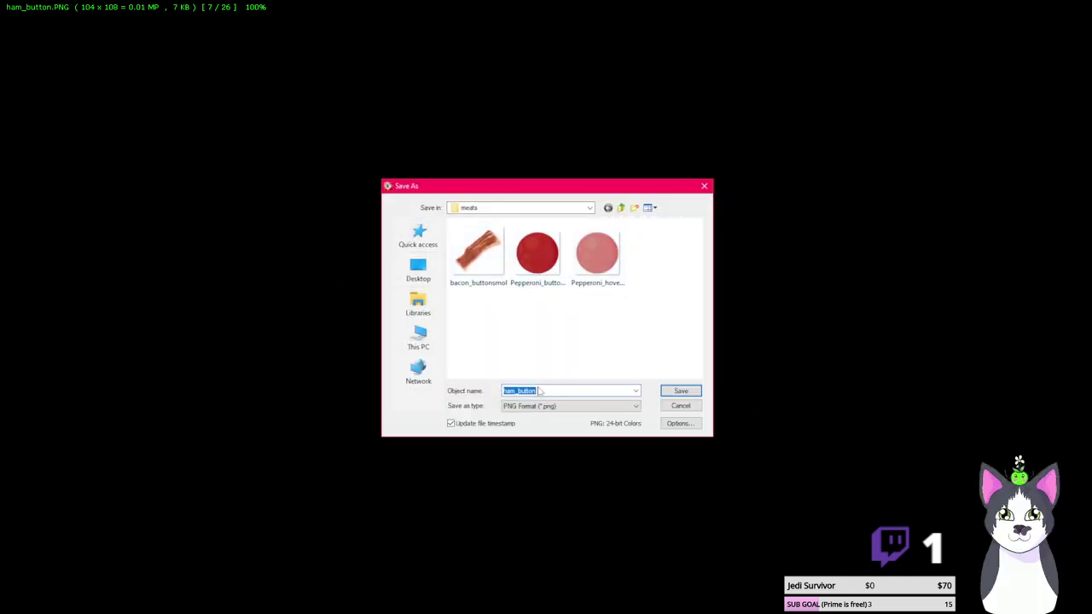
key("Return")
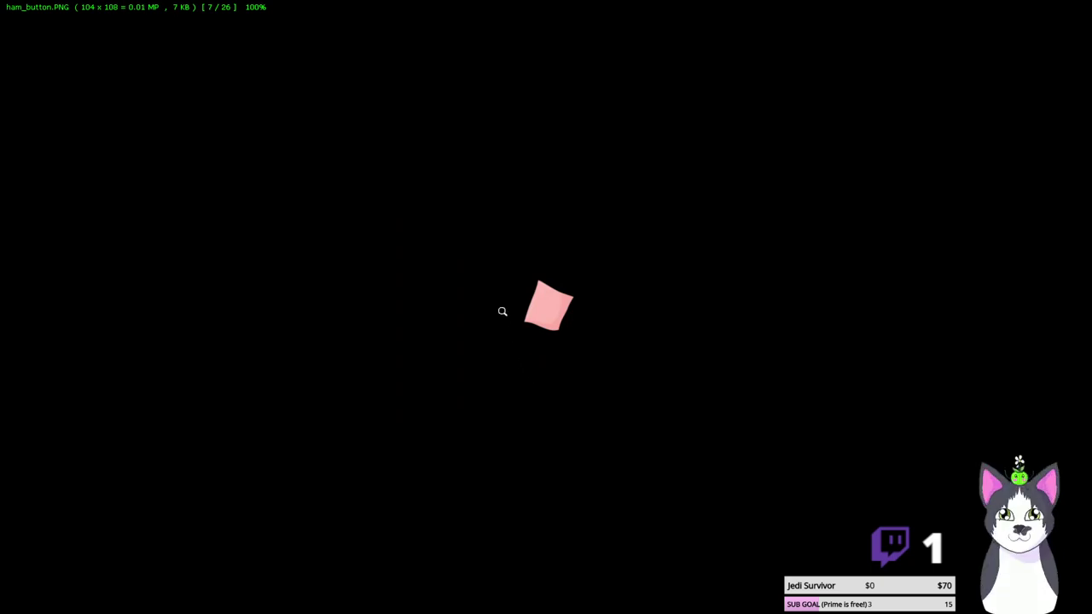
Raise the output levels to make the ham button paler
right_click(479, 299)
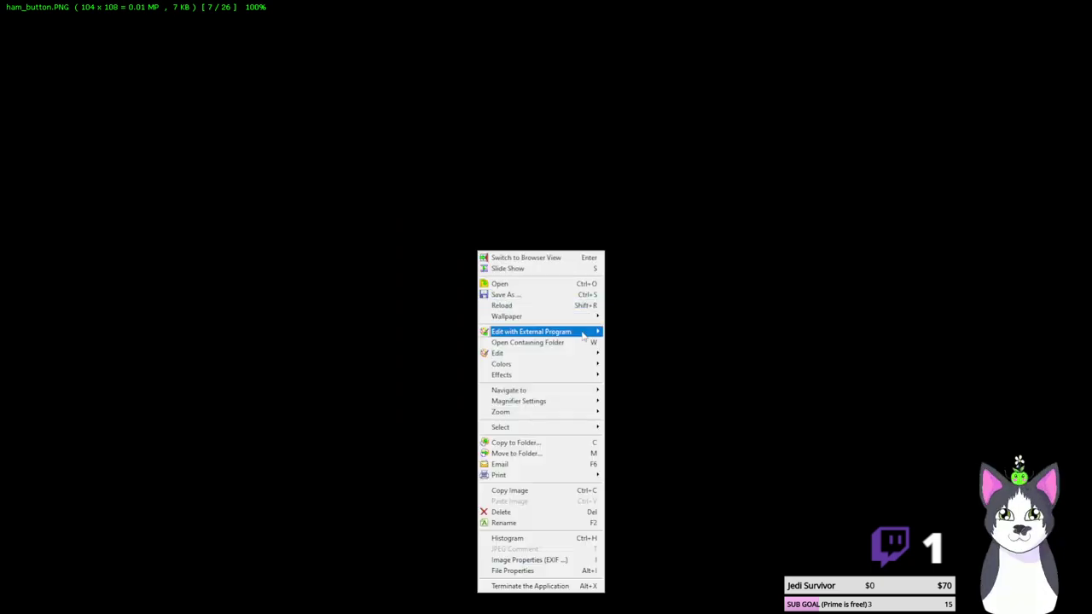
mouse_move(546, 352)
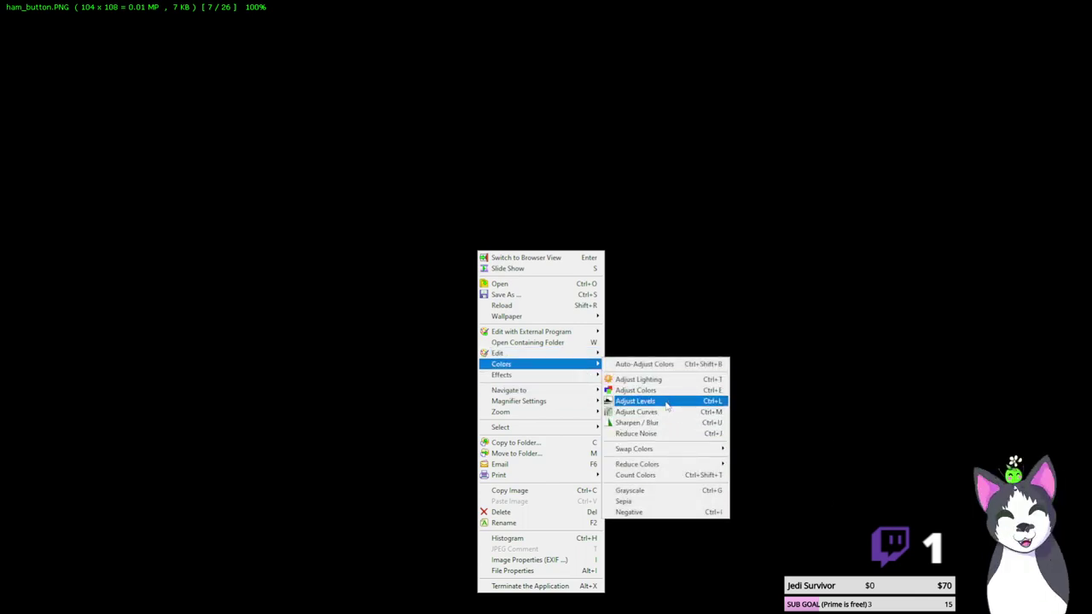
left_click(661, 403)
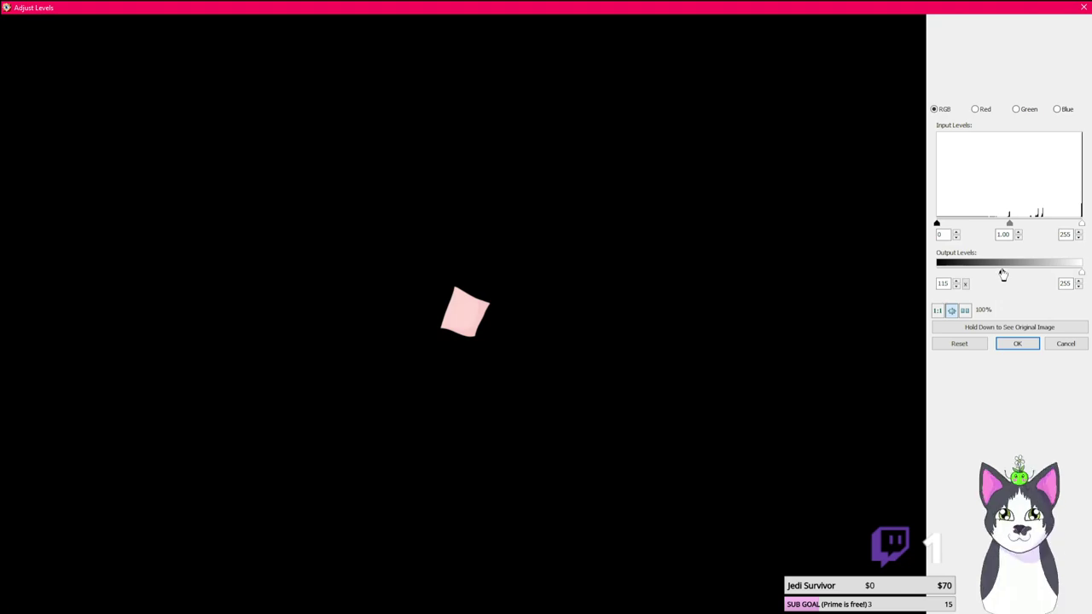
left_click_drag(1004, 274, 948, 273)
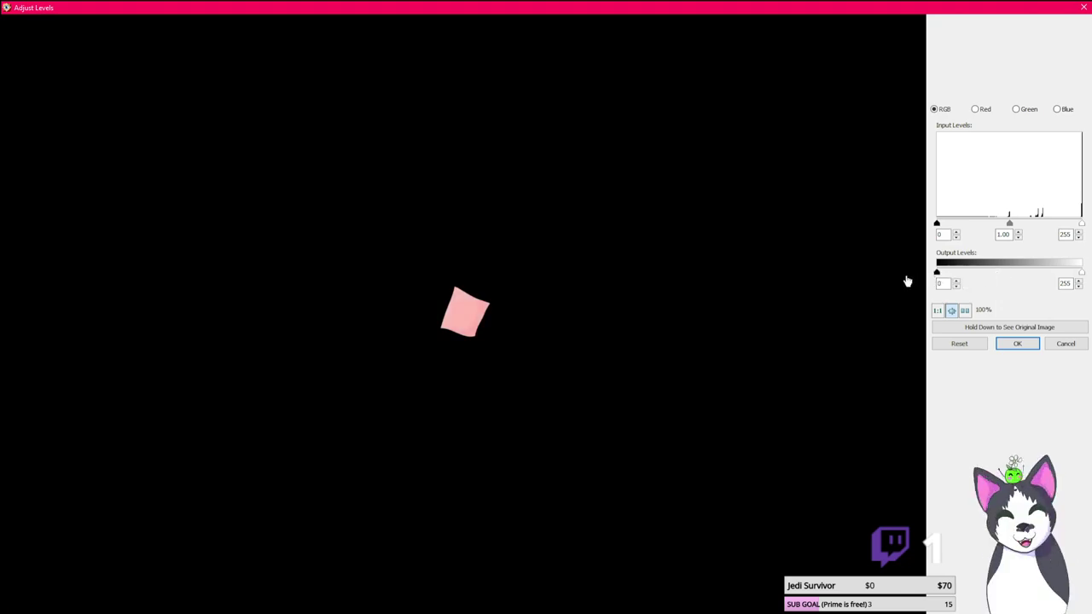
left_click(1017, 343)
Save the paler ham as a _hover copy in the meats folder
right_click(617, 295)
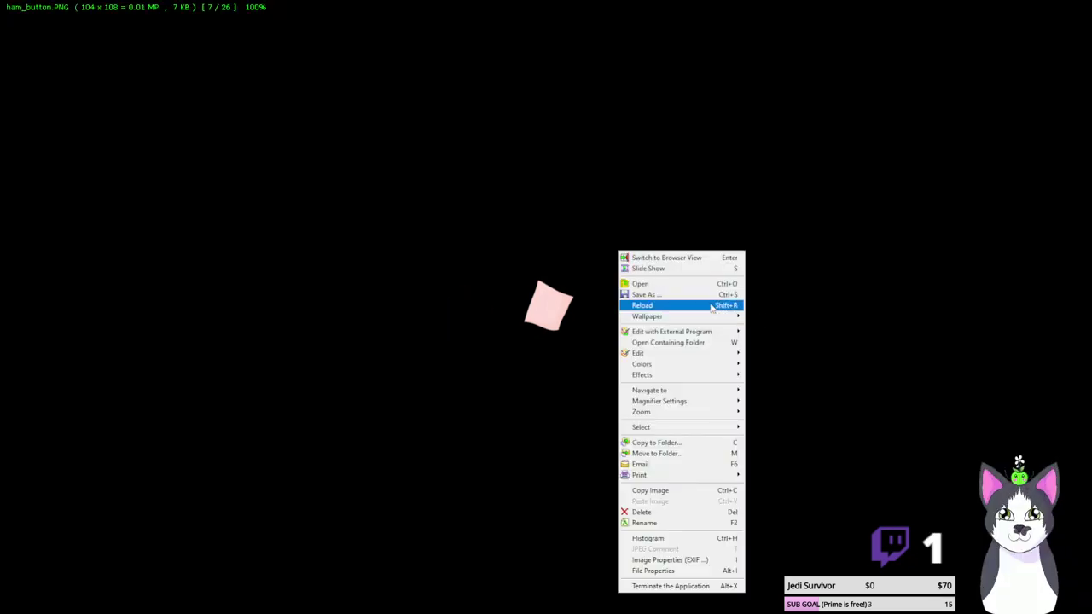
left_click(708, 295)
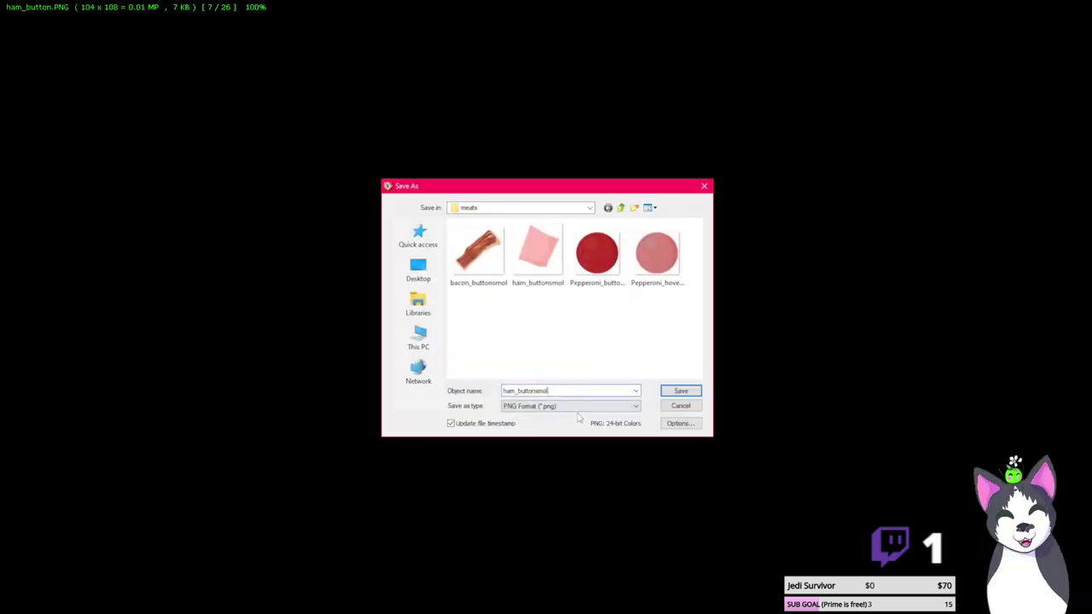
type("_hover")
key("Return")
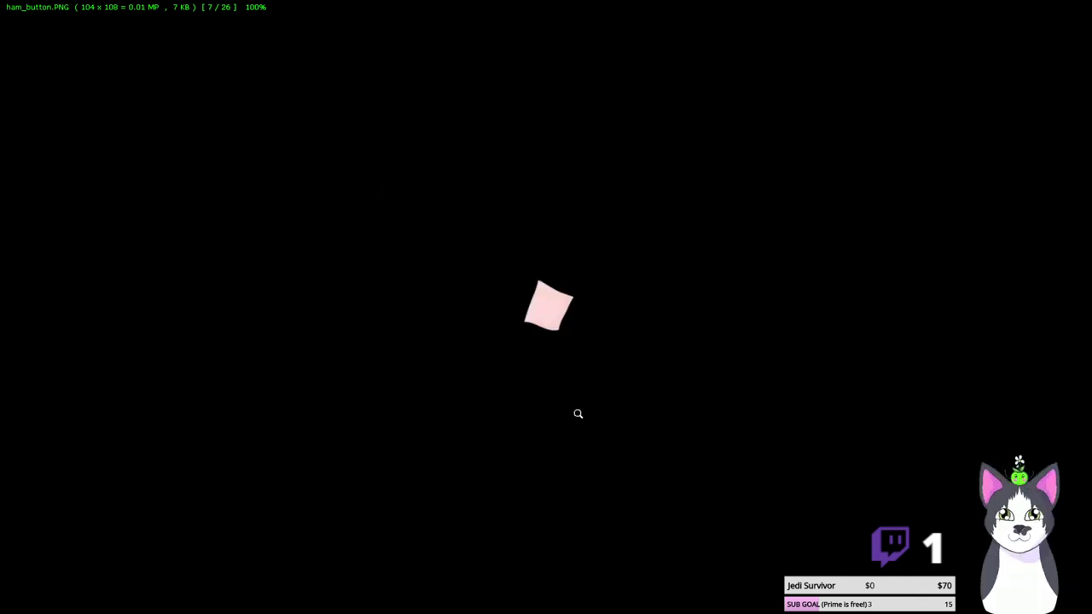
Page to meatball and meatball_button, close the viewer, then open meatball_button2 from toppings 2
key("Right")
key("Right")
key("Right")
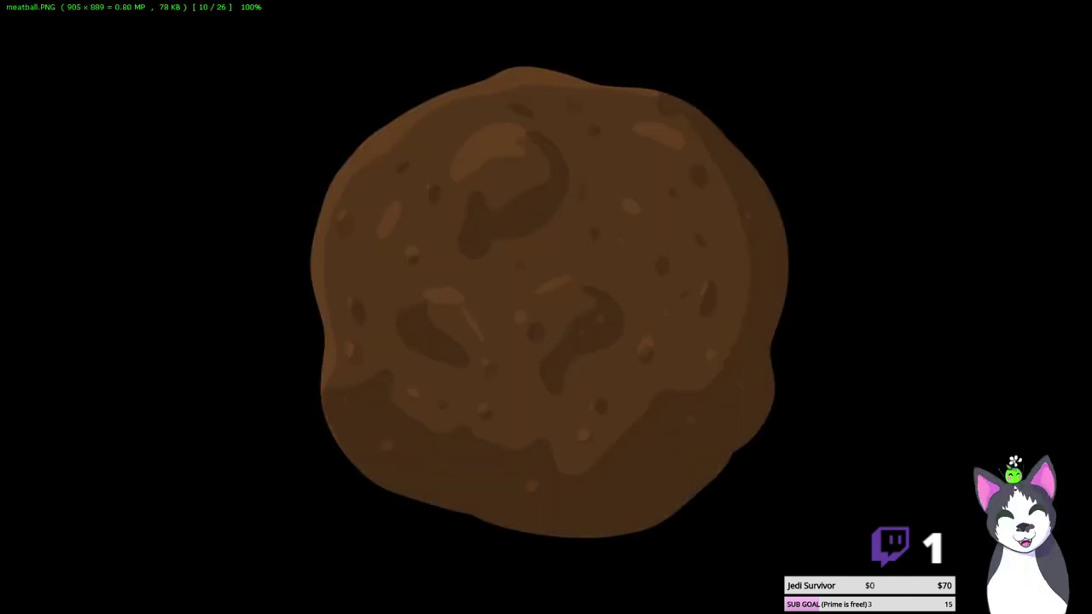
right_click(455, 300)
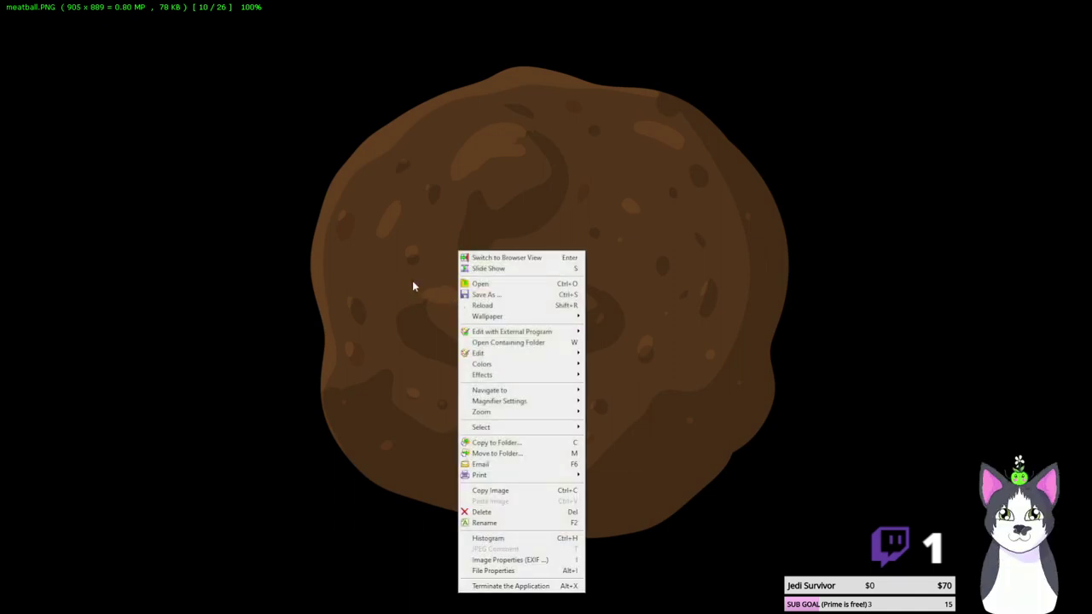
left_click(414, 285)
key("Right")
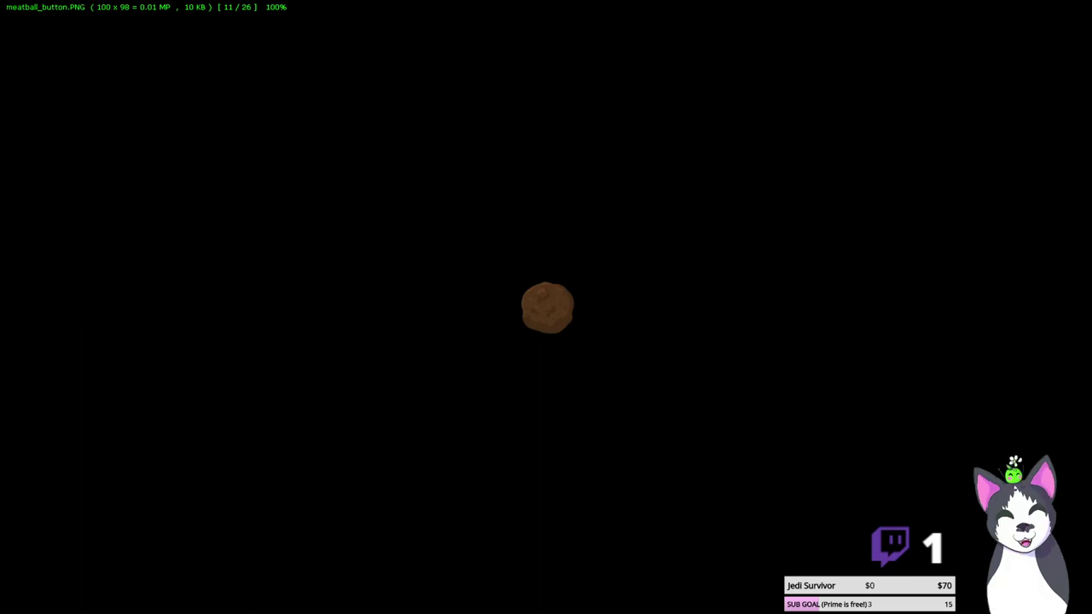
key("Escape")
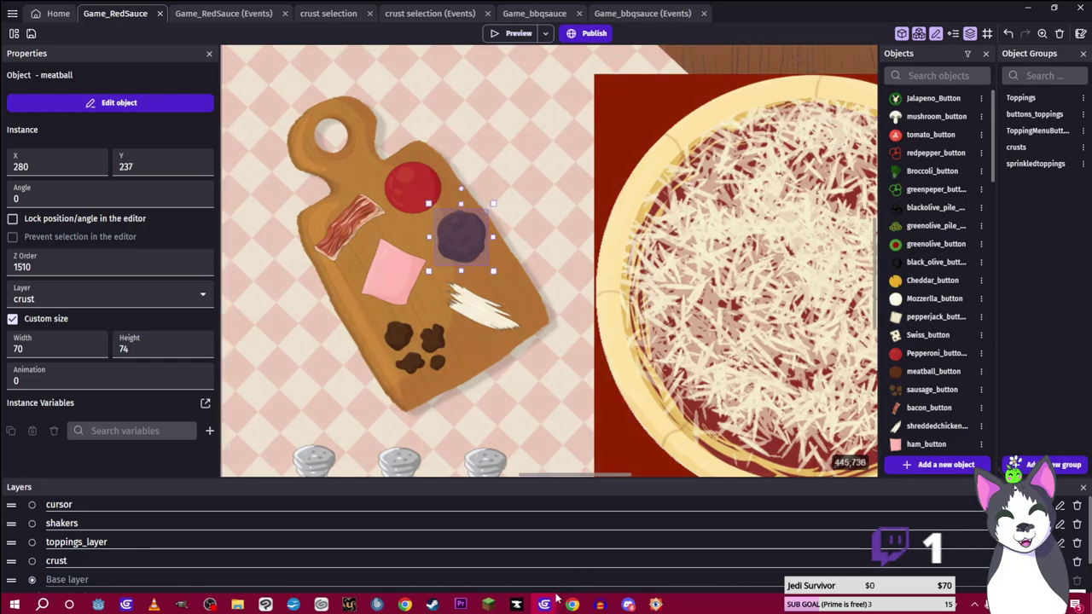
left_click(237, 604)
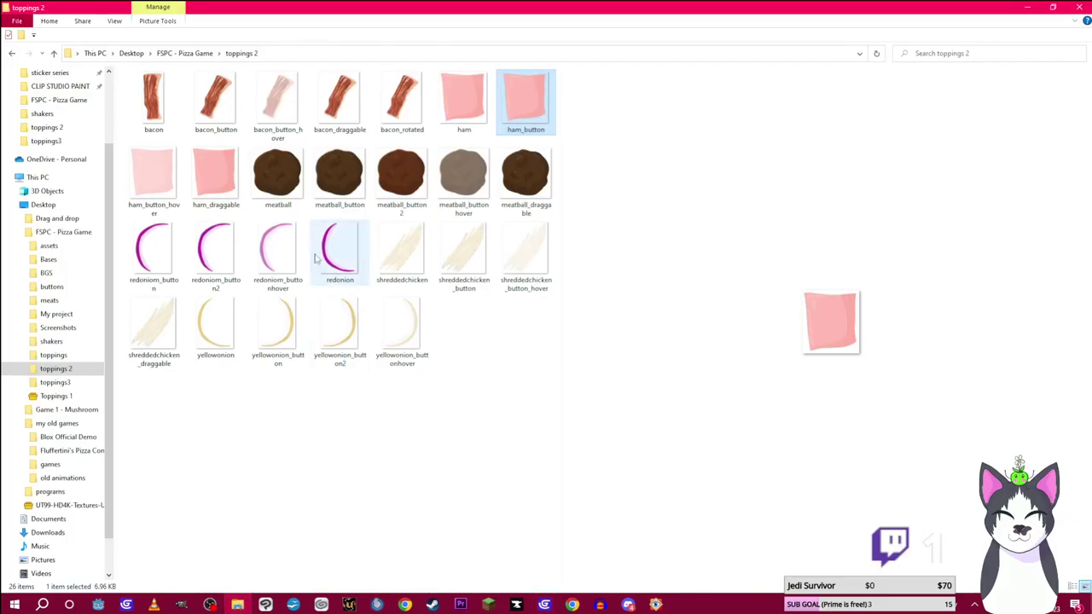
double_click(421, 184)
Shrink meatball_button2 to 70 pixels wide (70×69)
right_click(402, 314)
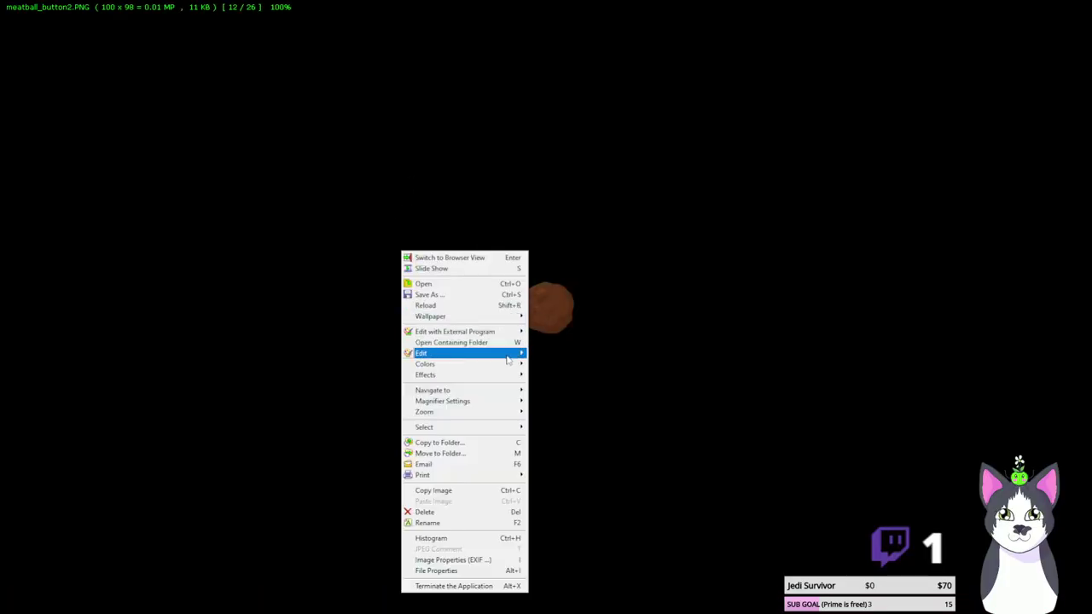
mouse_move(503, 353)
left_click(566, 437)
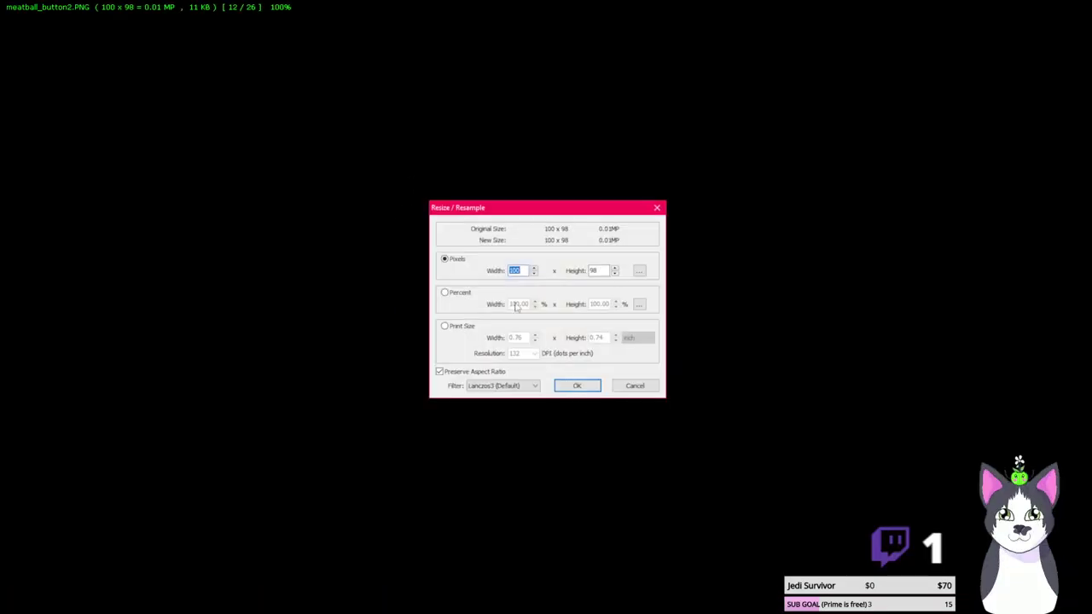
type("70")
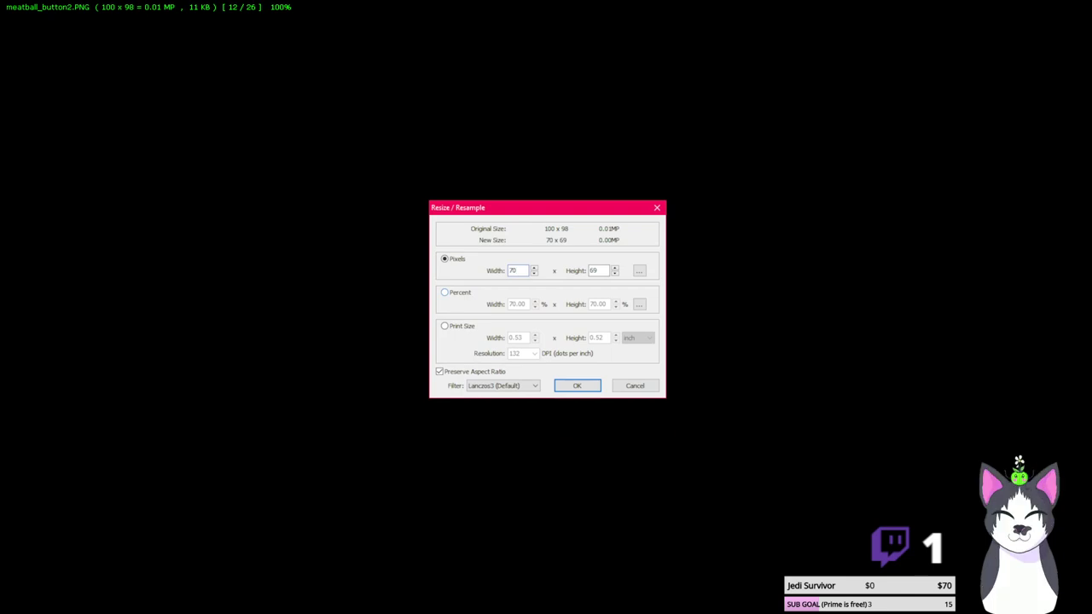
key("Return")
Leave the meatball unrotated and save it as meatball_buttonsmol in the meats folder
right_click(511, 295)
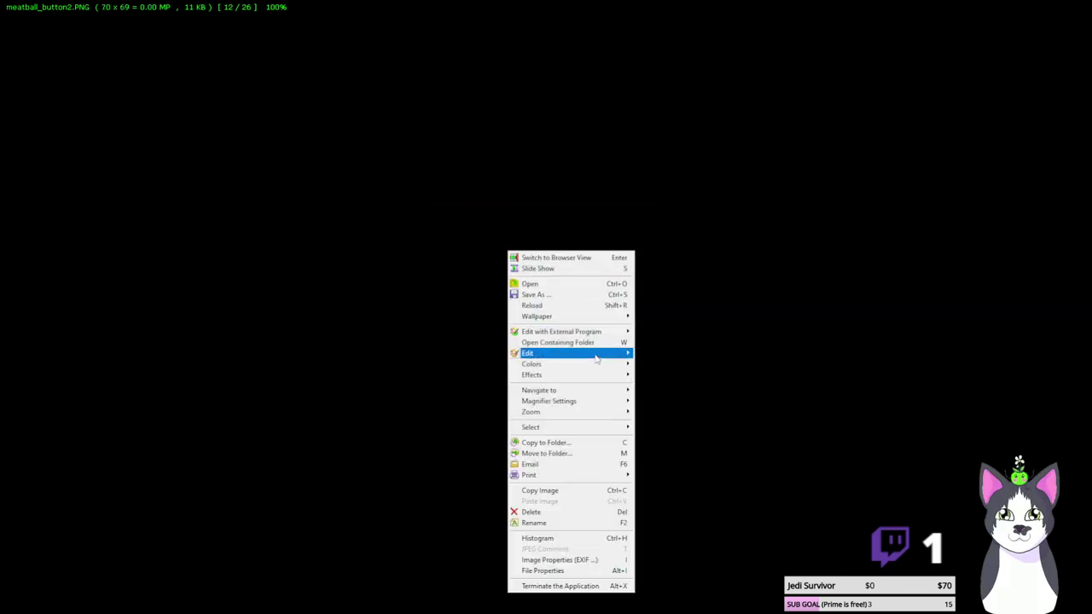
mouse_move(599, 353)
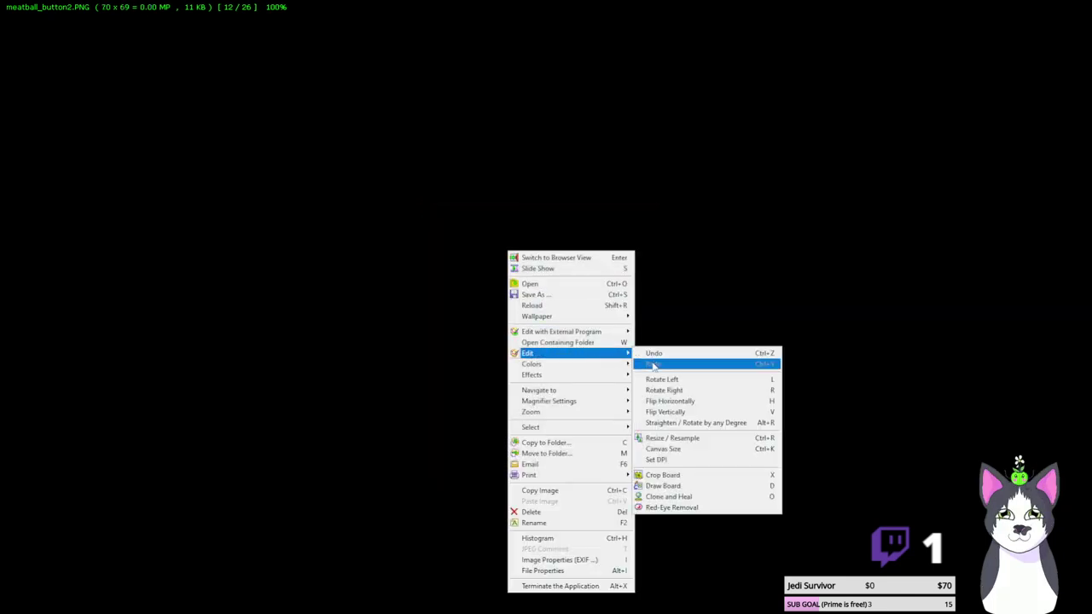
left_click(693, 424)
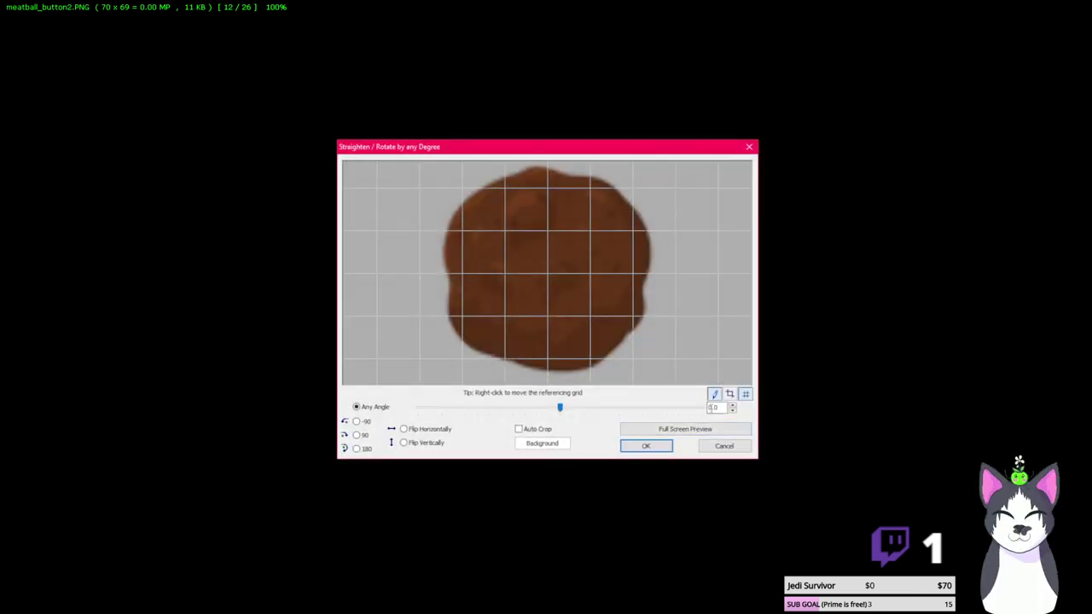
left_click(650, 445)
right_click(626, 406)
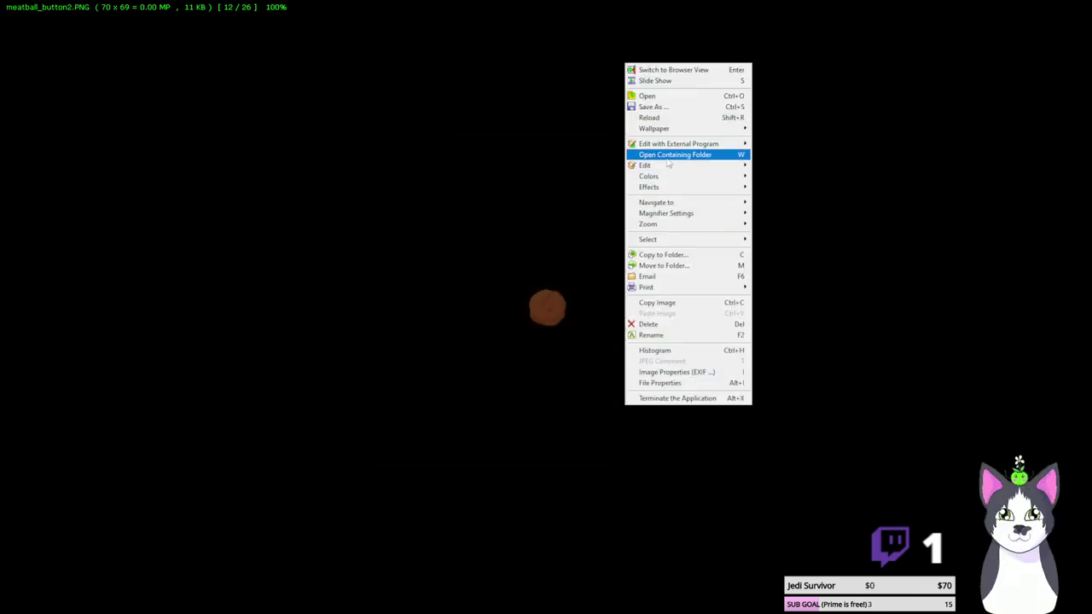
left_click(654, 107)
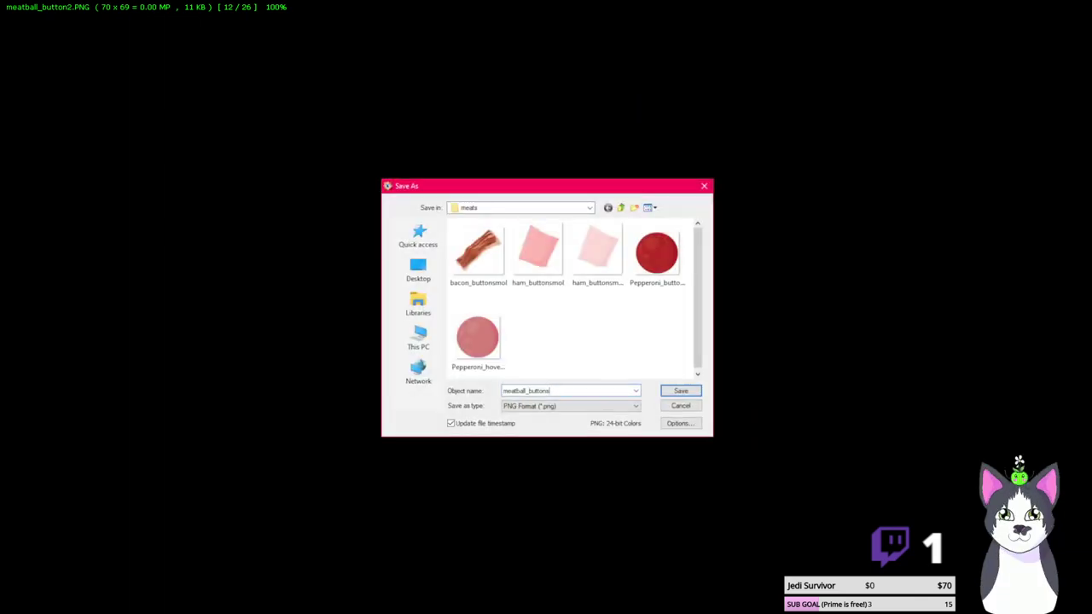
key("Return")
Move to meatball_buttonhover and resize it to 75 pixels wide (75×74)
key("Right")
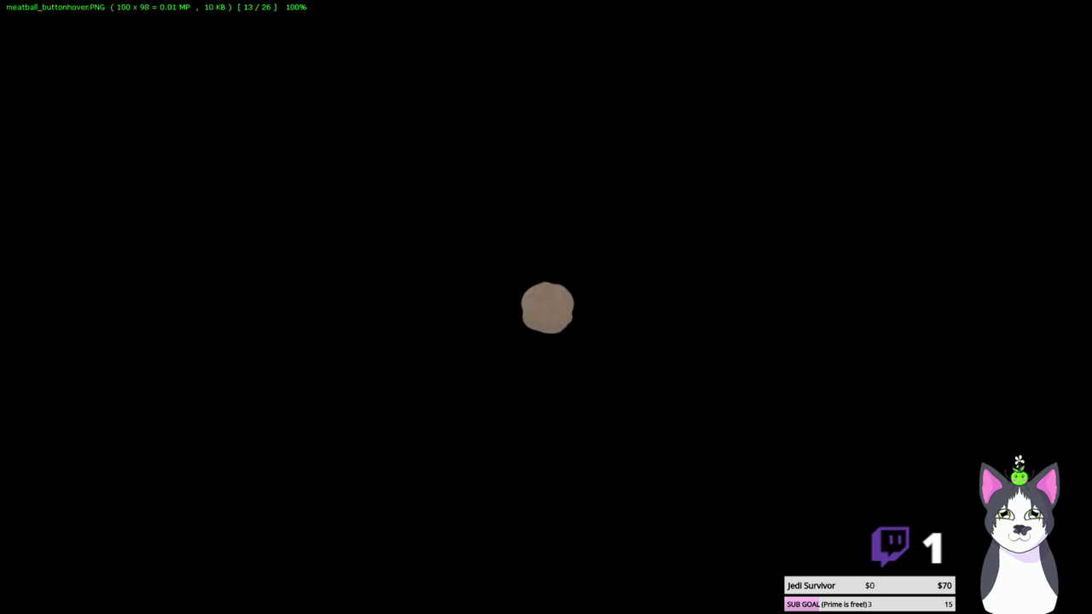
right_click(509, 347)
mouse_move(564, 106)
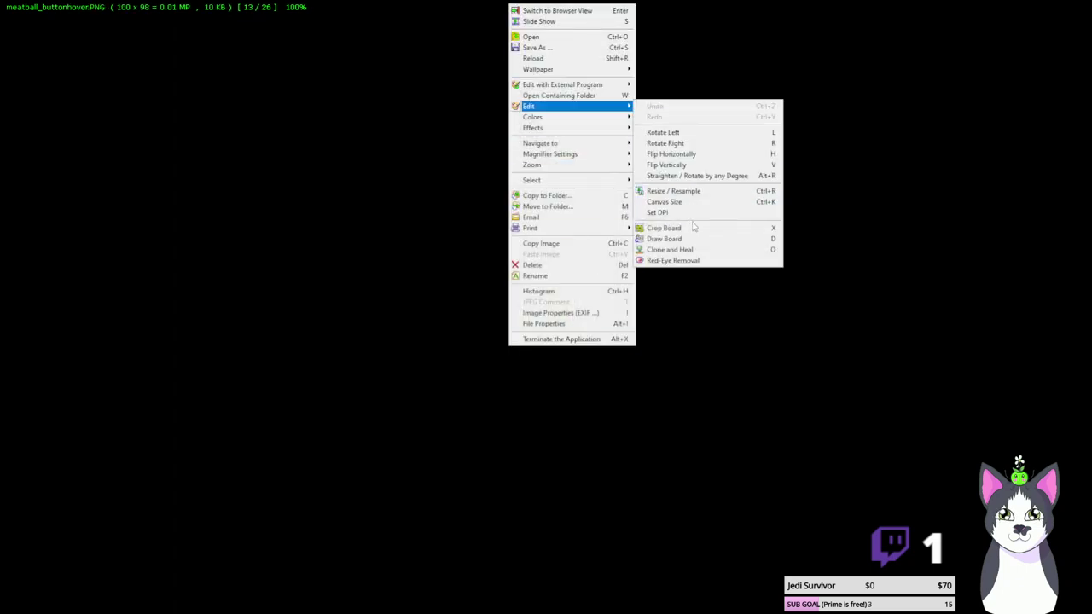
left_click(704, 193)
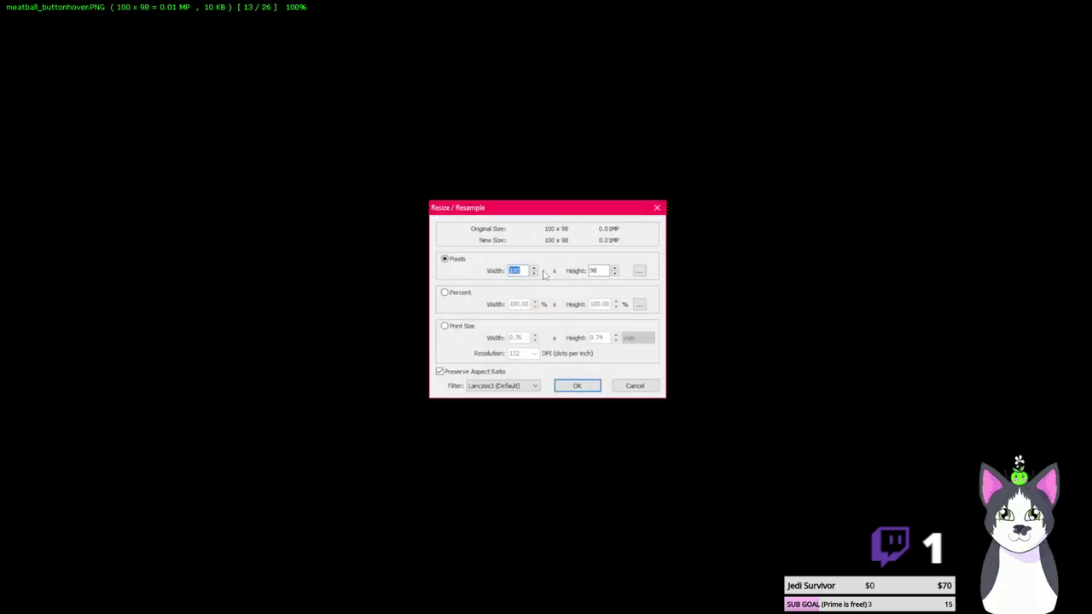
type("75")
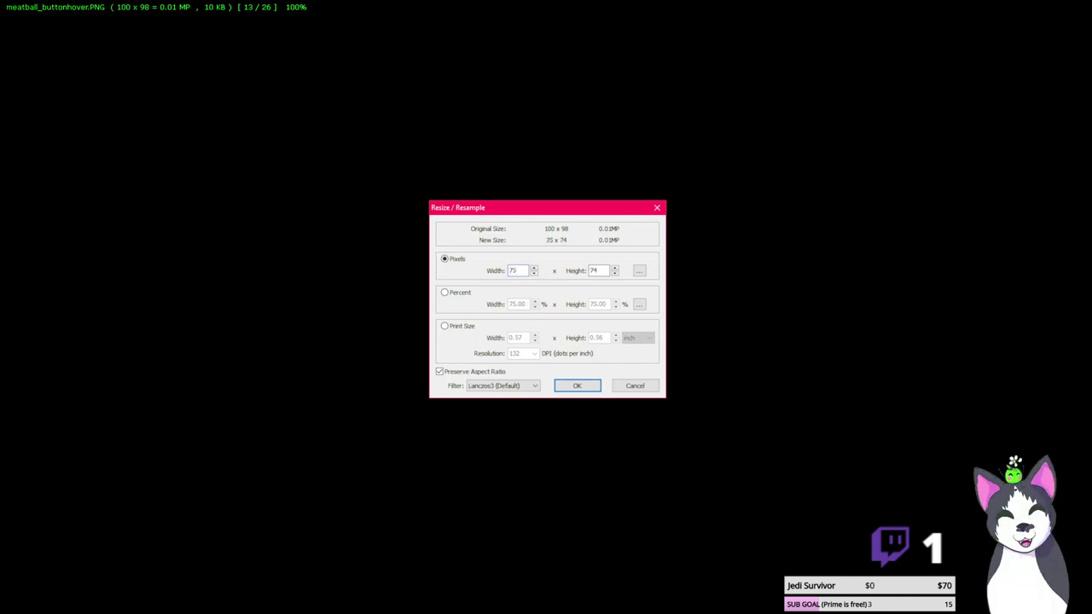
key("Return")
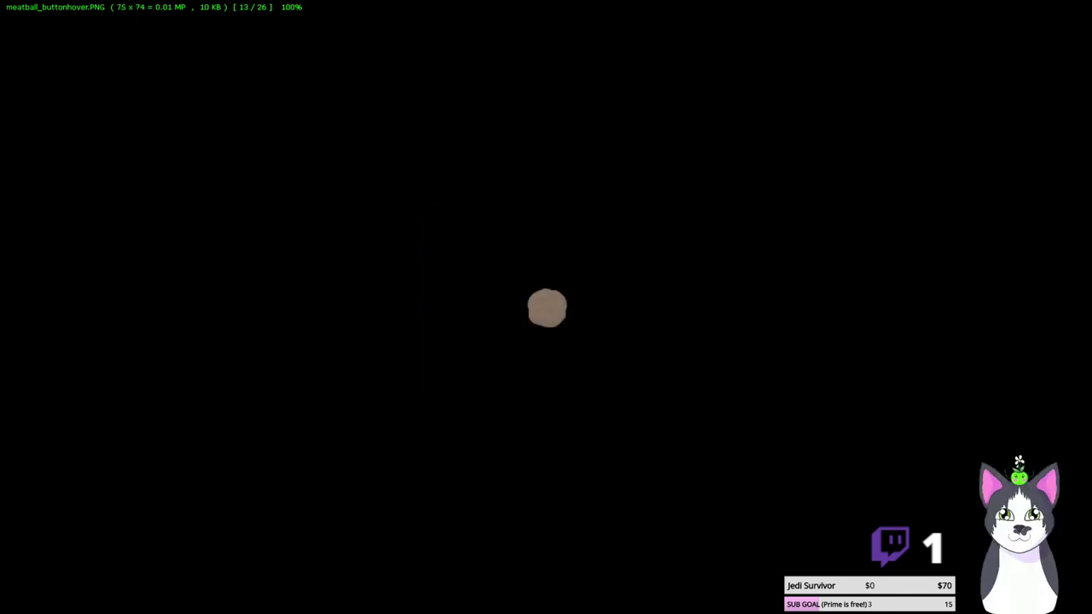
Close the viewer and reopen meatball_buttonhover from the toppings 2 folder
key("Escape")
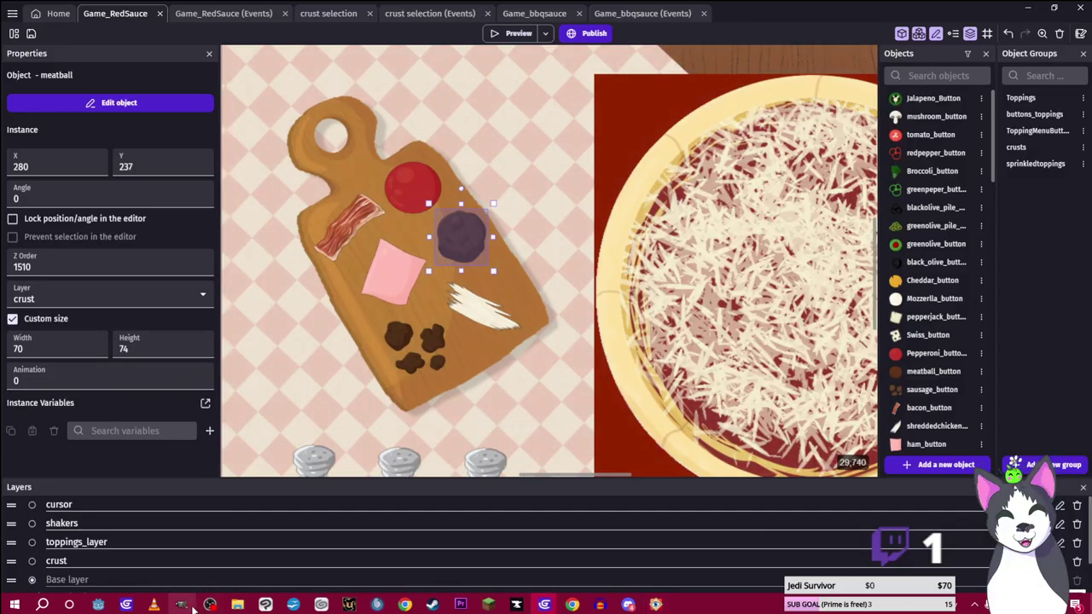
left_click(237, 604)
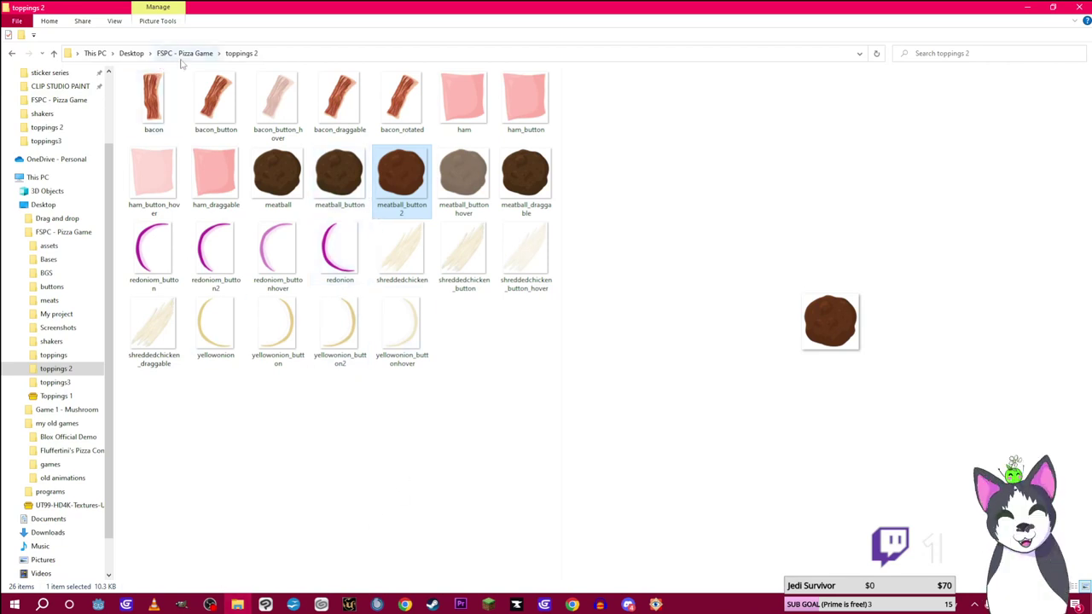
double_click(463, 175)
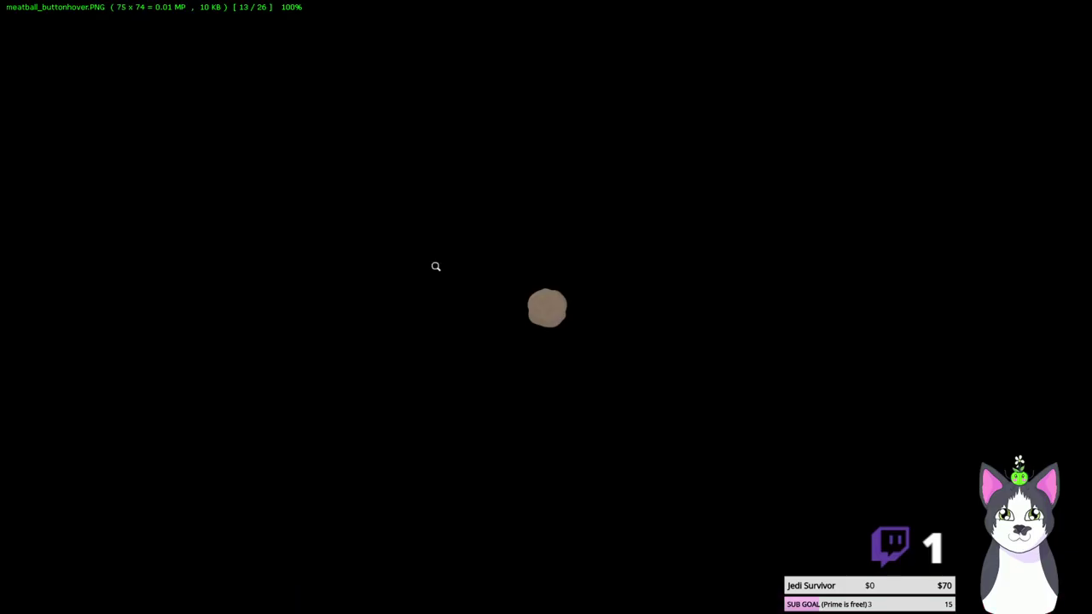
Resize the meatball hover image to 70 pixels wide (70×69)
right_click(435, 252)
mouse_move(521, 357)
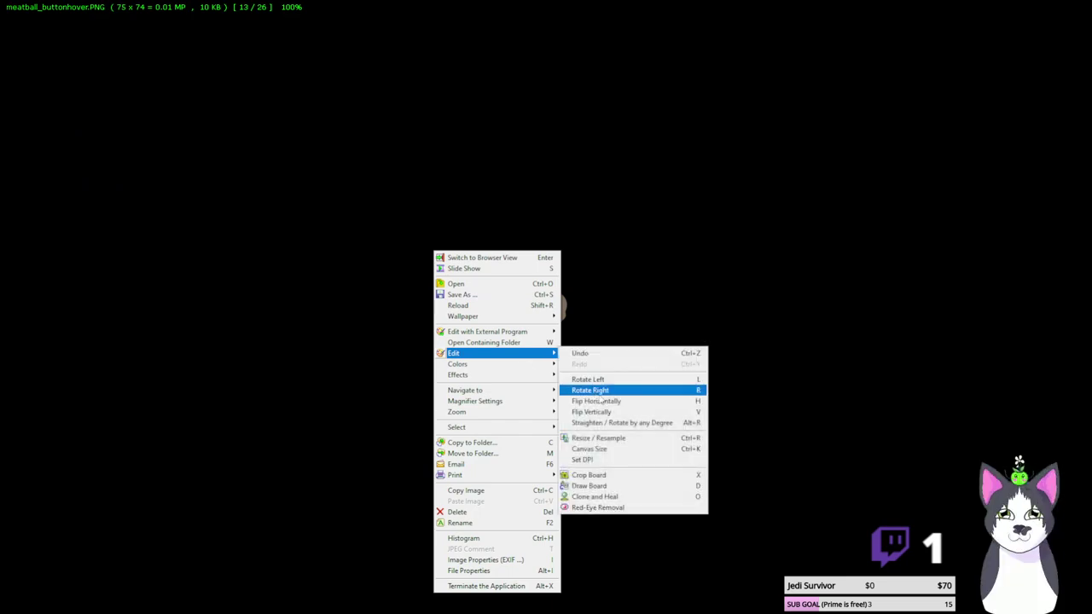
left_click(620, 439)
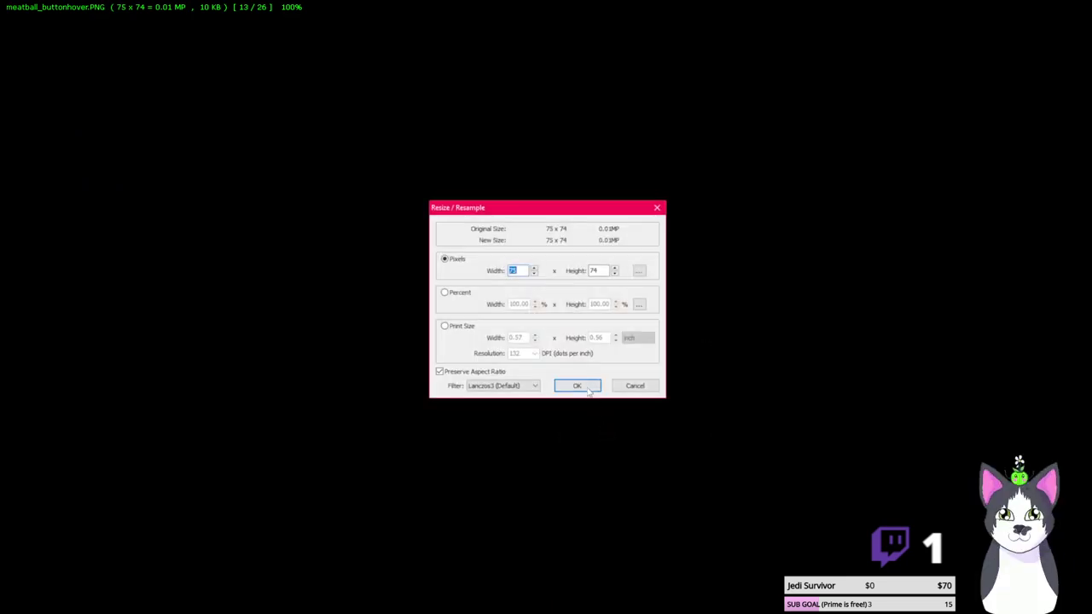
type("1")
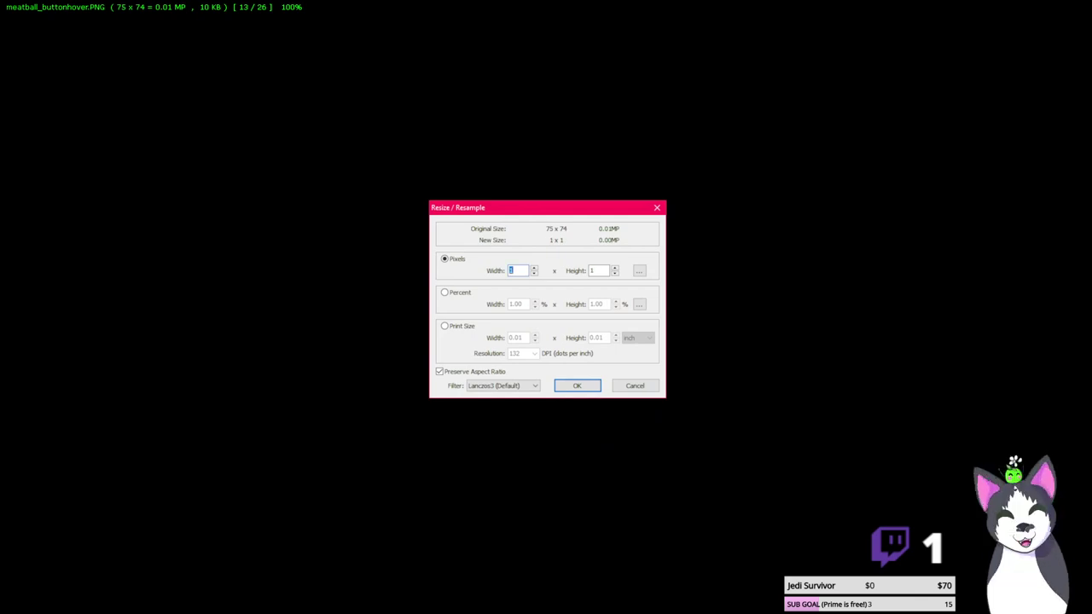
type("070")
key("Return")
Save the resized hover image into the meats folder, then advance to shreddedchicken_button
right_click(573, 359)
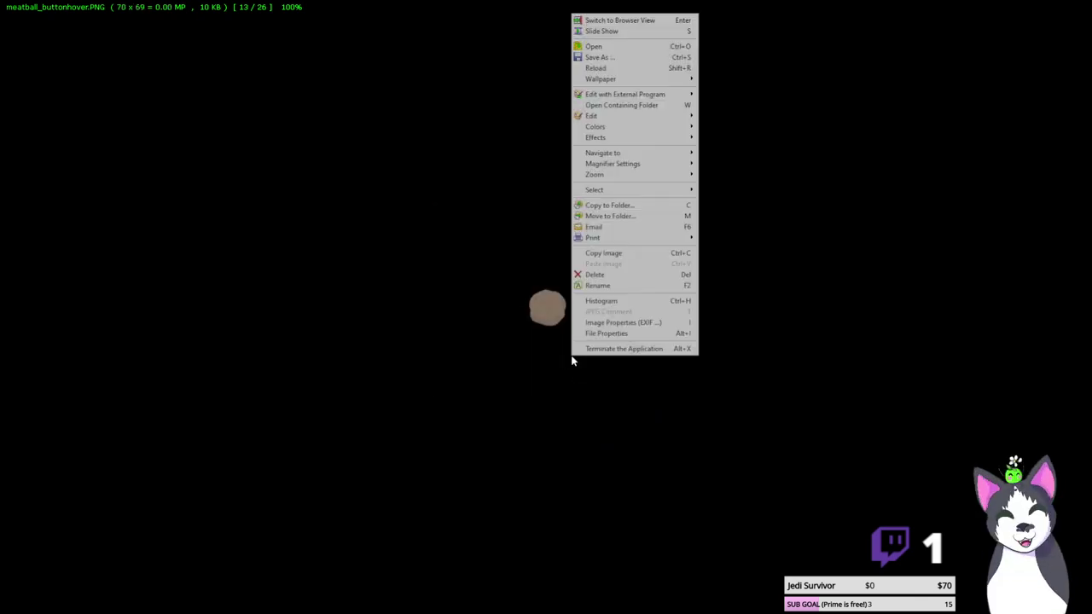
left_click(654, 57)
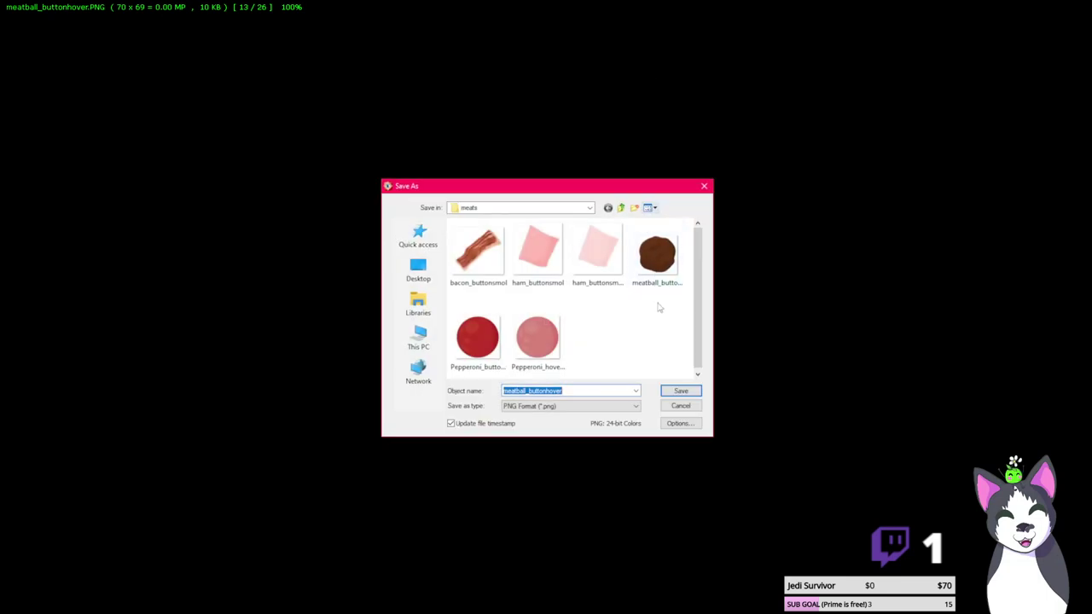
left_click(678, 393)
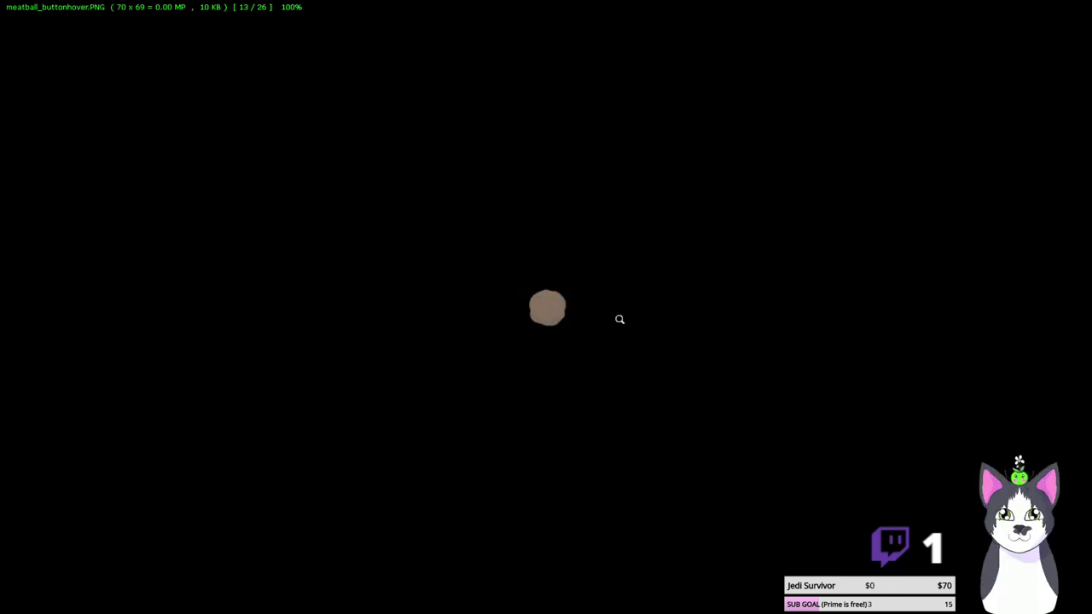
key("Right")
key("Right")
key("Right")
key("Right")
key("Right")
key("Right")
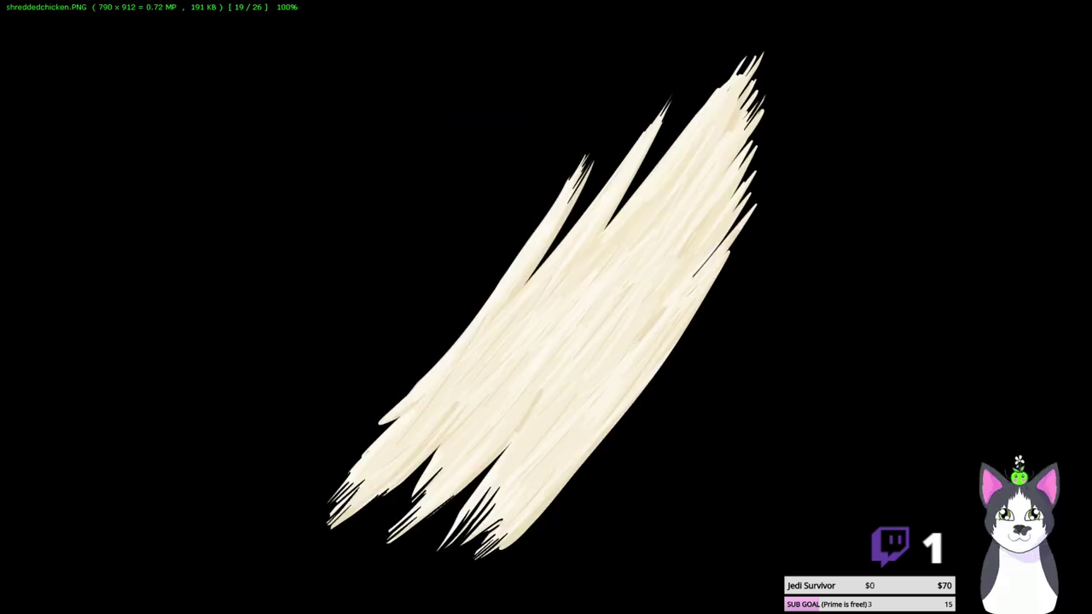
key("Right")
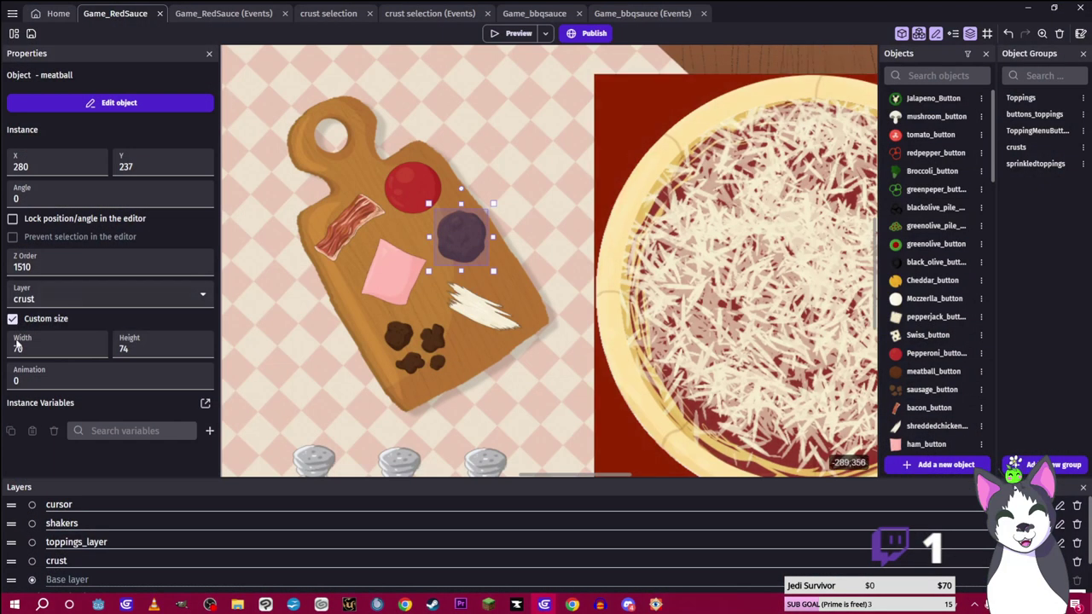
Inspect the shreddedChicken instance (81×94, angle 79), then return to the toppings 2 folder
left_click(503, 321)
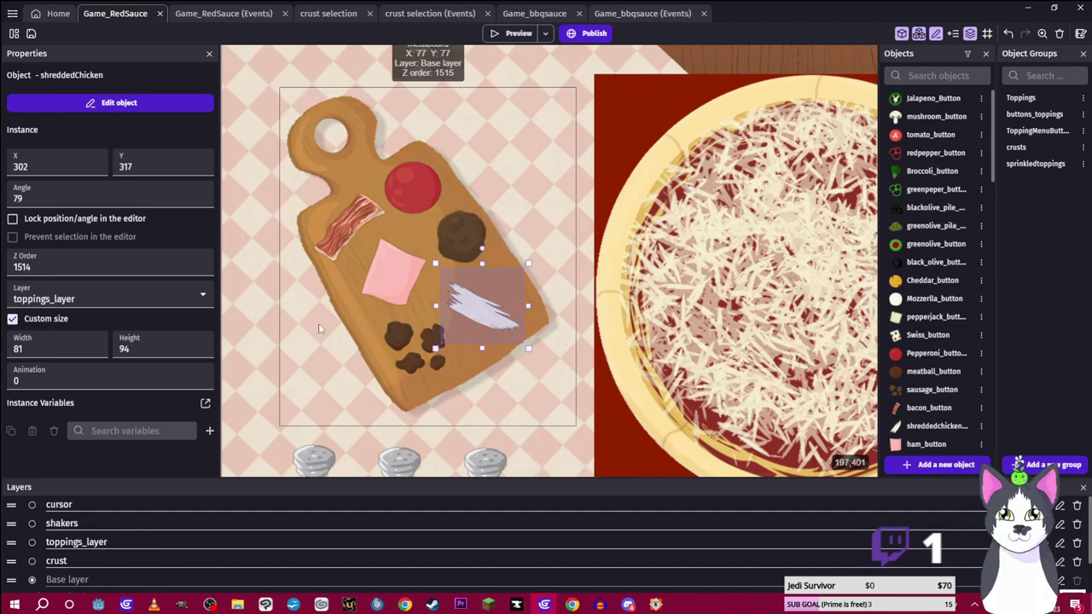
left_click(237, 604)
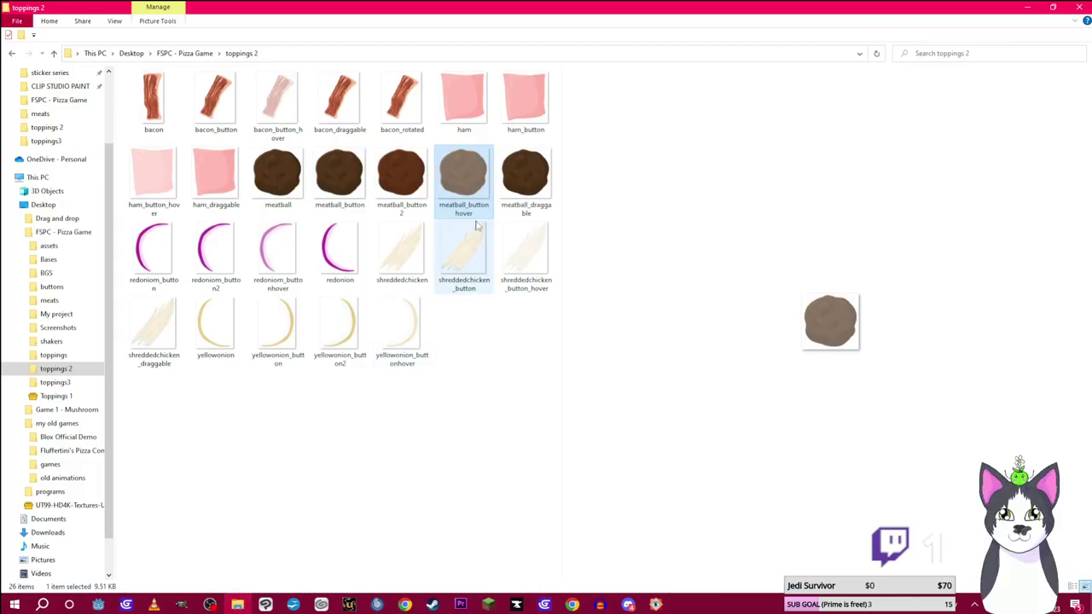
Open shreddedchicken_button, rotate it by 20, and save it into the meats folder
double_click(469, 253)
right_click(480, 276)
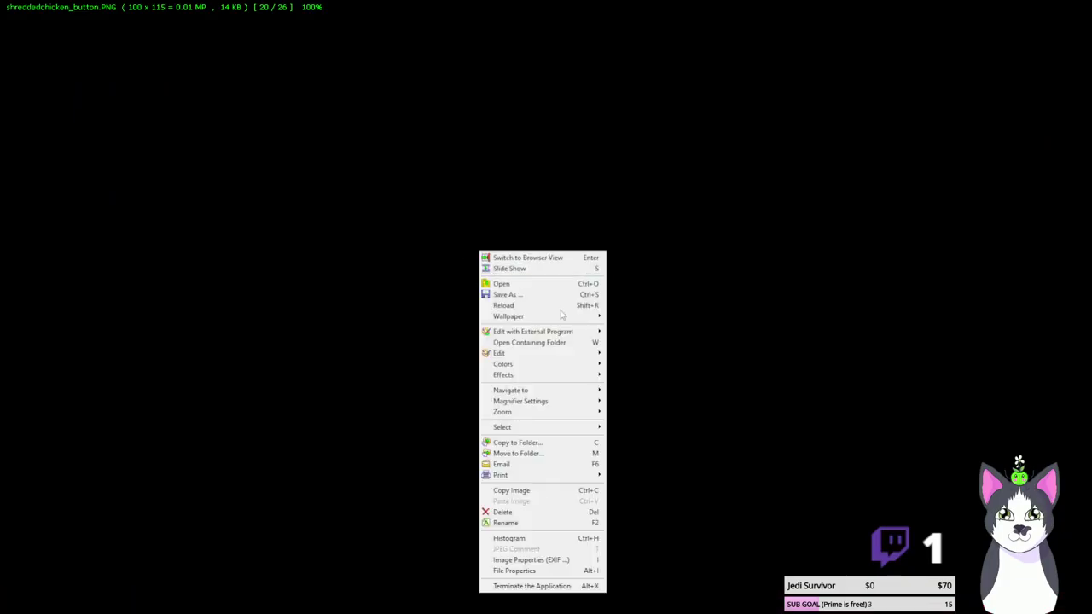
mouse_move(581, 354)
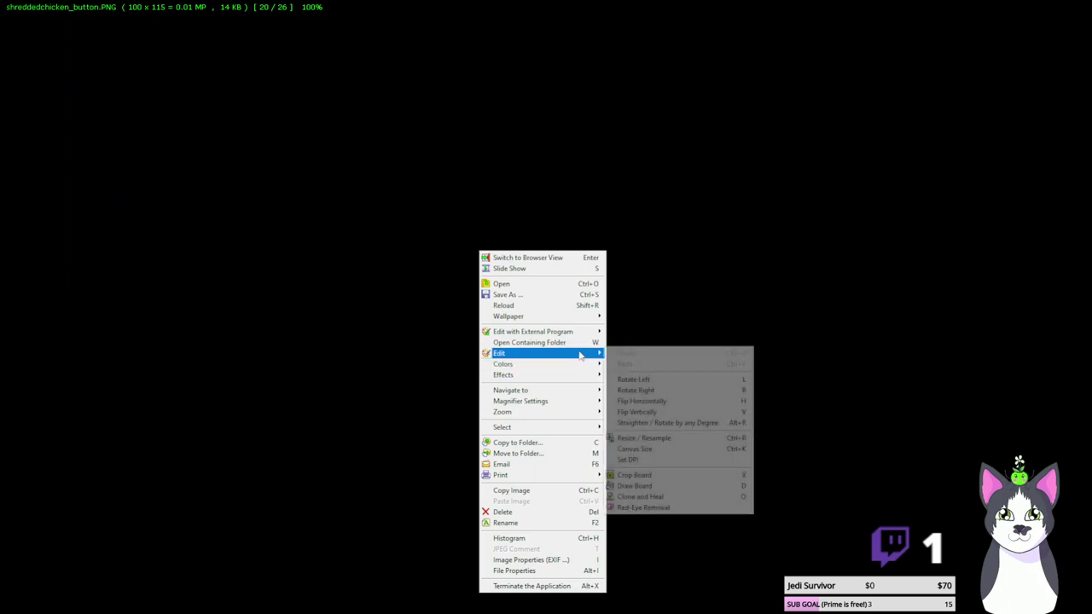
left_click(689, 422)
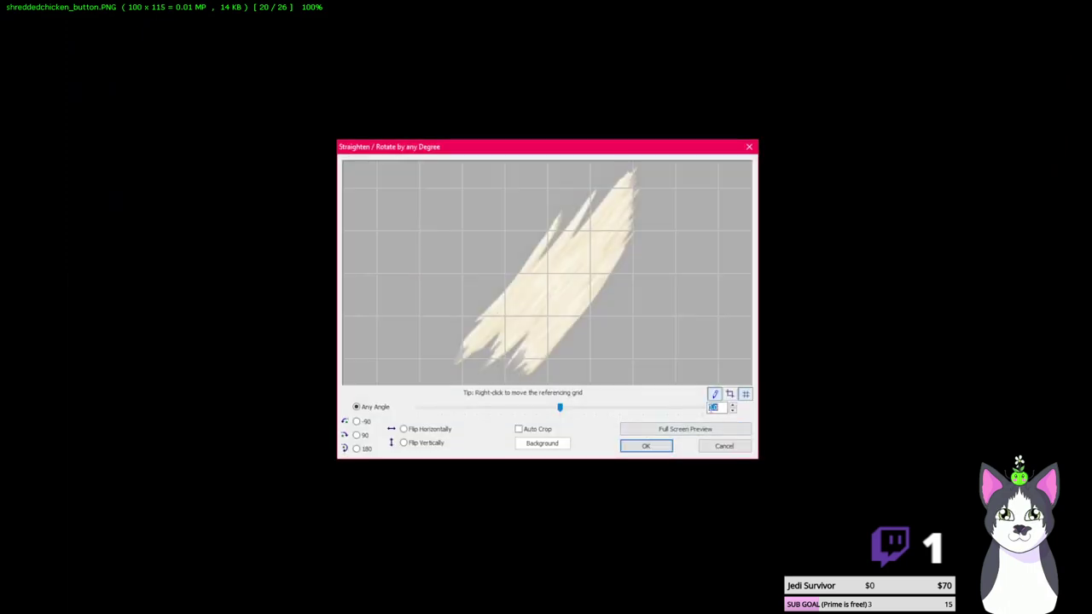
type("2")
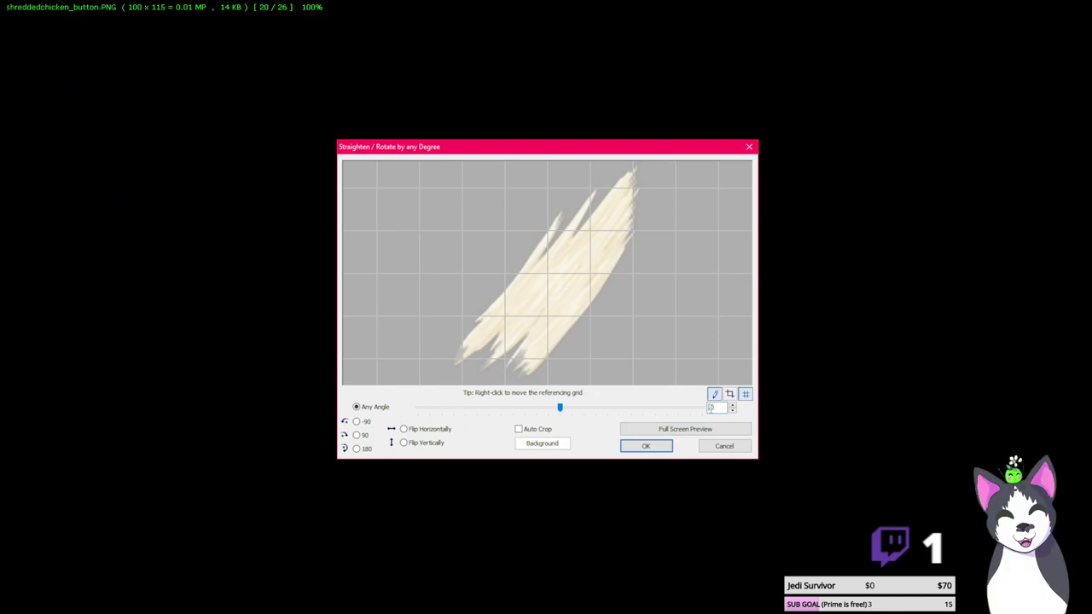
type("0")
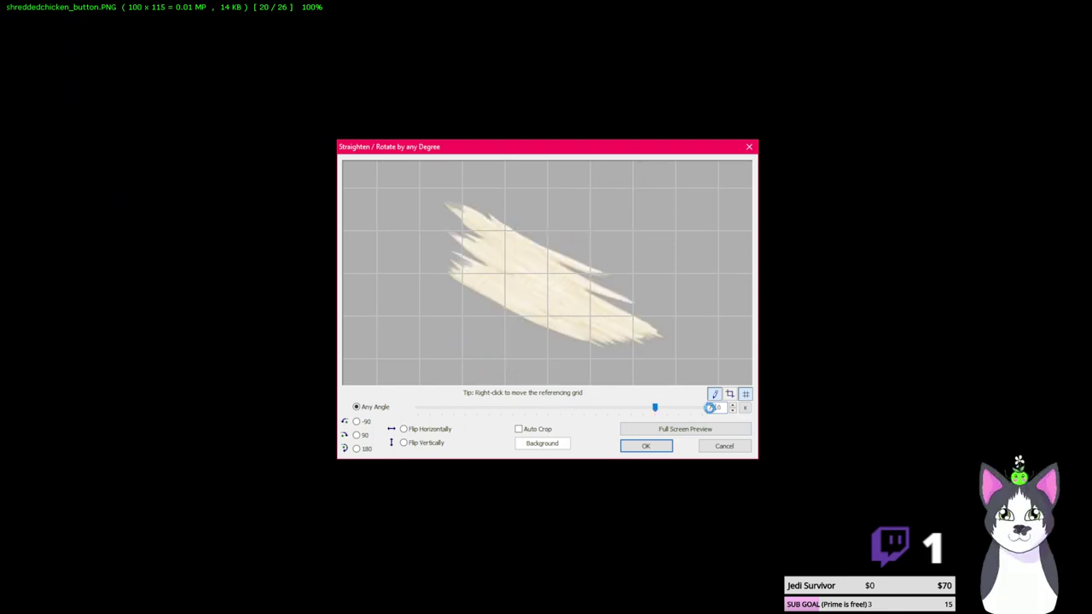
key("Return")
right_click(526, 251)
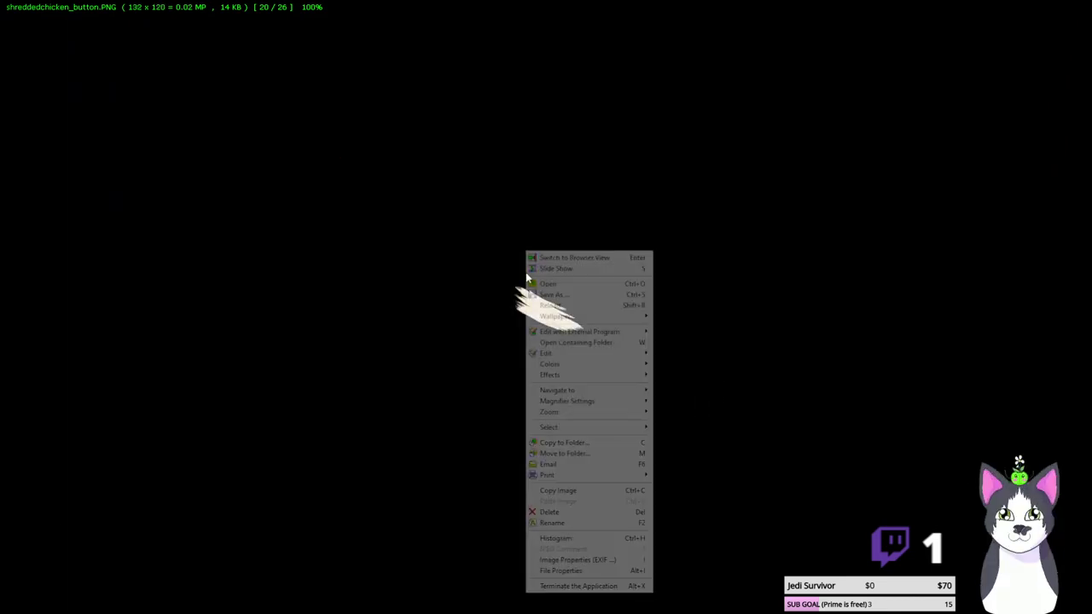
left_click(611, 294)
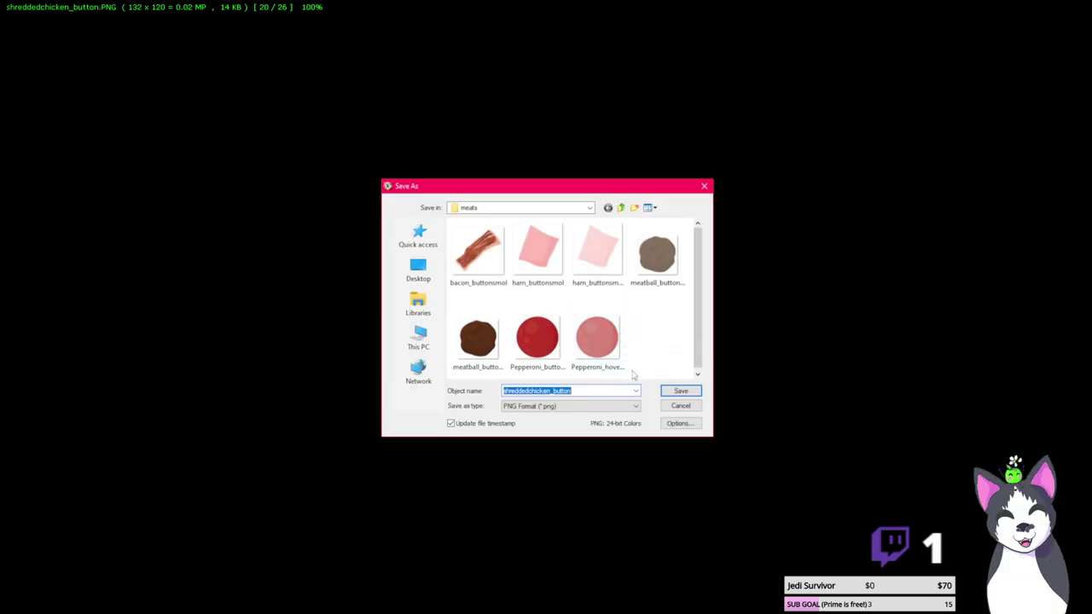
left_click(592, 390)
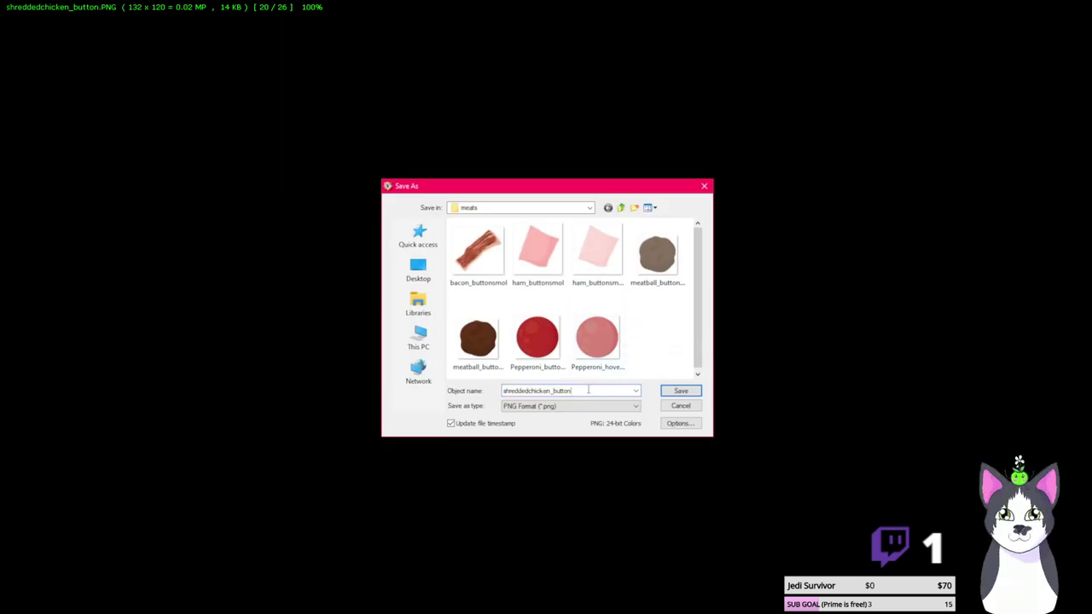
key("Return")
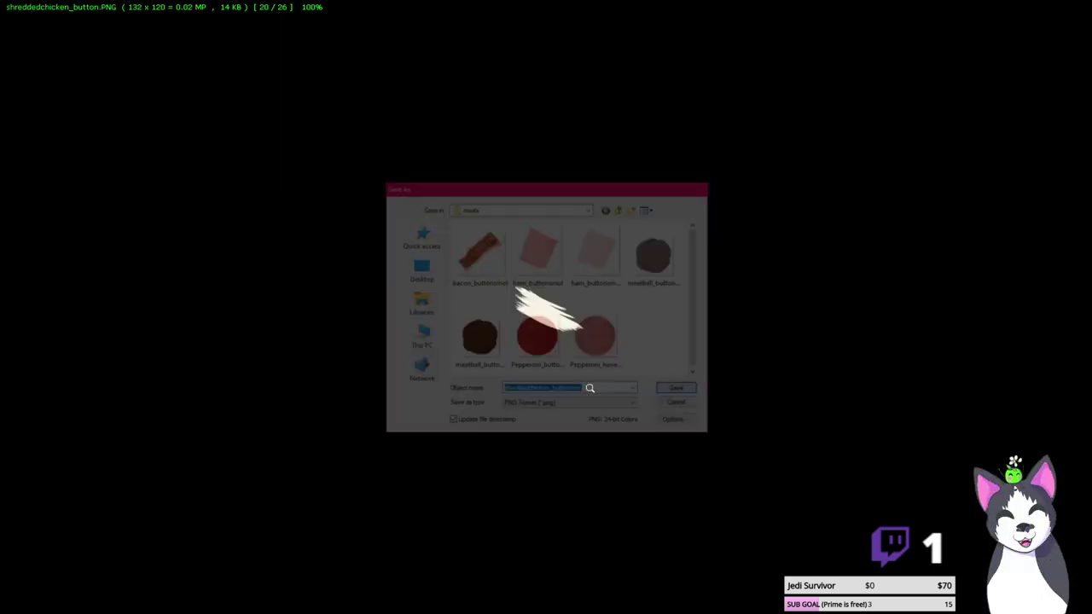
Try a smaller resize, undo it, and save the original-size image under a new name
right_click(589, 396)
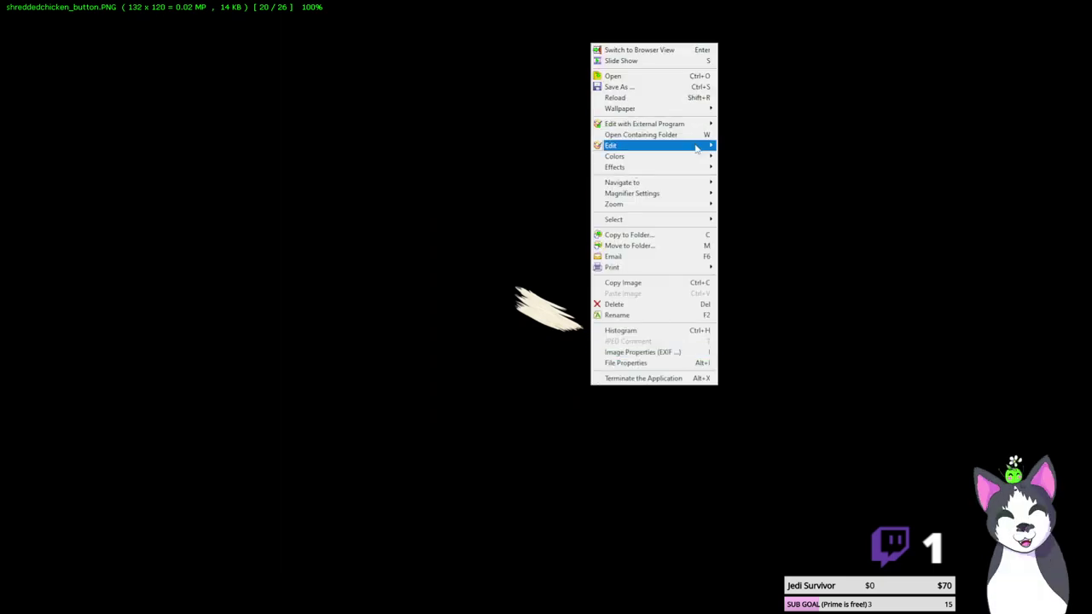
mouse_move(632, 145)
left_click(794, 231)
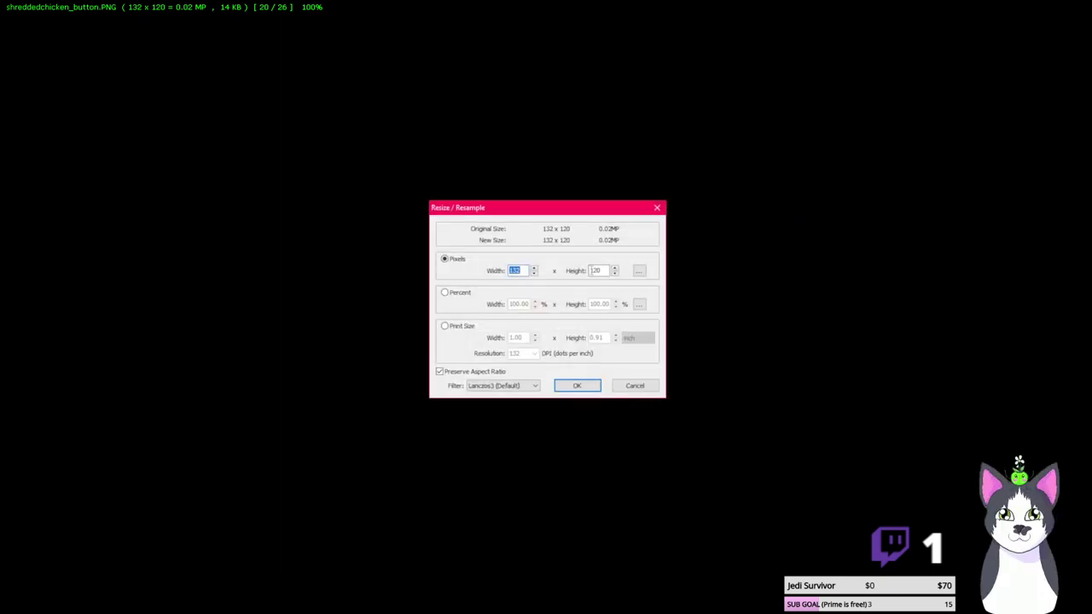
type("89")
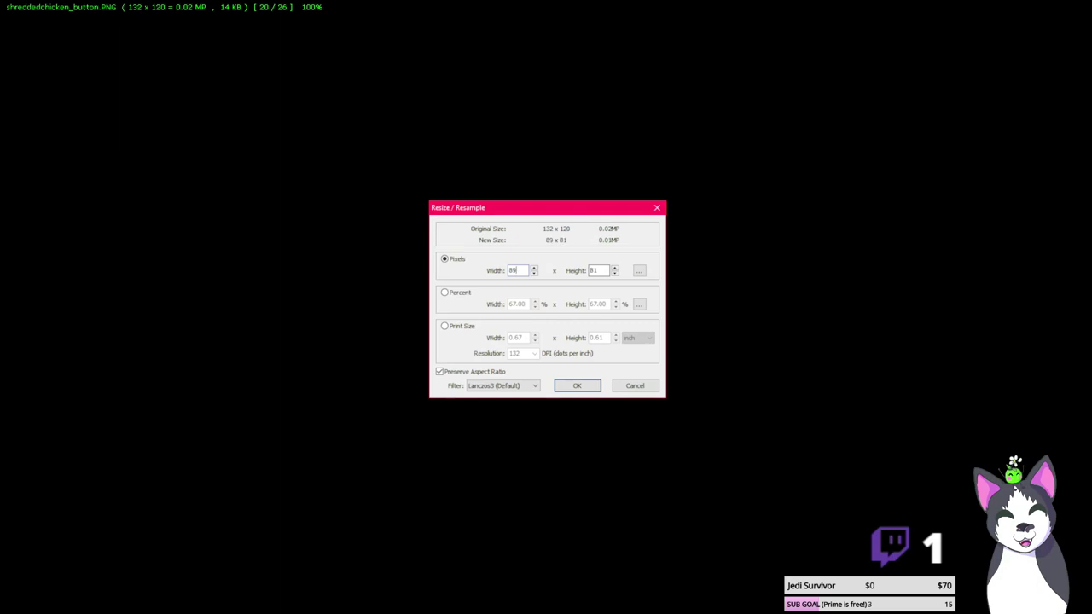
left_click(575, 386)
right_click(568, 368)
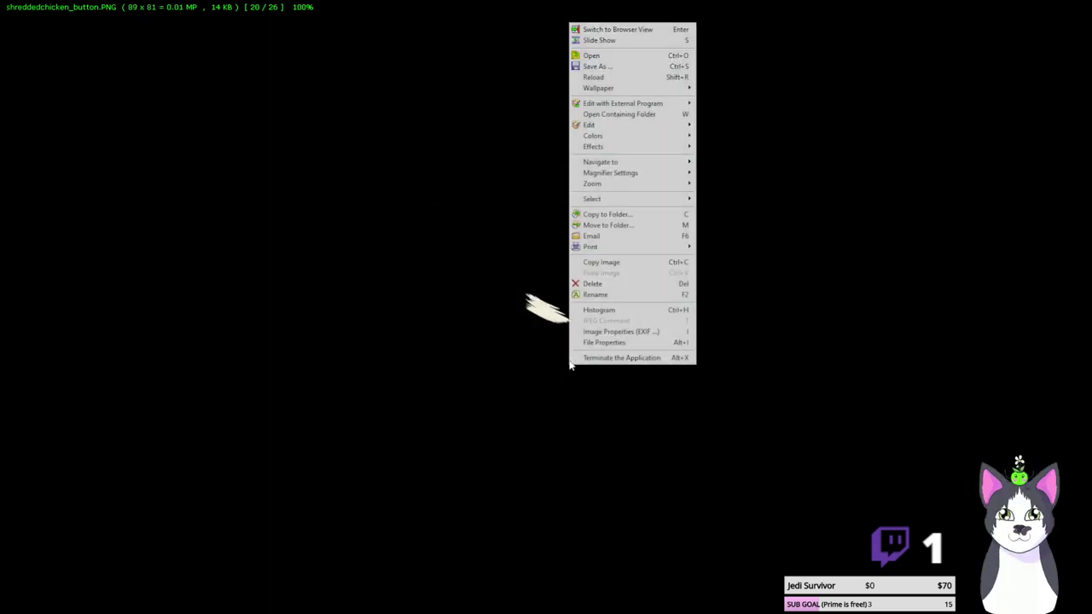
left_click(480, 328)
key("ctrl+z")
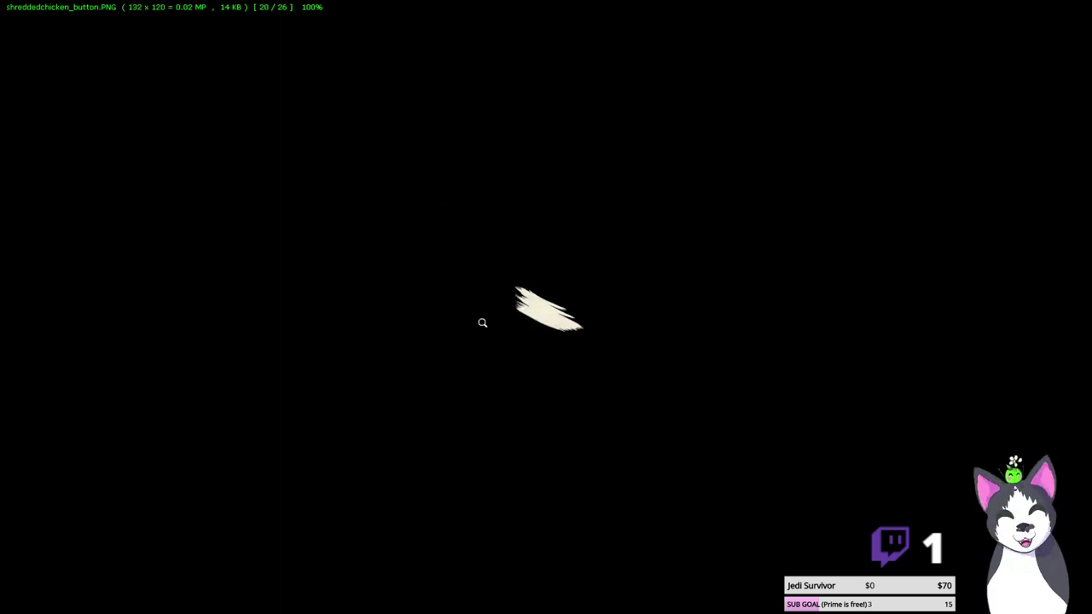
right_click(480, 320)
left_click(543, 295)
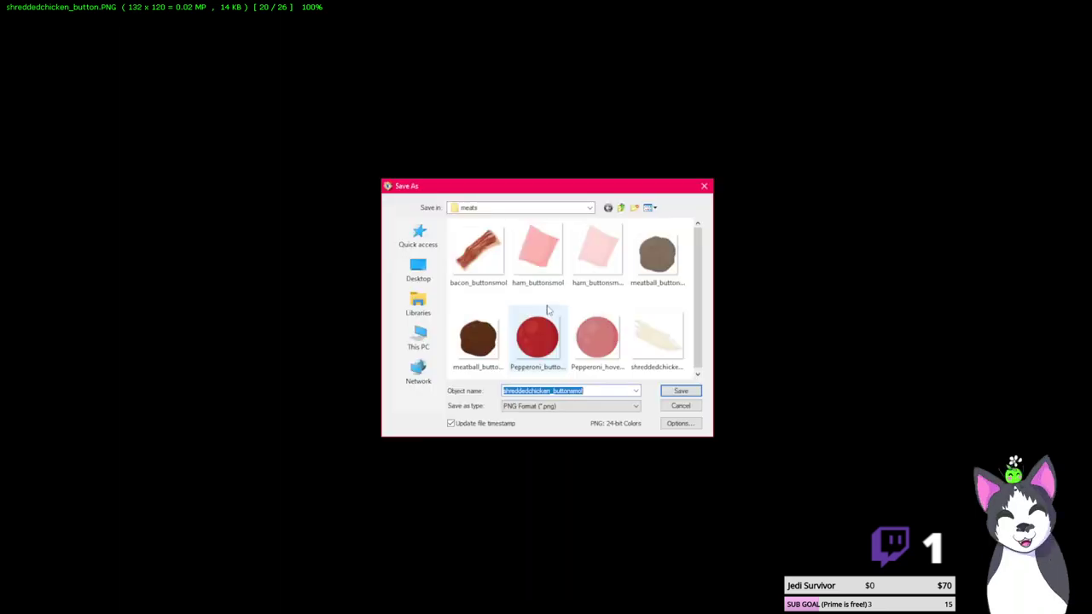
key("Return")
Confirm replacing the file, then raise the output black level to 131
left_click(516, 331)
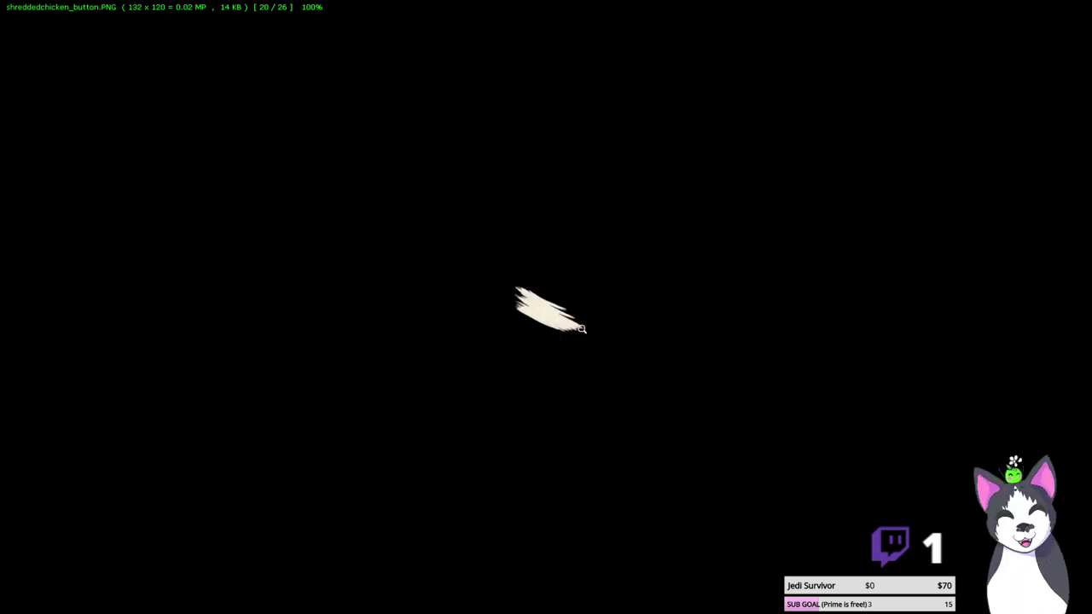
right_click(581, 252)
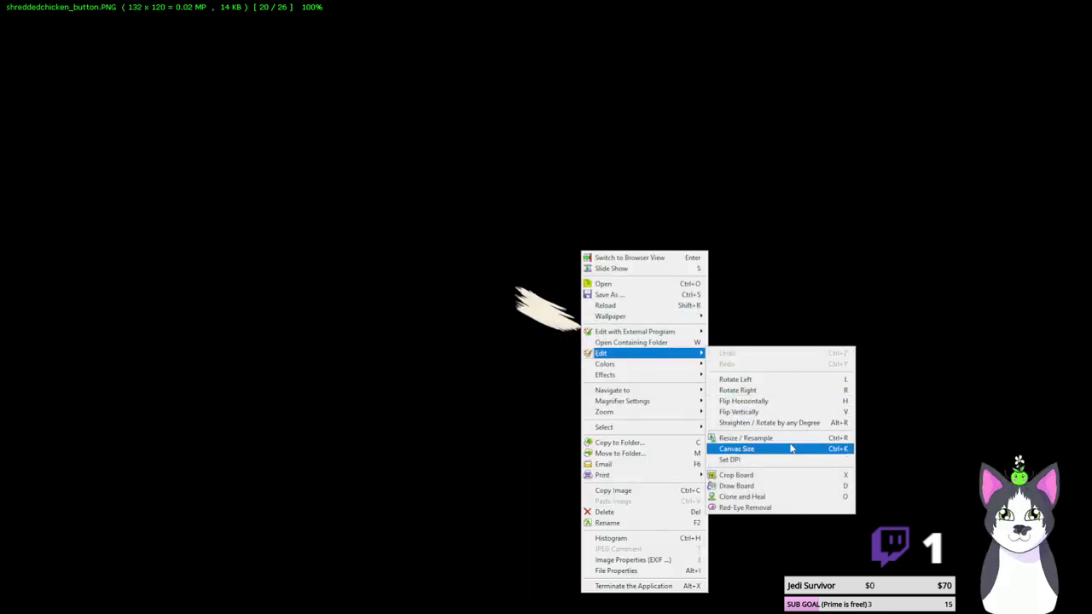
mouse_move(687, 367)
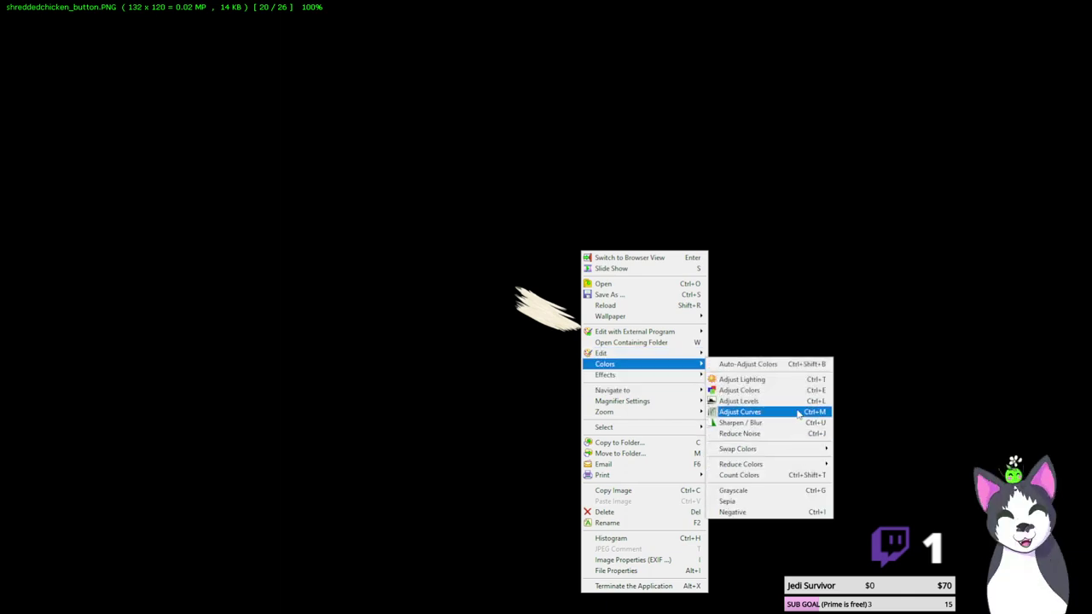
left_click(797, 405)
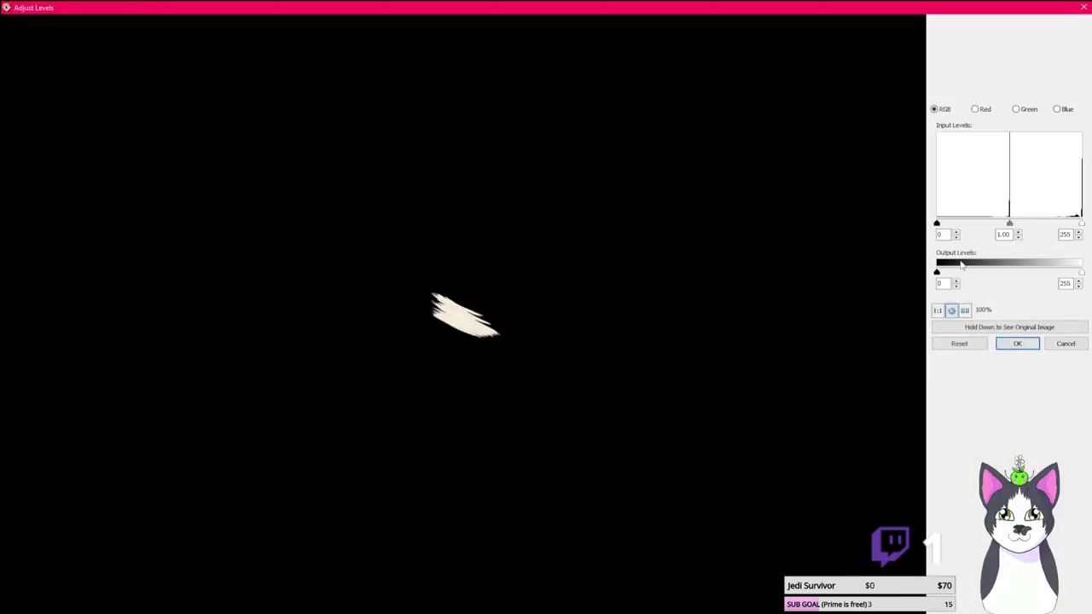
left_click_drag(986, 277, 1013, 281)
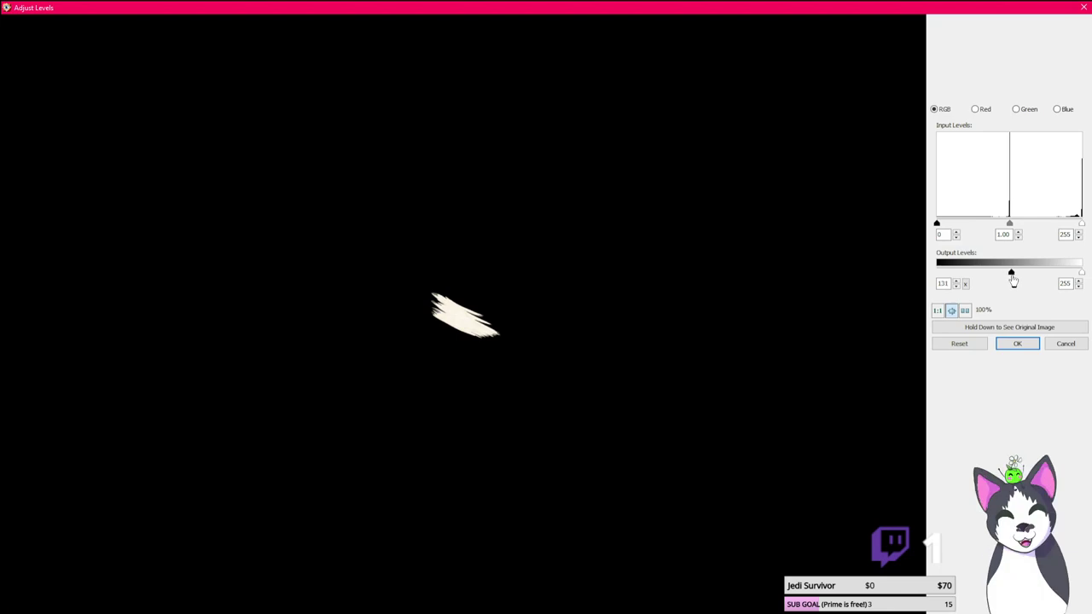
left_click(1023, 344)
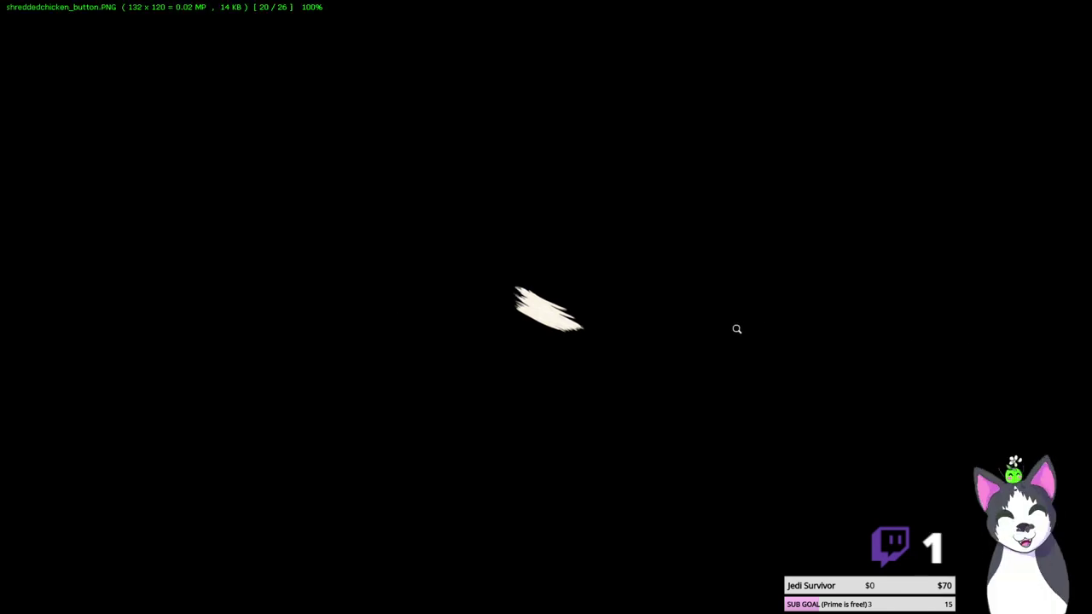
Save the adjusted image as shreddedchicken_buttonsmol and exit the image viewer
right_click(736, 329)
left_click(782, 294)
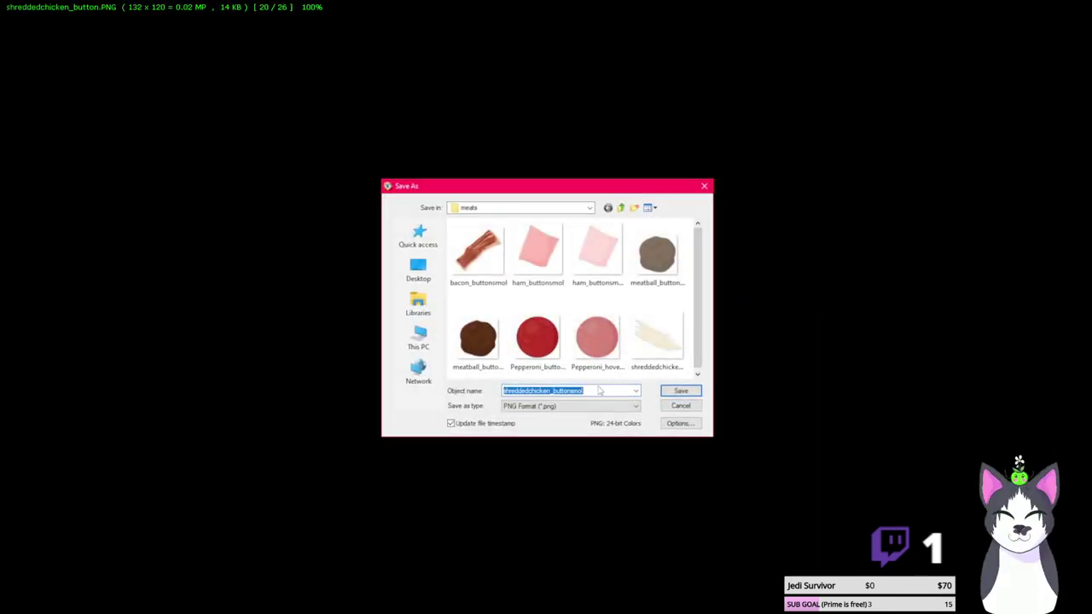
left_click(594, 391)
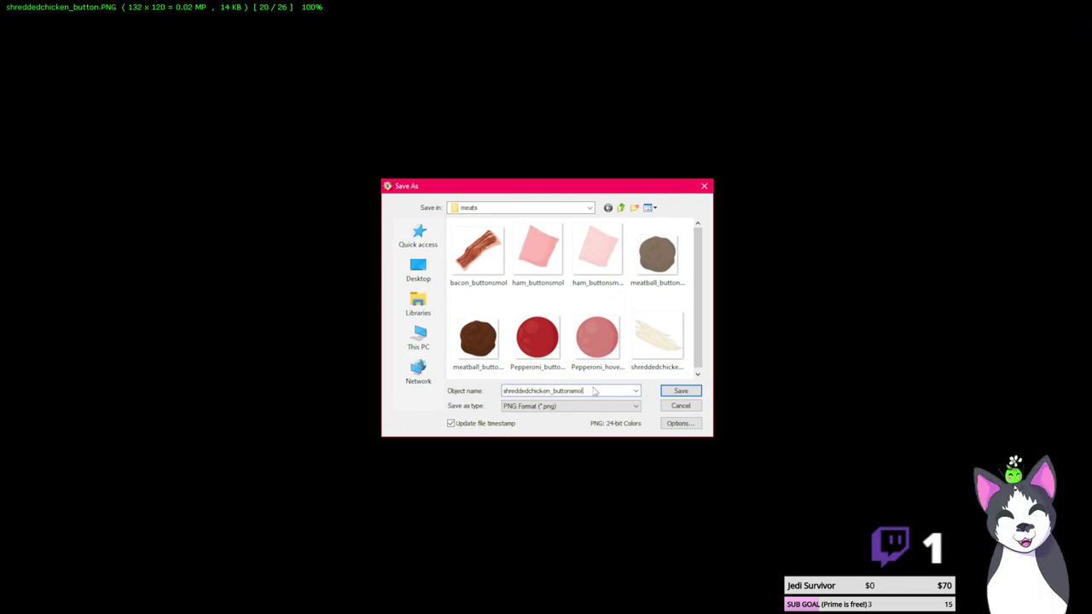
type("smol")
key("Return")
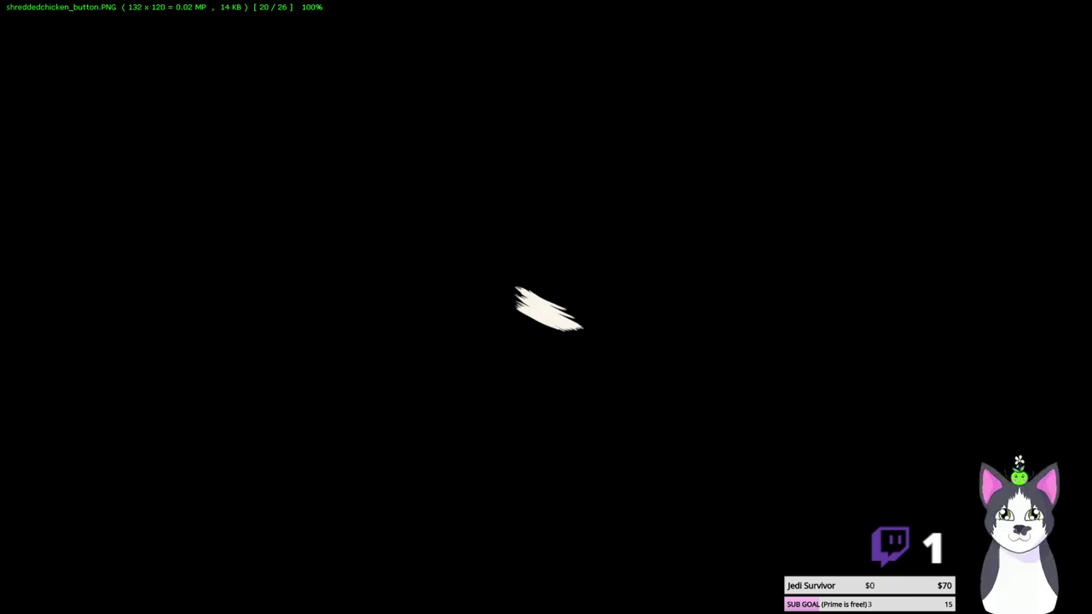
scroll(512, 336, "up", 5)
key("Escape")
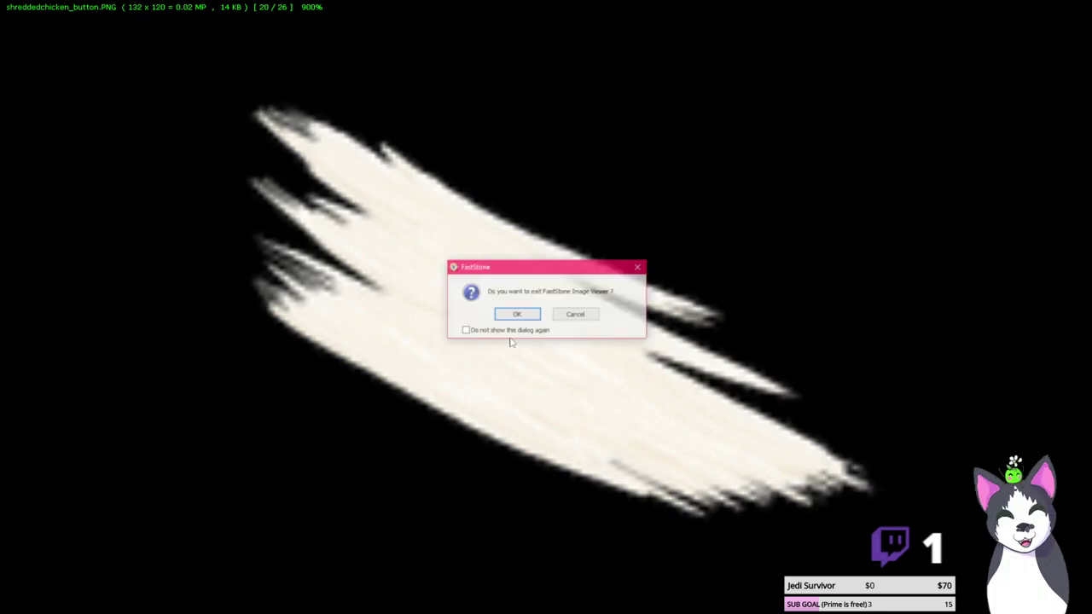
left_click(520, 317)
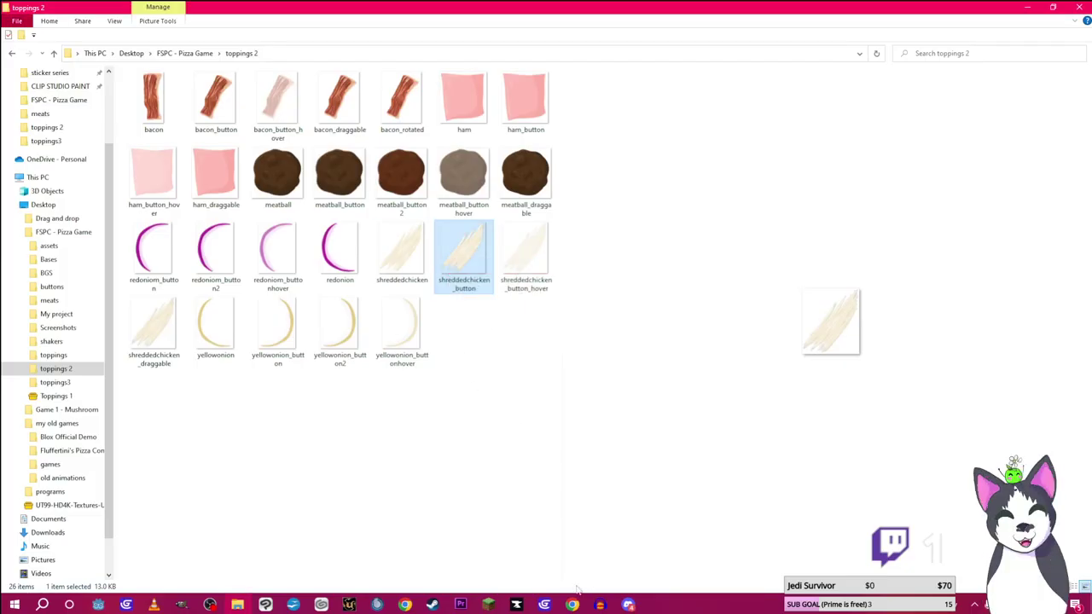
Check the sausage instance on the cutting board in the GDevelop scene
mouse_move(545, 604)
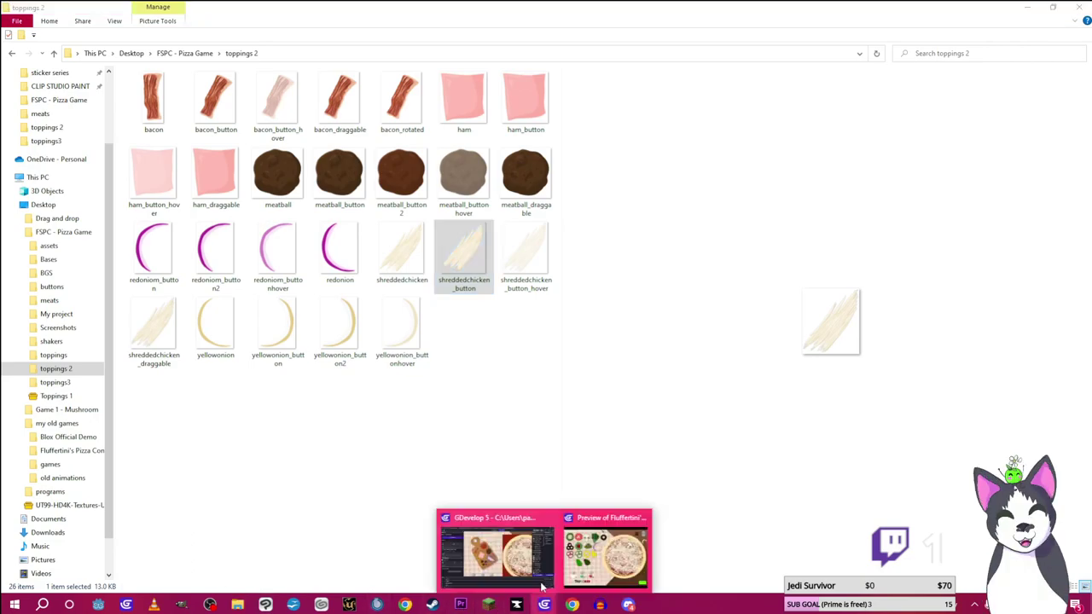
left_click(498, 556)
left_click(426, 361)
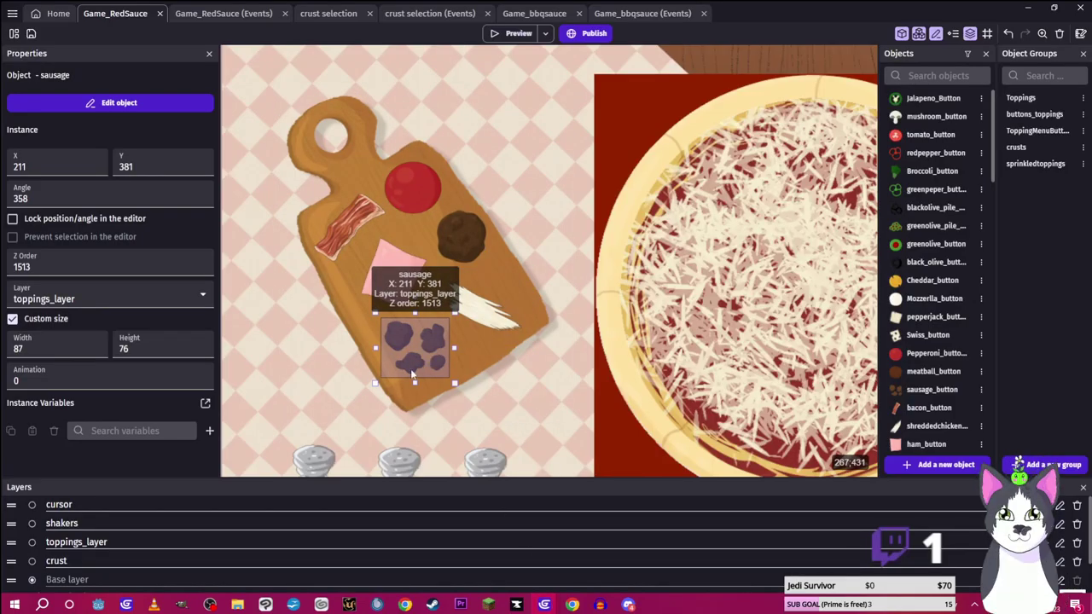
Go from toppings 2 to the toppings3 folder and open sausage_button5 in the viewer
left_click(238, 604)
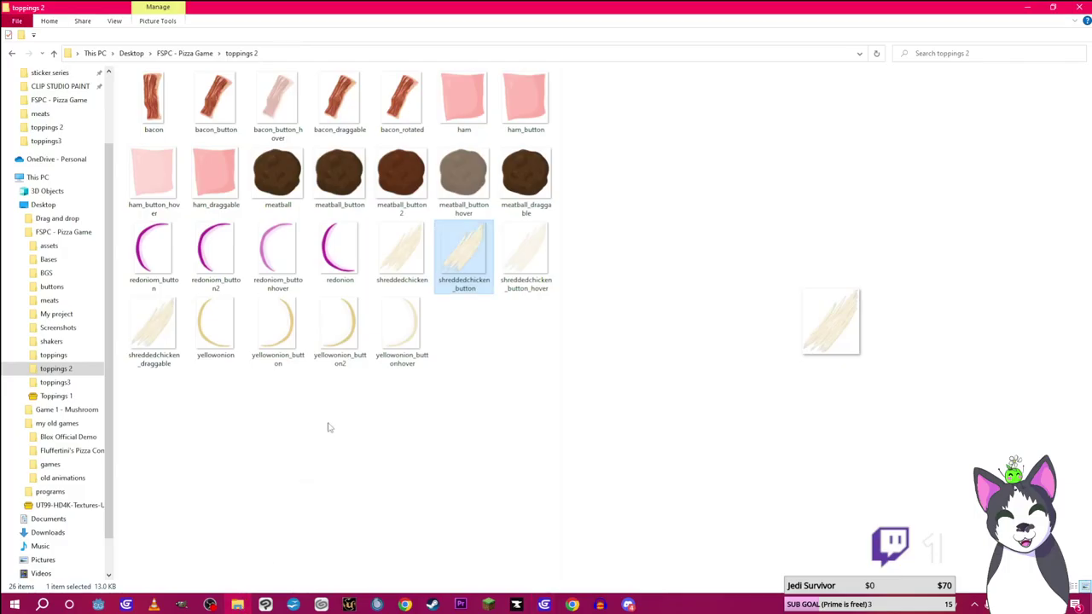
left_click(196, 54)
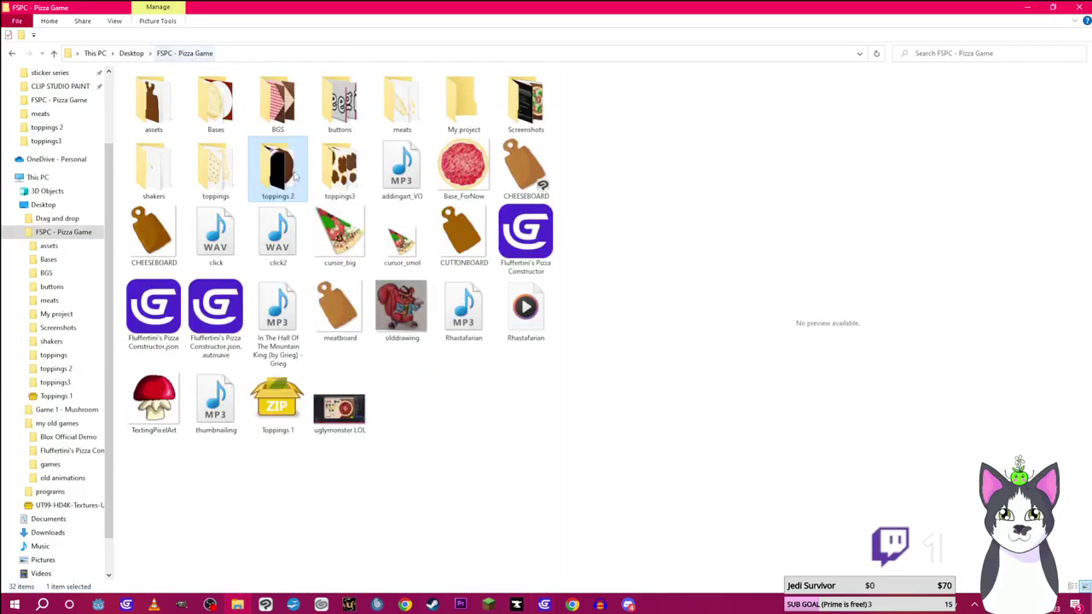
double_click(345, 170)
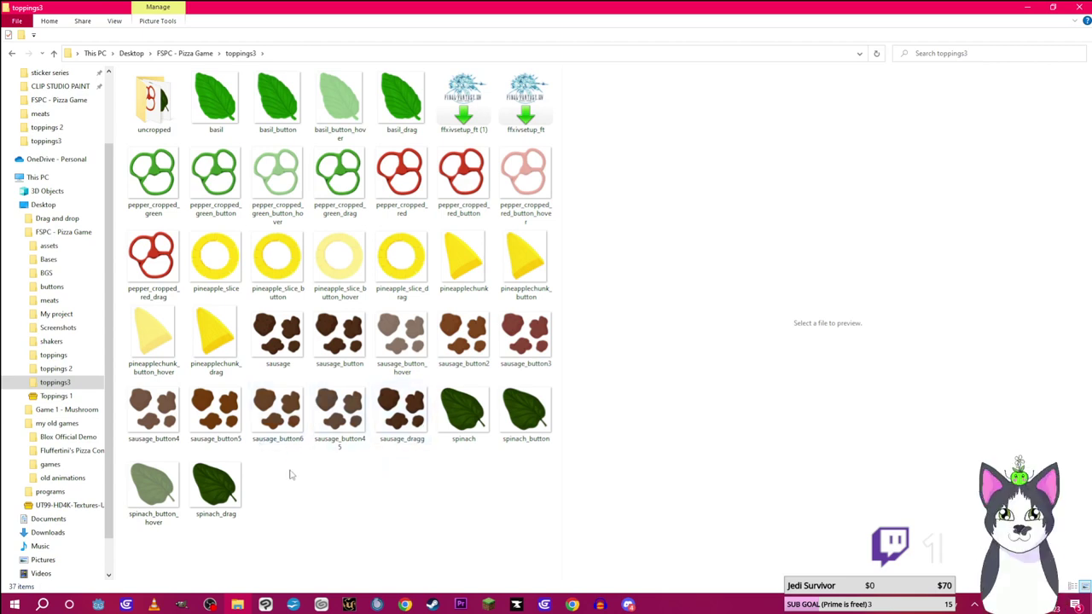
left_click(226, 424)
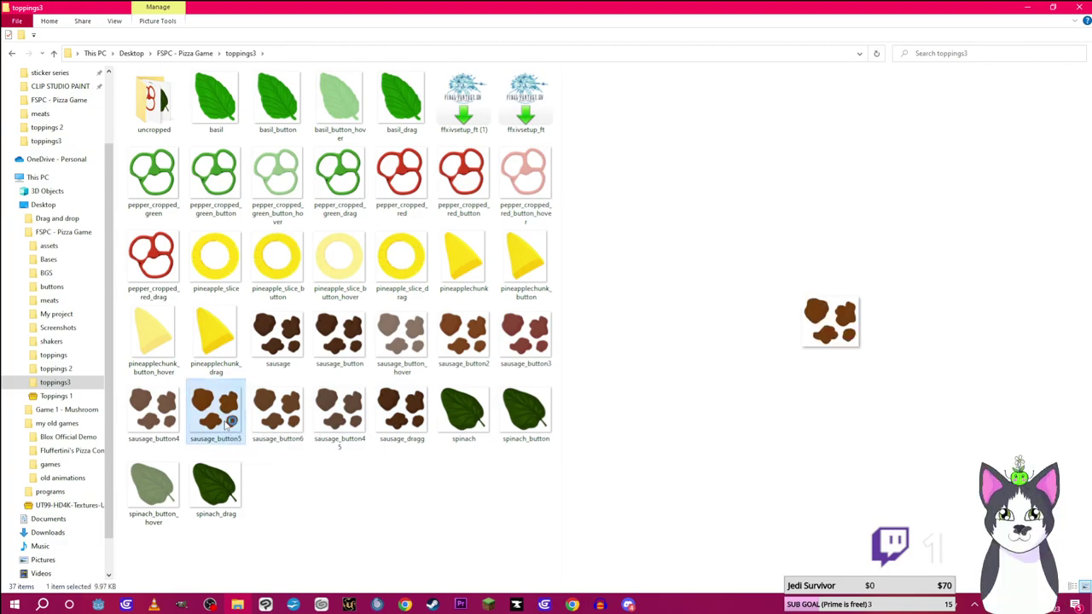
double_click(227, 422)
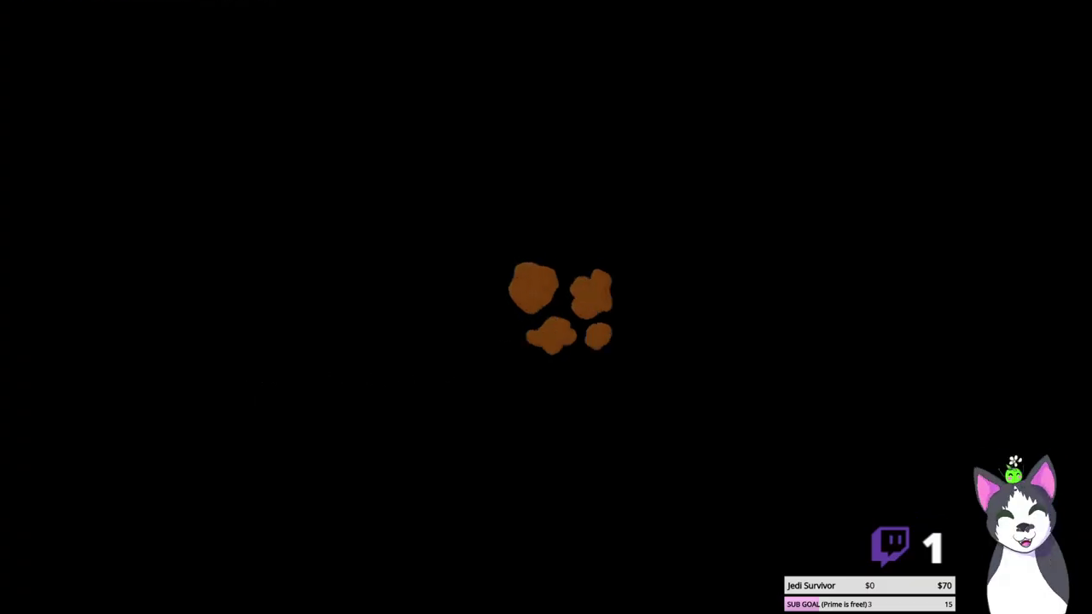
Raise the sausage image's input black level slightly with Adjust Levels
right_click(537, 339)
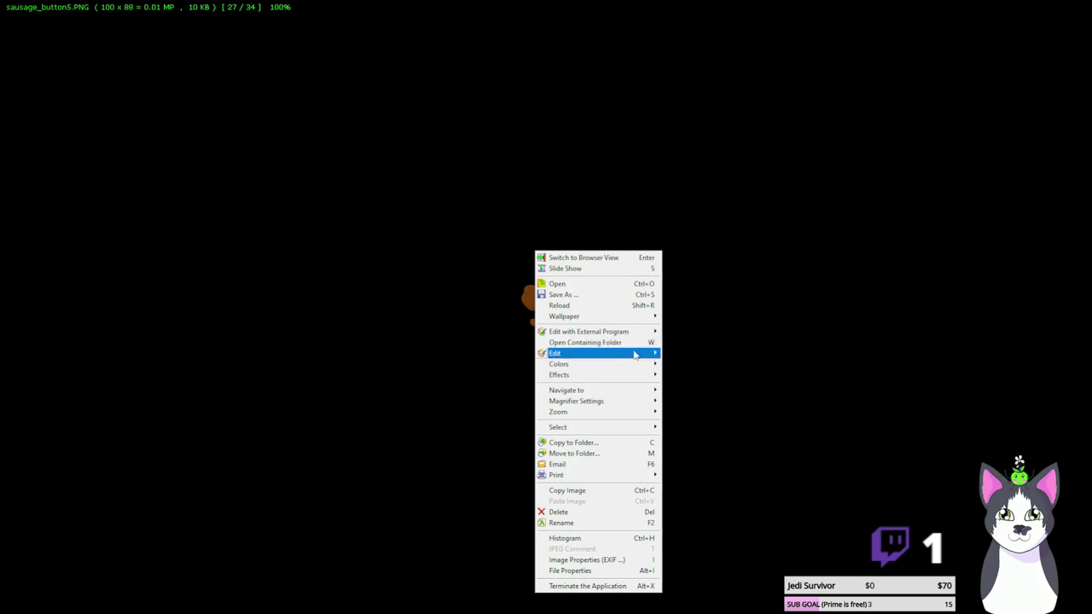
mouse_move(633, 353)
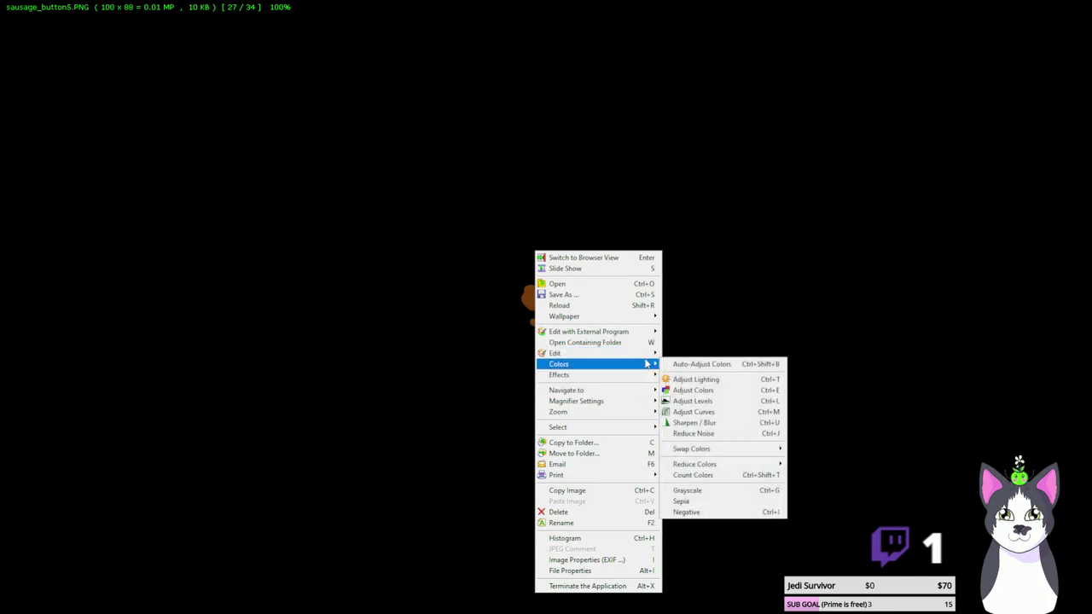
left_click(729, 401)
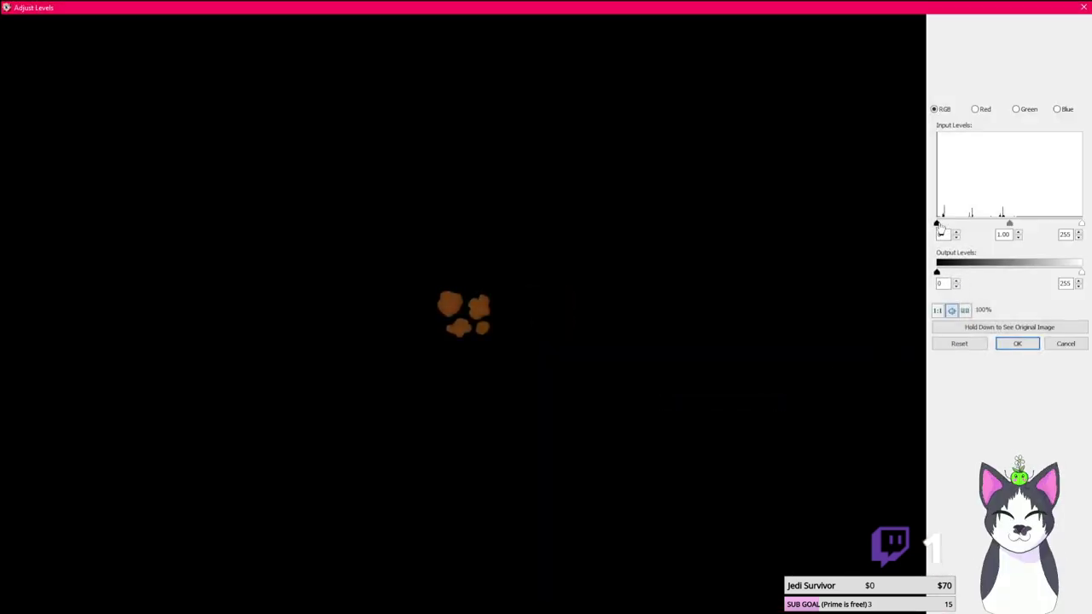
left_click_drag(939, 225, 942, 224)
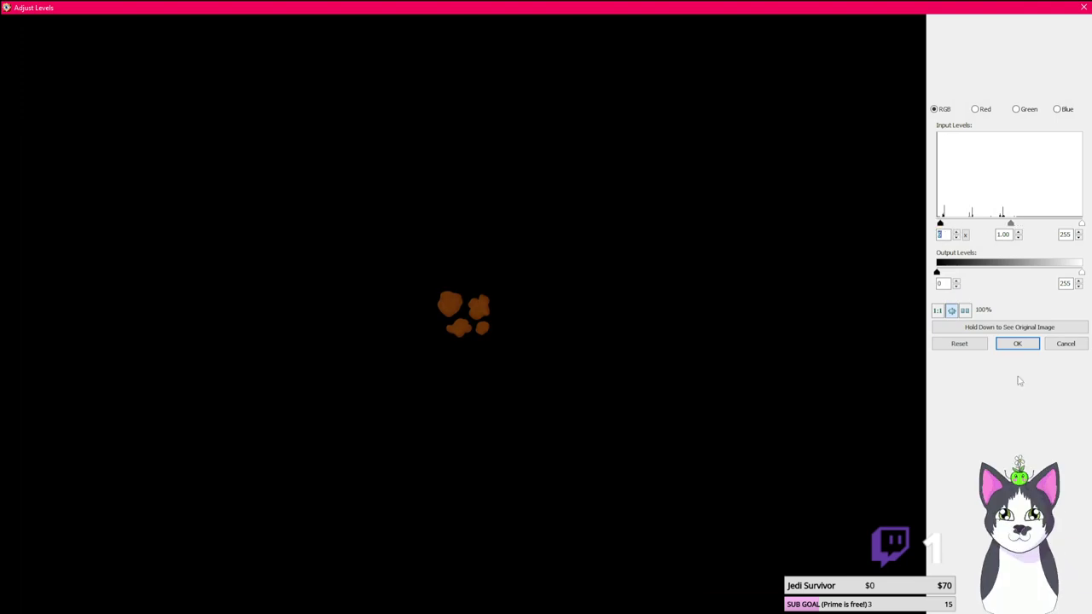
left_click(1017, 343)
Resize the sausage image to 89 pixels wide (89×78)
right_click(578, 289)
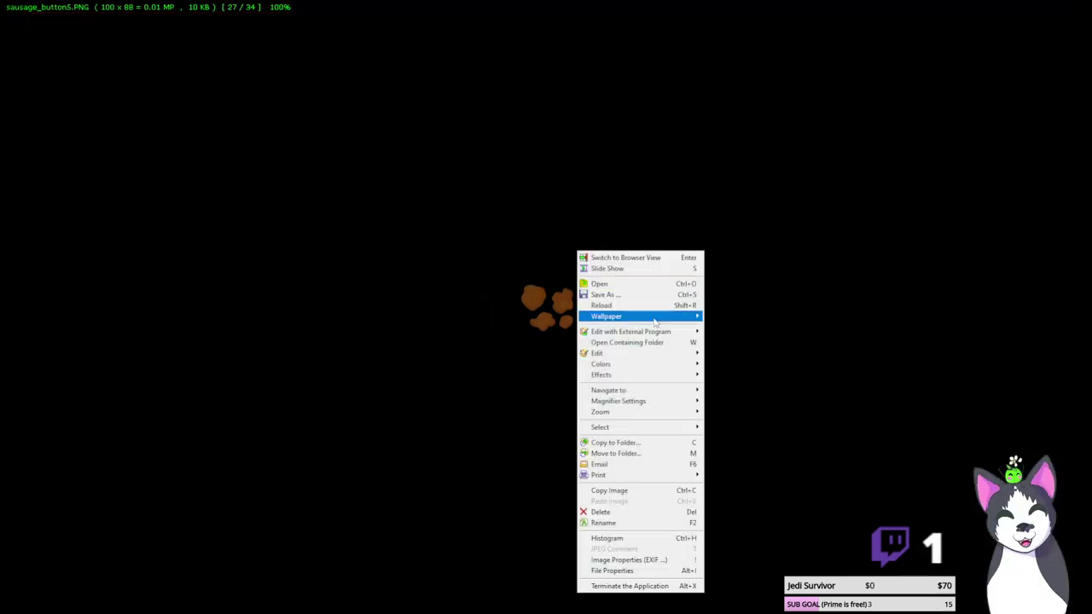
mouse_move(653, 353)
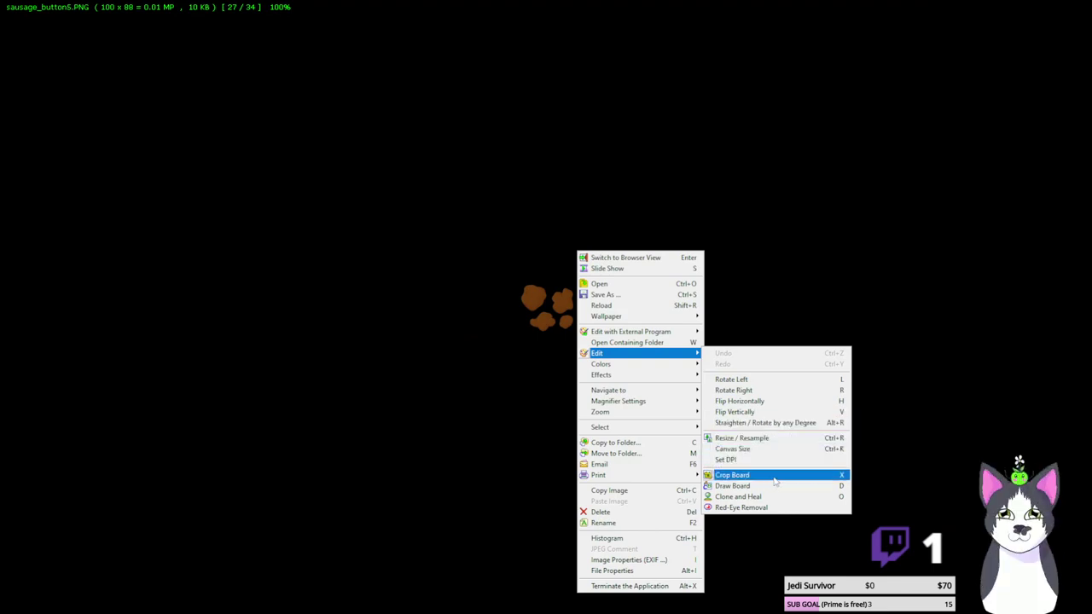
left_click(742, 439)
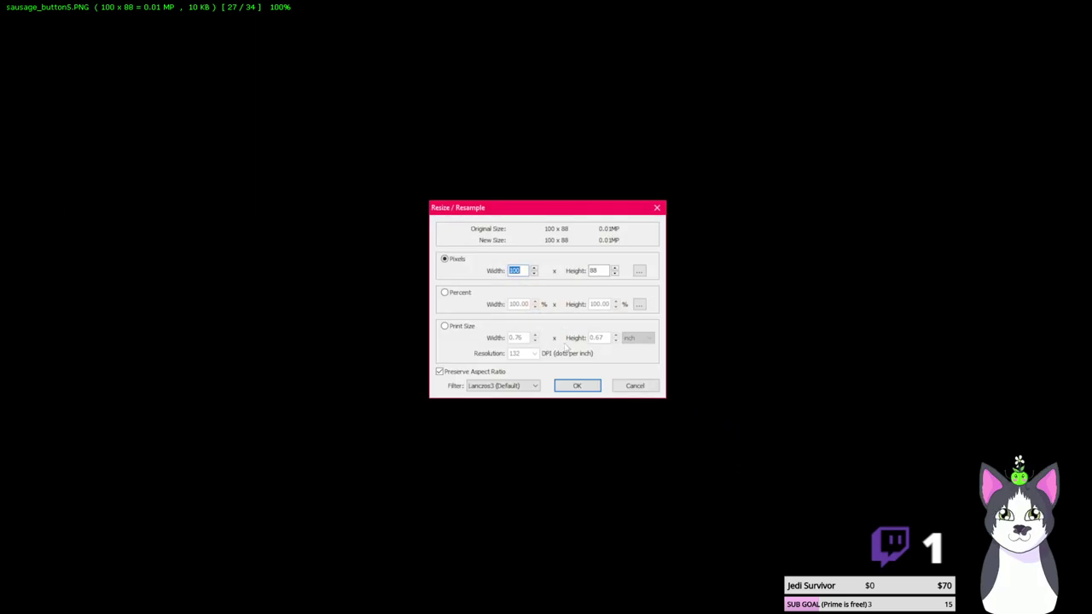
type("89")
key("Return")
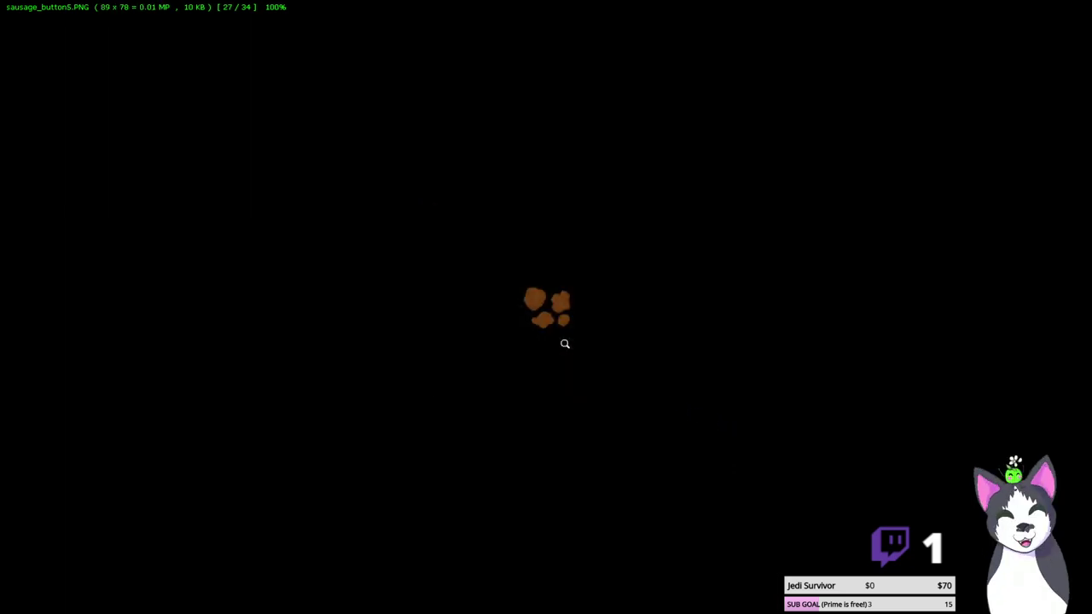
Lower the saturation and raise the contrast in Adjust Colors
right_click(566, 343)
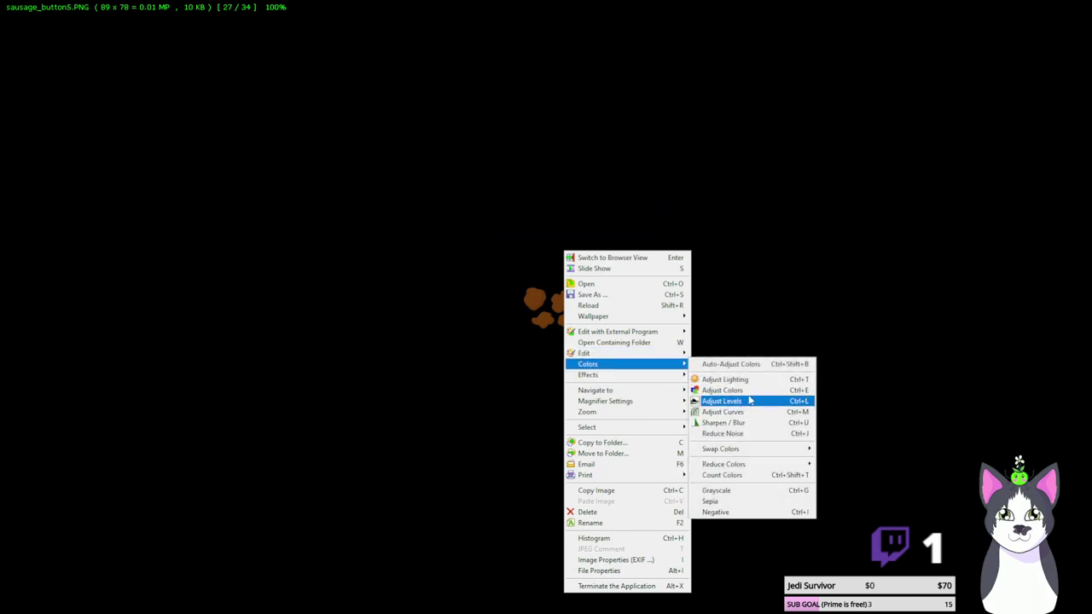
left_click(725, 390)
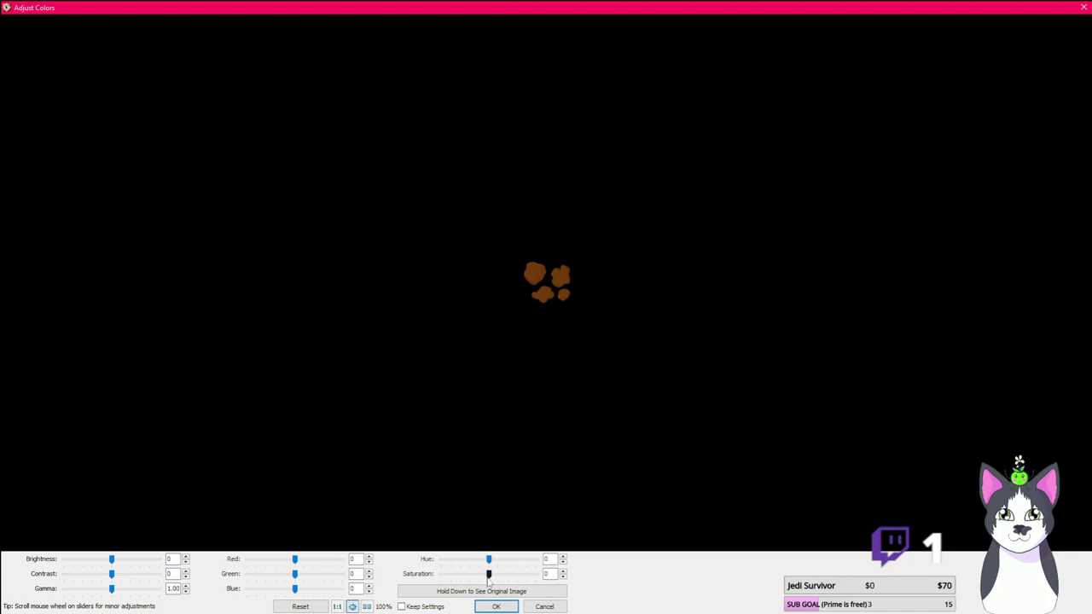
left_click_drag(488, 575, 476, 580)
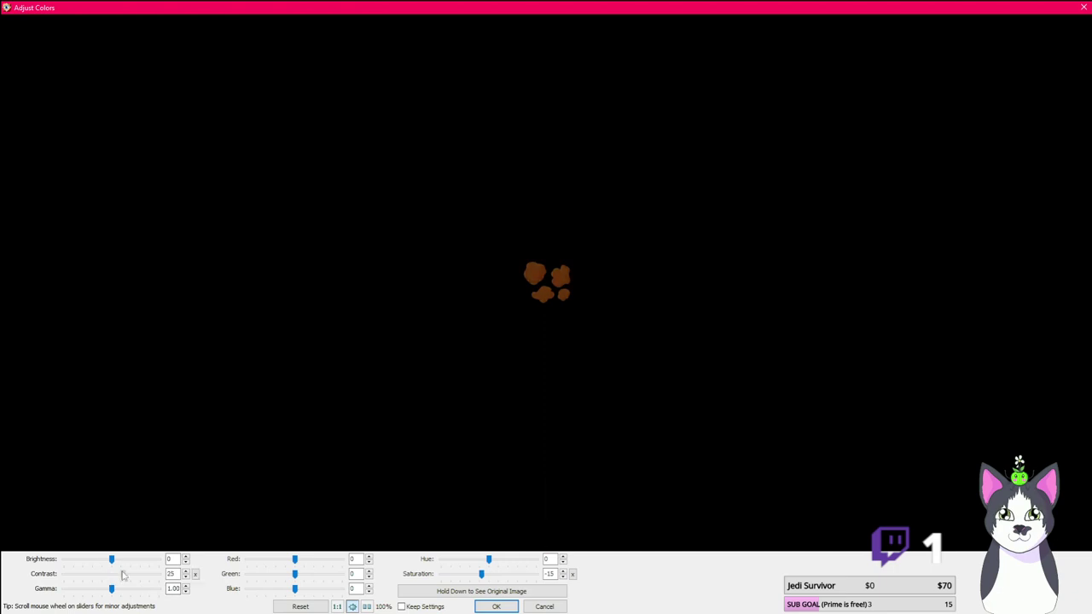
scroll(122, 576, "up", 1)
scroll(473, 578, "up", 4)
left_click(496, 606)
Save the adjusted image into the meats folder as sausage_buttonsmol
right_click(559, 401)
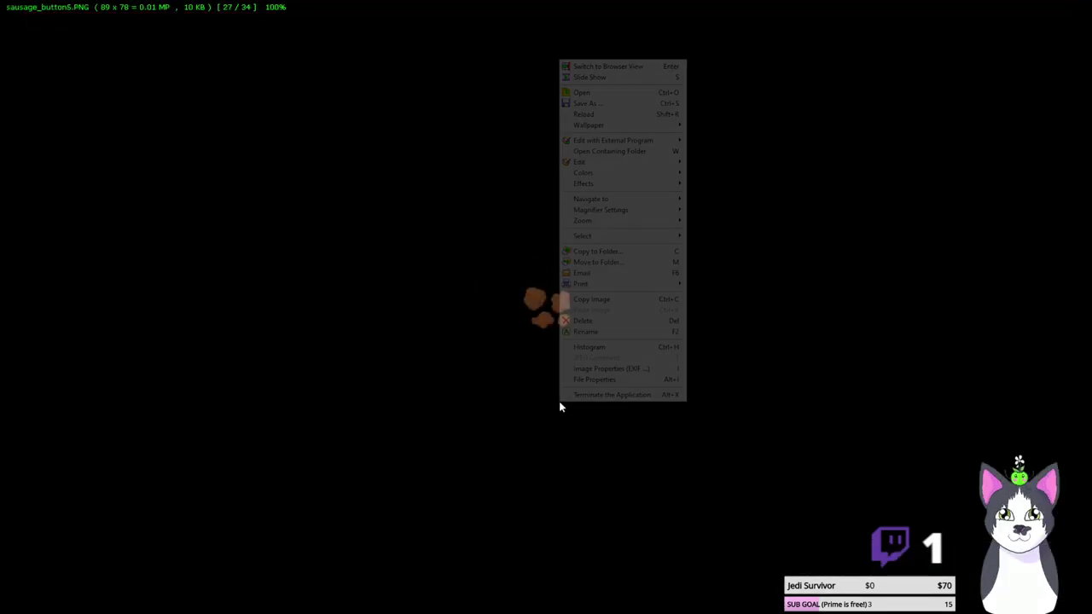
left_click(627, 103)
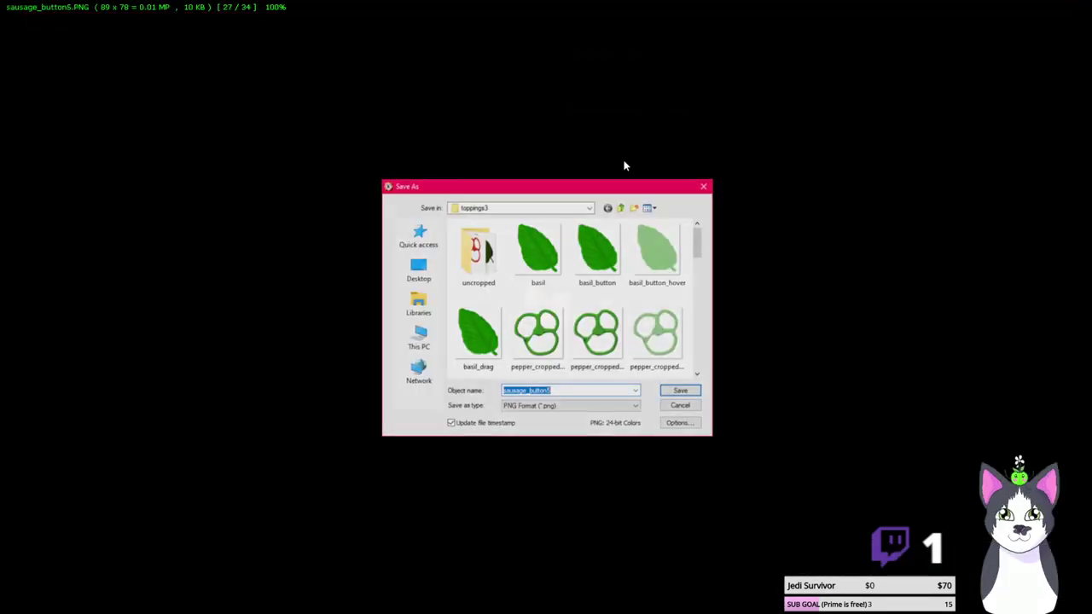
left_click(620, 207)
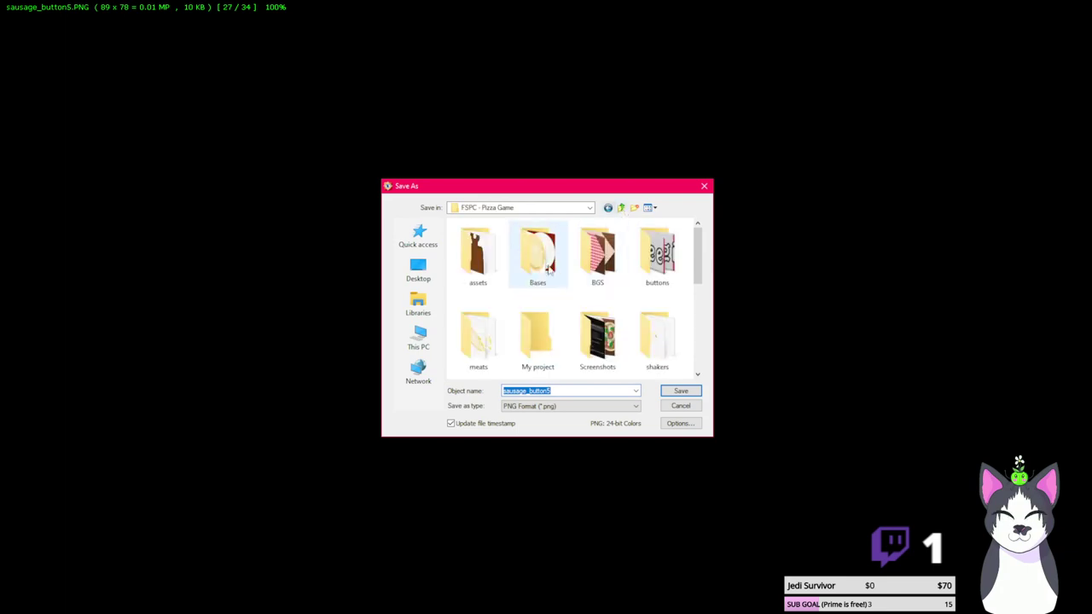
double_click(478, 341)
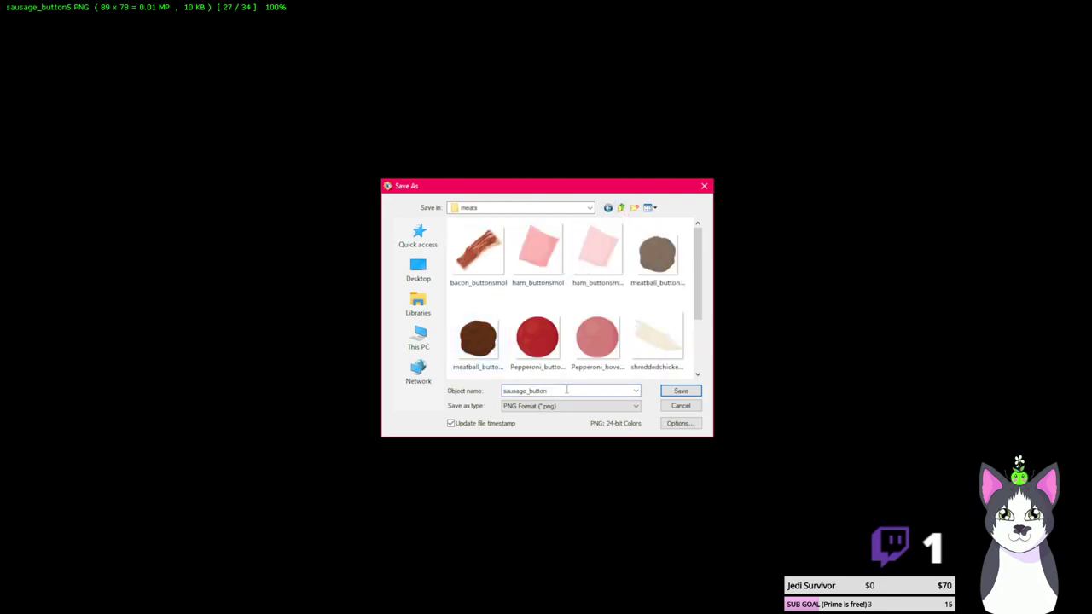
type("sausage_buttonsmo")
key("Return")
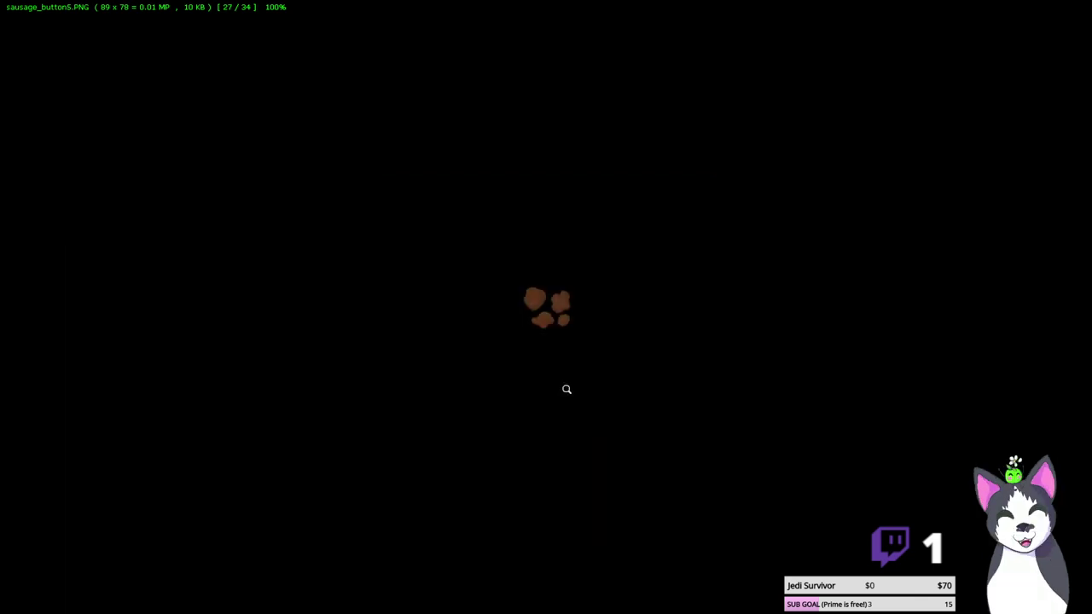
Browse forward through the sausage images to sausage_button45
right_click(565, 378)
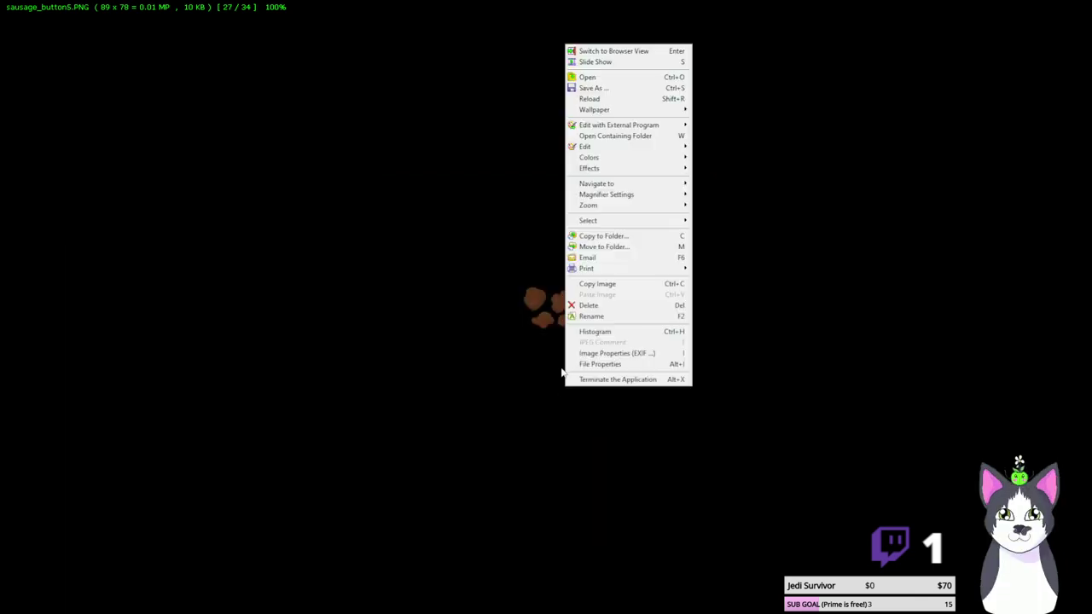
left_click(497, 349)
key("Right")
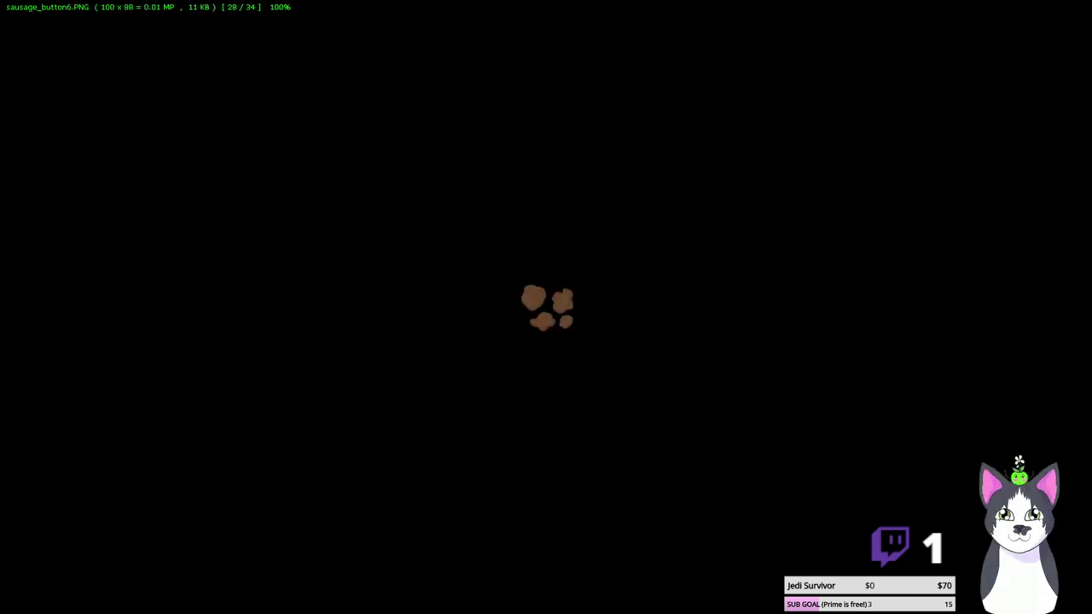
key("Right")
right_click(495, 252)
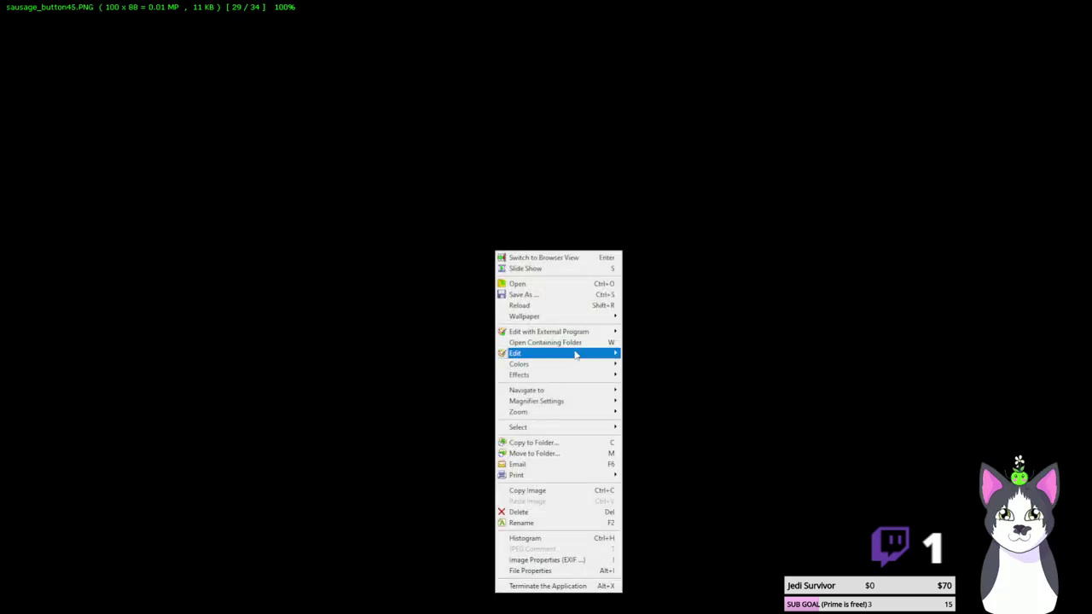
mouse_move(575, 354)
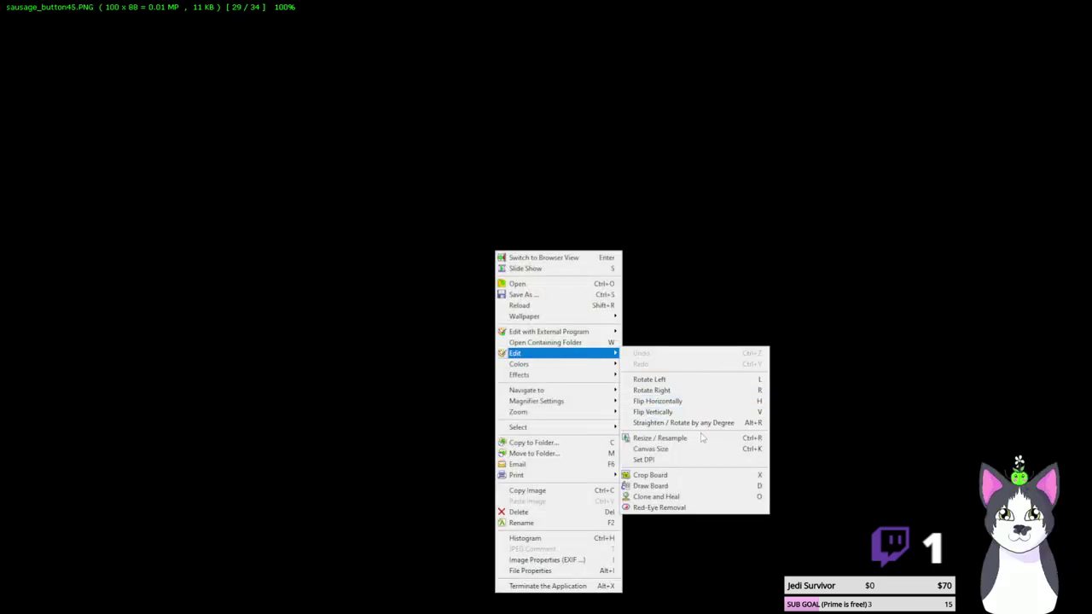
left_click(429, 314)
key("Right")
key("Right")
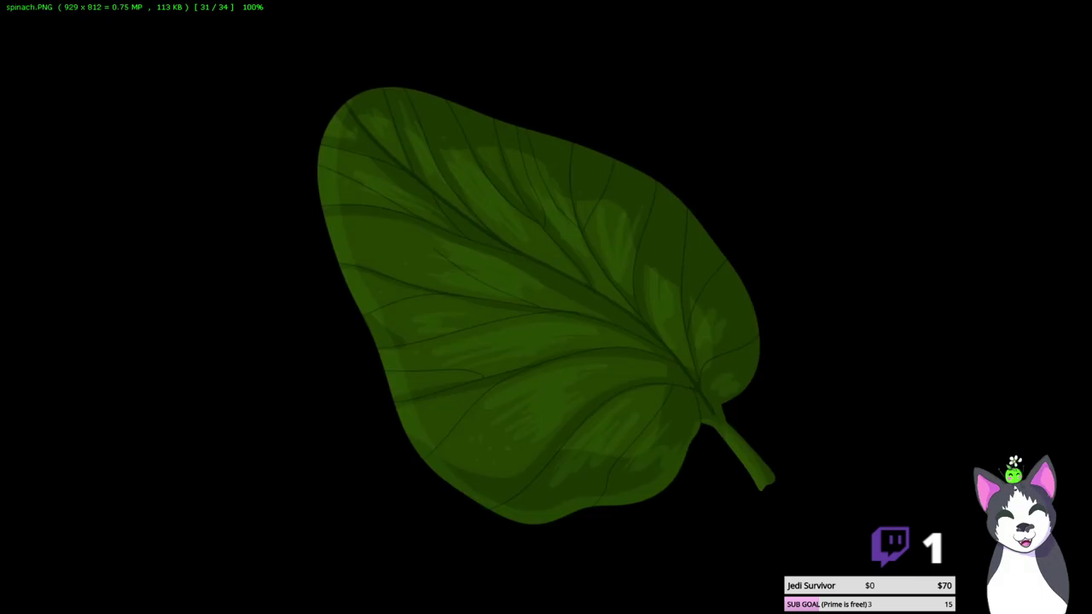
key("Right")
key("Left")
key("Left")
key("Left")
key("Left")
key("Right")
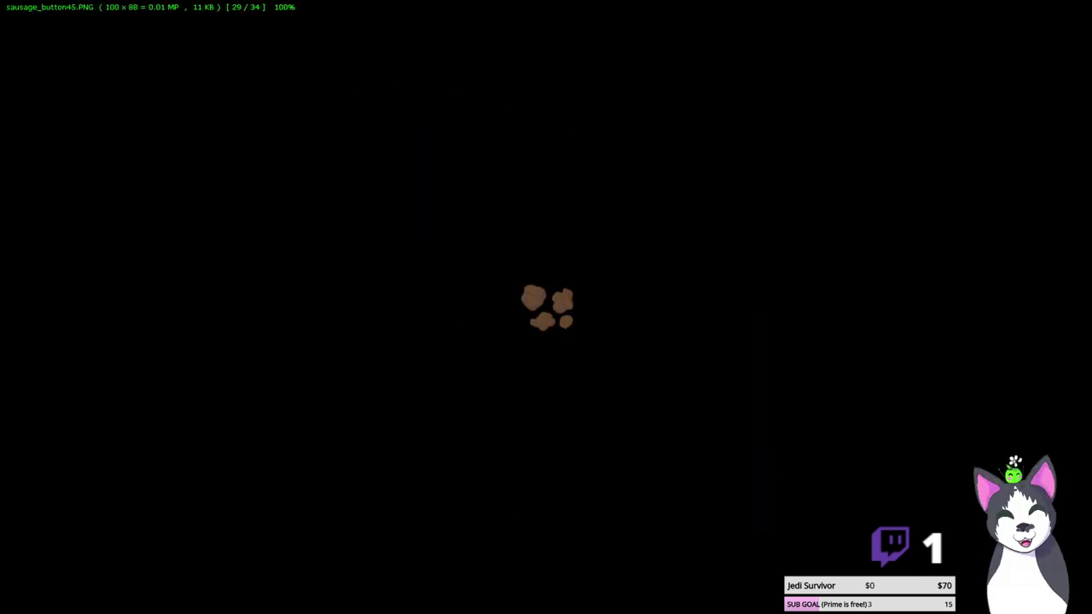
Resize sausage_button45 to 89 pixels wide (89×78)
right_click(477, 351)
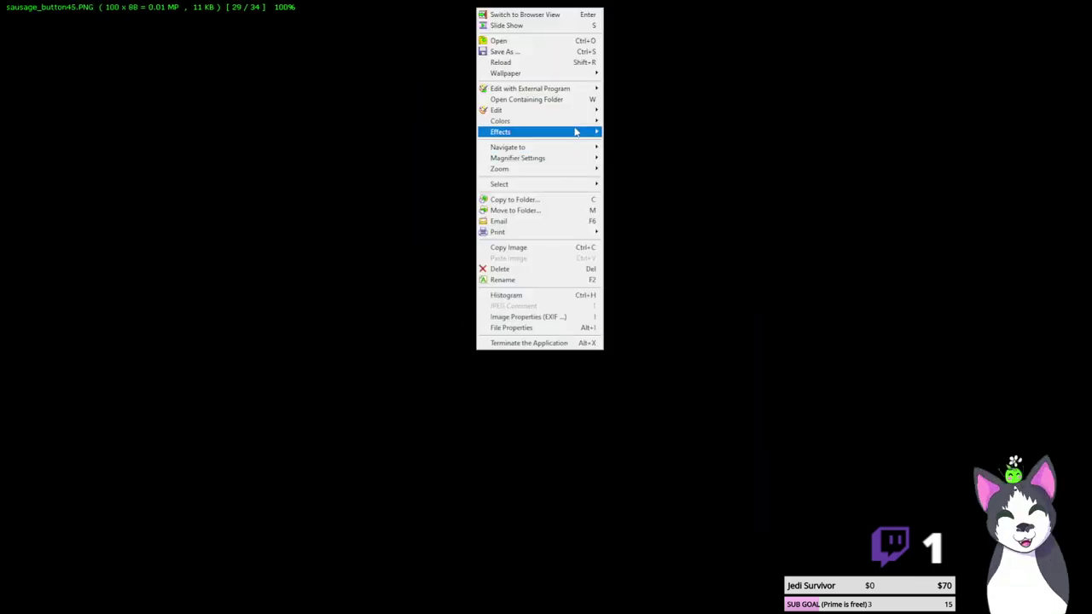
mouse_move(563, 110)
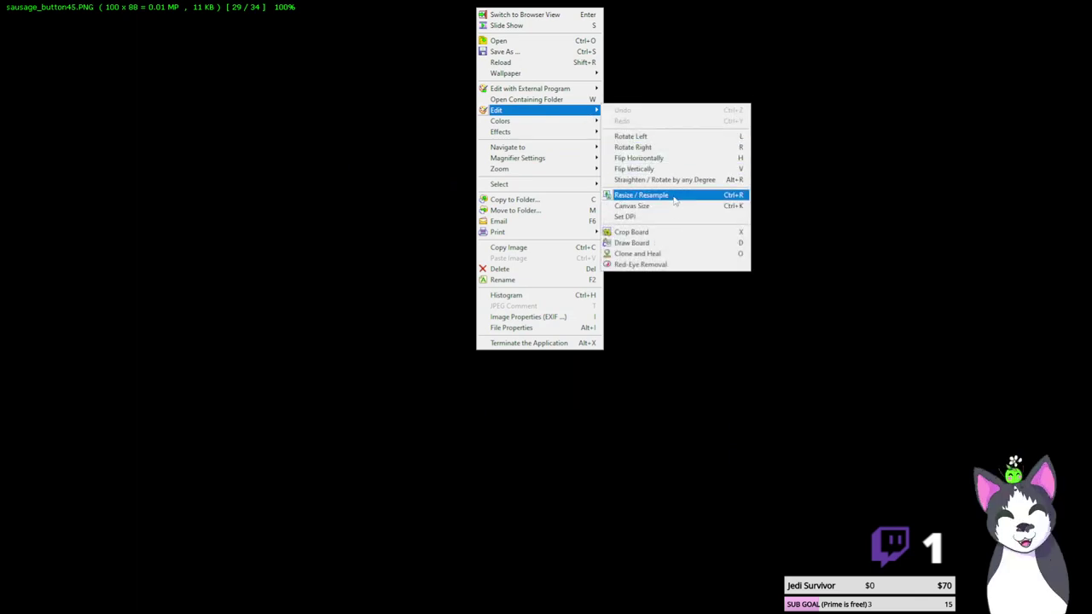
left_click(670, 195)
type("8")
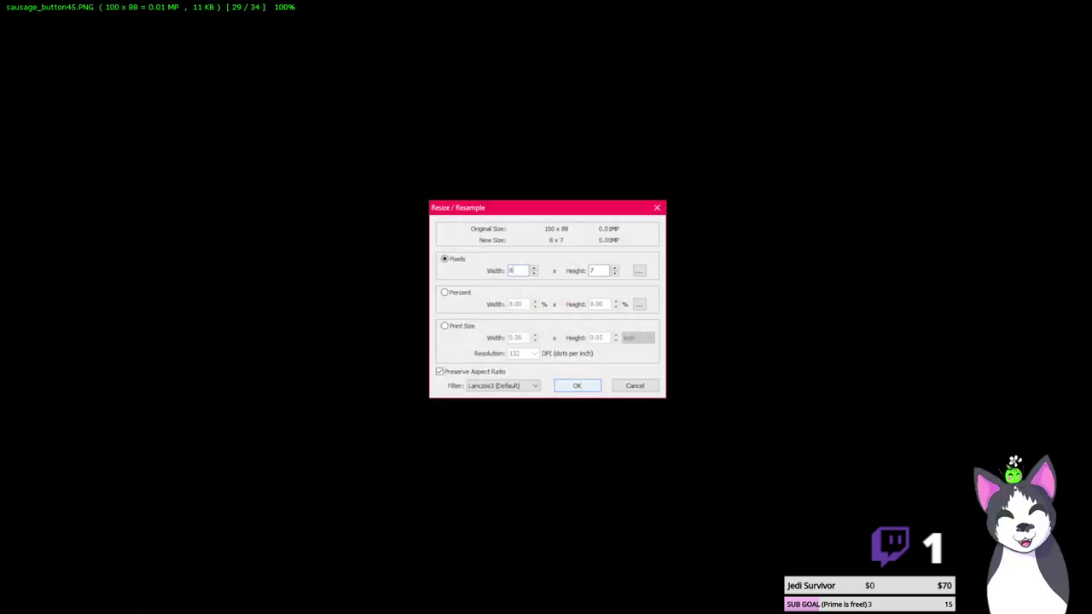
type("9")
key("Return")
Save the resized image into meats as sausage_button_hover
right_click(583, 252)
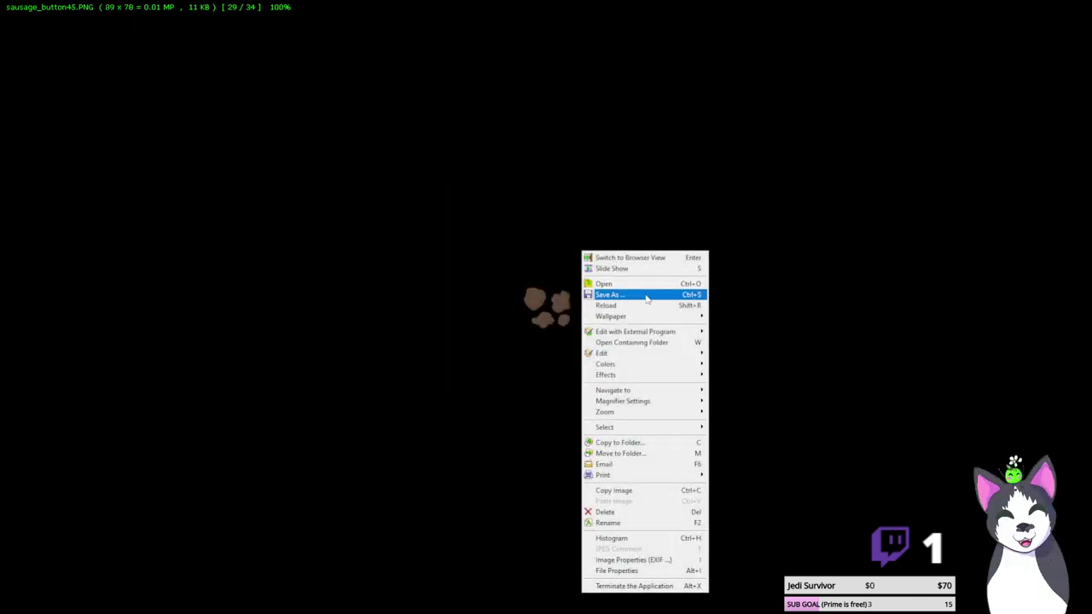
left_click(646, 298)
left_click(590, 390)
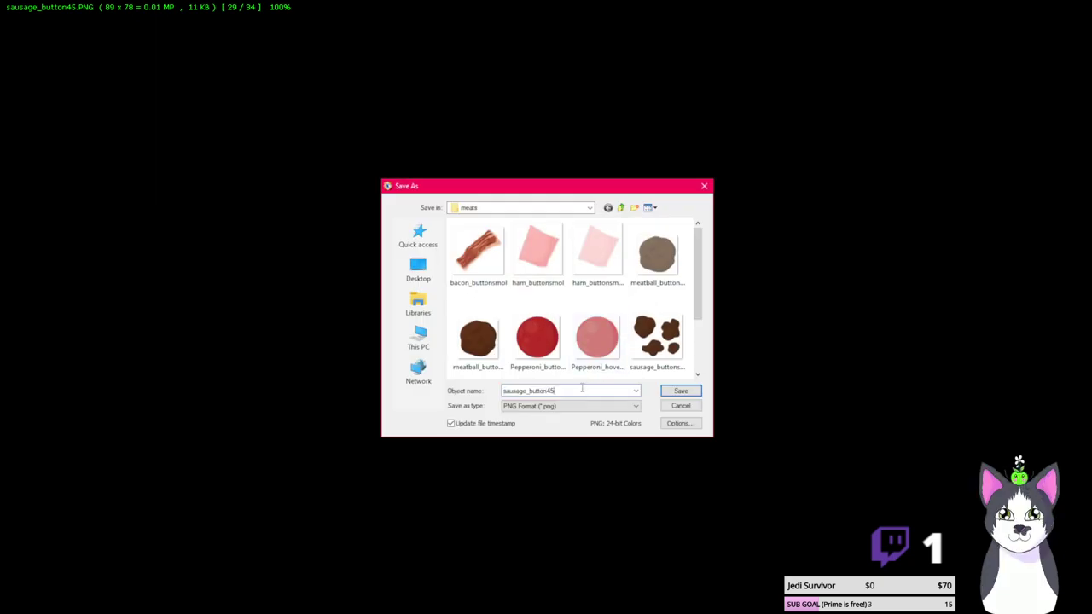
key("BackSpace")
key("BackSpace")
key("BackSpace")
type("n")
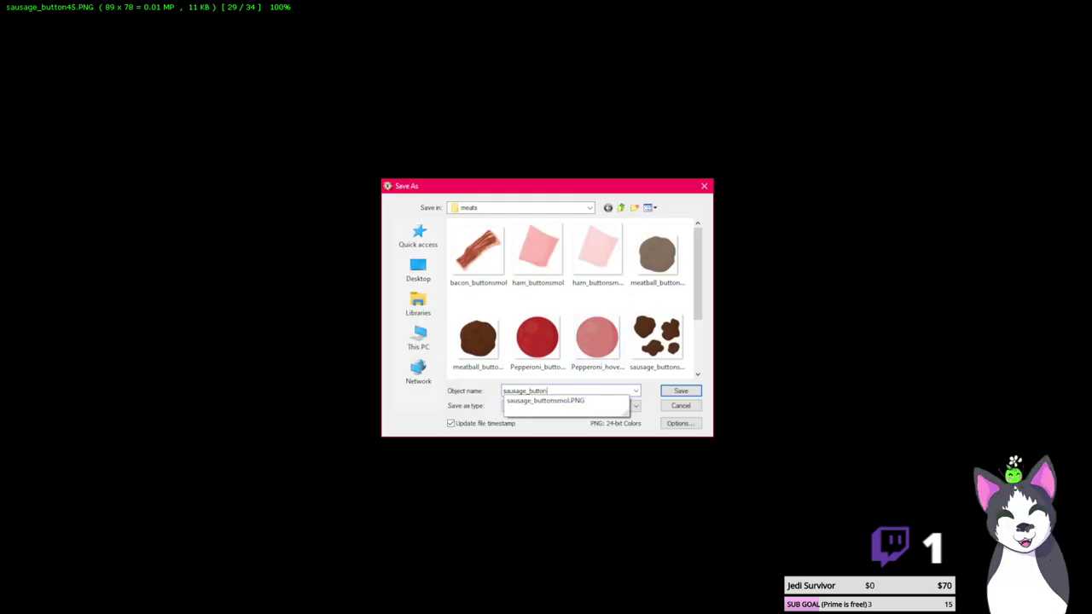
type("_hover")
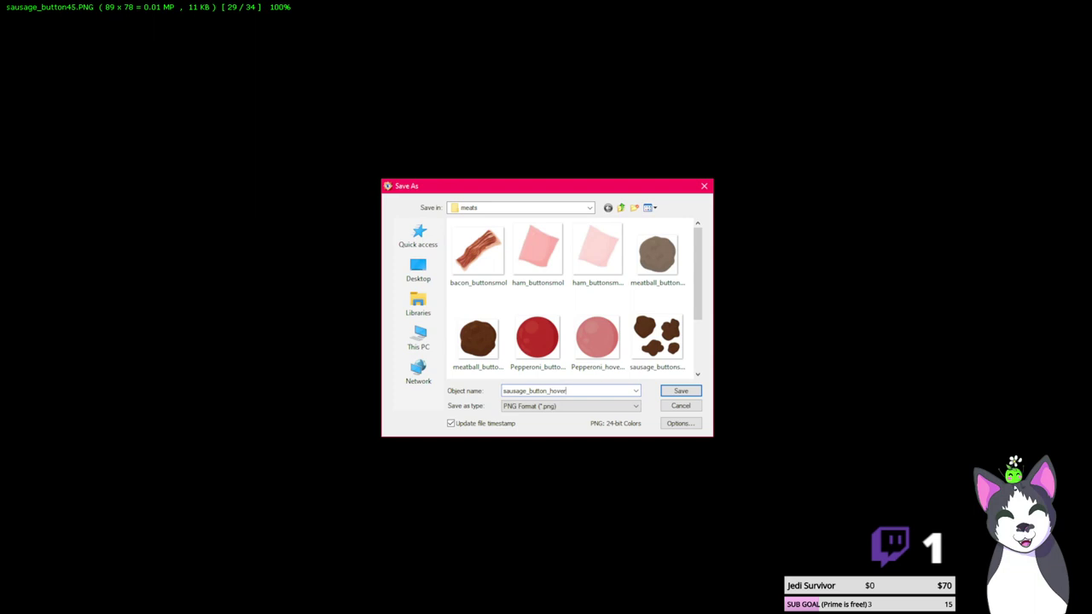
key("Return")
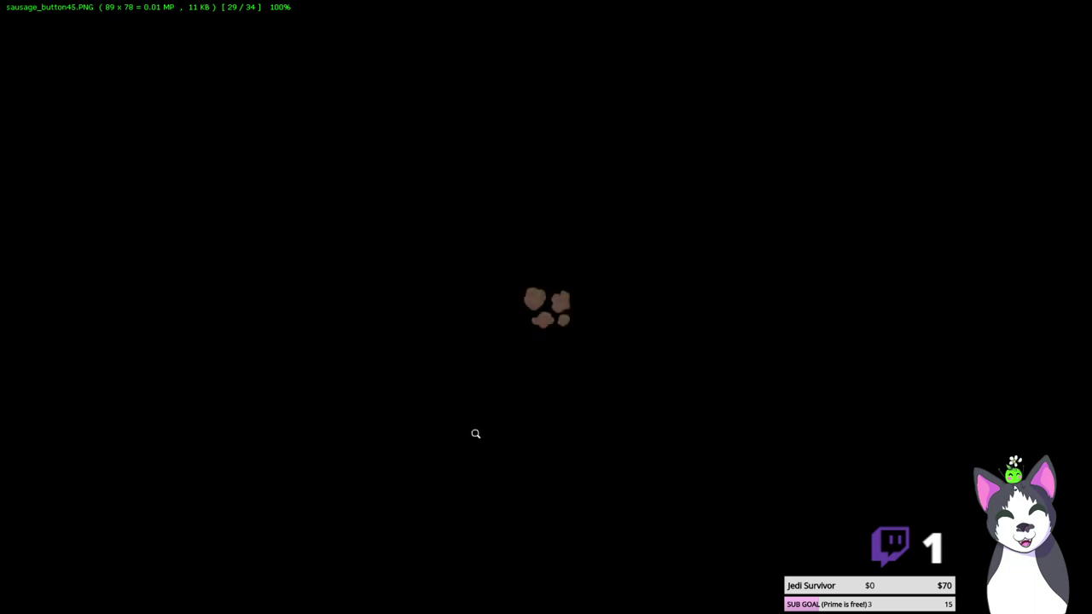
right_click(480, 385)
left_click(737, 225)
Close the viewer and select the meat board and the bacon instance (100×110, angle 13)
key("Escape")
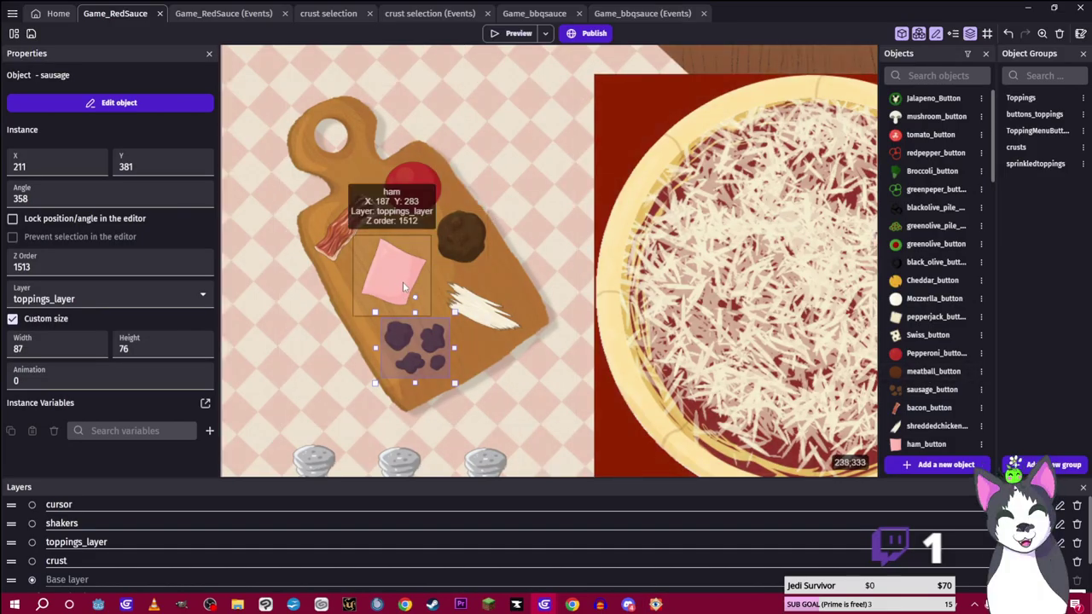
left_click(404, 142)
scroll(344, 194, "down", 2)
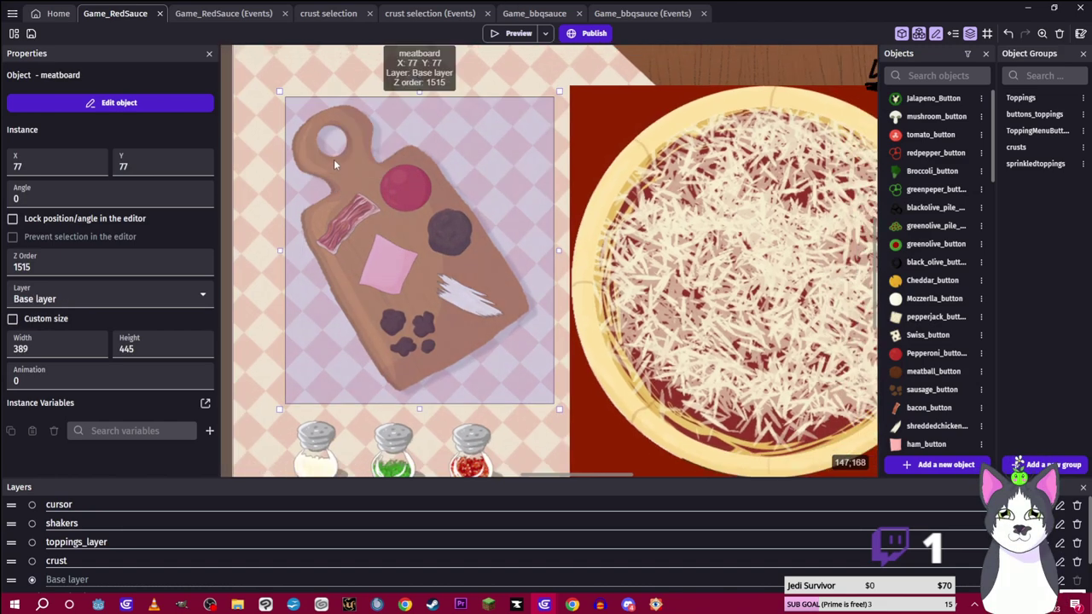
scroll(320, 150, "down", 1)
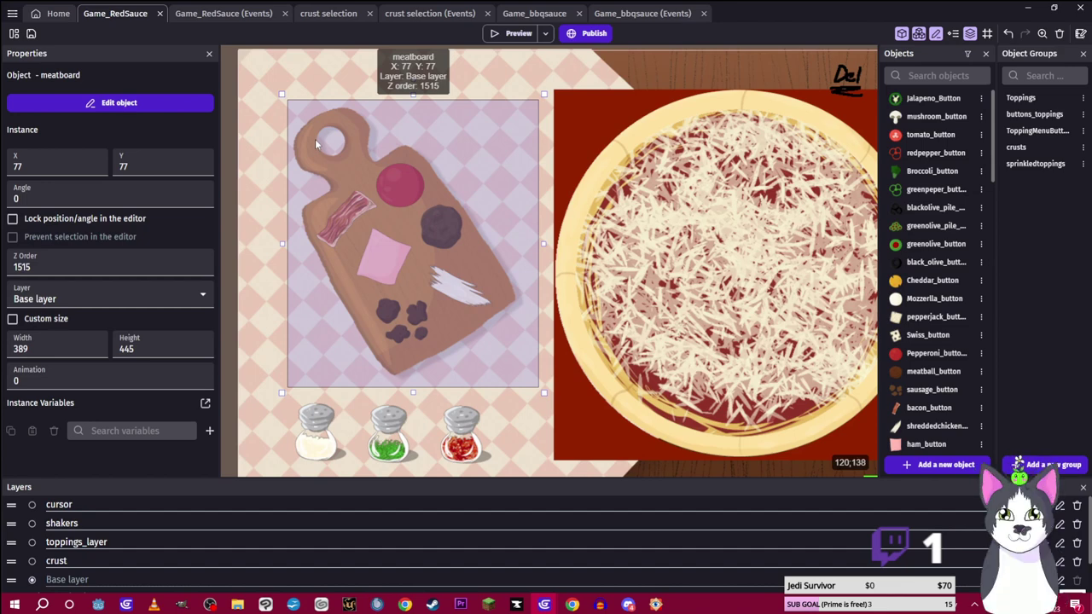
left_click(332, 235)
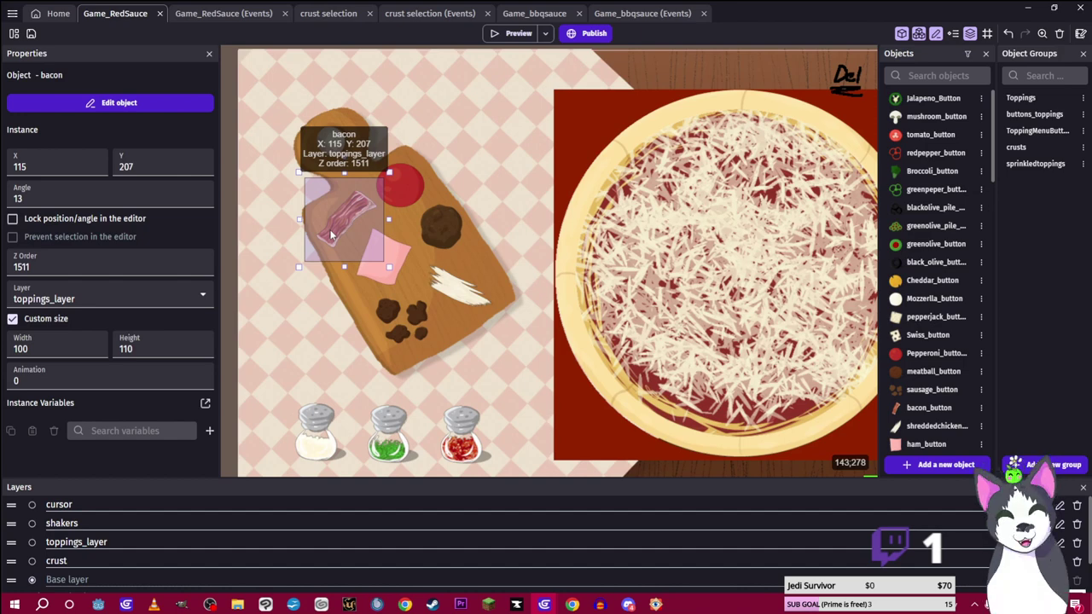
left_click(404, 178)
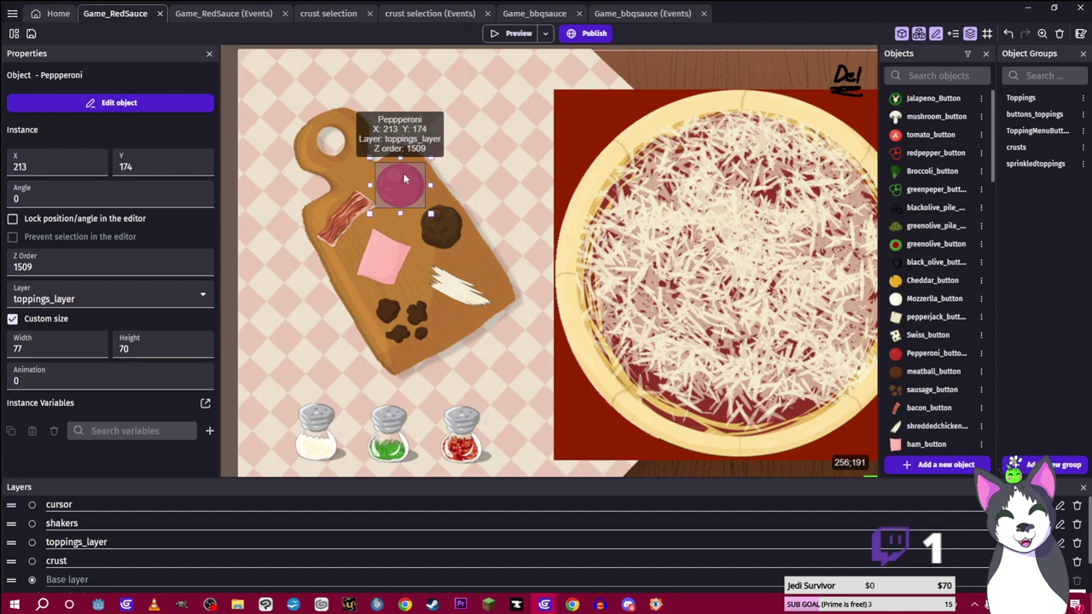
left_click(368, 251)
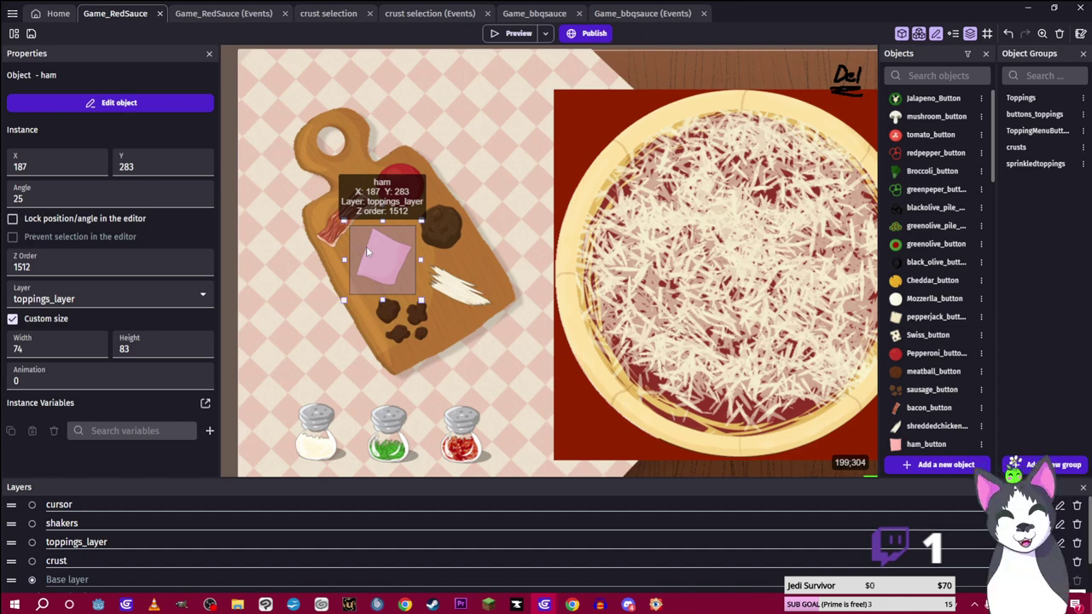
left_click(445, 241)
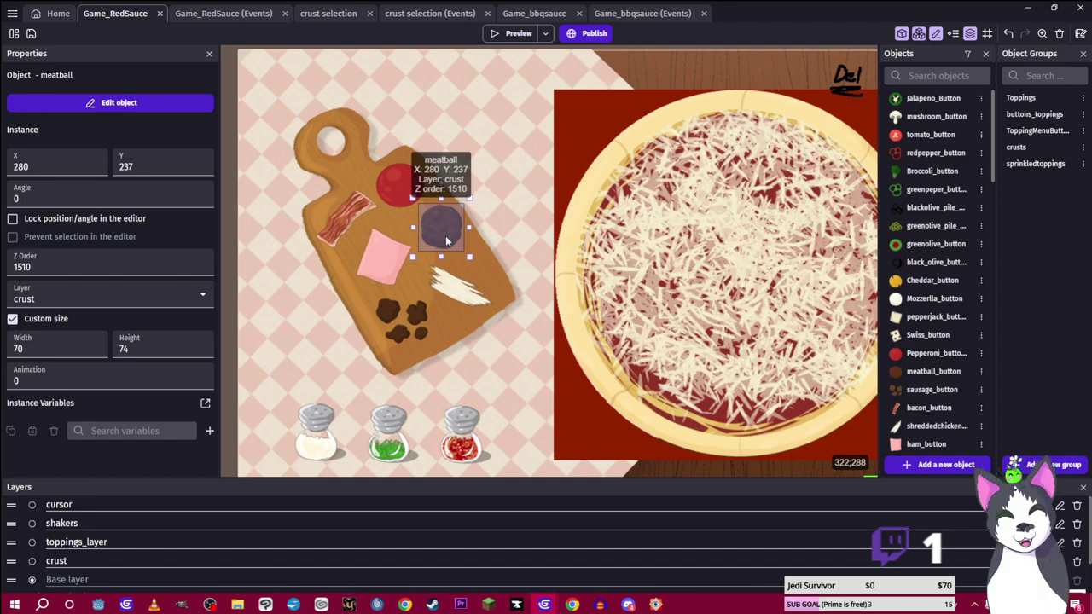
Inspect the sausage and shredded chicken toppings and the pepperoni button object
left_click(420, 332)
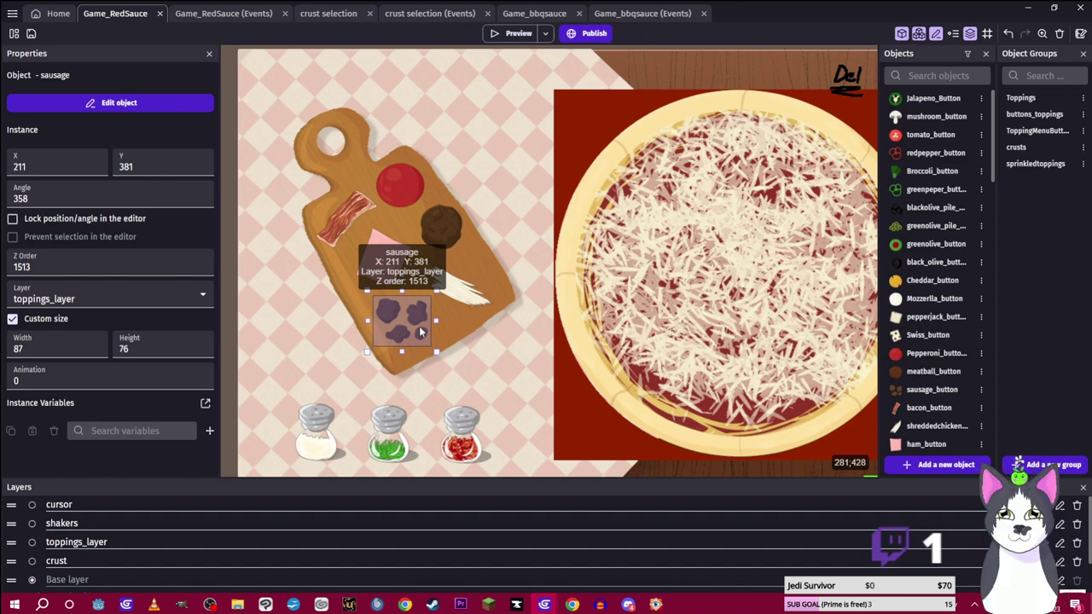
left_click(455, 288)
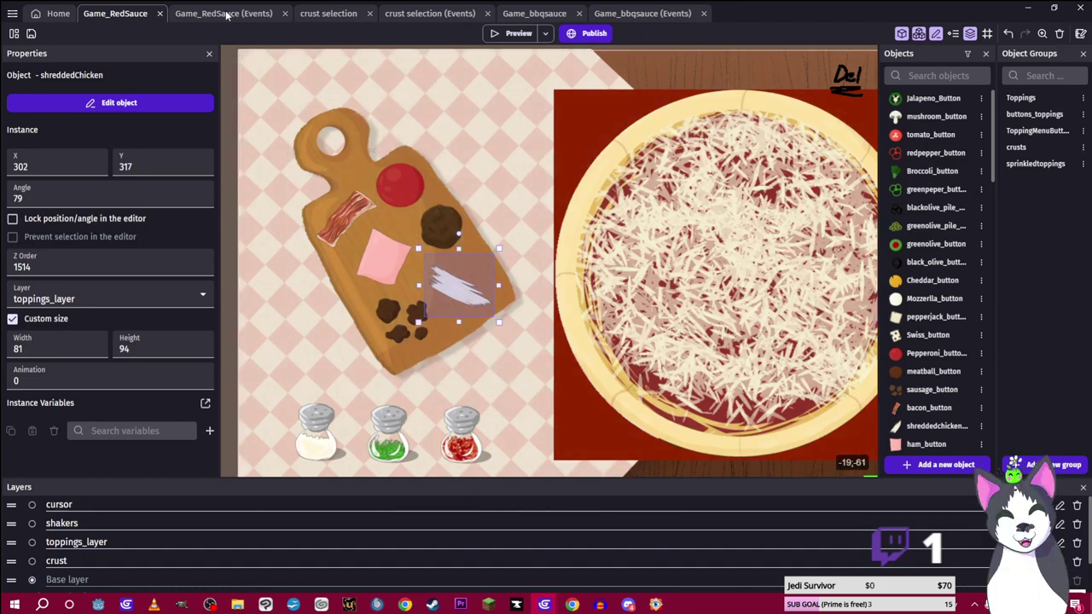
scroll(935, 365, "down", 3)
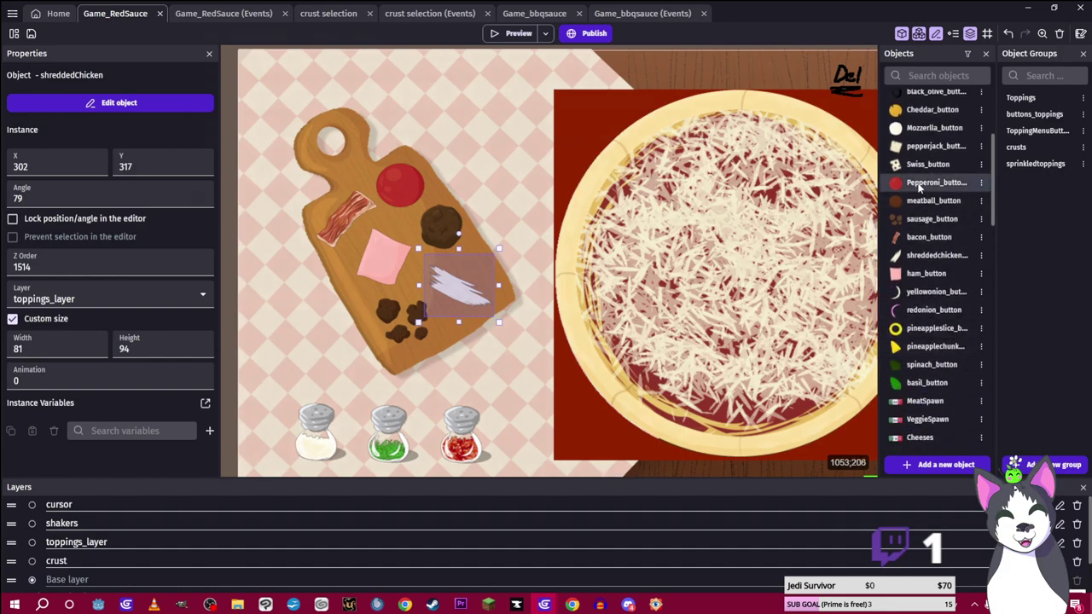
double_click(930, 183)
left_click(838, 552)
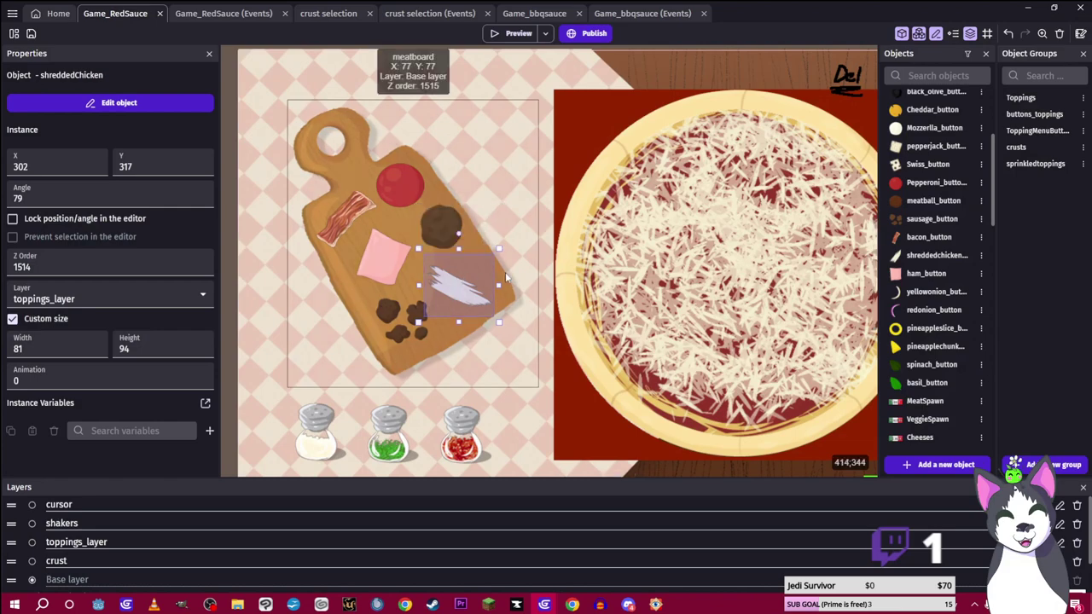
Undo the board toppings, bacon and meat board placements with Ctrl+Z
left_click(447, 289)
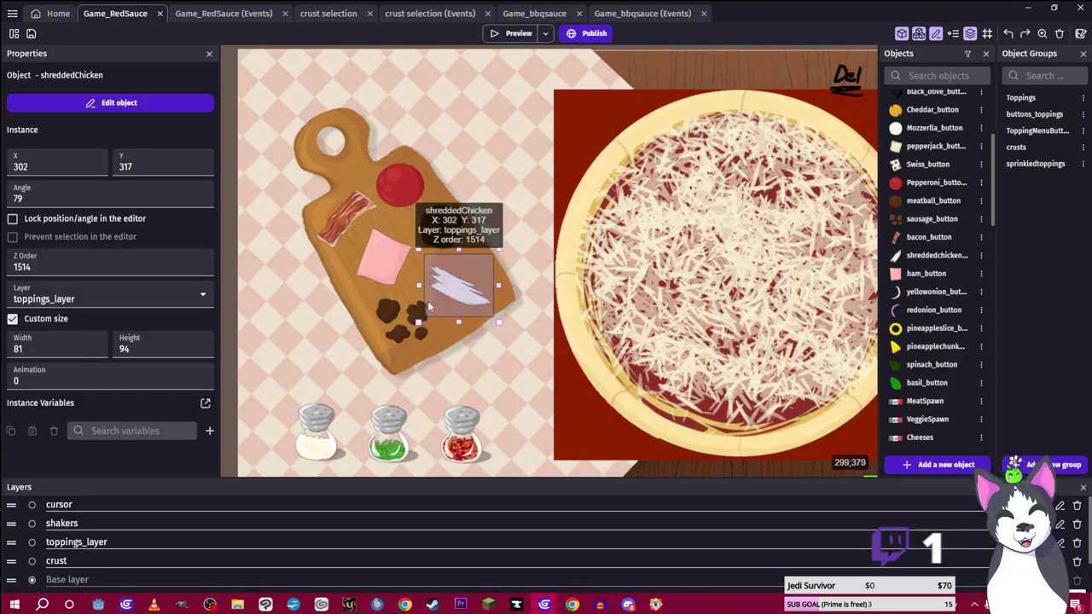
key("ctrl+z")
key("ctrl+z")
key("ctrl+z")
key("ctrl+z")
key("ctrl+z")
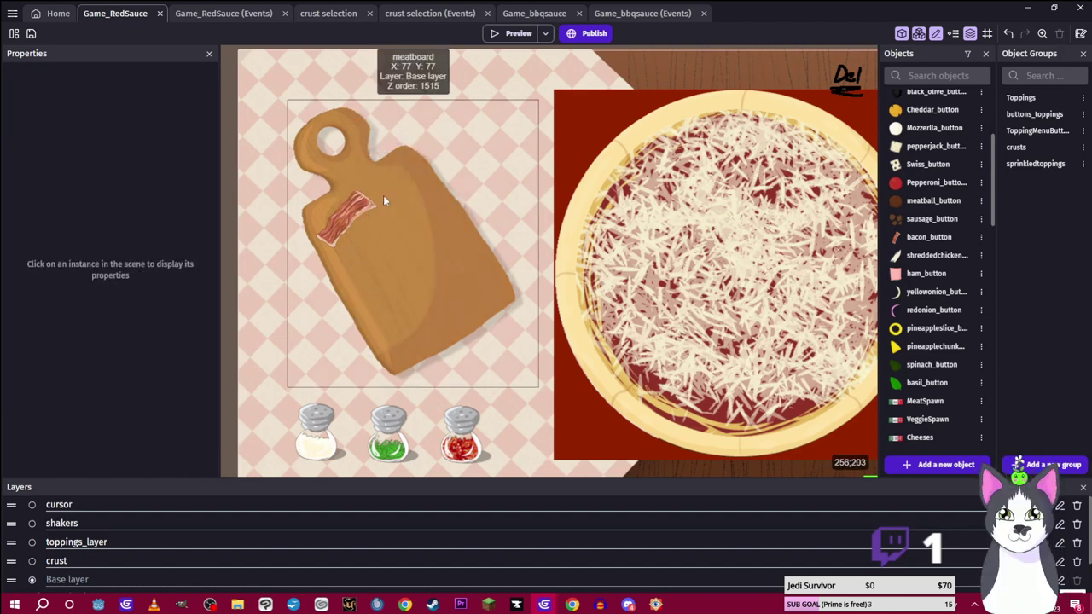
key("ctrl+z")
key("ctrl+z")
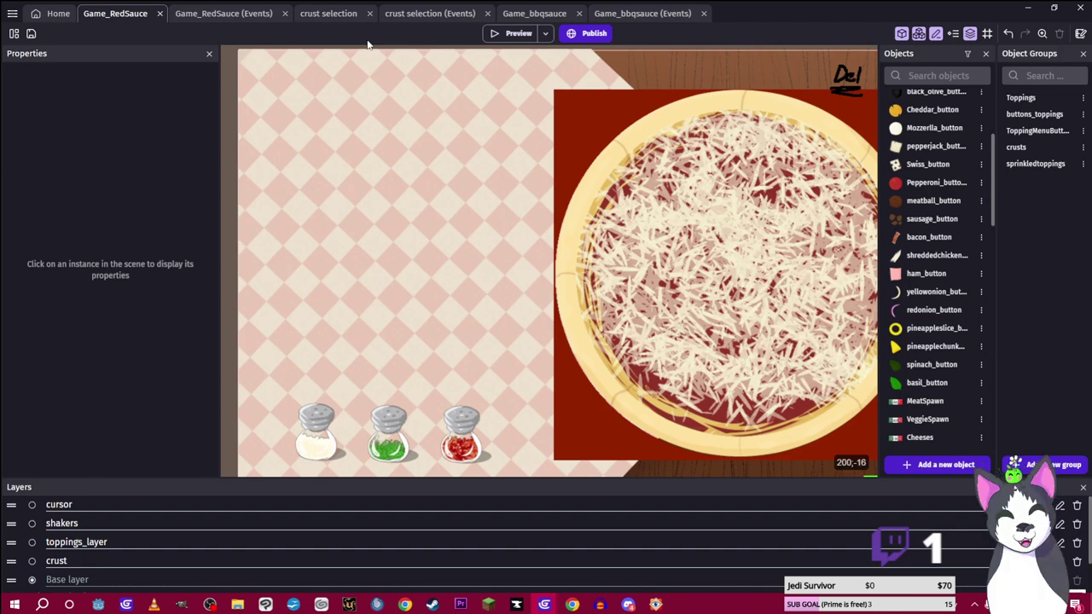
Expand the Topping Spawn Buttons group in the Game_RedSauce events, then return to the scene layout
left_click(233, 16)
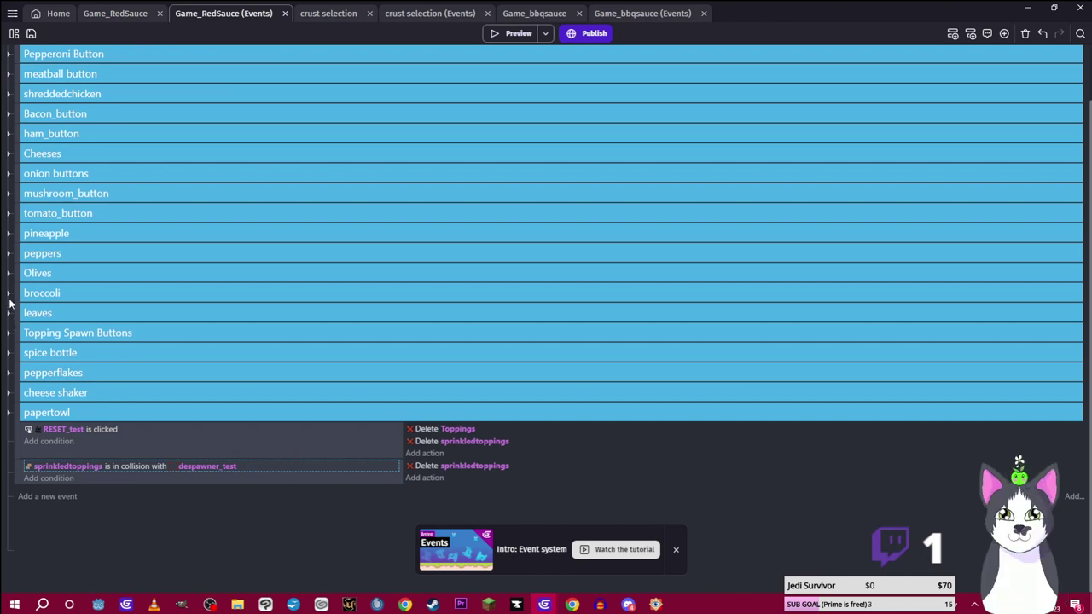
left_click(9, 334)
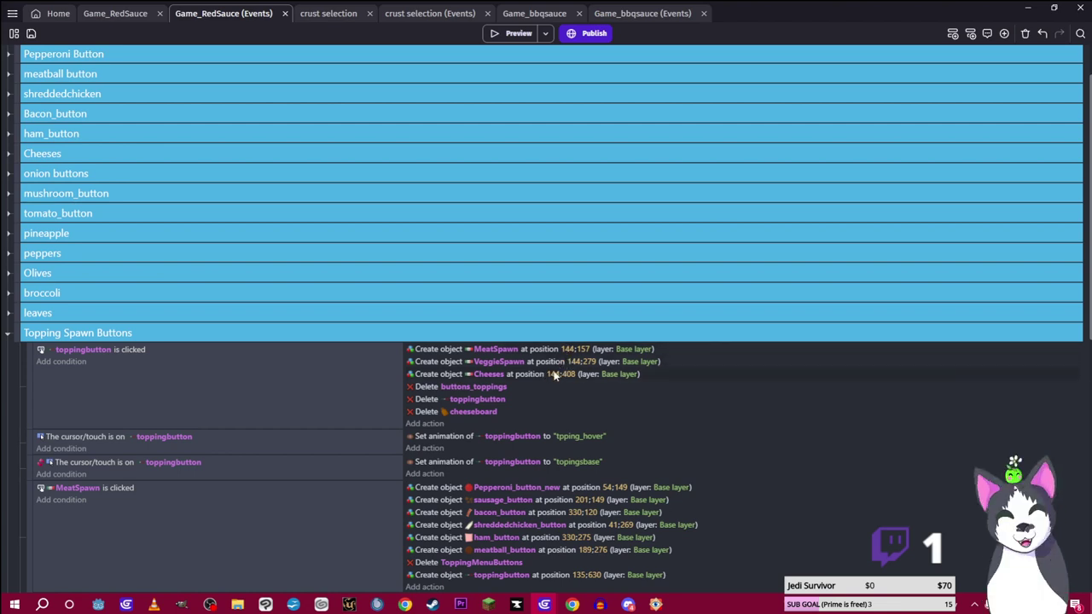
left_click(115, 14)
scroll(410, 154, "down", 5)
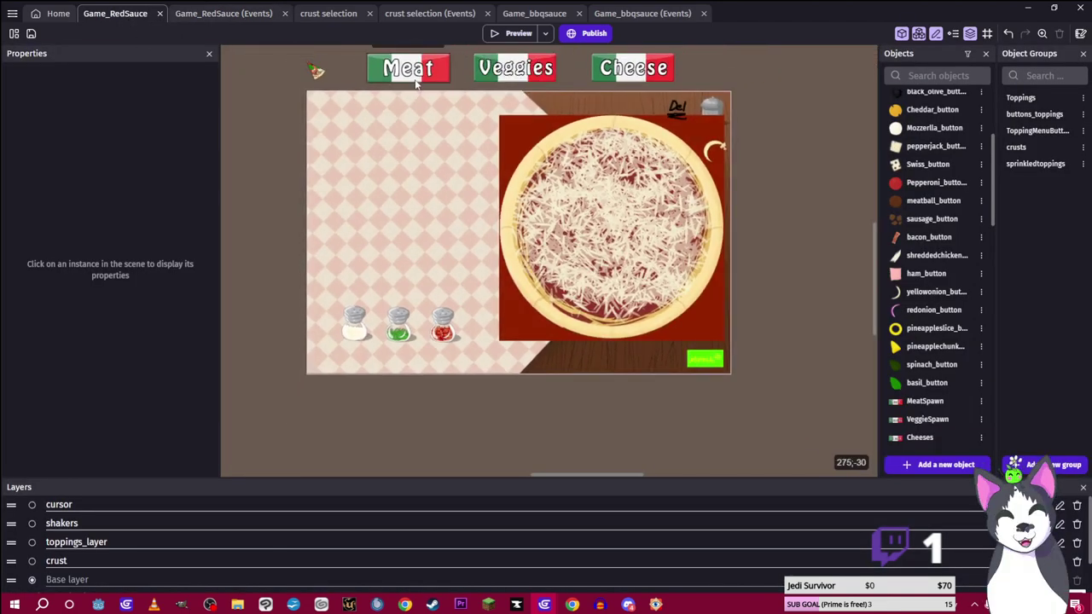
Move the Meat button to X 144, Y 157
left_click(416, 83)
left_click_drag(48, 169, 9, 168)
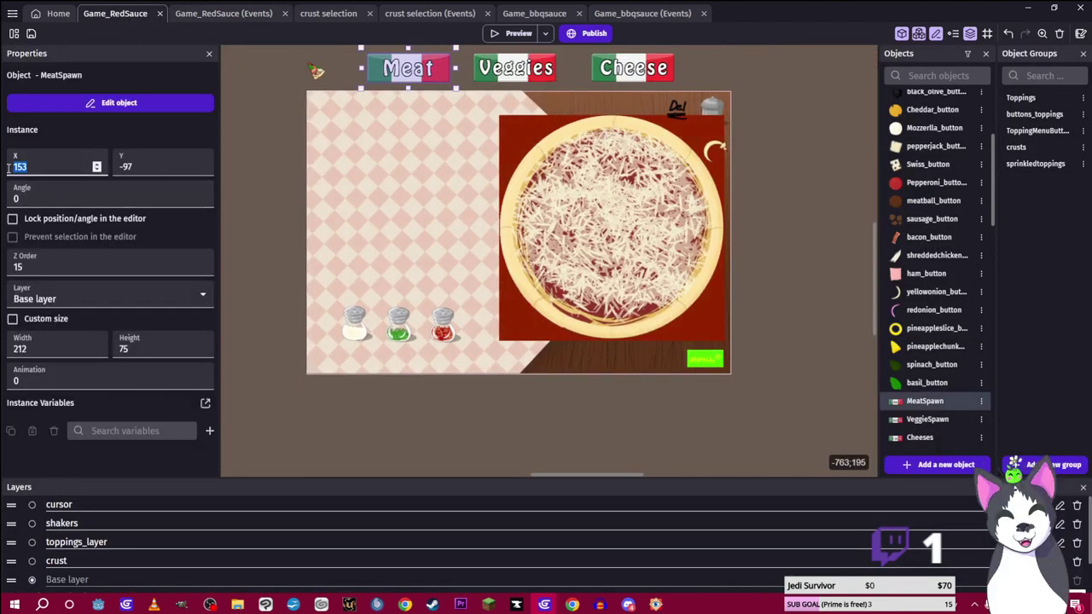
type("144")
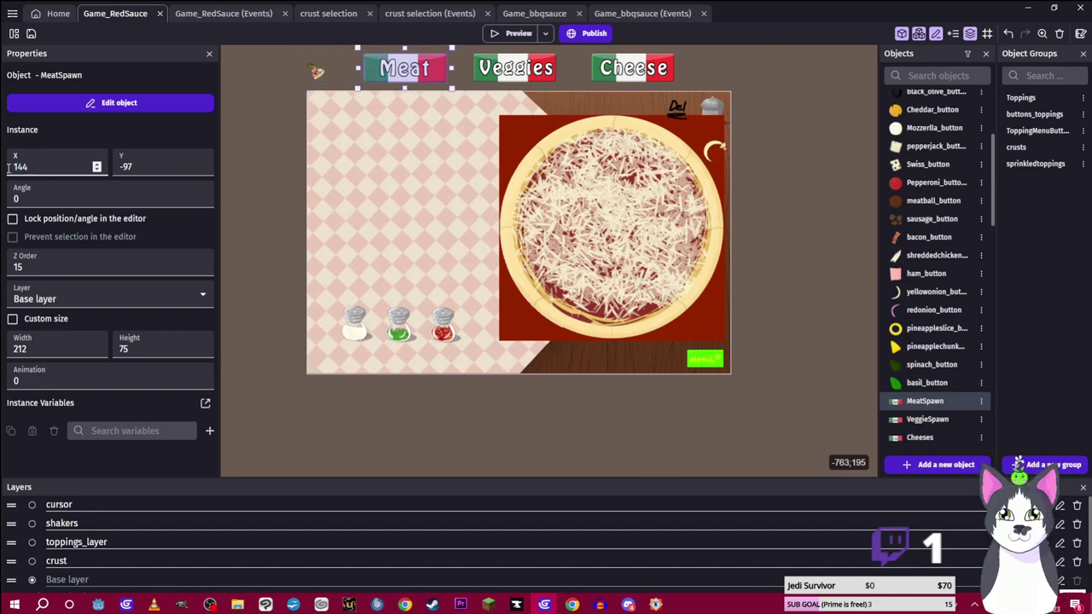
left_click(139, 166)
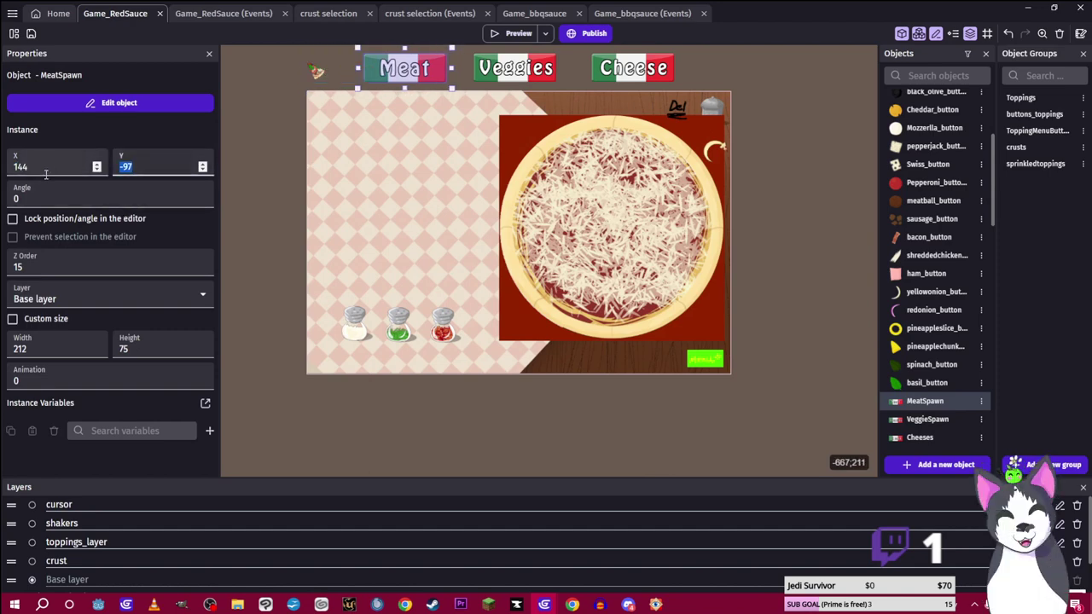
type("1")
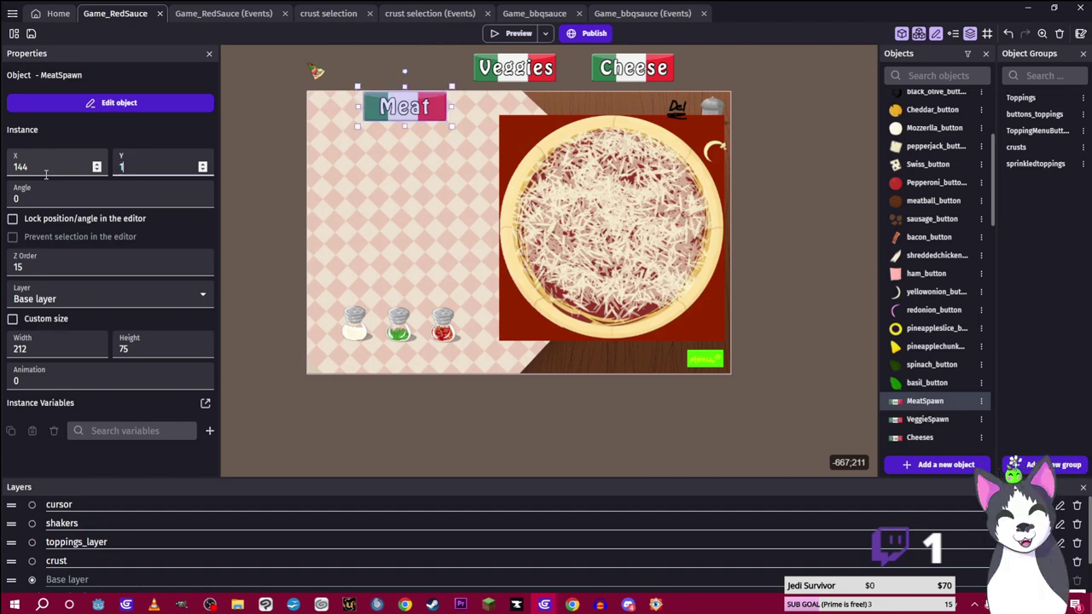
type("57")
Move the Veggies button to X 144, Y 279
left_click(515, 67)
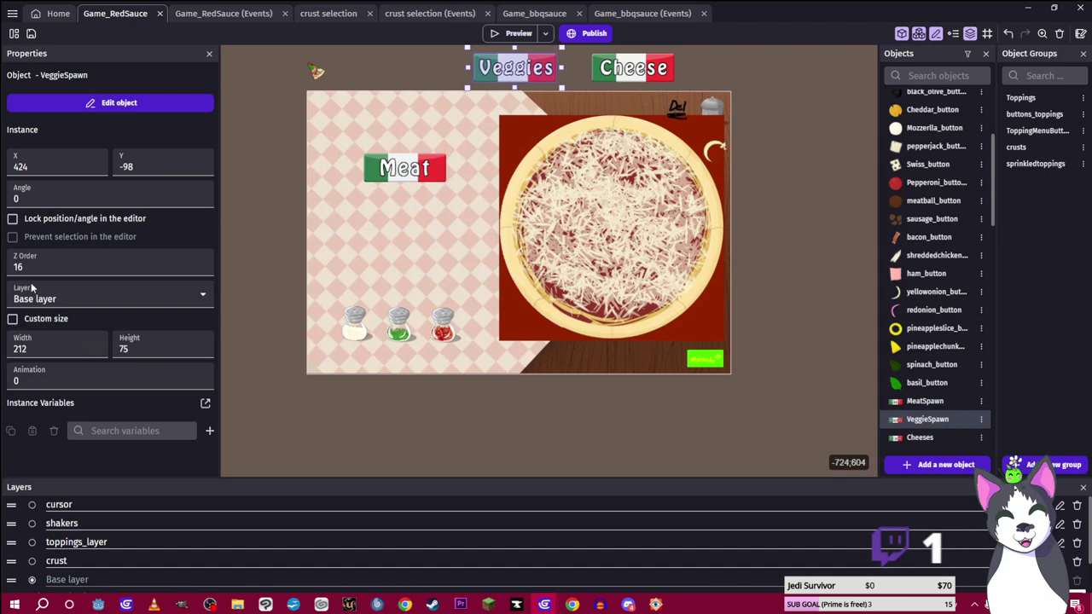
type("144")
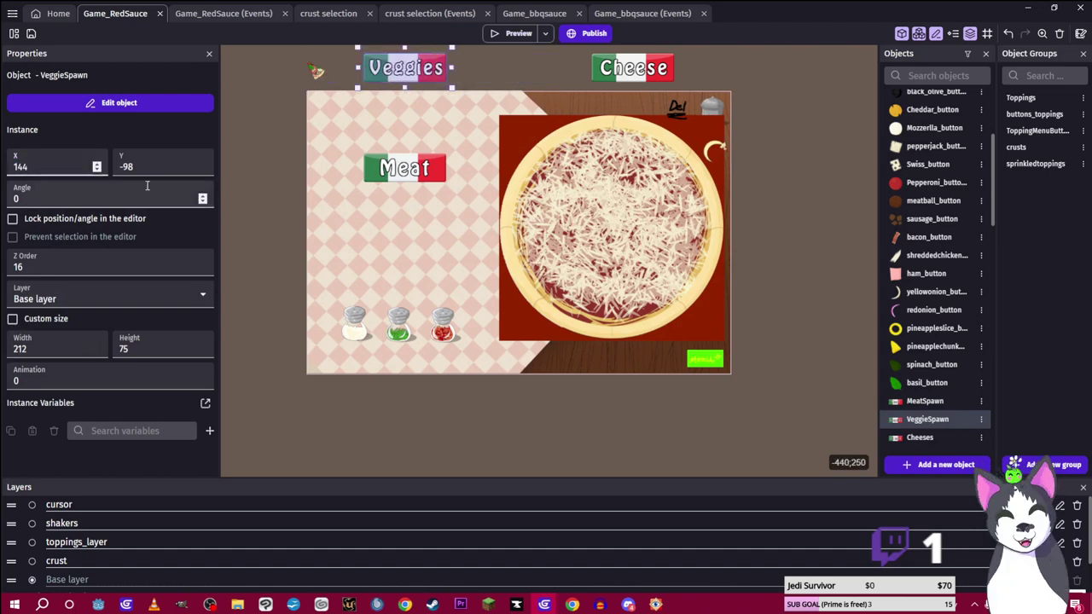
key("Tab")
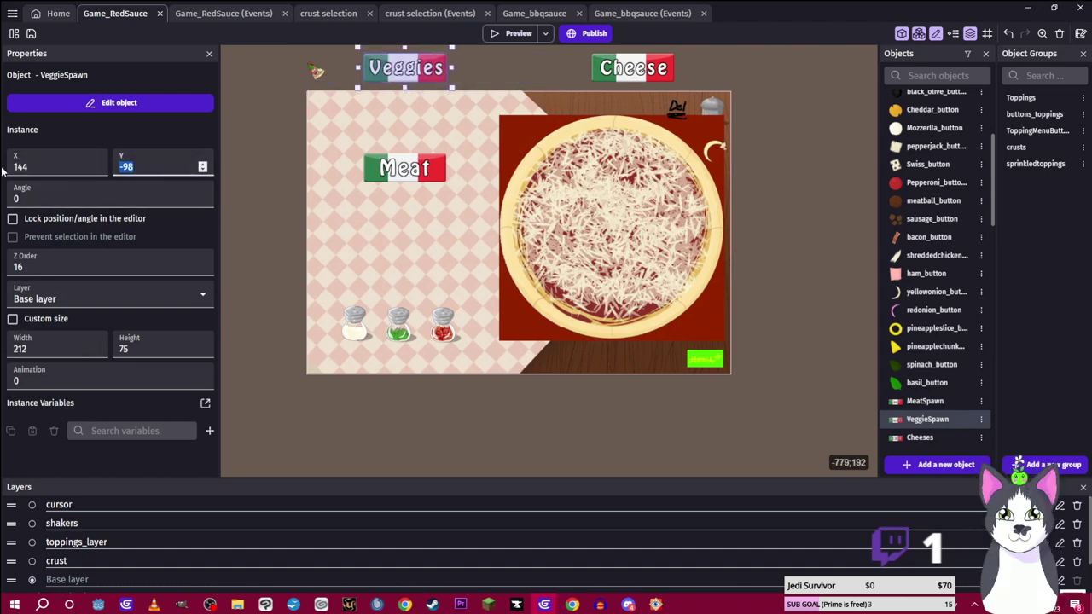
type("27")
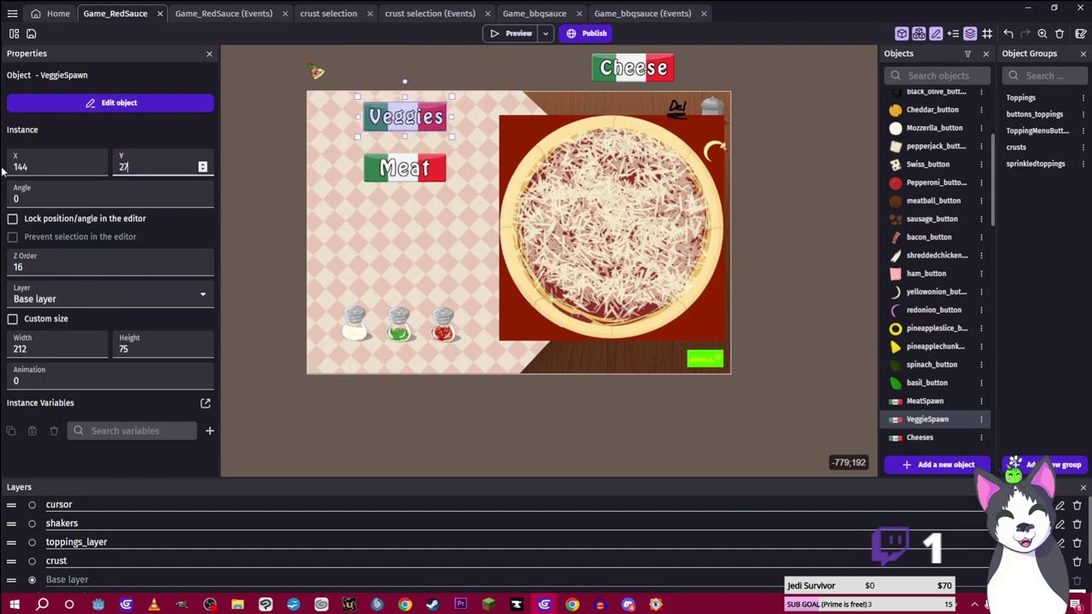
type("9")
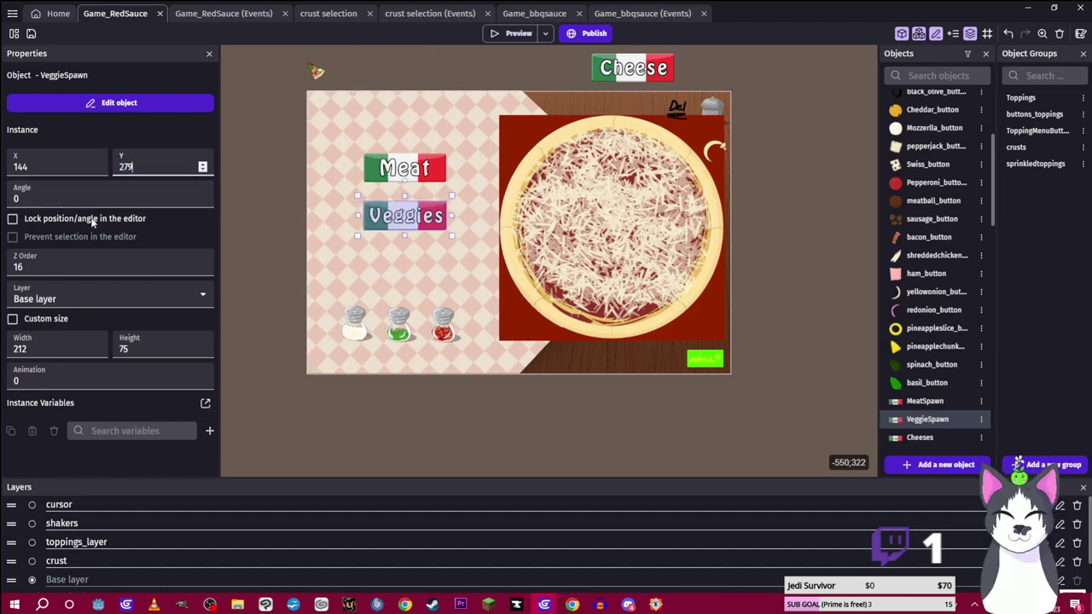
Move the Cheese button to X 144, Y 408, then deselect it
left_click(633, 68)
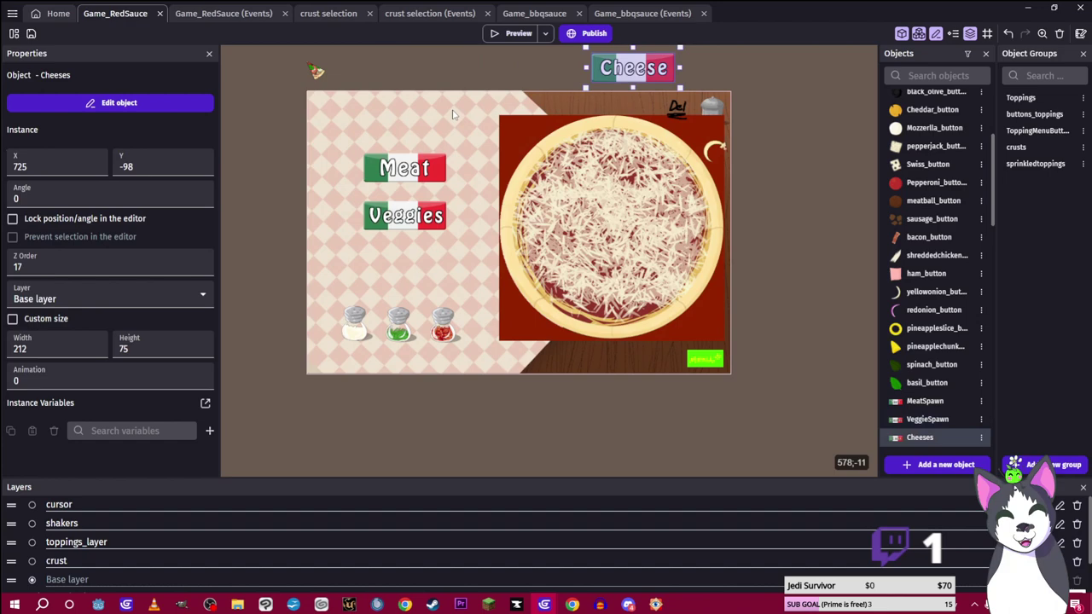
double_click(17, 166)
type("144")
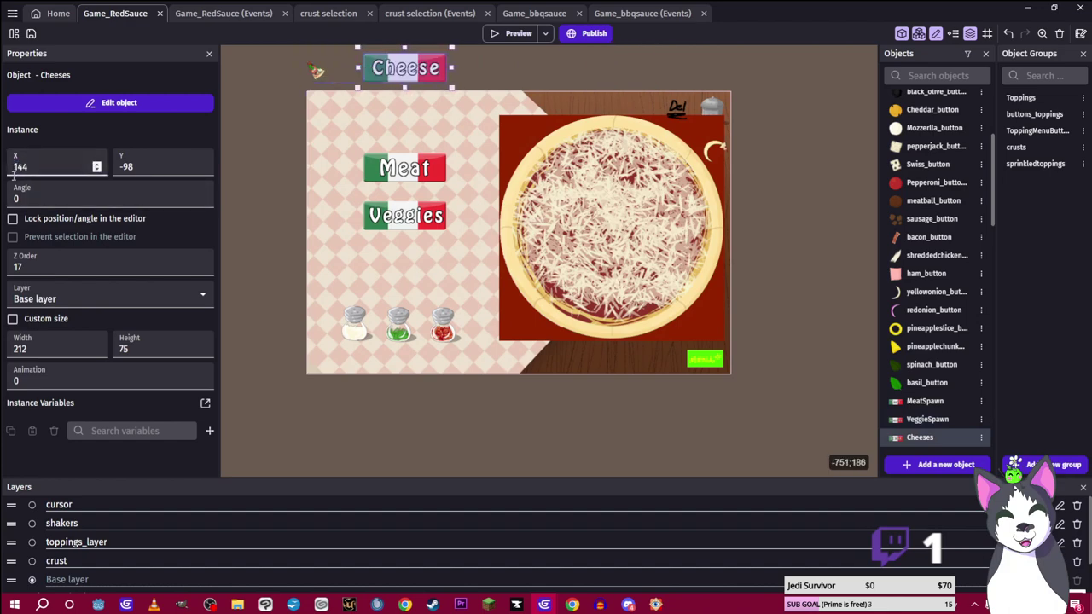
key("Tab")
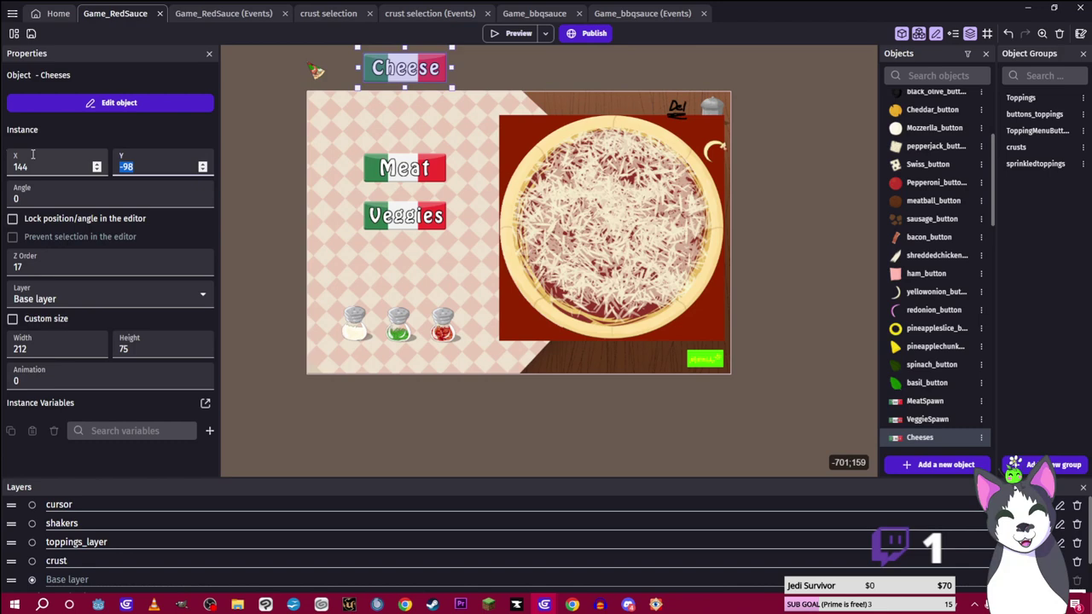
type("408")
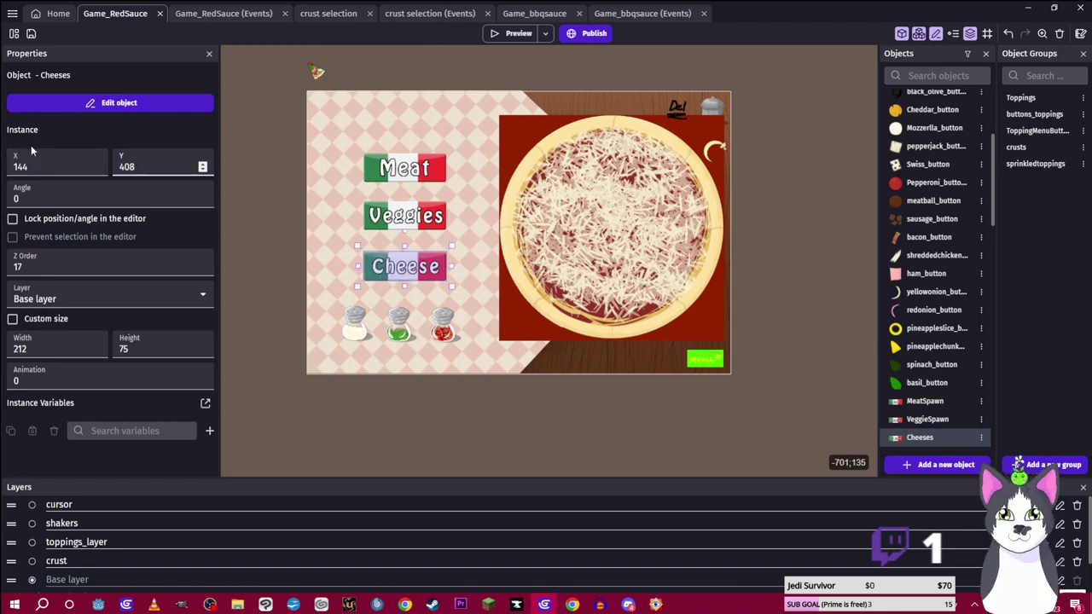
left_click(238, 219)
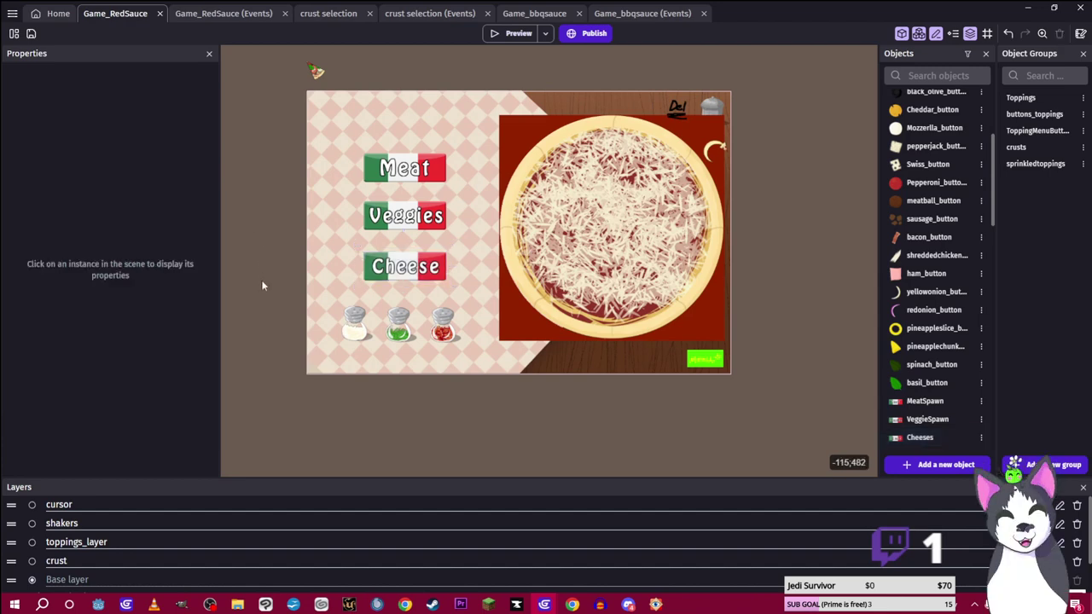
Save the project and replace the pepperoni button's Pep_base frame with Pepperoni_buttonsmol
key("ctrl+s")
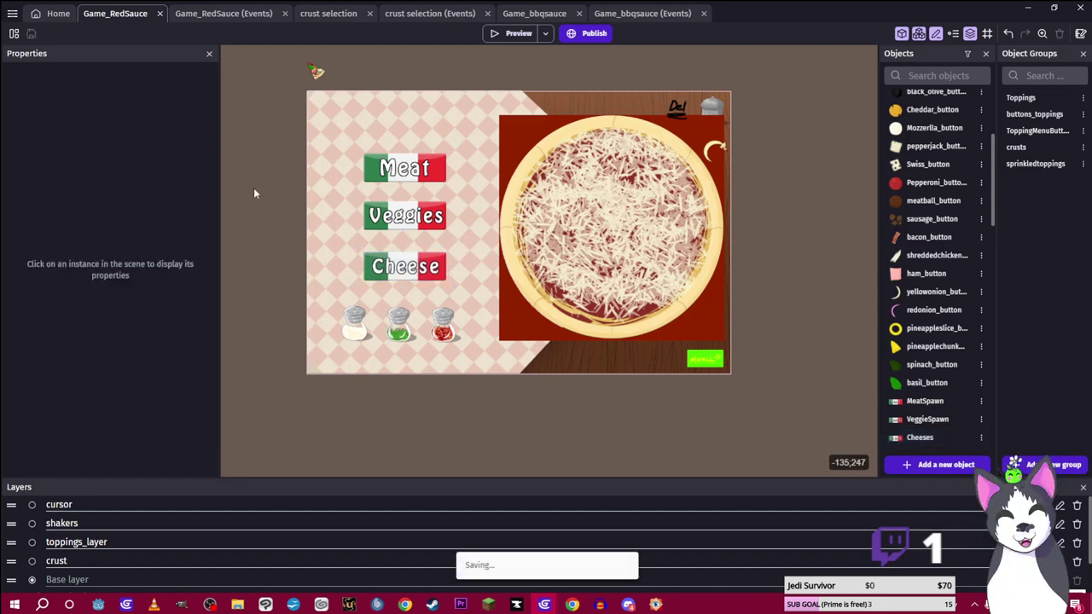
double_click(931, 189)
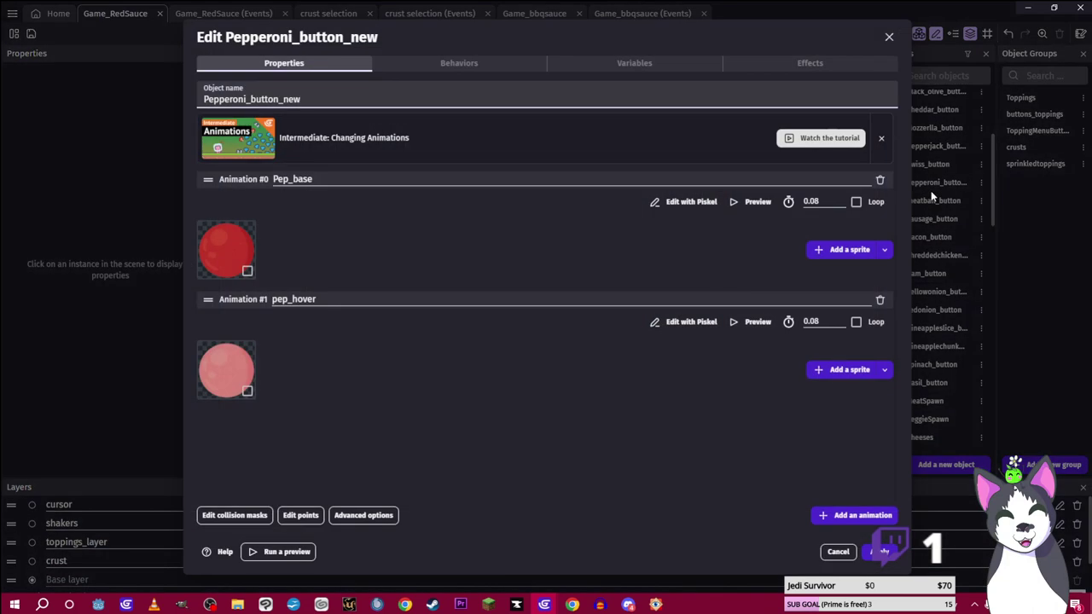
left_click(828, 250)
double_click(493, 198)
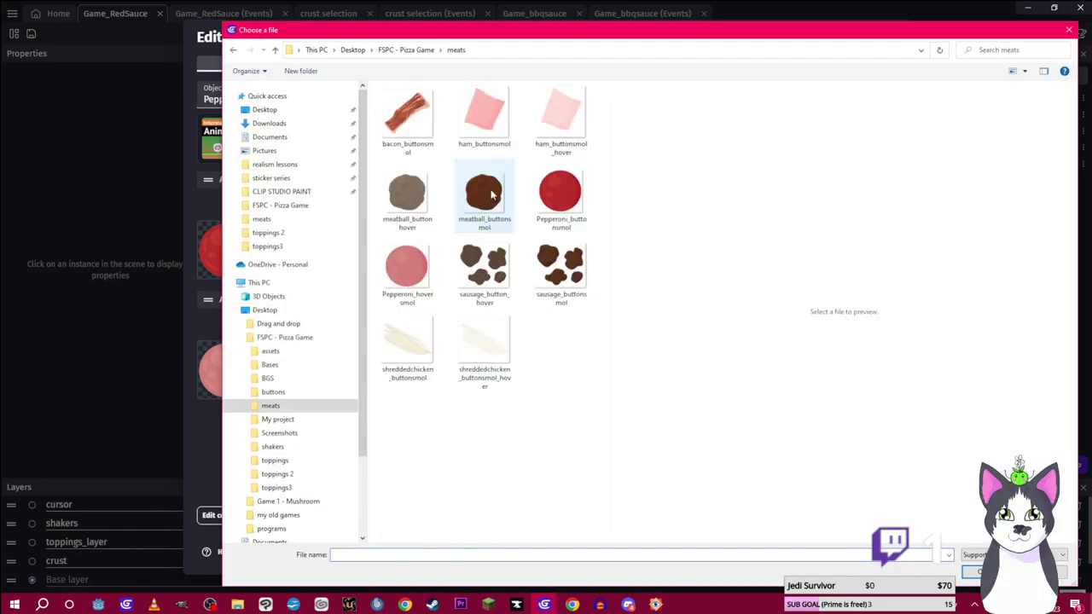
left_click(587, 200)
key("Return")
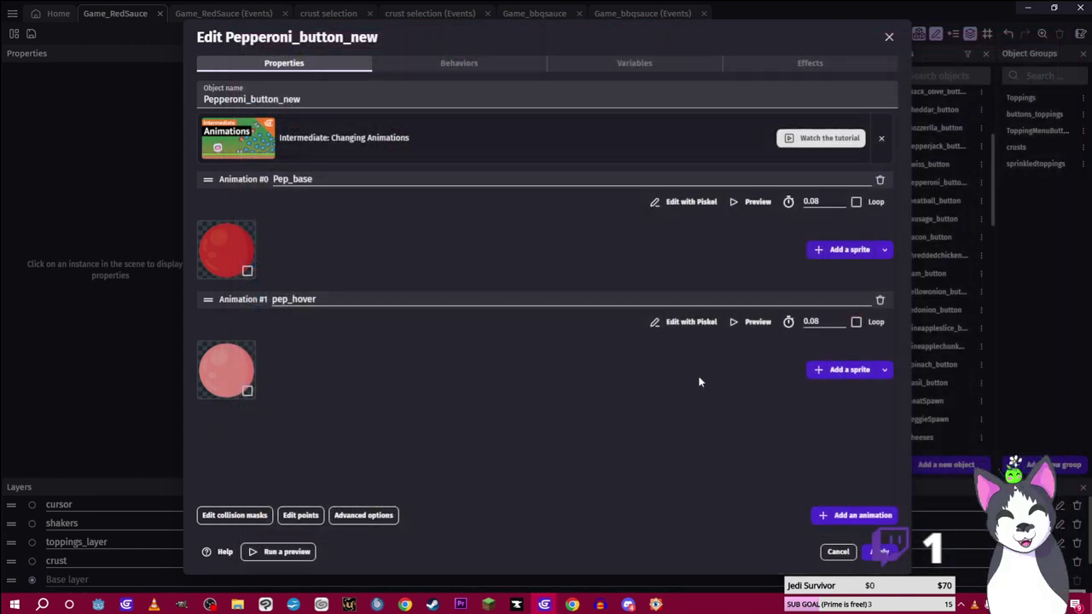
right_click(237, 255)
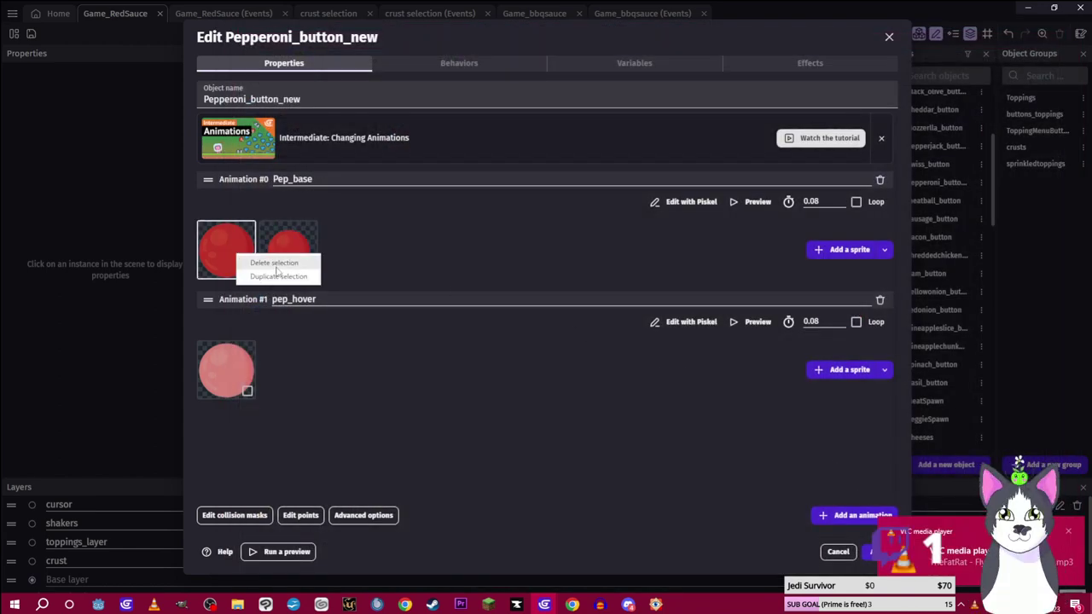
left_click(277, 264)
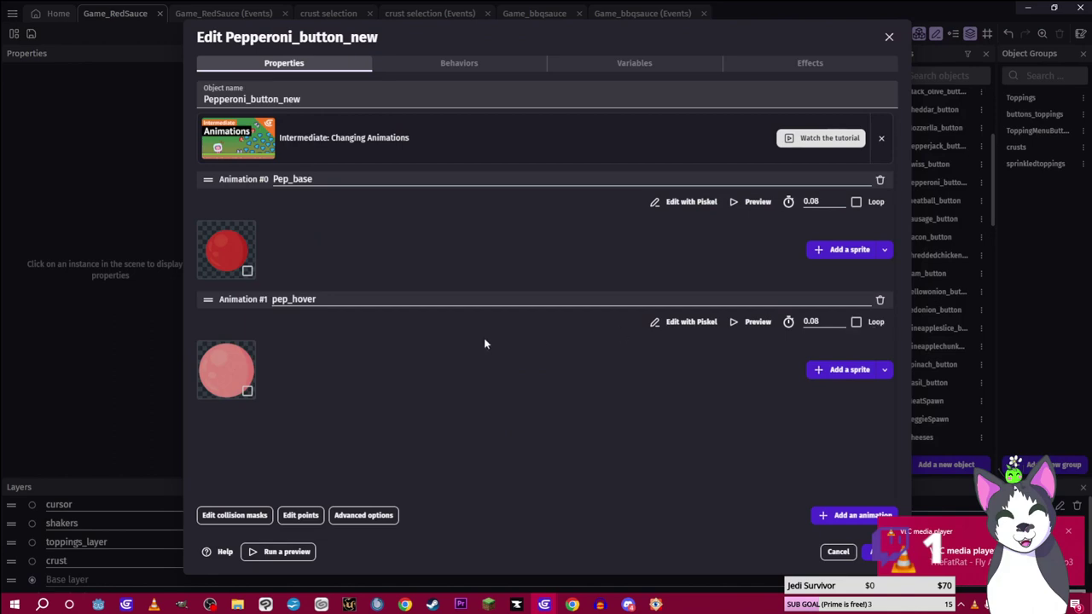
Replace the pepperoni button's pep_hover frame with the smaller hover image and apply
left_click(825, 372)
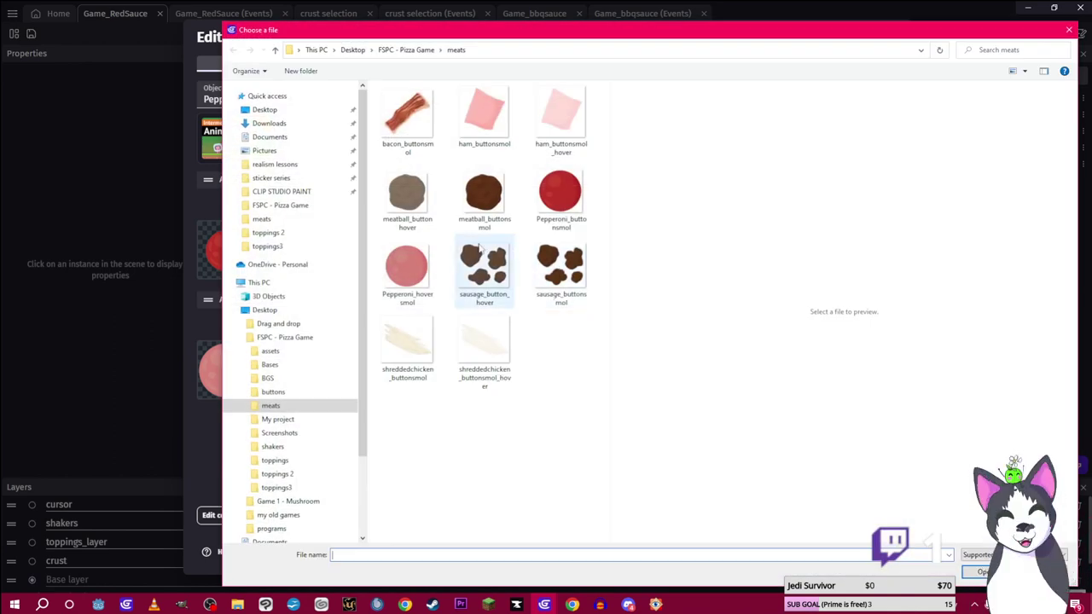
left_click(407, 269)
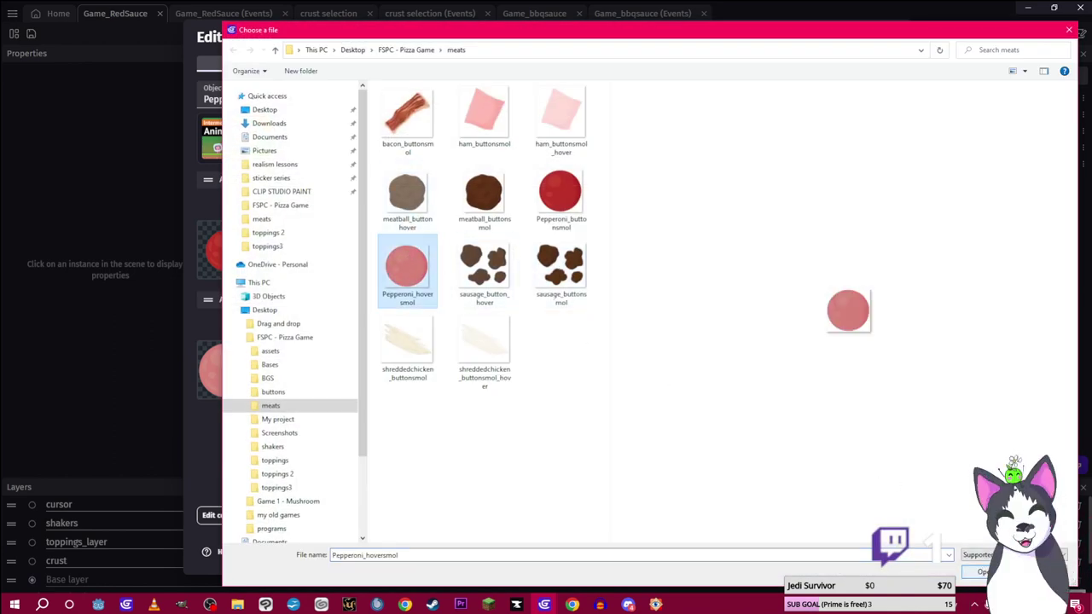
left_click(972, 572)
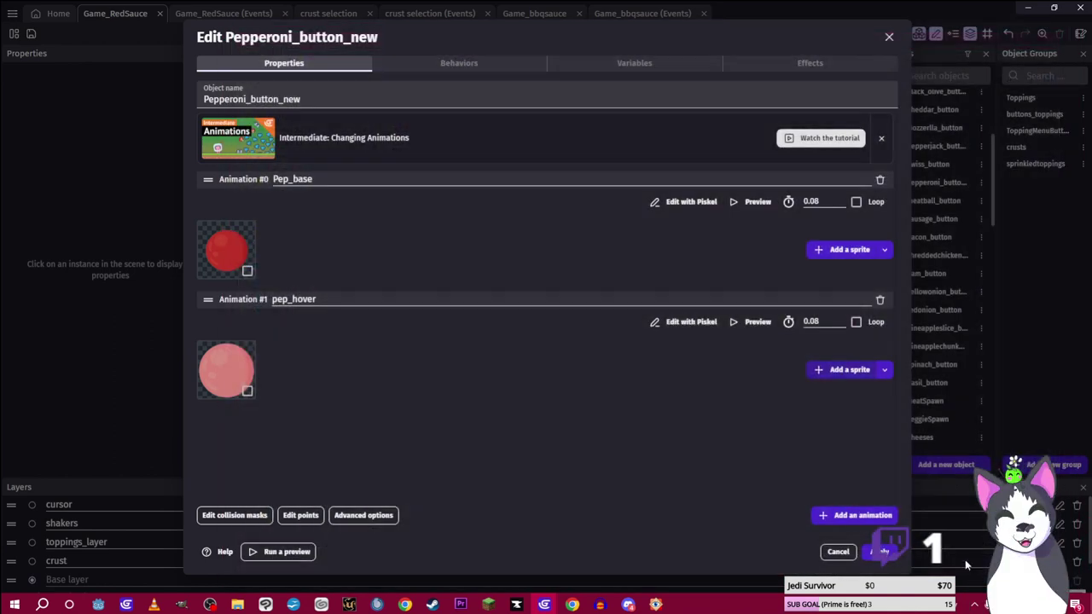
right_click(246, 369)
left_click(291, 381)
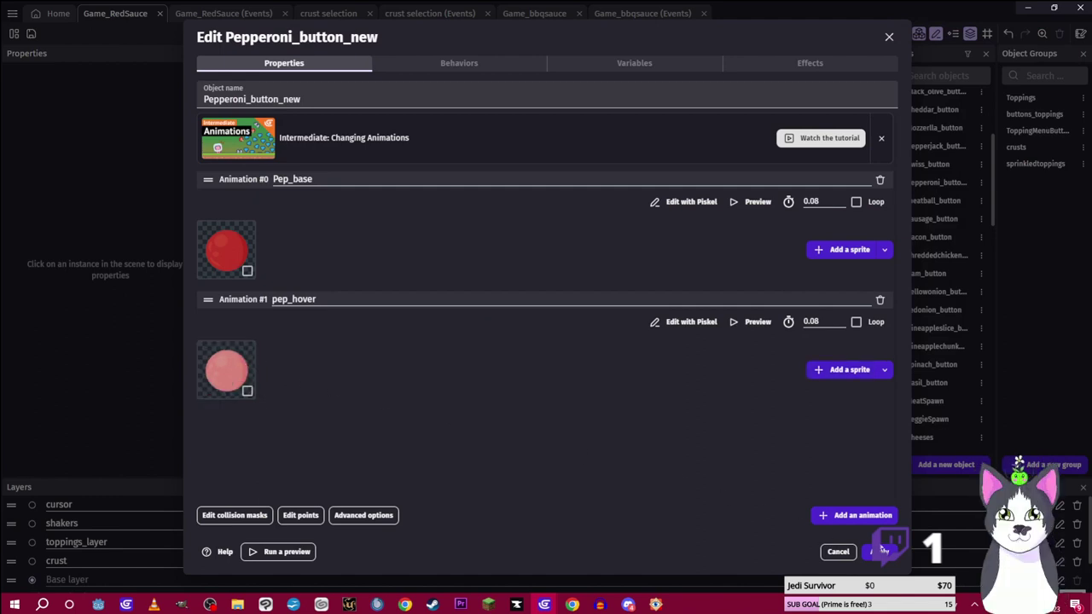
left_click(884, 552)
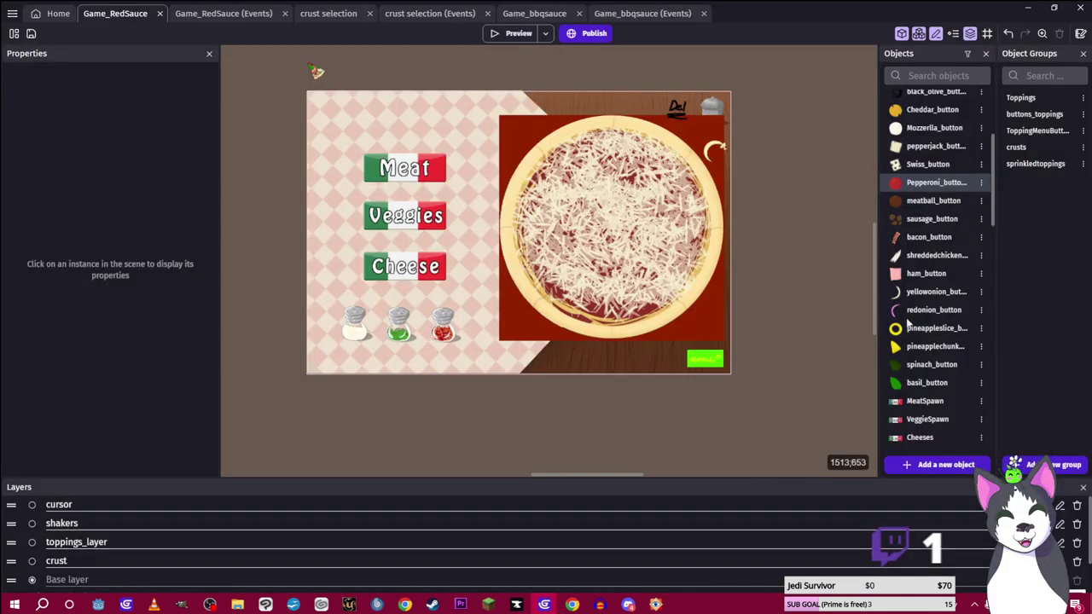
Replace the meatball button's base and hover frames with meatball_buttonsmol and meatball_buttonhover
double_click(928, 201)
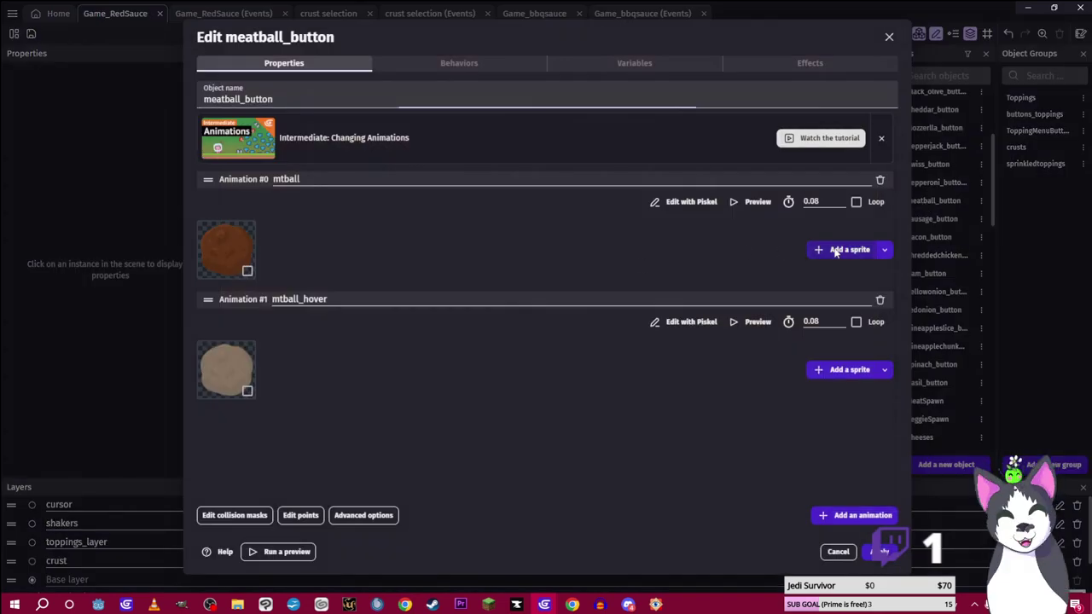
left_click(843, 249)
left_click(477, 195)
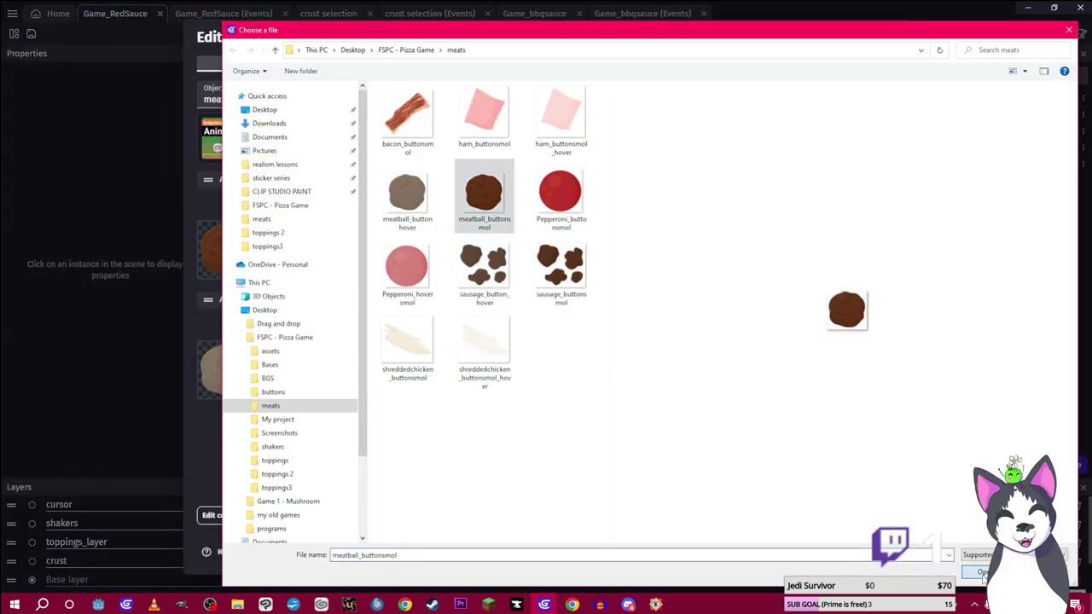
left_click(973, 571)
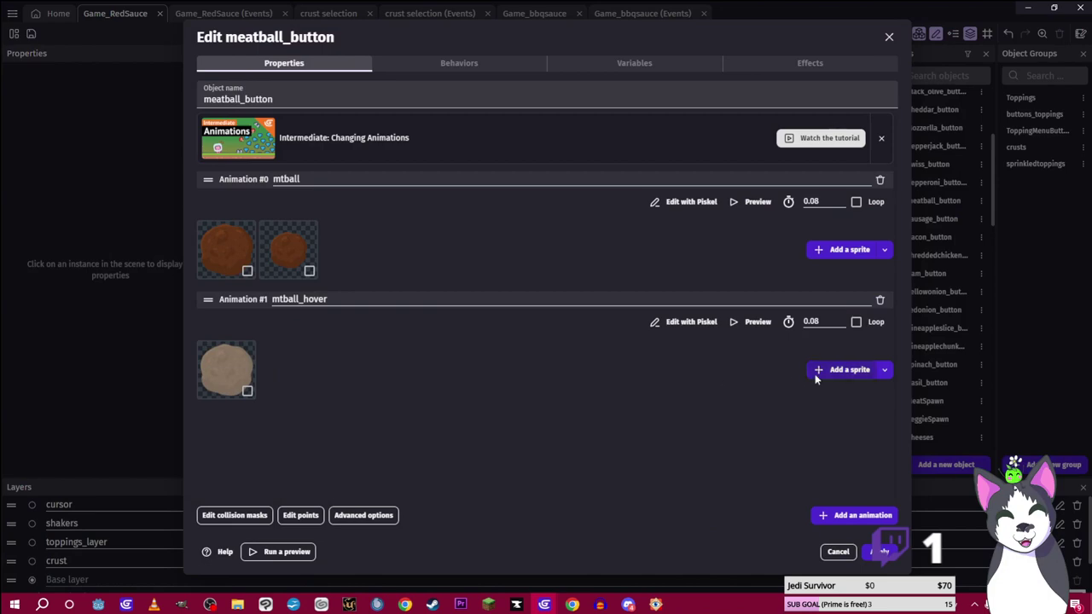
left_click(850, 369)
left_click(407, 195)
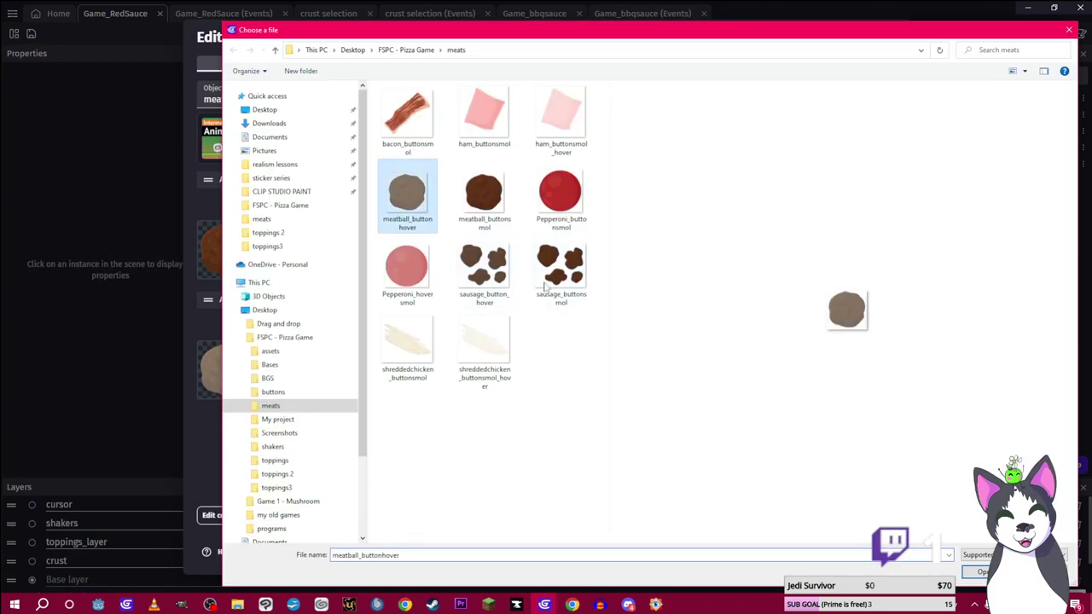
left_click(977, 572)
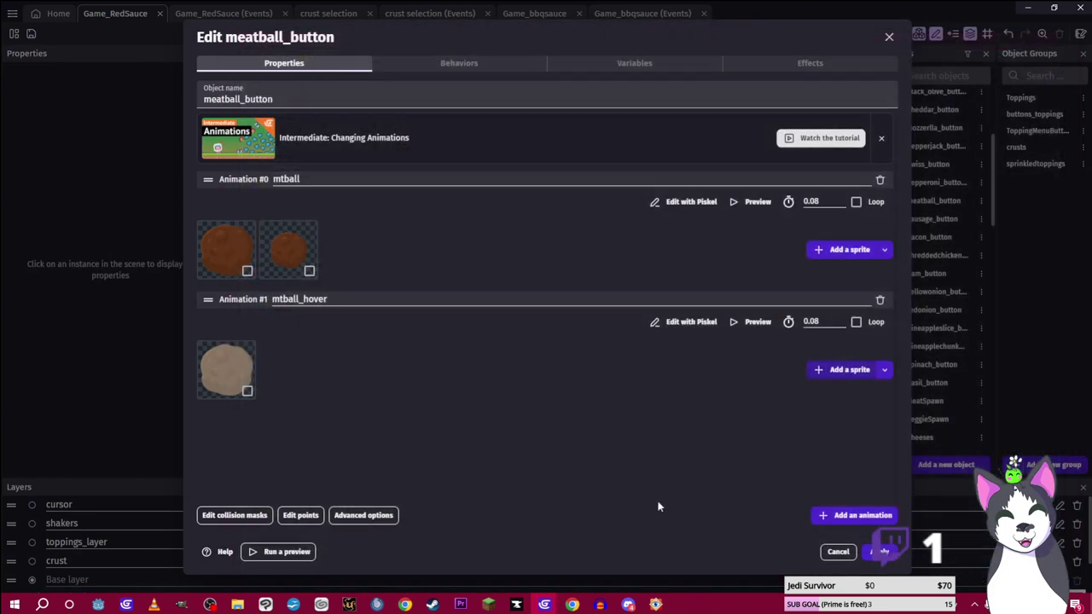
right_click(212, 361)
left_click(249, 371)
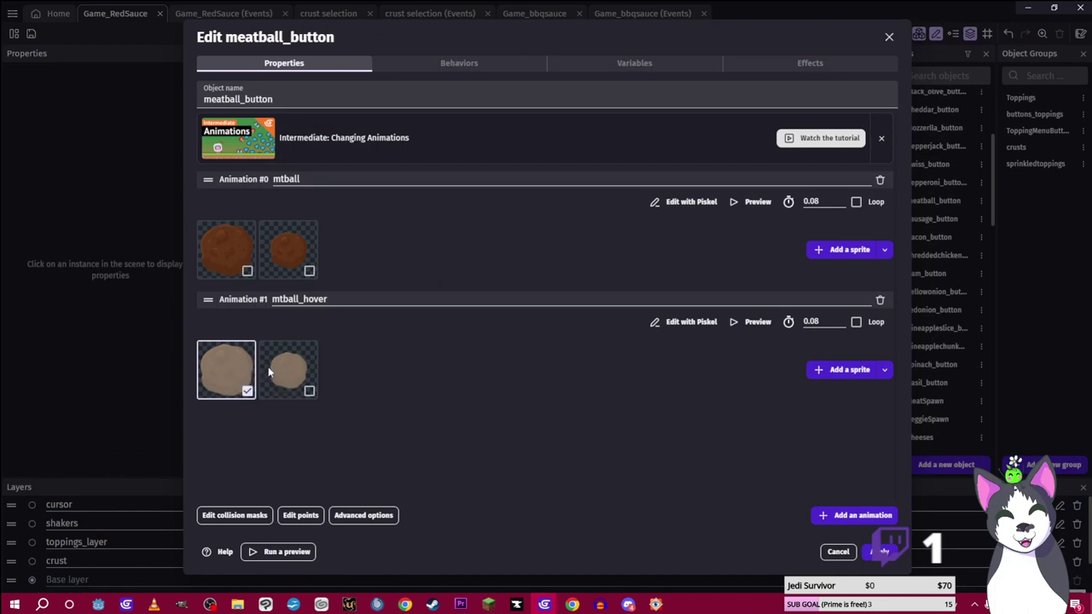
right_click(243, 254)
left_click(267, 259)
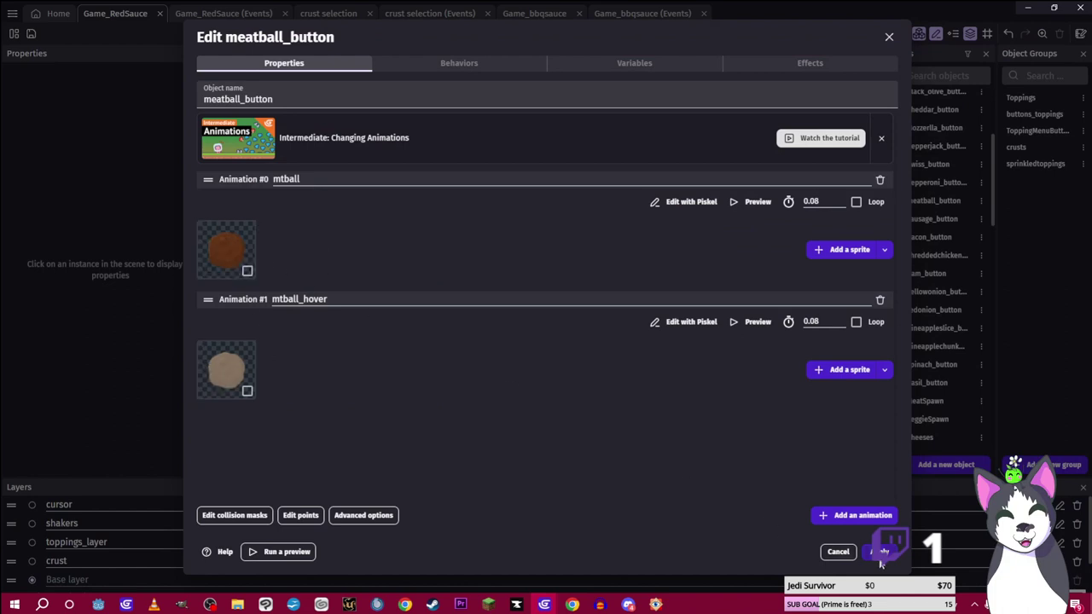
left_click(882, 552)
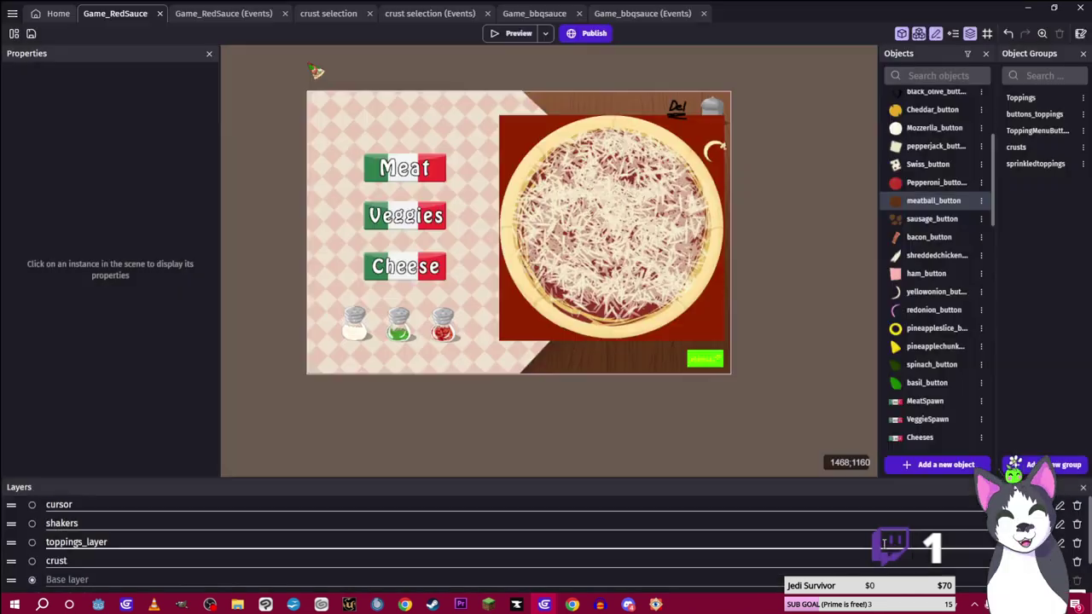
Replace the bacon button's base frame with bacon_buttonsmol, removing old and duplicate frames
double_click(931, 238)
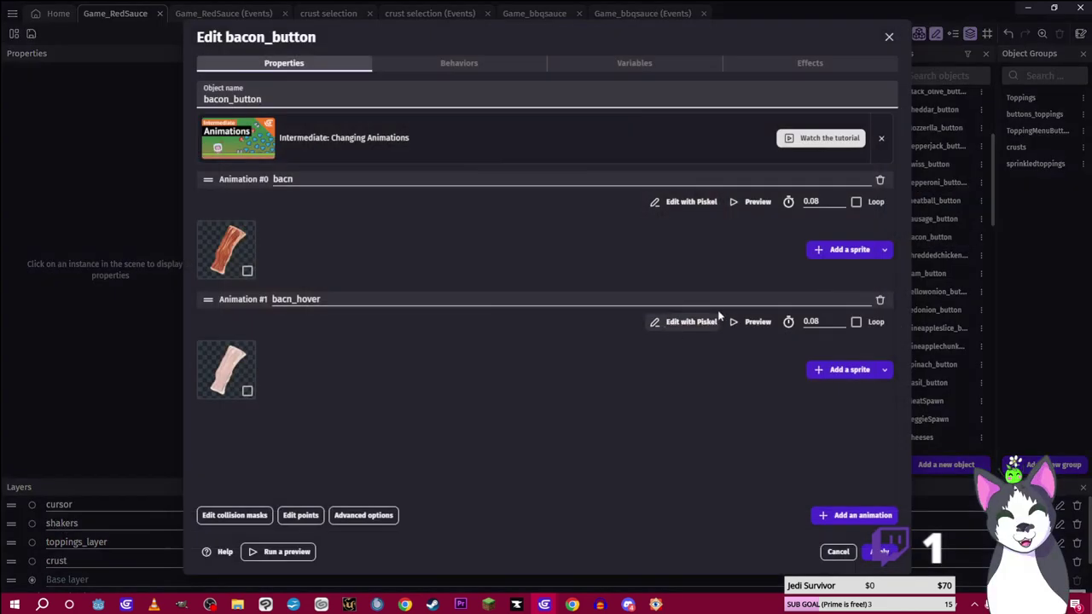
left_click(827, 250)
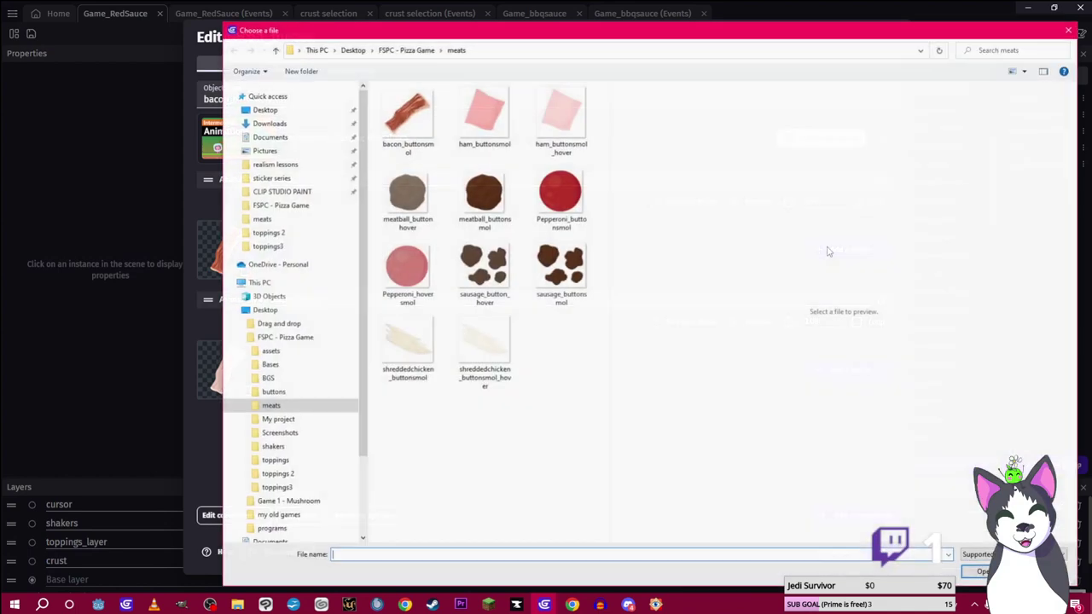
left_click(429, 128)
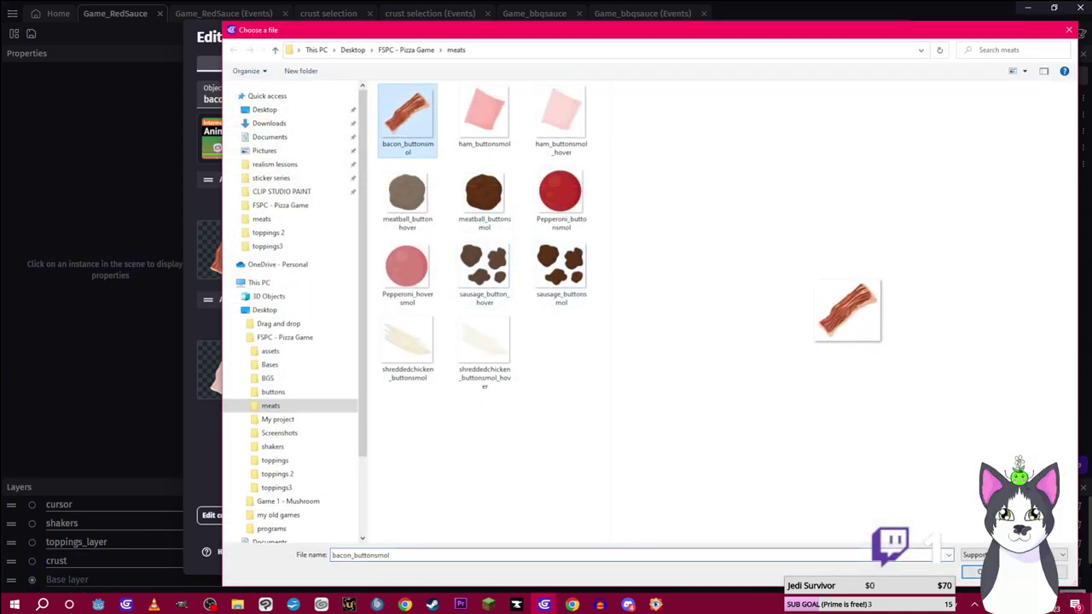
left_click(977, 570)
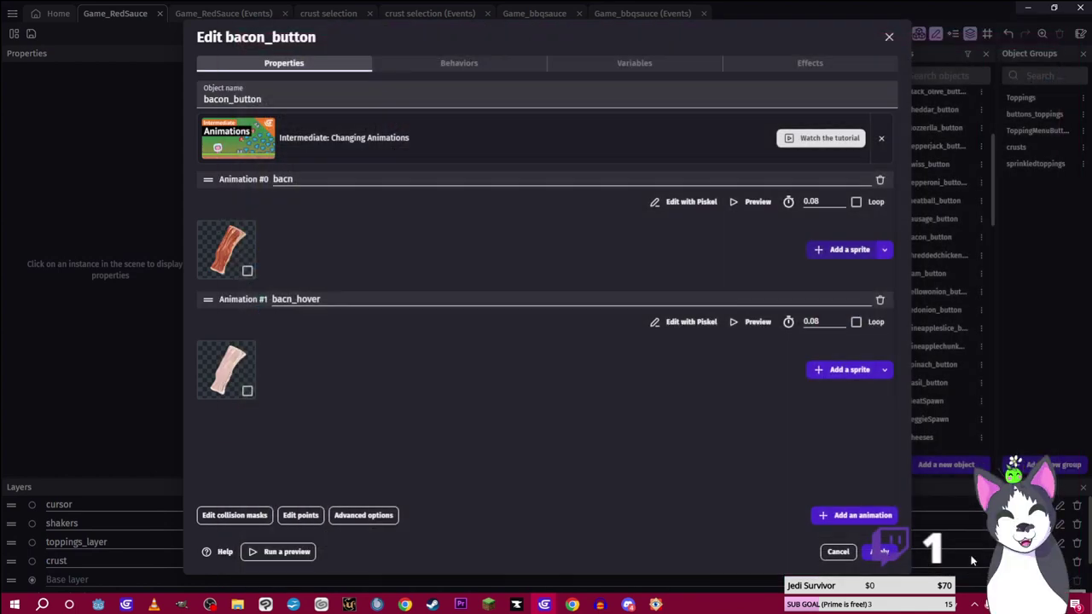
right_click(247, 270)
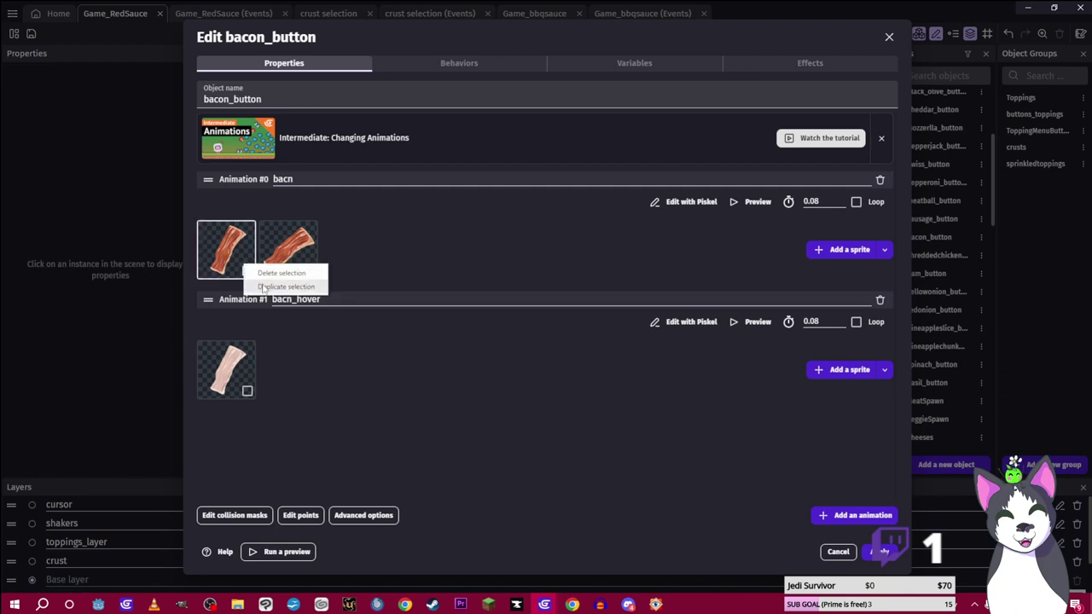
left_click(263, 290)
right_click(282, 271)
left_click(314, 277)
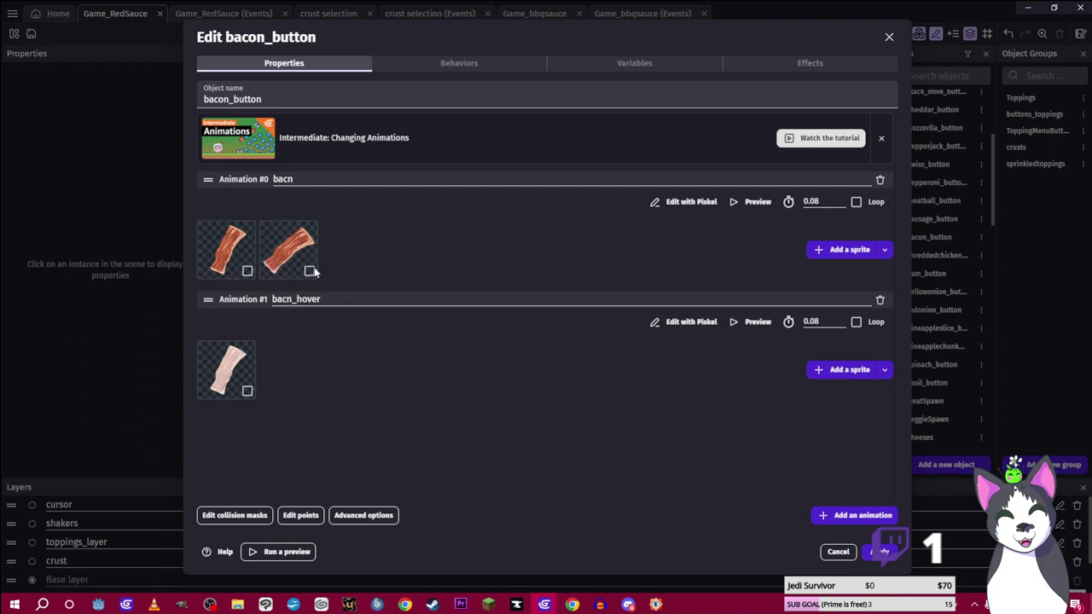
right_click(240, 254)
left_click(247, 266)
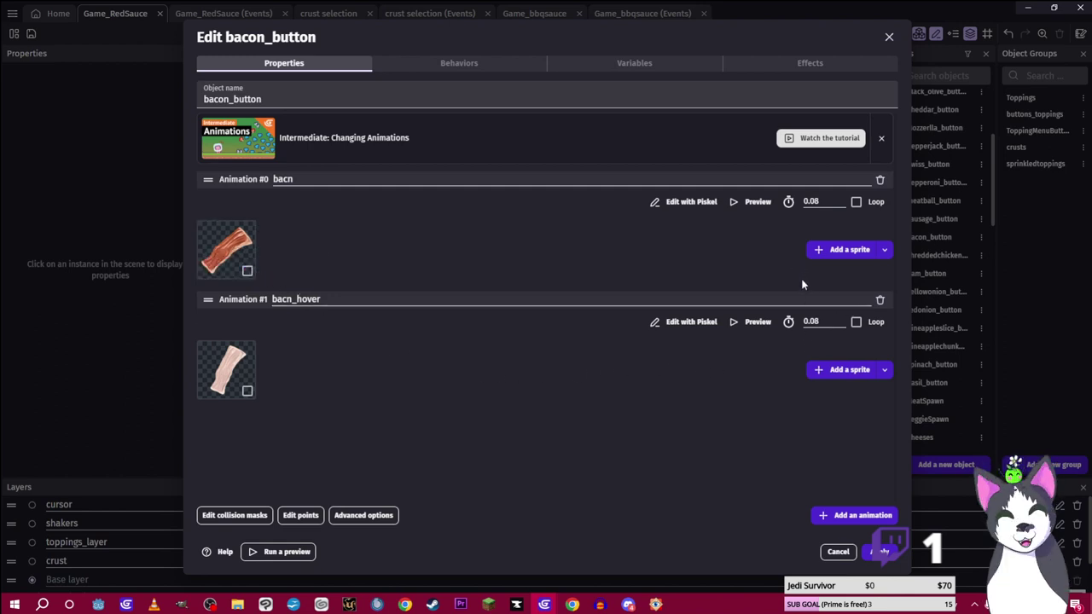
left_click(837, 372)
key("Escape")
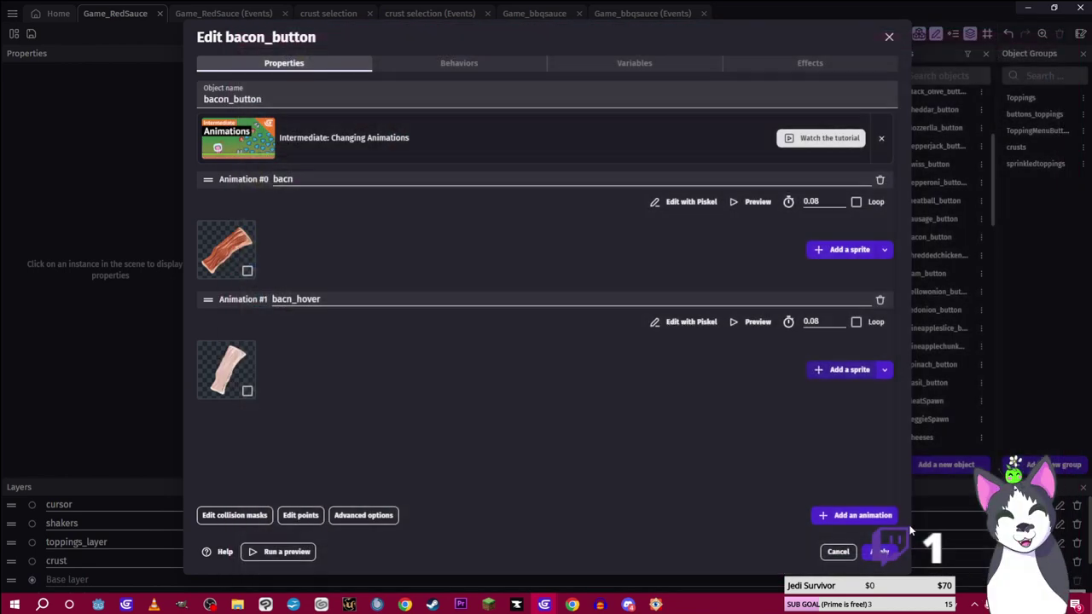
left_click(883, 552)
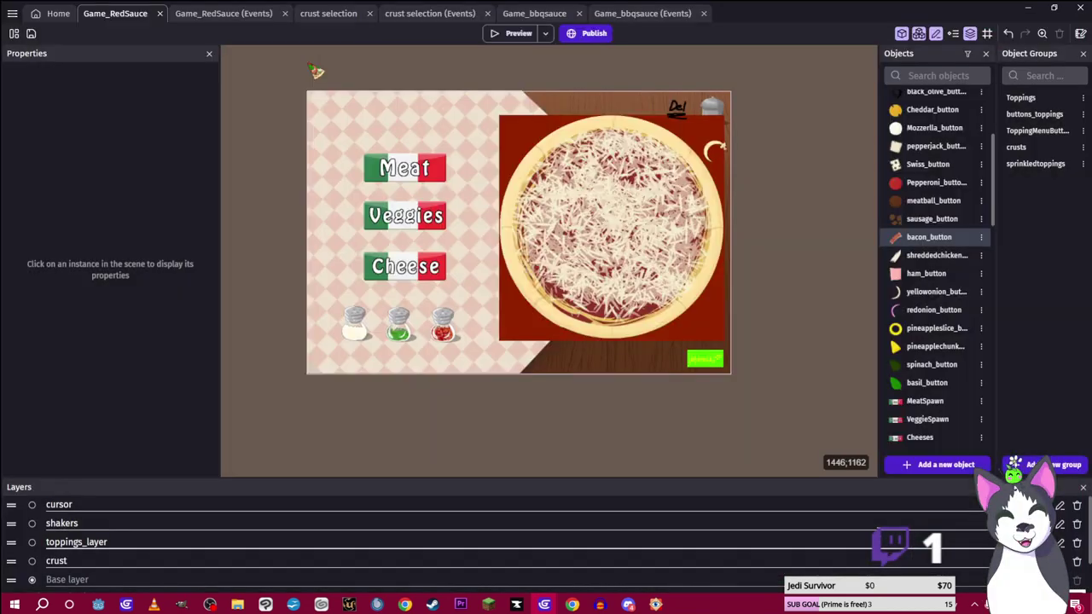
Replace the shredded chicken button's base and hover frames with the smaller shreddedchicken images
double_click(930, 256)
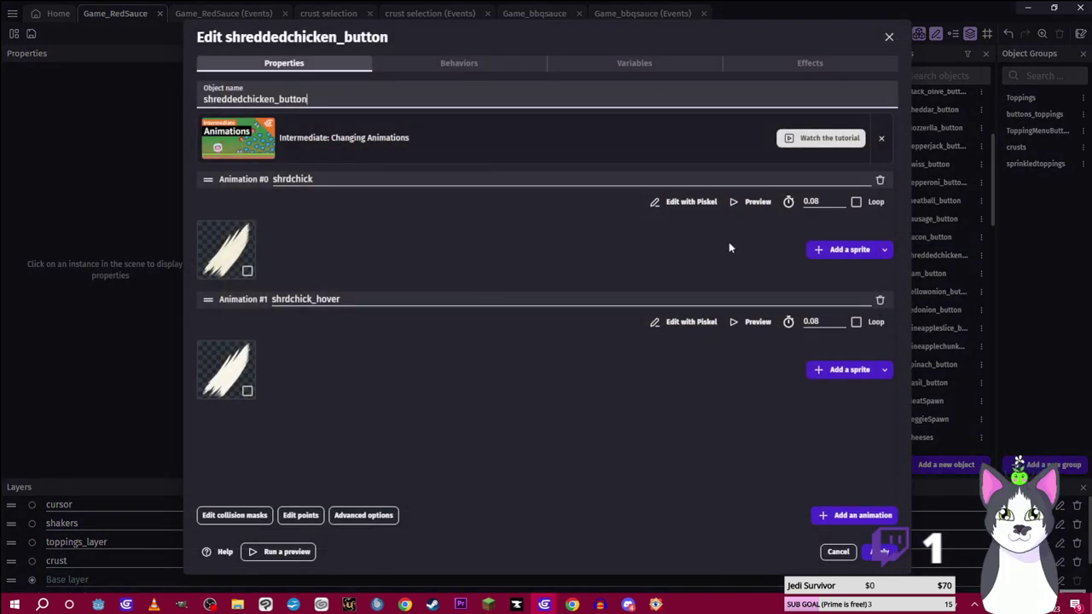
left_click(818, 250)
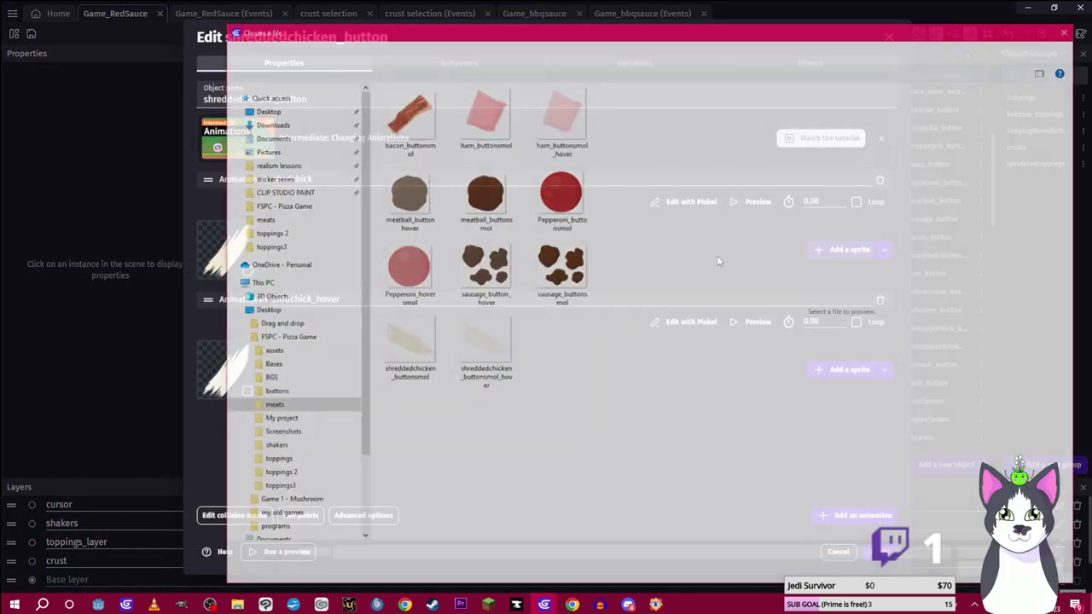
left_click(408, 341)
double_click(408, 342)
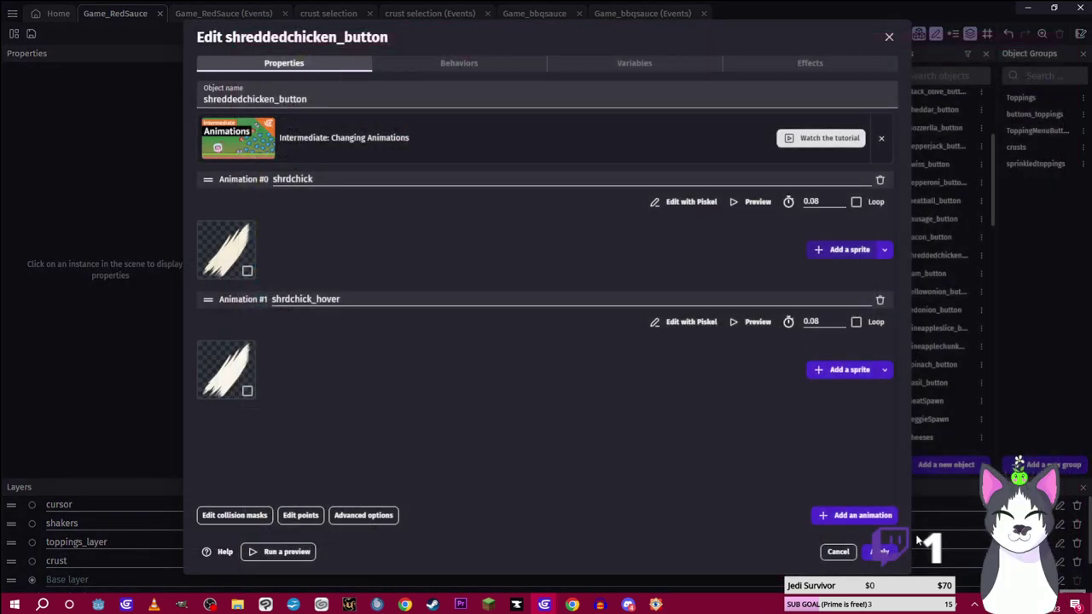
right_click(241, 255)
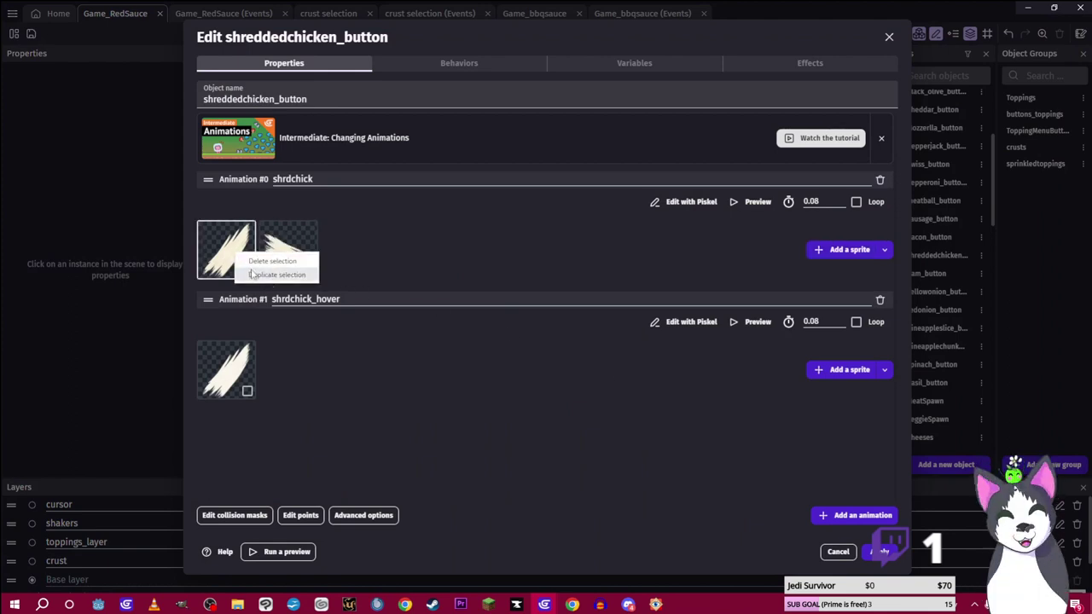
left_click(272, 262)
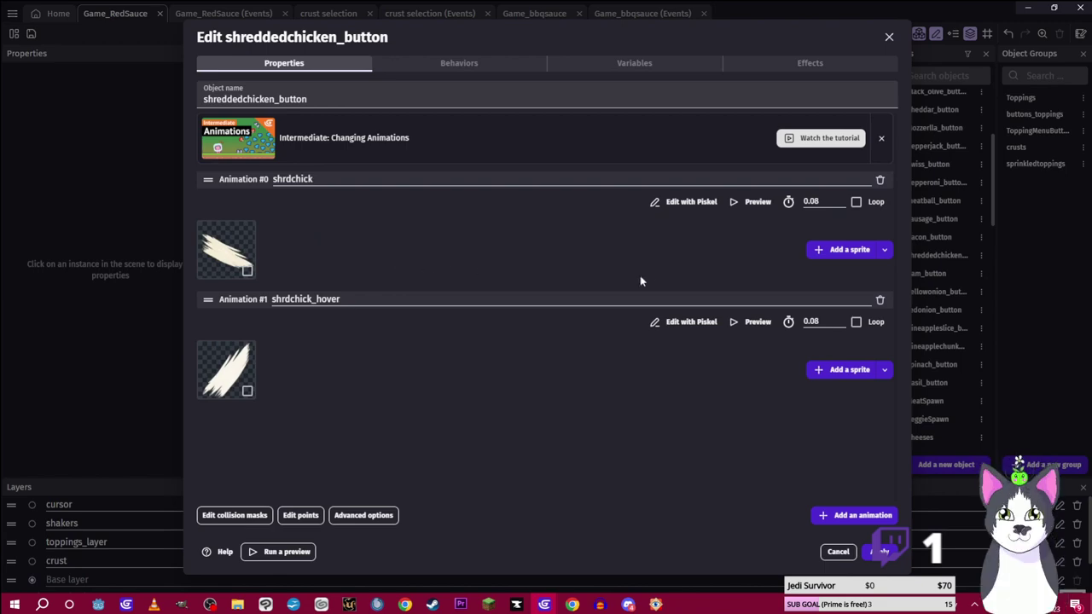
left_click(844, 371)
left_click(485, 345)
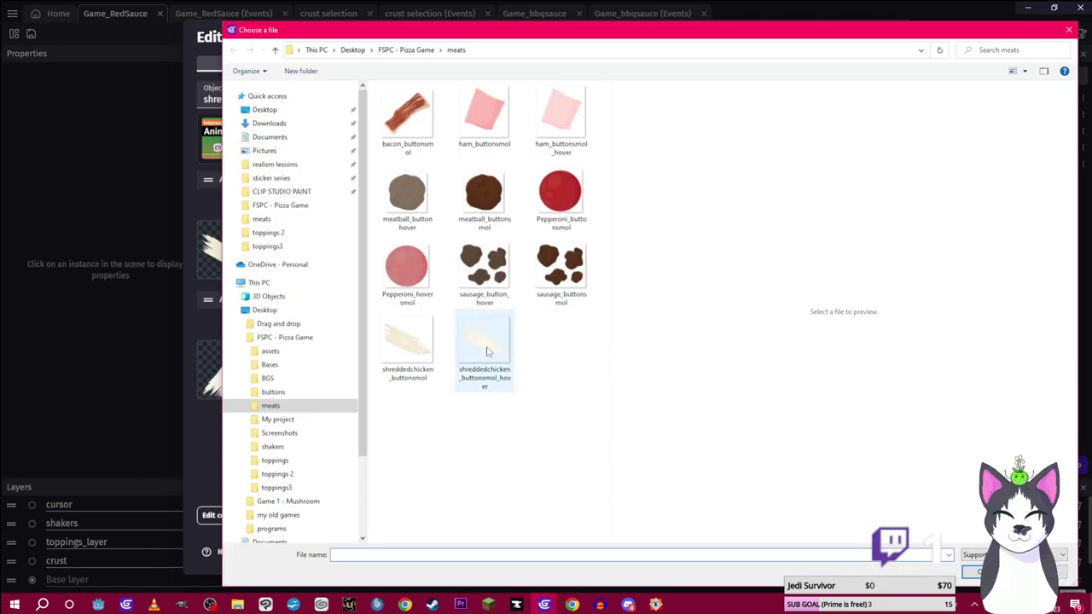
double_click(478, 354)
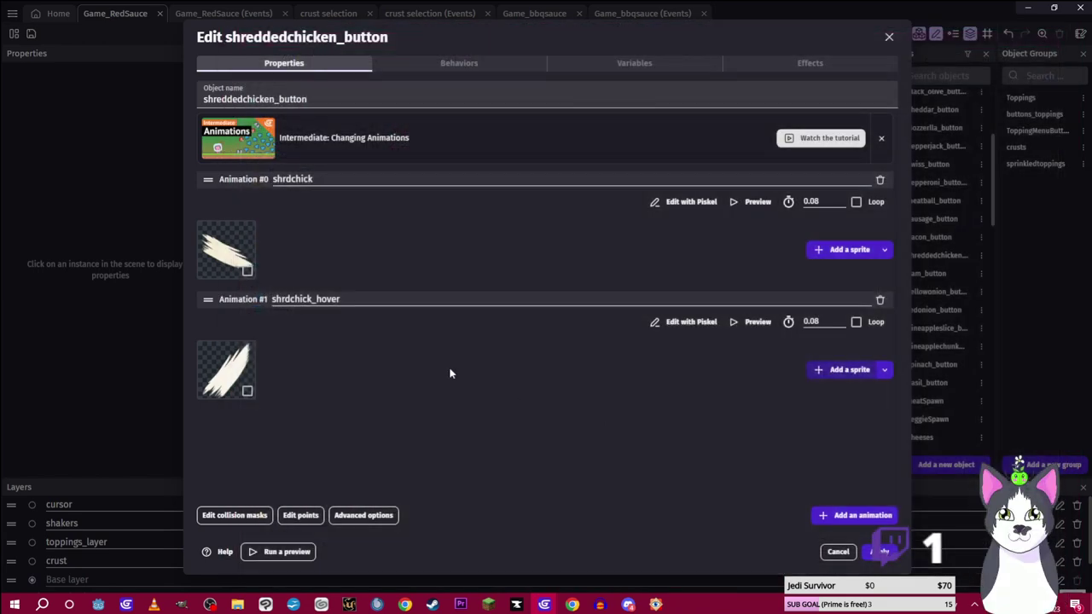
right_click(222, 362)
left_click(247, 368)
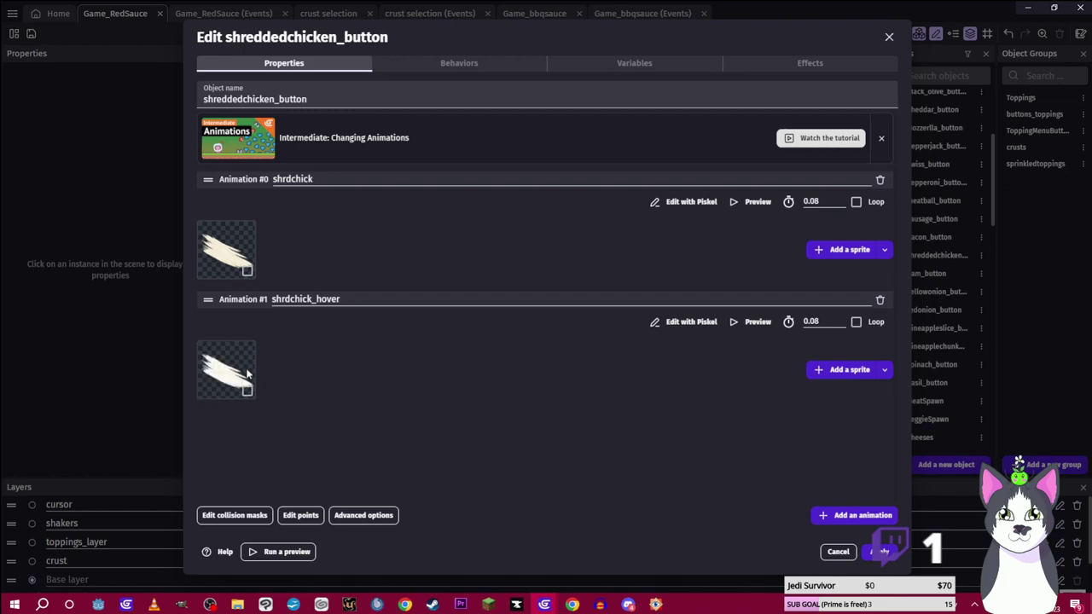
left_click(880, 552)
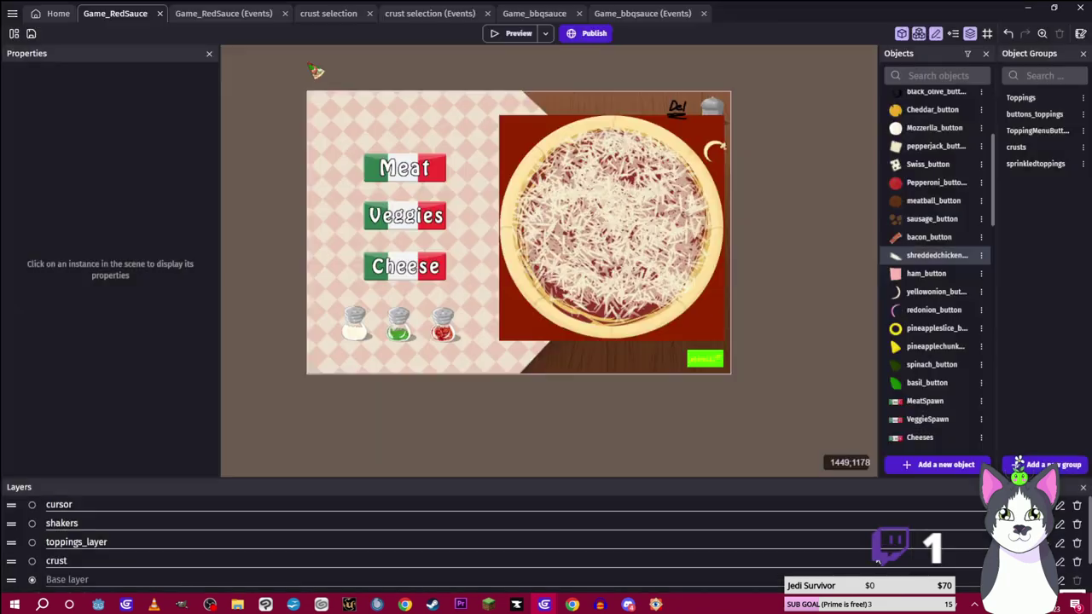
Swap the ham button's base frame for ham_buttonsmol and apply
double_click(913, 273)
left_click(821, 250)
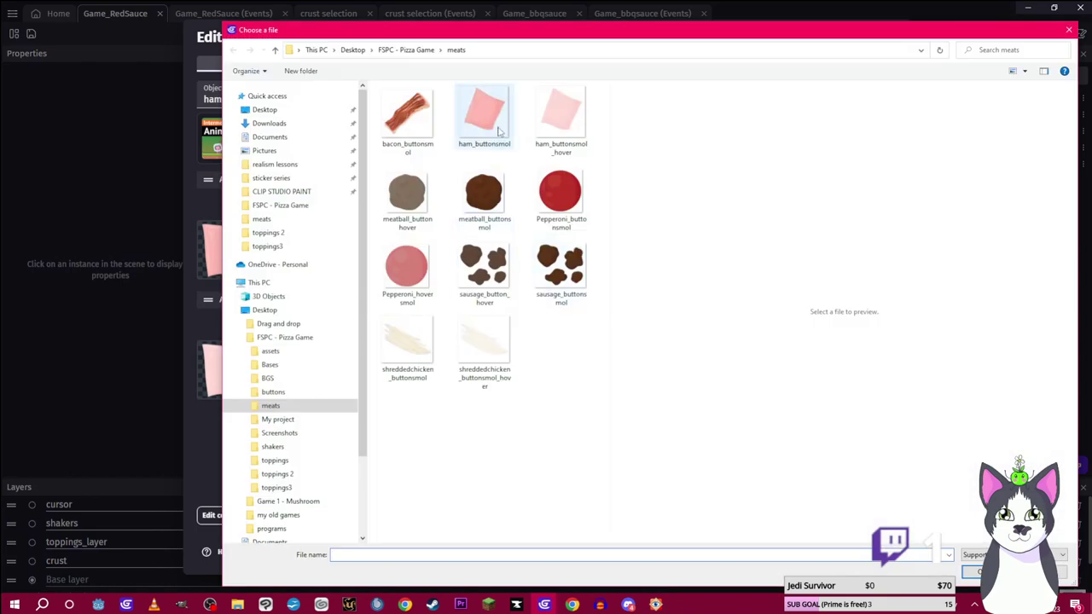
double_click(499, 130)
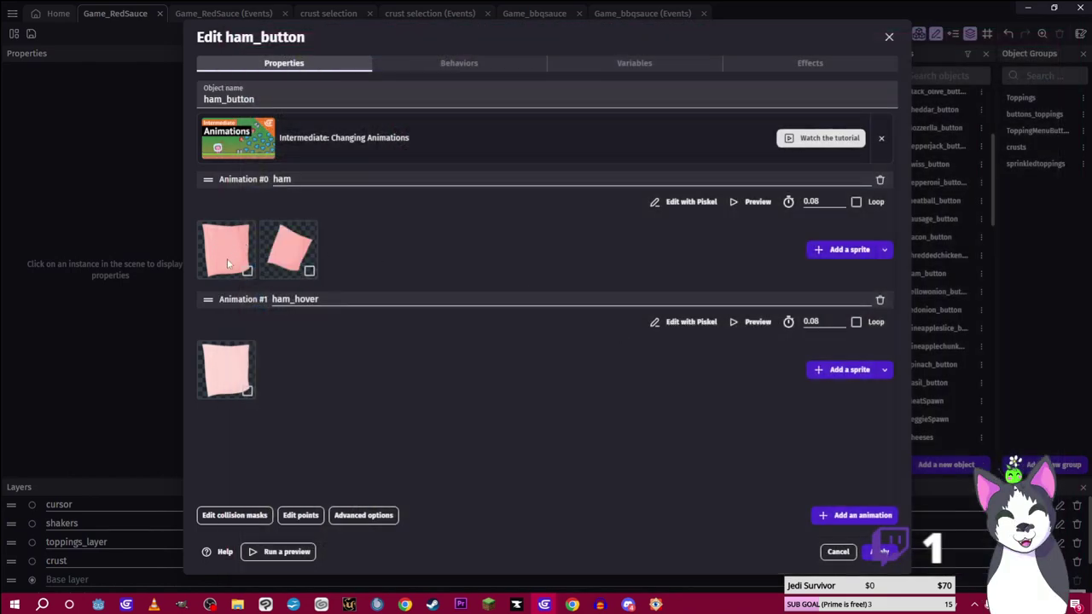
right_click(242, 255)
left_click(269, 264)
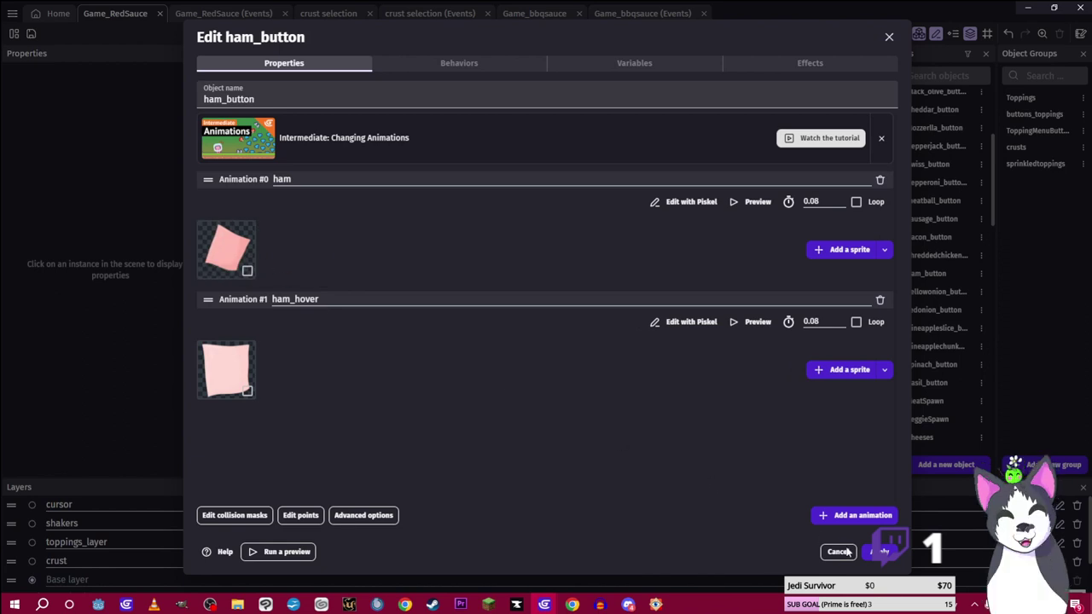
left_click(881, 551)
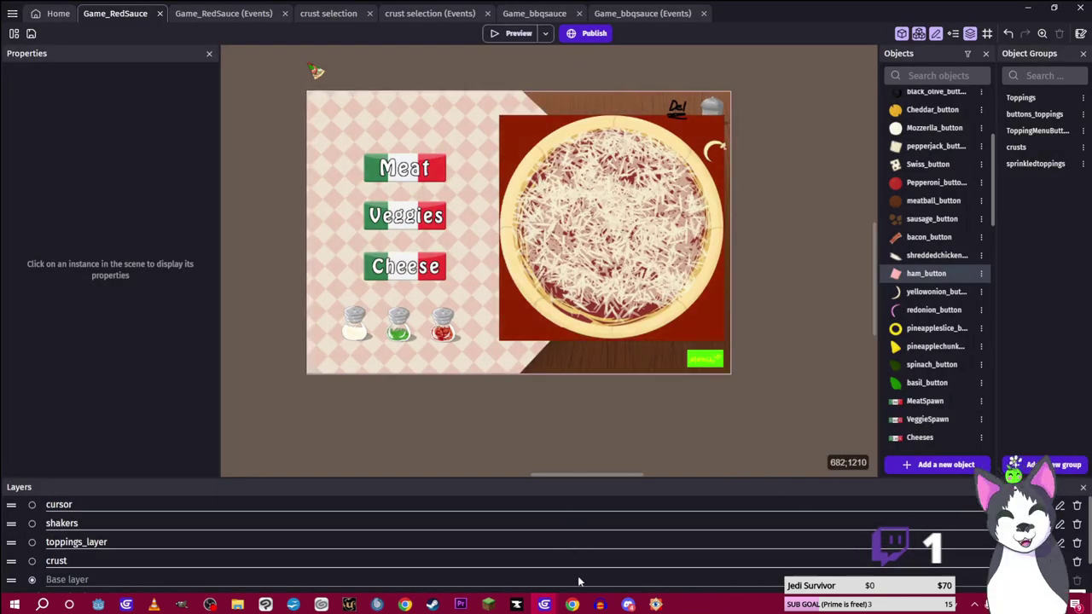
Close the outdated preview, launch a fresh one, and view the Meat toppings board
mouse_move(545, 603)
left_click(619, 555)
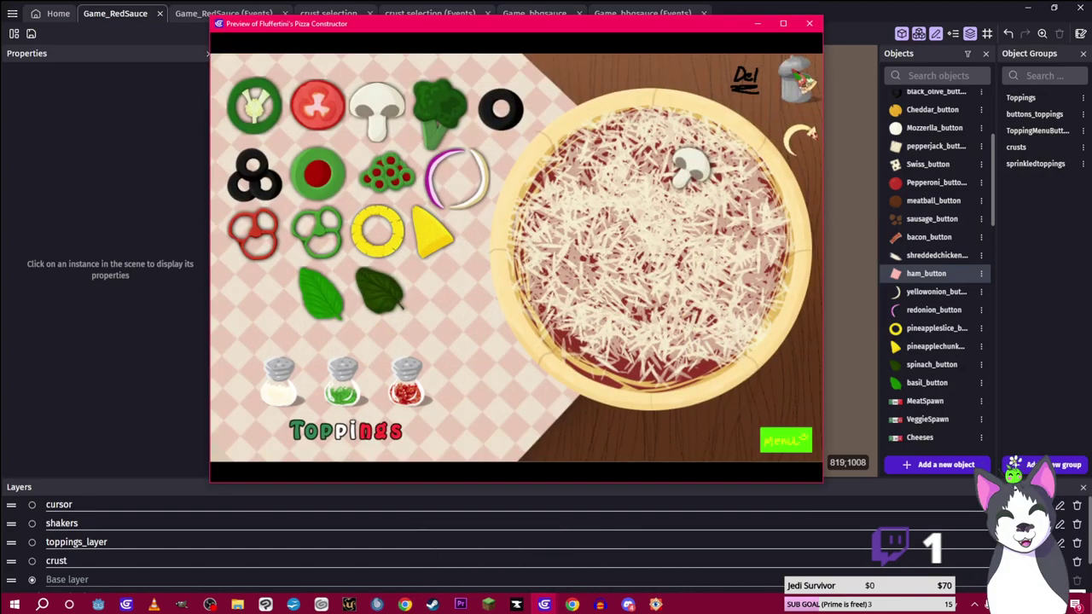
left_click(809, 23)
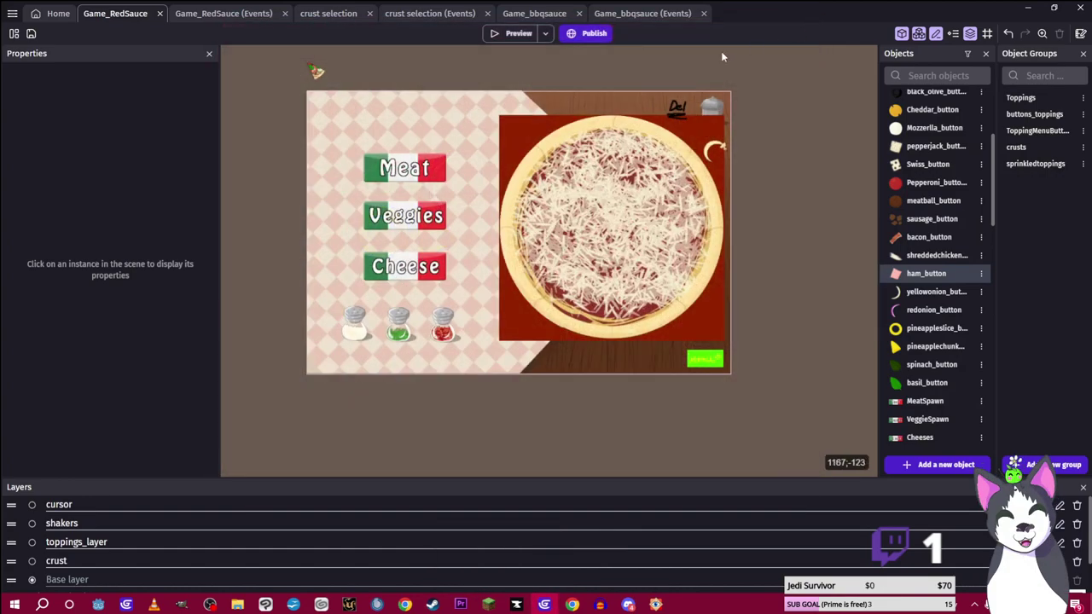
left_click(503, 35)
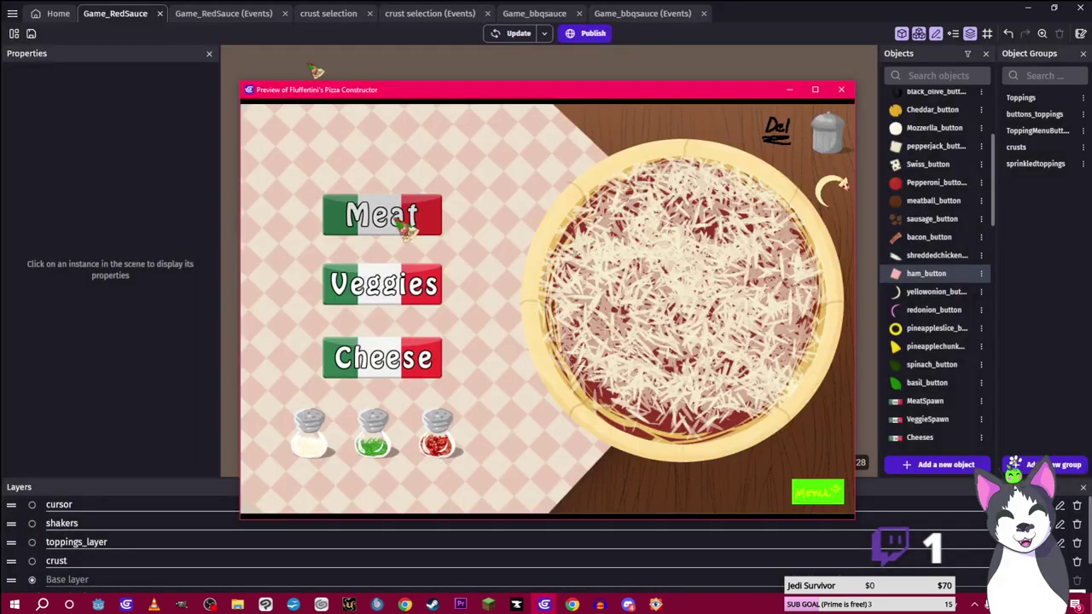
left_click(394, 224)
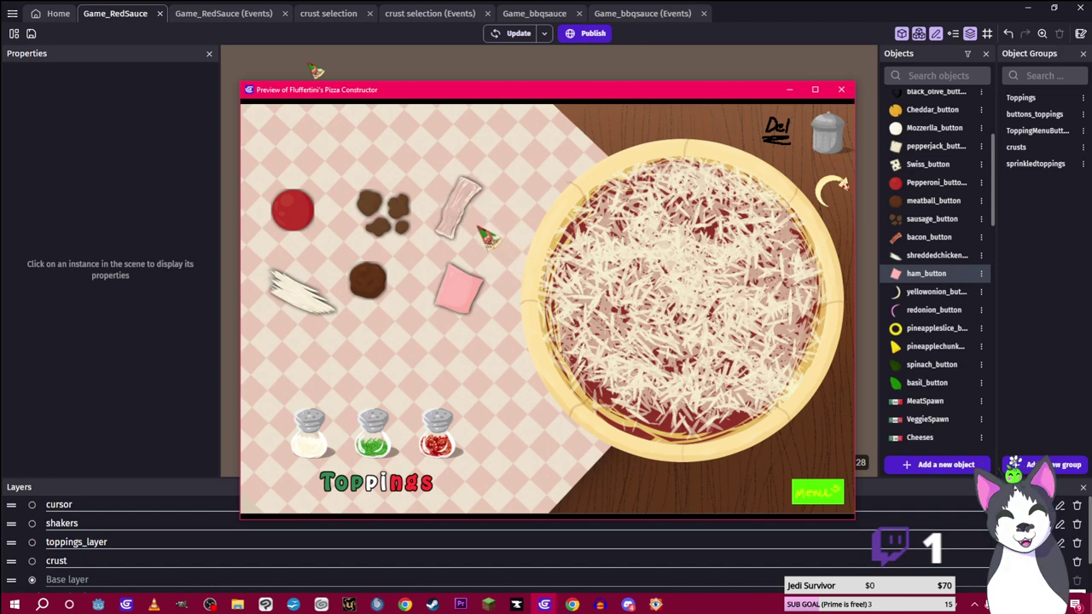
left_click(788, 91)
Replace the ham button's hover frame with ham_buttonsmol_hover
double_click(913, 274)
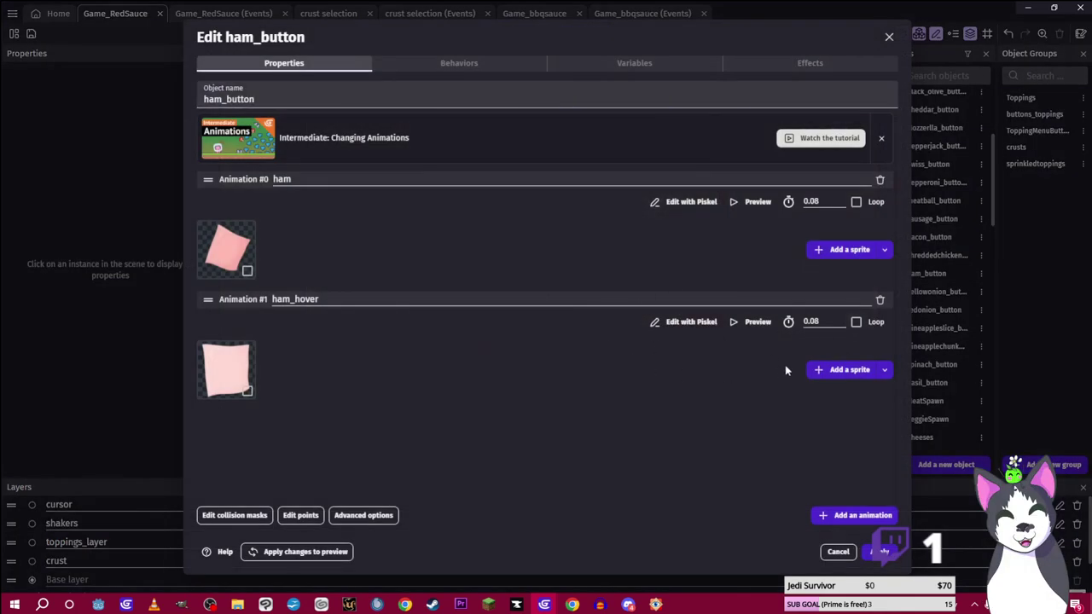
left_click(841, 369)
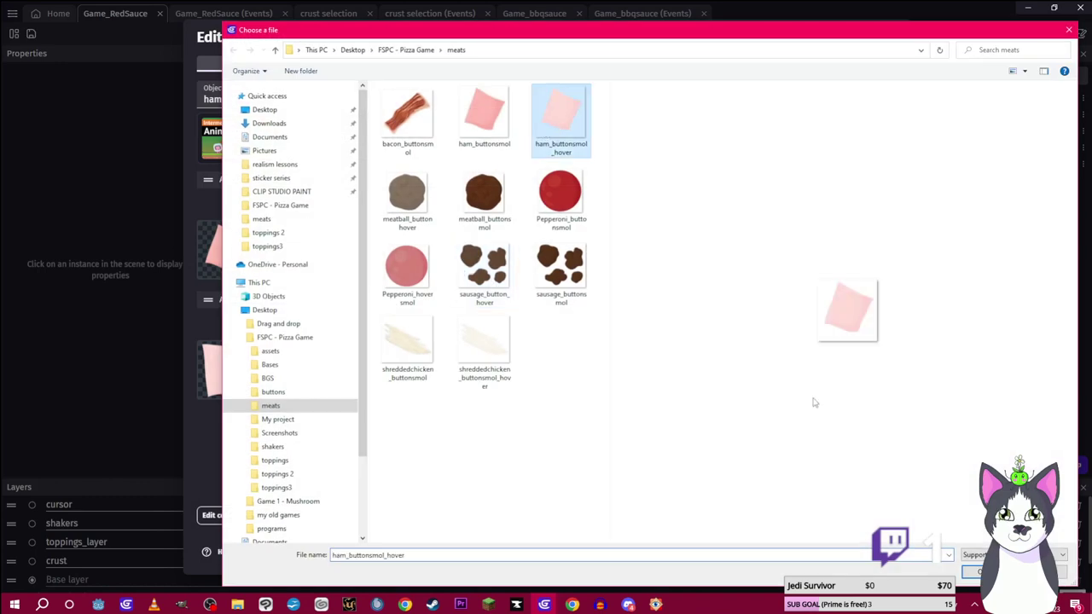
left_click(972, 571)
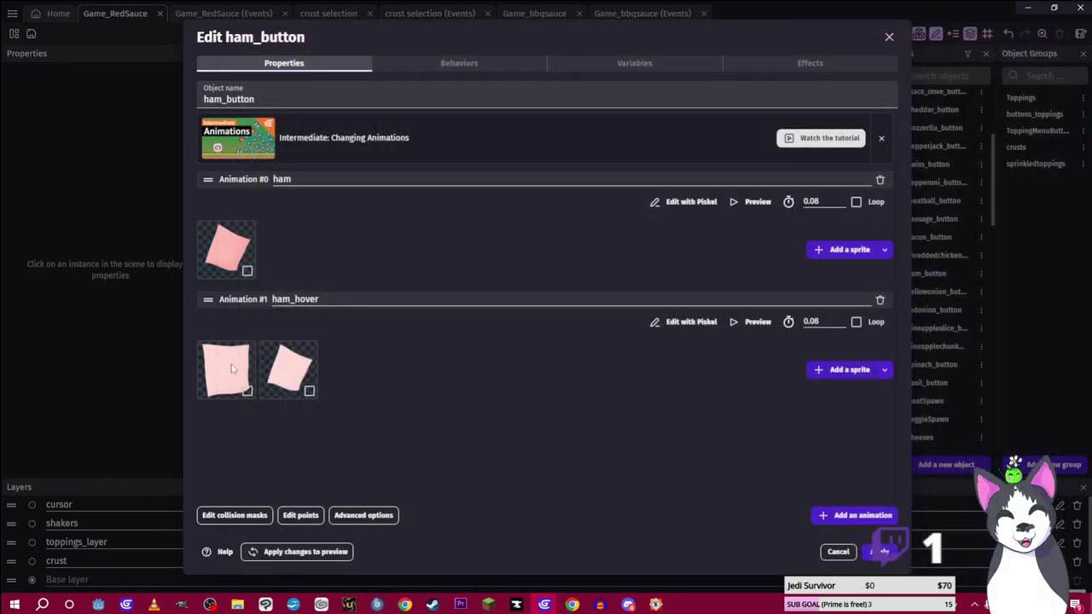
right_click(248, 366)
left_click(279, 373)
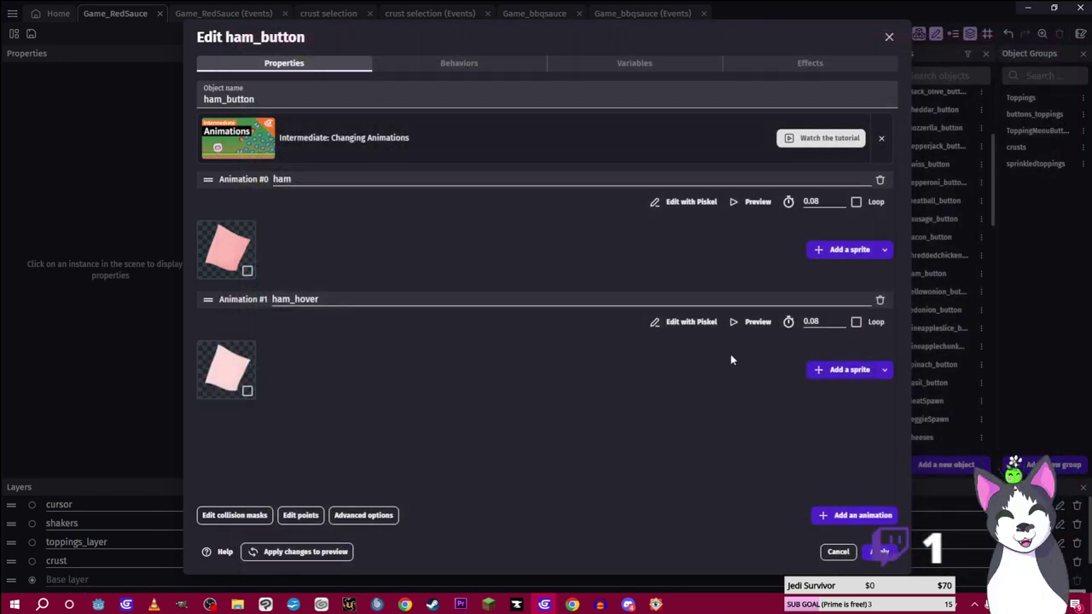
left_click(884, 551)
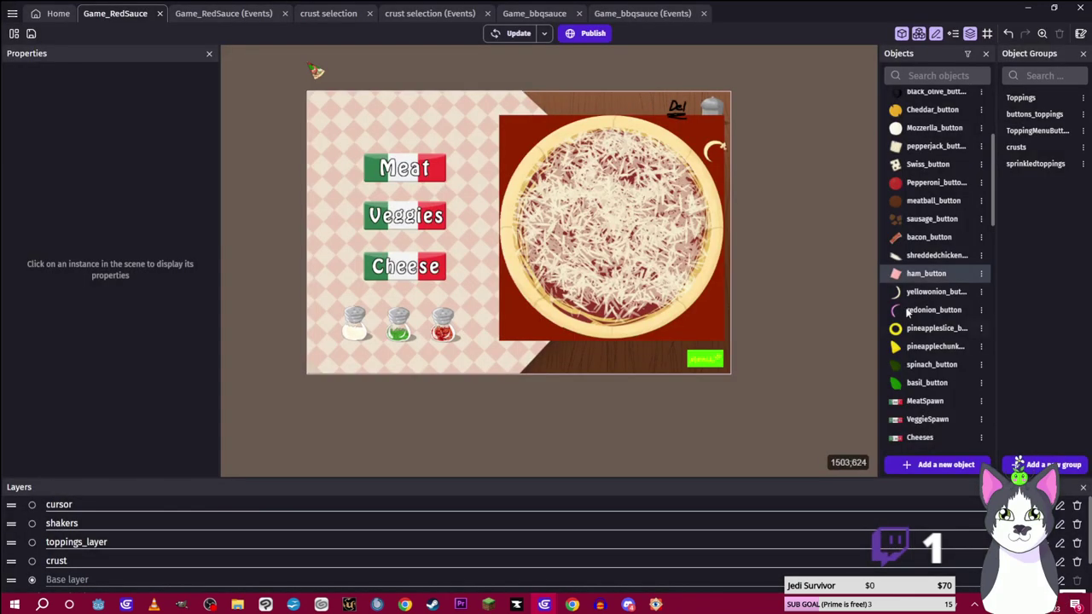
Replace the sausage button's saus and sau_hover frames with sausage_buttonsmol and sausage_button_hover
double_click(907, 223)
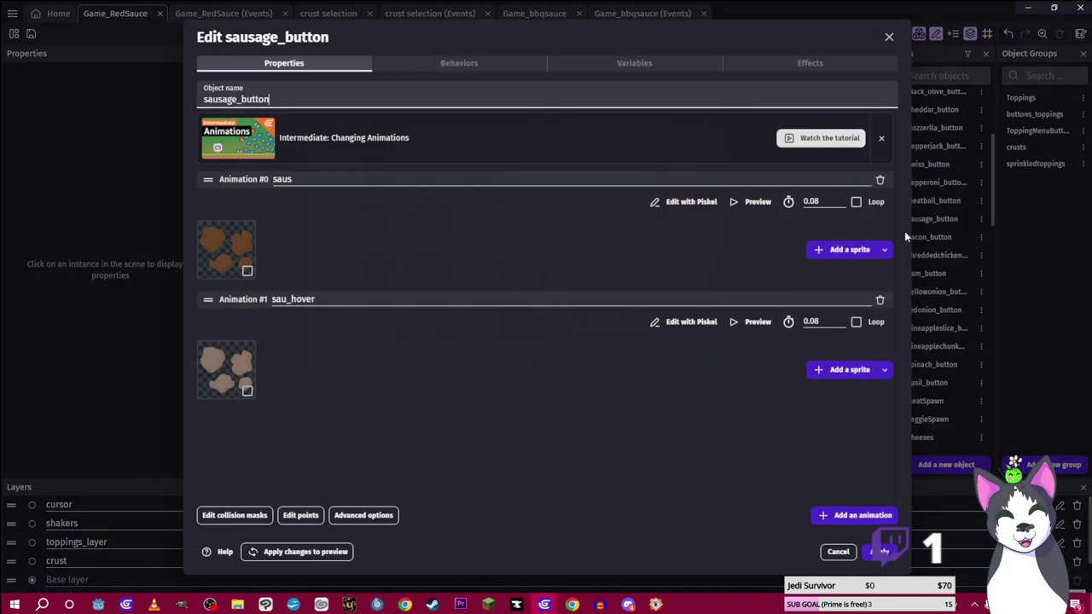
left_click(826, 250)
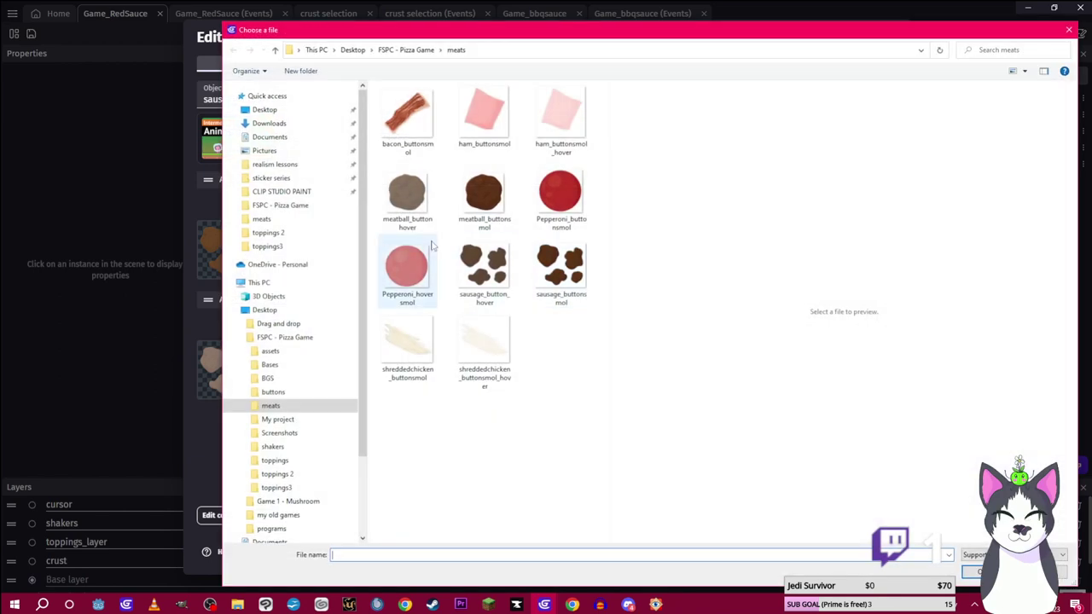
left_click(560, 269)
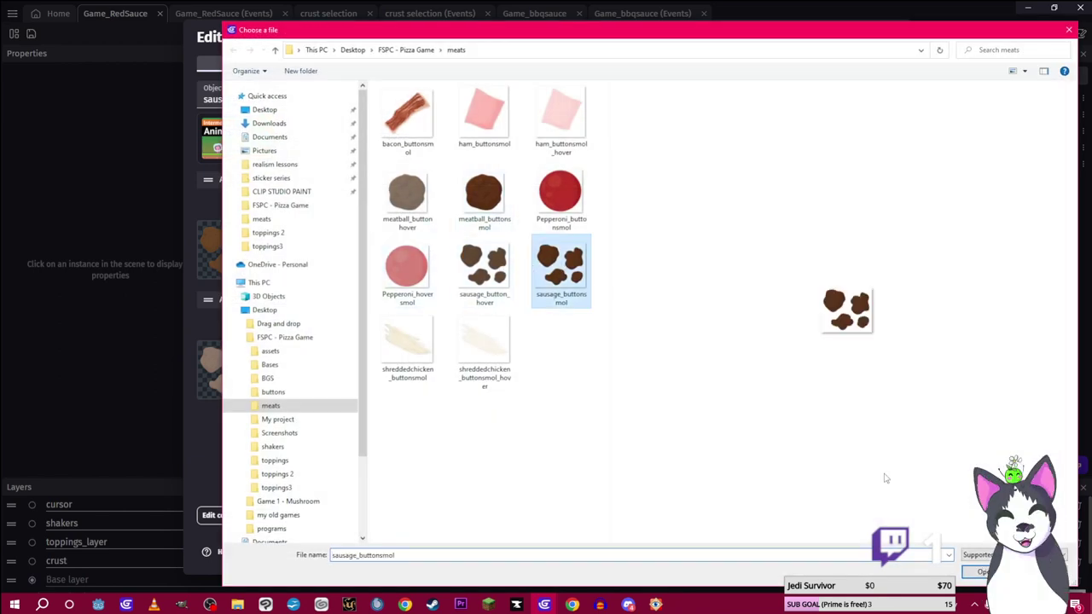
left_click(982, 572)
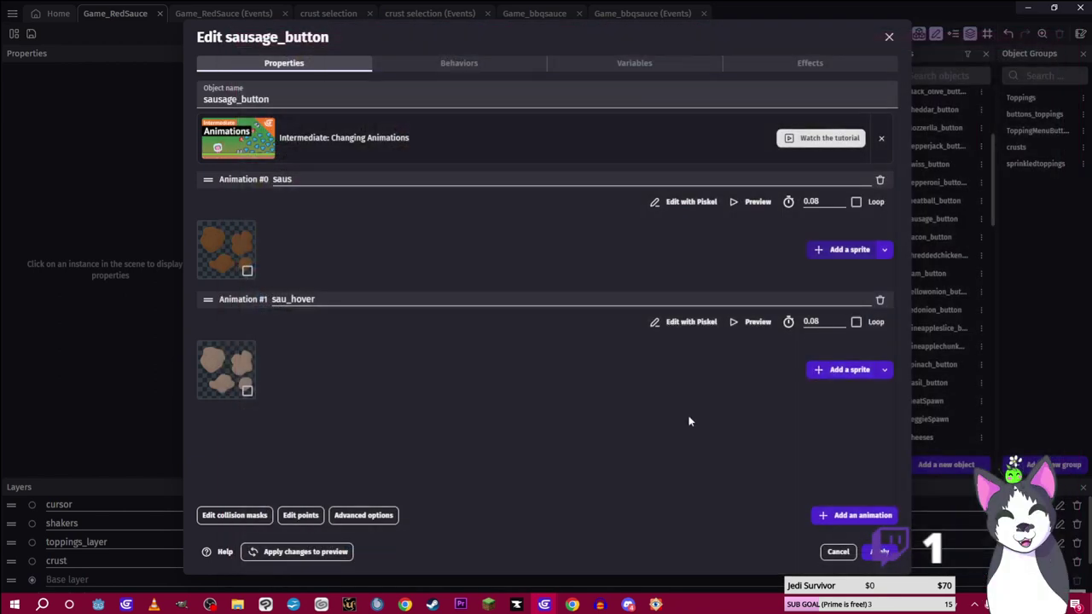
right_click(226, 261)
left_click(262, 268)
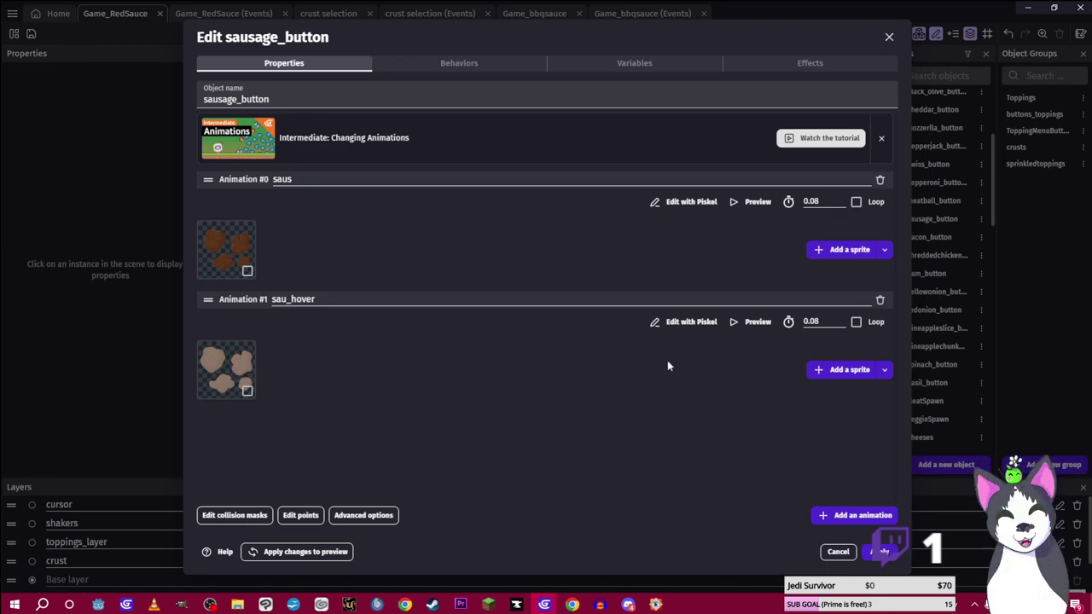
left_click(845, 369)
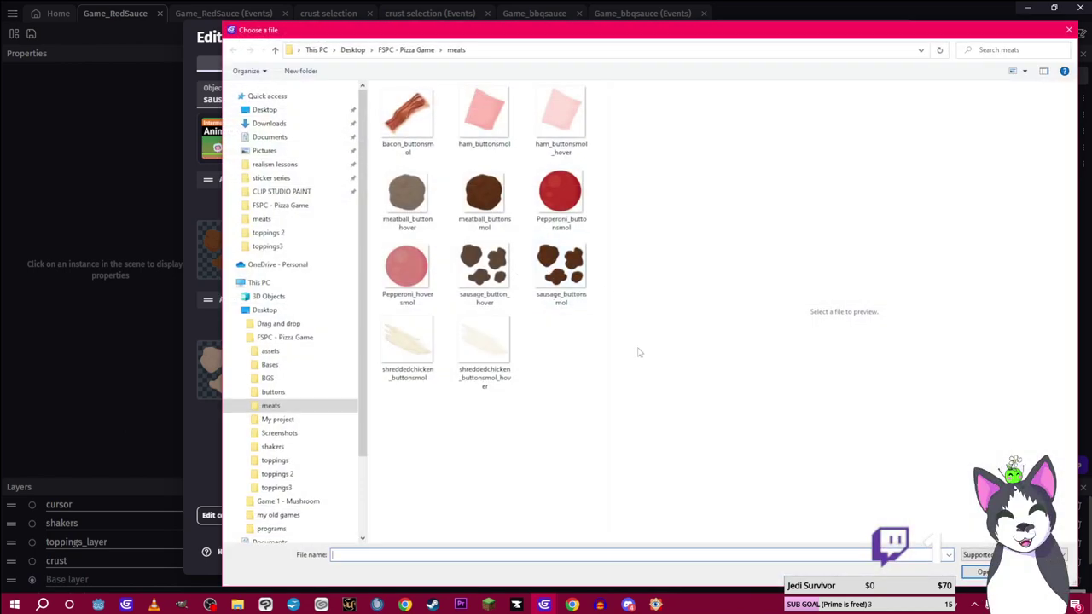
left_click(500, 289)
left_click(982, 572)
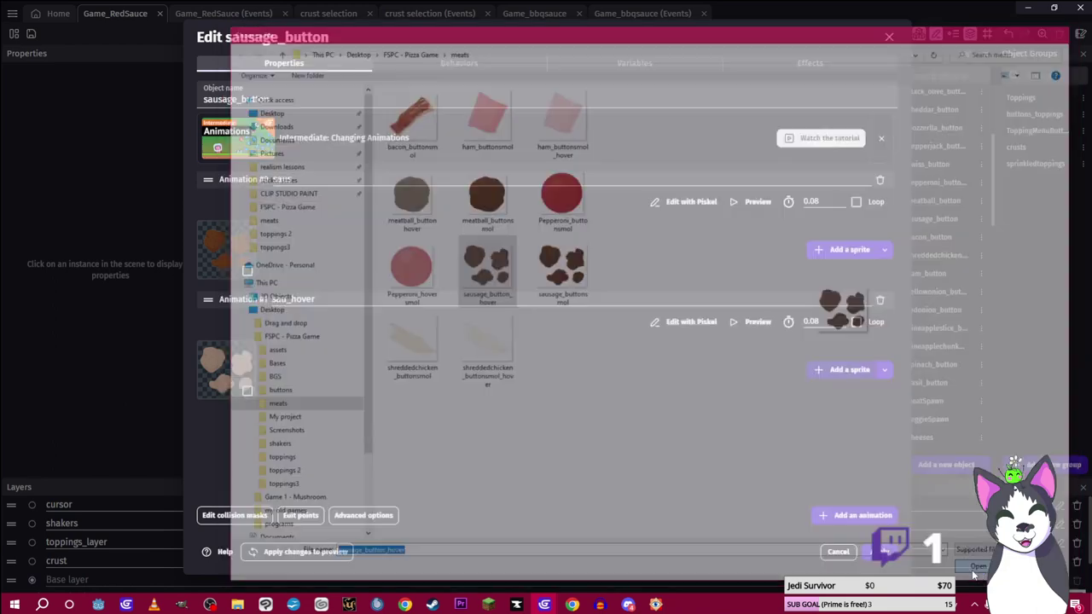
right_click(225, 378)
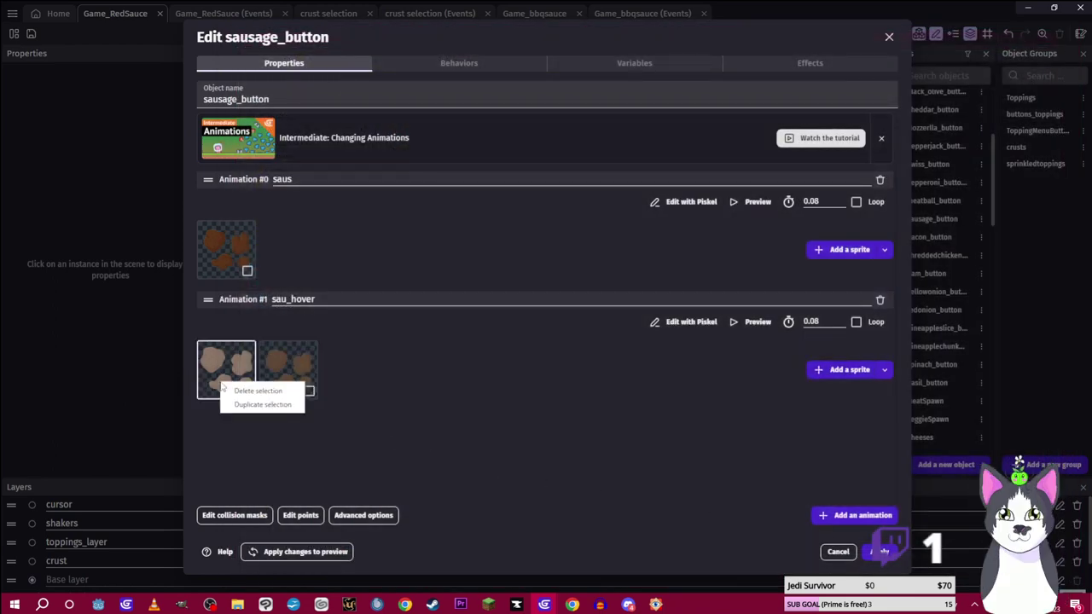
left_click(277, 386)
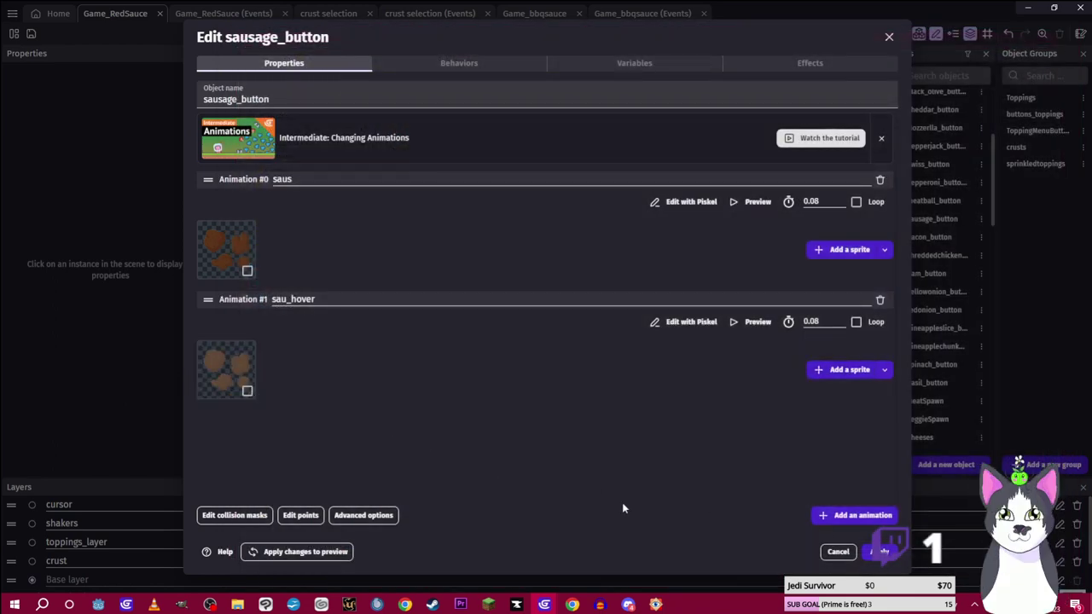
left_click(877, 552)
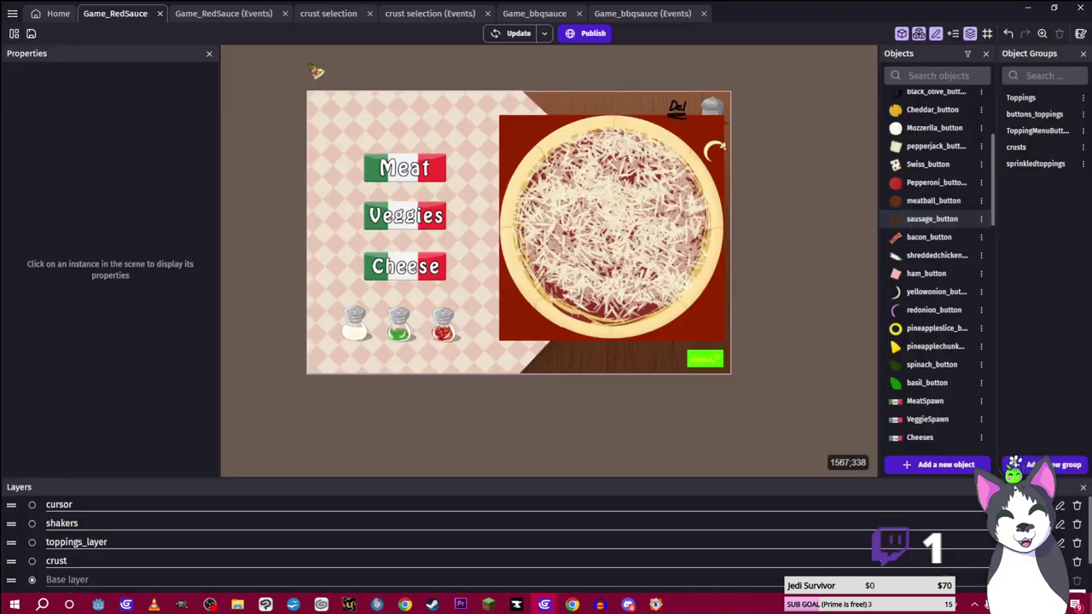
left_click(516, 33)
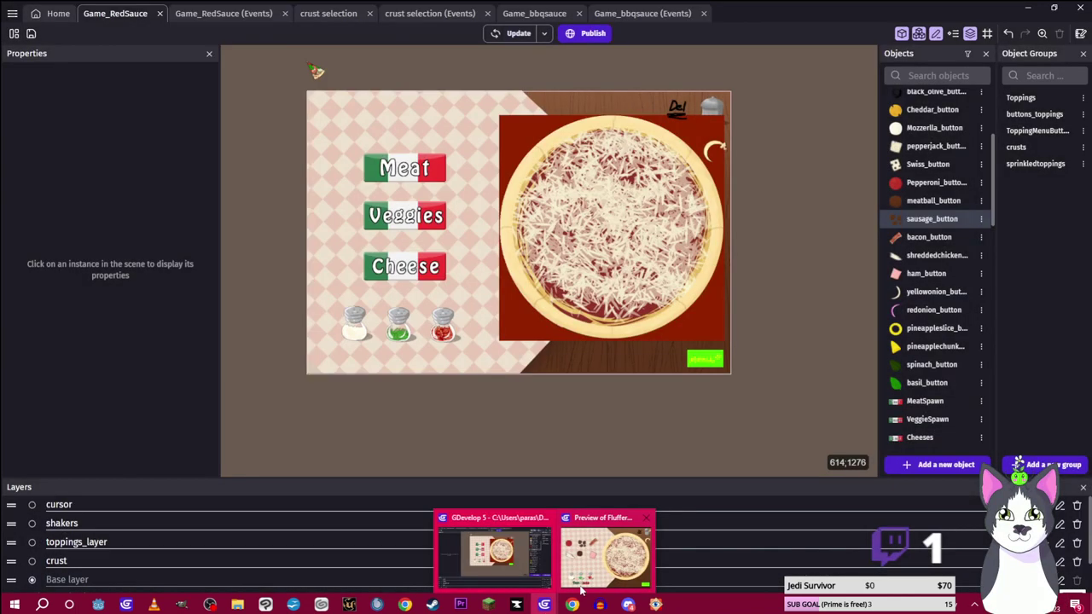
left_click(610, 550)
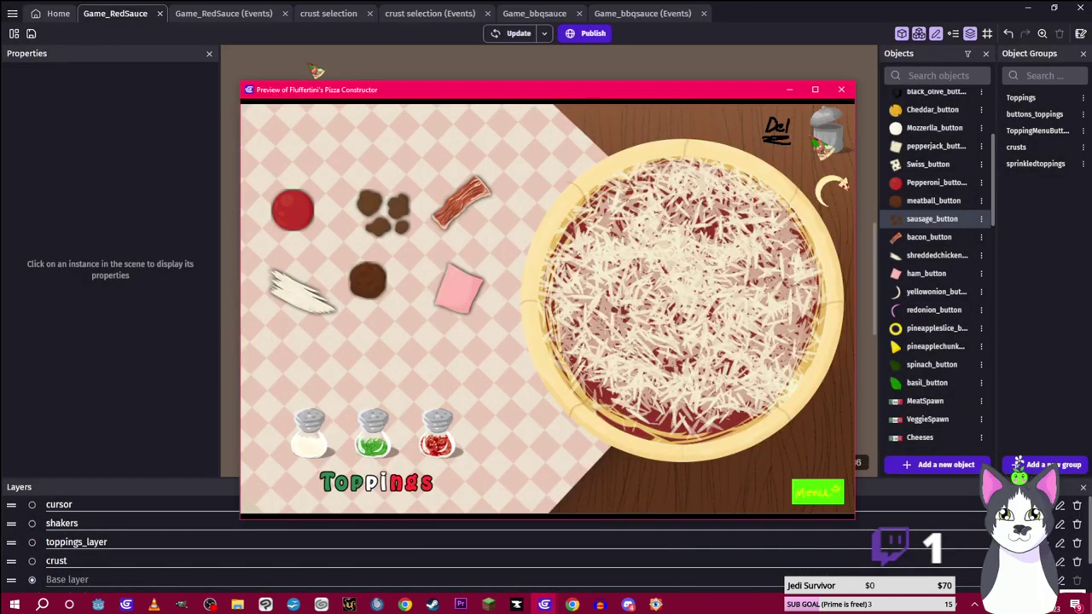
left_click(419, 484)
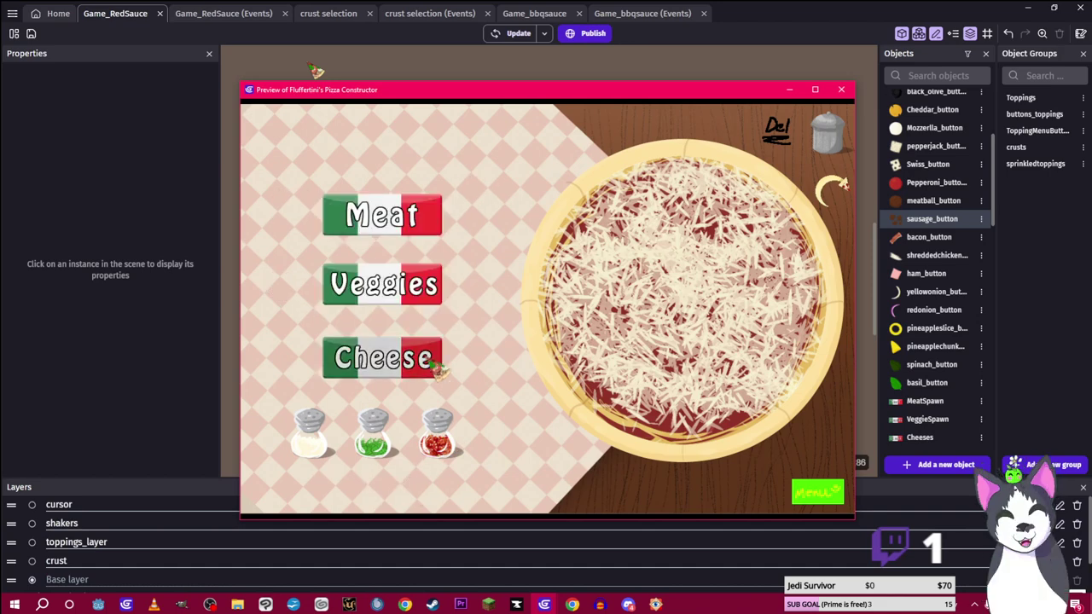
left_click(398, 212)
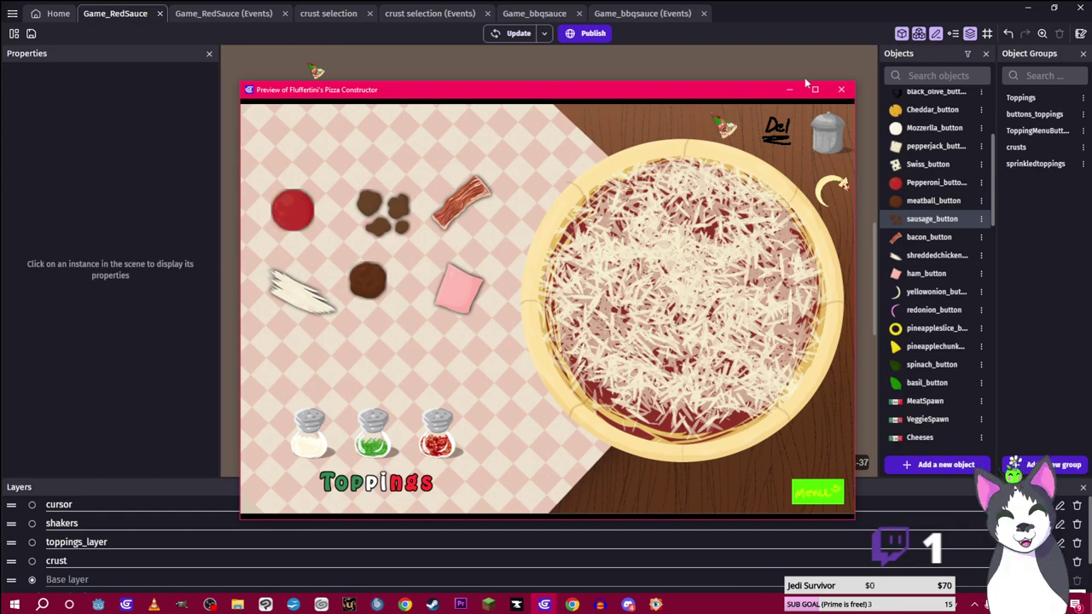
left_click(841, 90)
left_click(512, 33)
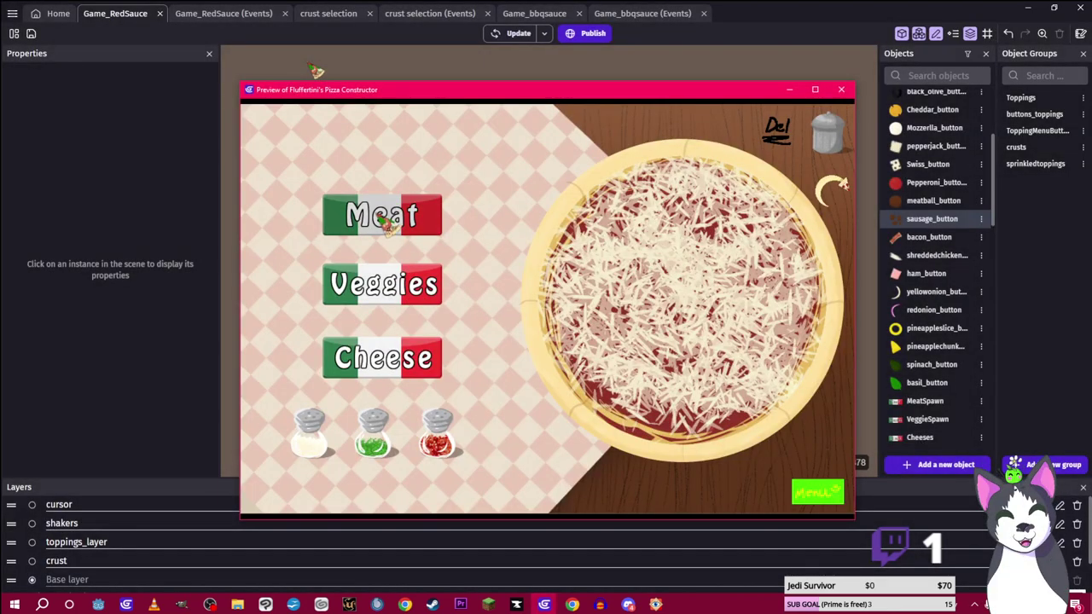
left_click(386, 223)
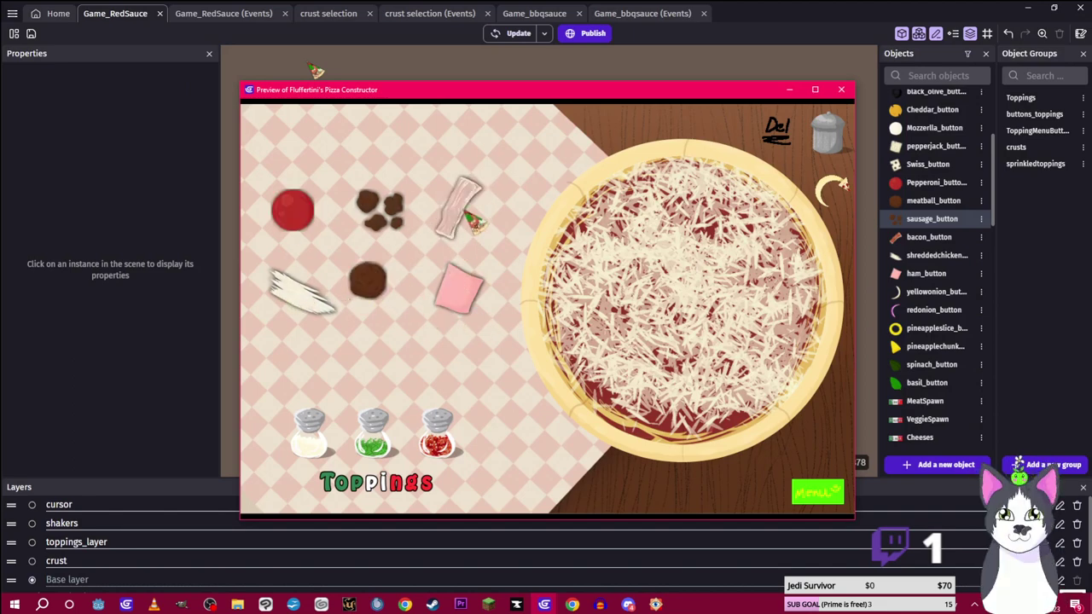
left_click(789, 89)
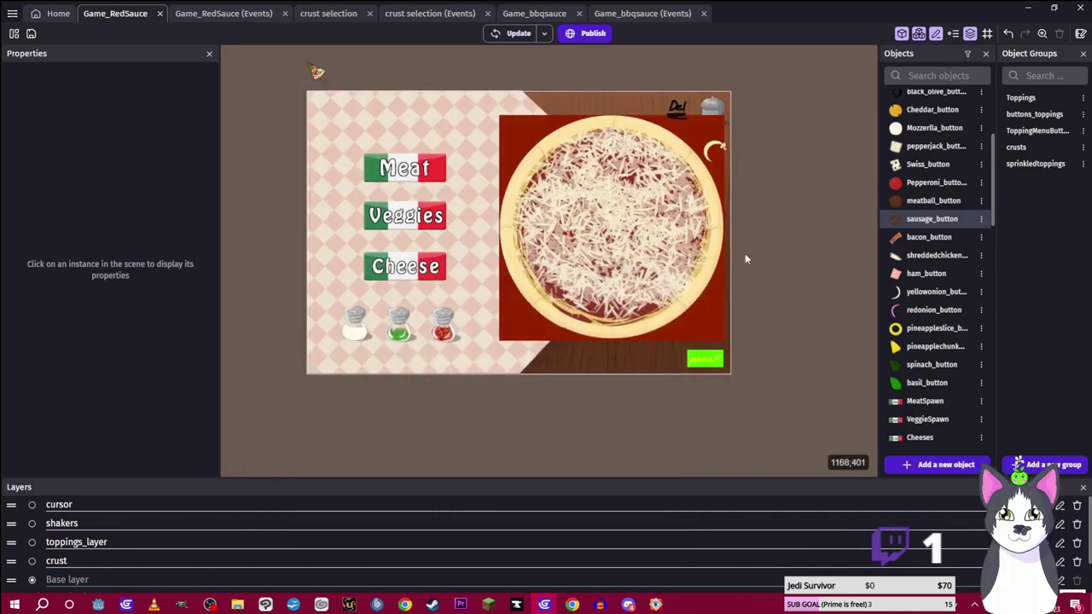
left_click(238, 604)
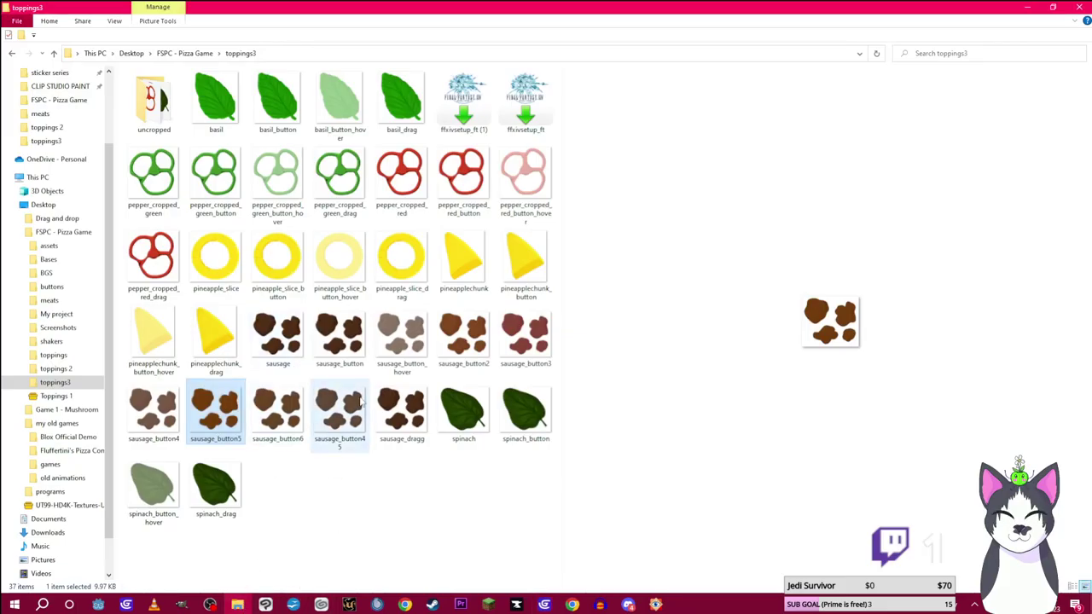
Delete the two ffxivsetup_ft installers from toppings3, then go to the meats folder
left_click(455, 118)
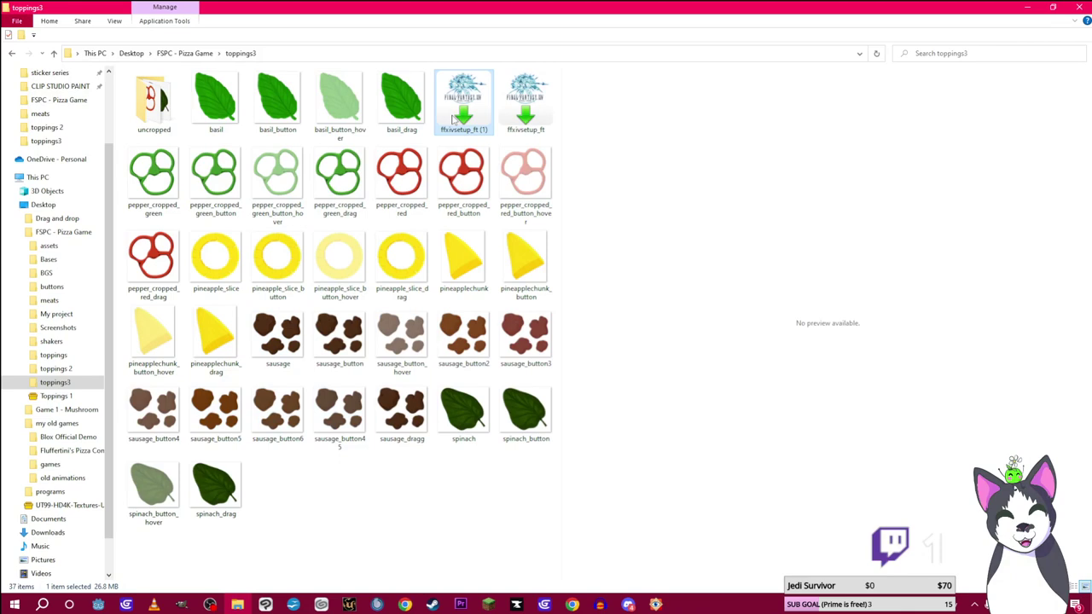
key("shift+Right")
key("Delete")
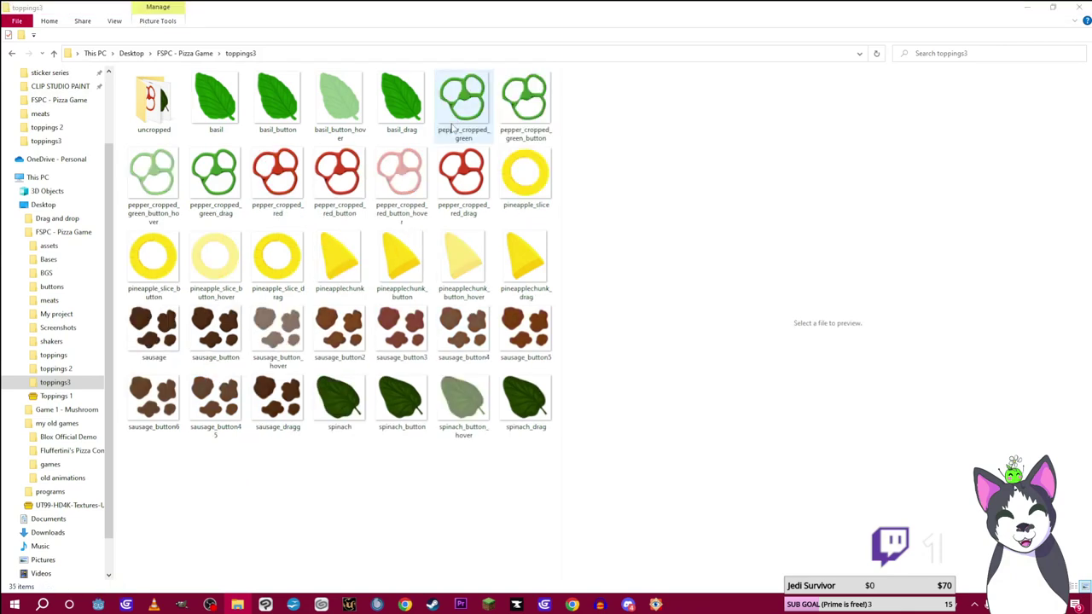
left_click(206, 56)
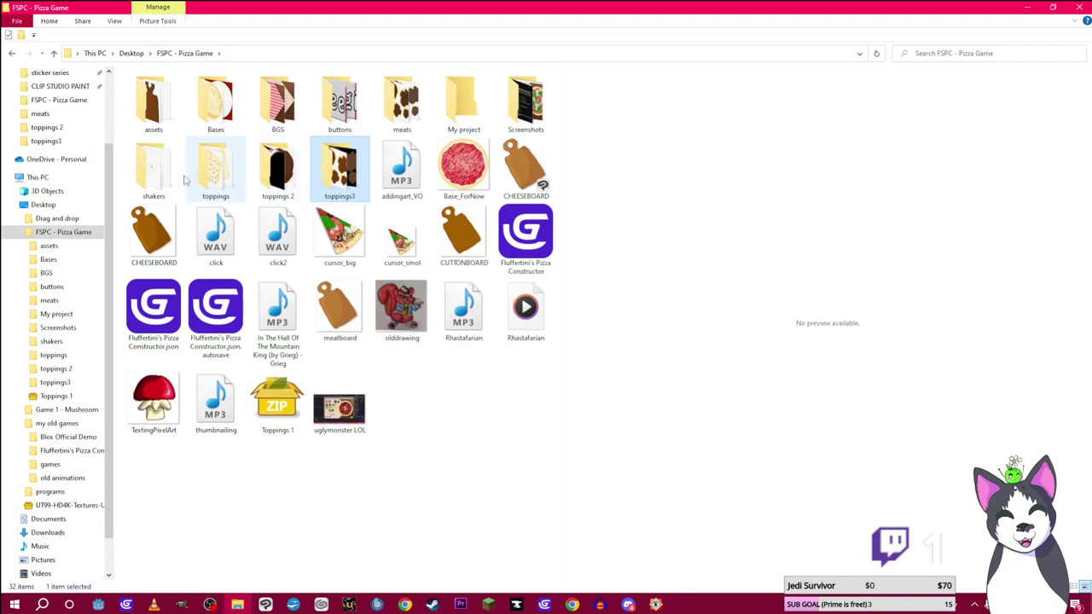
double_click(398, 111)
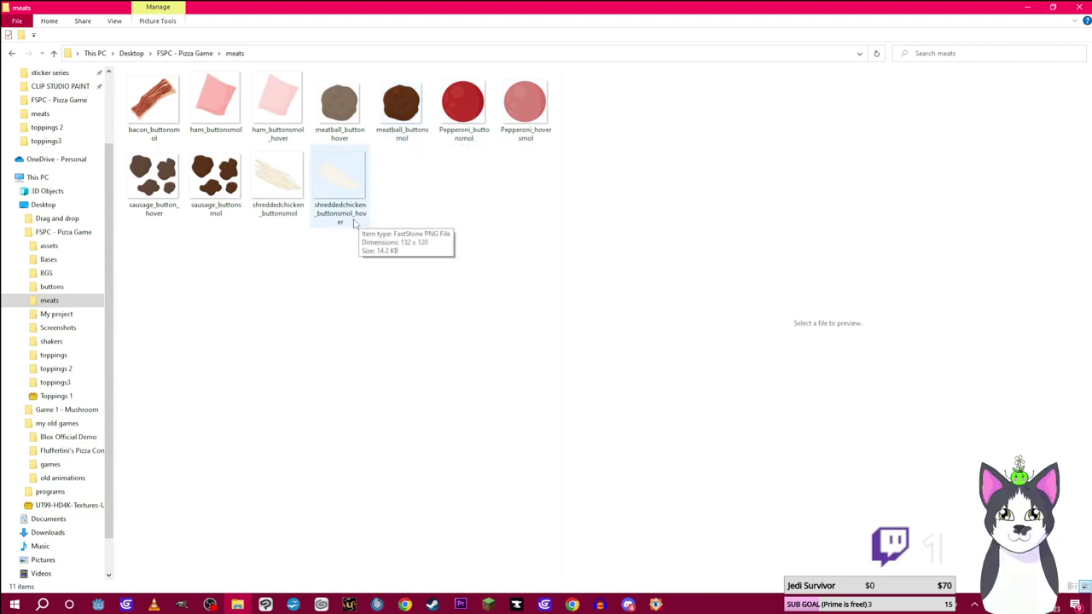
Lighten bacon_buttonsmol by raising the output black level in Adjust Levels
double_click(144, 128)
right_click(382, 304)
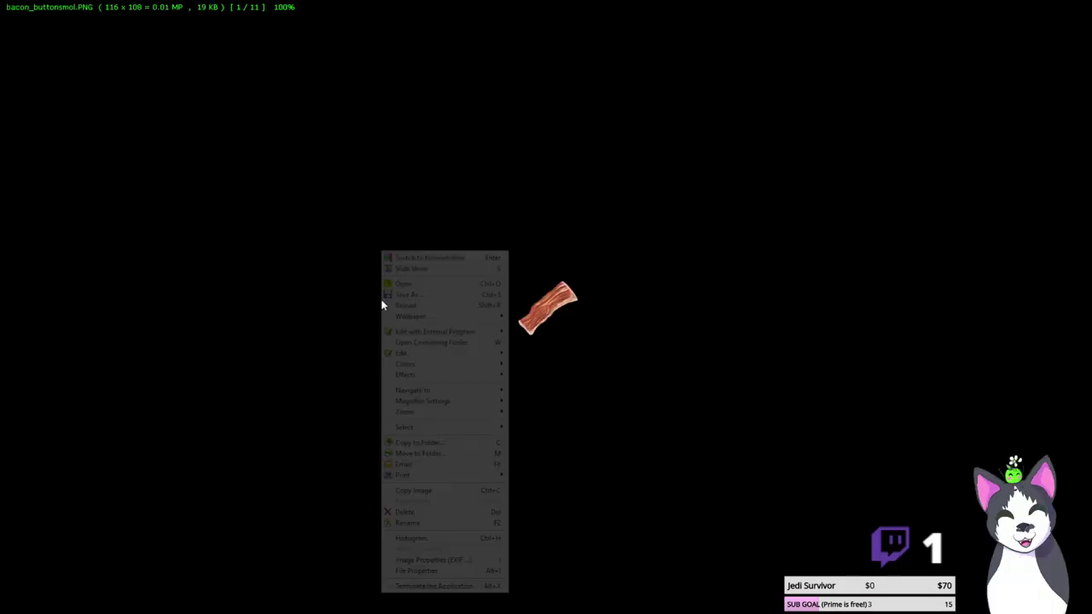
mouse_move(490, 356)
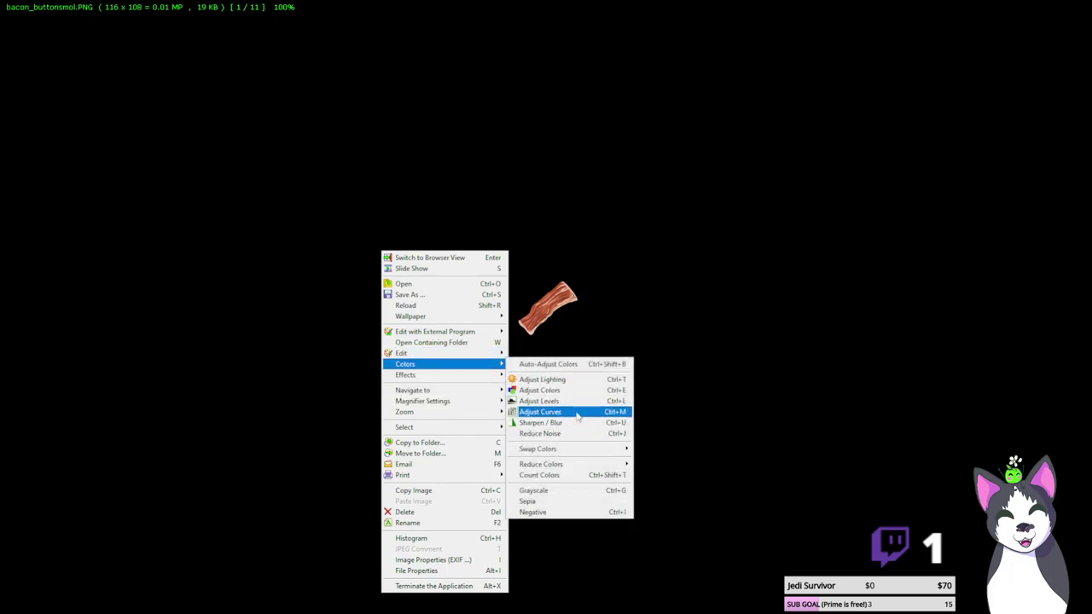
left_click(565, 401)
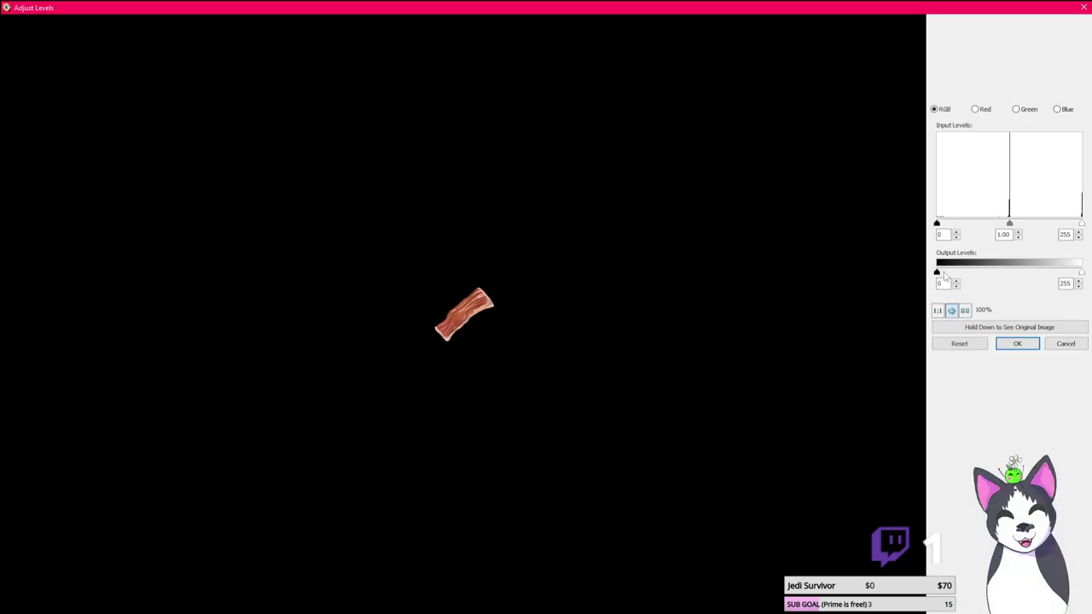
left_click_drag(939, 275, 988, 274)
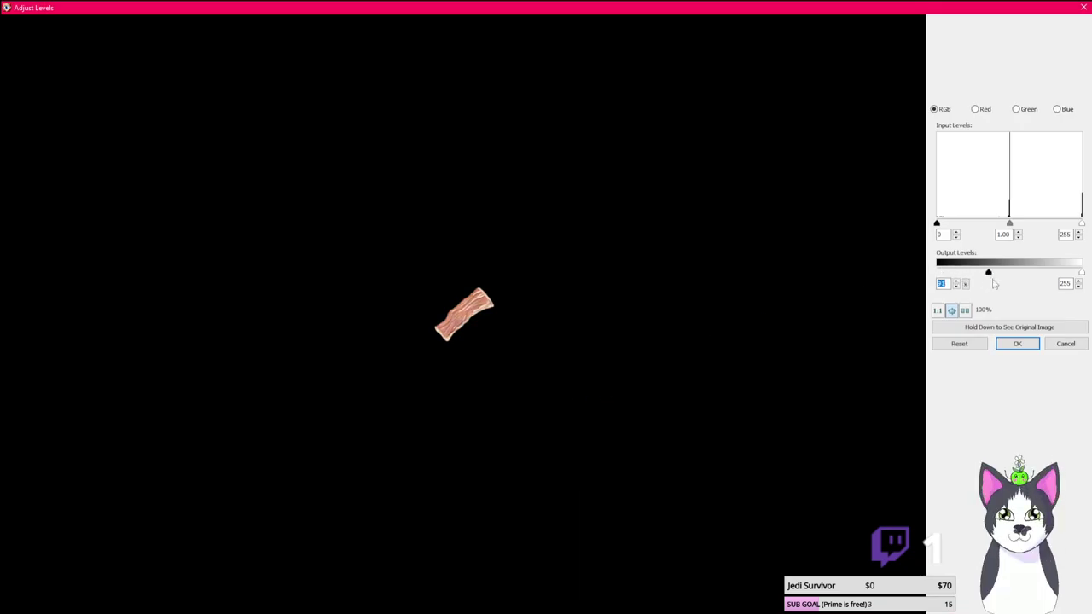
left_click(1017, 343)
Save the lightened image as bacon_buttonsmol_hover and quit FastStone
right_click(481, 307)
left_click(558, 295)
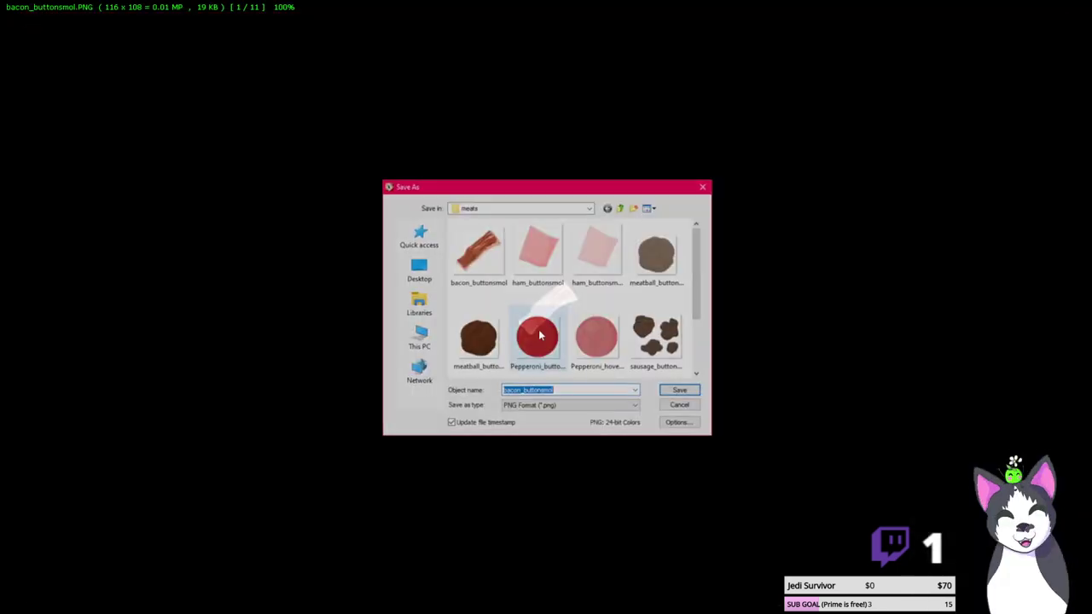
left_click(568, 391)
type("_")
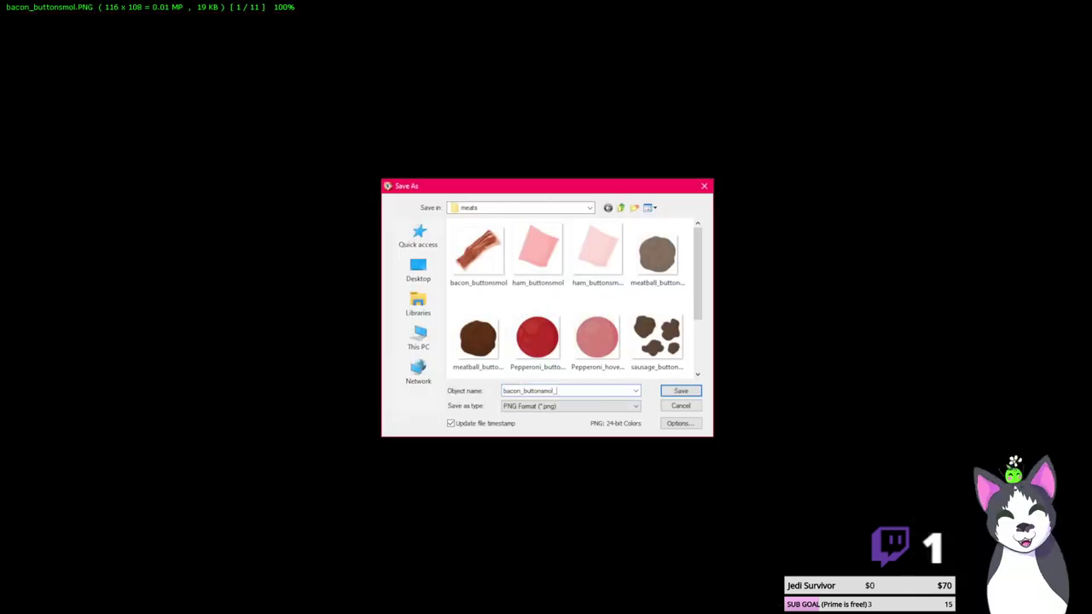
type("hover")
key("Return")
key("Escape")
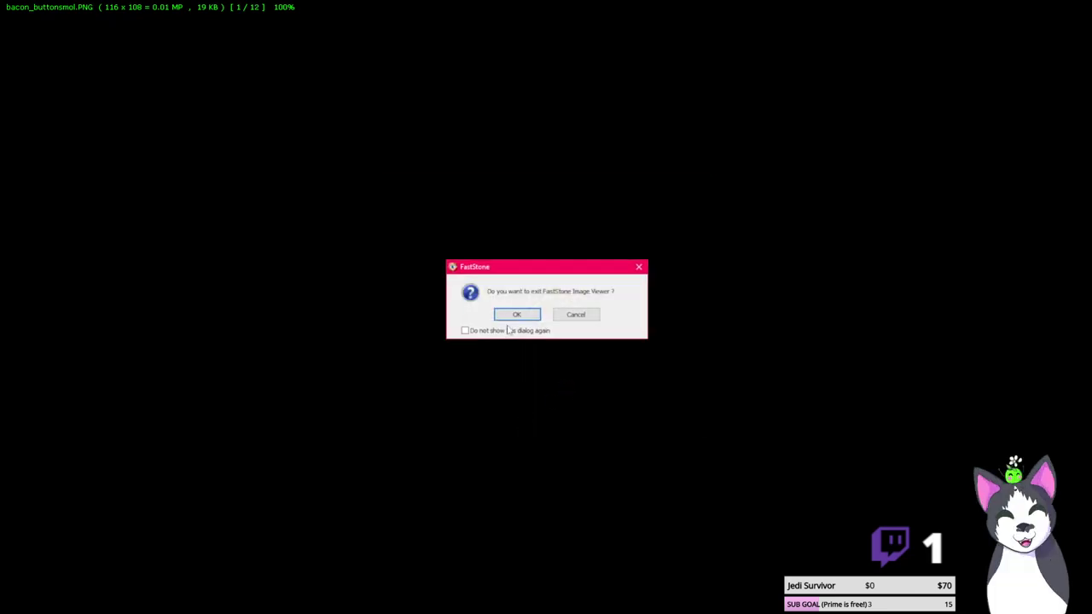
left_click(512, 315)
Return to GDevelop and scroll the Game_RedSauce events to the MeatSpawn create-object actions
mouse_move(543, 604)
left_click(530, 573)
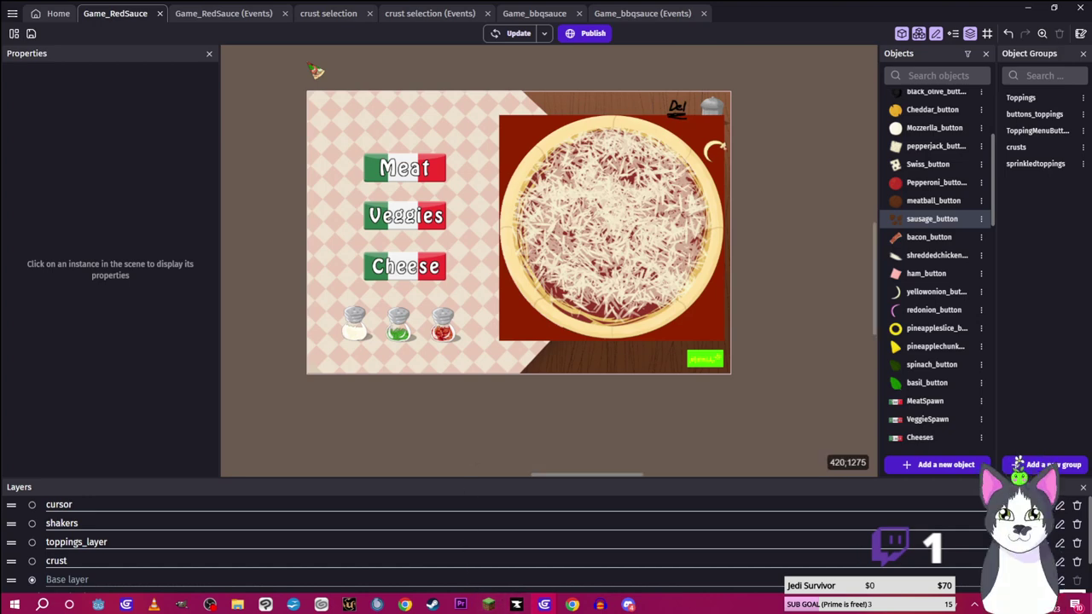
left_click(232, 15)
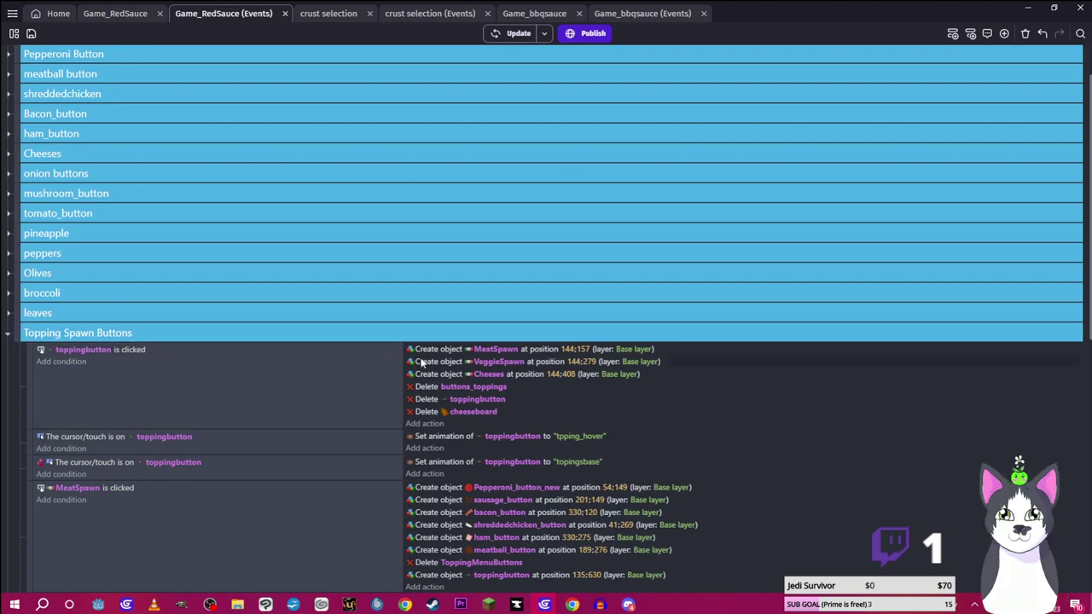
scroll(480, 349, "down", 3)
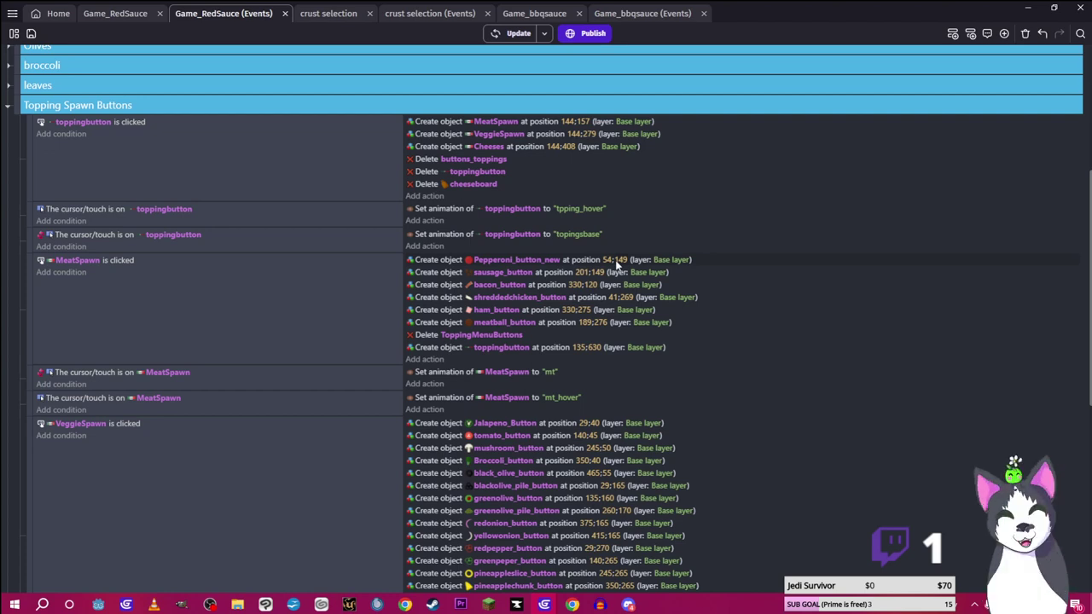
Duplicate the meatball button's Create object action in the MeatSpawn event
left_click(589, 322)
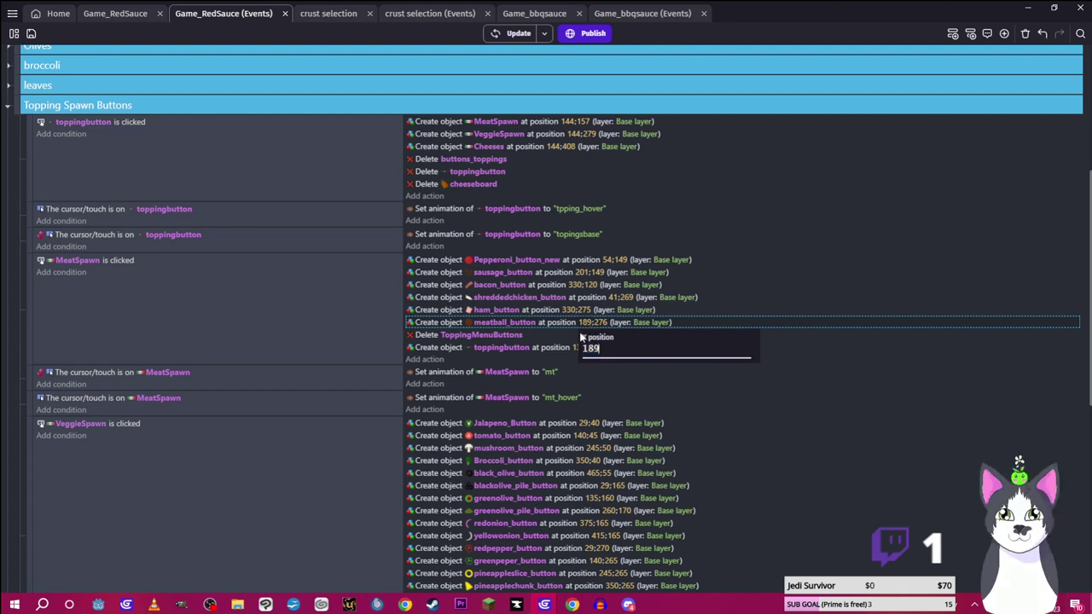
left_click(528, 321)
left_click(528, 322)
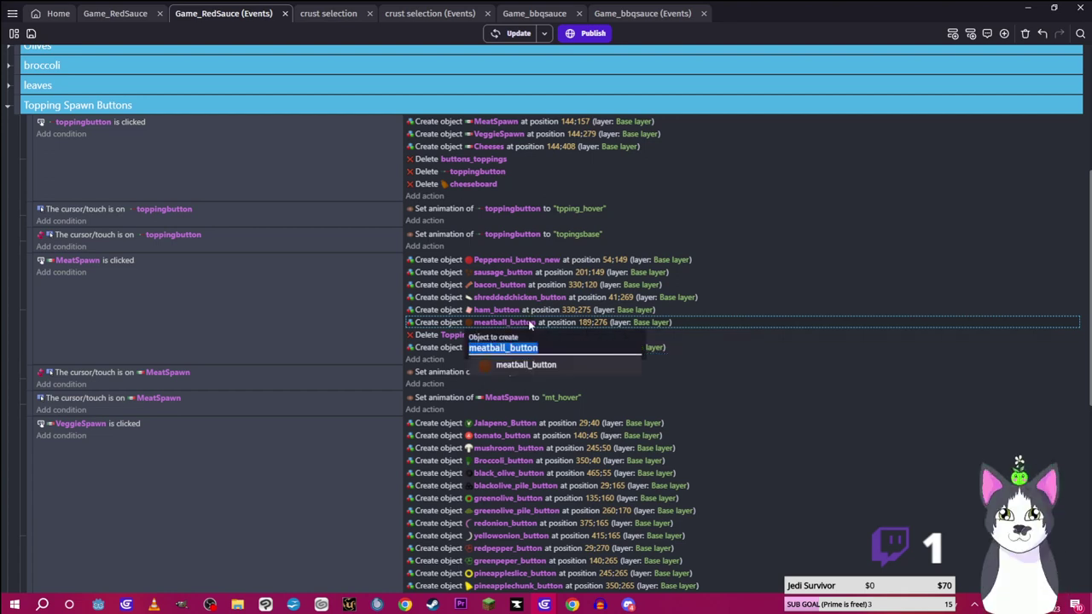
left_click(702, 326)
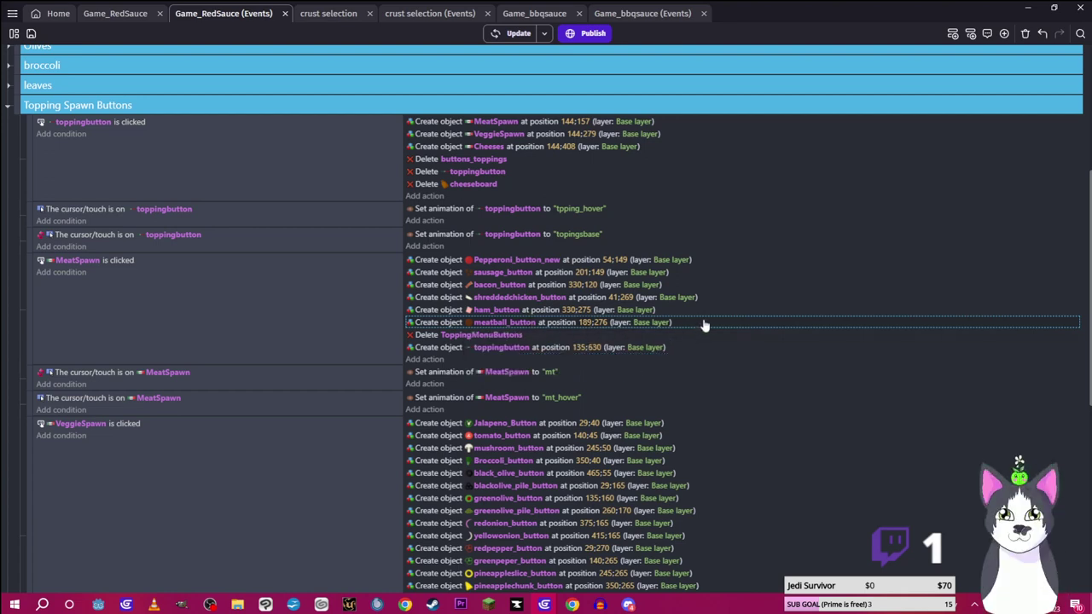
key("ctrl+v")
Make the duplicated action create meatboard and set its X position to 70
left_click(519, 334)
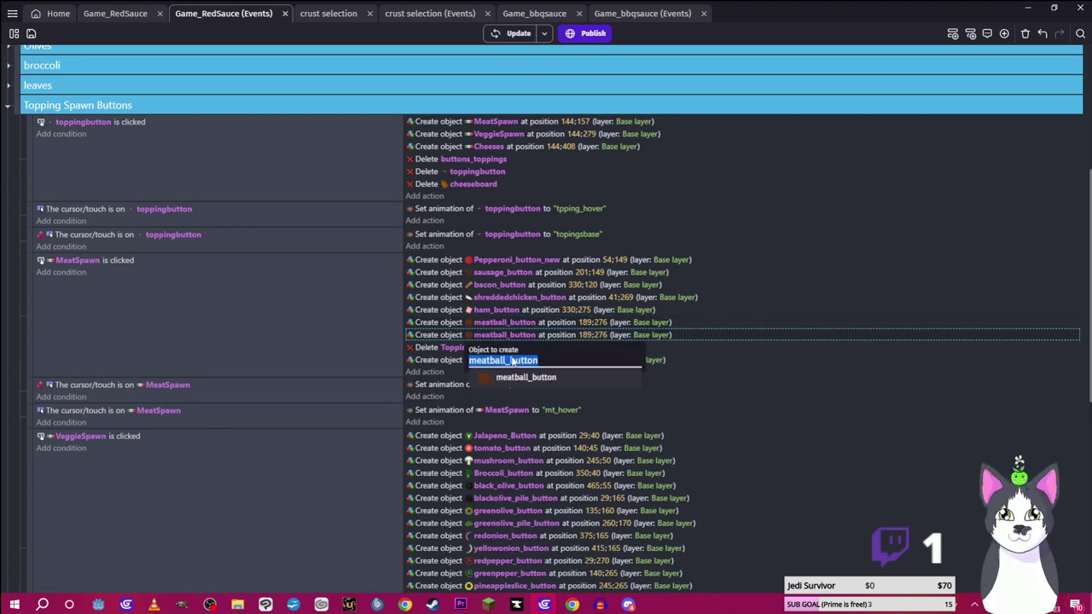
key("BackSpace")
scroll(538, 247, "down", 15)
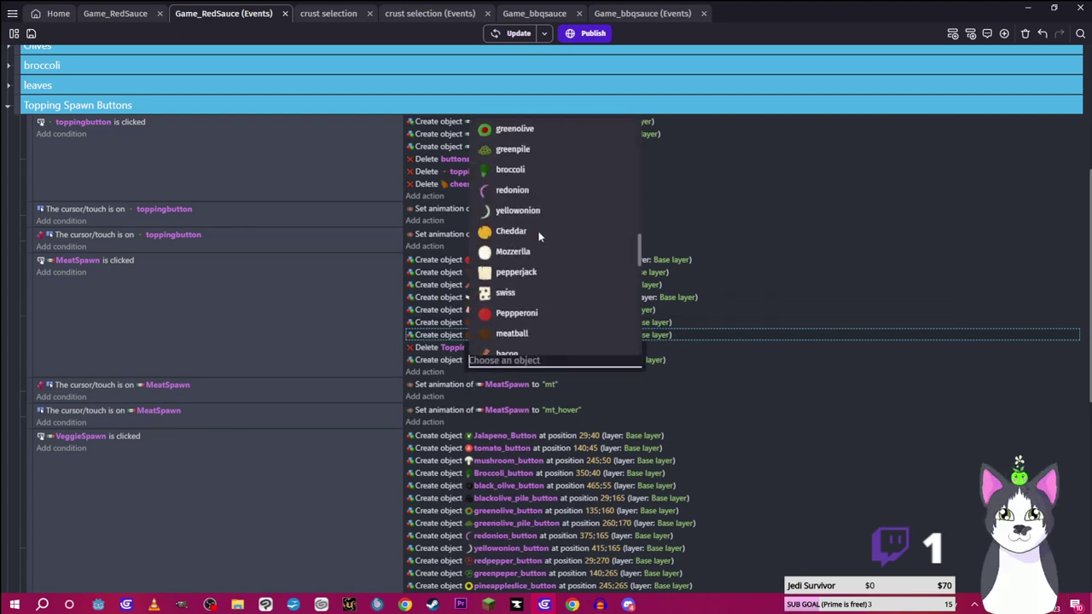
left_click(534, 219)
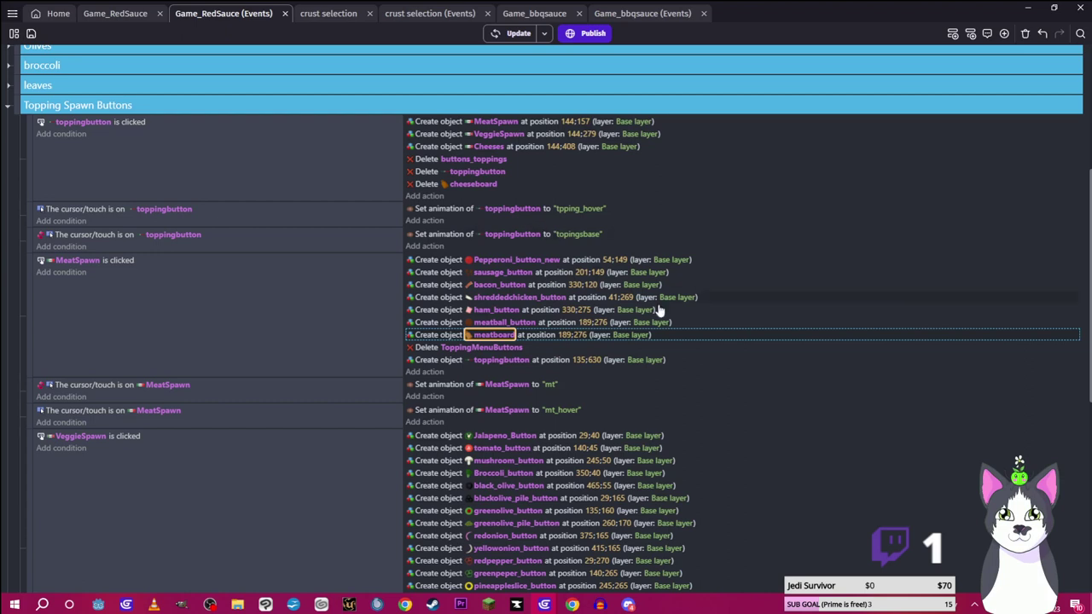
left_click(567, 335)
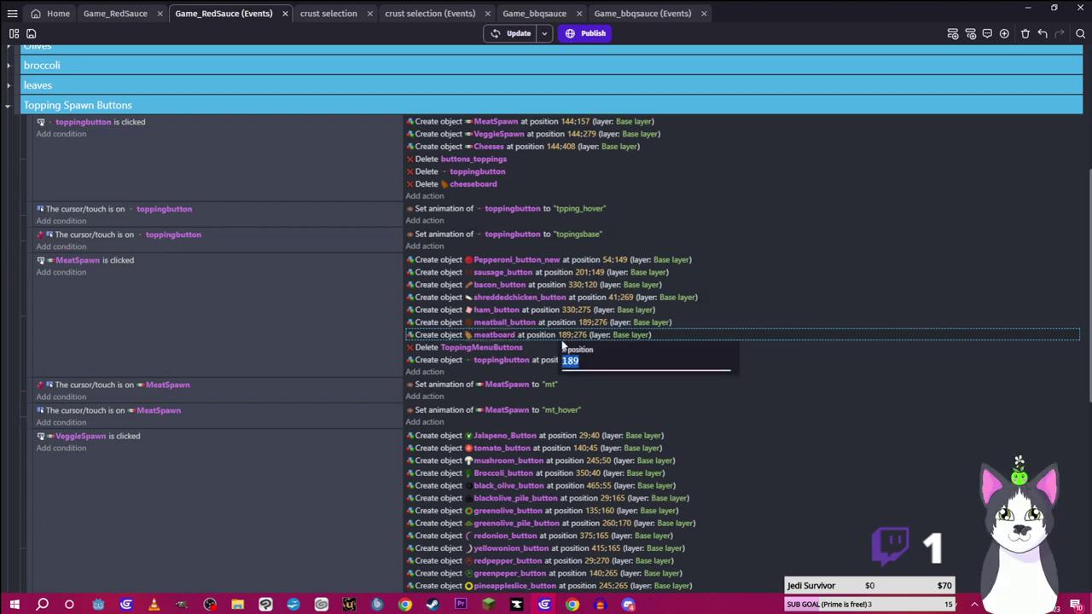
type("70")
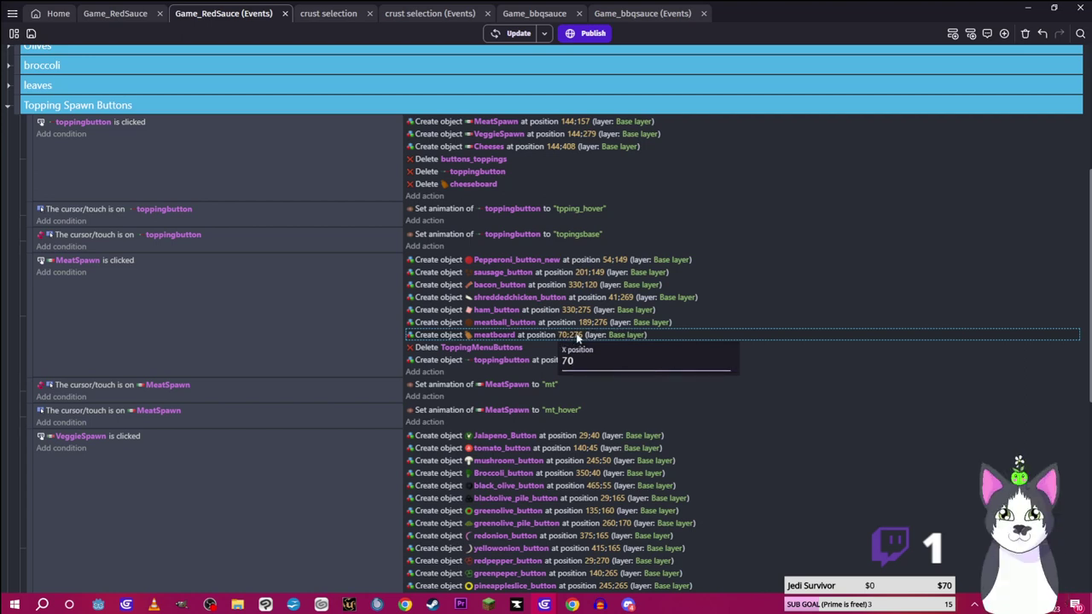
left_click(578, 335)
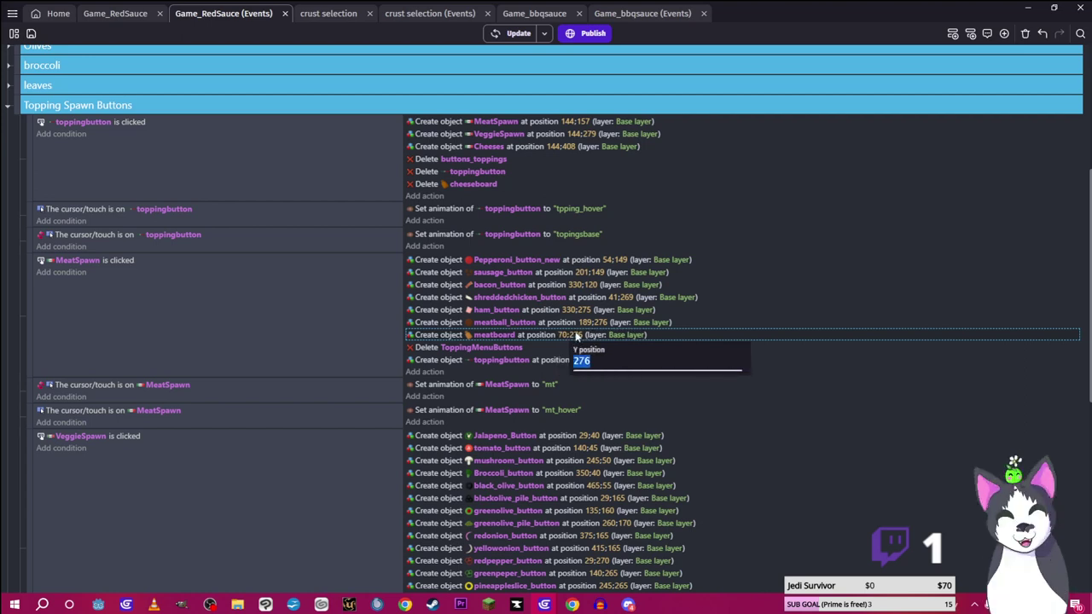
Set the meatboard's Y to 77, then put the meatball button on toppings_layer
type("77")
left_click(681, 328)
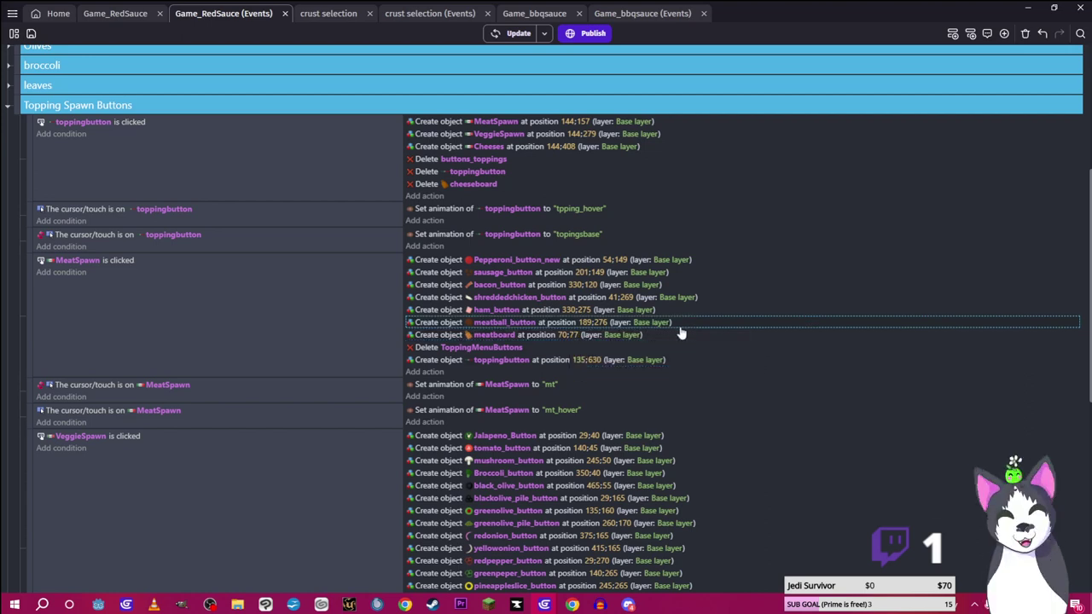
left_click(646, 323)
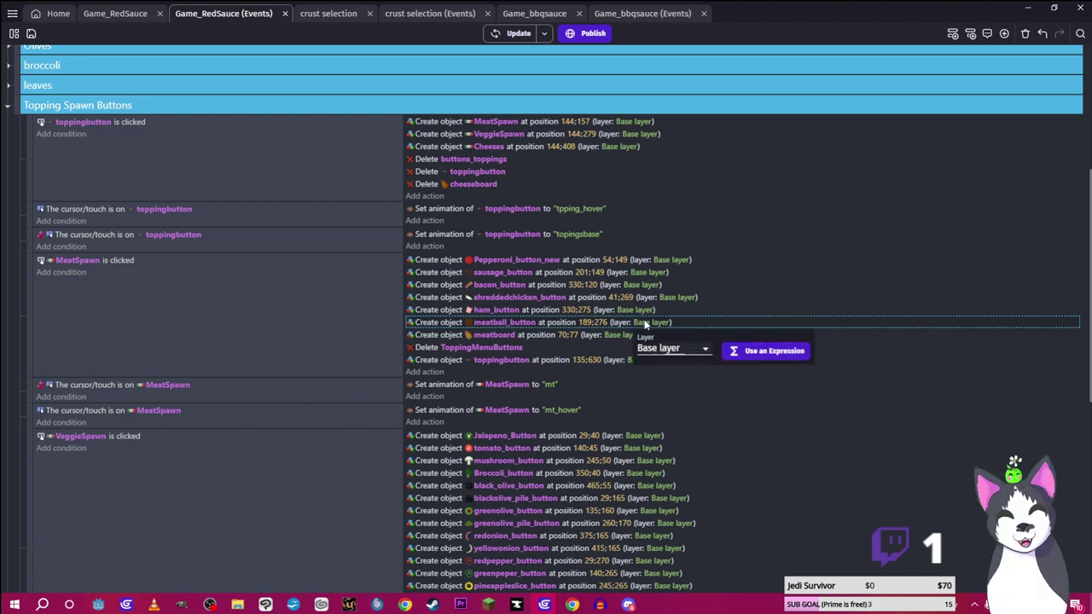
left_click(687, 347)
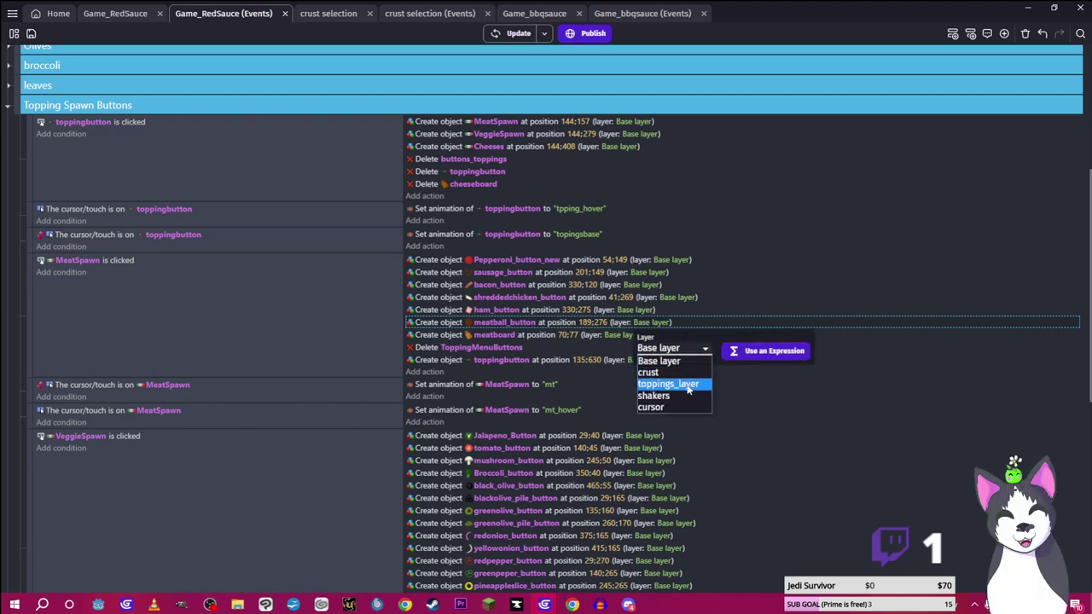
left_click(688, 386)
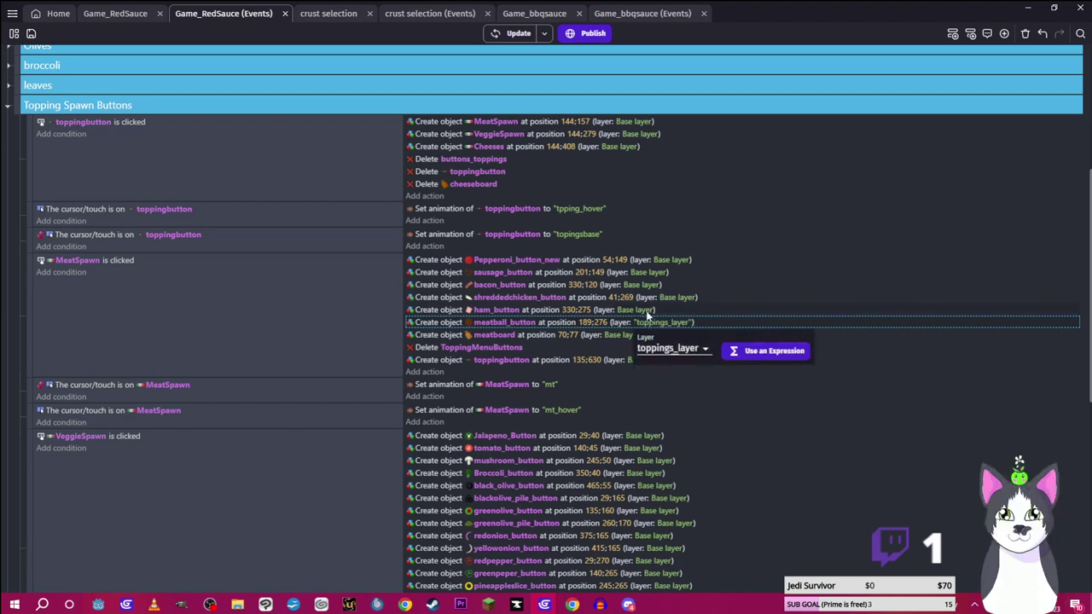
Put the ham, shredded chicken and bacon buttons on toppings_layer
left_click(680, 313)
left_click(688, 338)
left_click(653, 371)
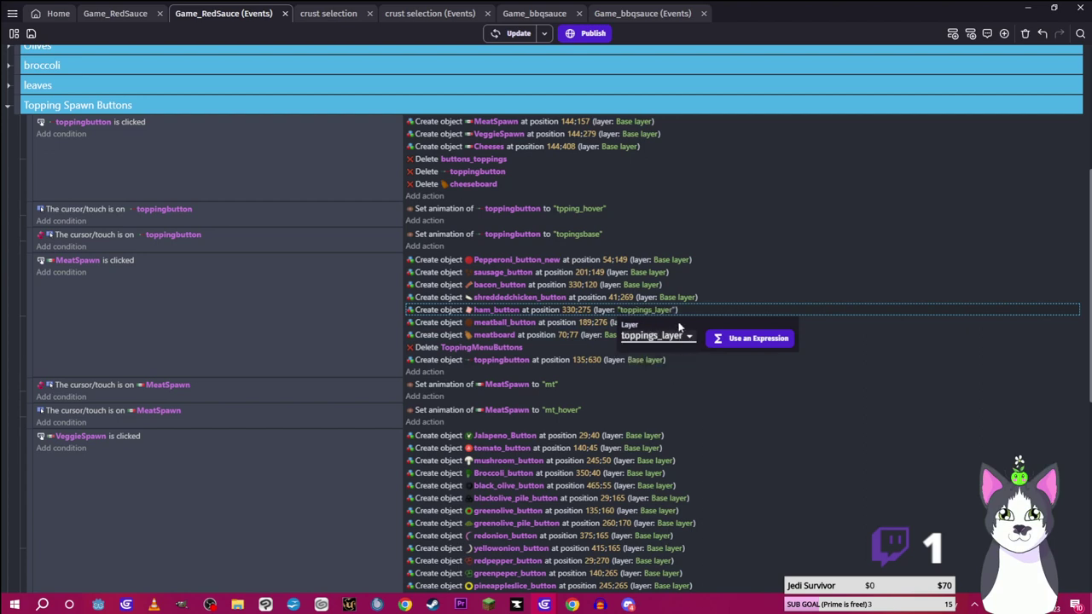
left_click(688, 298)
left_click(687, 324)
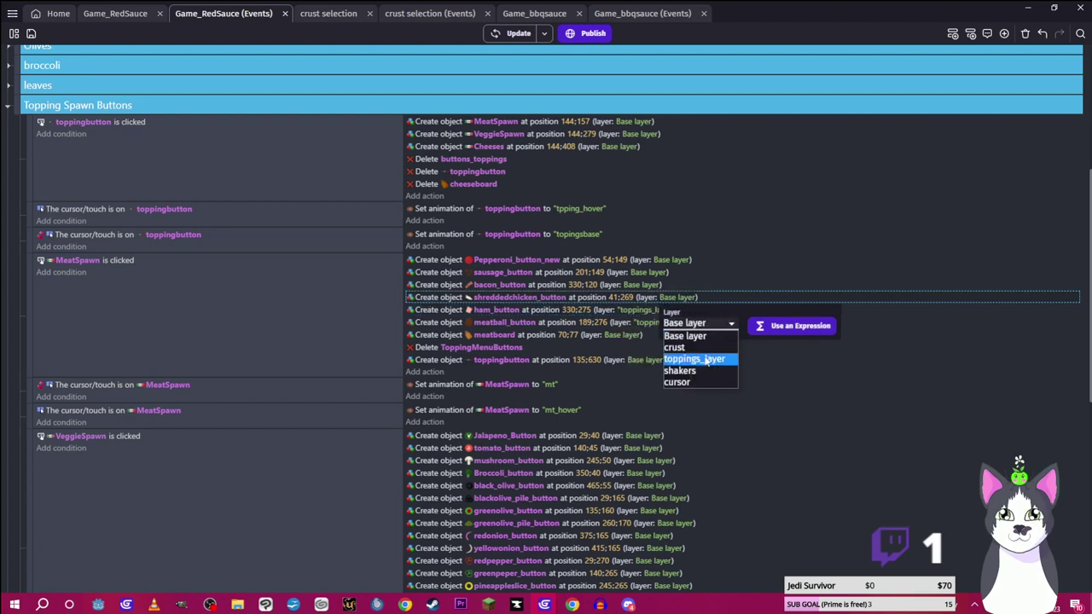
left_click(685, 357)
left_click(651, 285)
left_click(687, 310)
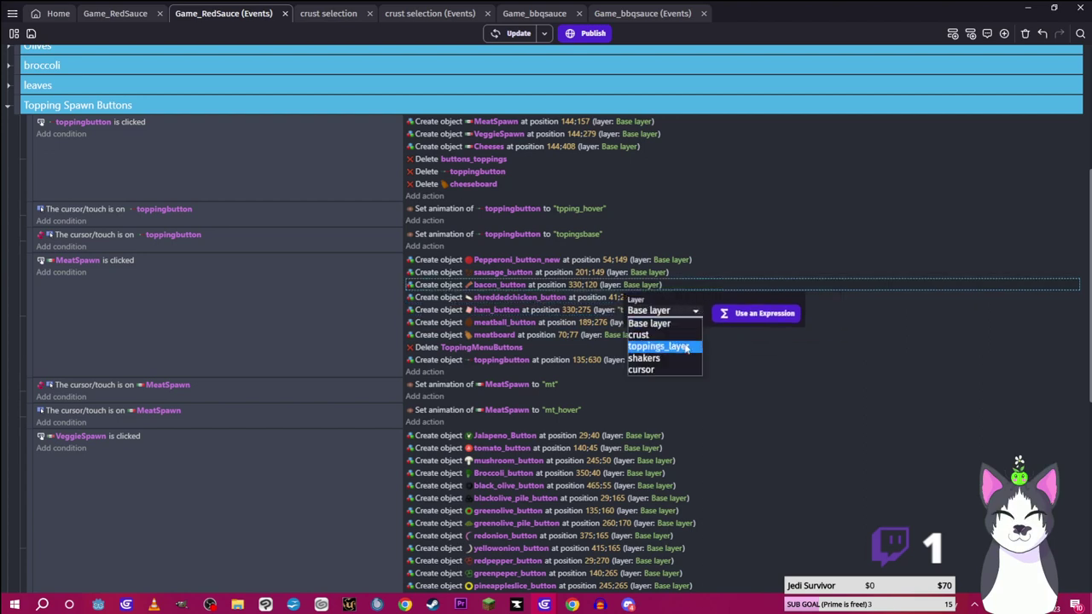
left_click(675, 345)
Put the sausage and Pepperoni_button_new buttons on toppings_layer as well
left_click(665, 273)
left_click(687, 298)
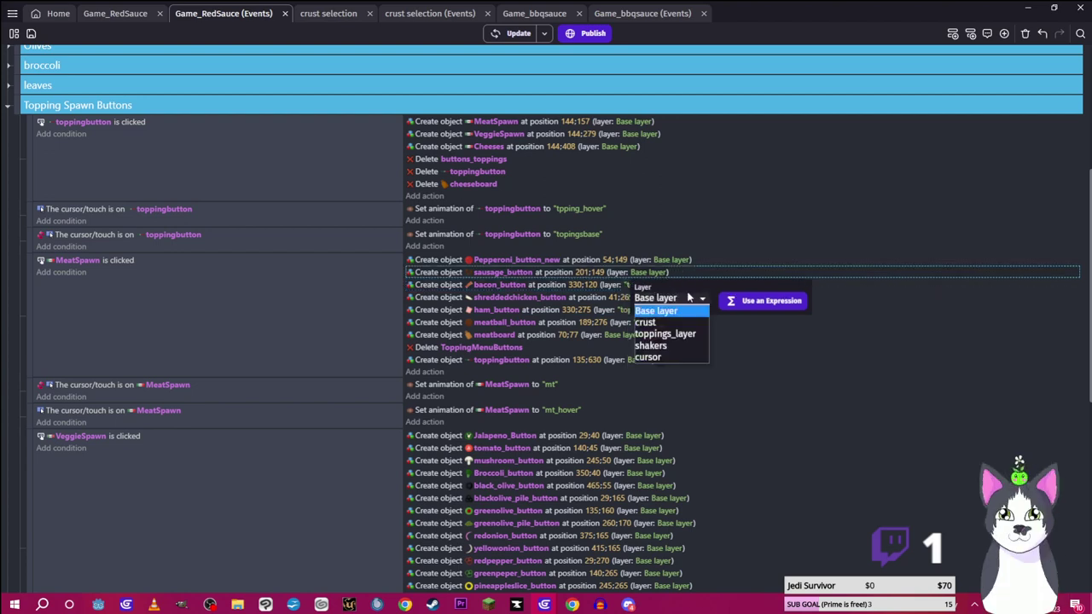
left_click(679, 332)
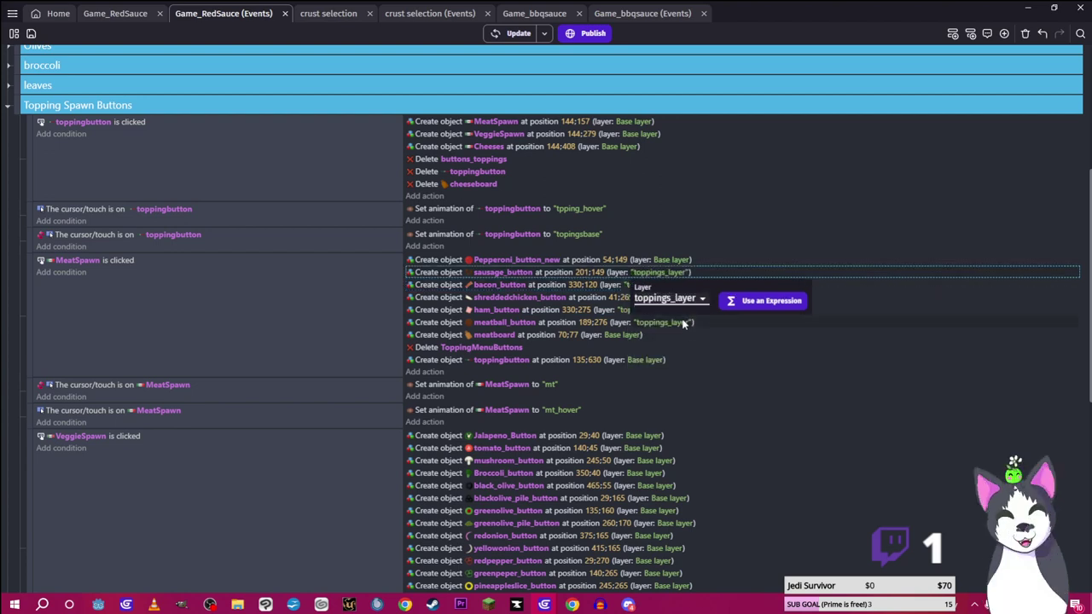
left_click(671, 259)
left_click(691, 286)
left_click(703, 322)
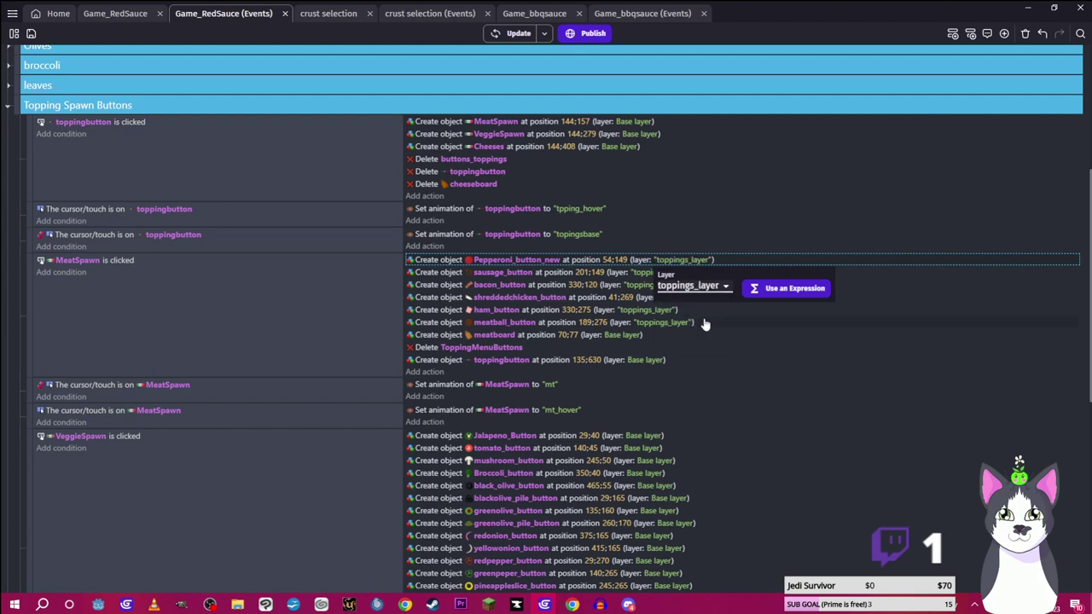
left_click(718, 376)
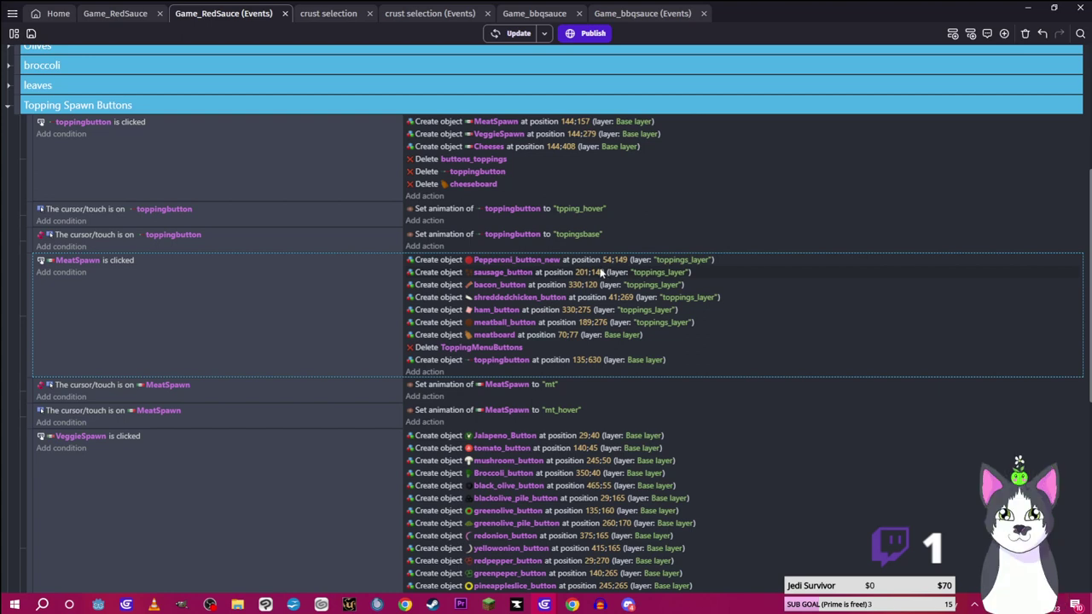
Set the pepperoni spawn position to 213;174, after first entering it on the sausage
left_click(580, 273)
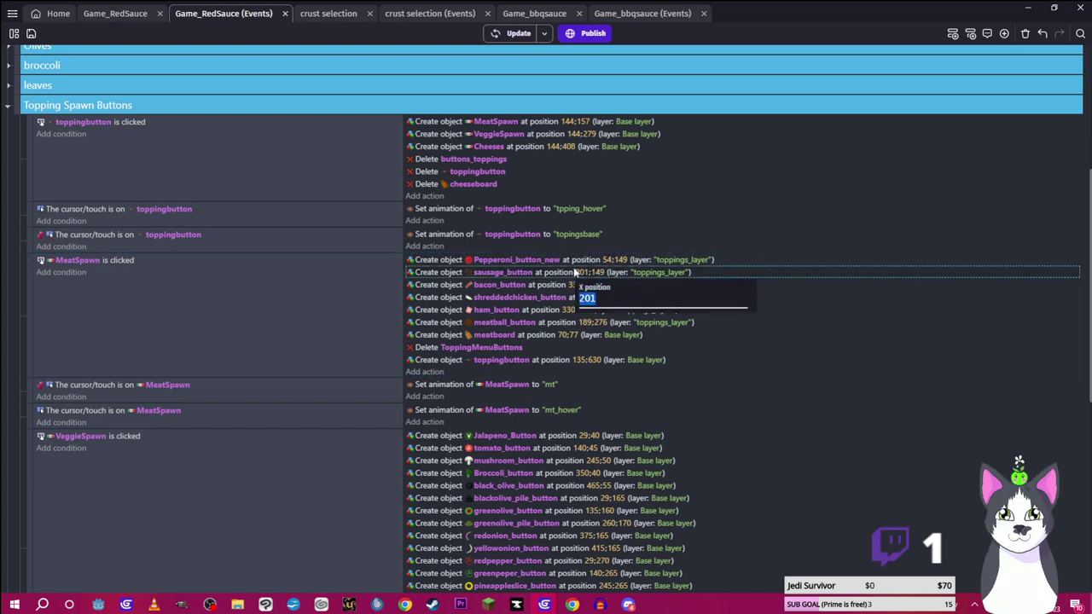
type("213")
left_click(603, 273)
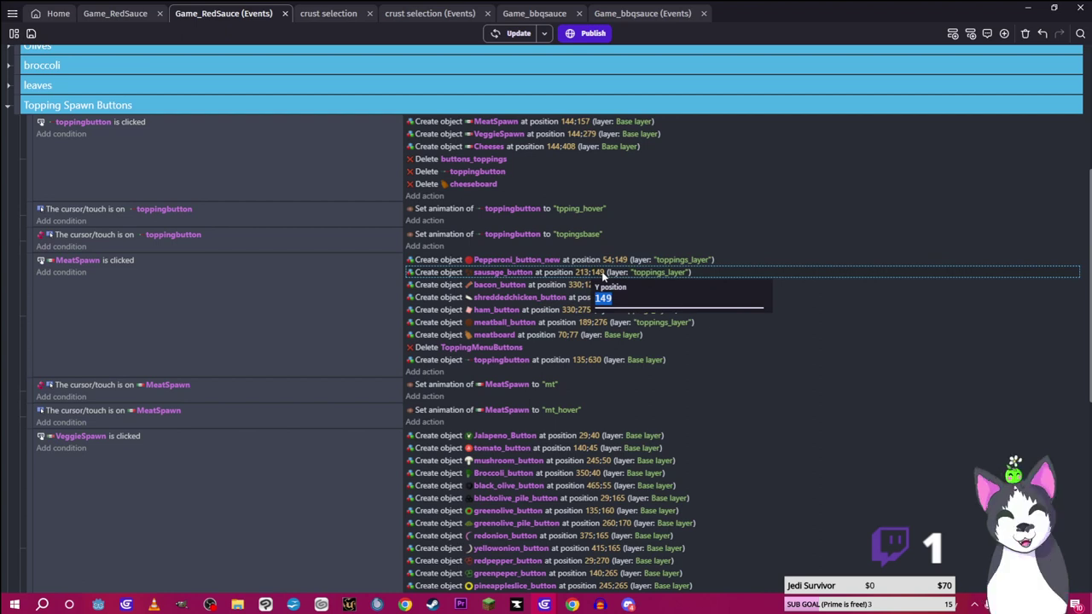
type("174")
key("Return")
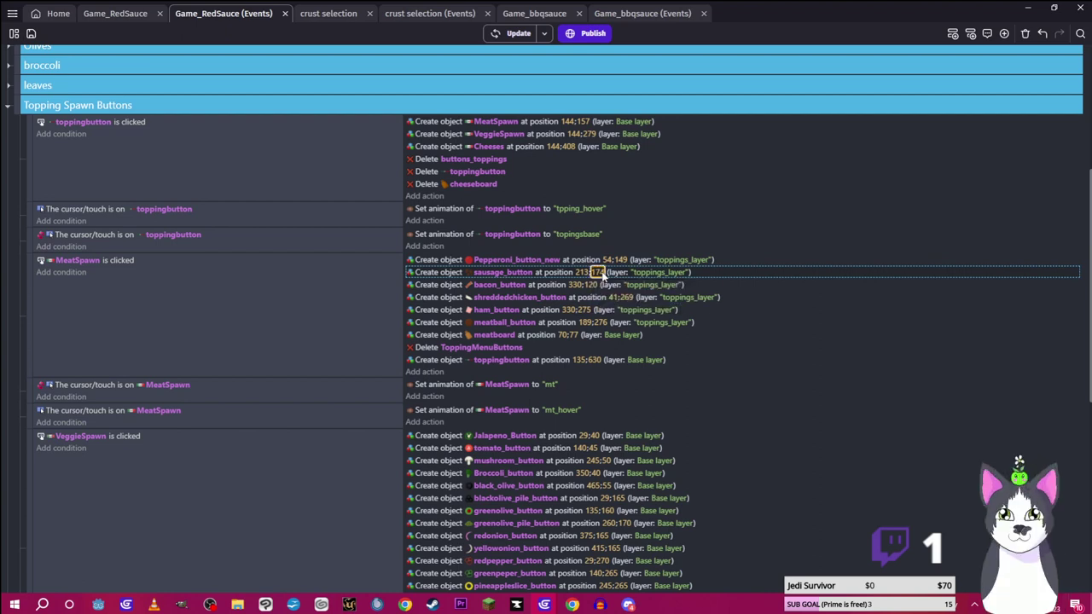
left_click(609, 260)
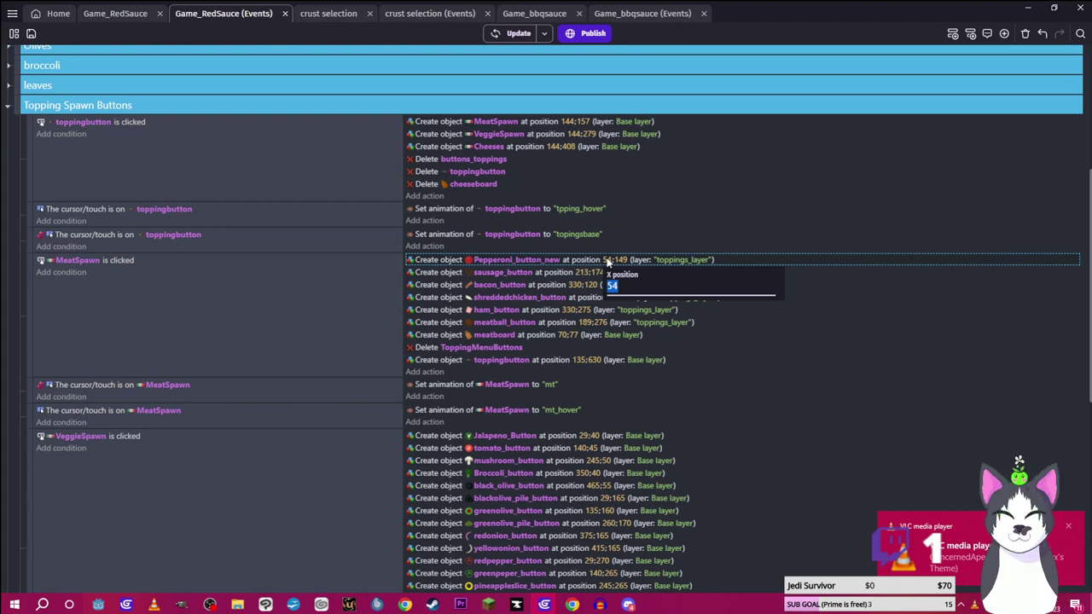
type("21")
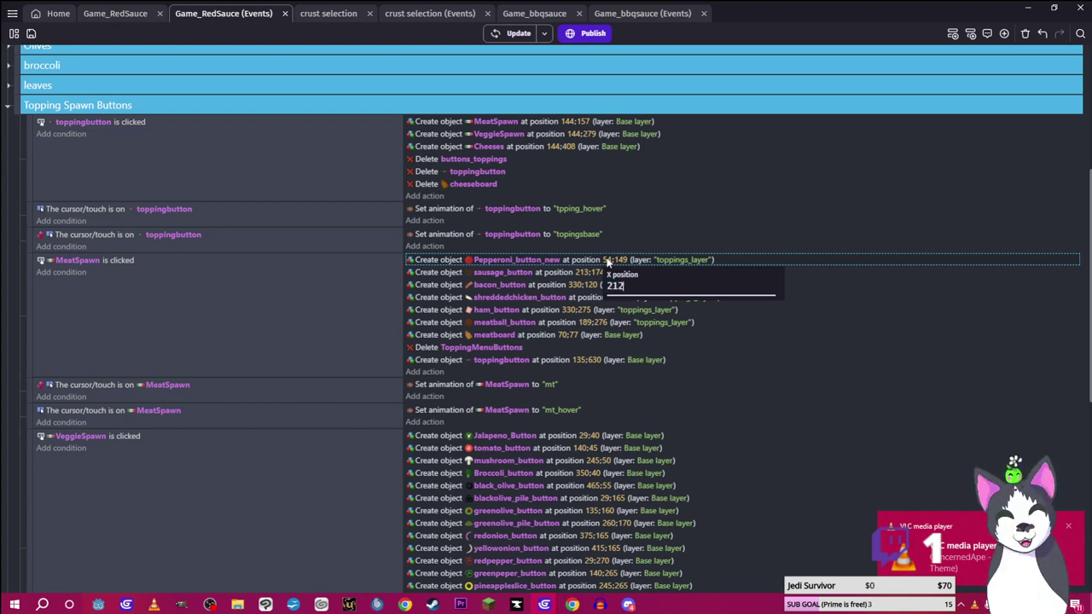
type("3")
key("Tab")
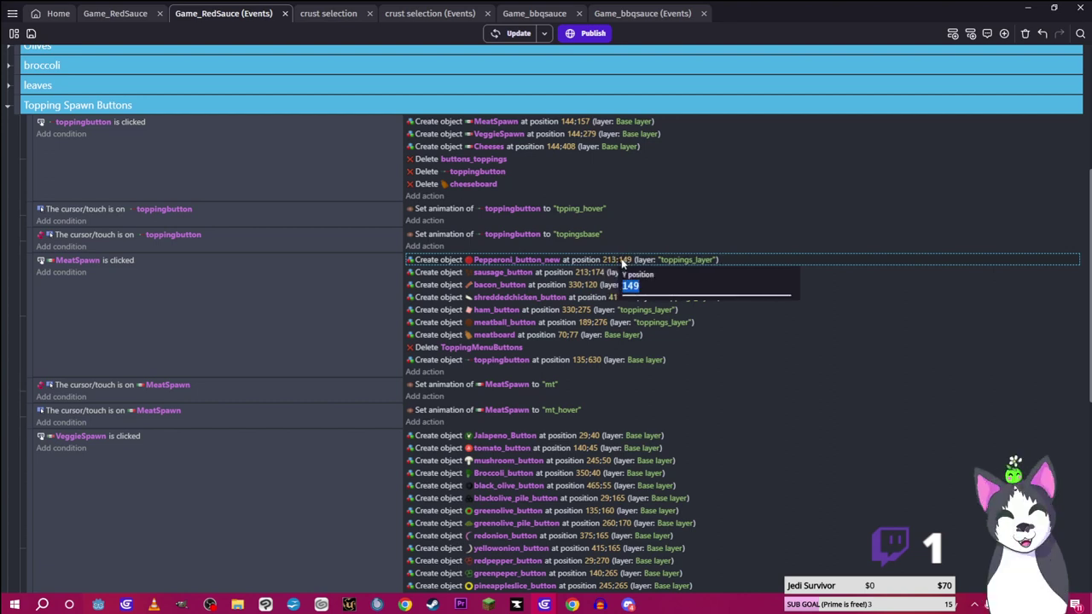
type("174")
left_click(586, 272)
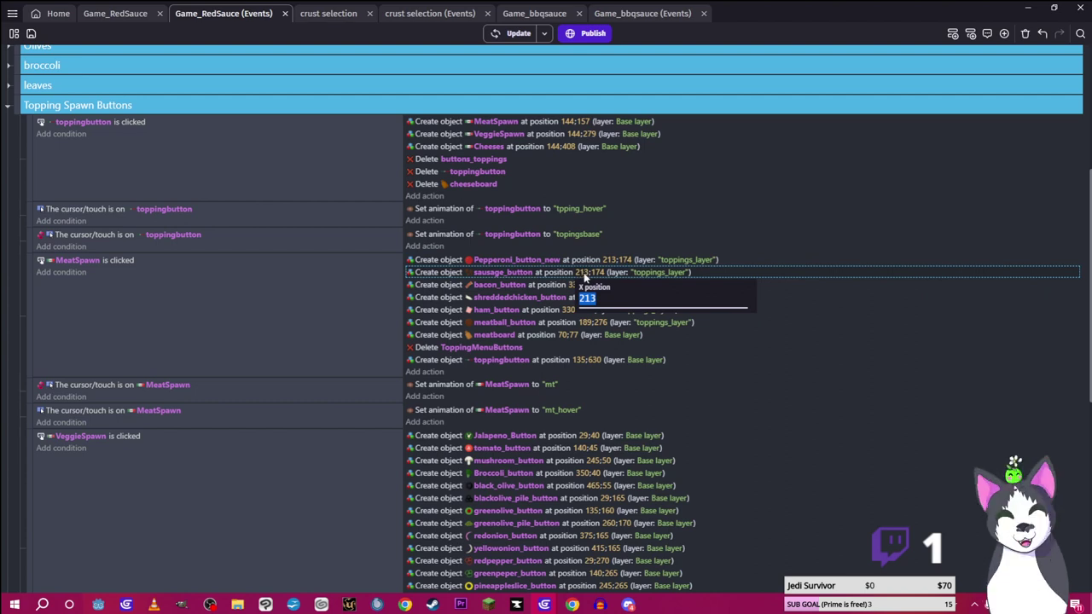
Move the sausage spawn to 211;381 and the bacon spawn to 115;207
type("21")
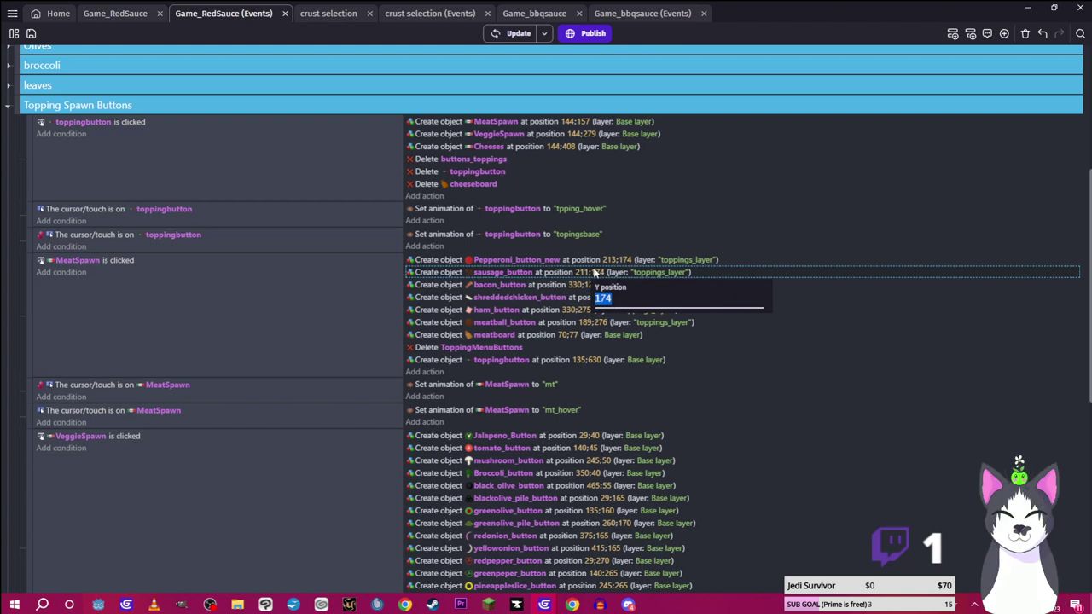
type("381")
left_click(574, 287)
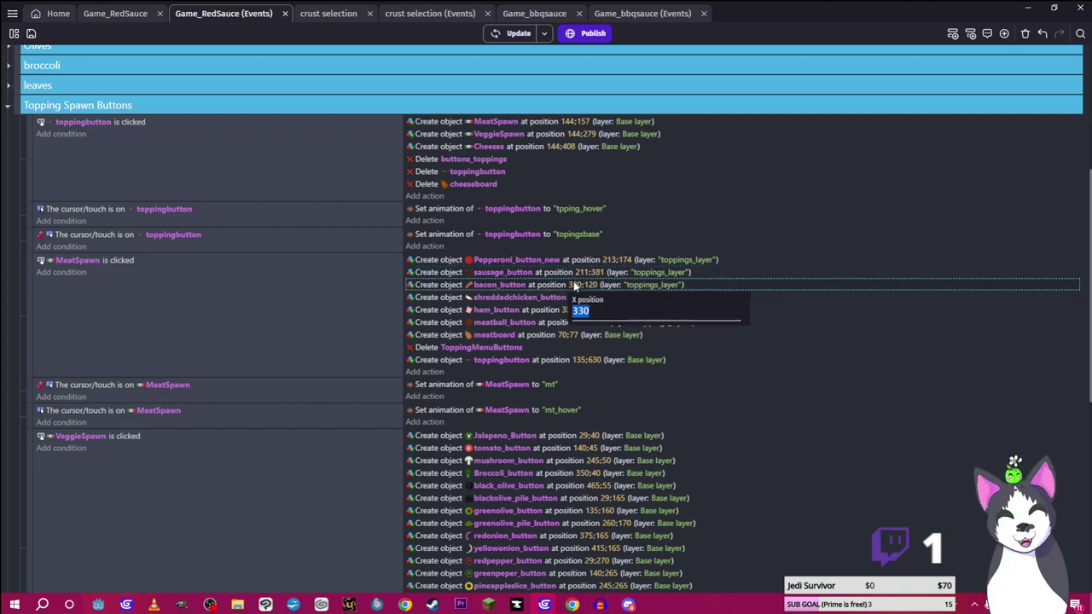
type("115")
key("Tab")
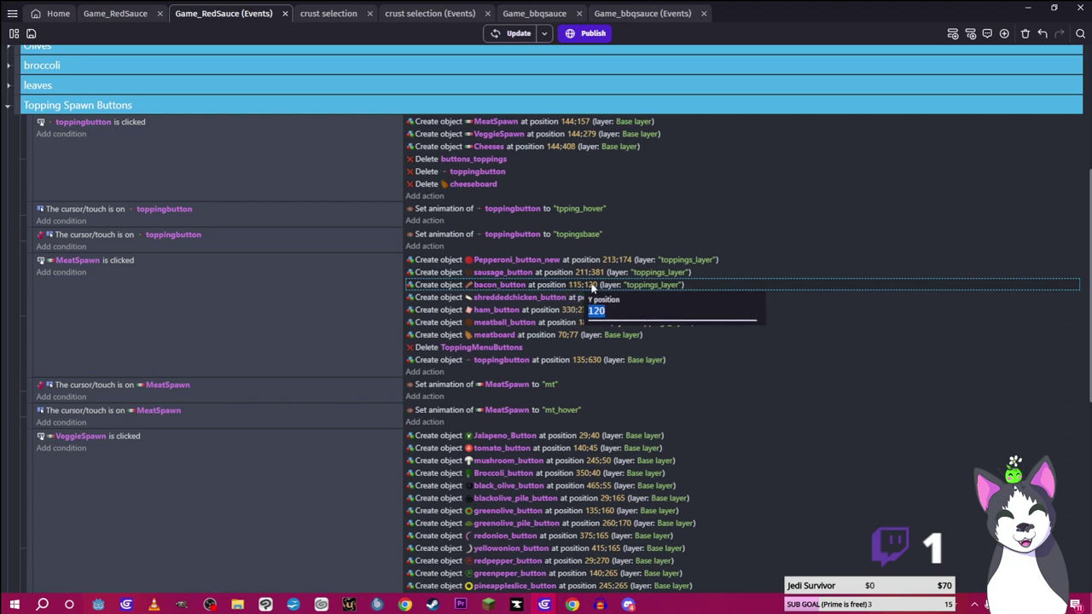
type("20")
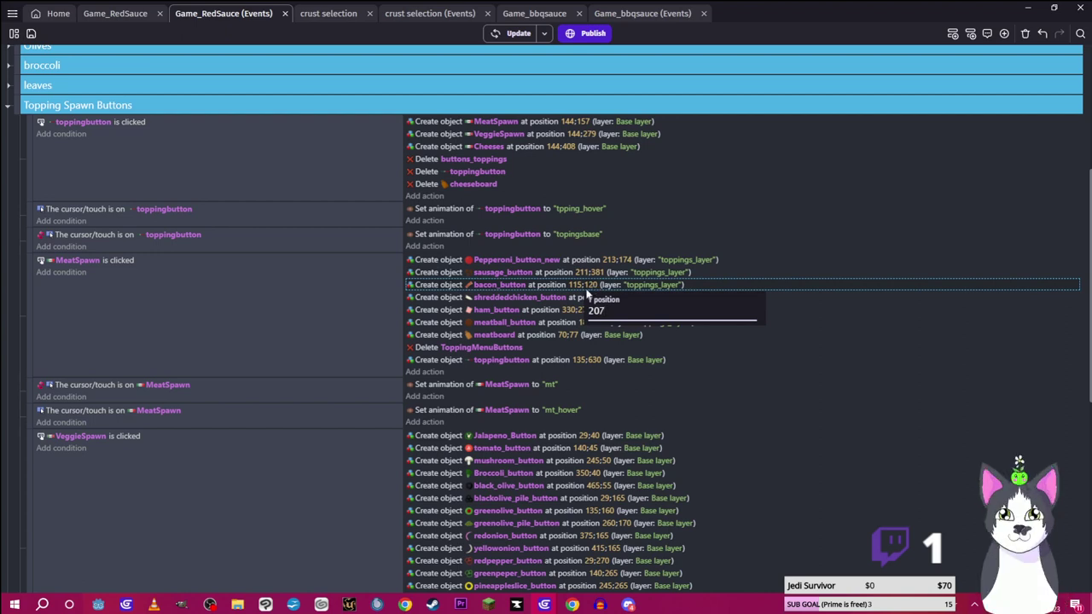
left_click(587, 299)
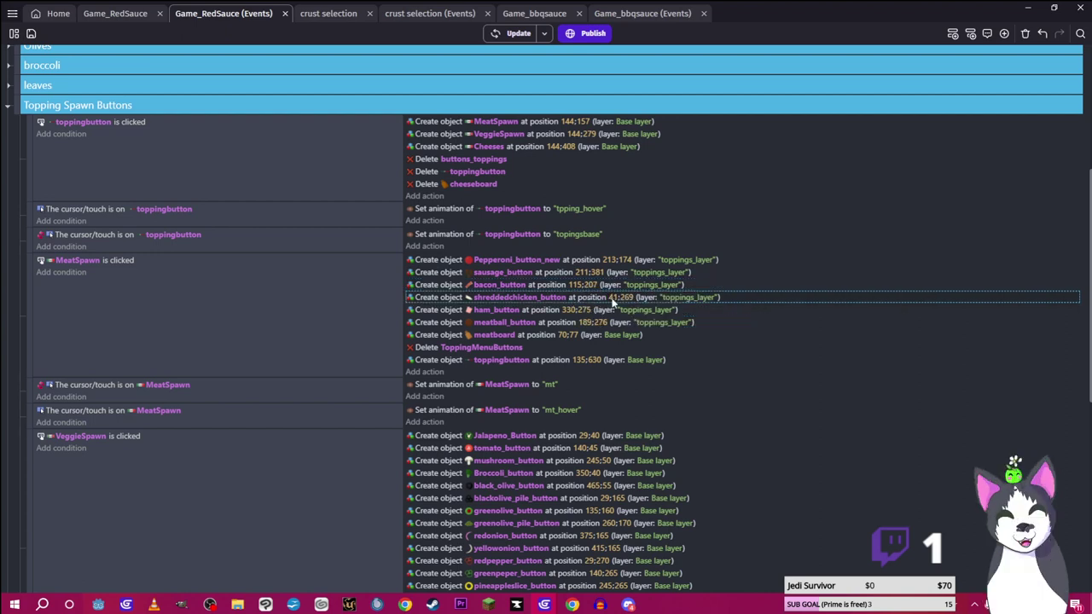
Move the shreddedchicken_button spawn to 302;317
left_click(612, 299)
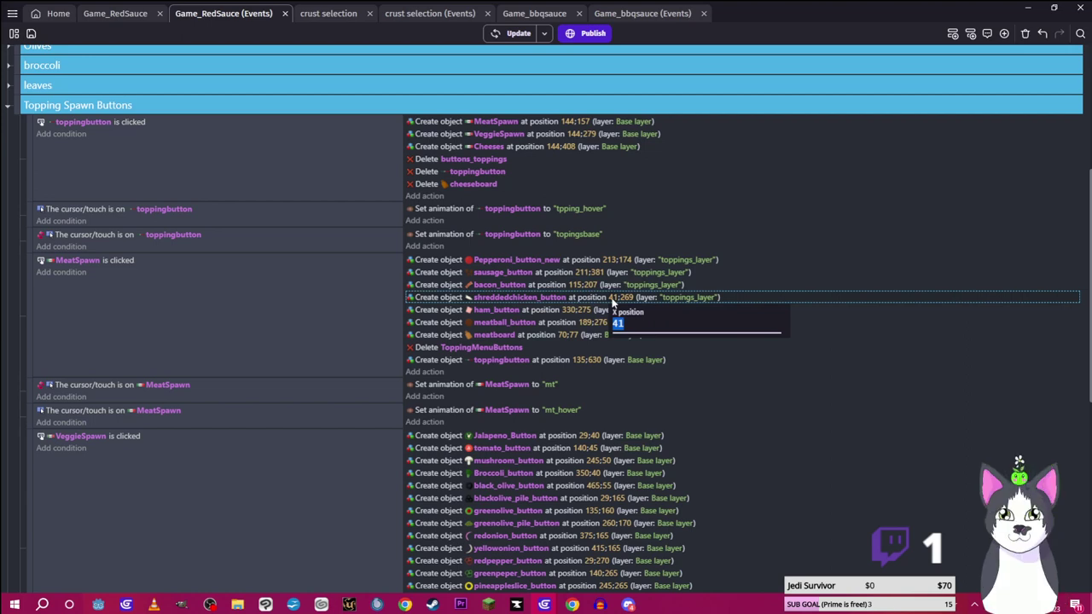
type("30")
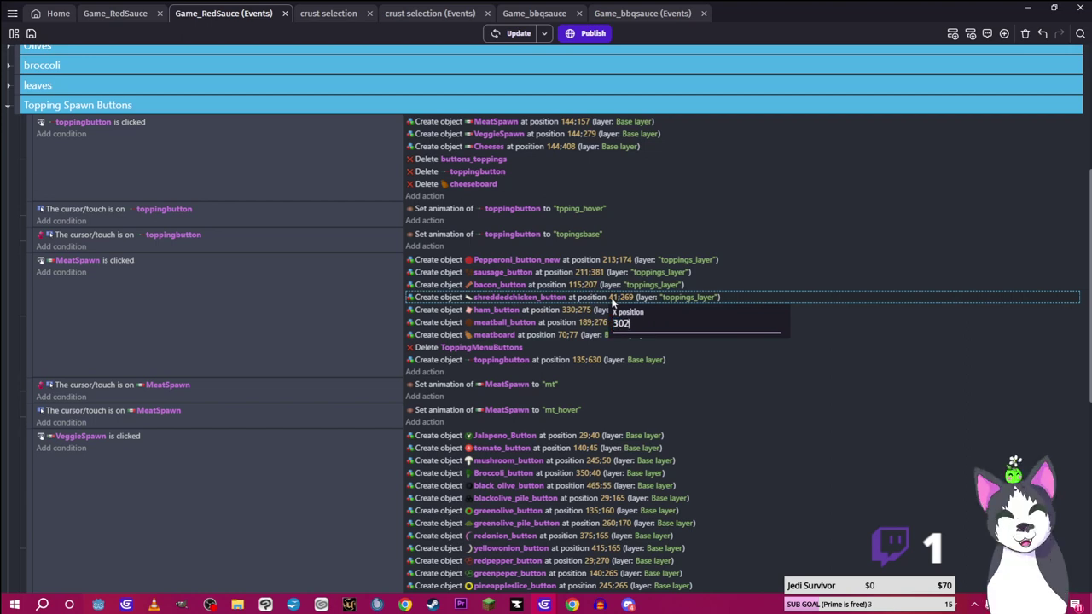
type("2")
left_click(632, 299)
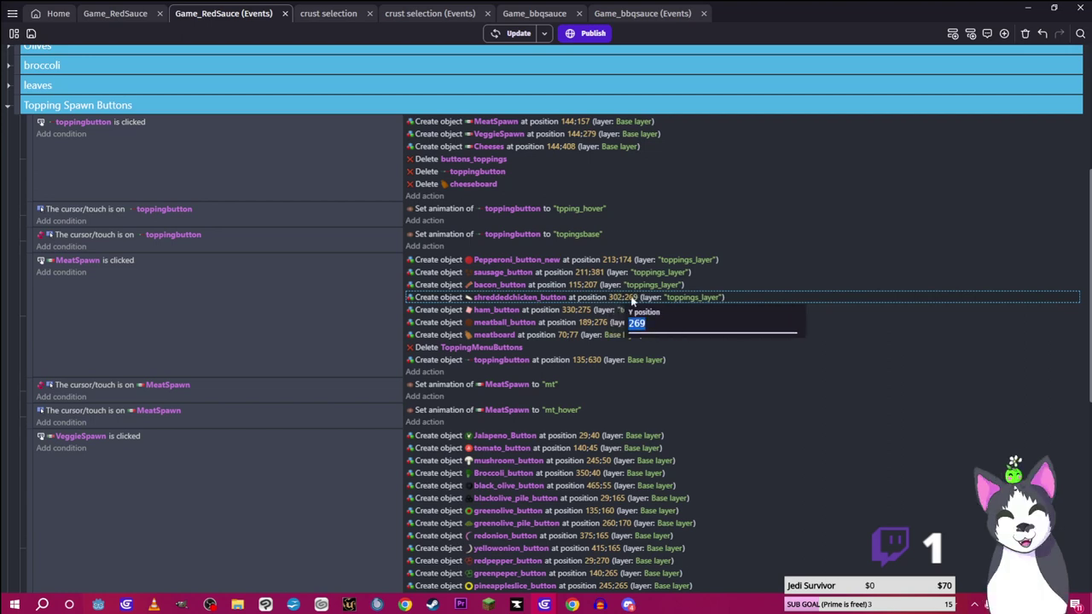
type("317")
key("Return")
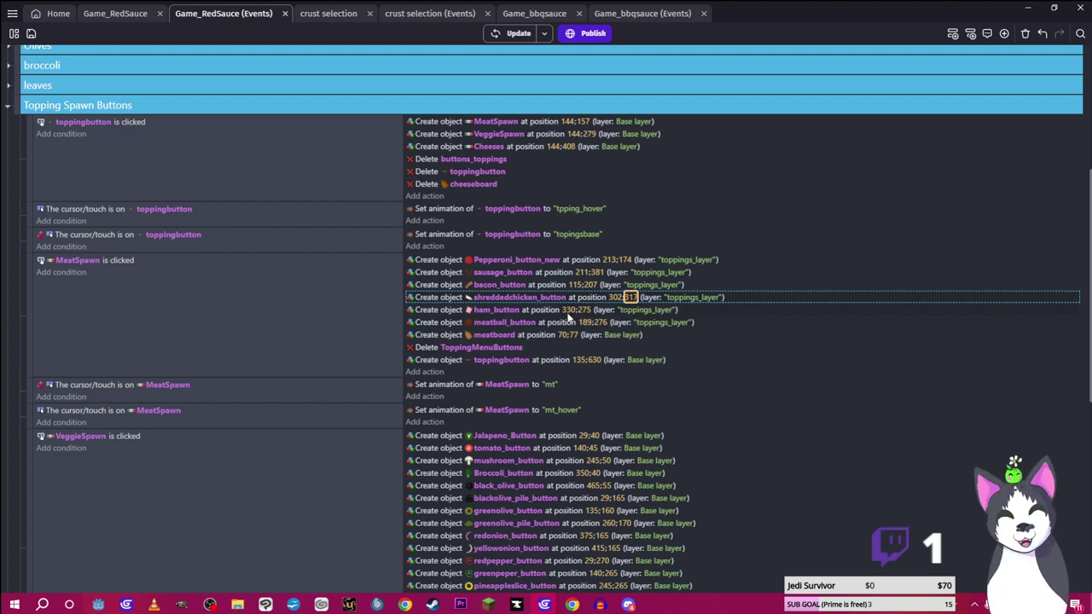
Move the ham spawn to 187;283 and the meatball spawn to 280;237
left_click(569, 313)
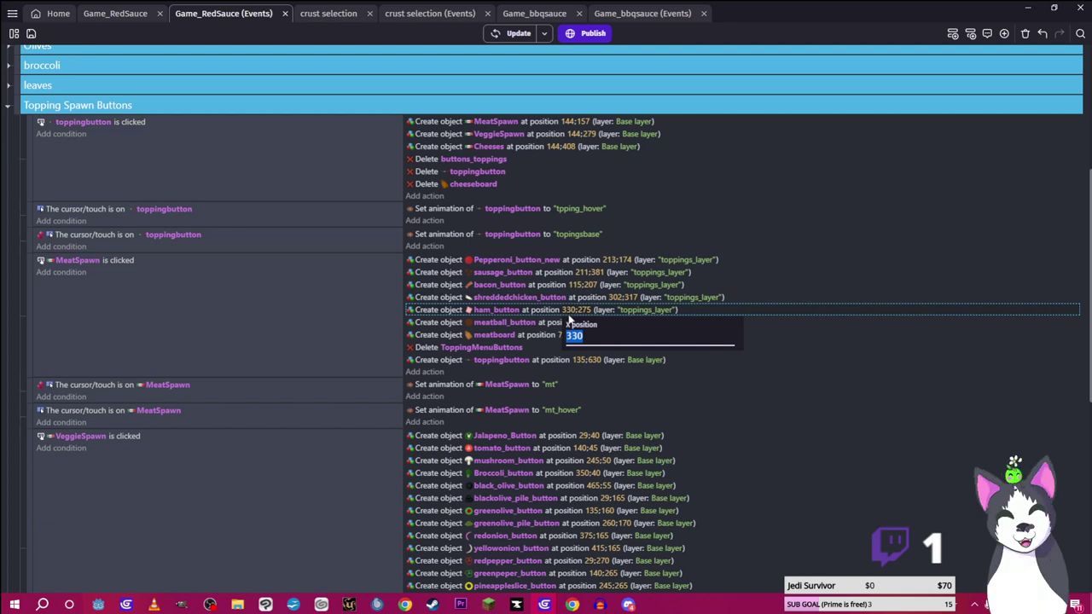
type("1")
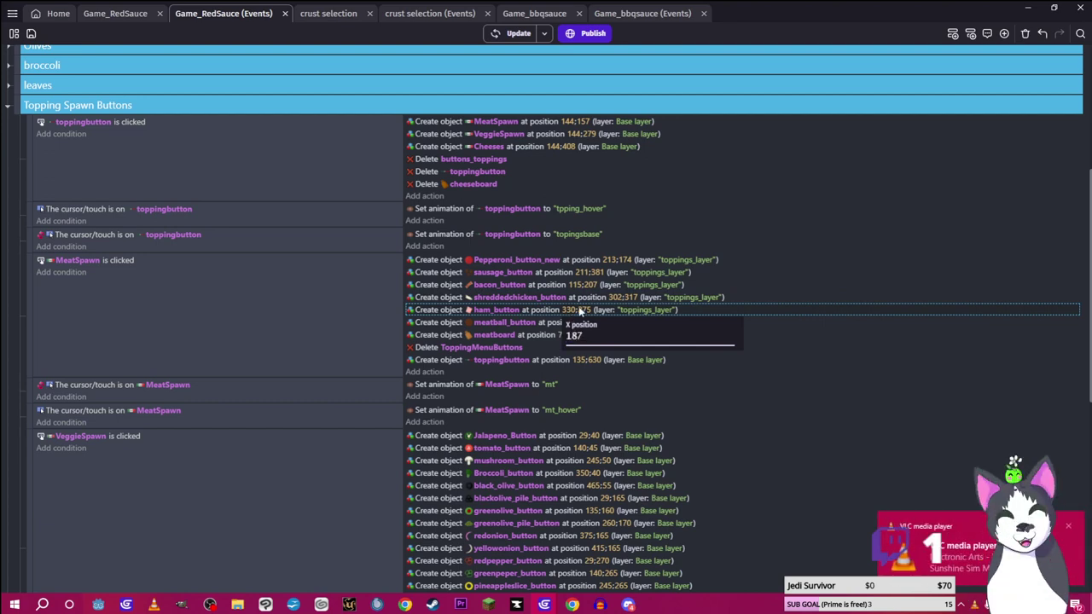
type("87")
left_click(587, 312)
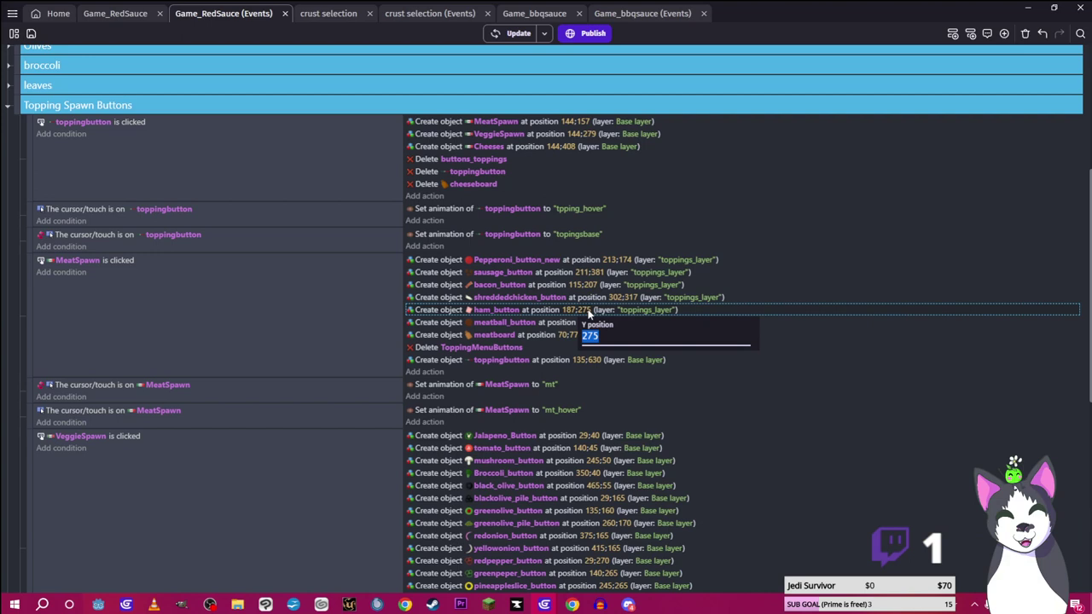
type("283")
key("Return")
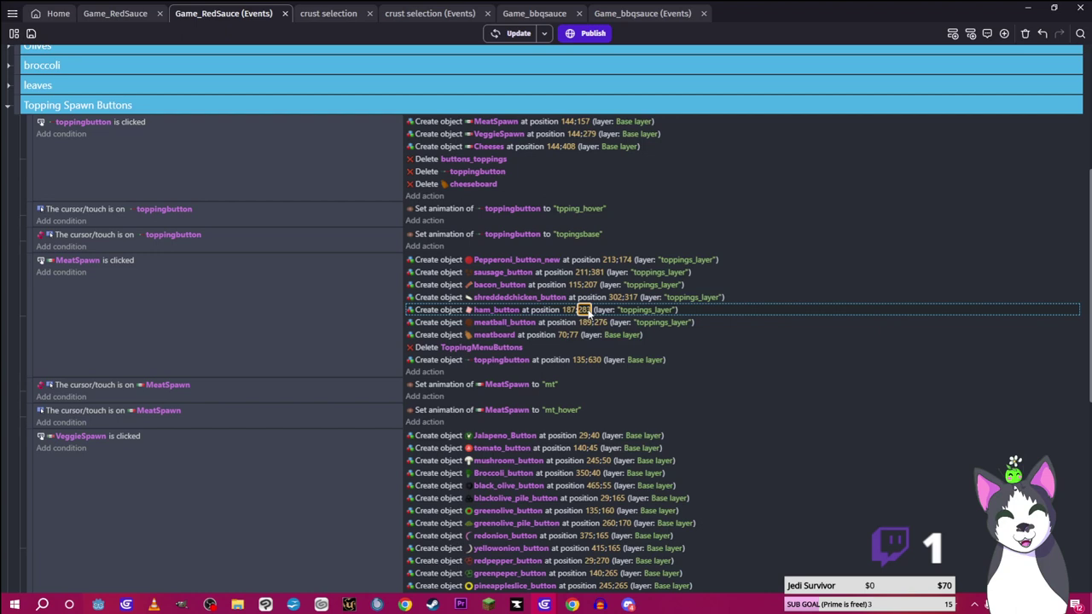
left_click(586, 324)
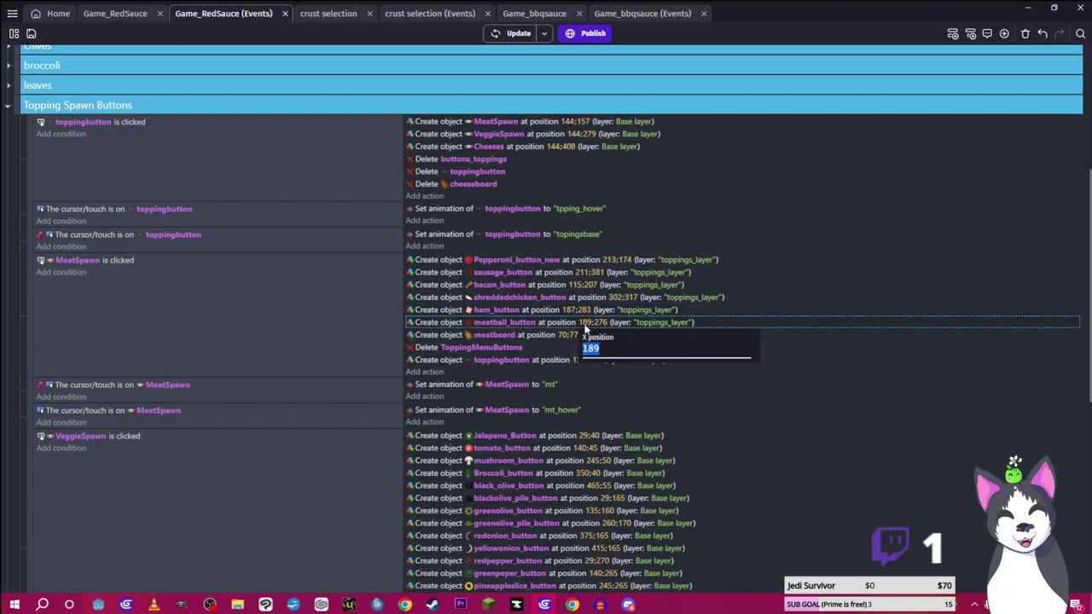
type("280")
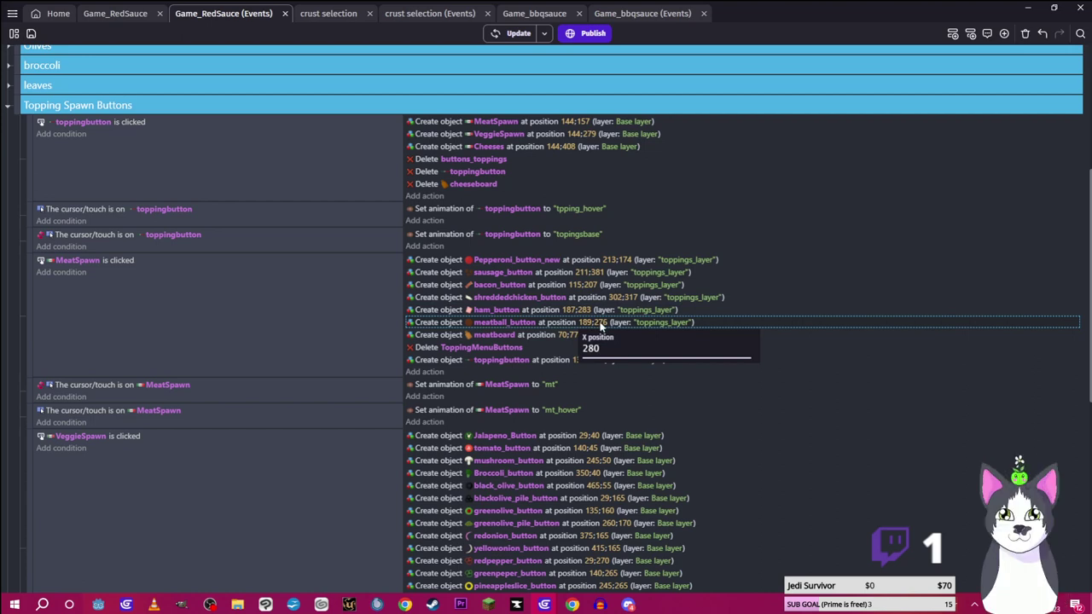
left_click(602, 324)
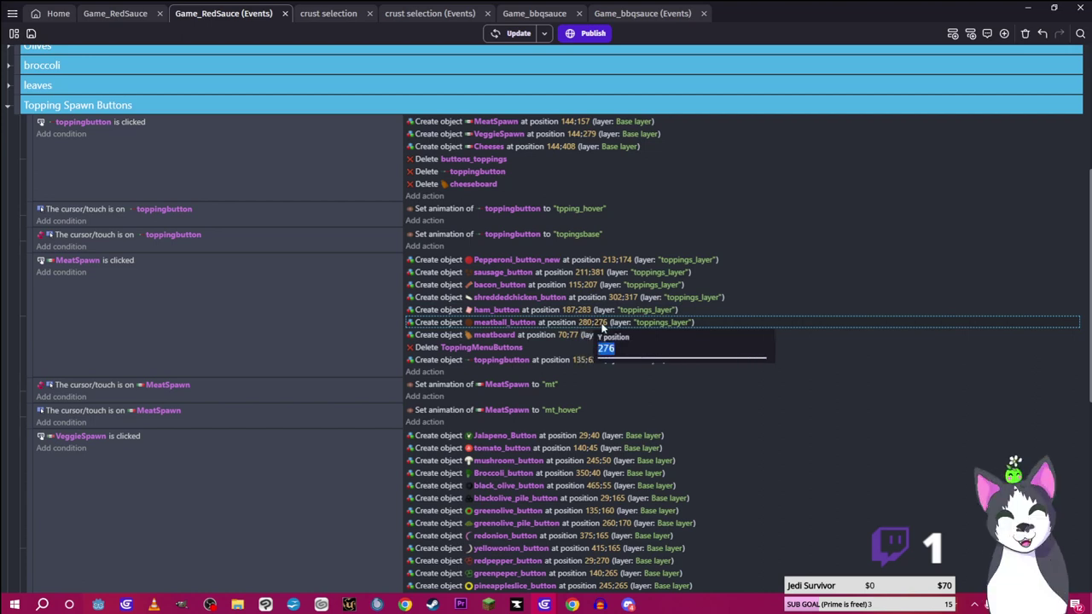
type("2")
key("Return")
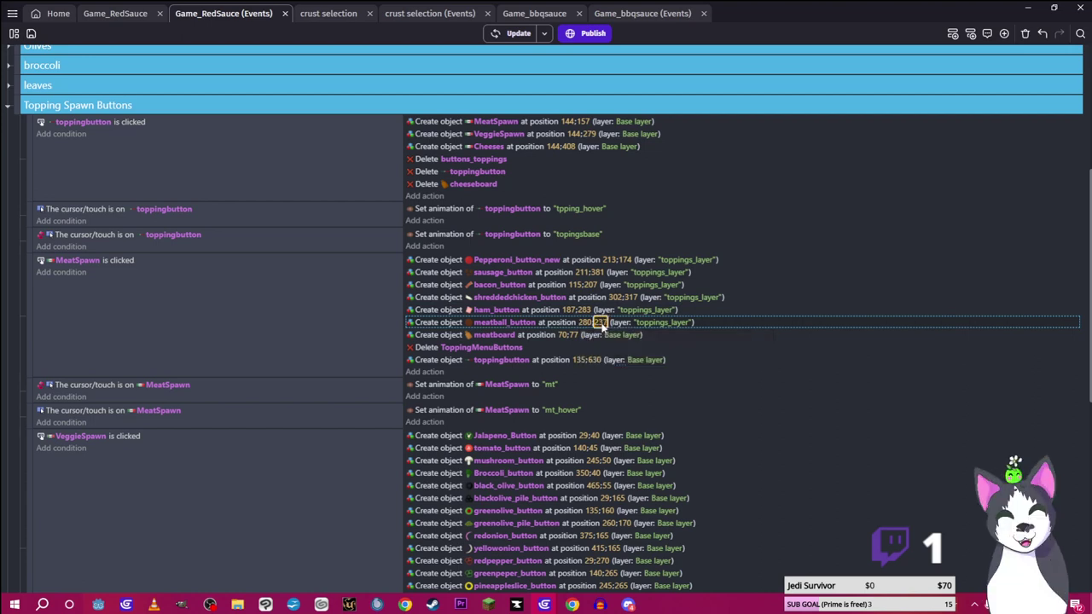
left_click(518, 33)
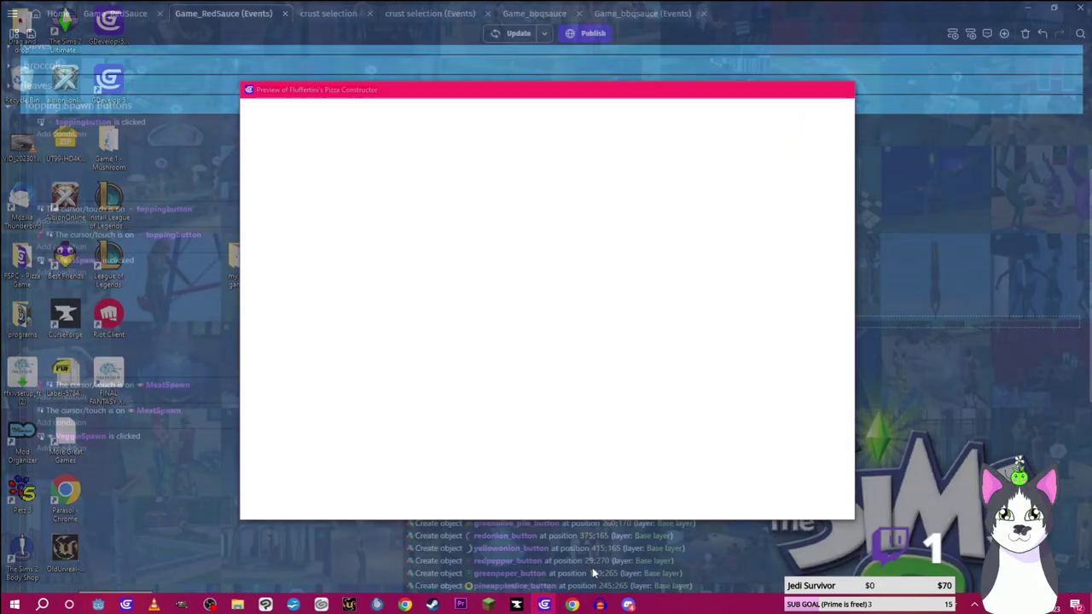
left_click(592, 567)
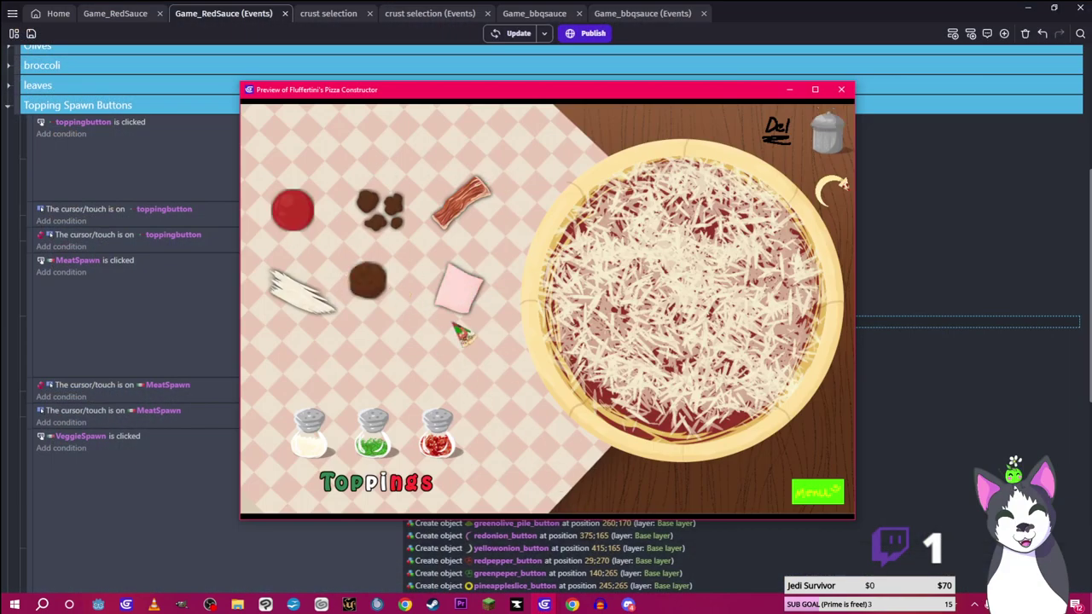
left_click(381, 485)
left_click(382, 215)
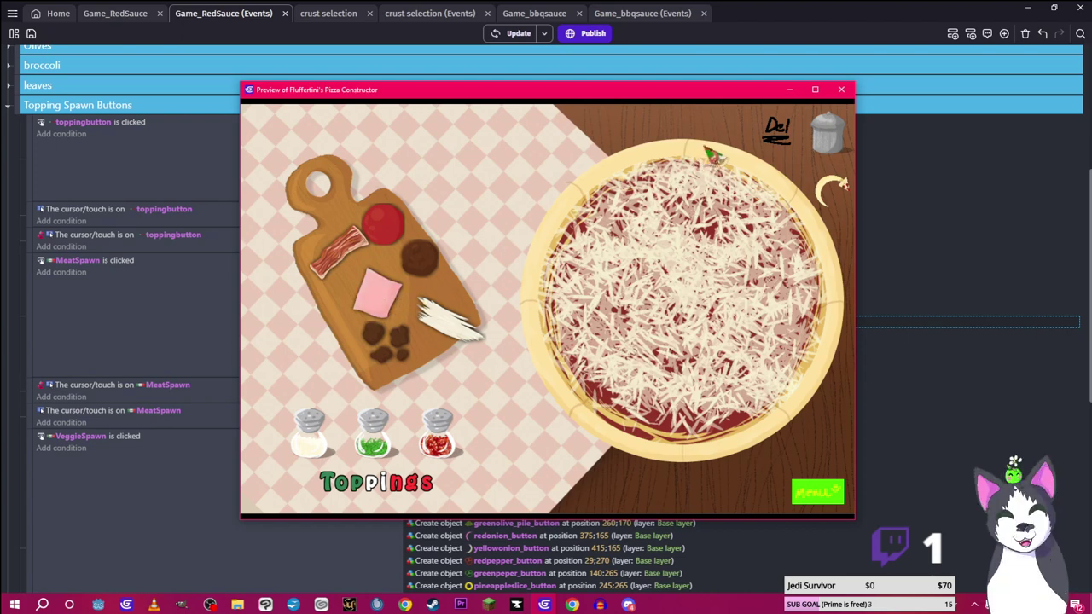
left_click_drag(785, 94, 447, 102)
left_click(484, 95)
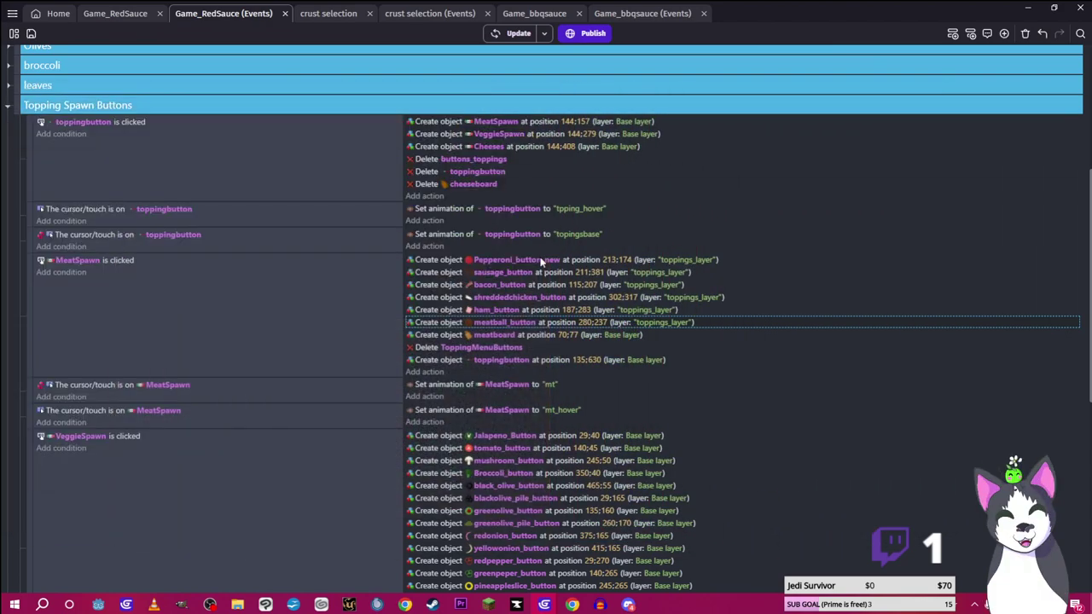
Change the ham spawn X from 187 to 180, then glance at the running preview
left_click(576, 311)
left_click(586, 334)
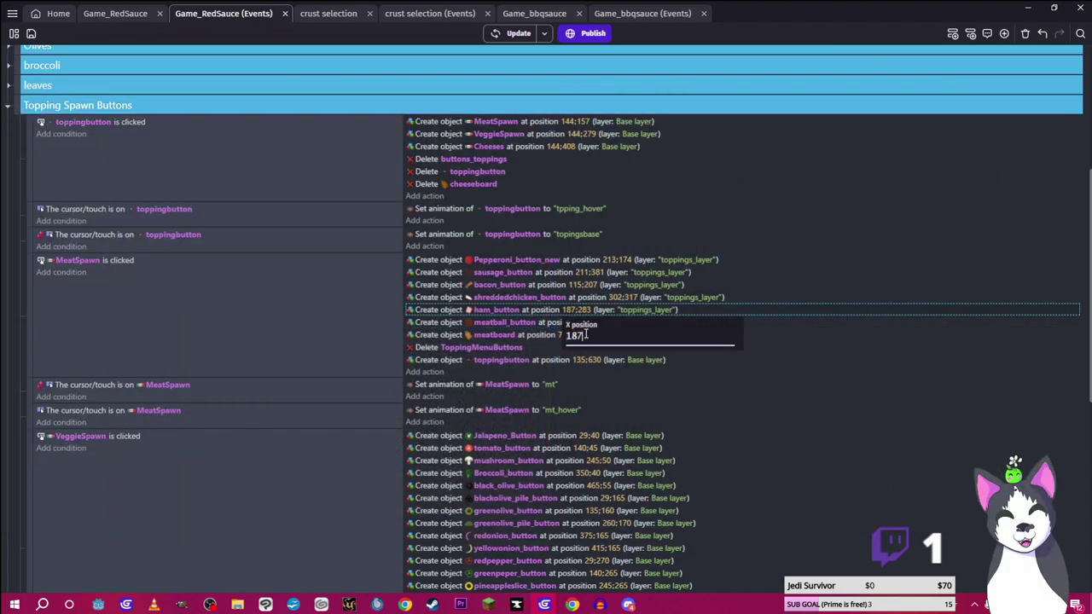
key("BackSpace")
type("0")
key("Return")
mouse_move(556, 594)
left_click(604, 553)
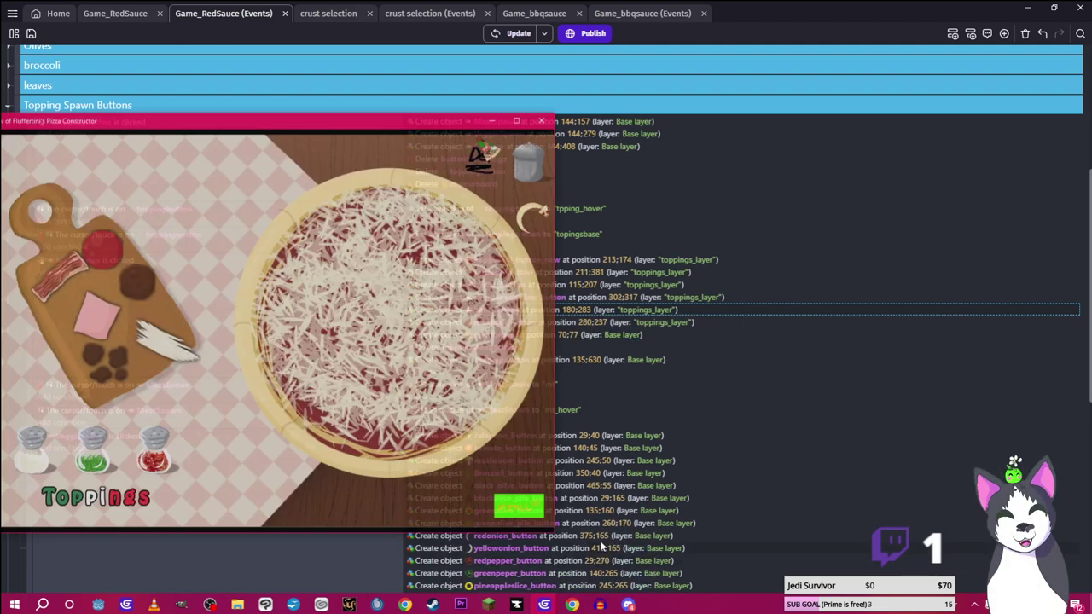
left_click_drag(254, 93, 310, 117)
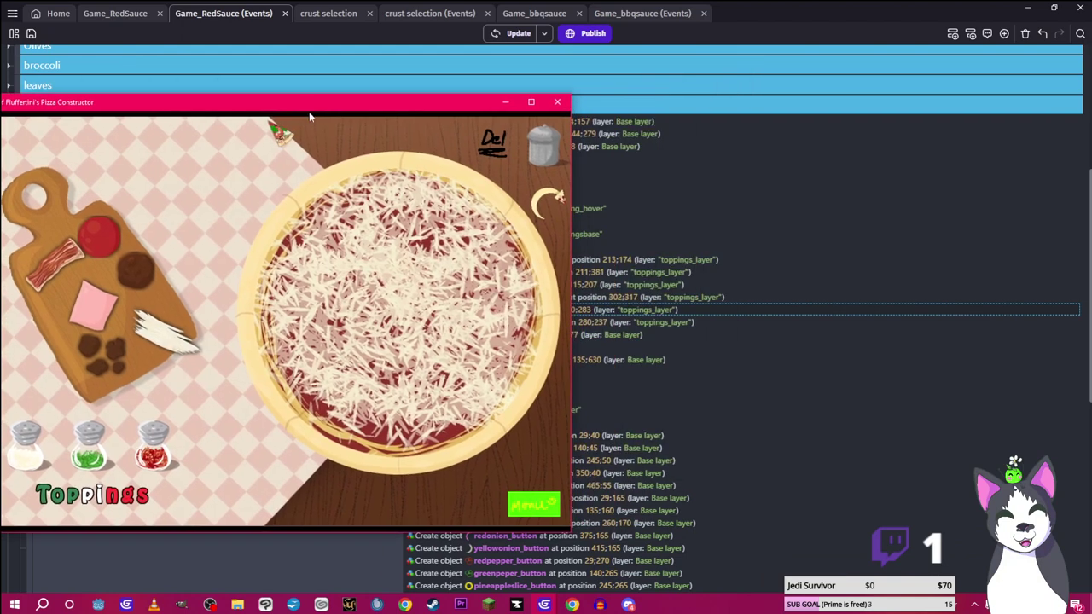
left_click(643, 325)
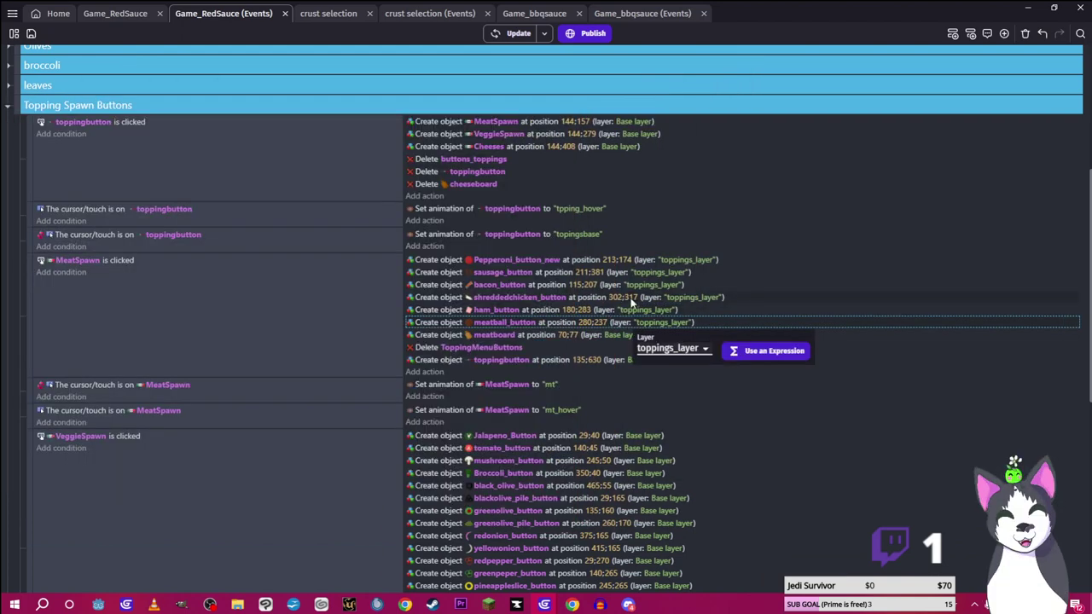
Change the shredded chicken Y from 317 to 310 and relaunch the preview
left_click(633, 298)
left_click(647, 324)
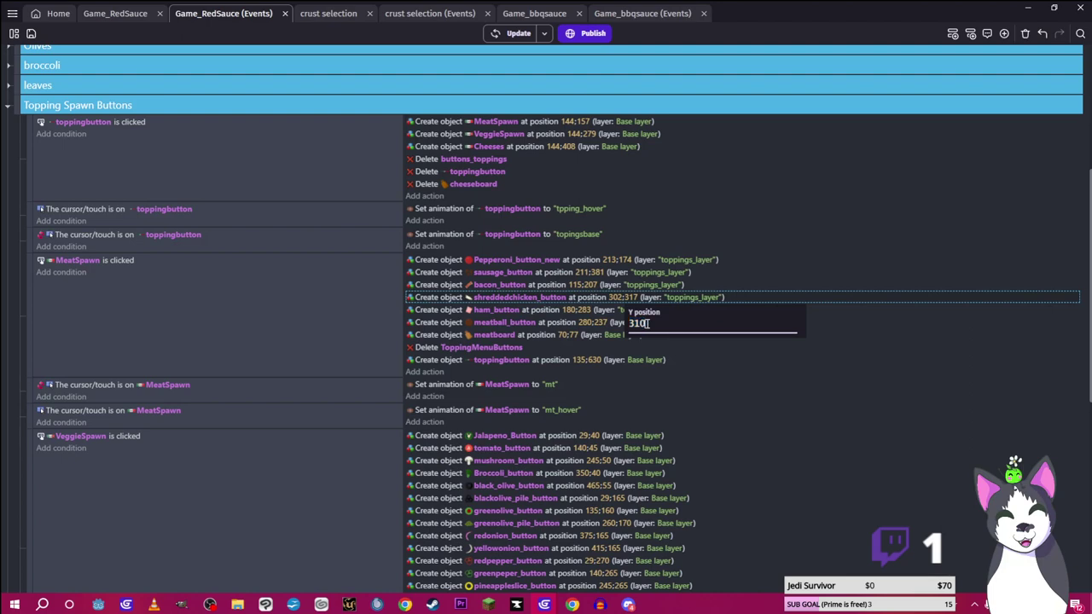
type("0")
left_click(512, 33)
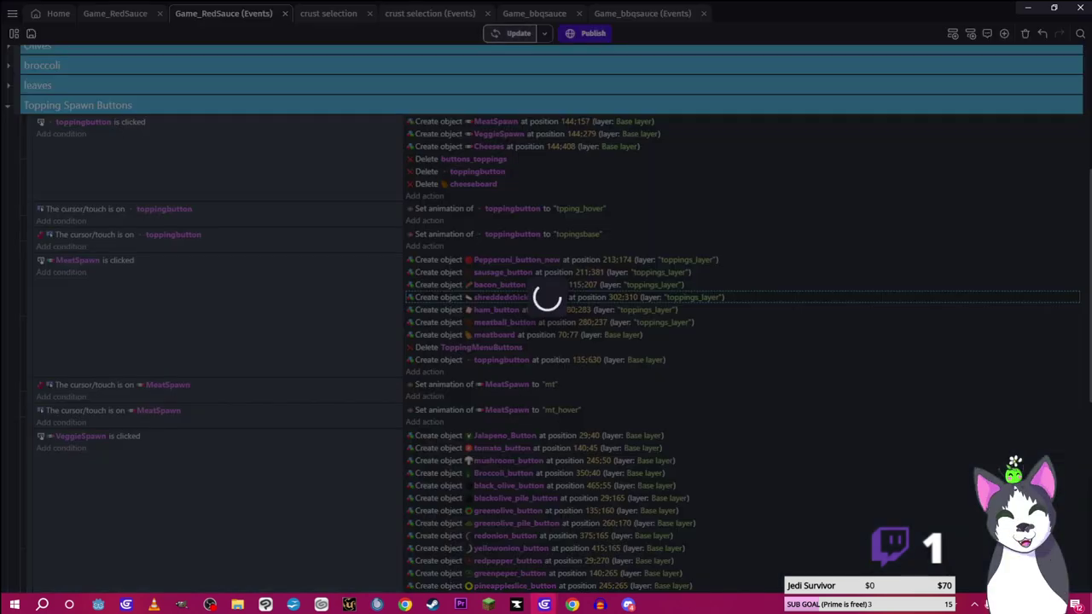
left_click(606, 554)
left_click(588, 376)
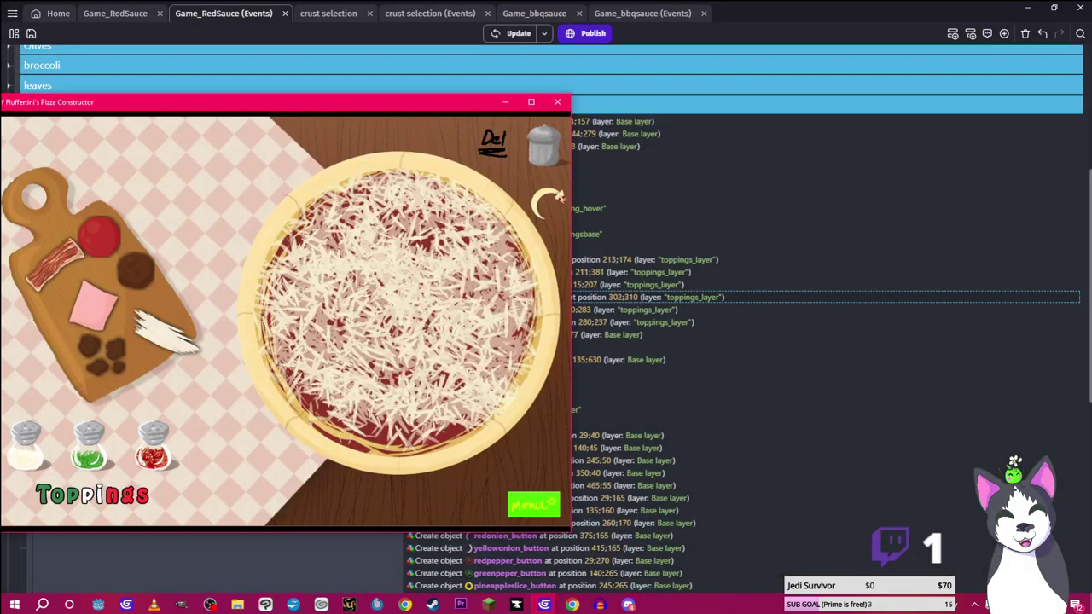
left_click(546, 555)
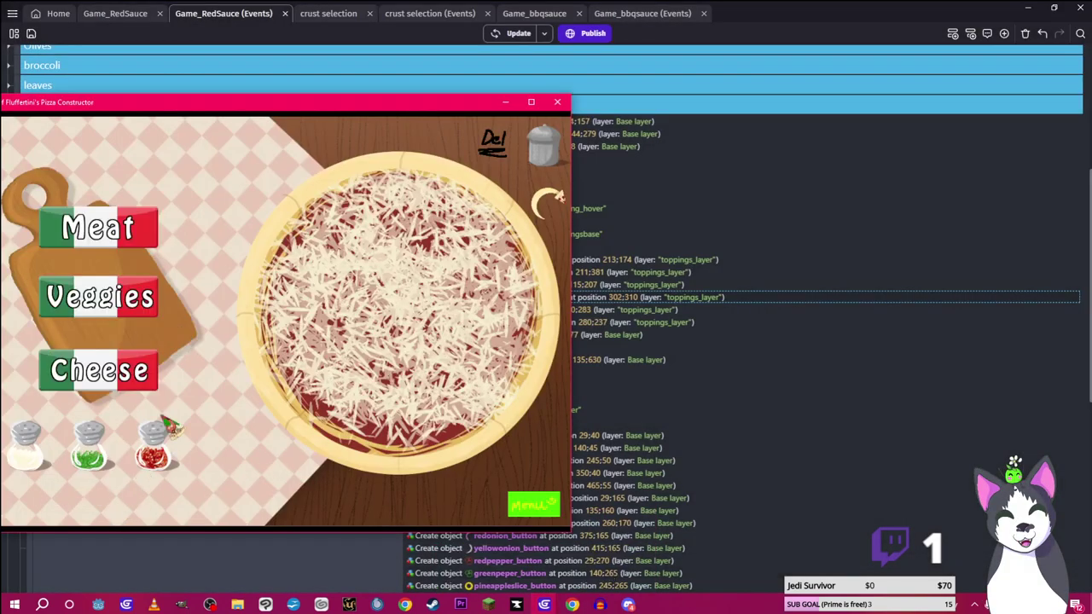
Click Meat in the repositioned preview to see the toppings on the board, then hide it
left_click_drag(203, 103, 286, 88)
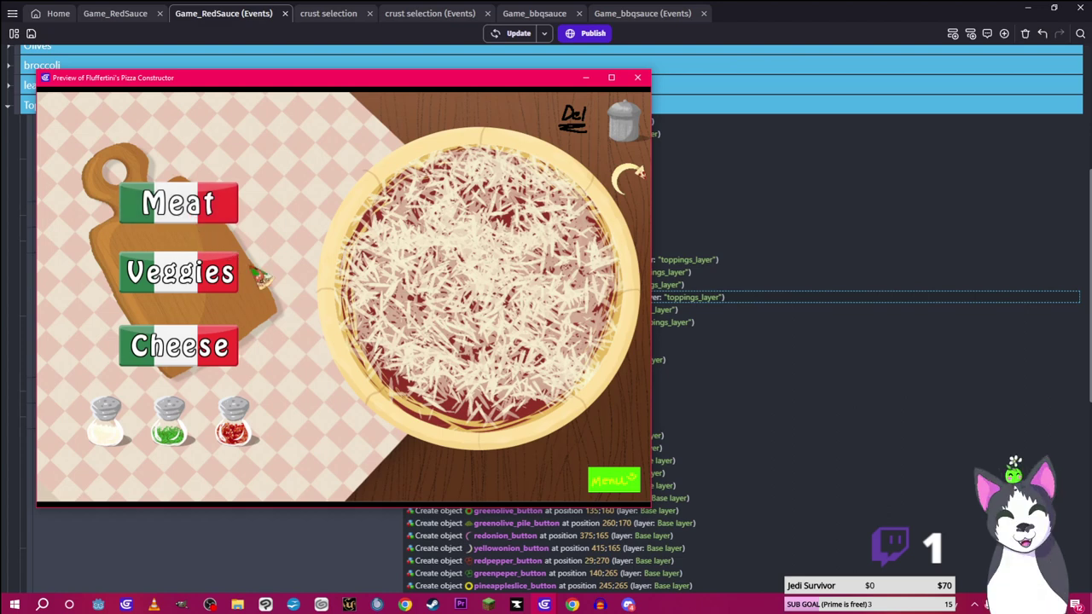
left_click(226, 214)
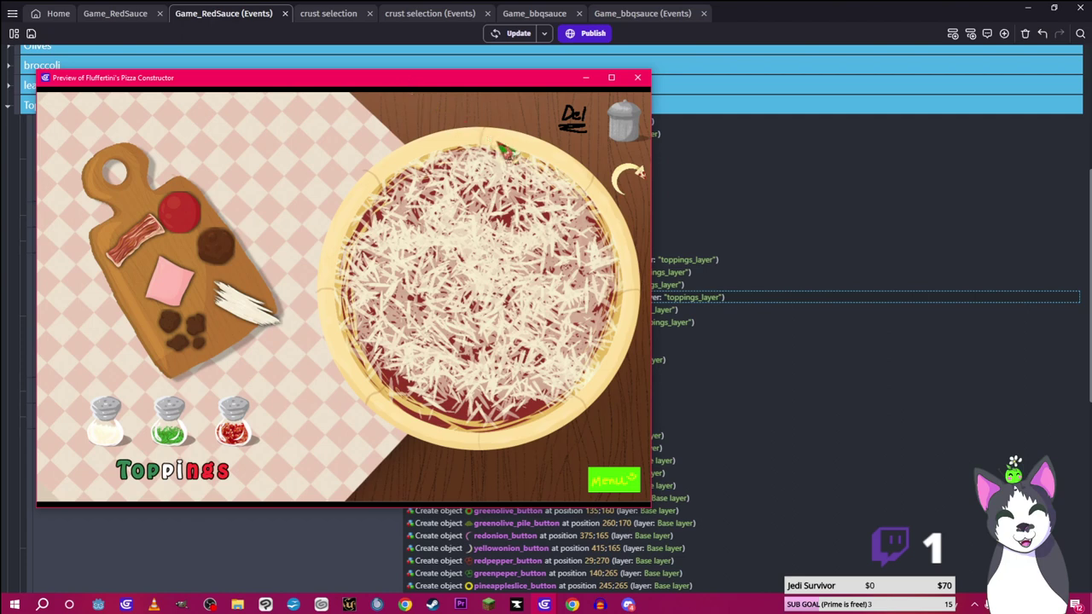
left_click(586, 78)
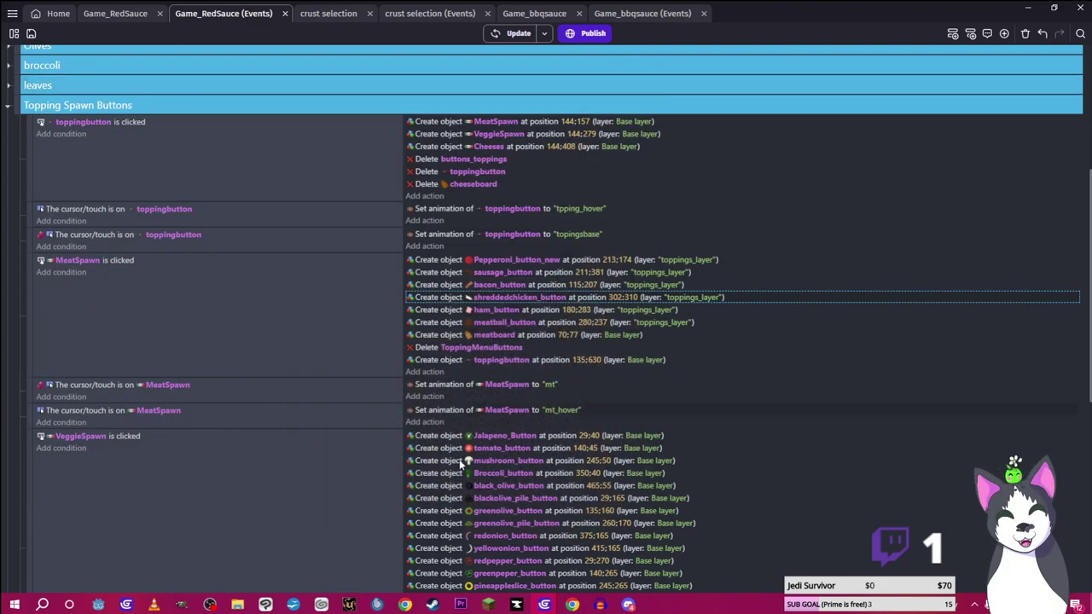
Change the ham button's spawn Y to 275
left_click(544, 604)
left_click(597, 550)
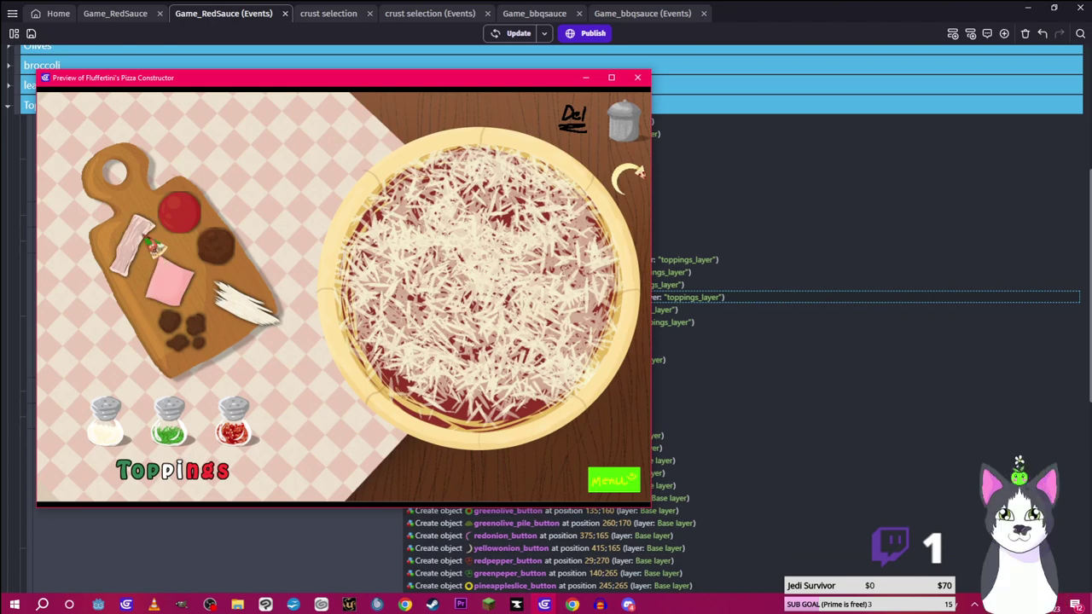
left_click(586, 77)
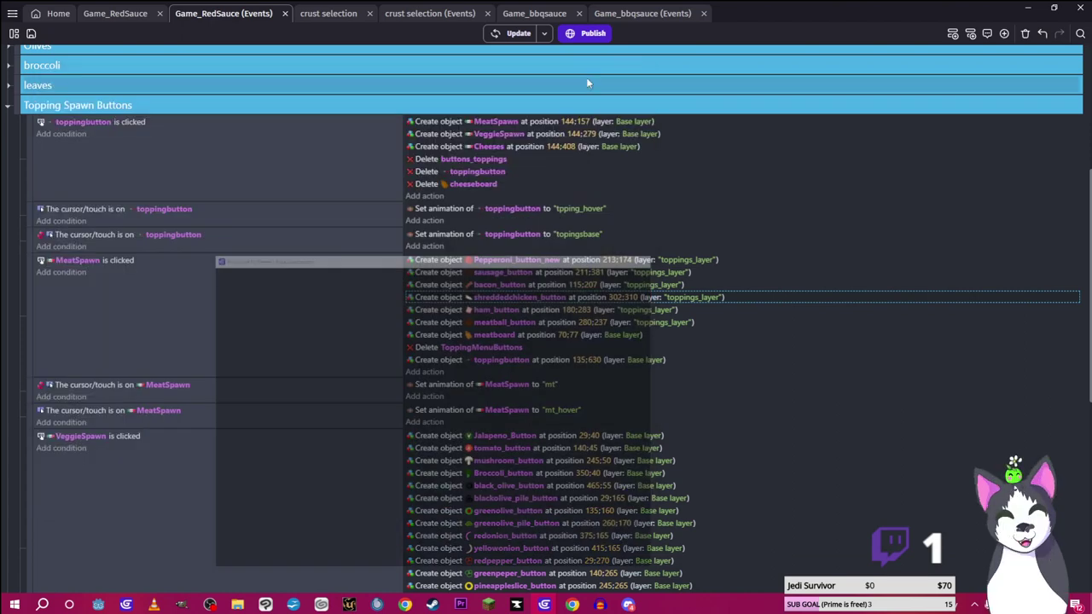
left_click(585, 310)
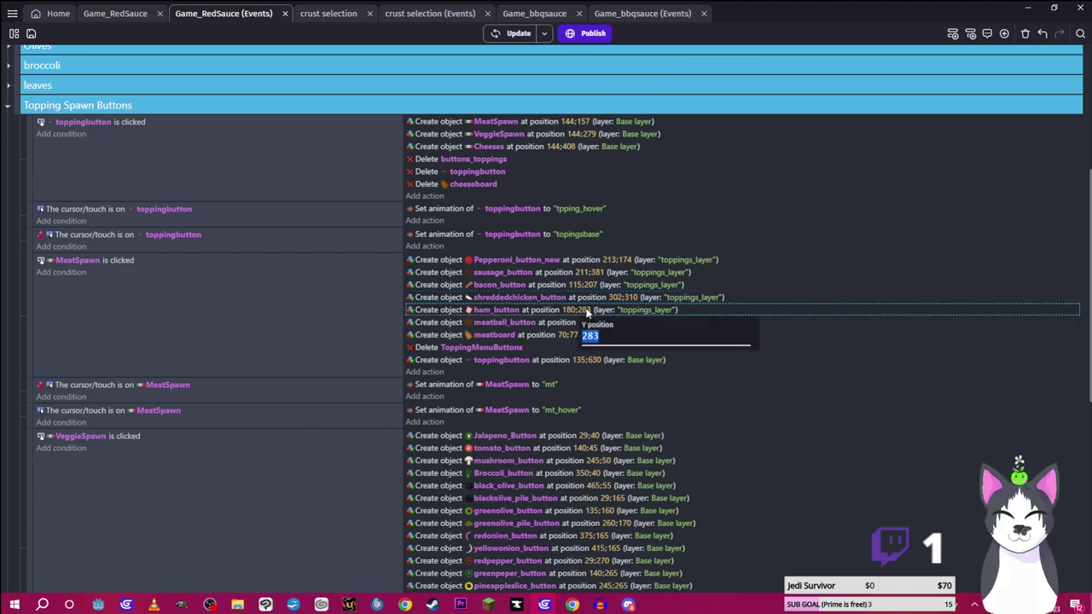
type("275")
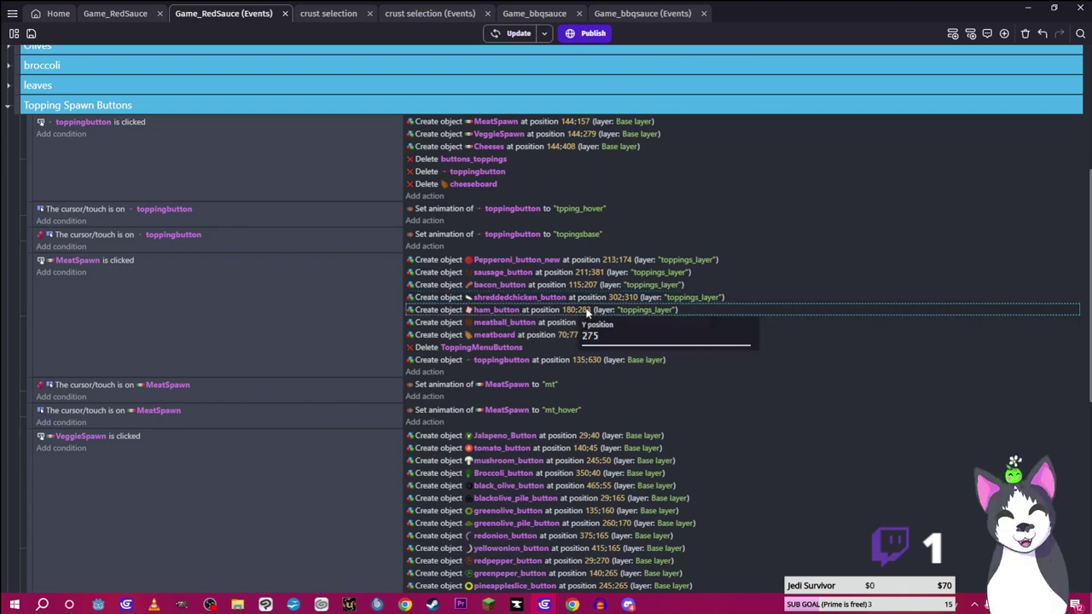
key("Return")
Test Meat in a relaunched preview, then set the ham spawn X to 170
left_click(515, 33)
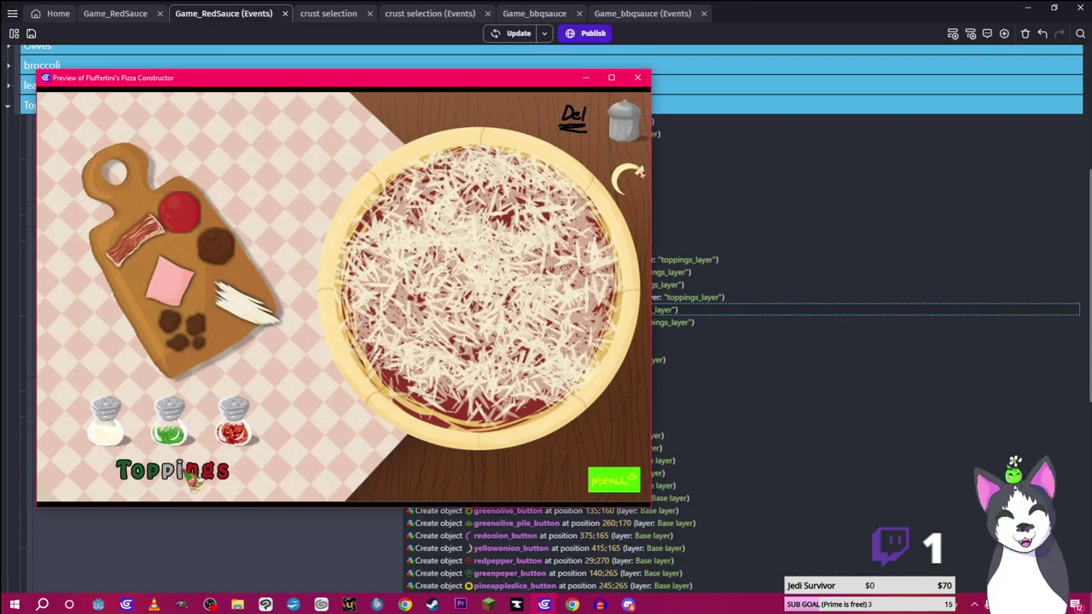
left_click(171, 482)
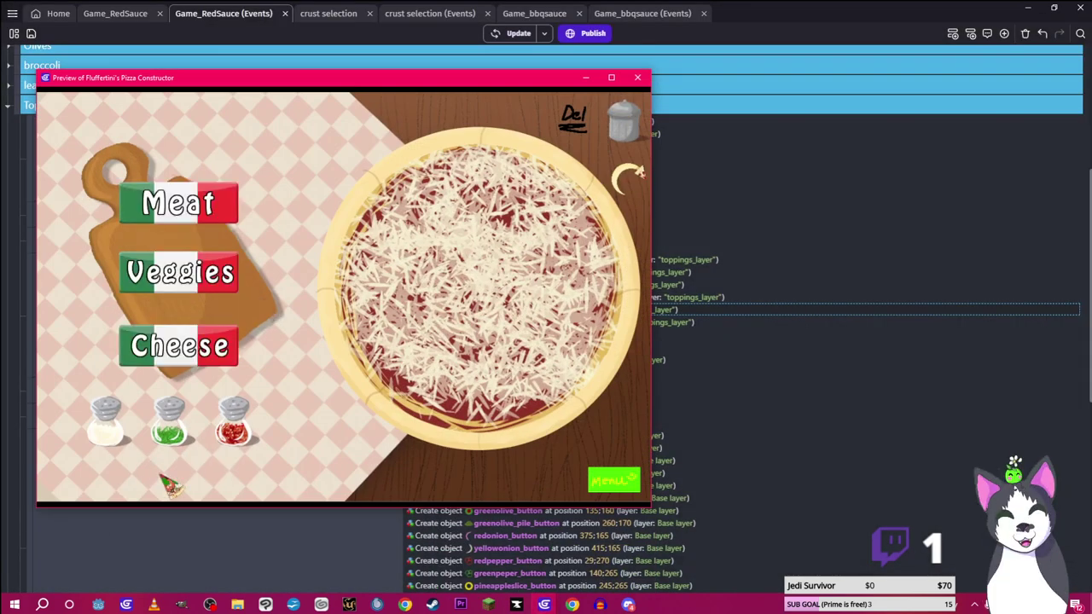
left_click(201, 215)
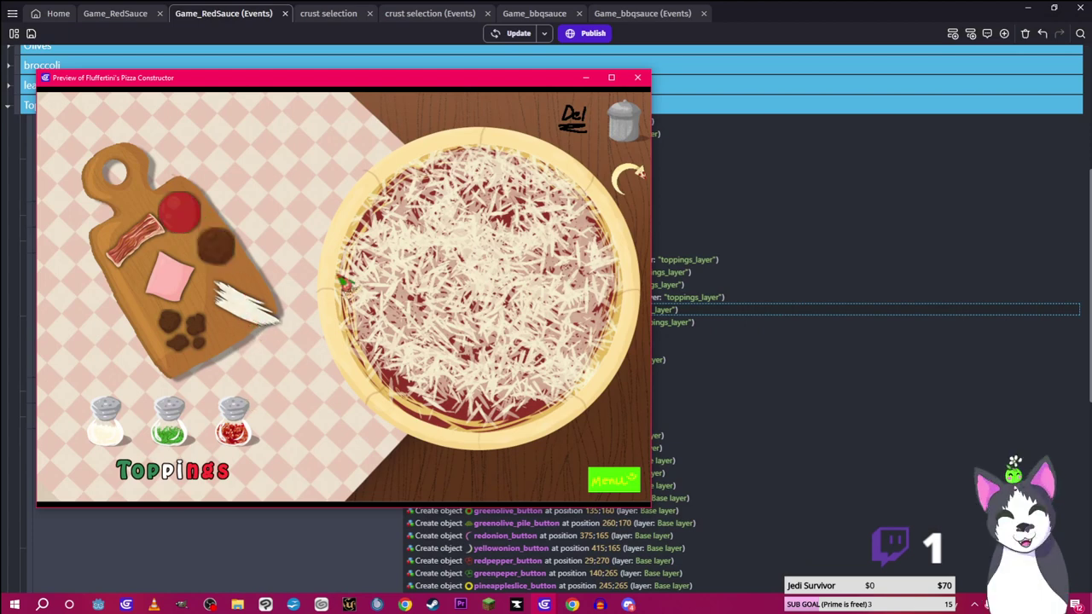
left_click(585, 79)
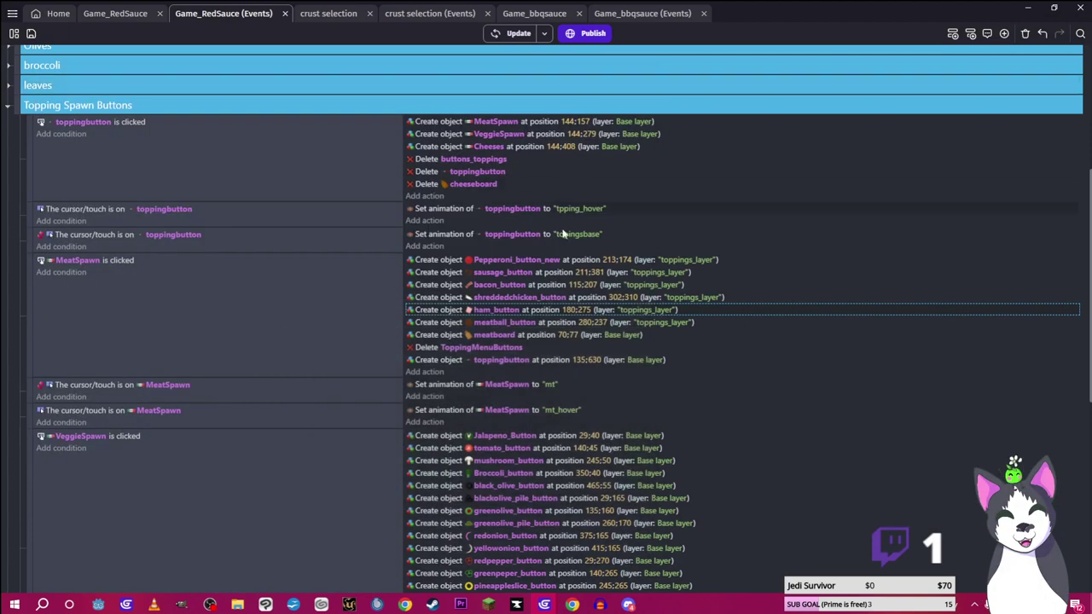
left_click(570, 310)
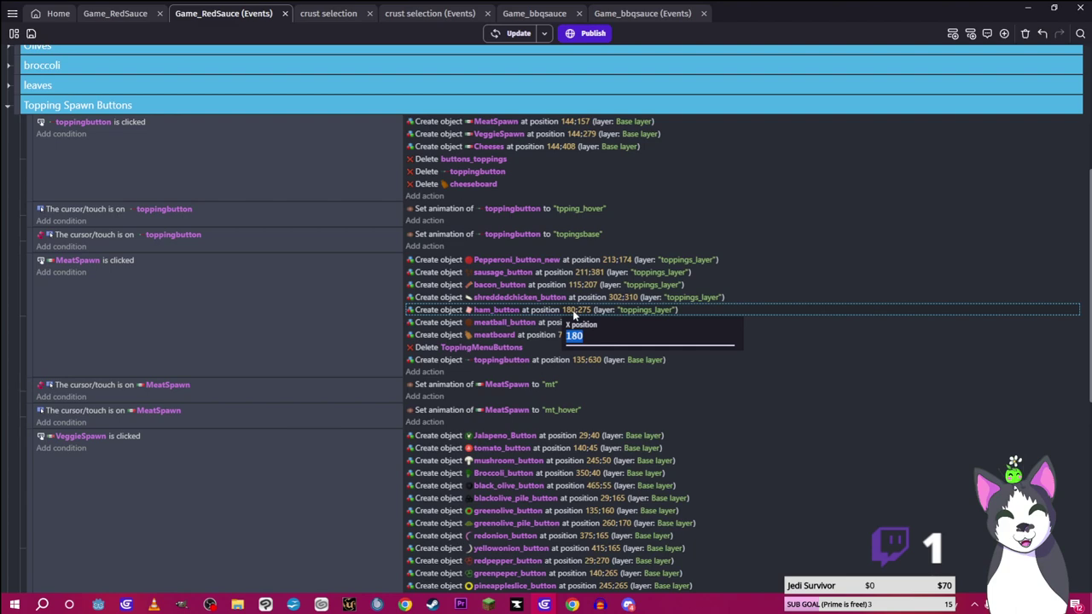
type("170")
key("Return")
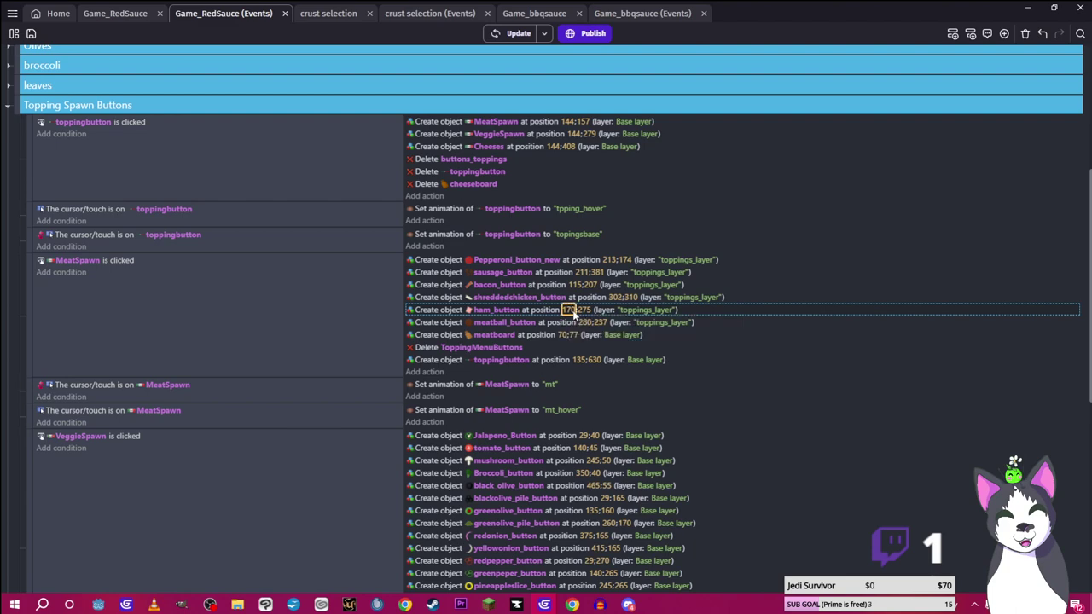
Retest Meat in the preview and set the ham spawn X to 150
left_click(516, 33)
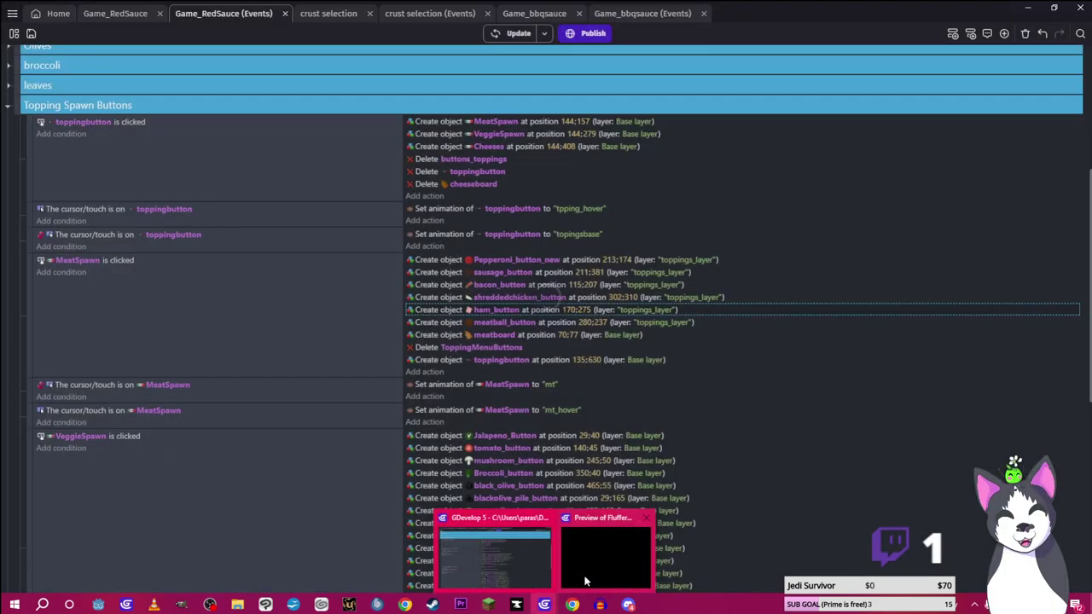
left_click(609, 555)
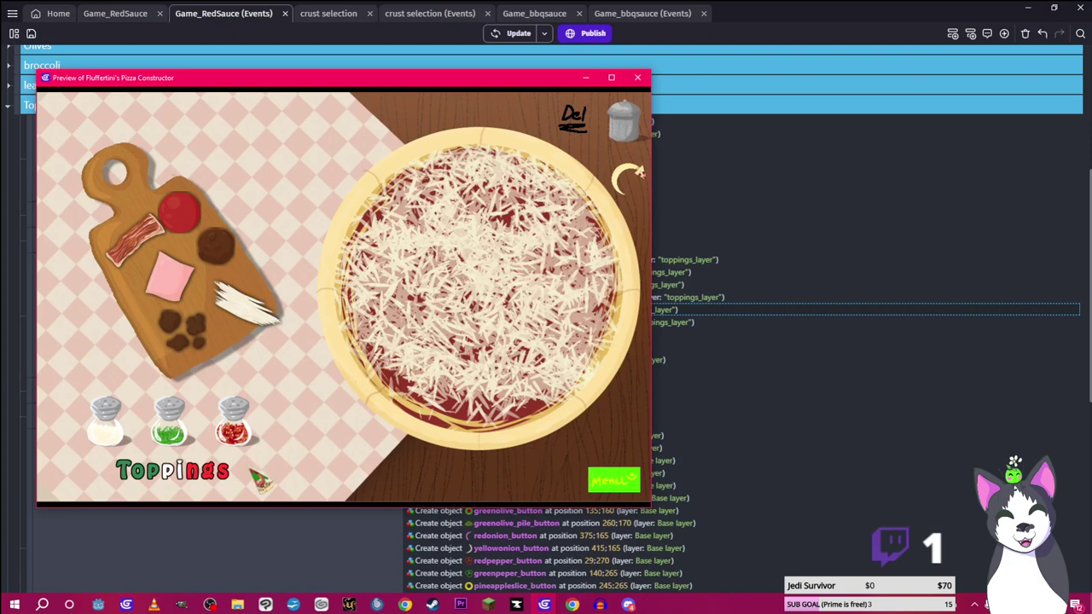
left_click(227, 476)
left_click(195, 218)
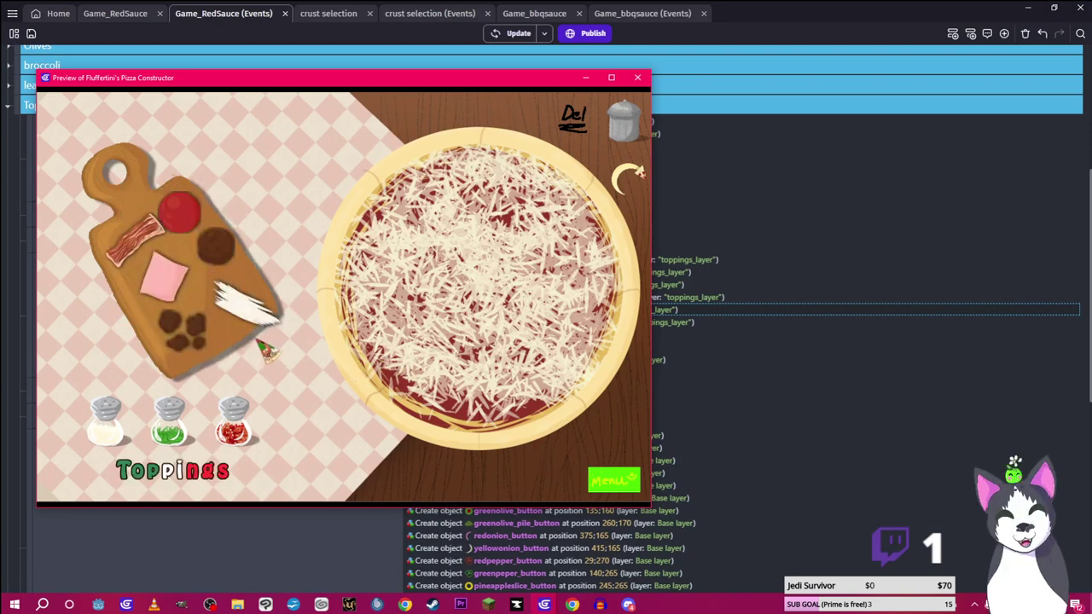
left_click(585, 78)
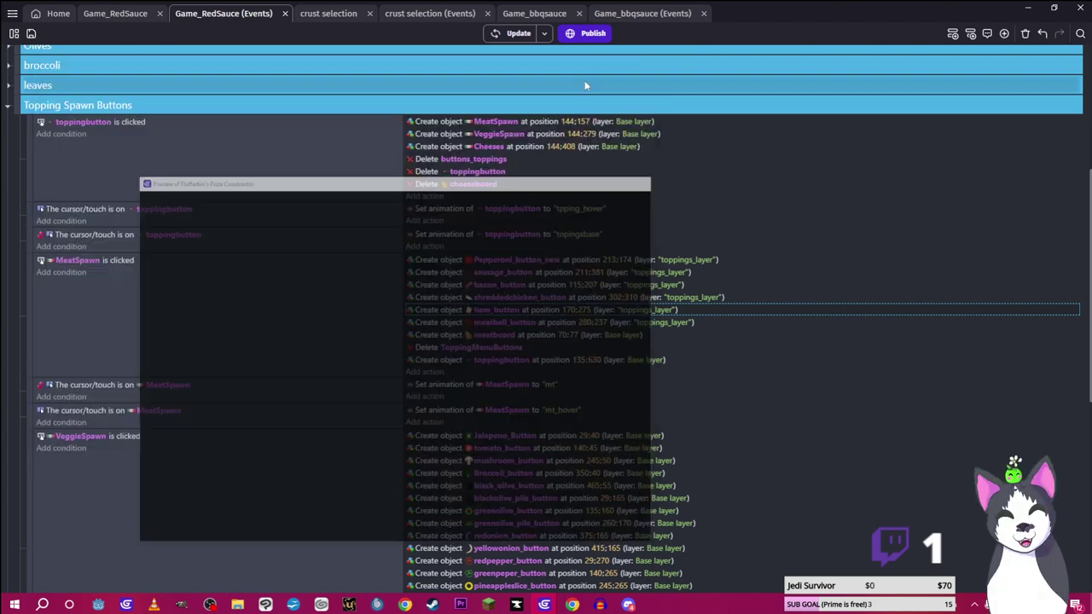
left_click(573, 310)
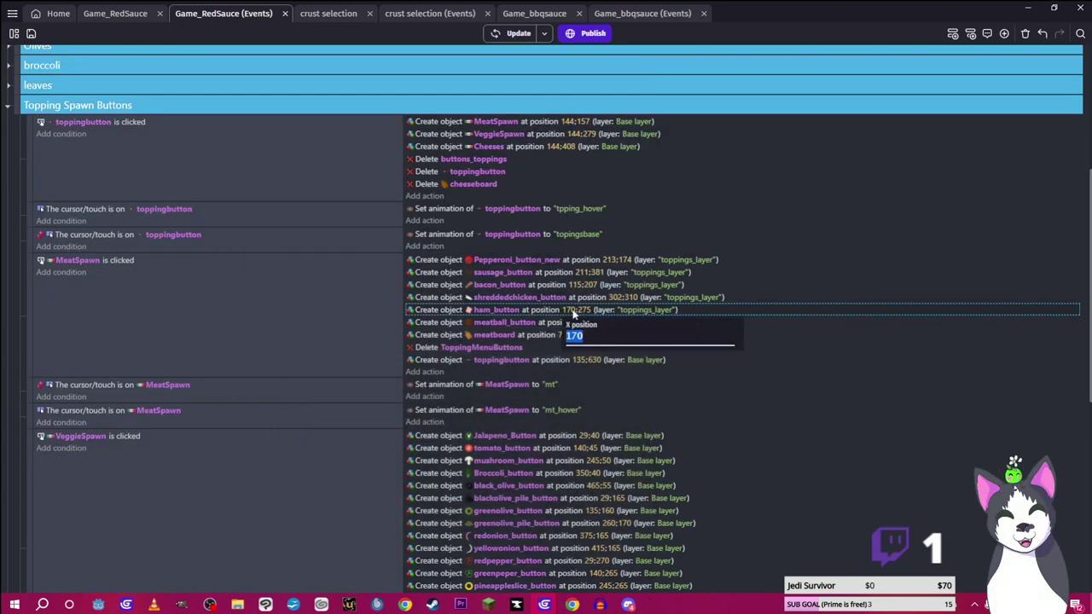
type("150")
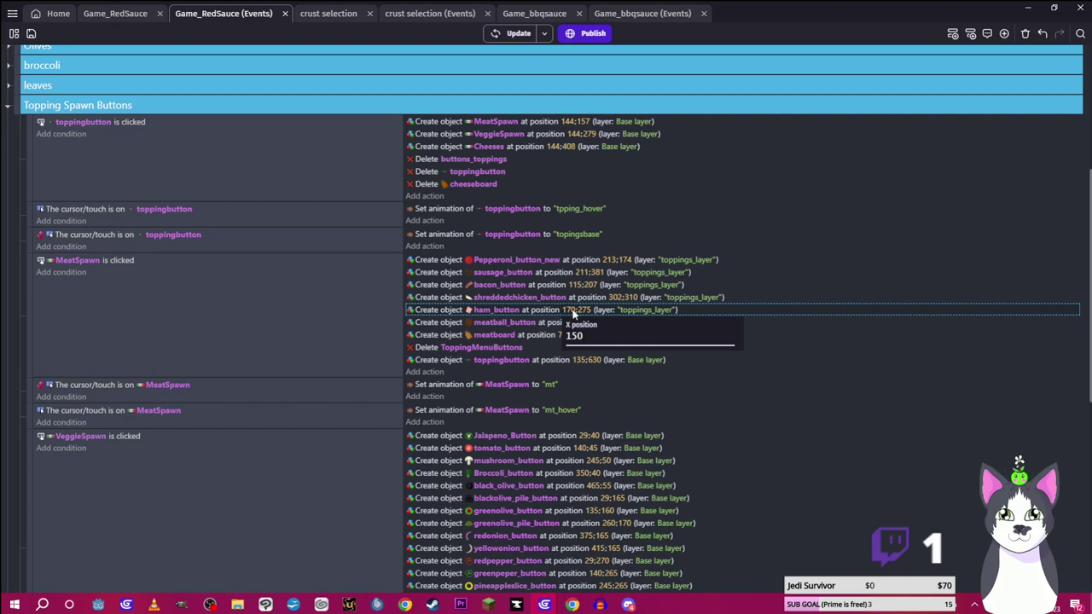
key("Return")
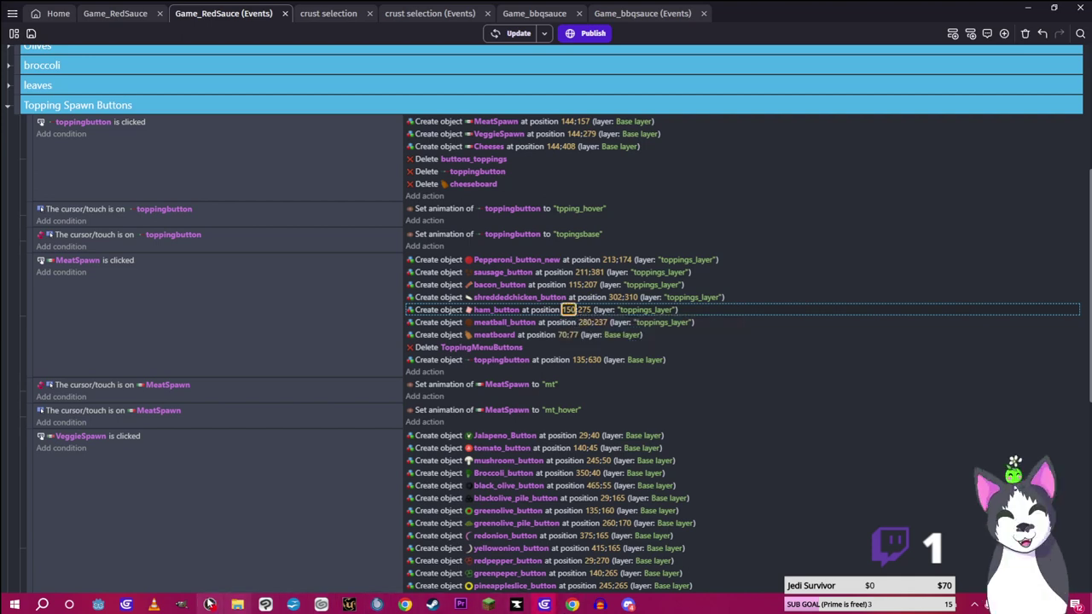
mouse_move(239, 605)
left_click(246, 584)
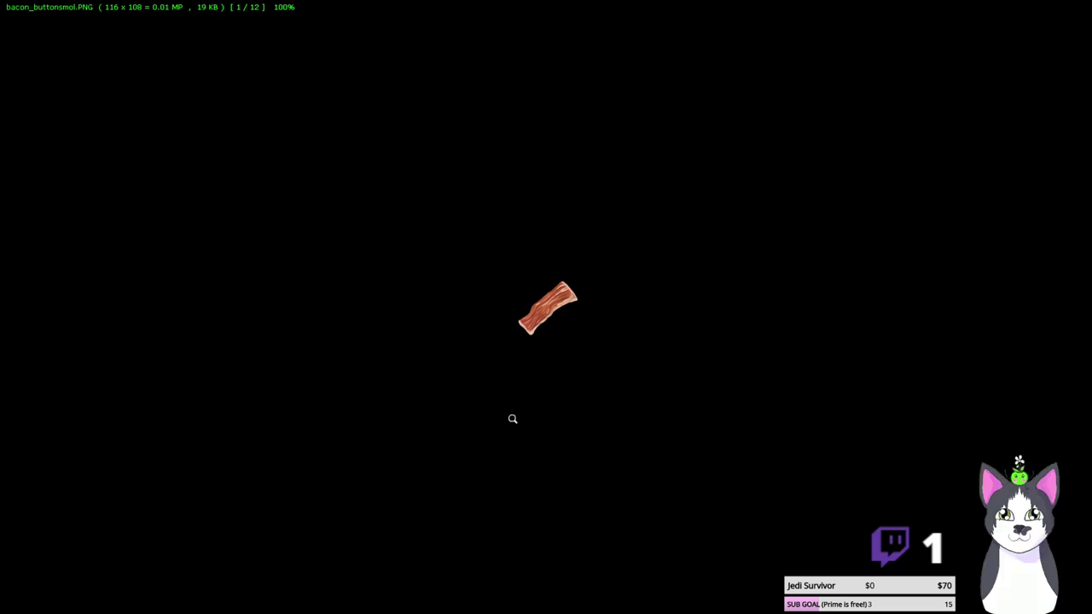
scroll(516, 341, "up", 5)
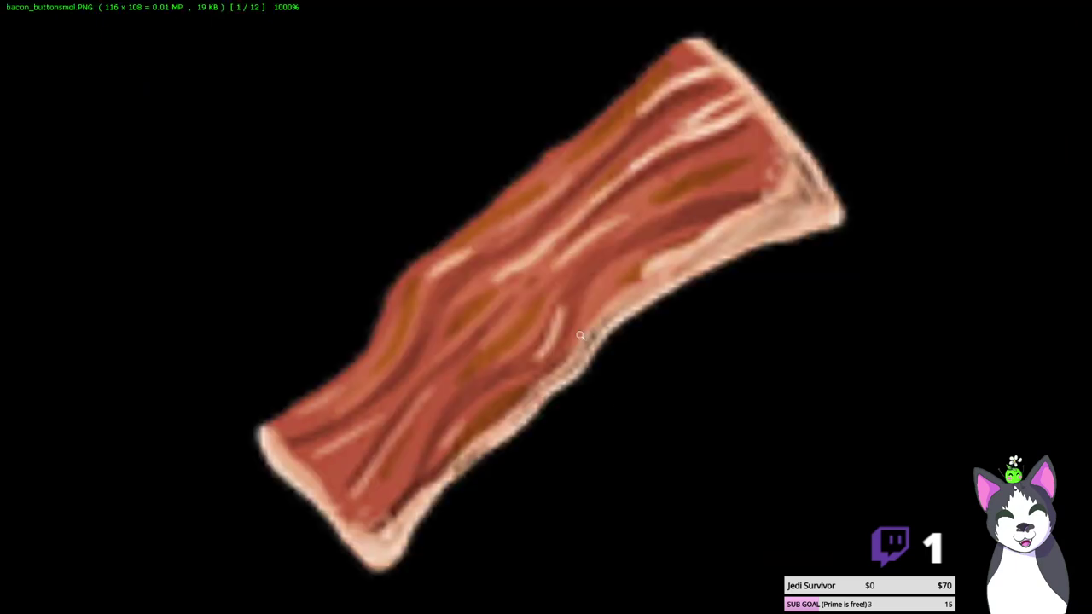
scroll(597, 341, "down", 5)
key("Escape")
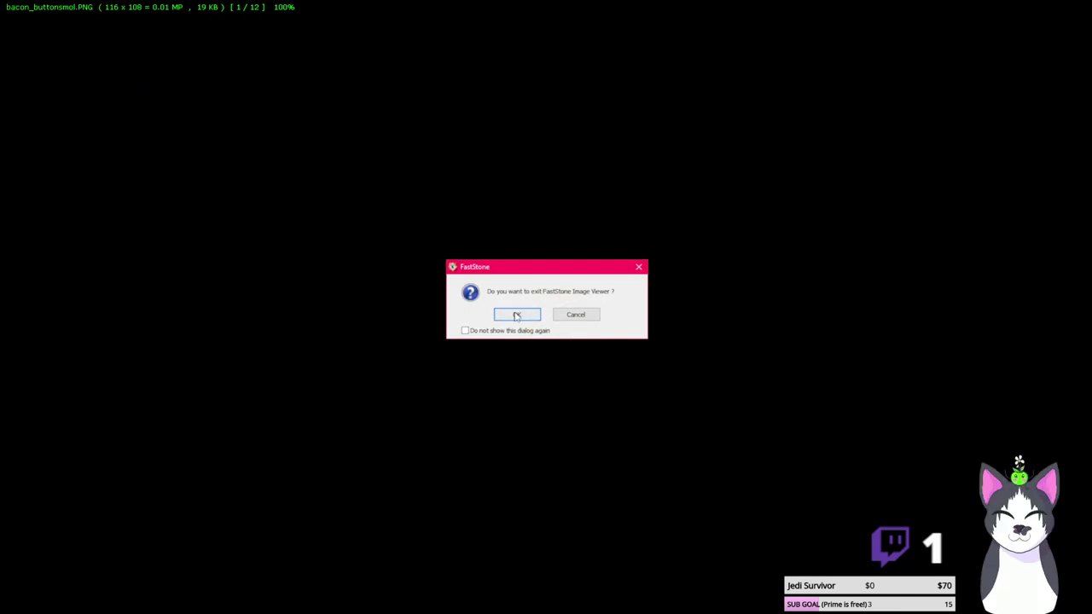
key("Return")
mouse_move(544, 604)
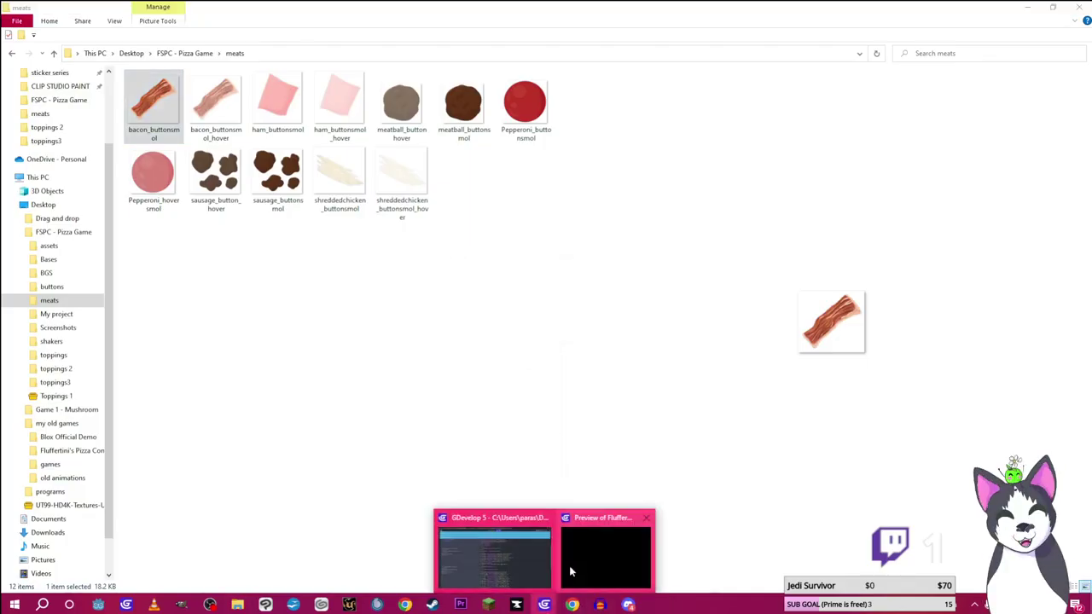
left_click(537, 563)
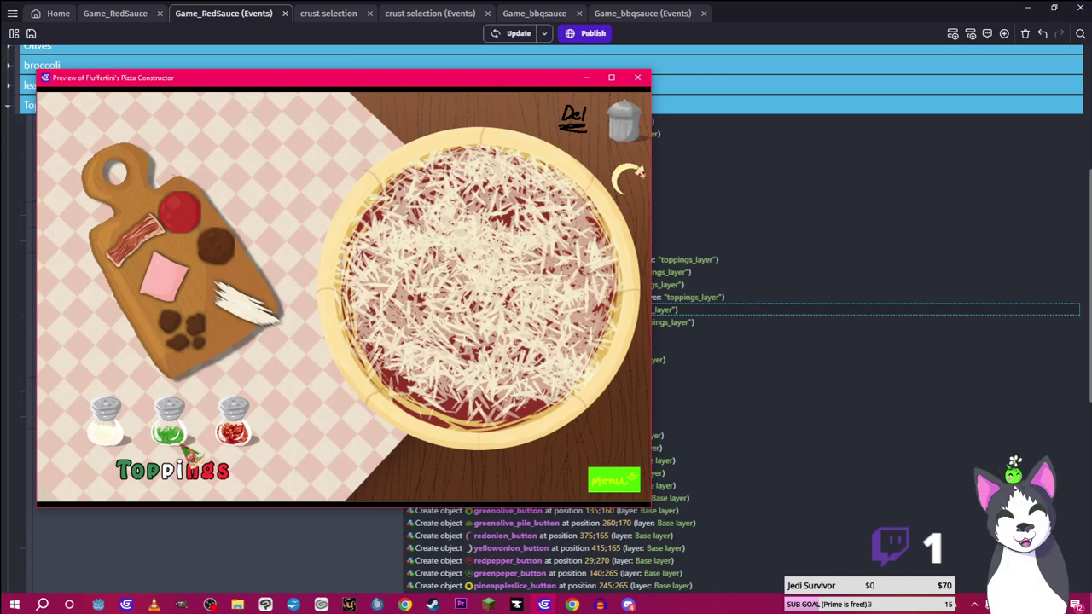
Click Meat in the game preview to check the board, then close the preview
left_click(192, 469)
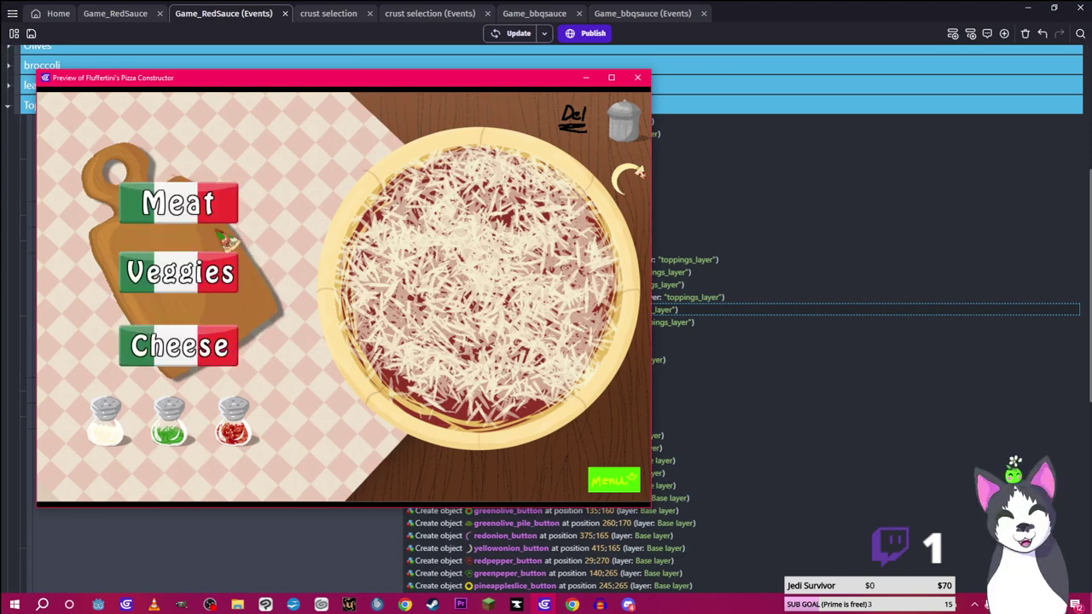
left_click(212, 219)
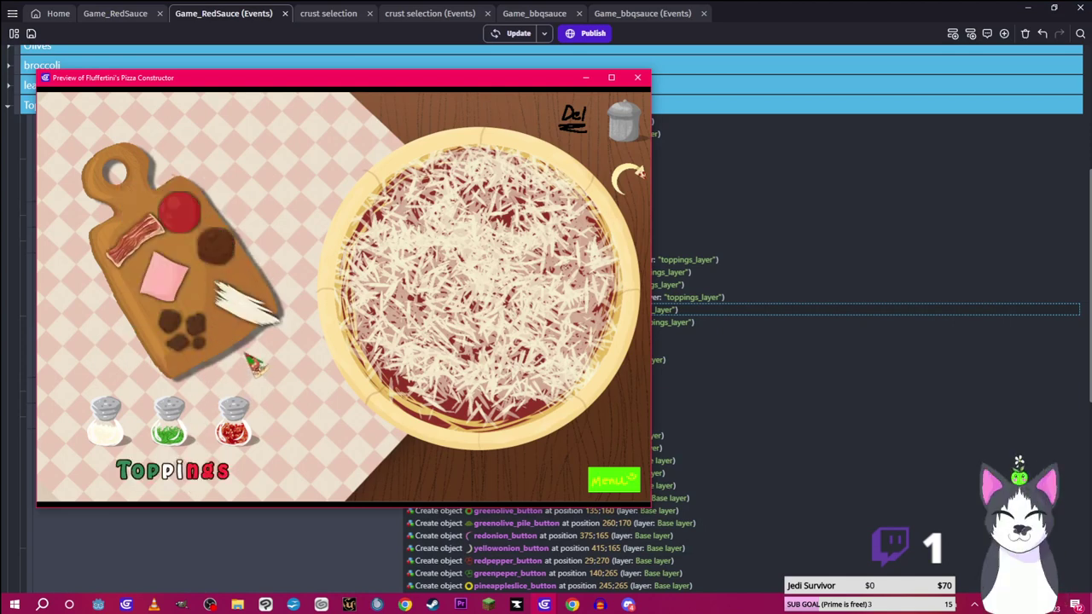
left_click(585, 78)
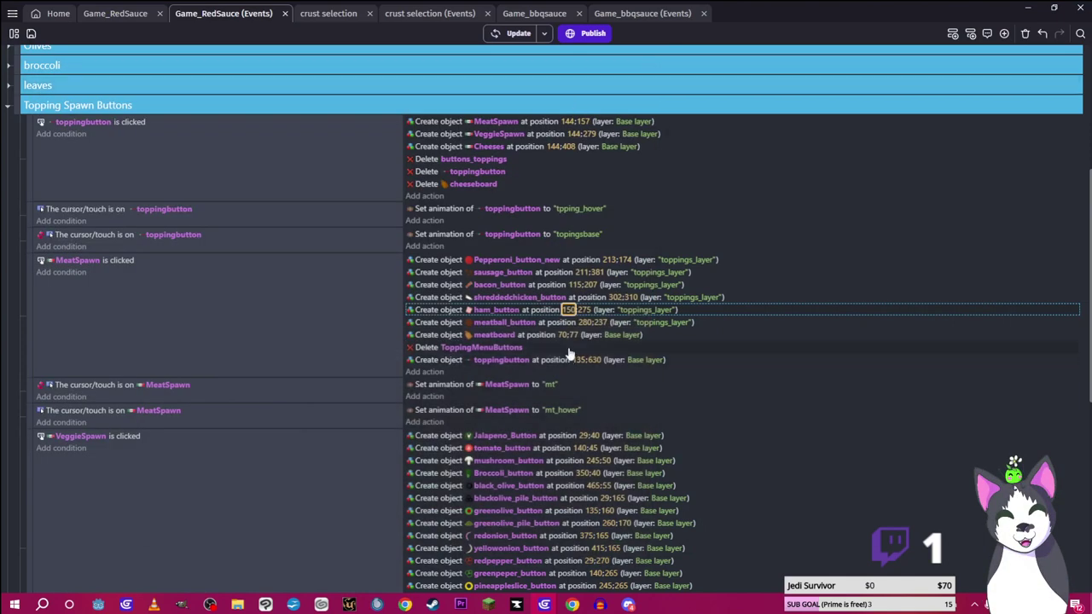
Change the shredded chicken spawn Y to 290 and X to 295
left_click(630, 298)
type("290")
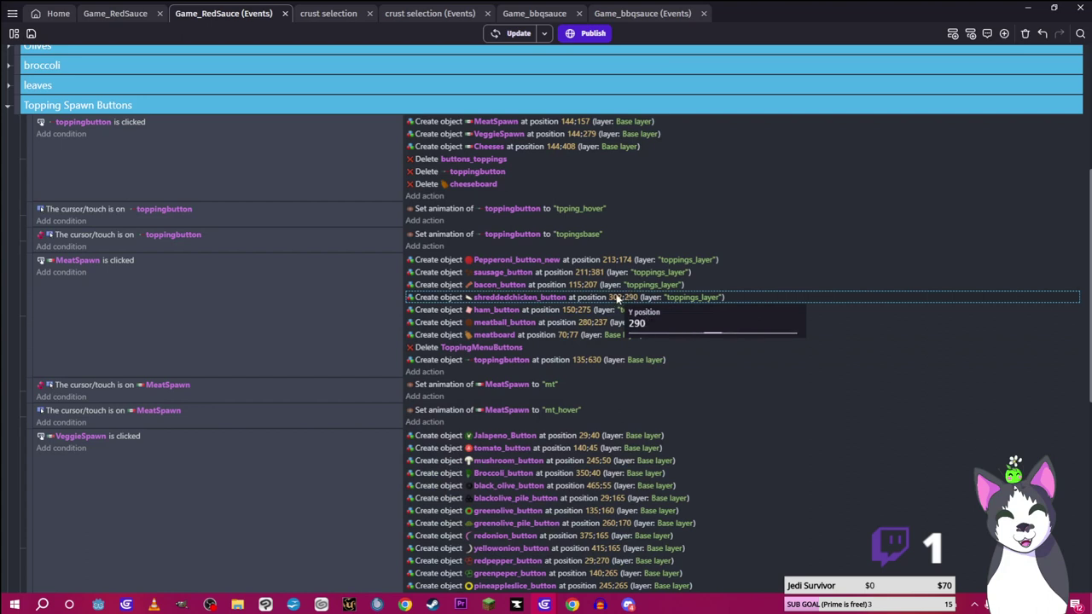
left_click(619, 297)
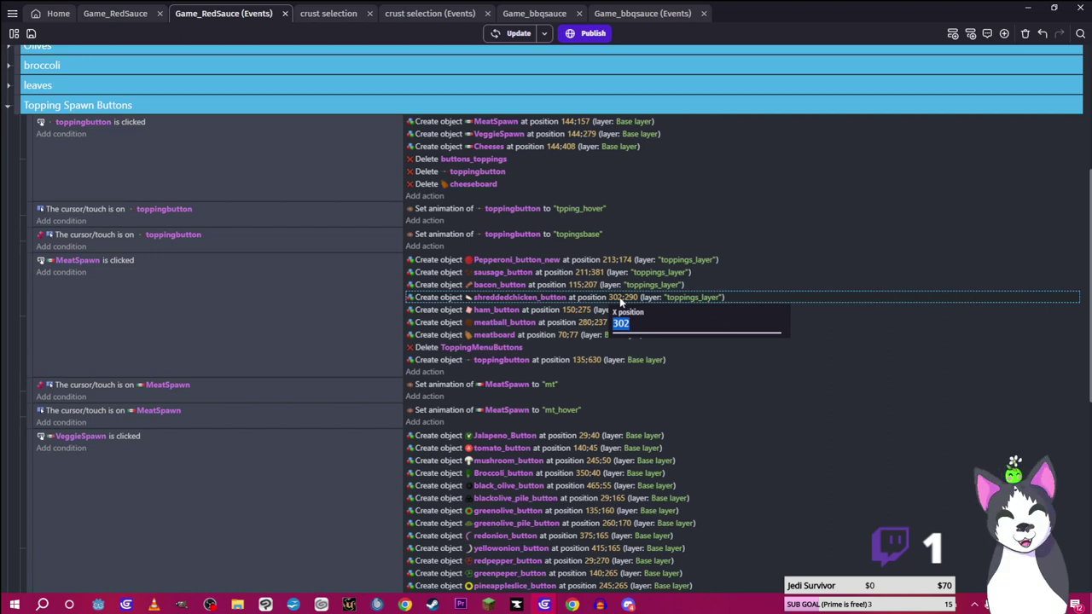
type("295")
key("Return")
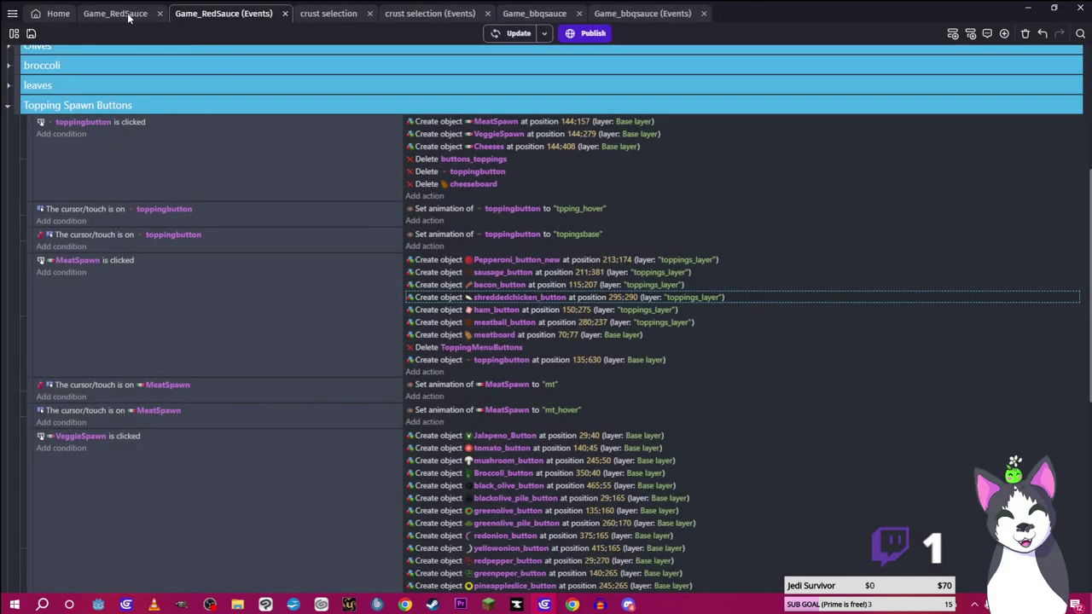
In the Game_RedSauce scene, add cheeseboard to the buttons_toppings group and apply
left_click(116, 12)
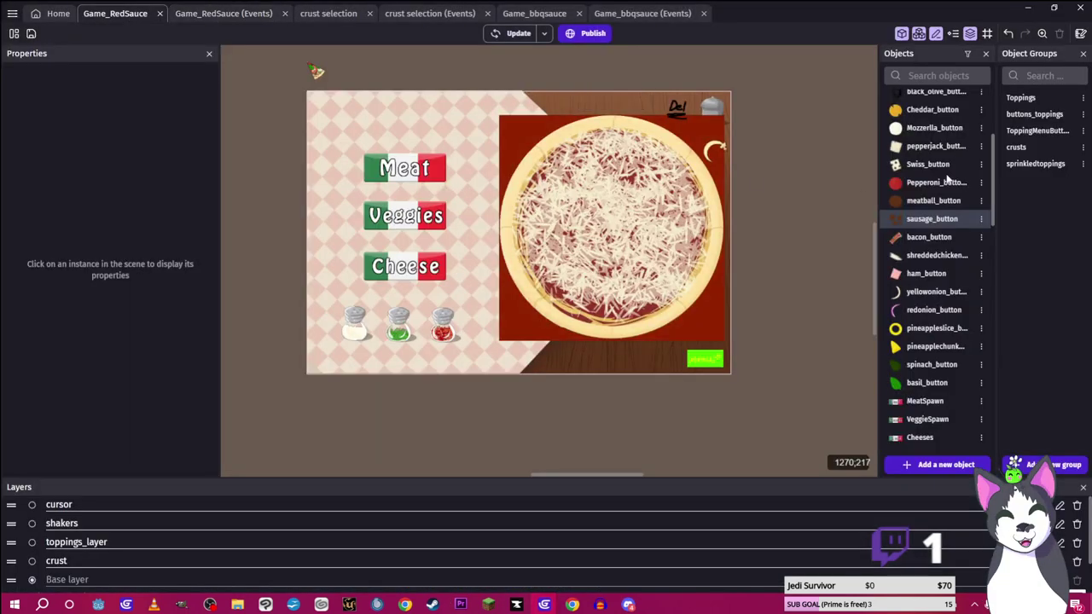
double_click(1046, 116)
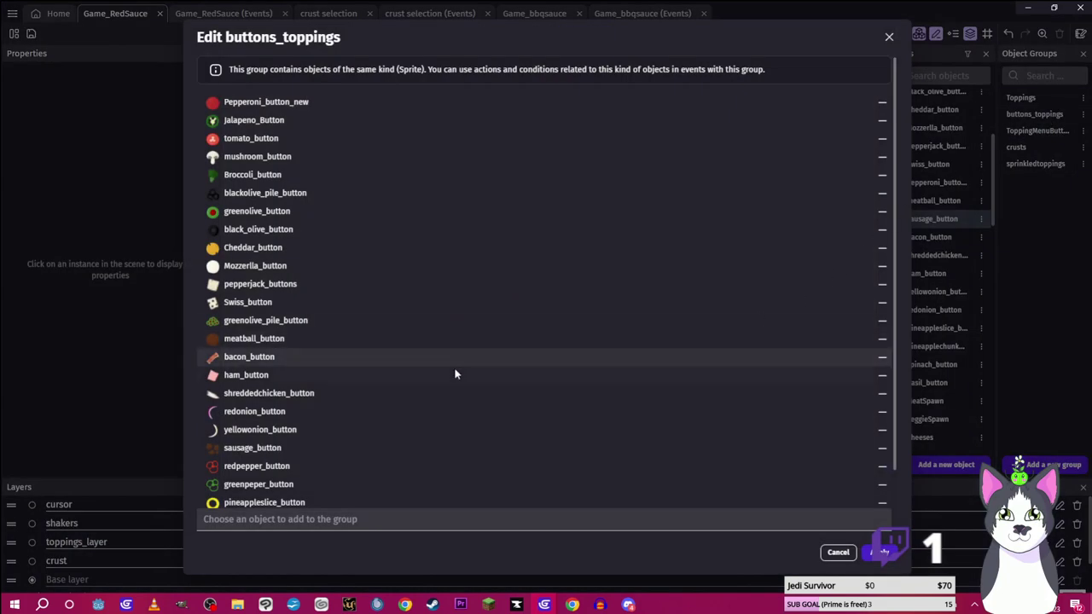
scroll(480, 372, "down", 2)
left_click(387, 526)
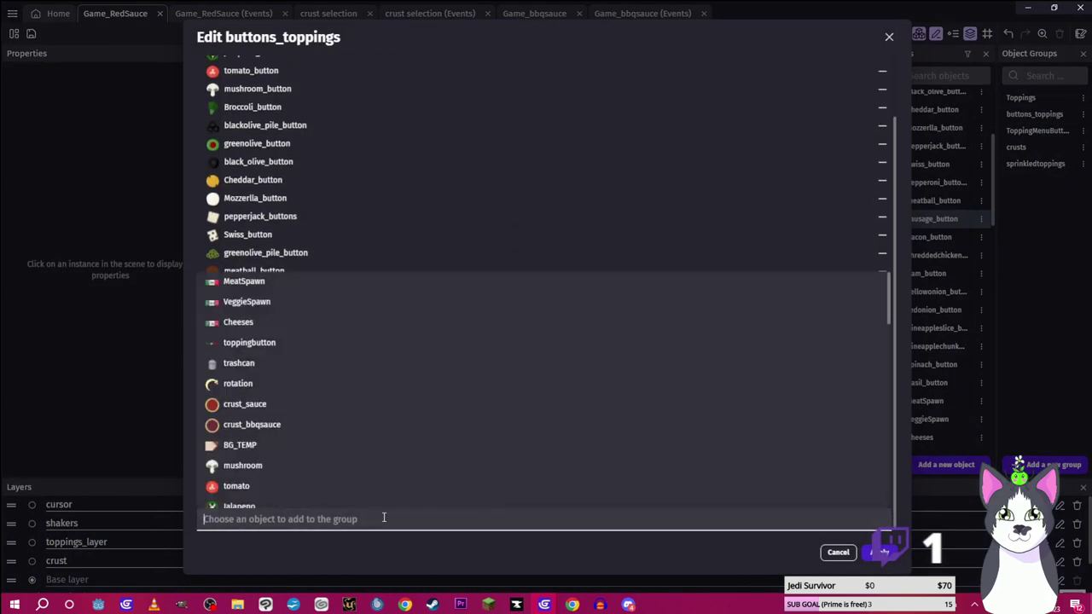
scroll(315, 409, "down", 10)
scroll(307, 417, "down", 2)
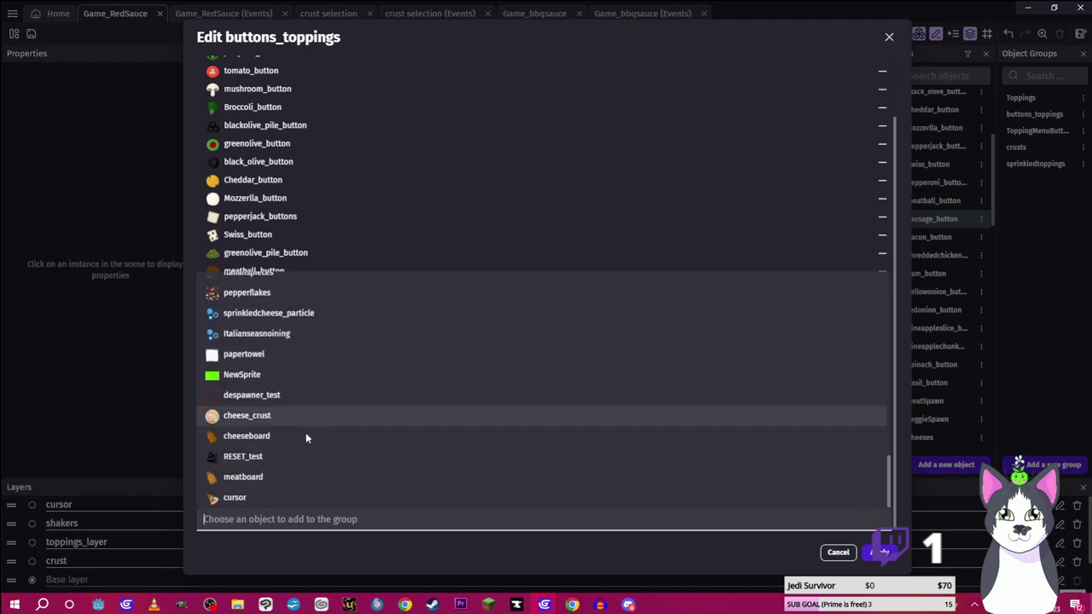
left_click(305, 478)
left_click(310, 504)
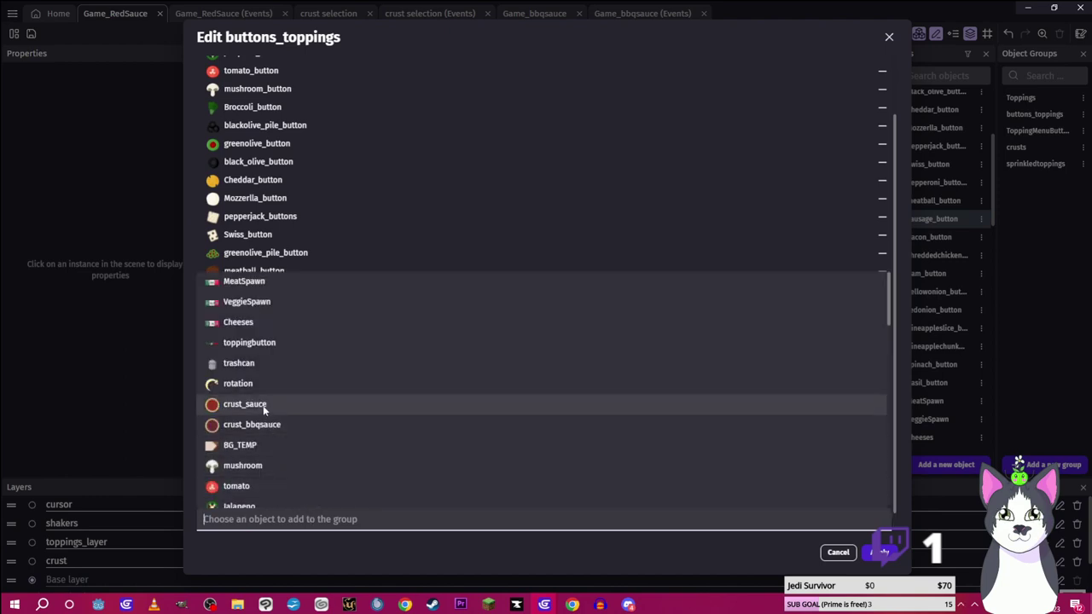
scroll(262, 409, "down", 10)
scroll(262, 401, "down", 3)
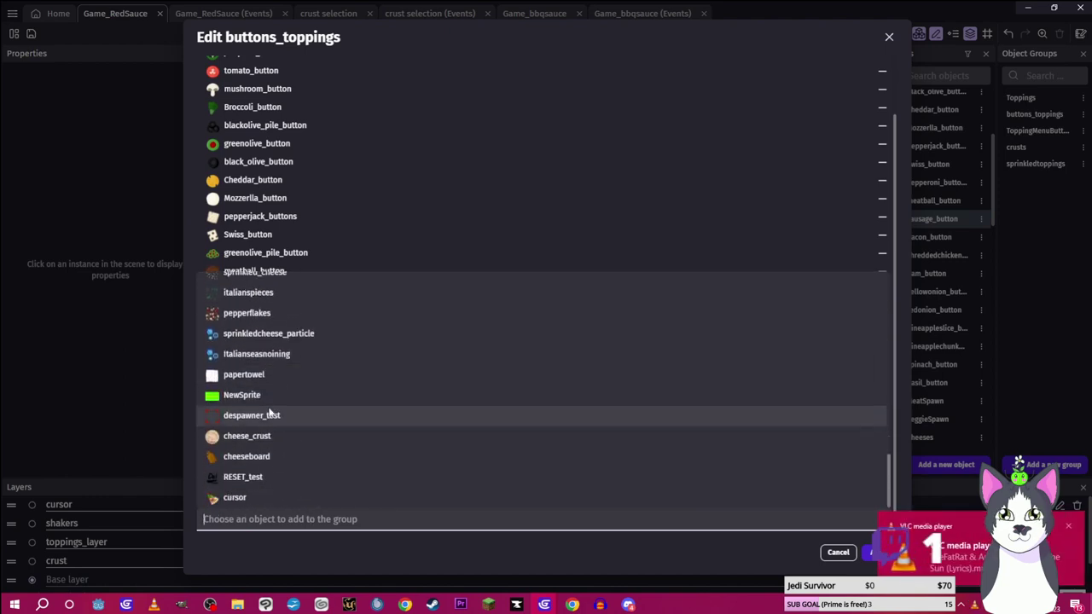
left_click(282, 461)
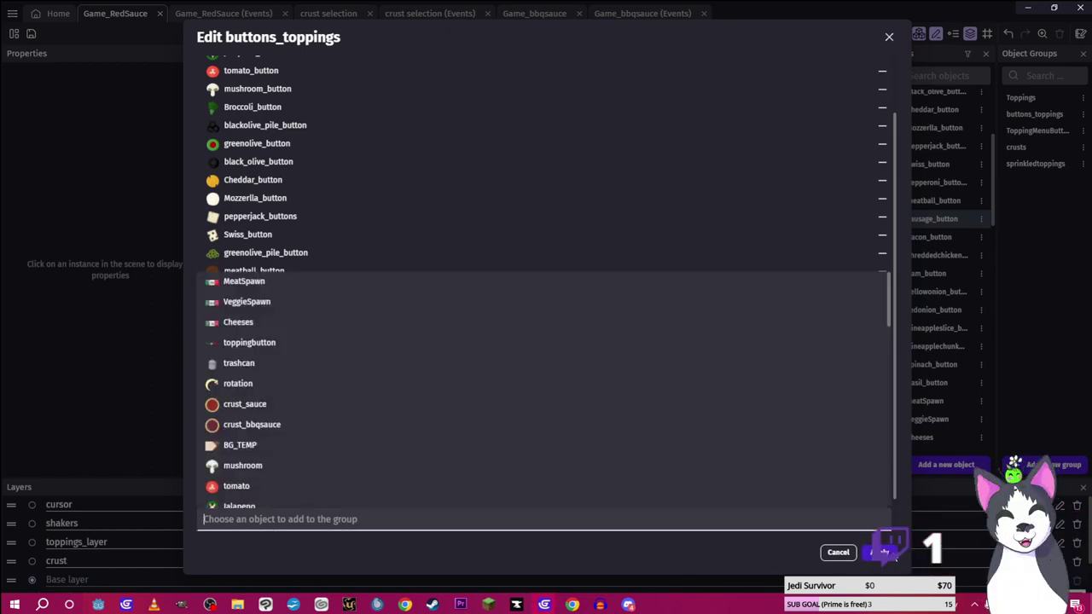
left_click(879, 553)
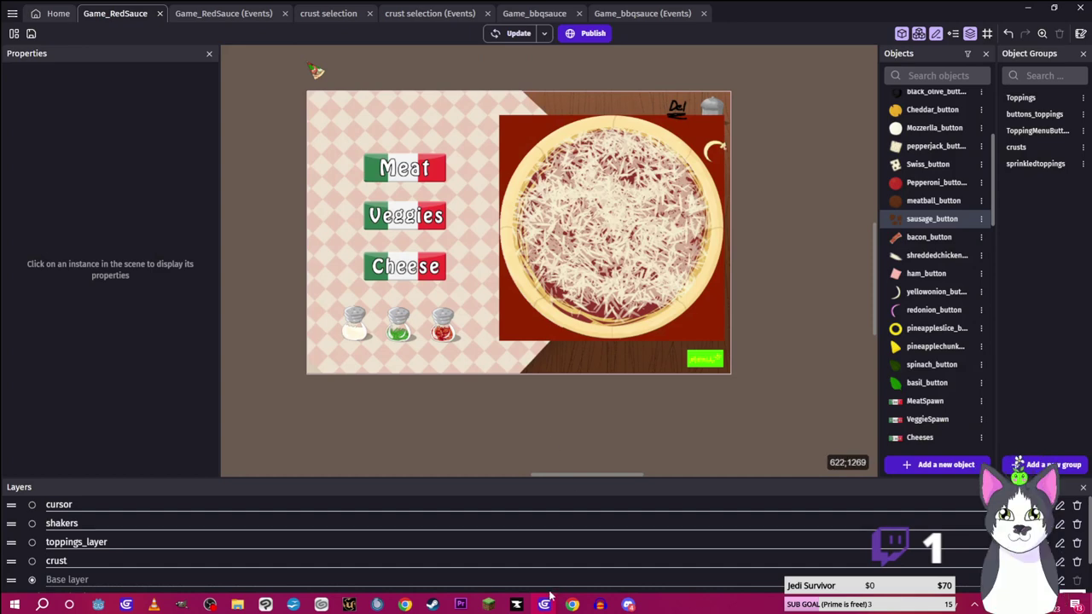
Relaunch the preview, click Meat to view the board layout, then return to Game_RedSauce events
left_click(517, 33)
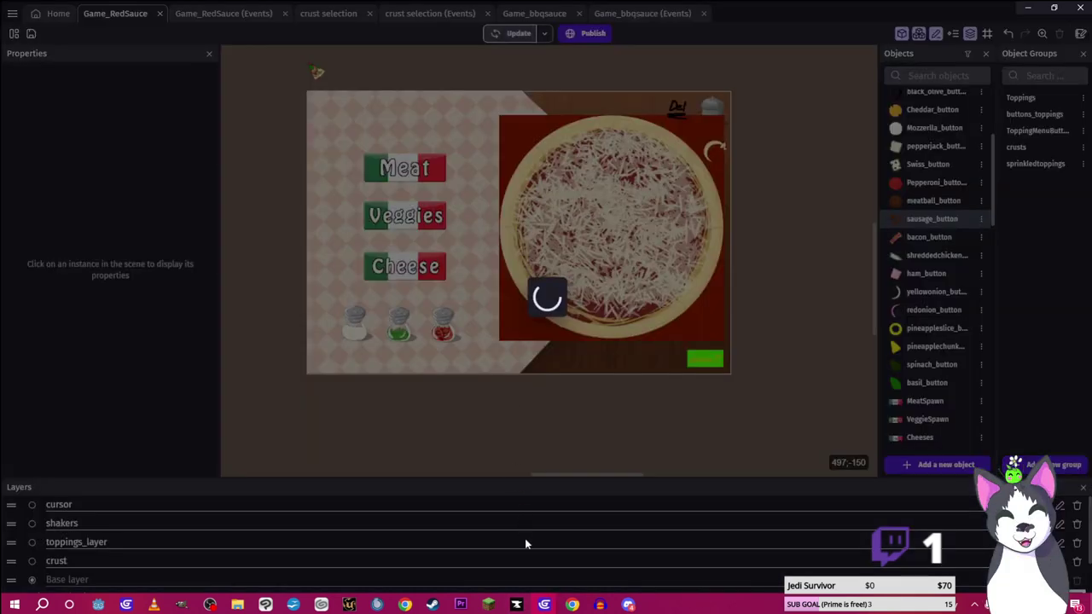
mouse_move(545, 601)
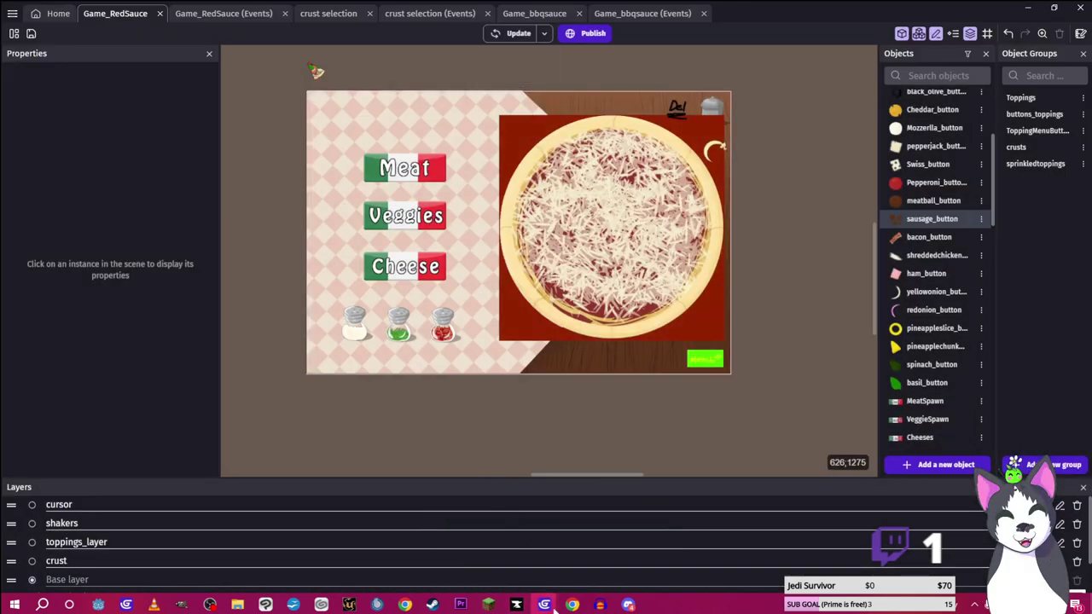
left_click(604, 551)
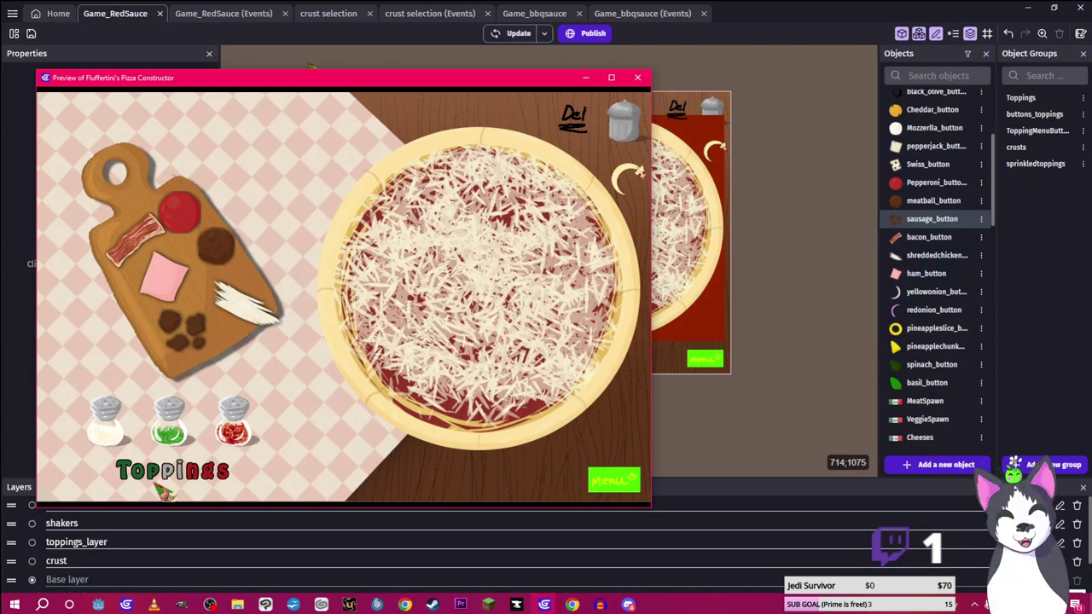
left_click(206, 211)
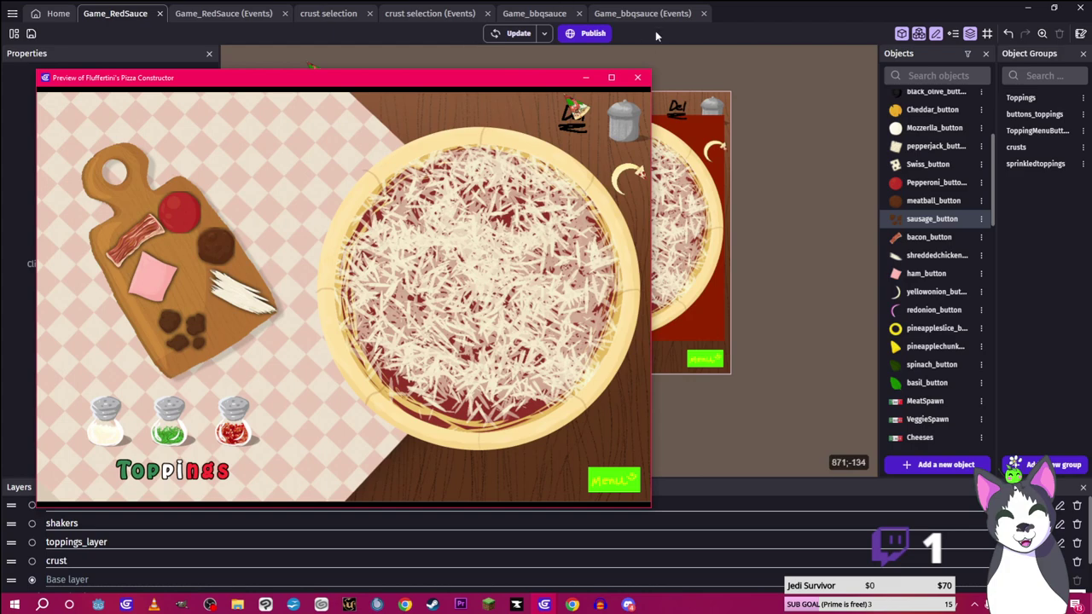
left_click(221, 15)
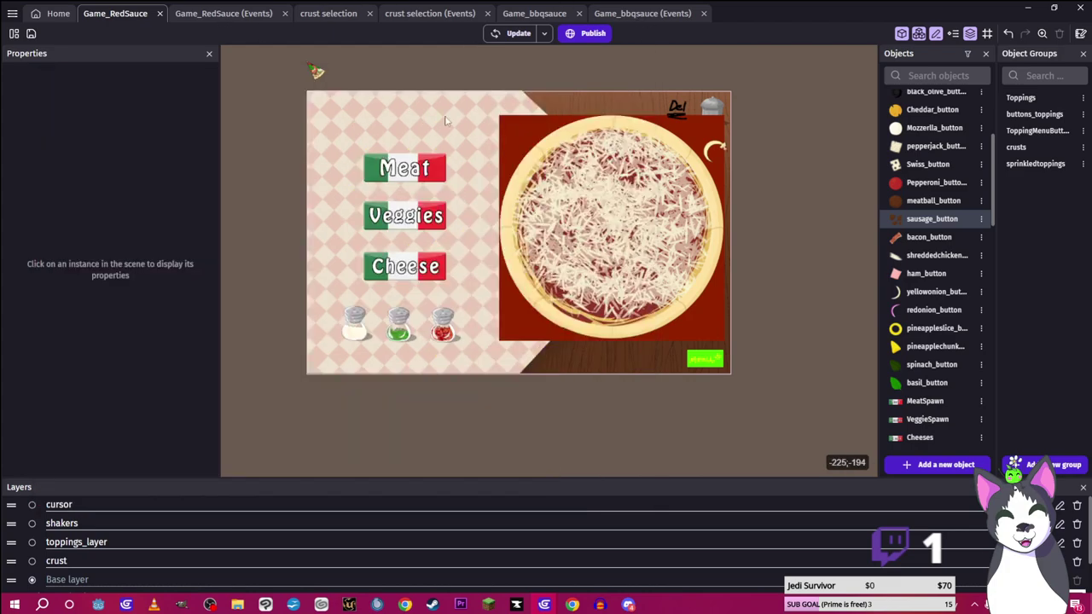
left_click(221, 15)
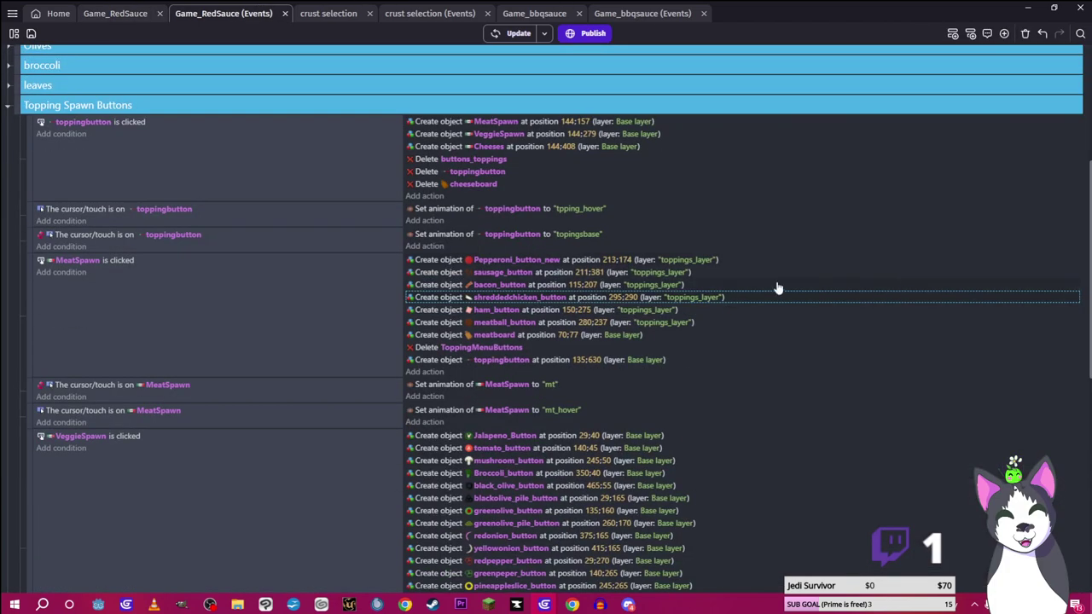
Spawn the shredded chicken at 275;280 and check the meat board layout in a game preview
left_click(618, 298)
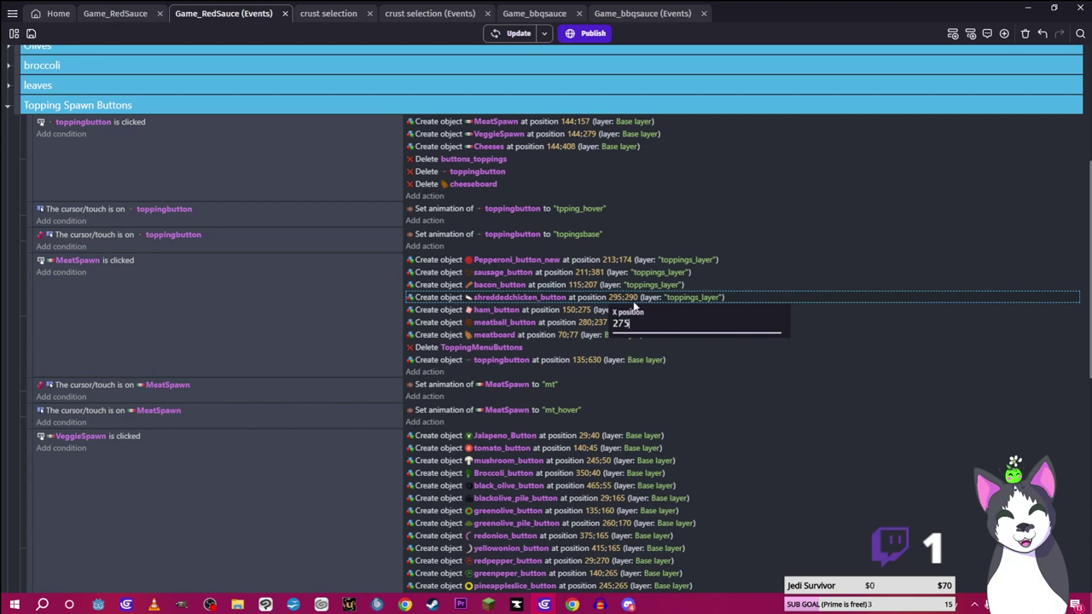
left_click(631, 298)
type("280")
key("Return")
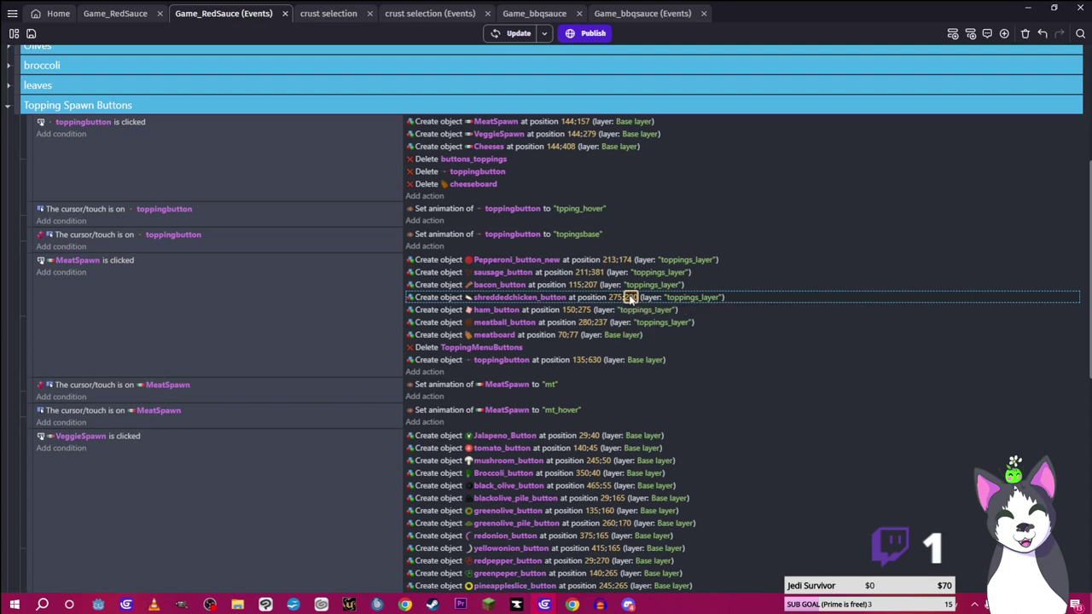
left_click(512, 33)
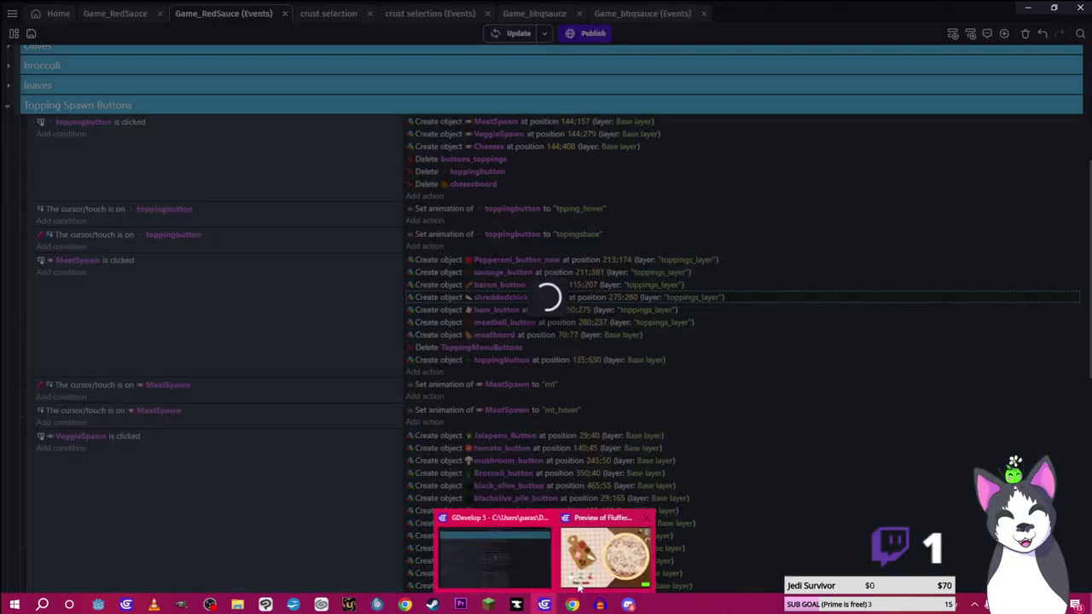
left_click(612, 567)
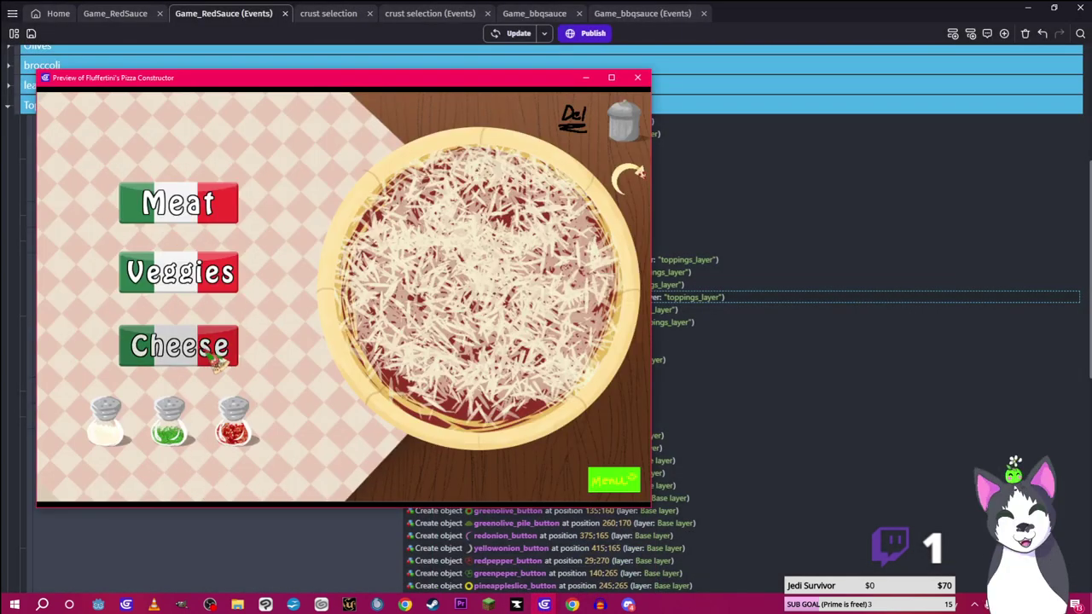
left_click(183, 217)
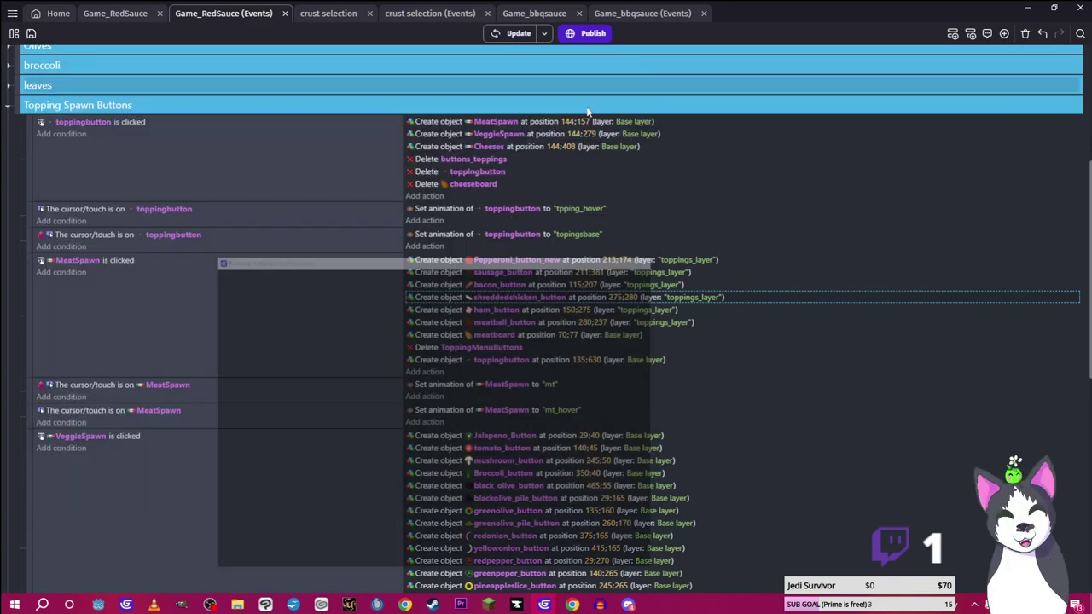
left_click(585, 77)
Change the shredded chicken's Y position to 300 and re-check the meat board in a fresh preview
left_click(631, 297)
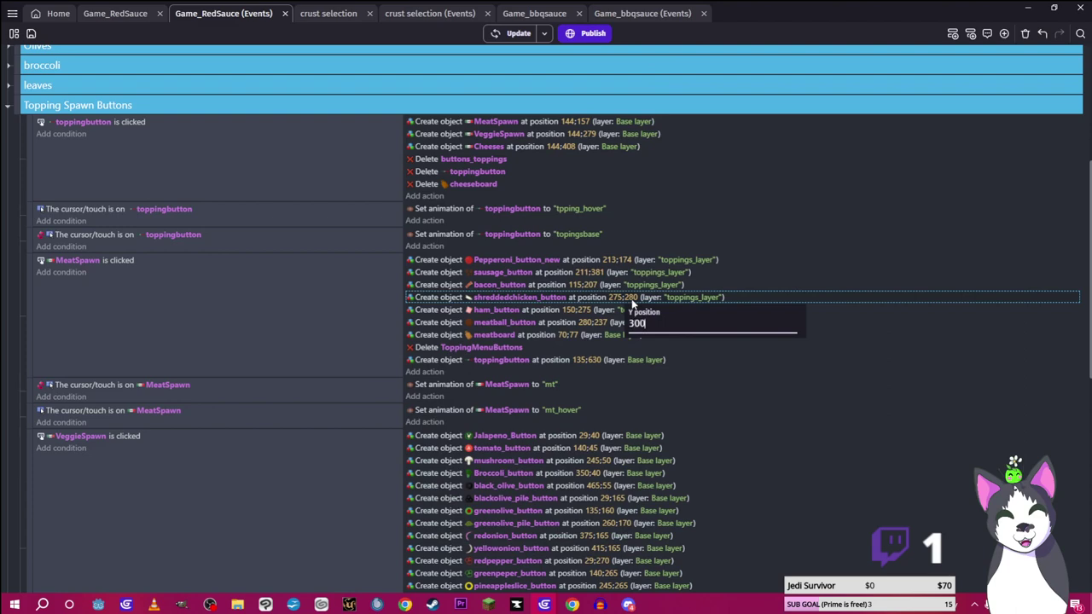
key("Return")
left_click(514, 33)
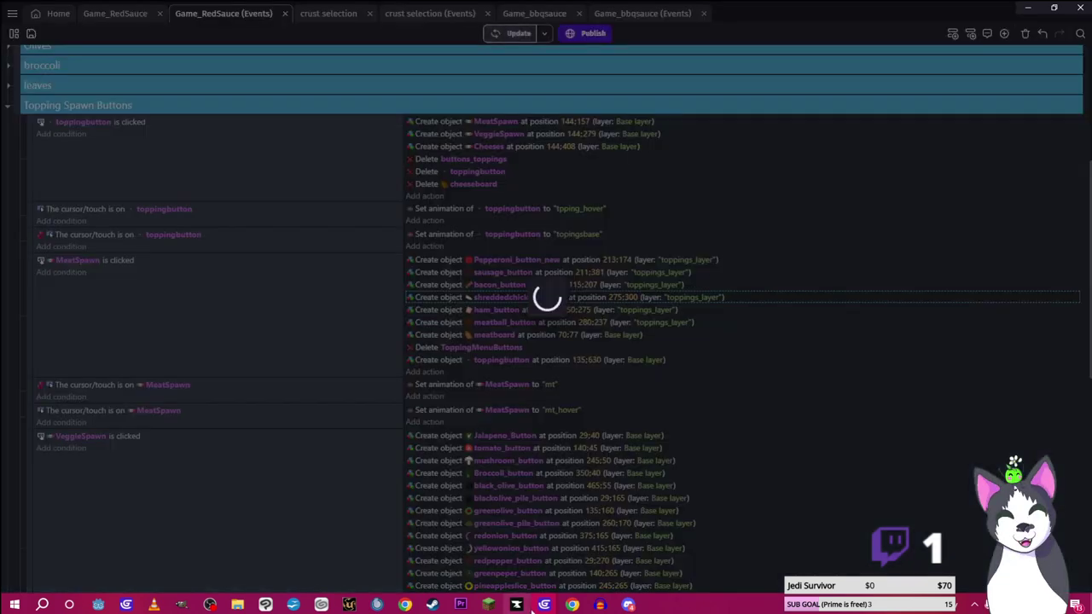
left_click(543, 604)
left_click(607, 559)
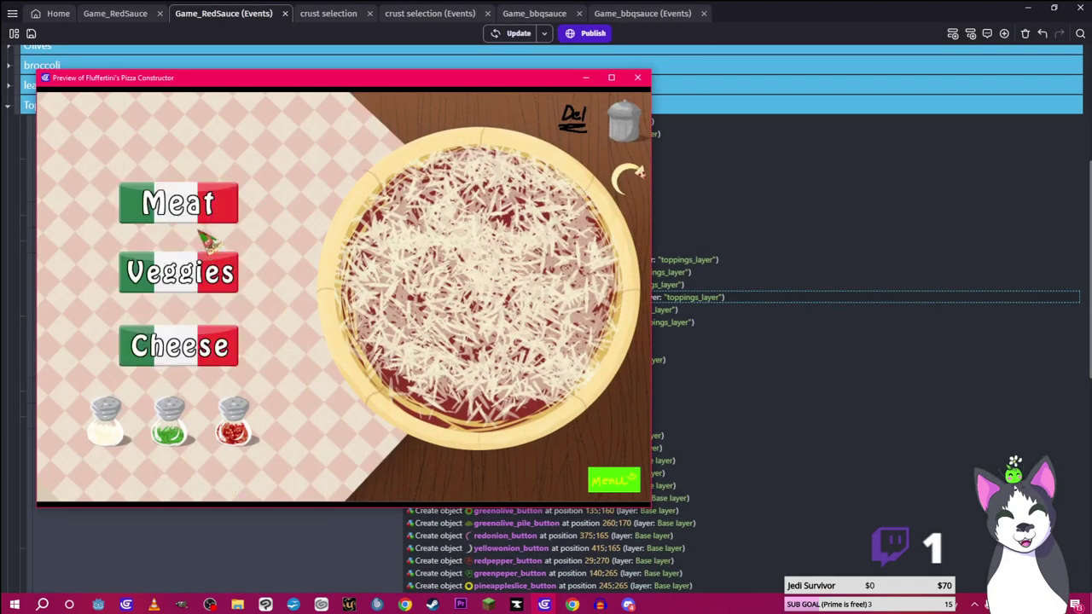
left_click(201, 217)
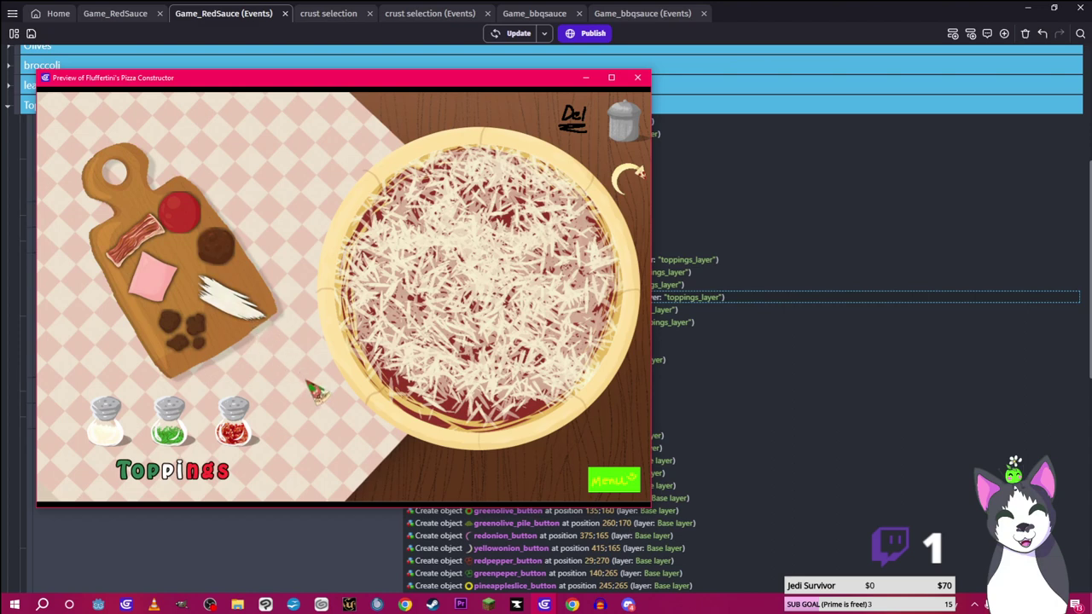
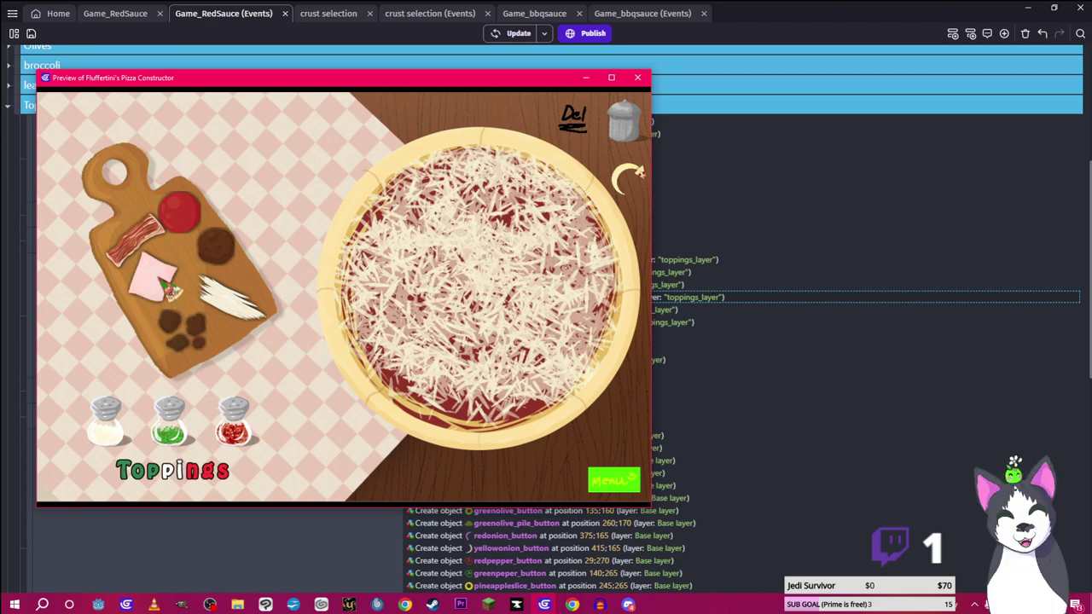
Move the ham button's spawn position to 160;270
left_click(586, 78)
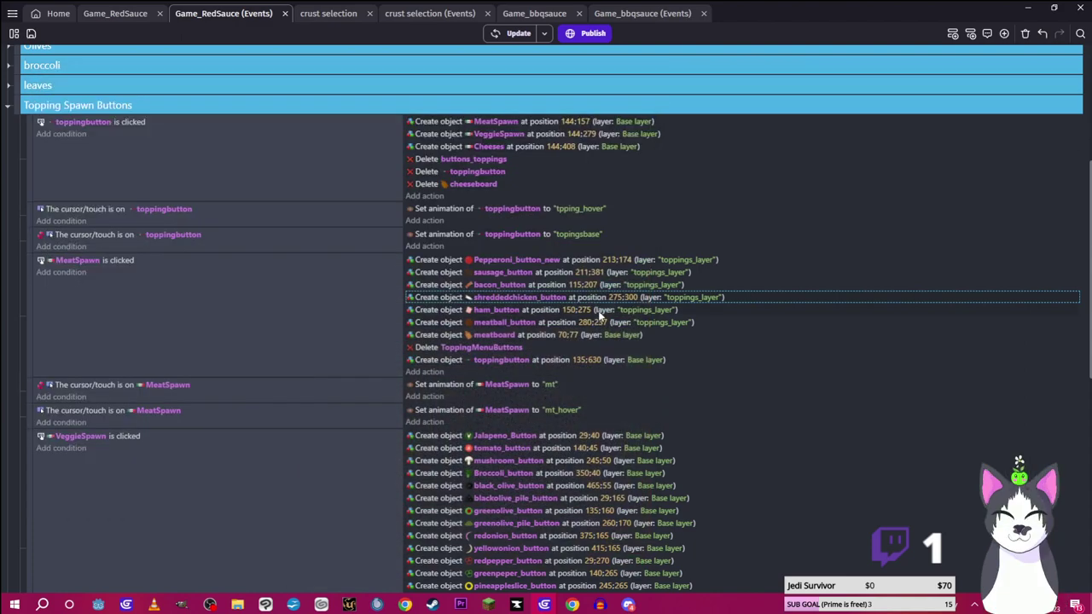
left_click(575, 312)
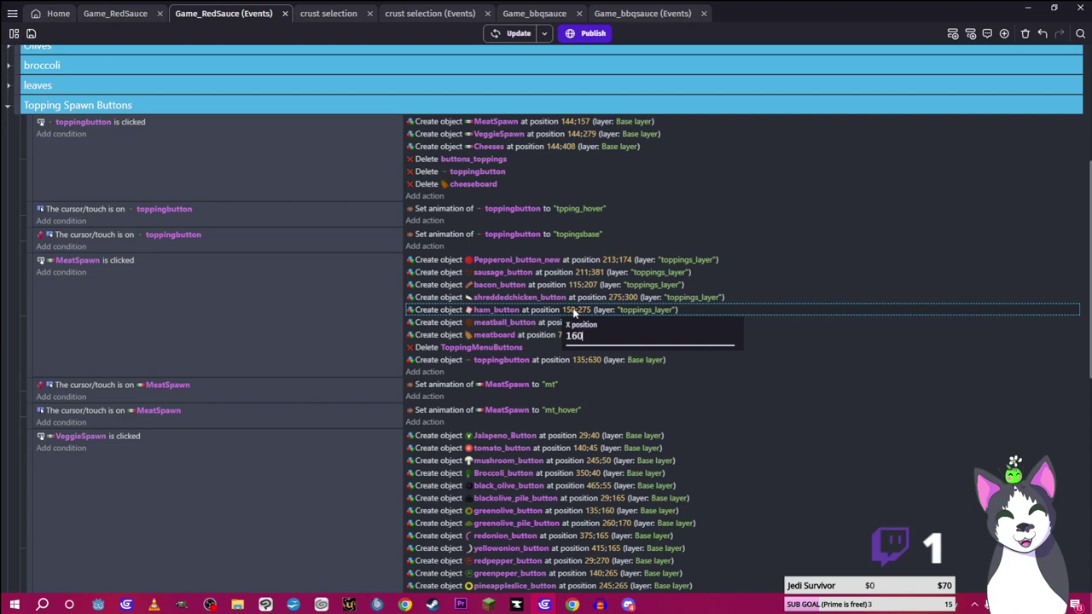
key("Tab")
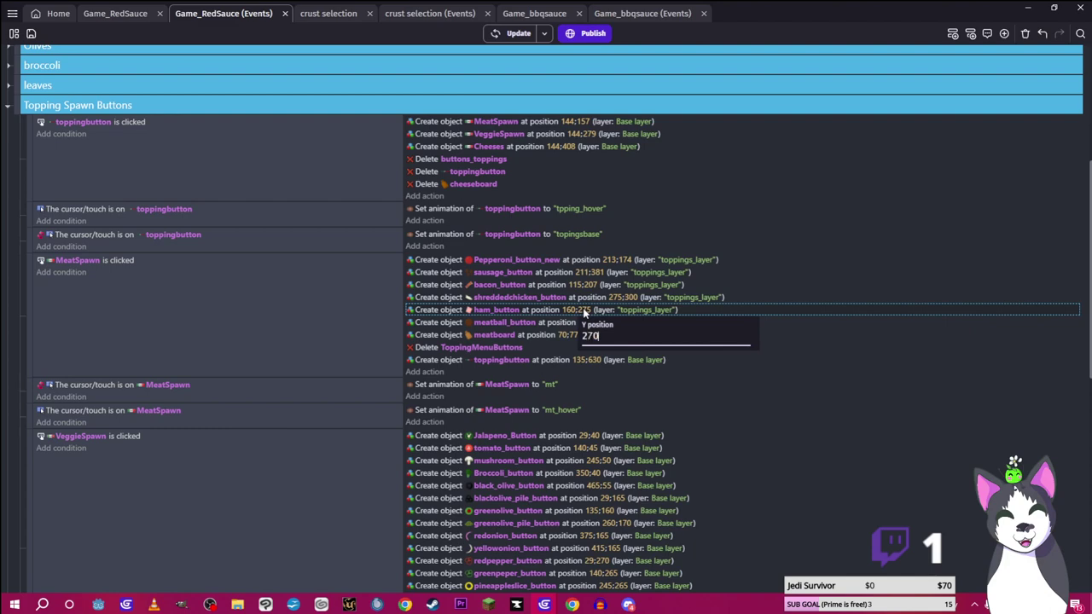
key("Return")
Preview the game and check the meat toppings board, then close the preview
left_click(512, 32)
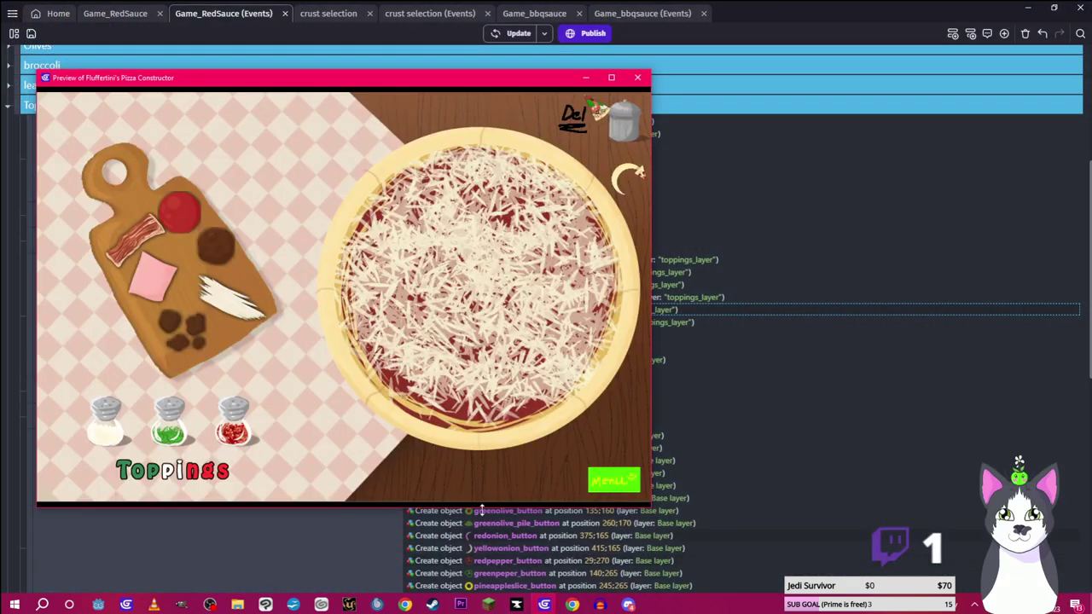
left_click(158, 478)
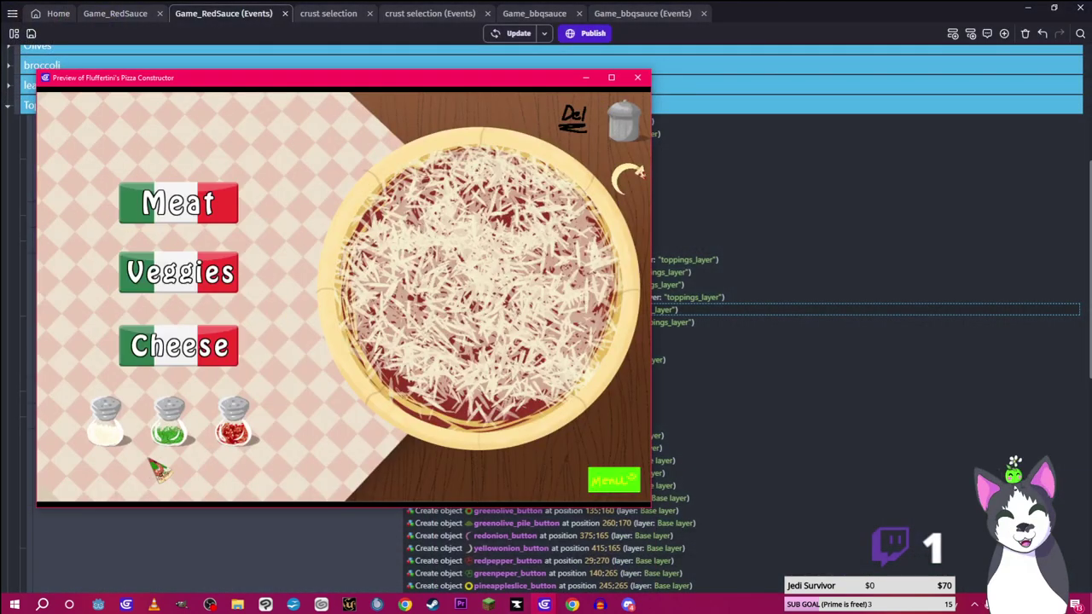
left_click(176, 219)
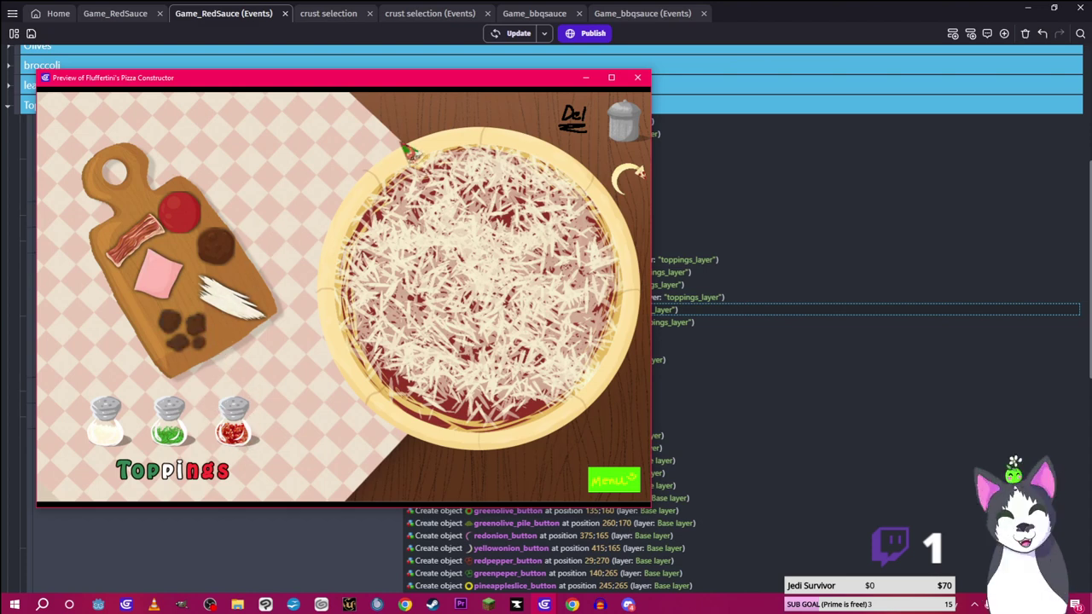
left_click(637, 78)
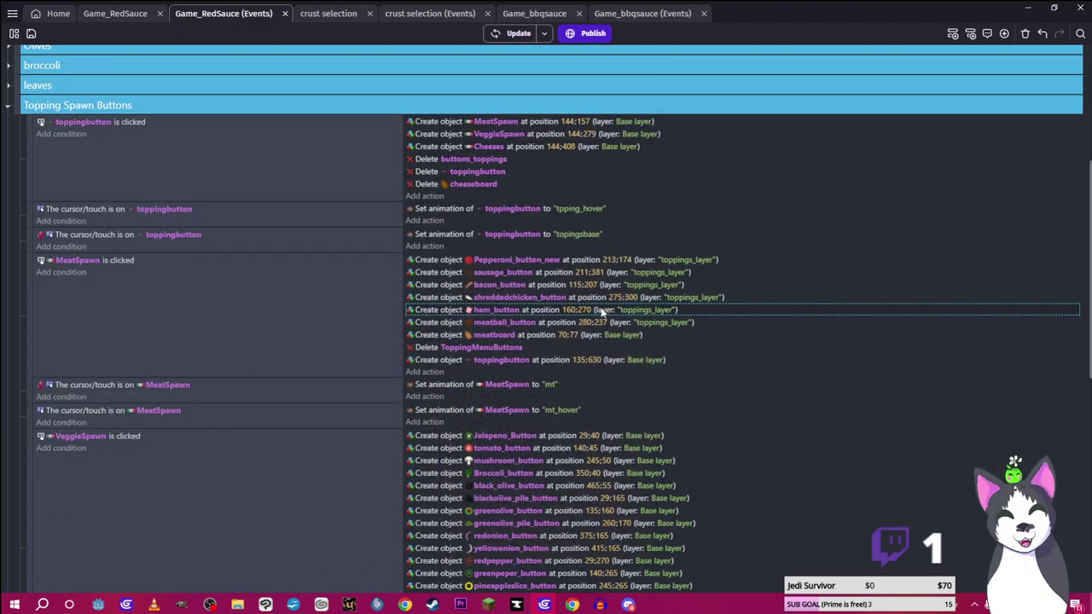
Swap the meatball and sausage Create actions so each spawns the other's button
left_click(519, 323)
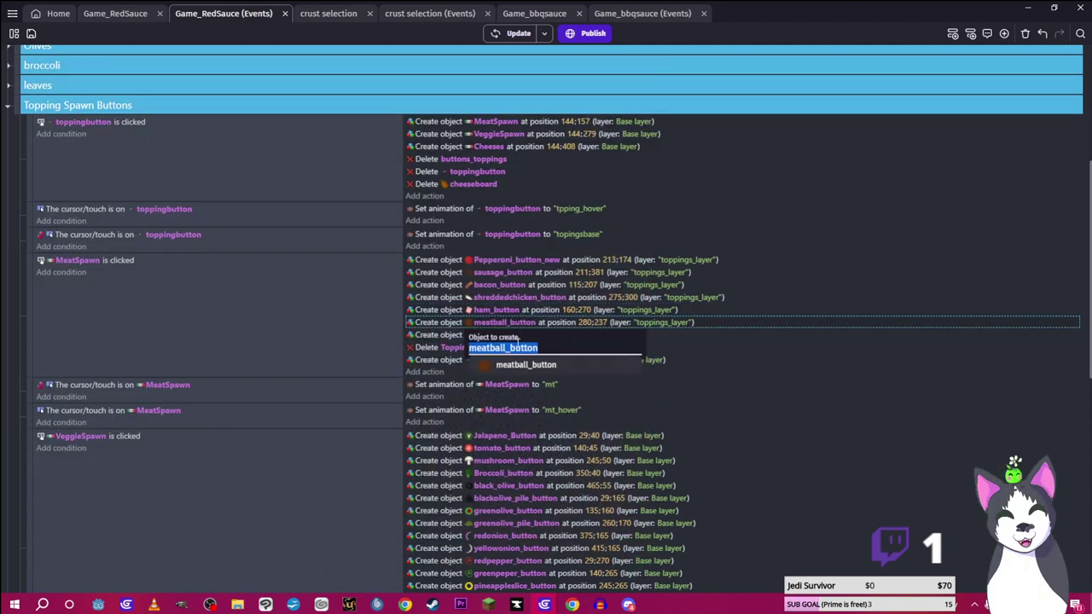
key("BackSpace")
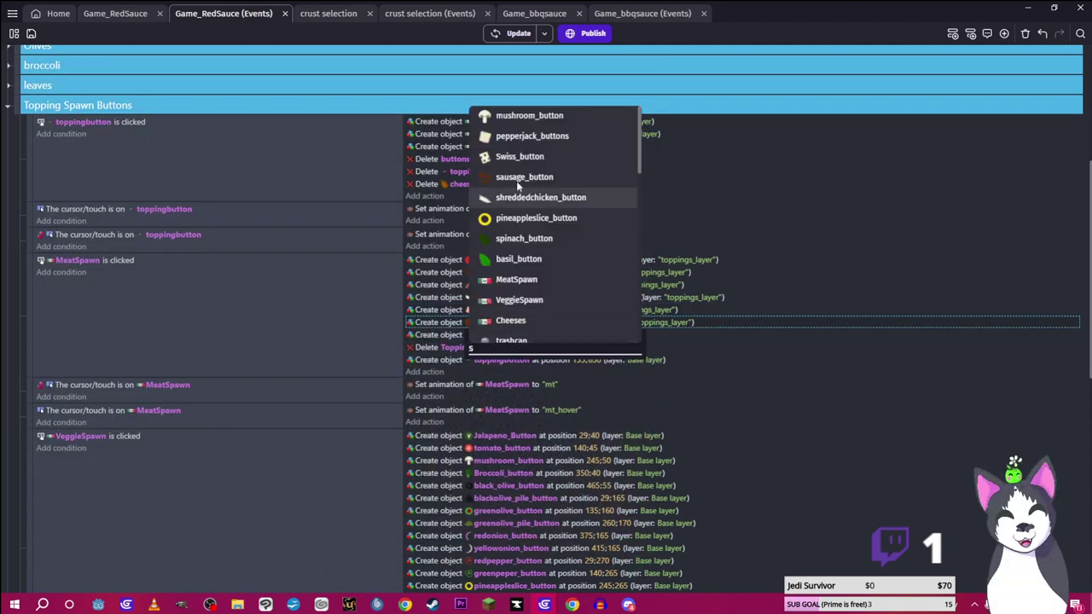
left_click(516, 177)
left_click(495, 273)
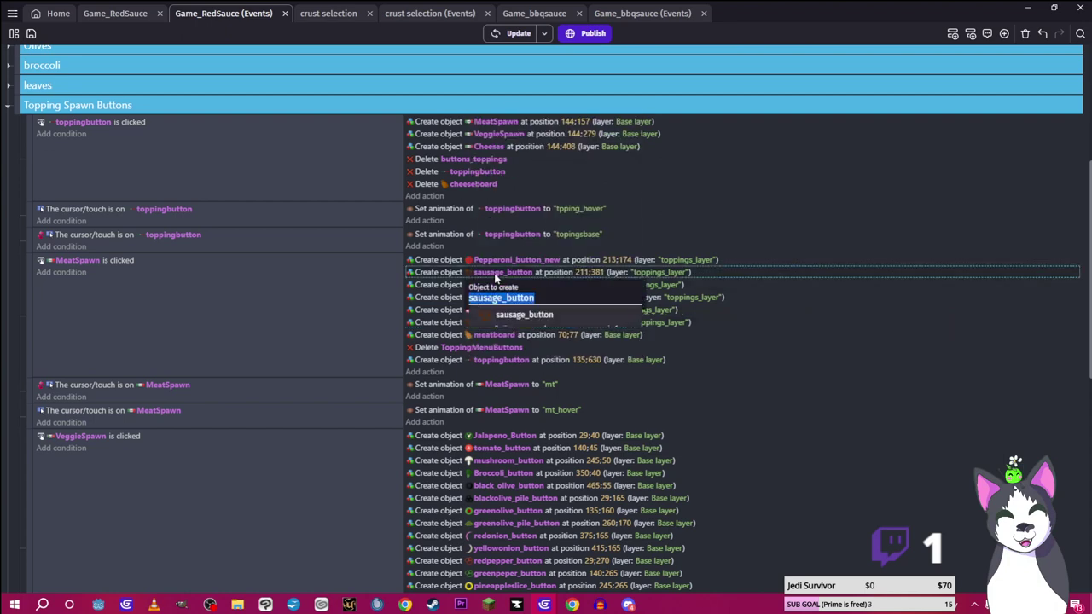
type("m")
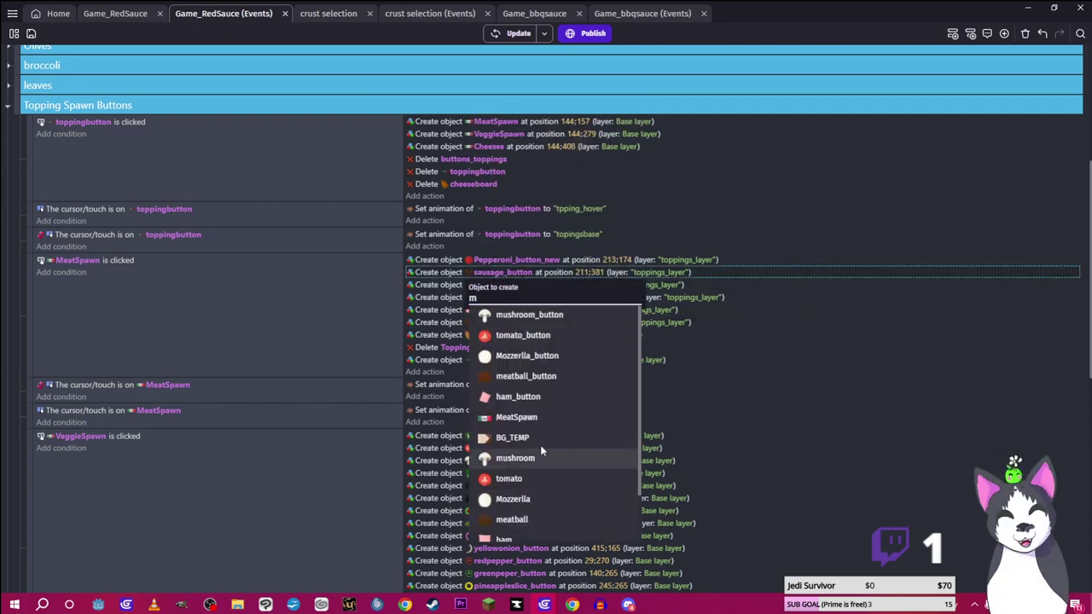
left_click(529, 377)
Preview the meat toppings board in-game, then switch to the meats image folder
left_click(517, 33)
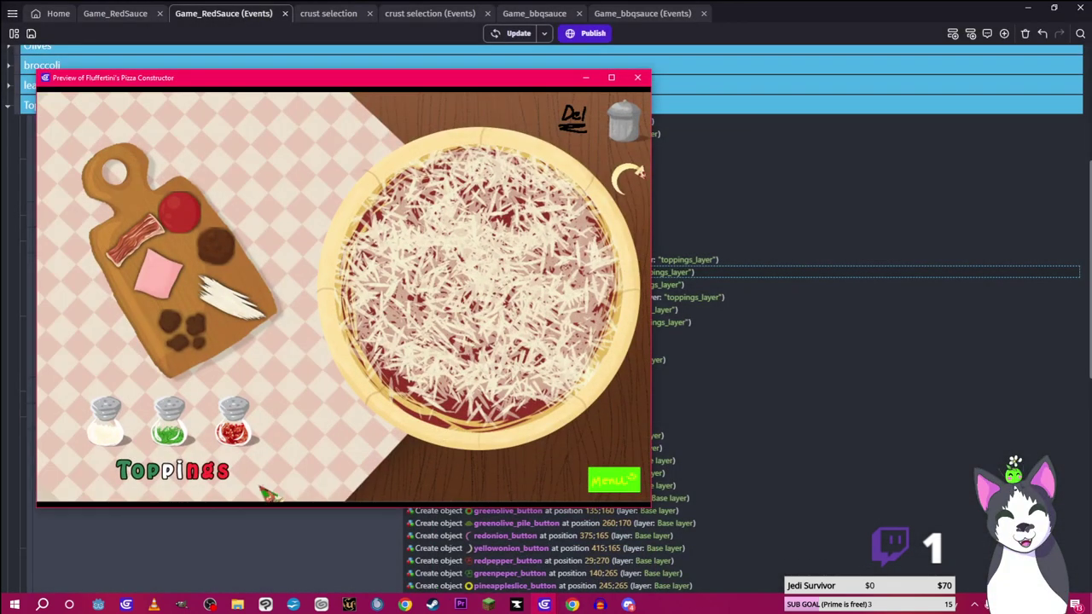
left_click(183, 470)
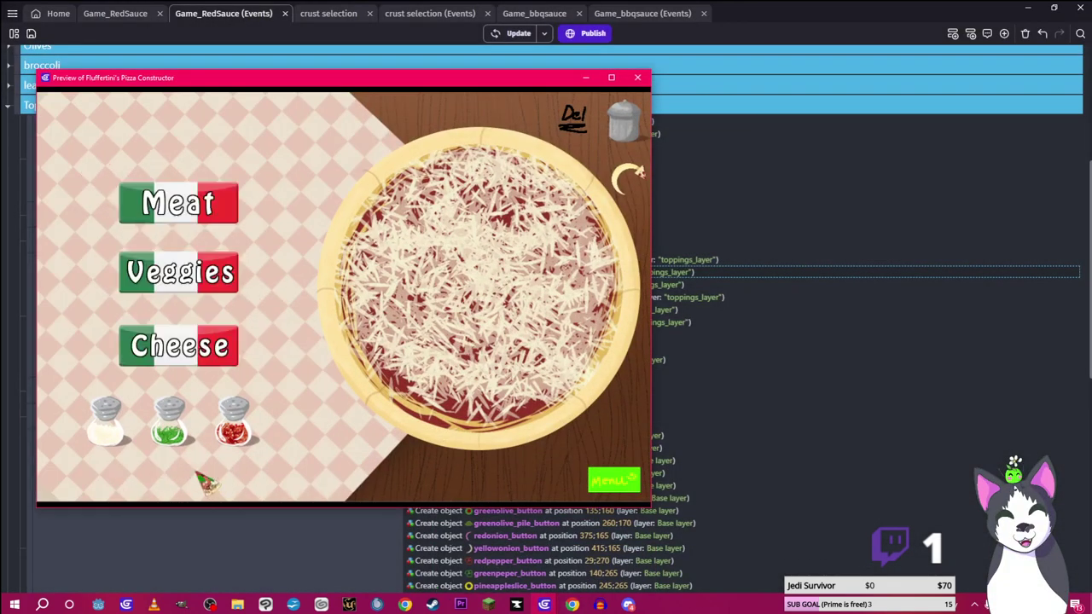
left_click(175, 204)
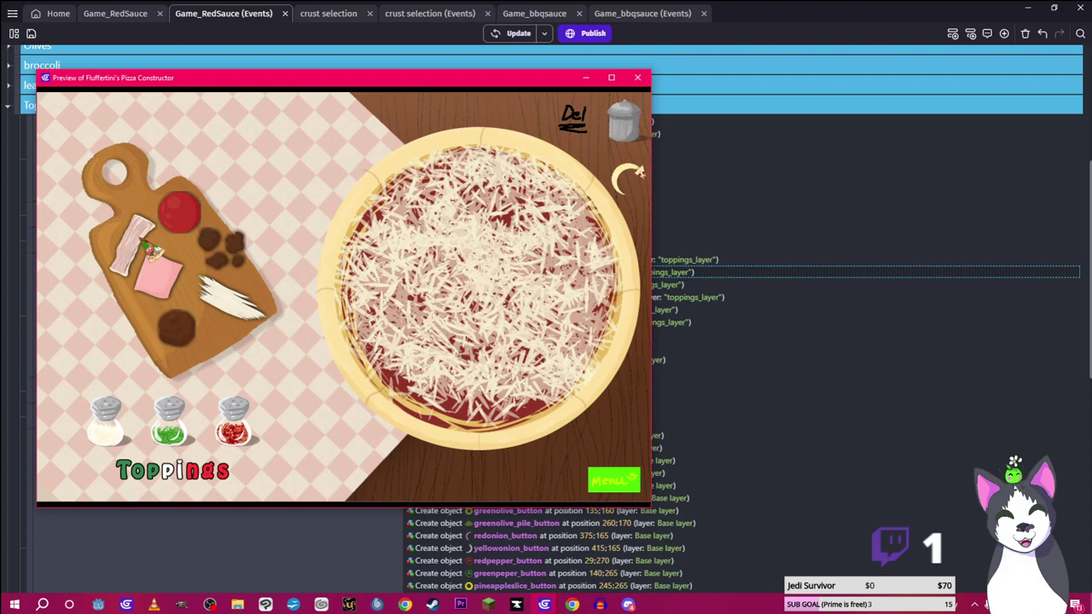
left_click(238, 604)
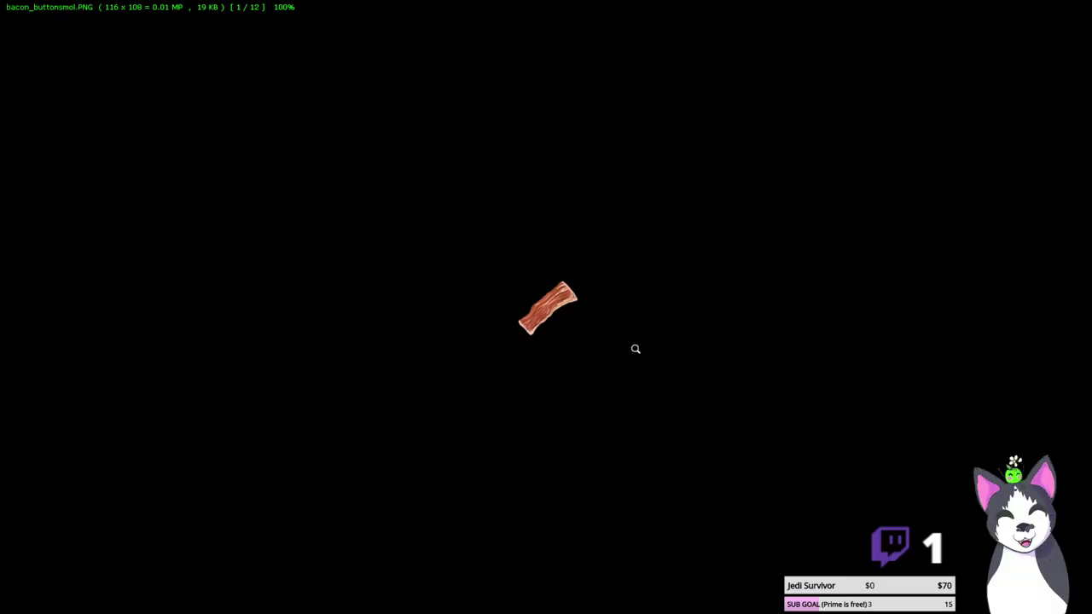
Rotate the bacon button image by -10 degrees
right_click(637, 349)
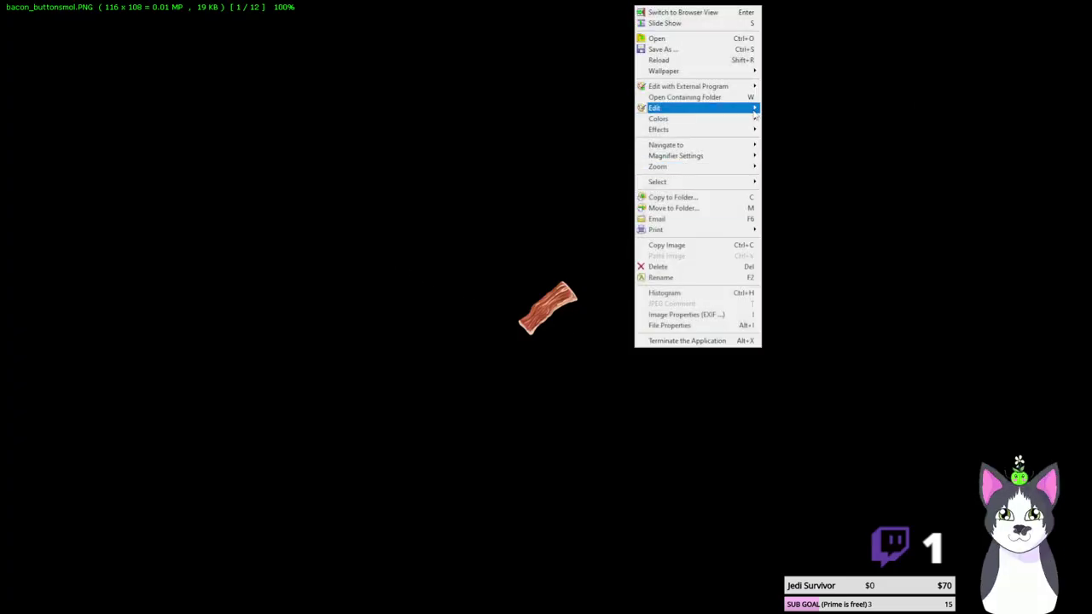
mouse_move(699, 107)
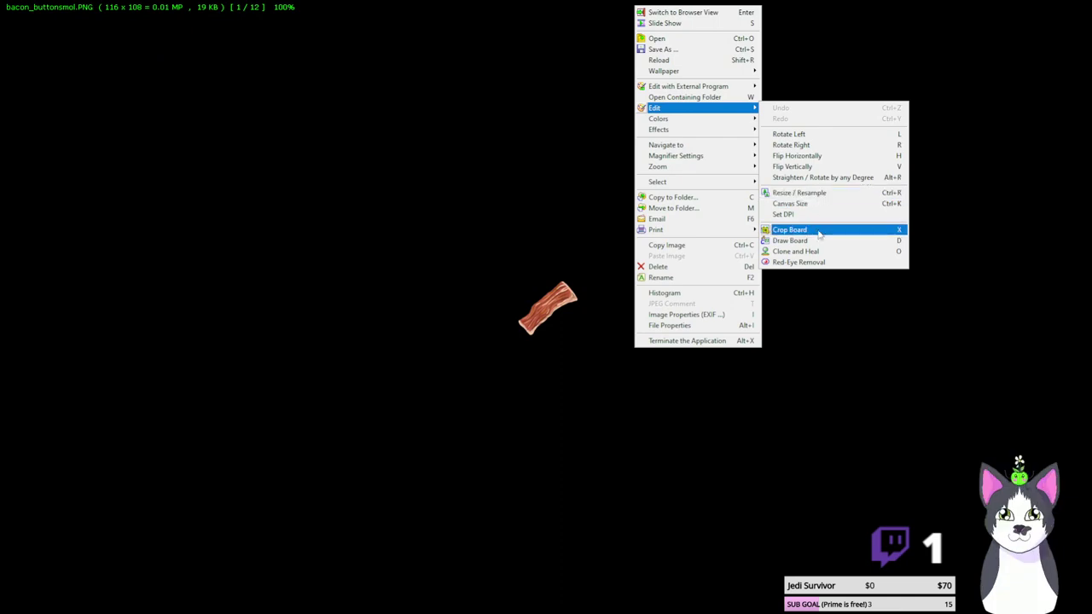
left_click(822, 177)
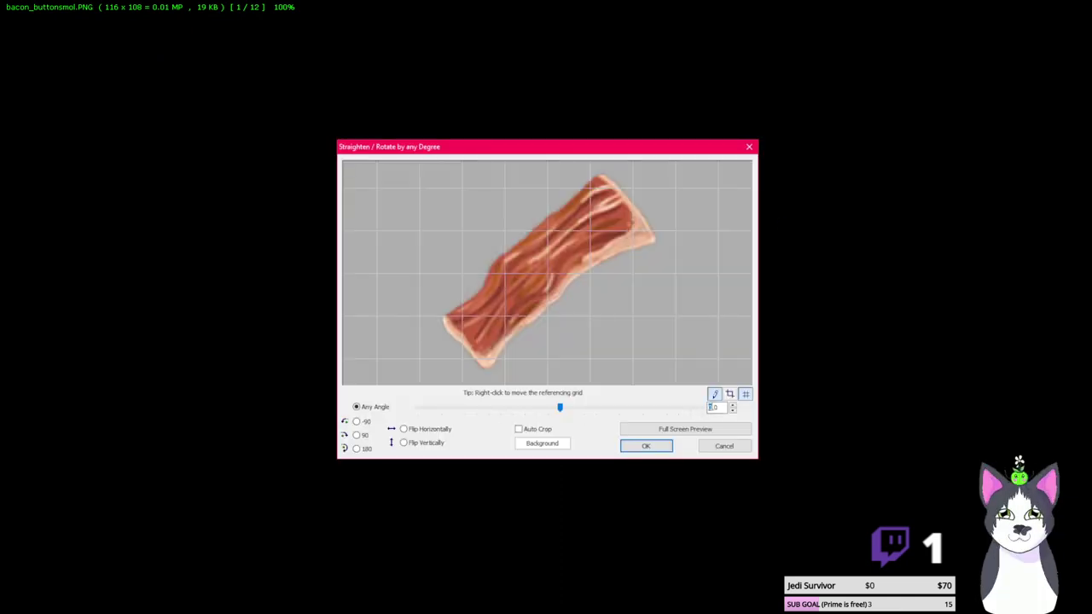
left_click(715, 407)
type("-25")
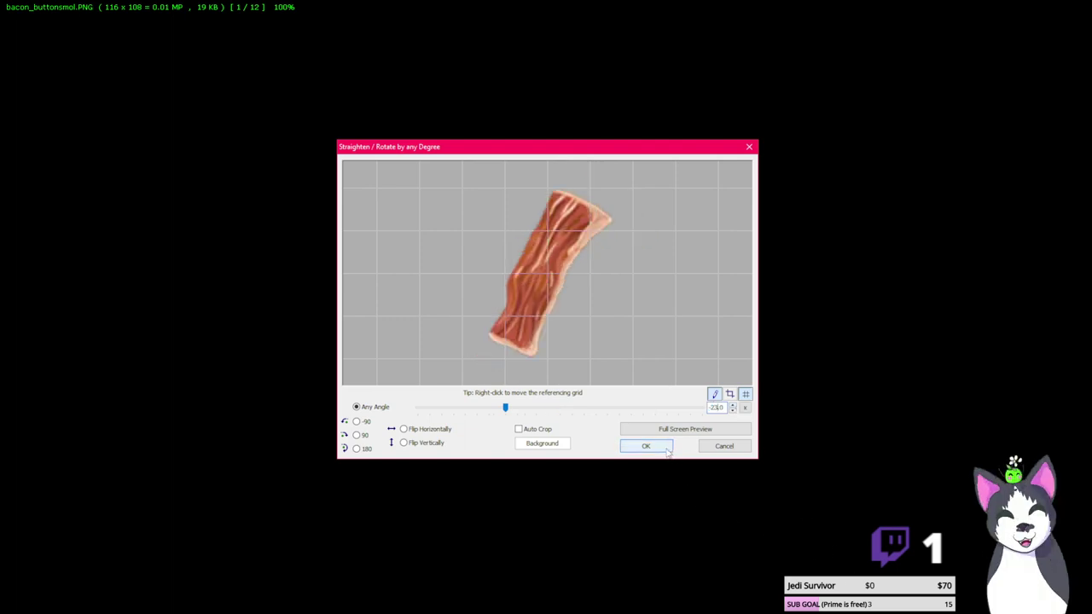
key("BackSpace")
key("BackSpace")
type("10")
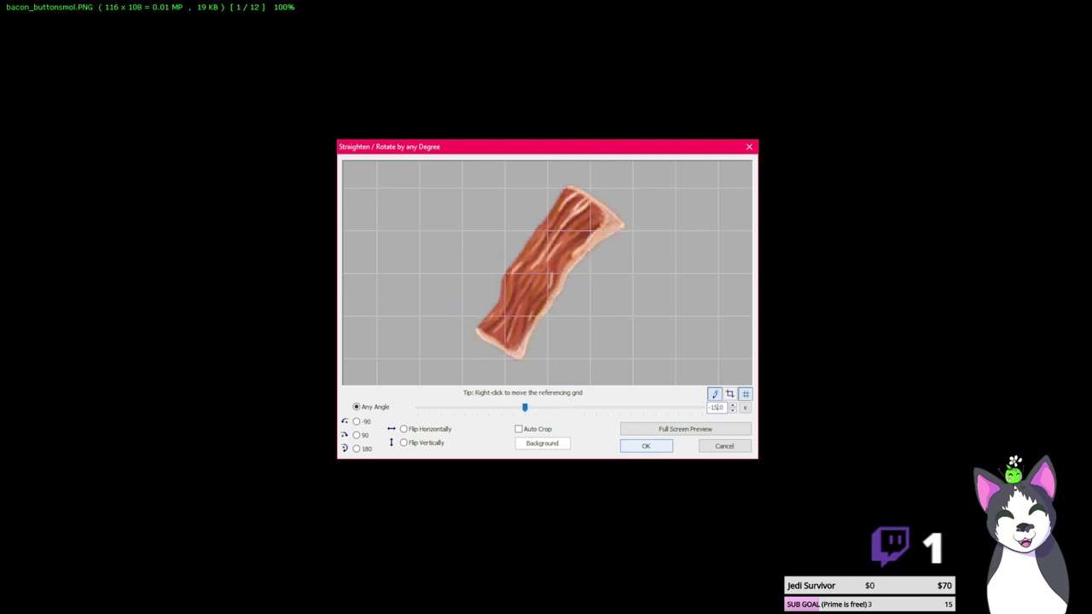
left_click(642, 444)
Save the rotated image as bacon_buttonsmol2 and exit FastStone Image Viewer
right_click(561, 352)
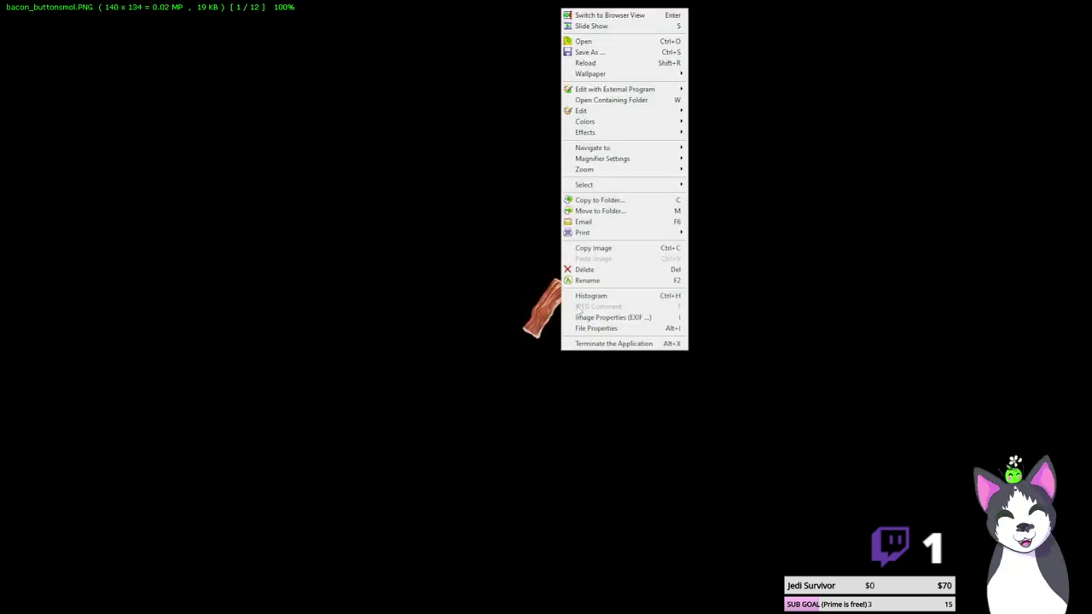
left_click(628, 53)
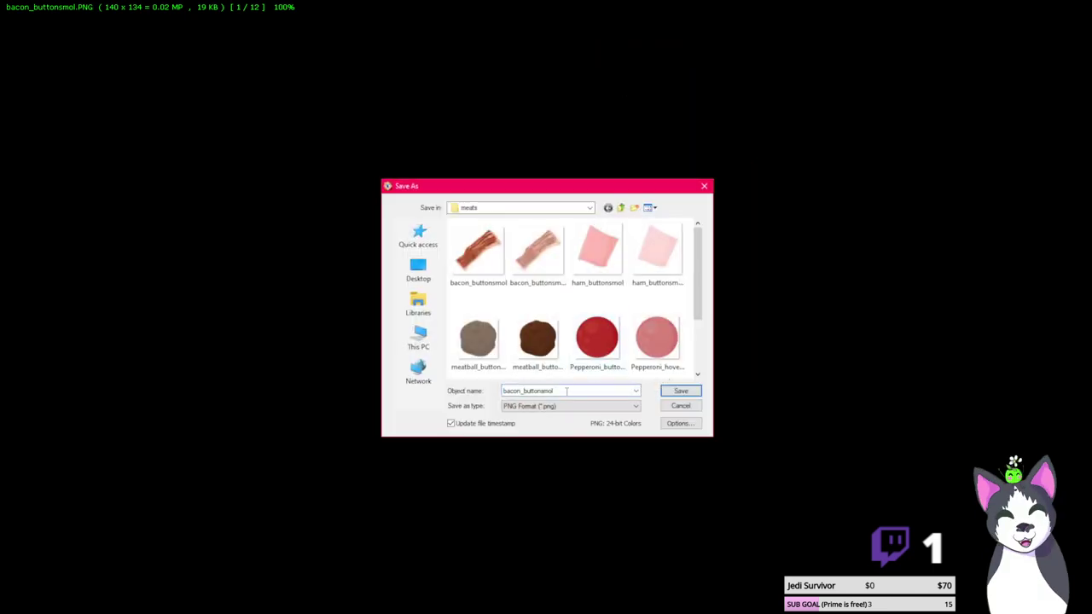
key("Return")
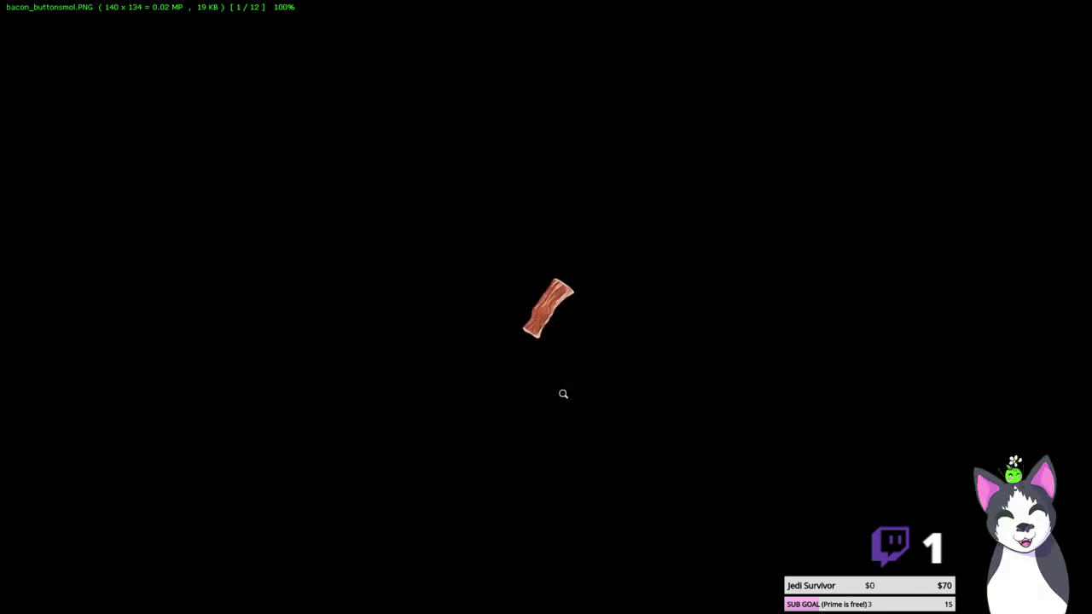
right_click(561, 396)
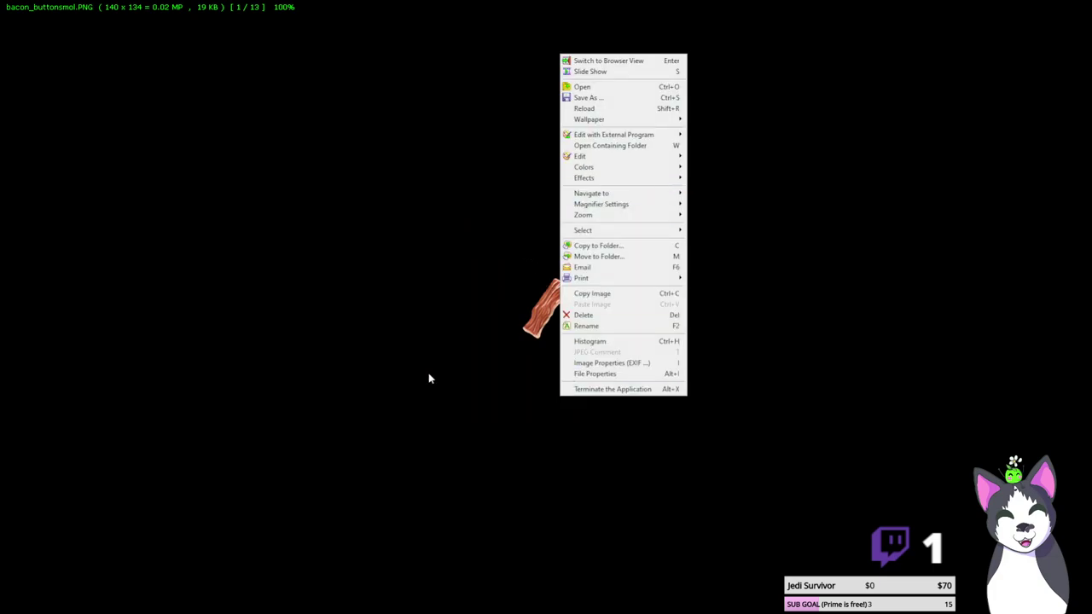
left_click(406, 402)
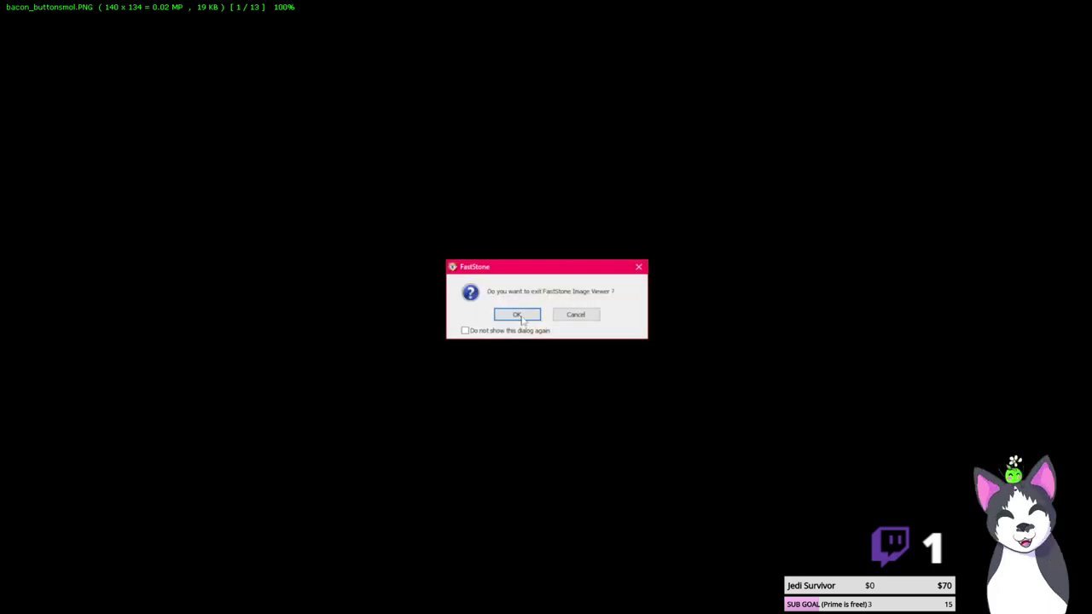
key("Return")
Open bacon_button in the Game_RedSauce scene and add the bacon_buttonsmol2 image to its animation
mouse_move(573, 605)
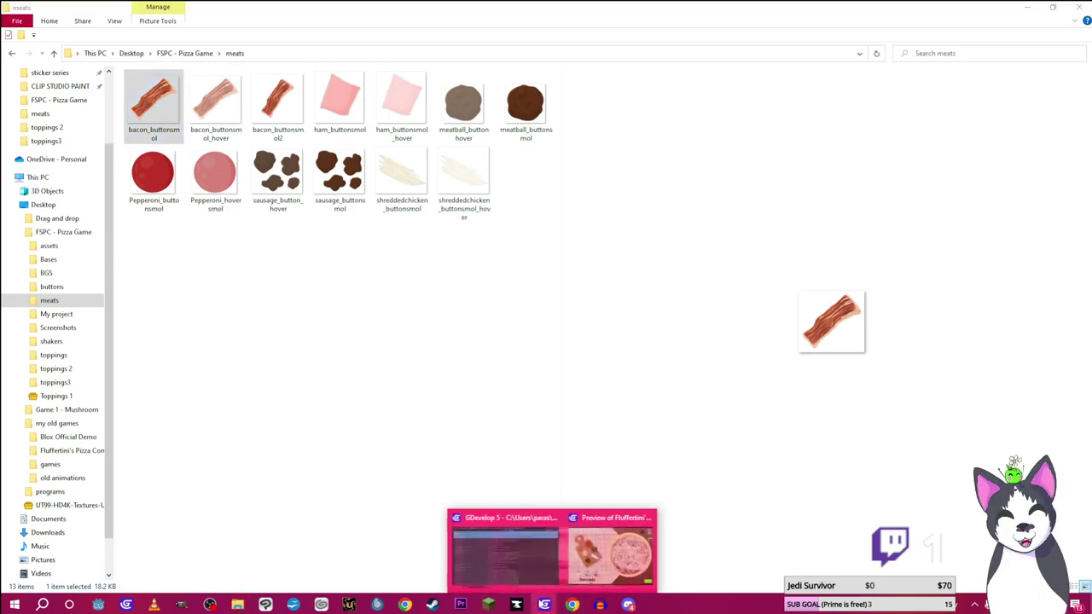
left_click(510, 557)
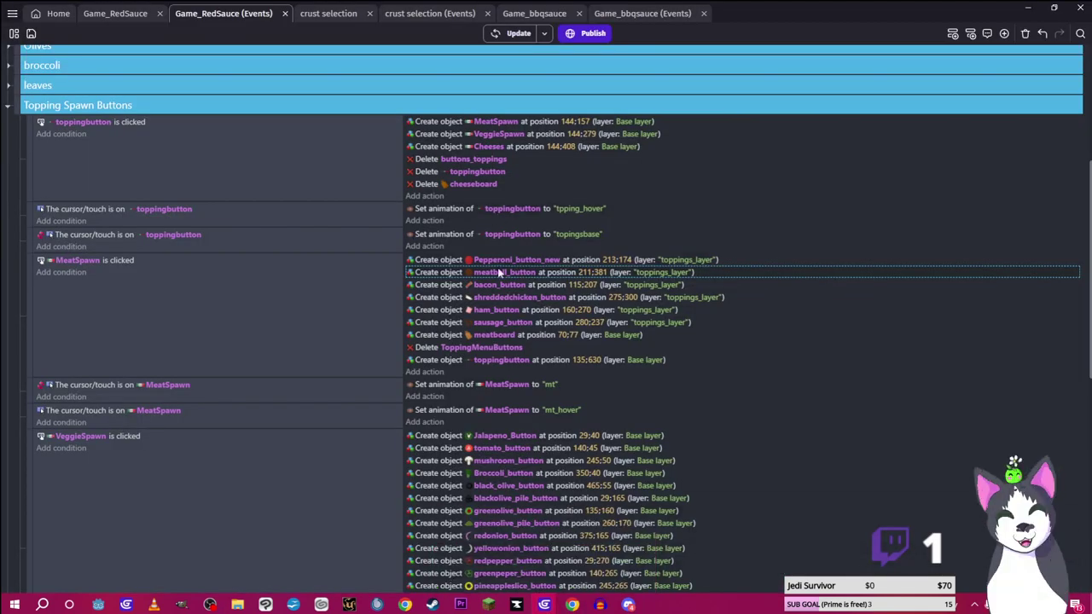
left_click(118, 15)
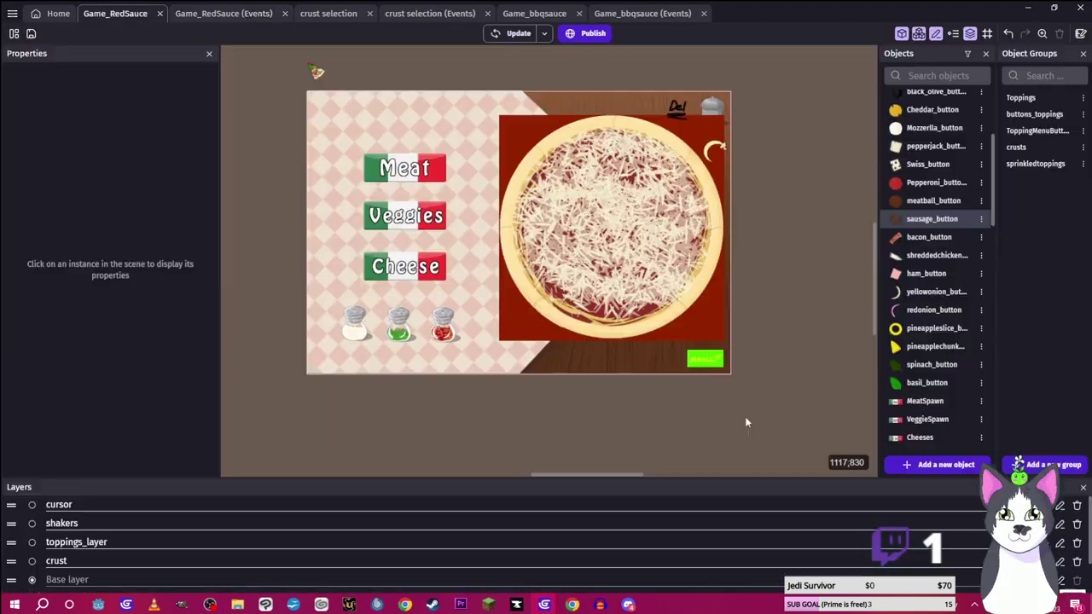
double_click(930, 237)
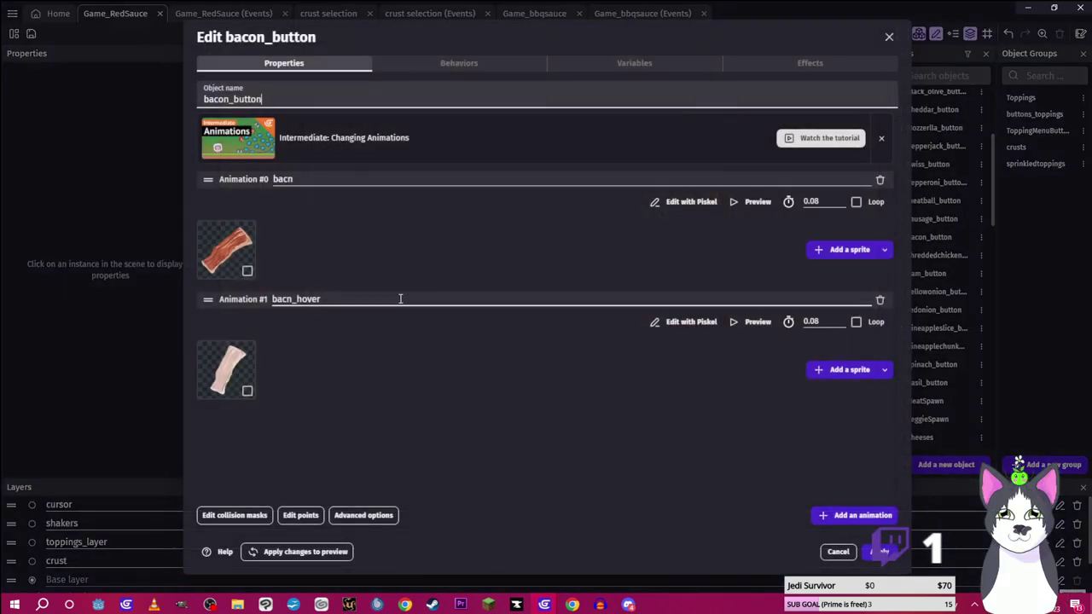
left_click(815, 249)
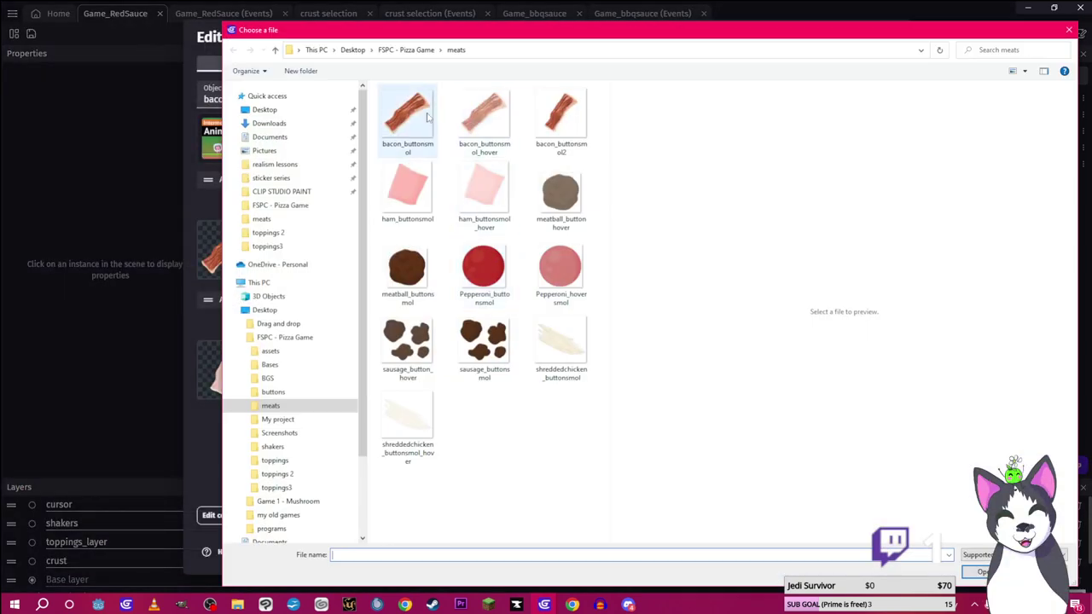
left_click(561, 115)
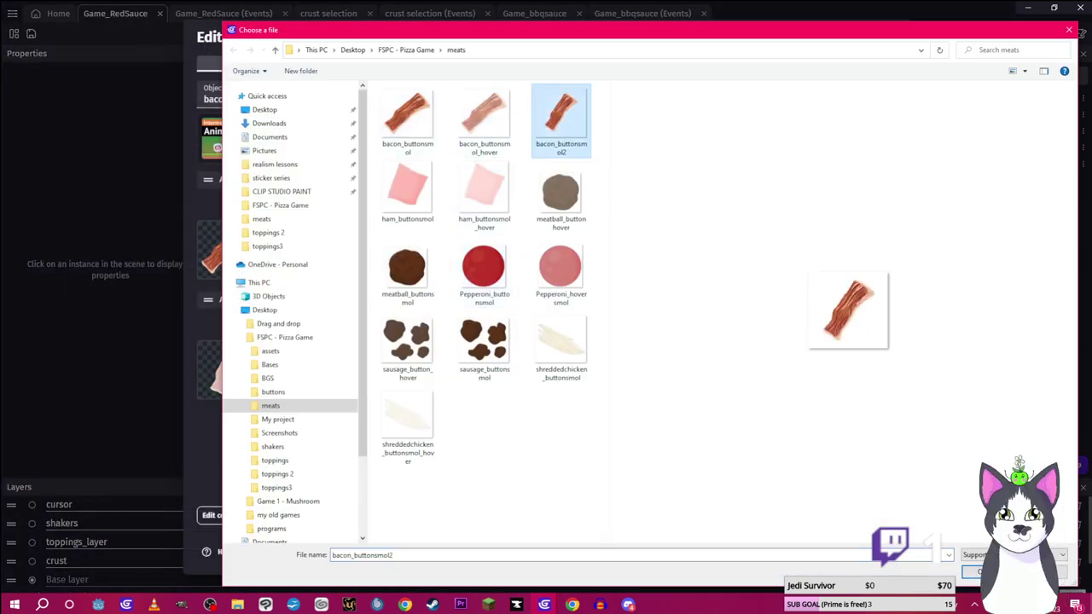
key("Return")
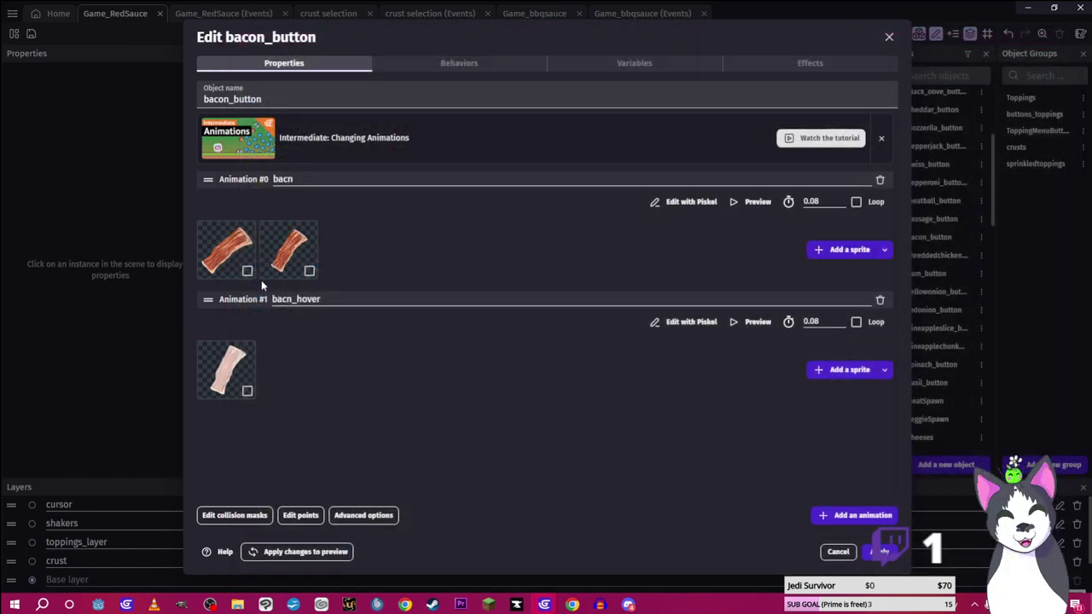
Delete the old bacon sprite and apply the changes to bacon_button
left_click(246, 270)
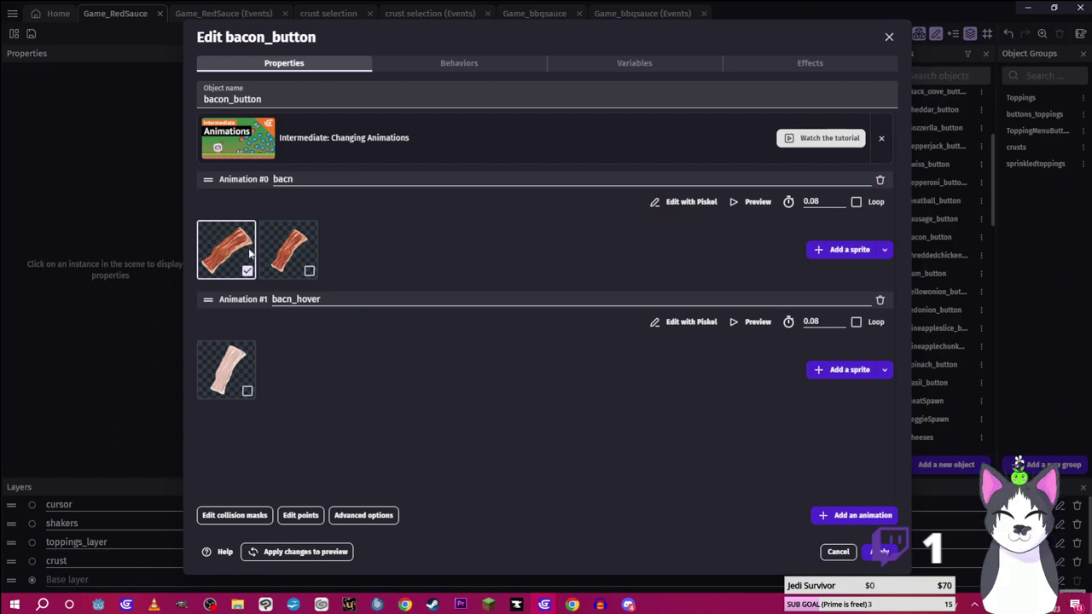
right_click(247, 255)
left_click(261, 255)
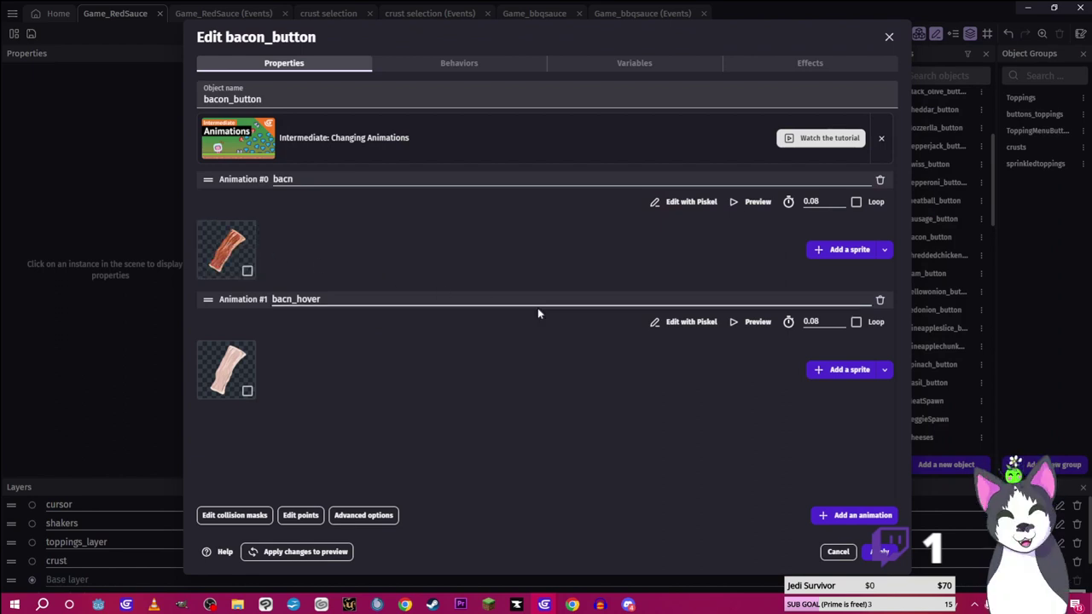
left_click(882, 552)
Relaunch the game preview to check the bacon button, then switch to the meats folder
left_click(515, 33)
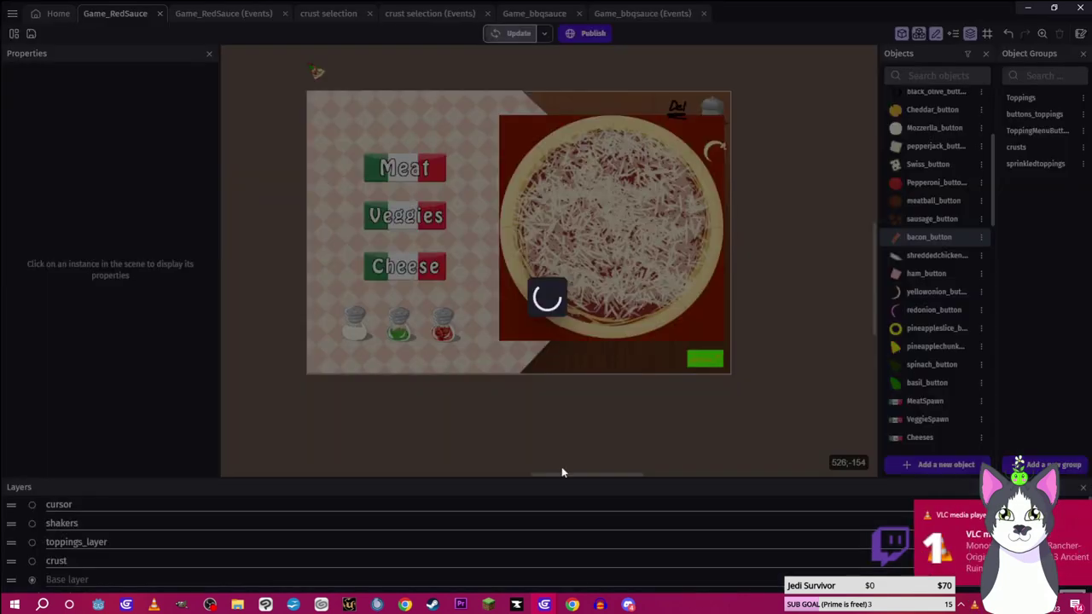
mouse_move(543, 604)
left_click(584, 582)
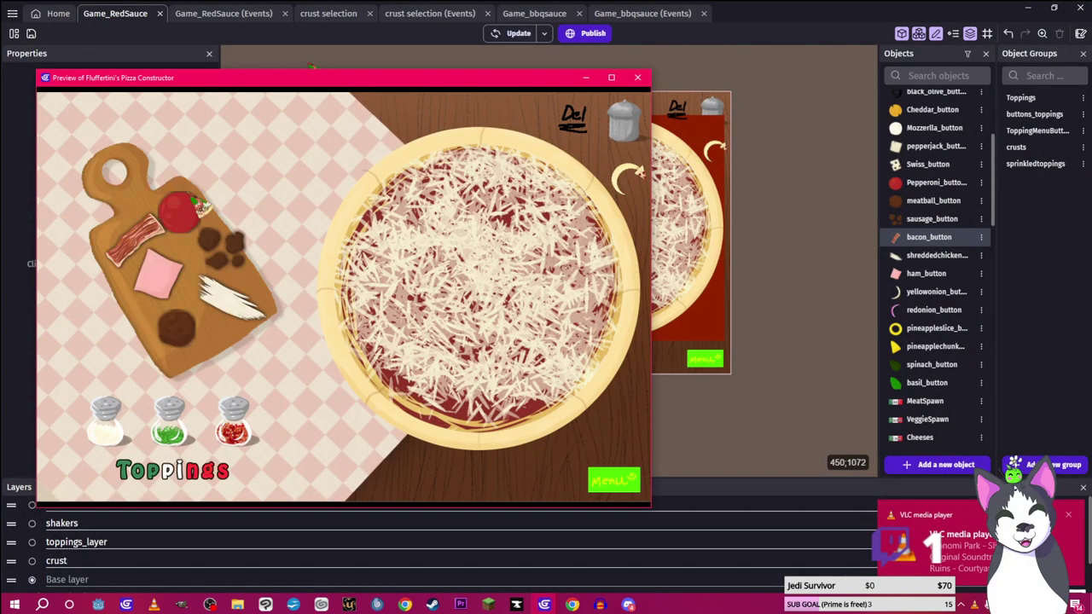
left_click(640, 78)
left_click(513, 34)
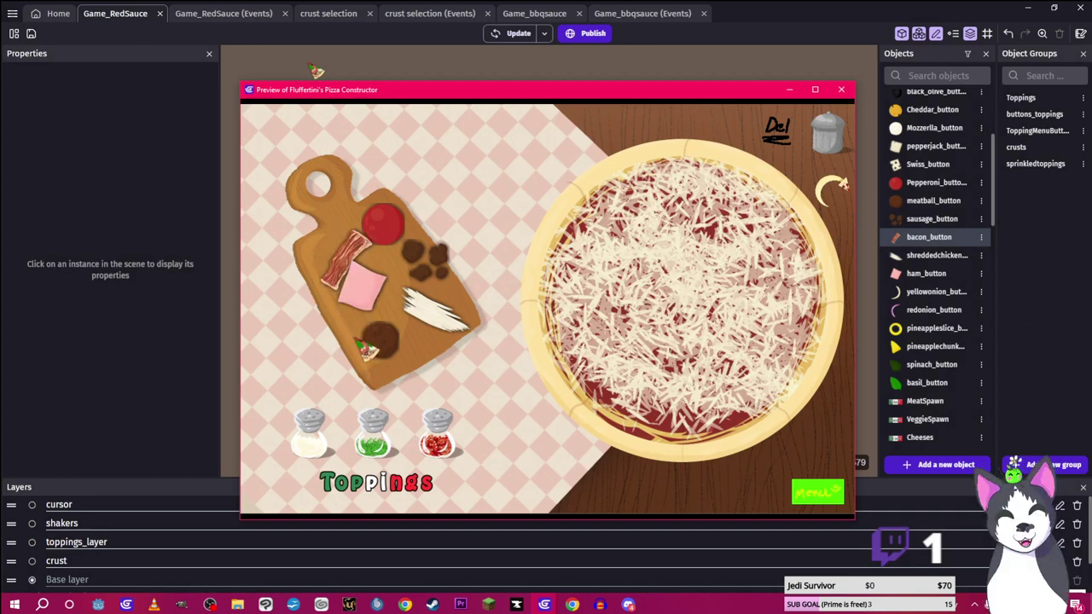
left_click(238, 604)
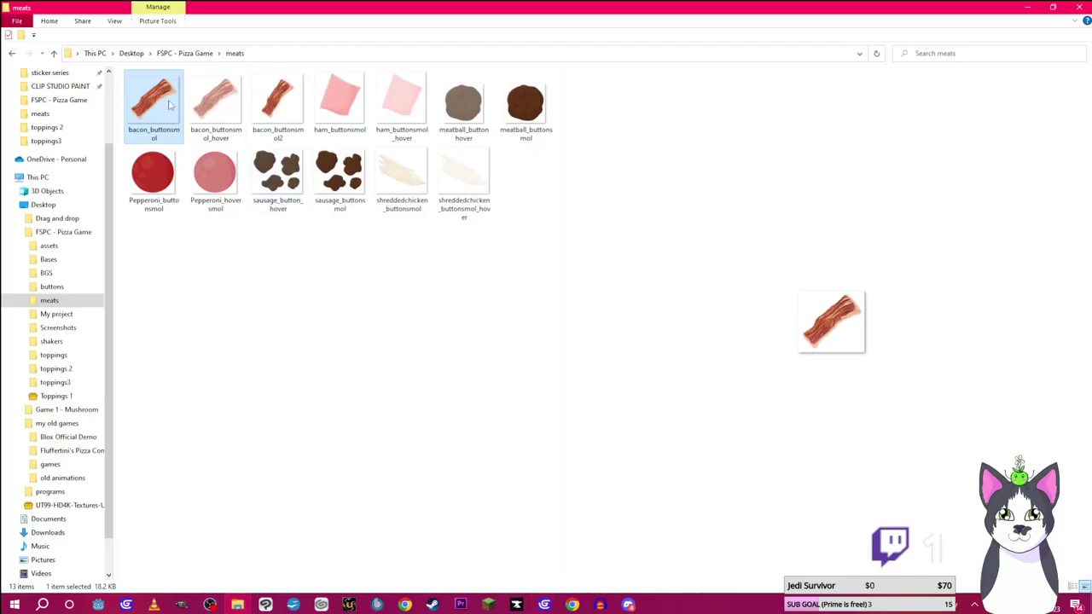
key("Return")
right_click(469, 287)
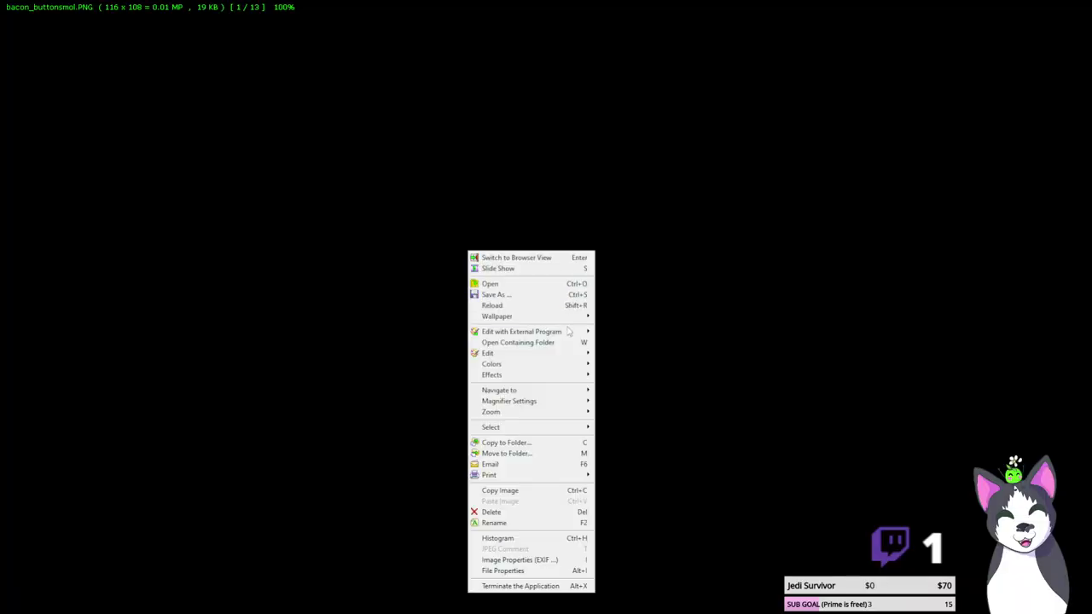
mouse_move(547, 352)
left_click(673, 476)
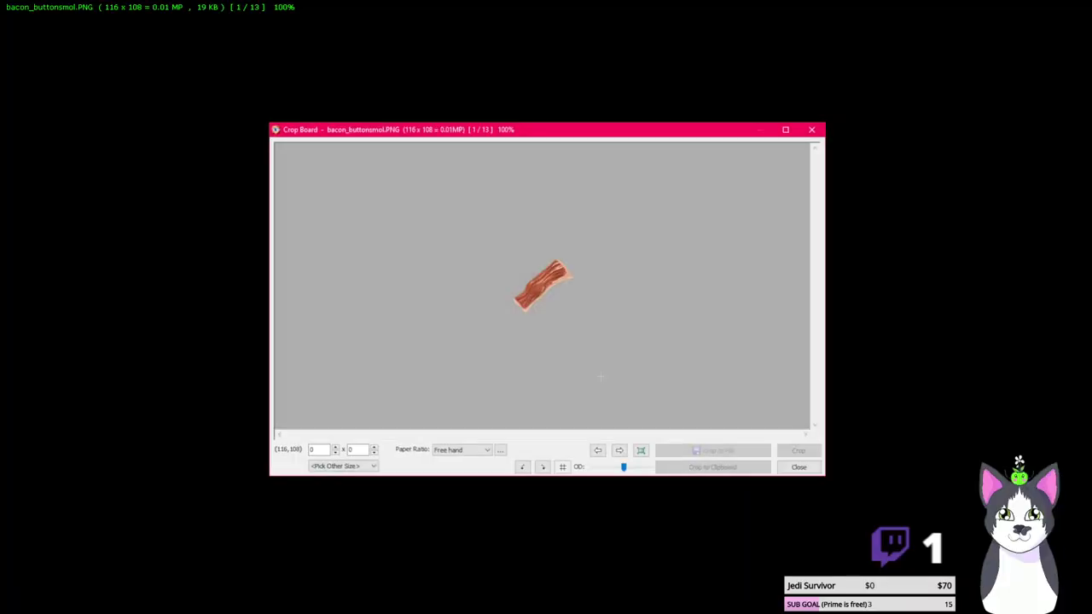
left_click_drag(542, 258, 542, 255)
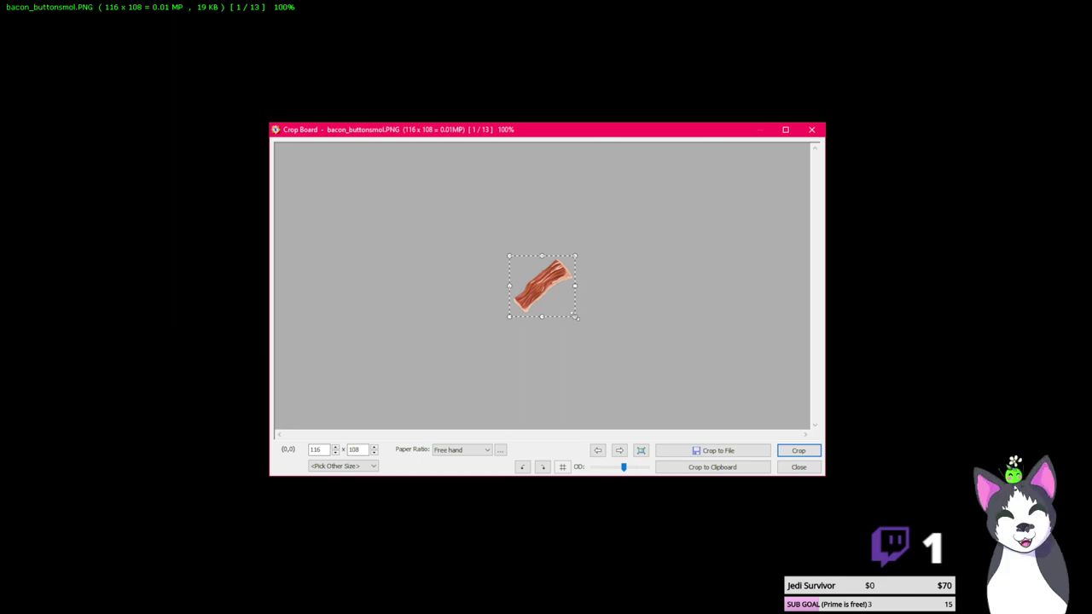
left_click_drag(577, 317, 574, 316)
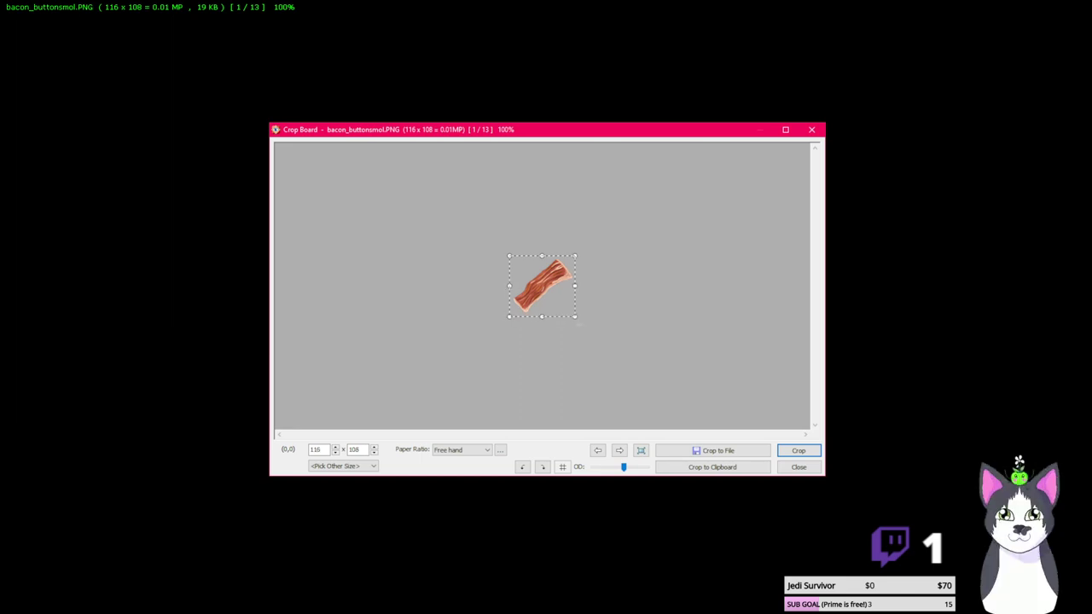
left_click_drag(507, 254, 510, 257)
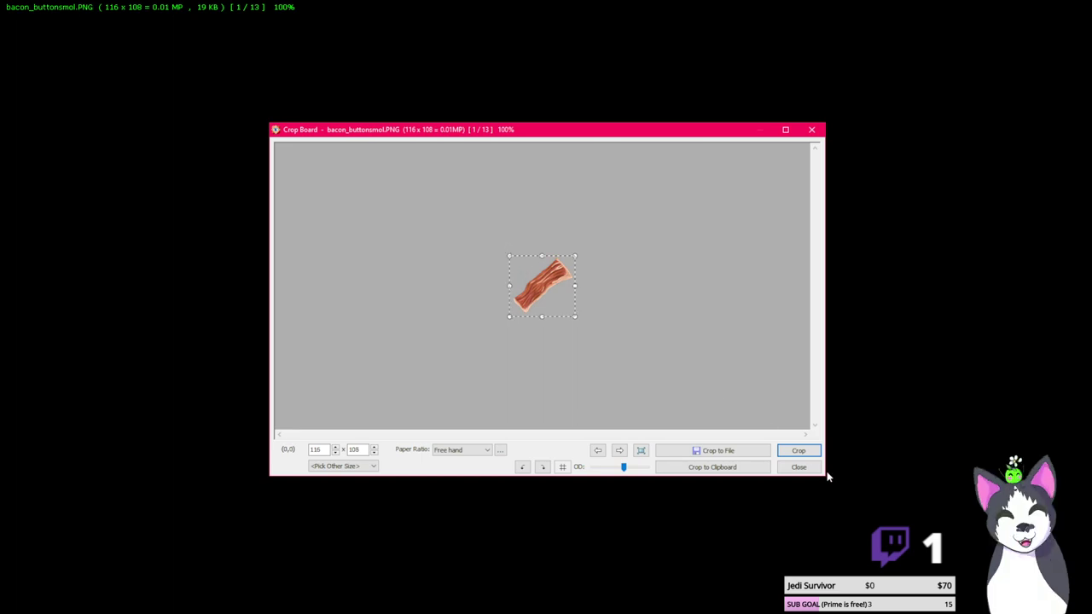
left_click(798, 467)
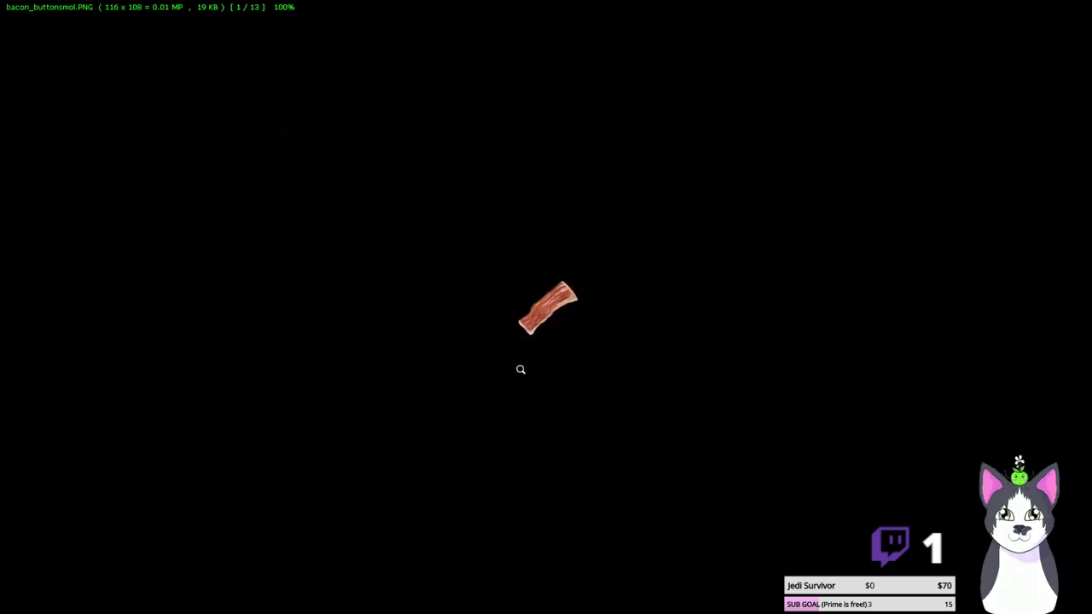
key("Escape")
Exit the image viewer and return to the Game_RedSauce events sheet
left_click(514, 317)
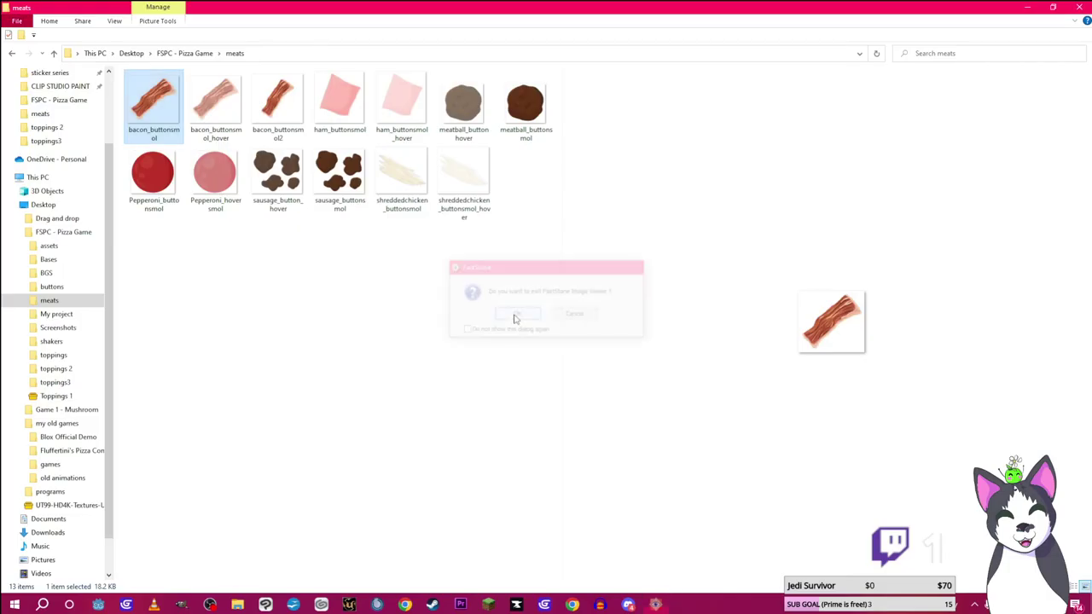
mouse_move(546, 606)
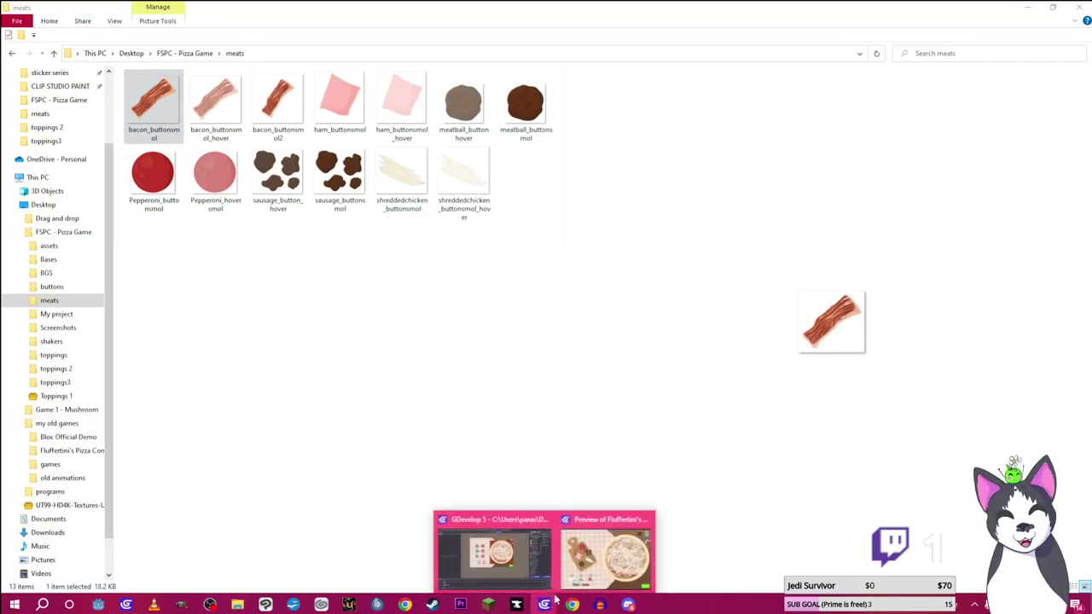
left_click(608, 563)
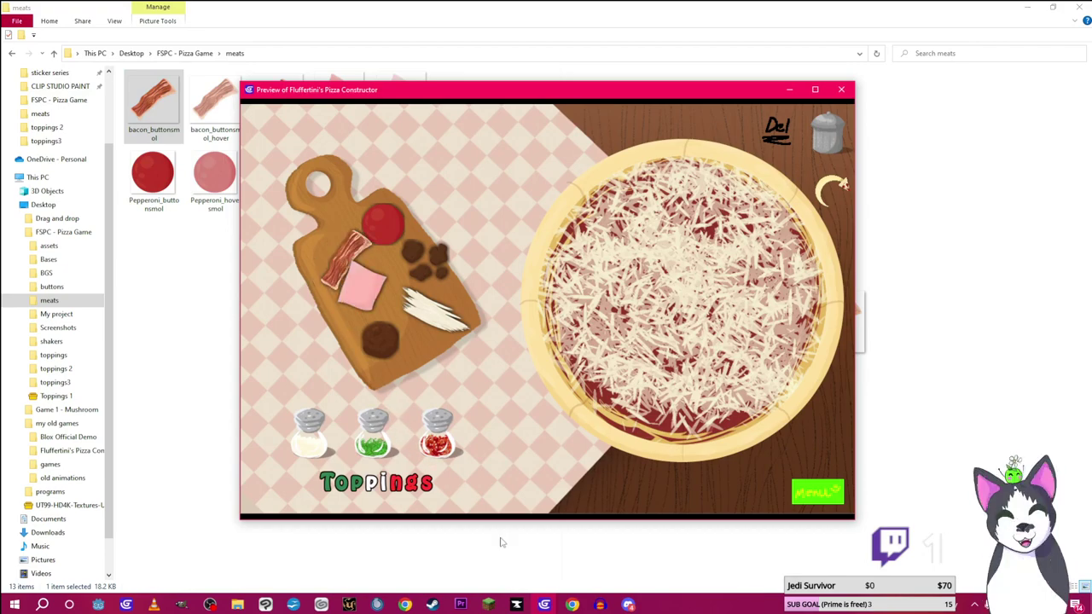
mouse_move(547, 605)
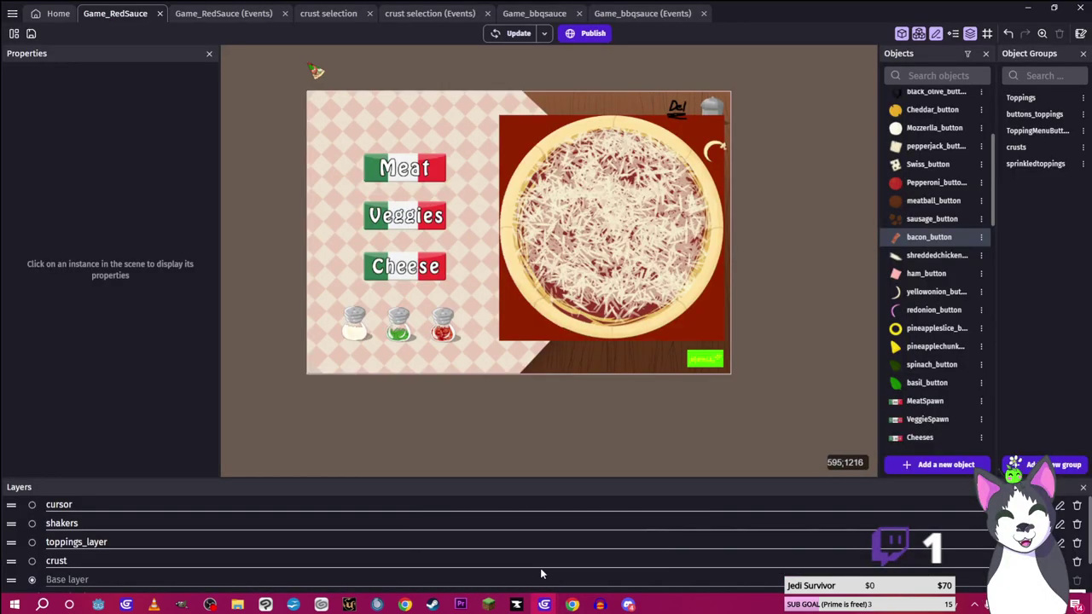
left_click(493, 556)
left_click(223, 14)
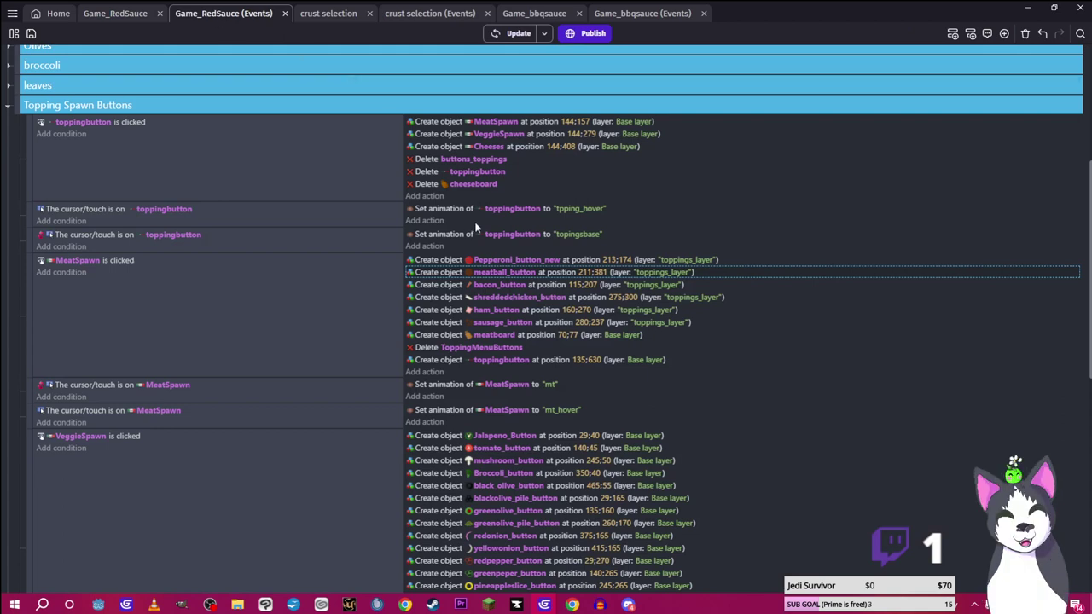
Set bacon_button's spawn position to 110;185
left_click(575, 286)
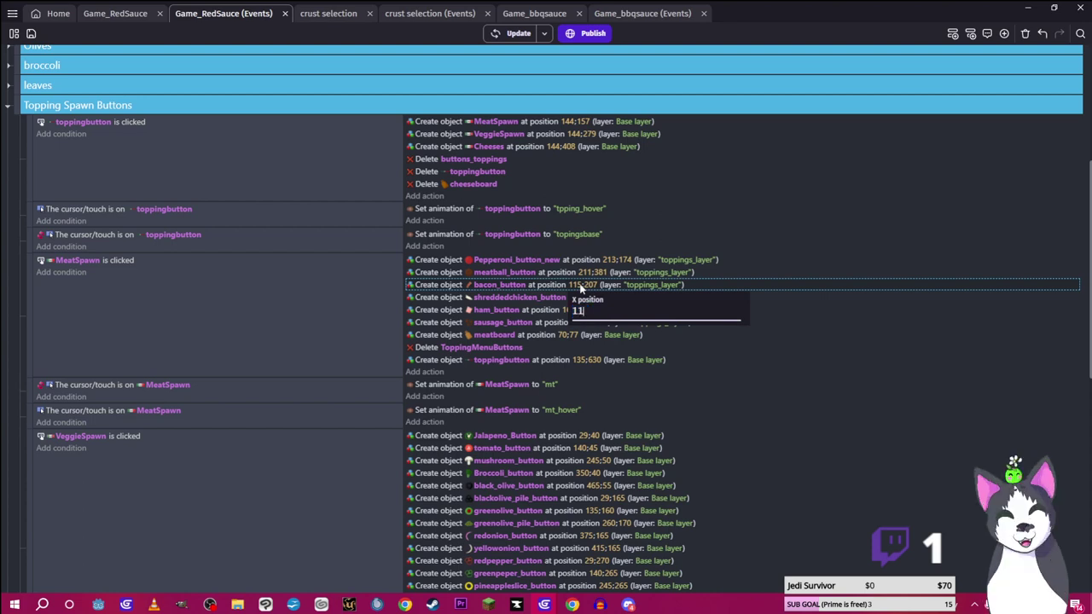
key("Tab")
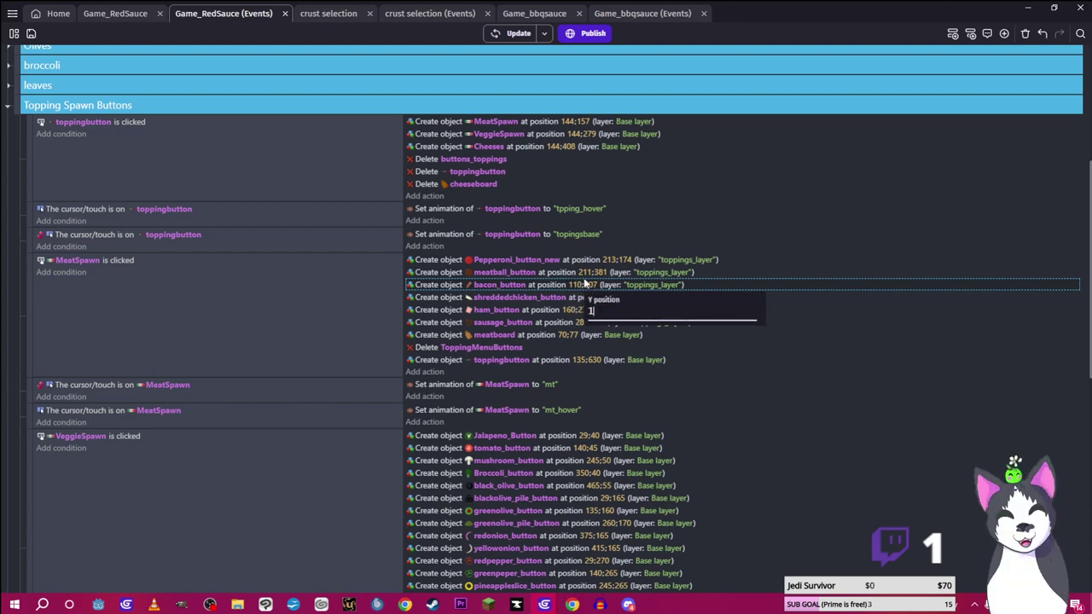
type("185")
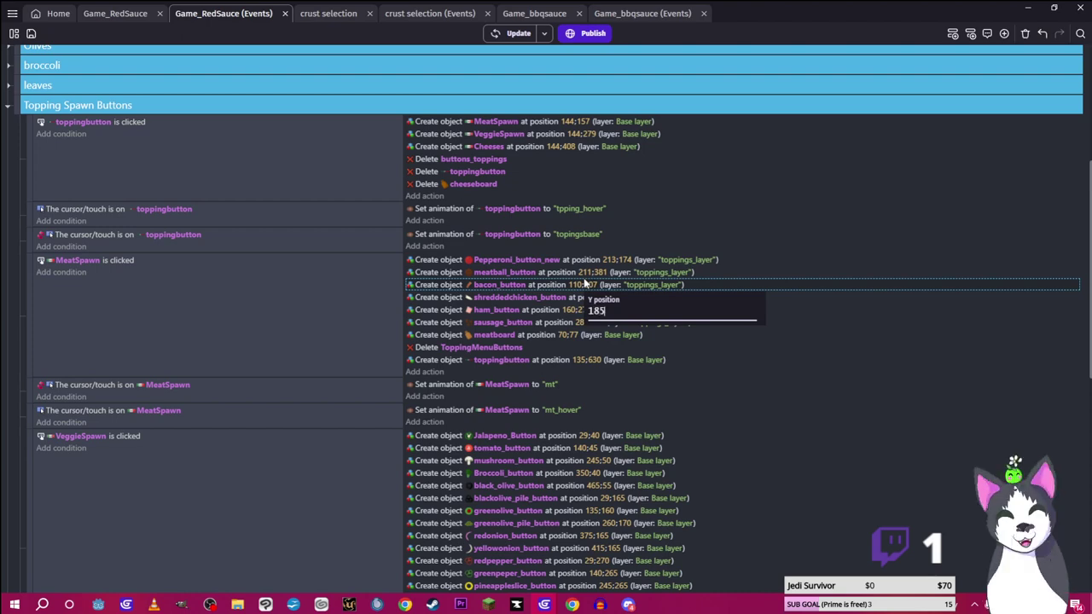
key("Return")
Preview the game and open the meat toppings board
left_click(495, 34)
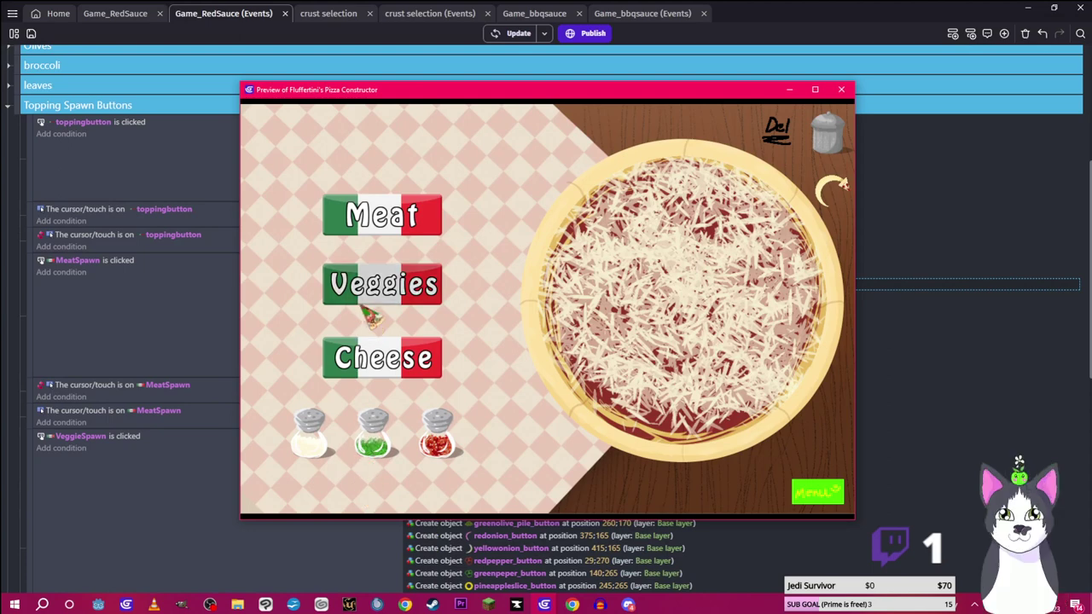
left_click(363, 226)
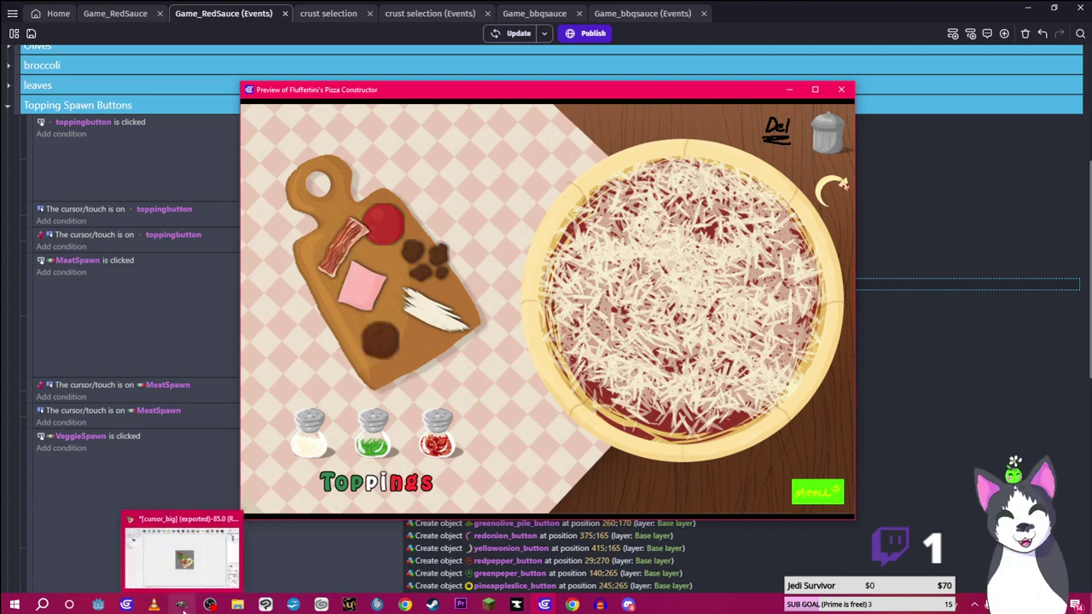
mouse_move(289, 607)
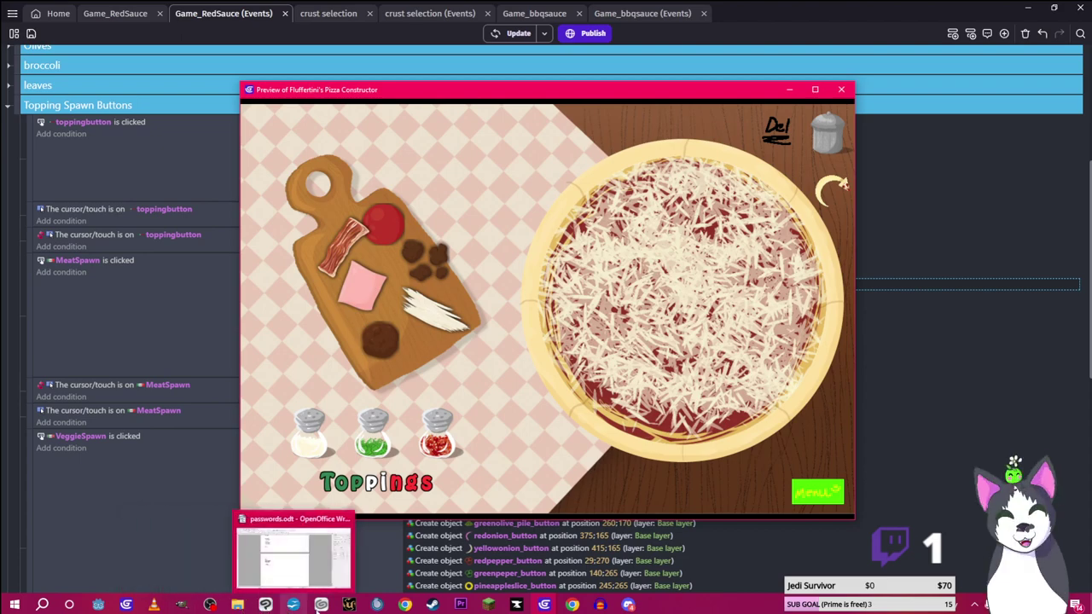
Browse from the meats folder to the toppings 2 folder in FSPC - Pizza Game
left_click(243, 606)
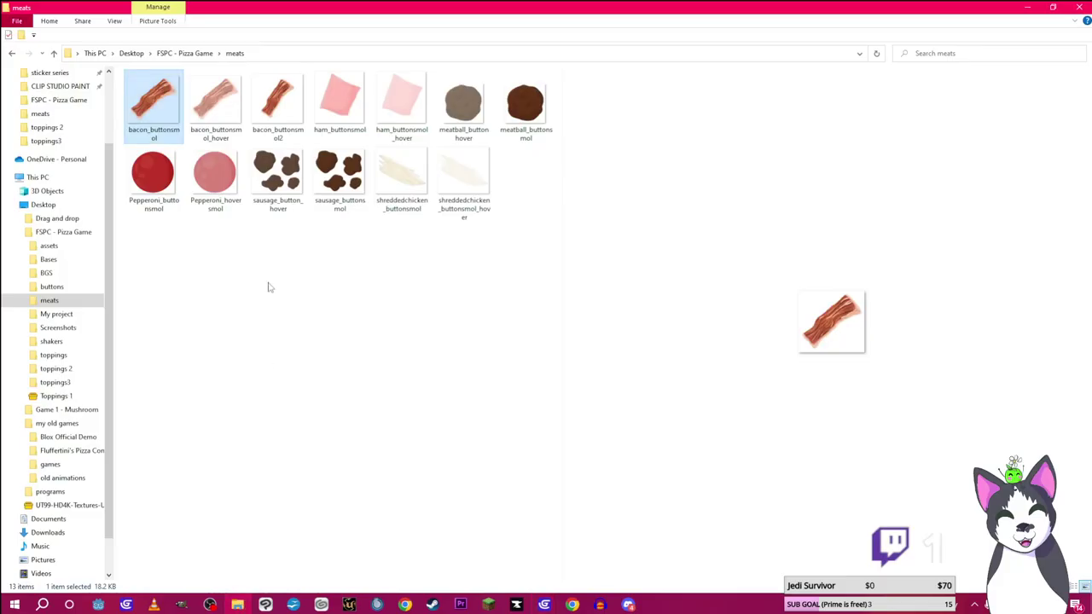
left_click(189, 53)
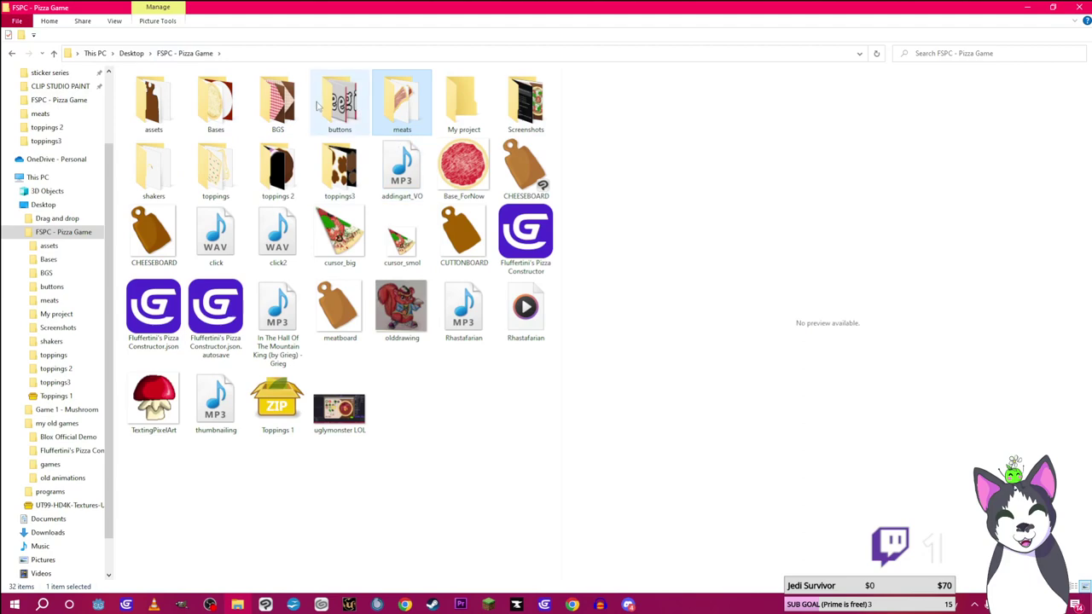
double_click(339, 166)
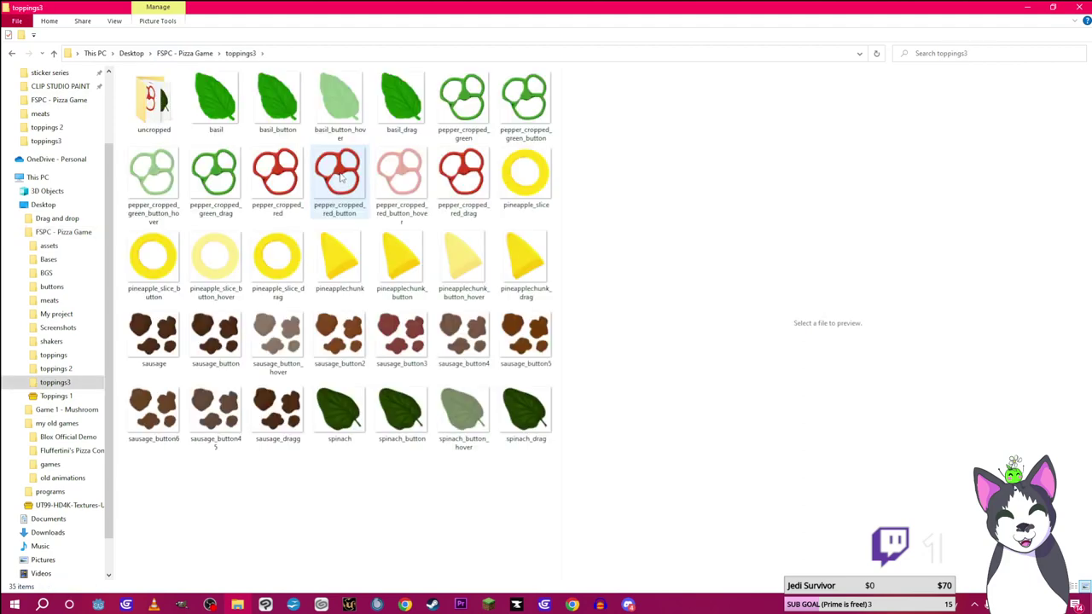
left_click(186, 53)
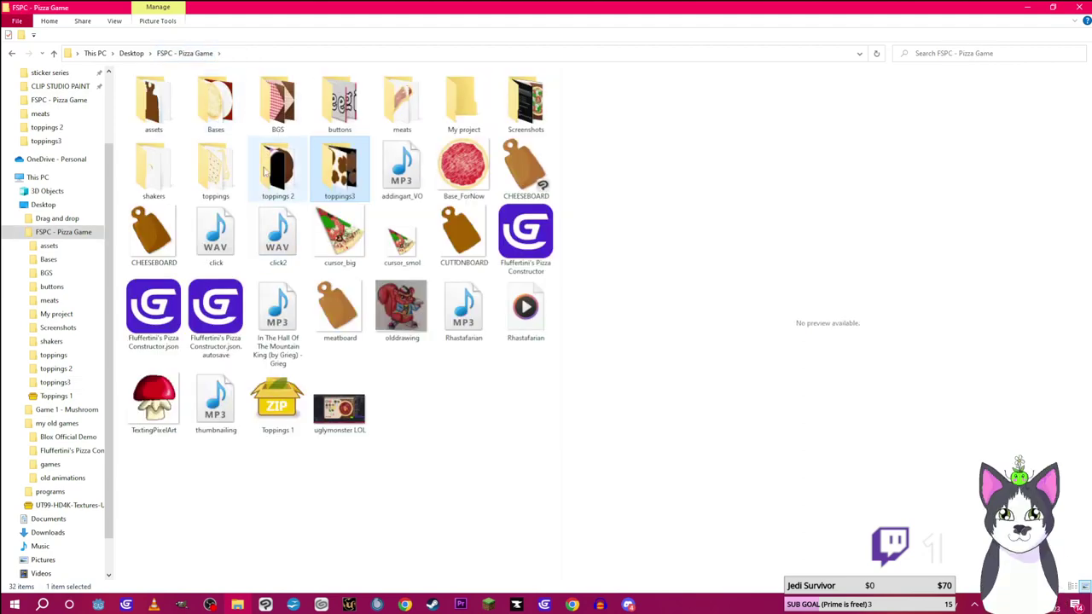
double_click(267, 171)
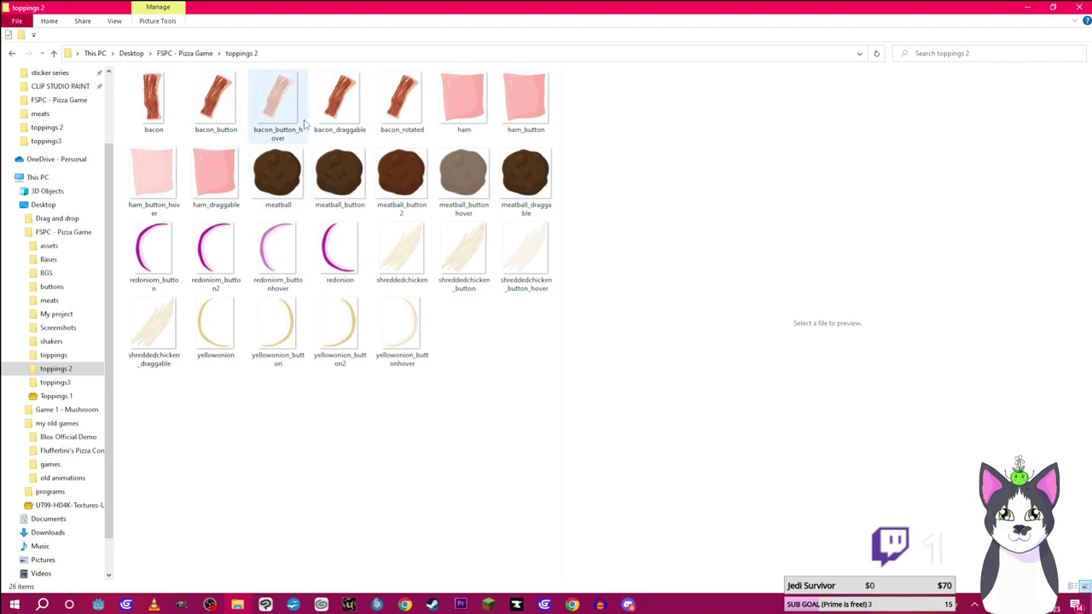
View bacon_button.PNG full-size, then exit the image viewer
double_click(228, 99)
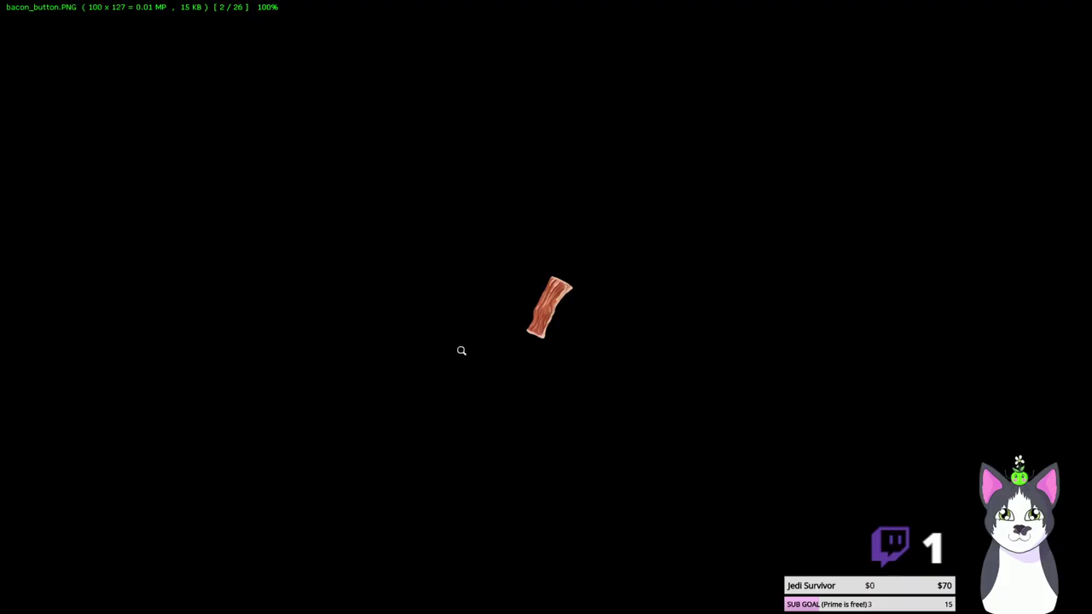
right_click(461, 349)
mouse_move(565, 110)
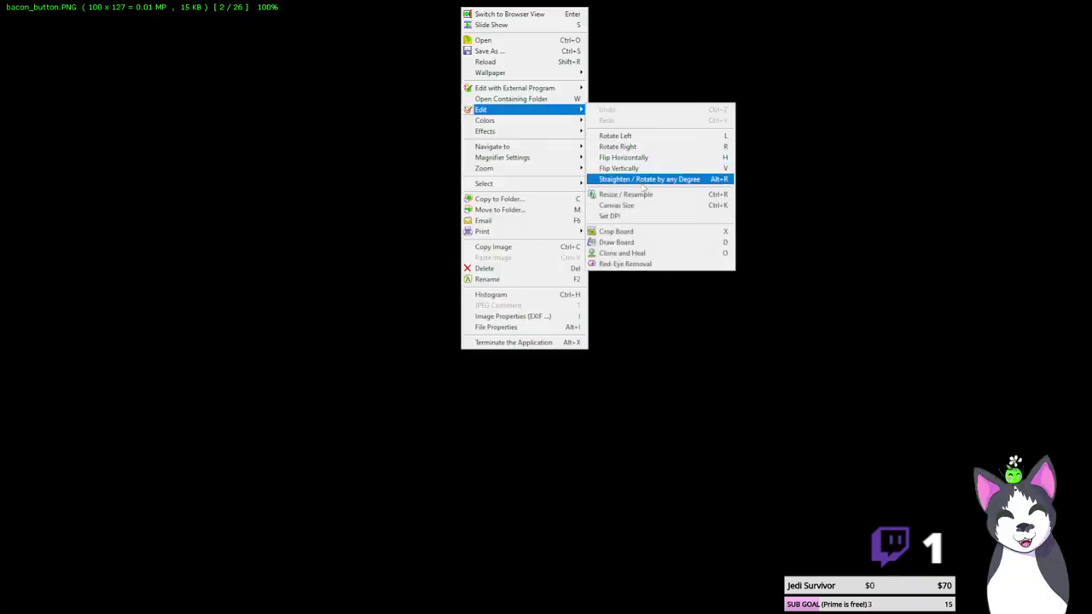
left_click(419, 190)
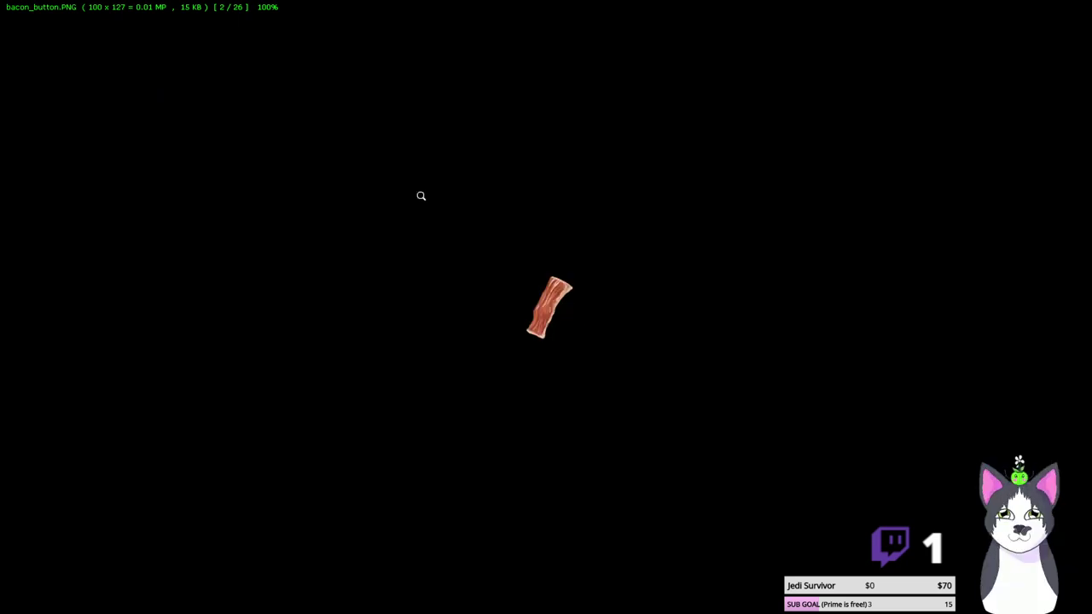
key("Escape")
key("Return")
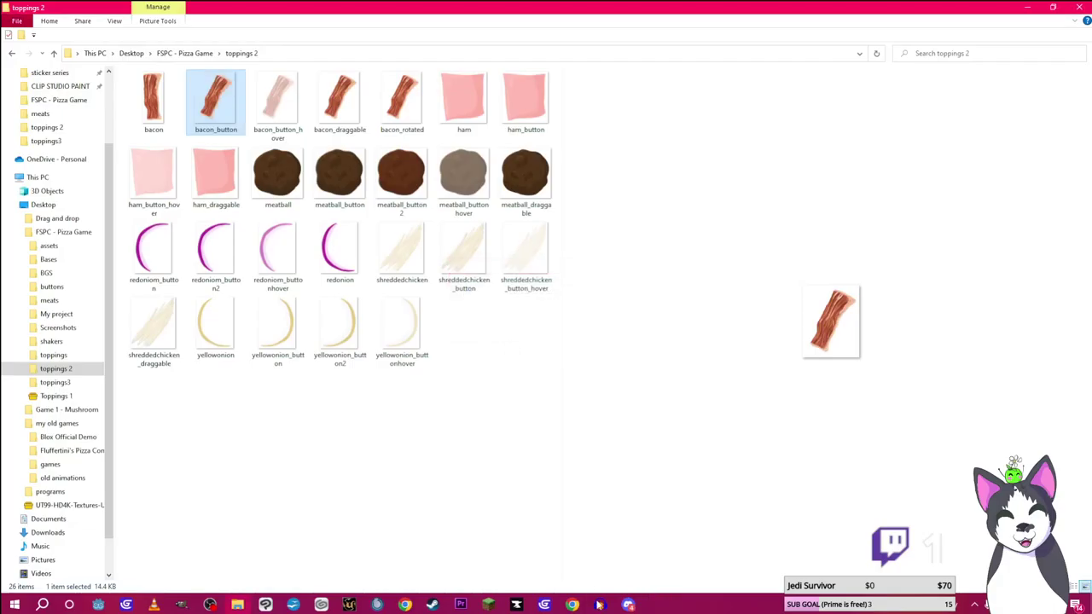
Open bacon_button in the Game_RedSauce scene and remove its old bacn sprite
mouse_move(544, 604)
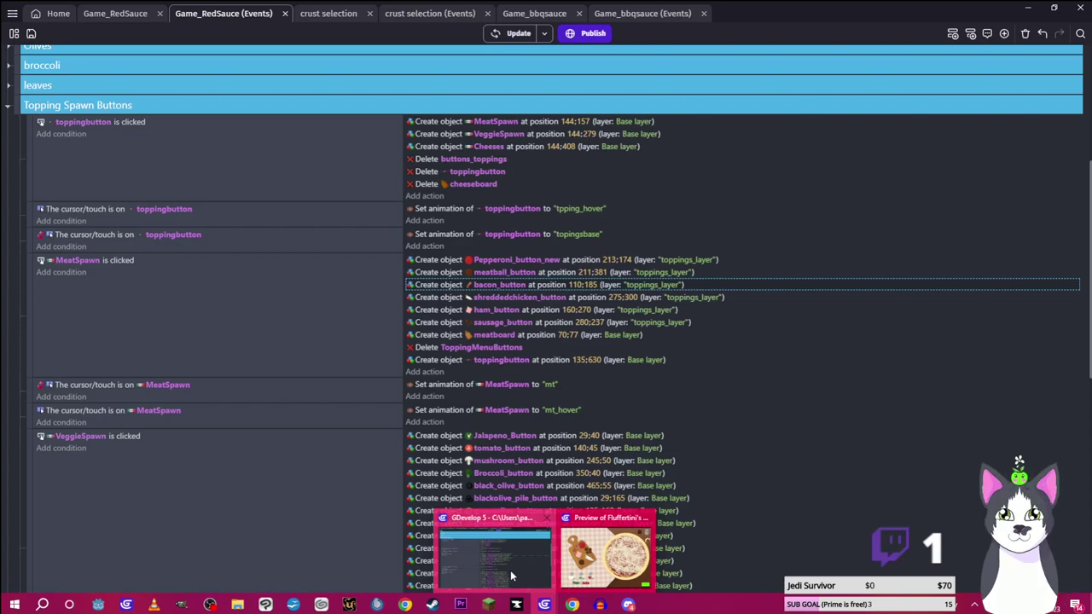
left_click(511, 570)
left_click(128, 13)
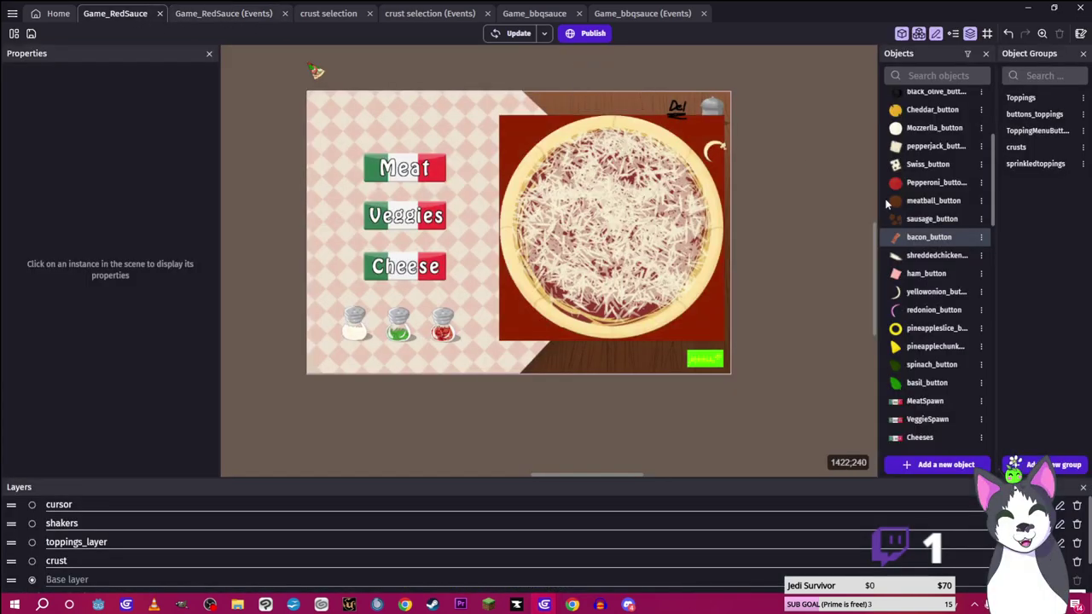
double_click(932, 237)
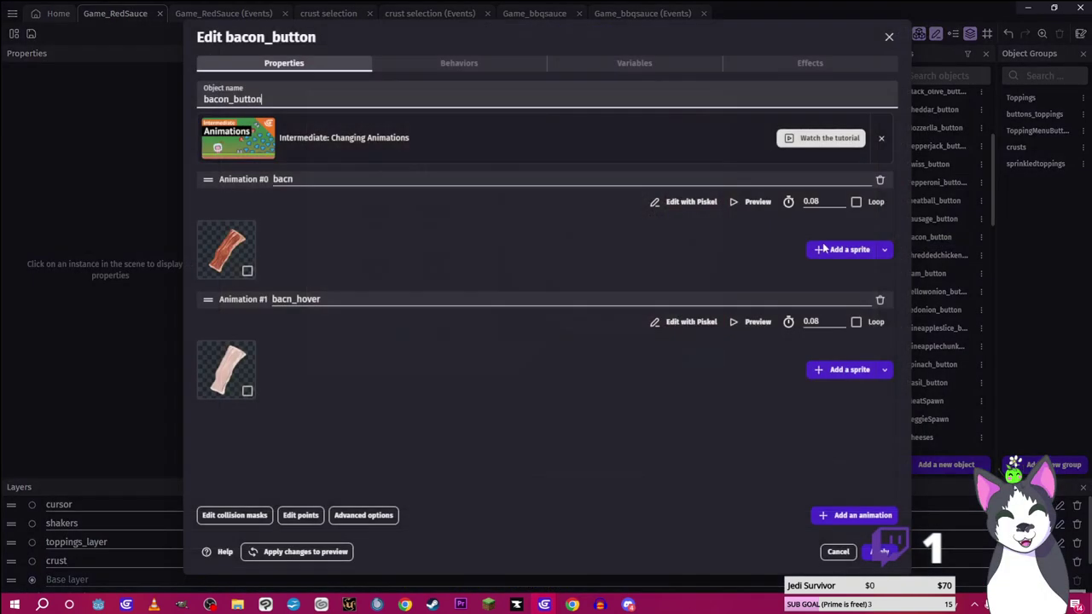
right_click(245, 257)
left_click(274, 258)
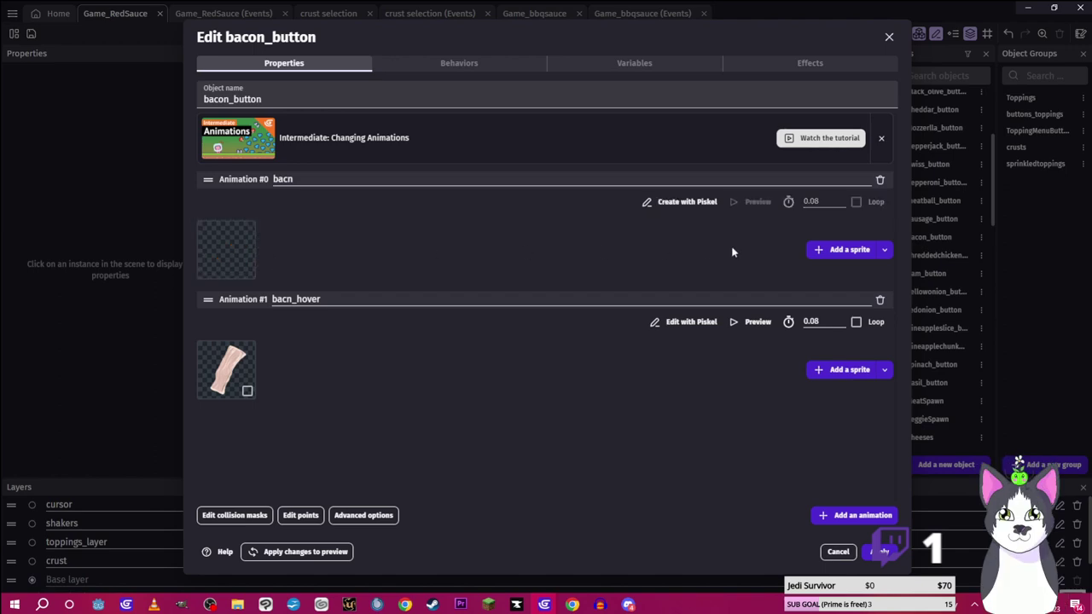
Add the bacon_button image from toppings 2 as the bacn sprite and apply
left_click(817, 250)
left_click(406, 49)
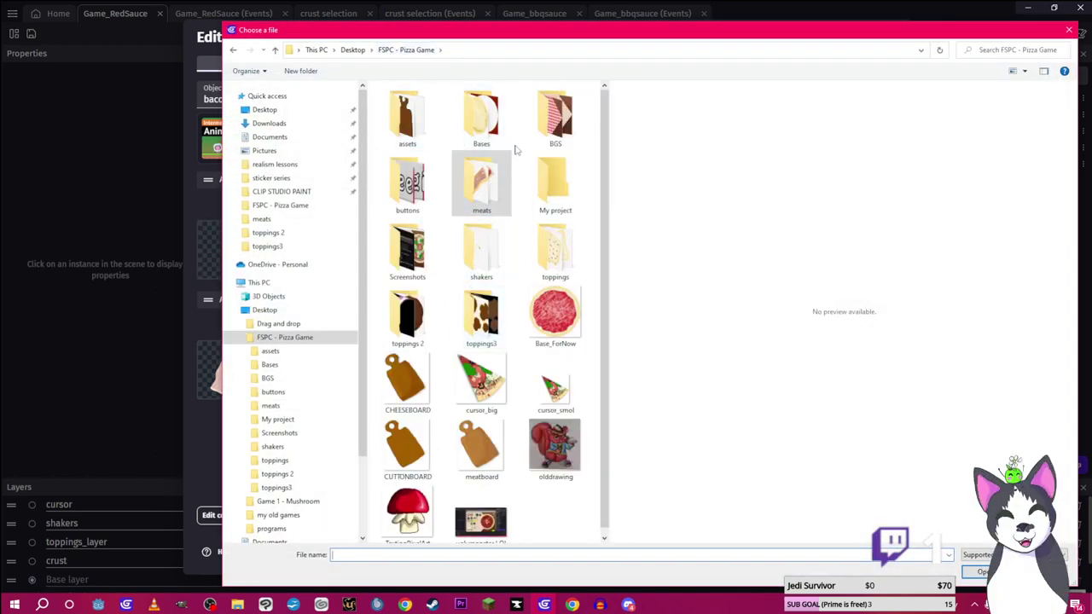
double_click(555, 250)
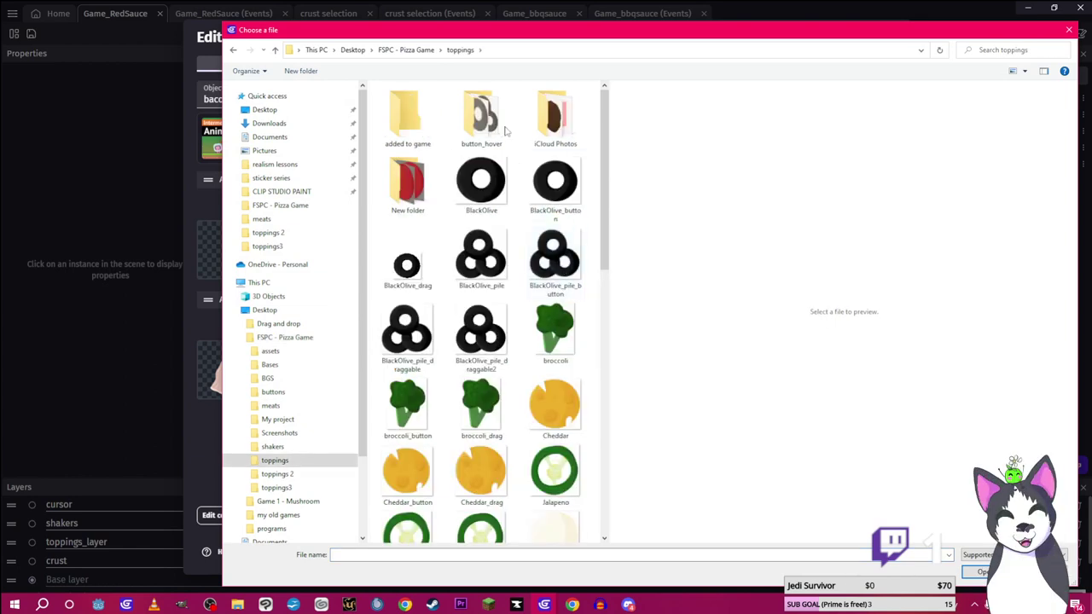
left_click(417, 51)
double_click(555, 247)
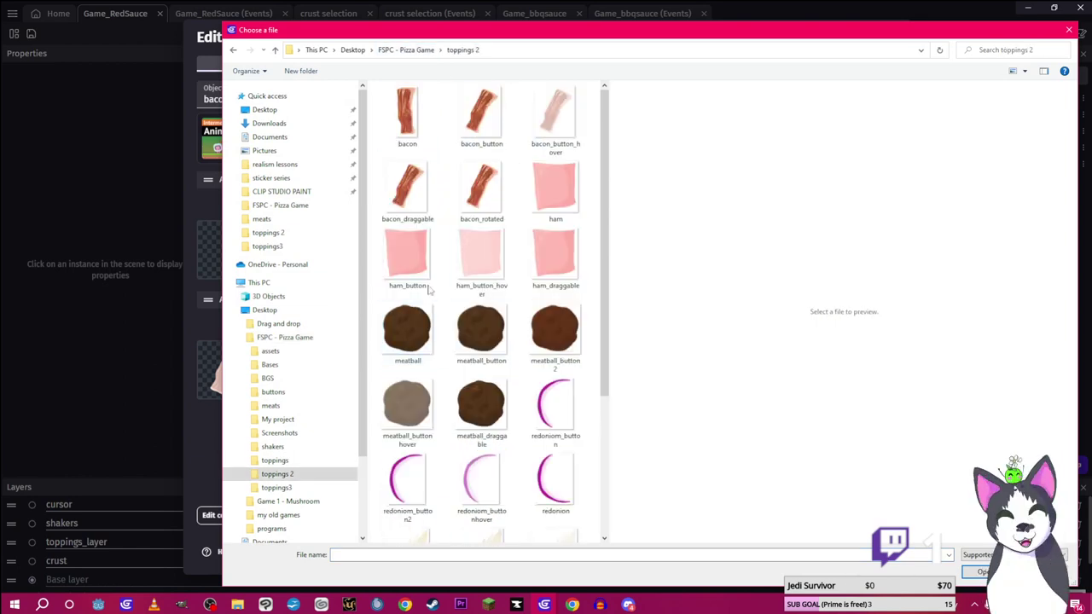
double_click(478, 116)
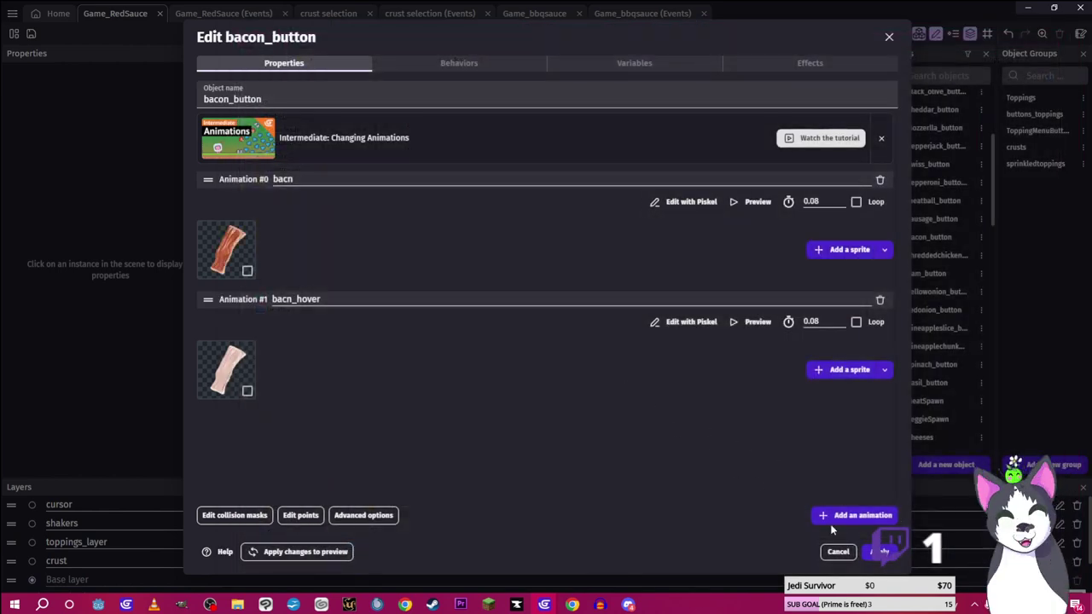
left_click(880, 551)
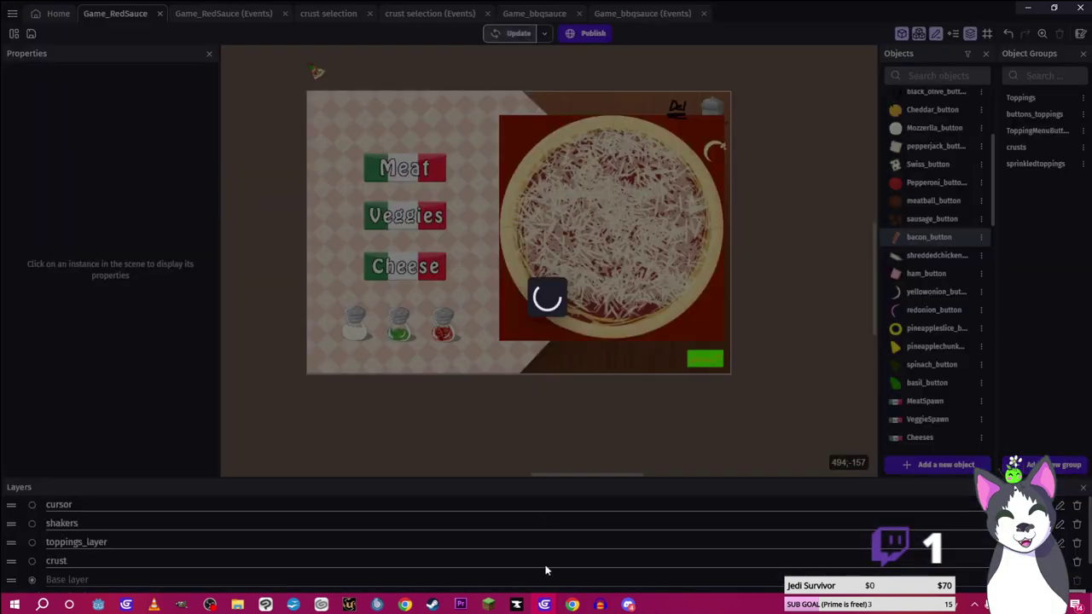
Refresh the preview to check the meat board, then return to the events sheet
mouse_move(544, 602)
left_click(589, 565)
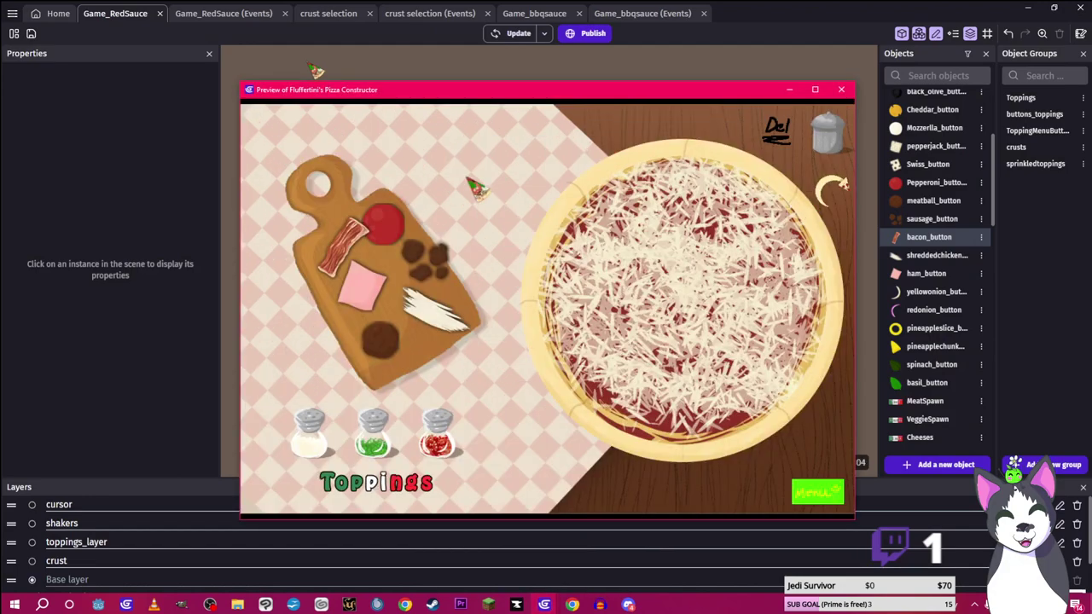
left_click(508, 34)
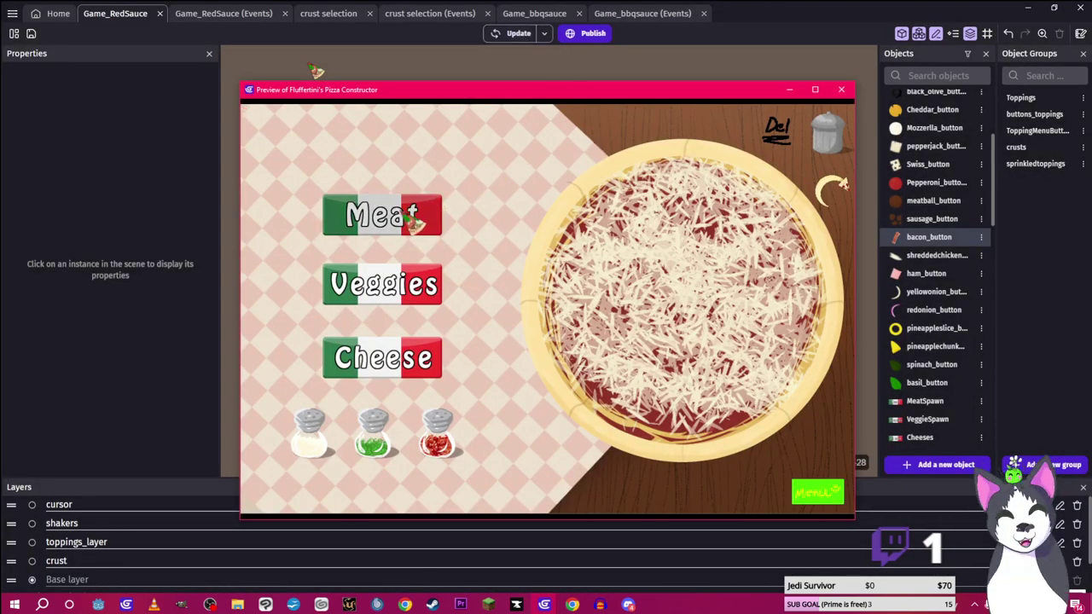
left_click(414, 218)
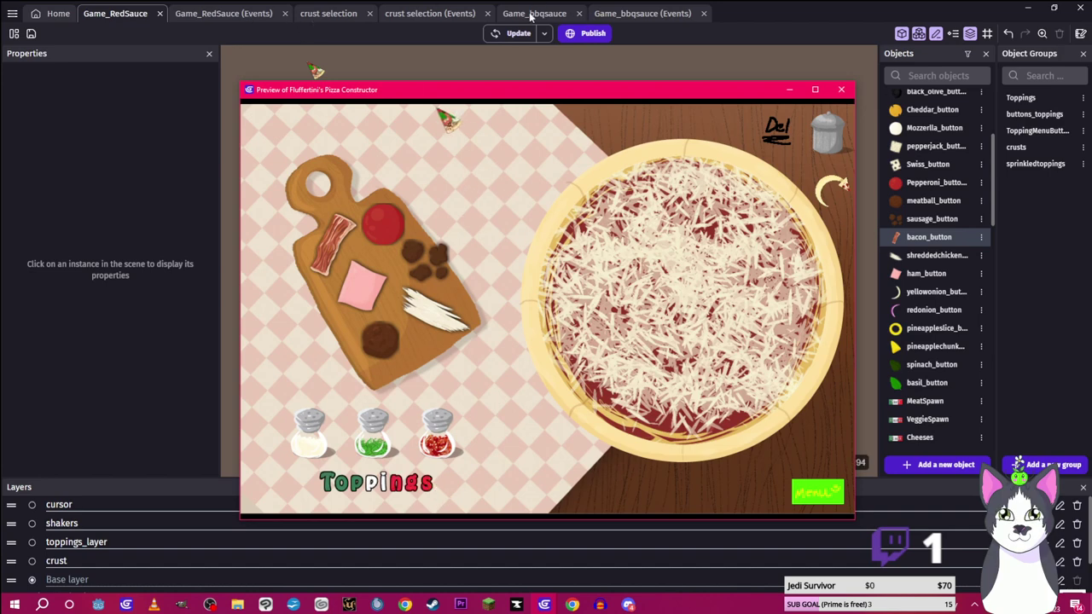
left_click(219, 14)
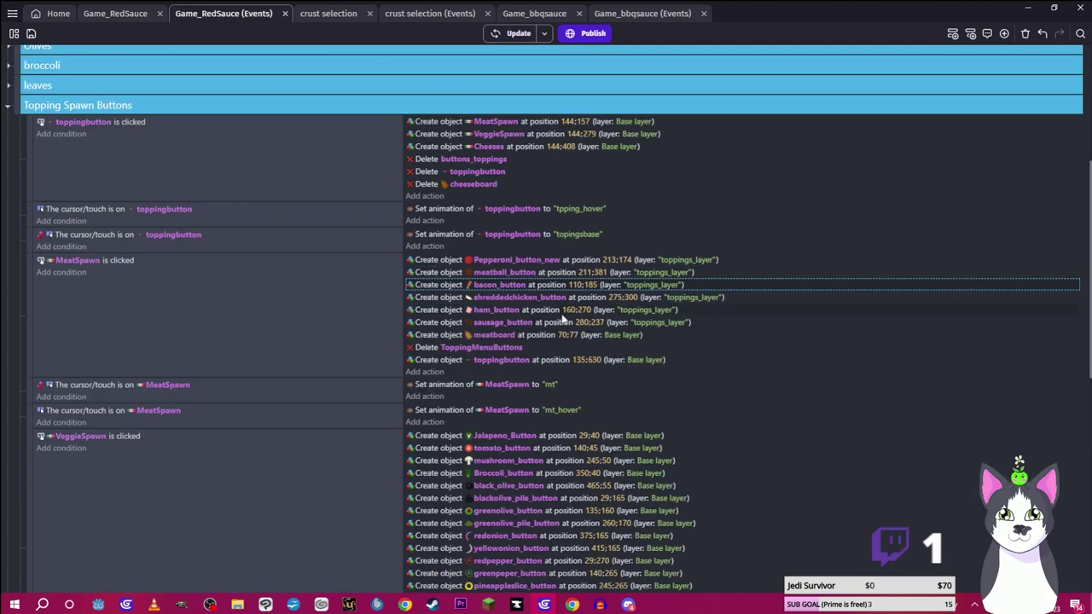
Set meatball_button's Y position to 400 and sausage_button's position to 260;250
left_click(588, 273)
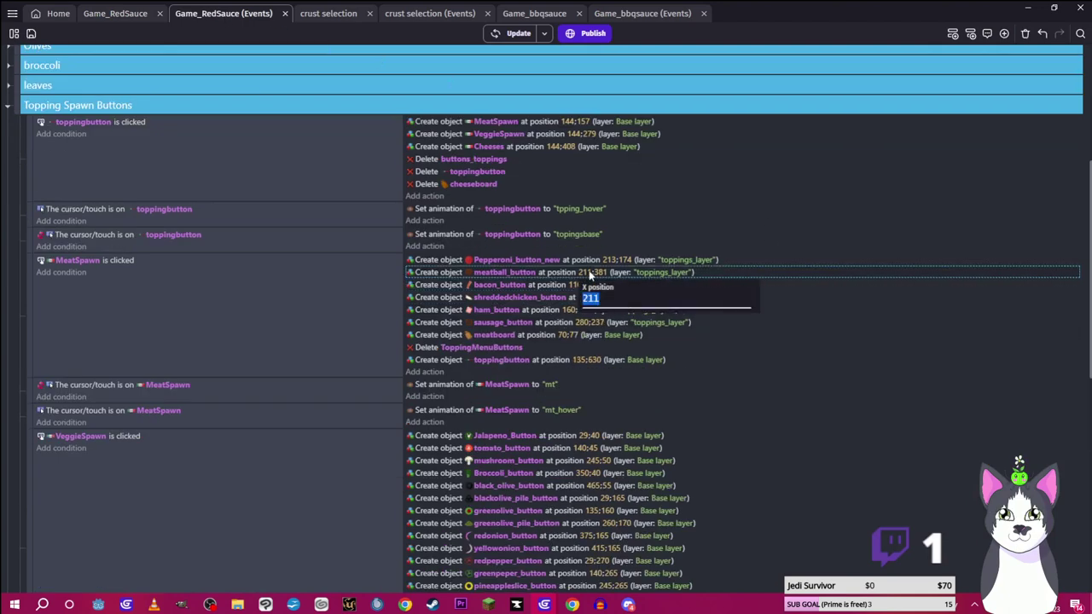
left_click(599, 273)
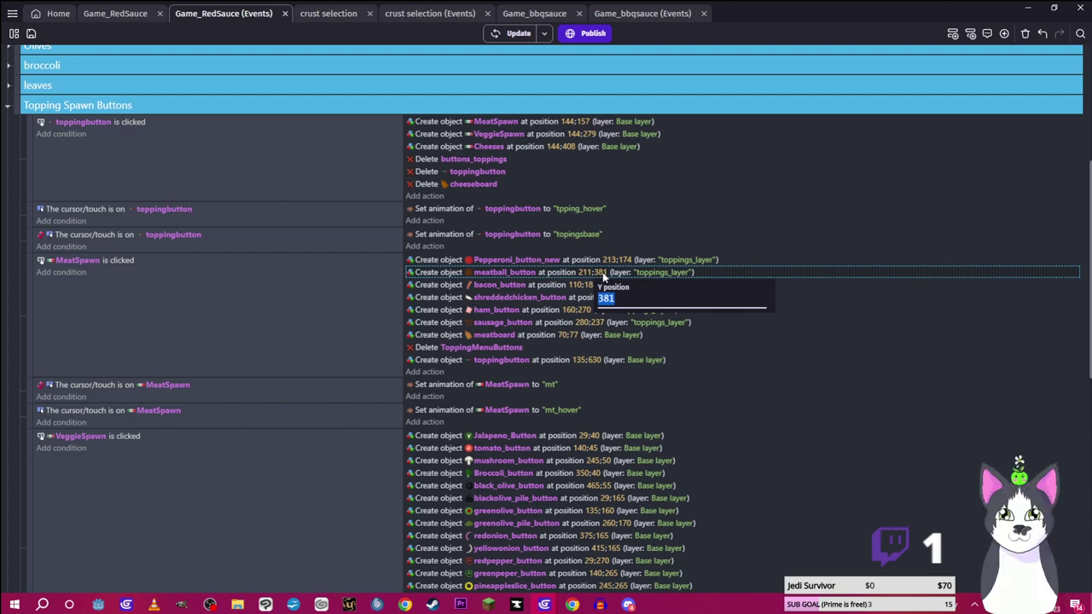
type("400")
key("Return")
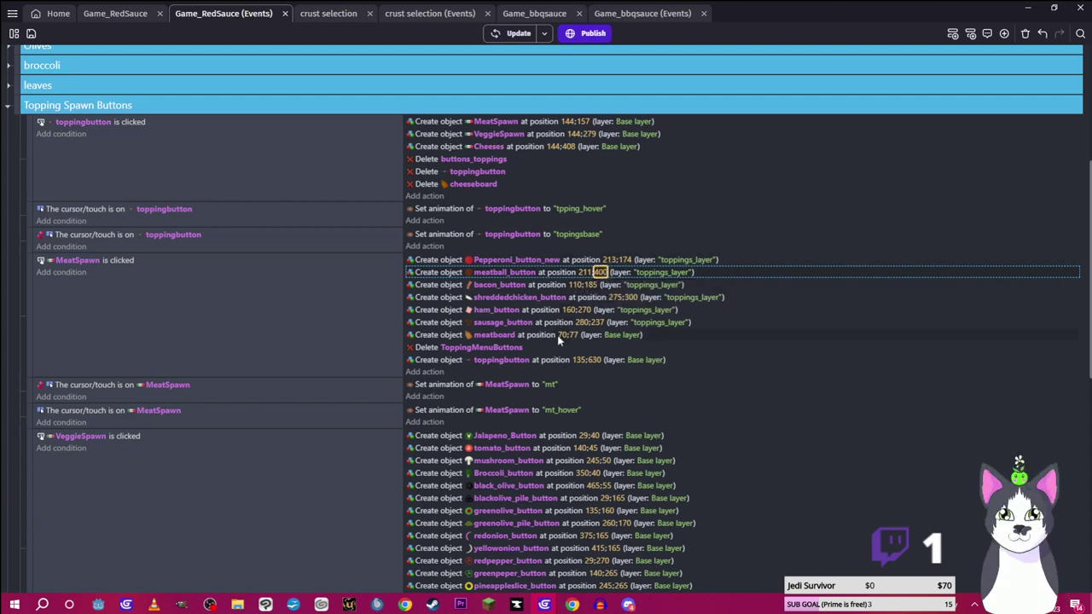
left_click(581, 324)
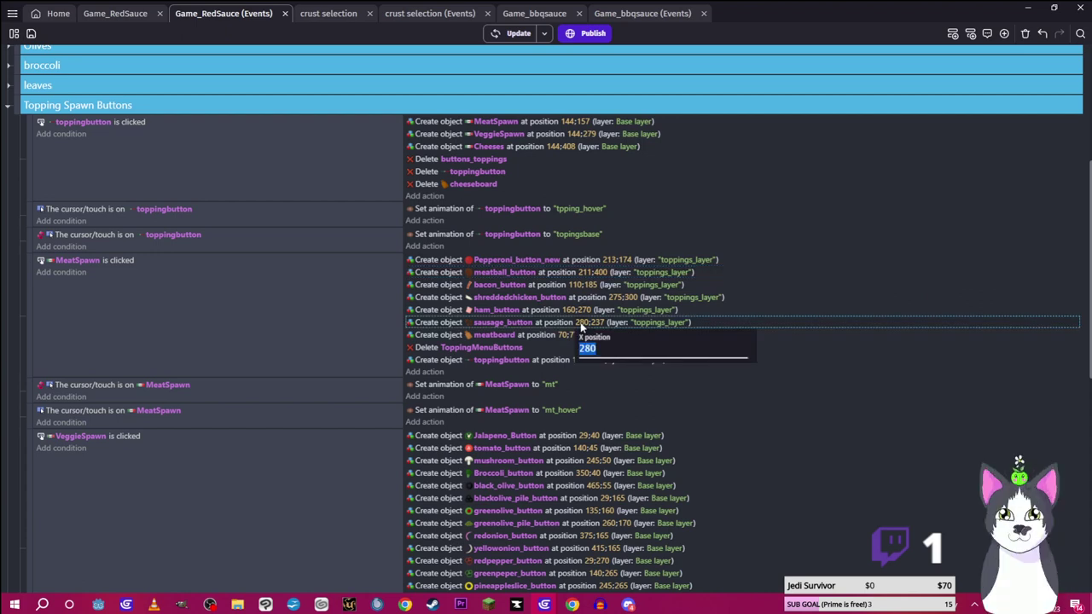
type("26")
key("Tab")
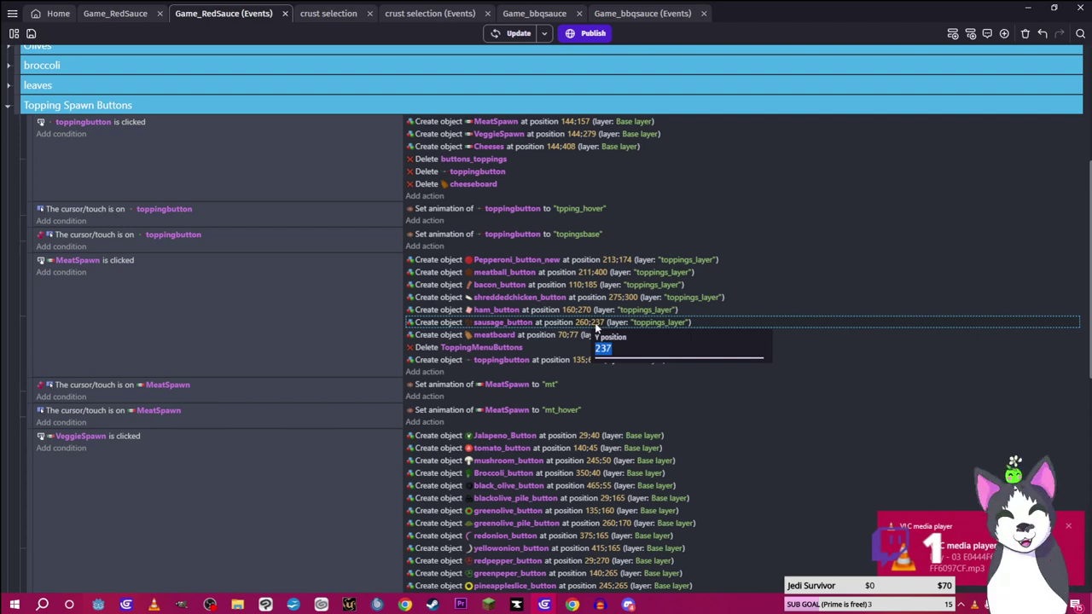
type("250")
key("Return")
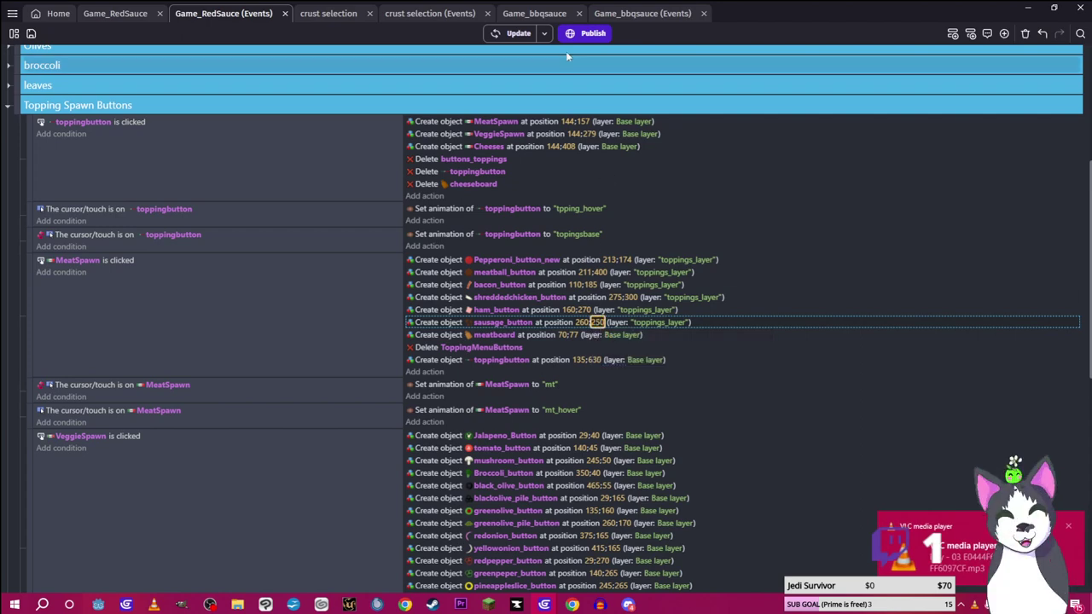
Refresh the game preview and check the meat toppings board
key("F5")
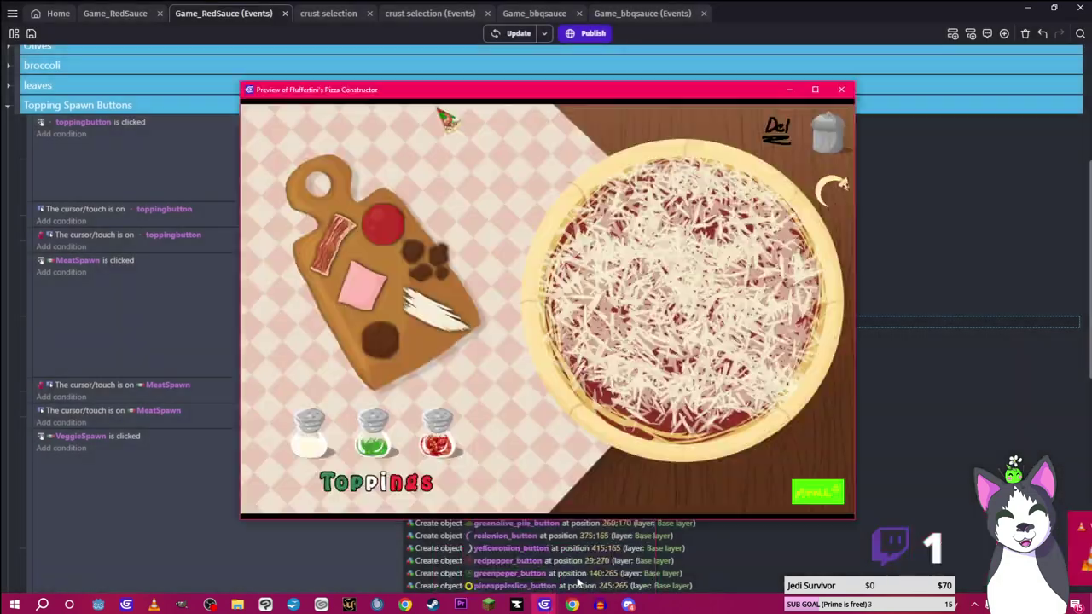
left_click(386, 482)
left_click(377, 214)
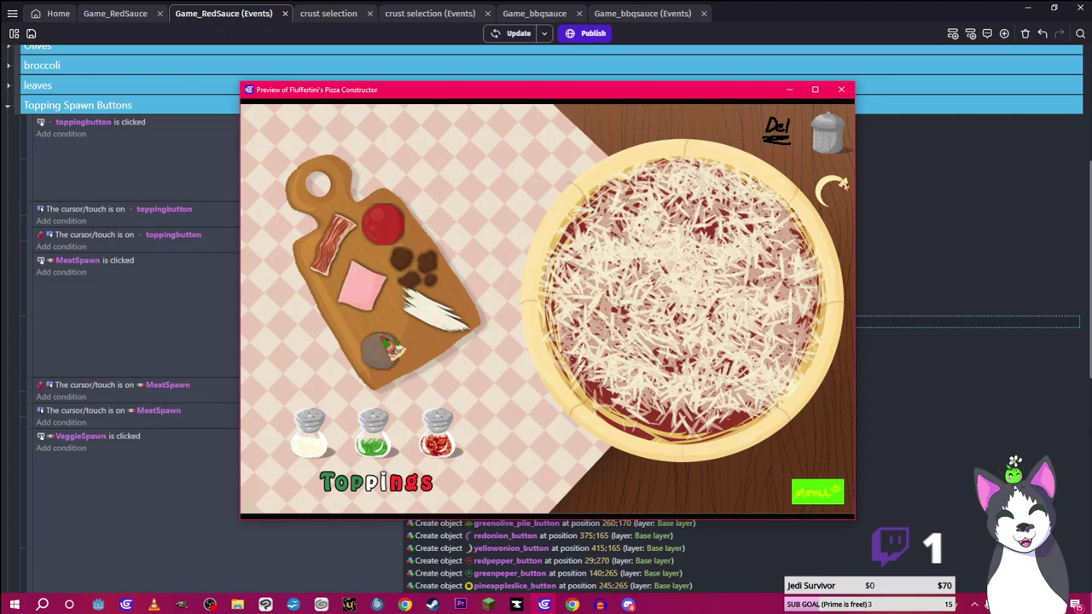
left_click(791, 89)
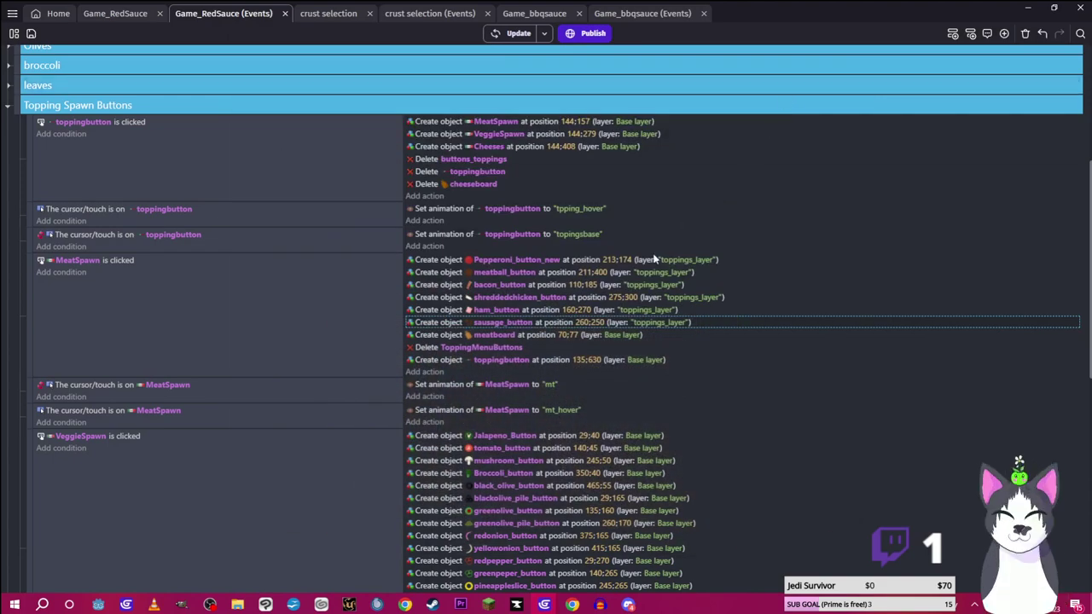
Change sausage_button's Y to 245 and place shreddedchicken_button at 280;315
left_click(599, 324)
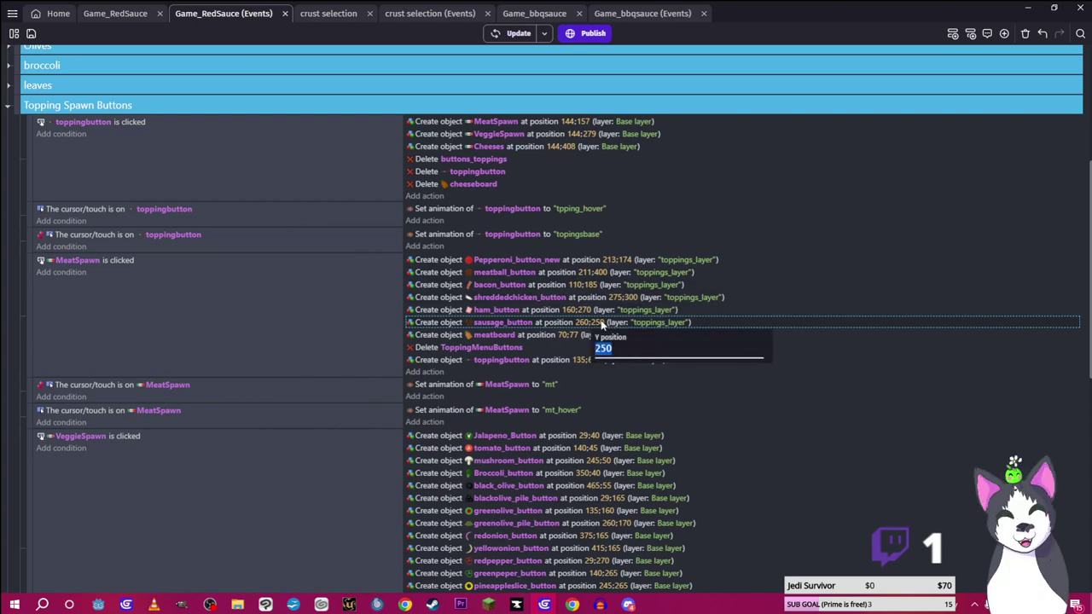
type("245\\")
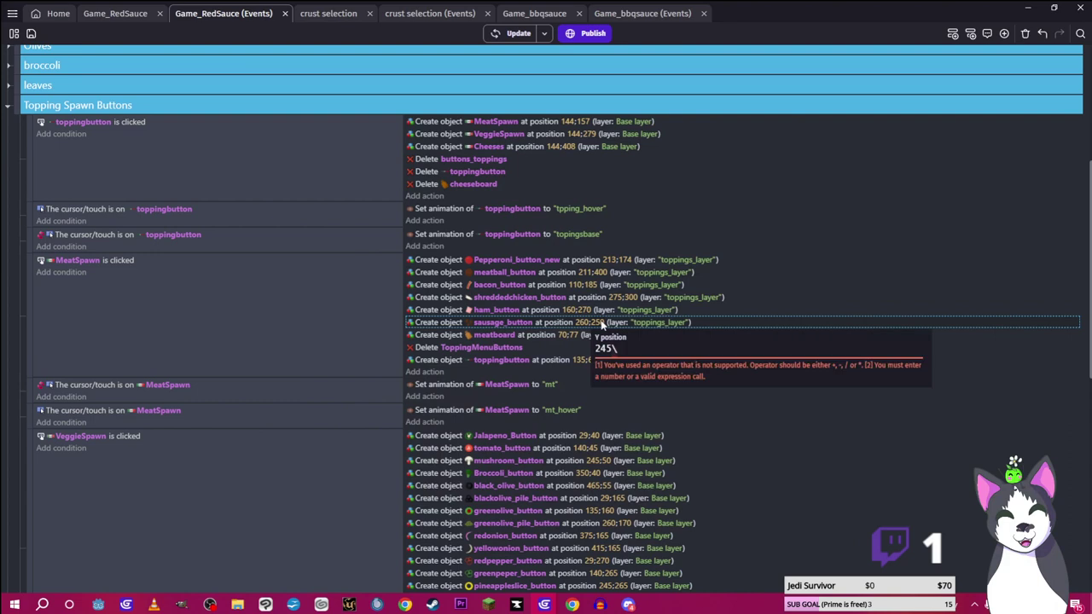
key("BackSpace")
key("Return")
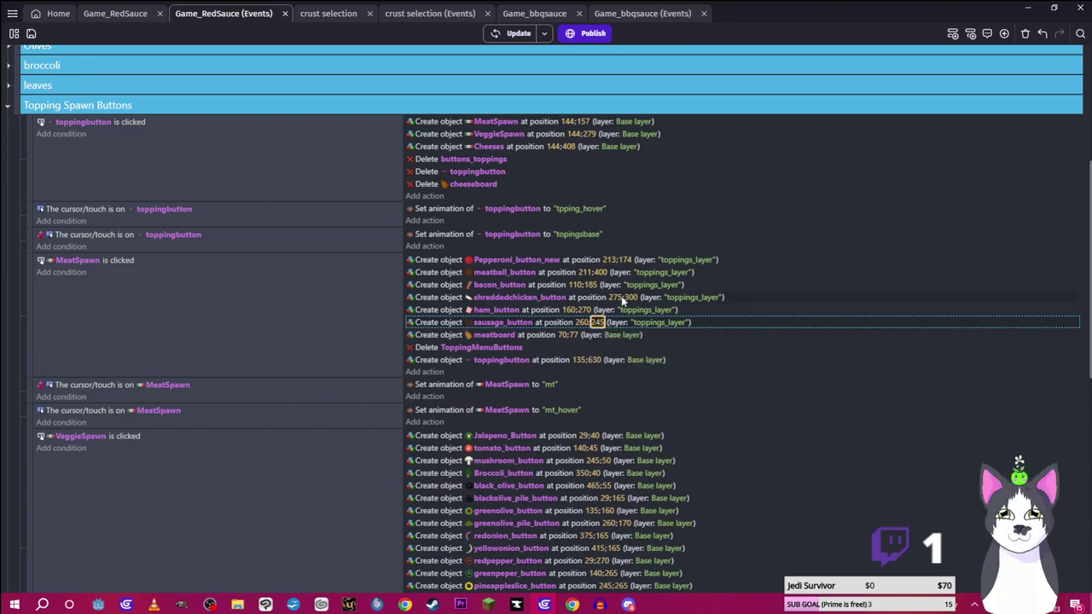
left_click(629, 297)
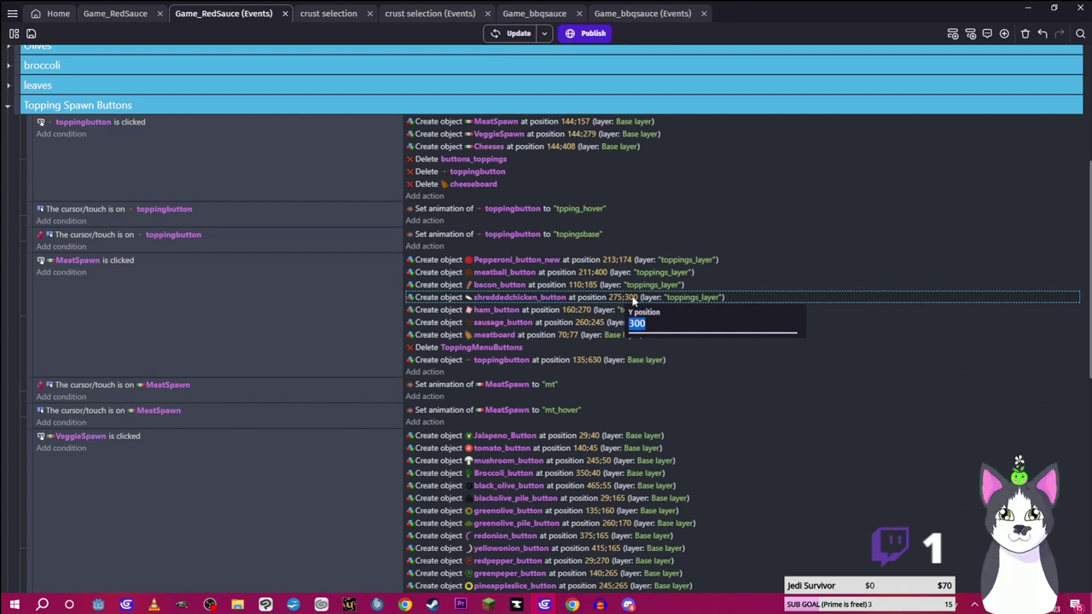
type("315")
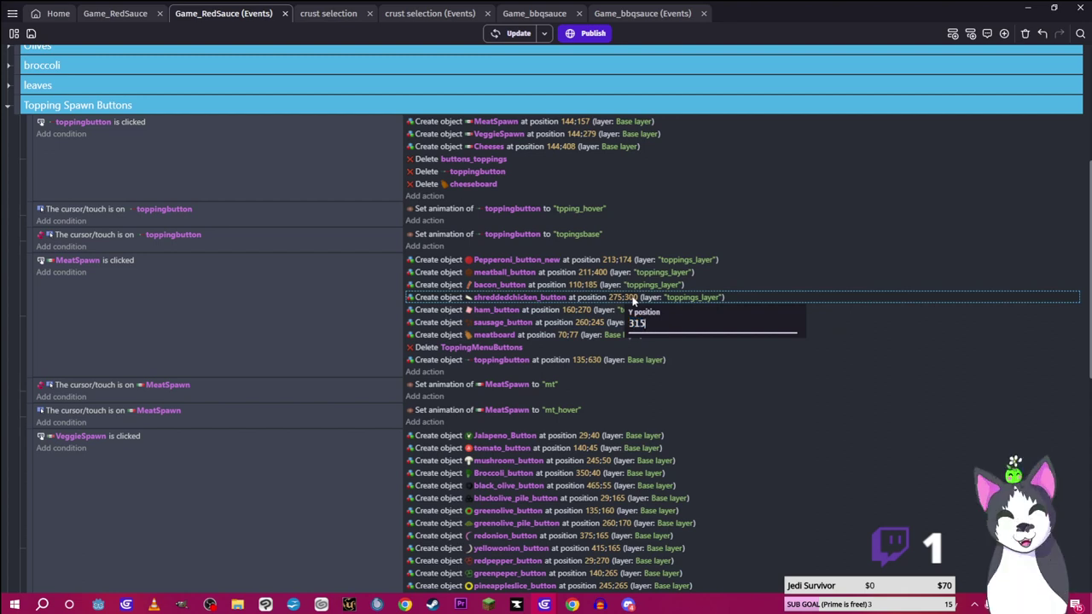
key("Return")
left_click(615, 297)
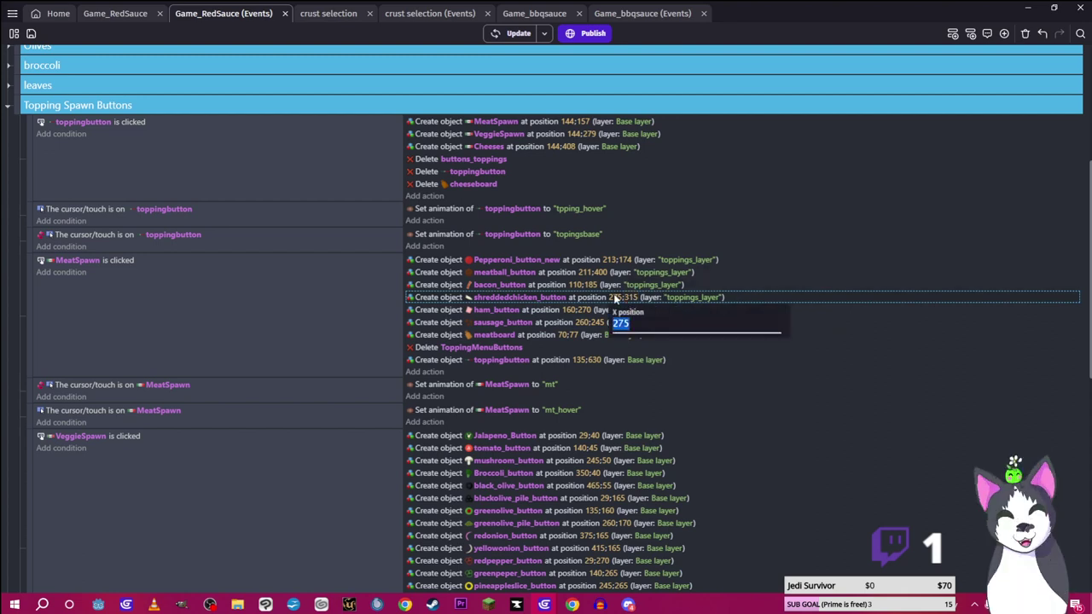
type("280")
key("Return")
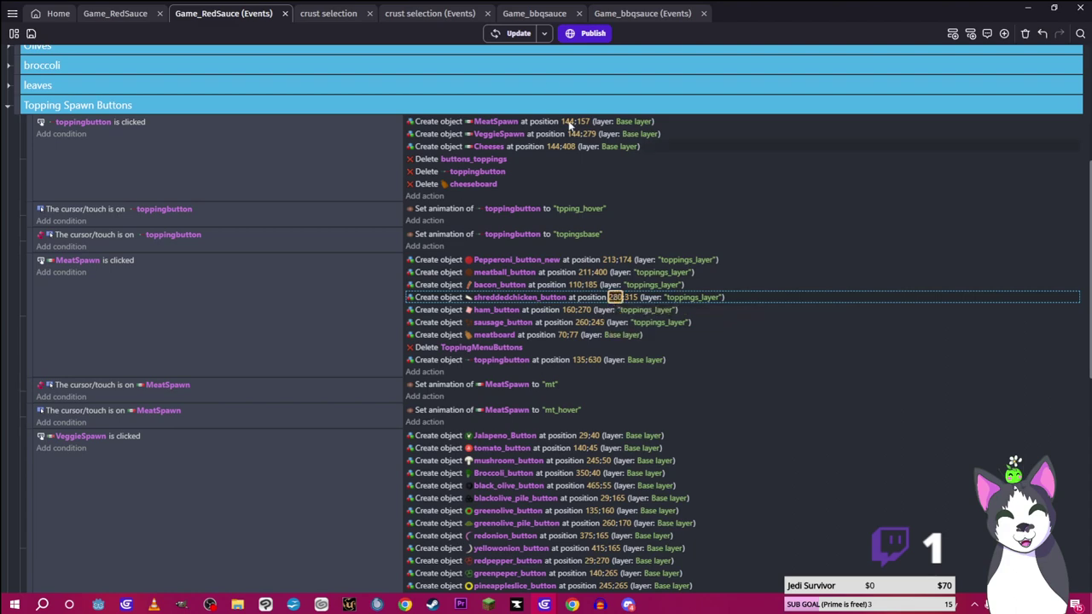
Update the preview and inspect the new button positions on the meat board
left_click(517, 33)
mouse_move(541, 604)
left_click(606, 554)
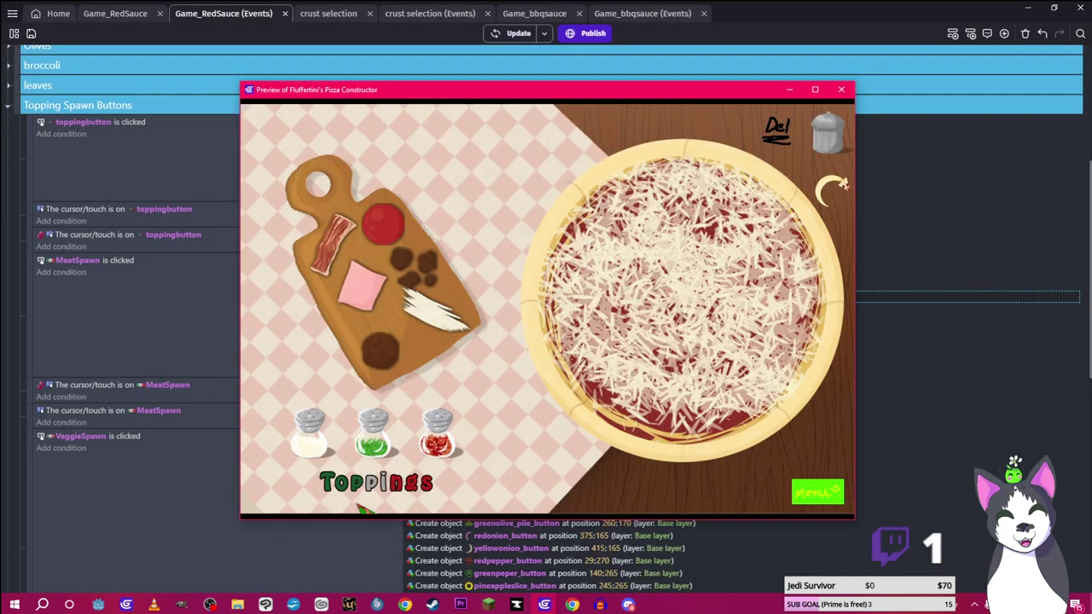
left_click(372, 485)
left_click(373, 232)
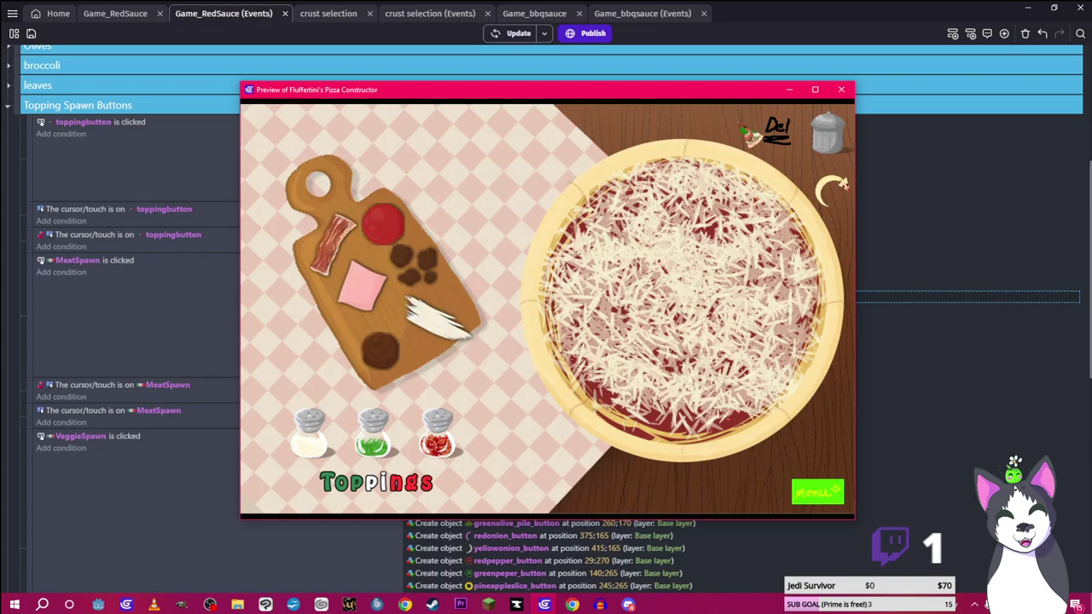
left_click(789, 91)
Set sausage_button's Y to 255 and recheck the meat board in the preview
left_click(600, 323)
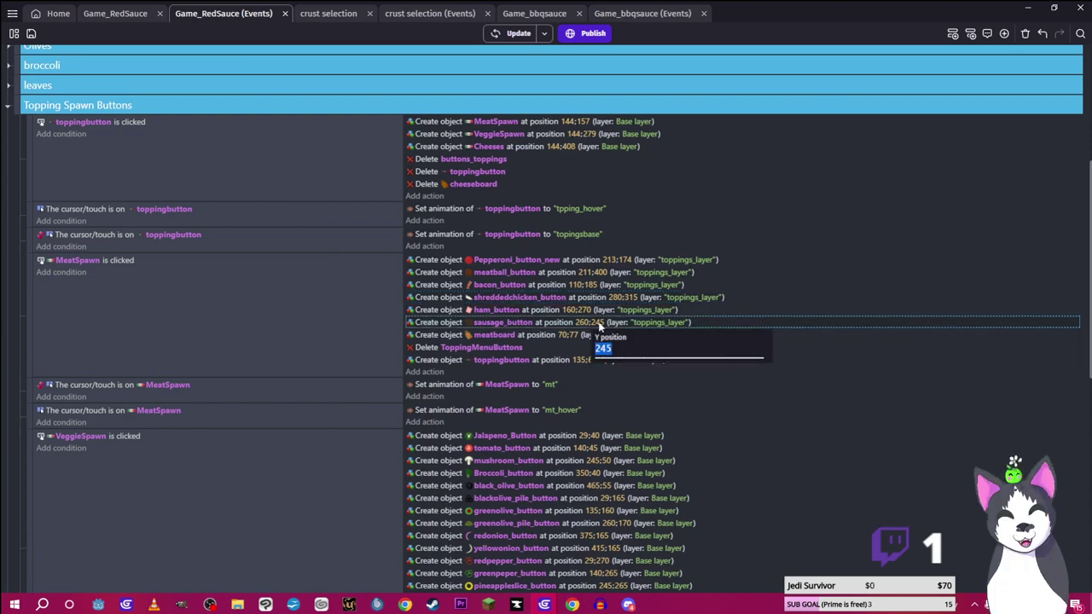
type("2")
key("Return")
left_click(512, 33)
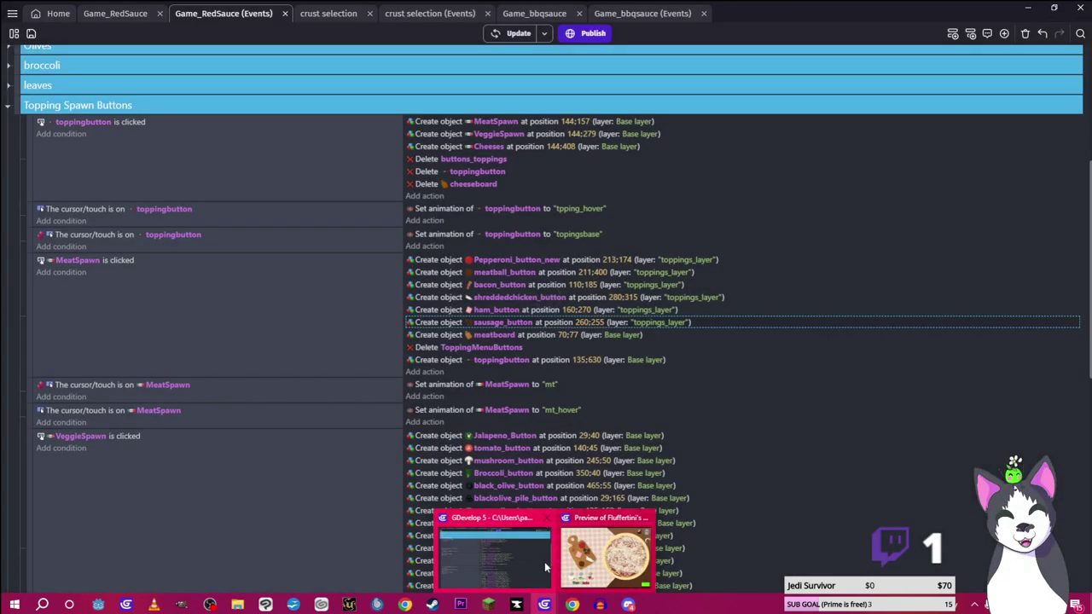
left_click(601, 555)
left_click(410, 494)
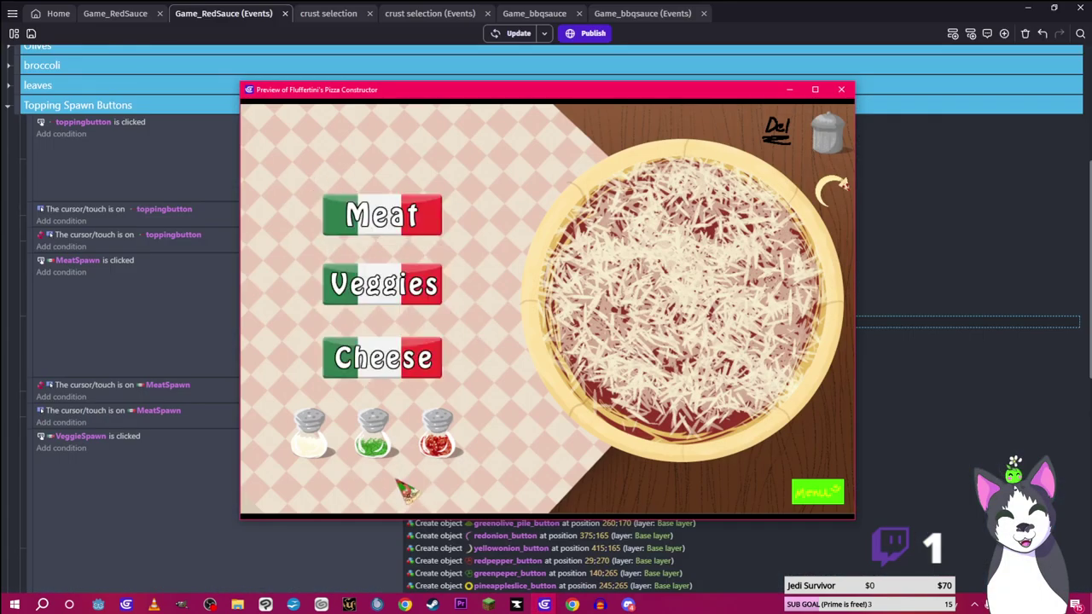
left_click(416, 232)
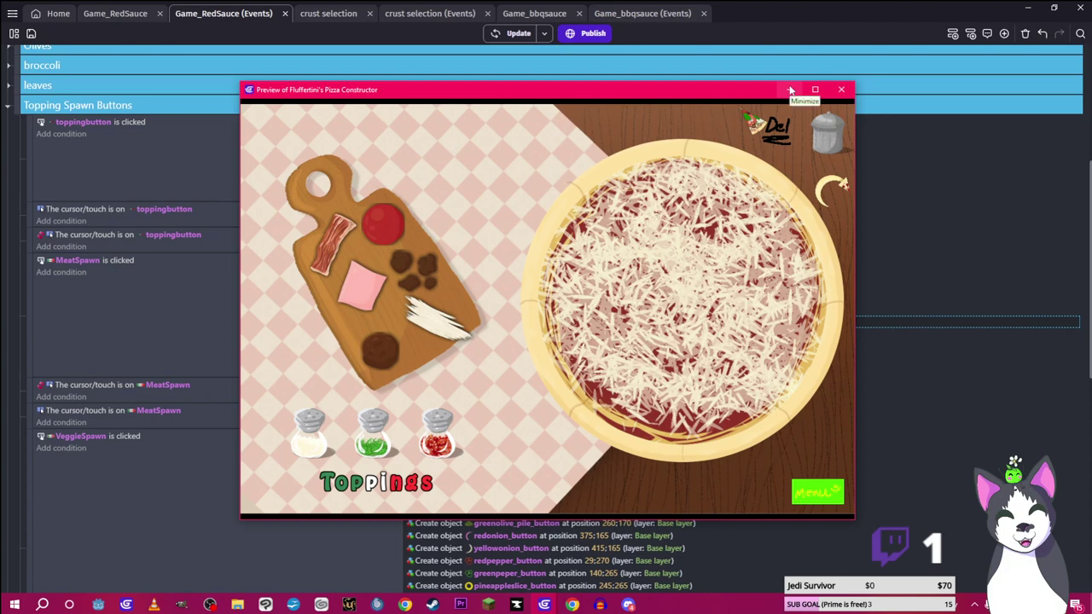
left_click(790, 90)
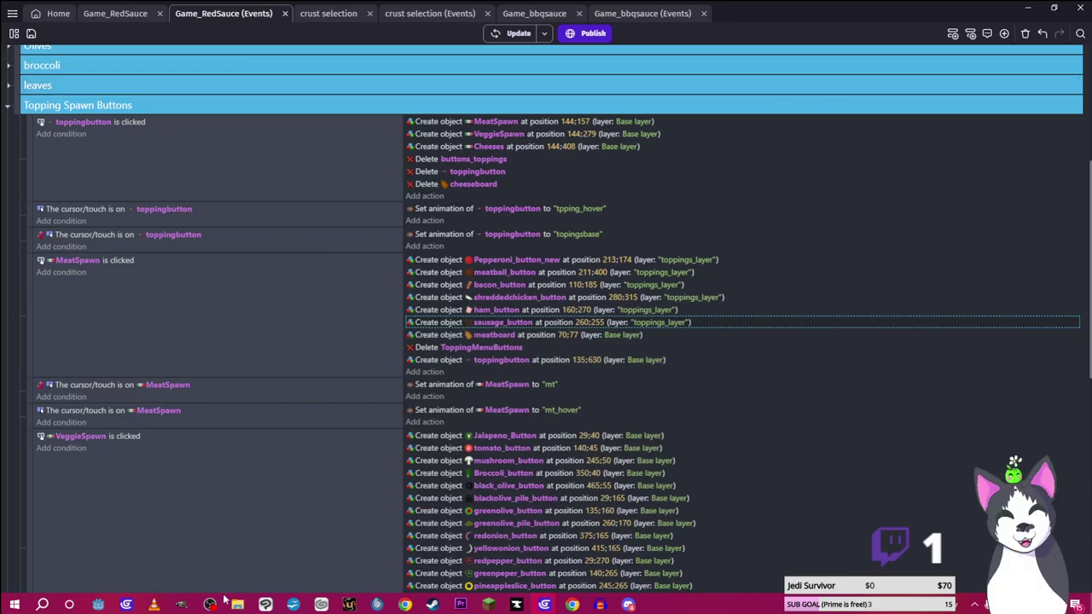
Open the meats folder in File Explorer and the shreddedchicken_buttonsmol image
key("alt+Tab")
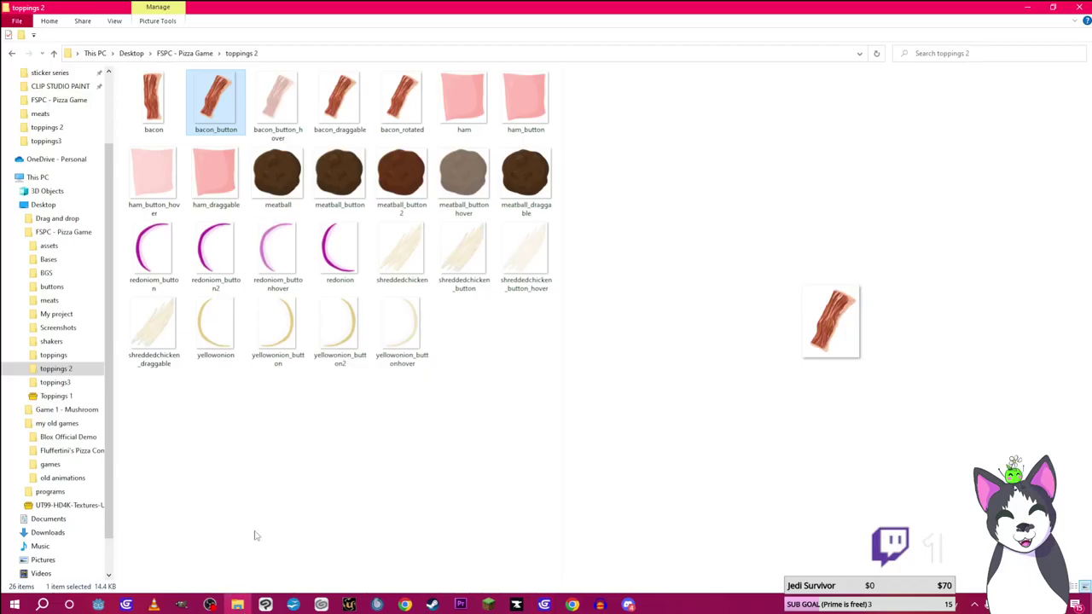
left_click(184, 52)
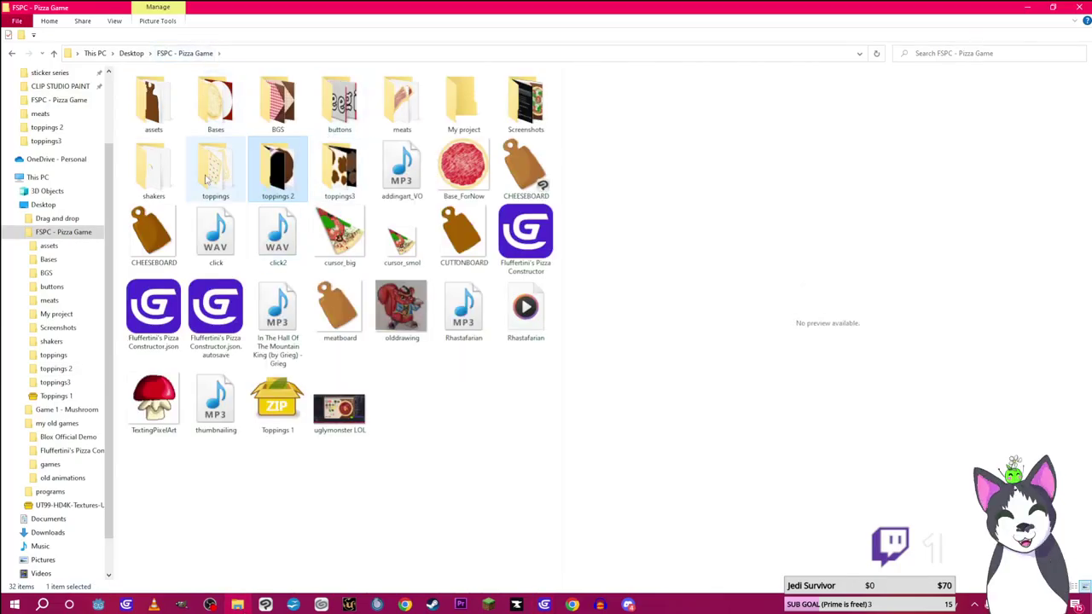
double_click(402, 103)
left_click(402, 179)
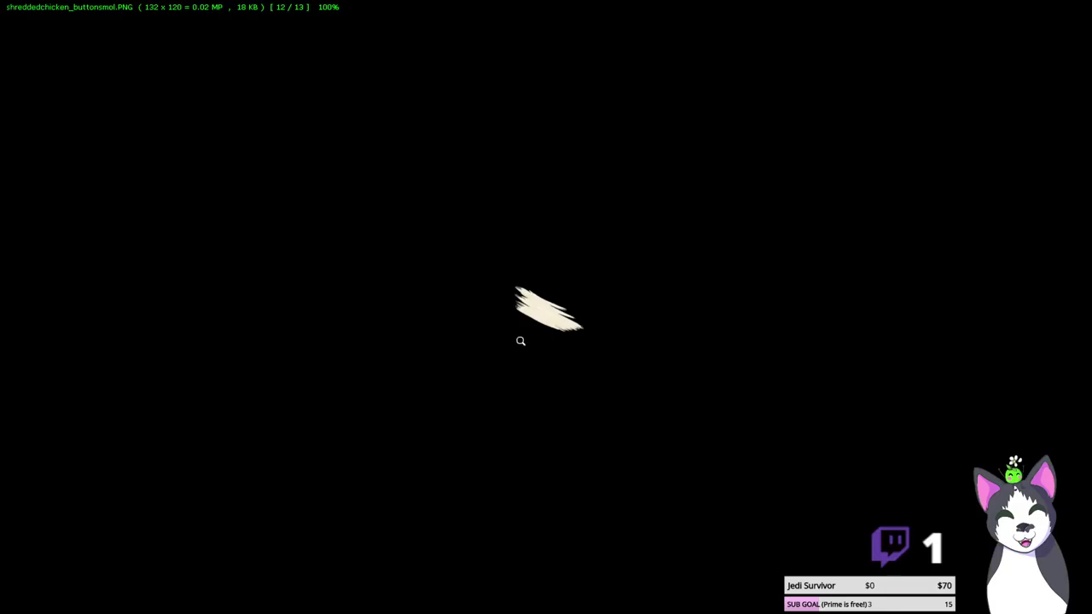
Tilt the shredded chicken image about -5° flatter with Straighten/Rotate
right_click(524, 326)
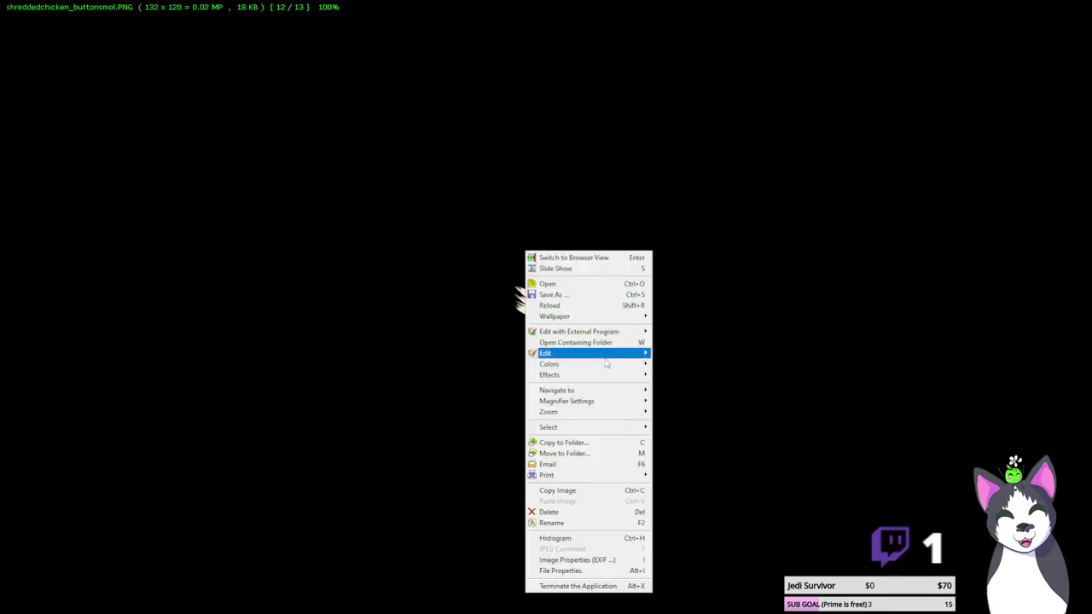
mouse_move(601, 352)
left_click(710, 422)
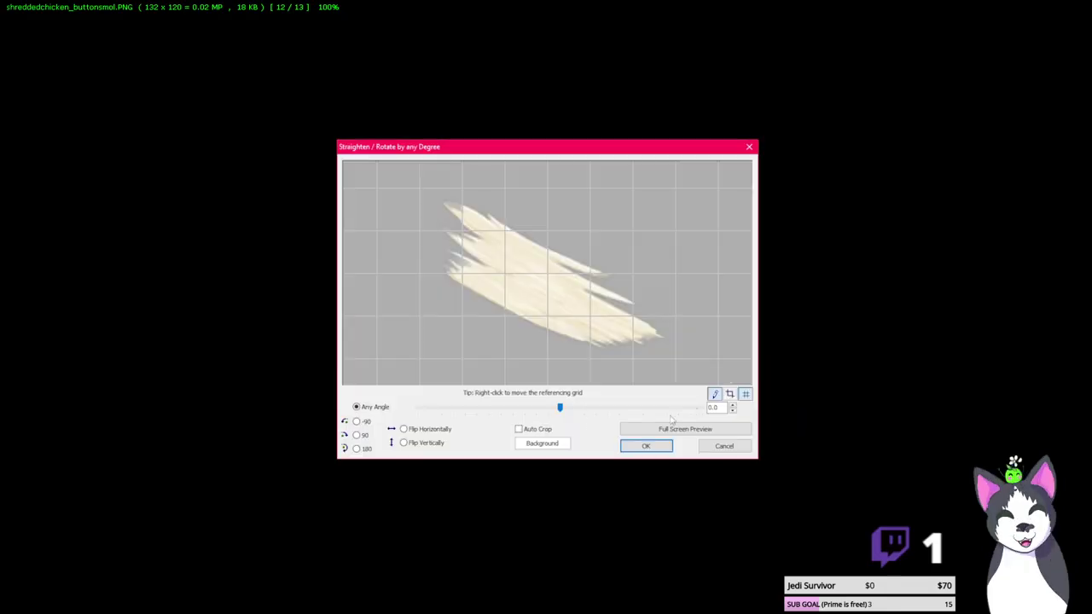
left_click_drag(562, 416, 548, 416)
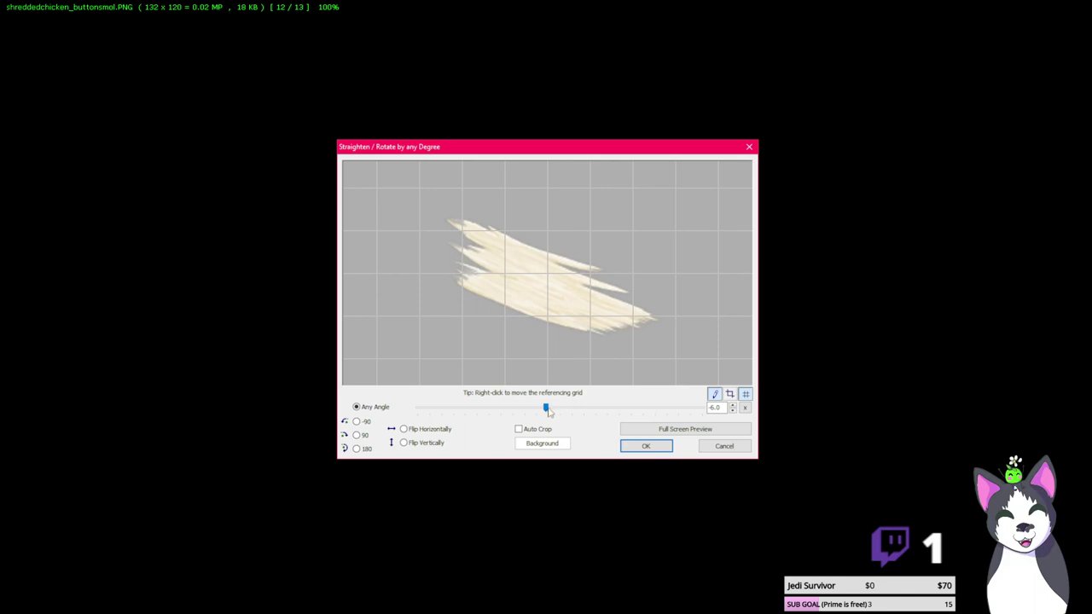
left_click(646, 446)
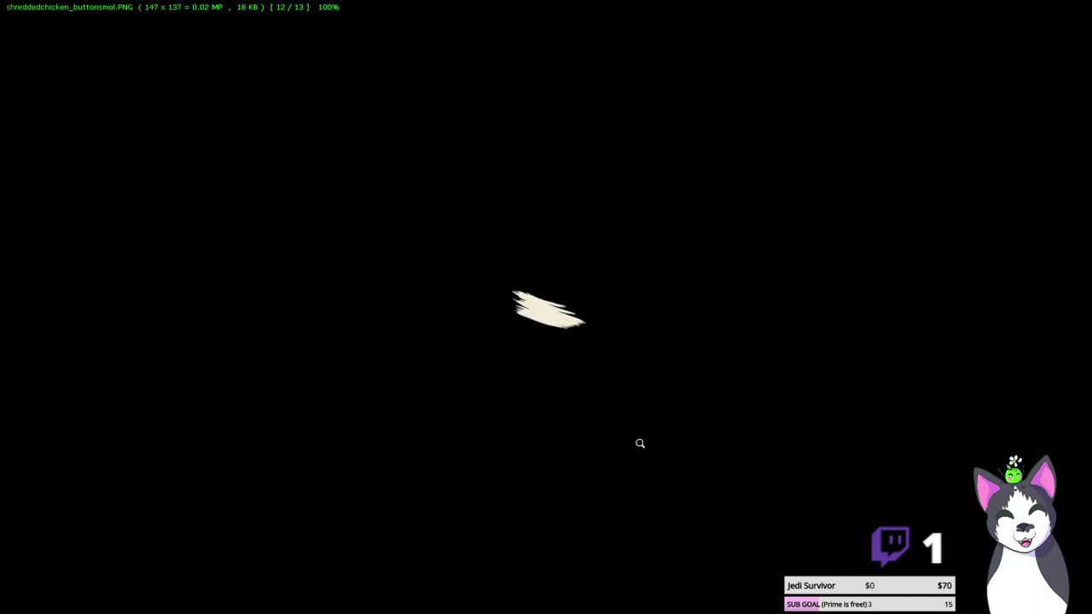
Crop the chicken image tightly around the shreds to 139×85
right_click(544, 405)
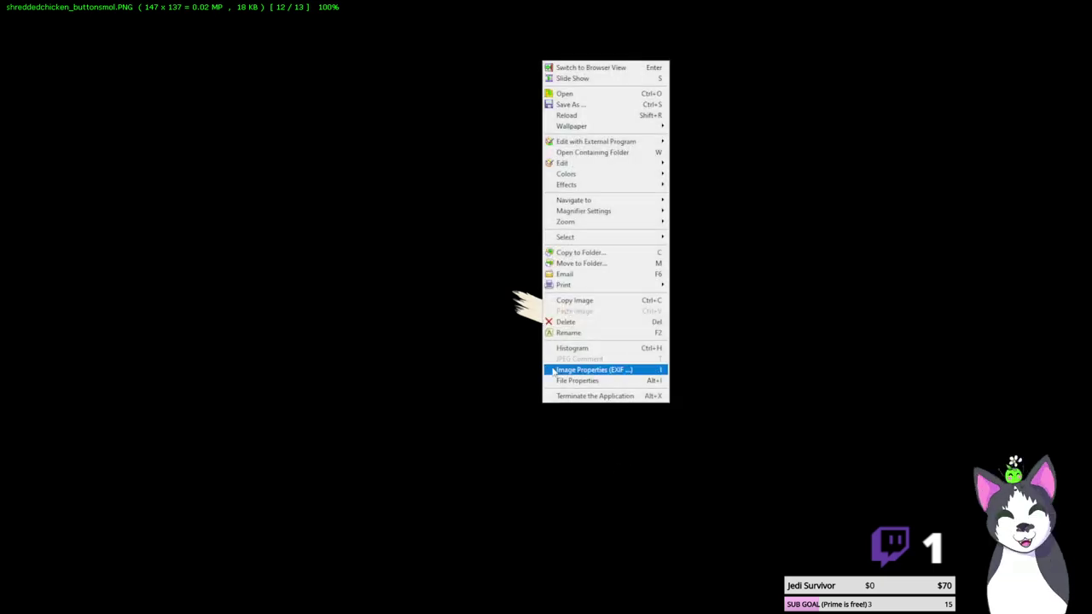
mouse_move(599, 169)
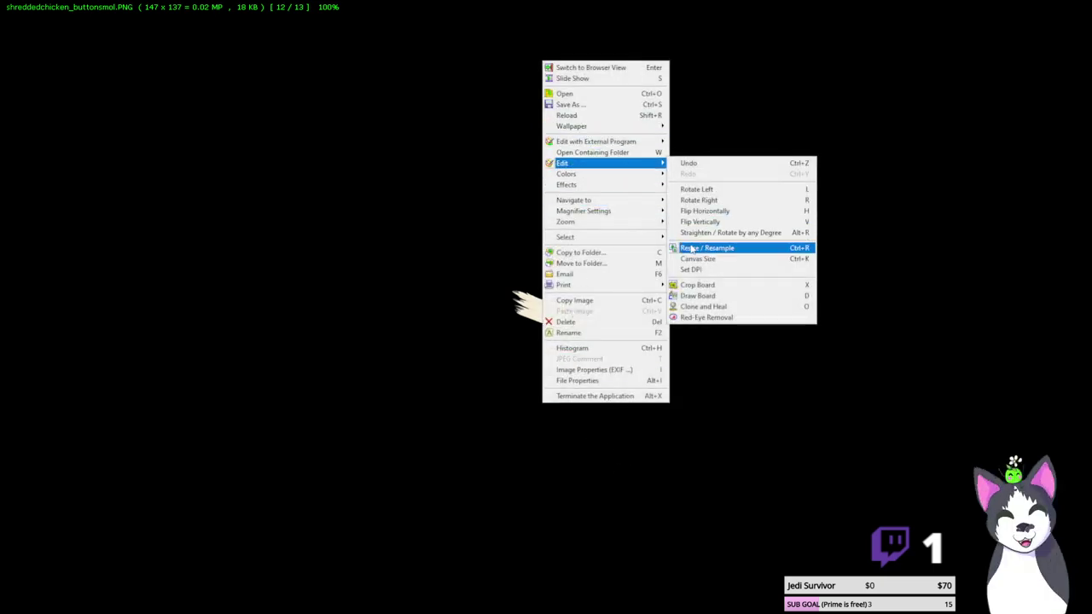
left_click(722, 285)
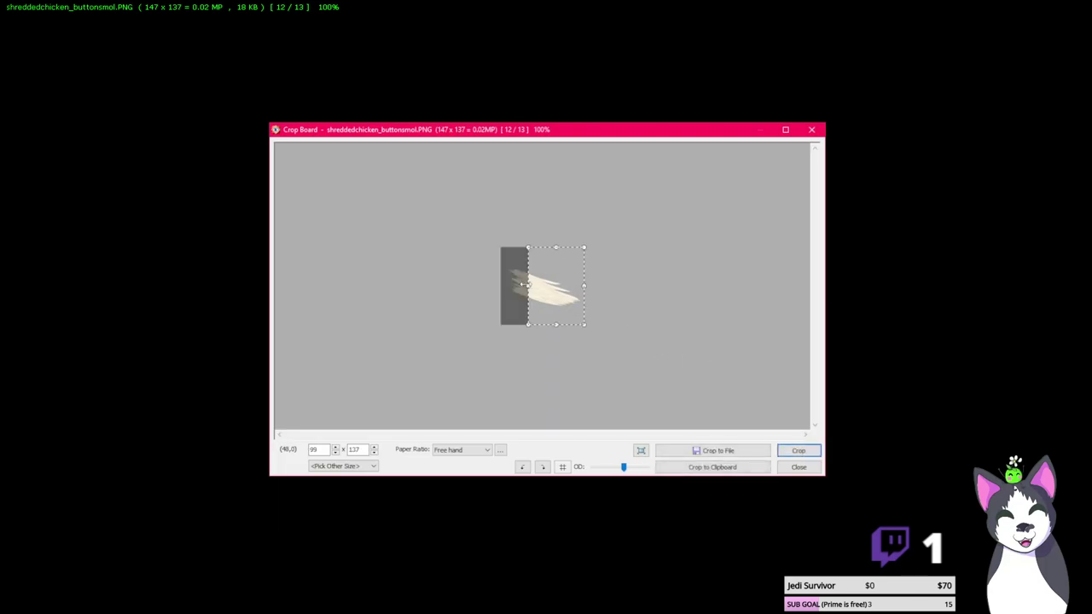
left_click_drag(543, 248, 542, 263)
left_click_drag(543, 321, 505, 290)
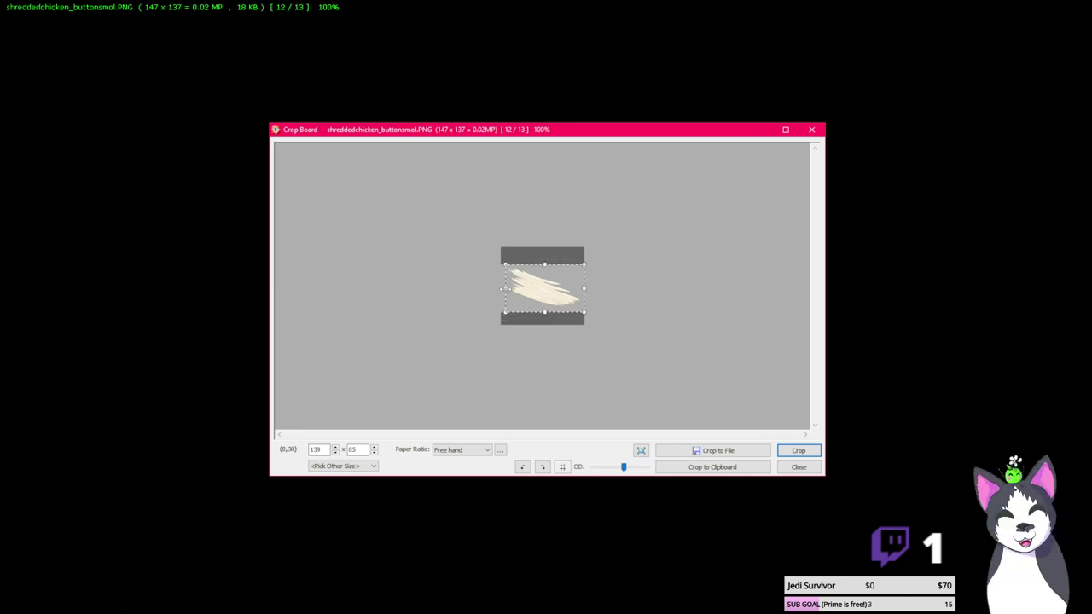
left_click_drag(583, 291, 586, 291)
left_click(799, 451)
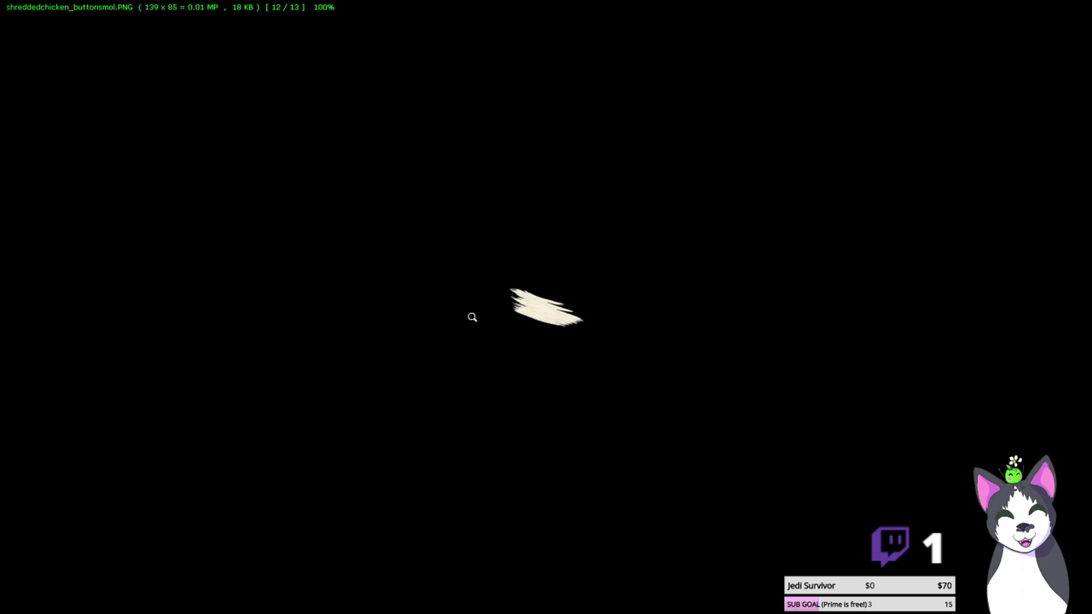
Save the edit as shreddedchicken_buttonsmol_remade and exit FastStone
right_click(414, 314)
mouse_move(515, 354)
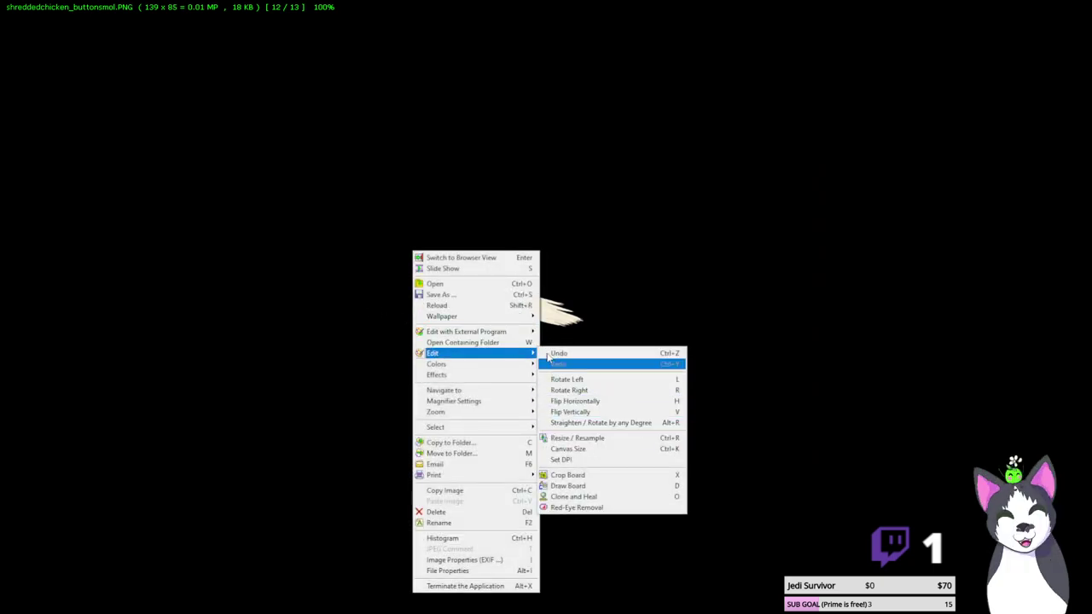
left_click(472, 296)
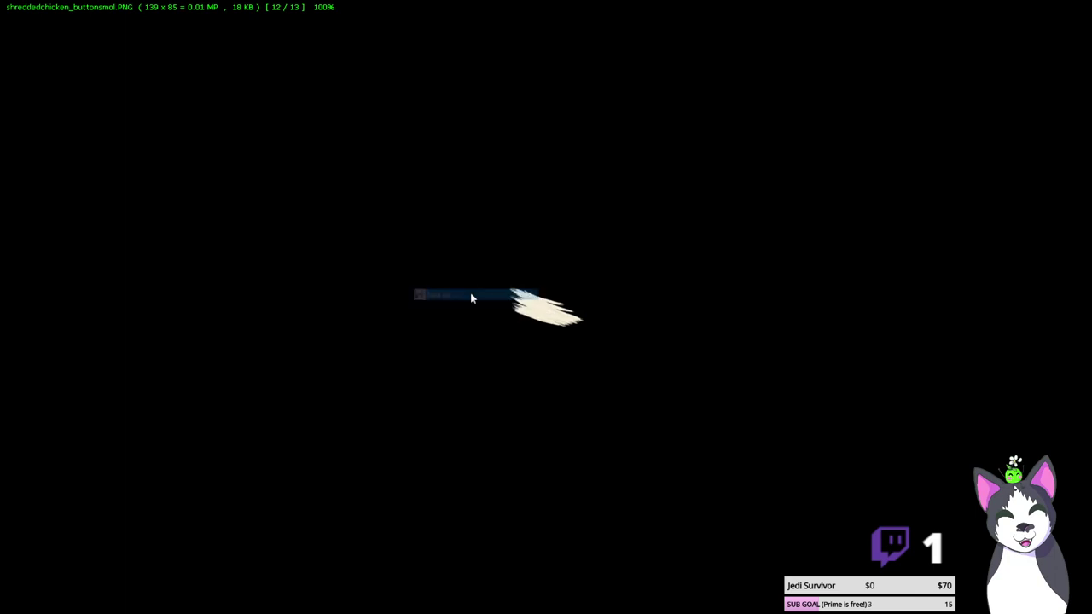
left_click(599, 390)
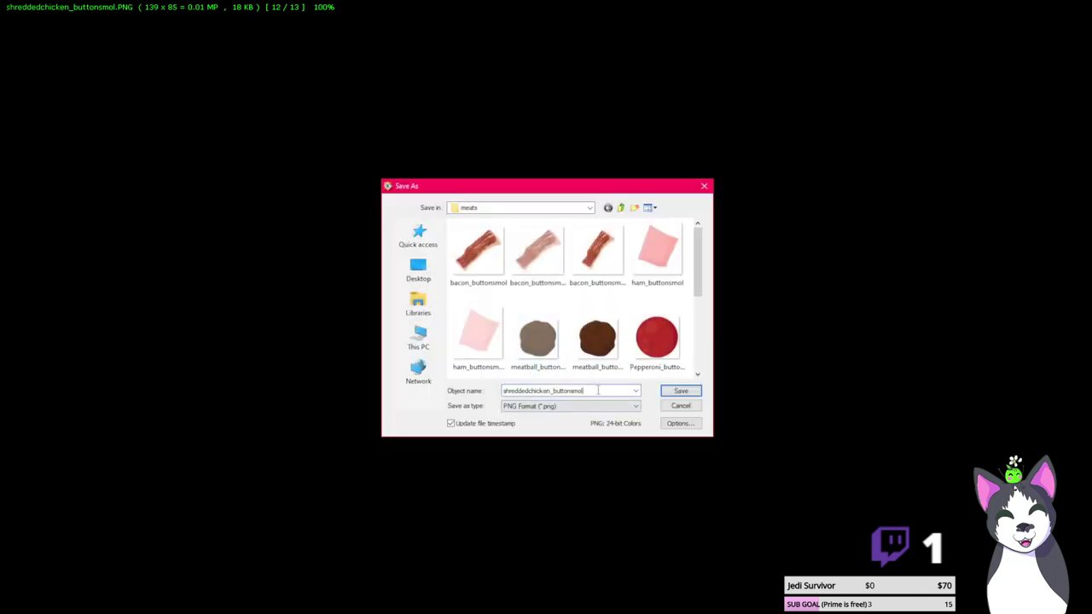
type("_remade")
key("Return")
key("Escape")
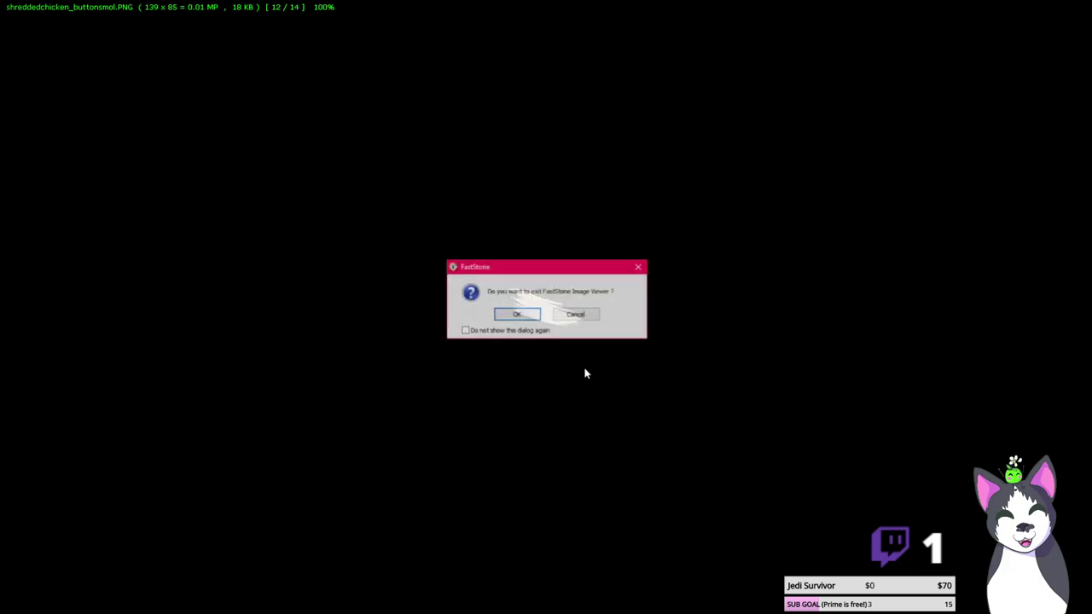
key("Return")
Back in GDevelop, open shreddedchicken_button from the Game_RedSauce scene
mouse_move(549, 602)
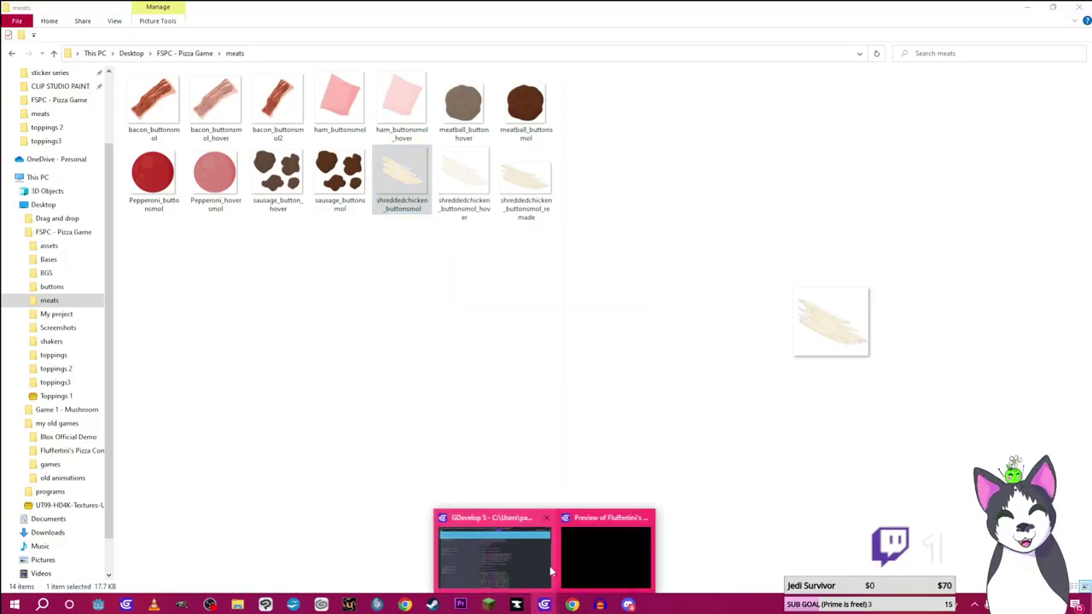
left_click(529, 545)
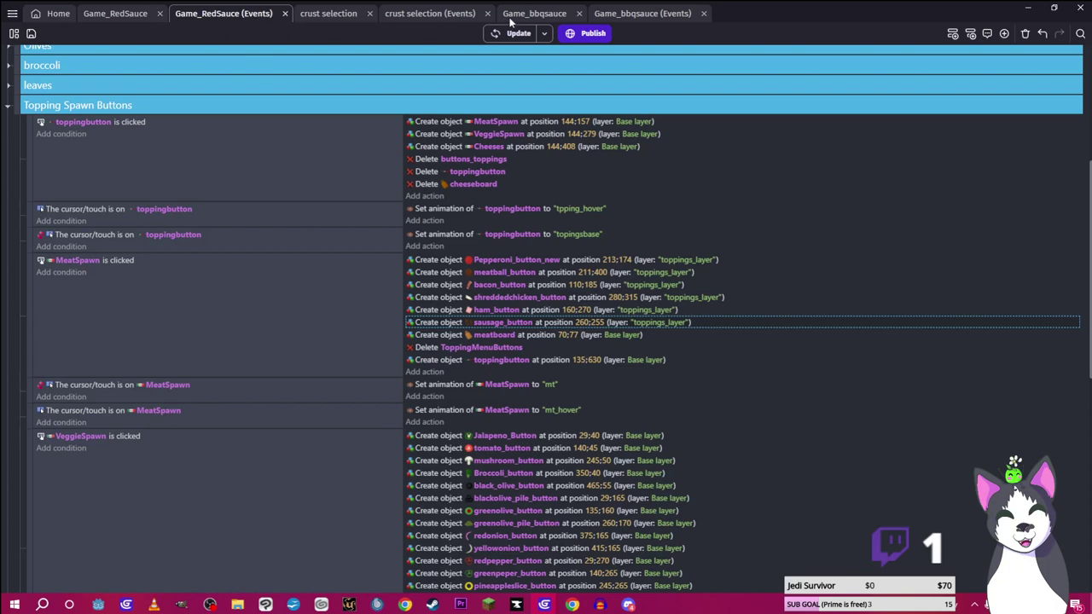
left_click(115, 14)
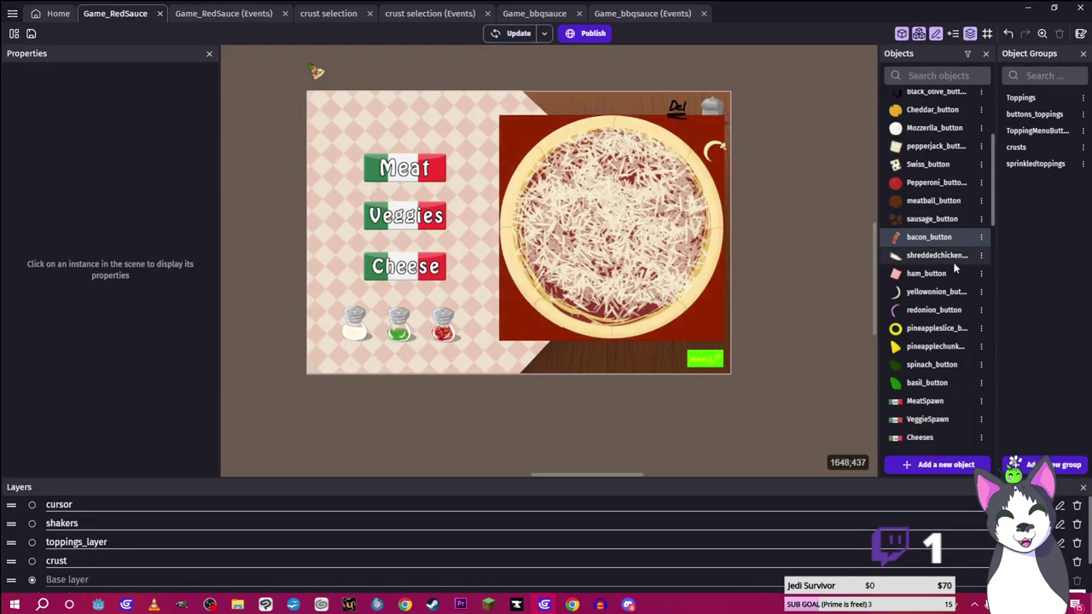
double_click(942, 256)
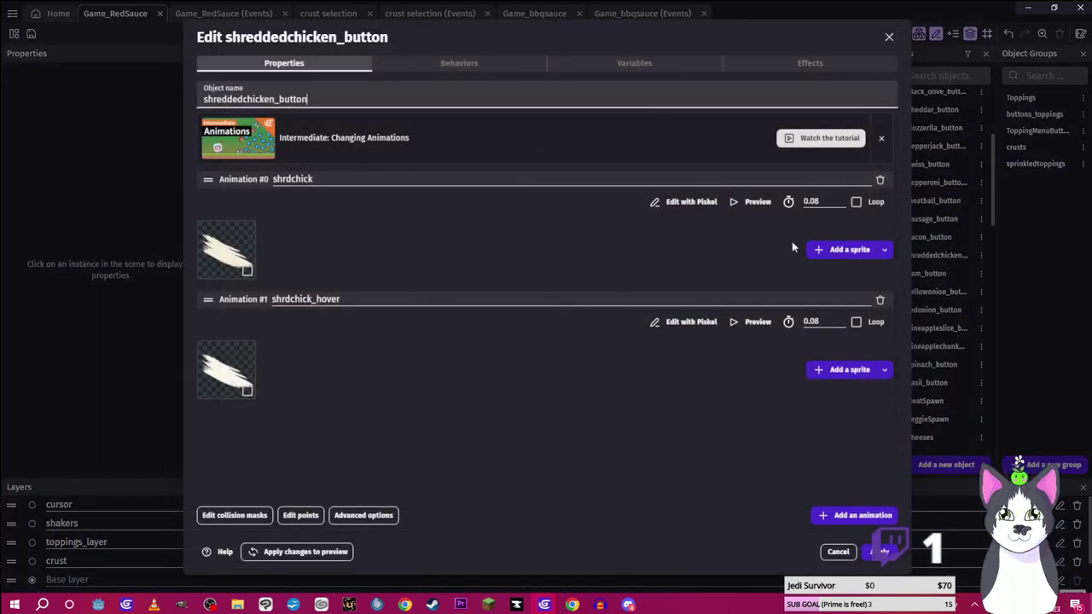
Add shreddedchicken_buttonsmol_remade from the meats folder as a sprite and delete the old one
left_click(833, 248)
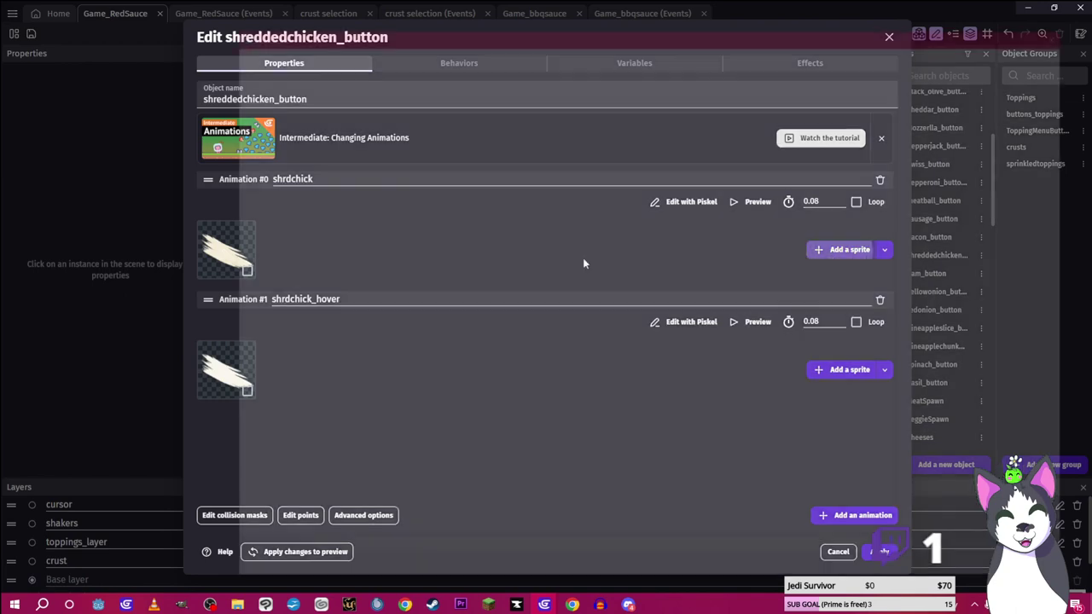
scroll(478, 342, "down", 3)
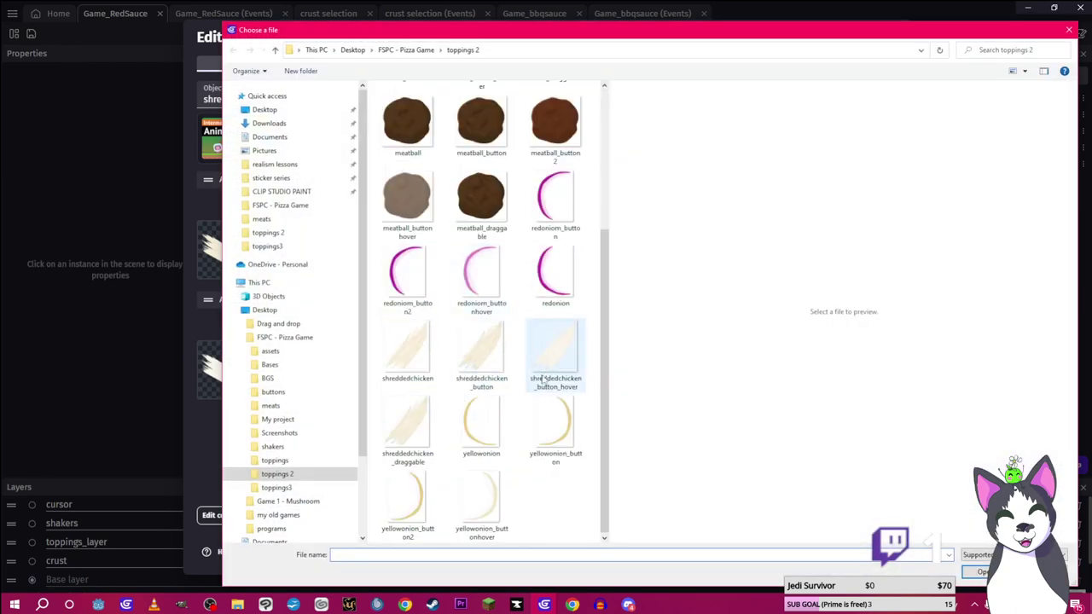
left_click(415, 50)
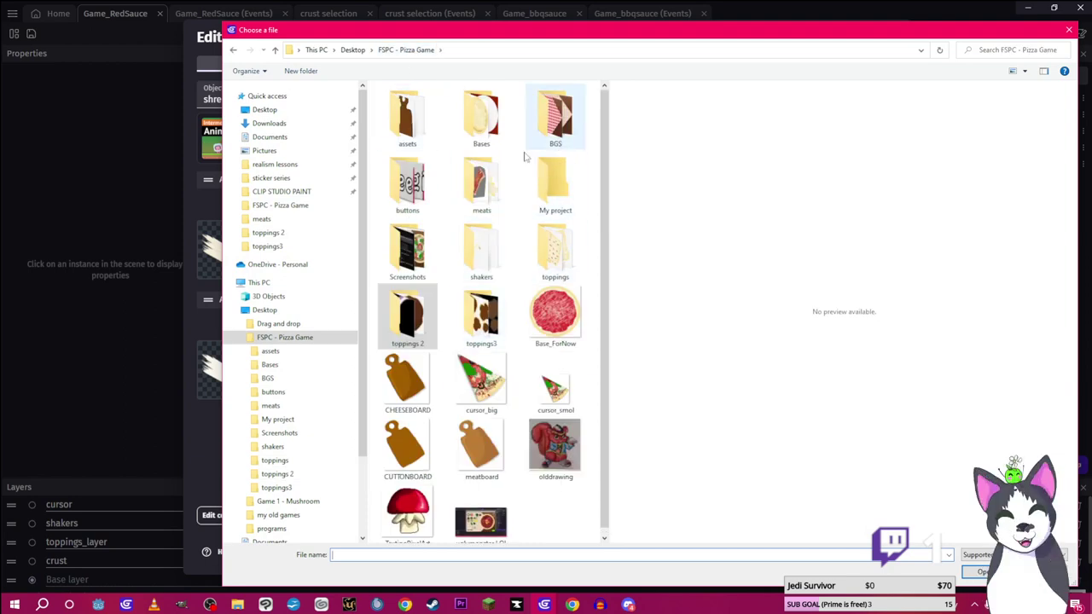
double_click(481, 192)
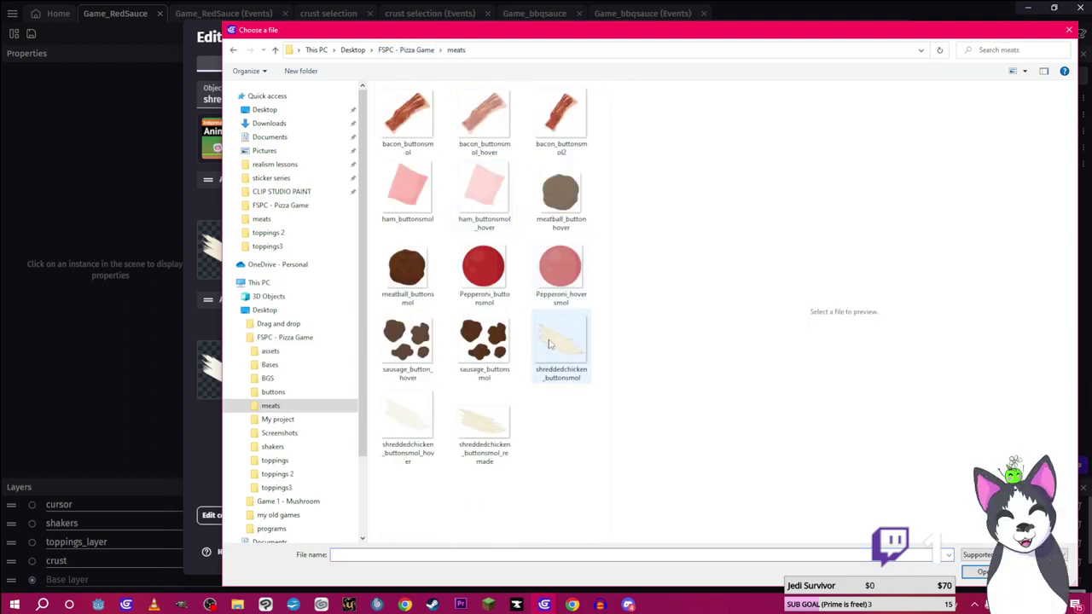
left_click(483, 422)
left_click(983, 571)
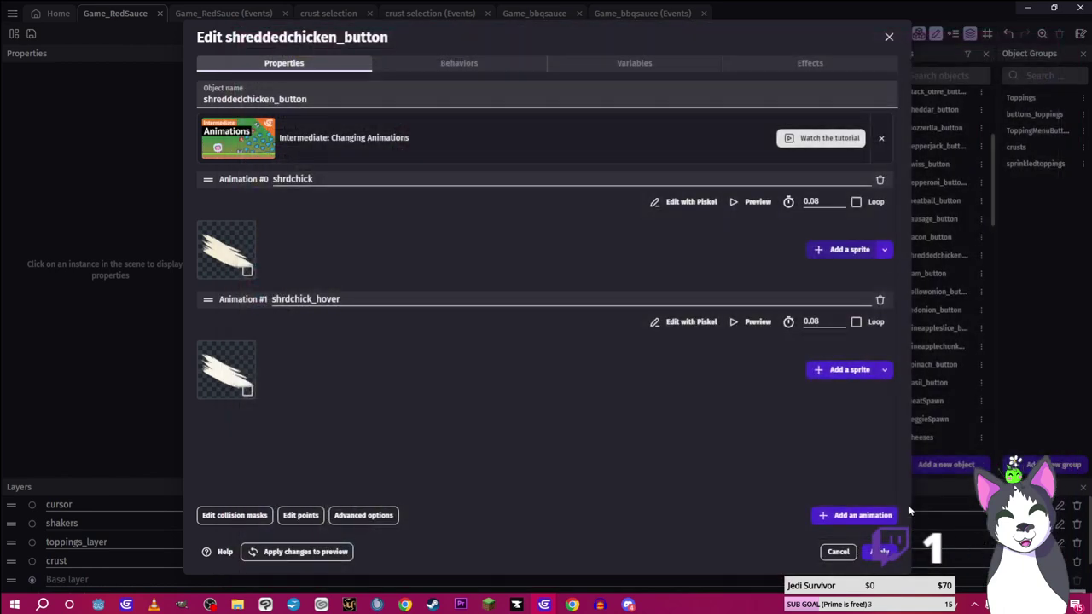
right_click(230, 252)
left_click(263, 268)
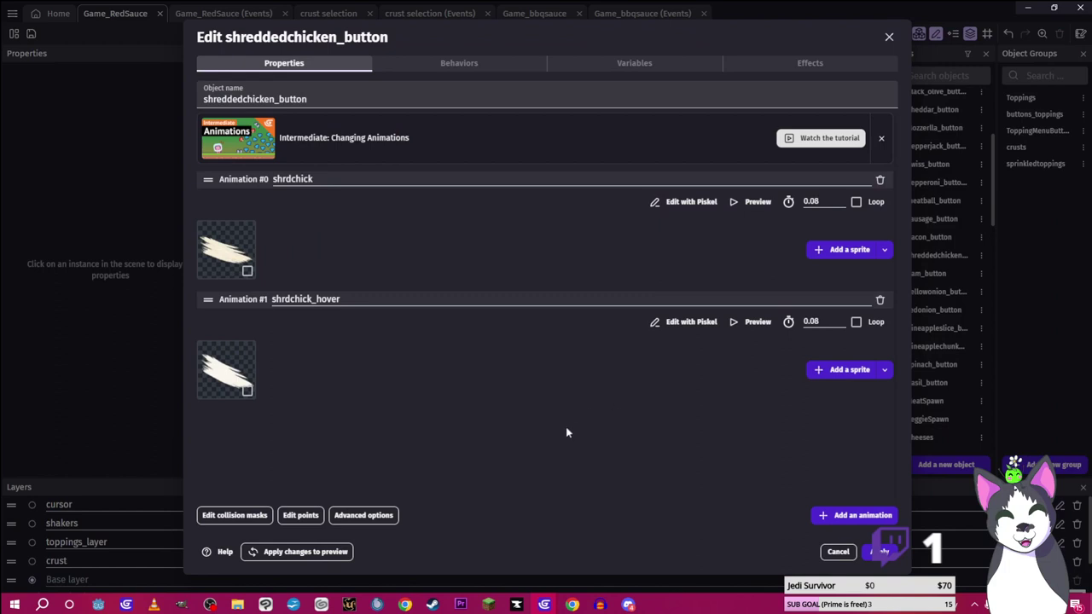
Apply the shredded chicken button changes and select the MeatSpawn instance
mouse_move(240, 604)
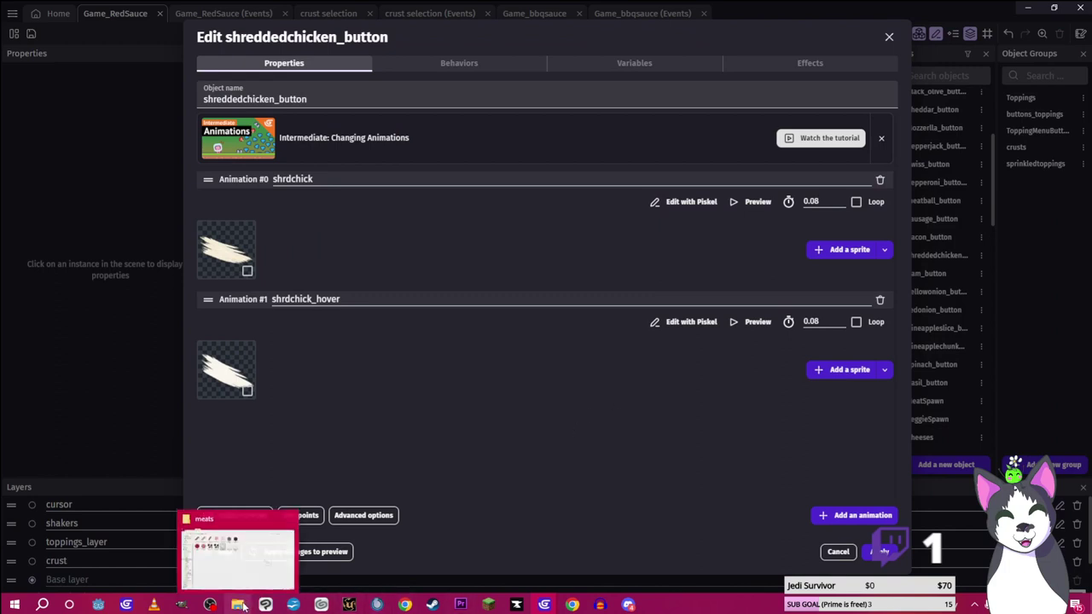
left_click(884, 552)
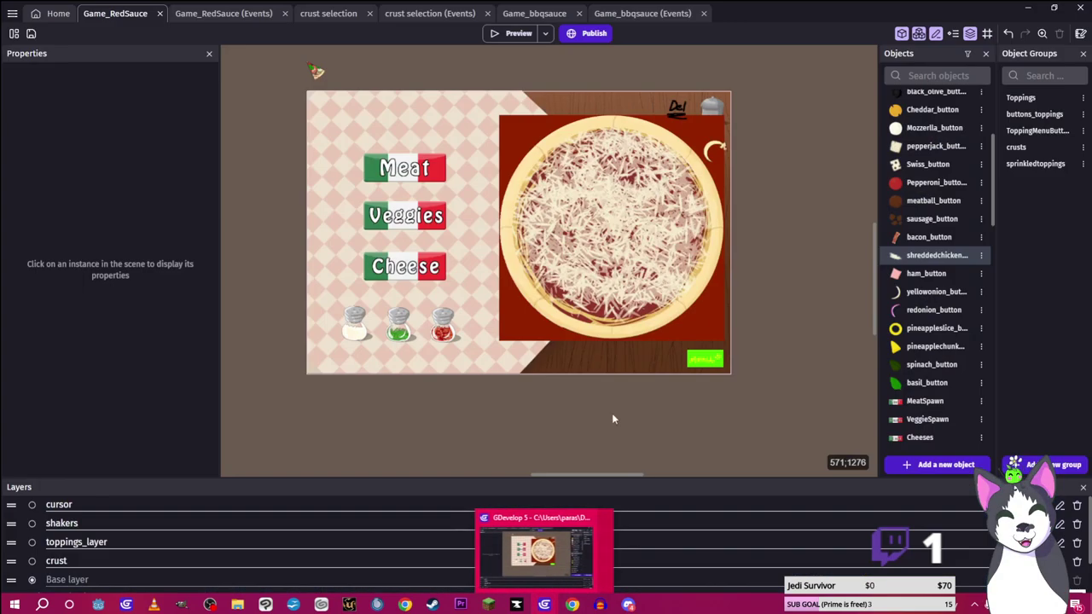
left_click(405, 168)
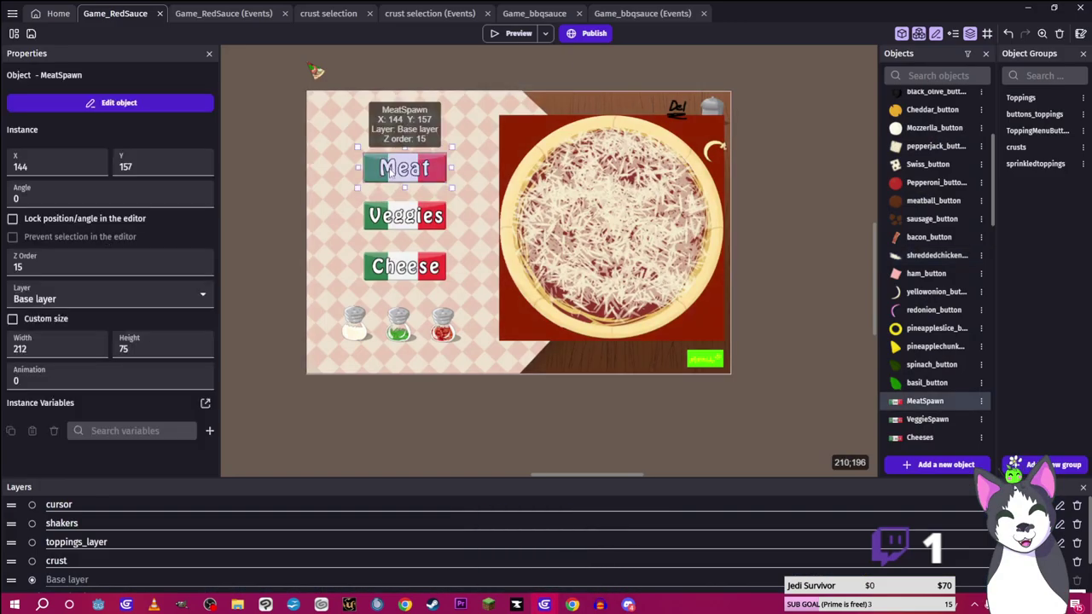
Preview the game, view the Meat toppings board, then close the preview
left_click(509, 33)
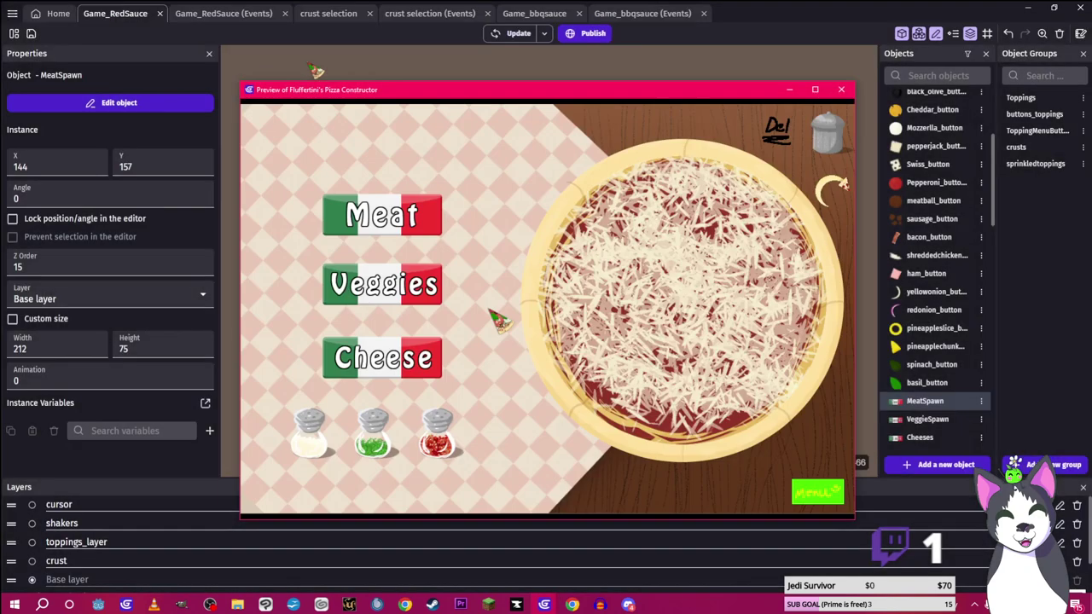
left_click(458, 350)
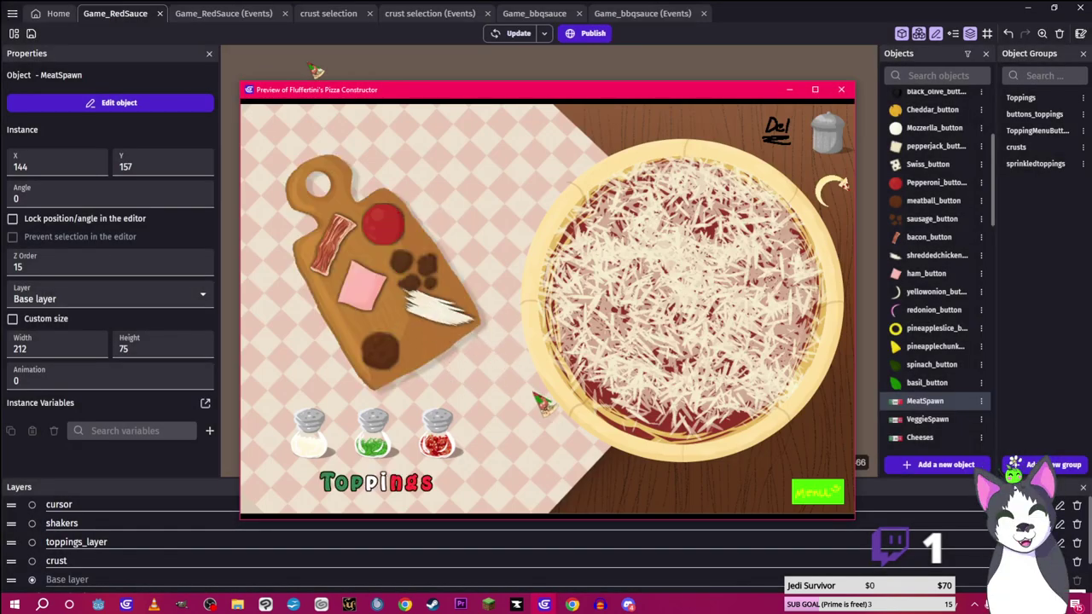
left_click(789, 89)
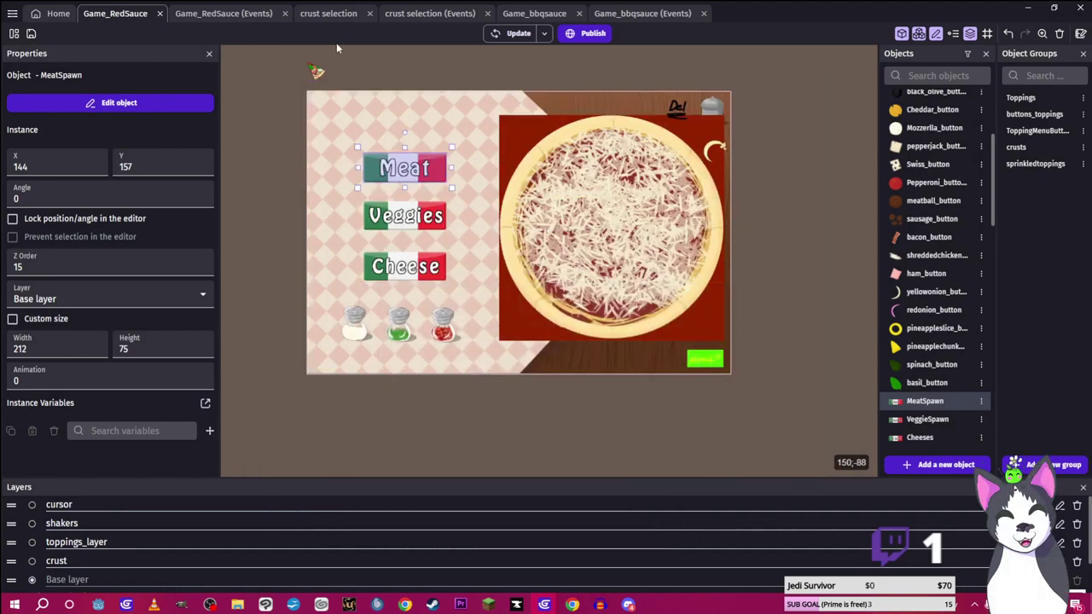
Go to the Game_RedSauce event sheet and edit the chicken's X spawn value
left_click(431, 14)
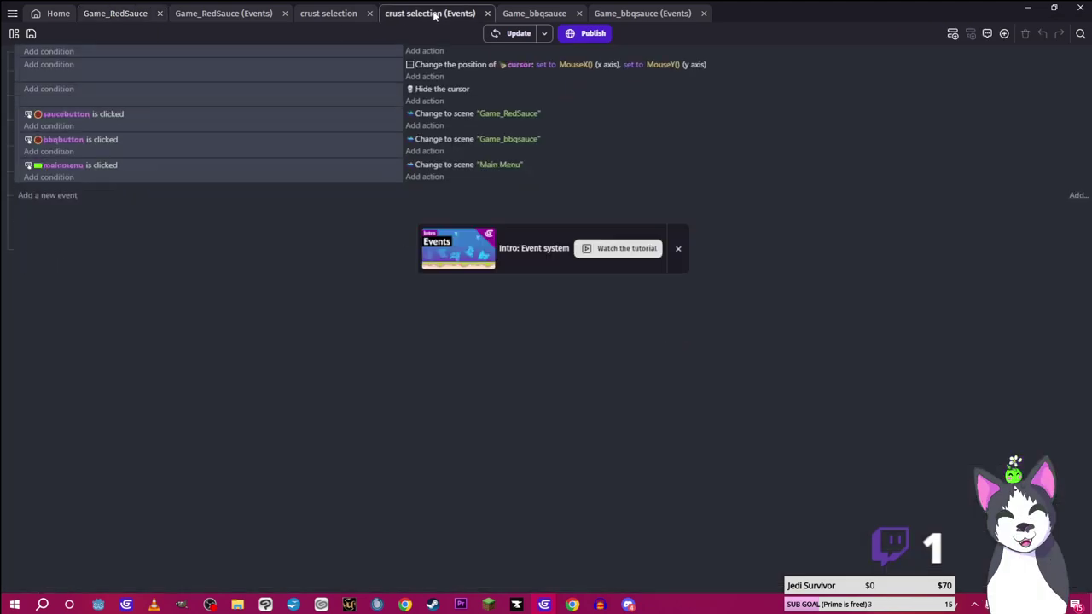
left_click(195, 15)
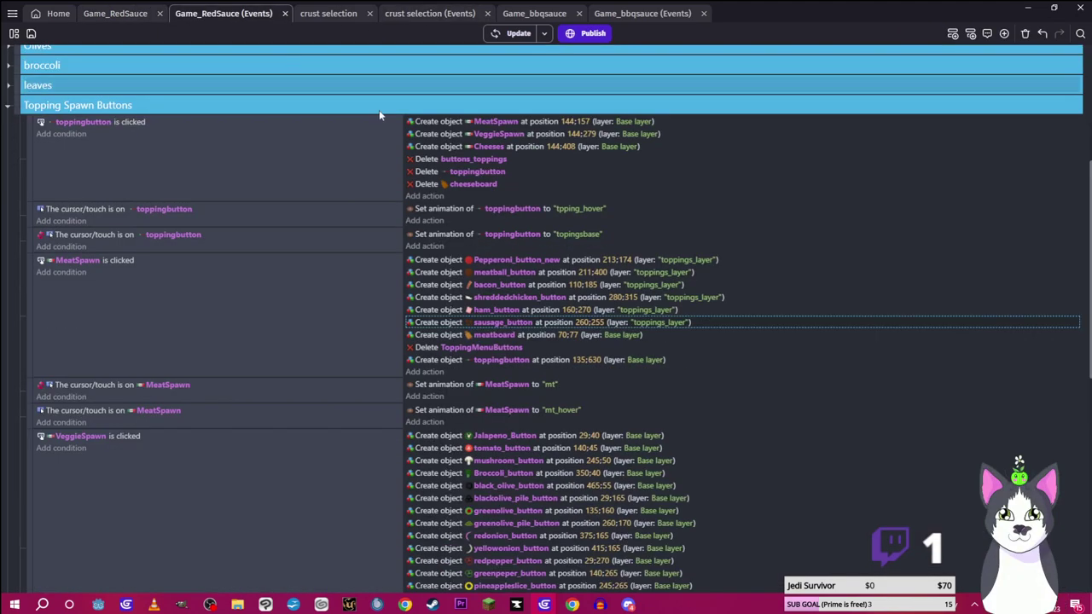
left_click(619, 296)
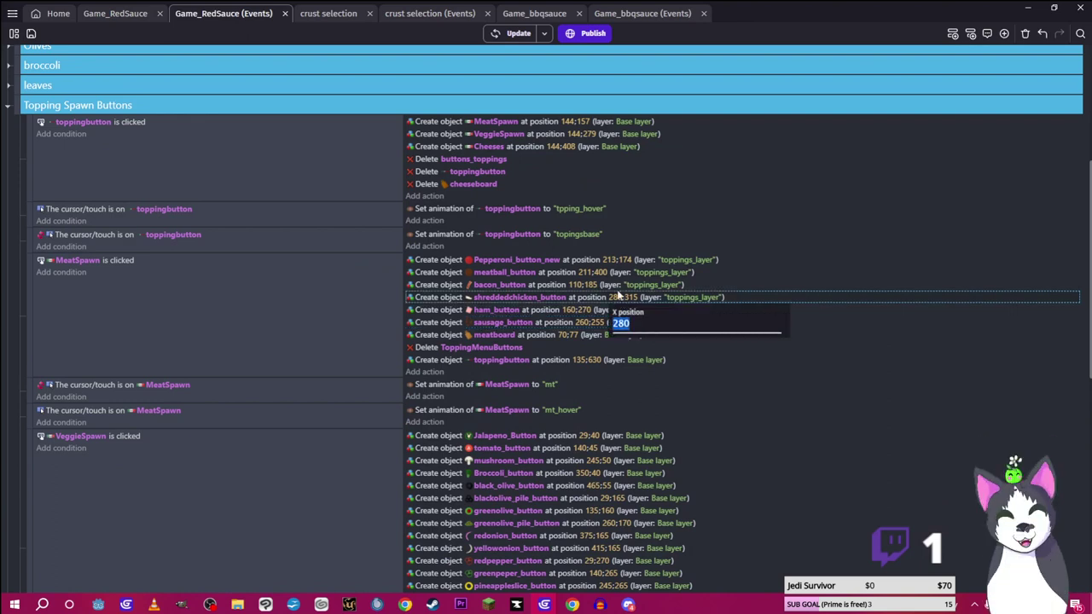
Set the shredded chicken button's X spawn position to 260
type("295")
key("Return")
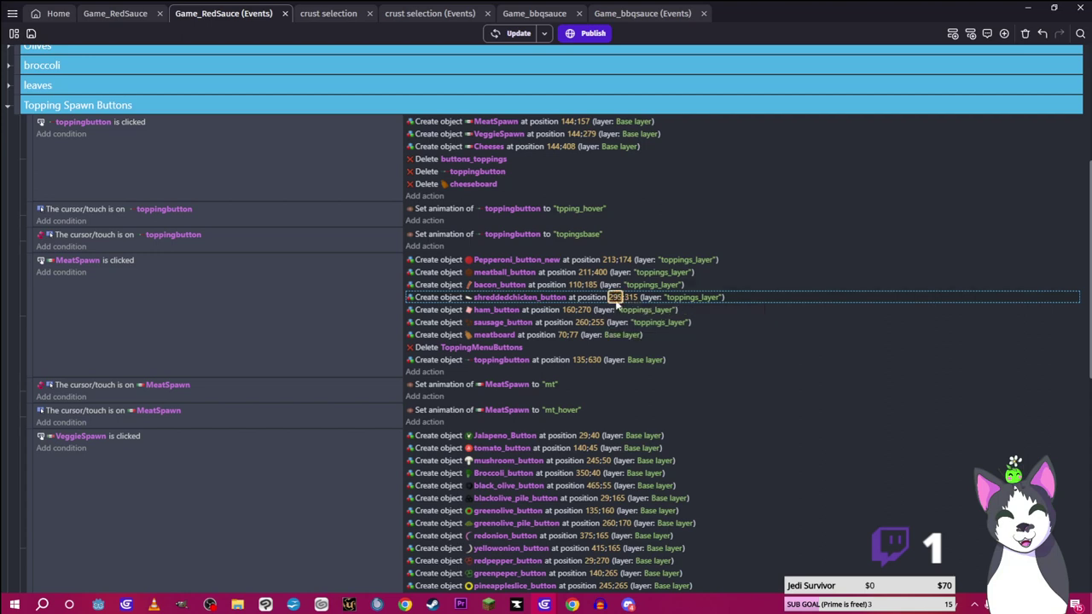
left_click(615, 298)
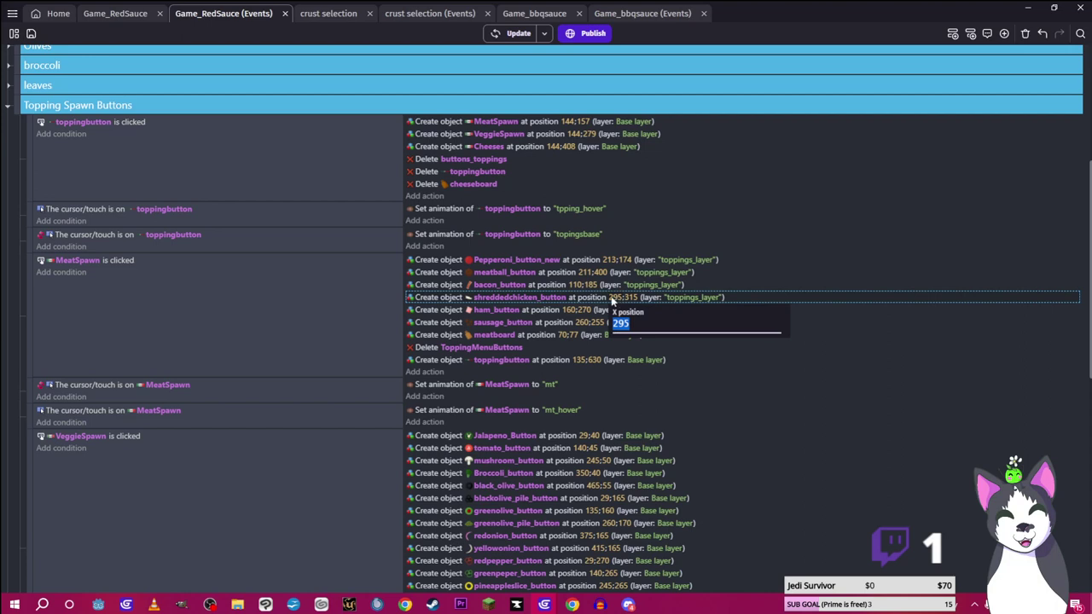
type("260")
key("Return")
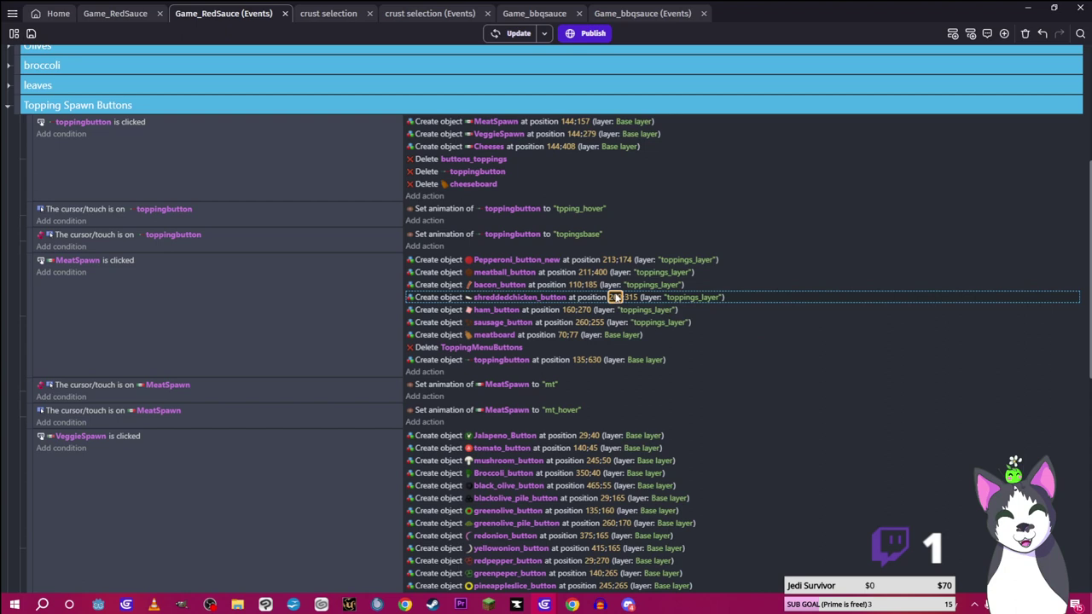
Set its Y spawn position to 325 and relaunch the preview
left_click(631, 298)
type("325")
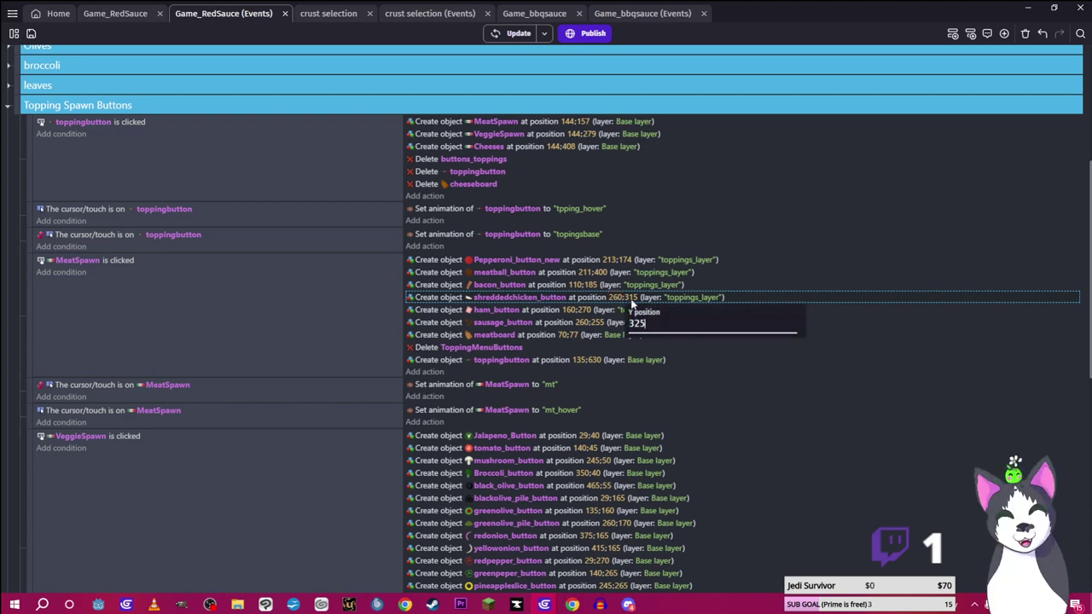
key("Return")
key("ctrl+Return")
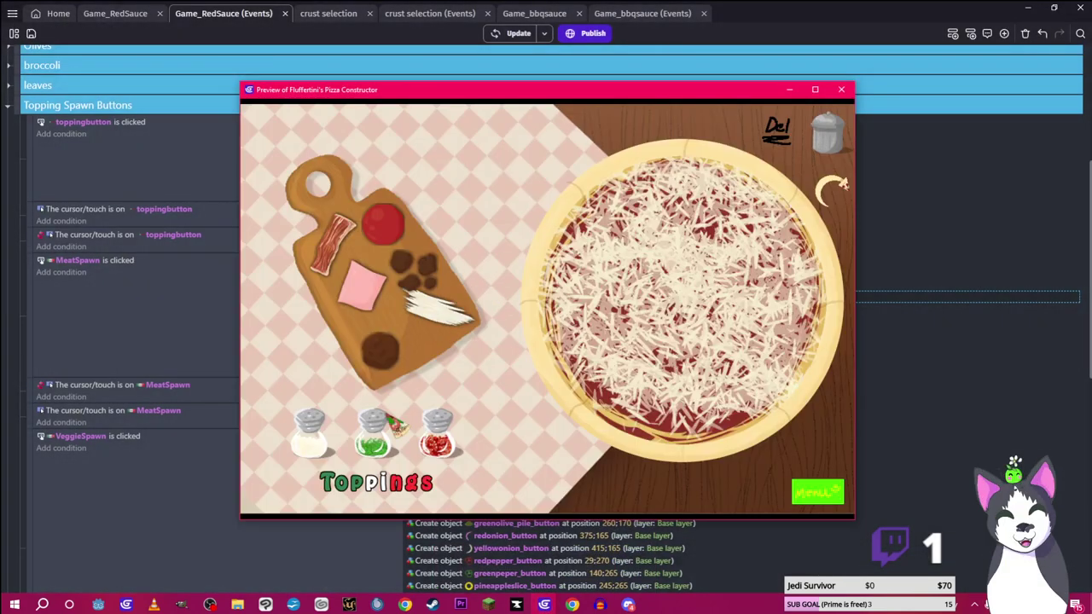
Check the chicken's position on the Meat board in the preview, then close it
left_click(395, 485)
left_click(386, 226)
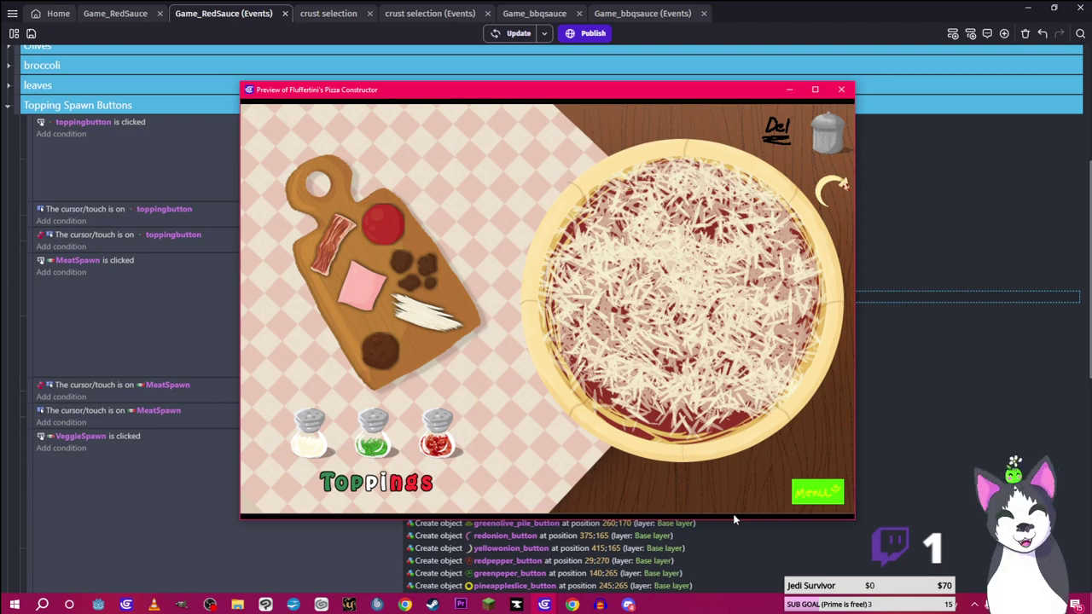
left_click(785, 89)
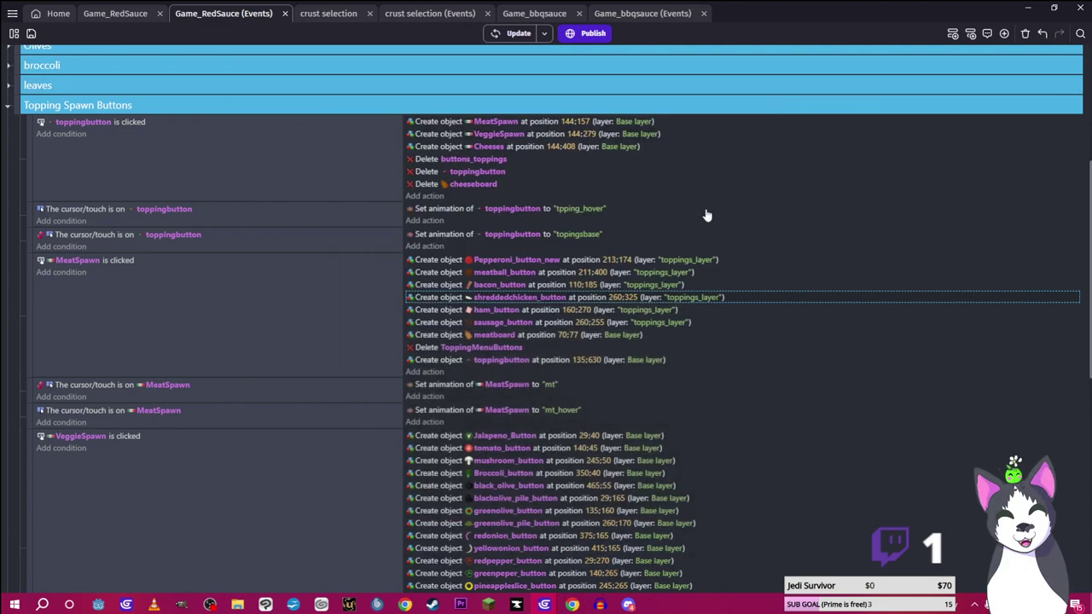
Change the Y spawn to 333 and reopen the Meat board in a new preview
left_click(633, 298)
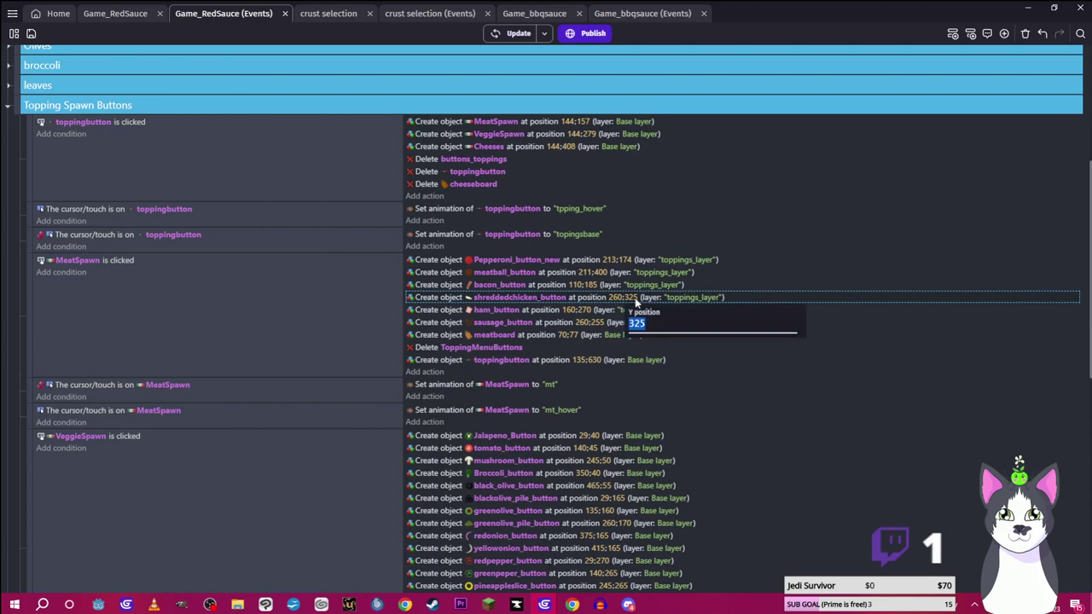
type("333")
key("Return")
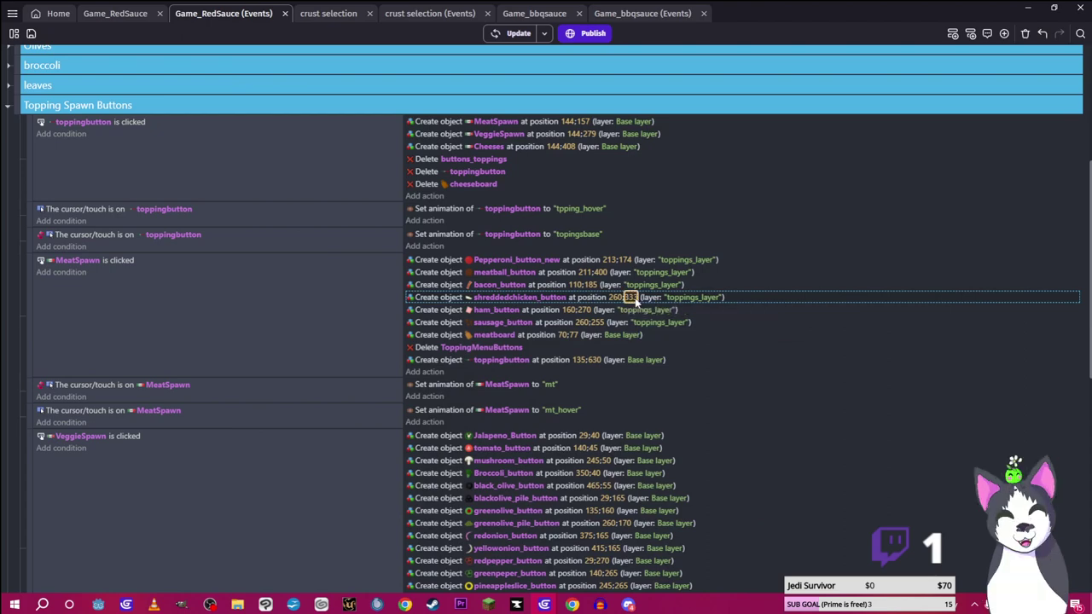
left_click(516, 33)
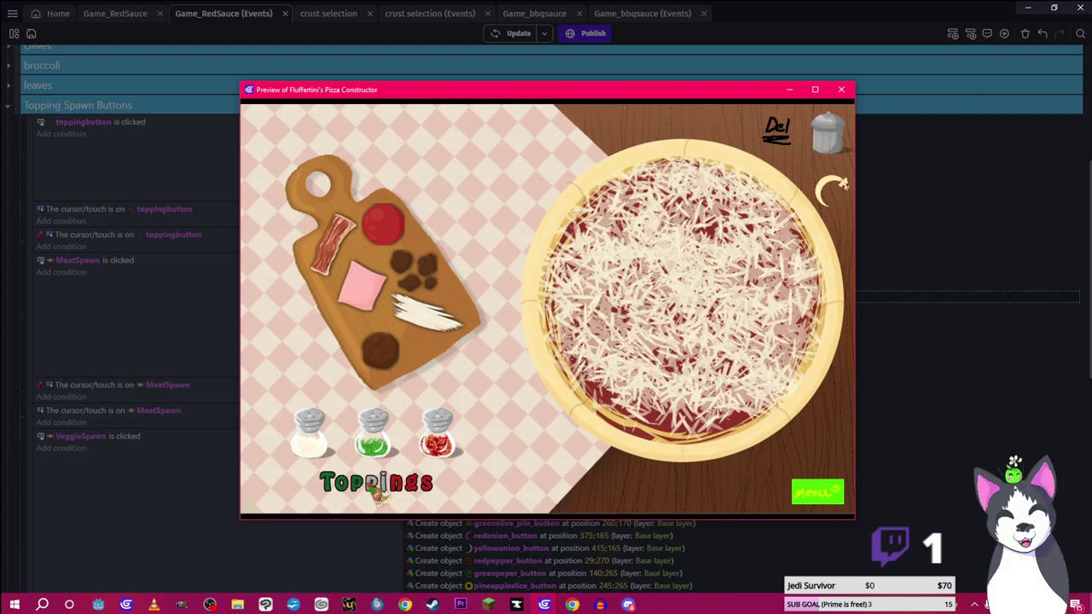
left_click(376, 490)
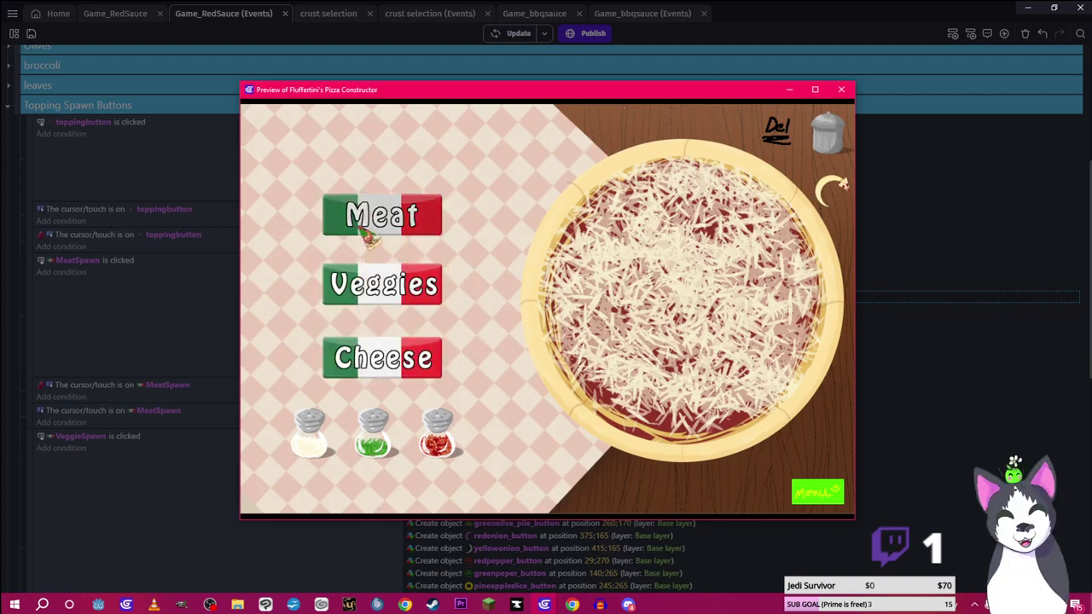
left_click(367, 218)
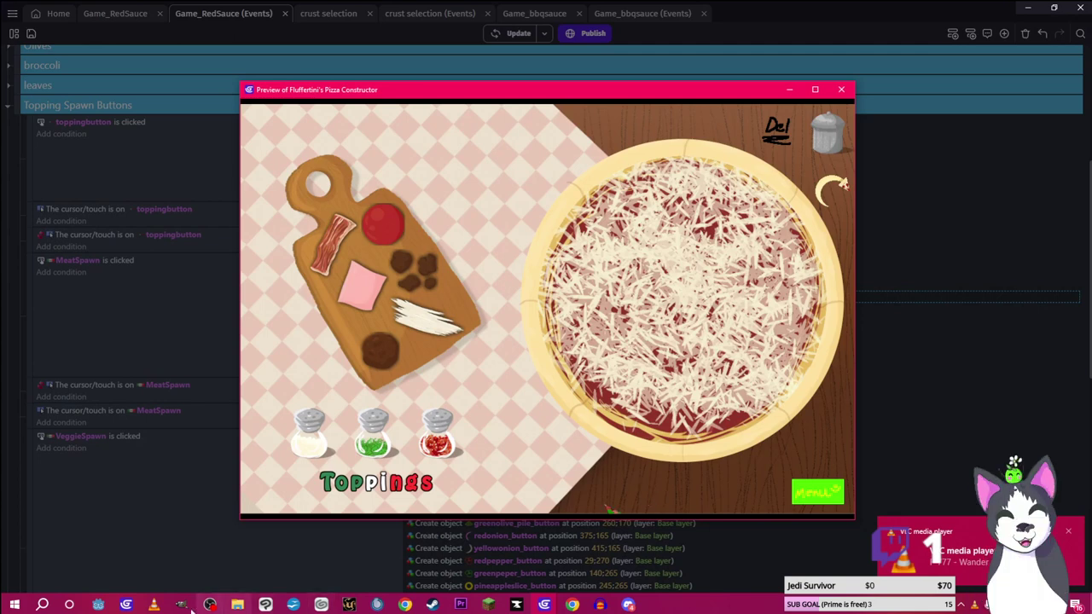
Rotate the shredded chicken button image by -6° and save it
left_click(237, 604)
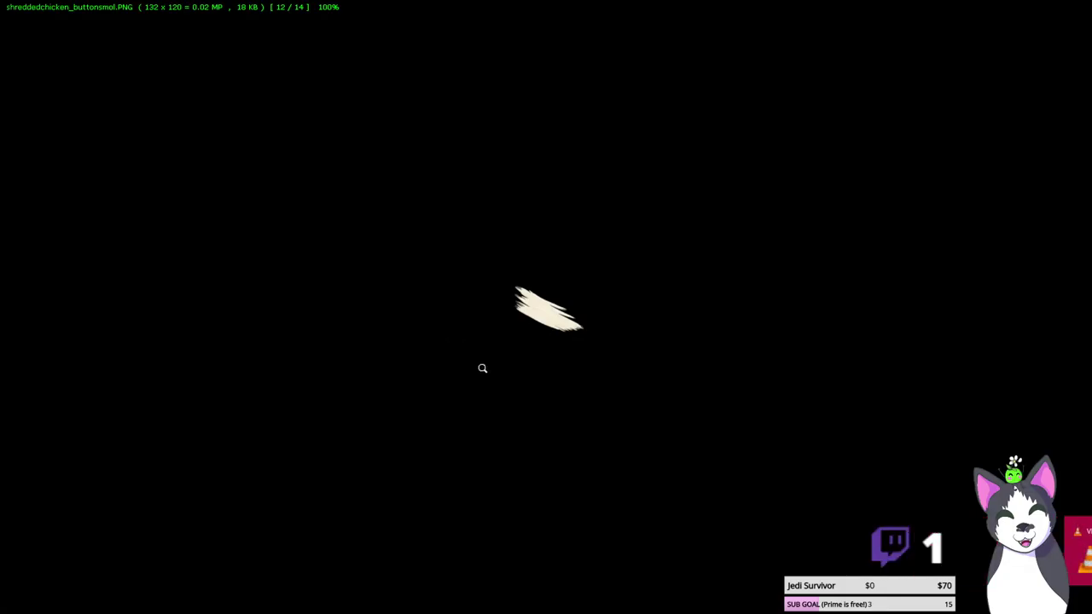
right_click(483, 367)
mouse_move(595, 130)
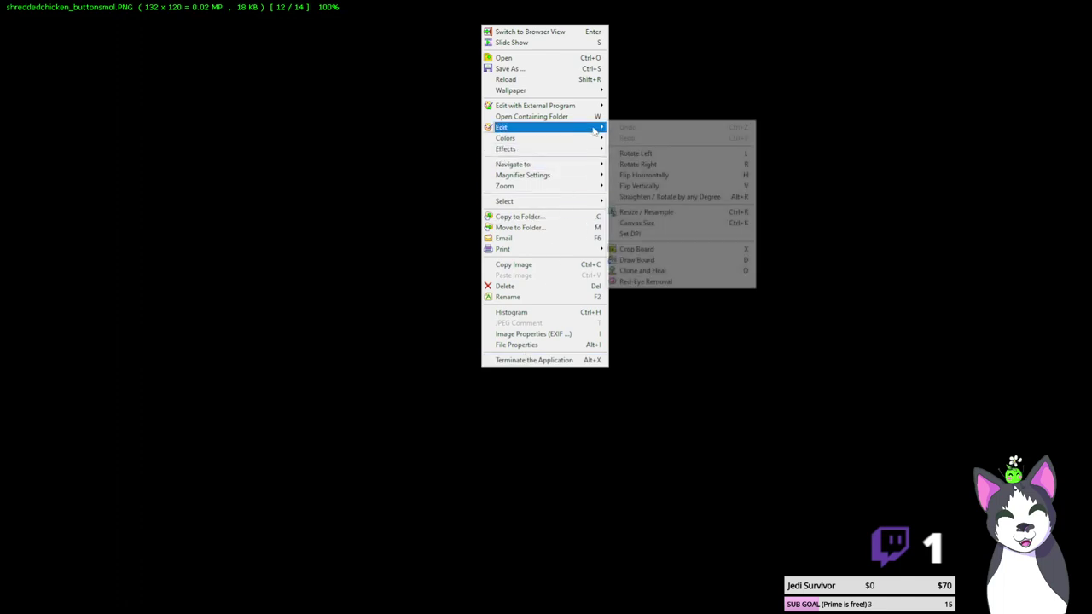
left_click(669, 196)
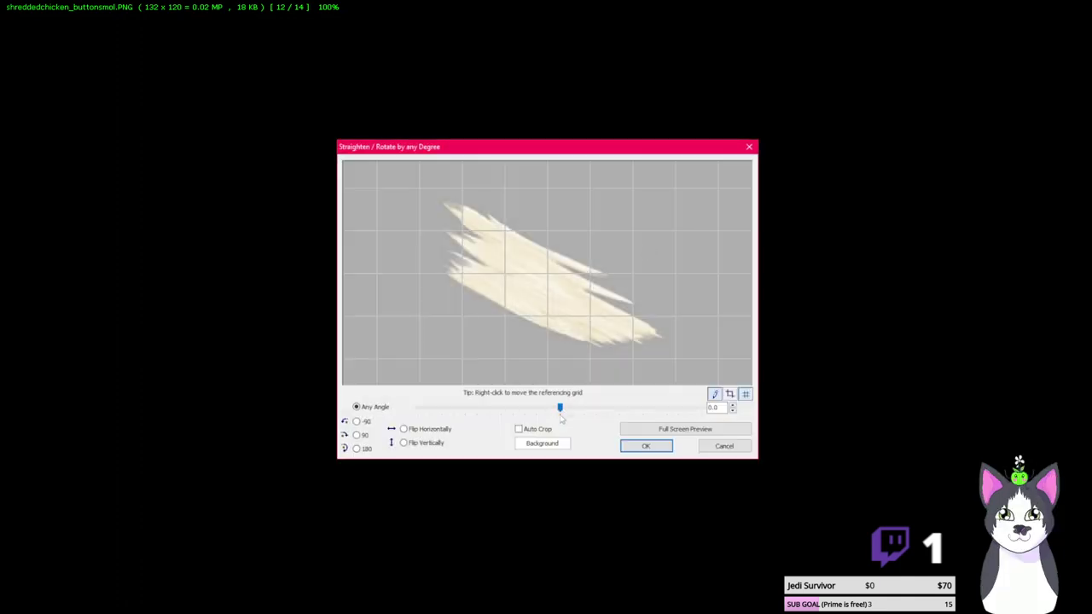
left_click_drag(560, 407, 545, 411)
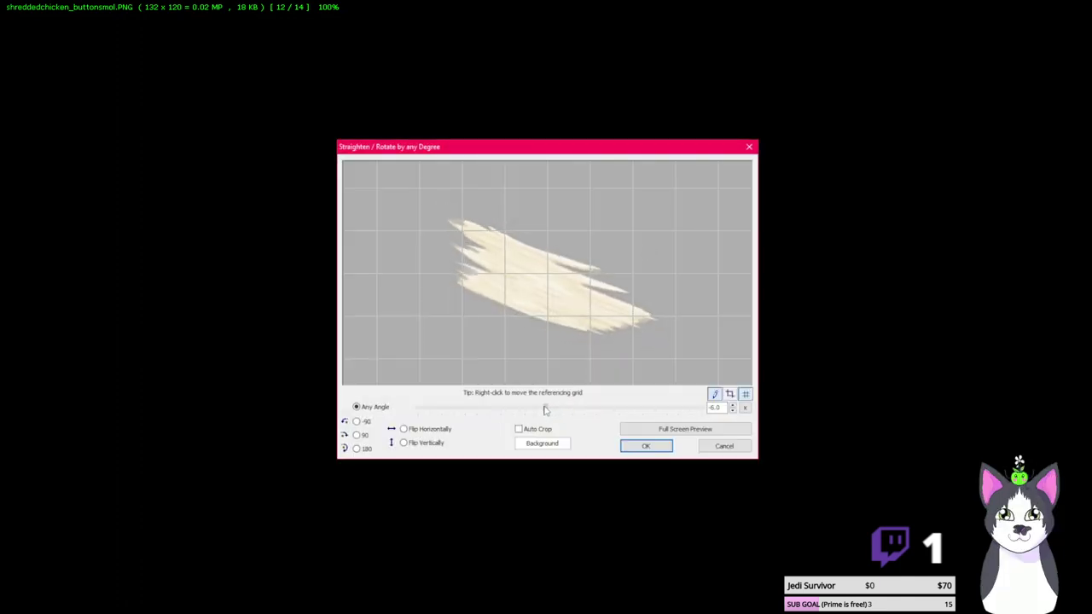
left_click(645, 447)
right_click(540, 327)
left_click(586, 292)
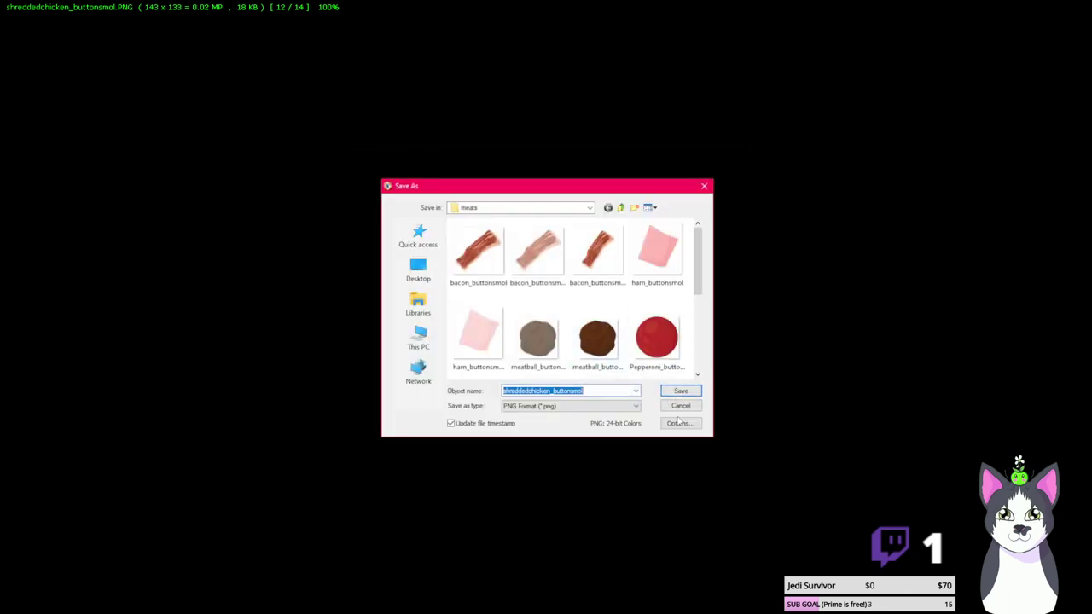
left_click(674, 391)
Crop the empty top off the image, leaving 143×87
right_click(658, 388)
mouse_move(771, 170)
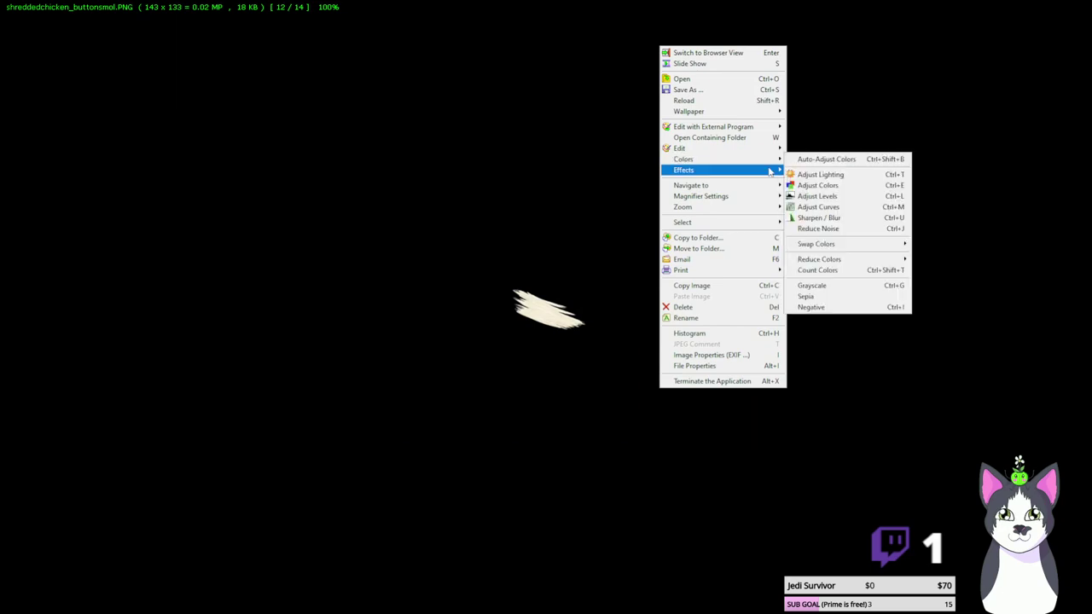
mouse_move(768, 150)
left_click(810, 269)
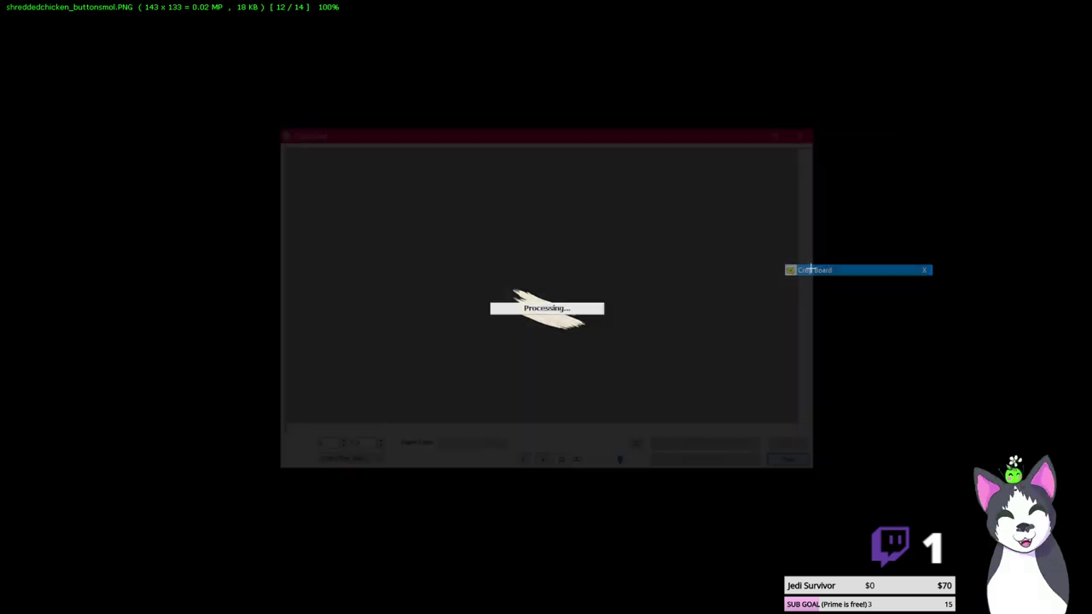
left_click_drag(502, 256, 599, 334)
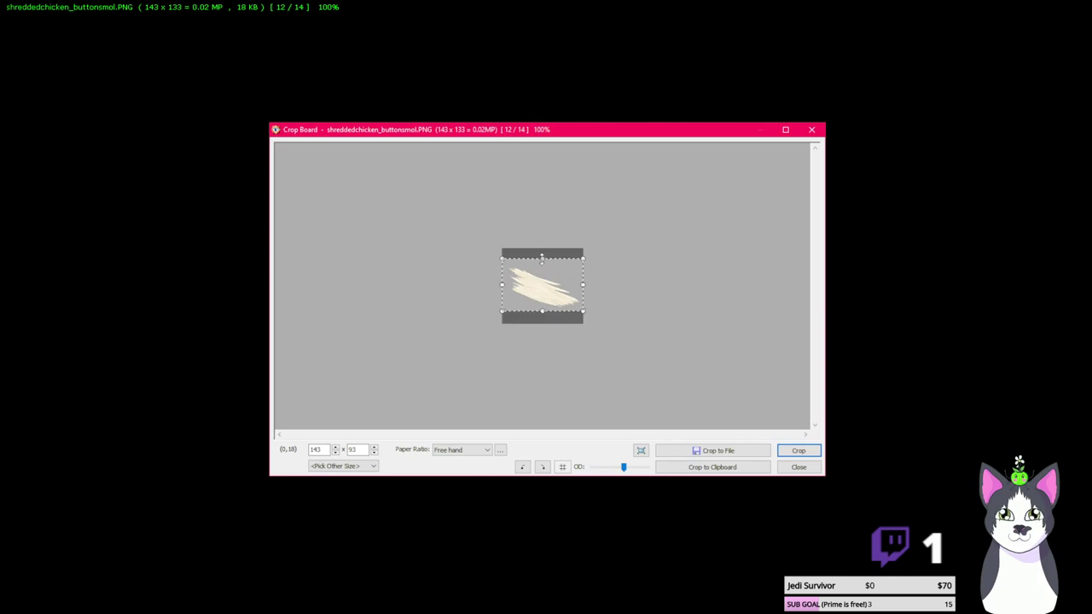
left_click_drag(541, 257, 542, 266)
left_click(798, 450)
Save the cropped copy as shreddedchicken_buttonsmol3 and exit FastStone
right_click(579, 349)
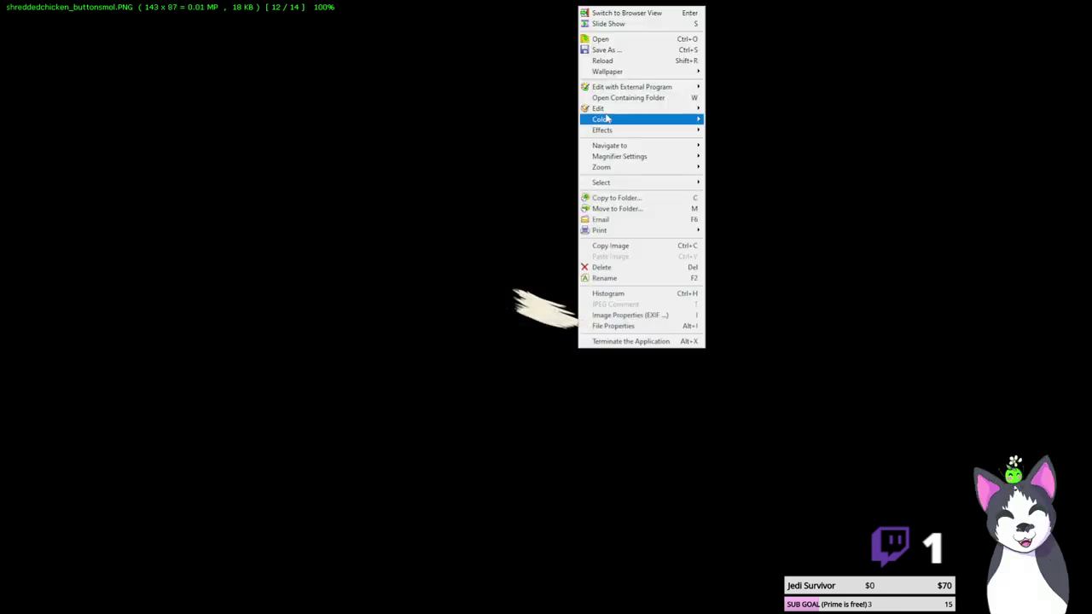
left_click(617, 52)
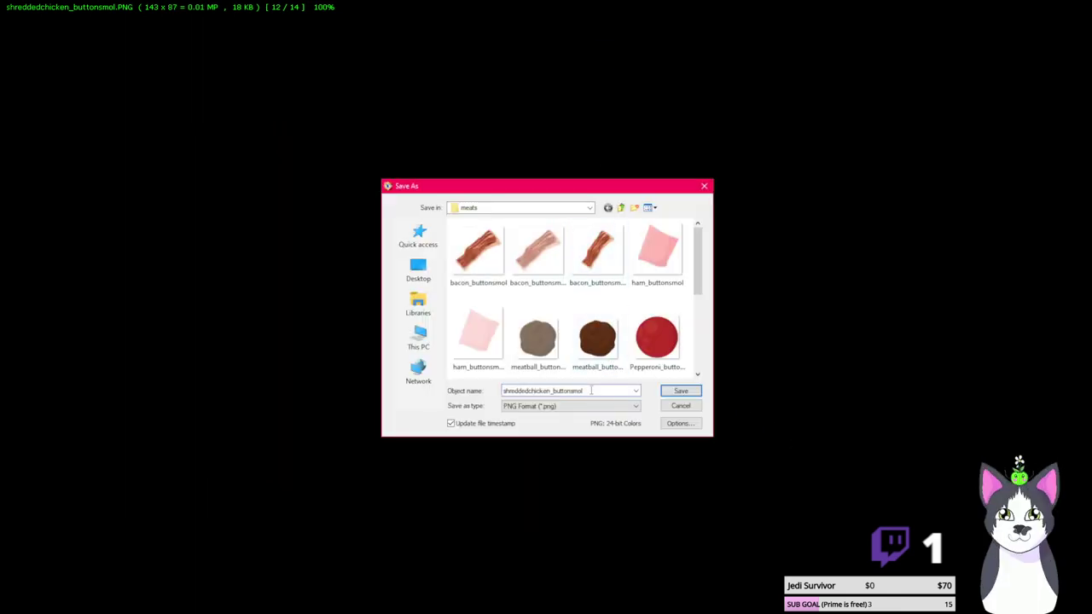
key("Return")
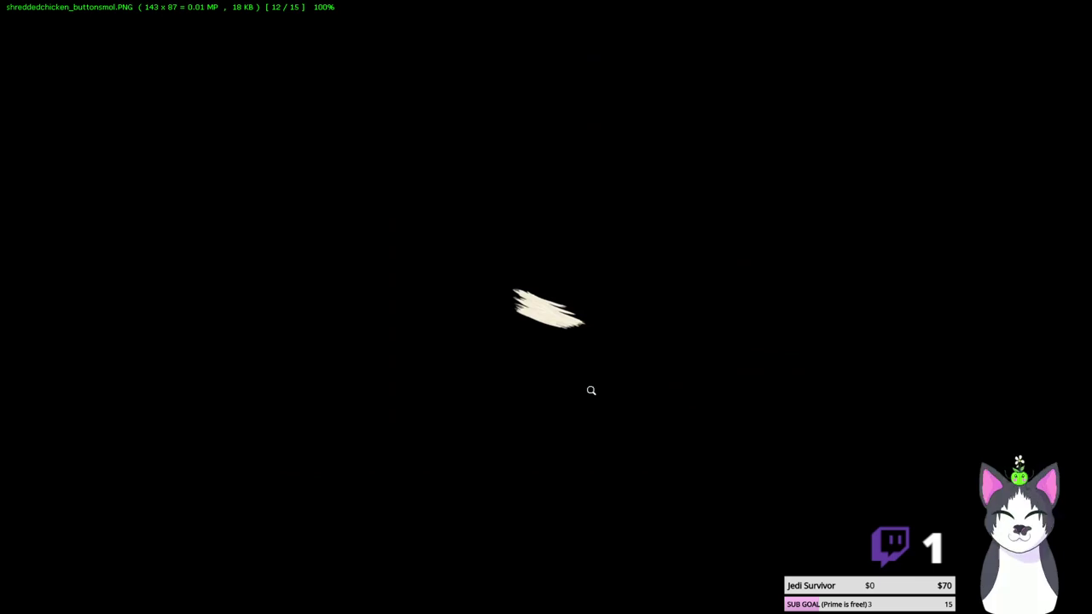
key("Escape")
left_click(524, 317)
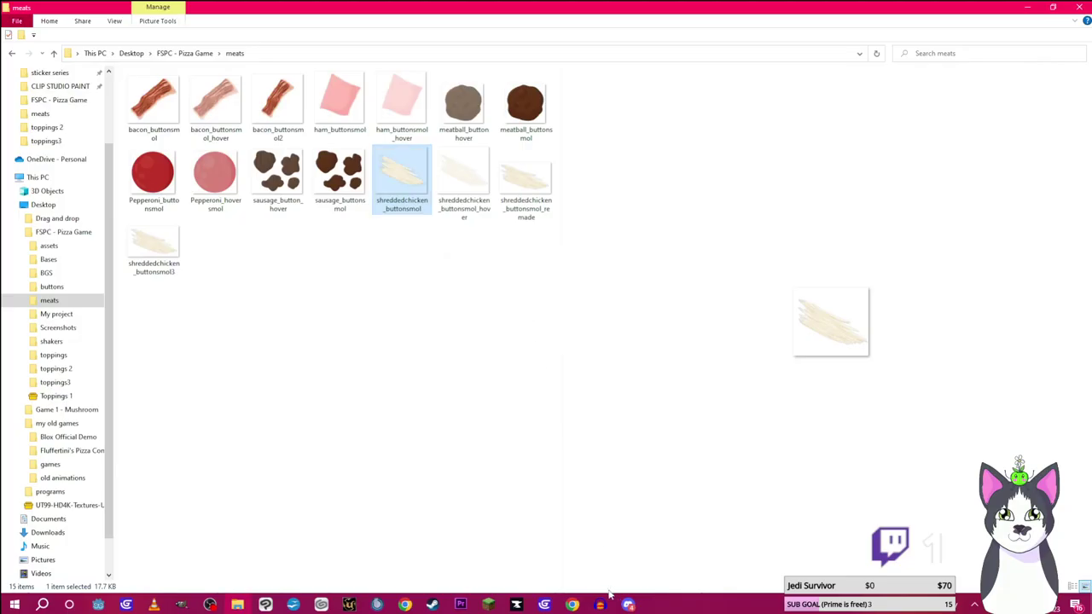
Return to GDevelop, dismiss the subscription prompt, and open shreddedchicken_button
left_click(544, 602)
left_click(537, 575)
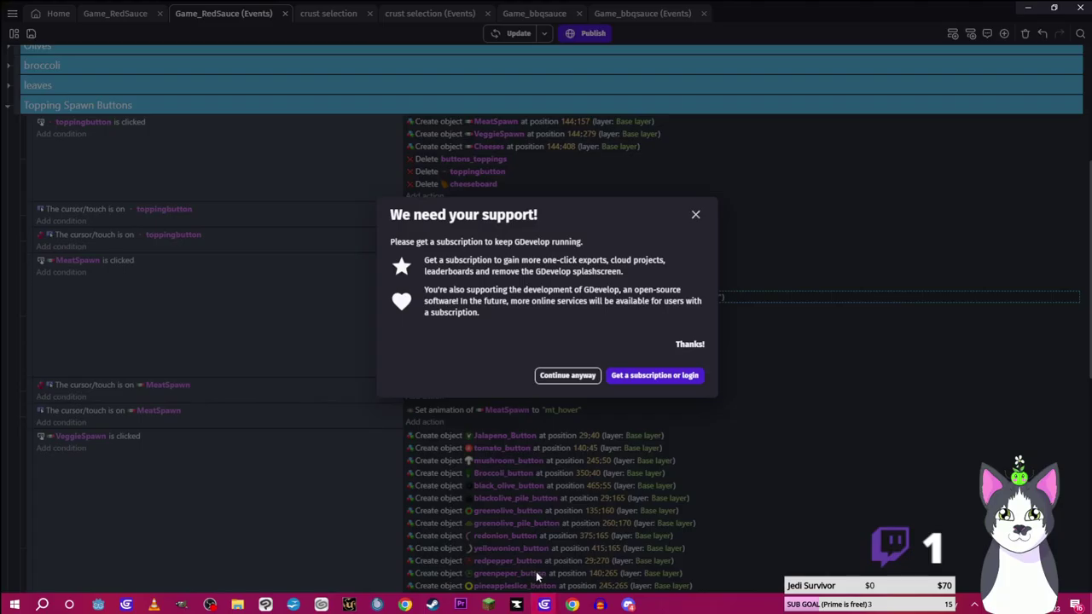
left_click(565, 375)
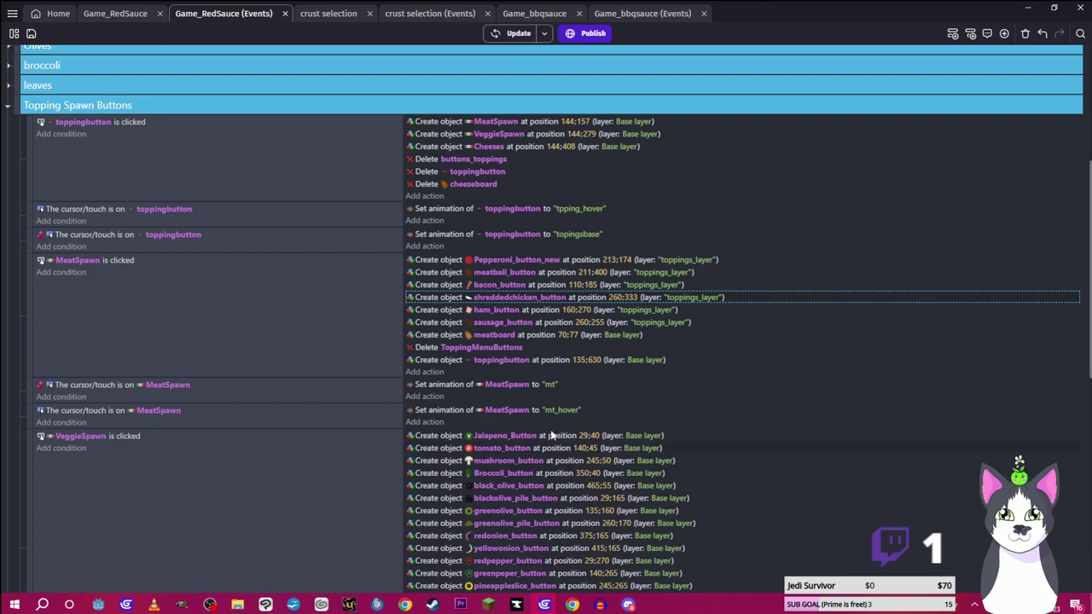
left_click(127, 19)
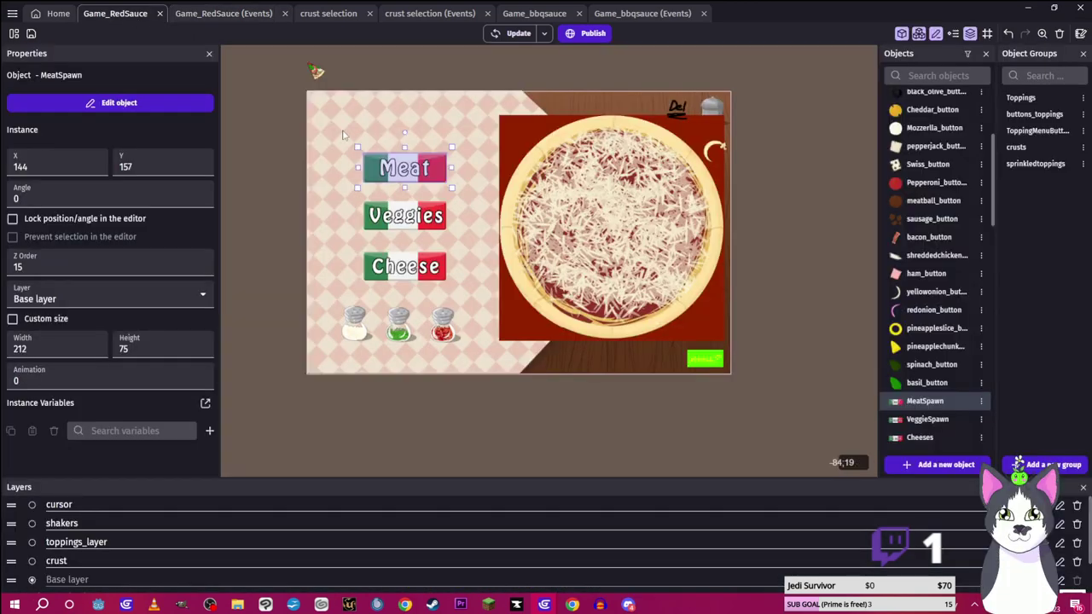
double_click(923, 256)
Add the new tilted chicken image as a frame, delete the old frame, and apply
left_click(827, 251)
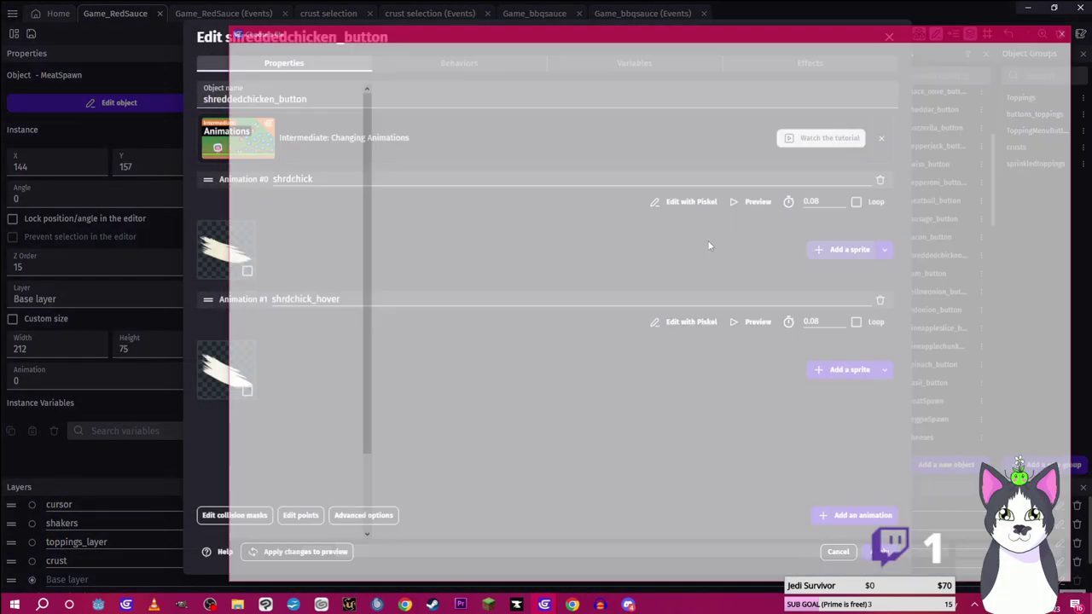
double_click(546, 422)
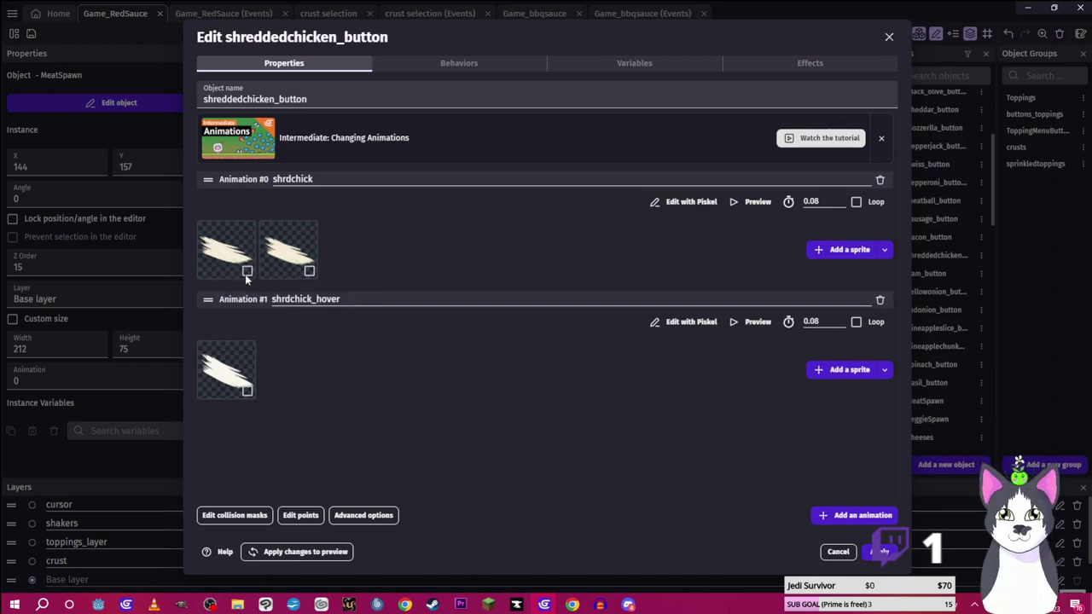
right_click(247, 278)
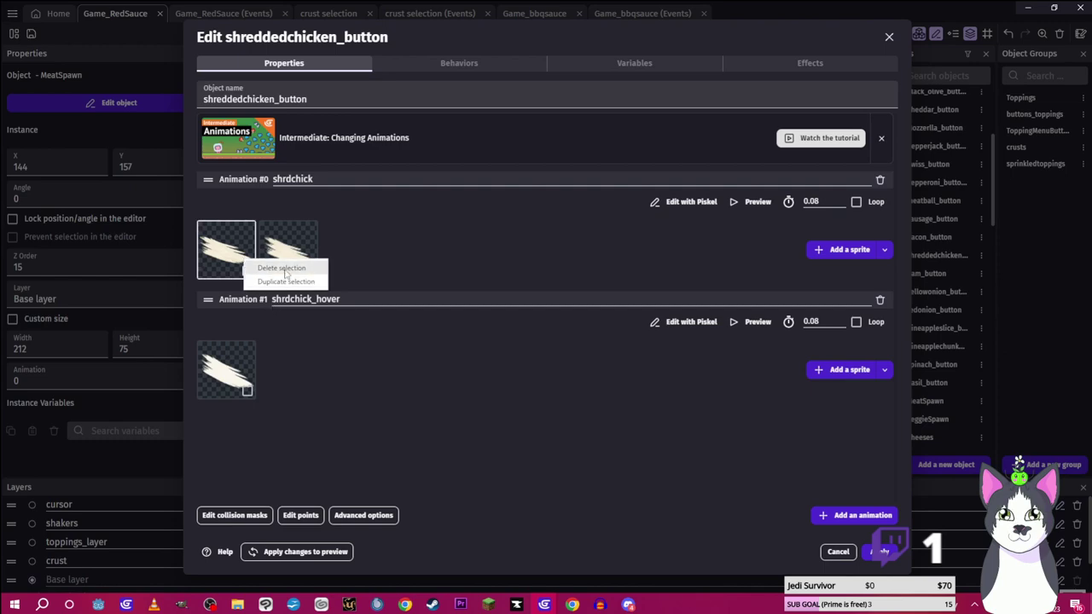
left_click(284, 270)
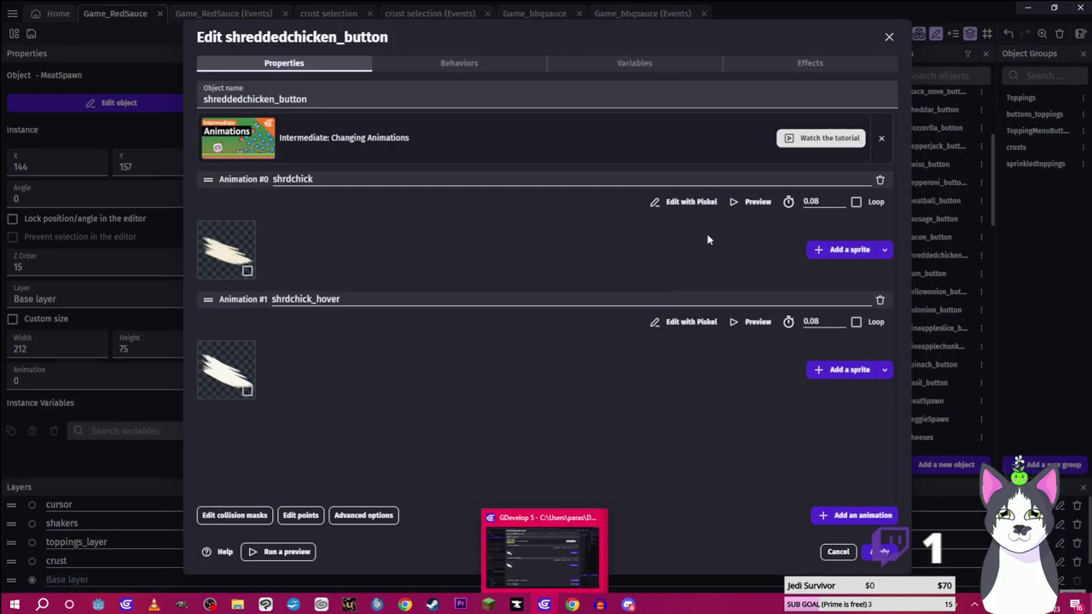
left_click(878, 551)
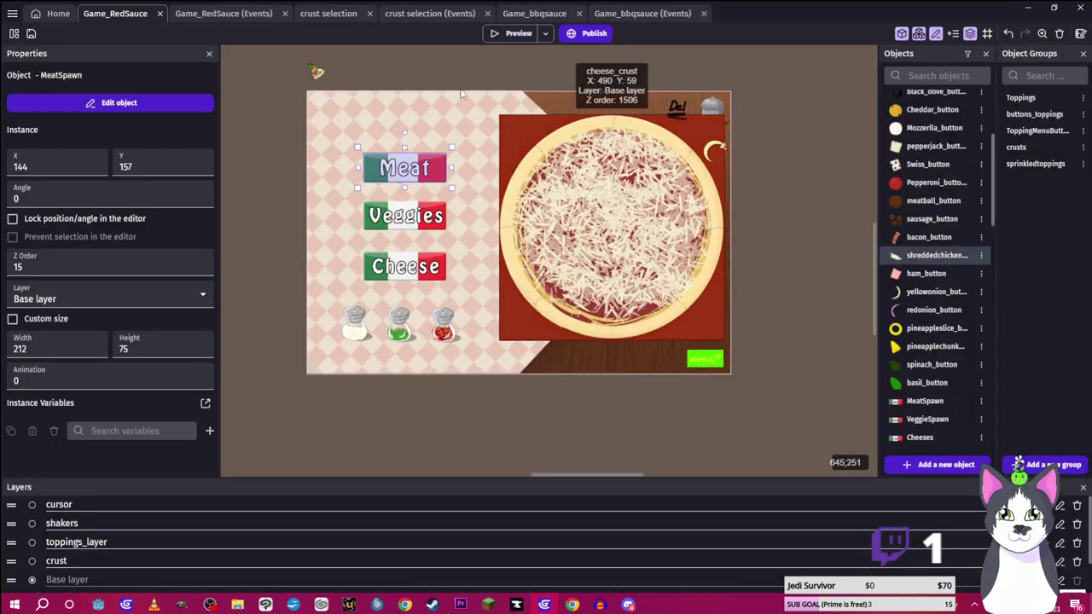
Preview the game and check the Meat toppings board
left_click(495, 33)
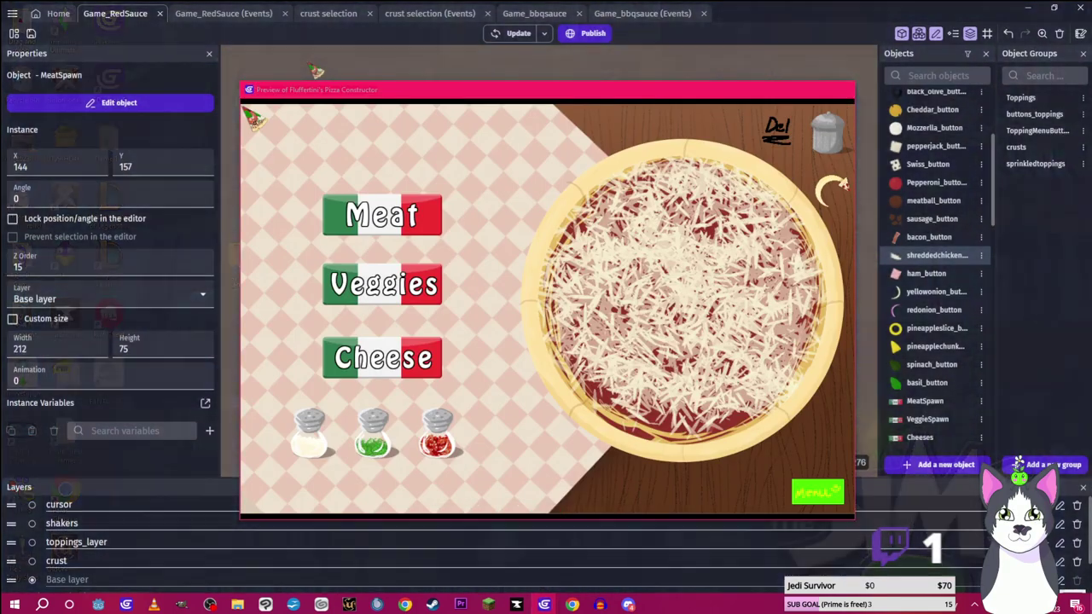
left_click(382, 215)
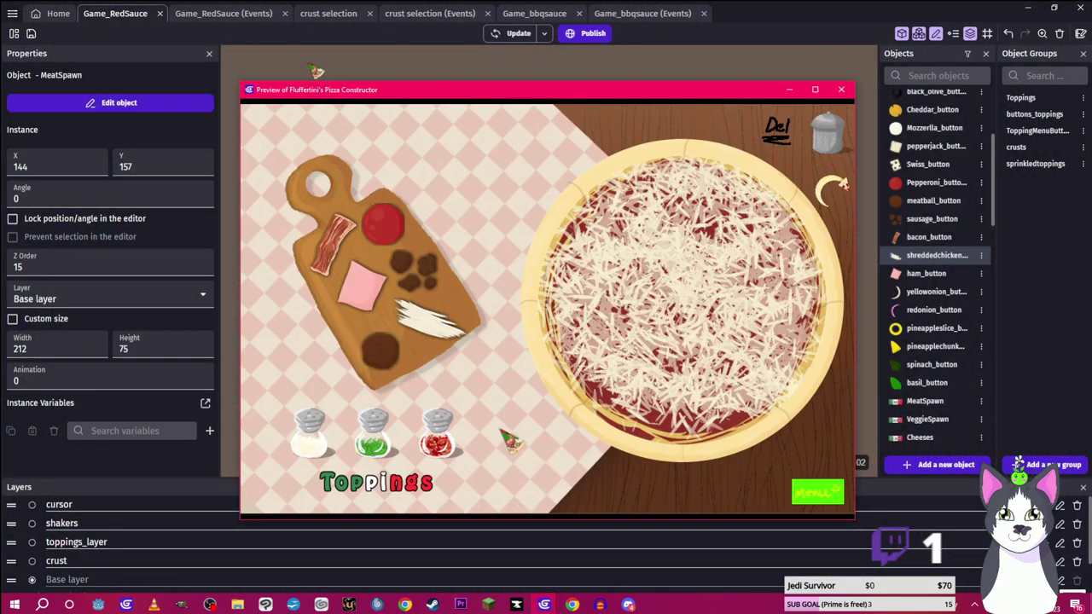
left_click(791, 90)
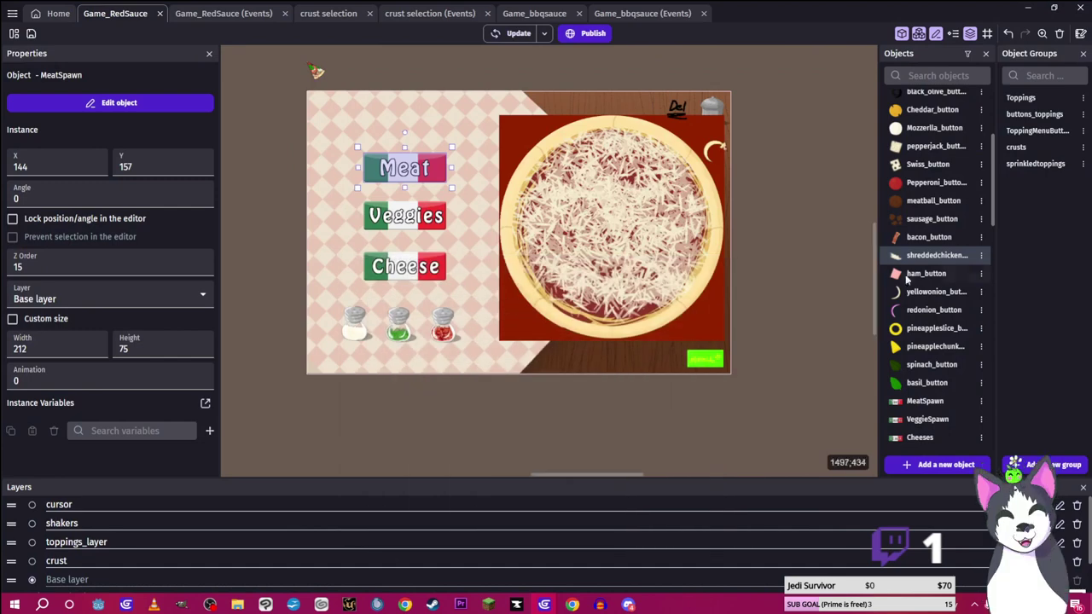
Change the shredded chicken X spawn from 260 to 255 and rerun the preview
left_click(224, 14)
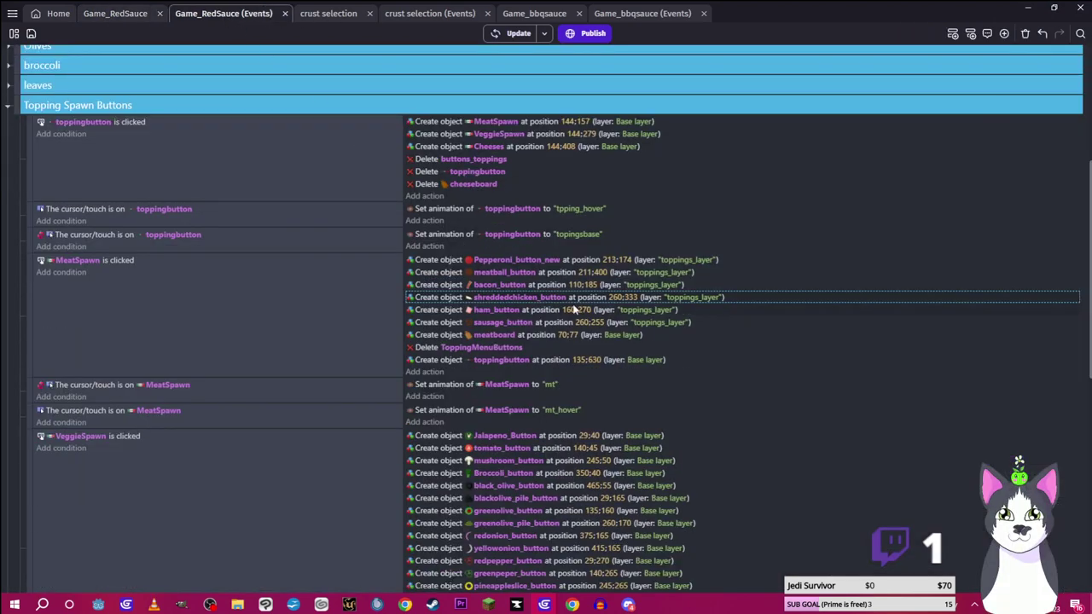
left_click(616, 298)
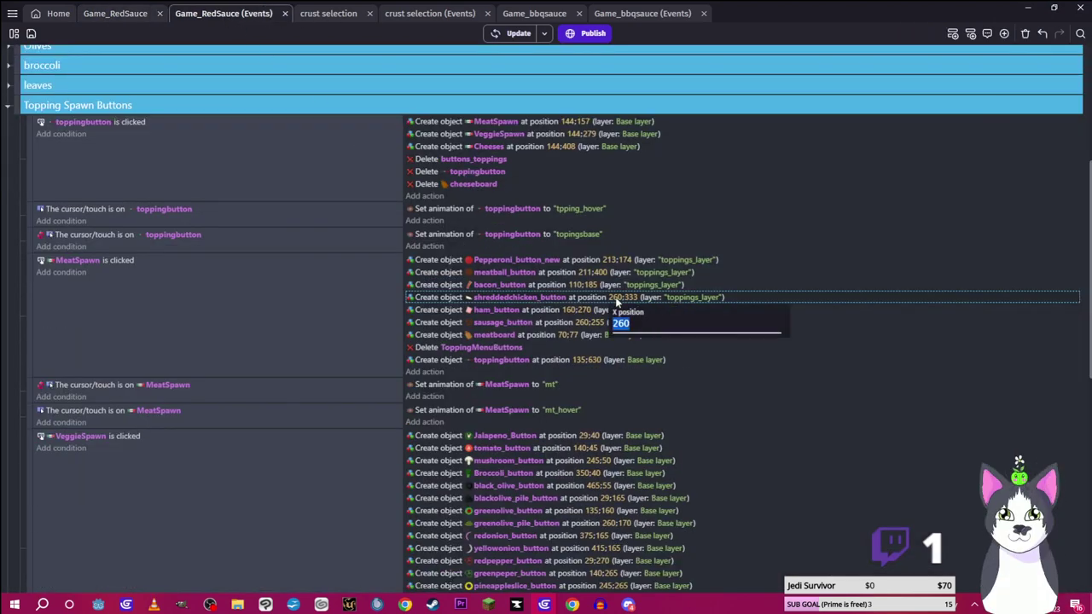
type("255")
key("Return")
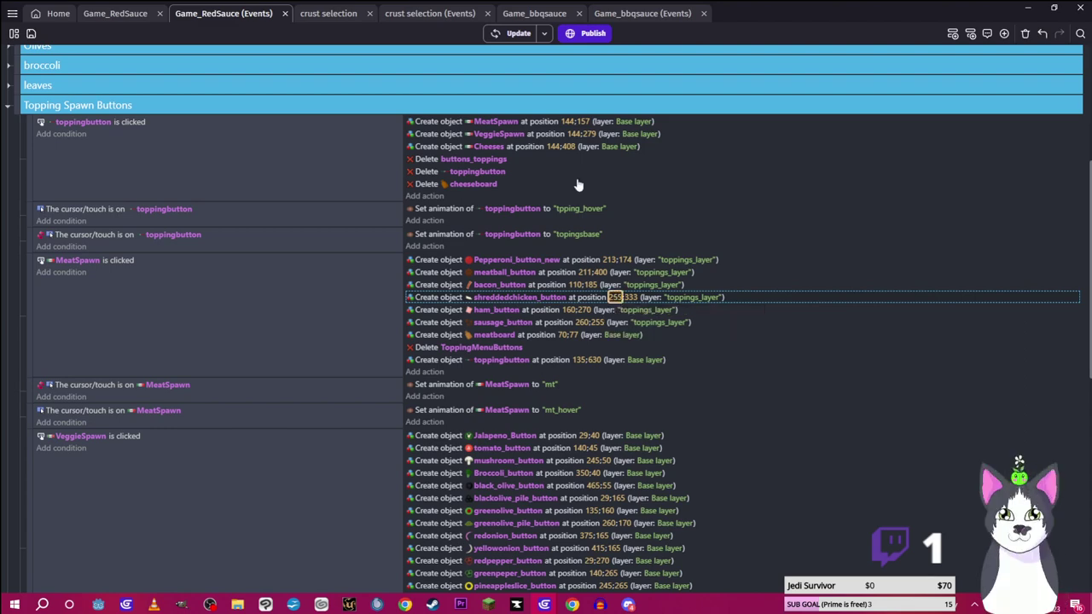
left_click(507, 33)
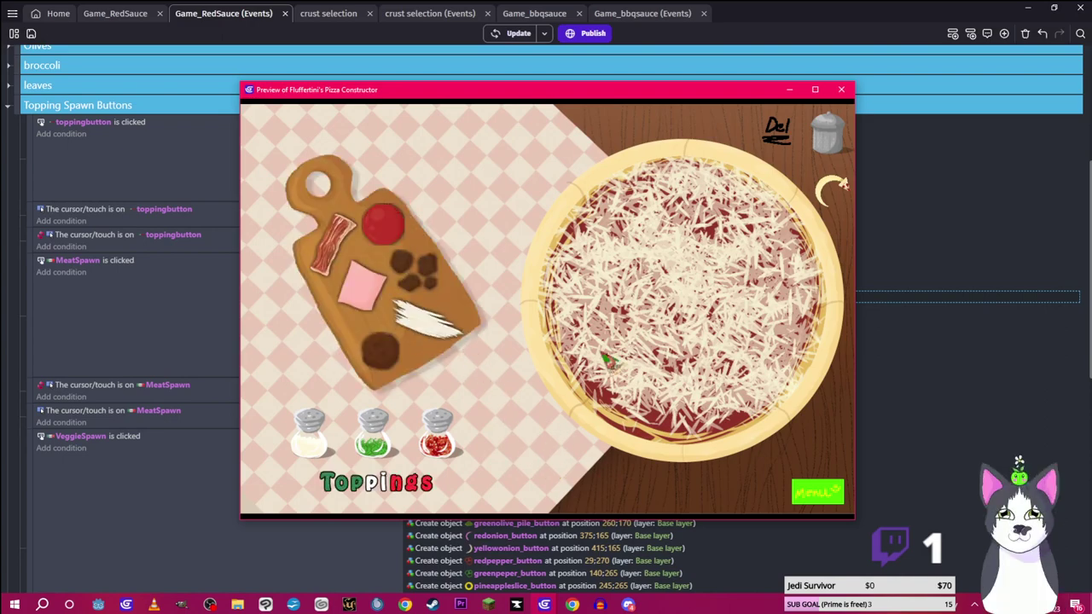
Lower the shredded chicken Y spawn to 330 and refresh the preview
left_click(791, 90)
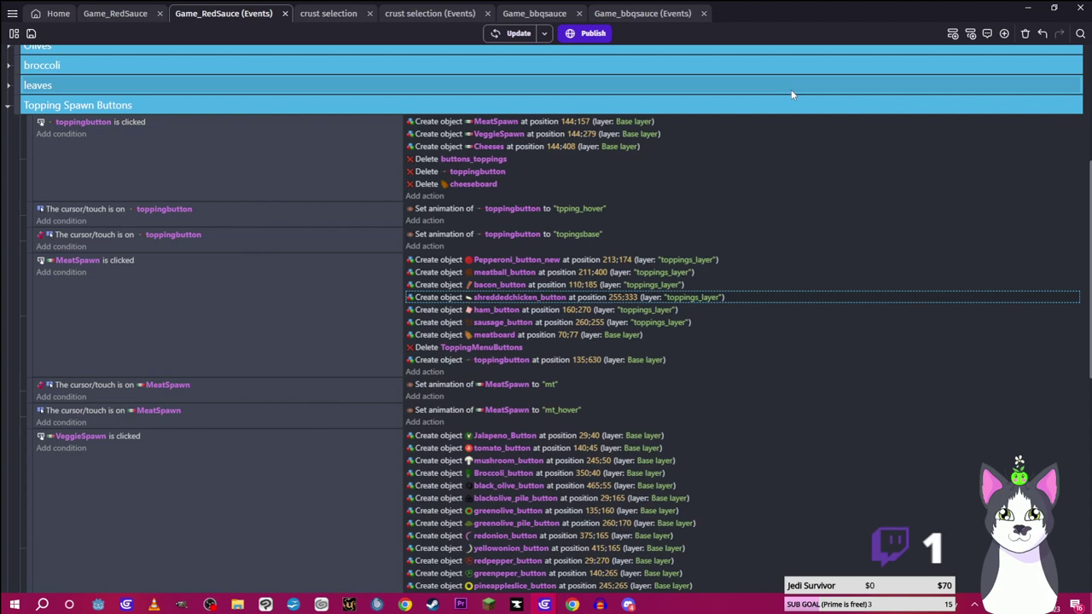
left_click(634, 299)
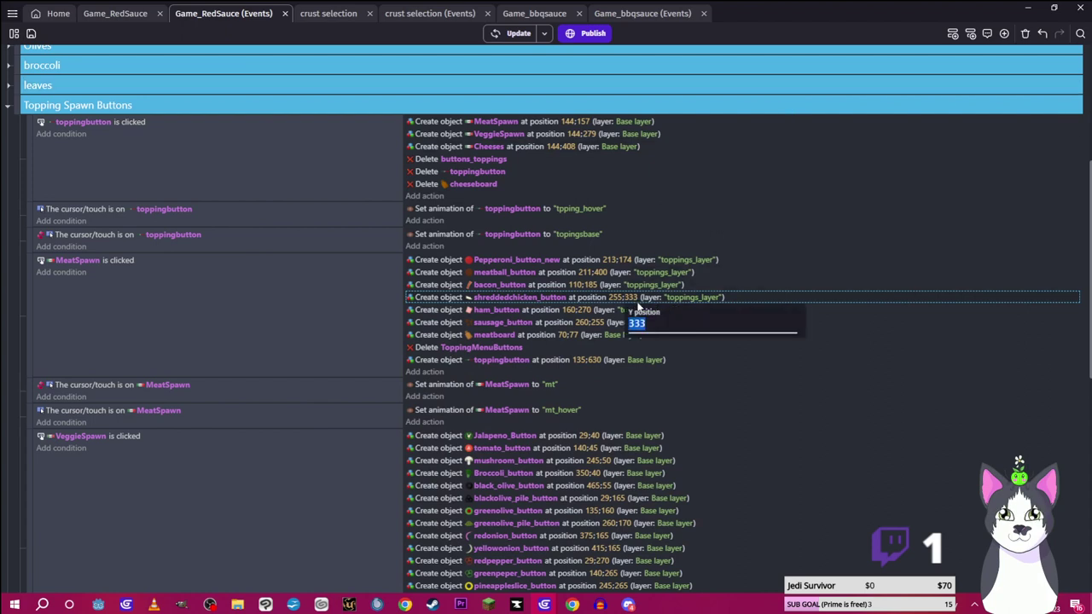
key("Right")
key("BackSpace")
type("30")
key("Return")
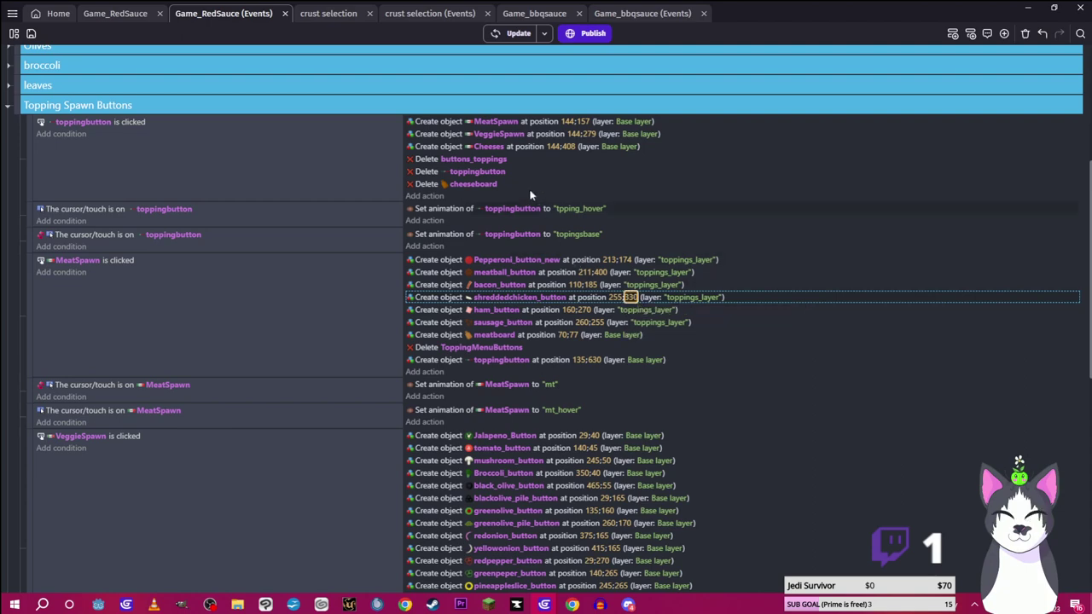
key("F5")
mouse_move(544, 604)
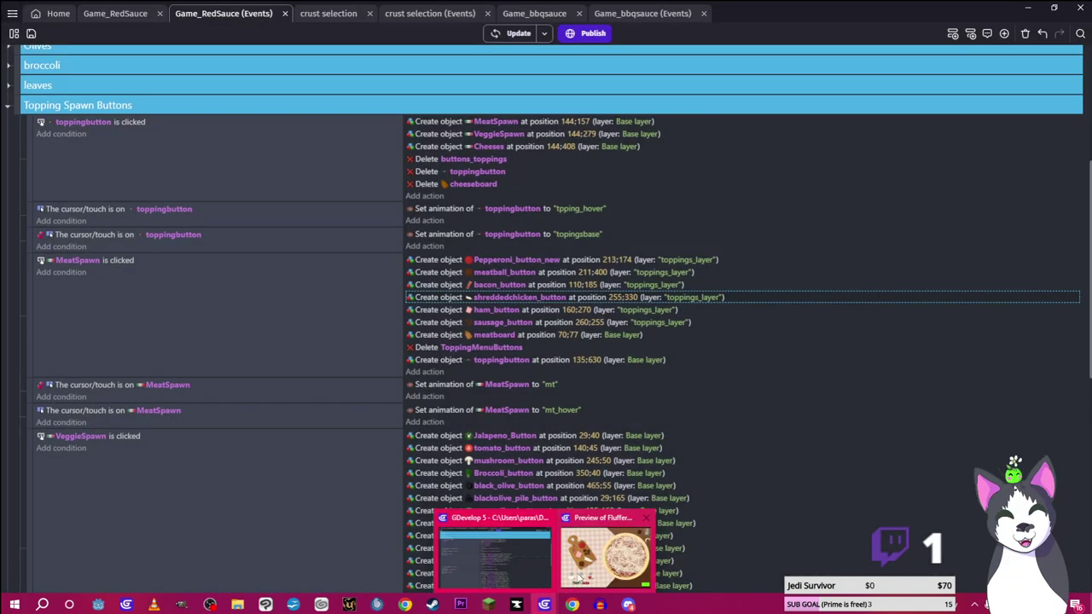
left_click(604, 553)
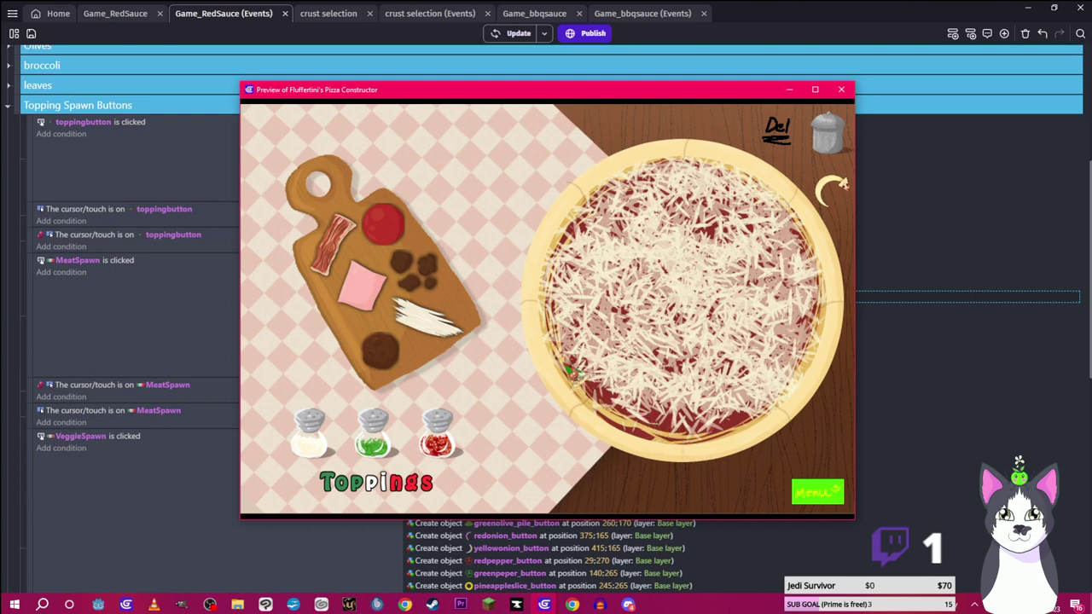
left_click(790, 90)
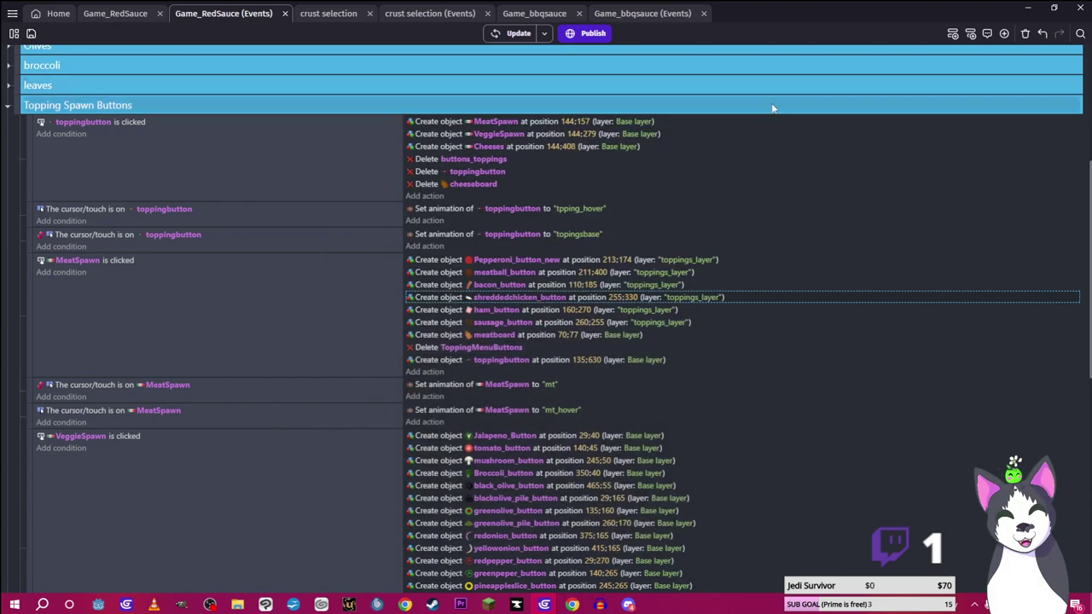
Set ham_button's X spawn position to 158
left_click(570, 311)
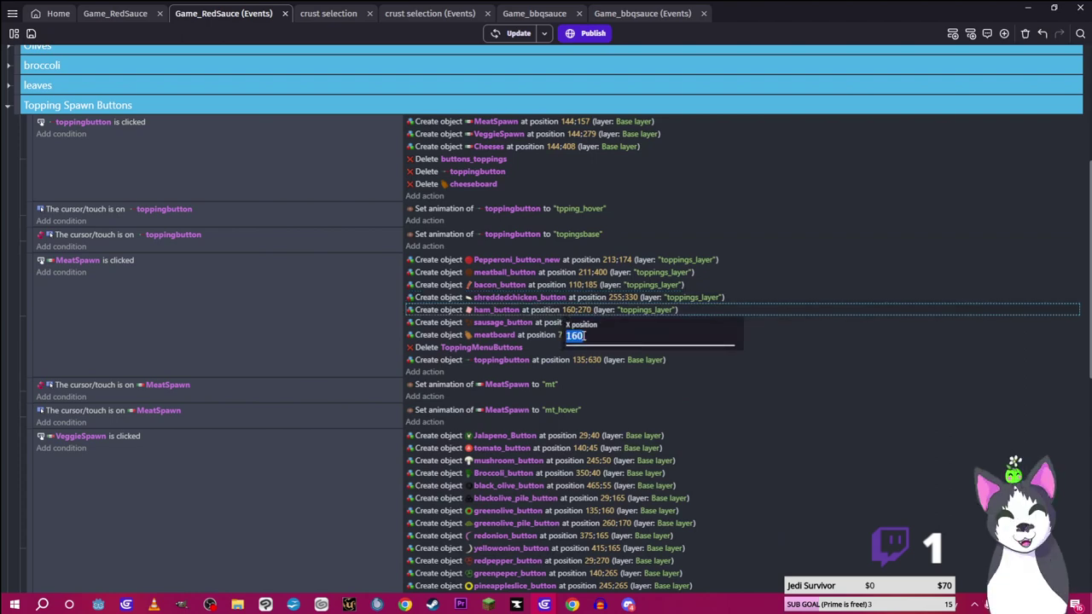
mouse_move(544, 604)
left_click(601, 561)
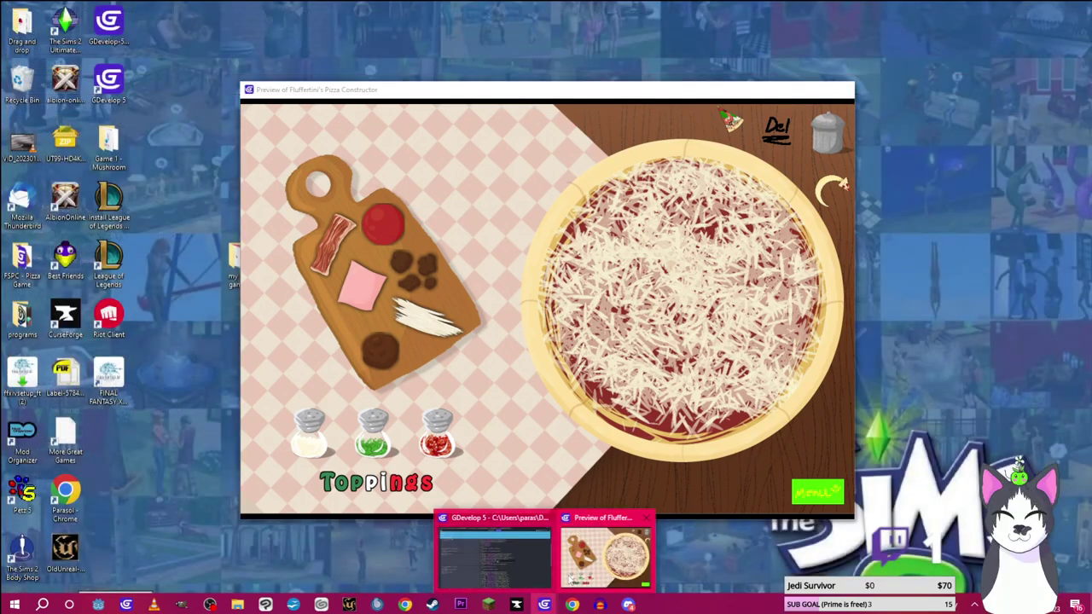
left_click(600, 560)
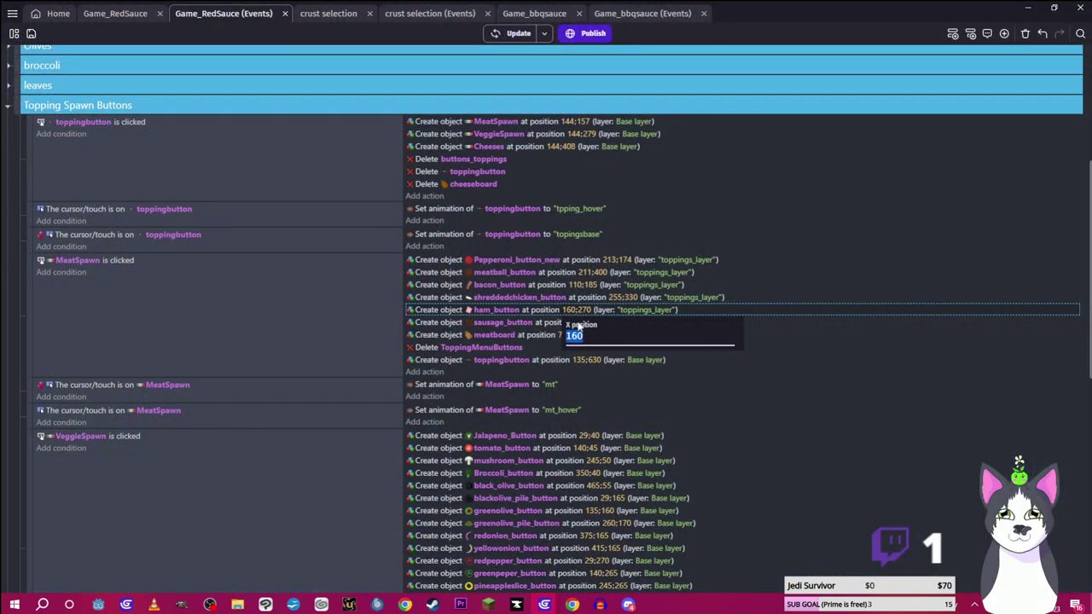
left_click(578, 327)
type("158")
key("Return")
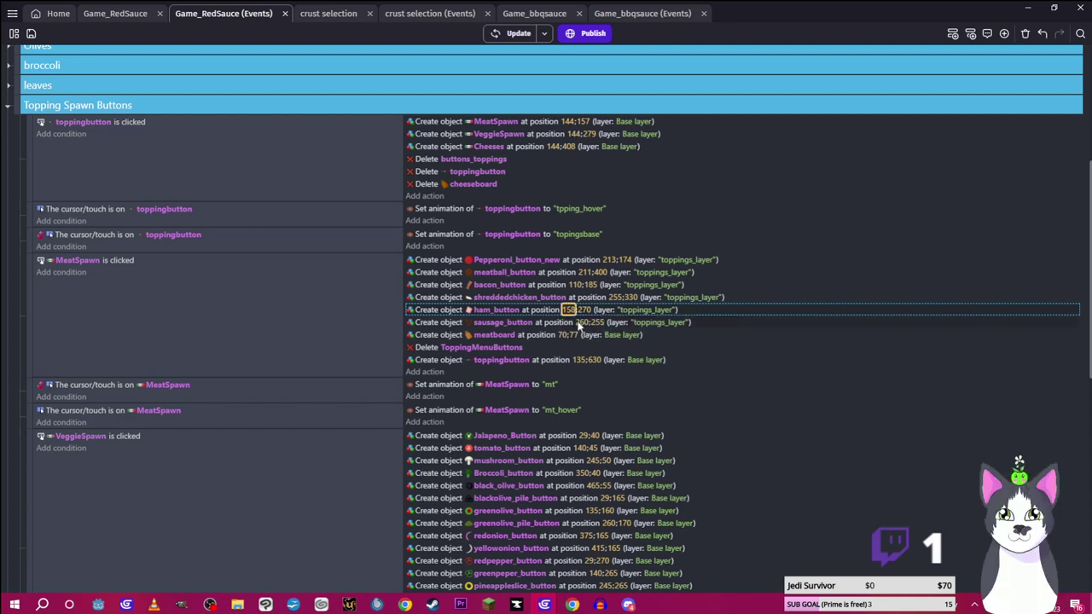
Set ham_button's Y spawn to 275 and check the Meat board in the preview
left_click(585, 311)
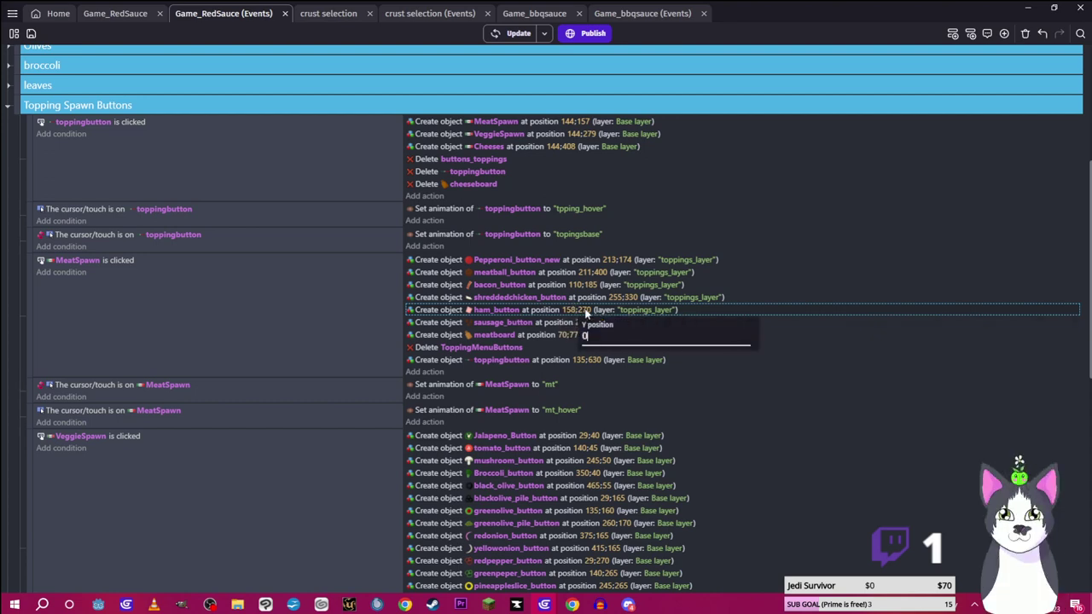
type("0")
key("BackSpace")
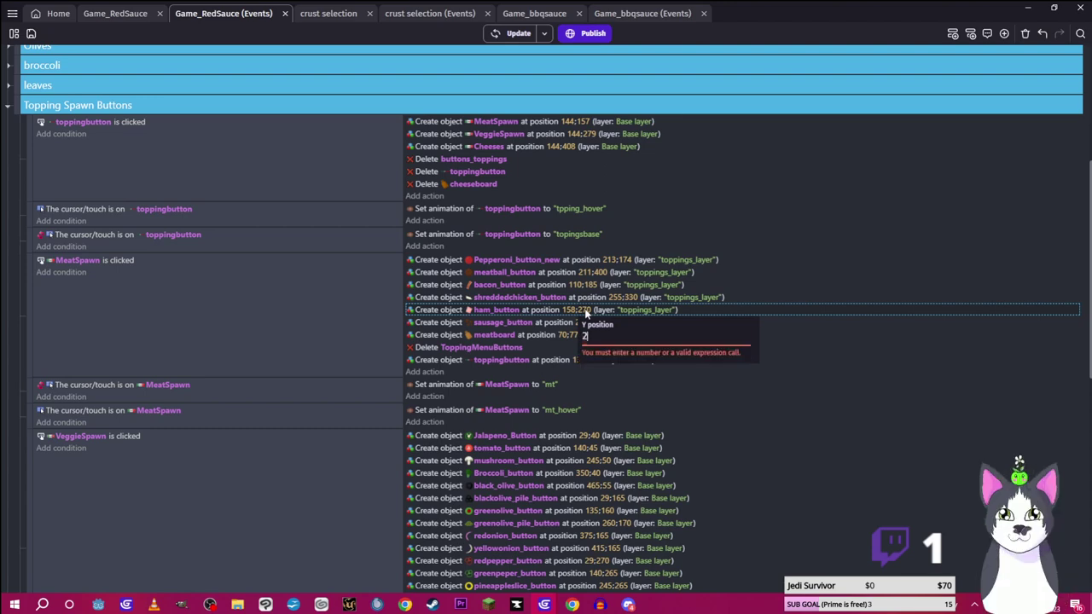
type("2")
key("Return")
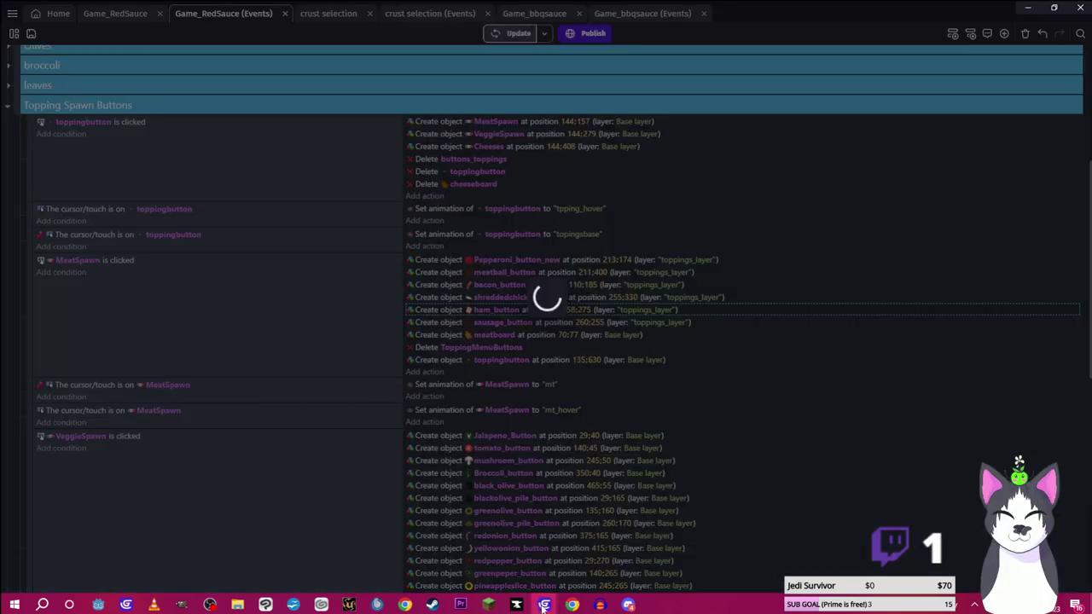
mouse_move(543, 606)
left_click(491, 555)
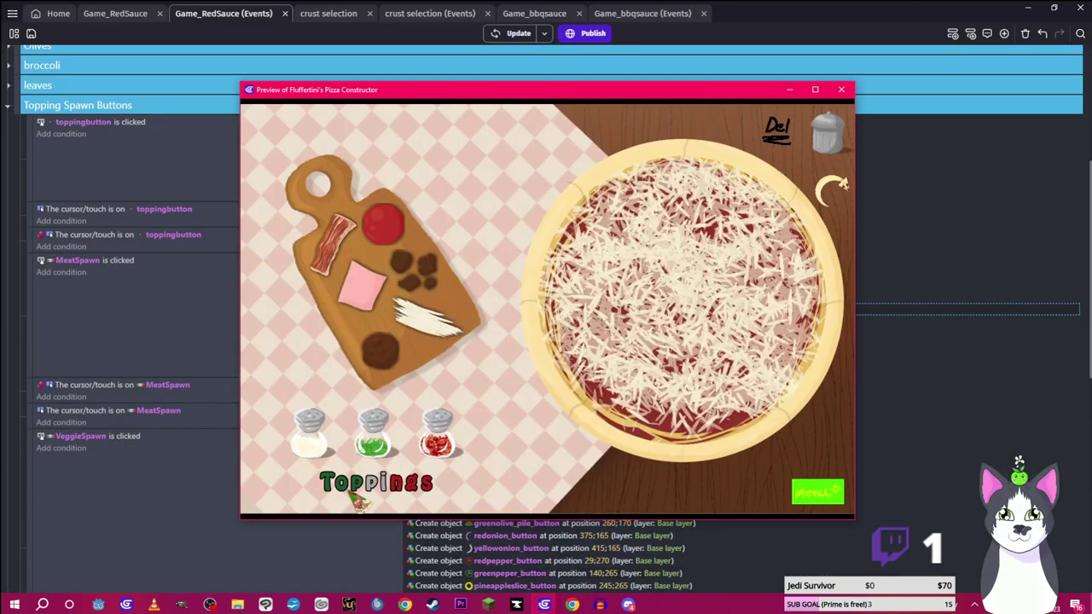
left_click(360, 197)
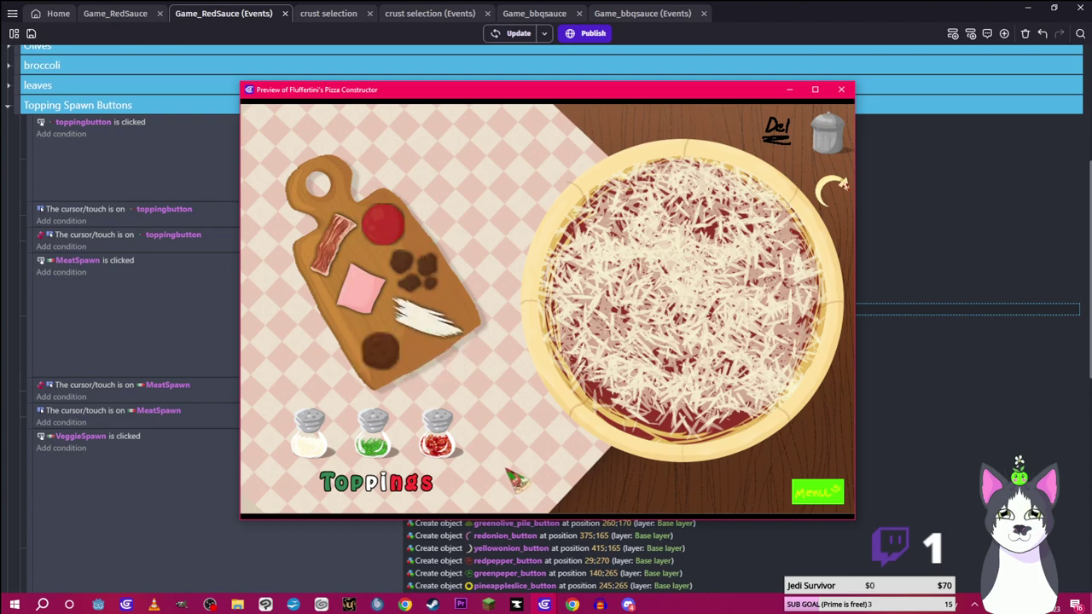
left_click(789, 88)
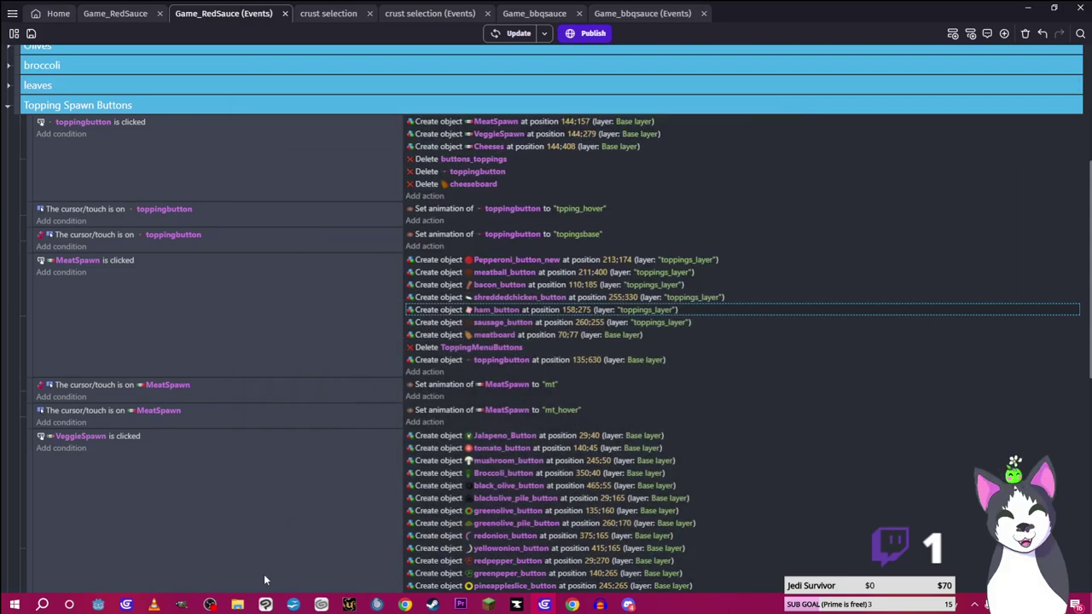
Open shreddedchicken_buttonsmol3 and brighten it with an Adjust Curves edit
left_click(236, 605)
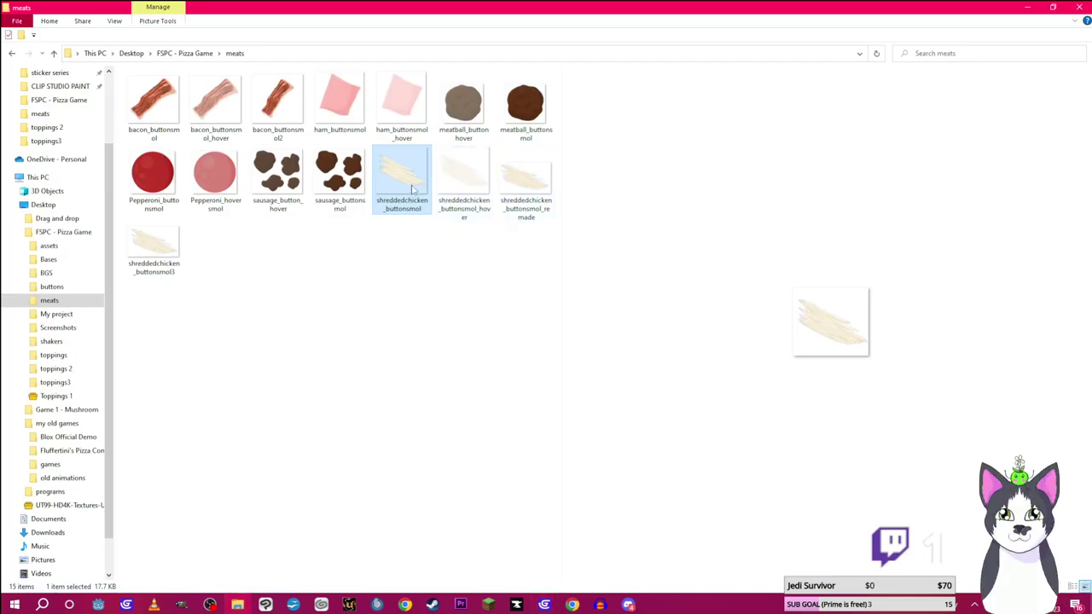
double_click(171, 248)
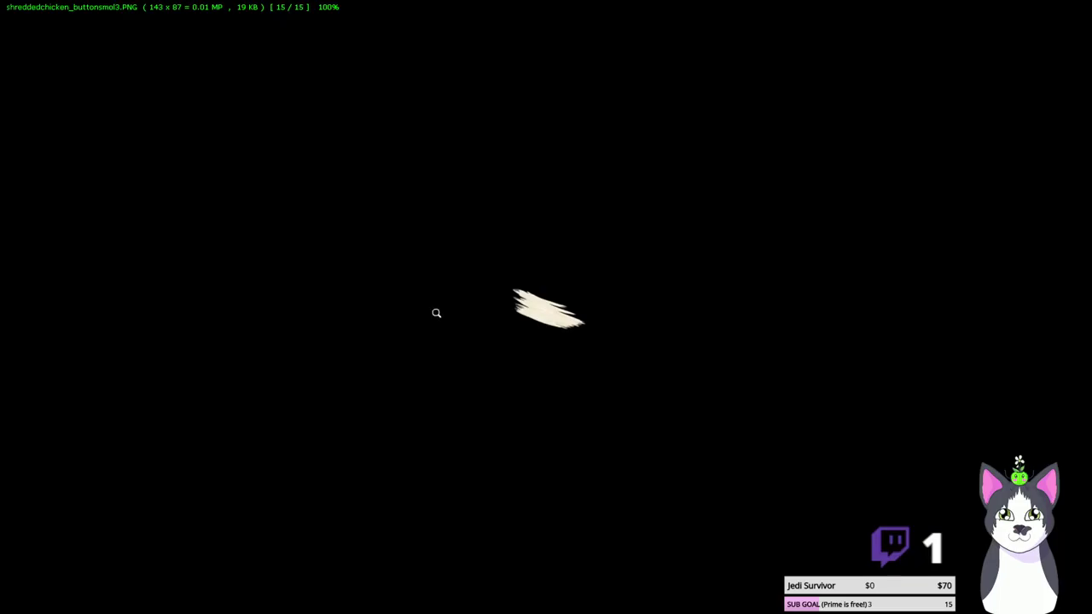
right_click(436, 313)
mouse_move(544, 353)
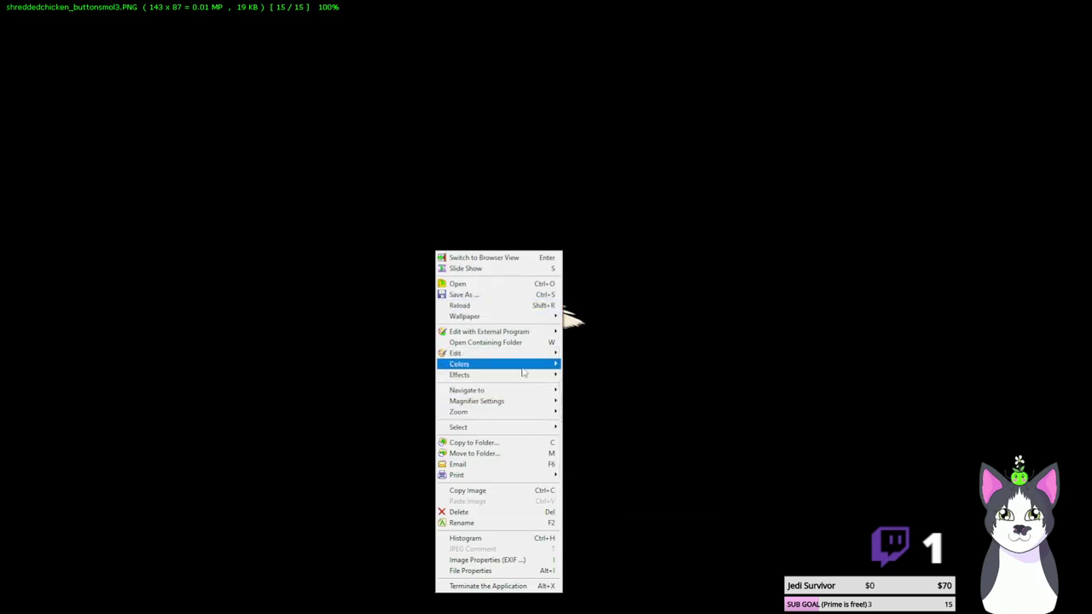
mouse_move(512, 364)
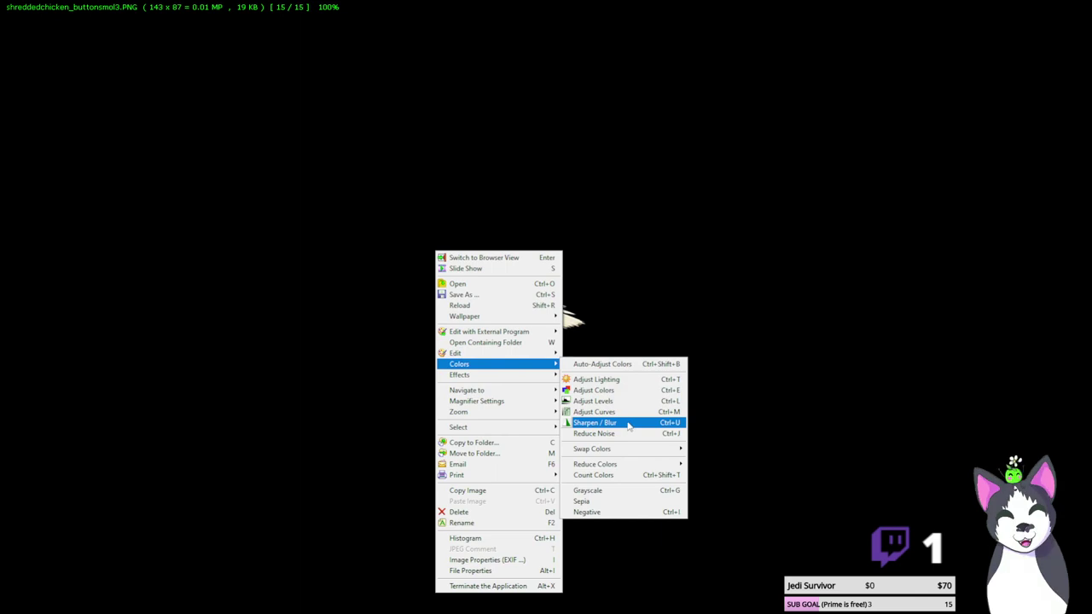
left_click(623, 412)
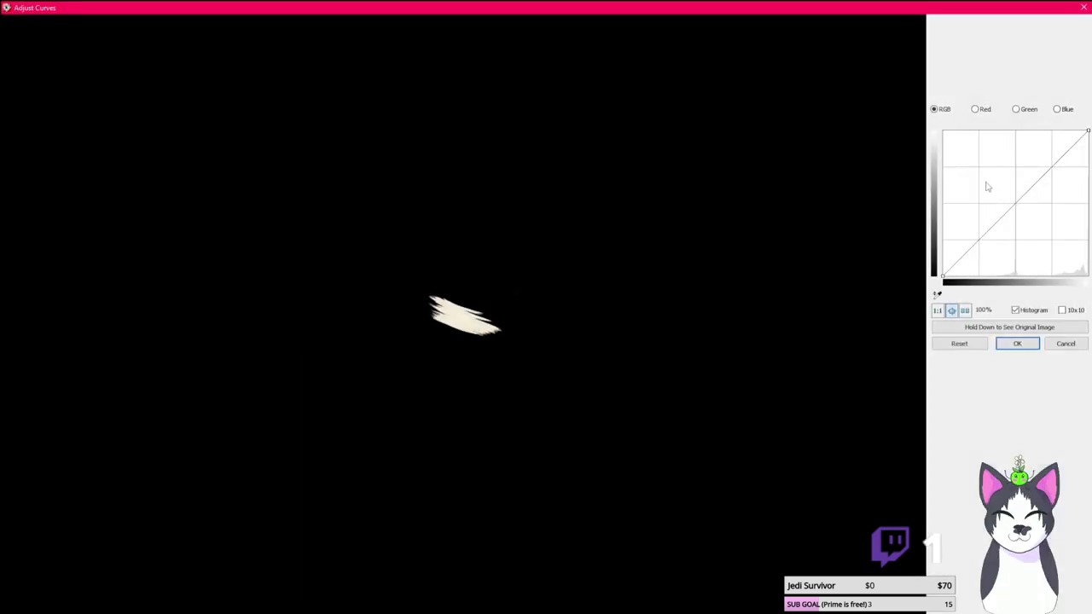
mouse_move(1018, 192)
left_mouse_down()
mouse_move(993, 171)
mouse_move(1004, 187)
left_mouse_up()
left_click(1021, 346)
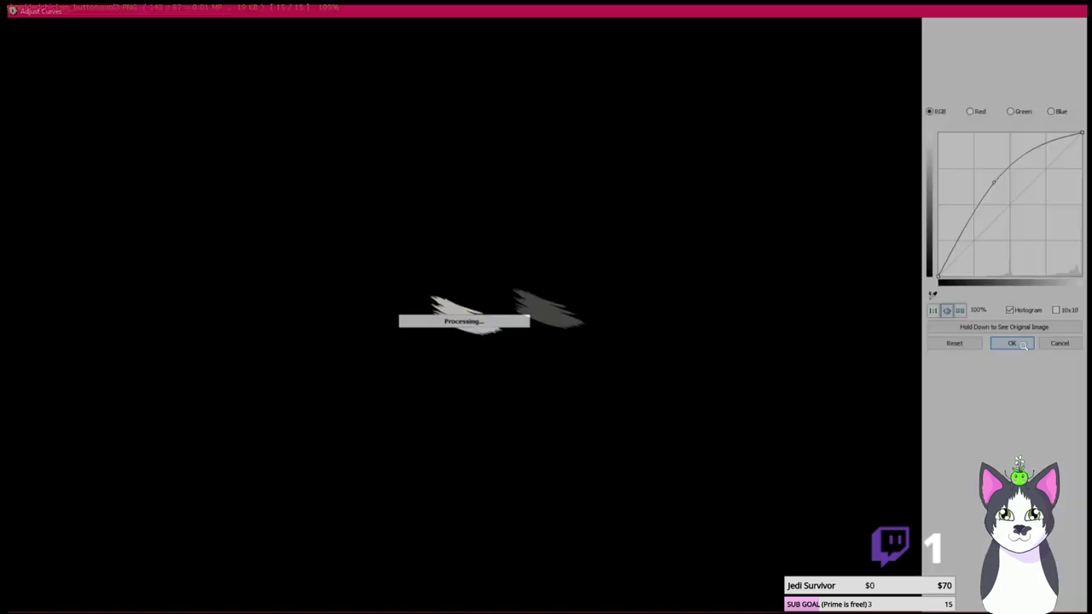
Save the copy as shreddedchicken_buttonsmol3_hover and close the viewer
right_click(551, 339)
left_click(589, 298)
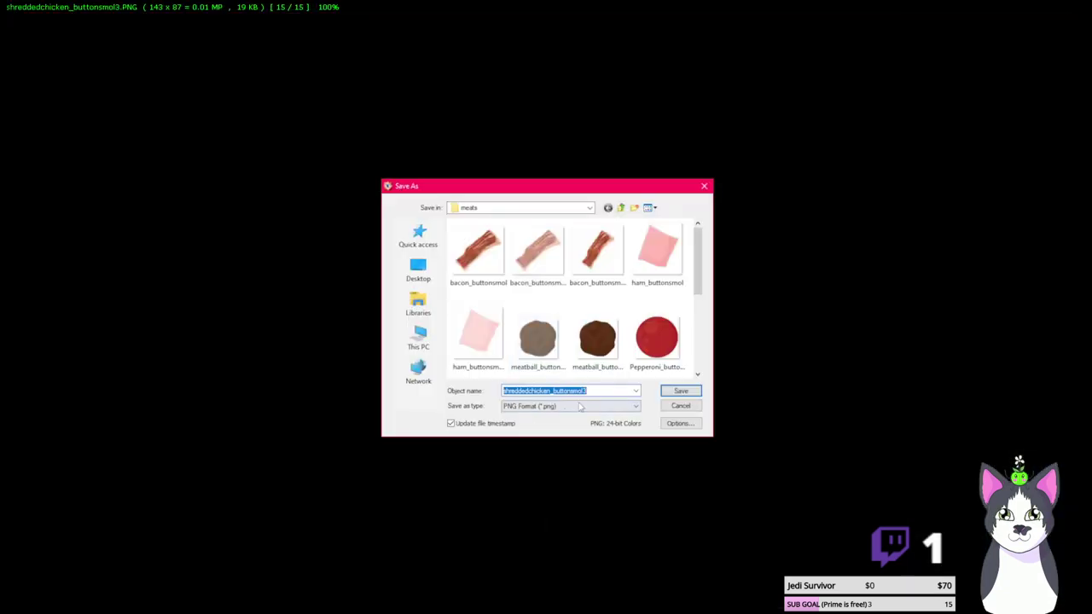
left_click(595, 391)
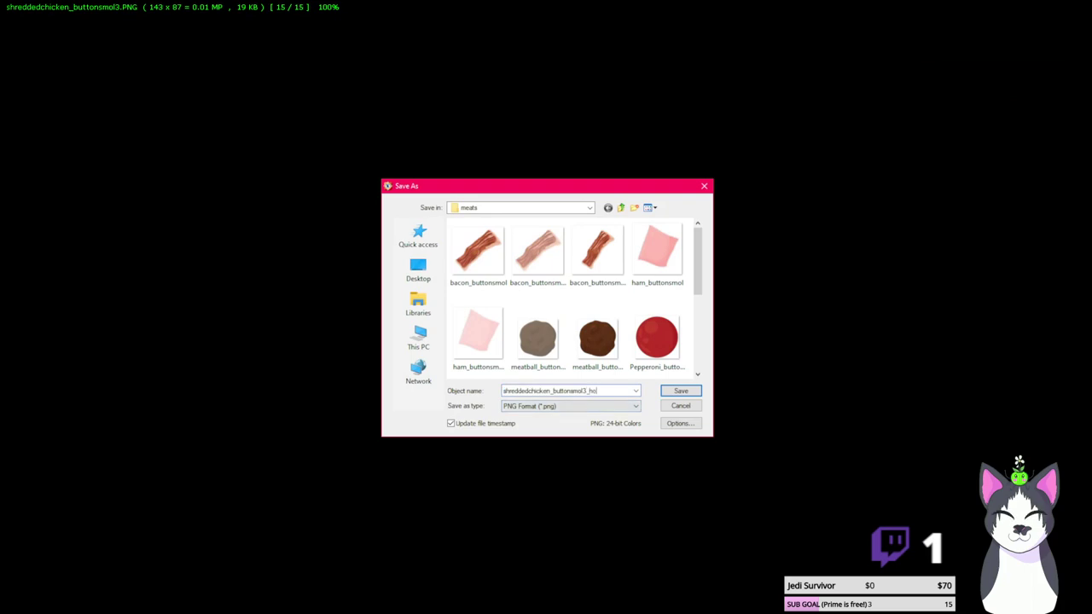
type("_hover")
key("Return")
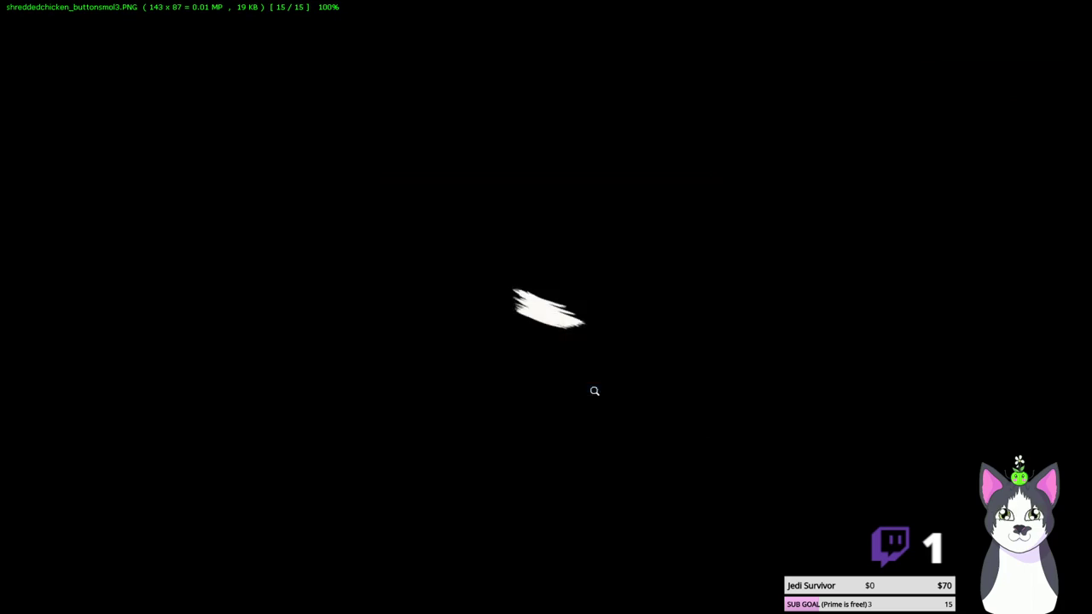
key("Escape")
left_click(503, 316)
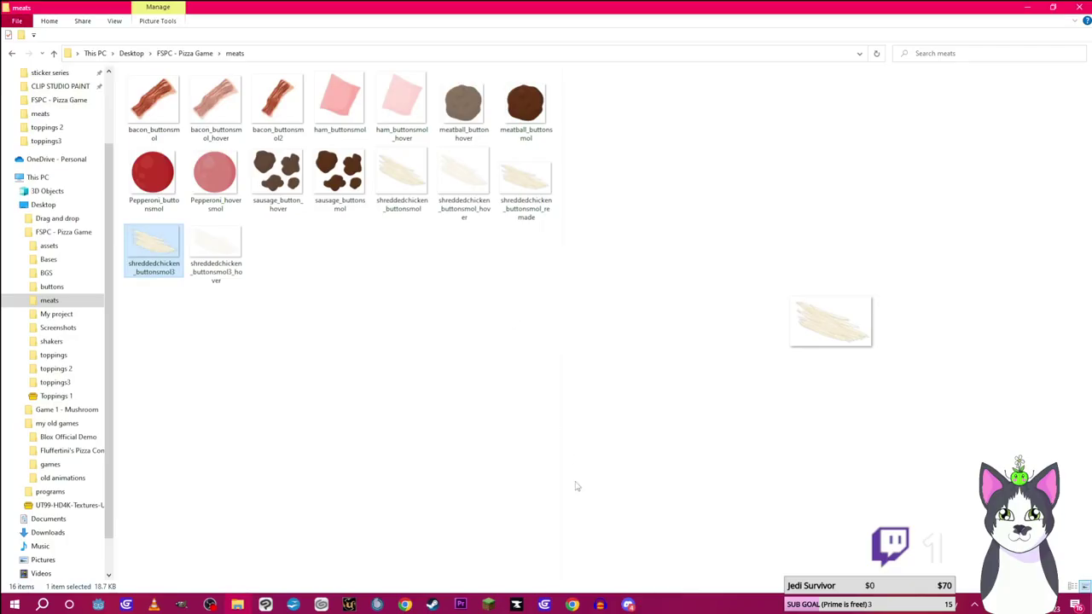
In Game_RedSauce, replace shreddedchicken_button's shrdchick_hover sprite with the shreddedchicken_buttonsmol3_hover image and apply
left_click(543, 606)
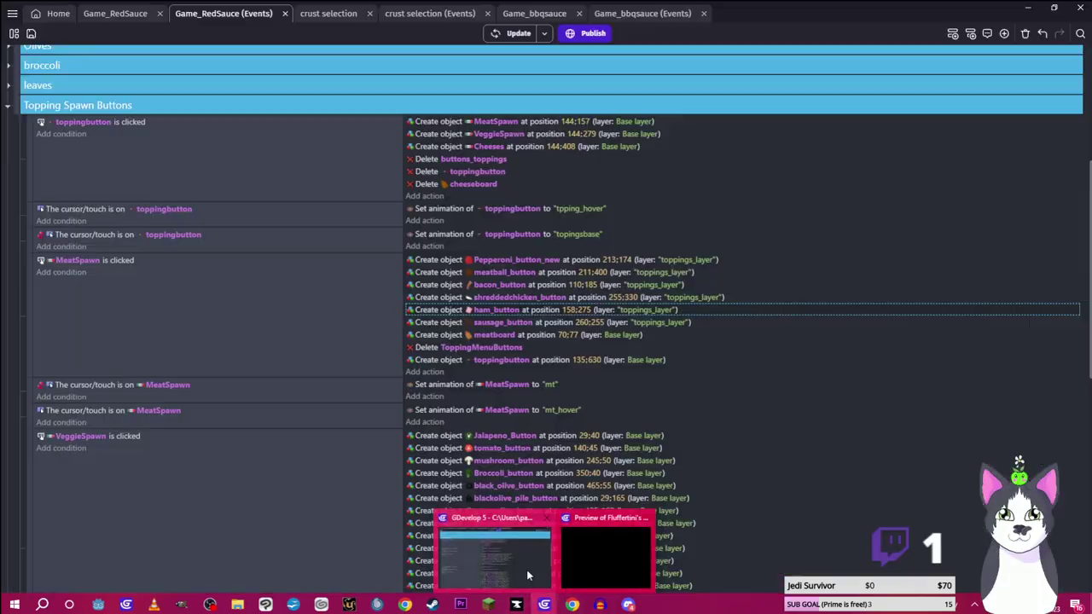
left_click(116, 13)
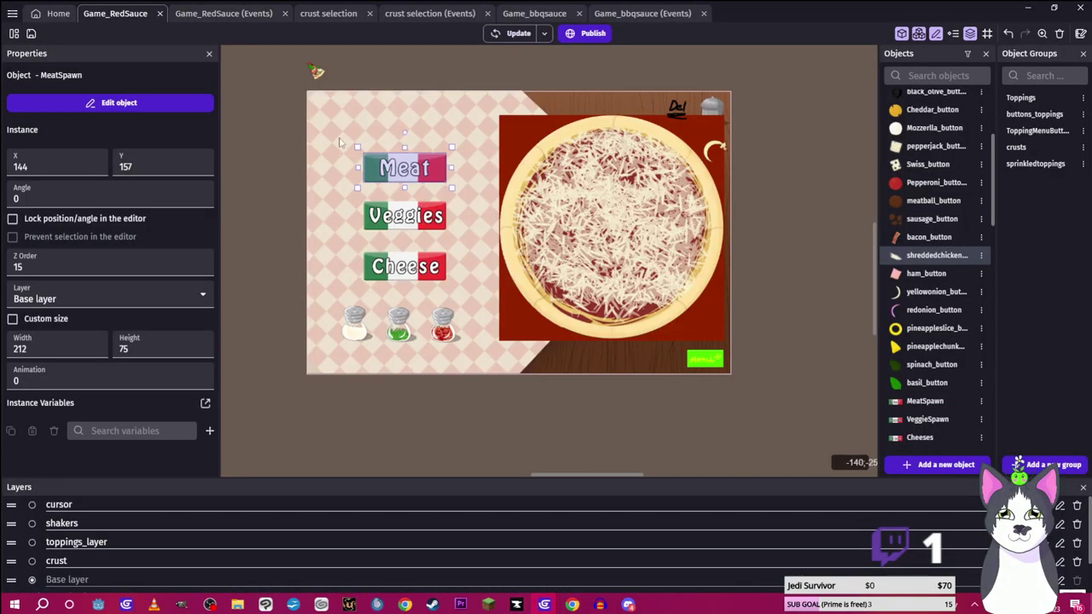
double_click(930, 255)
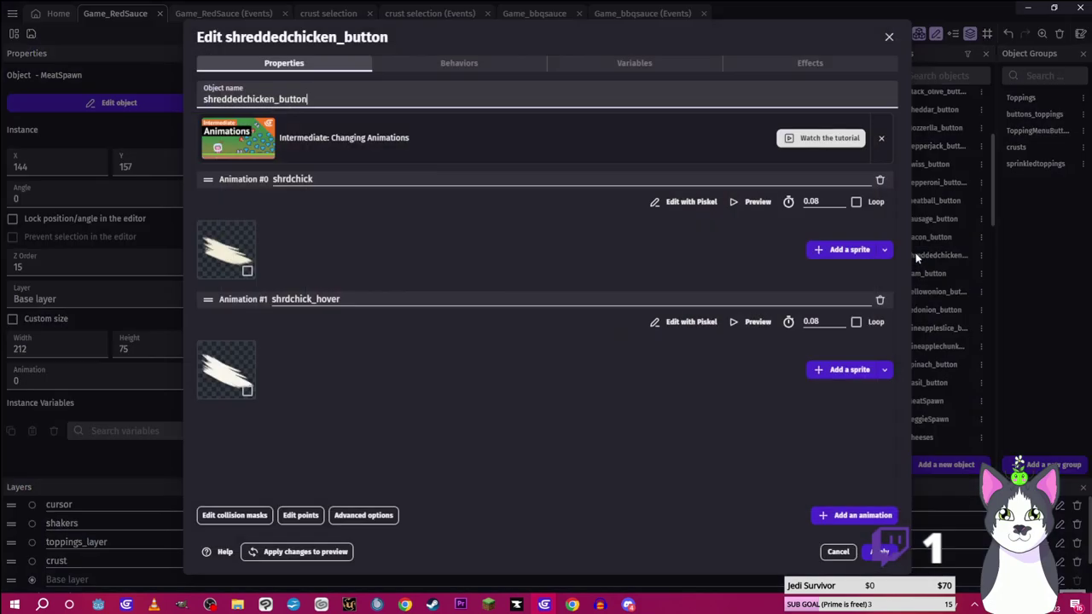
left_click(844, 370)
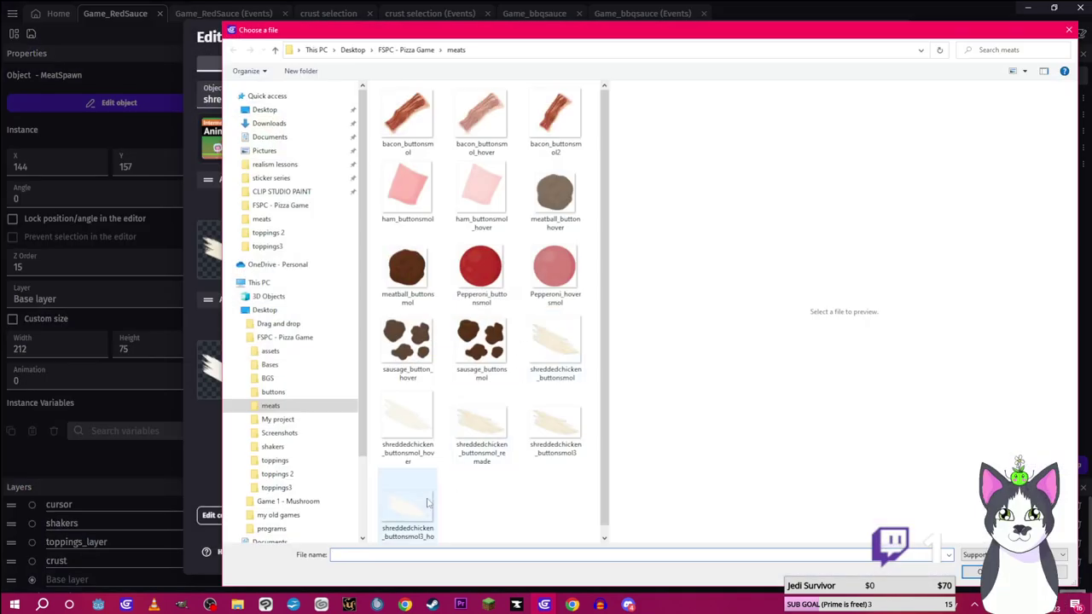
left_click(428, 504)
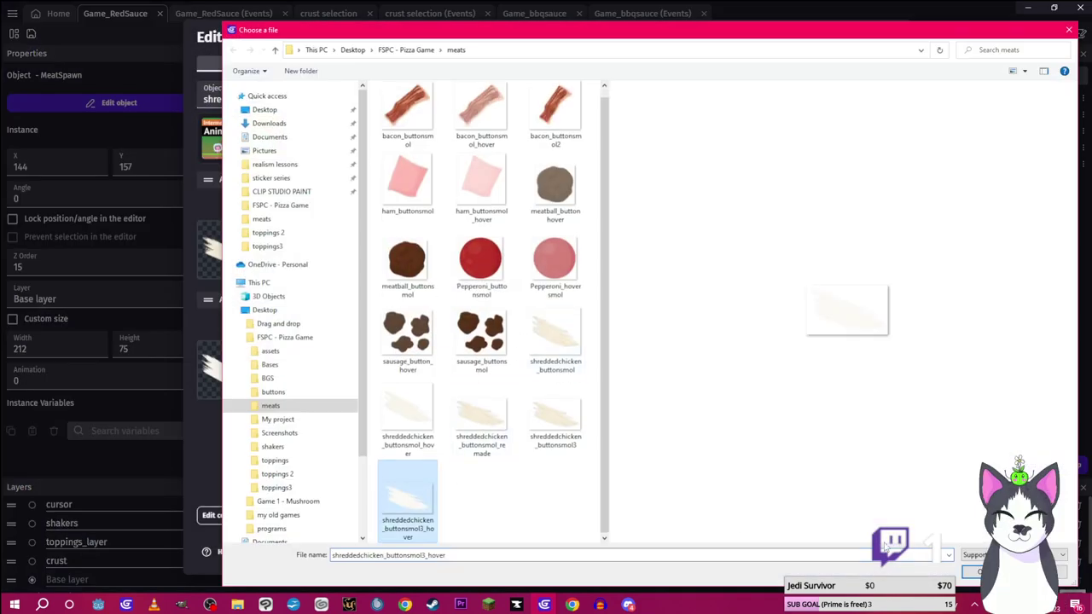
left_click(973, 573)
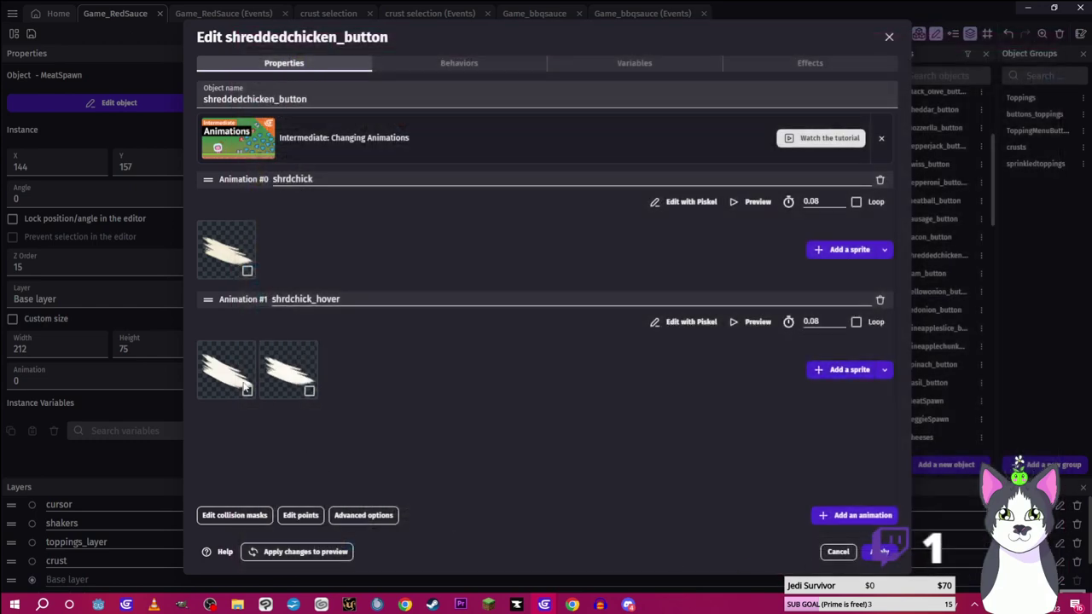
right_click(245, 351)
left_click(265, 365)
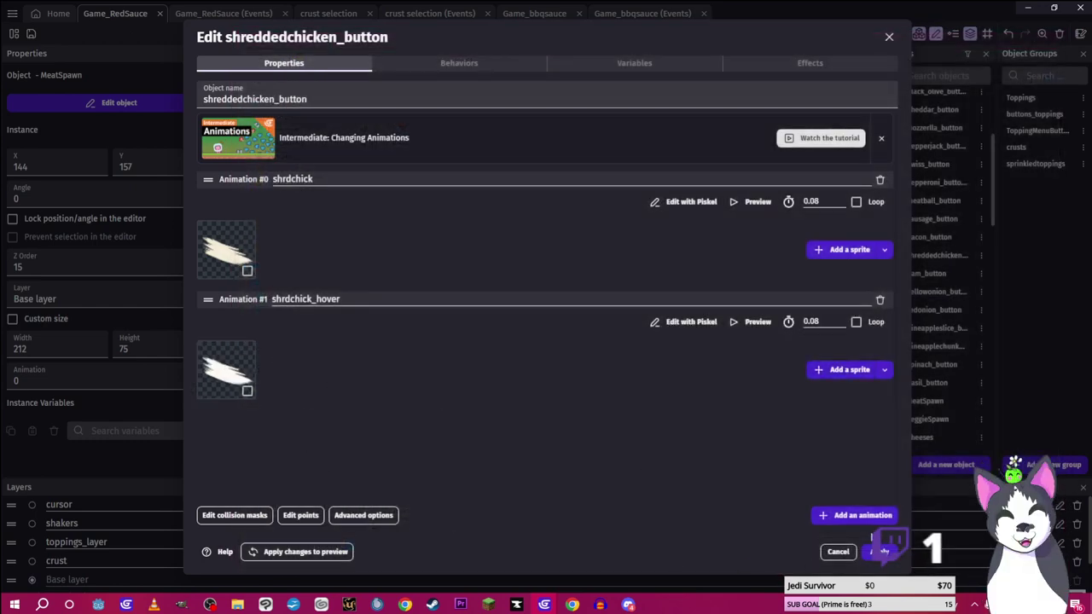
left_click(875, 551)
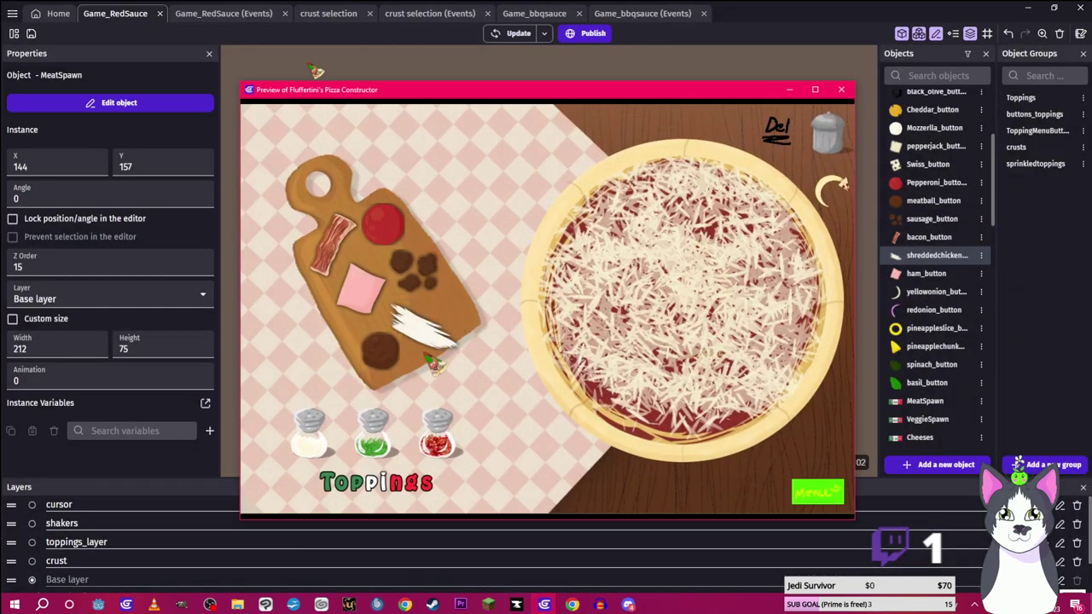
Restart the preview and browse the Meat, Veggies and Cheese topping boards, ending on Meat
left_click(841, 89)
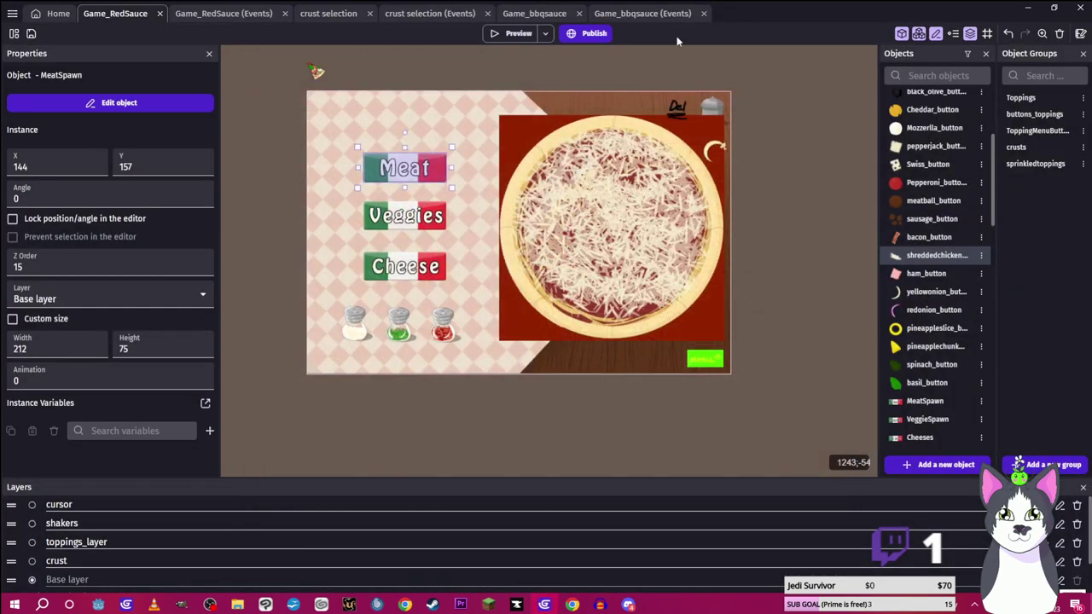
left_click(513, 33)
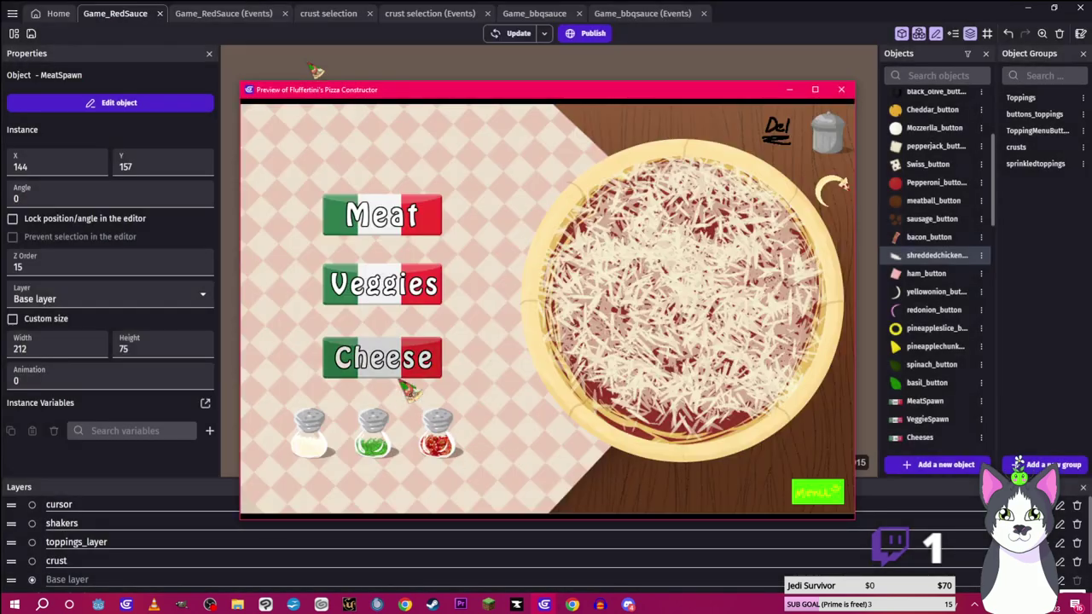
left_click(385, 224)
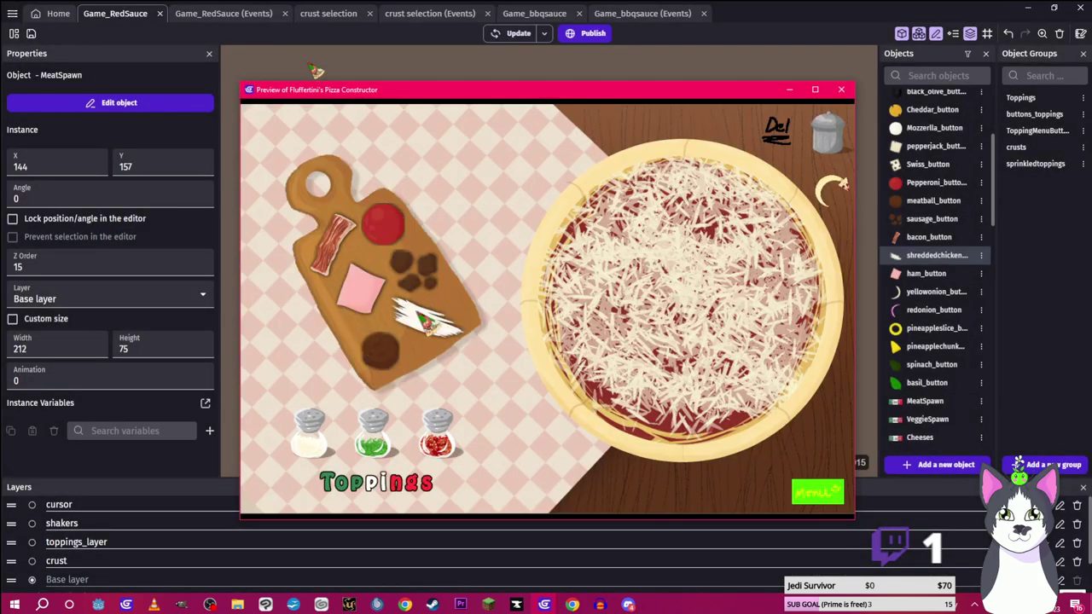
left_click(392, 486)
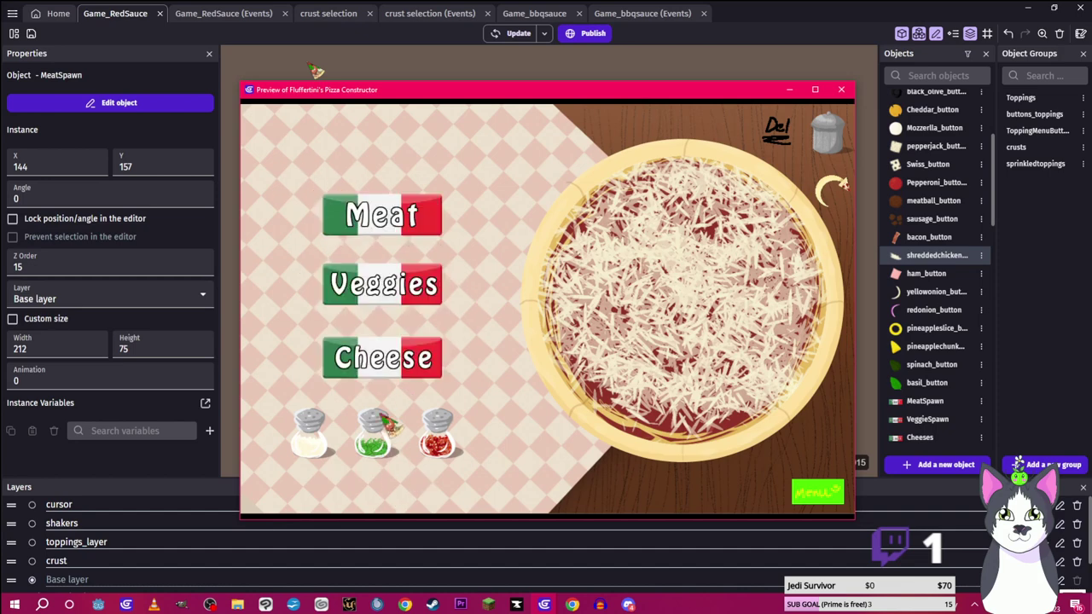
left_click(380, 285)
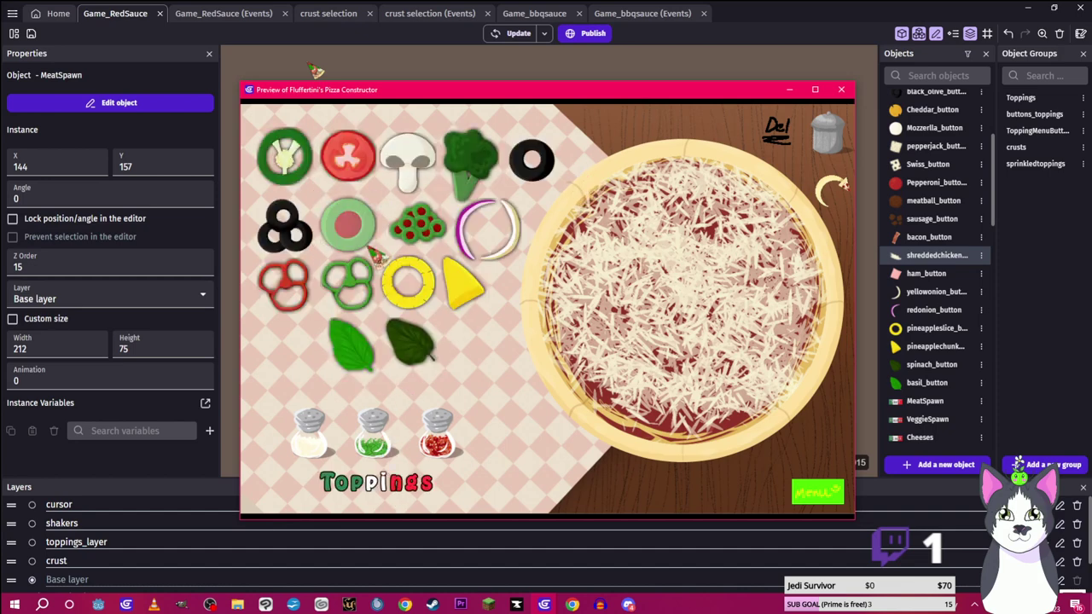
left_click(397, 479)
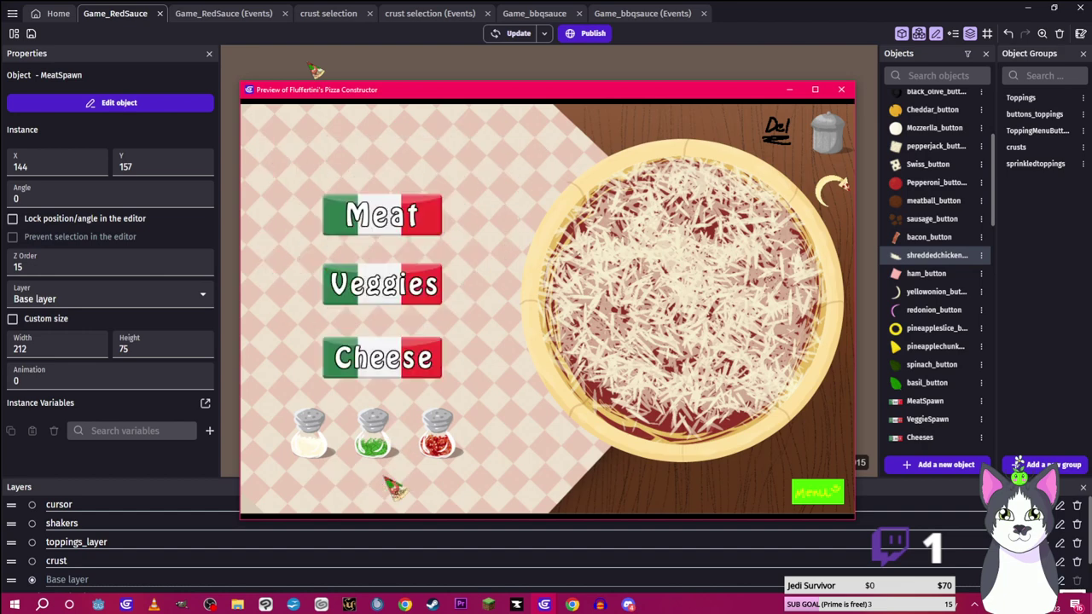
left_click(384, 358)
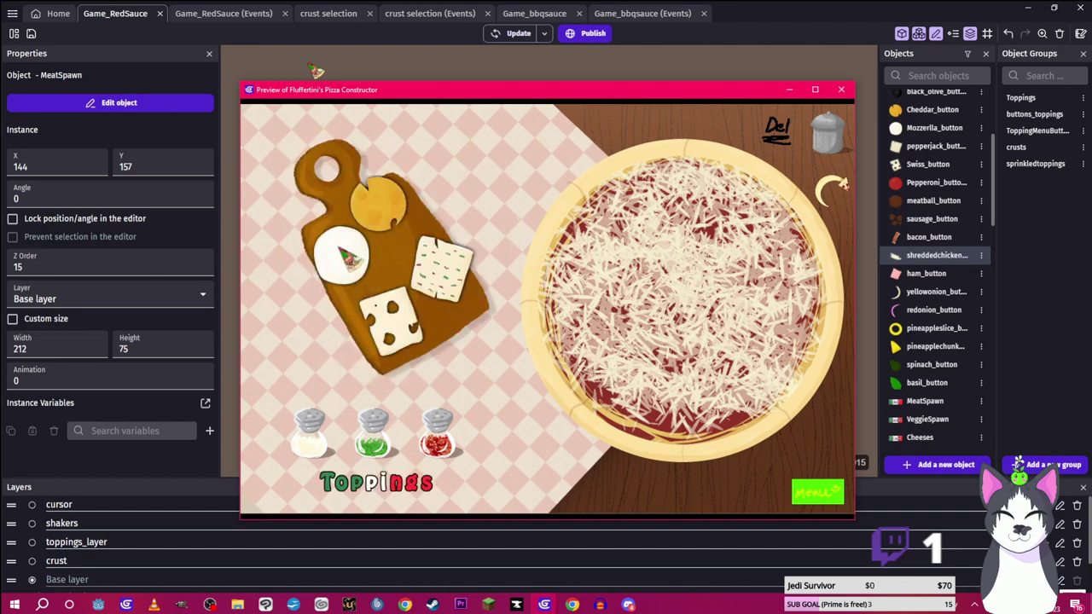
left_click(408, 503)
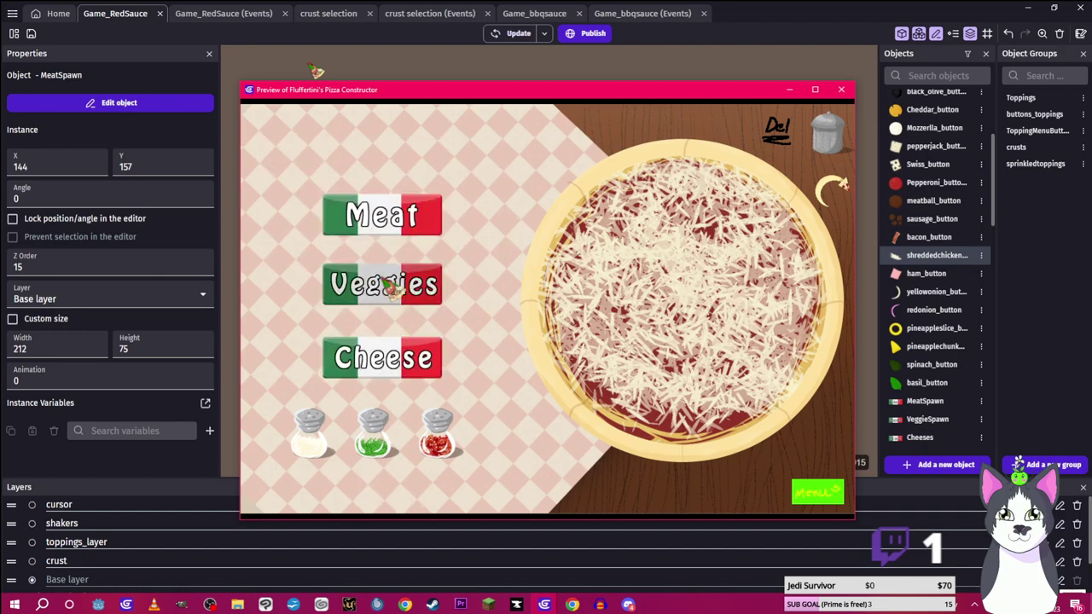
left_click(380, 215)
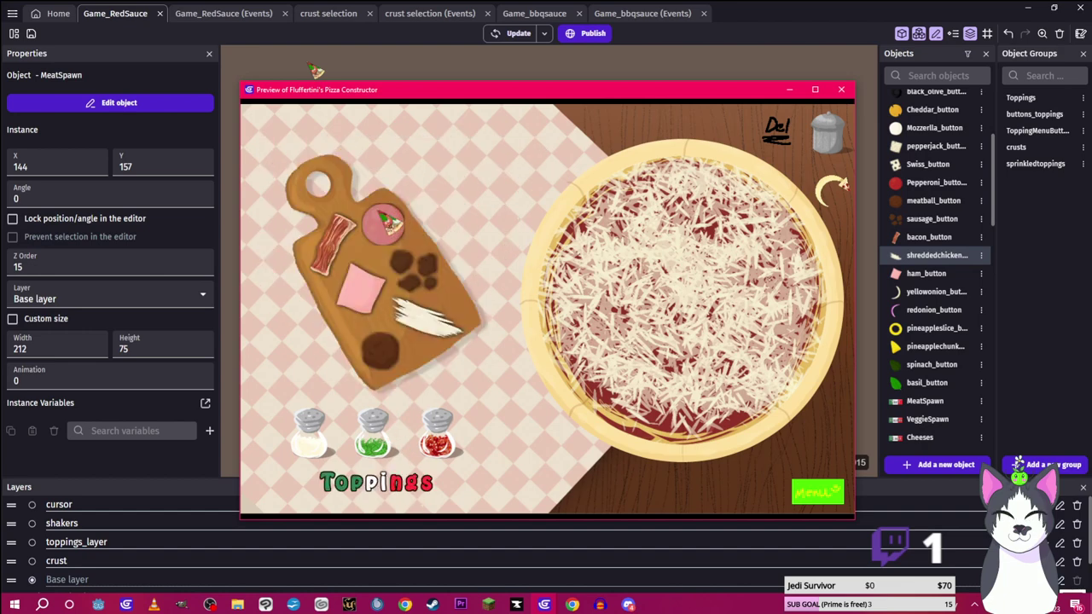
Close the preview, deselect instances and save the project with Ctrl+S
left_click(787, 90)
left_click(793, 113)
key("ctrl+s")
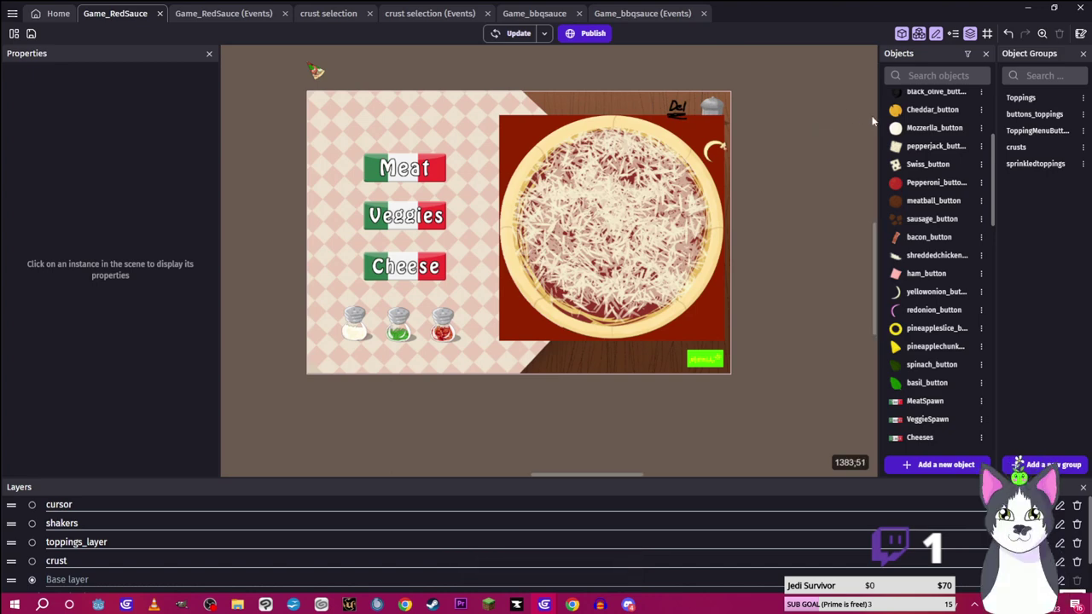
scroll(928, 182, "up", 3)
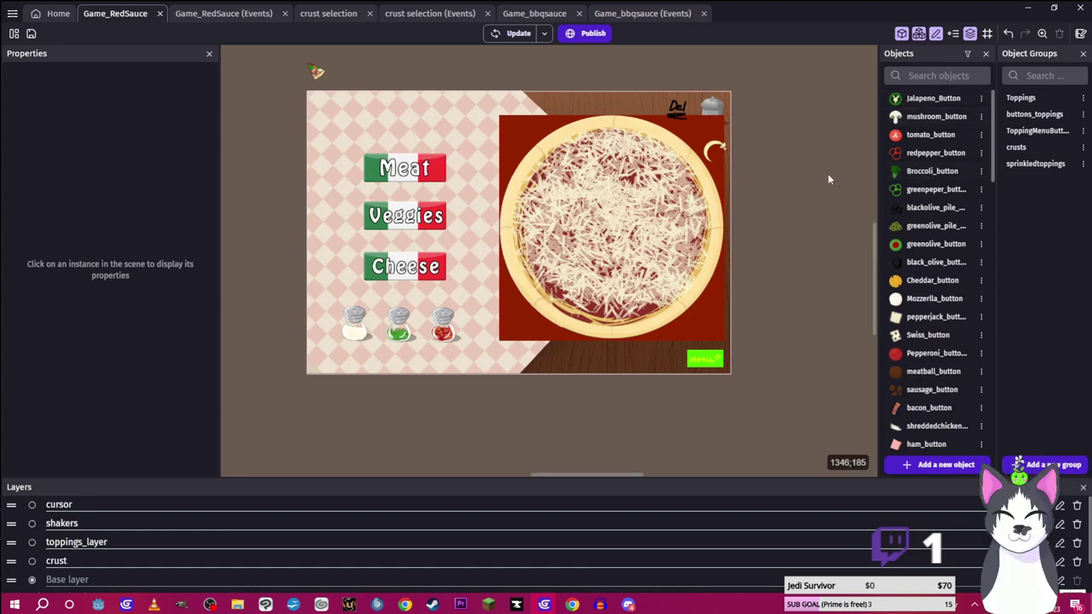
scroll(804, 218, "down", 1)
scroll(793, 235, "up", 1)
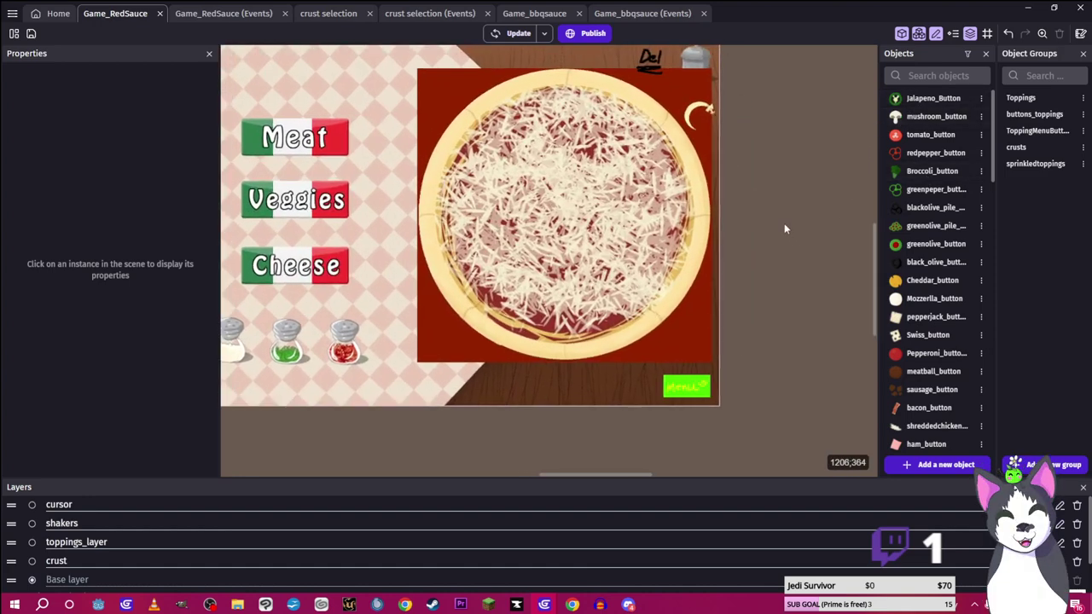
scroll(940, 282, "down", 3)
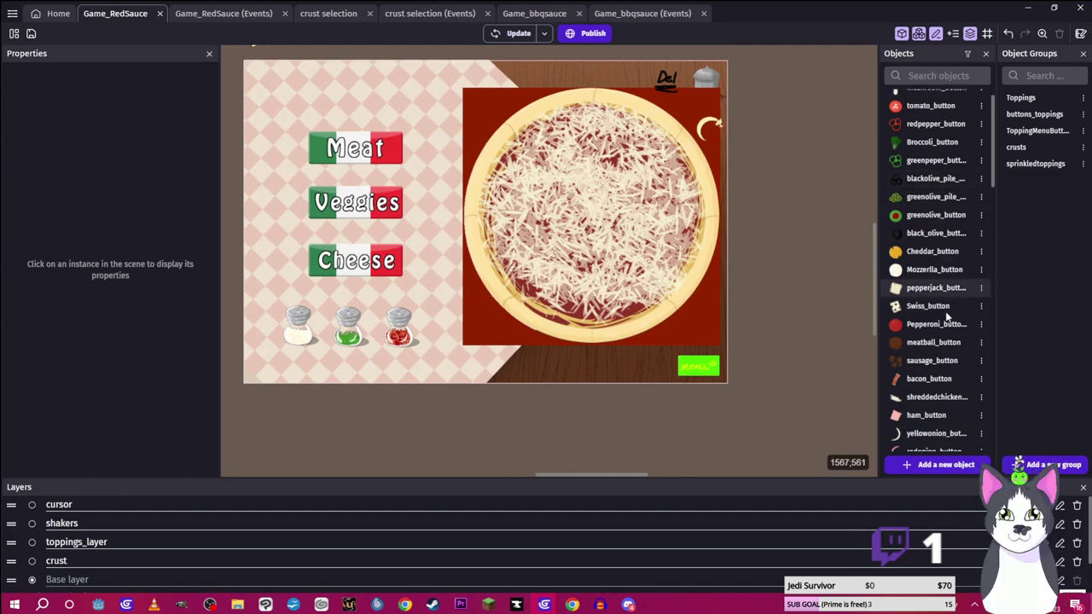
scroll(926, 218, "up", 3)
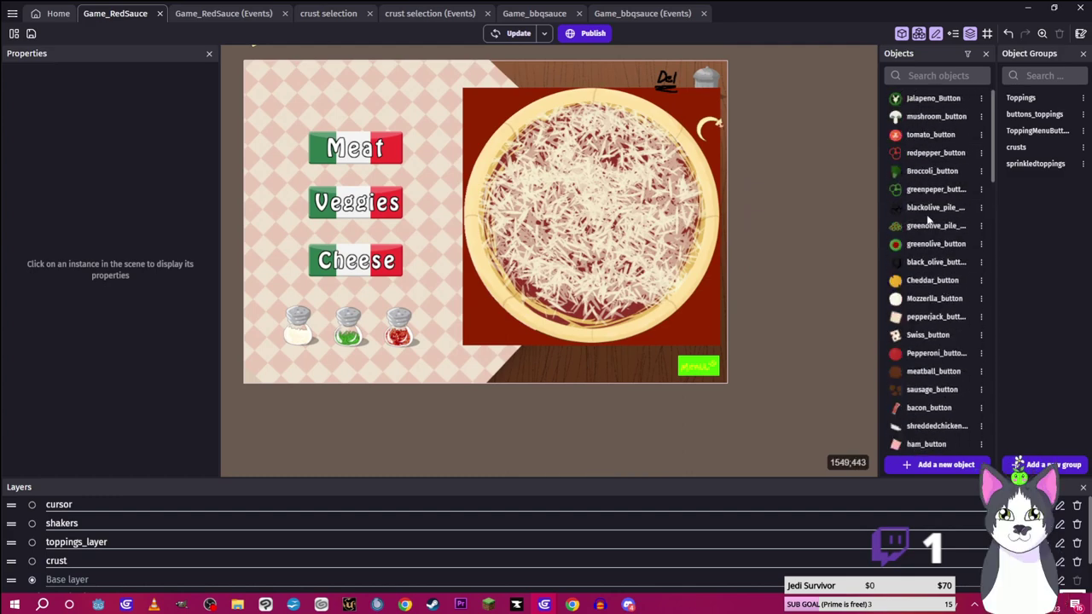
double_click(934, 98)
left_click(235, 515)
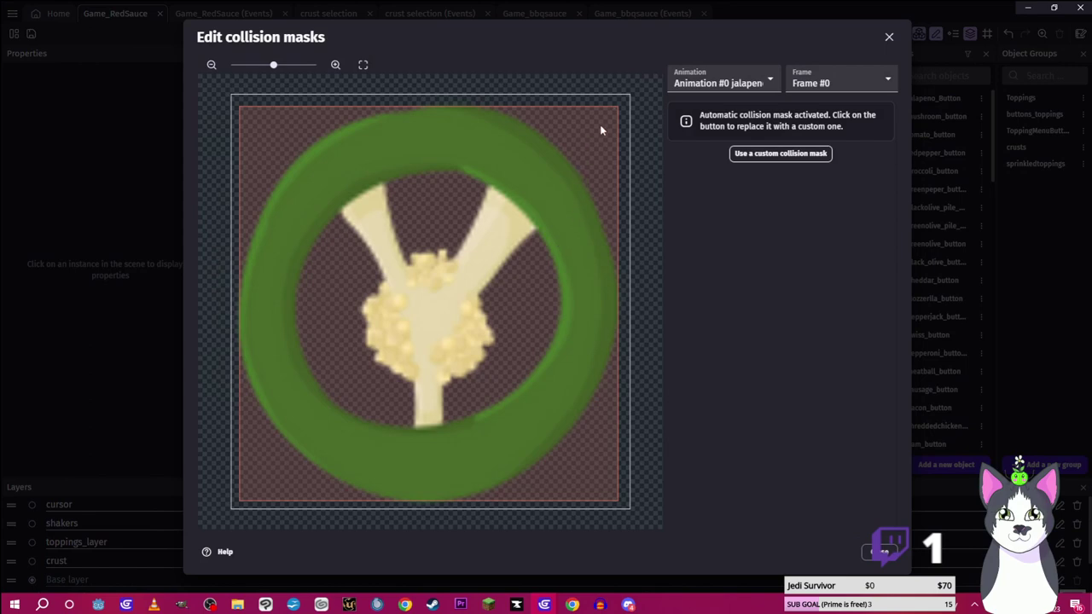
left_click(746, 155)
left_click_drag(619, 109, 572, 133)
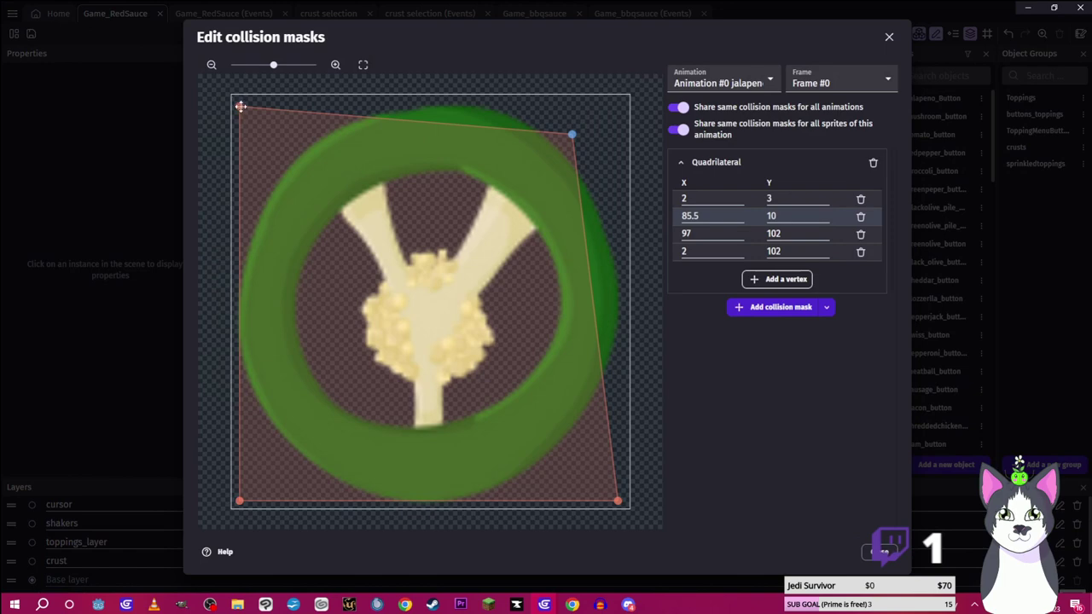
left_click_drag(240, 106, 263, 159)
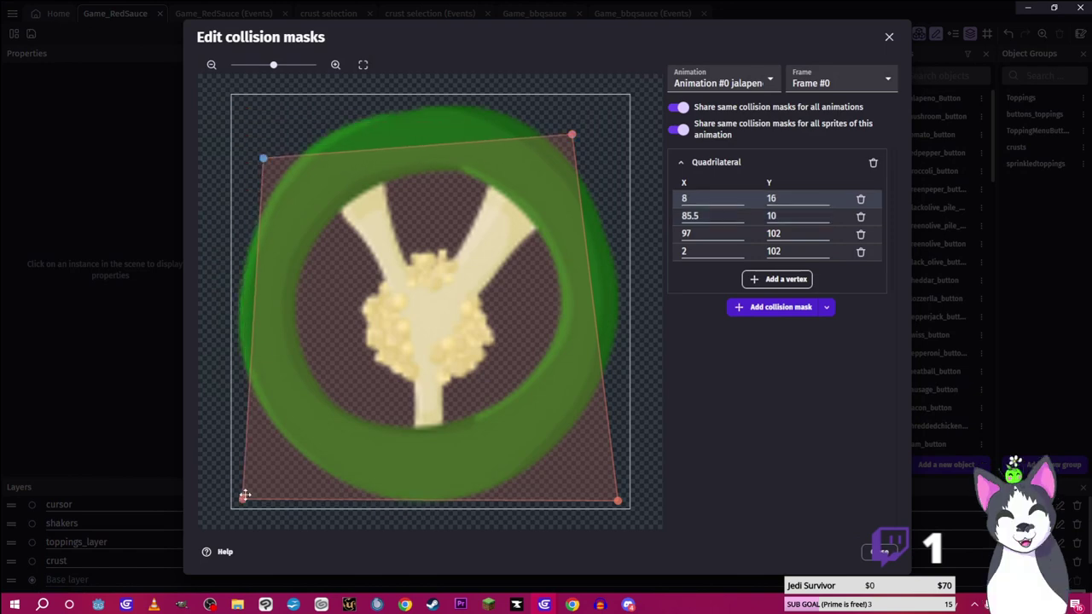
left_click_drag(245, 495, 255, 443)
left_click_drag(618, 502, 574, 453)
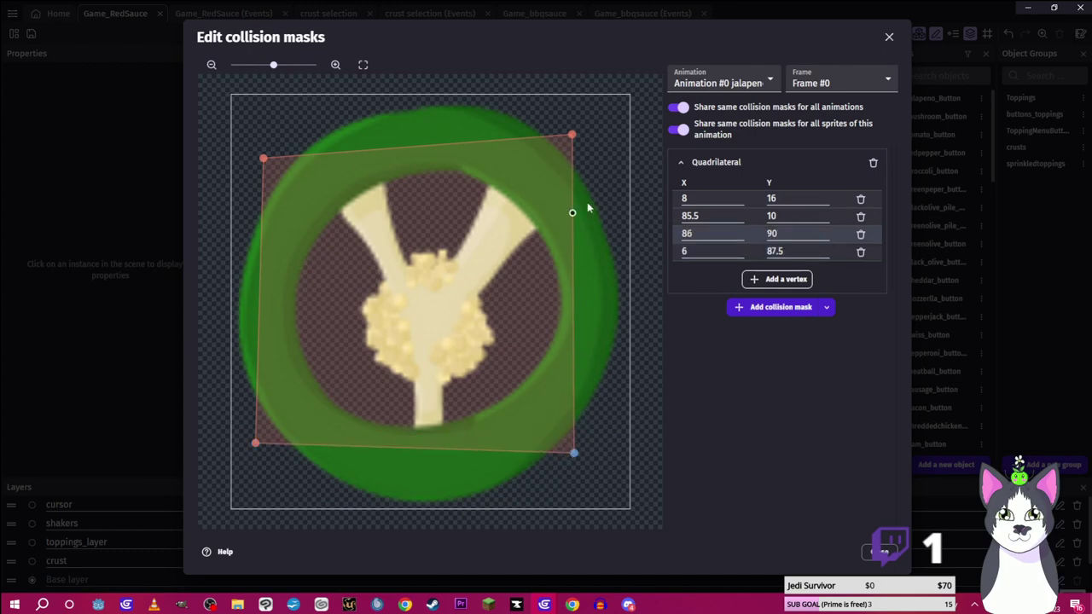
left_click_drag(578, 139, 584, 160)
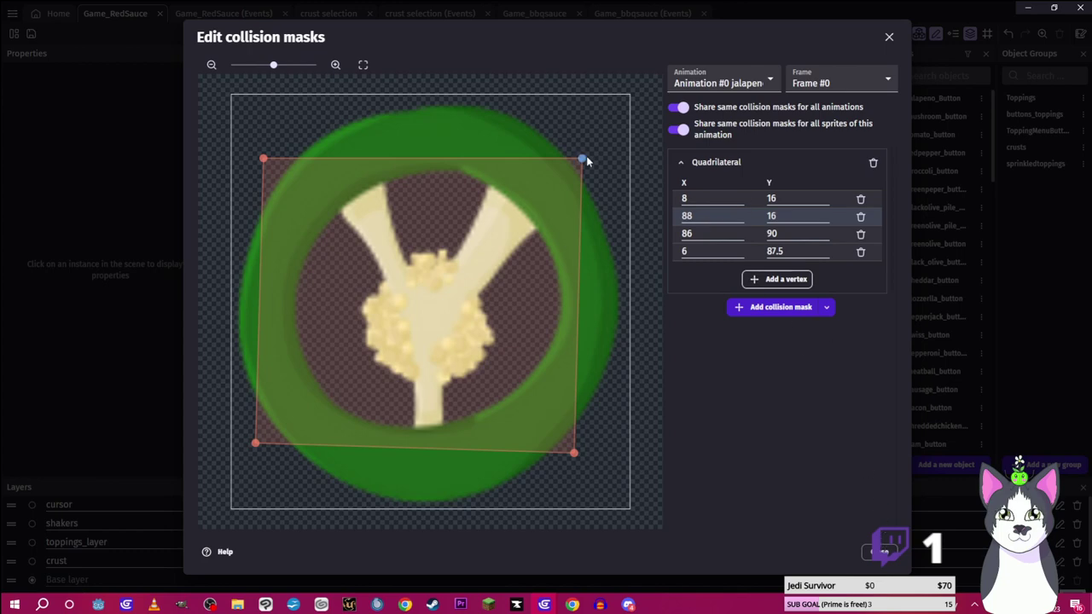
left_click(874, 163)
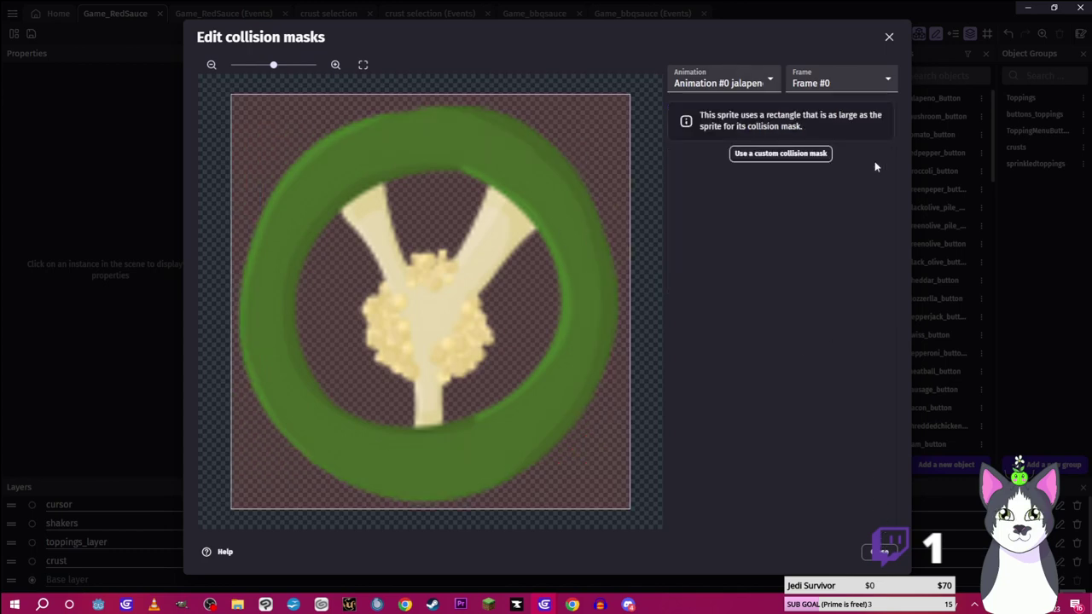
left_click(889, 38)
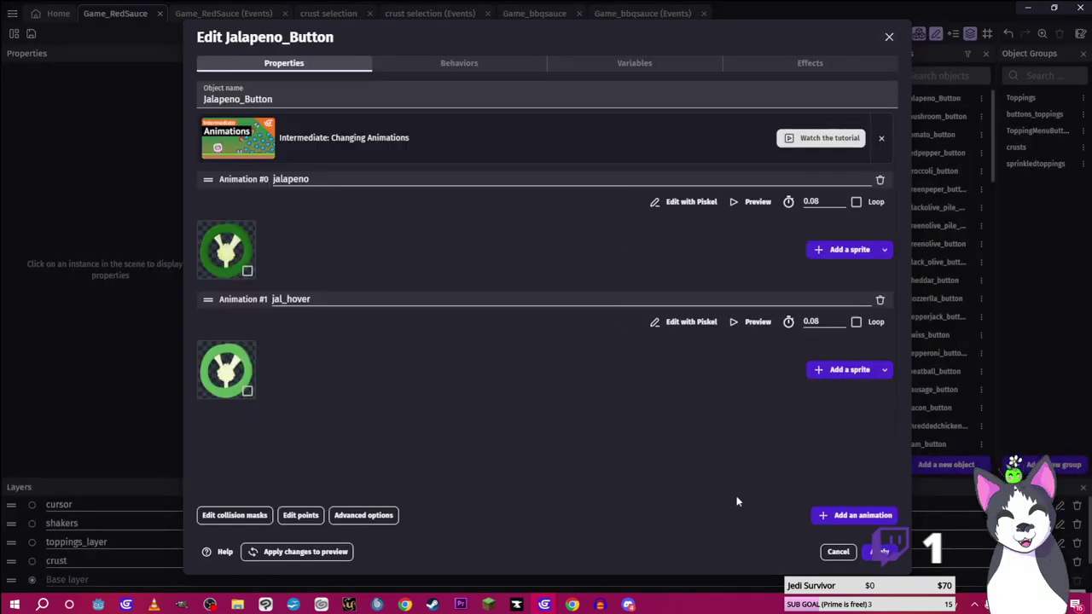
left_click(884, 551)
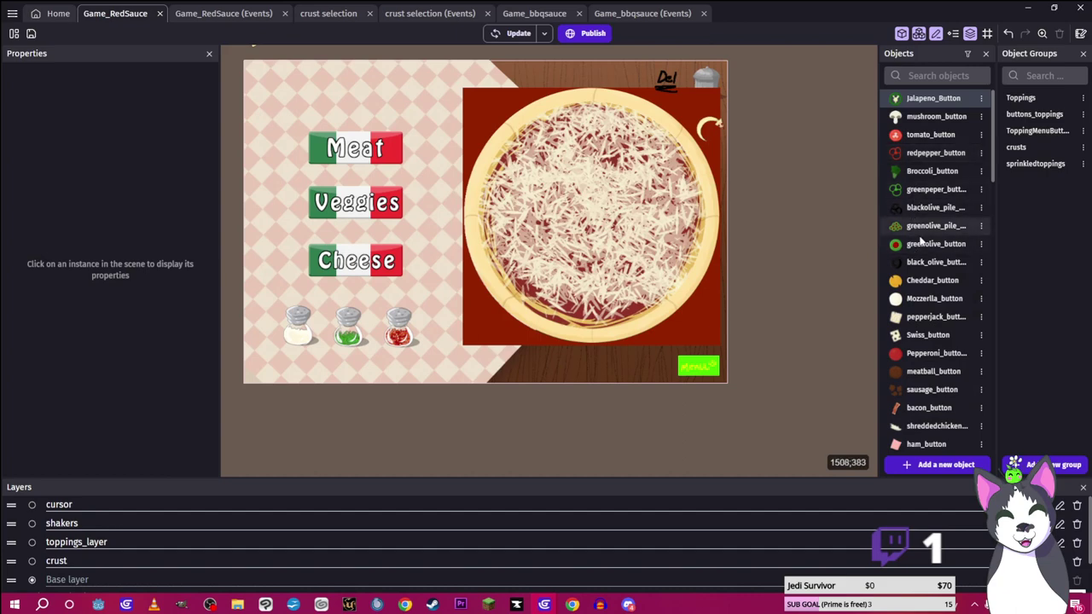
Switch bacon_button to a custom collision mask with its four corners dragged onto the diagonal bacon strip, then apply
left_click(918, 408)
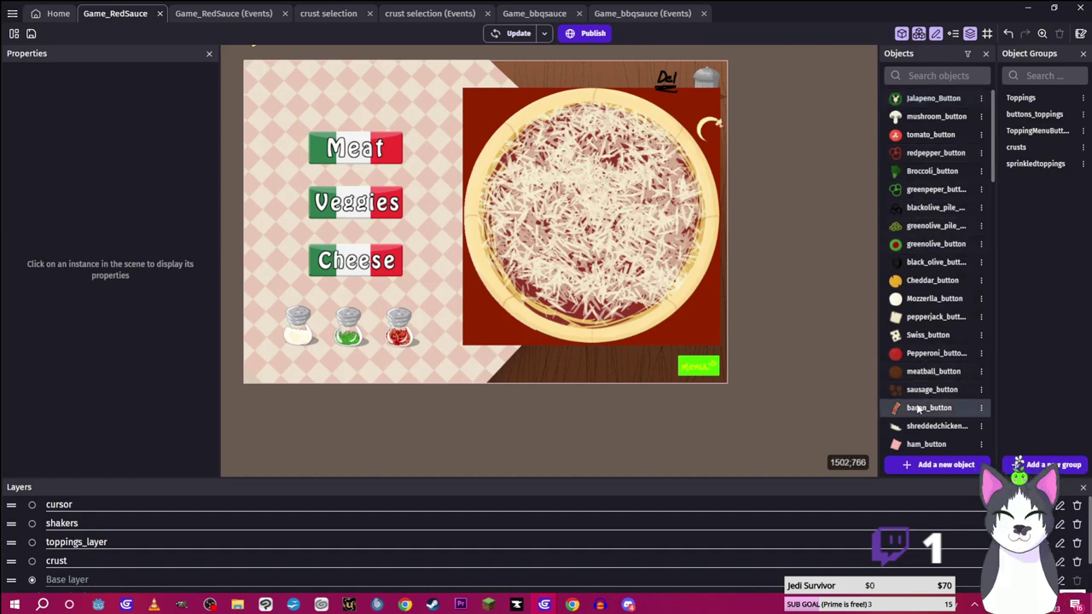
double_click(917, 409)
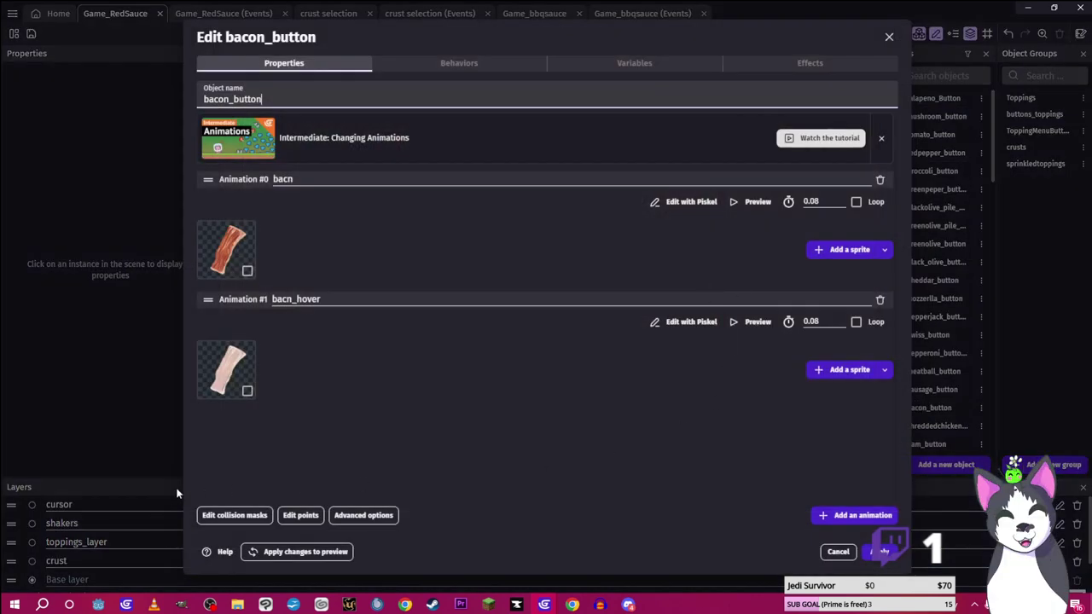
left_click(223, 516)
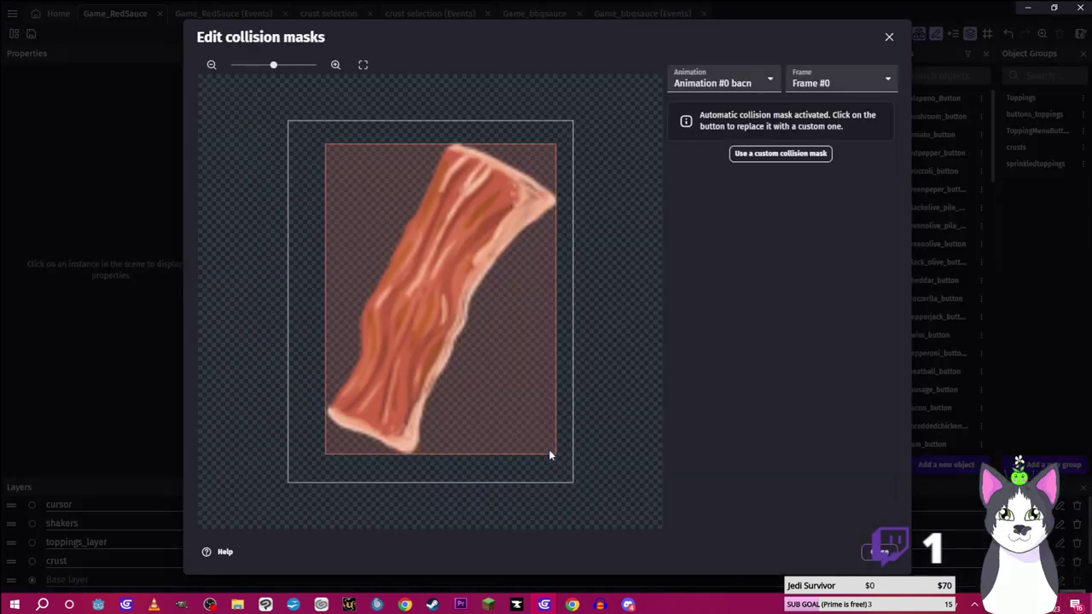
left_click(754, 159)
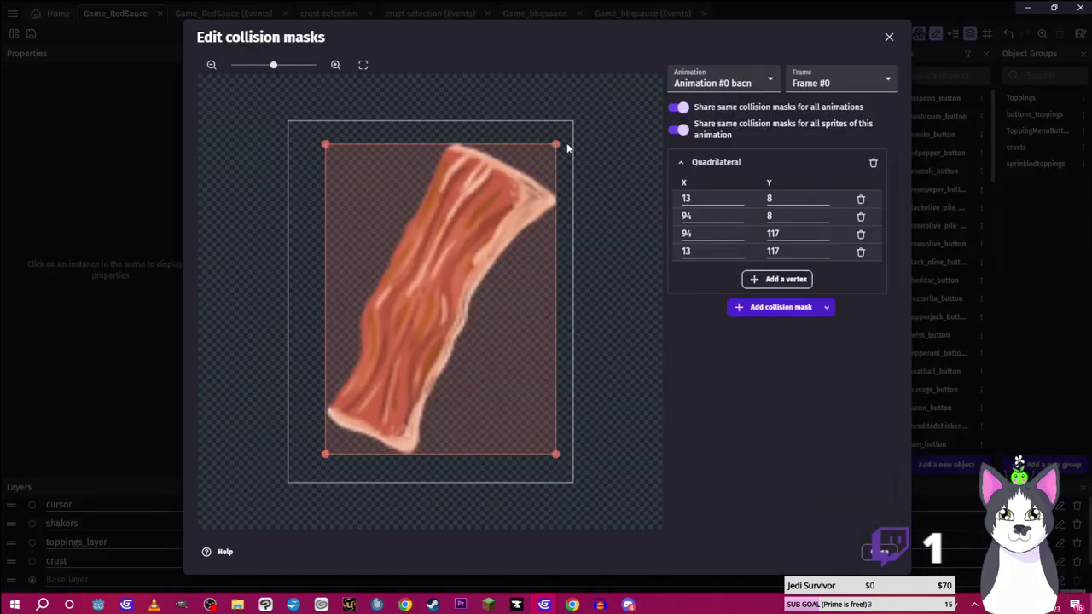
left_click_drag(557, 145, 555, 198)
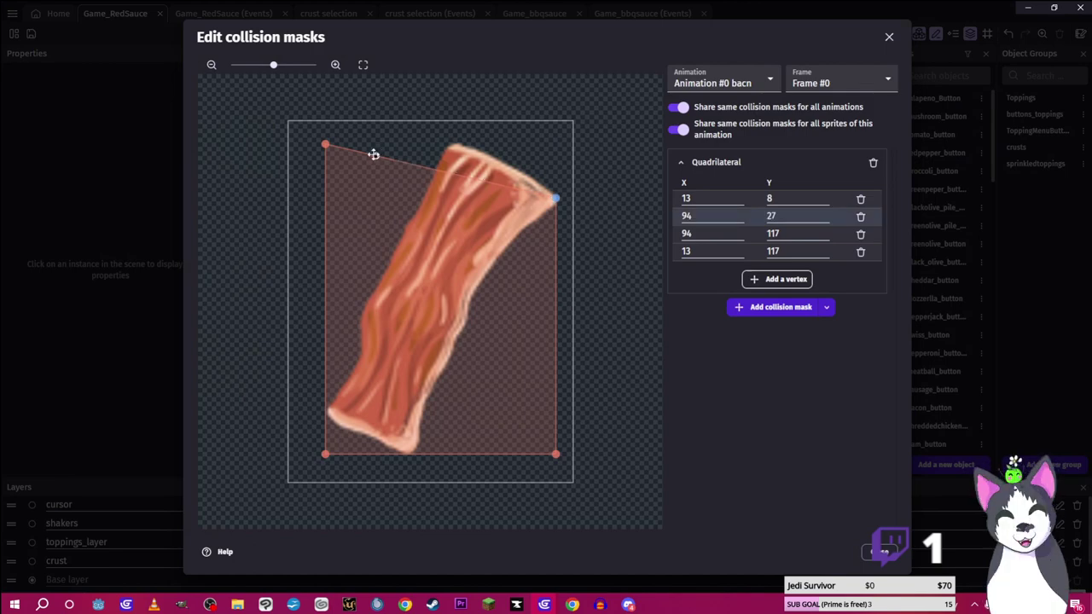
left_click_drag(325, 145, 453, 145)
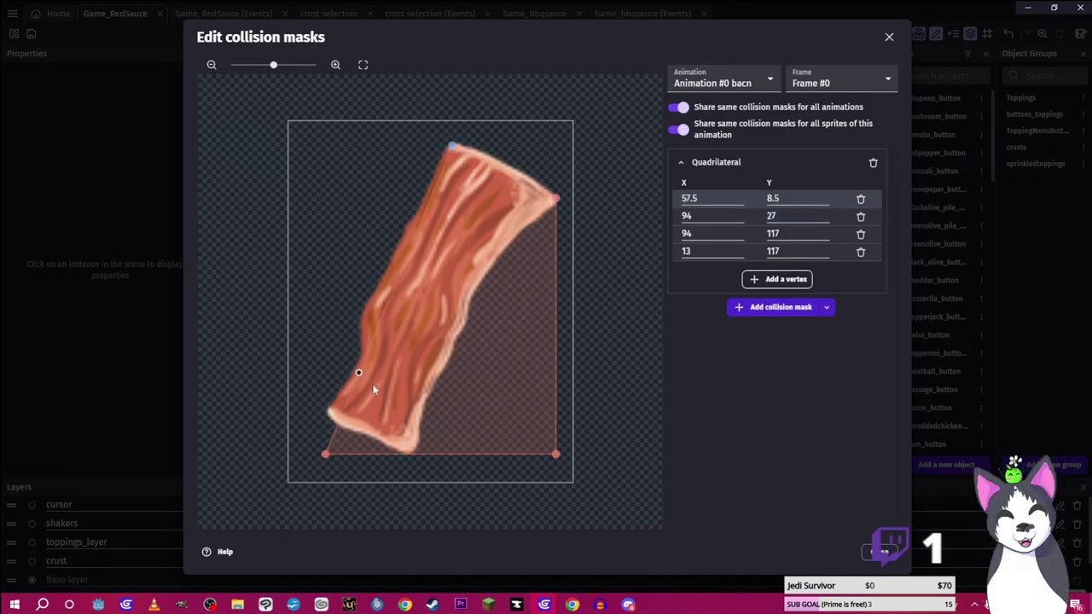
left_click_drag(326, 454, 308, 412)
left_click_drag(554, 456, 407, 456)
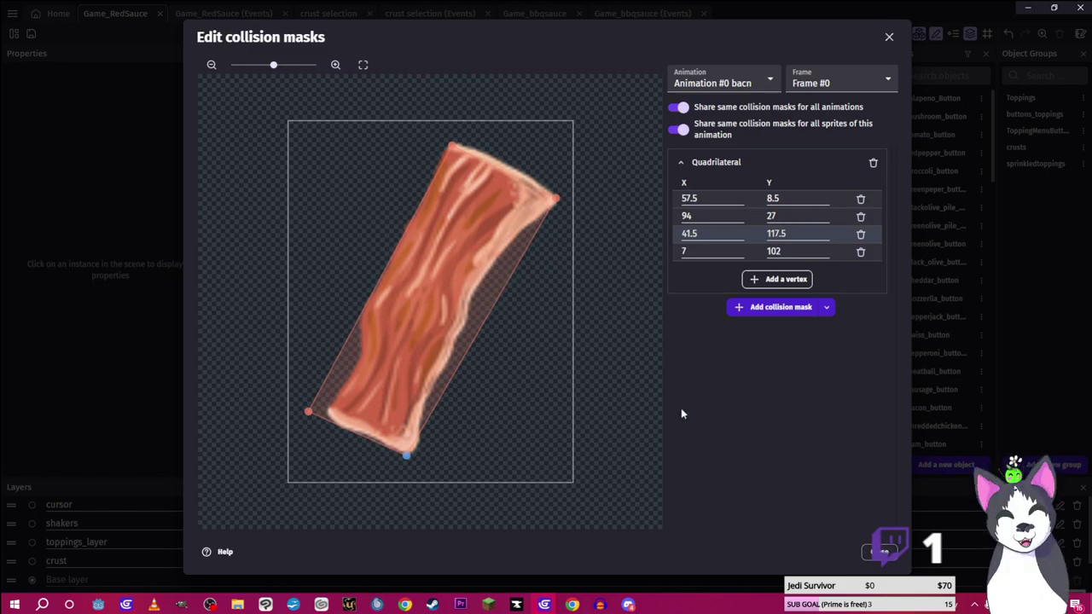
left_click(871, 551)
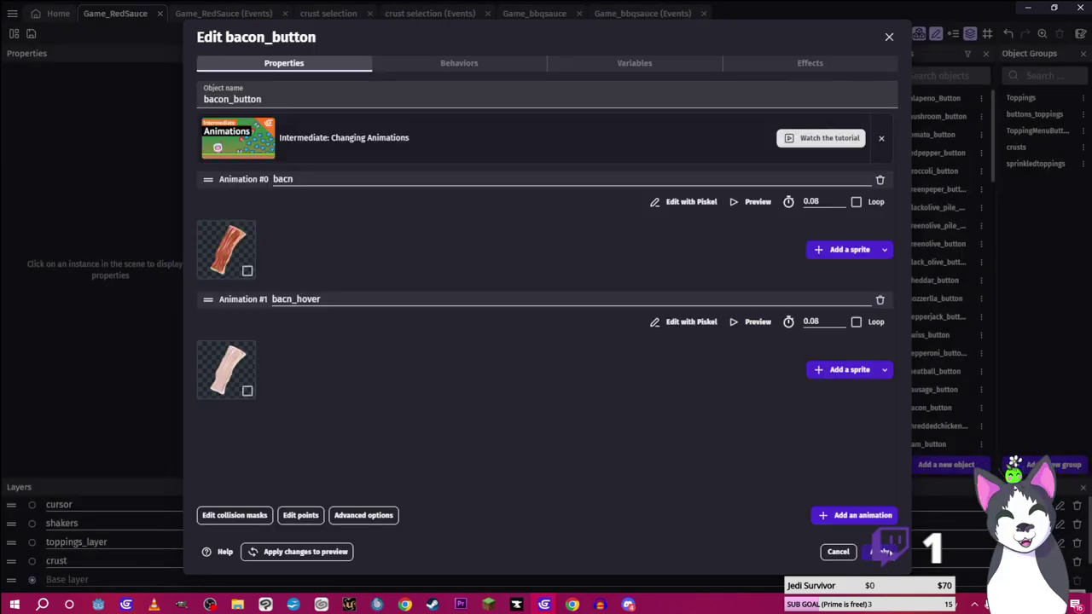
left_click(884, 551)
scroll(919, 375, "down", 2)
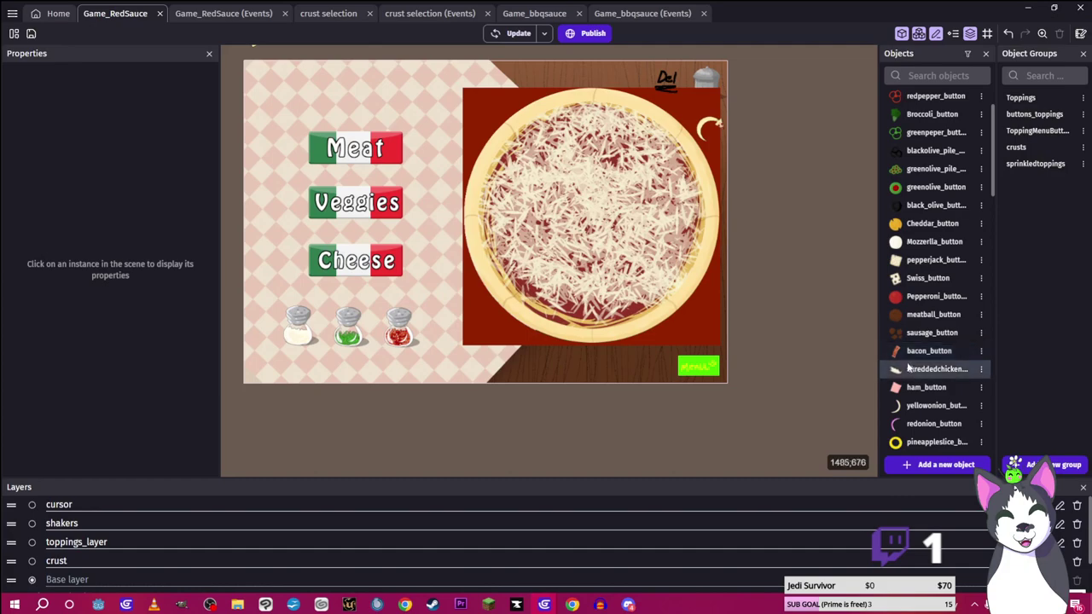
Fit shreddedchicken_button's custom mask to the shreds: three corners moved and a fifth vertex added on the left edge
double_click(930, 370)
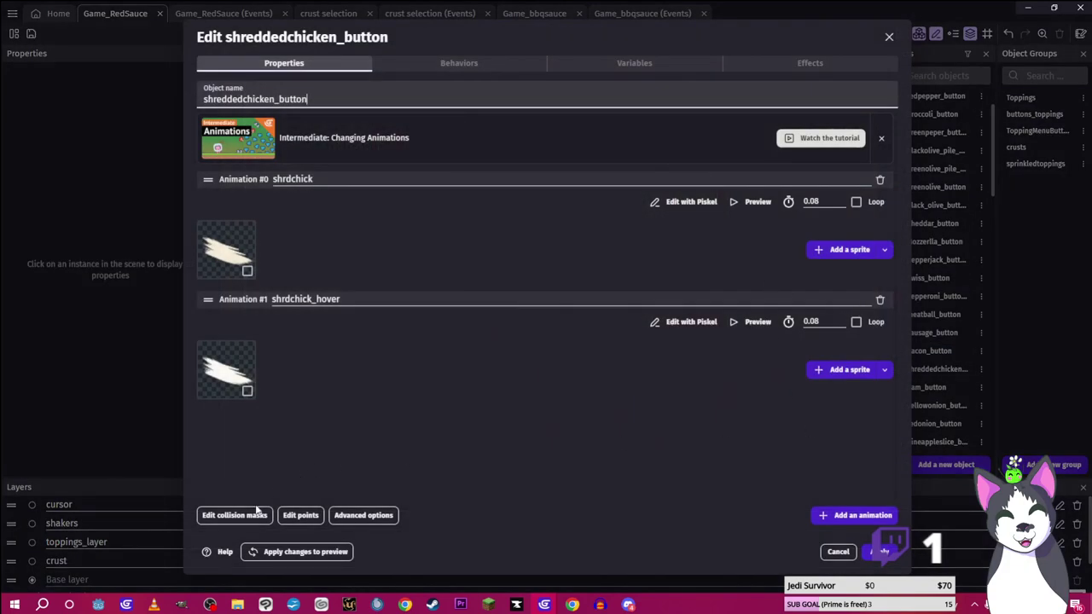
left_click(234, 516)
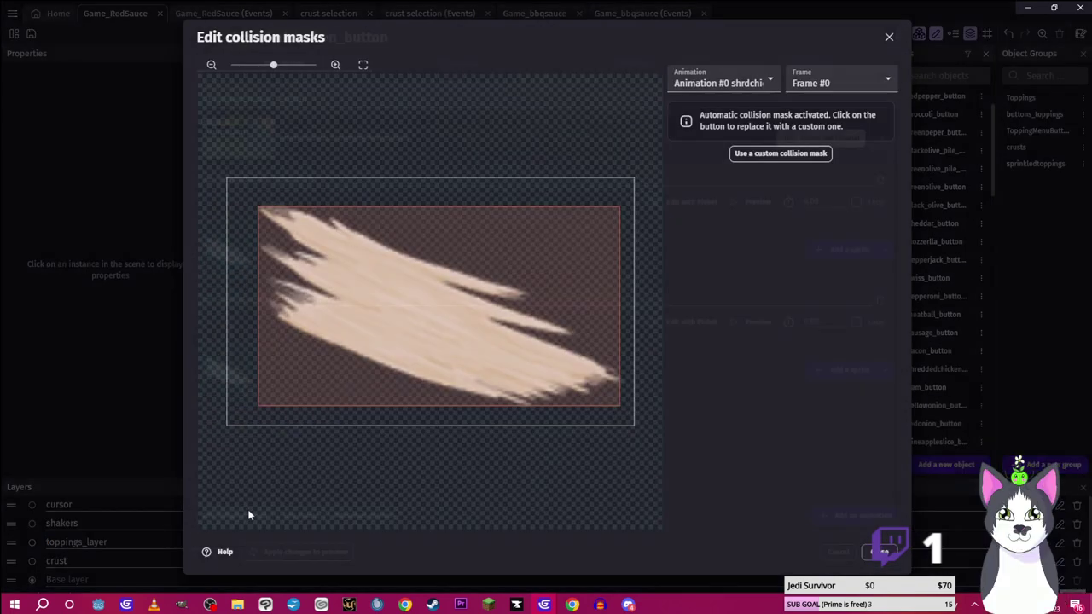
left_click(735, 153)
left_click_drag(618, 209, 433, 257)
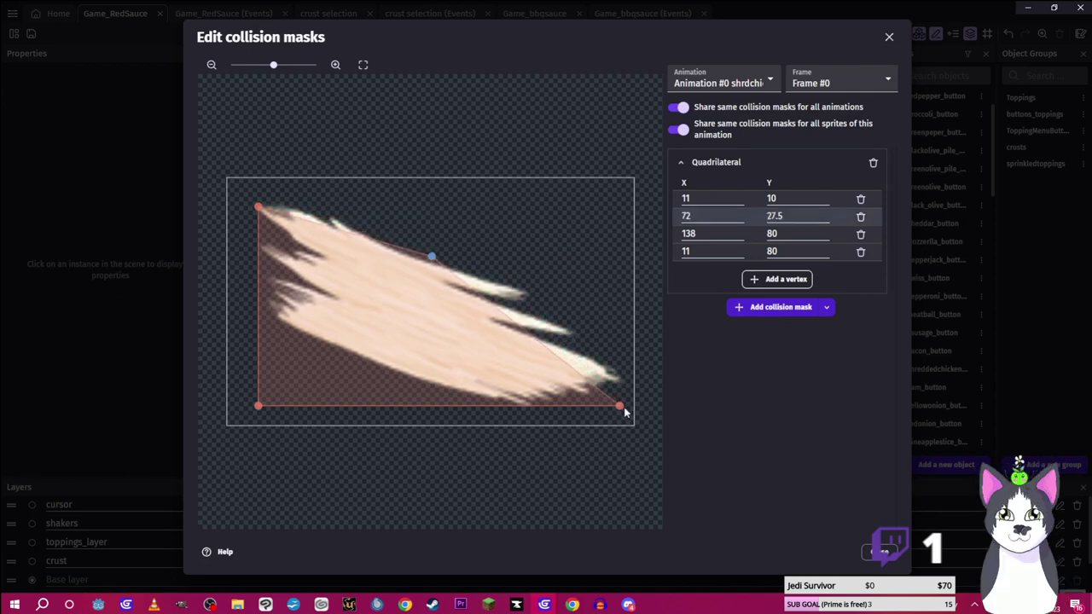
left_click_drag(619, 406, 629, 379)
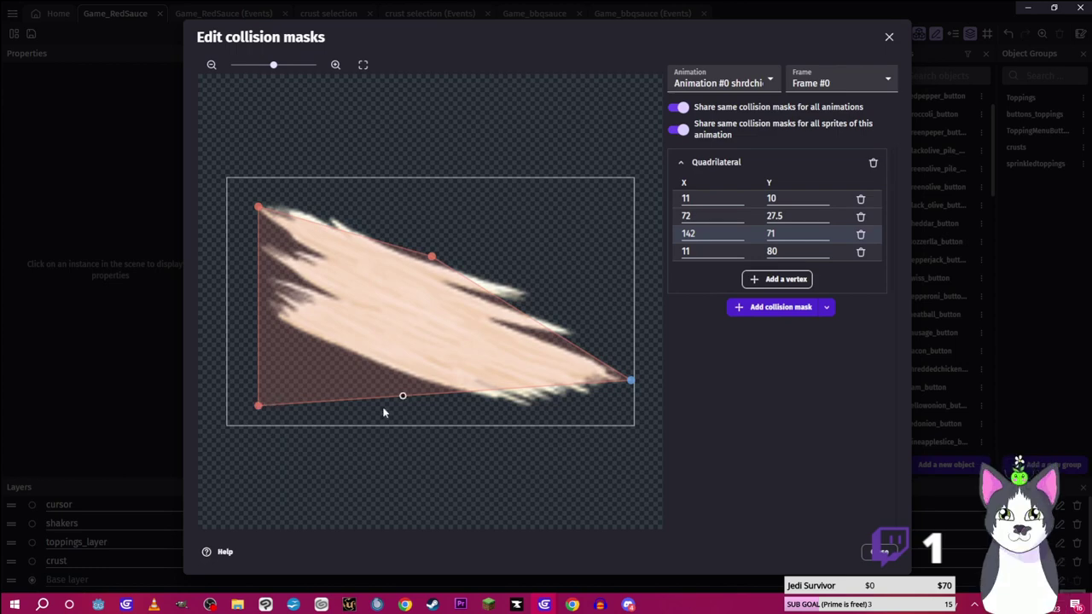
left_click_drag(262, 410, 523, 409)
left_click_drag(339, 270, 282, 328)
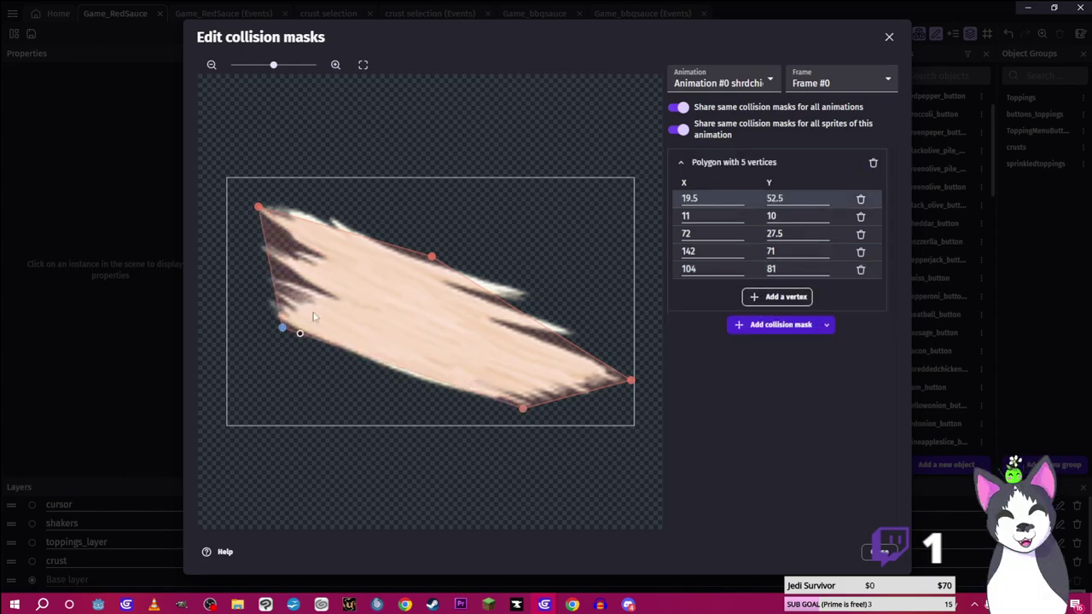
left_click(883, 552)
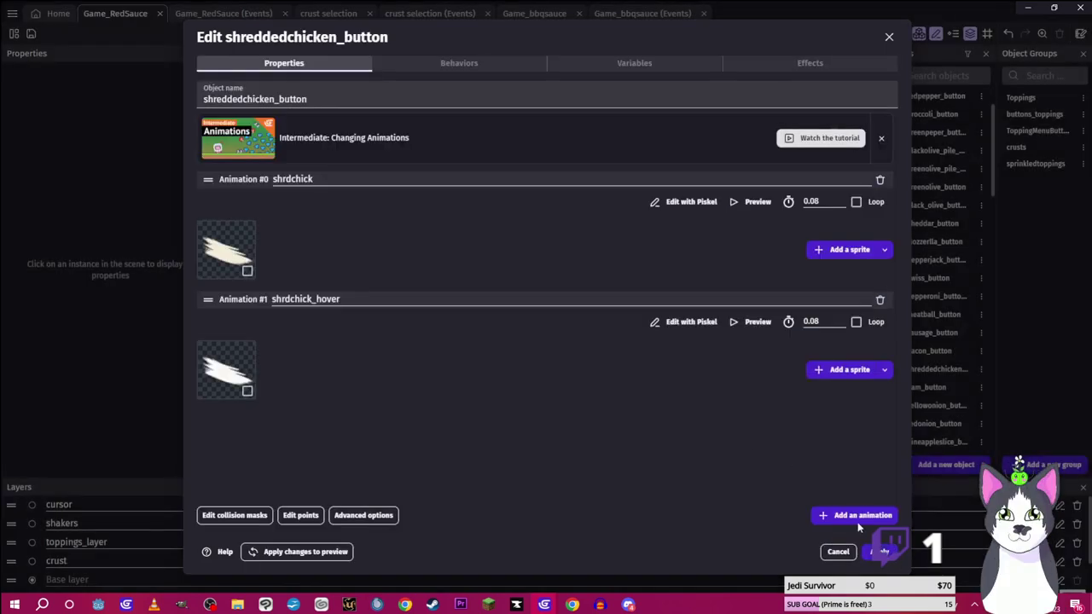
left_click(883, 552)
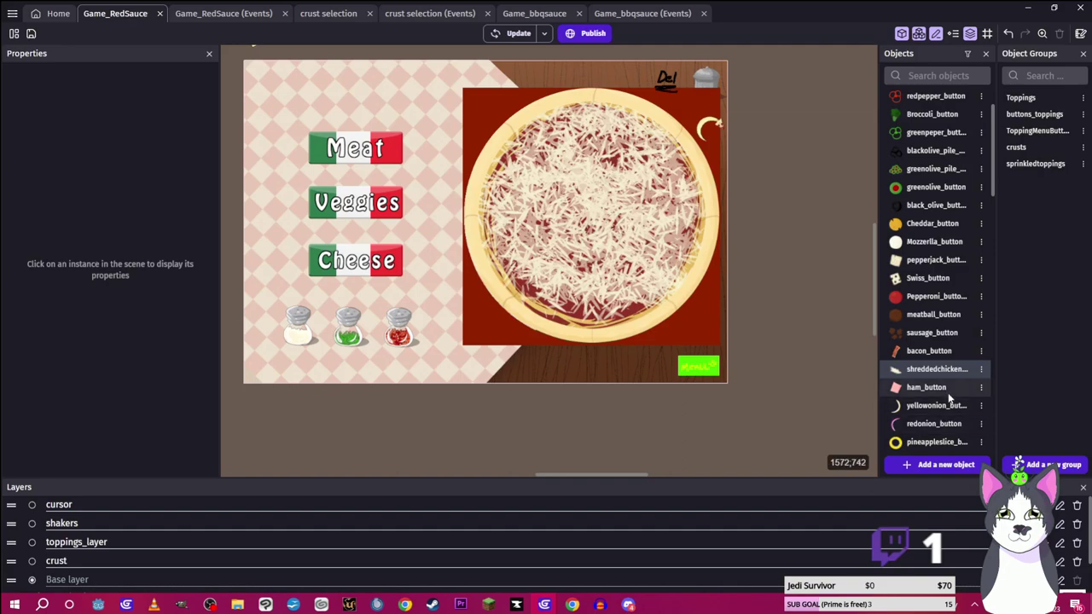
Give ham_button a custom collision mask with its four corners placed on the ham slice's points, then apply
double_click(923, 389)
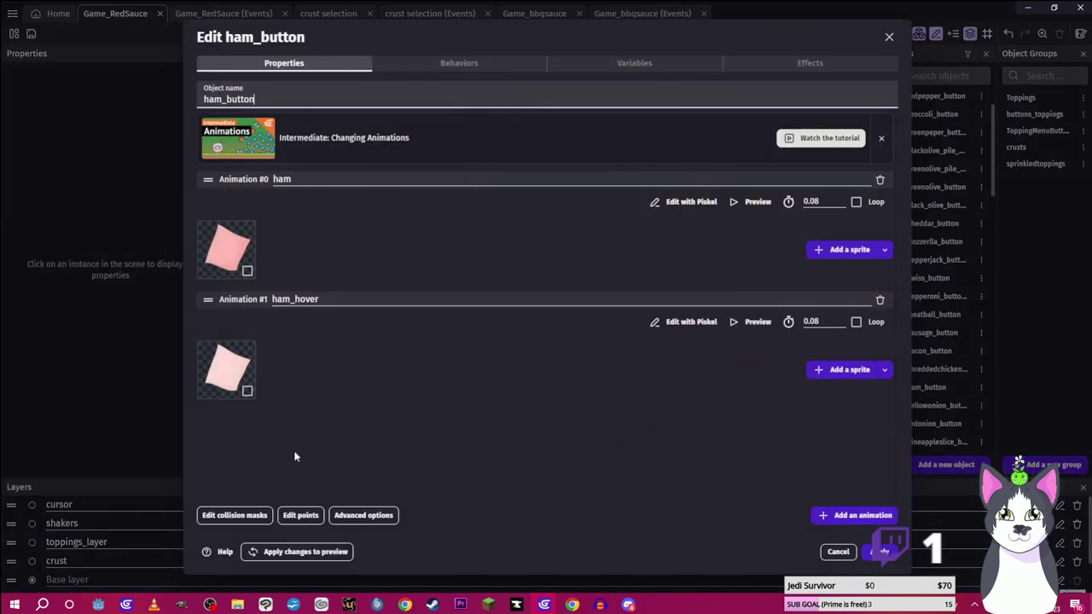
left_click(229, 515)
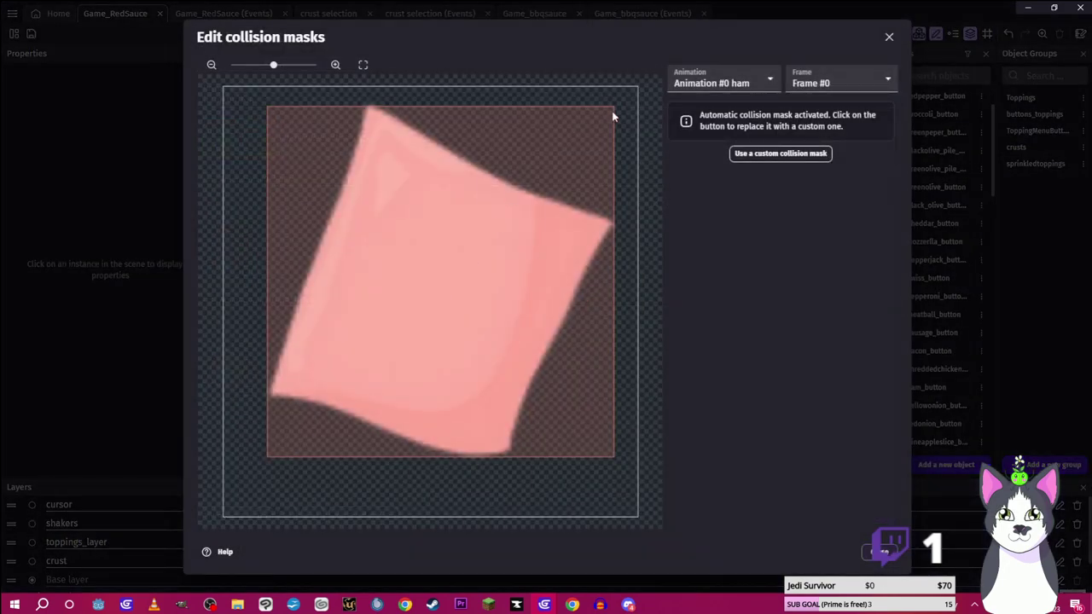
left_click(741, 154)
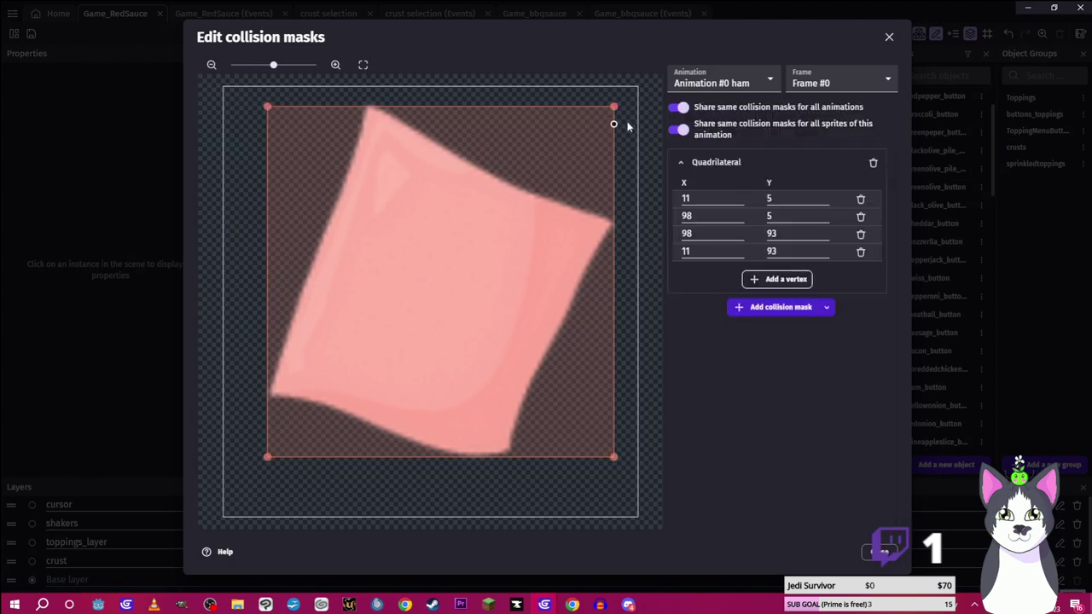
left_click_drag(613, 105, 610, 222)
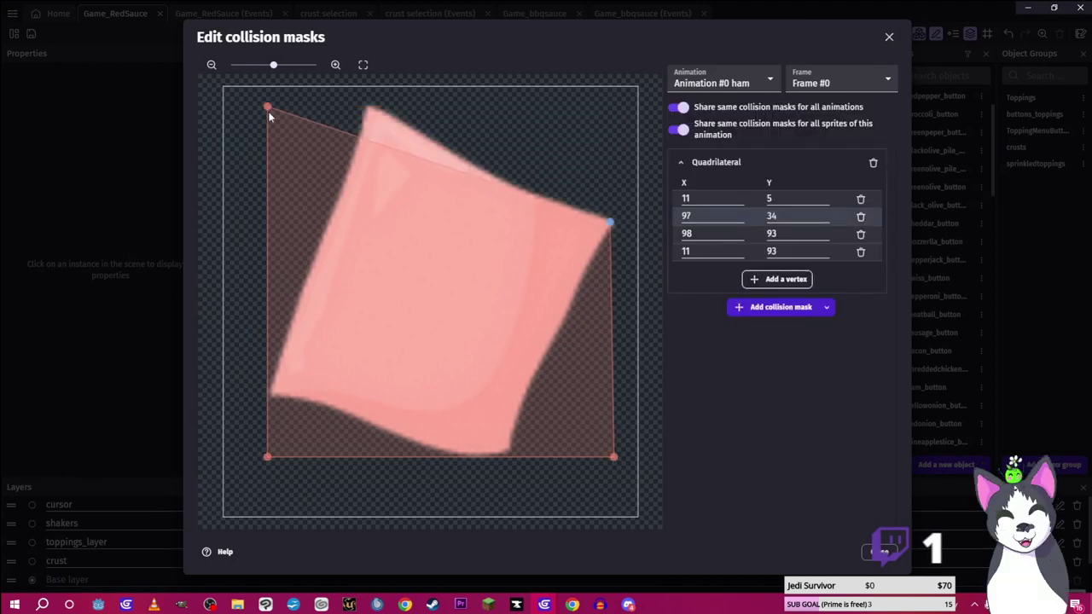
left_click_drag(267, 107, 370, 104)
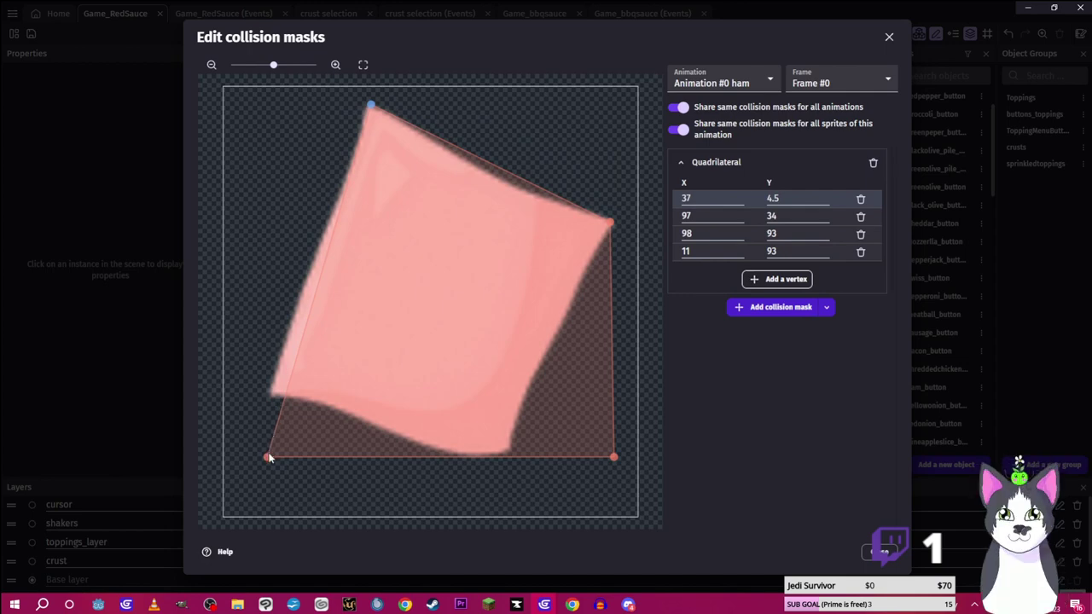
left_click_drag(267, 456, 265, 398)
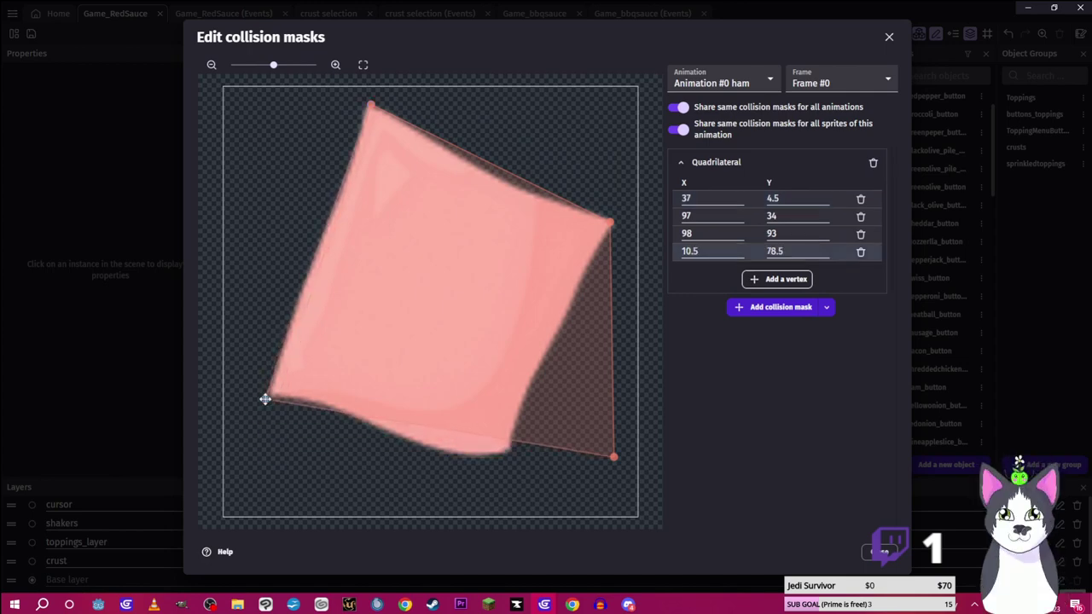
left_click_drag(614, 456, 506, 458)
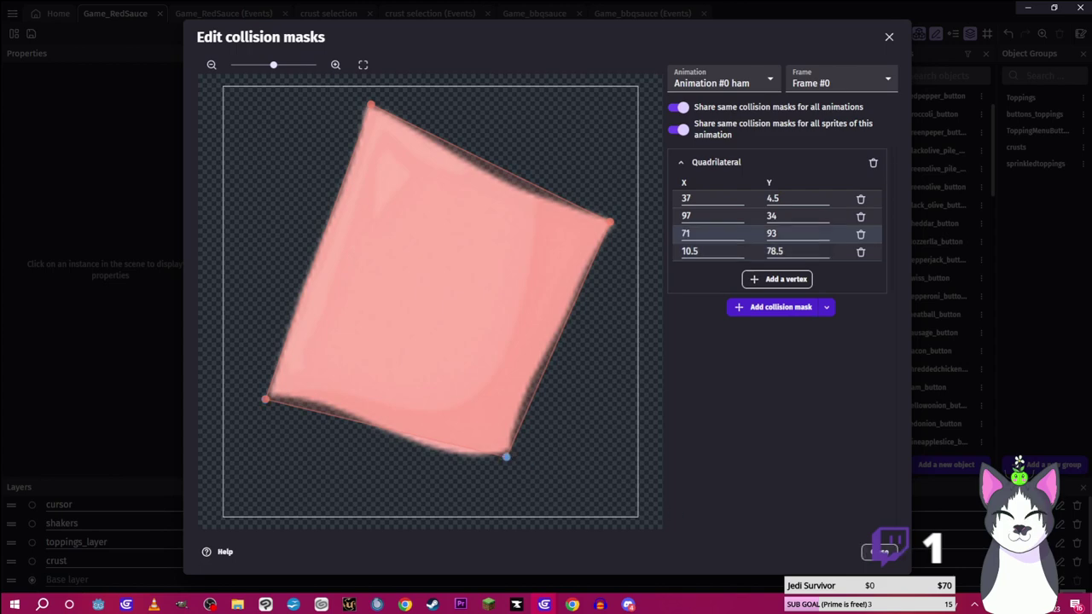
left_click(884, 552)
left_click(884, 552)
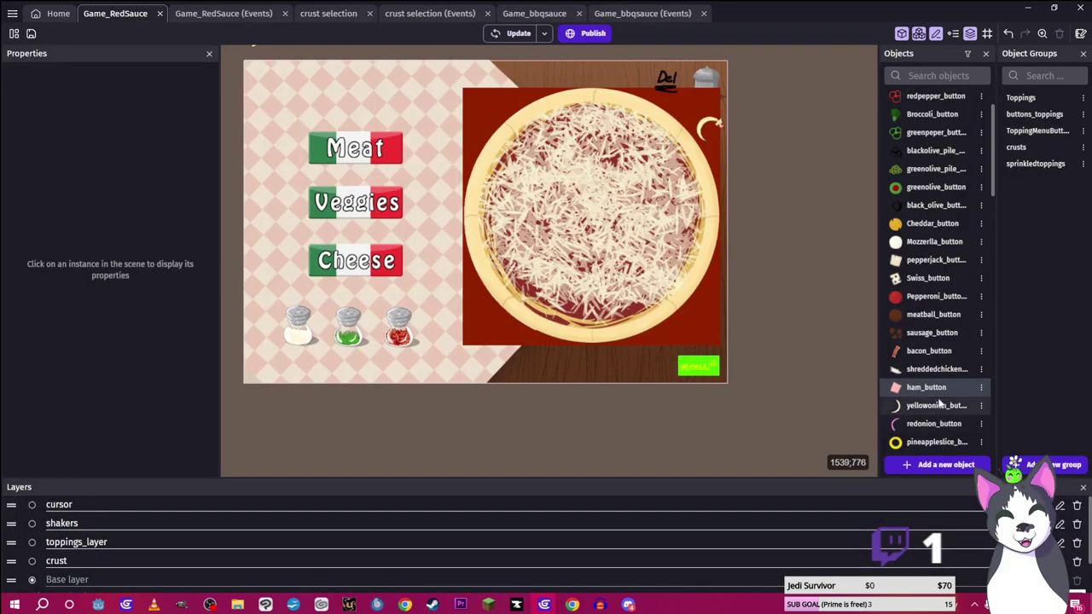
scroll(939, 358, "down", 4)
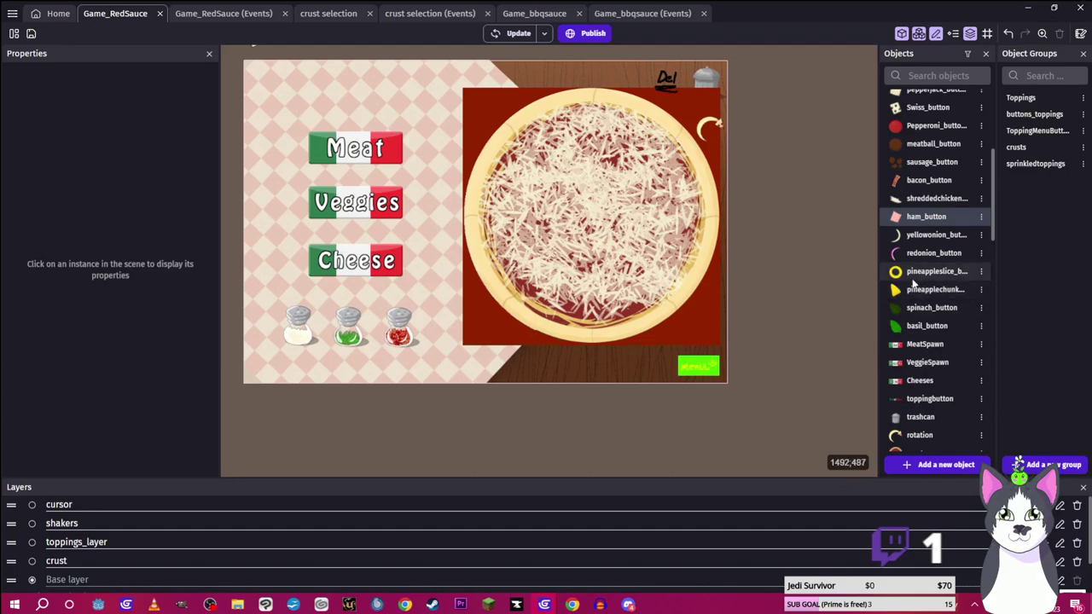
Switch pineapplechunk_button to a custom collision mask and pull three corners in toward the chunk
double_click(912, 291)
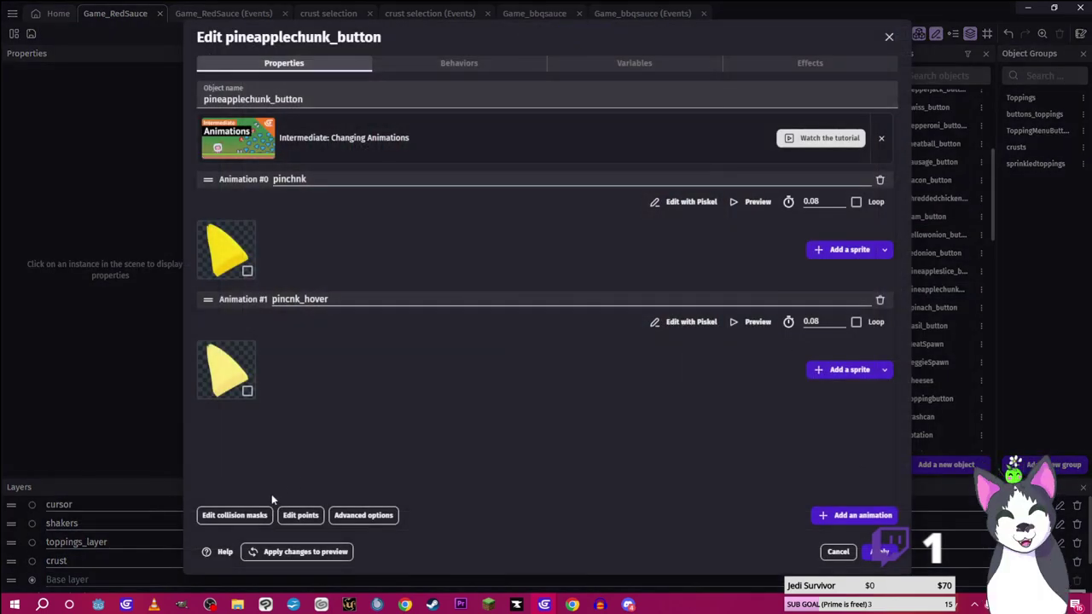
left_click(239, 515)
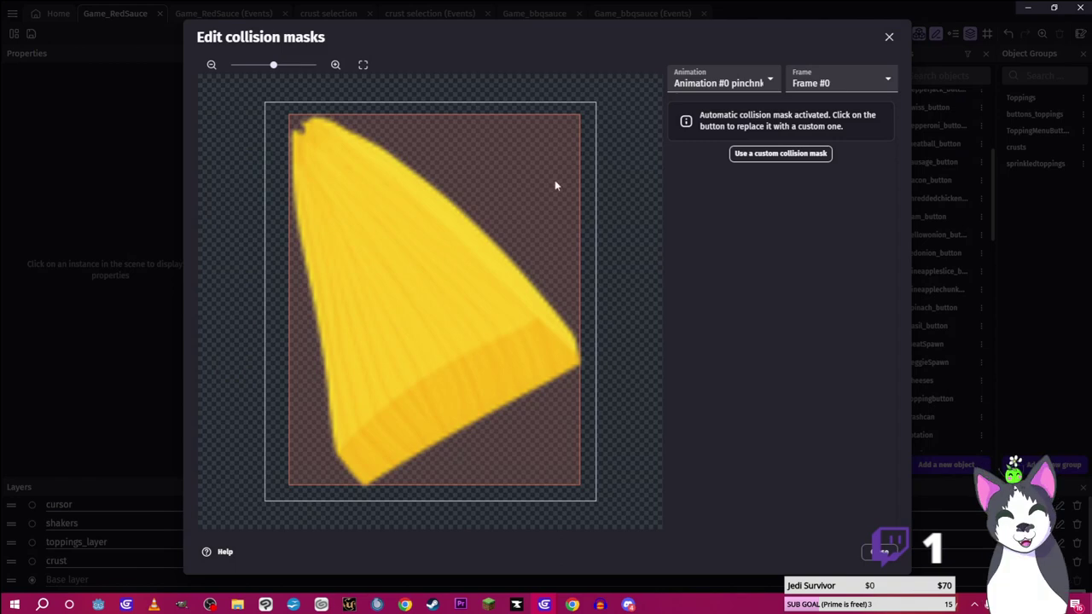
left_click(735, 154)
left_click_drag(580, 115, 494, 184)
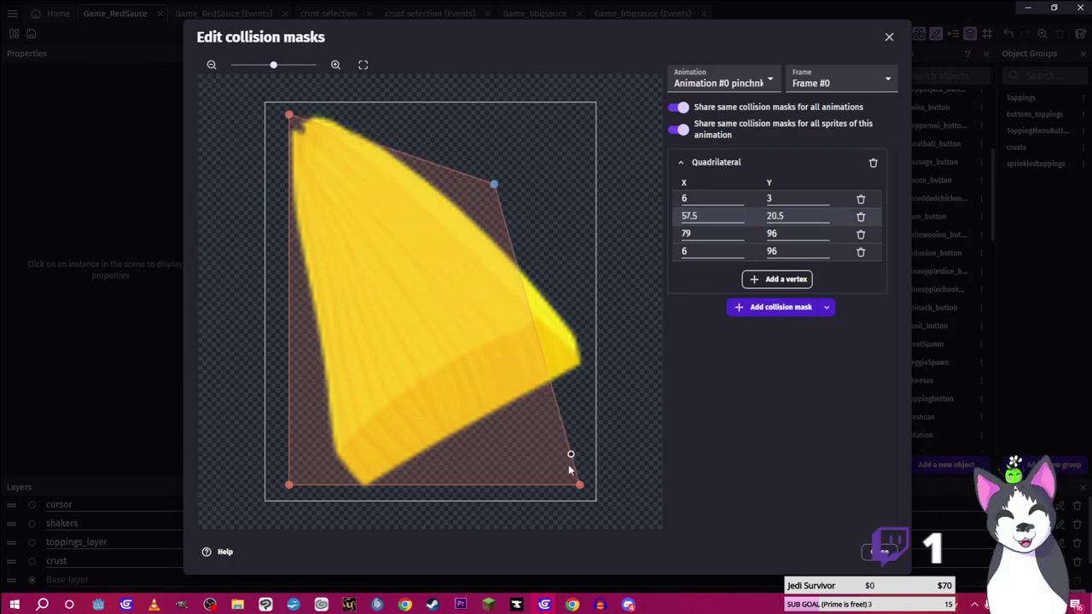
left_click_drag(579, 484, 581, 362)
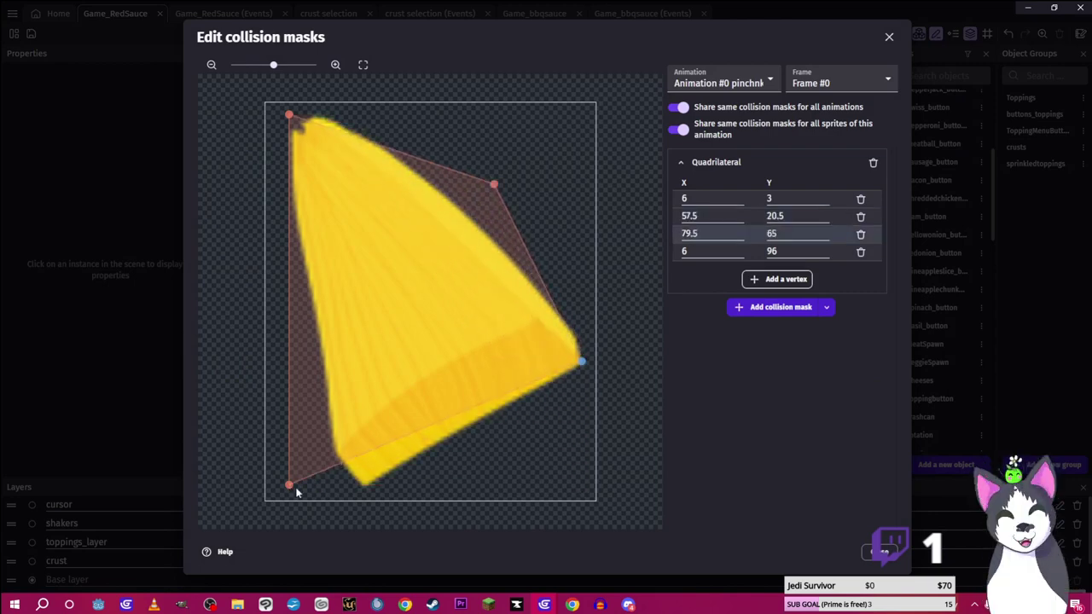
left_click_drag(289, 485, 353, 475)
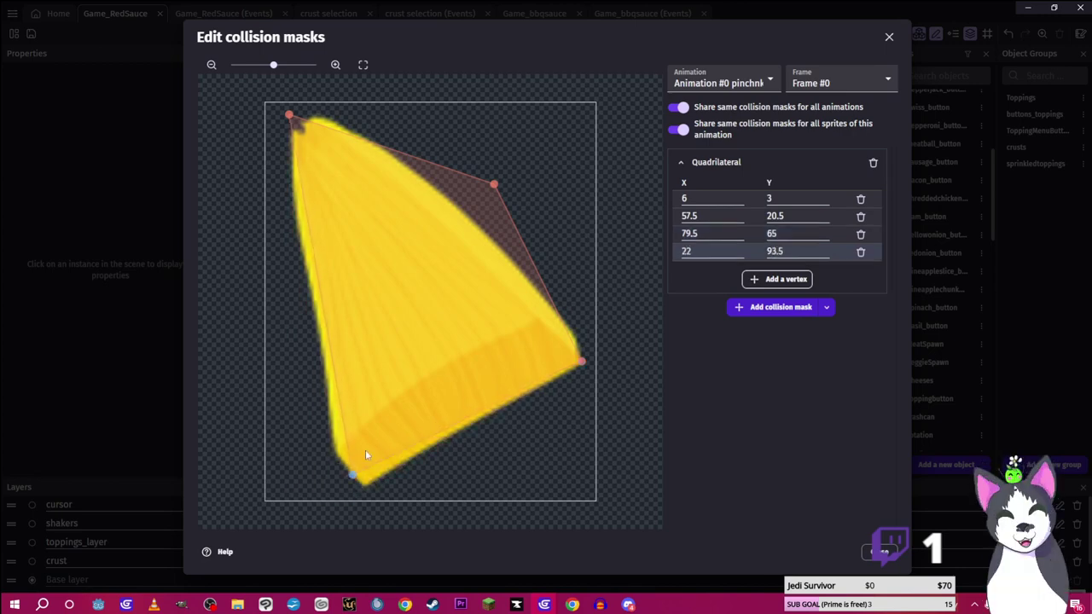
Refine the pineapple mask vertices onto the wedge's tips, add a fifth on the left edge, and apply
mouse_move(494, 185)
left_mouse_down()
mouse_move(458, 195)
mouse_move(375, 128)
left_mouse_up()
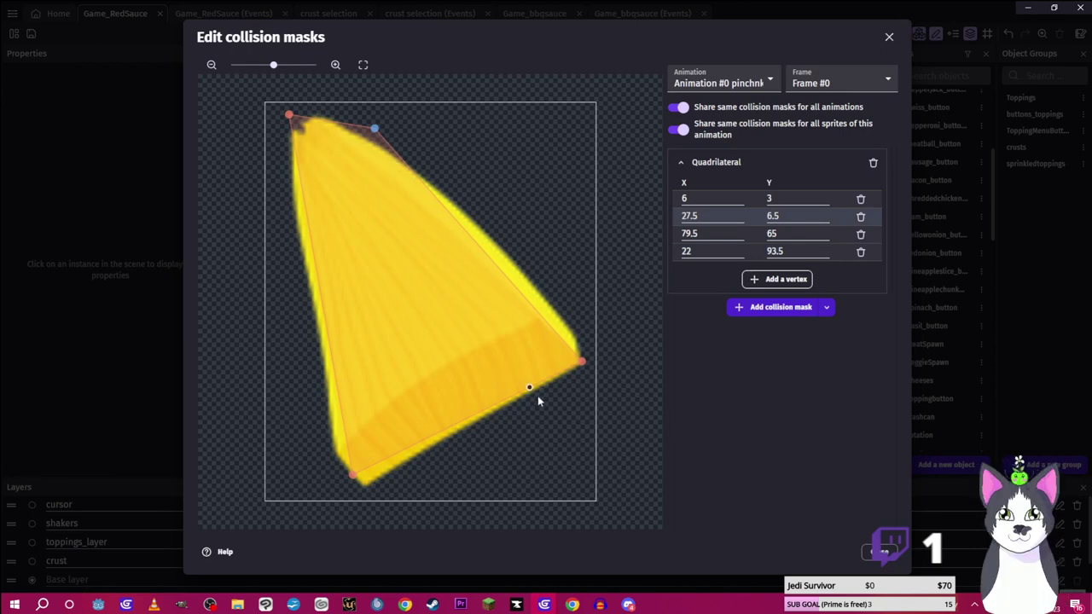
mouse_move(580, 362)
left_mouse_down()
mouse_move(582, 341)
mouse_move(583, 351)
left_mouse_up()
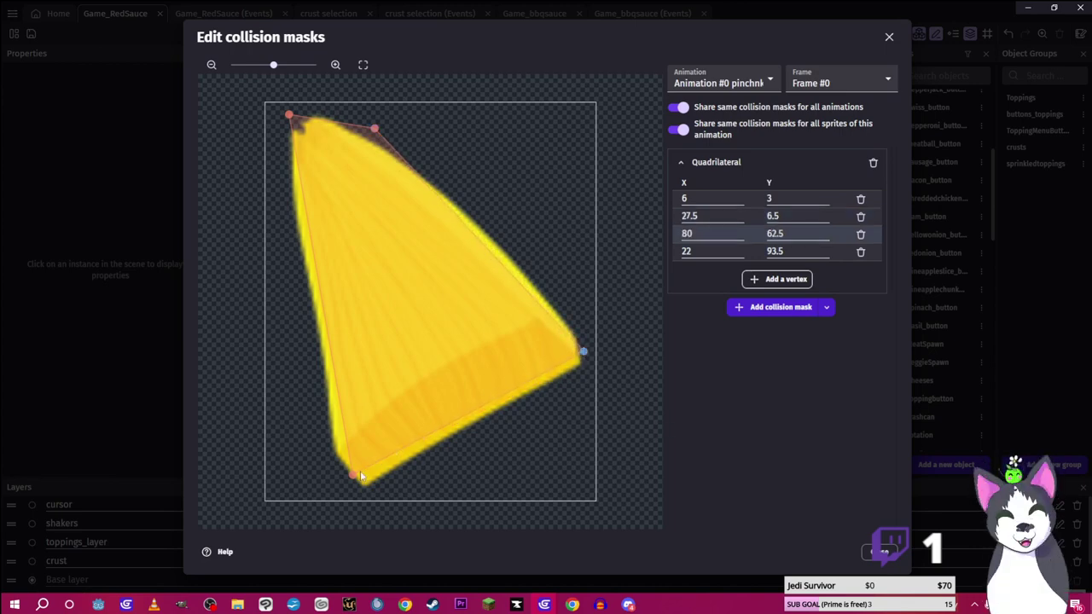
left_click_drag(356, 486, 356, 488)
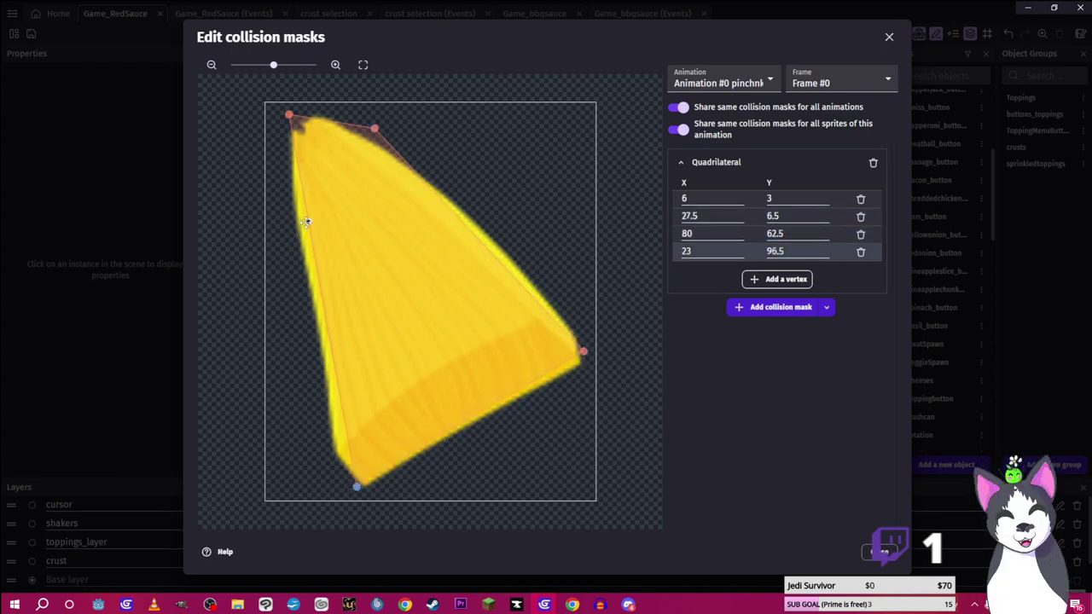
left_click_drag(306, 222, 296, 227)
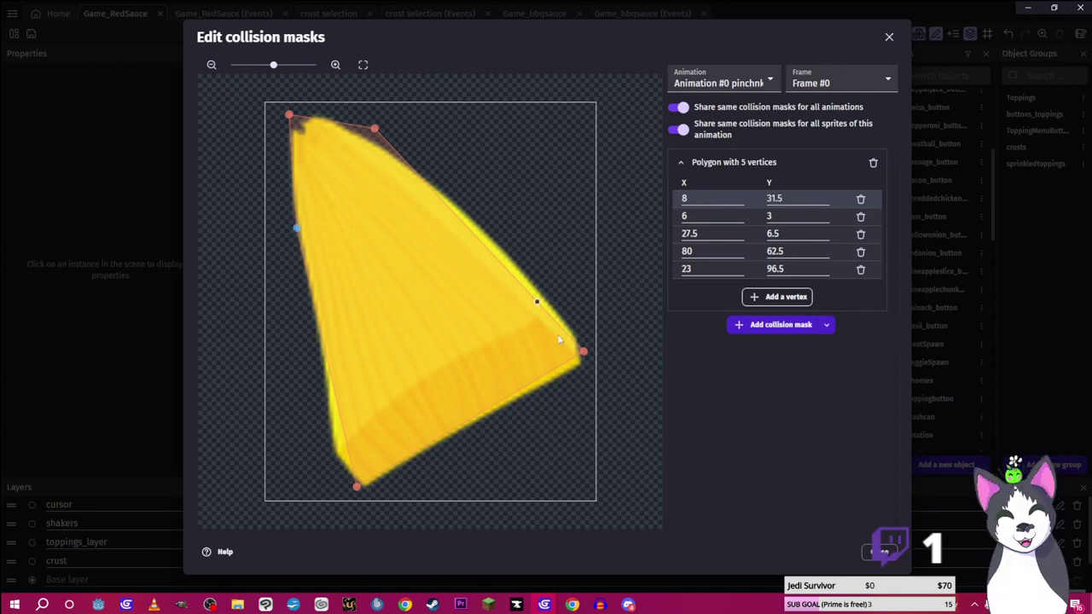
left_click_drag(296, 120, 297, 121)
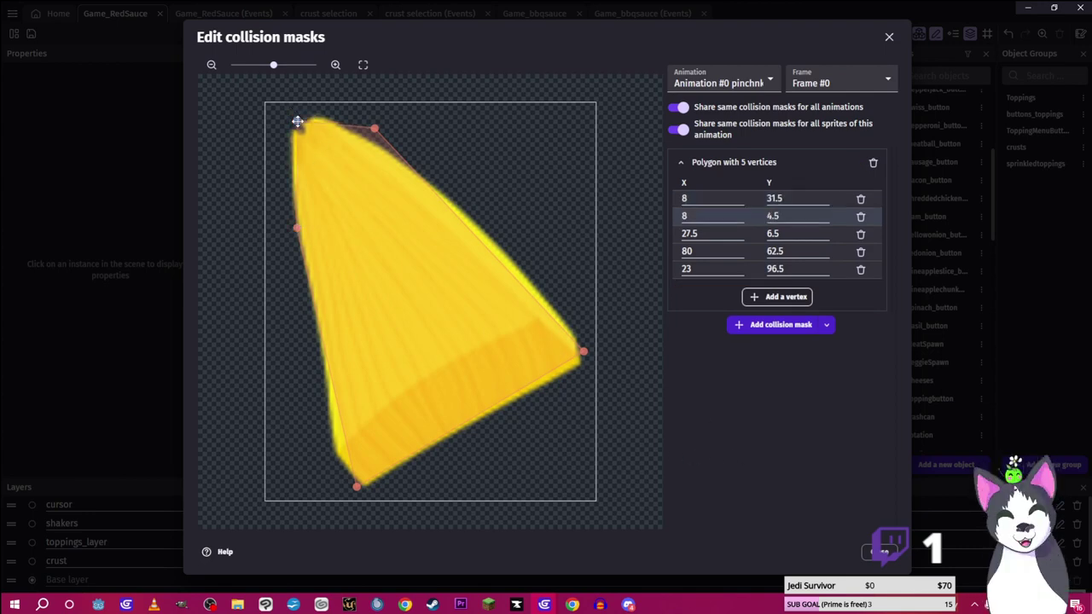
mouse_move(372, 129)
left_mouse_down()
mouse_move(341, 115)
mouse_move(366, 117)
mouse_move(356, 125)
left_mouse_up()
left_click(883, 552)
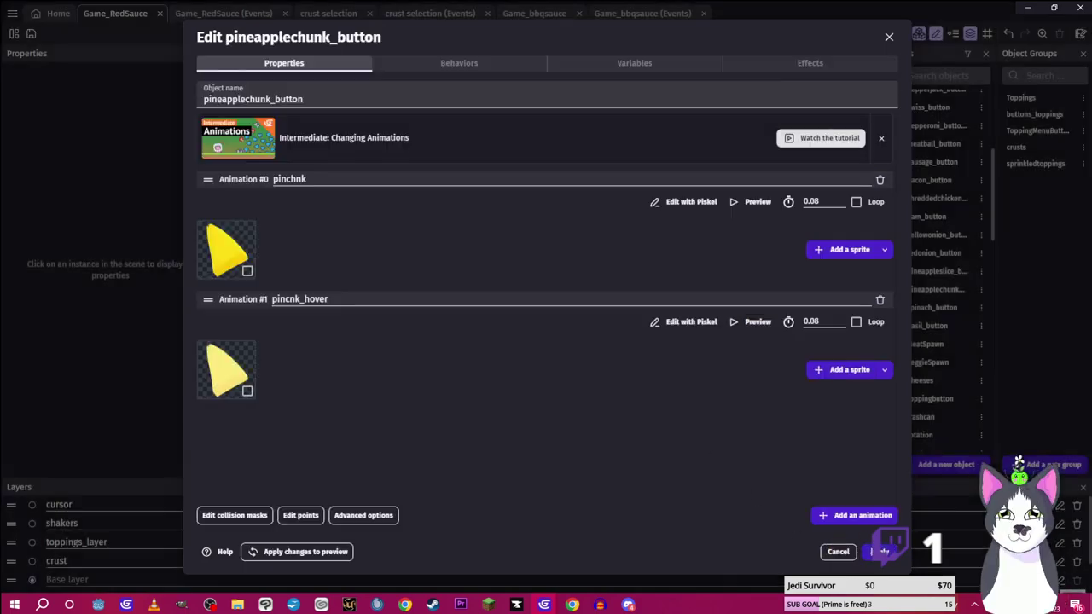
left_click(883, 552)
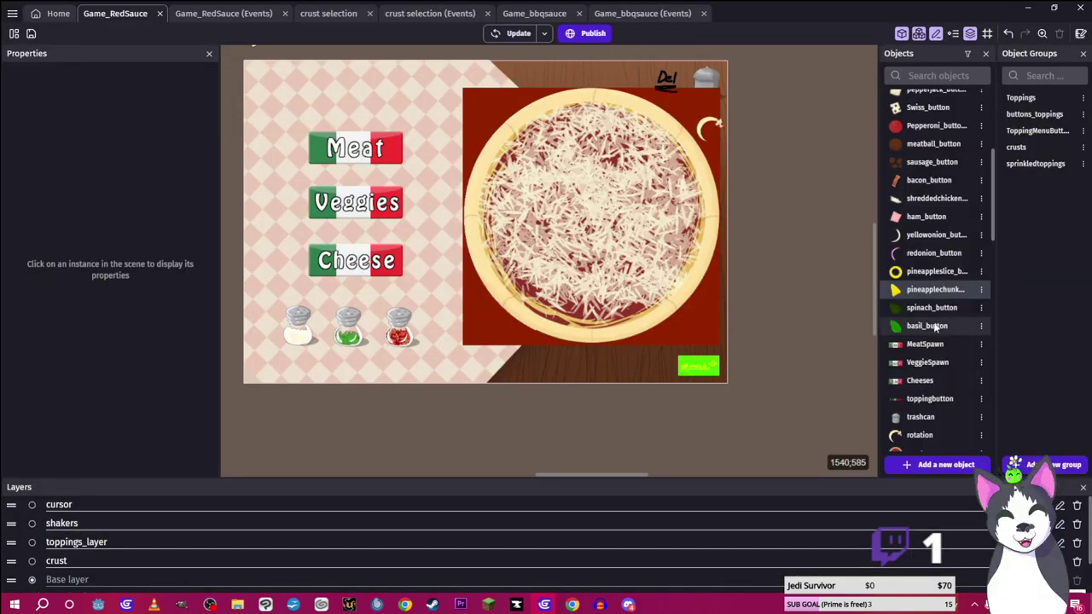
scroll(945, 371, "down", 5)
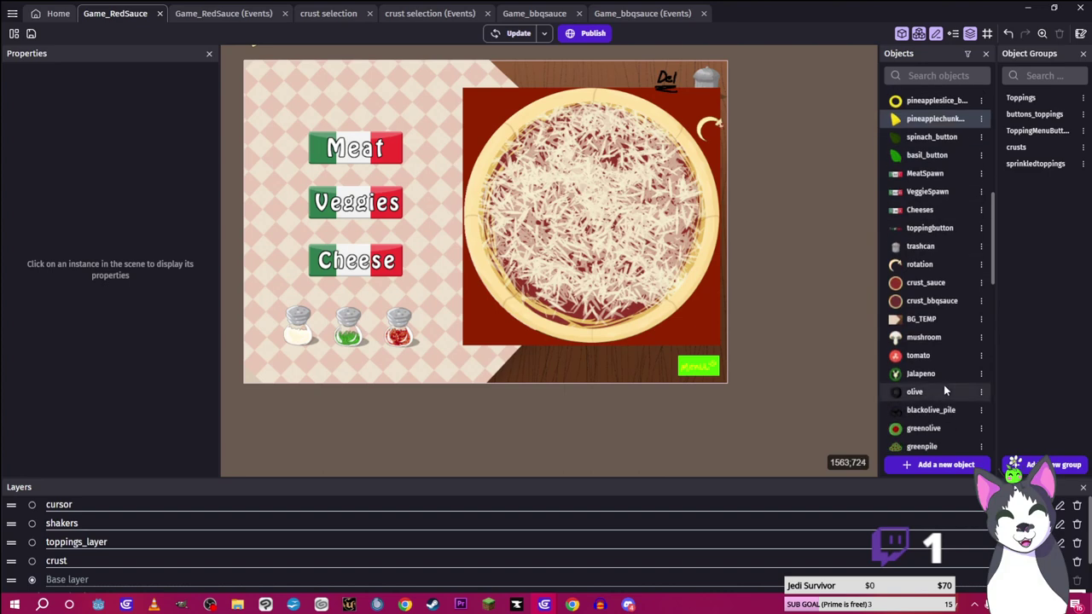
scroll(939, 387, "down", 5)
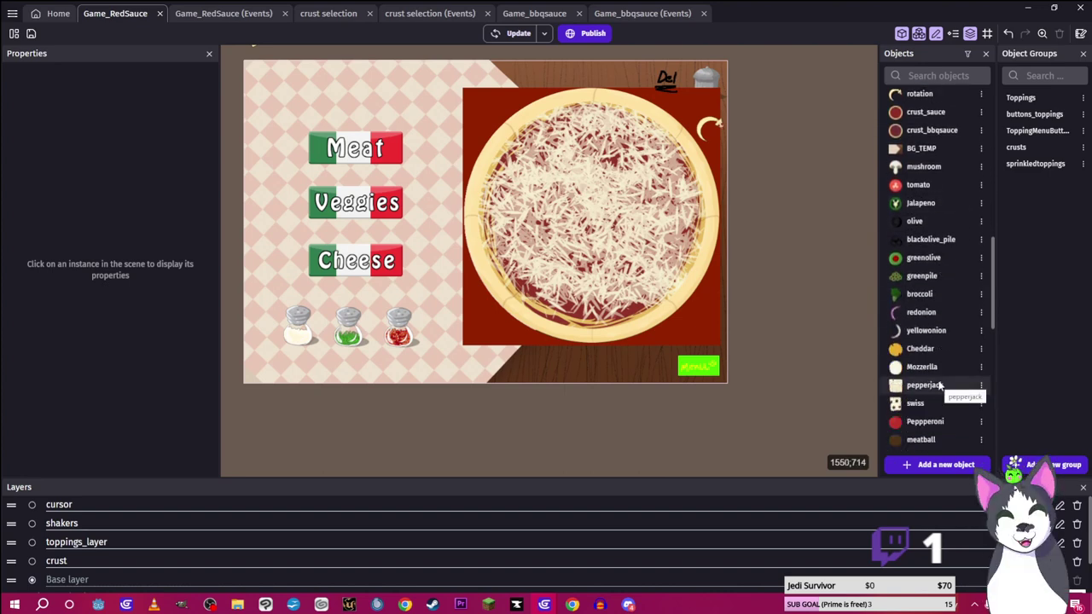
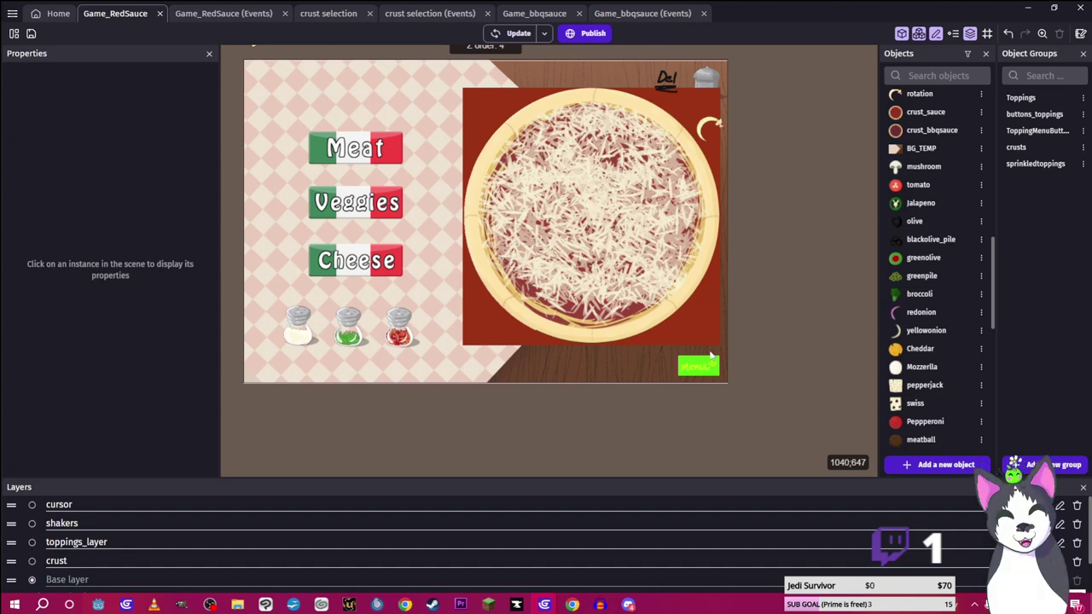
Open Broccoli_button's collision masks and switch to a custom collision mask
scroll(907, 316, "down", 4)
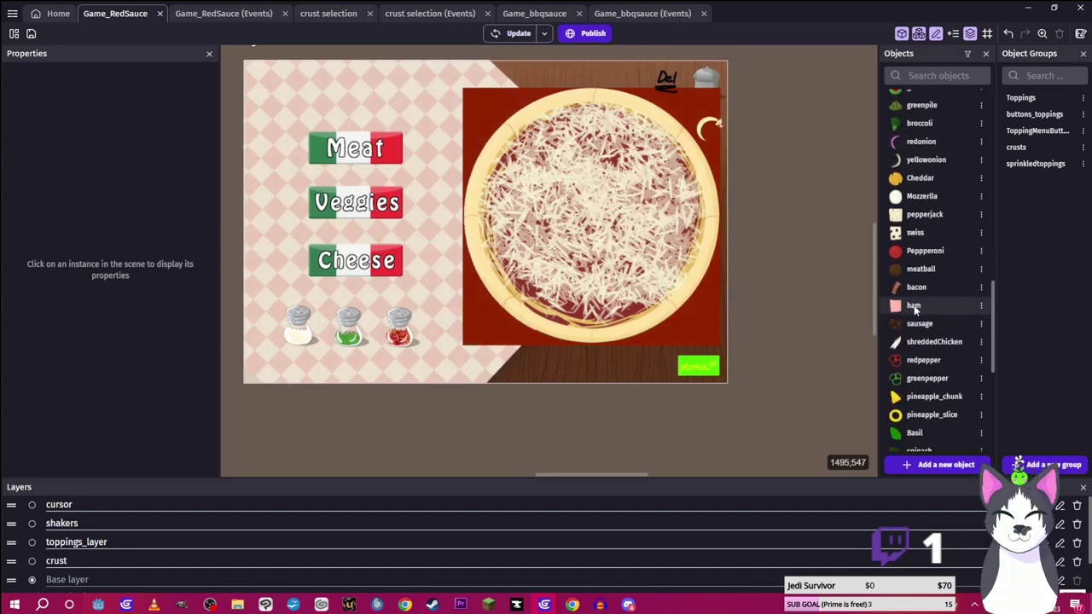
scroll(907, 307, "down", 4)
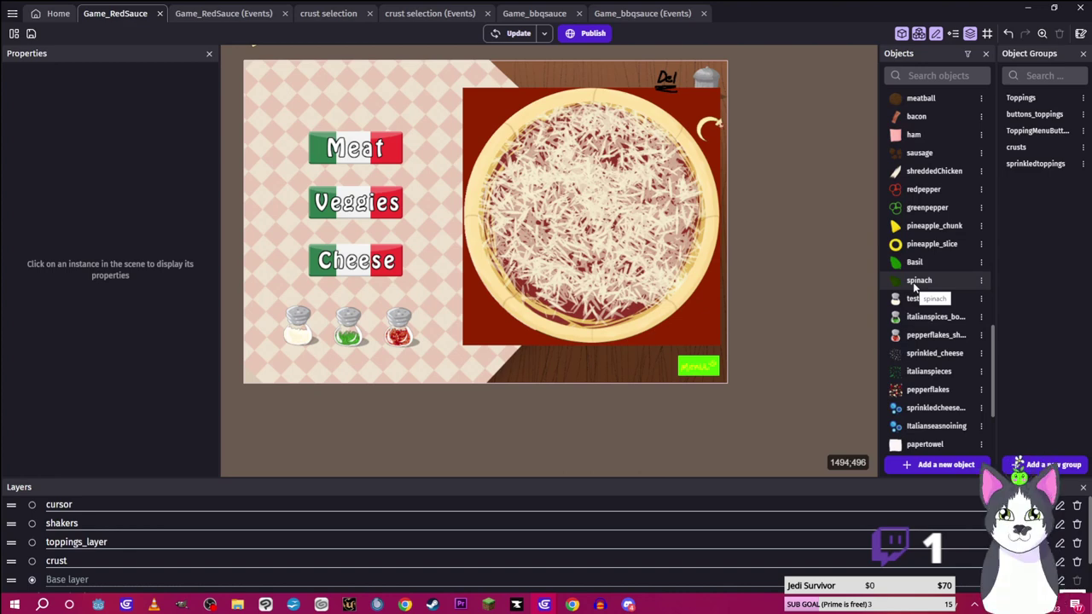
scroll(917, 298, "up", 7)
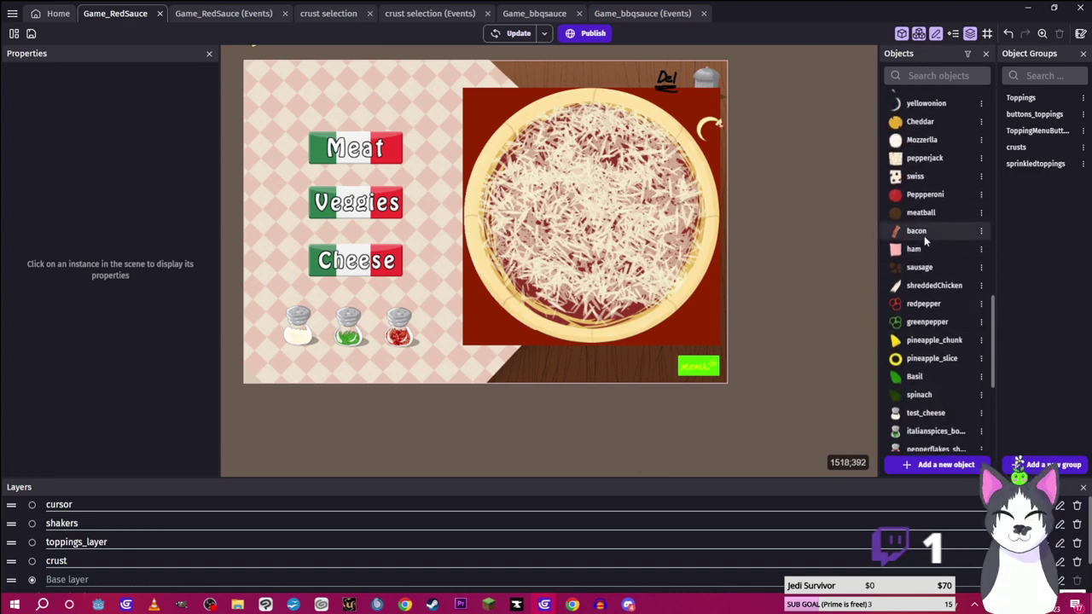
scroll(922, 316, "up", 5)
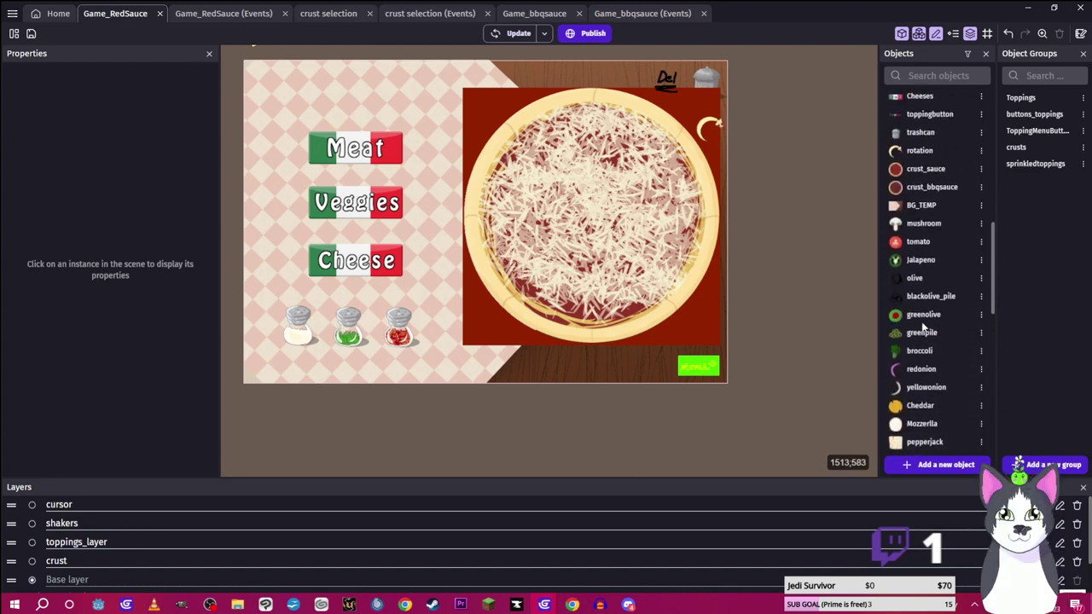
scroll(921, 322, "up", 8)
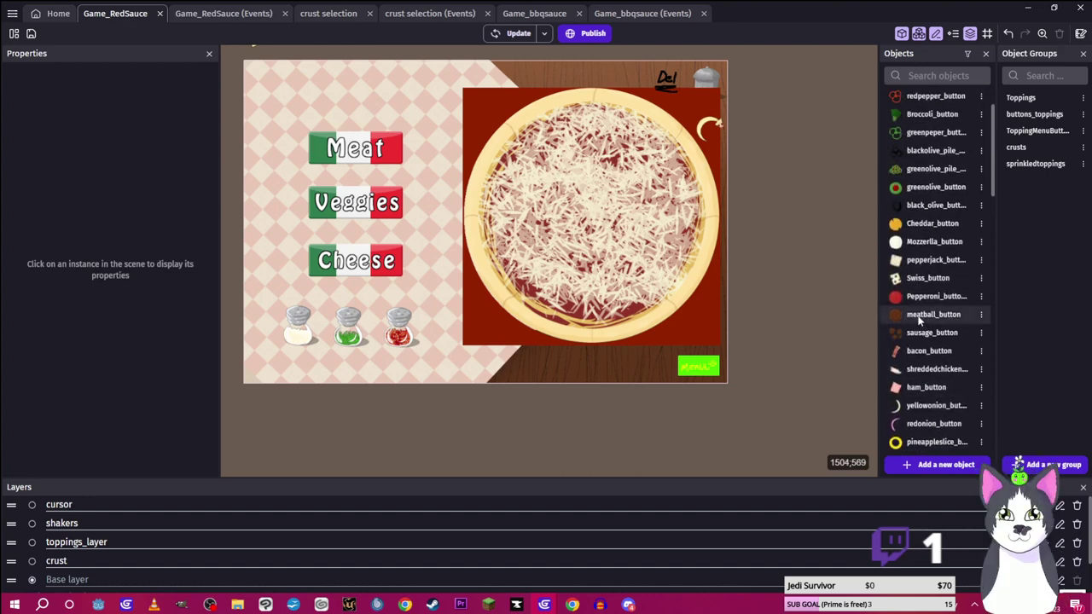
scroll(921, 323, "up", 1)
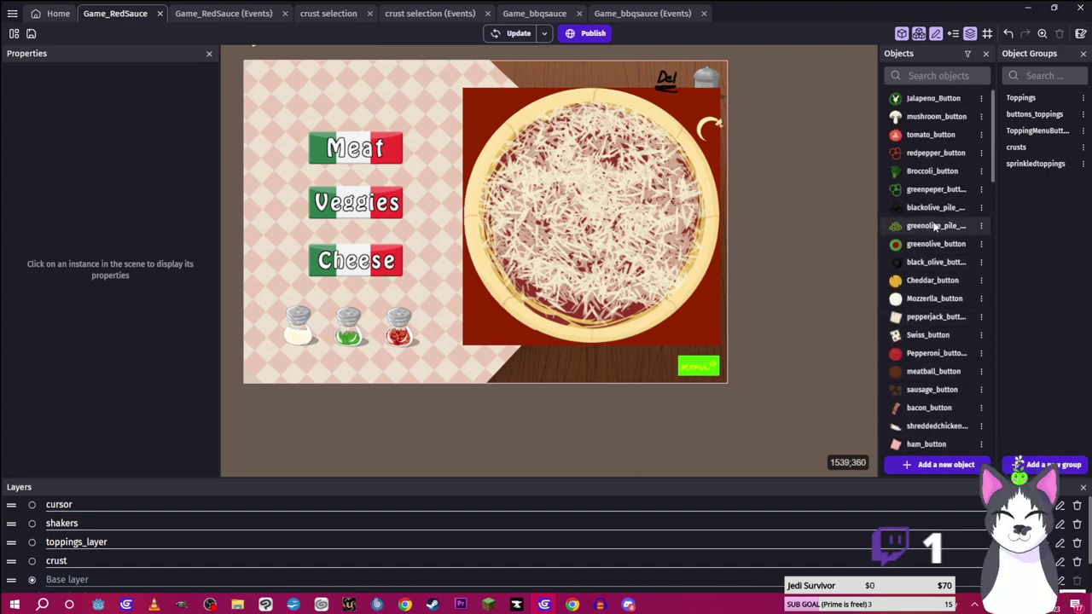
double_click(962, 171)
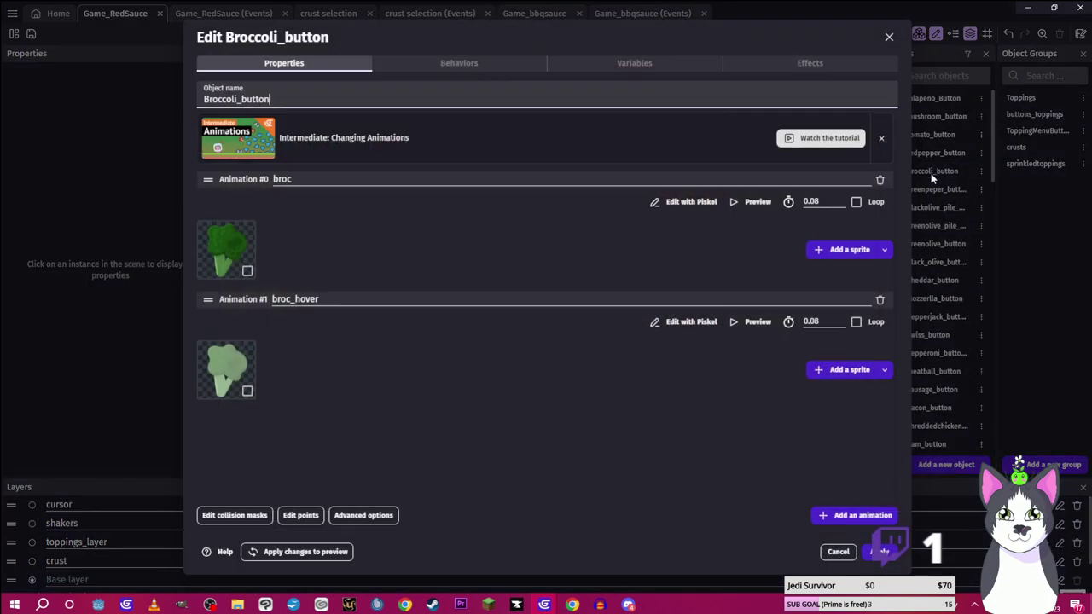
left_click(235, 515)
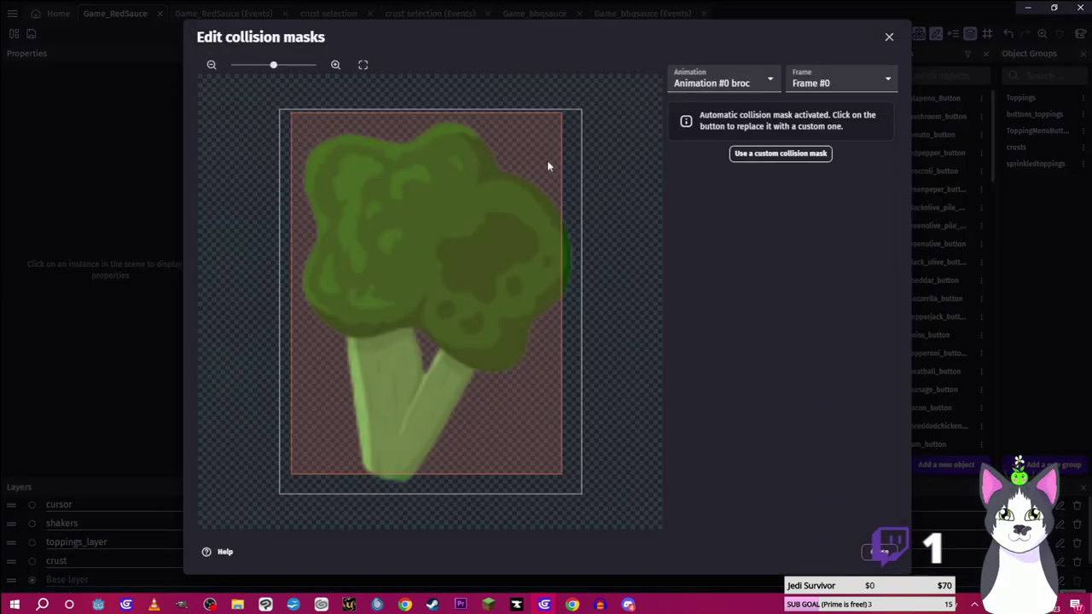
left_click(739, 153)
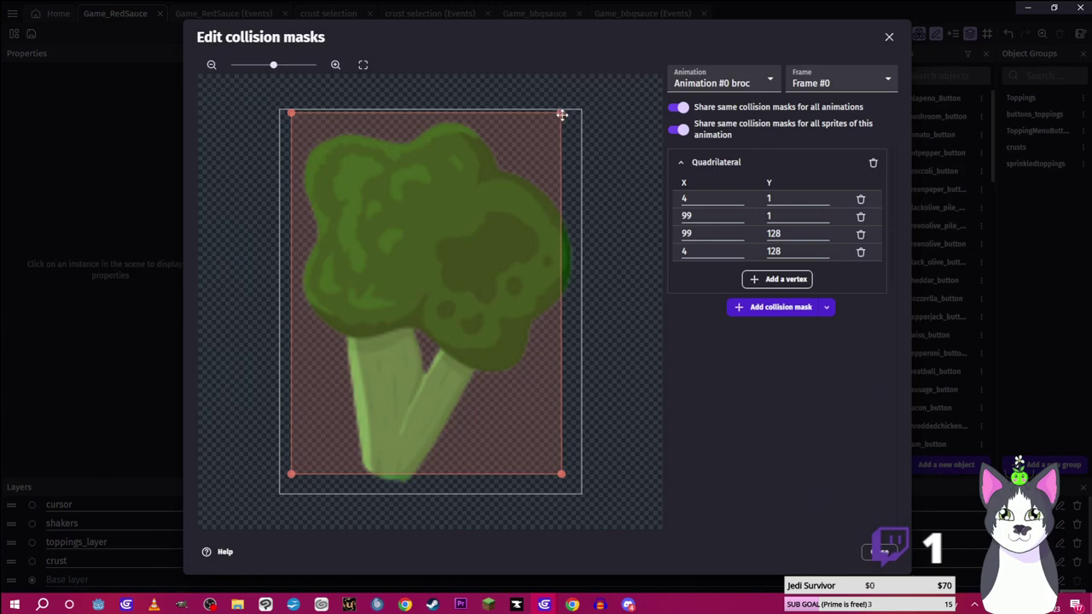
Reshape the first mask into a five-vertex polygon tracing the broccoli's stalk
left_click_drag(562, 113, 573, 203)
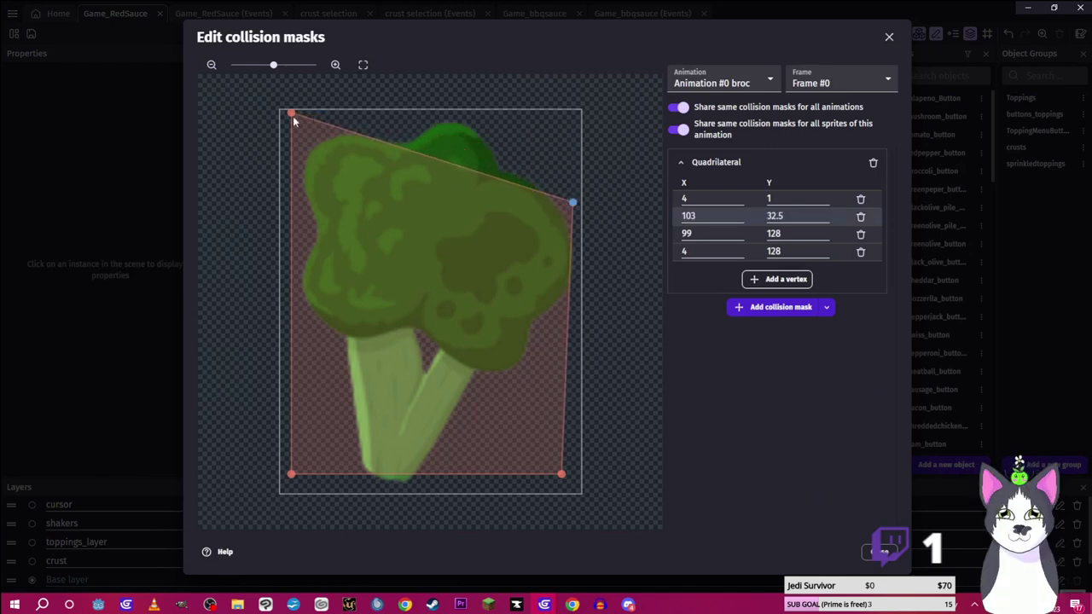
left_click_drag(290, 115, 495, 172)
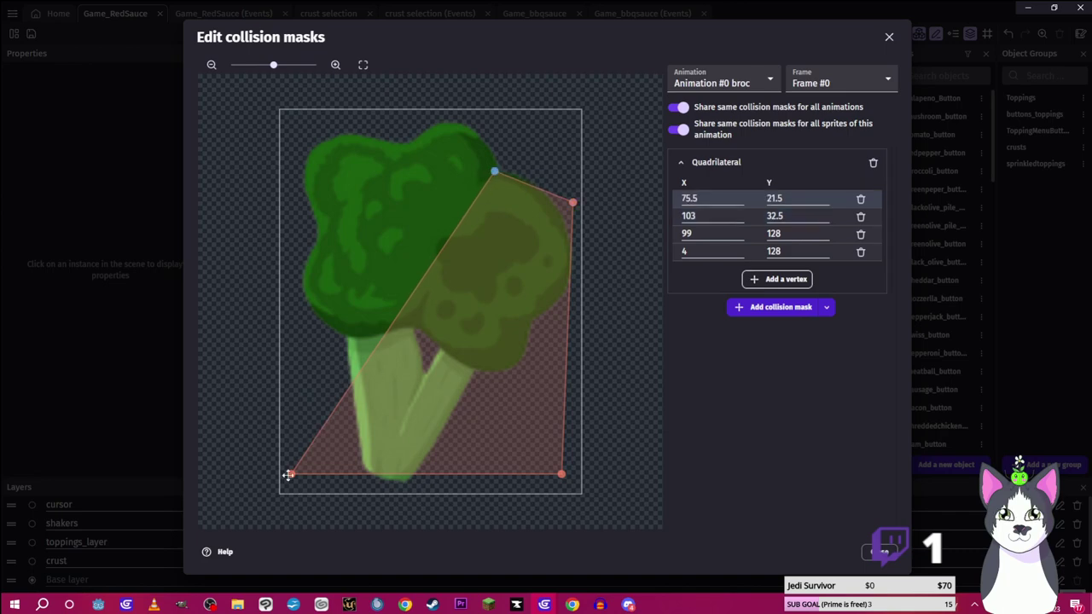
left_click_drag(290, 475, 368, 477)
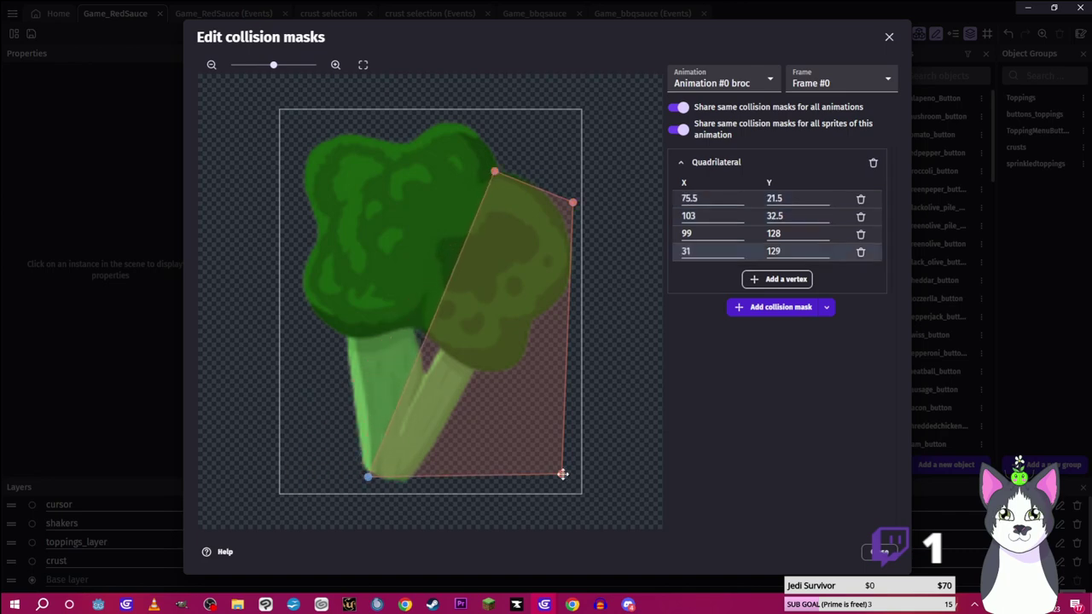
left_click_drag(563, 474, 410, 486)
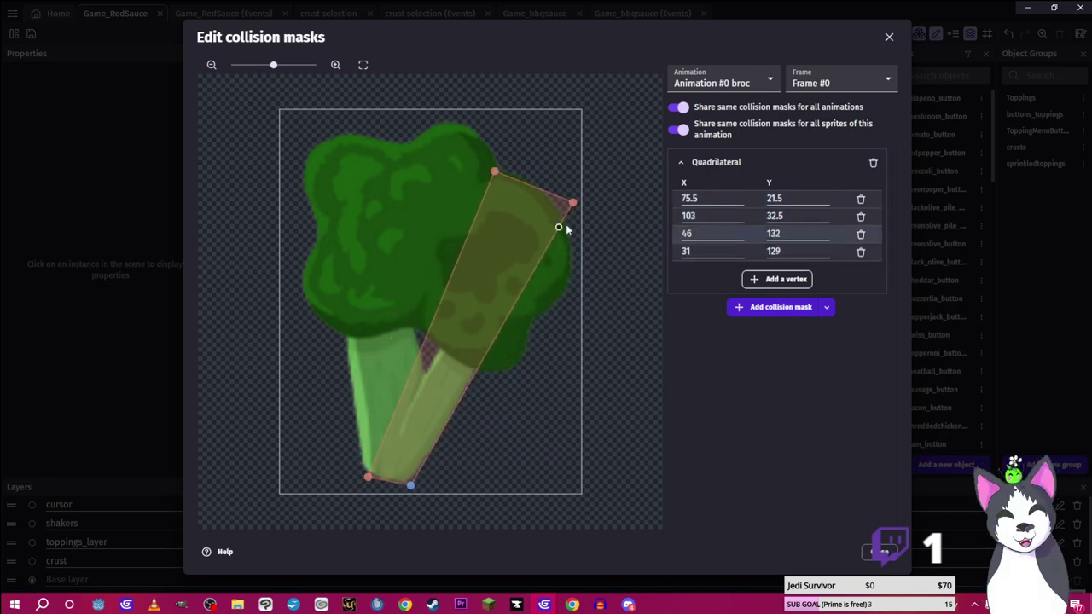
left_click_drag(573, 203, 581, 264)
left_click_drag(538, 218, 551, 192)
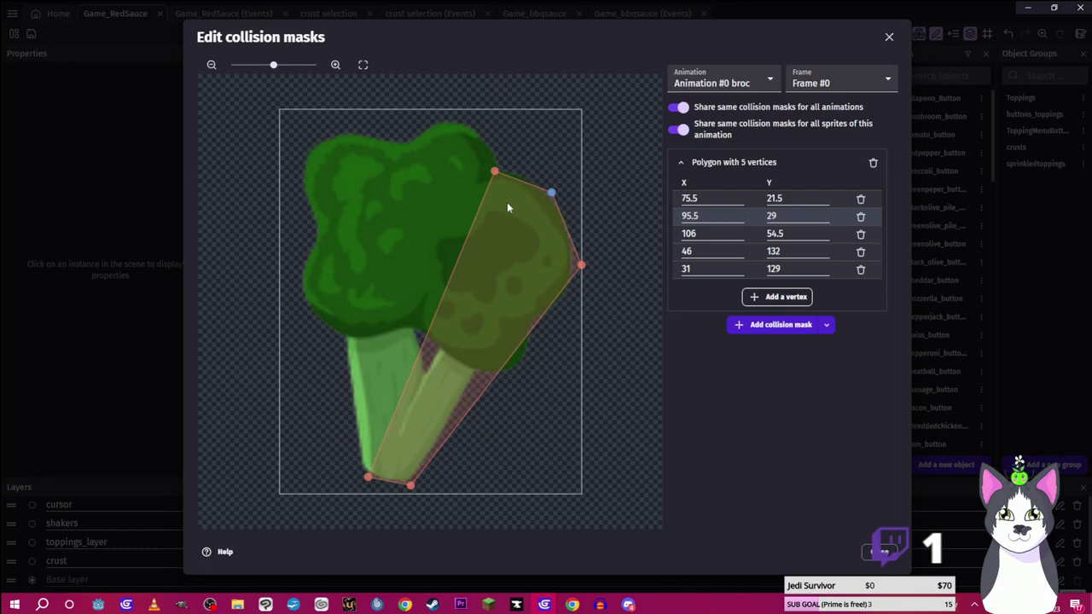
Add a second five-vertex mask around the florets and apply the broccoli changes
left_click(779, 327)
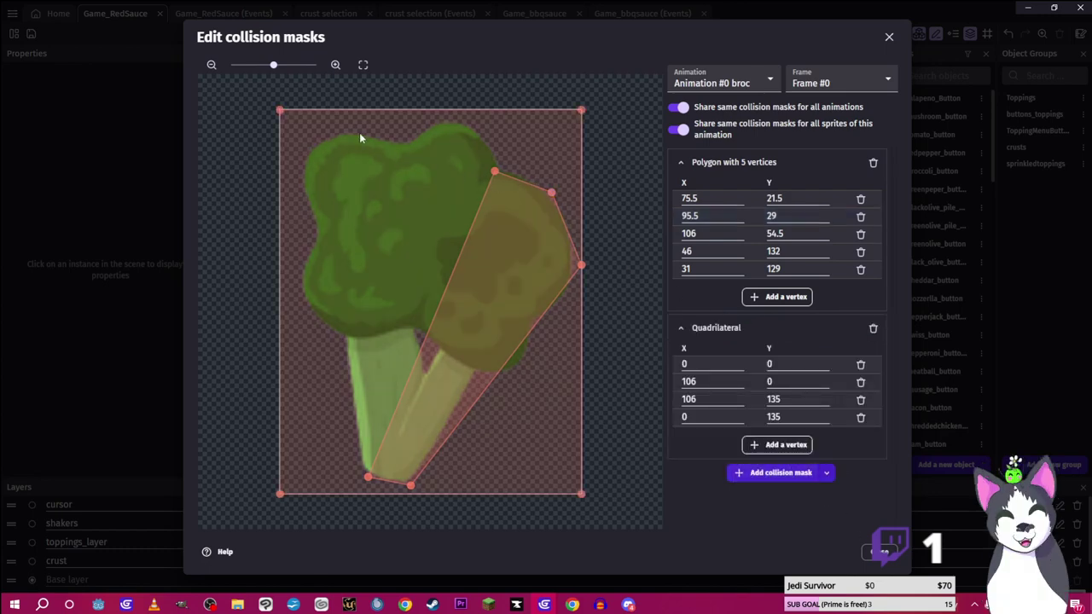
left_click_drag(280, 111, 309, 145)
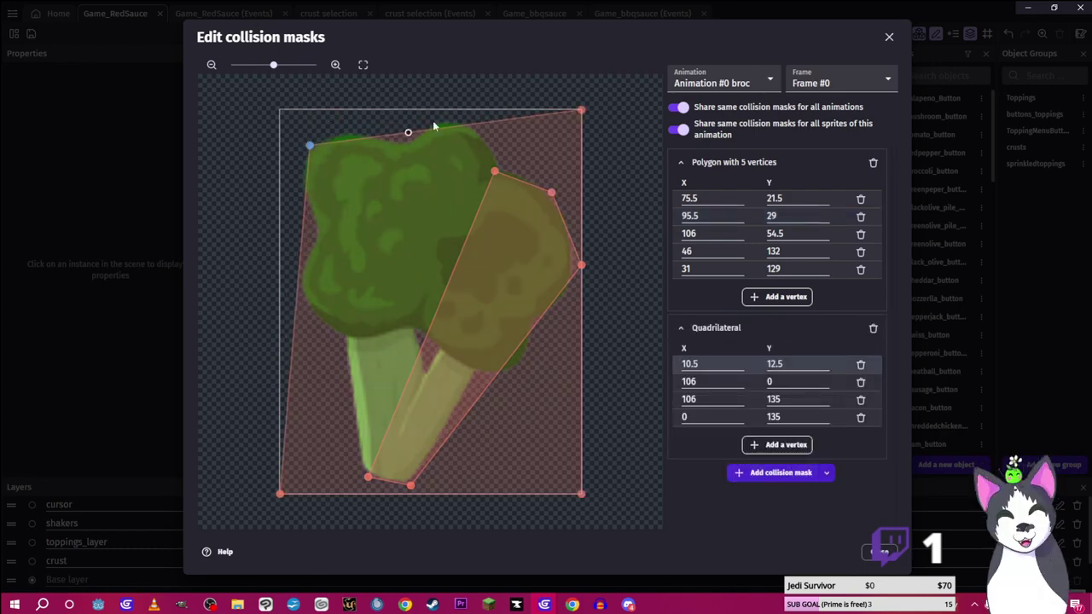
left_click_drag(578, 109, 354, 133)
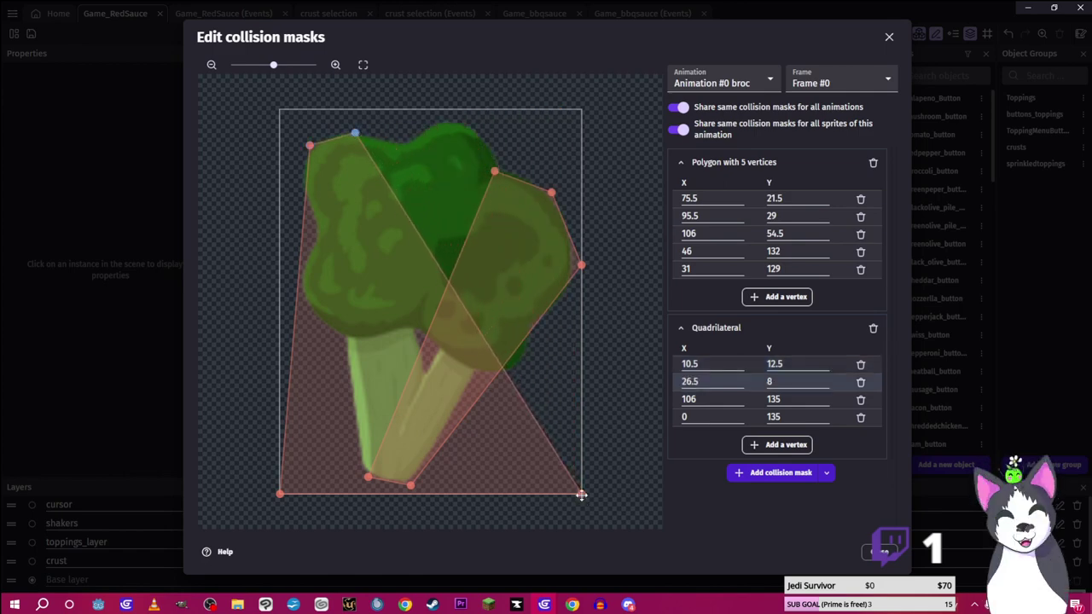
left_click_drag(580, 493, 491, 129)
left_click_drag(283, 495, 368, 483)
left_click_drag(460, 222, 482, 227)
left_click_drag(494, 128, 506, 144)
left_click(877, 551)
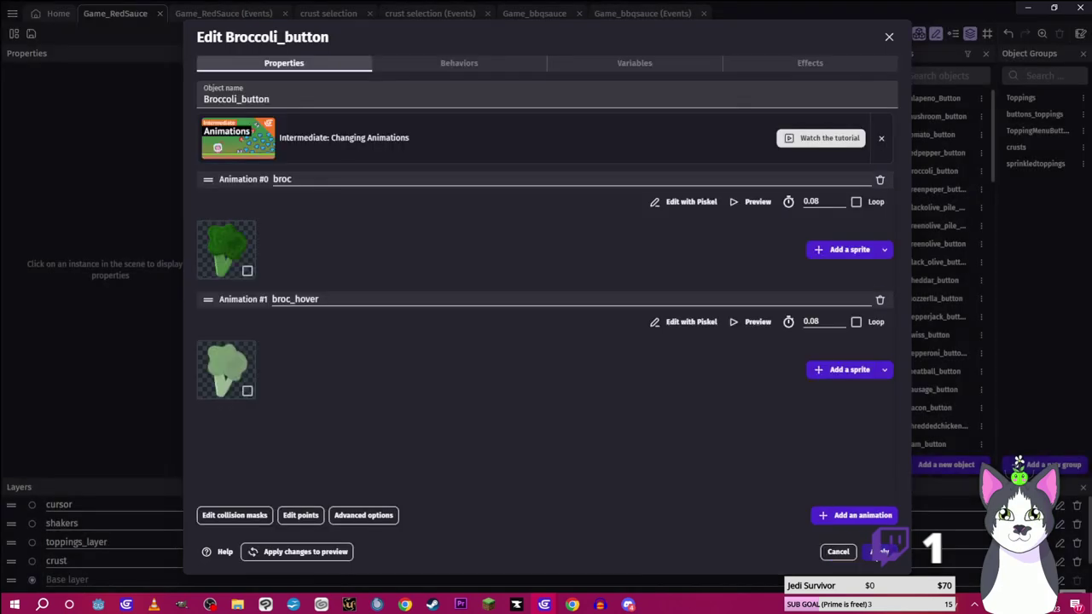
left_click(883, 551)
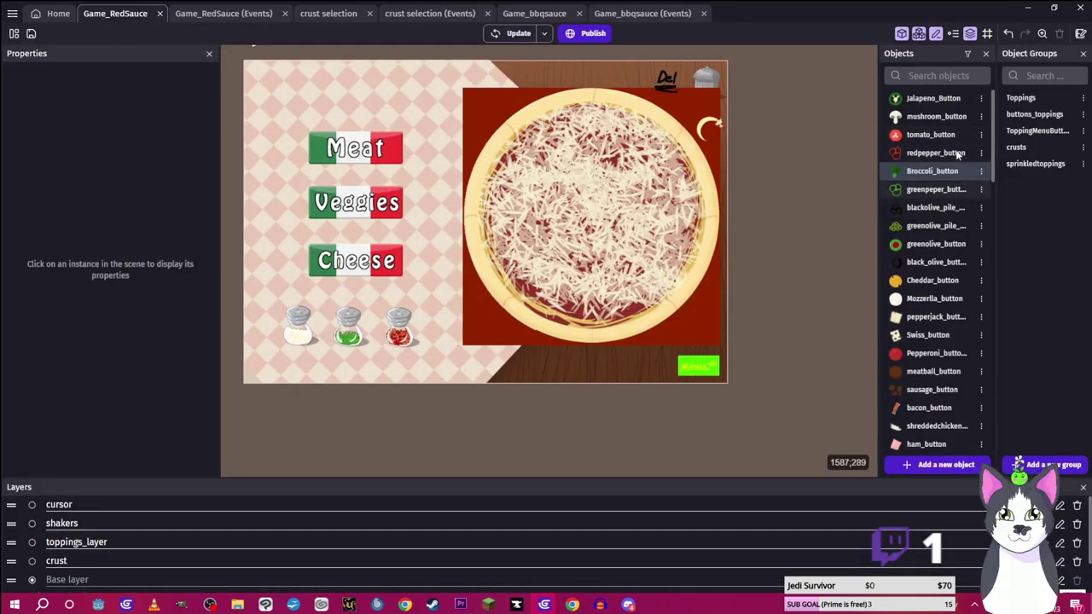
Give mushroom_button a custom mask fitted around its cap, with points on the dome and underside
double_click(956, 118)
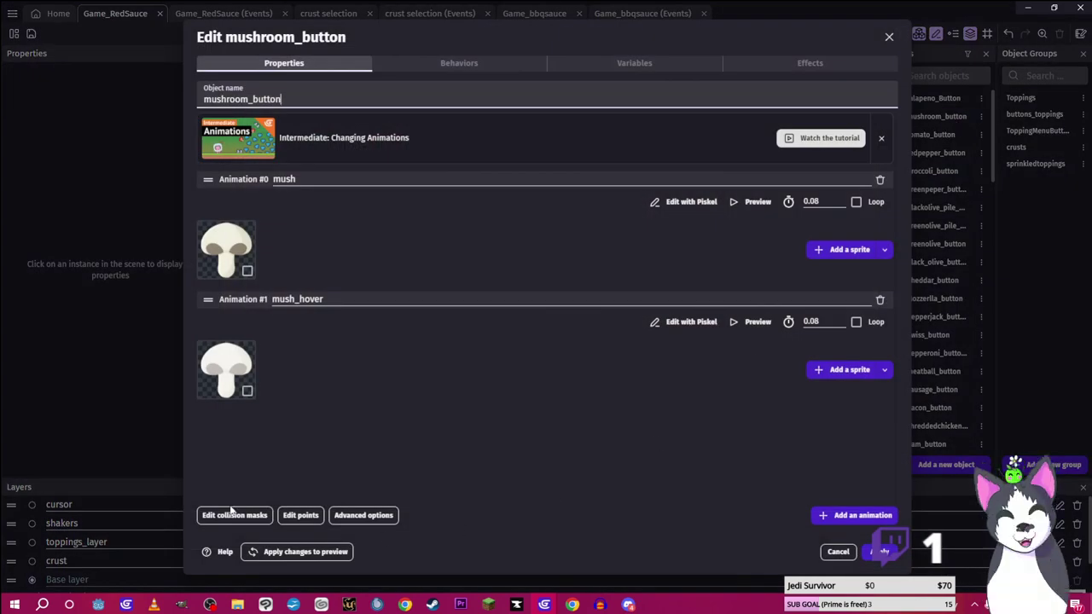
left_click(233, 514)
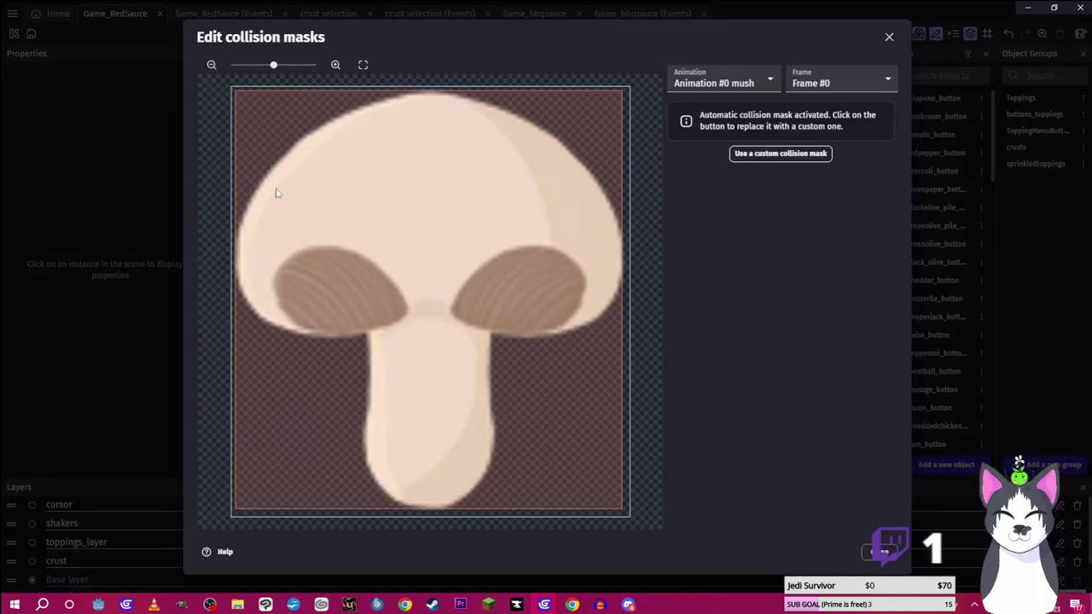
left_click(780, 154)
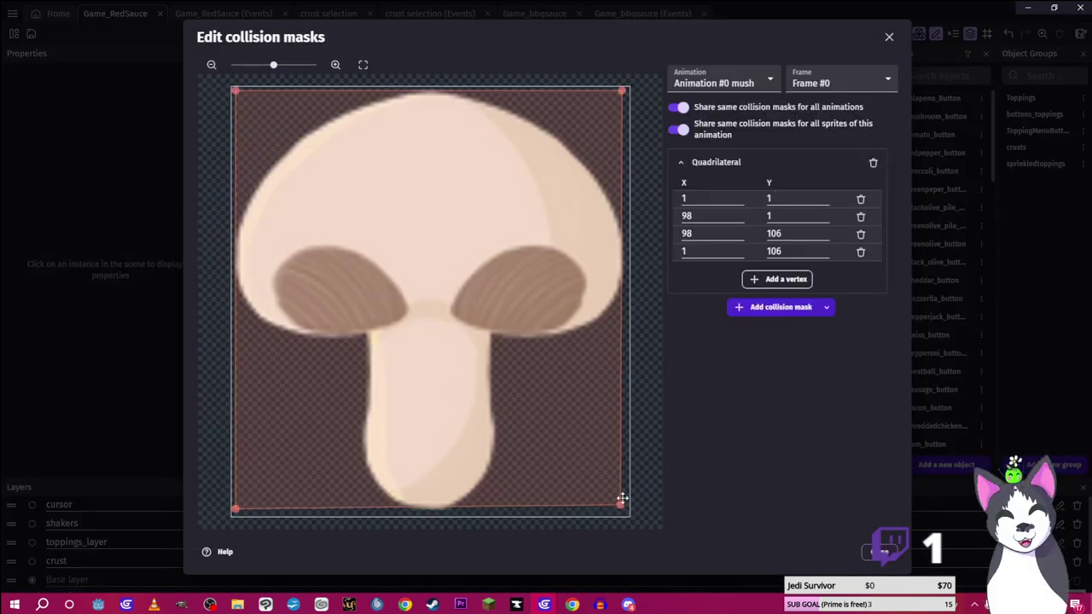
left_click_drag(622, 507, 618, 323)
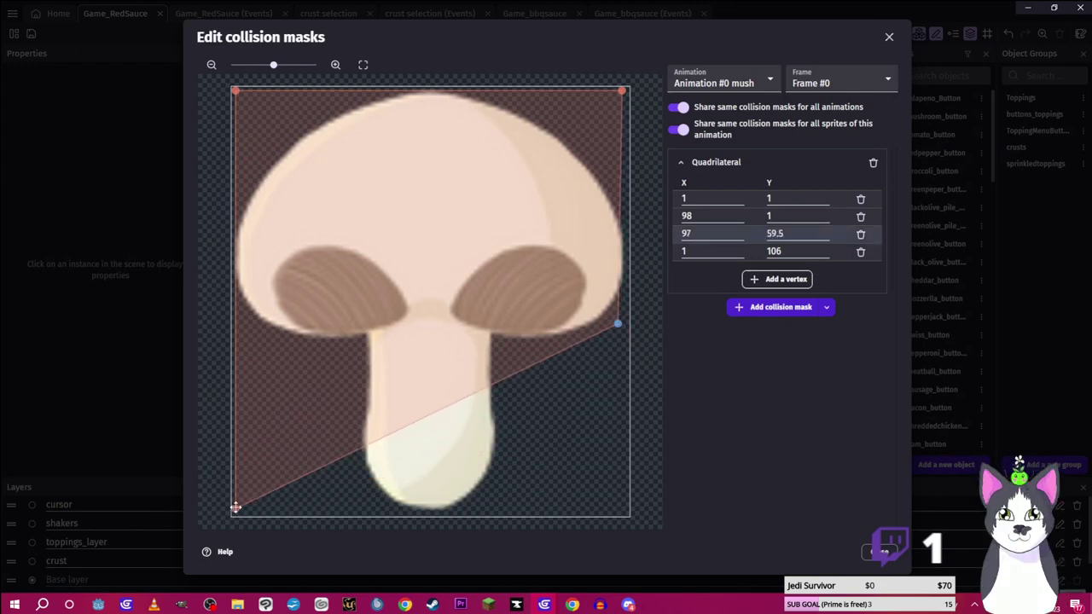
left_click_drag(236, 507, 234, 306)
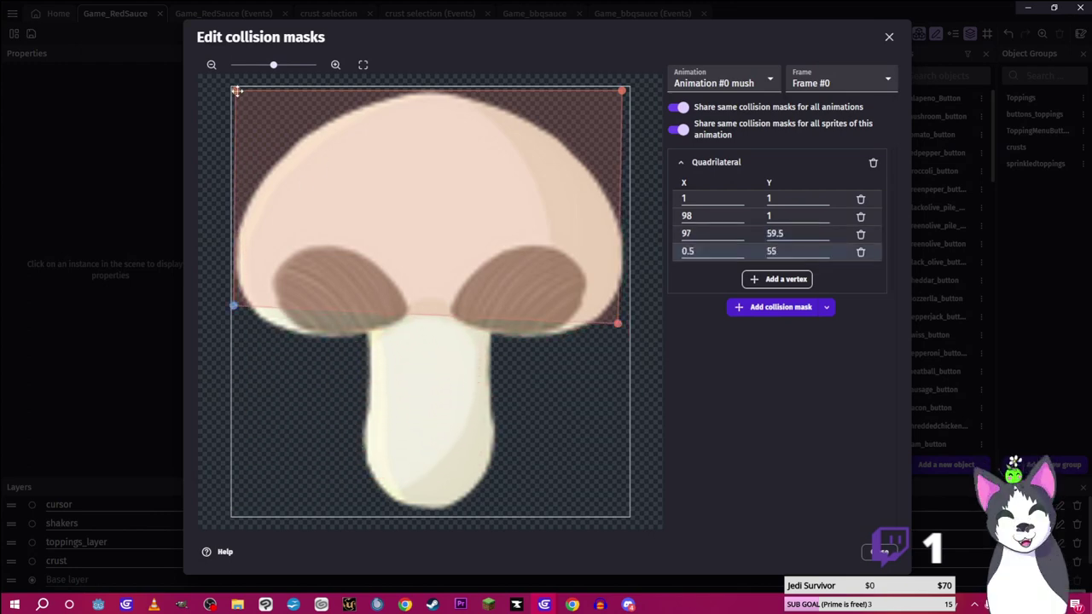
left_click_drag(238, 92, 264, 148)
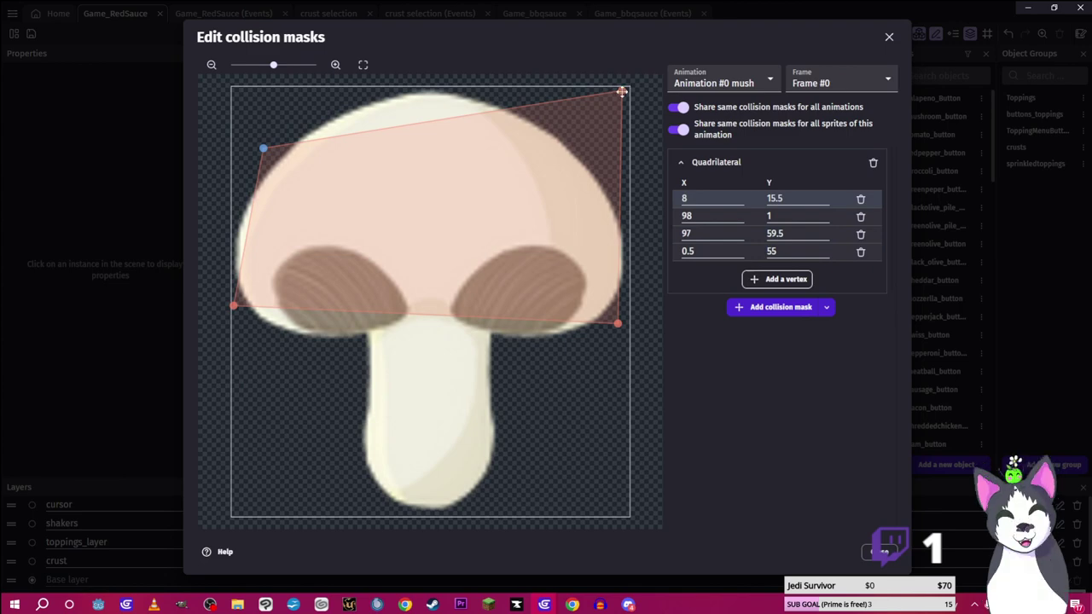
left_click_drag(622, 91, 595, 148)
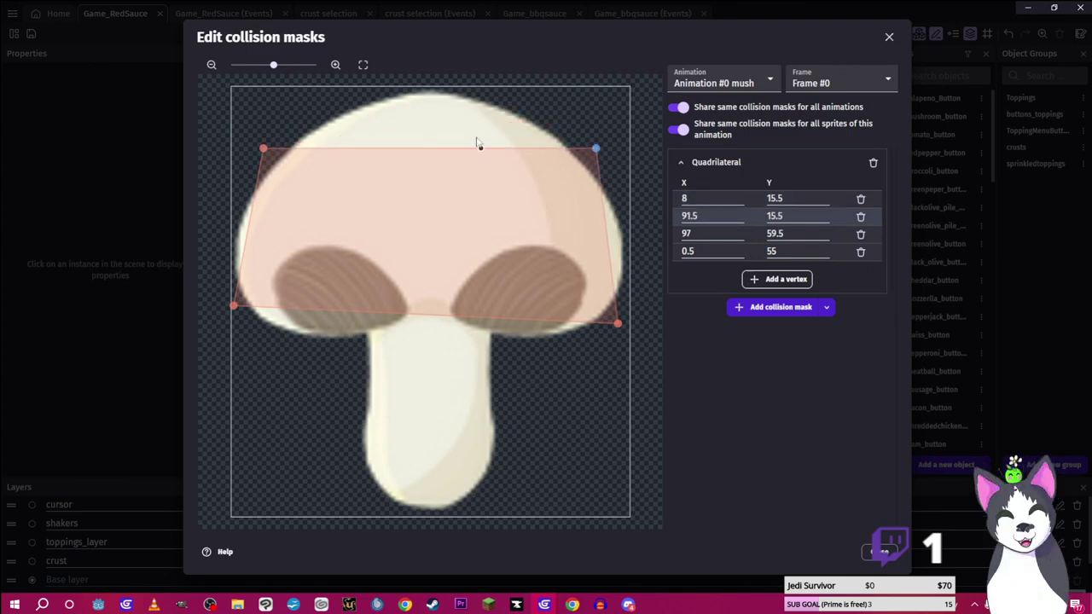
left_click_drag(435, 147, 437, 100)
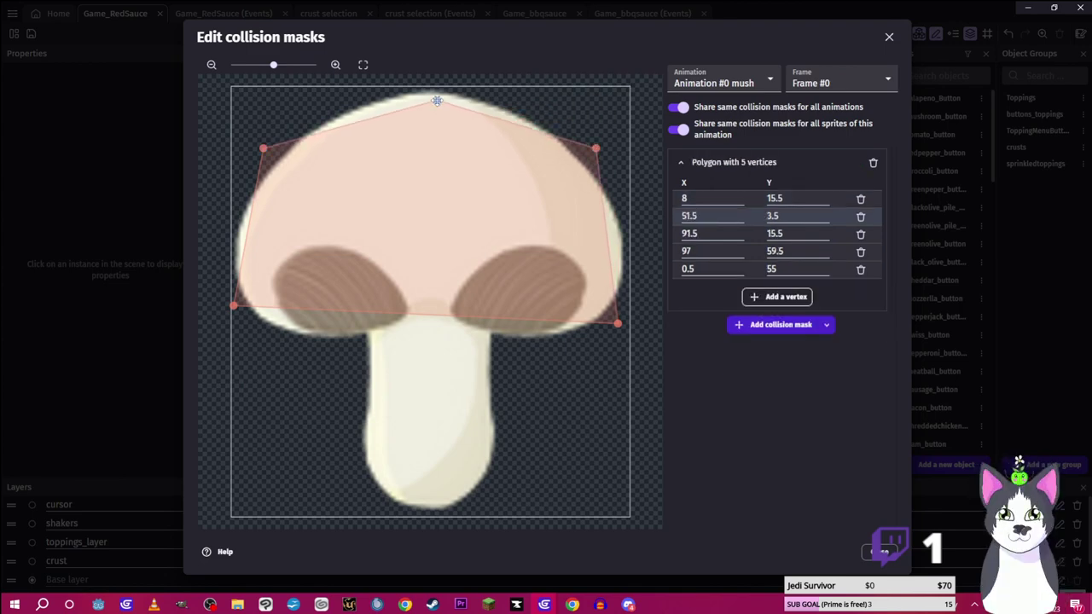
left_click_drag(234, 308, 245, 311)
left_click_drag(346, 316, 435, 335)
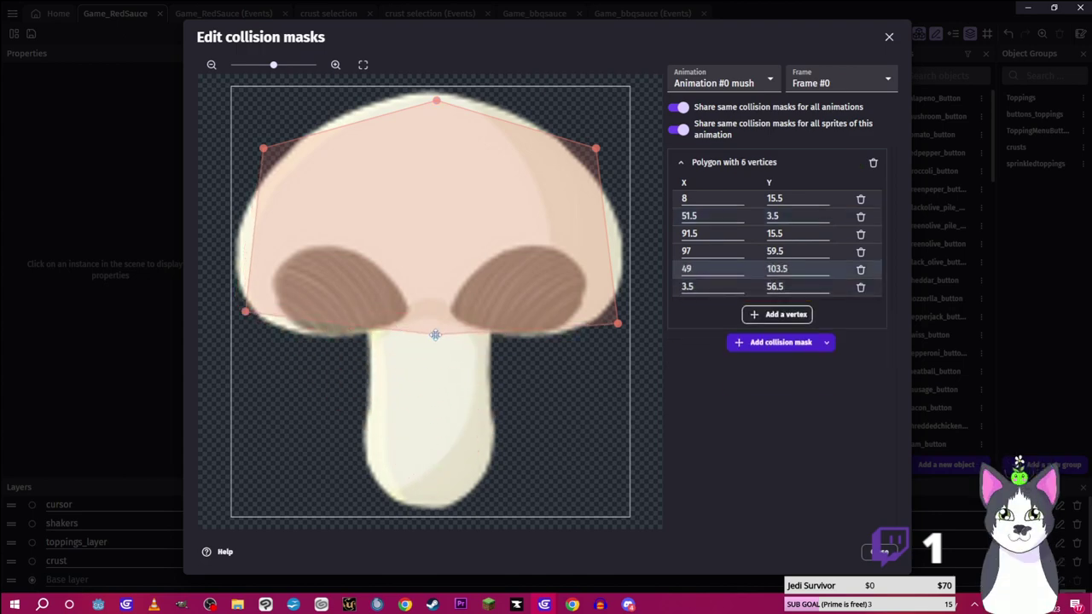
Add a second quadrilateral mask covering the mushroom's stem
left_click(770, 343)
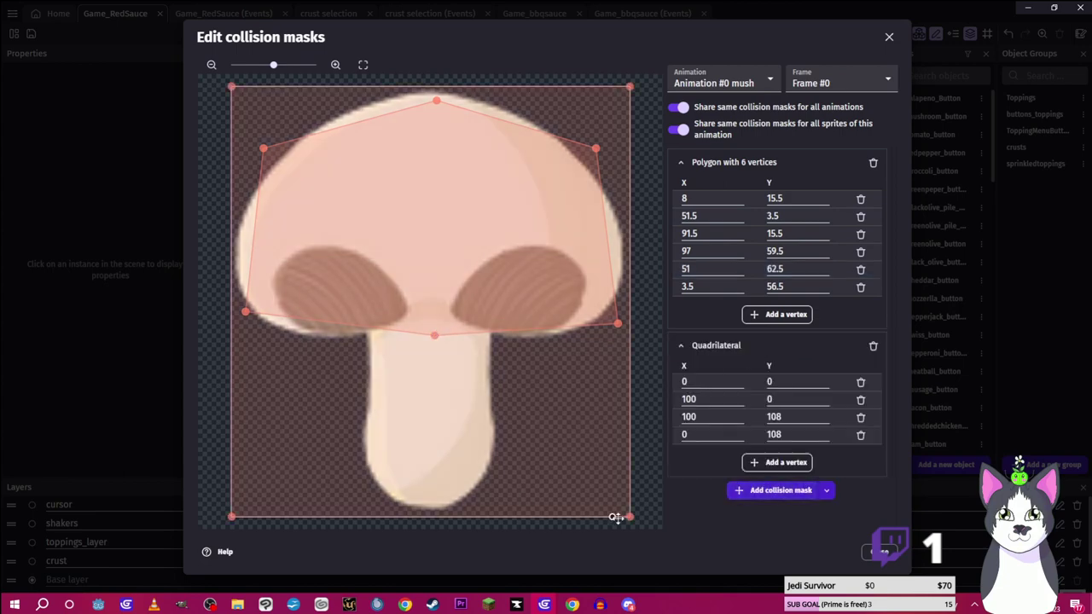
left_click_drag(623, 516, 486, 513)
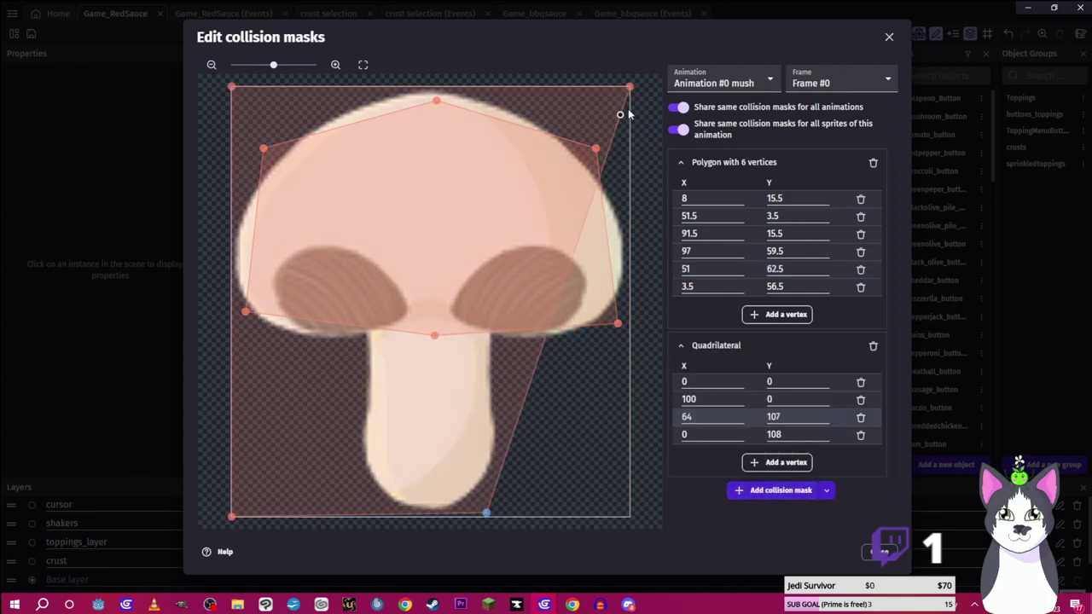
left_click_drag(630, 87, 496, 101)
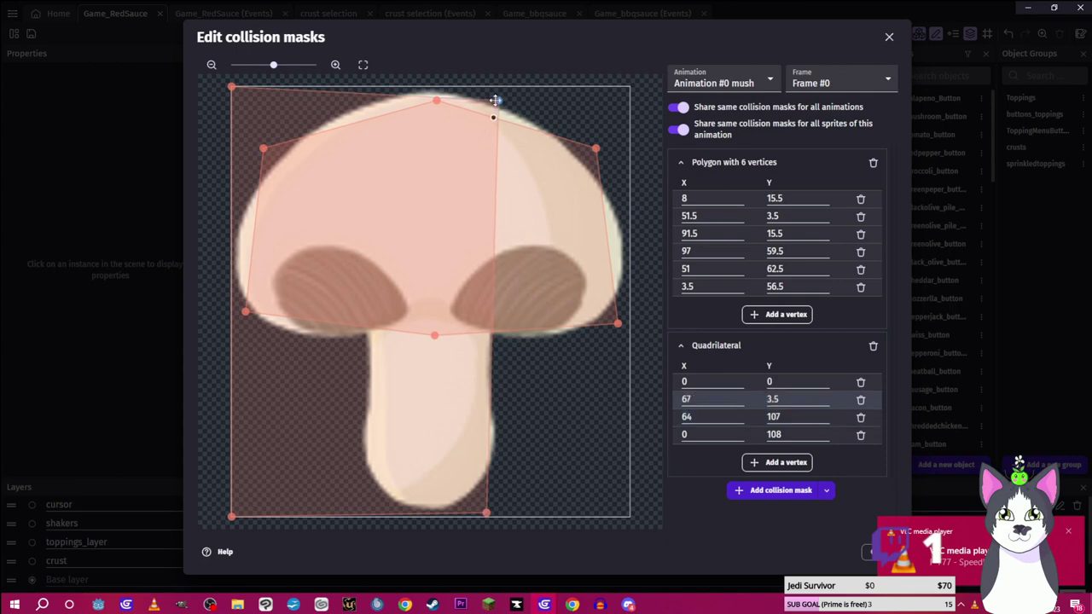
left_click_drag(231, 86, 340, 104)
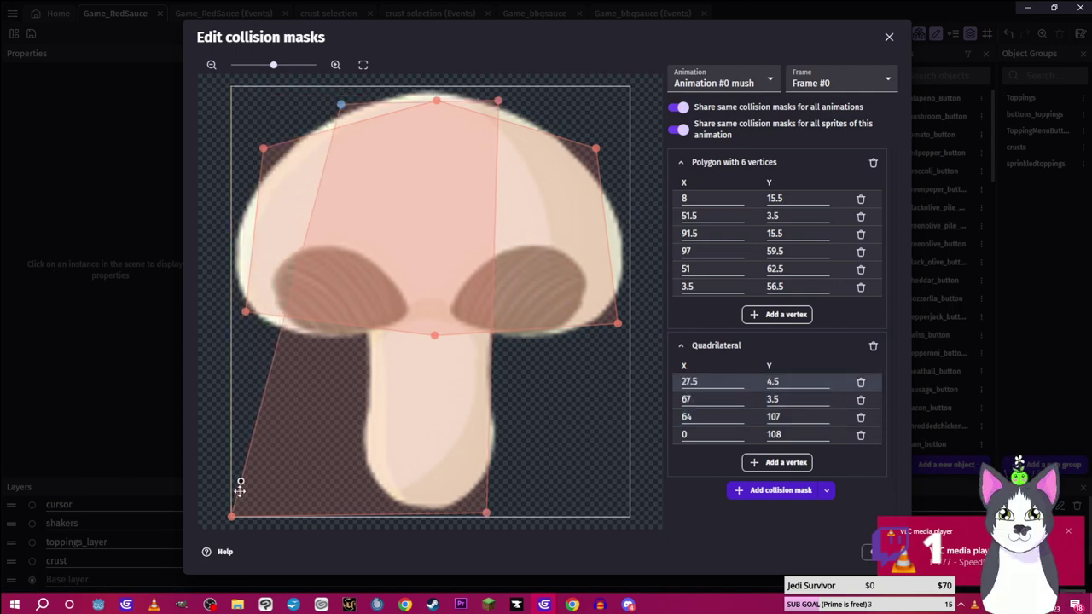
left_click_drag(231, 515, 375, 496)
left_click_drag(483, 515, 485, 501)
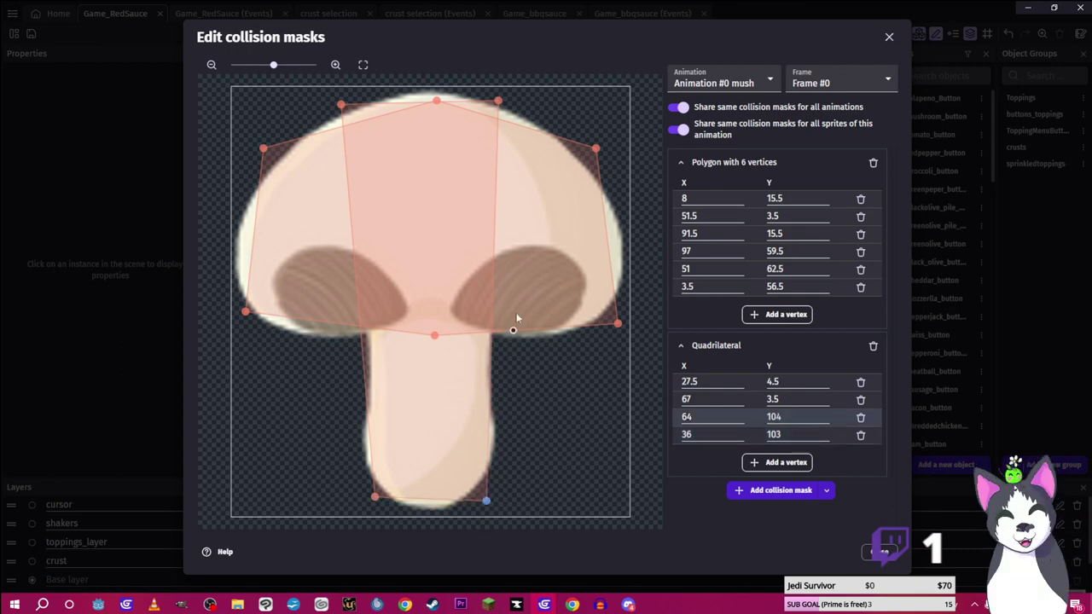
Add edge vertices so the cap mask hugs its outline, then apply the mushroom changes
left_click(605, 224)
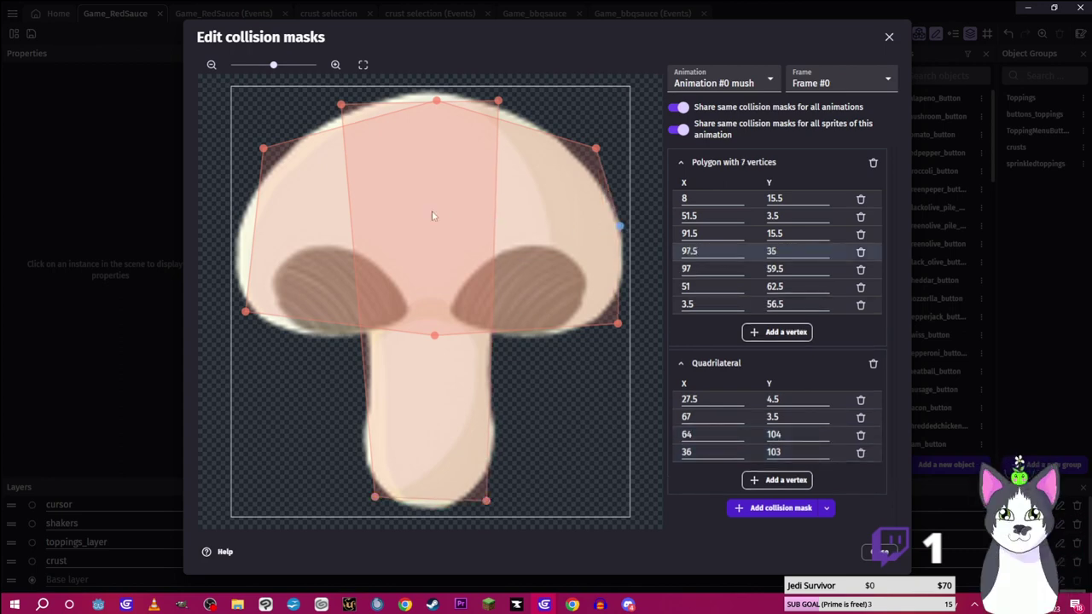
left_click(255, 226)
left_click_drag(237, 230, 231, 231)
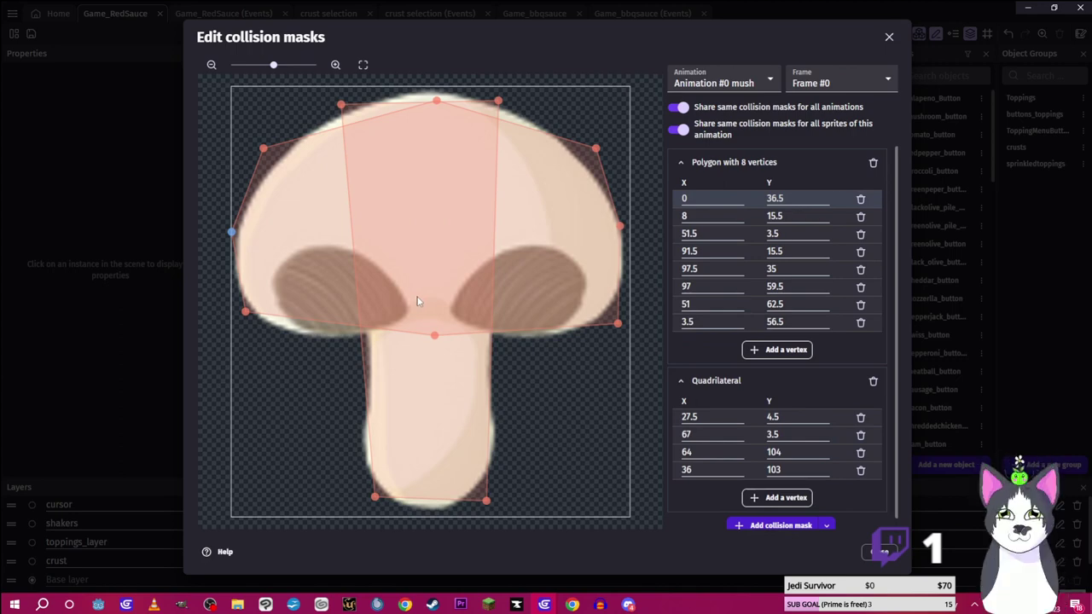
left_click_drag(283, 317, 296, 330)
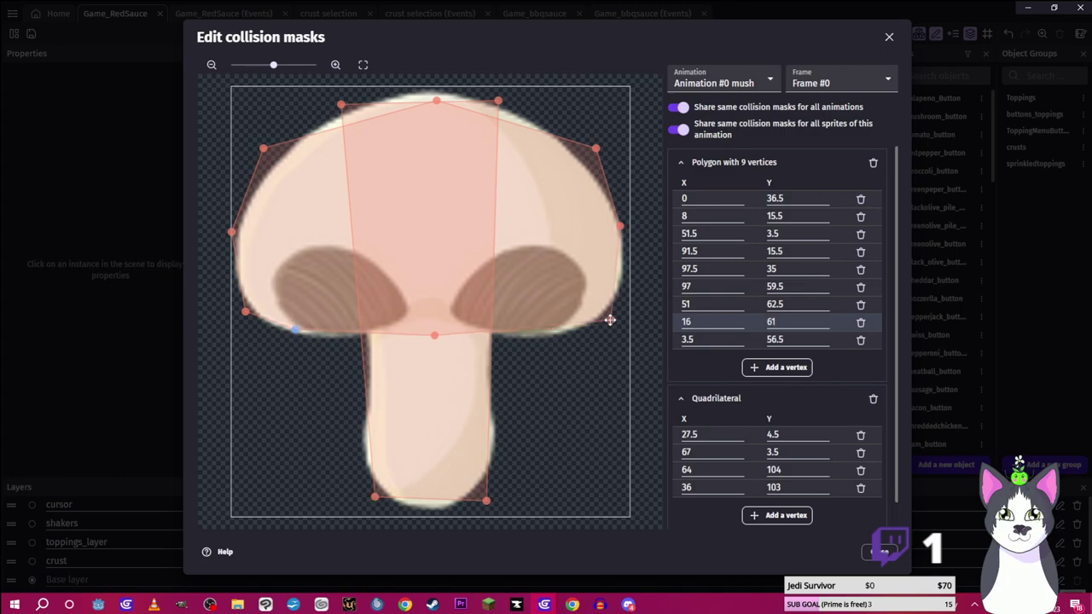
left_click_drag(610, 320, 606, 319)
left_click(881, 552)
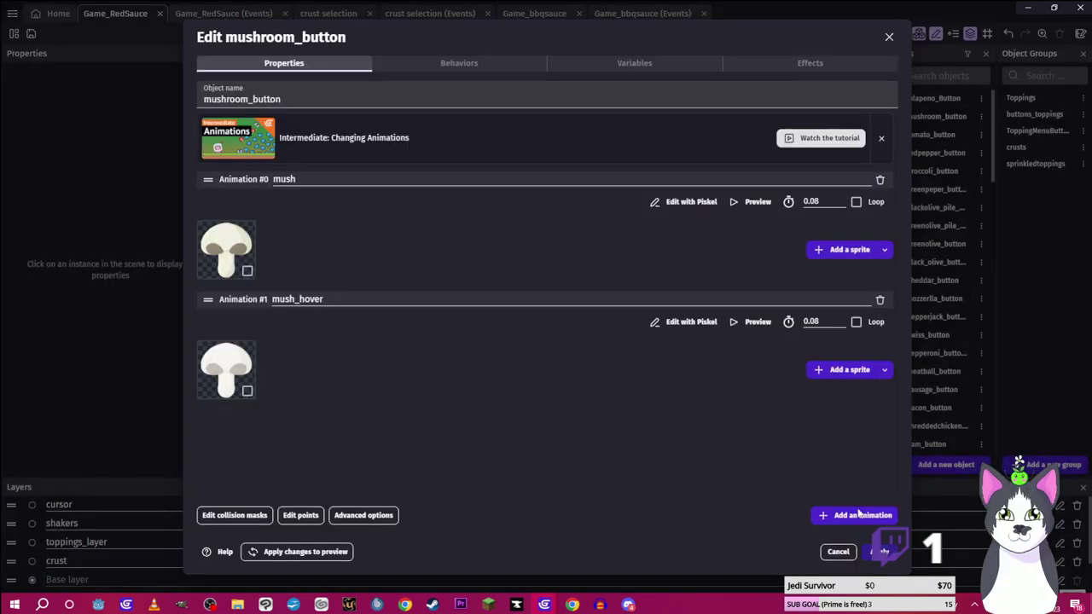
left_click(883, 551)
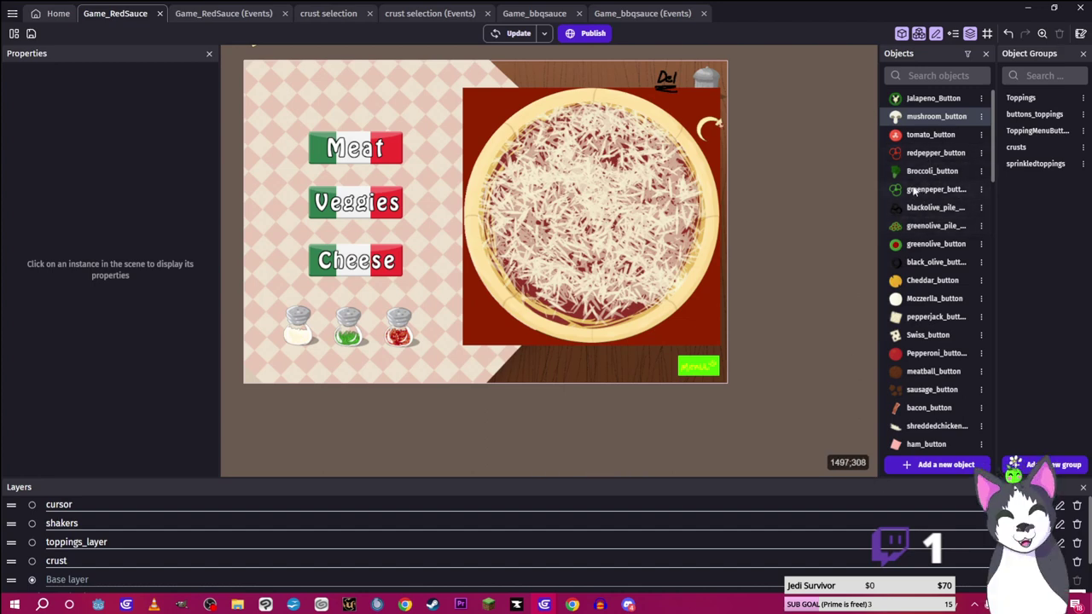
Give redpepper_button a custom mask and pull its corners onto the pepper's right half
double_click(911, 154)
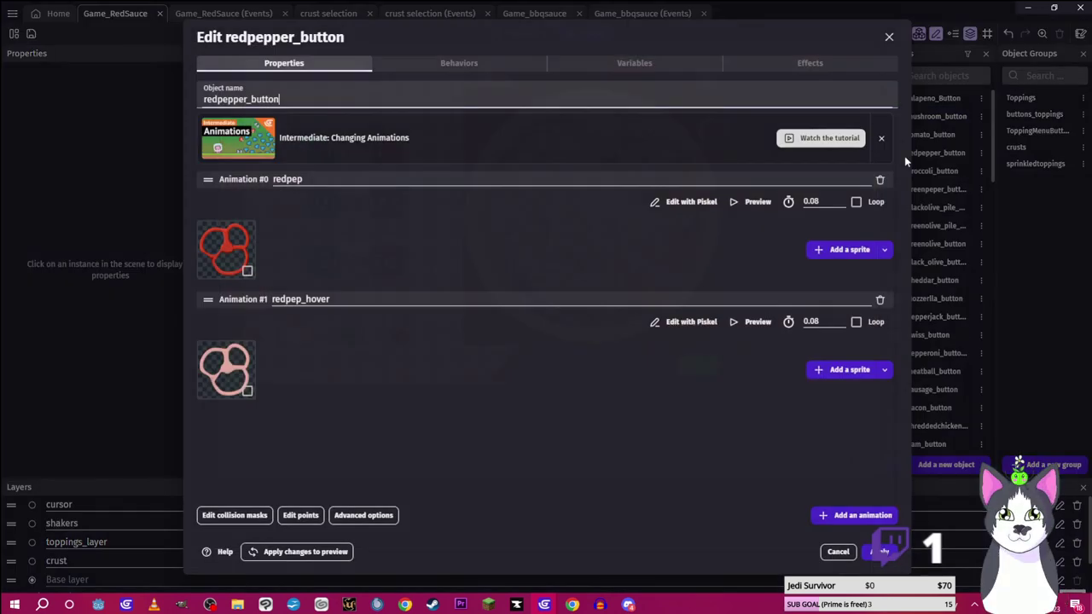
left_click(252, 514)
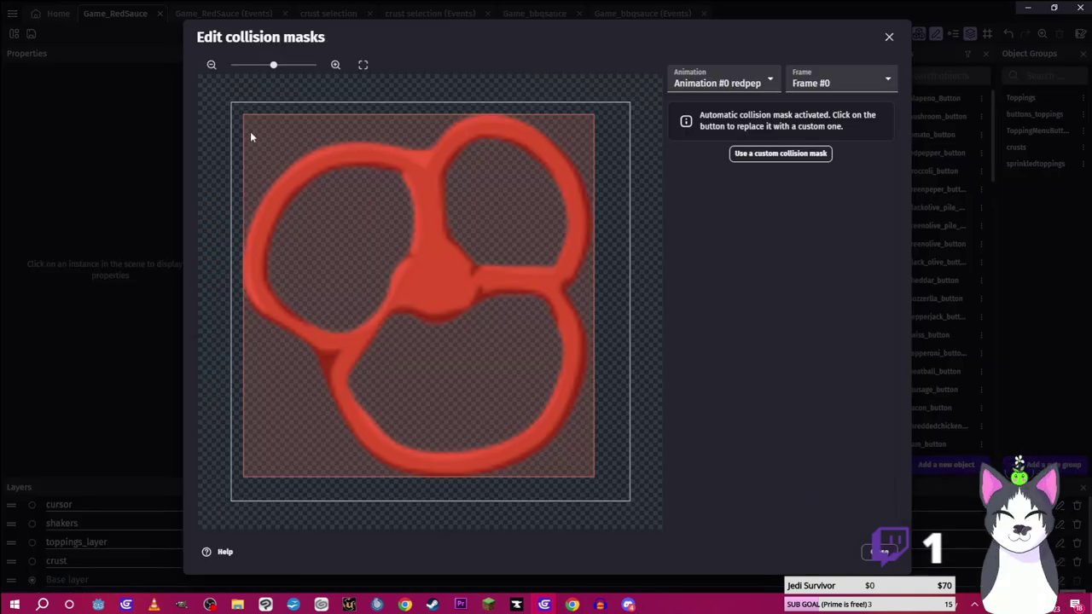
left_click(780, 153)
mouse_move(594, 114)
left_mouse_down()
mouse_move(592, 128)
mouse_move(585, 122)
left_mouse_up()
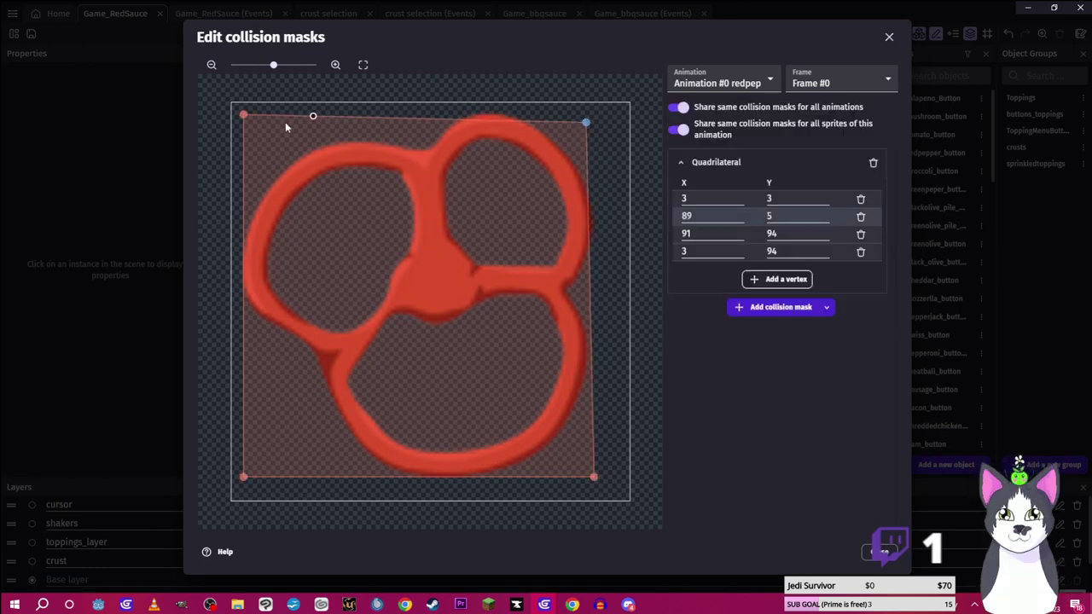
left_click_drag(244, 115, 454, 119)
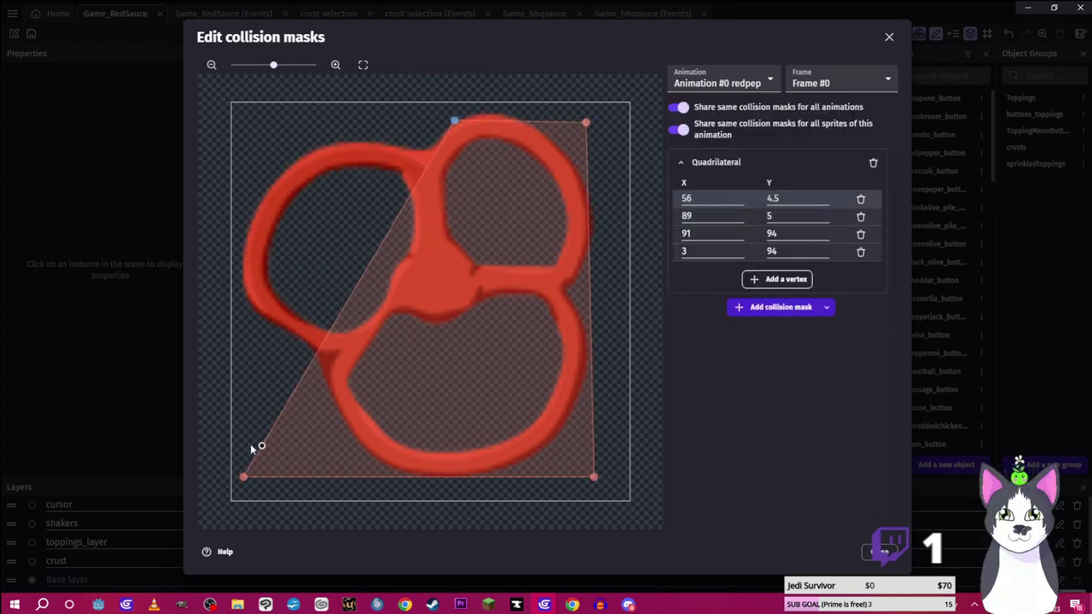
left_click_drag(244, 476, 402, 475)
left_click_drag(595, 476, 588, 247)
Add vertices along the right and lower lobes to make an eight-vertex outline
left_click_drag(495, 361, 552, 303)
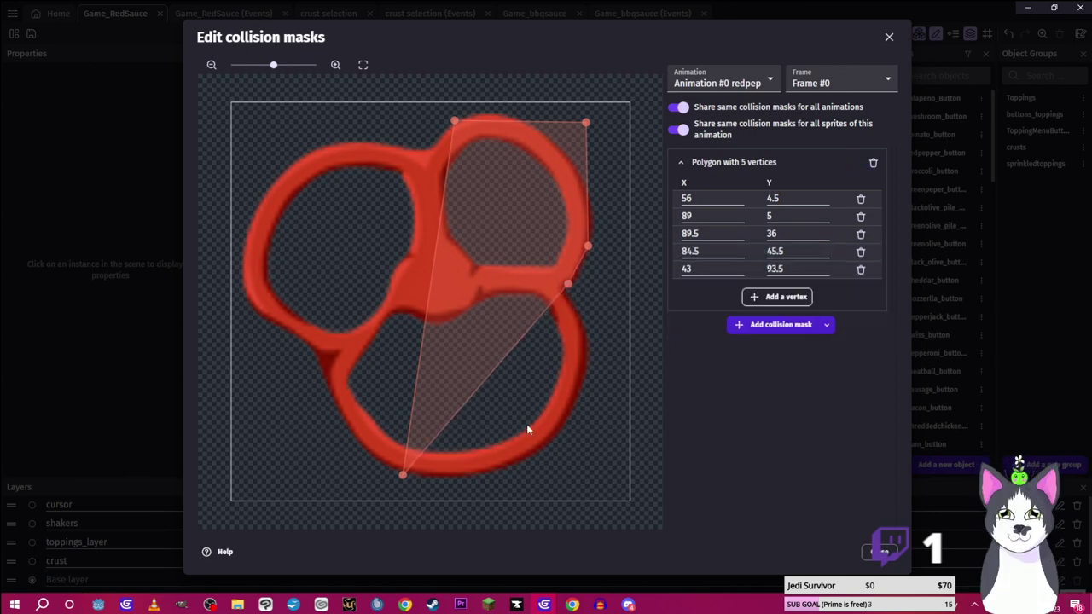
left_click_drag(487, 375, 570, 438)
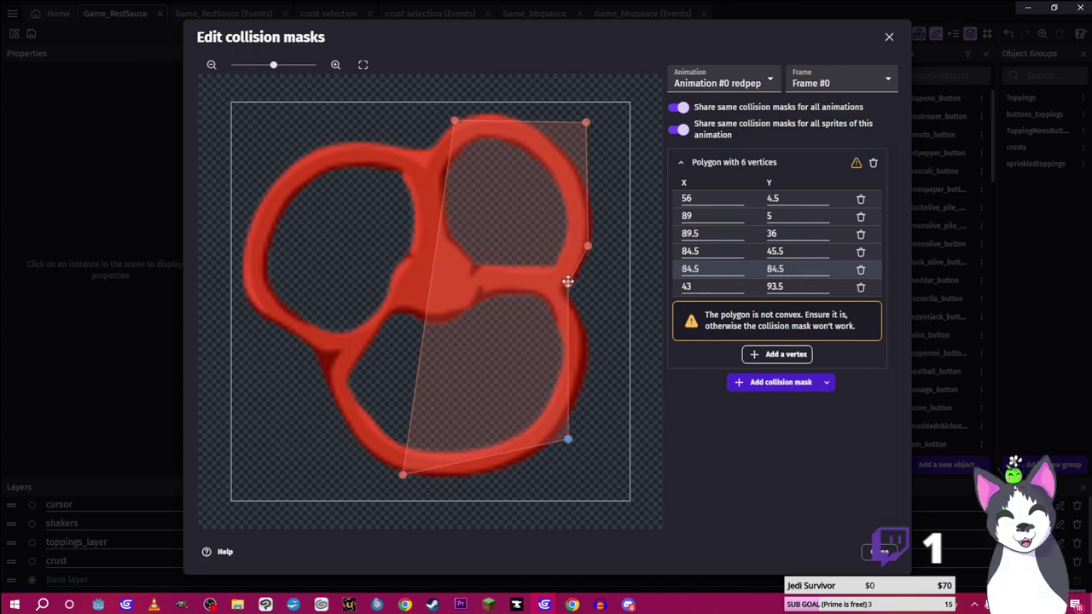
left_click_drag(568, 282, 583, 292)
left_click_drag(485, 457, 493, 471)
left_click_drag(429, 300, 420, 155)
left_click_drag(411, 314, 395, 279)
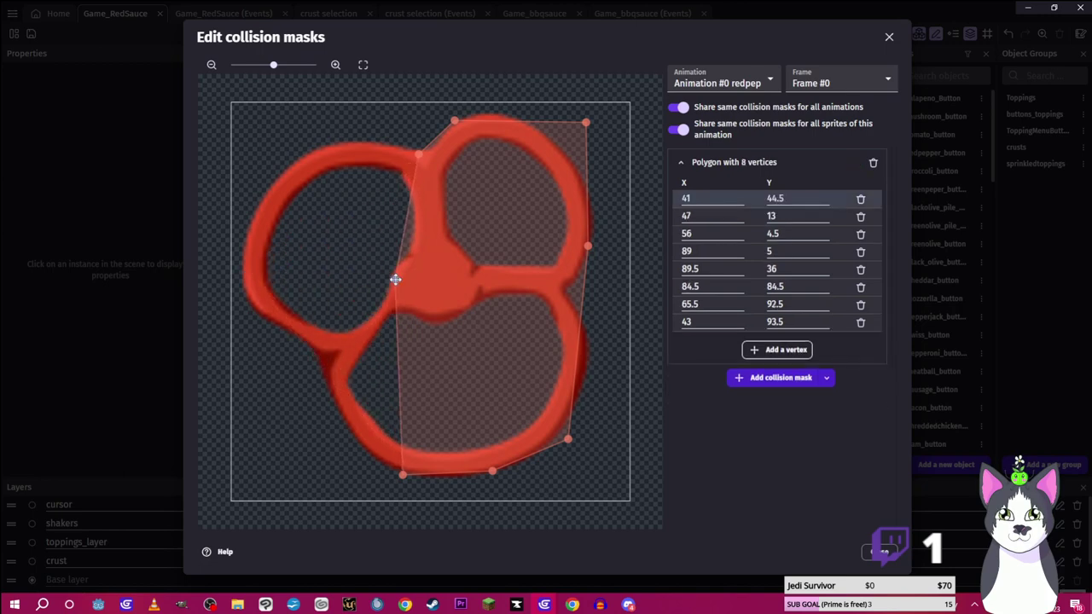
Add a five-vertex second mask over the red pepper's left lobe and close the mask editor
left_click(755, 381)
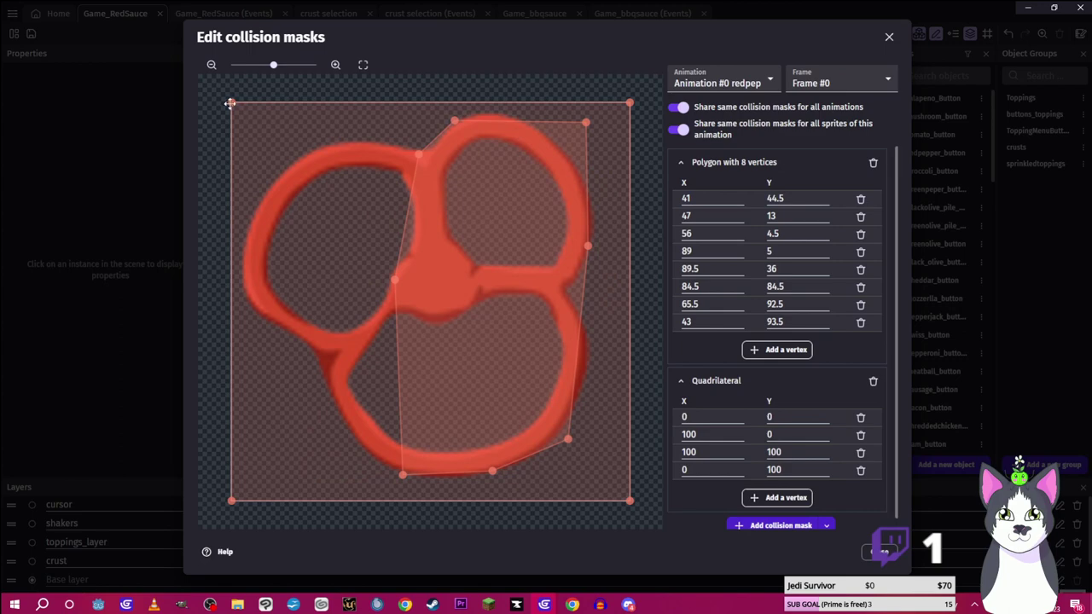
left_click_drag(231, 103, 249, 156)
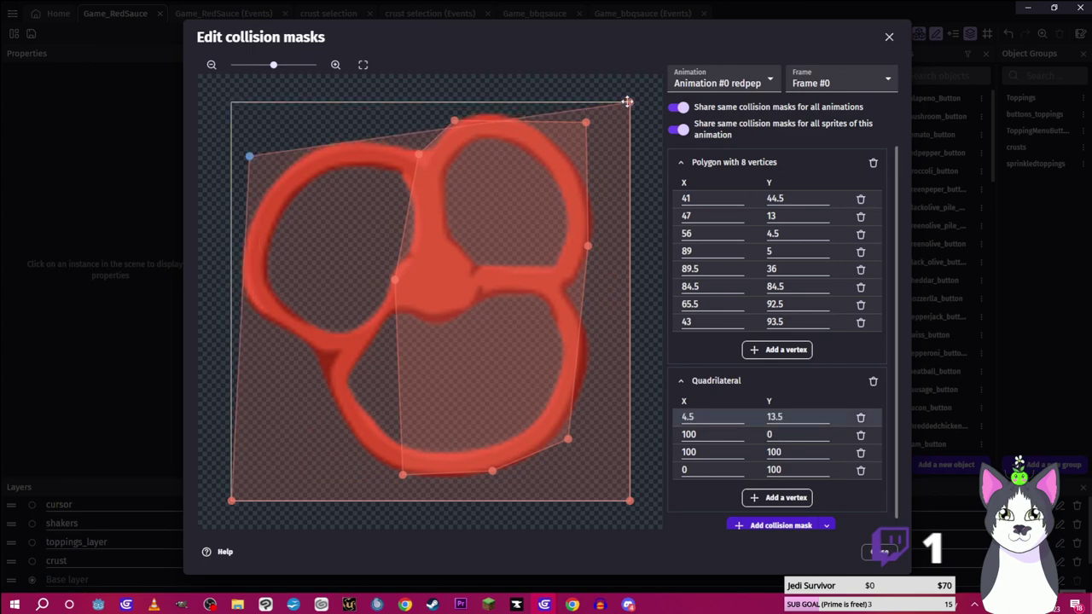
left_click_drag(627, 101, 418, 137)
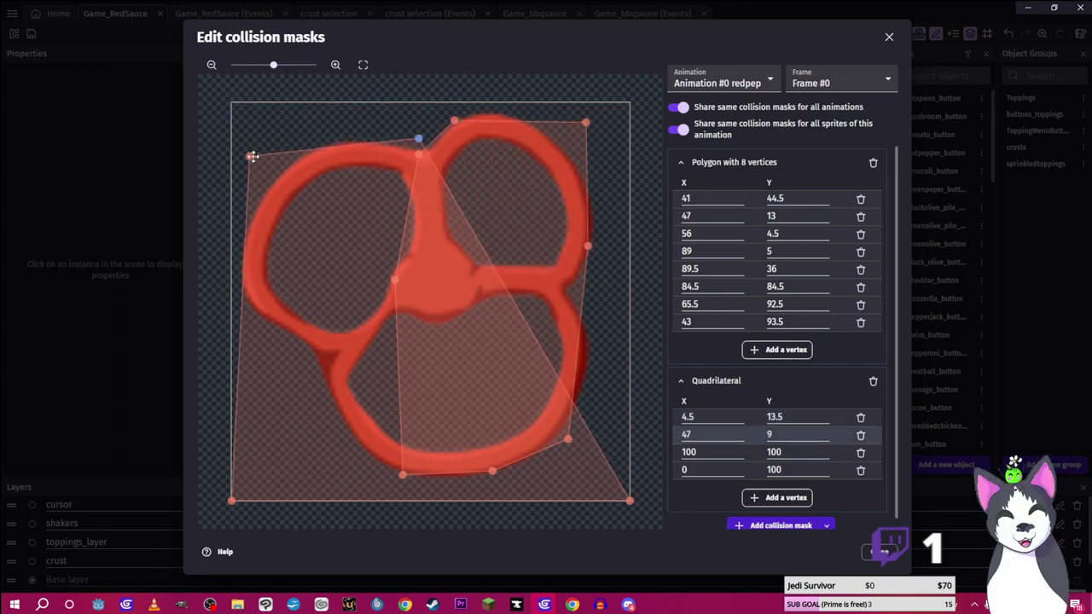
left_click_drag(253, 156, 263, 171)
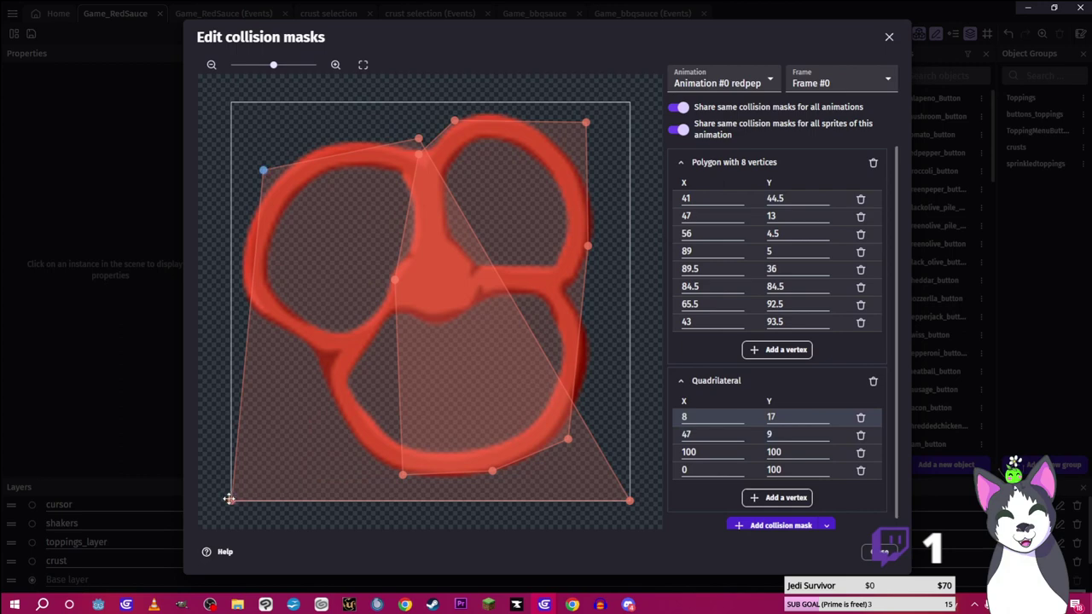
left_click_drag(229, 499, 247, 307)
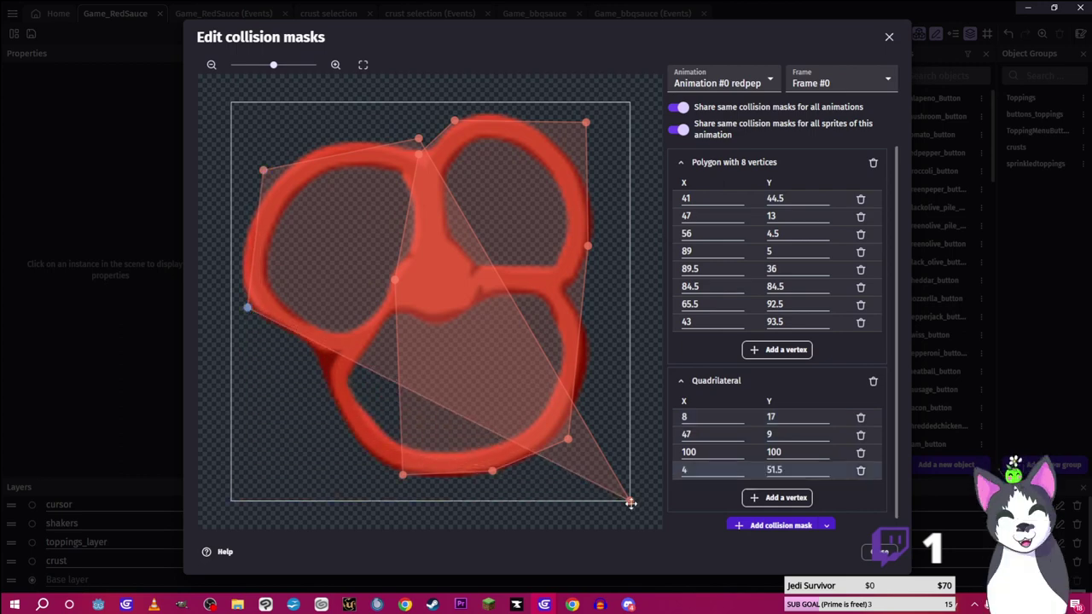
left_click_drag(630, 504, 402, 476)
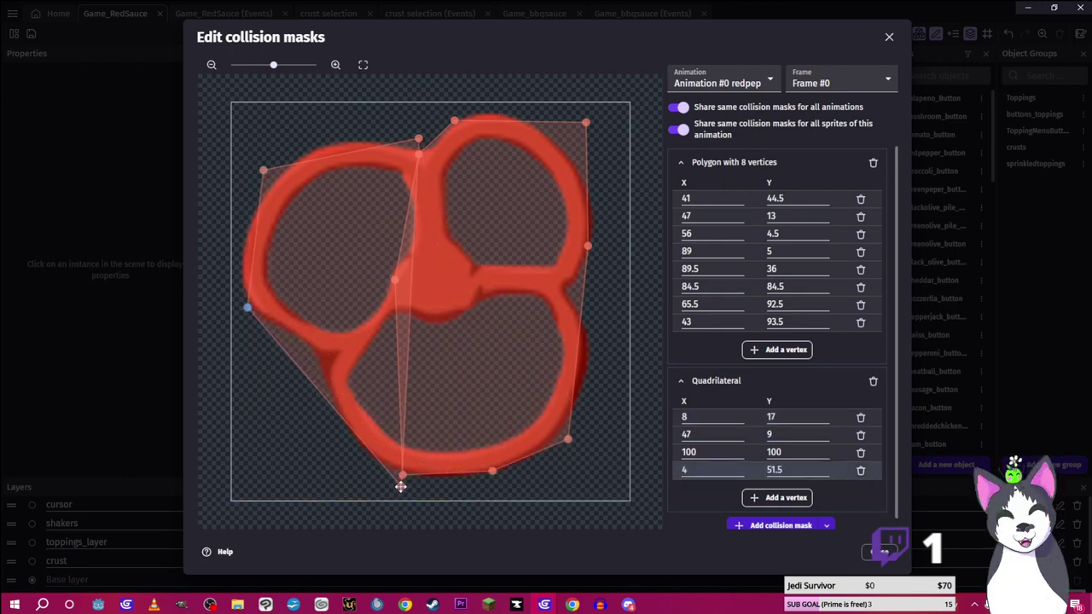
left_click_drag(323, 396, 317, 351)
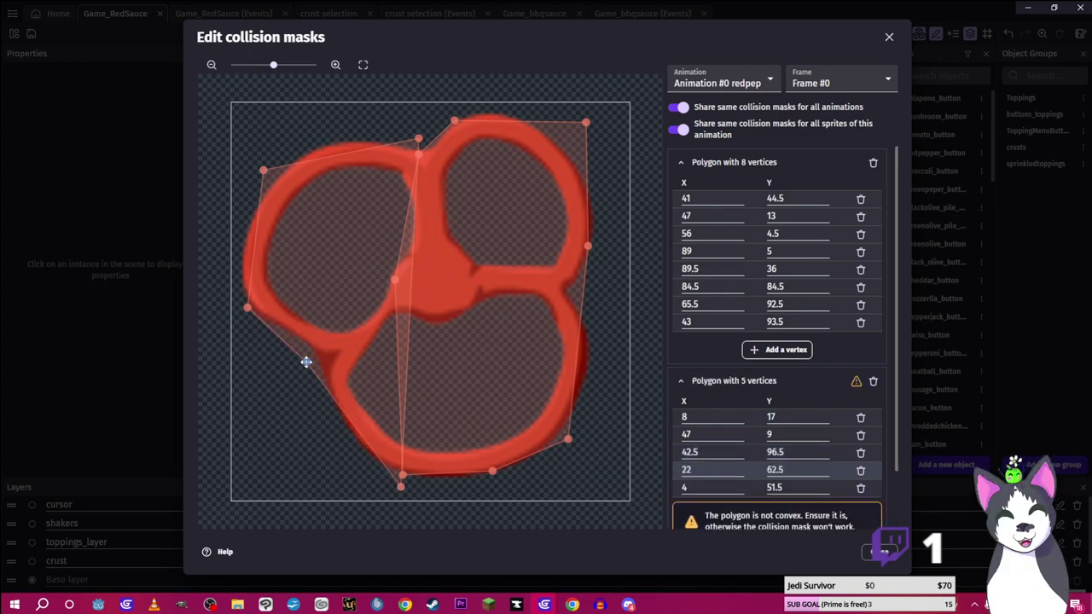
left_click_drag(246, 307, 246, 291)
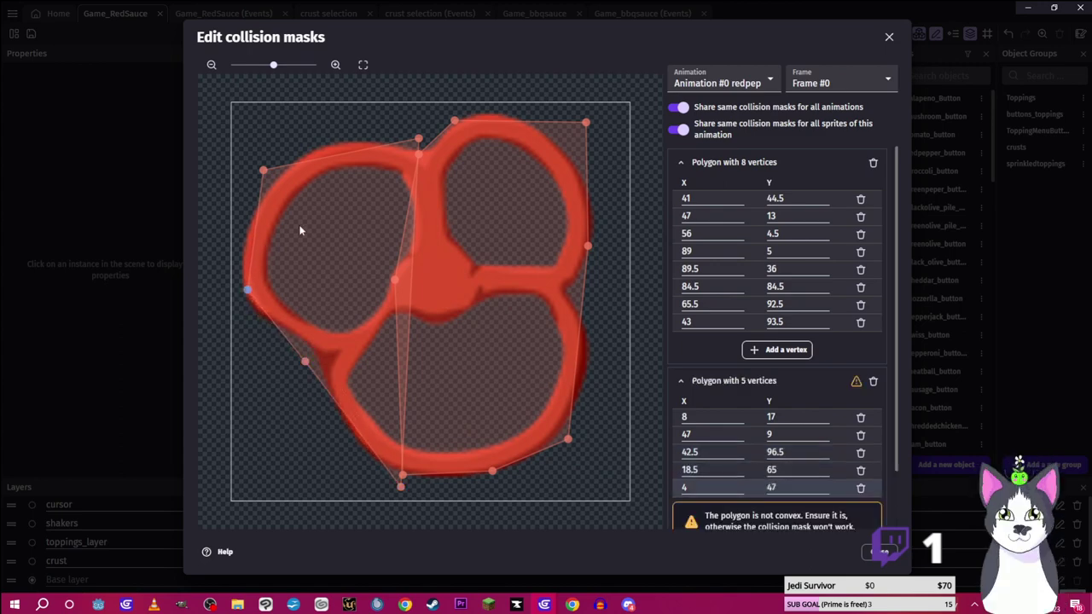
left_click(879, 551)
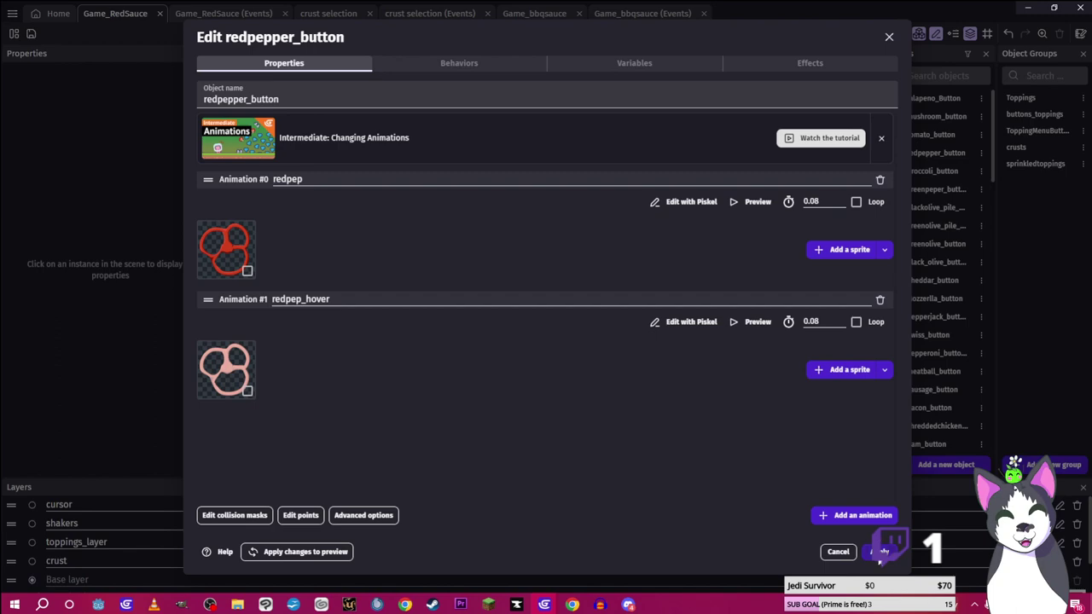
Apply the red pepper changes and give greenpepper_button a custom collision mask
left_click(880, 552)
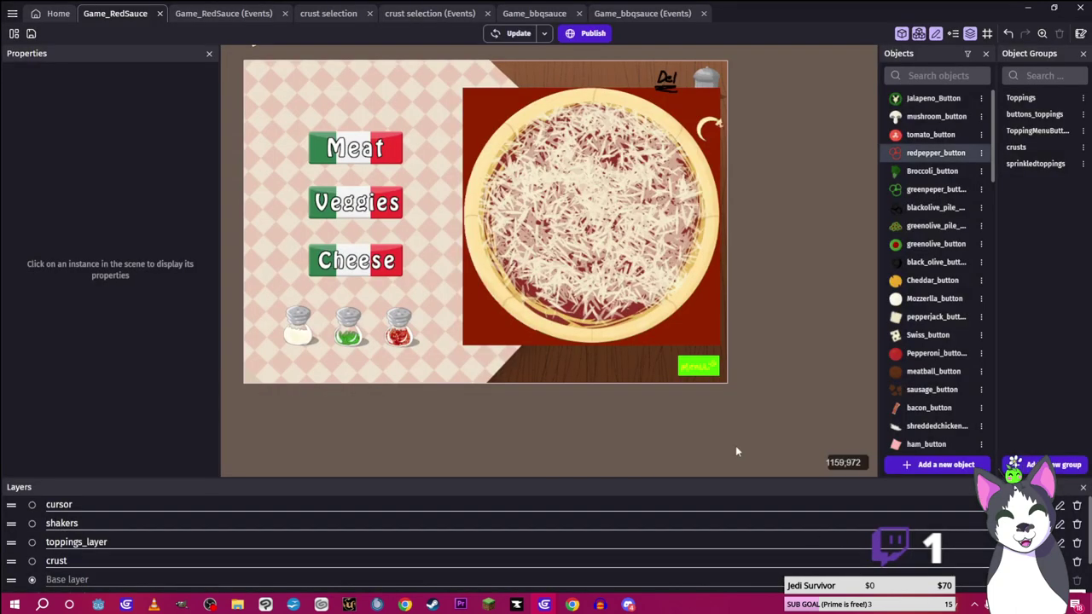
double_click(911, 189)
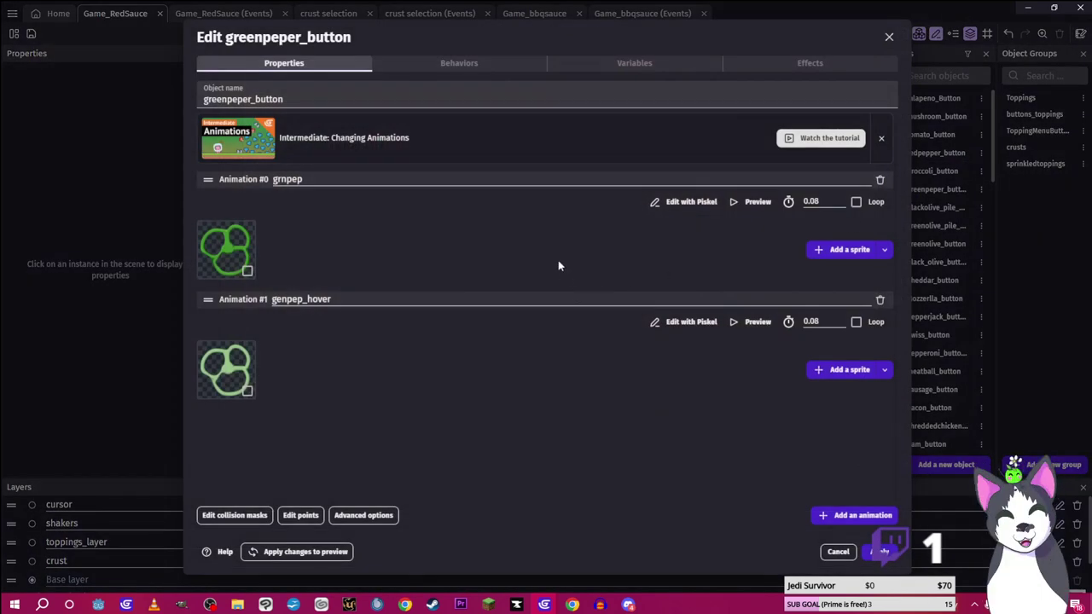
left_click(235, 516)
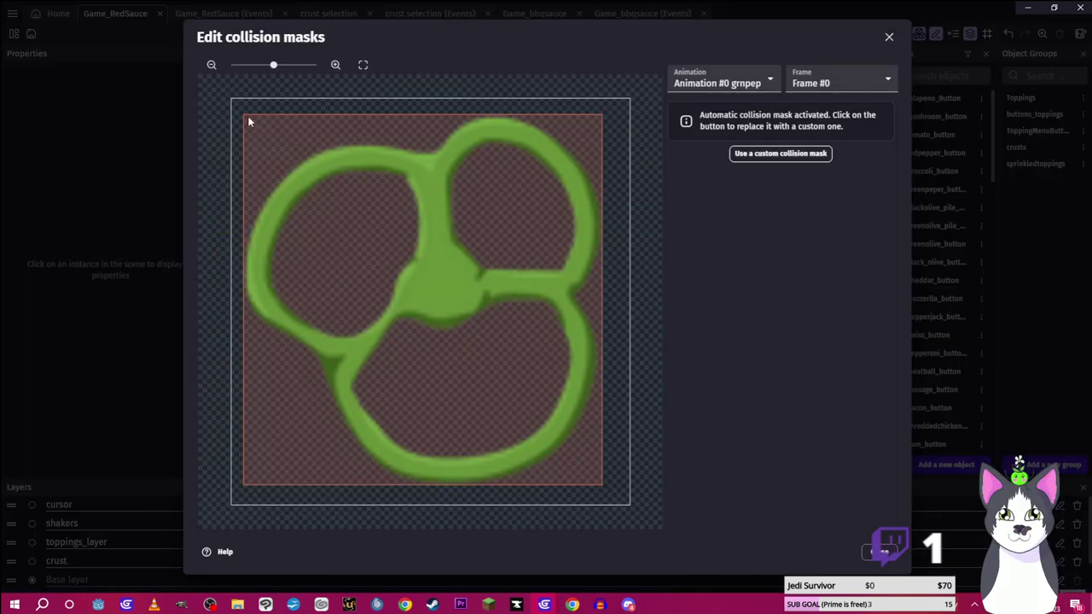
left_click(779, 153)
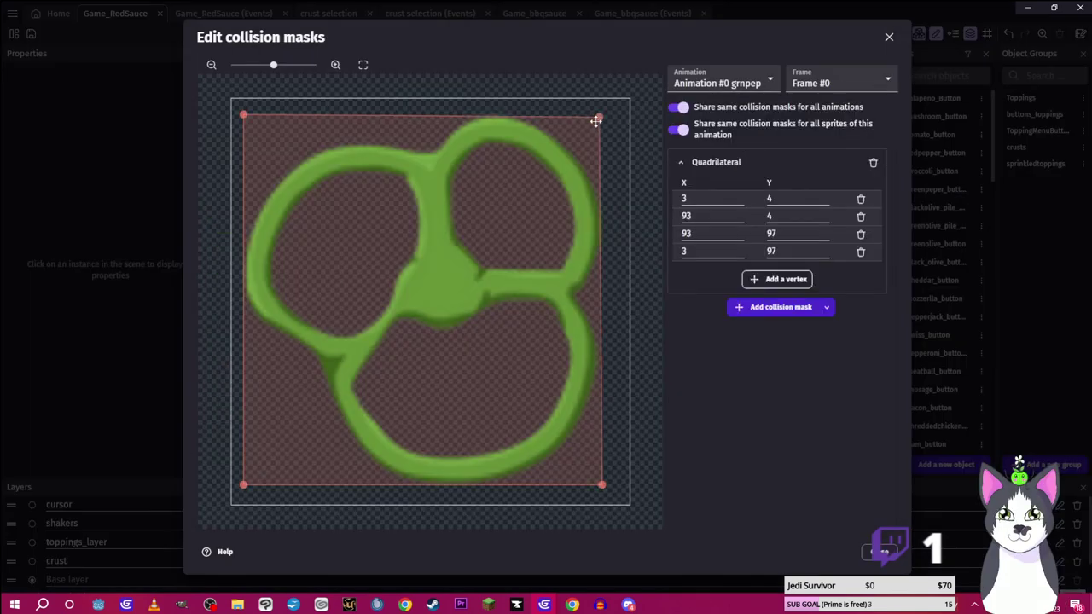
Pull the mask's corners and a new bottom vertex onto the green pepper's outline
left_click_drag(601, 115, 594, 168)
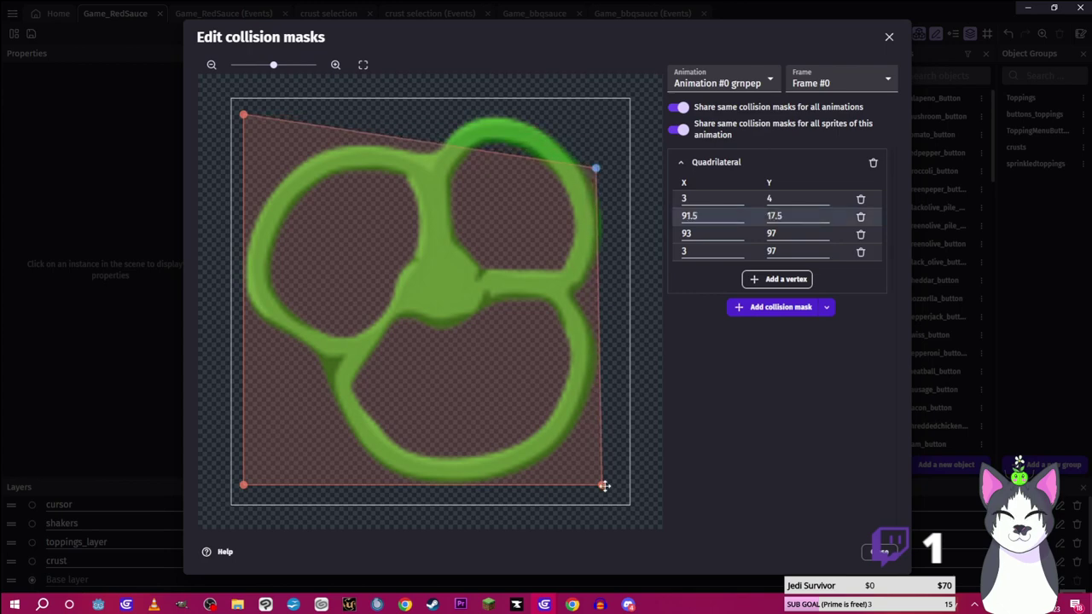
left_click_drag(604, 487, 587, 439)
left_click(437, 455)
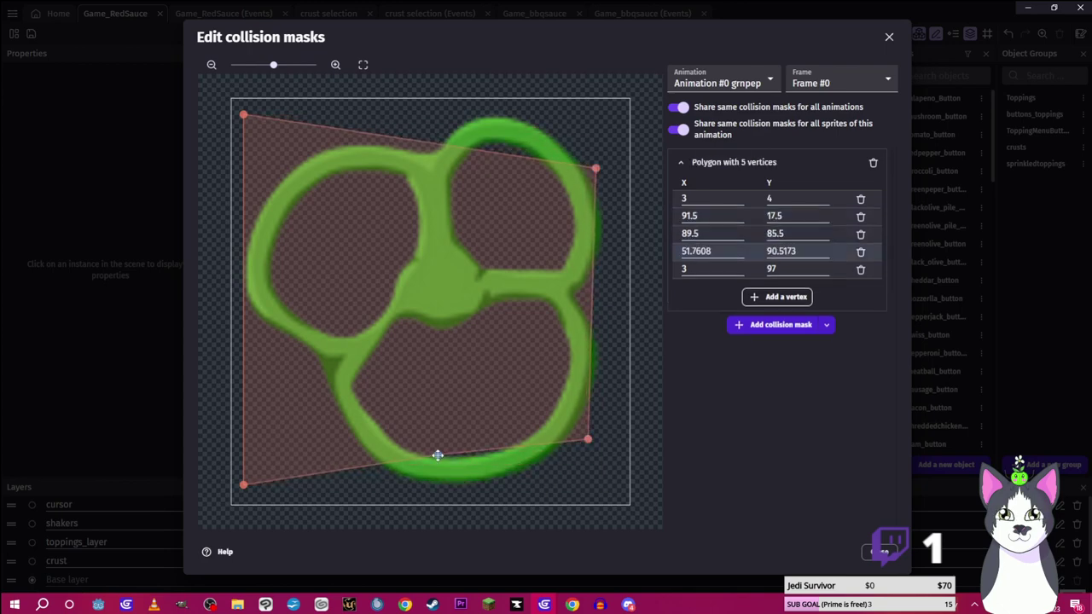
left_click_drag(437, 455, 490, 477)
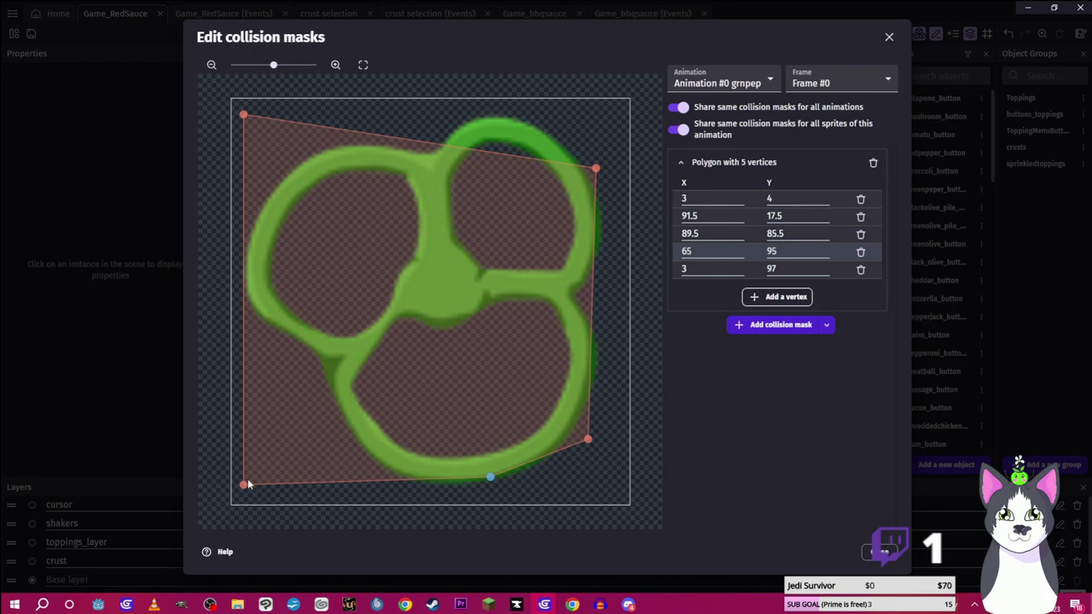
left_click_drag(245, 485, 382, 470)
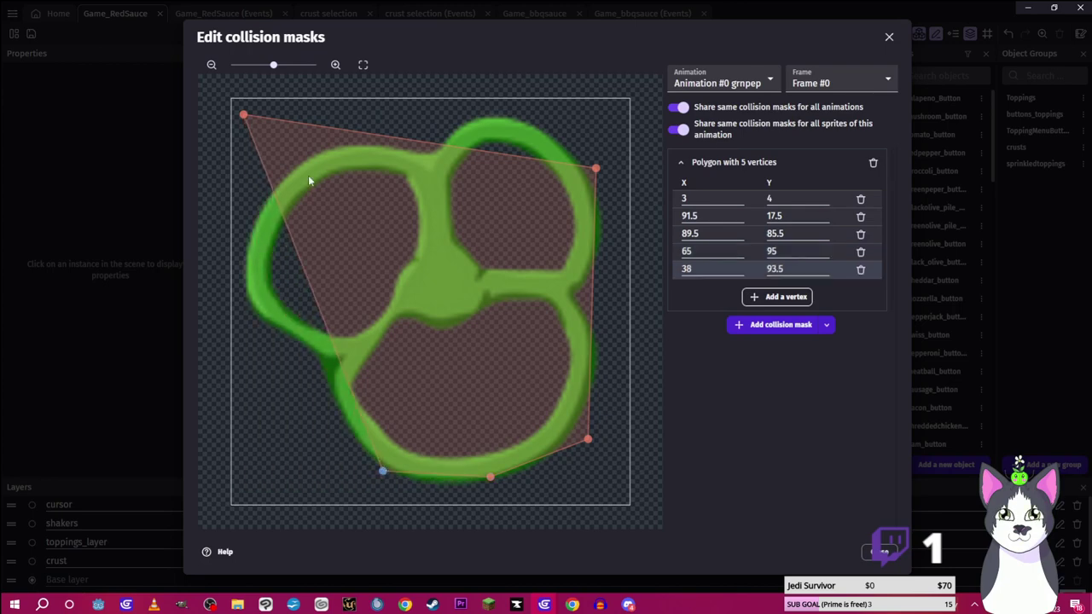
left_click_drag(245, 115, 319, 163)
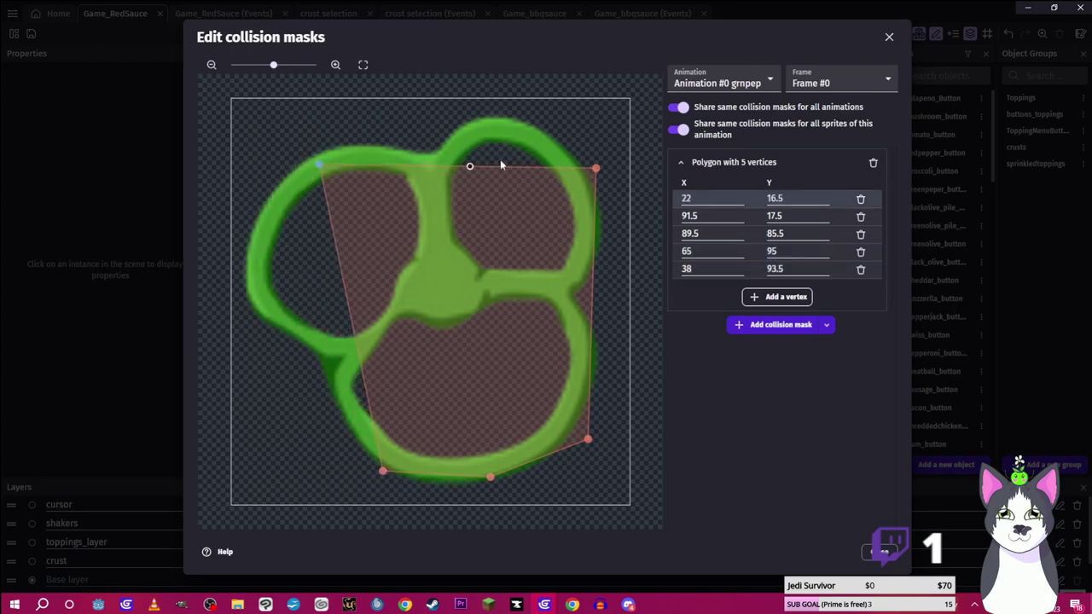
left_click_drag(596, 165, 503, 120)
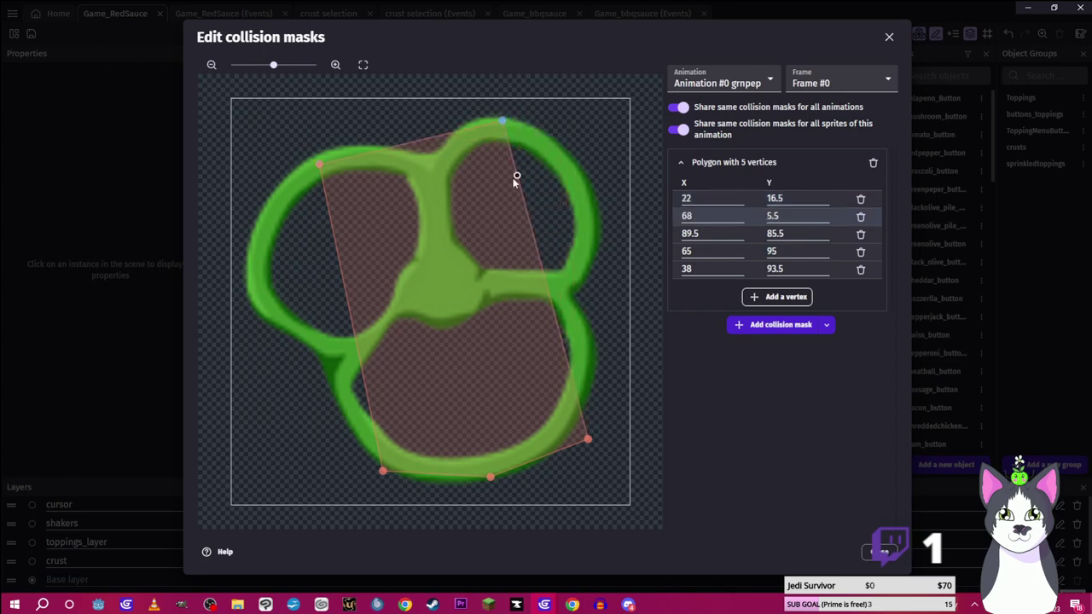
Add vertices down the pepper's right side, removing an extra one, for an eight-vertex outline
left_click_drag(521, 186, 583, 173)
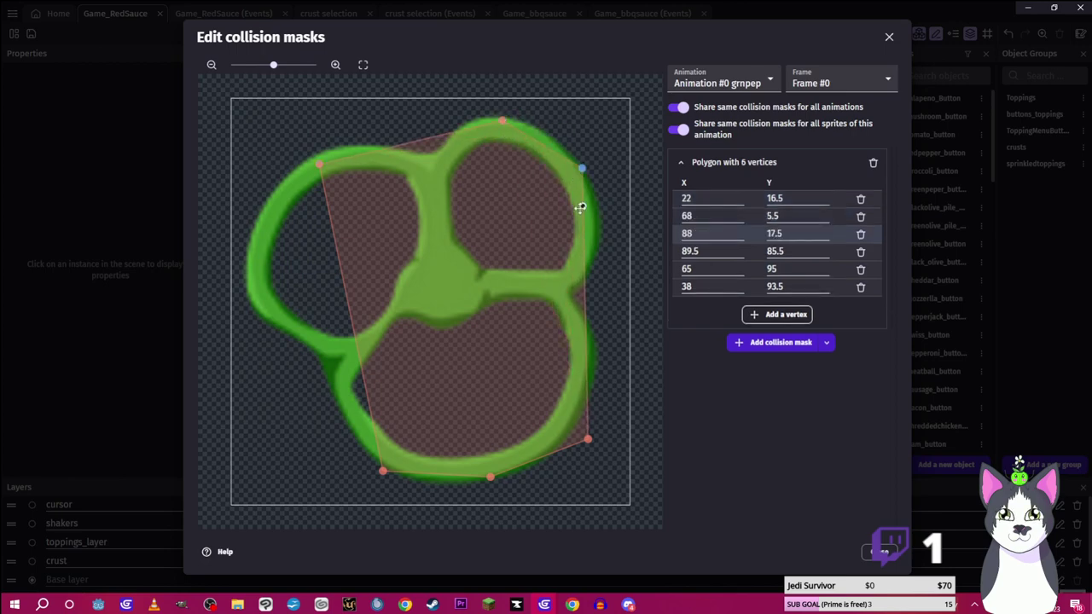
left_click_drag(585, 304, 594, 224)
left_click_drag(590, 331, 592, 270)
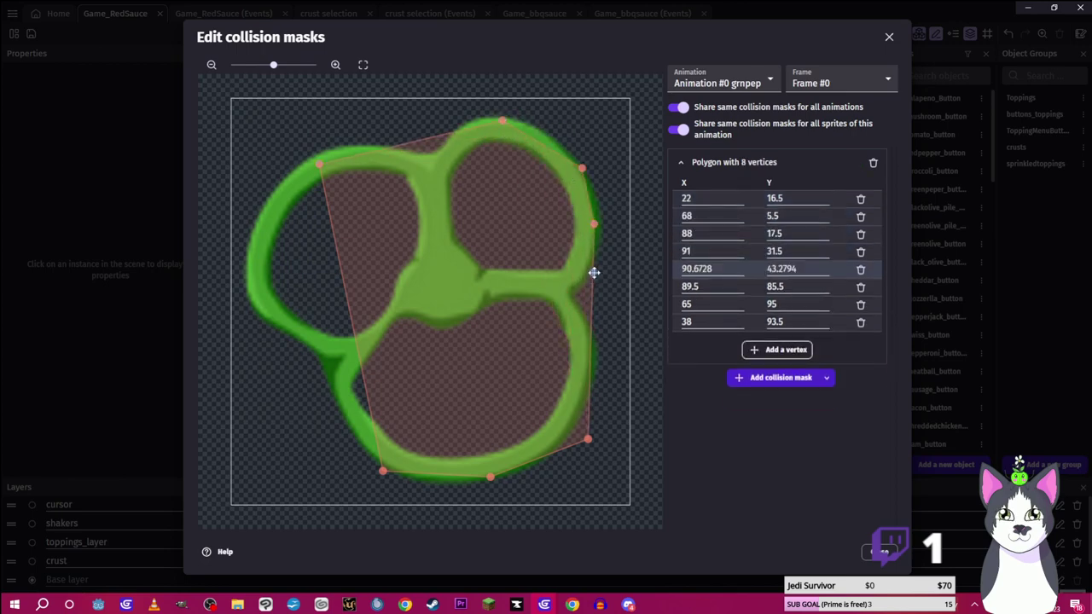
double_click(594, 272)
left_click_drag(319, 164, 345, 198)
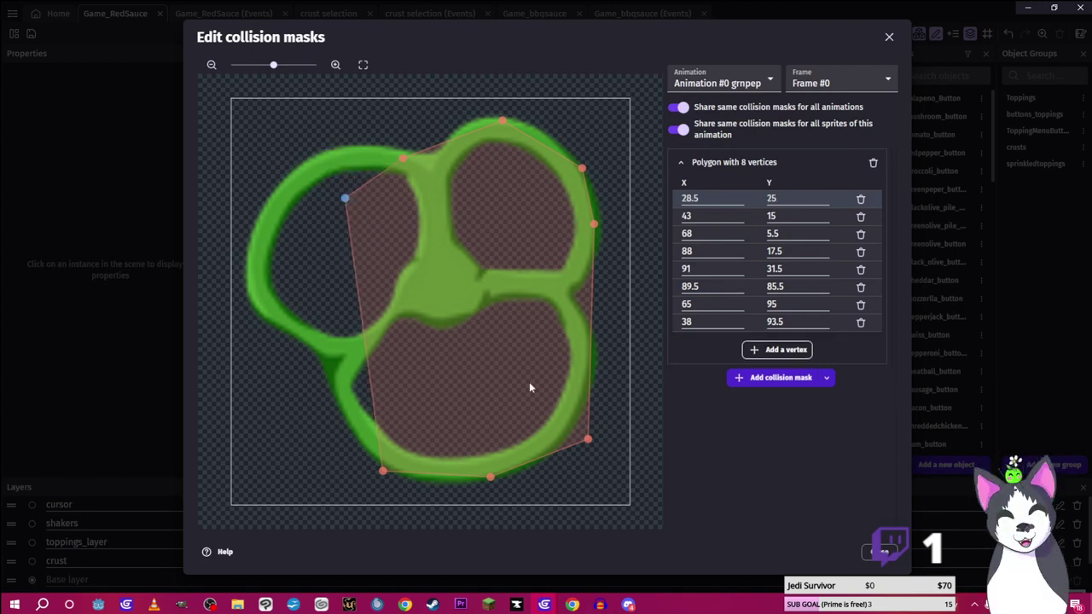
left_click_drag(586, 439, 576, 431)
Add a five-vertex second mask around the green pepper's left loop and apply the changes
left_click(779, 378)
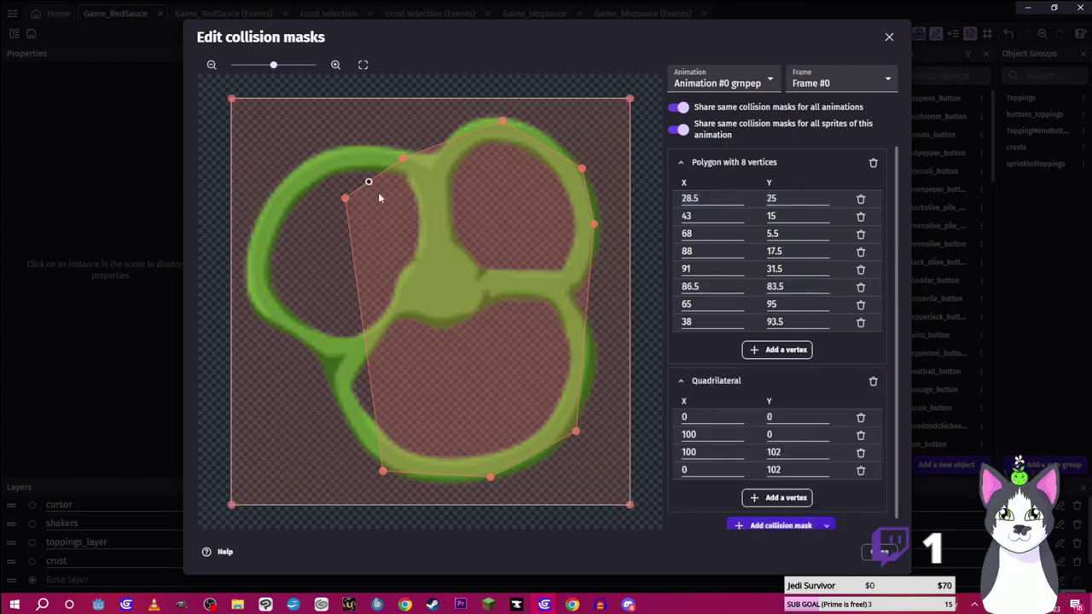
left_click_drag(232, 100, 255, 189)
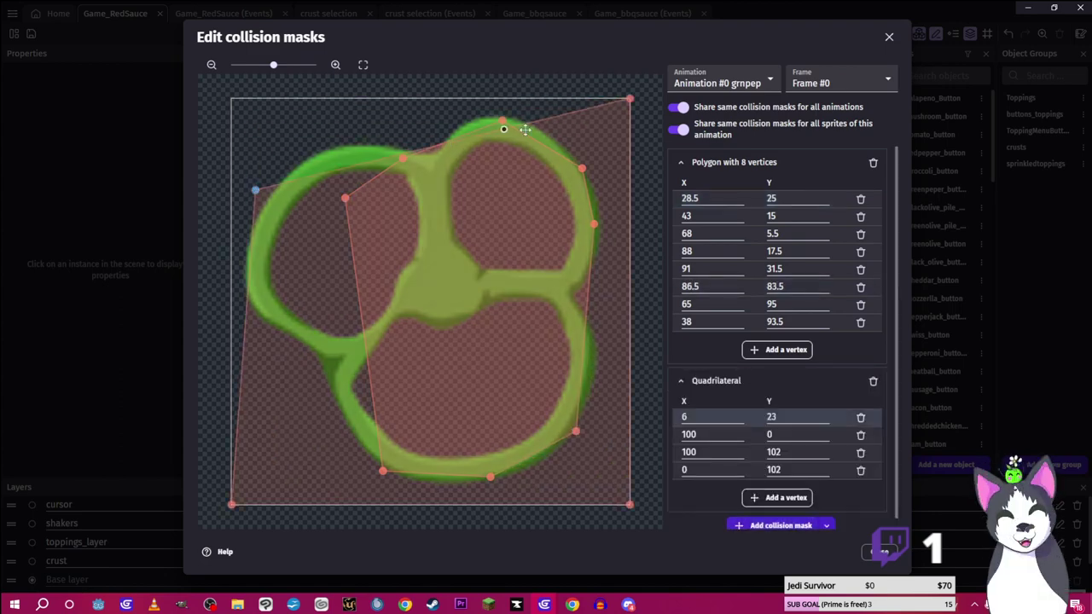
left_click_drag(630, 101, 351, 136)
left_click_drag(627, 509, 535, 458)
left_click_drag(231, 504, 260, 311)
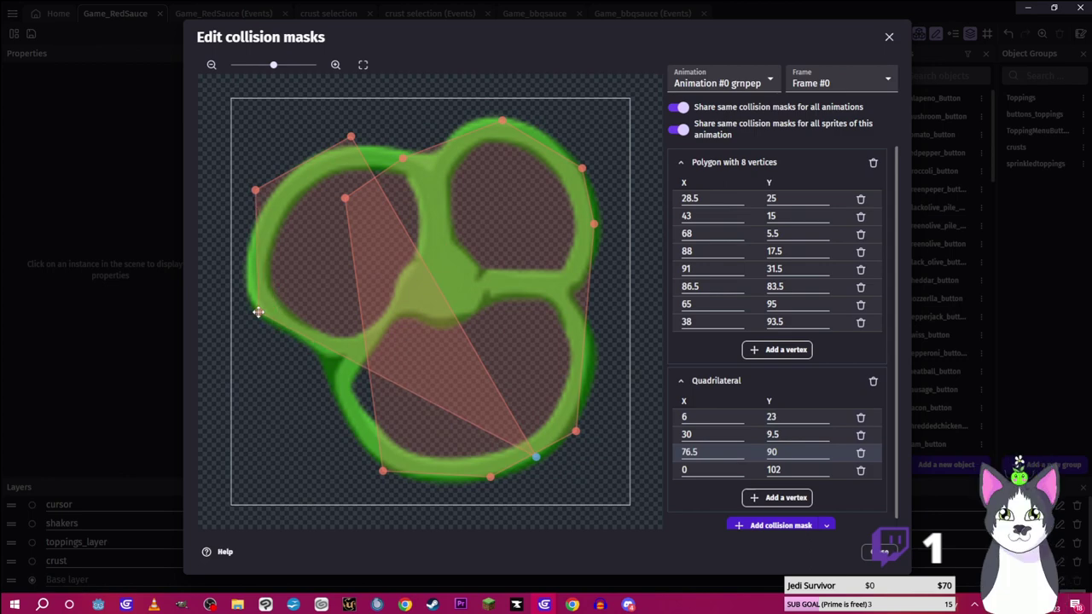
left_click_drag(397, 384, 393, 476)
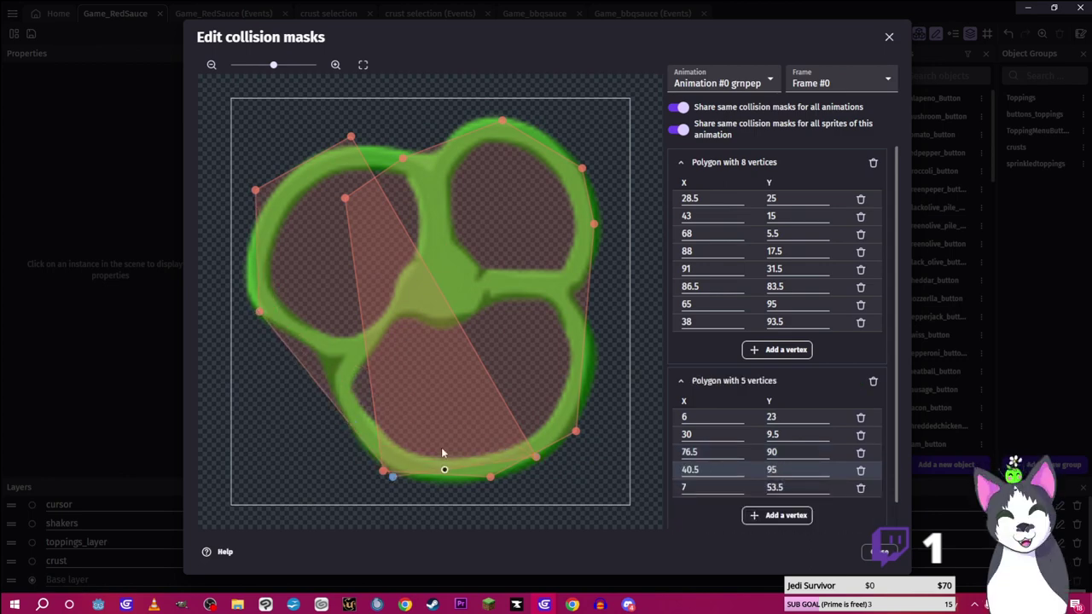
left_click(879, 552)
left_click(877, 552)
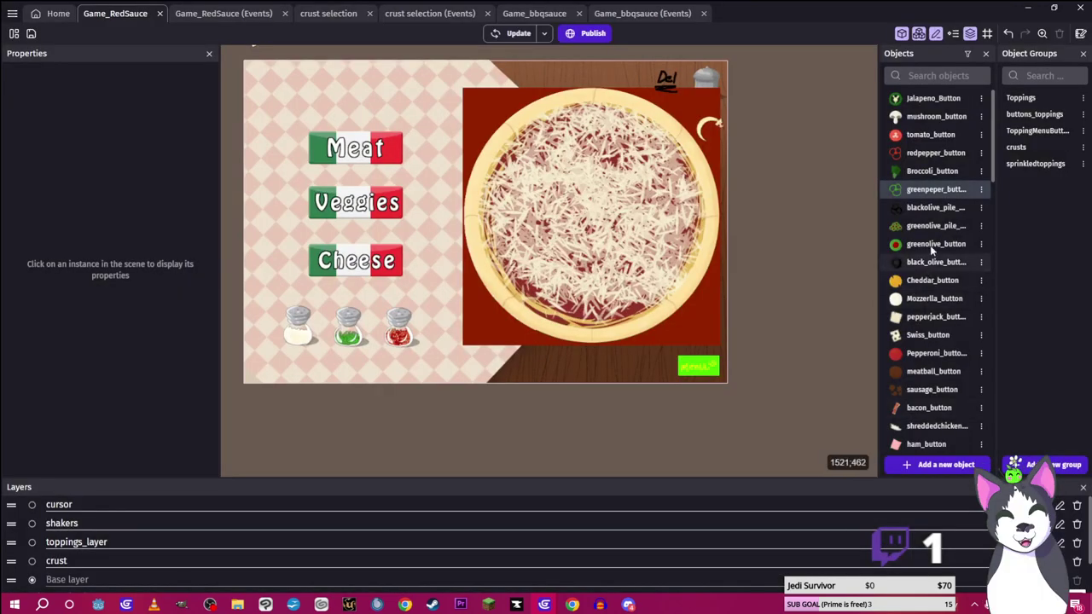
Give blackolive_pile_button a custom mask and pull its corners in onto the olives
left_click(926, 214)
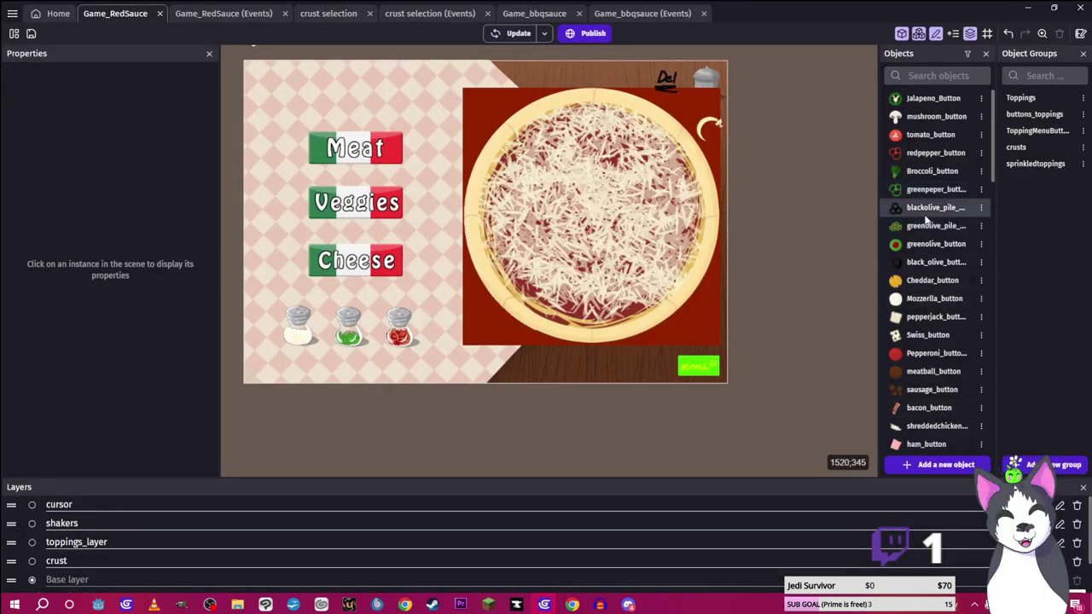
double_click(927, 219)
left_click(266, 517)
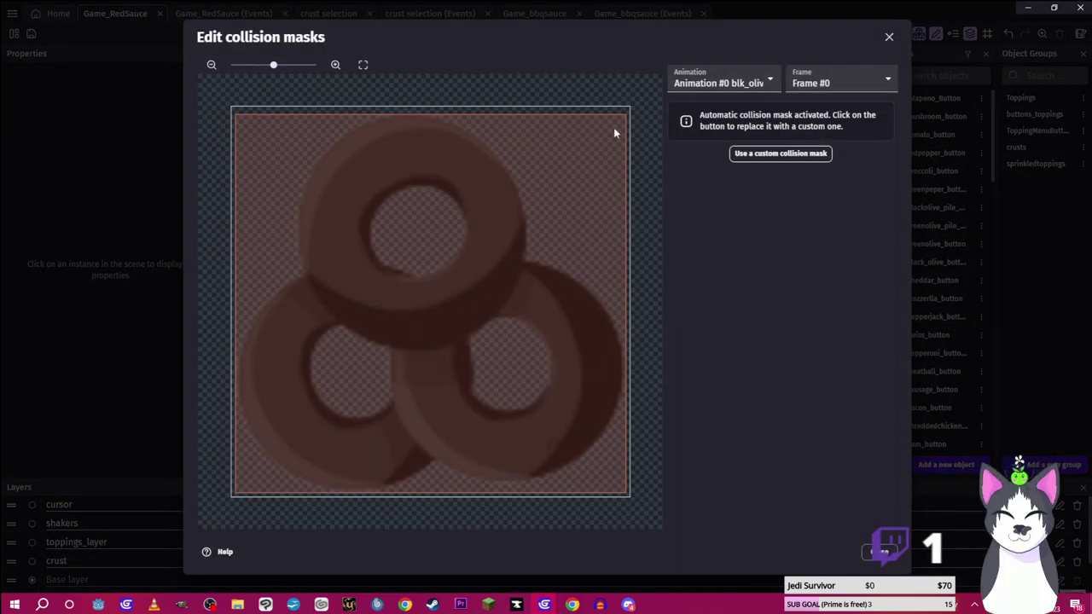
left_click(780, 153)
left_click_drag(626, 114, 510, 120)
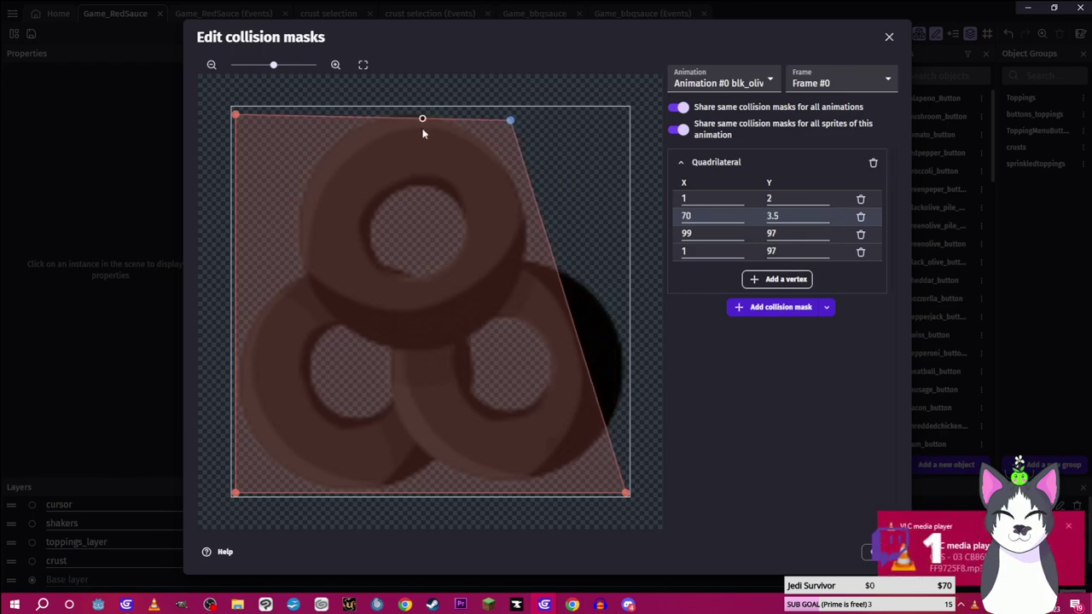
left_click_drag(238, 115, 313, 120)
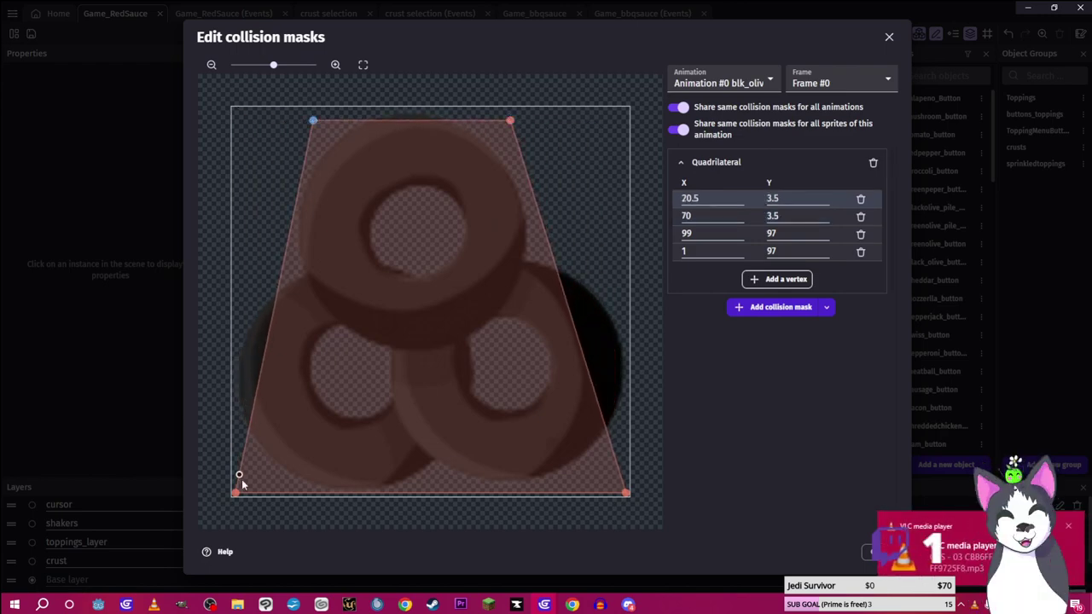
left_click_drag(236, 495, 304, 282)
Refine it to a convex five-vertex polygon over the upper and right olives, then add a second mask
left_click_drag(465, 388, 307, 313)
double_click(291, 276)
left_click_drag(465, 402, 343, 493)
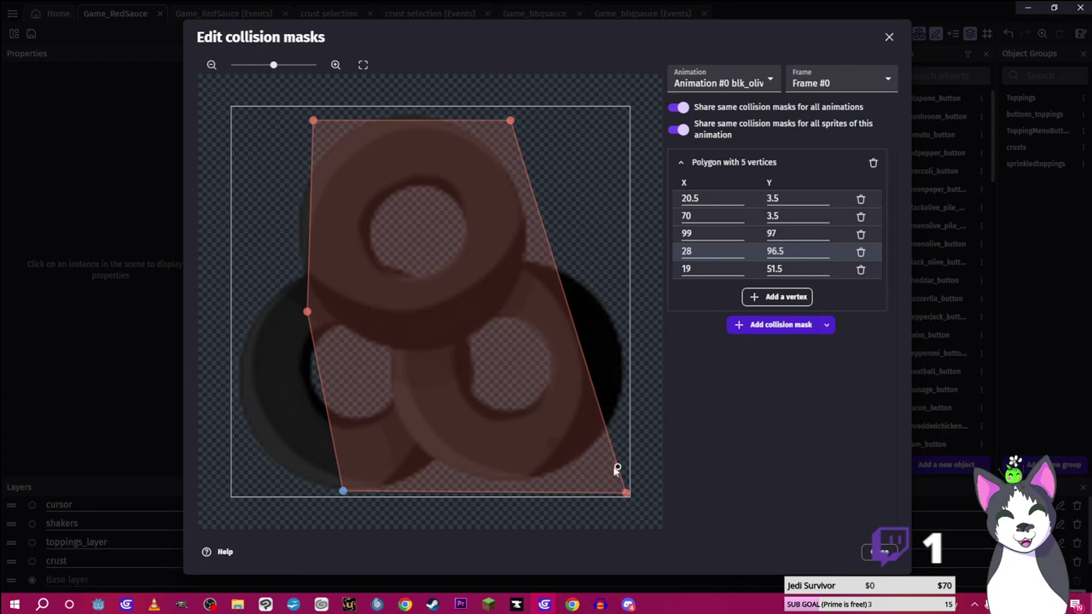
left_click_drag(624, 493, 592, 443)
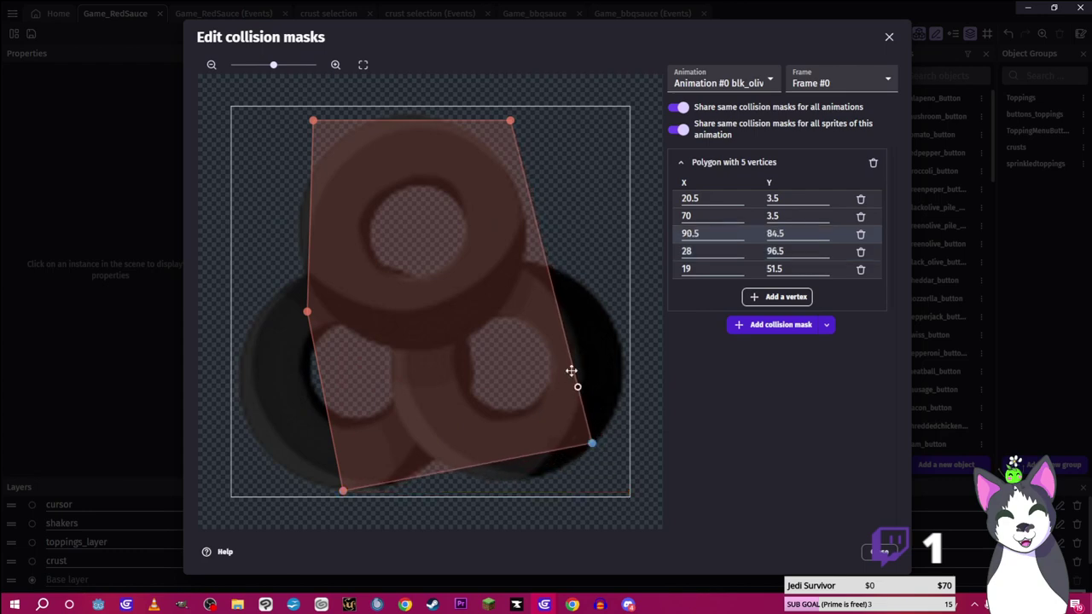
mouse_move(546, 253)
left_mouse_down()
mouse_move(524, 263)
mouse_move(543, 263)
left_mouse_up()
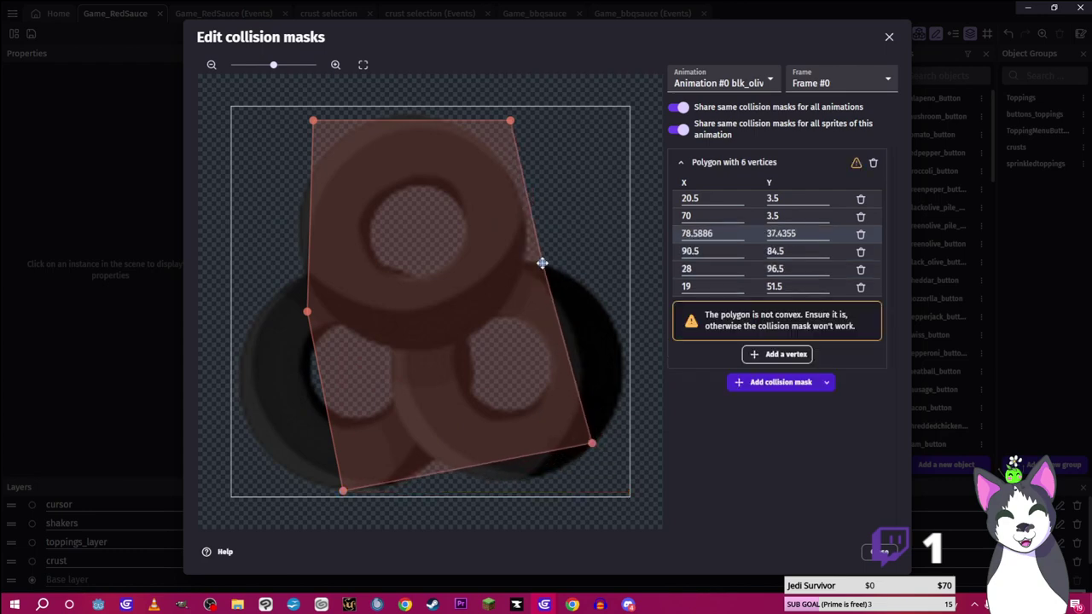
double_click(540, 265)
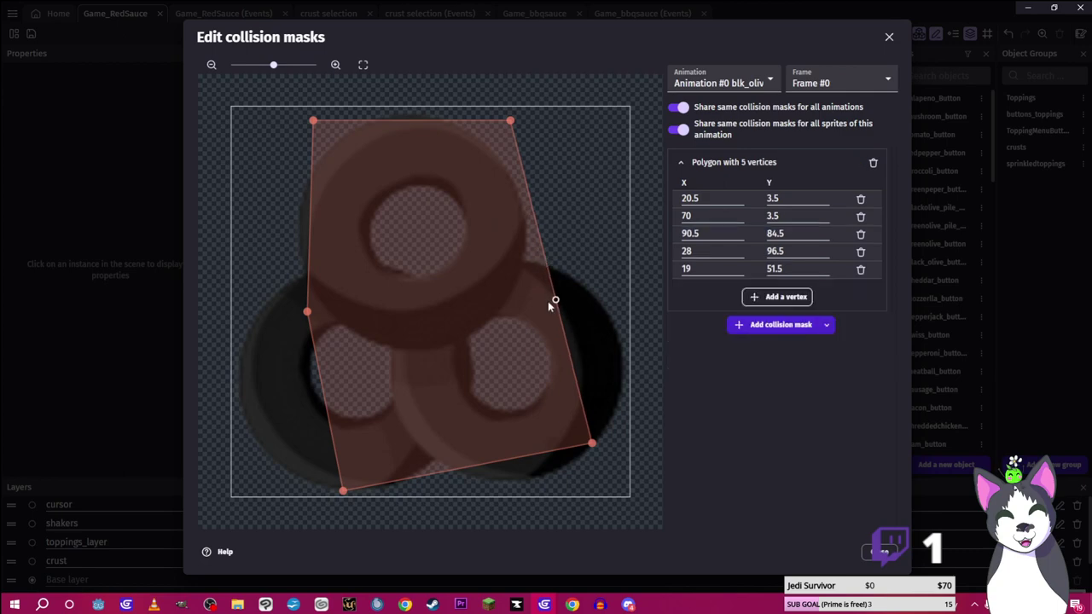
left_click(761, 325)
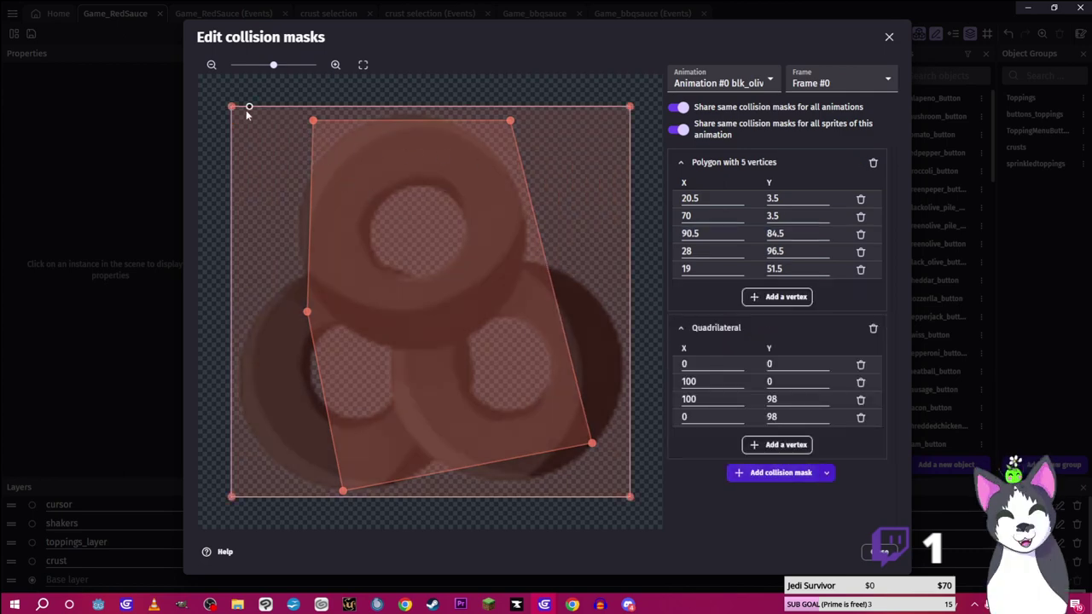
Move the second mask's corners around the lower olives, removing a stray vertex
left_click_drag(232, 108, 245, 309)
left_click_drag(228, 497, 311, 483)
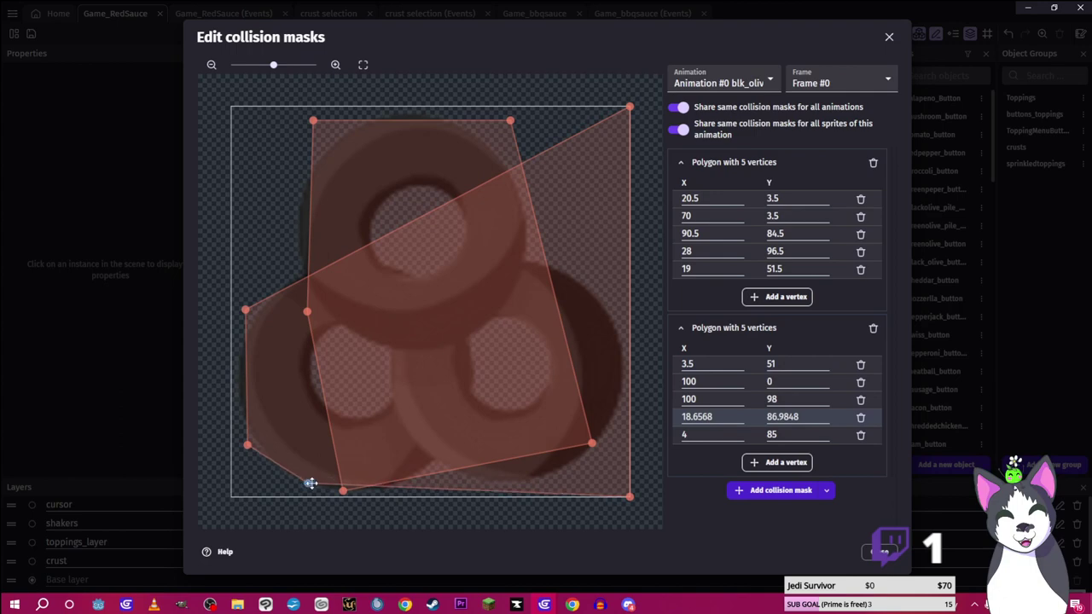
left_click_drag(627, 494, 594, 454)
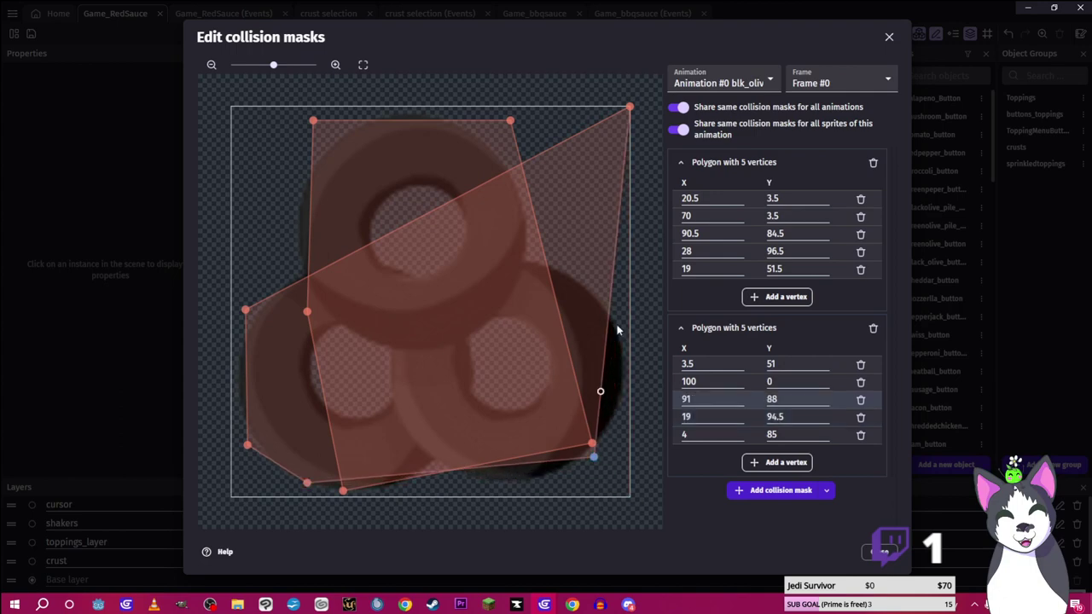
left_click_drag(630, 109, 590, 291)
double_click(567, 329)
left_click_drag(608, 353, 620, 395)
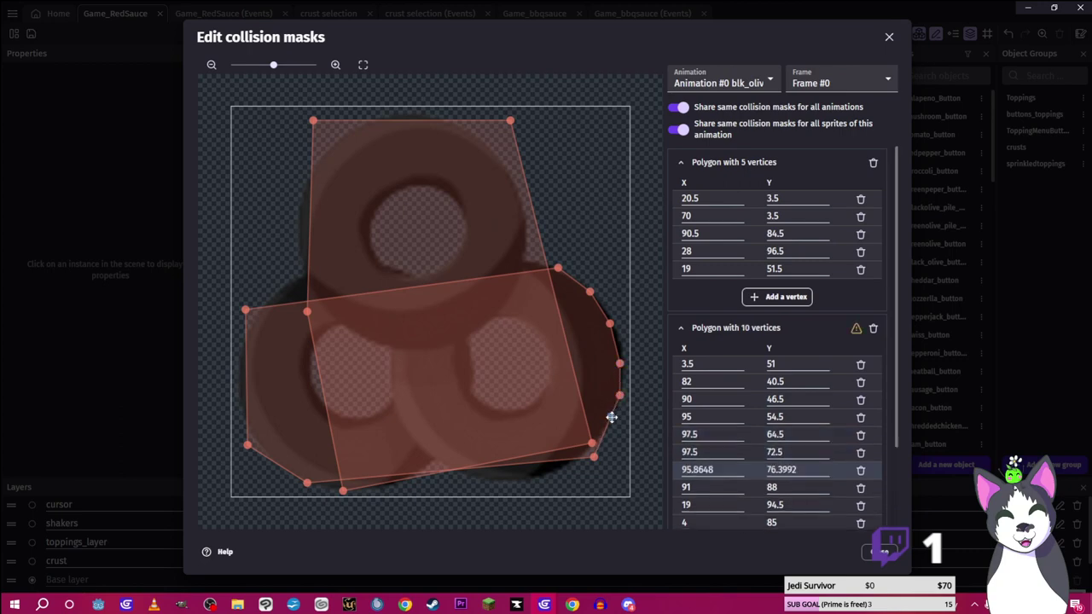
Add edge vertices to finish the 11-vertex lower-olive outline and apply the changes
scroll(830, 399, "down", 1)
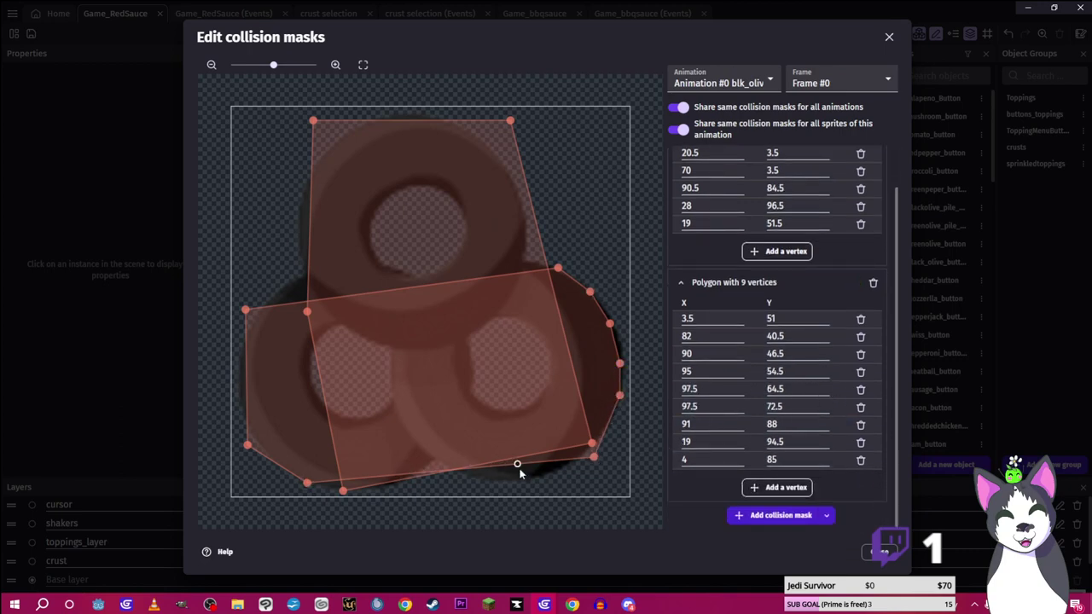
left_click_drag(517, 464, 522, 477)
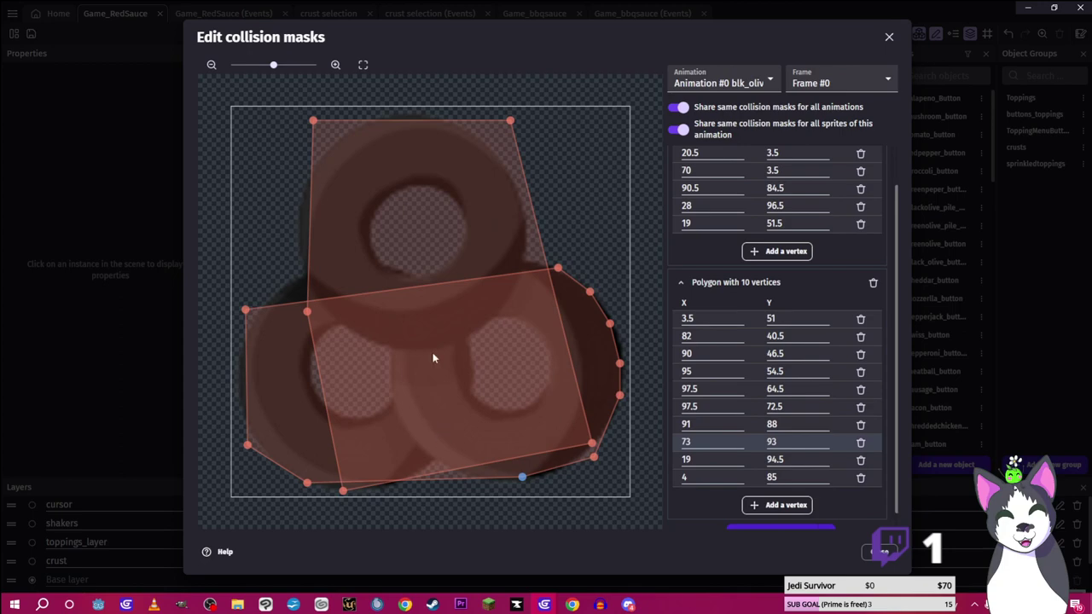
left_click_drag(300, 300, 293, 284)
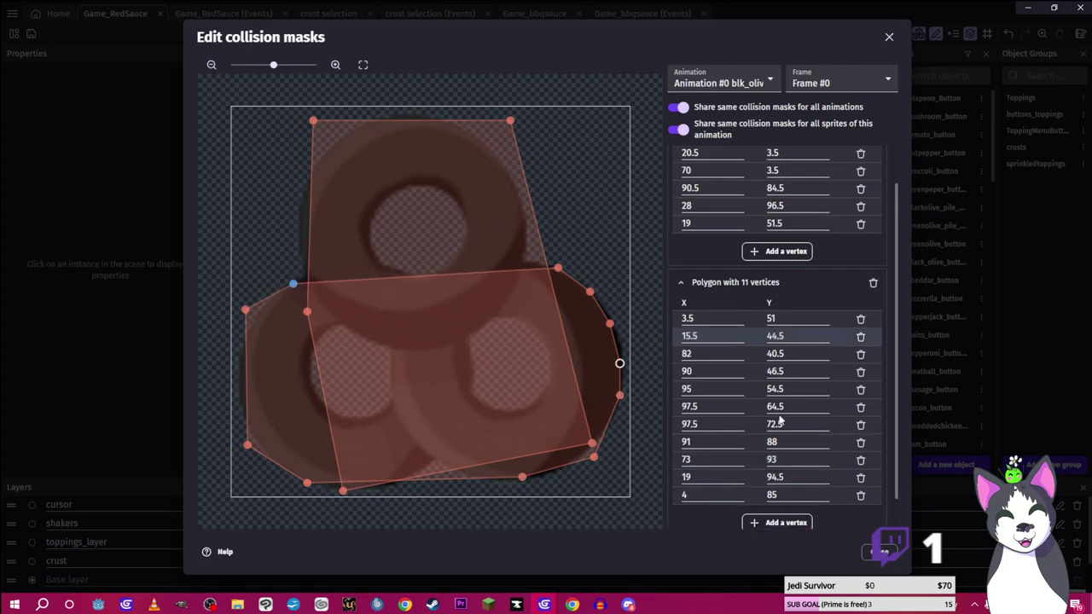
scroll(779, 420, "down", 1)
left_click(881, 553)
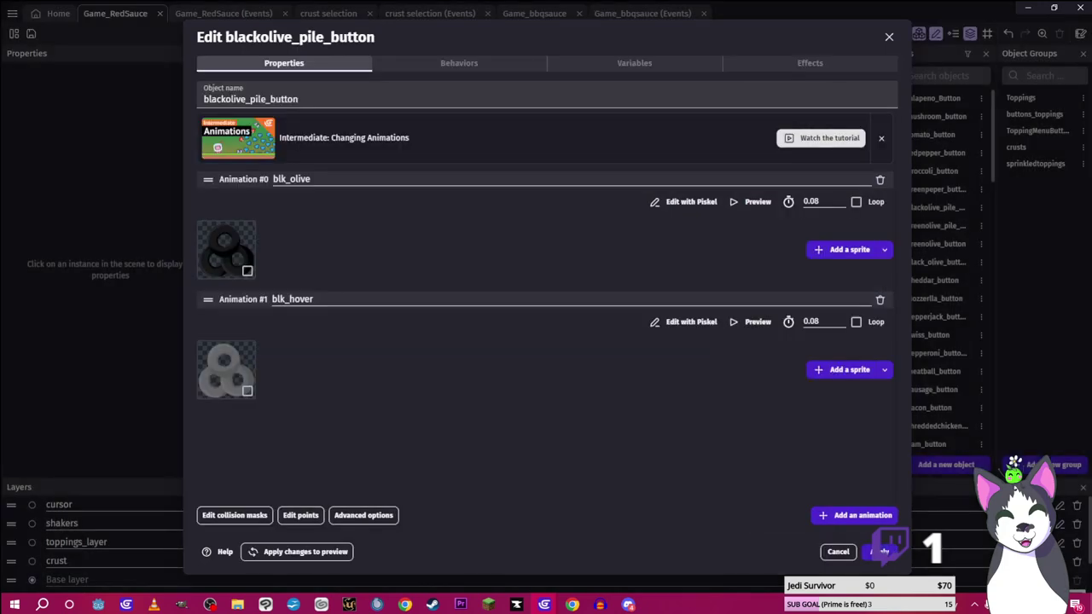
left_click(881, 552)
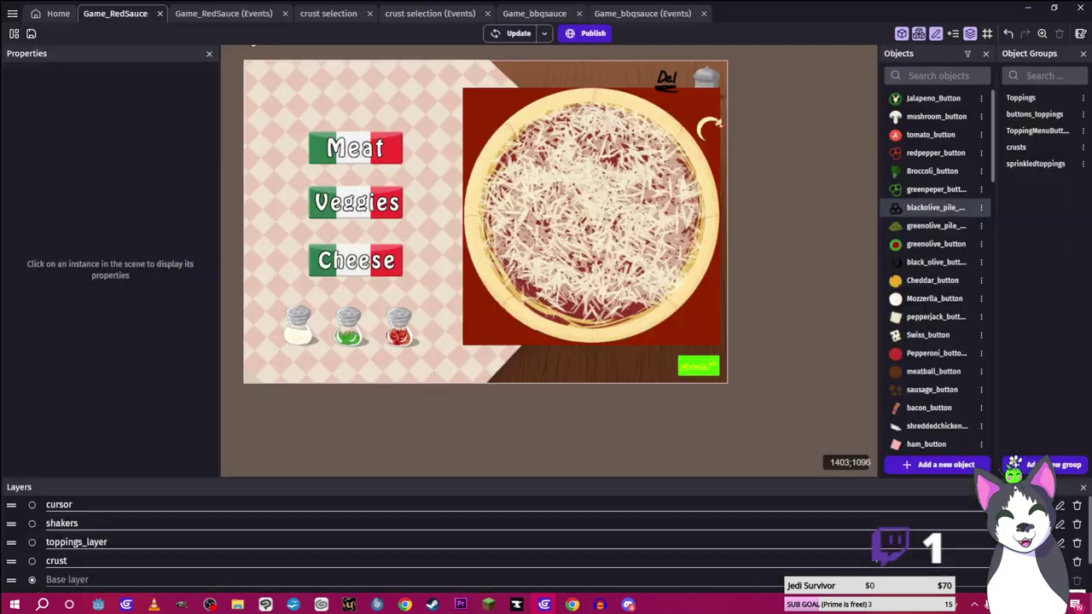
Open the green olive pile's masks, nudge a few points, then delete the non-convex 11-point mask
double_click(938, 227)
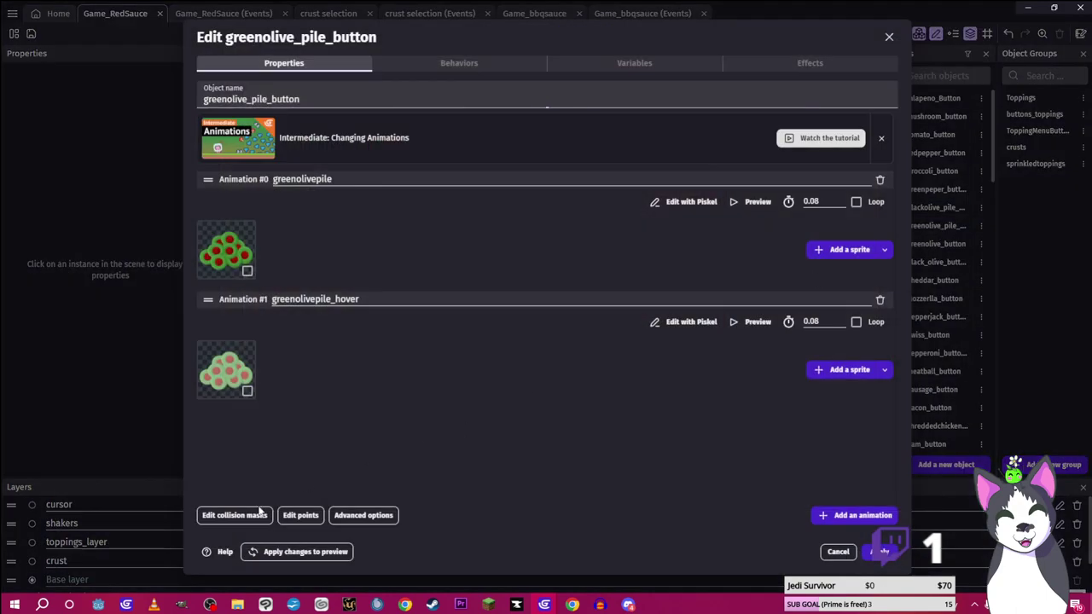
left_click(235, 516)
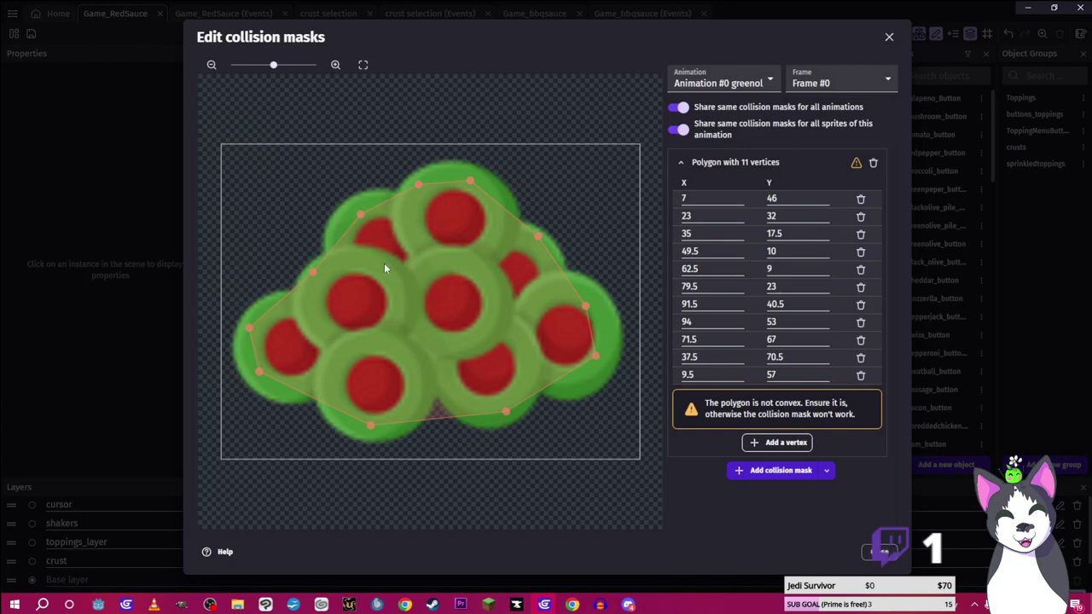
left_click_drag(311, 272, 312, 273)
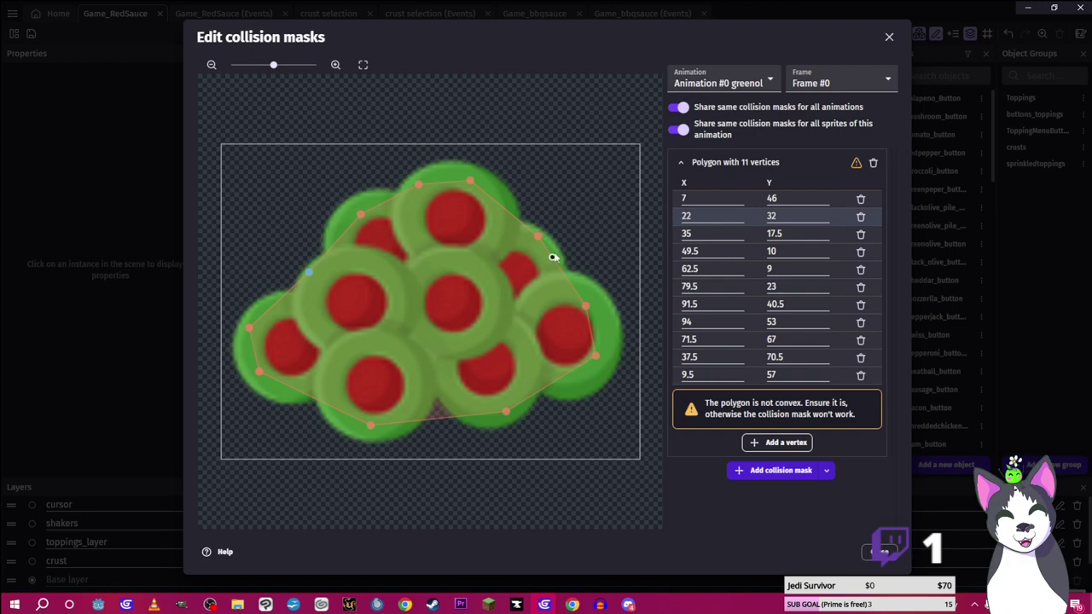
left_click_drag(583, 305, 579, 308)
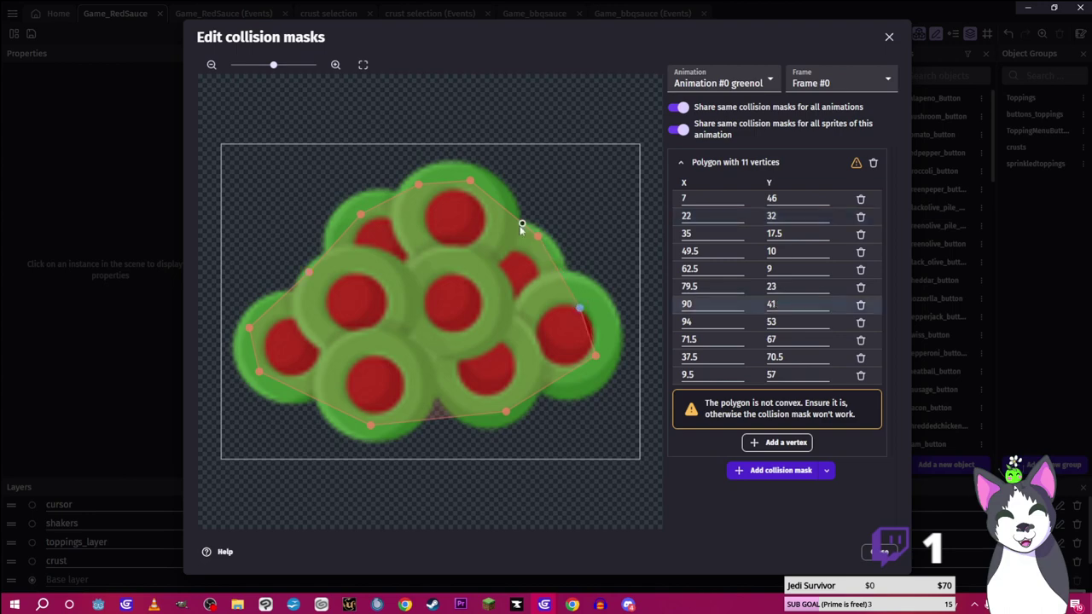
left_click_drag(531, 238, 530, 244)
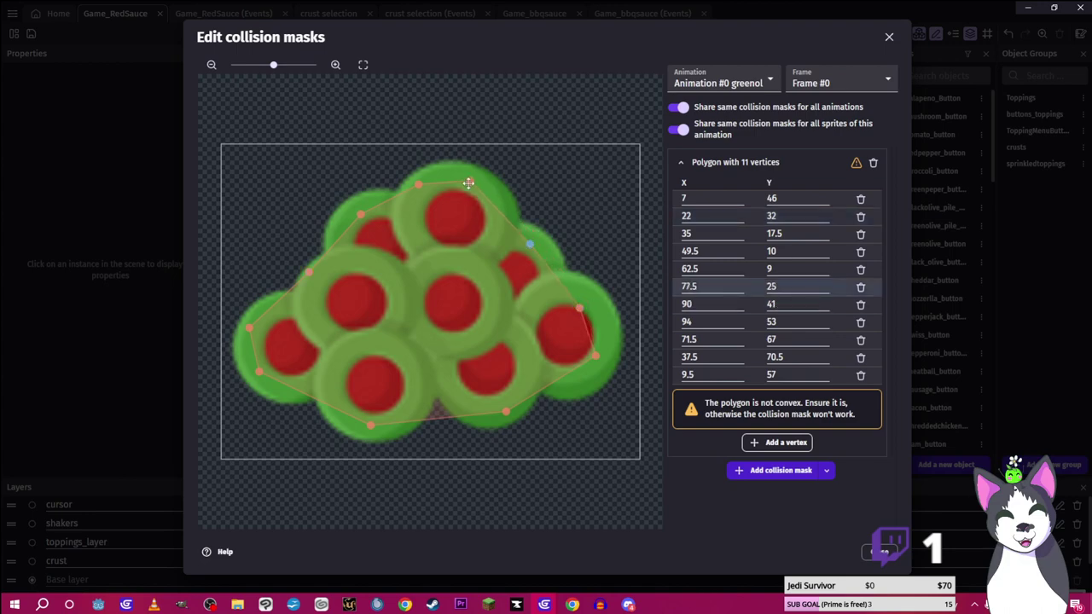
left_click_drag(468, 183, 418, 195)
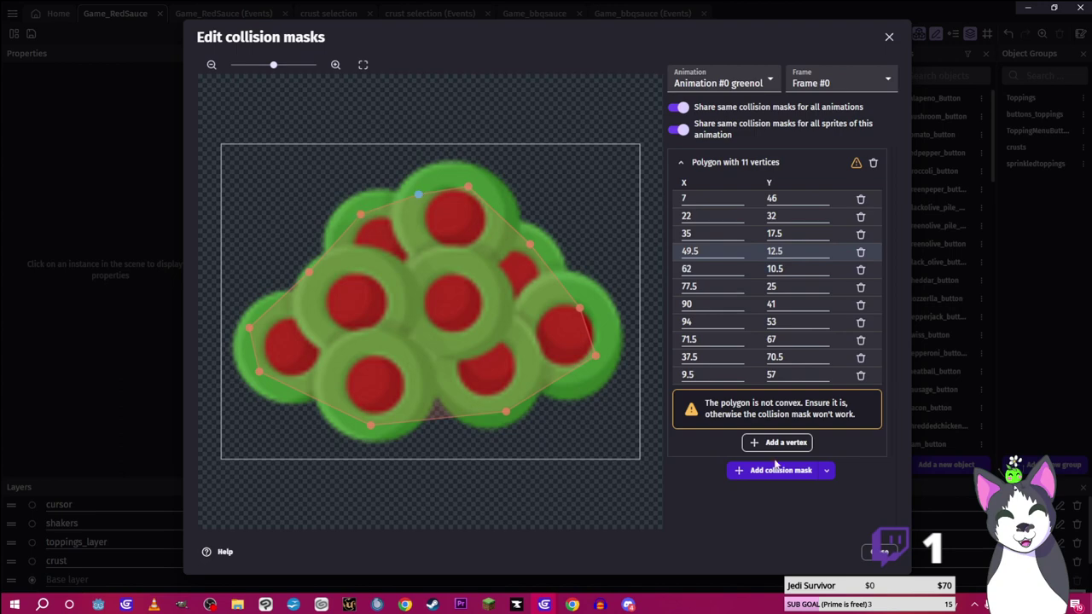
left_click(872, 164)
Reset the olive pile to a rectangle mask and fit its top, right and bottom-right edges to the olives
left_click(785, 154)
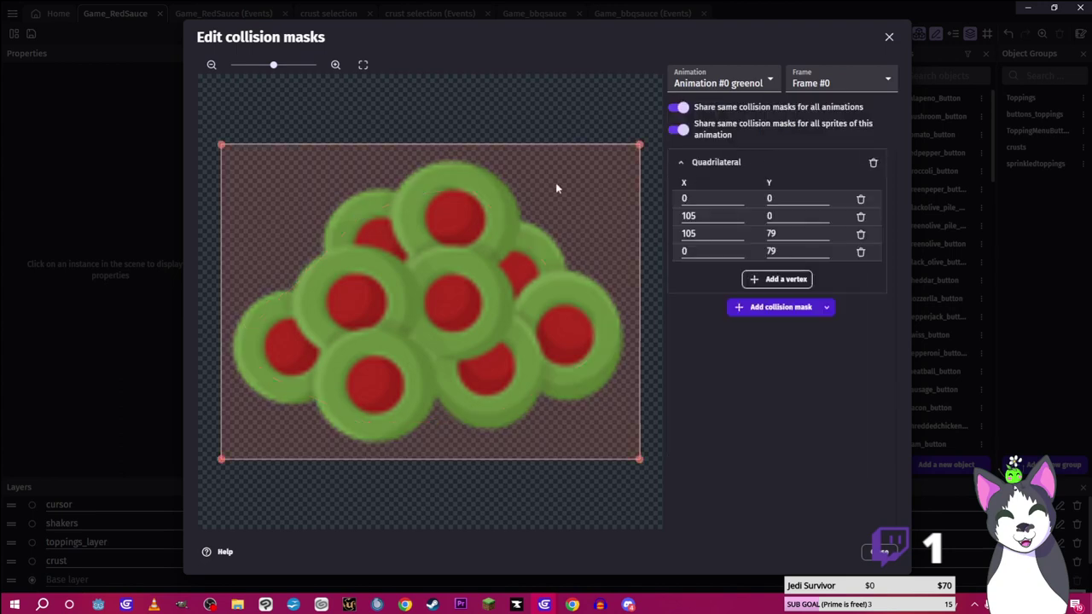
left_click_drag(635, 152, 497, 164)
left_click_drag(547, 274, 551, 236)
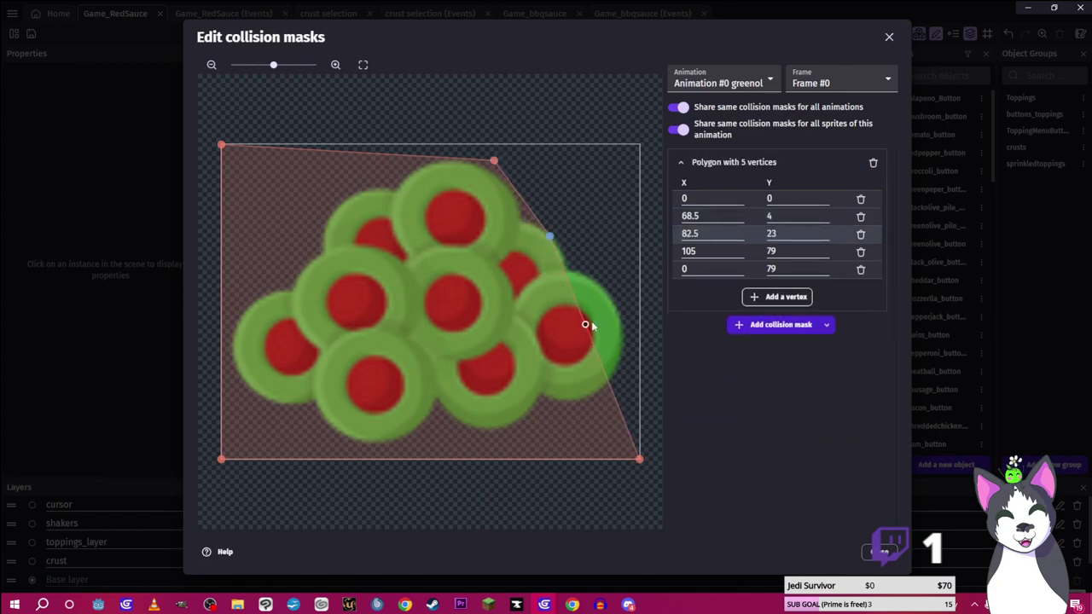
left_click_drag(584, 318, 612, 299)
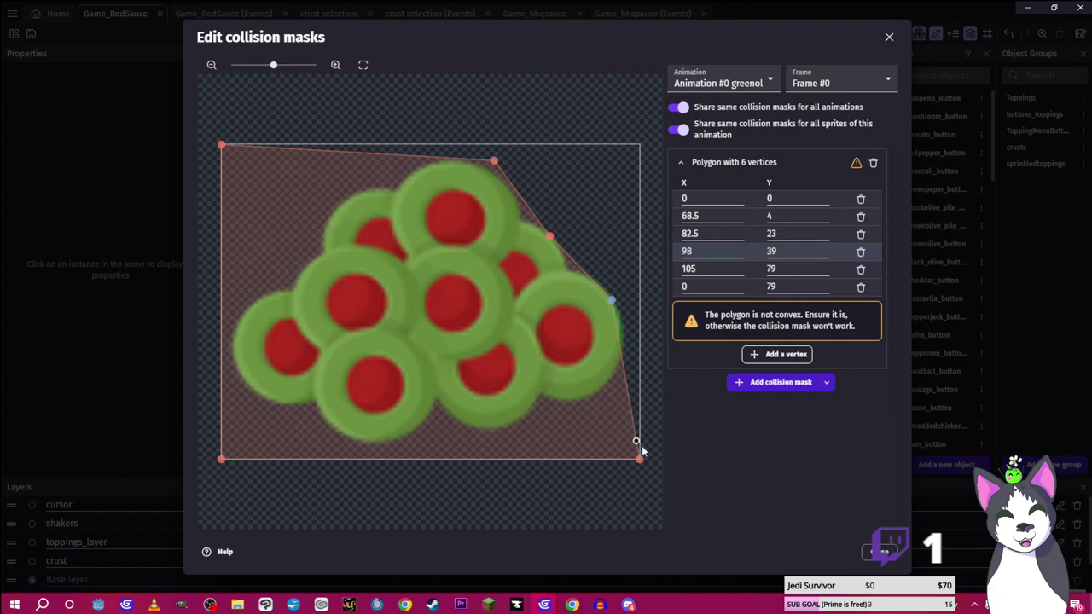
left_click_drag(640, 460, 609, 383)
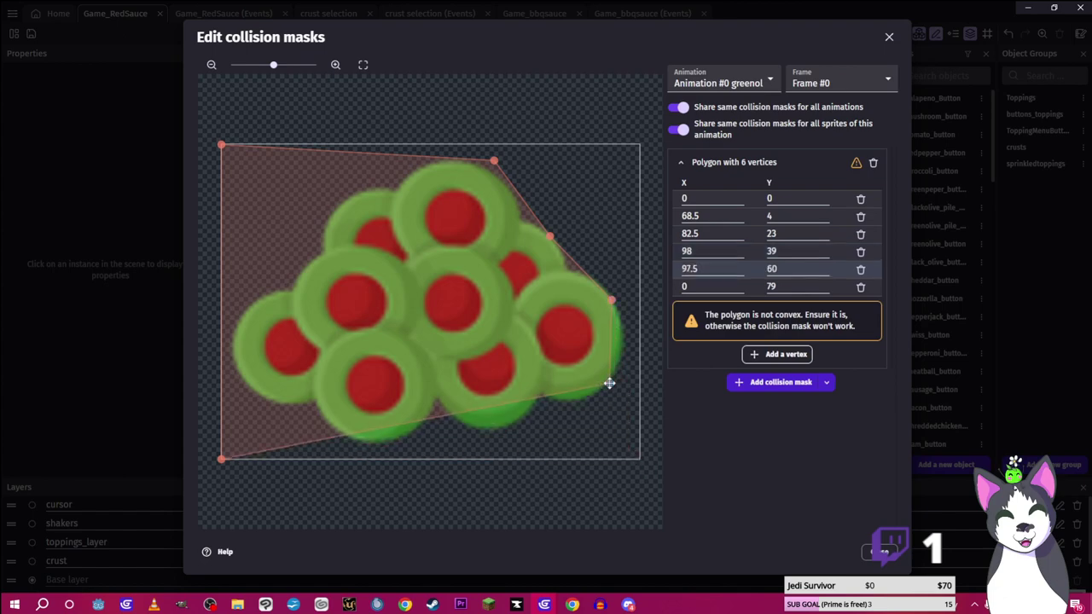
left_click_drag(609, 300, 608, 302)
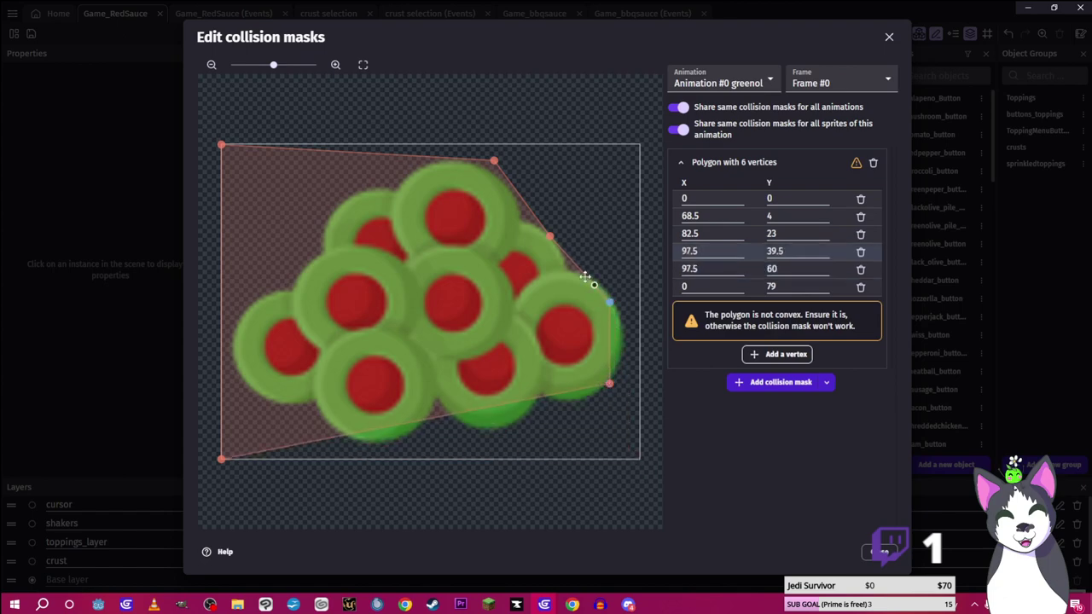
double_click(551, 232)
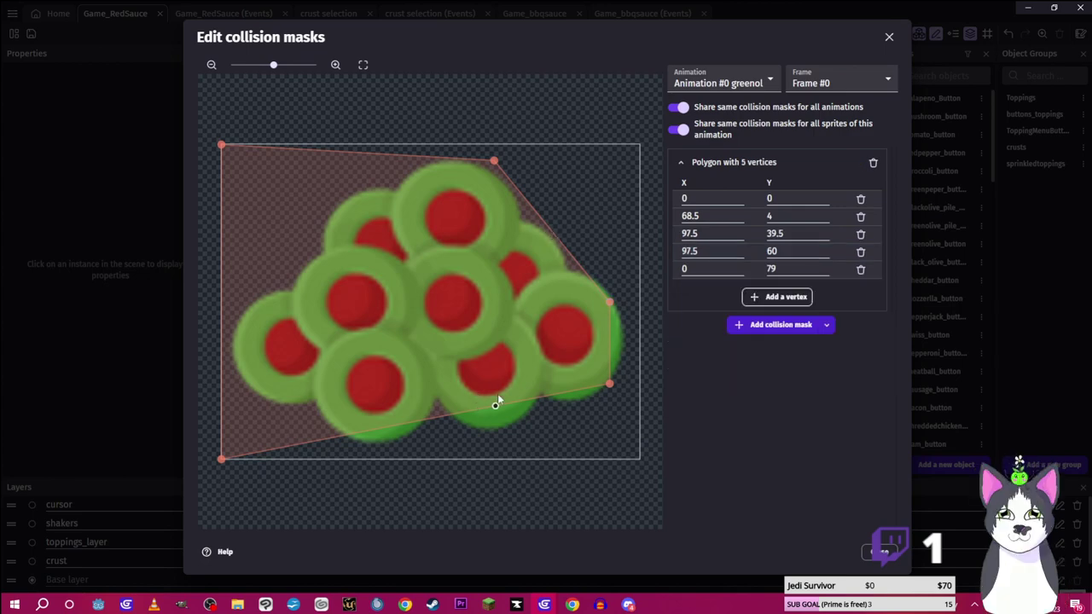
left_click_drag(496, 404, 511, 423)
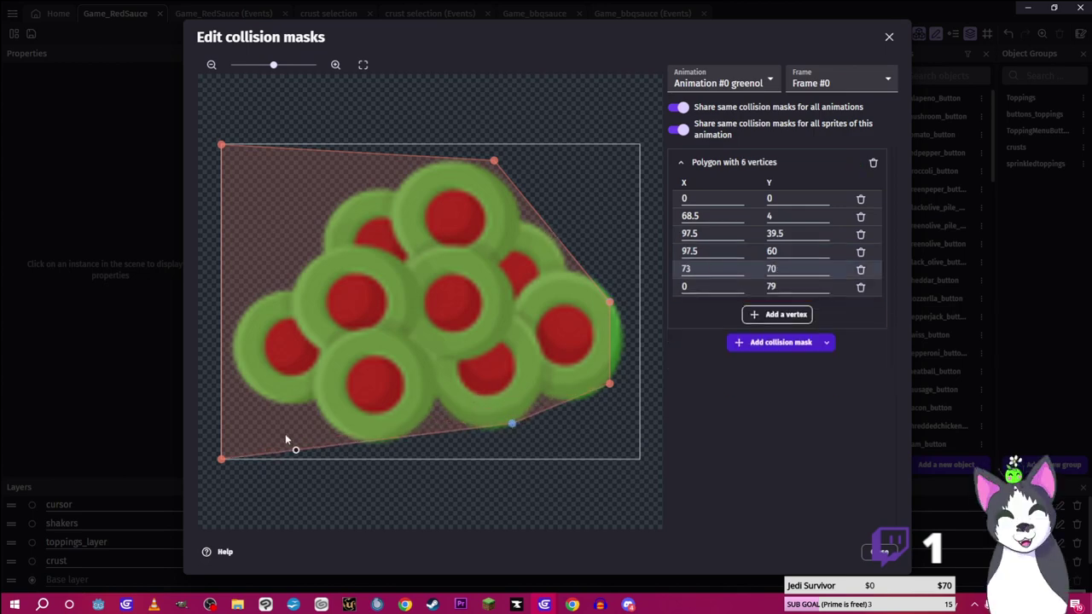
Fit the mask's bottom-left, left and top-left edges to the olives, then close and apply
left_click_drag(220, 457, 268, 405)
left_click(347, 409)
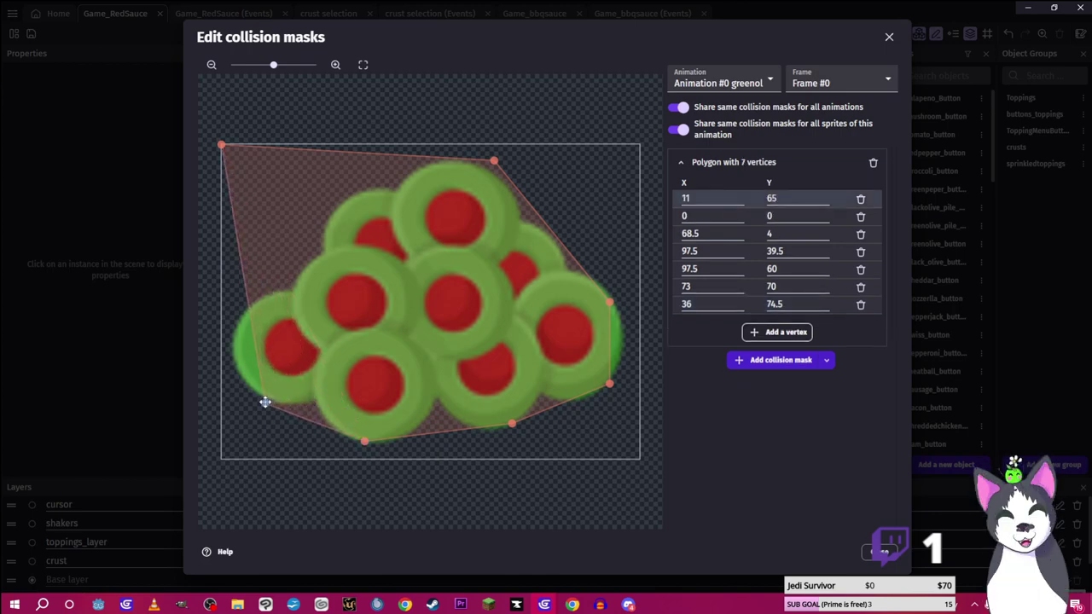
left_click_drag(243, 273, 233, 359)
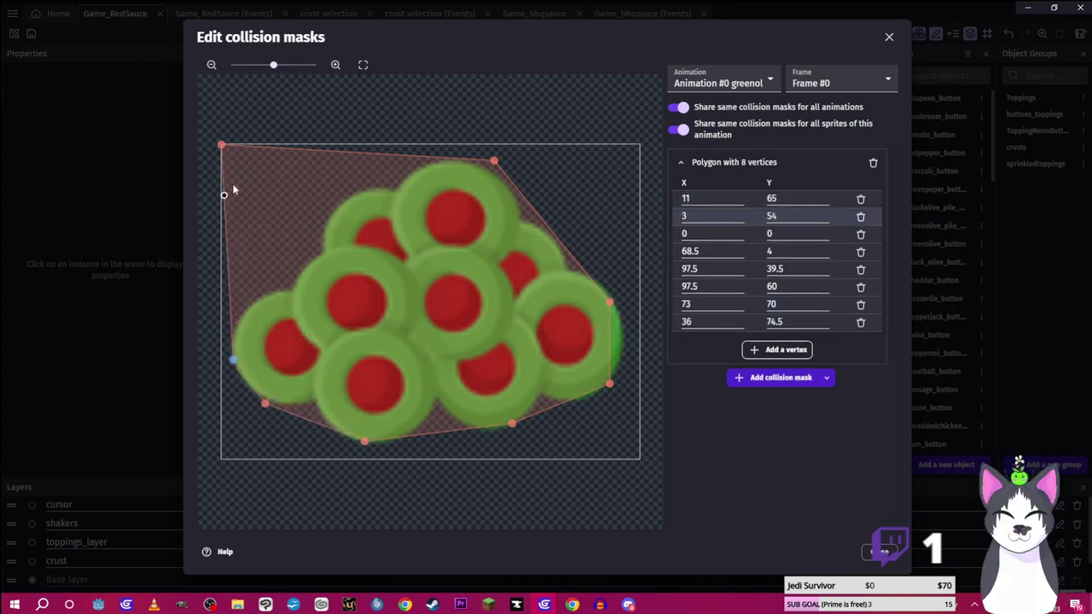
left_click_drag(222, 146, 420, 161)
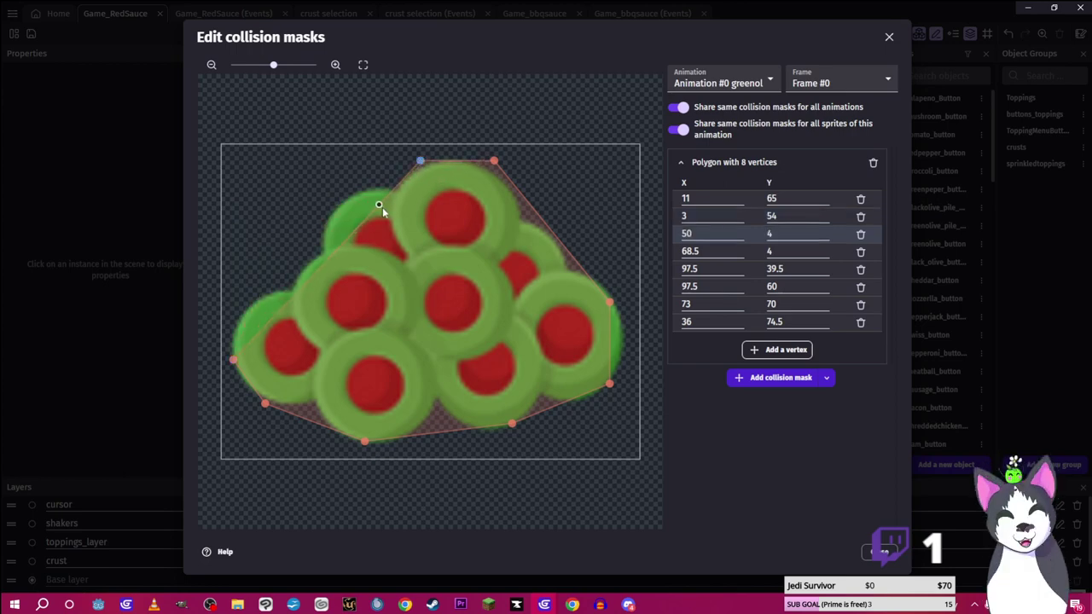
left_click_drag(379, 205, 349, 203)
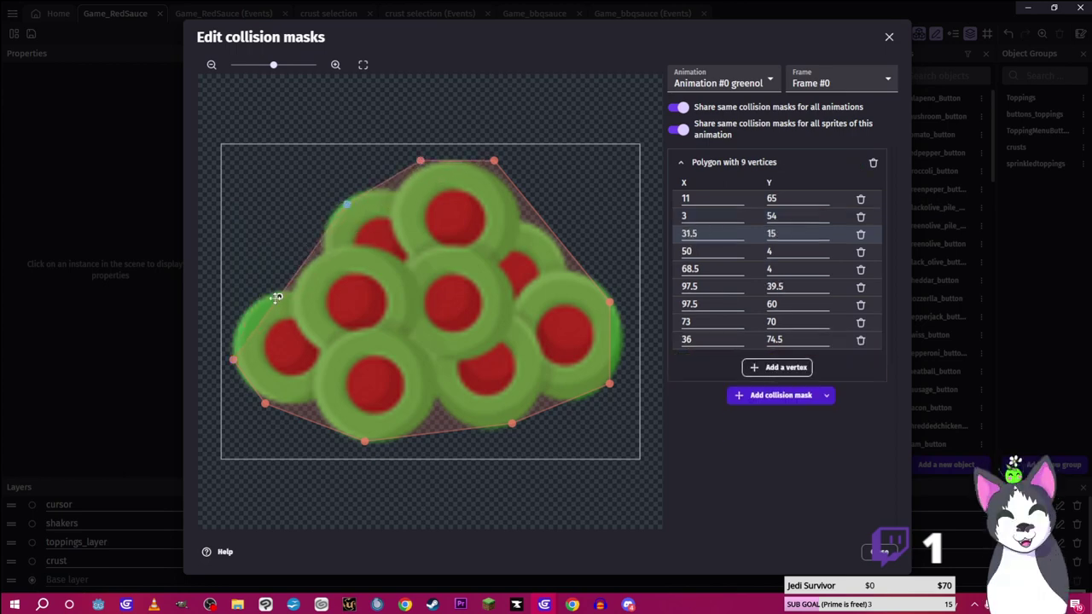
left_click_drag(276, 297, 236, 321)
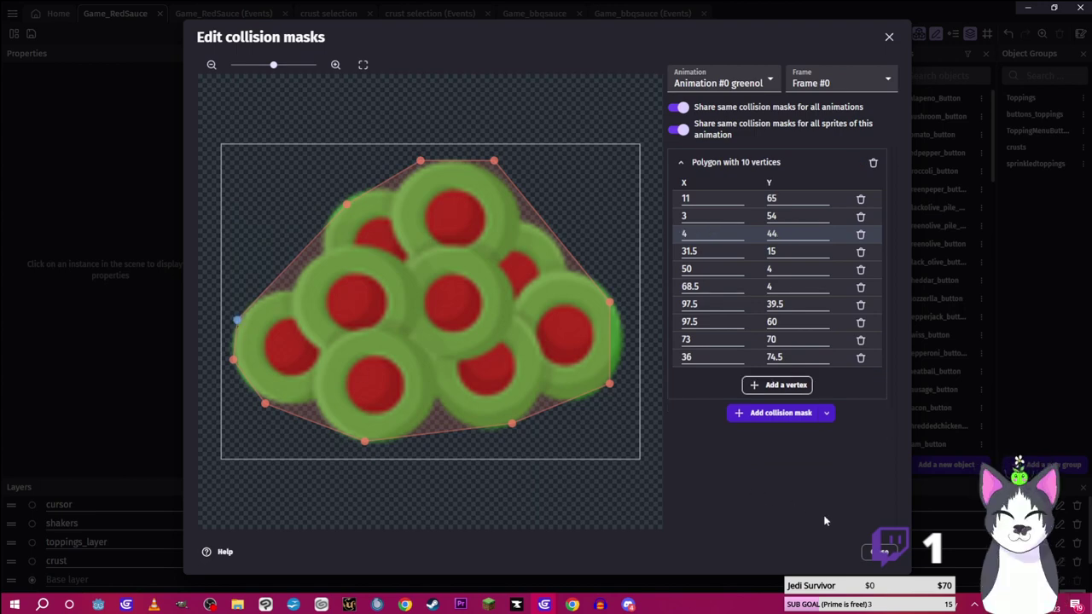
left_click(883, 551)
left_click(867, 551)
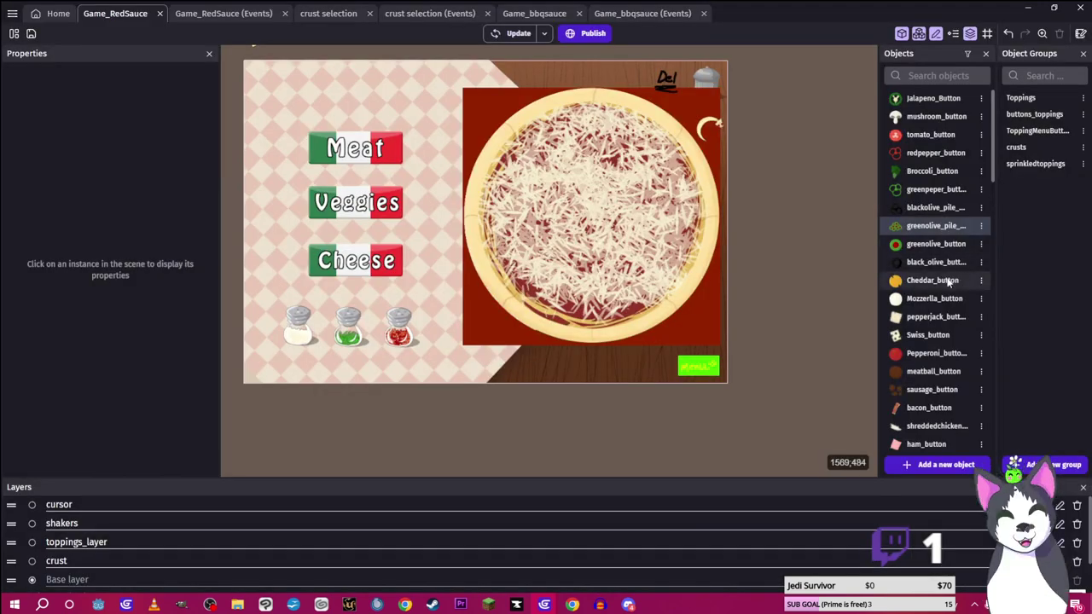
Give sausage_button a custom collision polygon outlining the top-left sausage piece
scroll(930, 256, "down", 4)
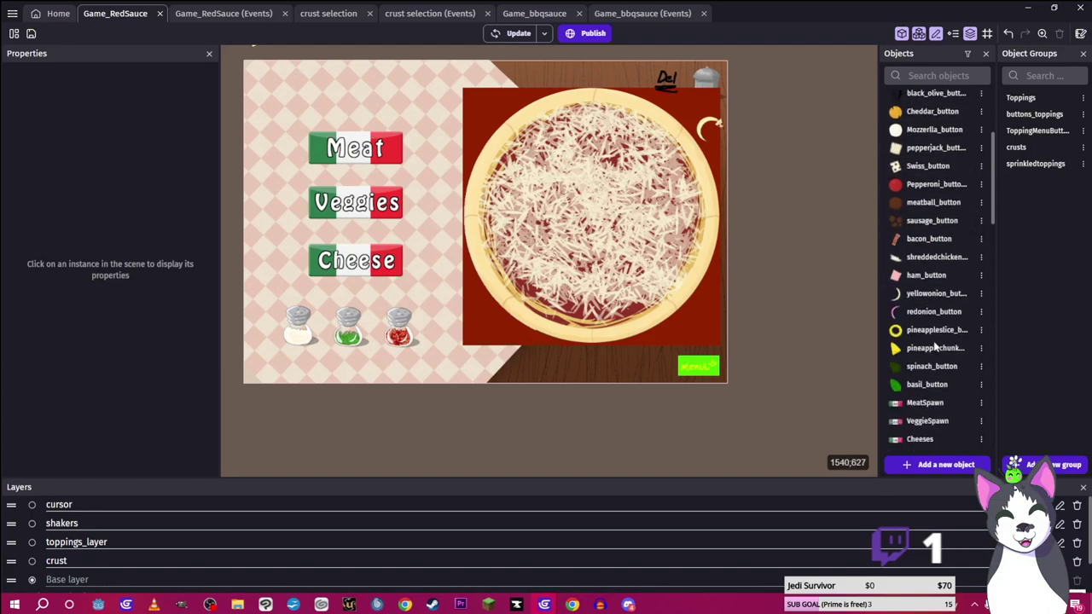
double_click(930, 219)
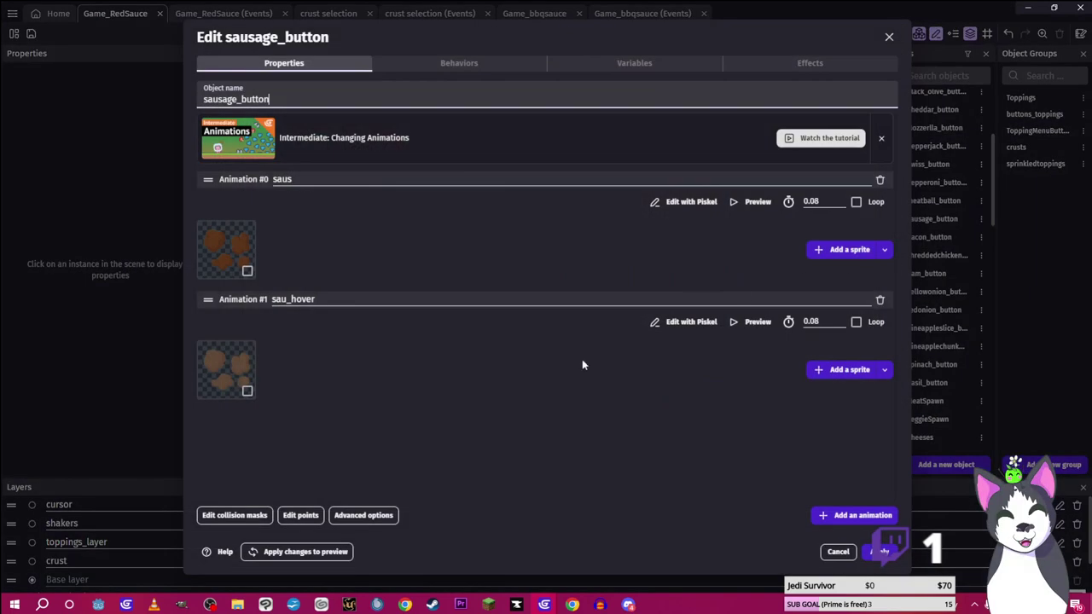
left_click(204, 515)
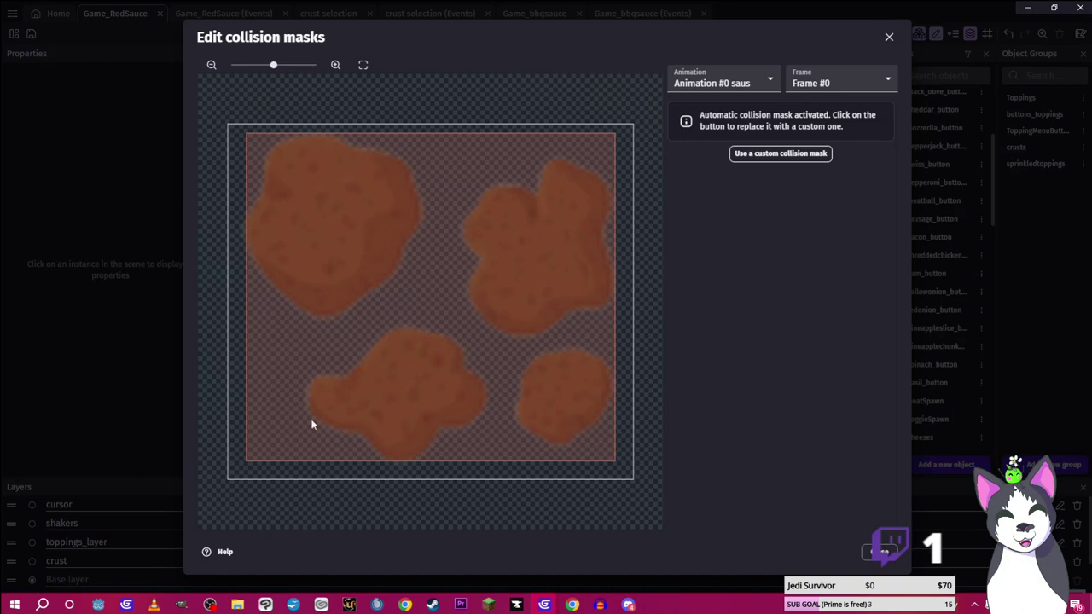
left_click(781, 156)
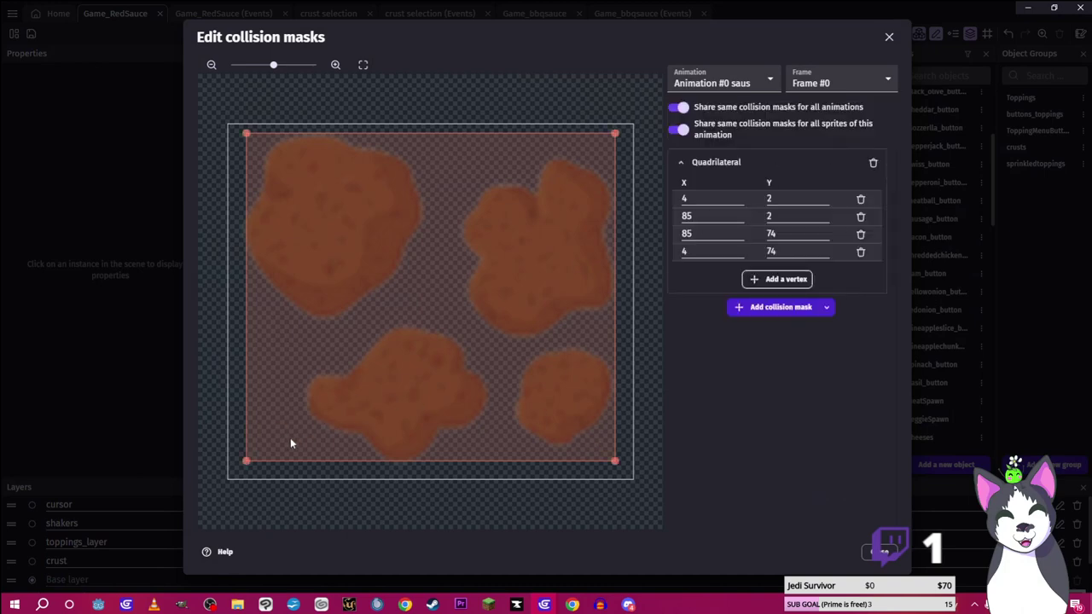
left_click_drag(620, 463, 399, 281)
left_click_drag(618, 136, 424, 142)
left_click_drag(399, 279, 424, 236)
left_click_drag(246, 450, 257, 308)
left_click_drag(331, 277, 371, 323)
left_click_drag(253, 236, 240, 243)
Add a second collision mask and shape it around the top-right sausage piece
left_click(761, 342)
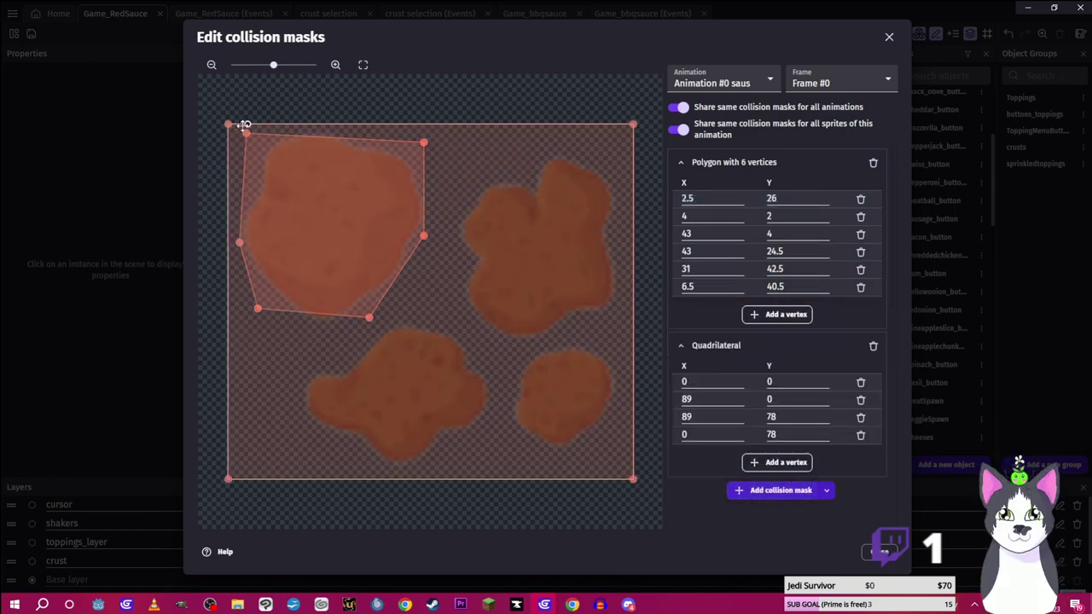
left_click_drag(228, 126, 494, 180)
left_click_drag(631, 123, 608, 140)
left_click_drag(631, 480, 654, 327)
left_click_drag(227, 479, 449, 236)
left_click(511, 270)
left_click_drag(511, 272, 469, 346)
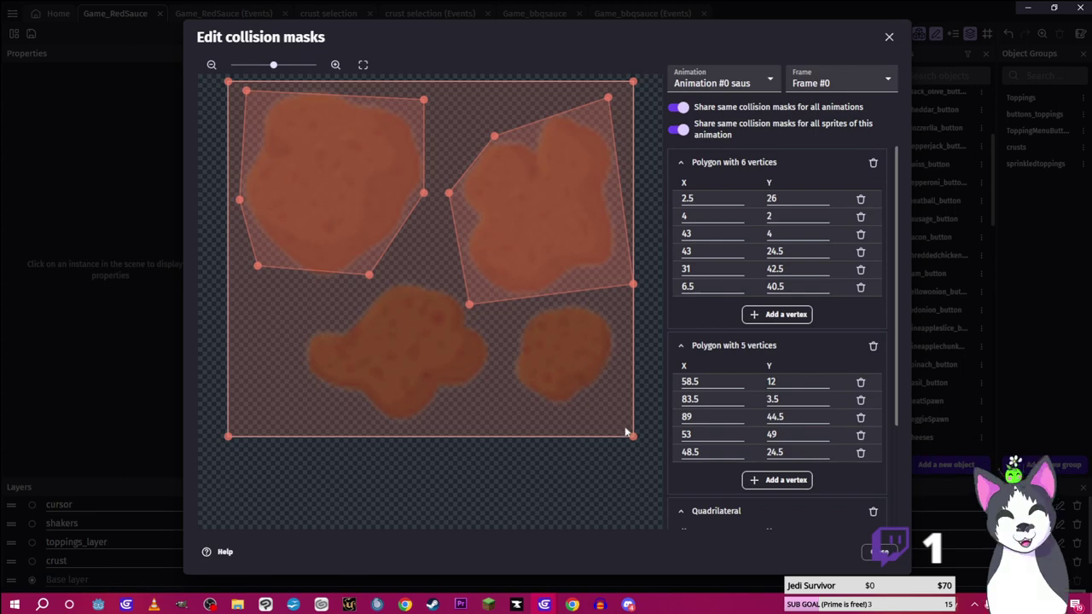
Pull the third collision mask's corners in around the small sausage piece
left_click_drag(631, 438, 610, 407)
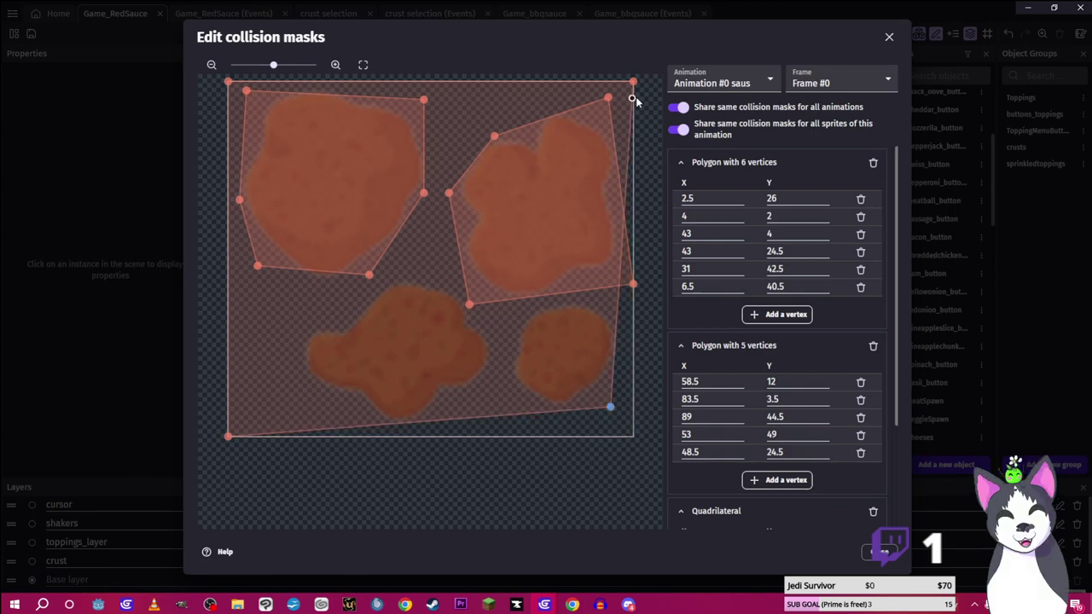
left_click_drag(631, 83, 613, 310)
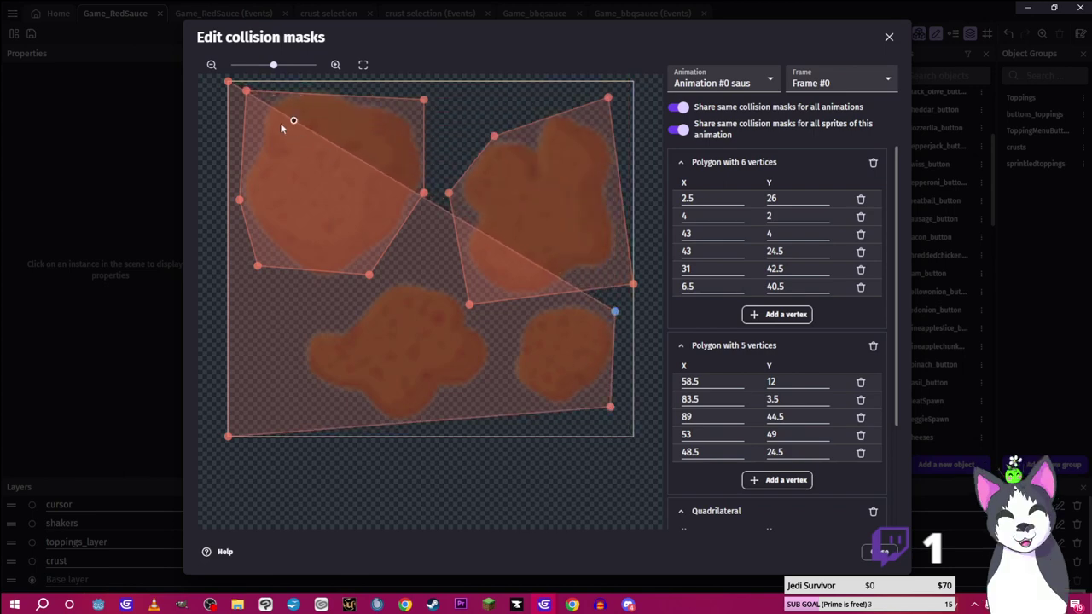
left_click_drag(229, 82, 563, 301)
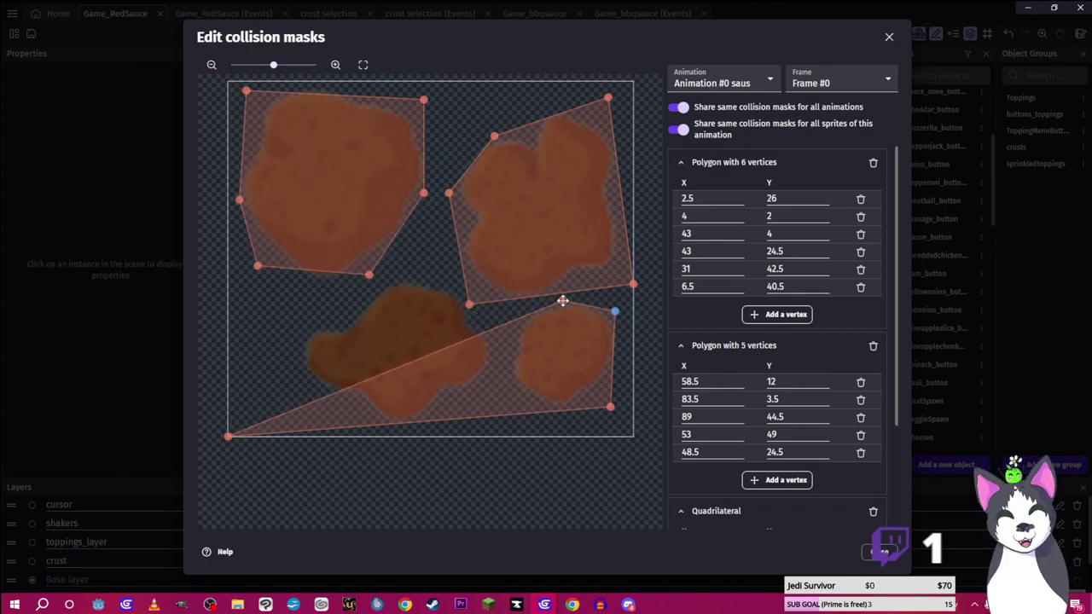
left_click_drag(229, 436, 520, 320)
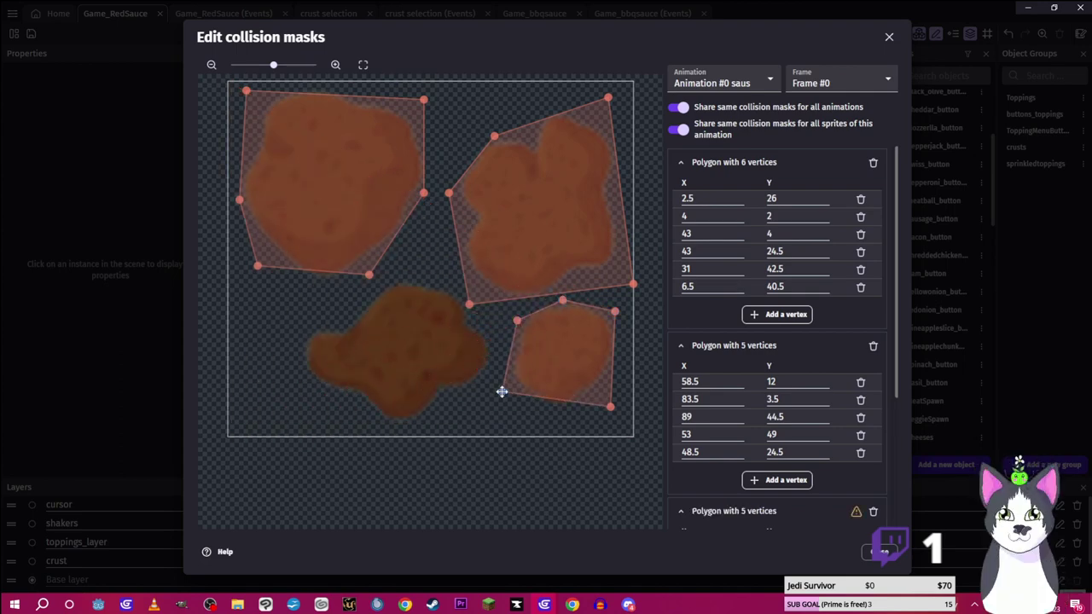
Add a fourth mask outlining the bottom-left sausage and return to the object settings
scroll(753, 478, "down", 3)
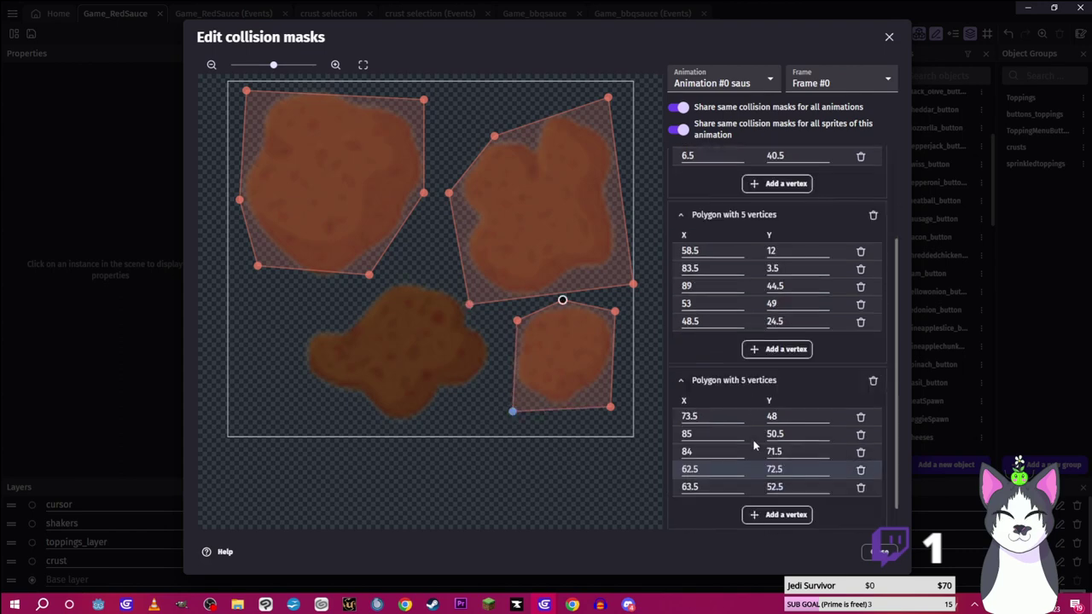
left_click(753, 517)
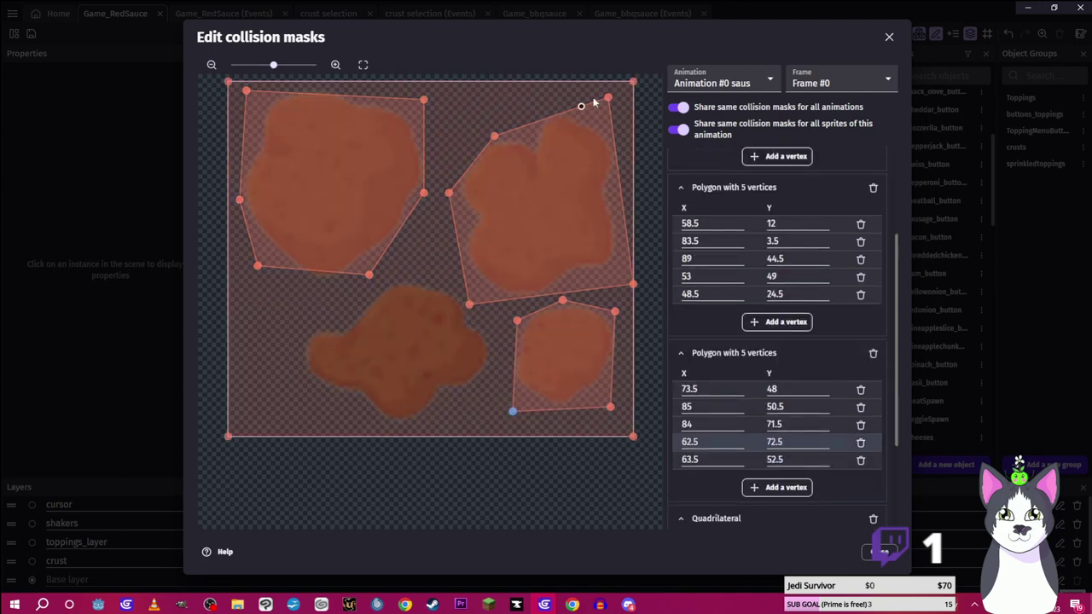
left_click_drag(631, 82, 435, 282)
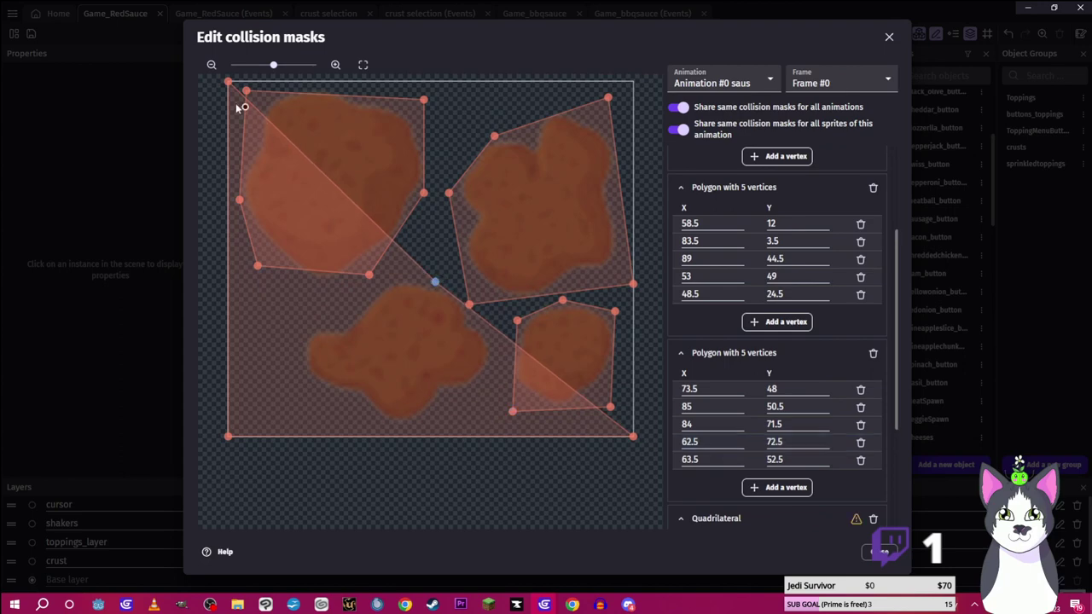
left_click_drag(227, 79, 369, 279)
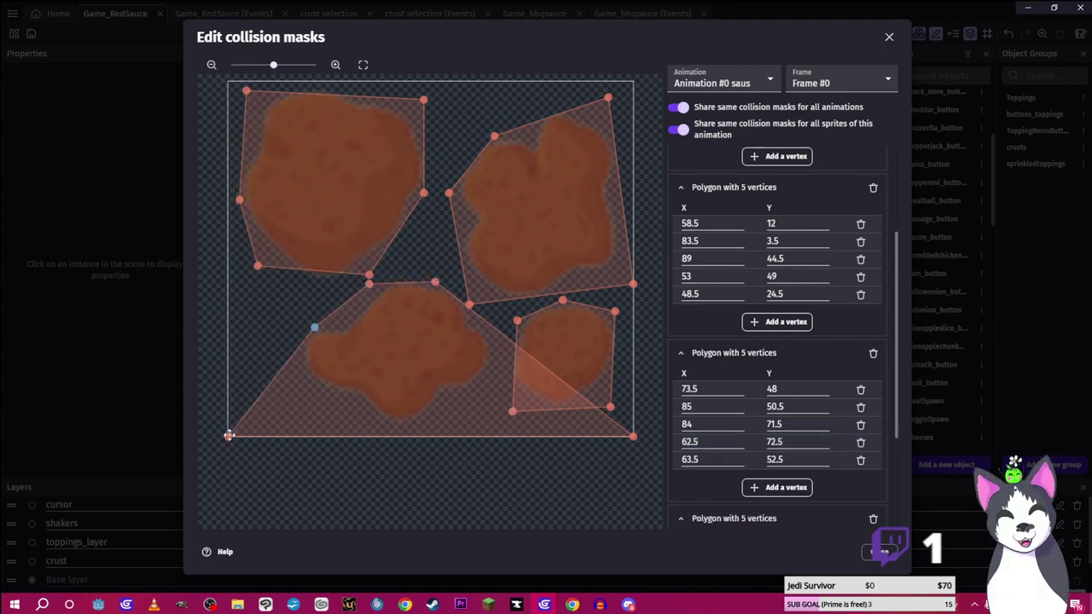
left_click_drag(229, 435, 287, 377)
left_click_drag(413, 406, 382, 417)
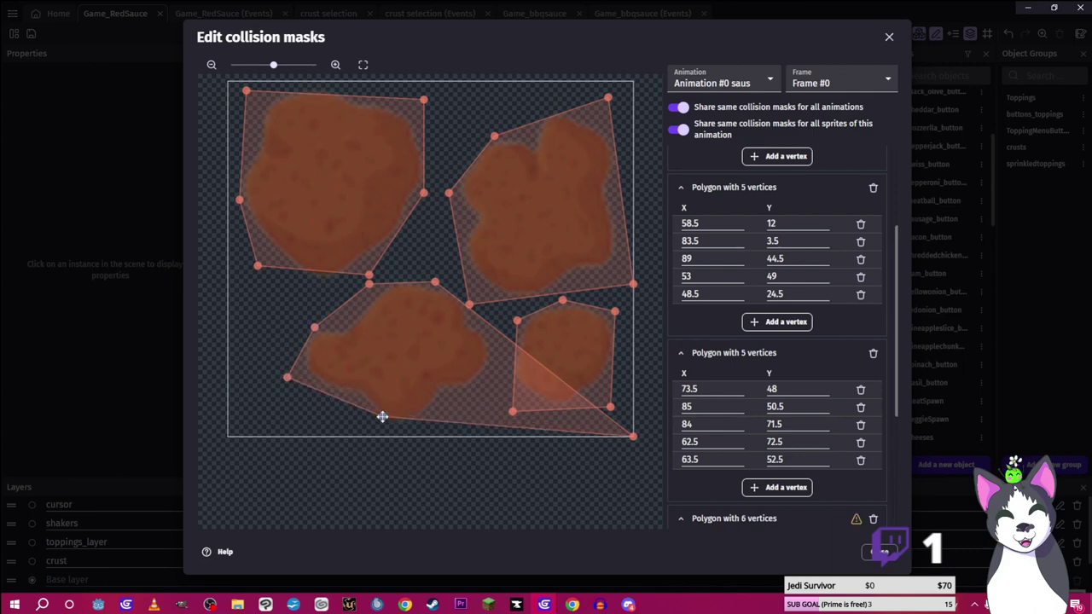
left_click_drag(632, 438, 476, 432)
left_click_drag(462, 363, 485, 340)
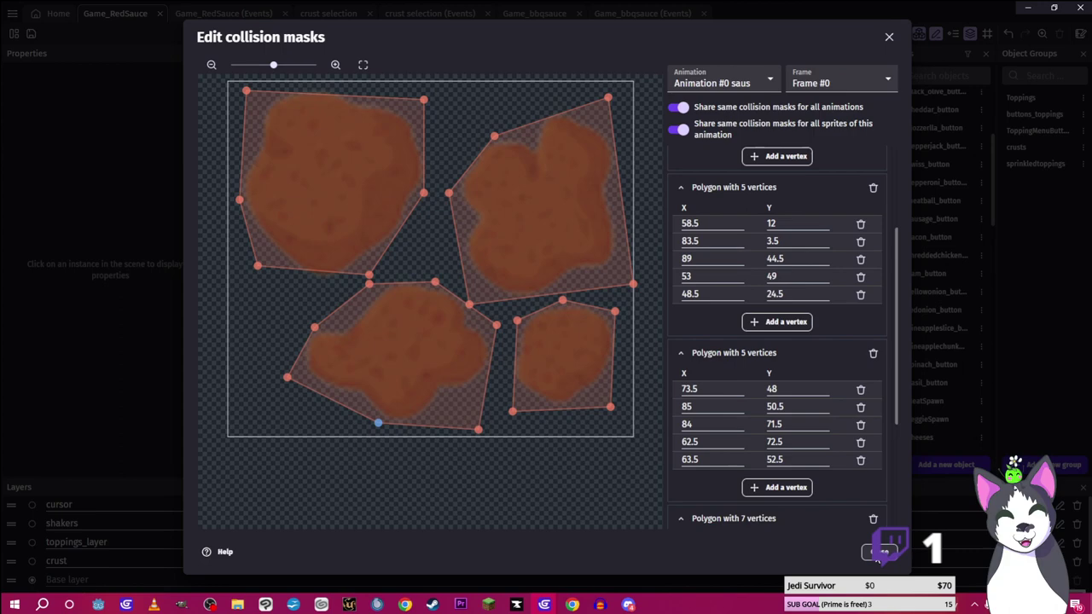
left_click(879, 552)
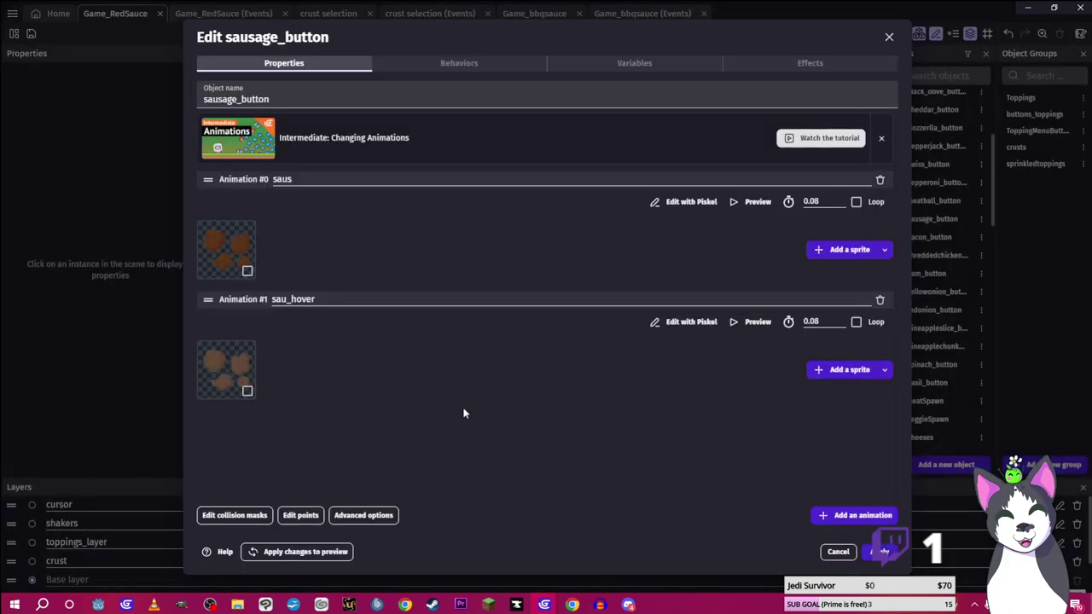
Apply the sausage button, then switch spinach_button to a custom collision mask
left_click(885, 553)
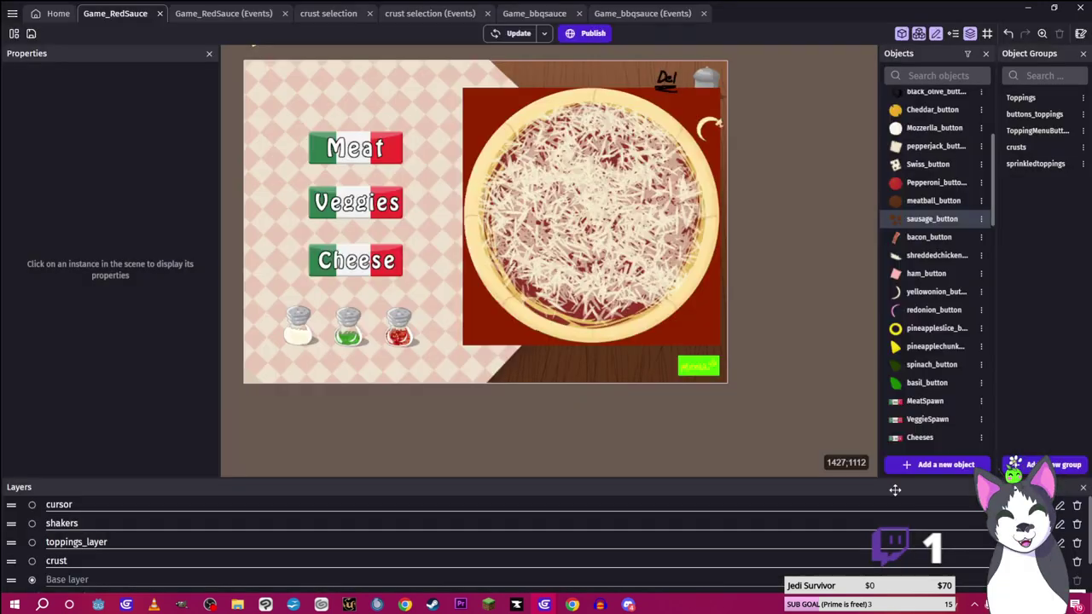
double_click(929, 372)
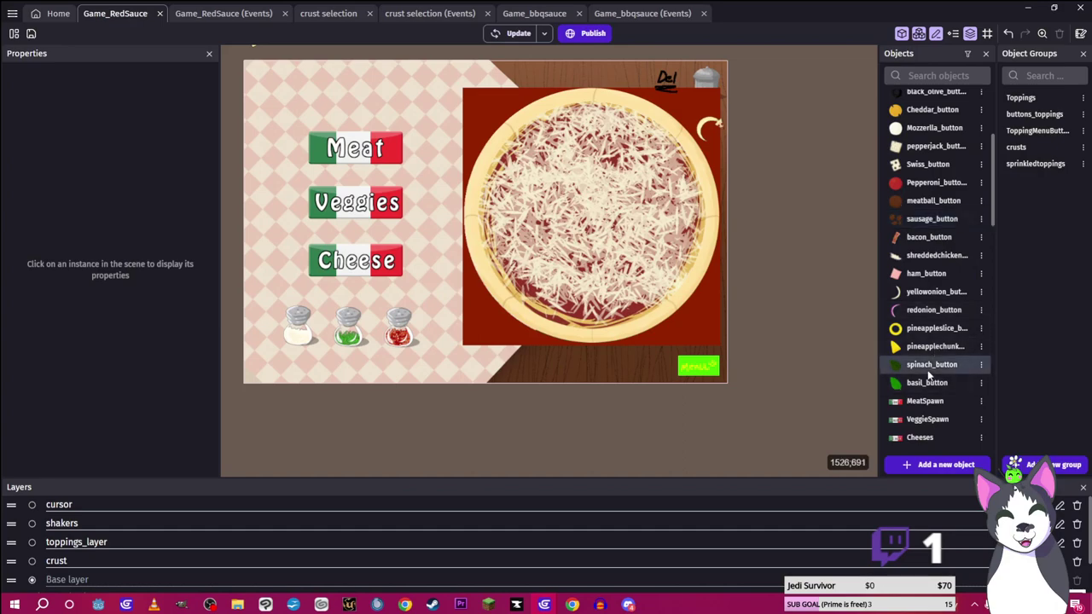
left_click(223, 515)
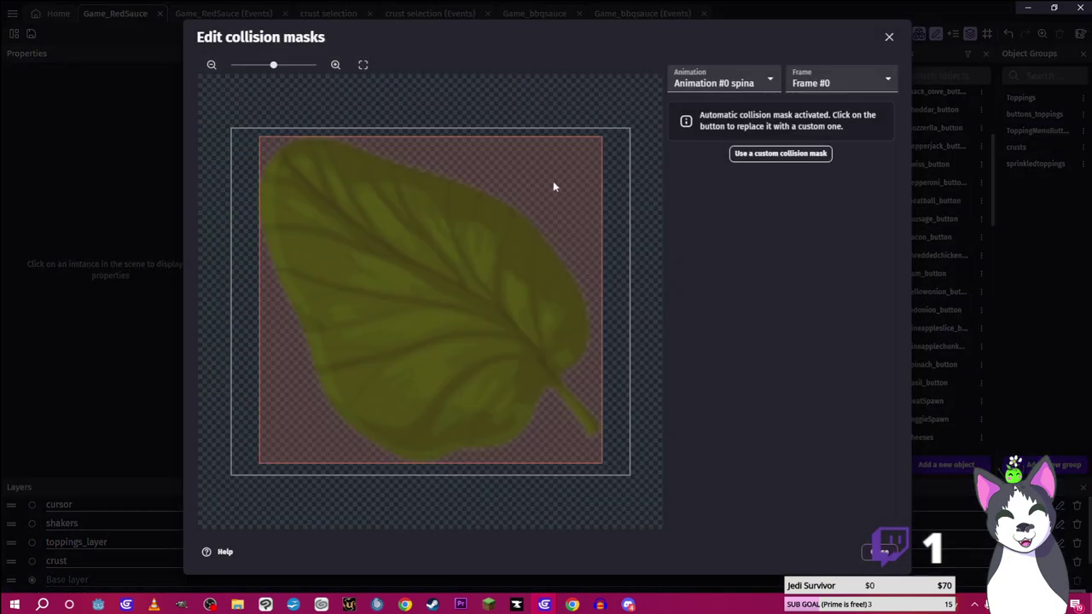
left_click(733, 155)
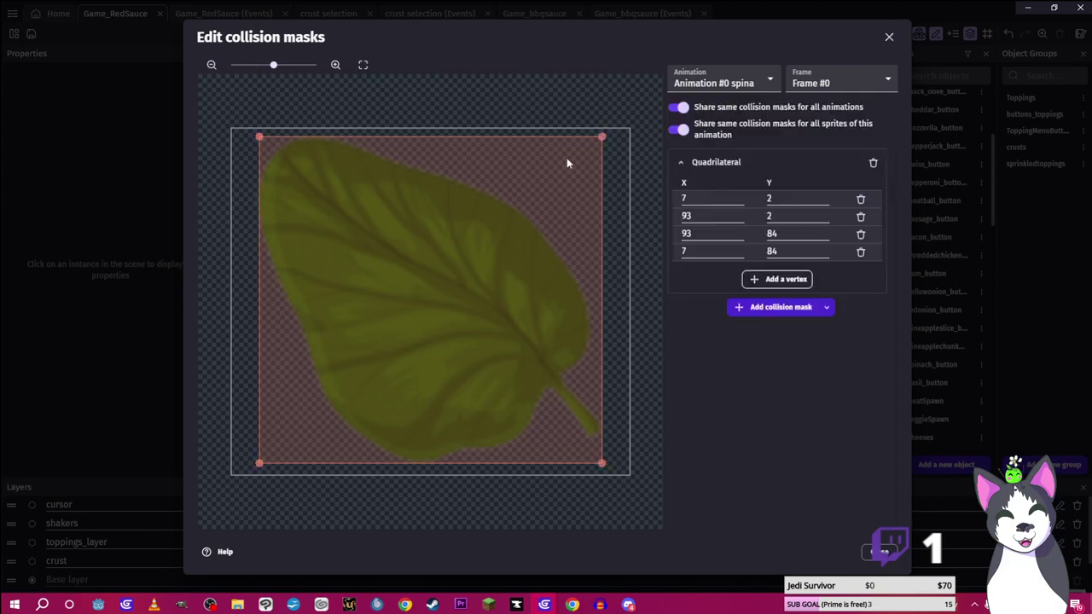
Shape the spinach mask into an eight-vertex convex polygon around the leaf and close the editor
left_click_drag(601, 138, 546, 199)
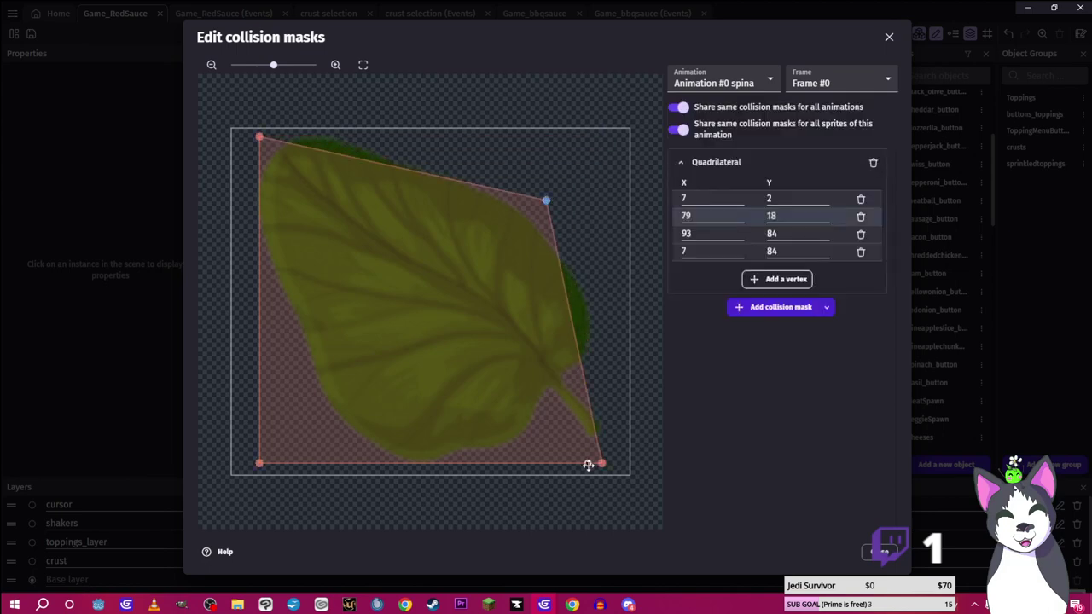
left_click_drag(601, 464, 614, 447)
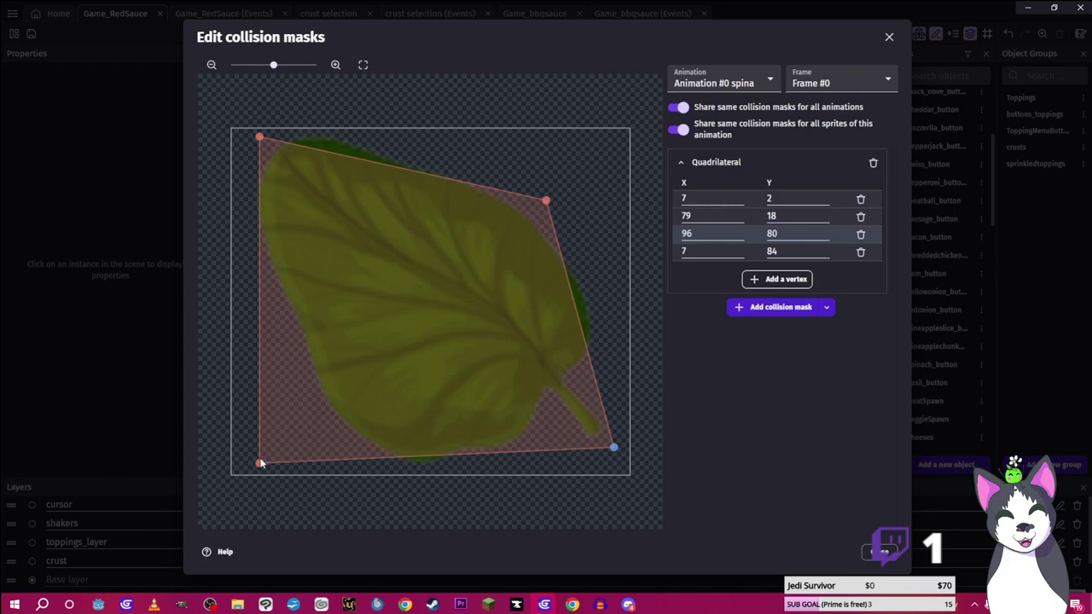
left_click_drag(259, 463, 364, 428)
left_click_drag(296, 233, 301, 328)
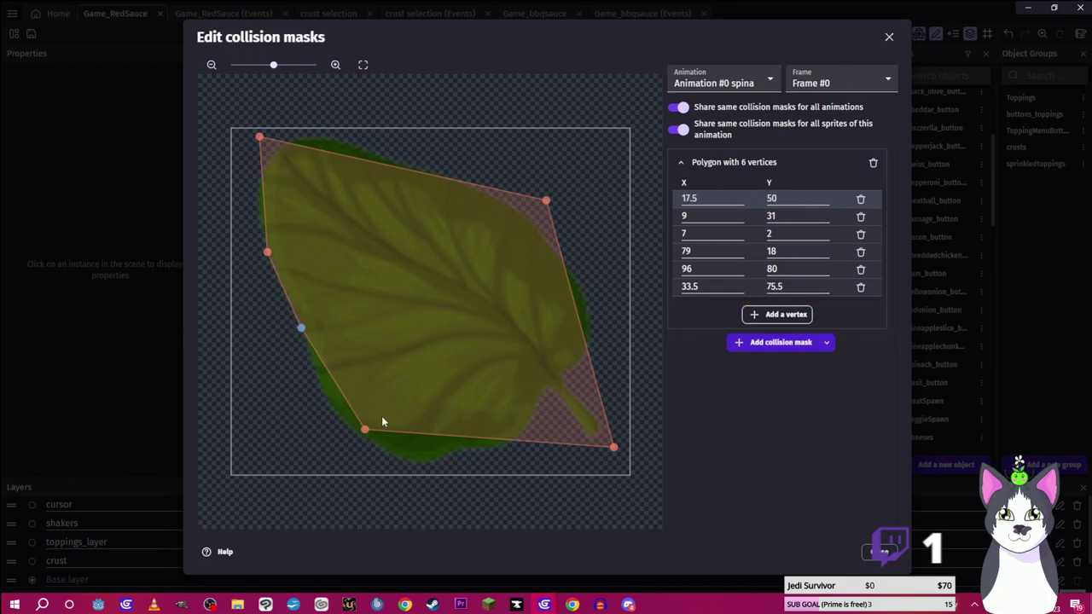
left_click_drag(392, 430, 401, 459)
left_click_drag(510, 452, 526, 445)
double_click(526, 454)
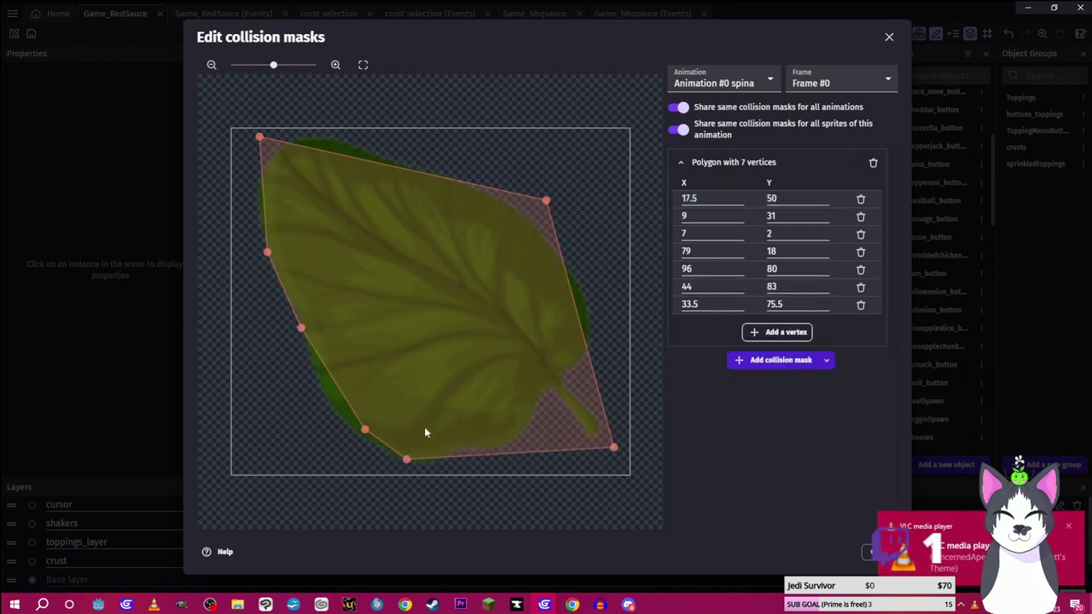
left_click_drag(344, 394, 327, 390)
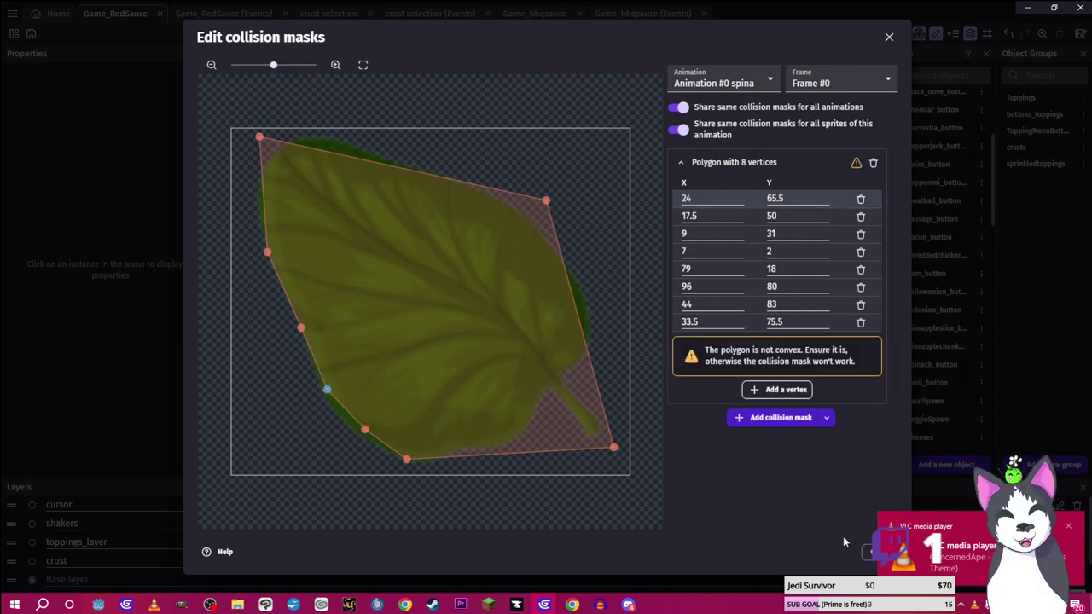
left_click(1067, 528)
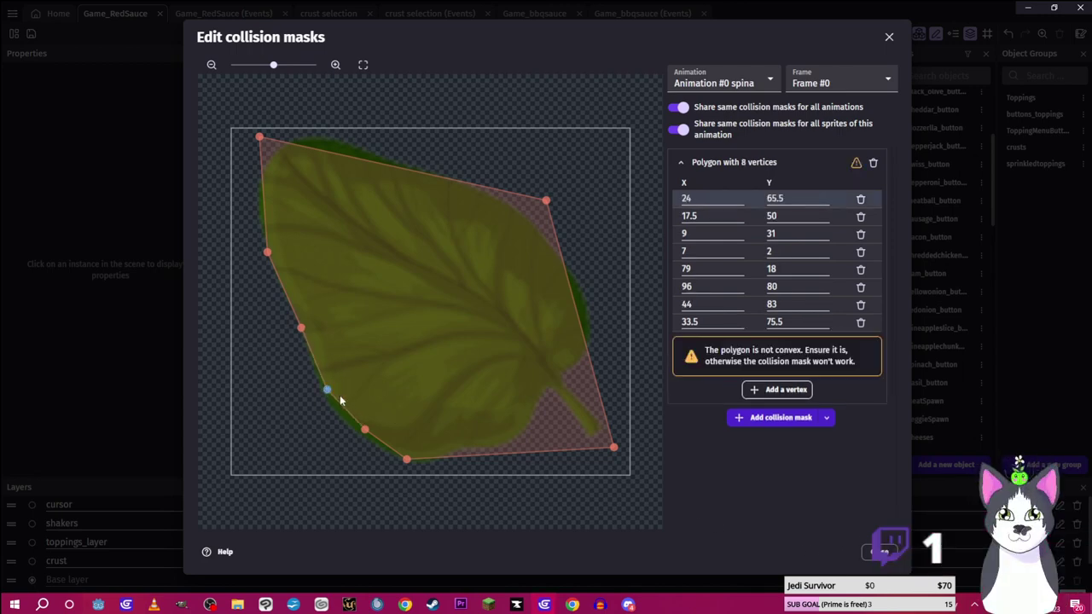
left_click_drag(330, 387, 332, 388)
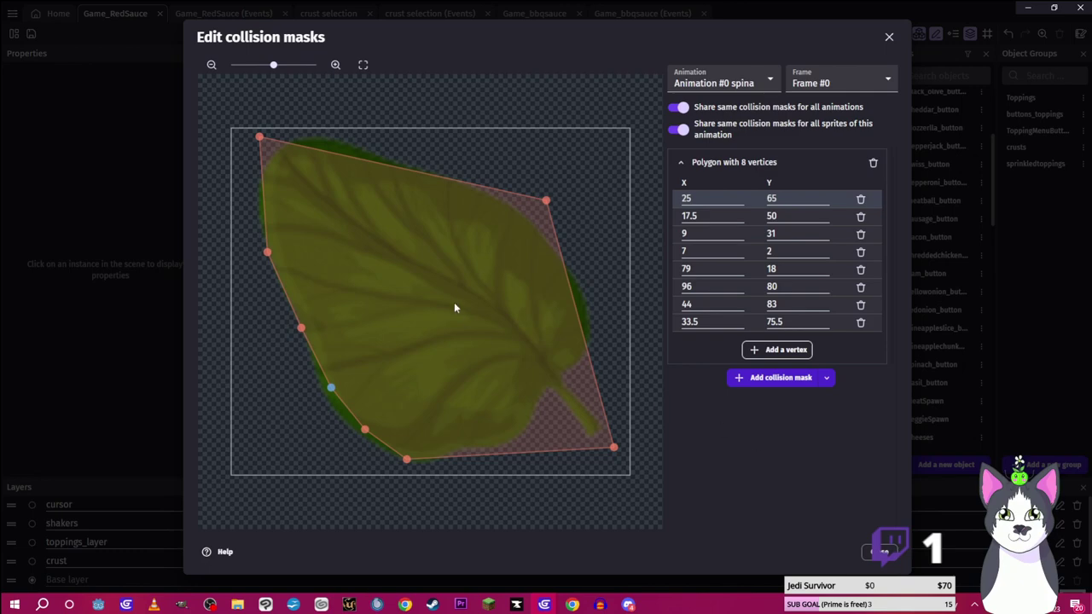
left_click(884, 552)
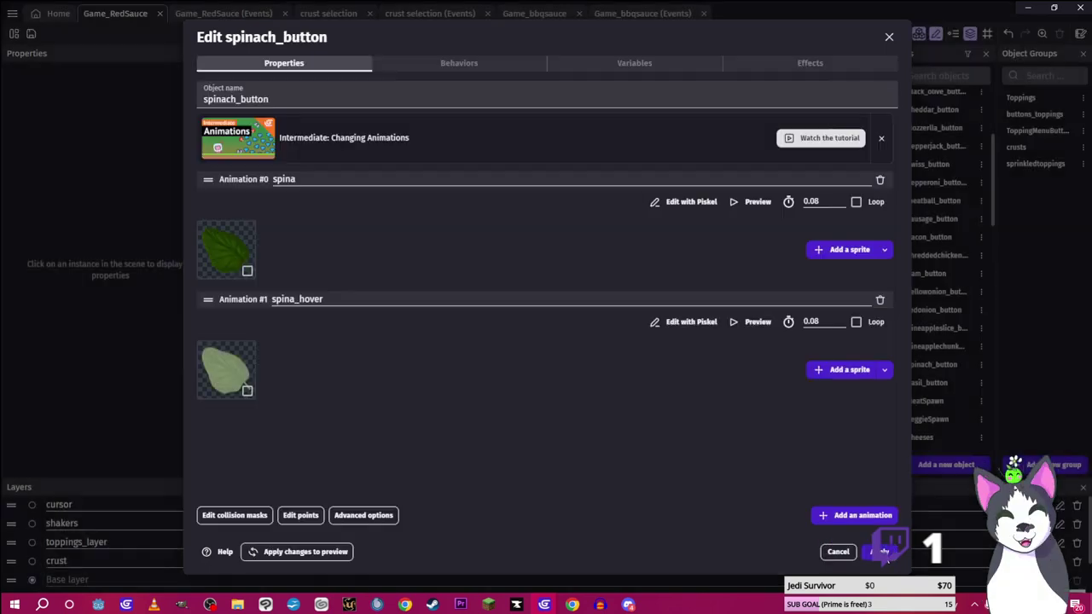
Apply the spinach changes and drop ham, bacon and chicken onto the pizza in the preview
left_click(884, 552)
scroll(812, 252, "up", 1)
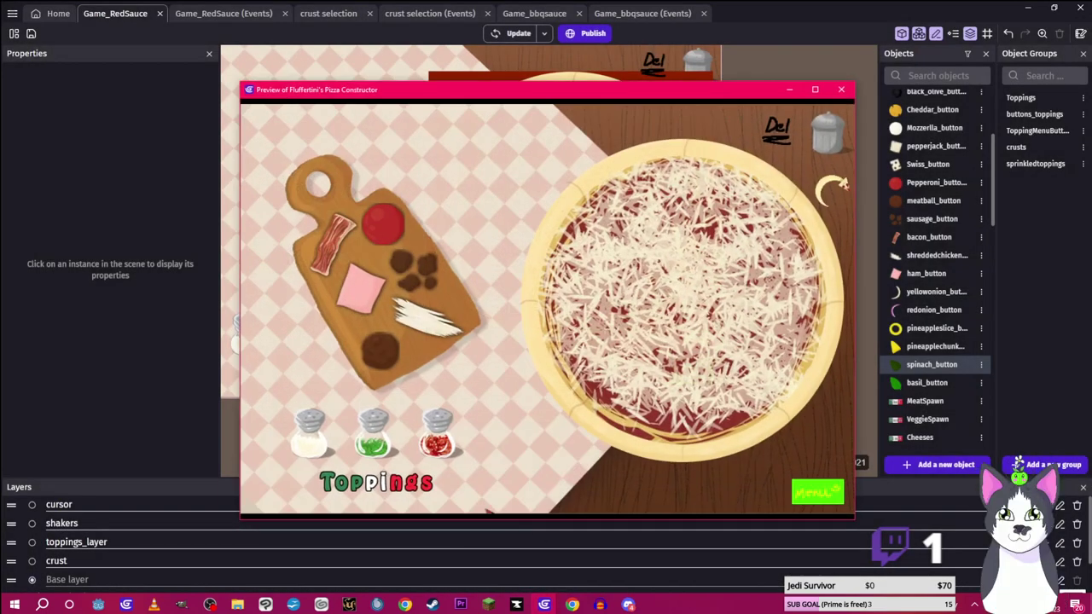
left_click_drag(371, 299, 657, 213)
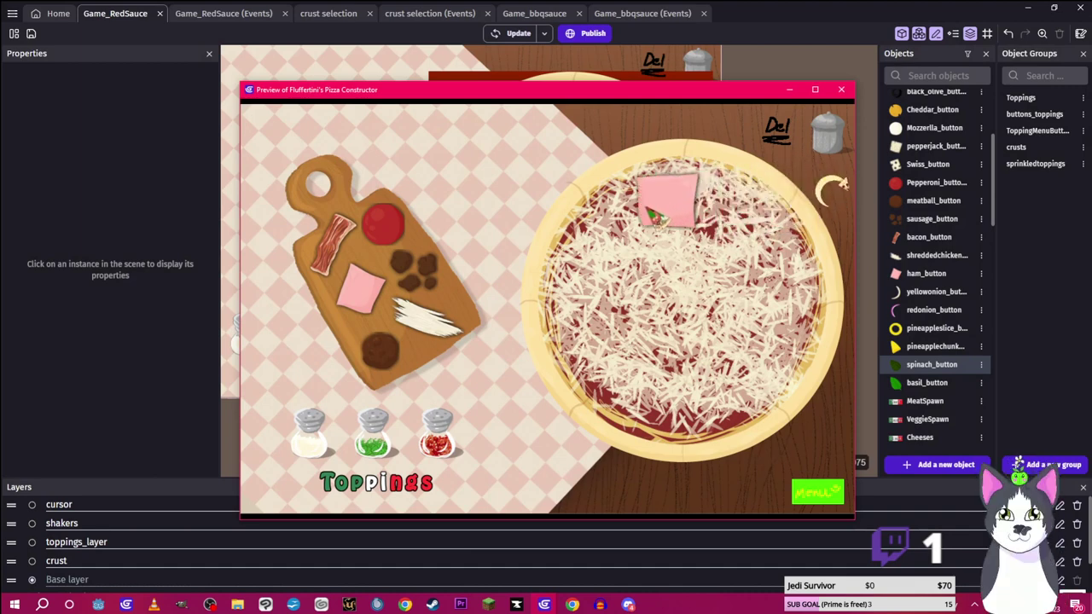
left_click_drag(337, 247, 746, 249)
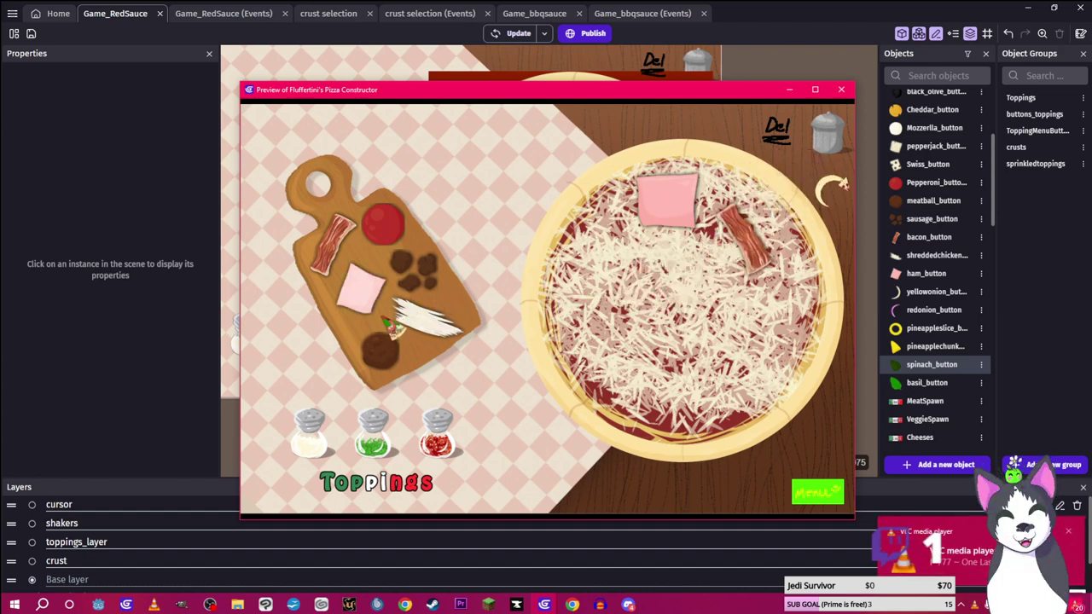
left_click_drag(445, 341, 628, 295)
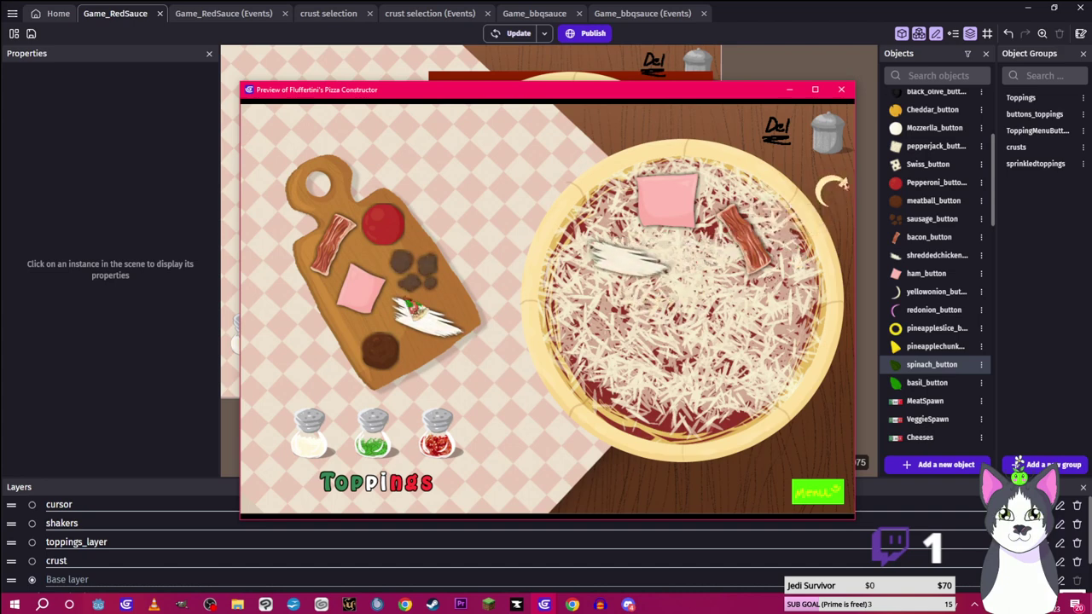
left_click_drag(349, 250, 683, 300)
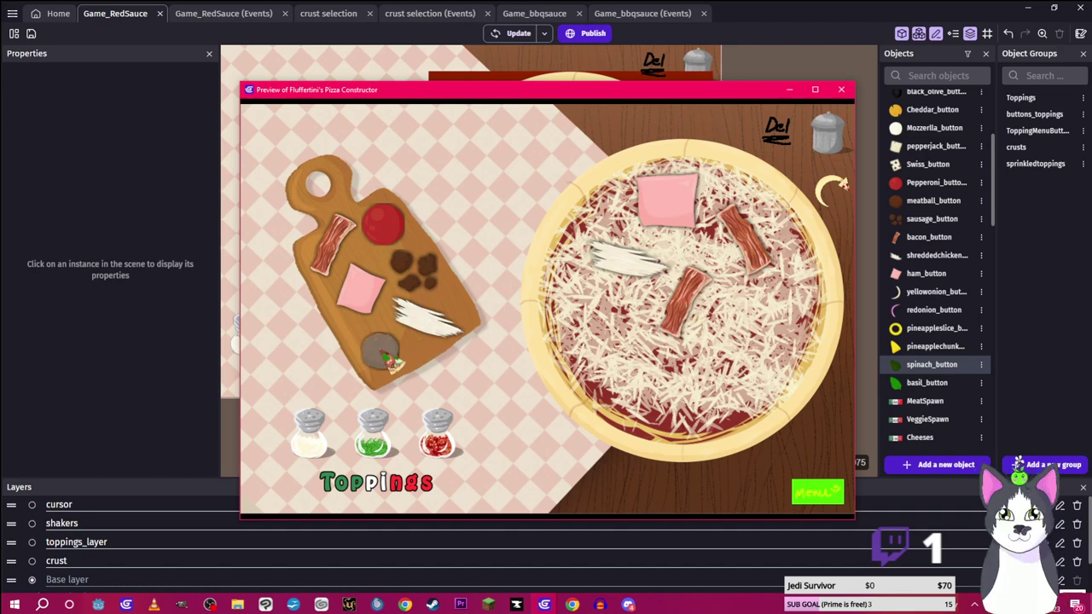
Drag sausage pieces from the board pile onto the pizza, then hide the preview
left_click_drag(441, 294, 648, 337)
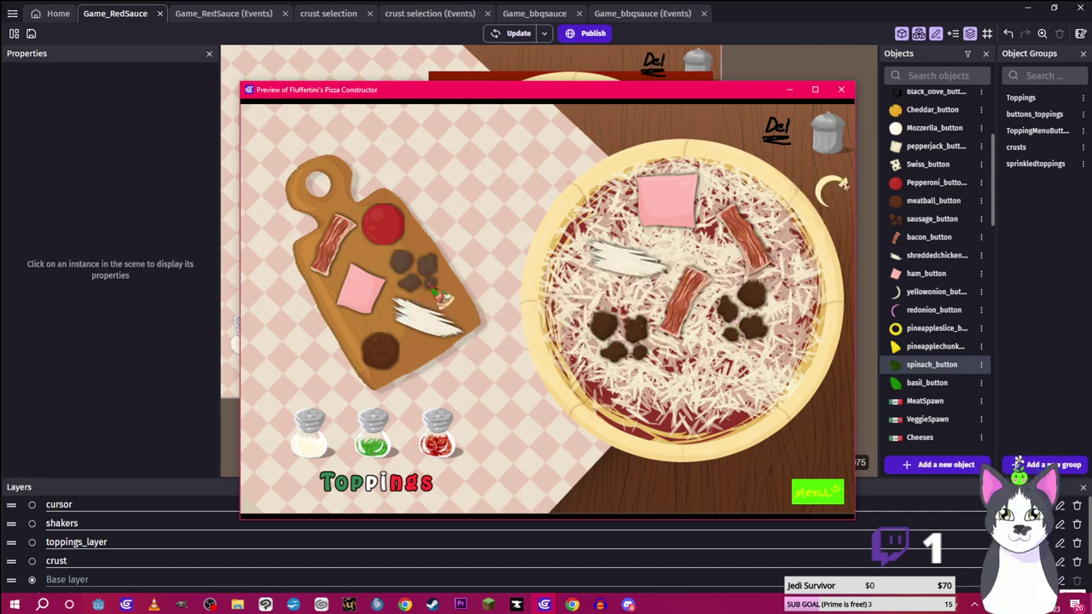
left_click(439, 297)
left_click(440, 294)
left_click(413, 273)
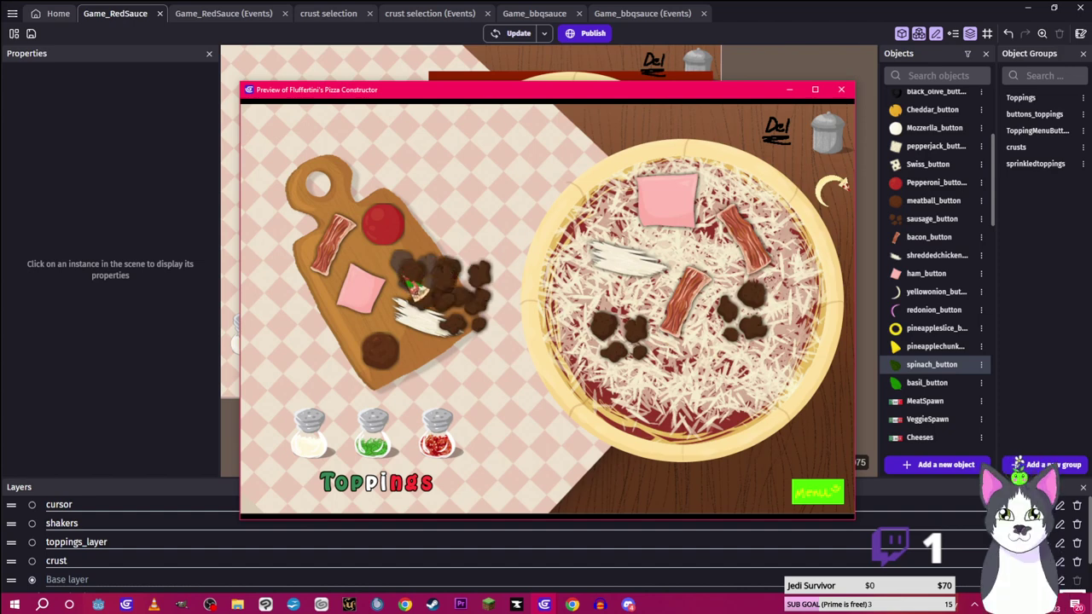
left_click_drag(413, 288, 580, 299)
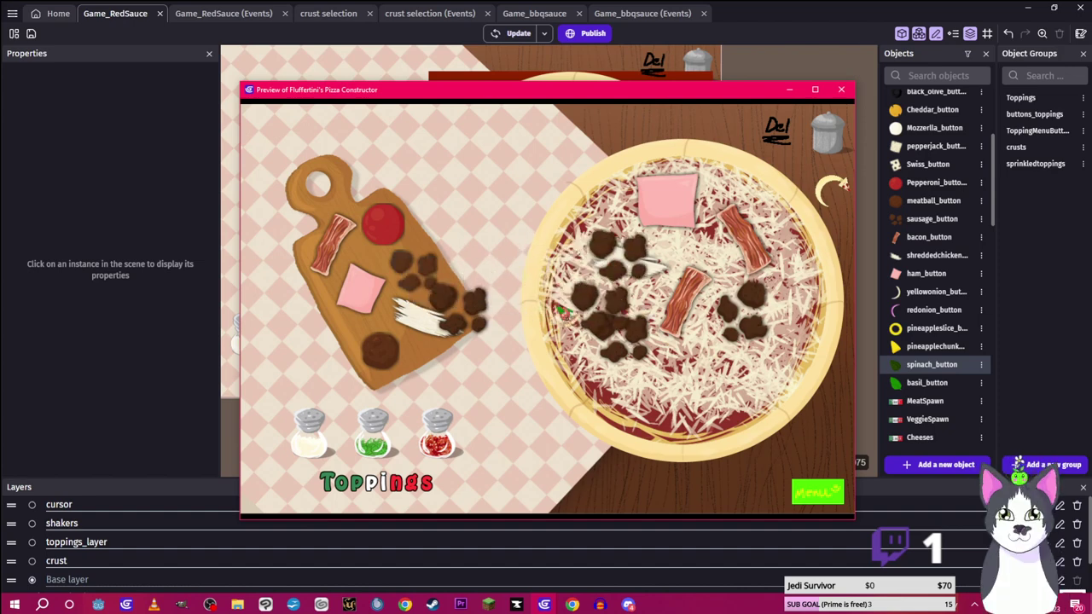
left_click_drag(465, 311, 650, 353)
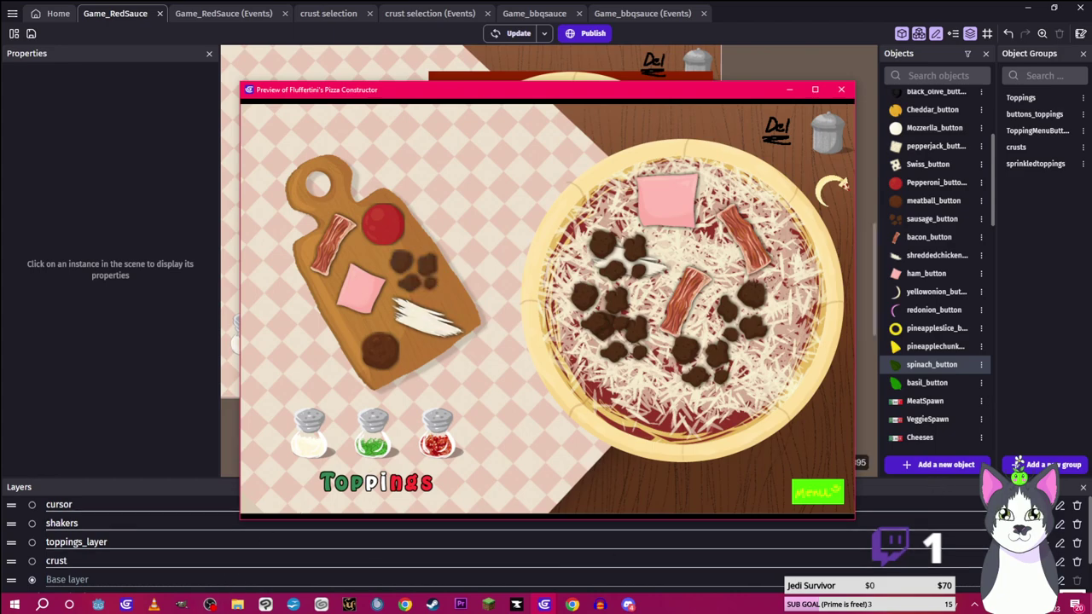
left_click(790, 90)
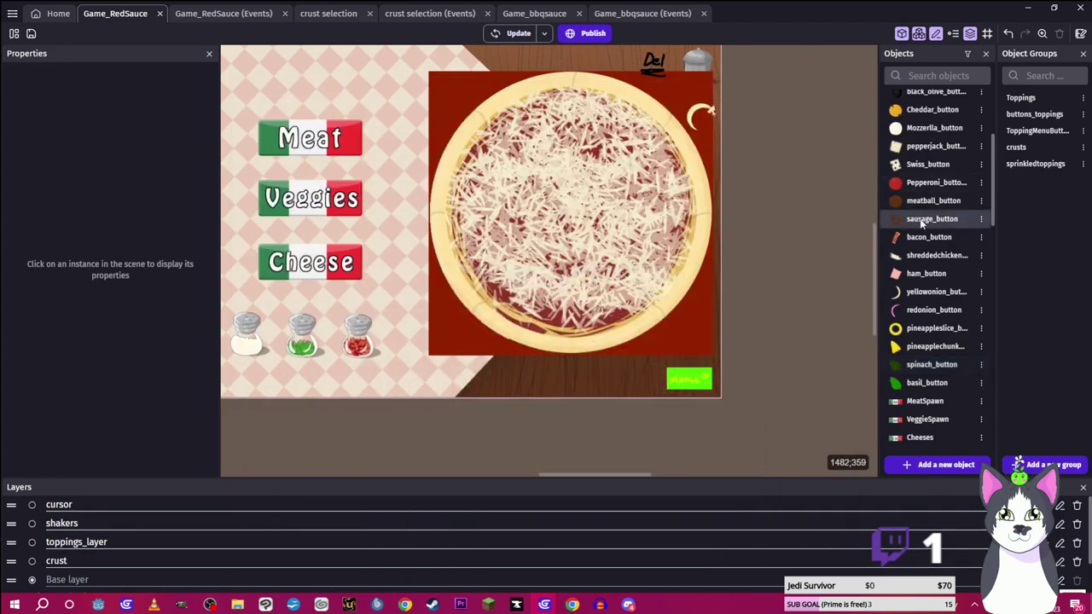
Add a fifth quadrilateral mask across the centre of sausage_button's pieces and apply it
double_click(930, 219)
left_click(234, 516)
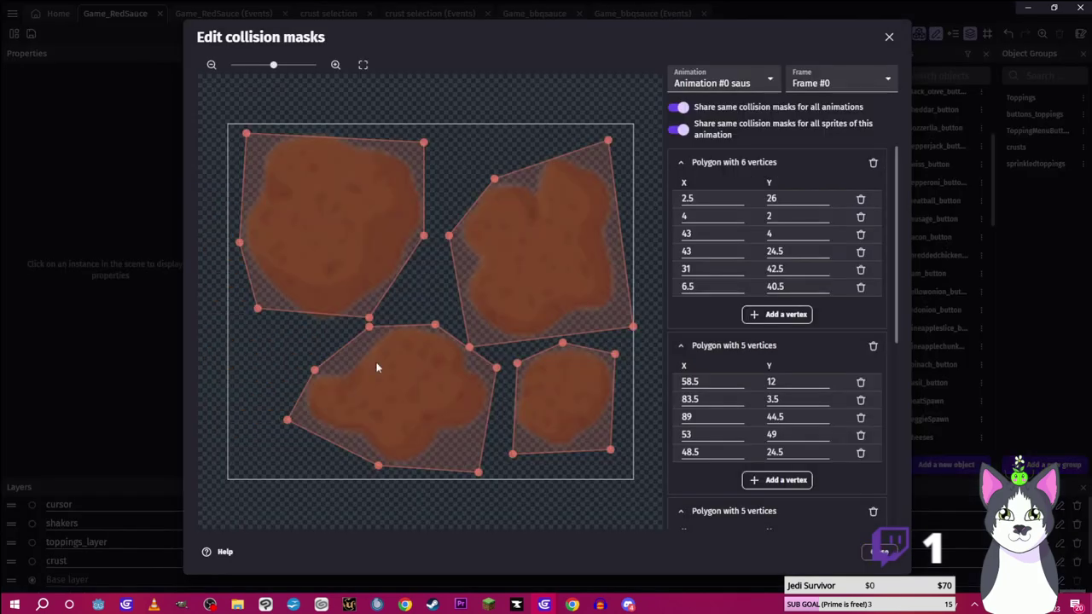
scroll(738, 493, "down", 4)
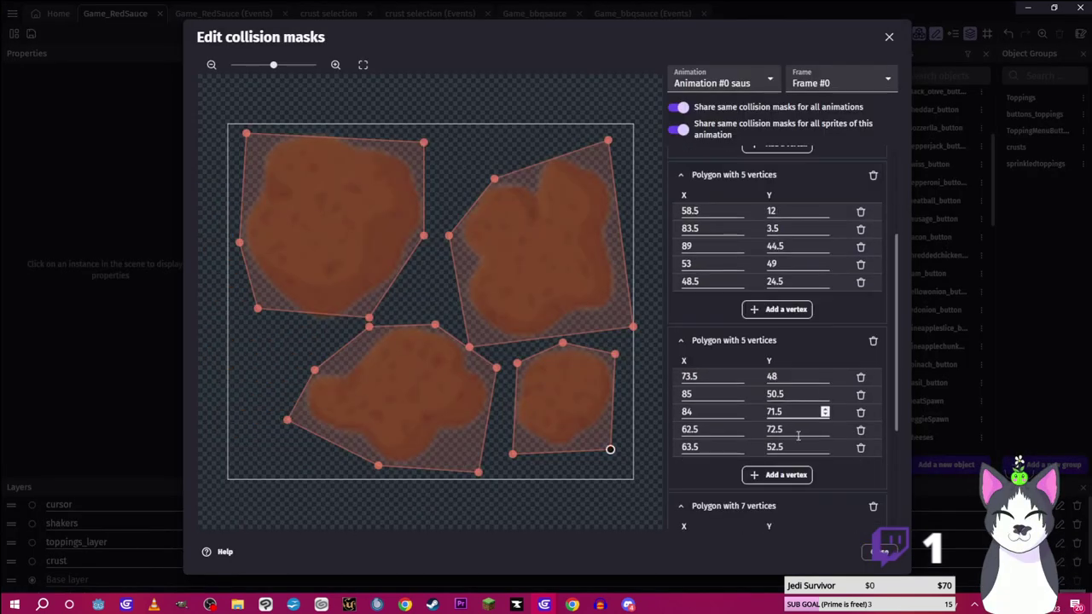
left_click(807, 530)
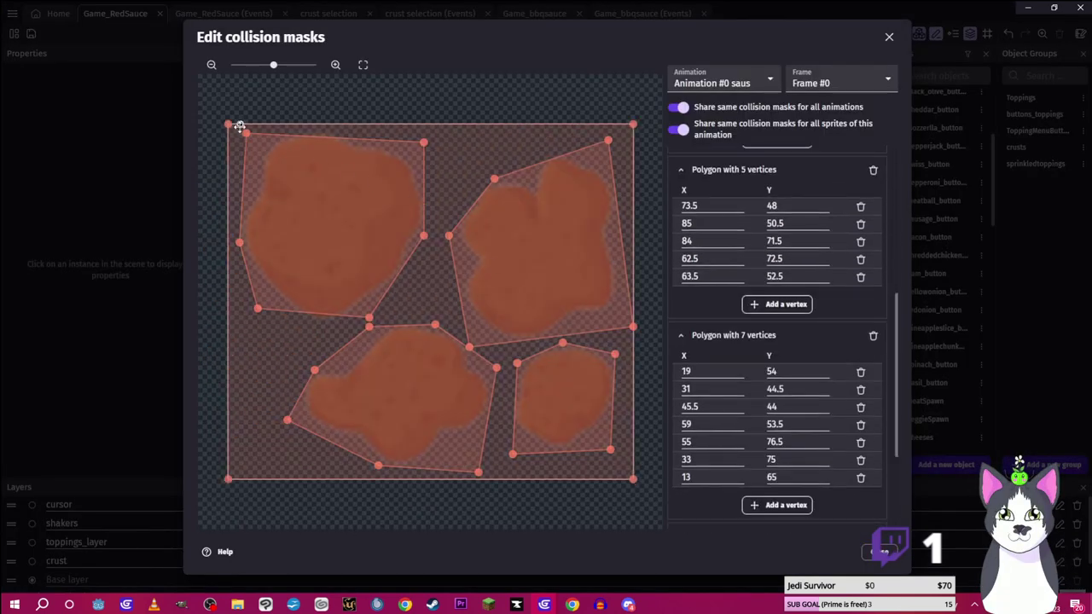
left_click_drag(230, 125, 317, 162)
left_click_drag(229, 479, 307, 377)
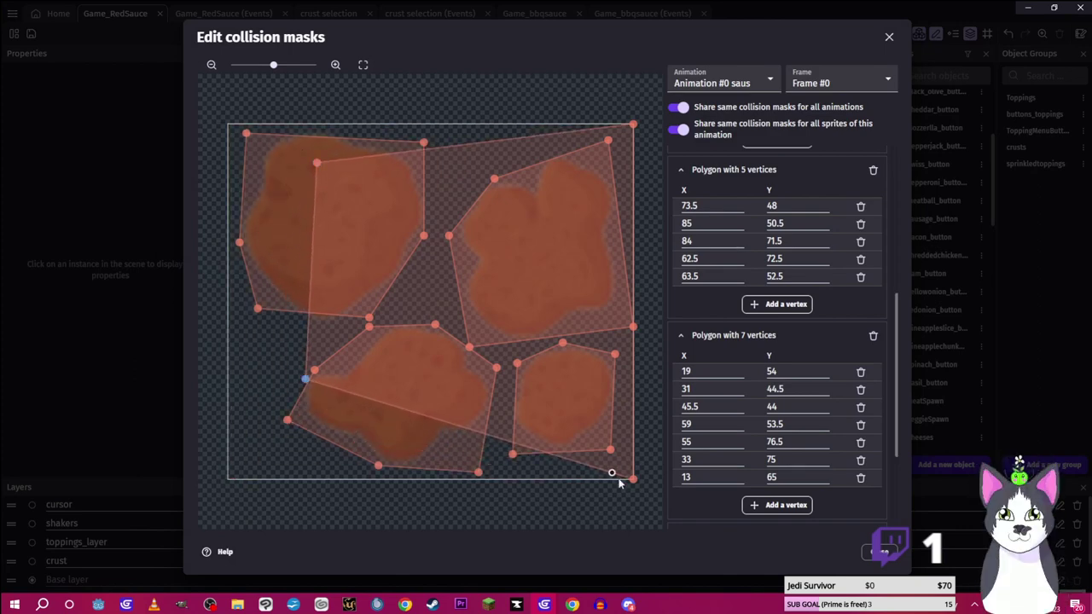
left_click_drag(632, 479, 517, 434)
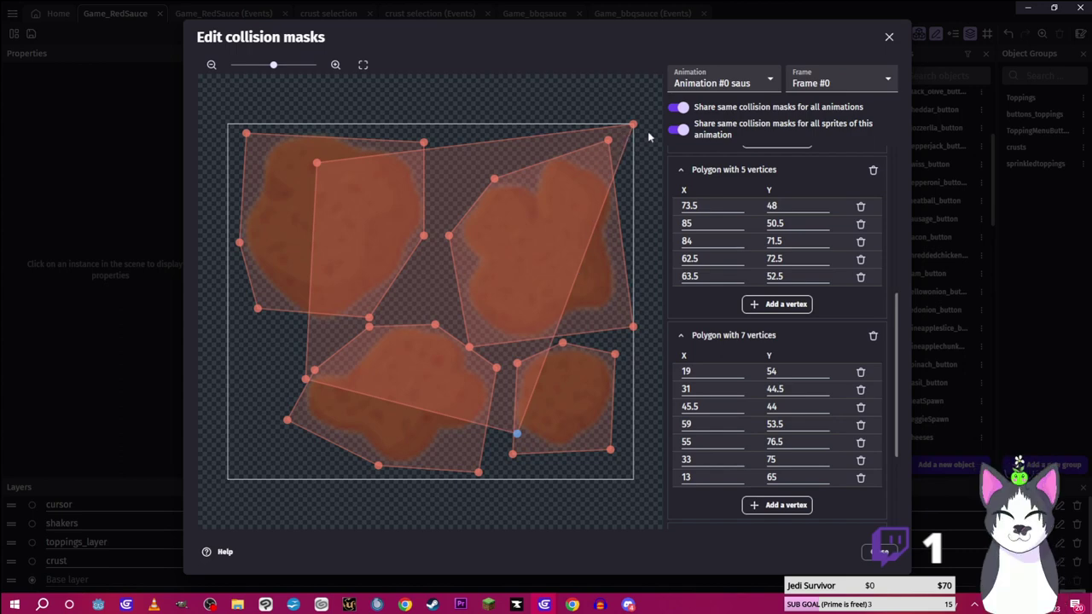
left_click_drag(631, 124, 539, 177)
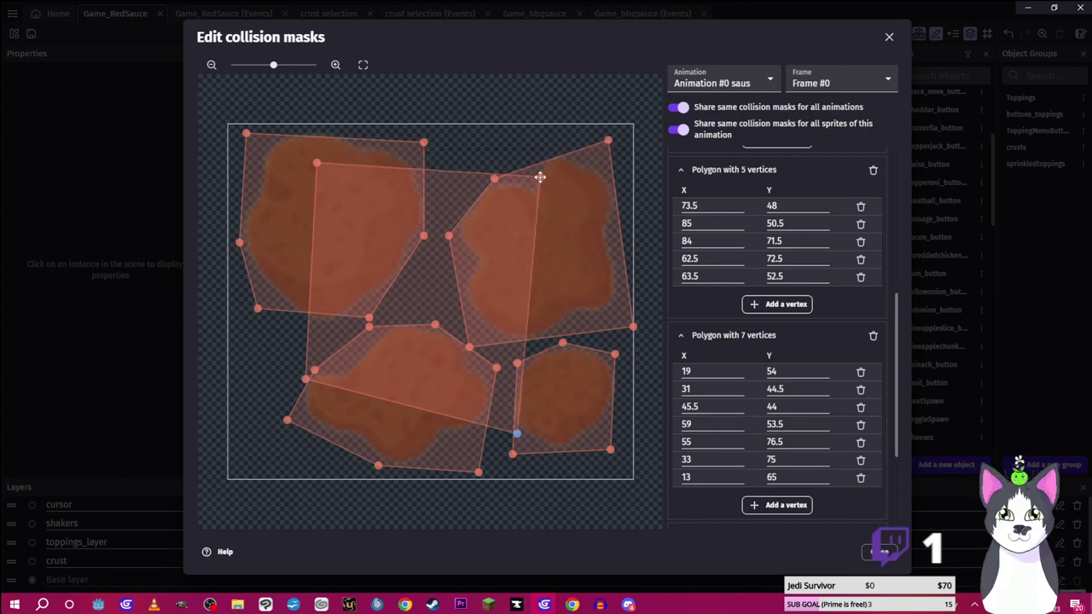
left_click(879, 552)
left_click(882, 551)
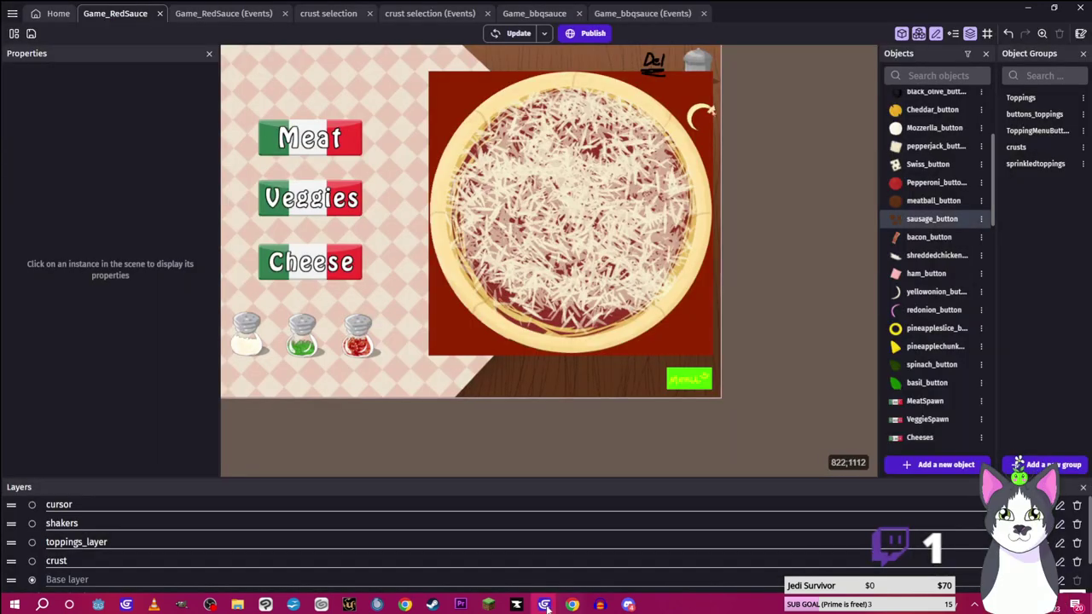
mouse_move(547, 608)
left_click(602, 554)
left_click(508, 34)
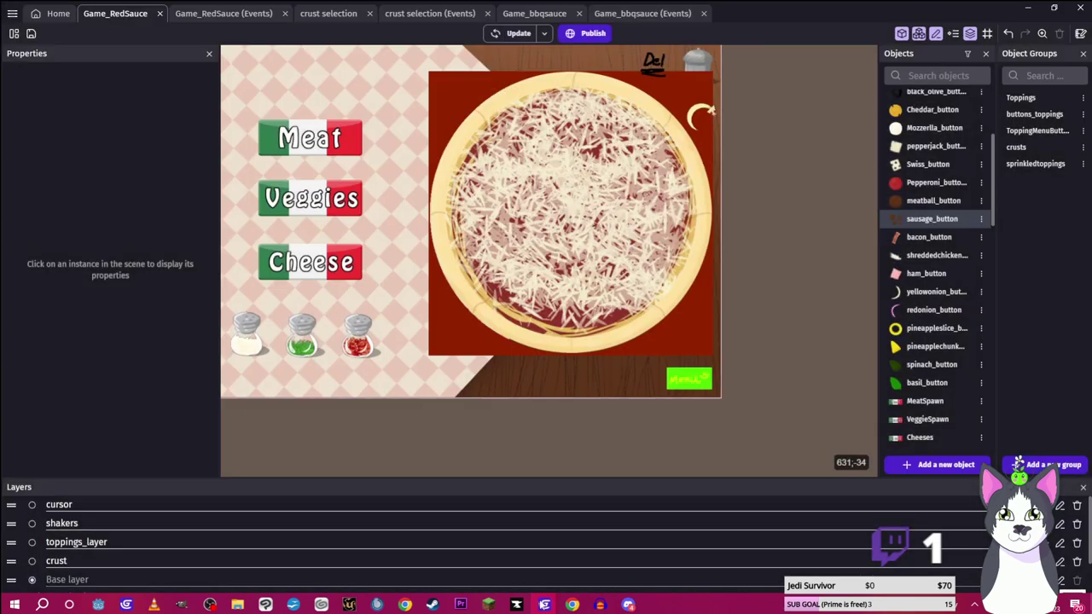
mouse_move(544, 606)
left_click(602, 555)
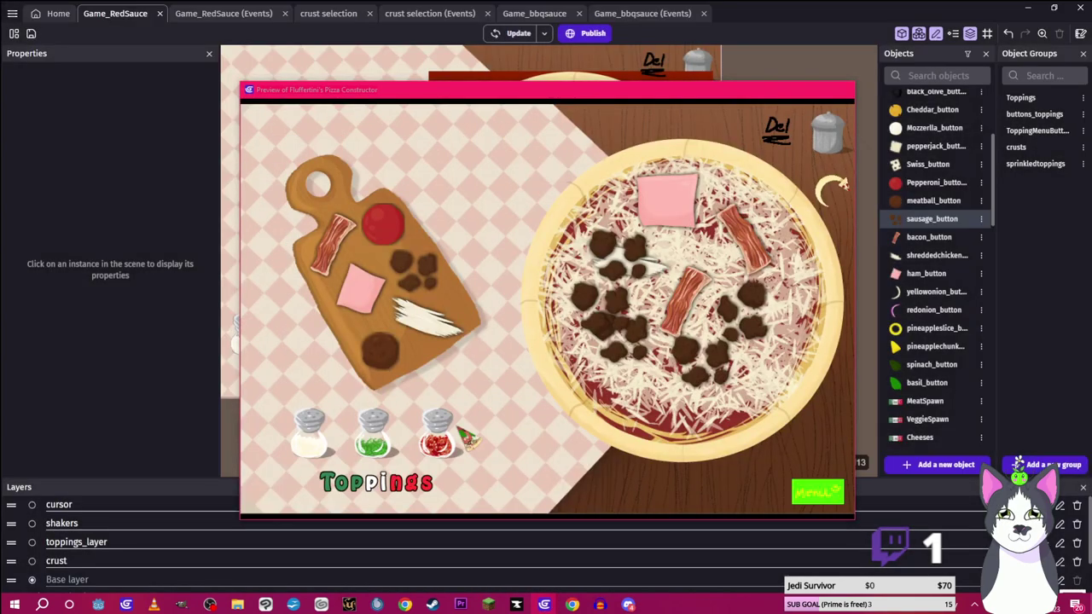
left_click(429, 295)
left_click(431, 290)
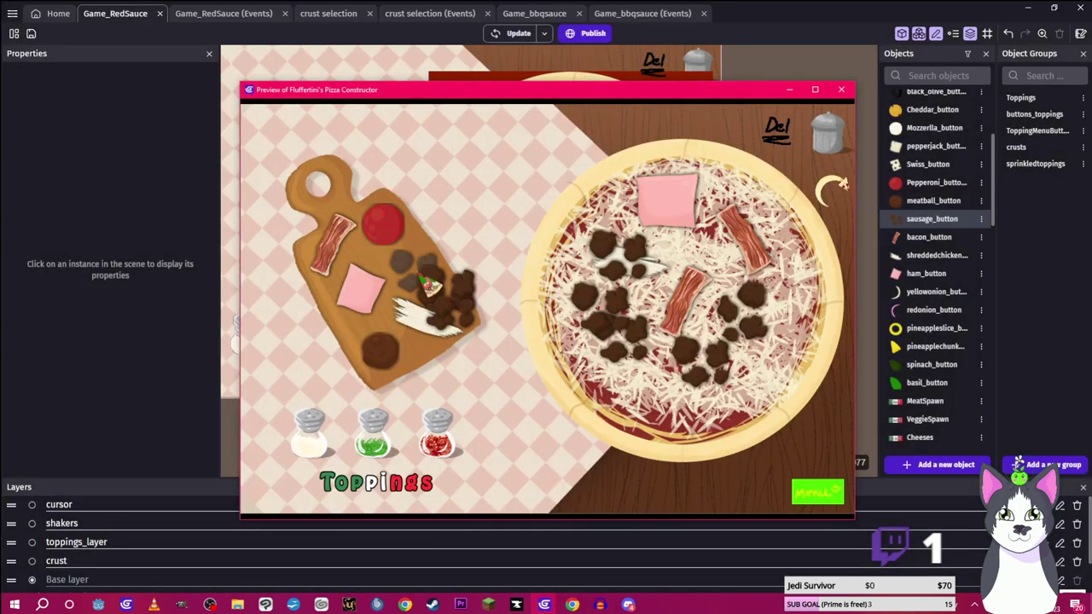
left_click(439, 295)
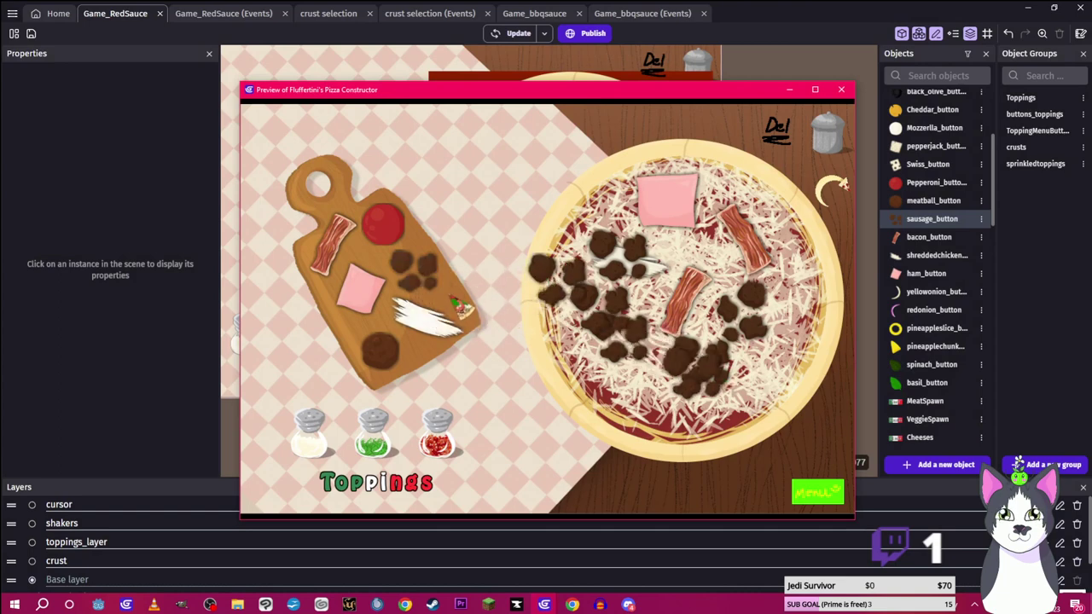
left_click(432, 281)
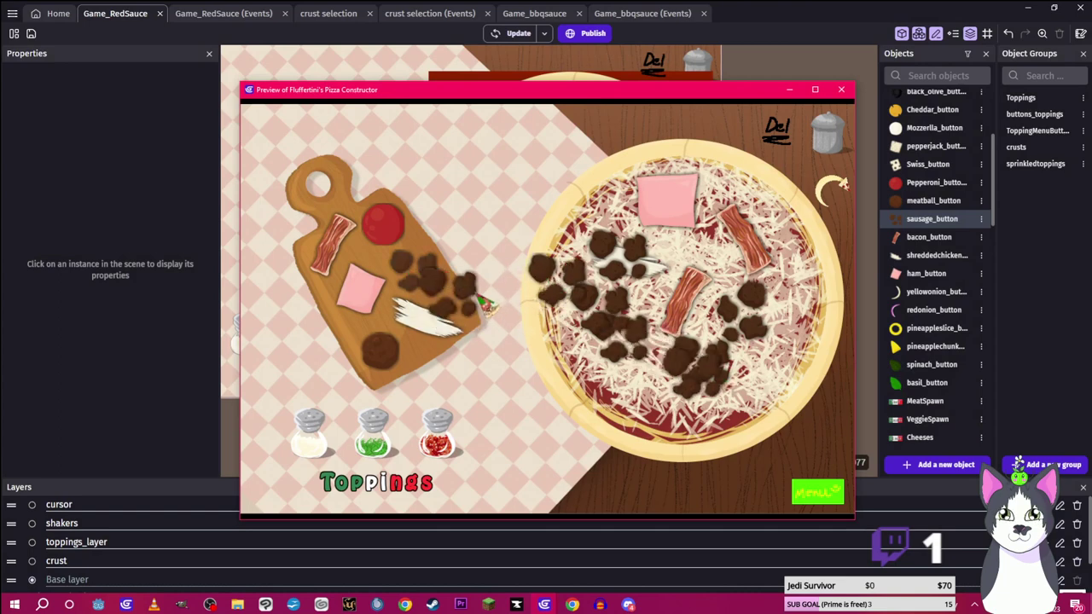
left_click_drag(484, 303, 832, 159)
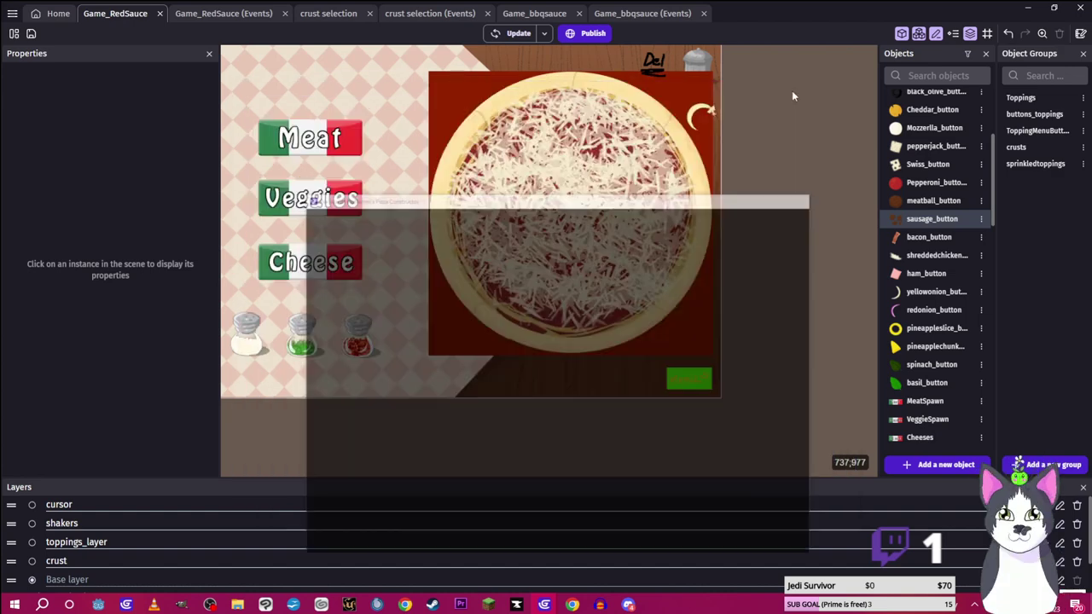
Hide the preview and drag the rotation button from the pizza's top-right down beside the shakers
left_click(789, 89)
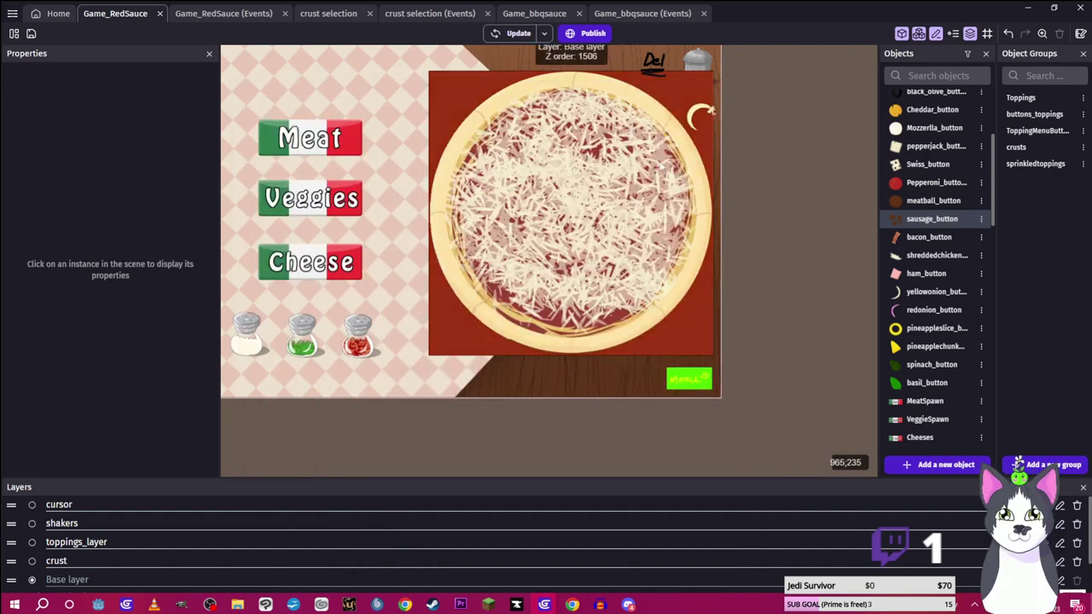
left_click_drag(699, 122, 392, 341)
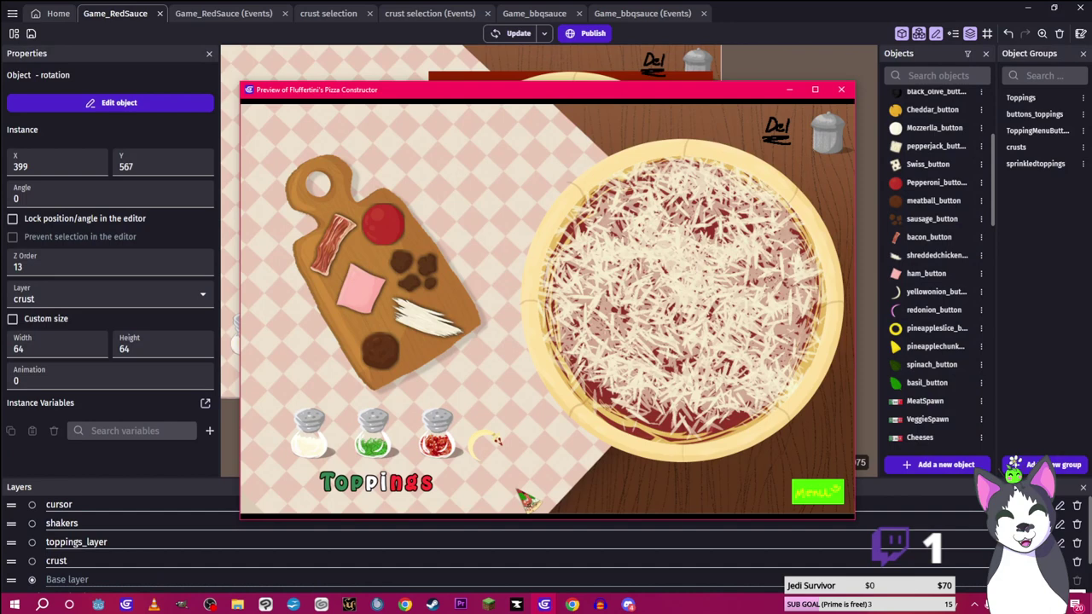
scroll(930, 322, "down", 10)
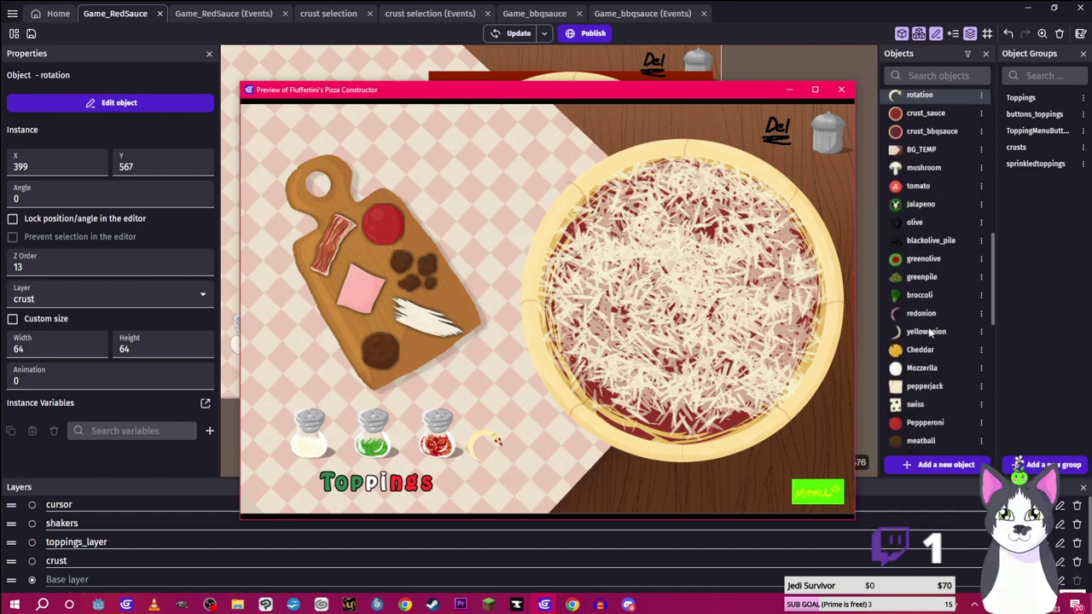
scroll(934, 307, "down", 5)
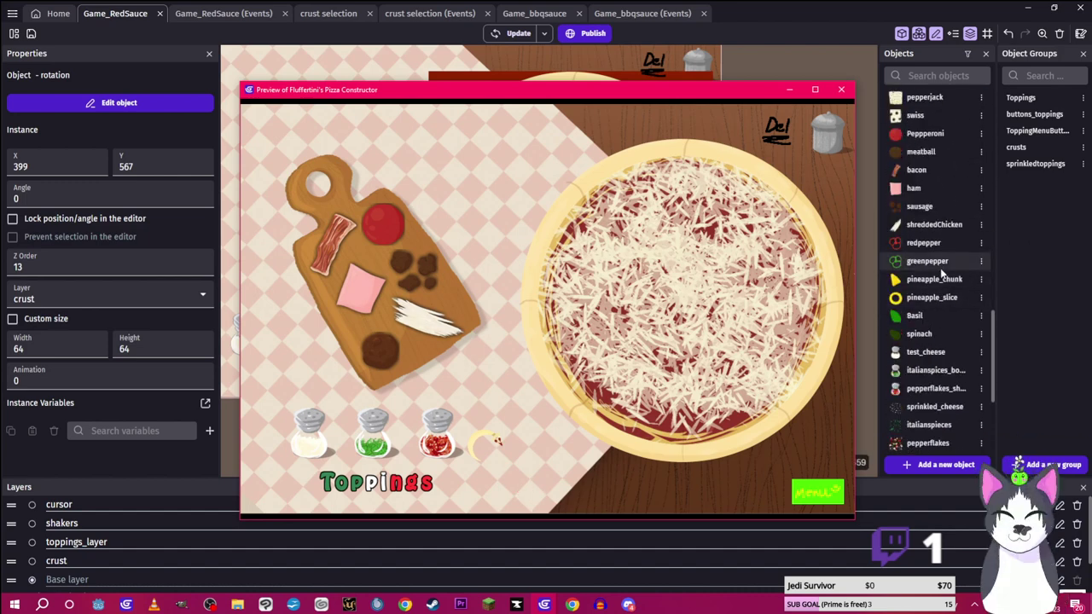
scroll(942, 273, "up", 8)
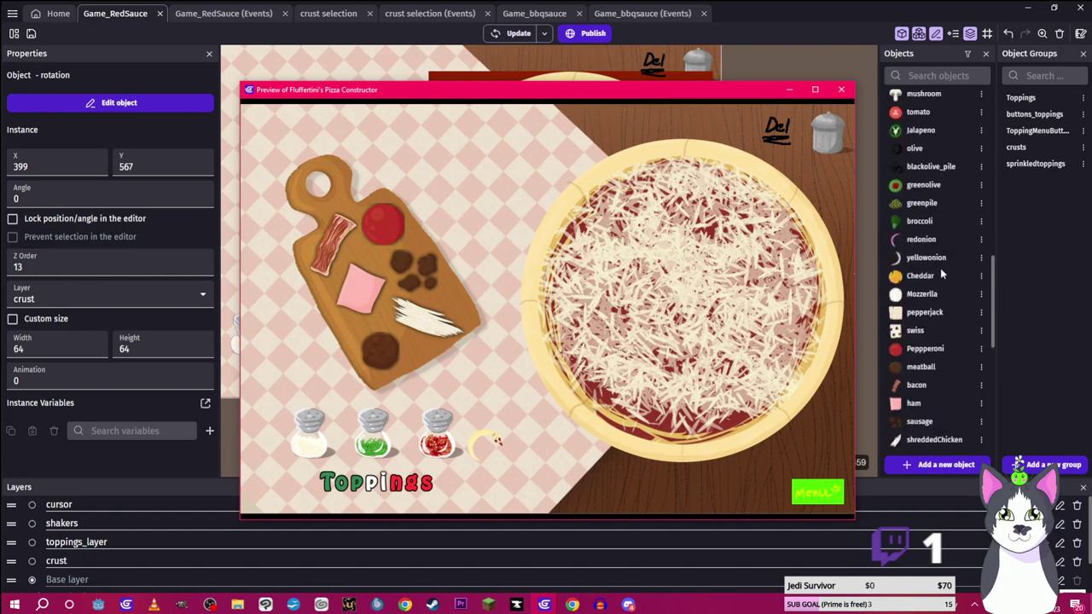
scroll(942, 273, "up", 5)
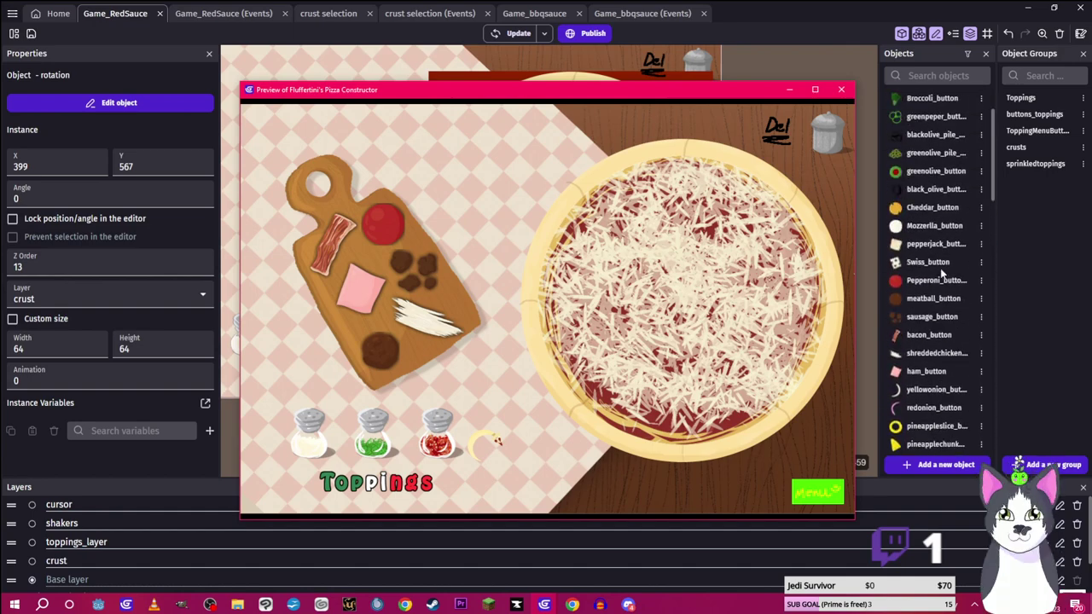
scroll(942, 272, "down", 6)
Add a Drop shadow effect with colour 0;0;0 to the rotation object
double_click(920, 322)
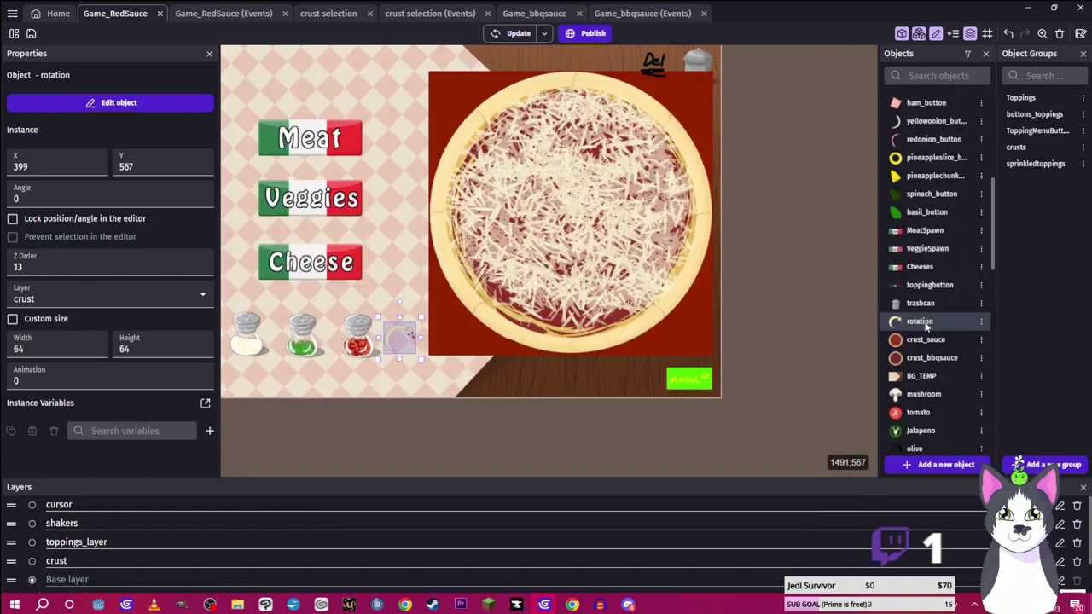
left_click(853, 67)
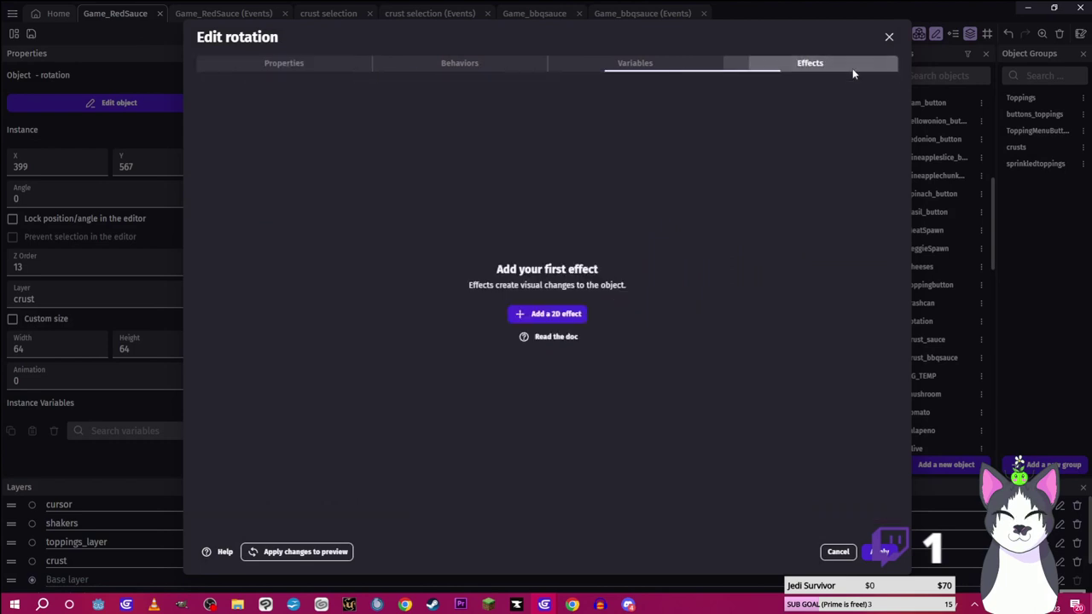
left_click(569, 314)
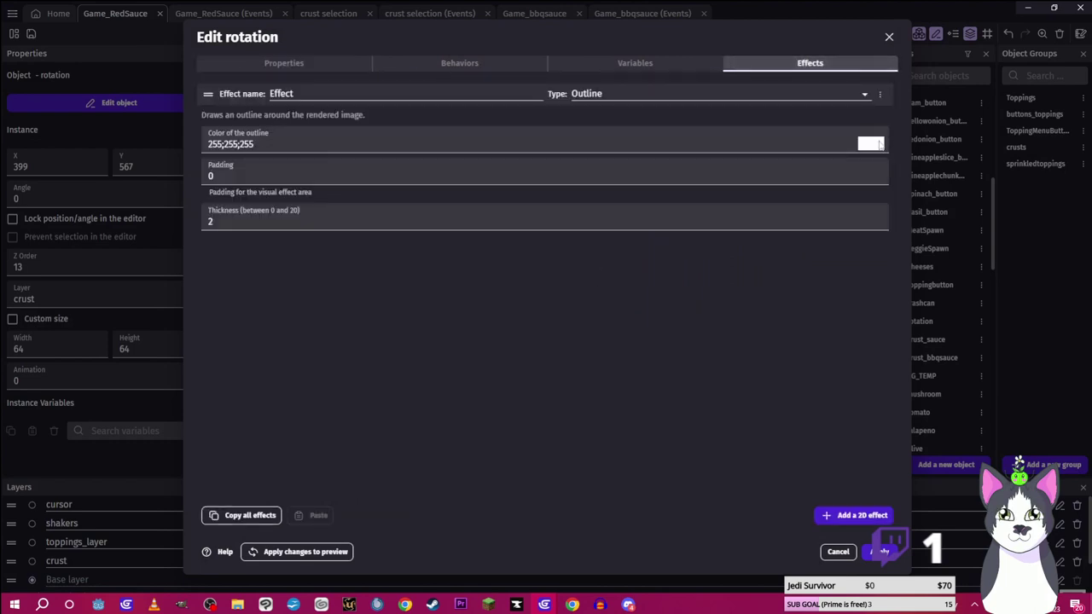
left_click(880, 144)
left_click(858, 93)
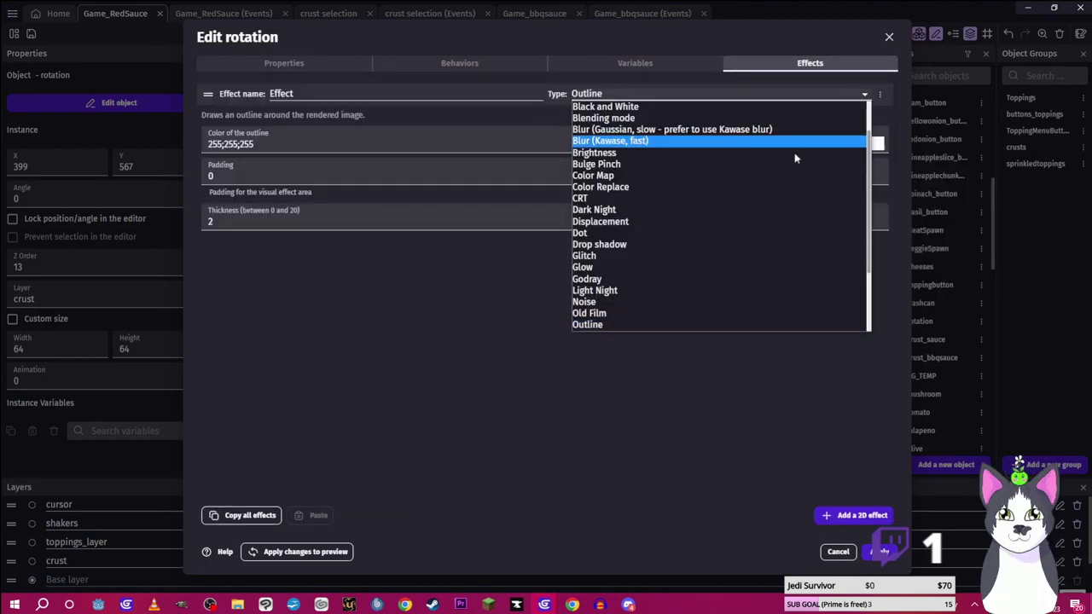
left_click(597, 255)
left_click(725, 94)
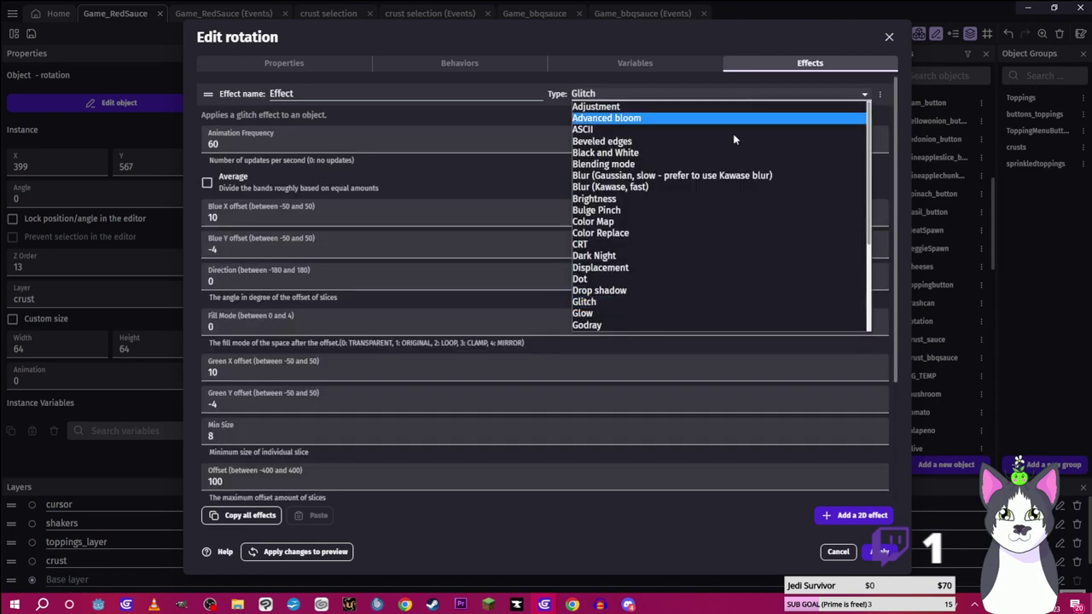
left_click(734, 290)
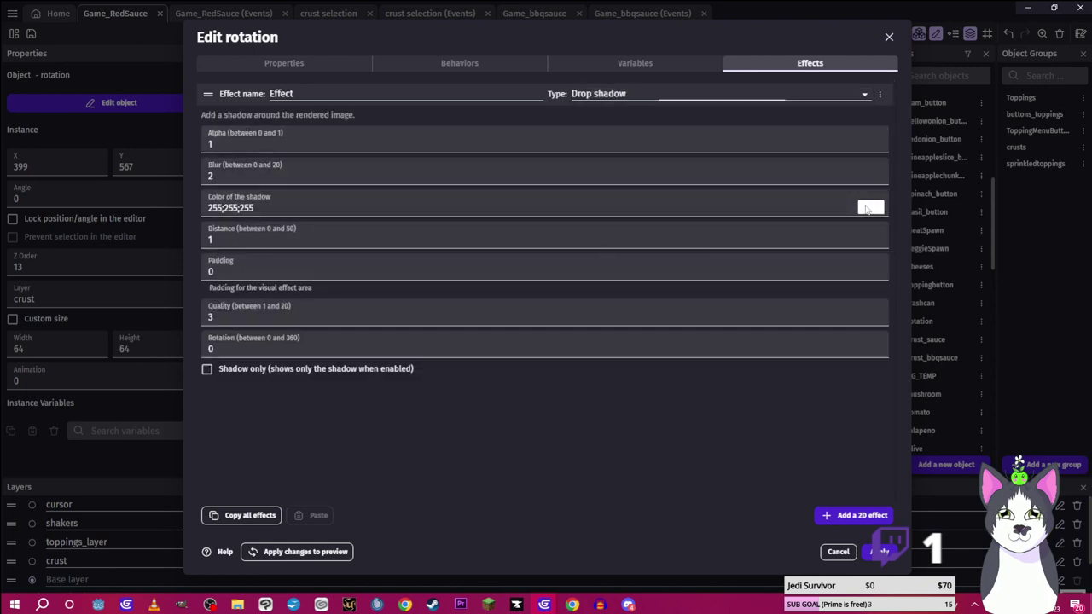
left_click(869, 208)
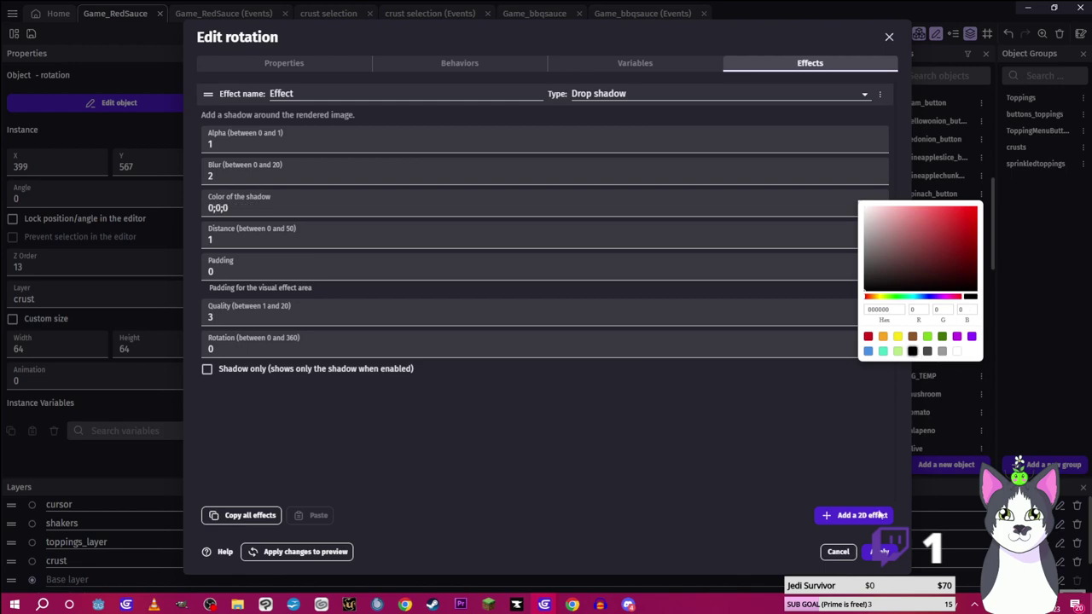
left_click(882, 552)
left_click(881, 551)
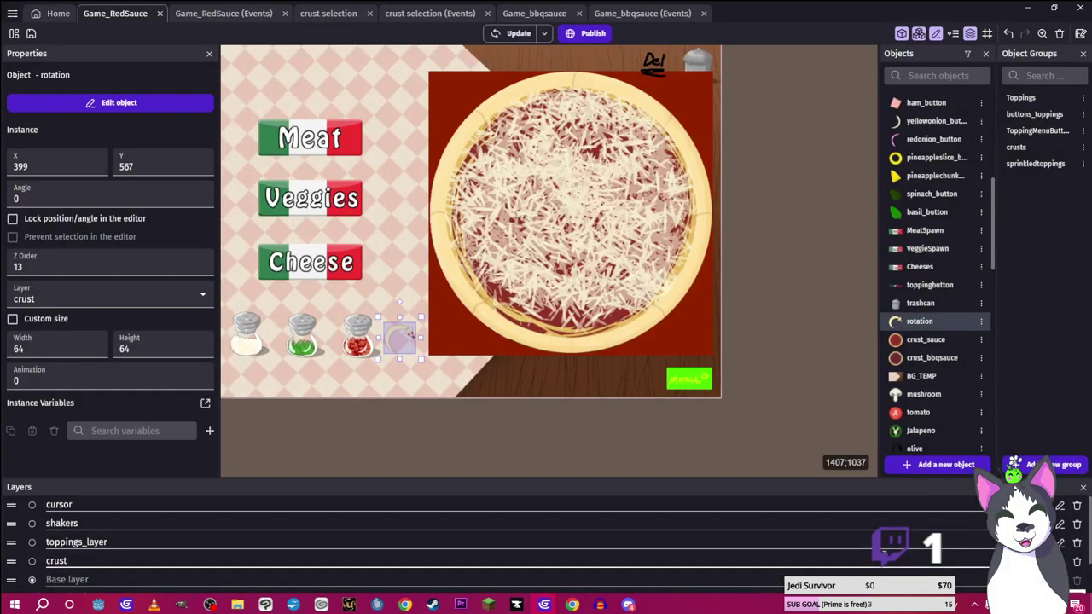
Preview the game, then move the rotation button to X 992, Y 573 near the pizza's lower right
left_click(510, 34)
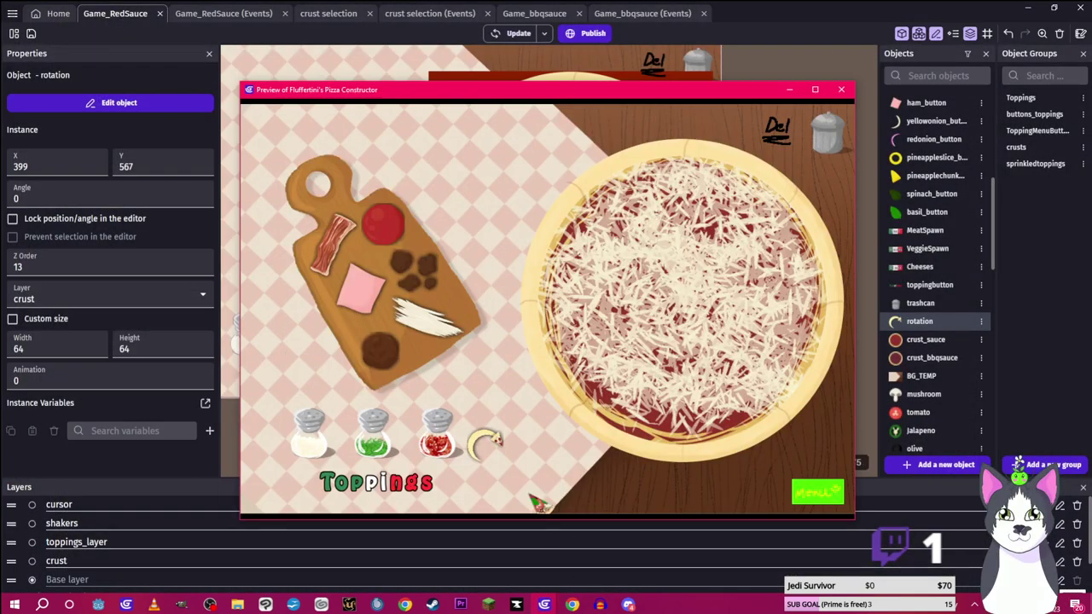
left_click(790, 89)
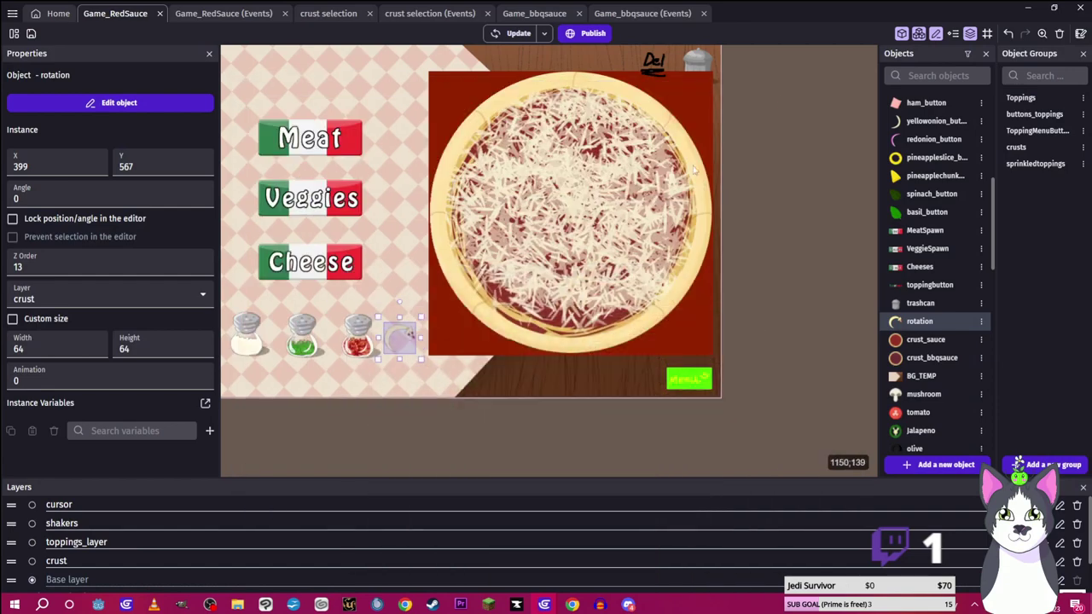
left_click_drag(406, 329, 696, 341)
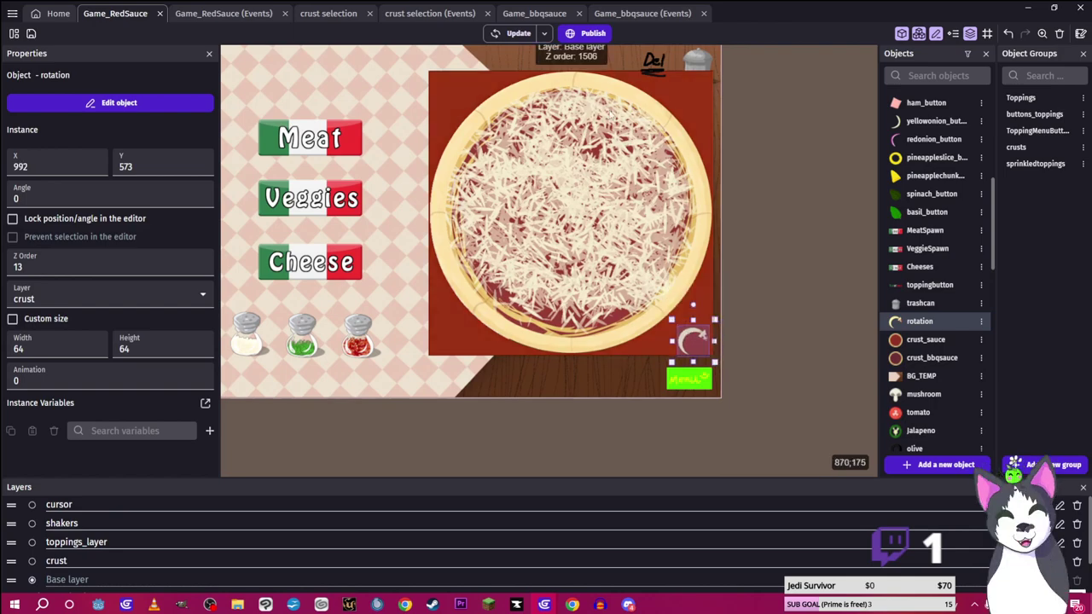
Run a fresh preview, drop shredded cheese on the pizza's lower right, and return to the topping menu
left_click(512, 34)
mouse_move(565, 597)
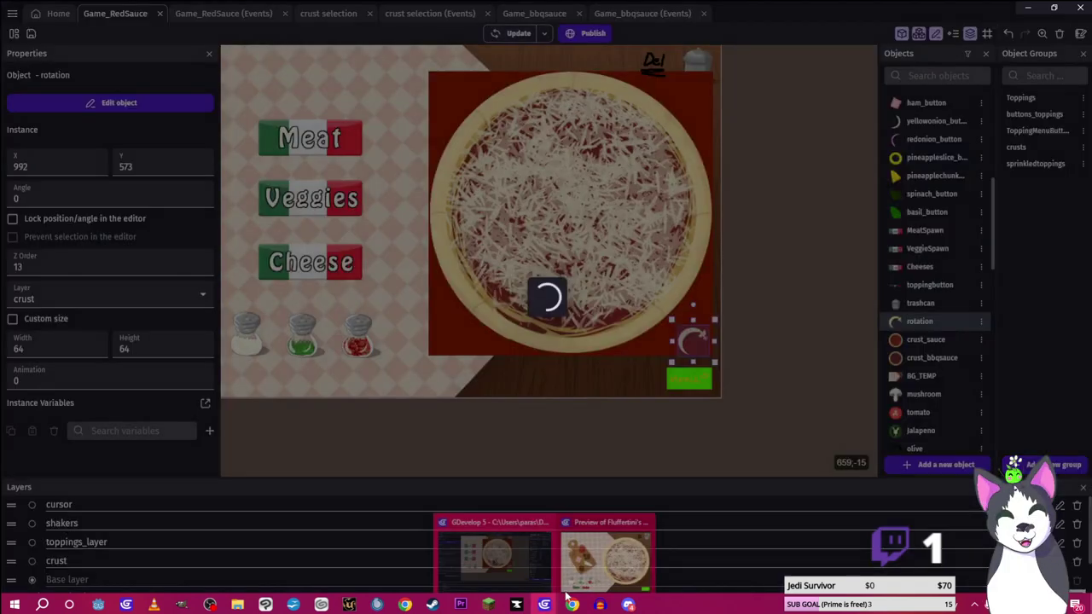
left_click(598, 559)
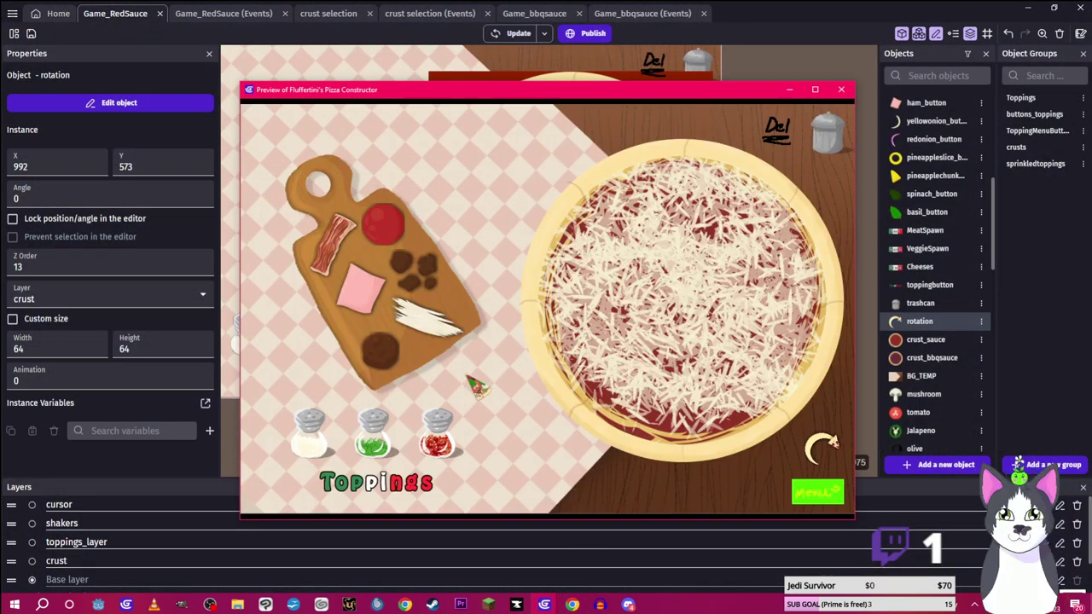
left_click_drag(440, 341, 631, 406)
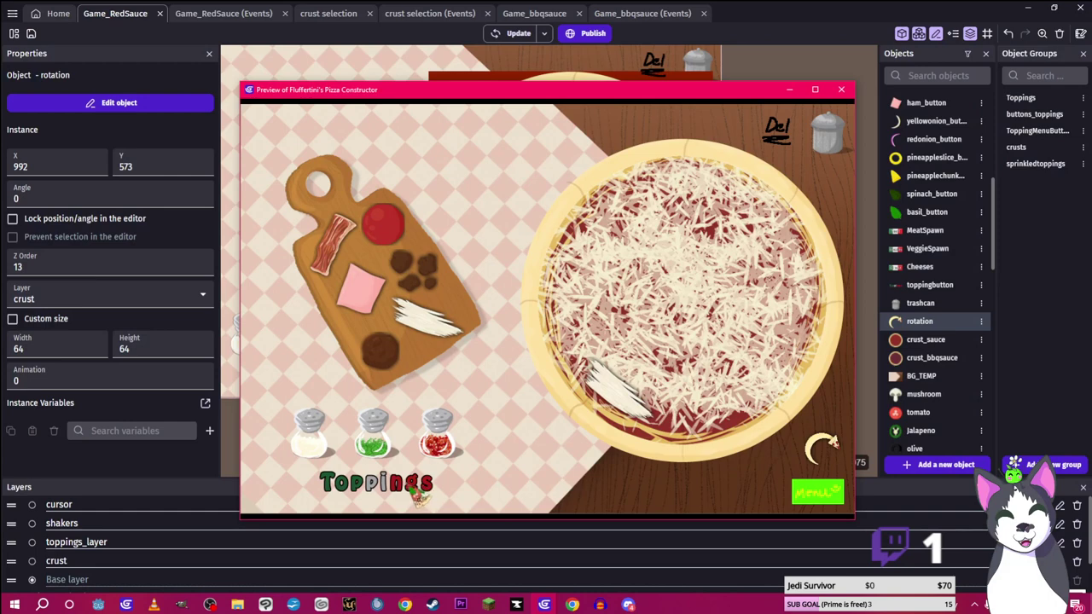
left_click(420, 497)
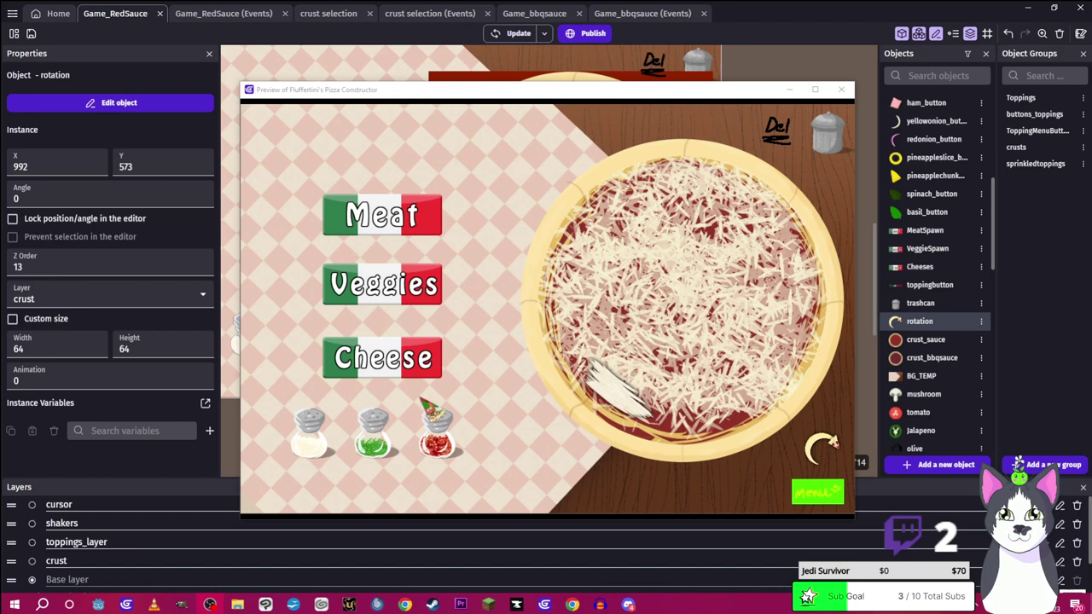
Browse the meat toppings, then the veggie toppings, in the running game preview
left_click(379, 216)
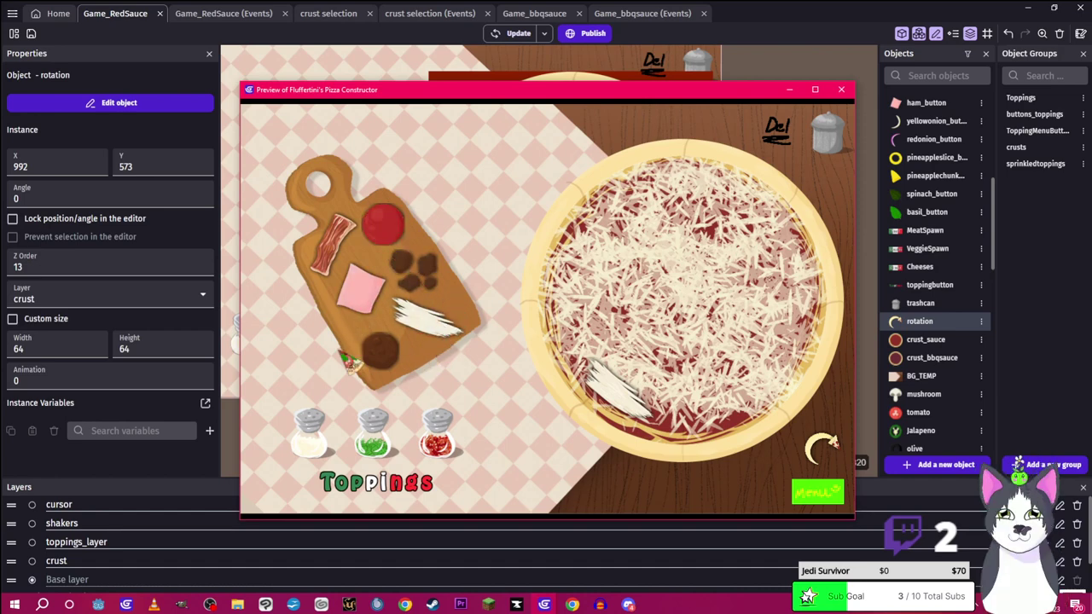
left_click(385, 471)
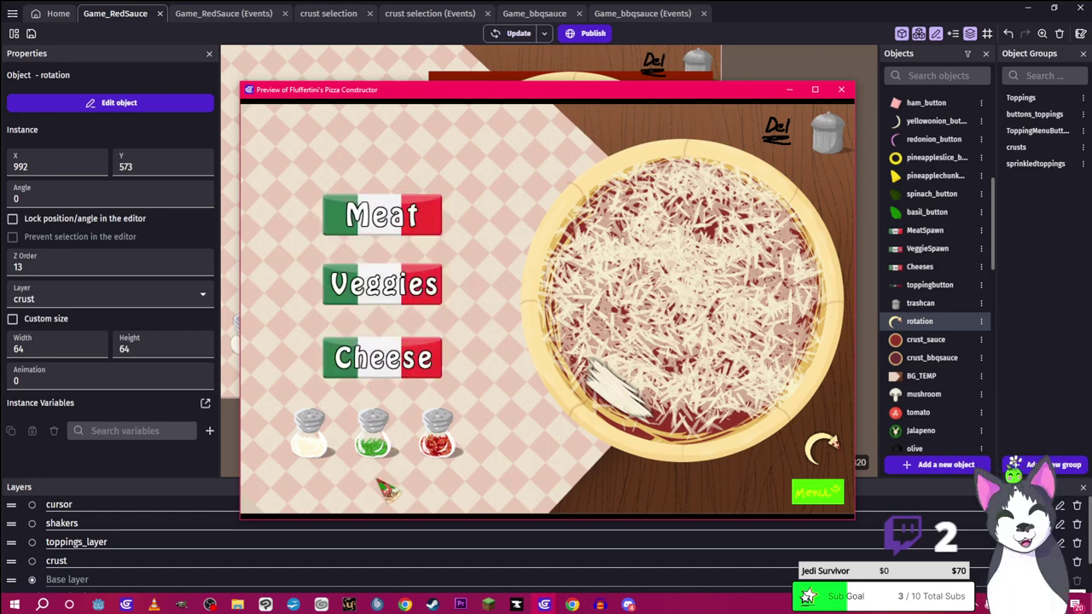
left_click(416, 294)
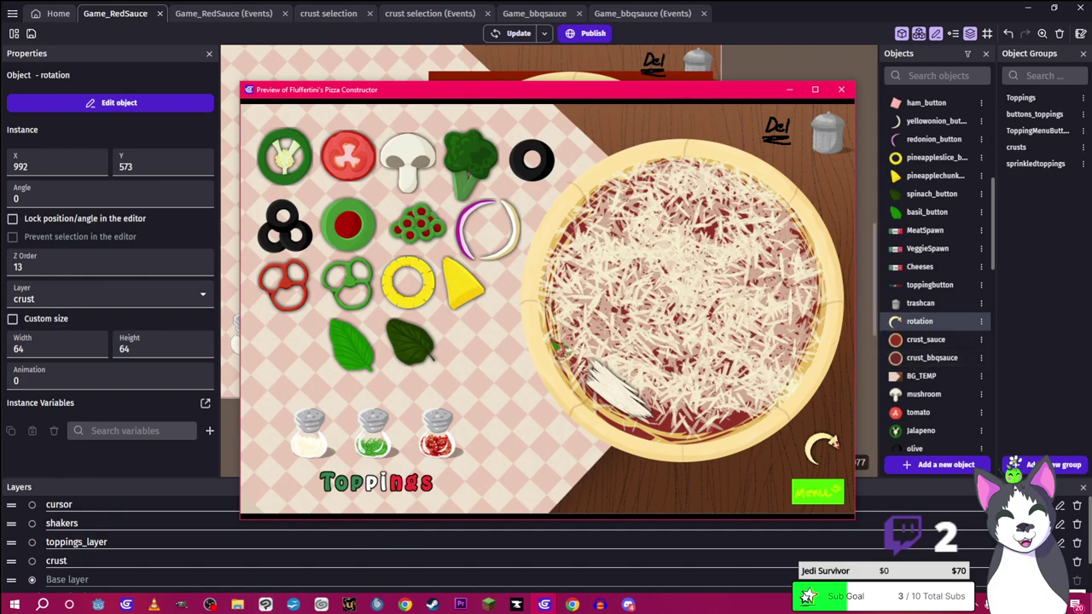
Close the game preview and bring GIMP forward with the pizza slice image
left_click(841, 89)
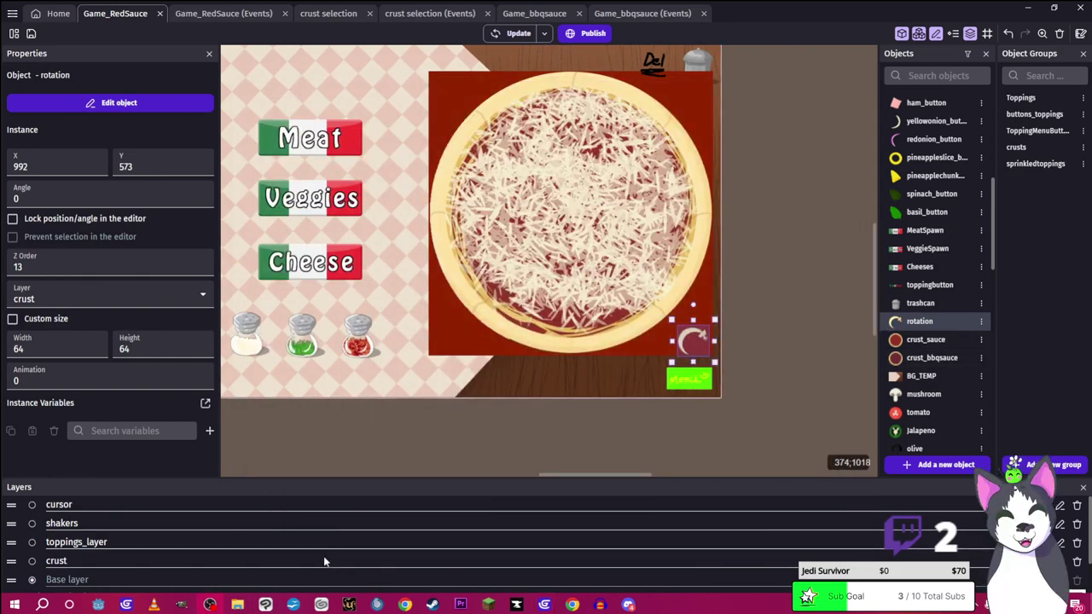
left_click(237, 604)
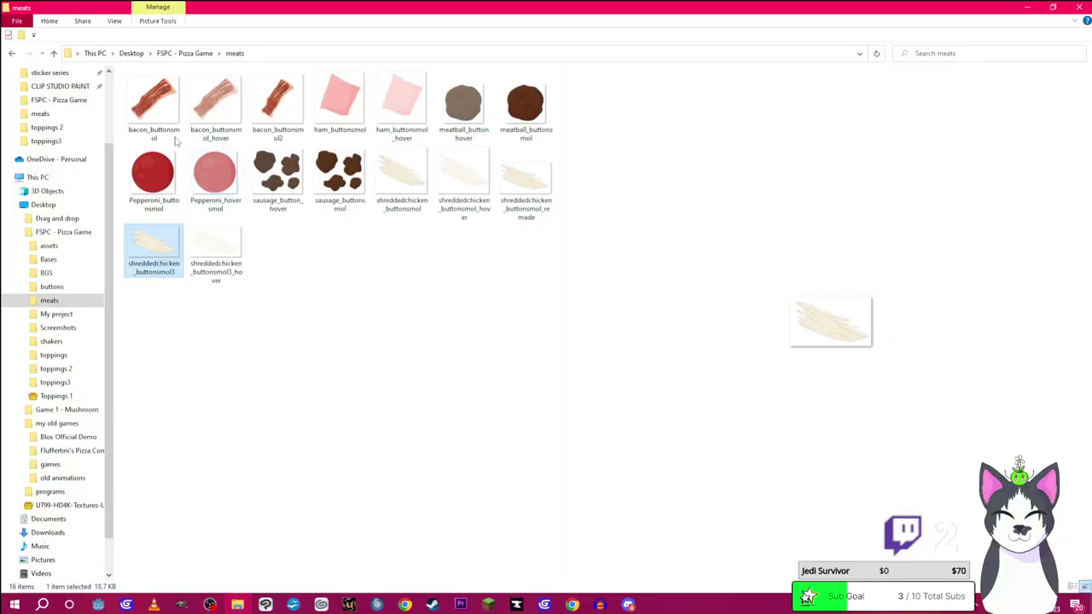
left_click(183, 604)
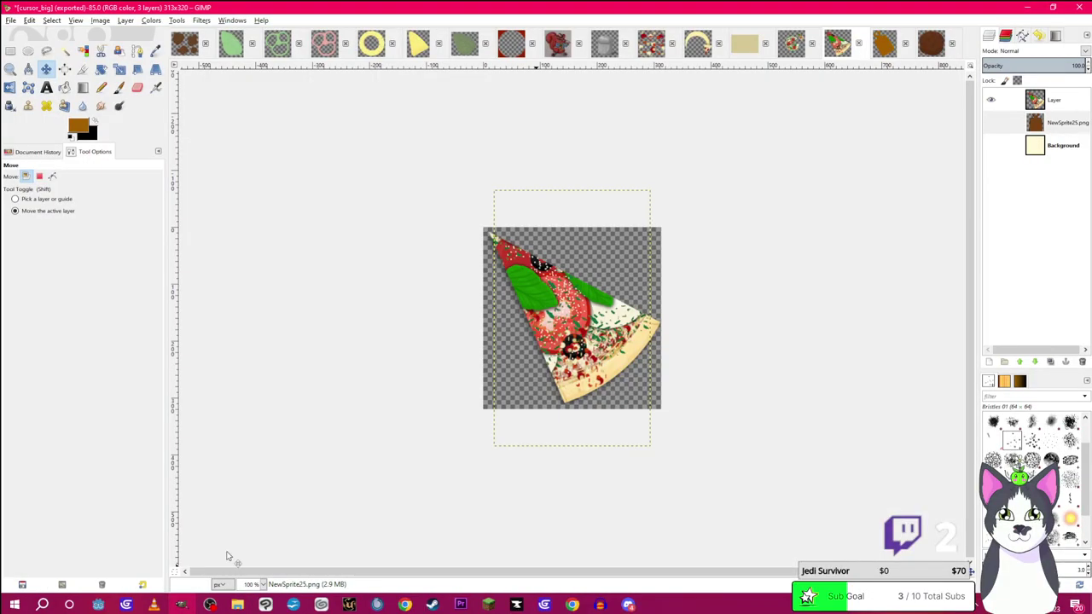
Close the sausage, pineapple, spinach, olddrawing and other leftover images, discarding their changes
left_click(205, 43)
left_click(561, 376)
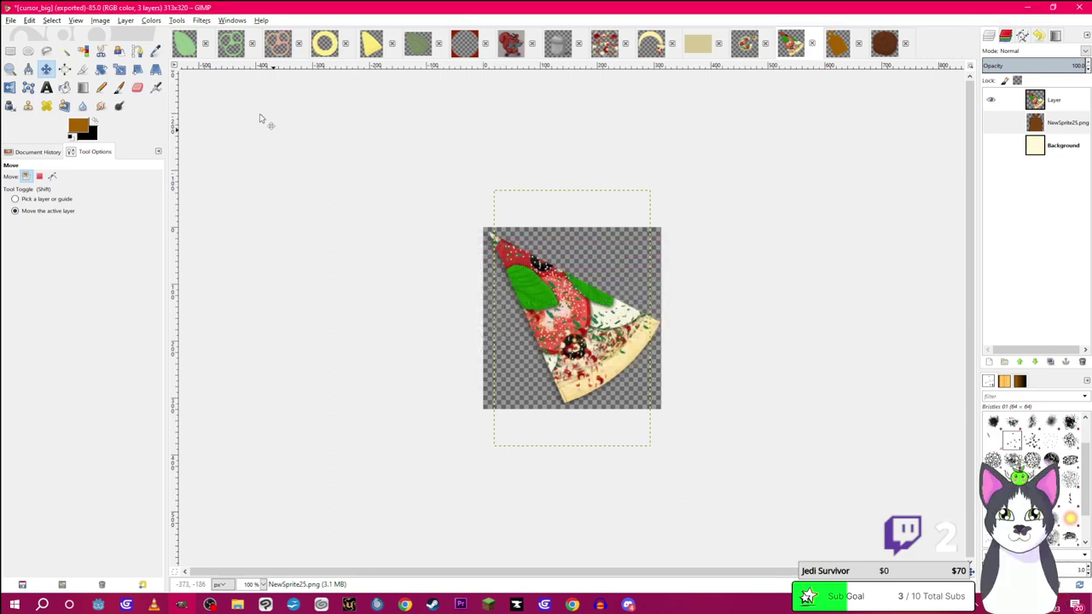
left_click(205, 44)
key("ctrl+d")
left_click(205, 43)
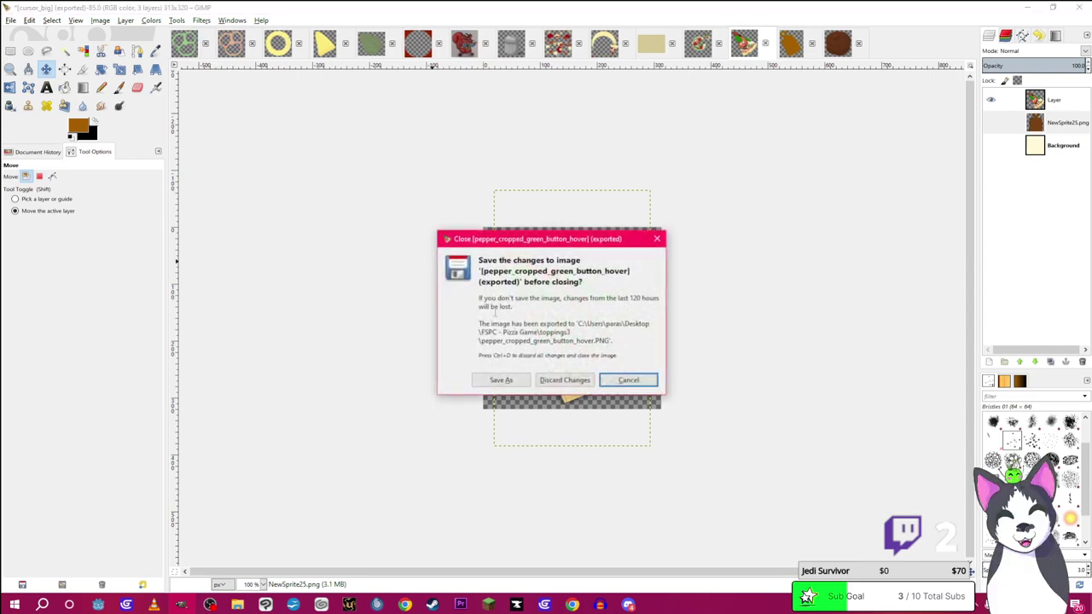
key("ctrl+d")
left_click(205, 43)
left_click(564, 380)
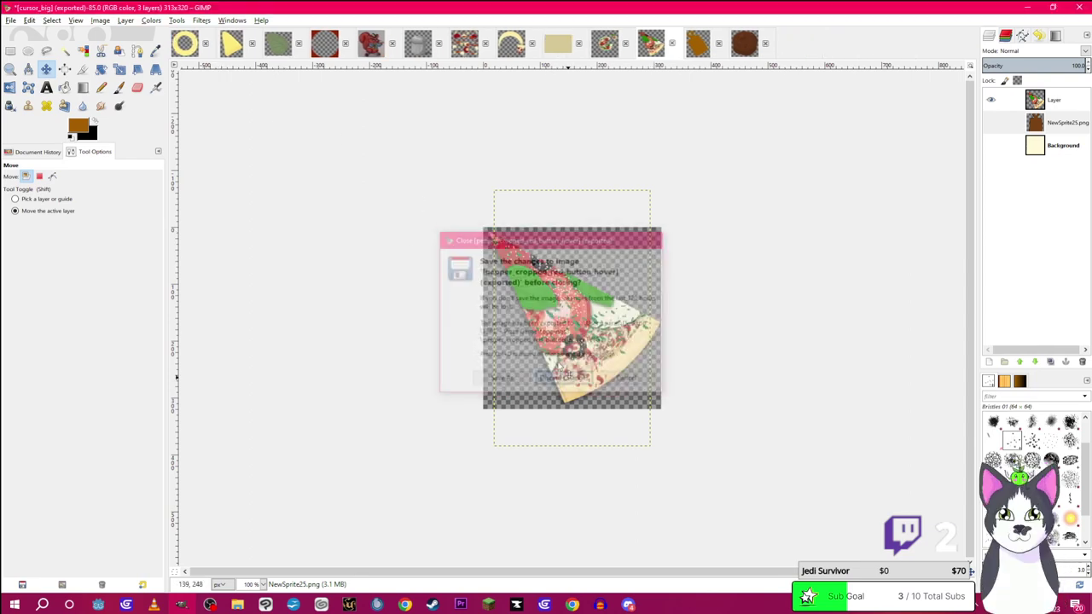
left_click(205, 43)
left_click(564, 379)
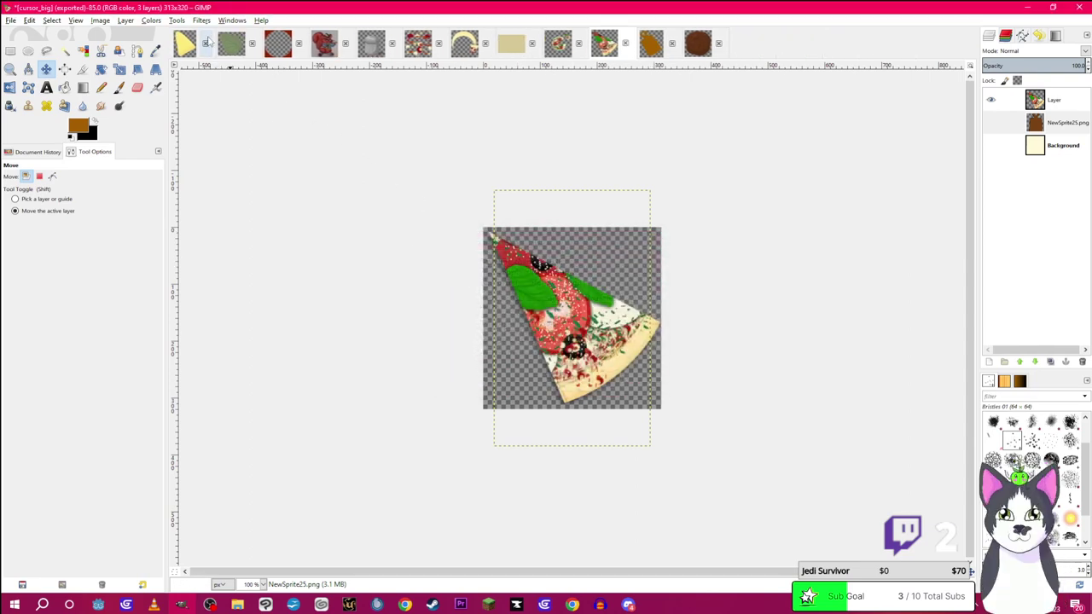
left_click(205, 44)
left_click(574, 379)
left_click(205, 44)
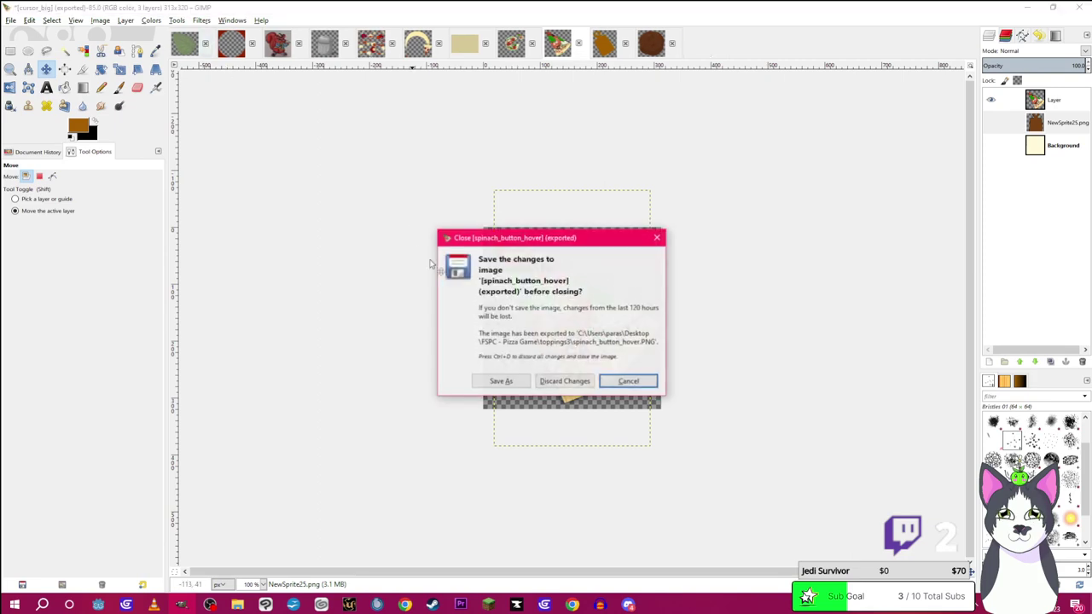
left_click(564, 380)
left_click(205, 44)
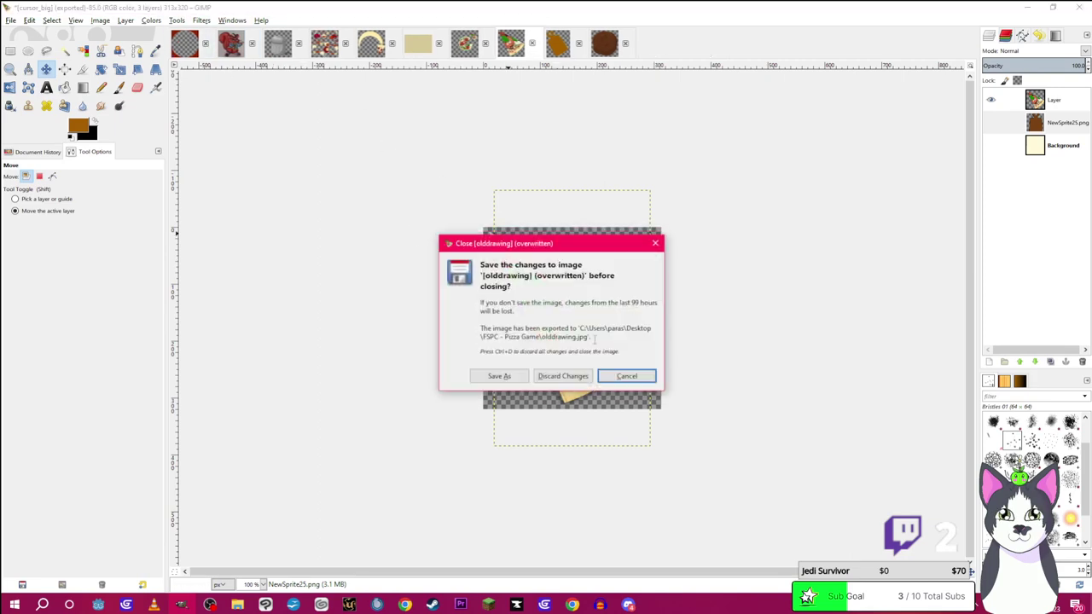
left_click(576, 381)
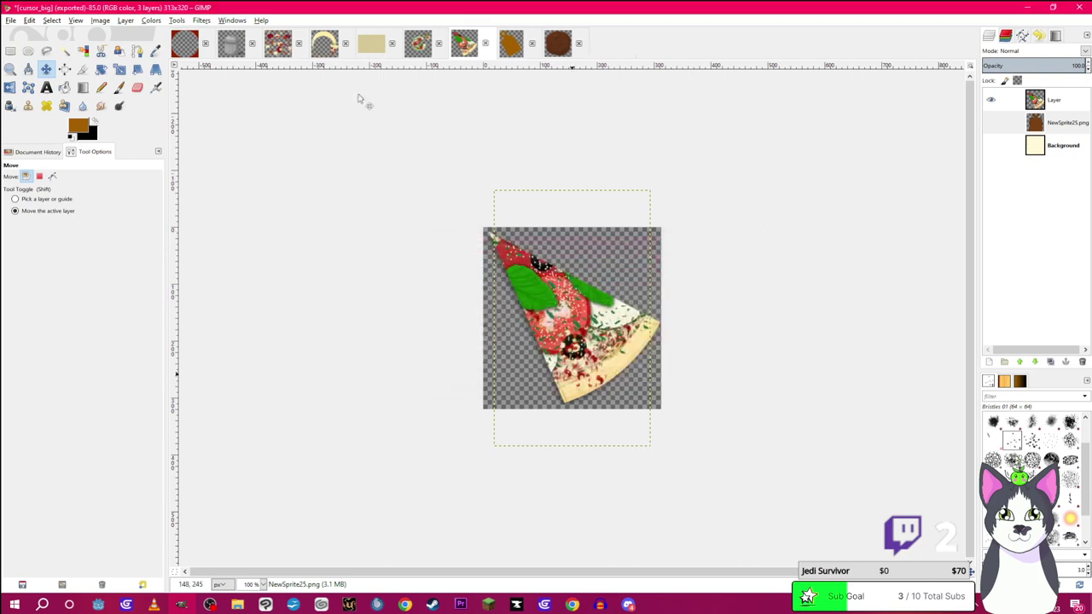
Close the tan untitled image and meatball_button2, discarding the meatball image's changes
left_click(288, 49)
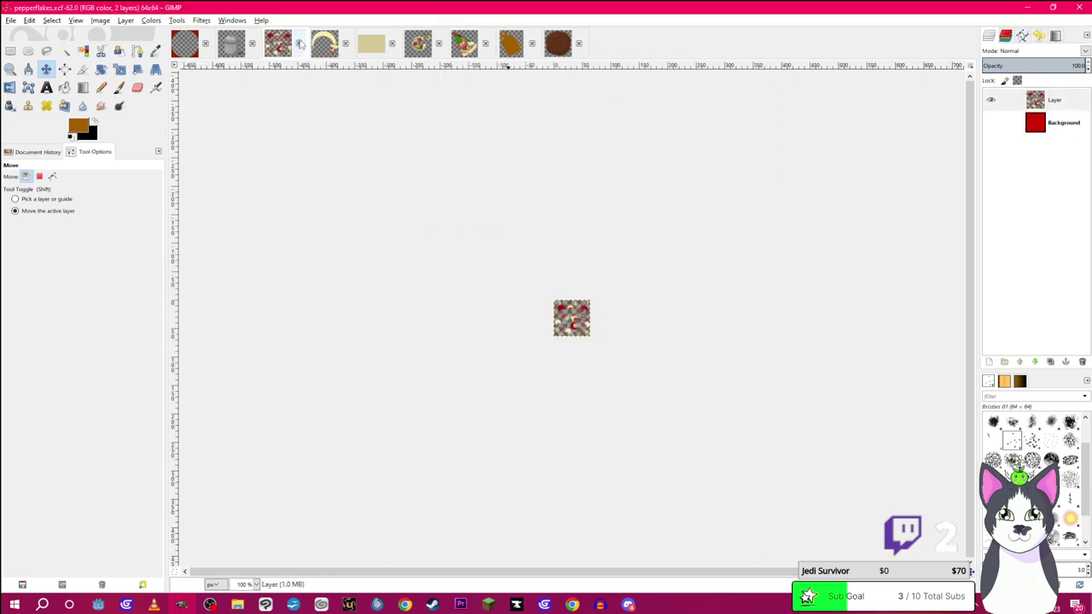
left_click(325, 44)
left_click(371, 44)
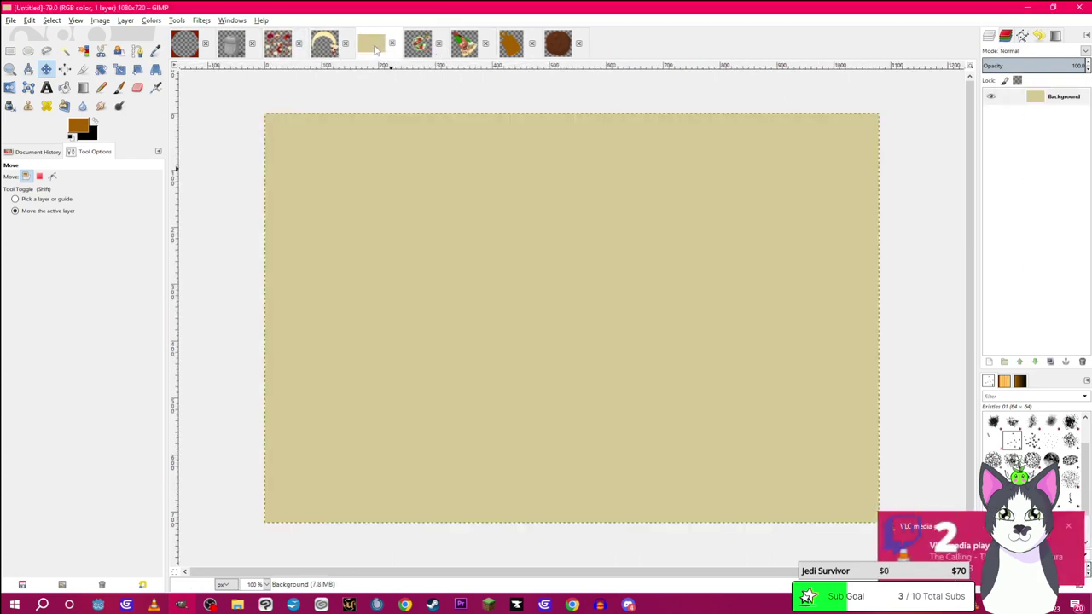
left_click(392, 43)
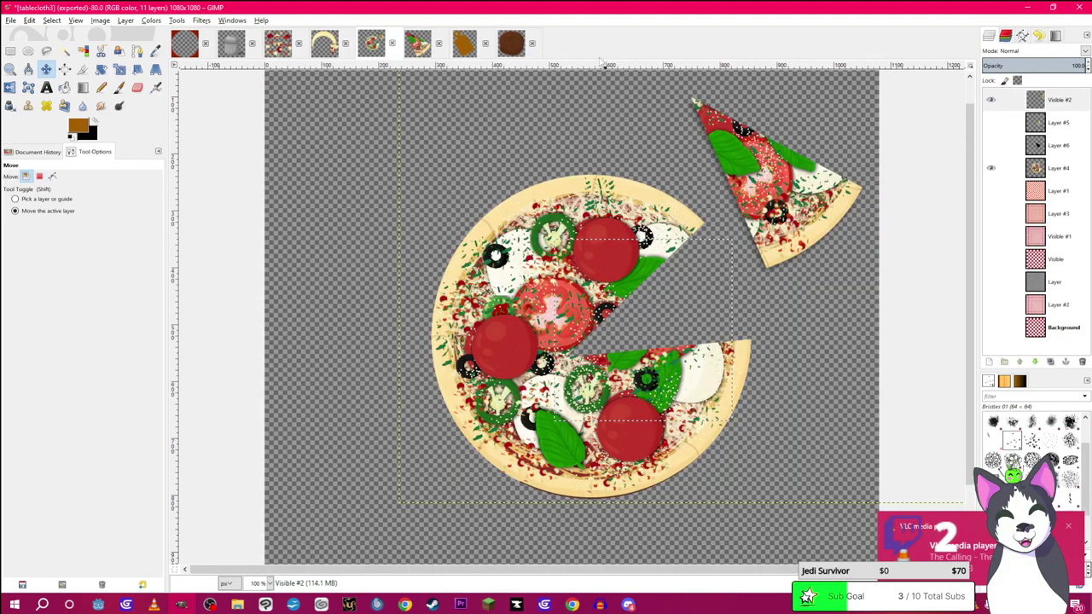
left_click(518, 45)
left_click(532, 44)
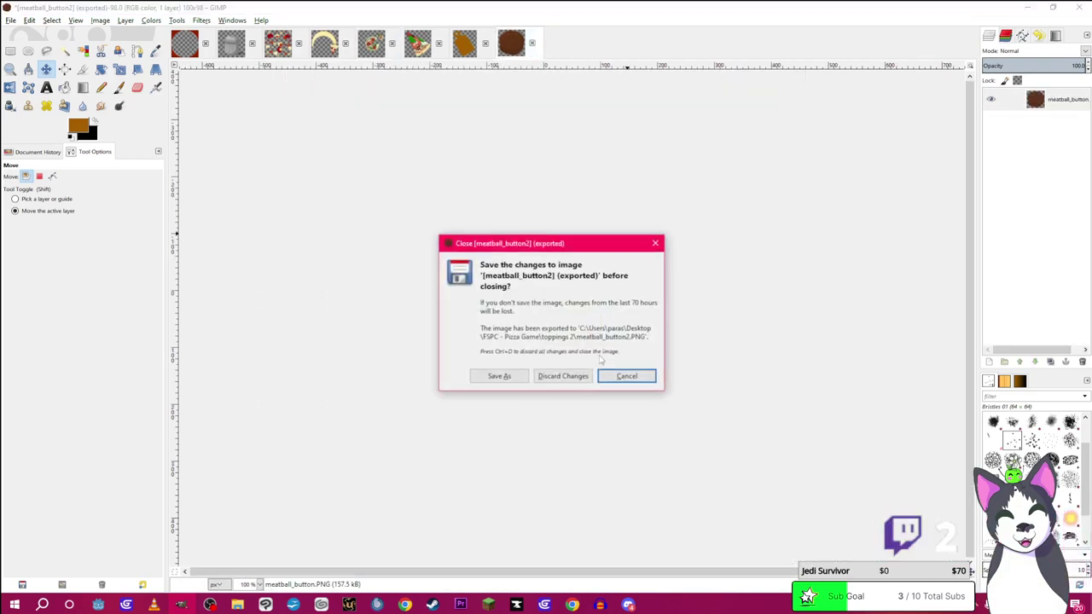
left_click(580, 382)
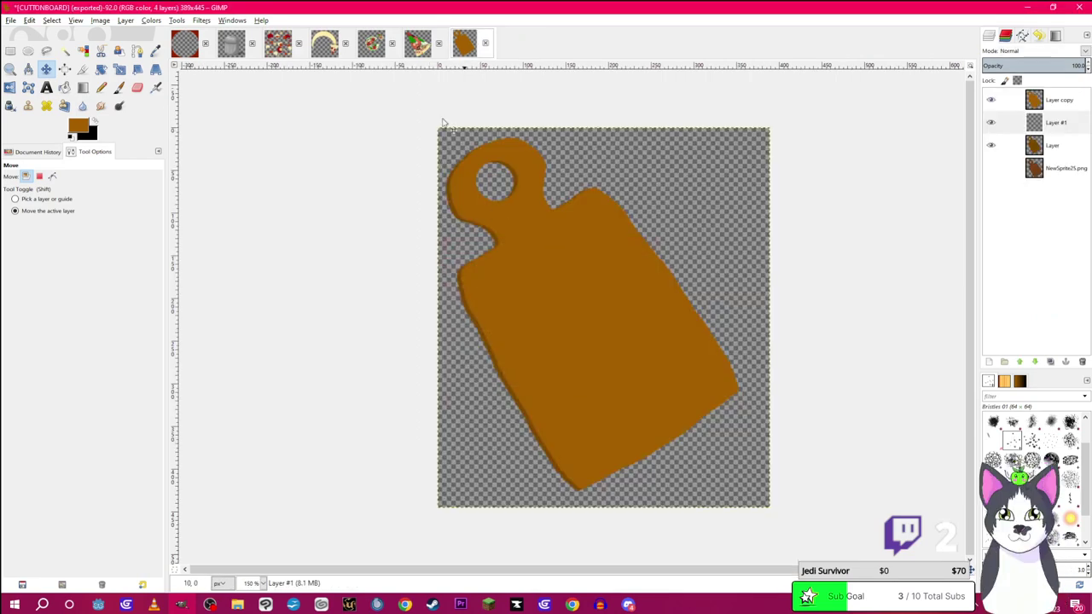
Check the pizza slice and tablecloth3 images, then return to the meats folder window
left_click(418, 40)
left_click(372, 43)
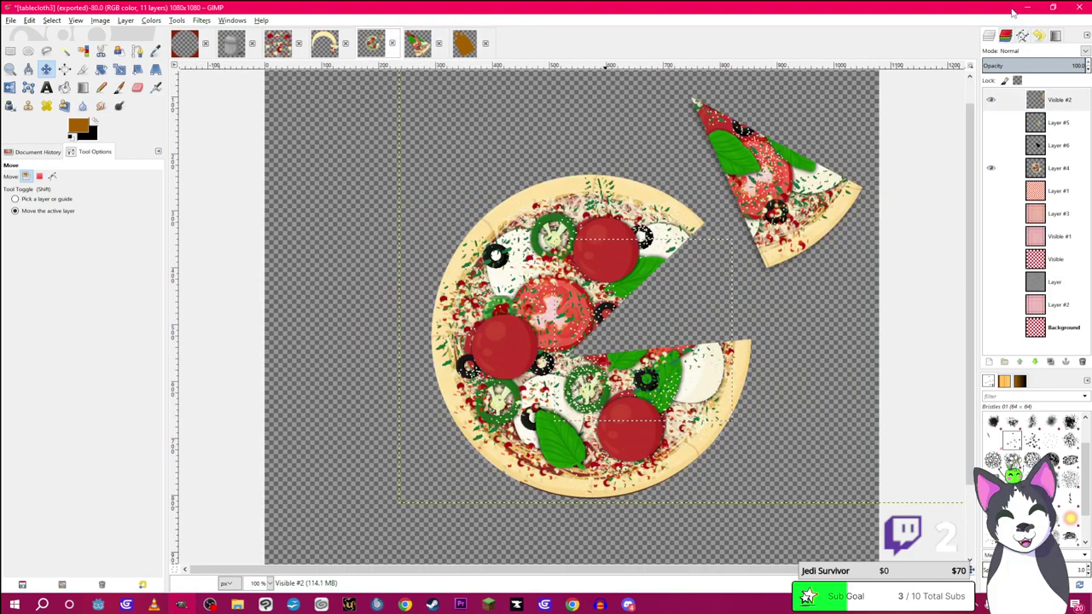
key("alt+Tab")
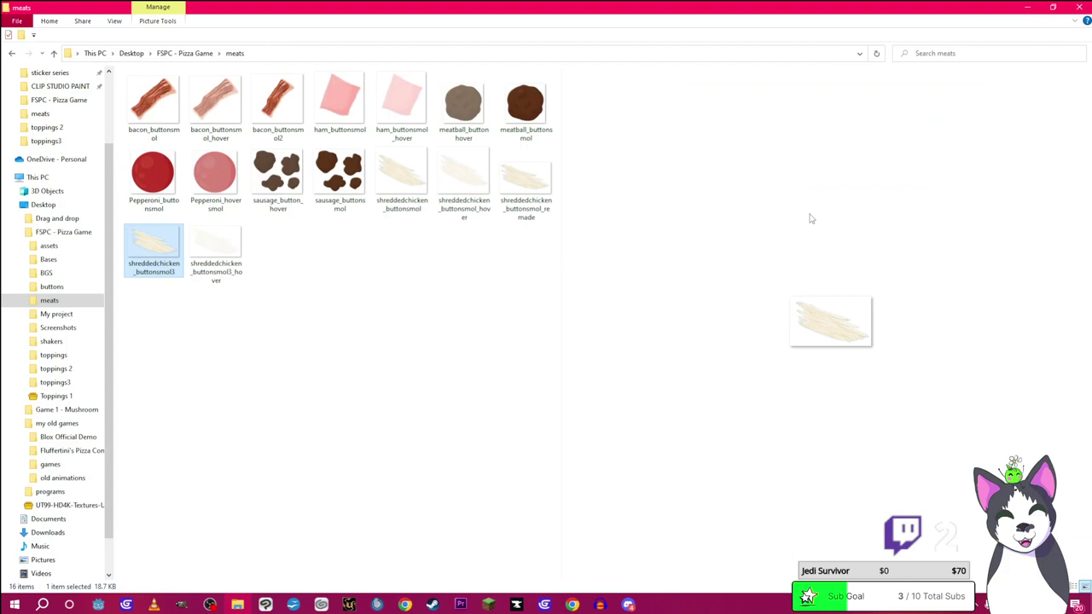
Return to GDevelop's pizza scene and deselect the rotation button
left_click(532, 583)
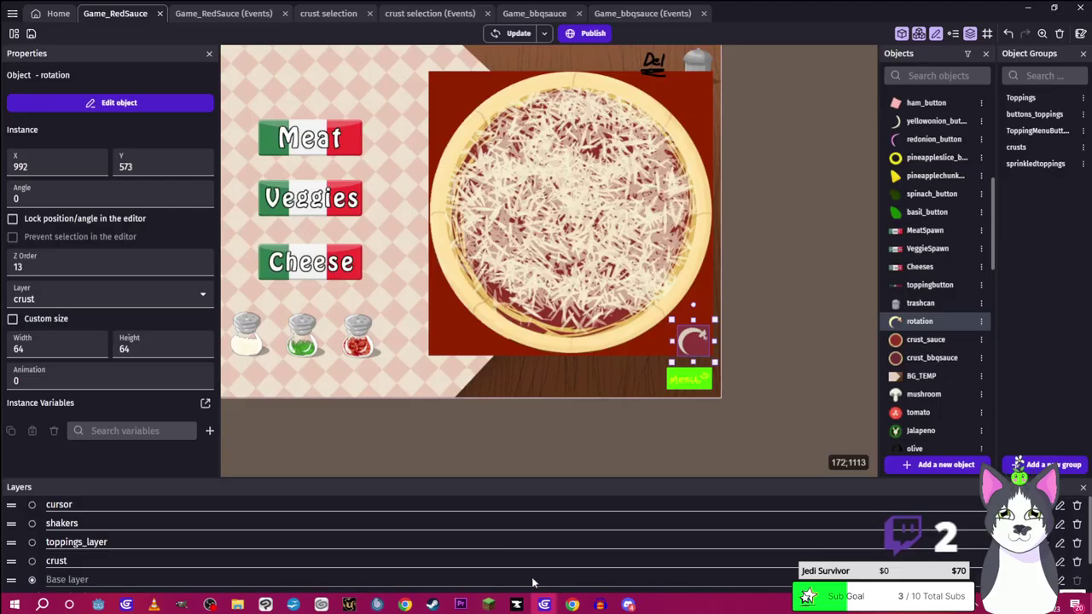
left_click_drag(574, 478, 560, 478)
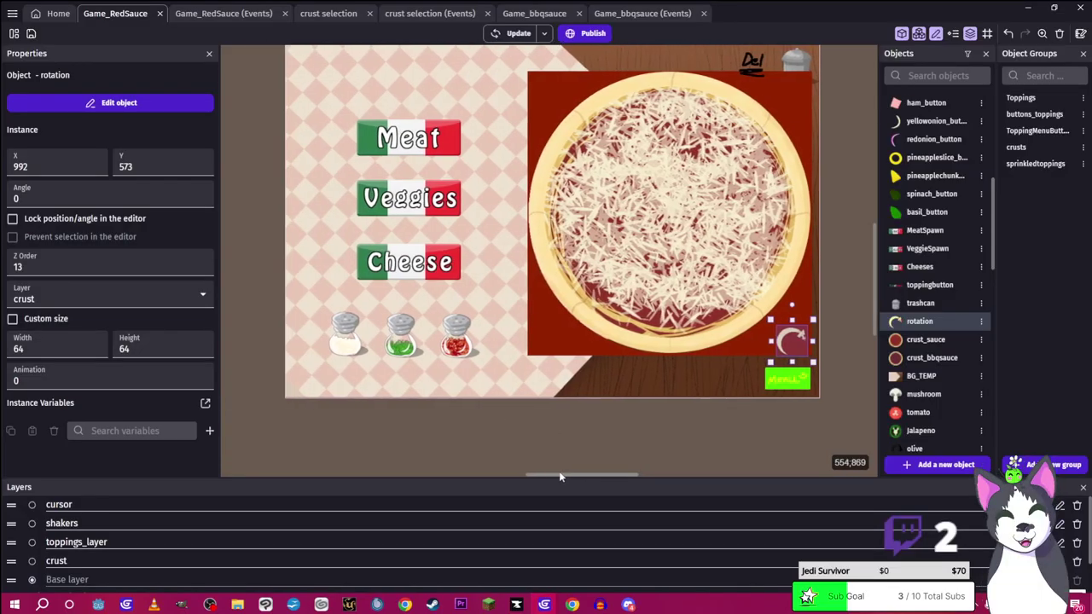
scroll(847, 286, "down", 1, "ctrl")
scroll(872, 278, "up", 5)
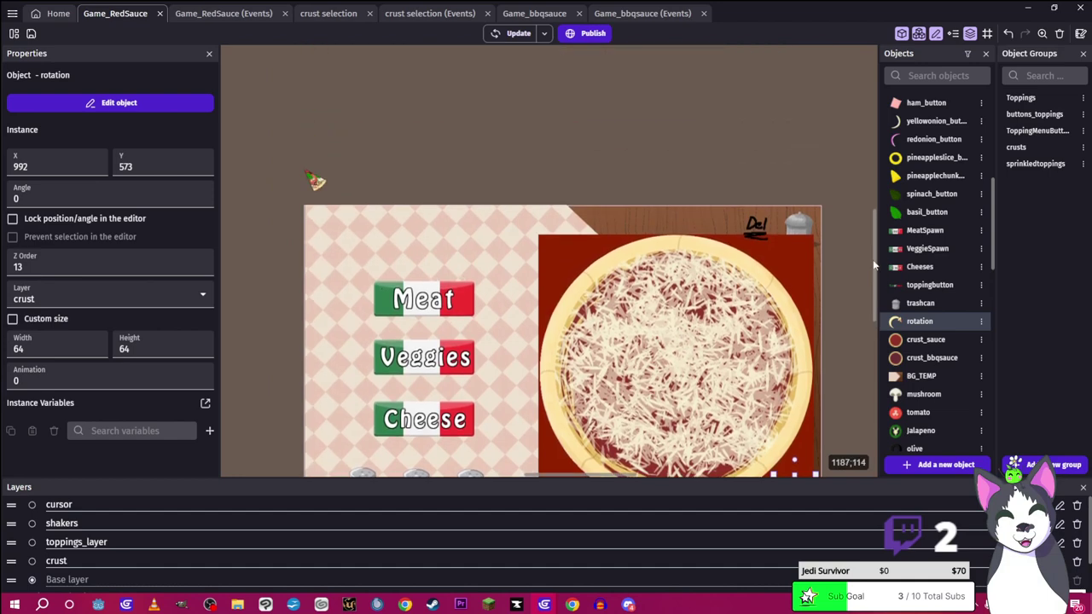
scroll(868, 267, "down", 3)
left_click(824, 265)
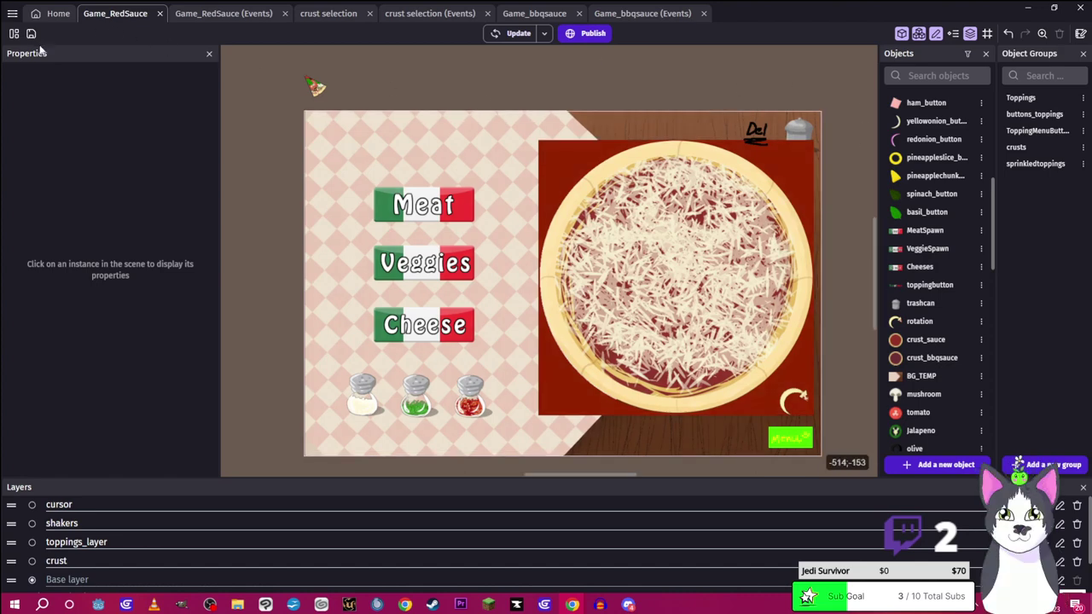
Show the Pizza Constructor project manager listing the game's scenes
left_click(14, 34)
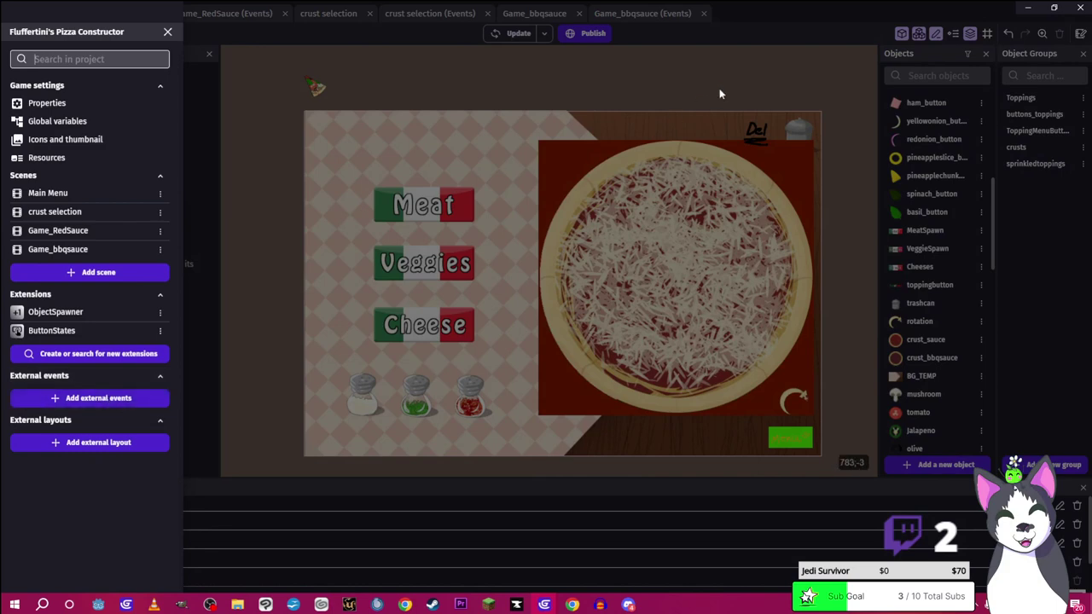
left_click(771, 65)
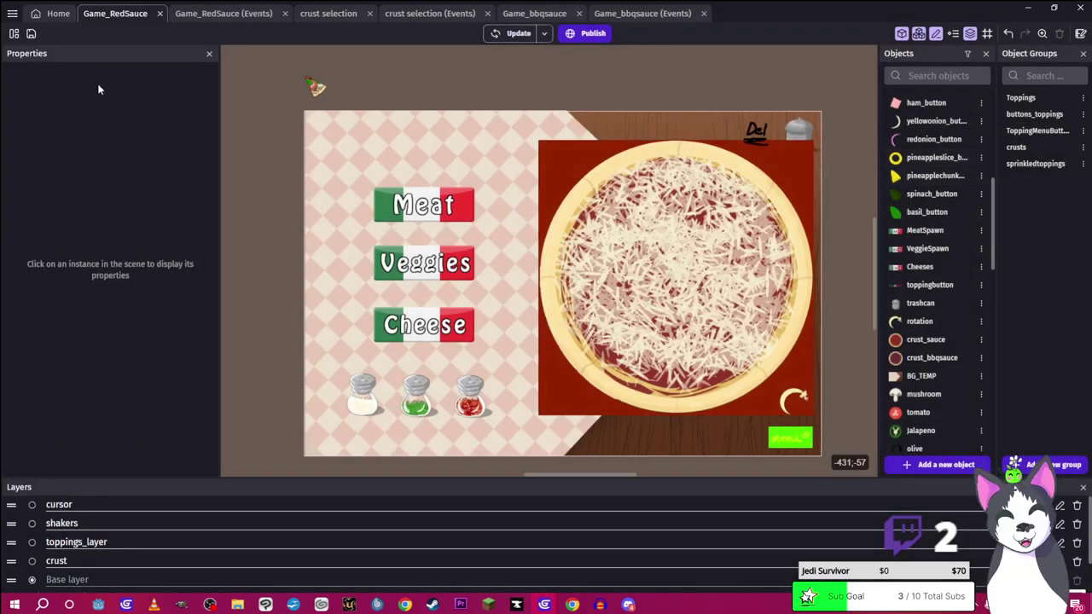
left_click(13, 33)
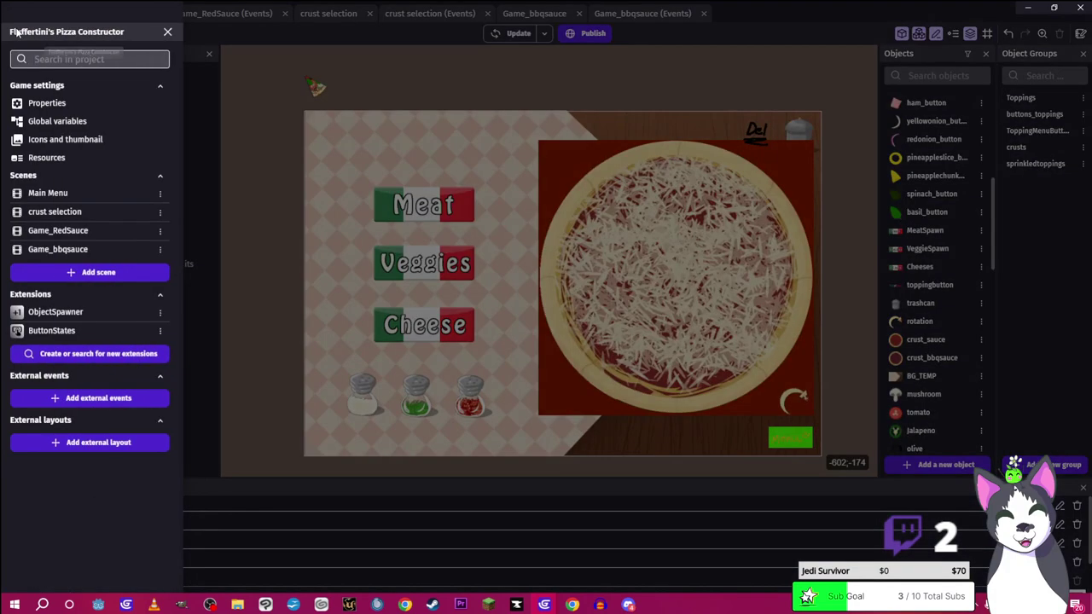
Search the extension catalogue for 'screenshot', find nothing, and close the project manager
left_click(137, 359)
left_click(362, 64)
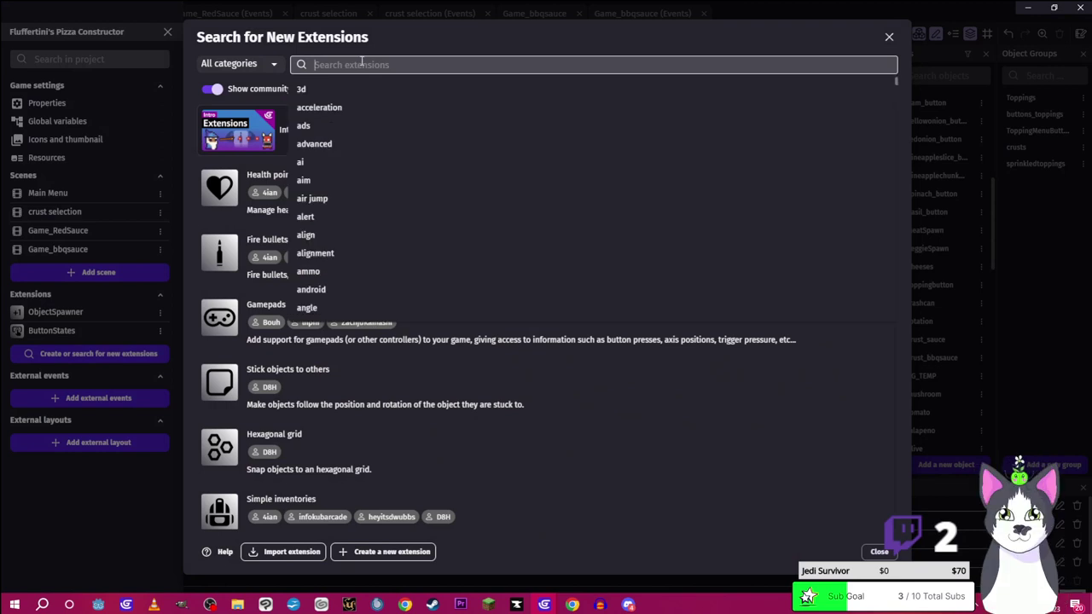
type("screenshot")
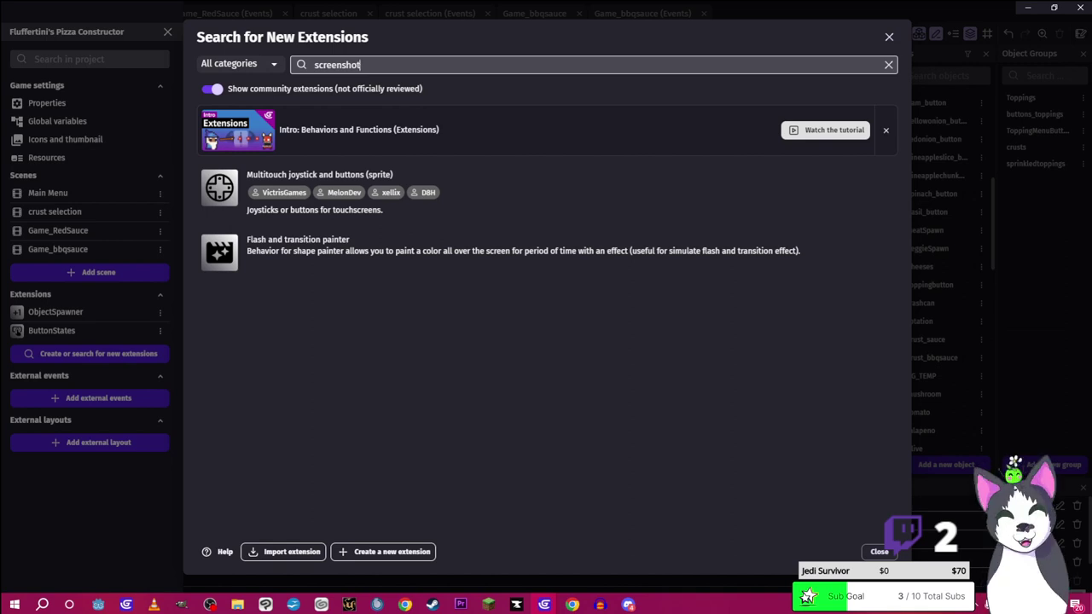
left_click(889, 36)
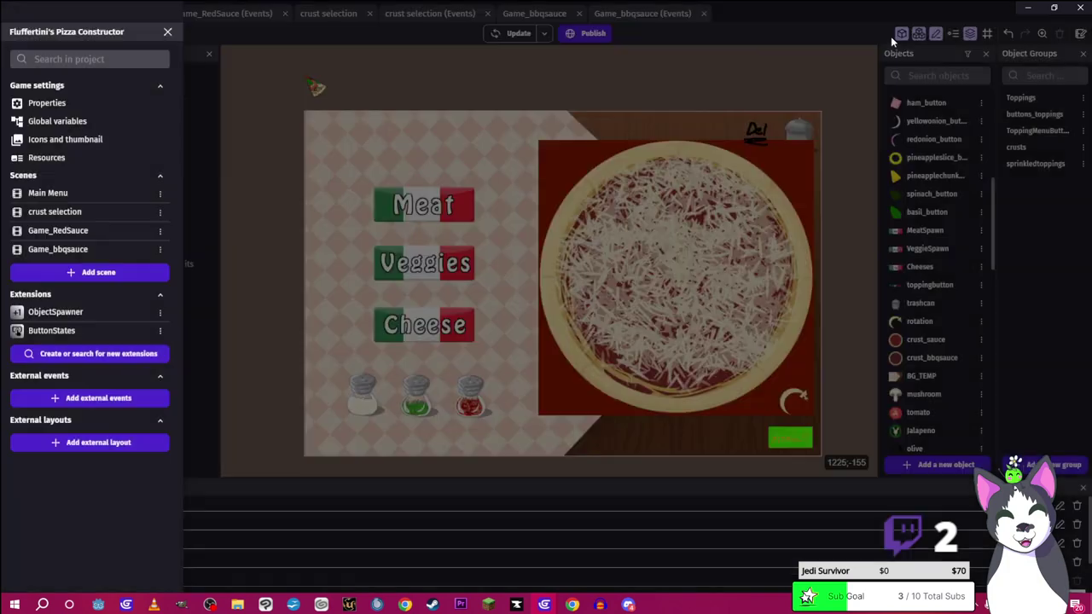
left_click(252, 83)
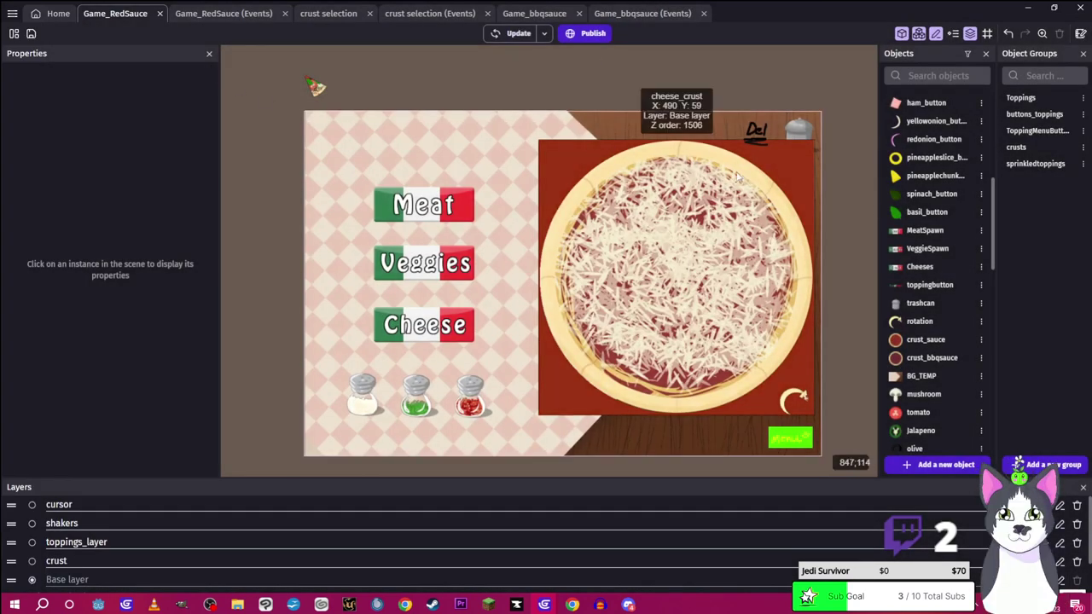
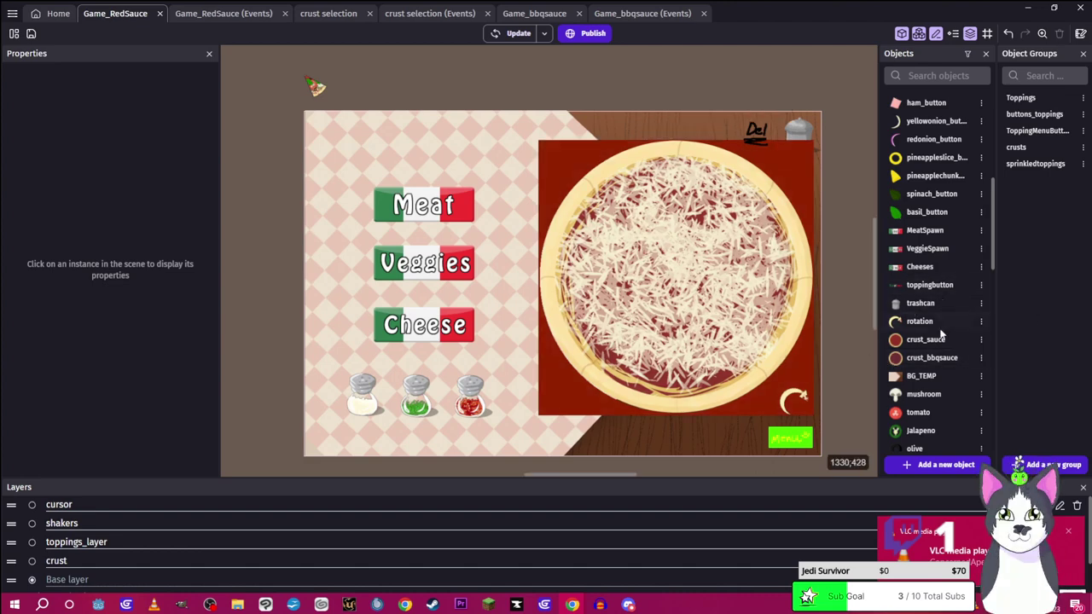
Remove the Draggable behavior from the papertowel object
scroll(939, 332, "down", 10)
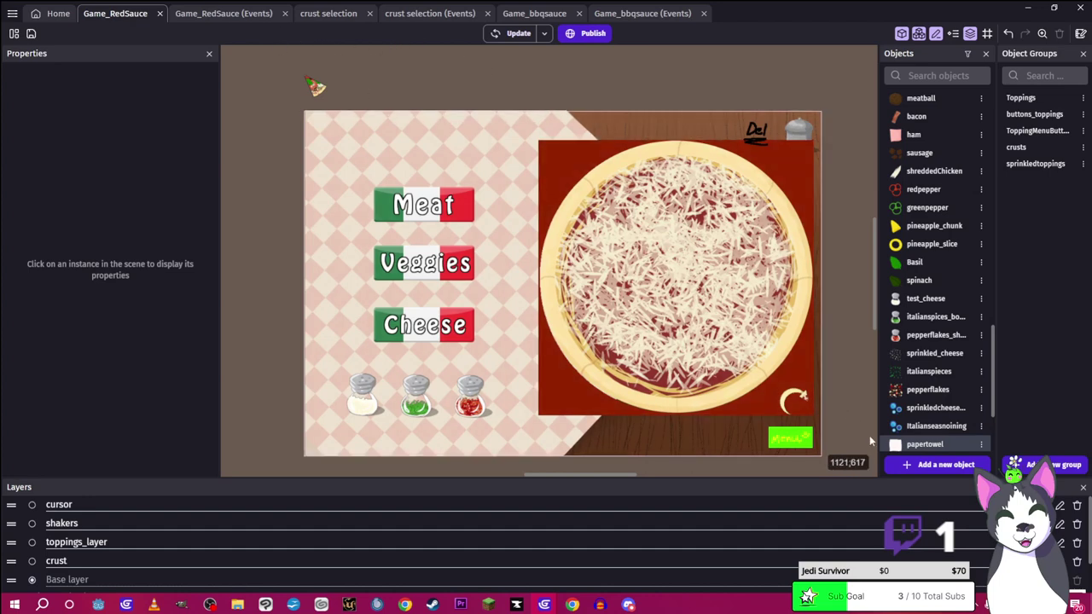
double_click(923, 445)
left_click(419, 73)
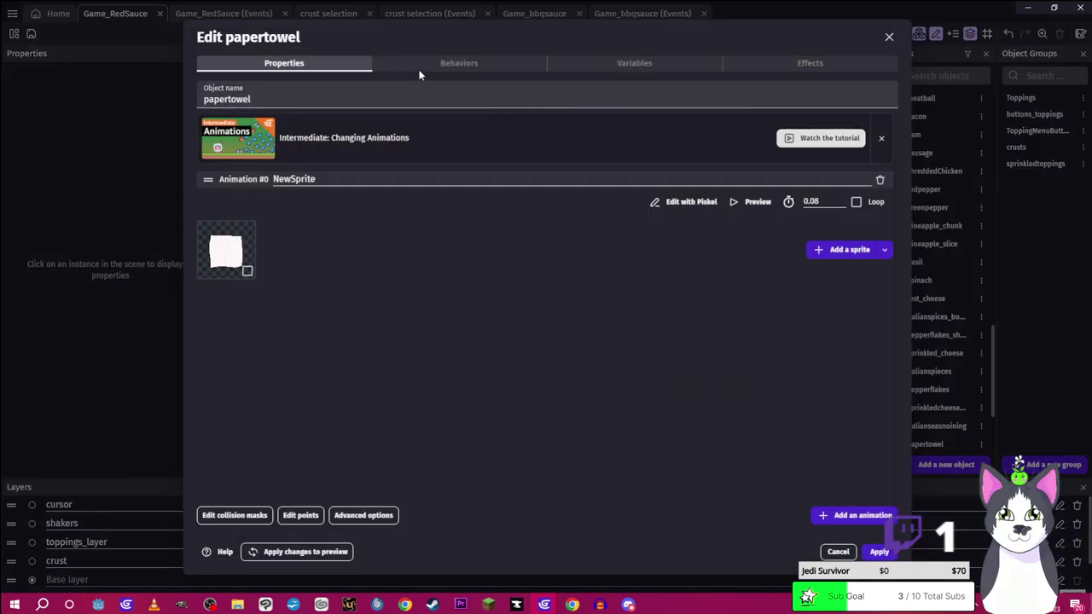
left_click(876, 93)
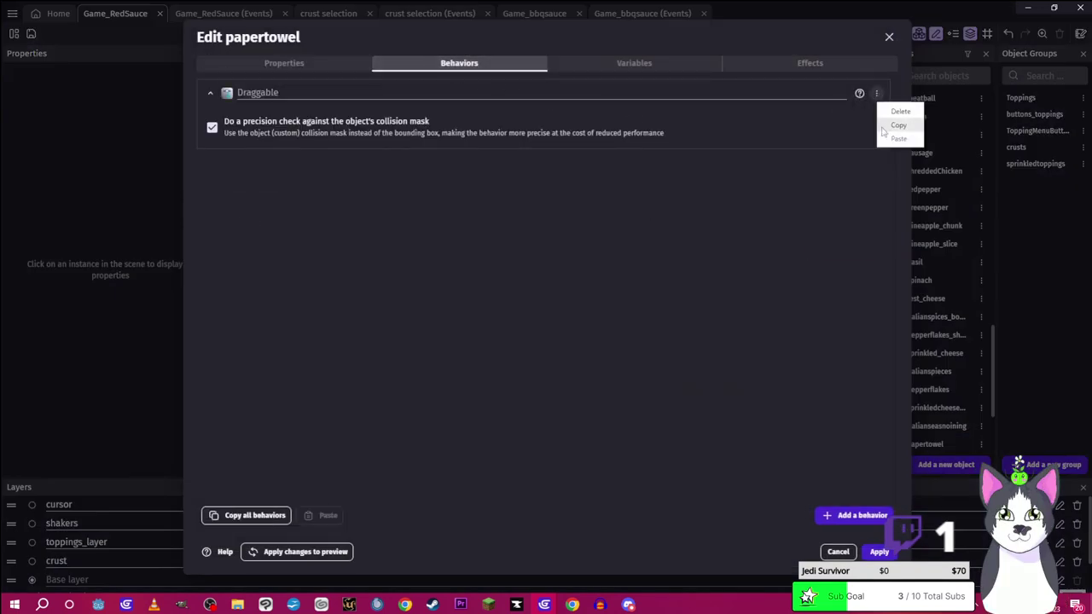
left_click(900, 111)
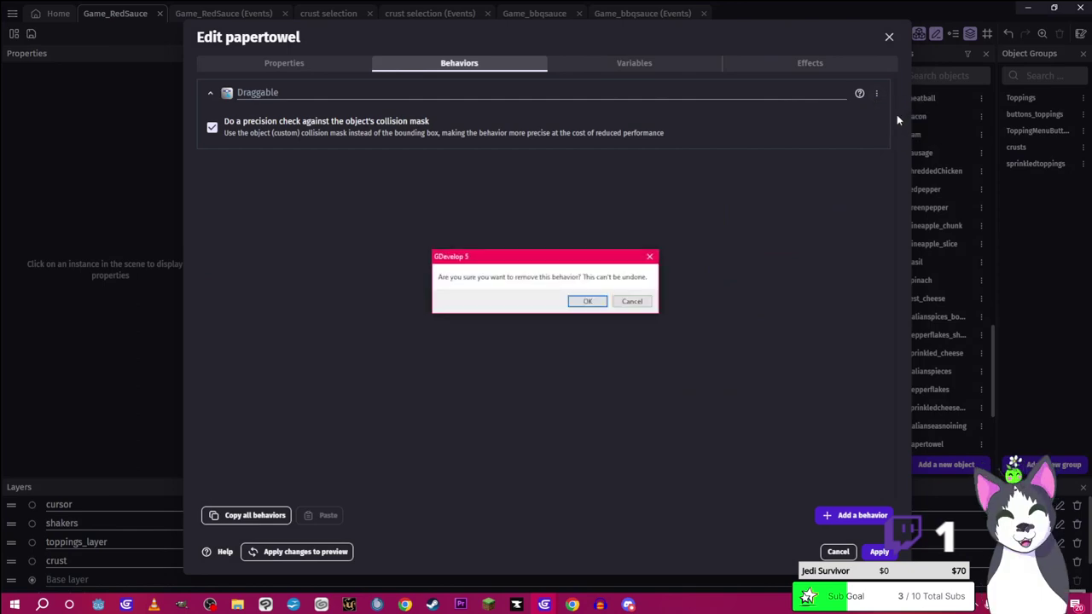
left_click(588, 301)
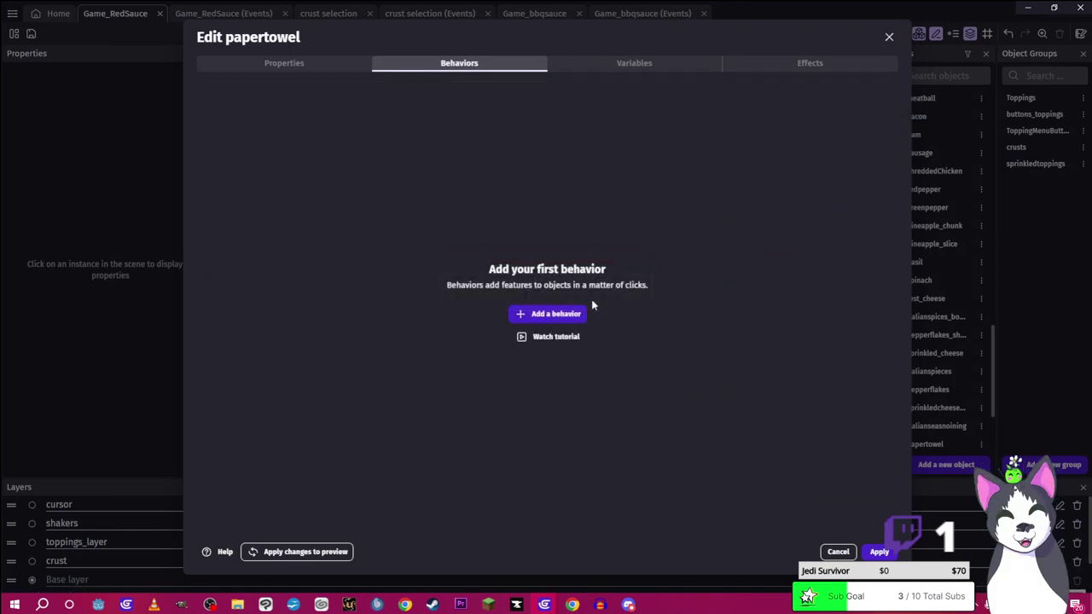
Give papertowel the Button states behavior and apply the changes
left_click(551, 313)
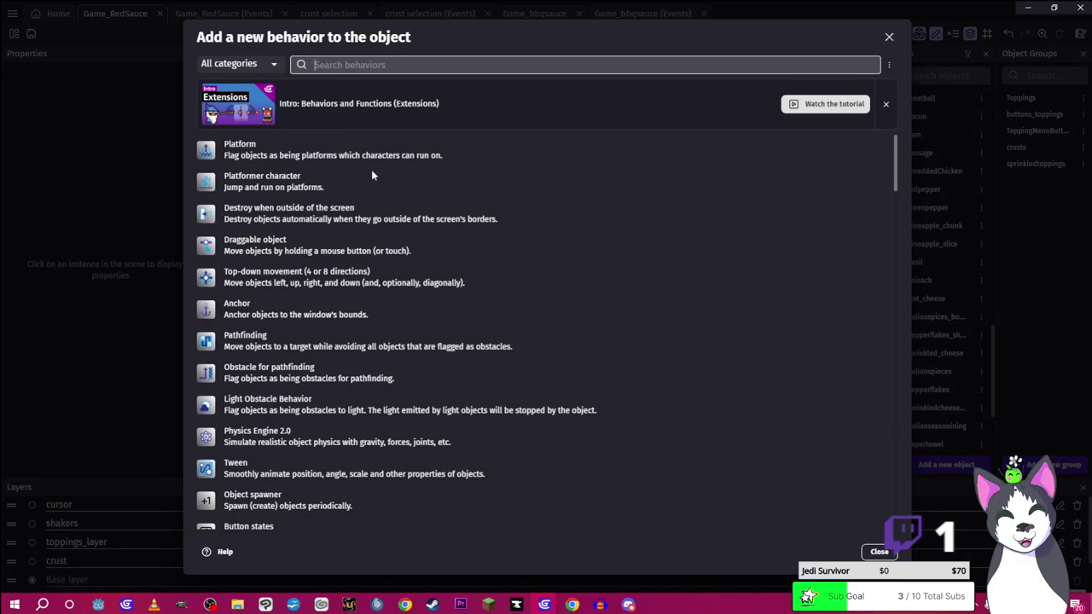
scroll(259, 305, "down", 1)
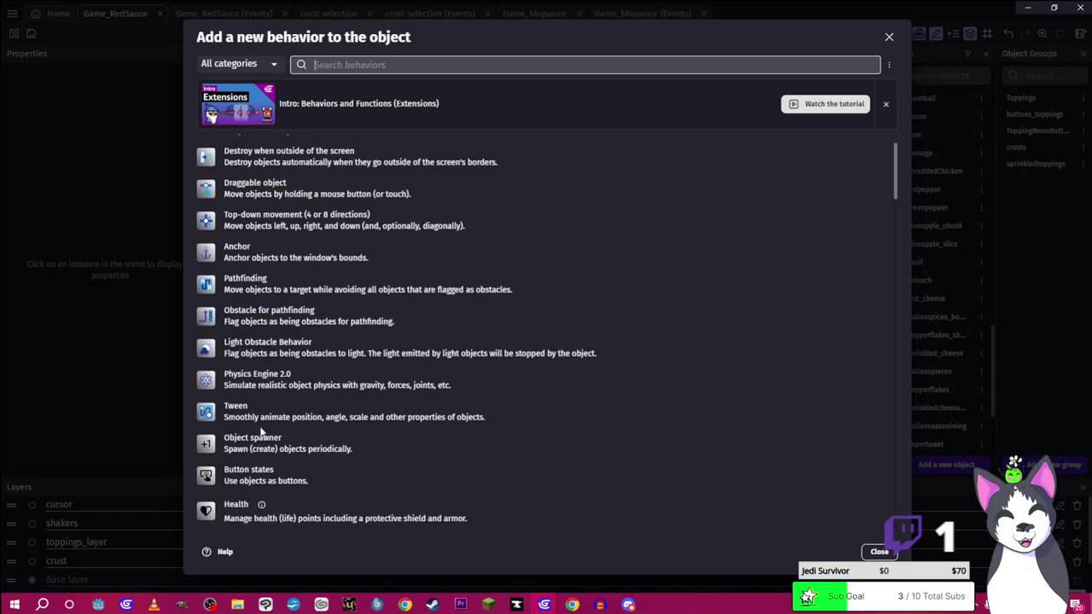
left_click(258, 471)
left_click(879, 552)
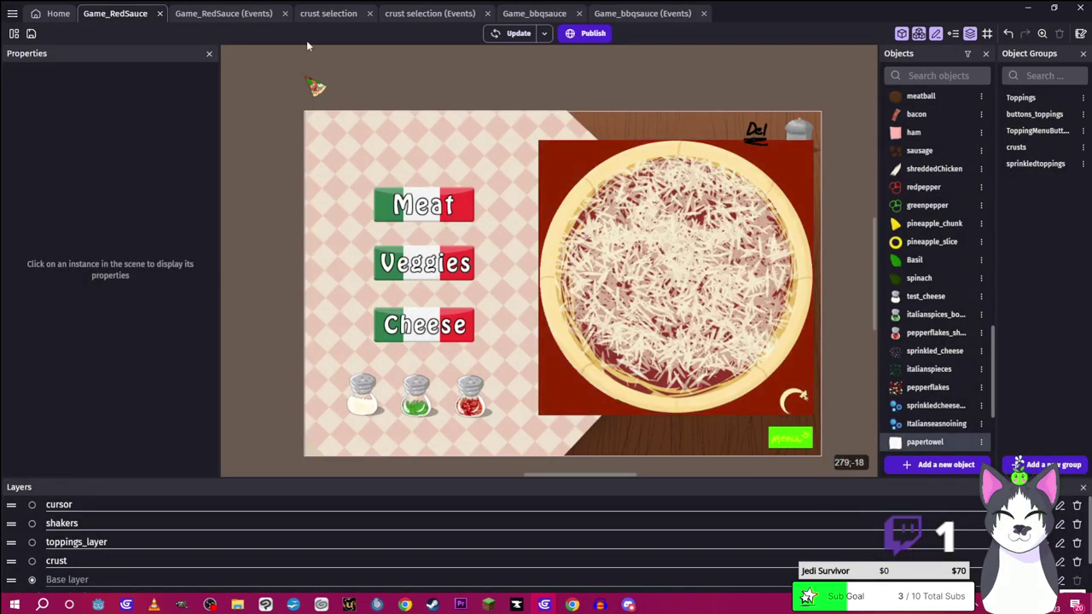
Add a 'papertowel is clicked' event in Game_RedSauce and search actions for 'screenshot'
left_click(197, 17)
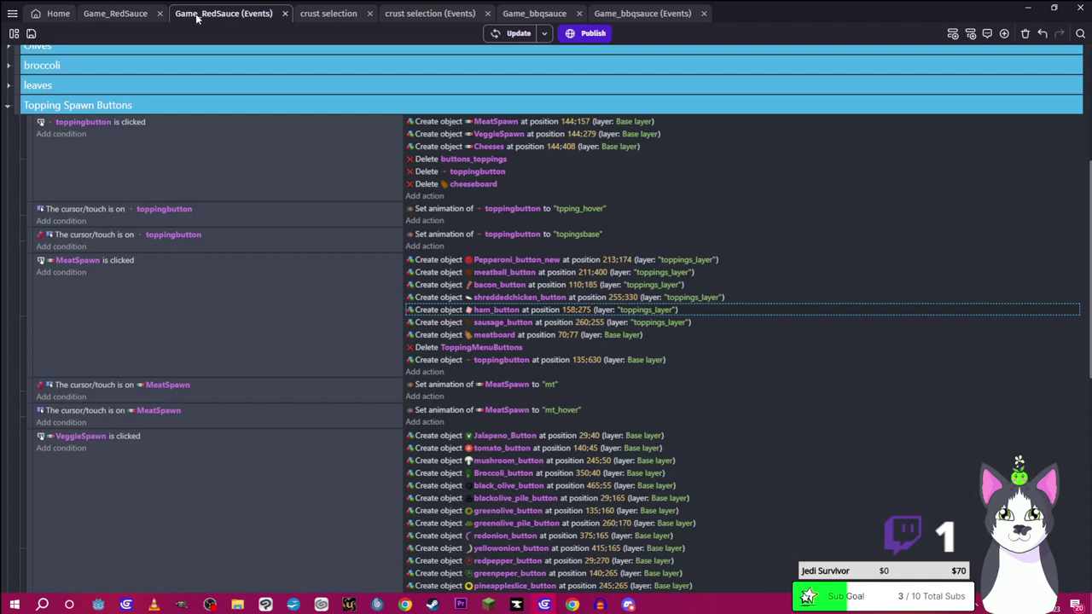
left_click(8, 117)
left_click(43, 496)
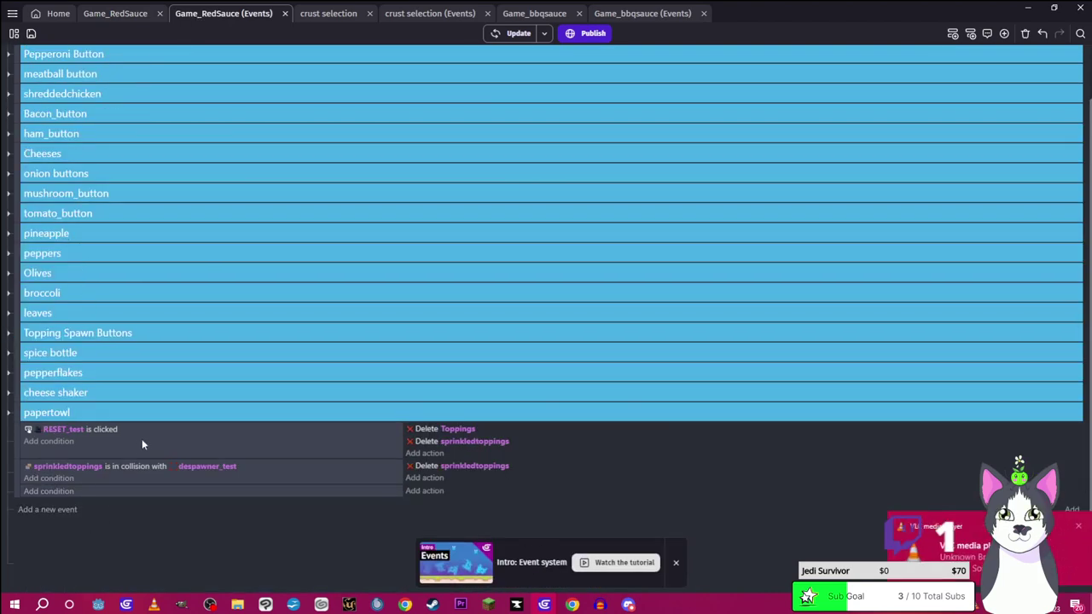
left_click(54, 491)
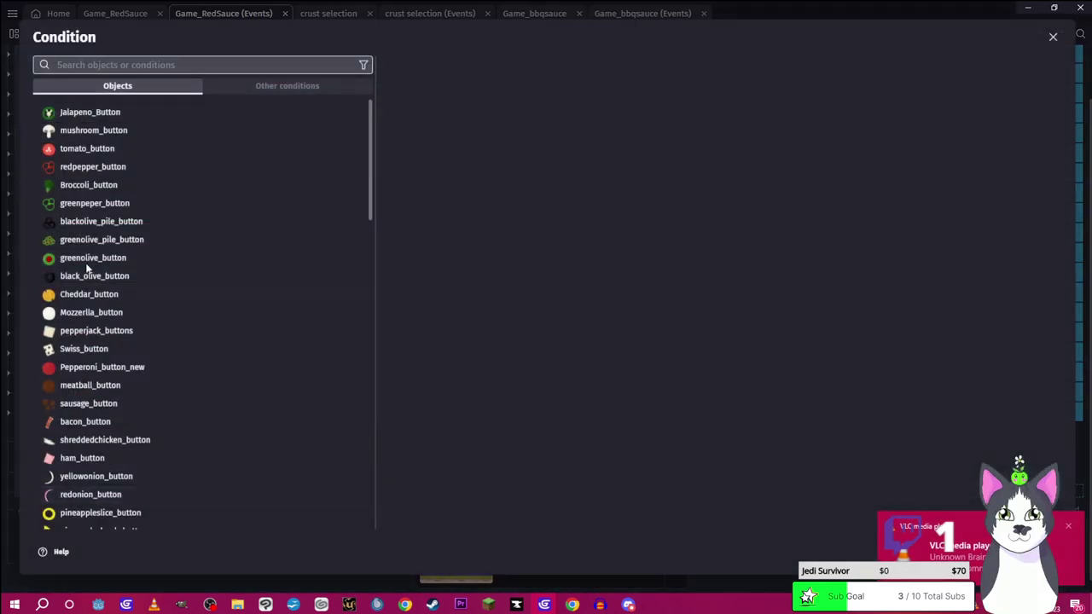
scroll(104, 282, "down", 15)
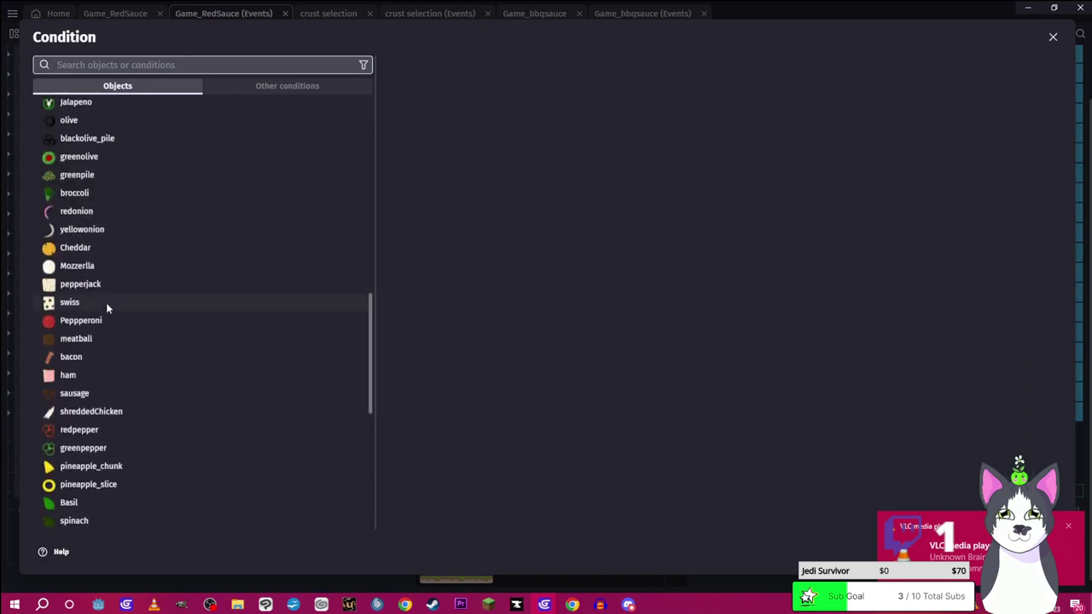
left_click(77, 288)
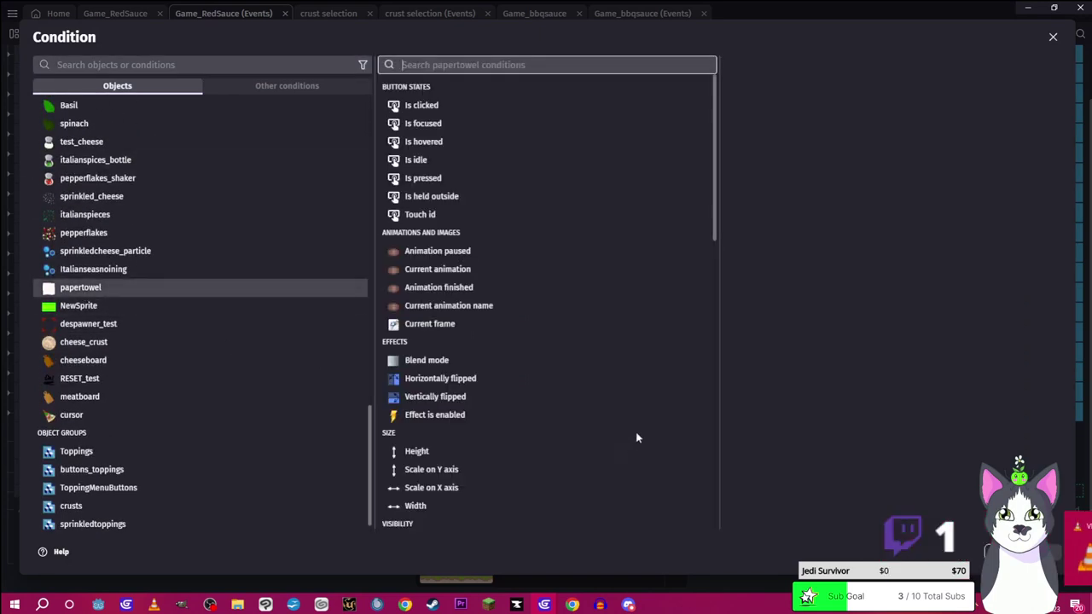
left_click(430, 106)
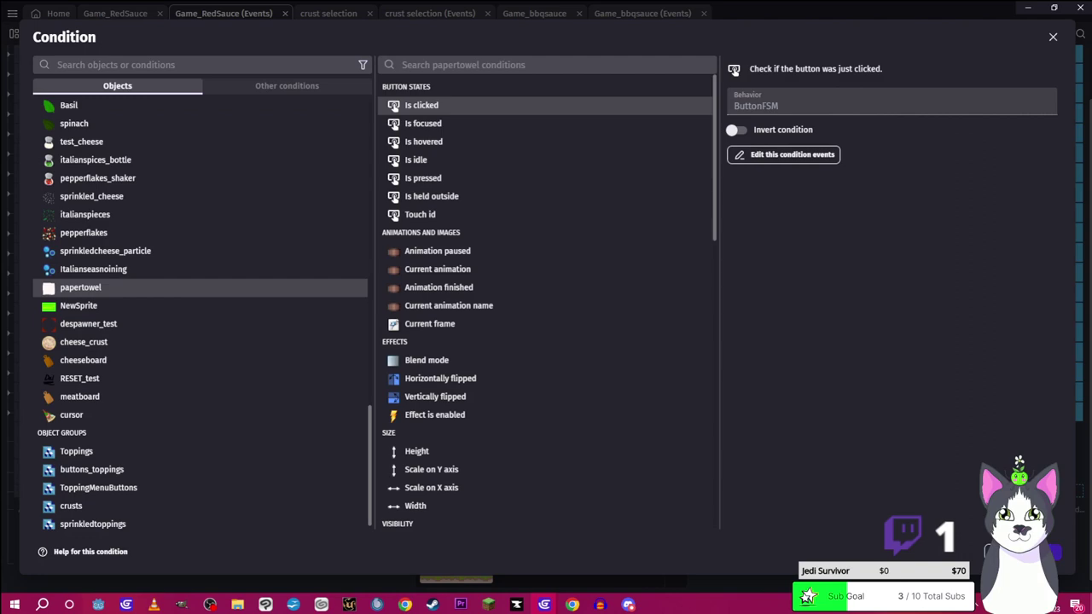
left_click(1045, 551)
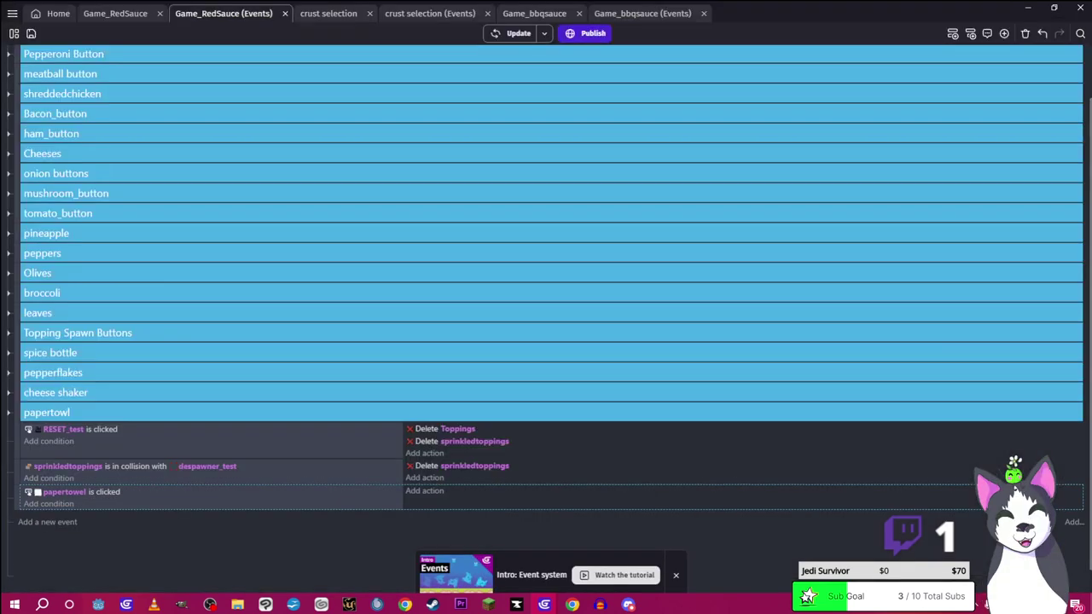
left_click(434, 491)
type("screenshot")
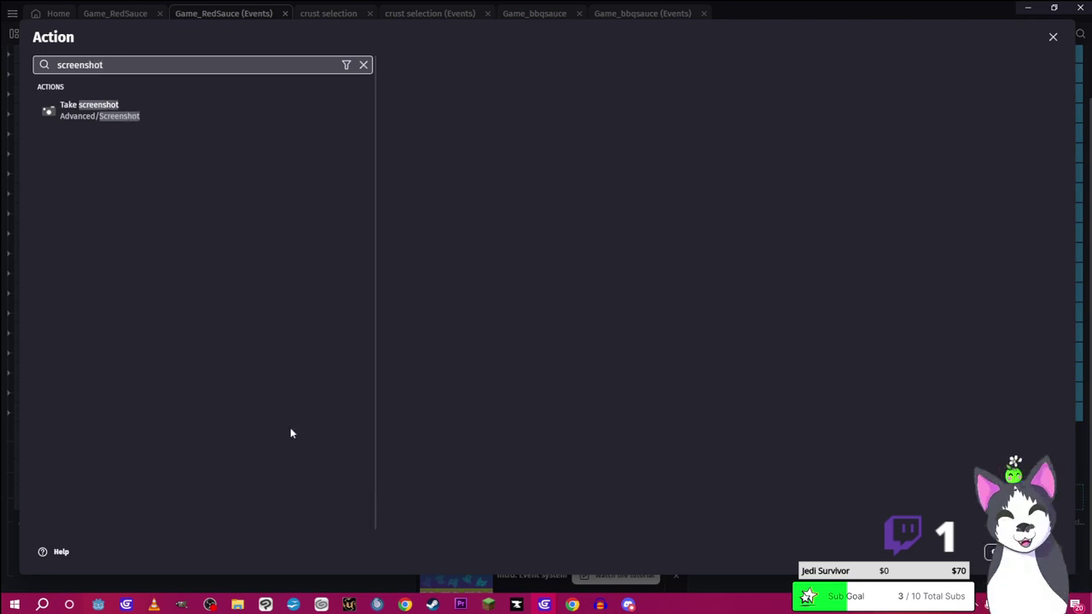
Pick Take screenshot from the action results to reveal its Save path field
left_click(90, 120)
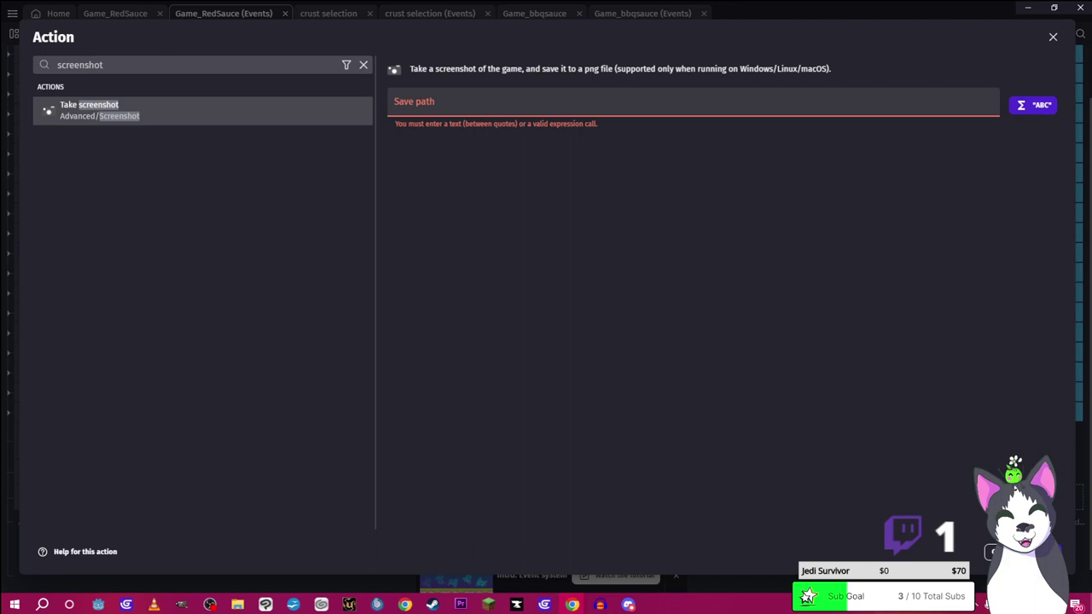
left_click(511, 100)
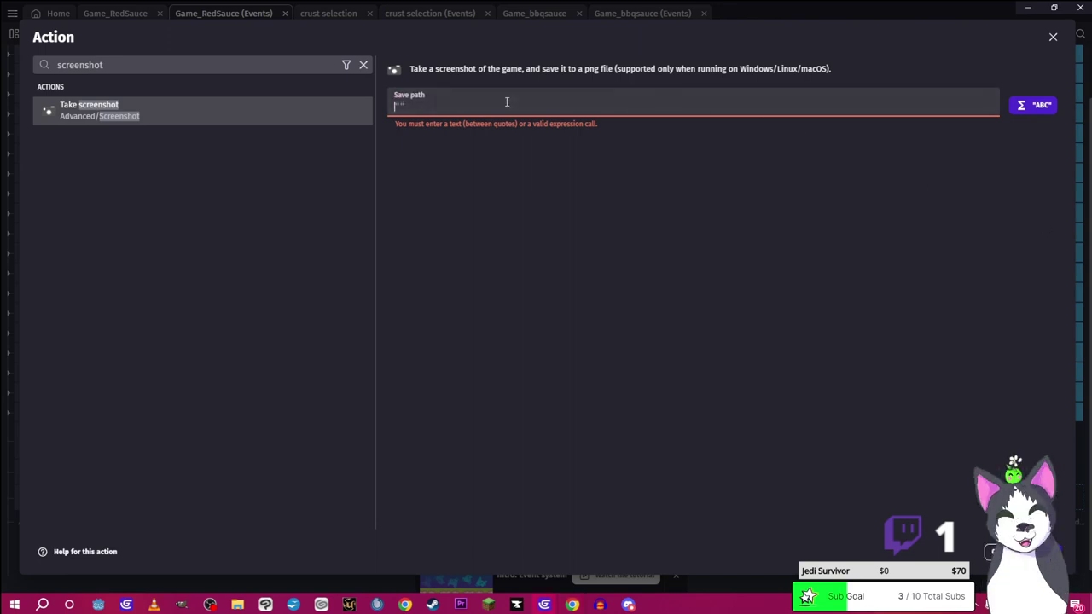
type("c")
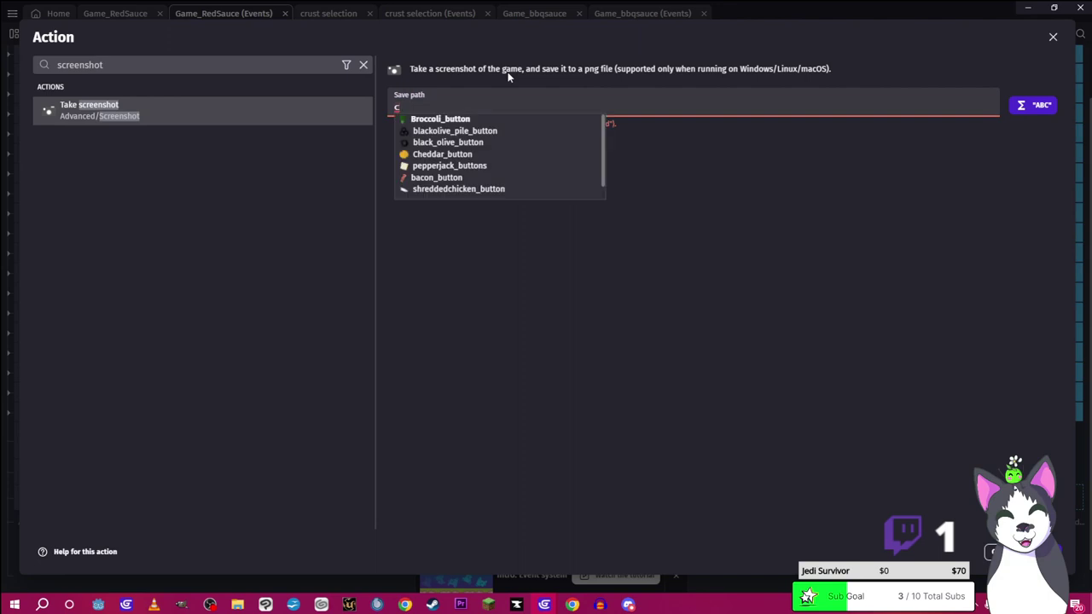
key("BackSpace")
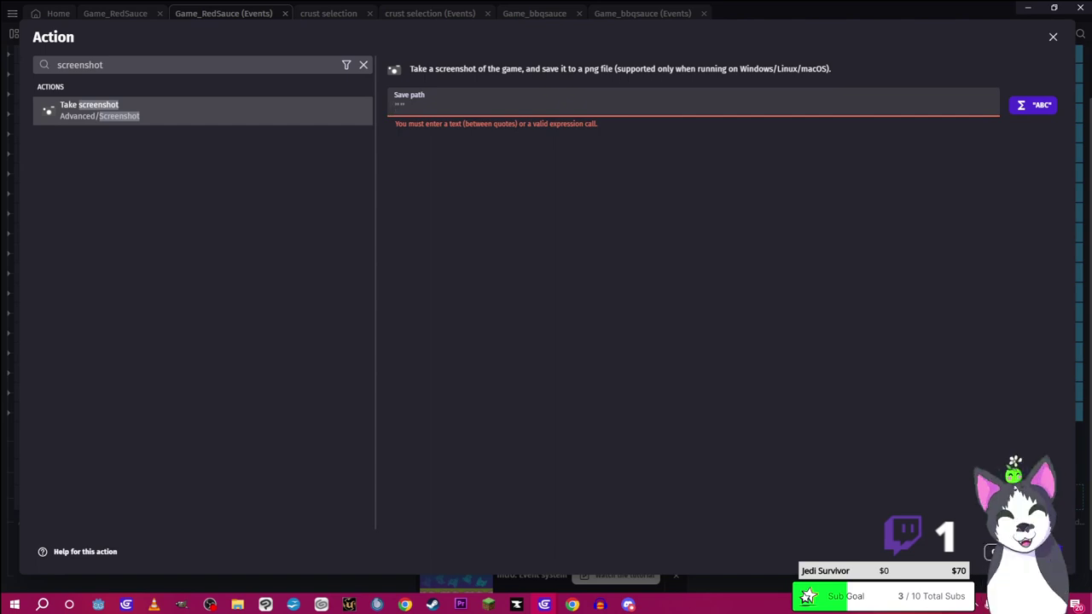
key("alt+Tab")
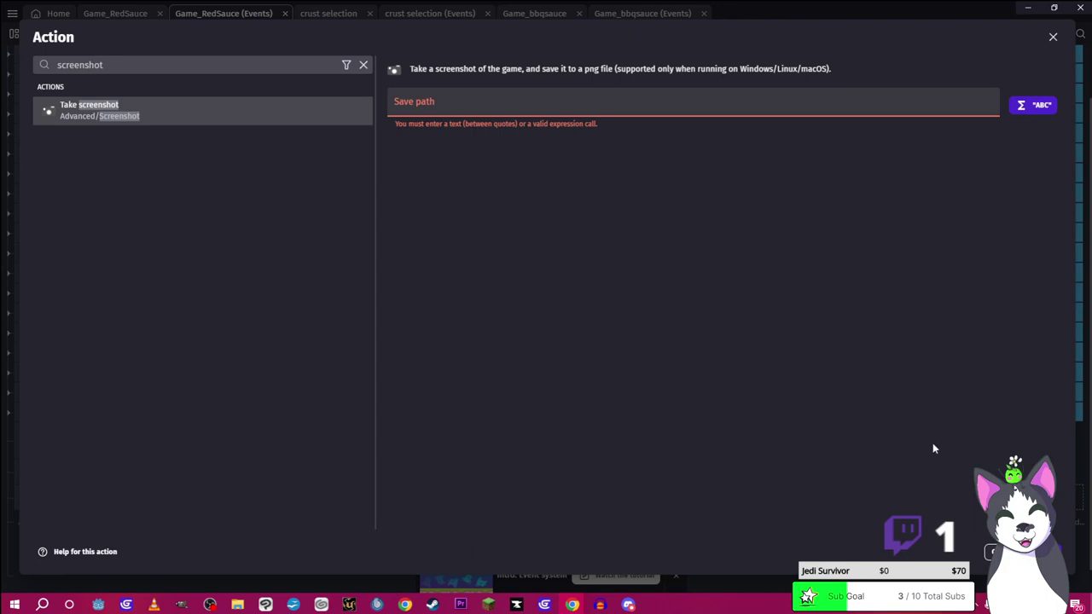
Cancel the action and delete the papertowel is clicked condition
left_click(988, 551)
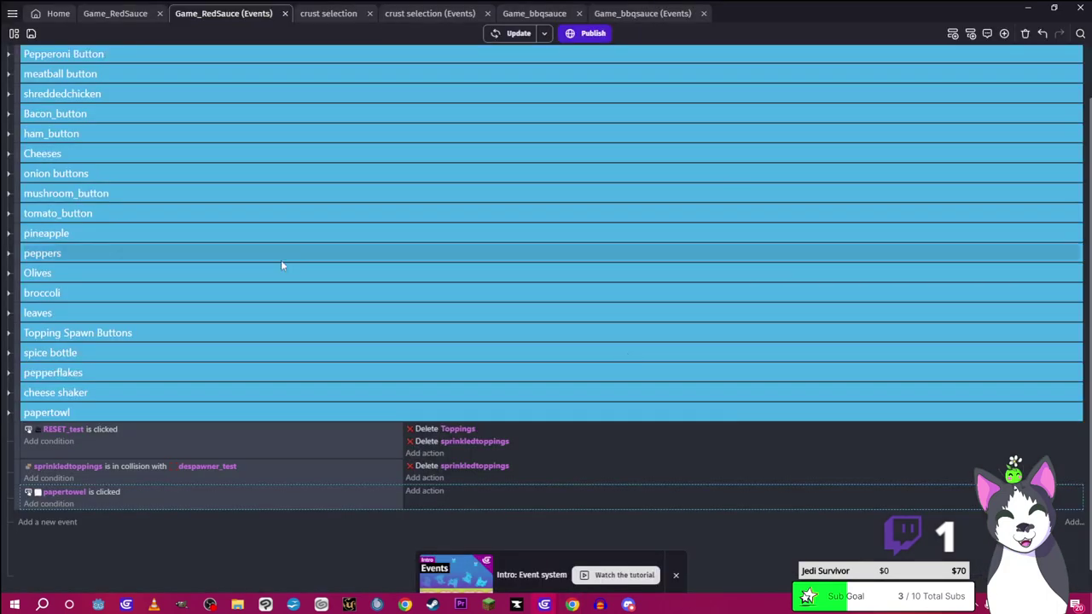
left_click(88, 500)
left_click(240, 504)
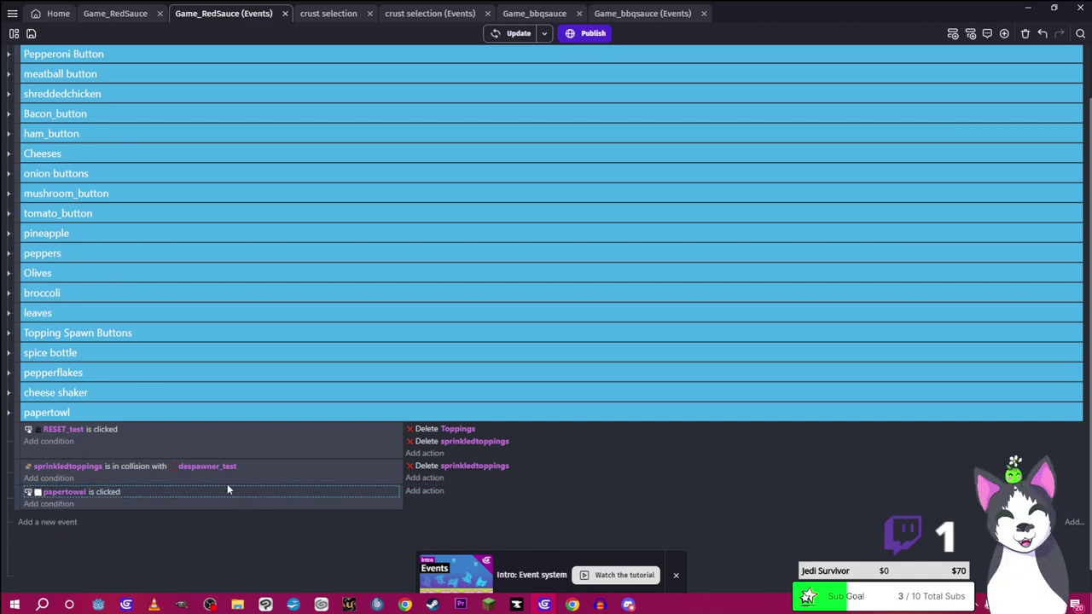
key("Delete")
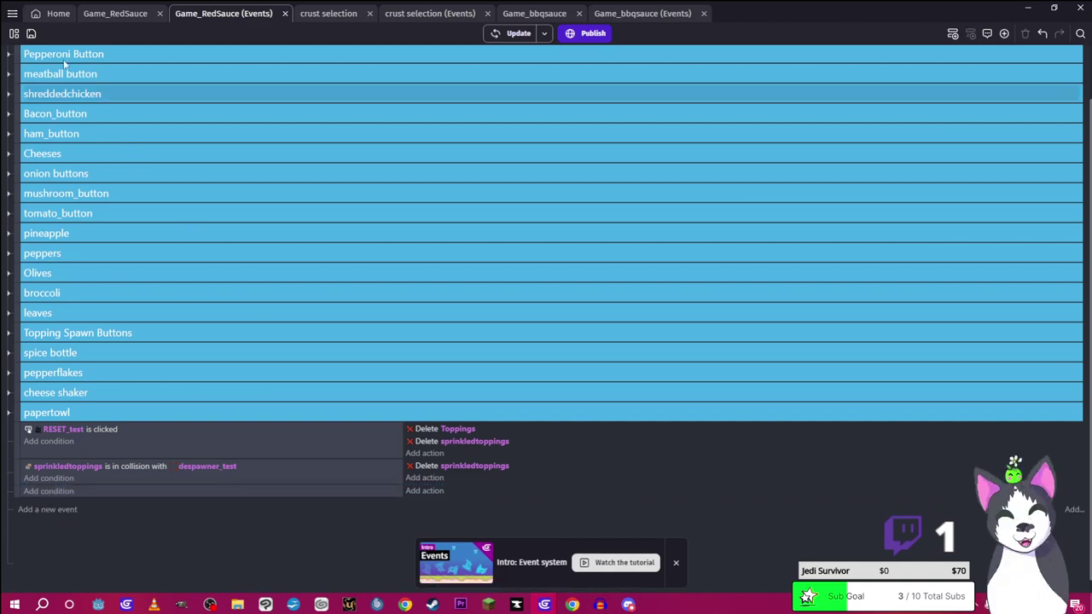
Return to the Game_RedSauce scene and bring the running game preview forward
left_click(111, 13)
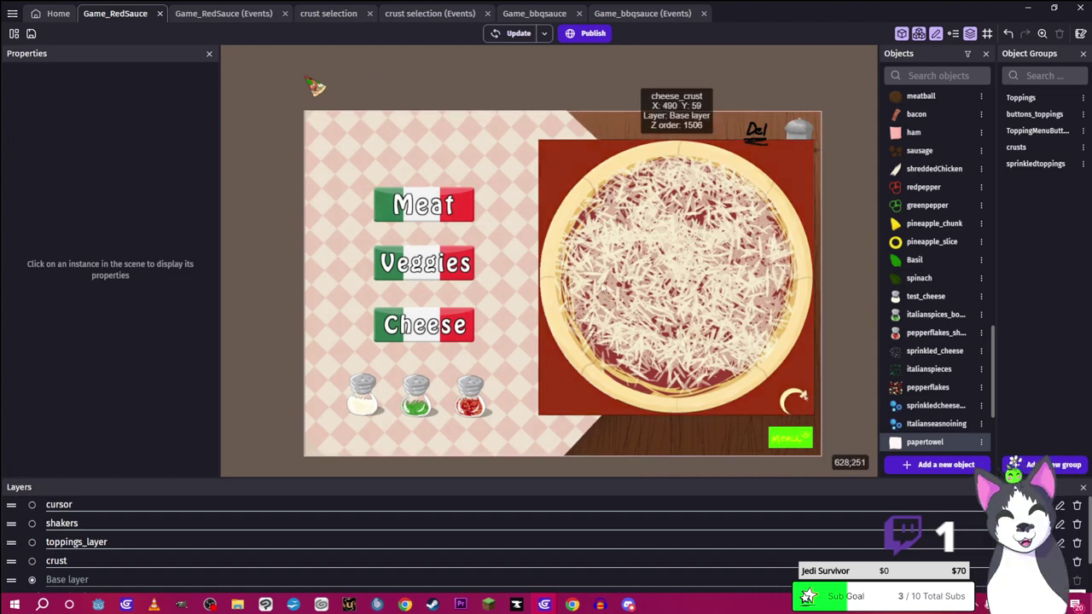
mouse_move(544, 604)
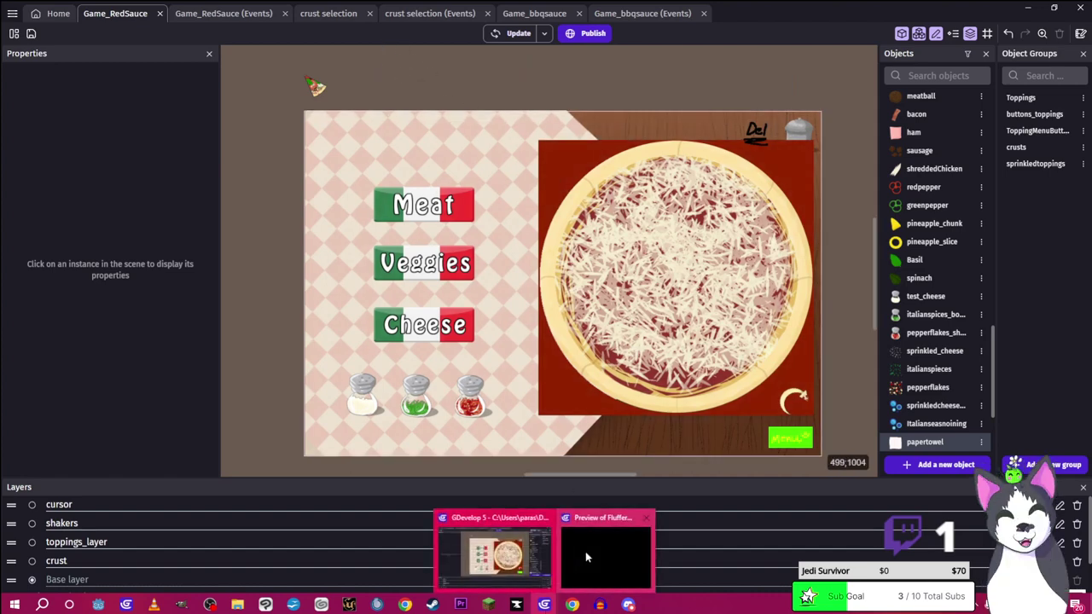
left_click(586, 557)
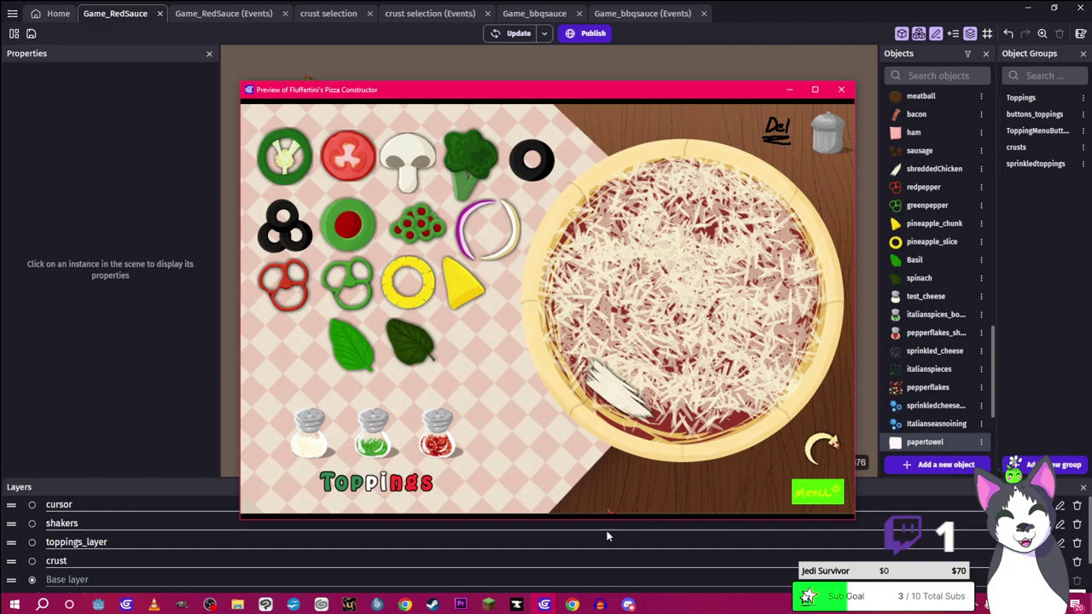
In GIMP's test_despawn image, hide Layer #6 and briefly check the crust_sauceless layer
left_click(181, 604)
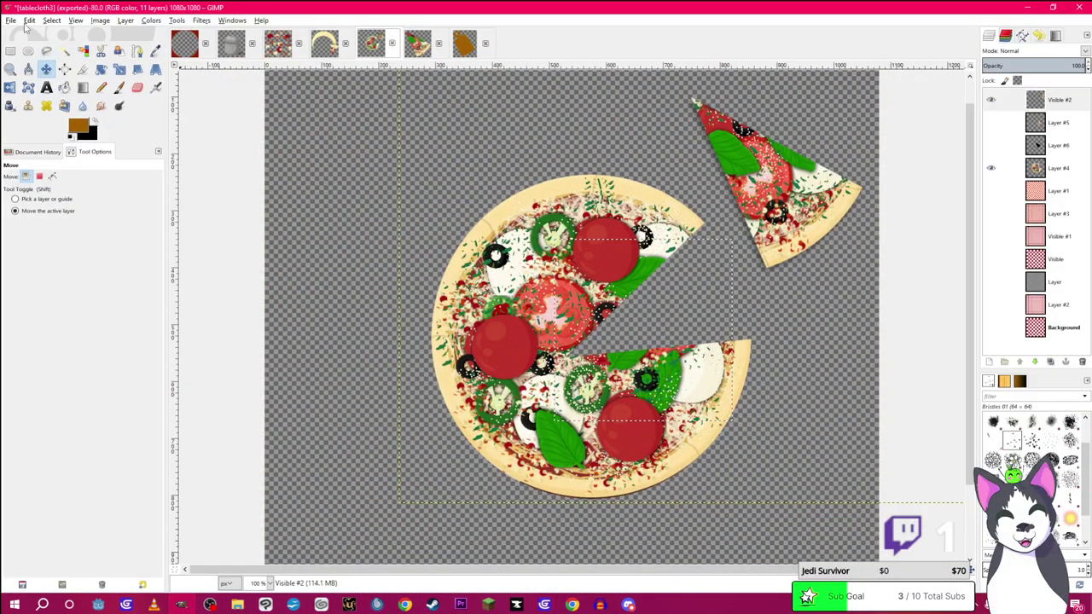
left_click(184, 45)
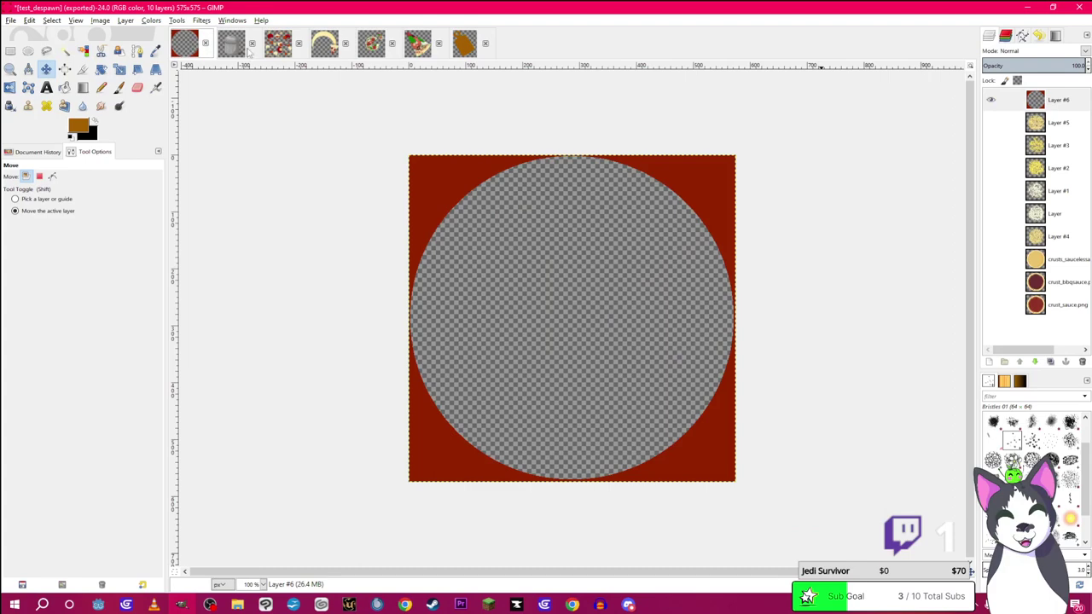
left_click(990, 100)
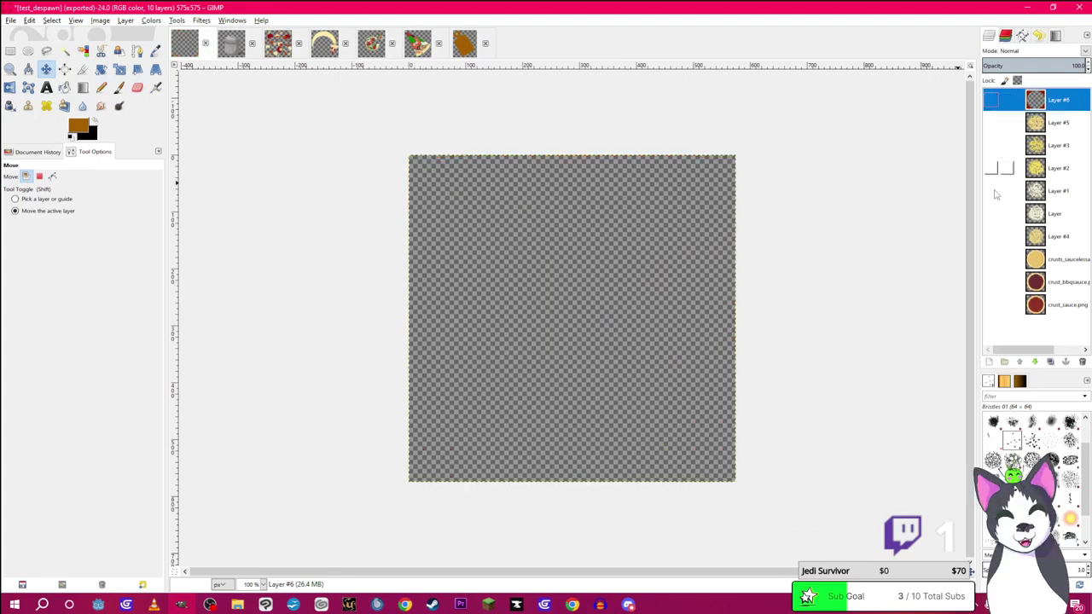
left_click(993, 263)
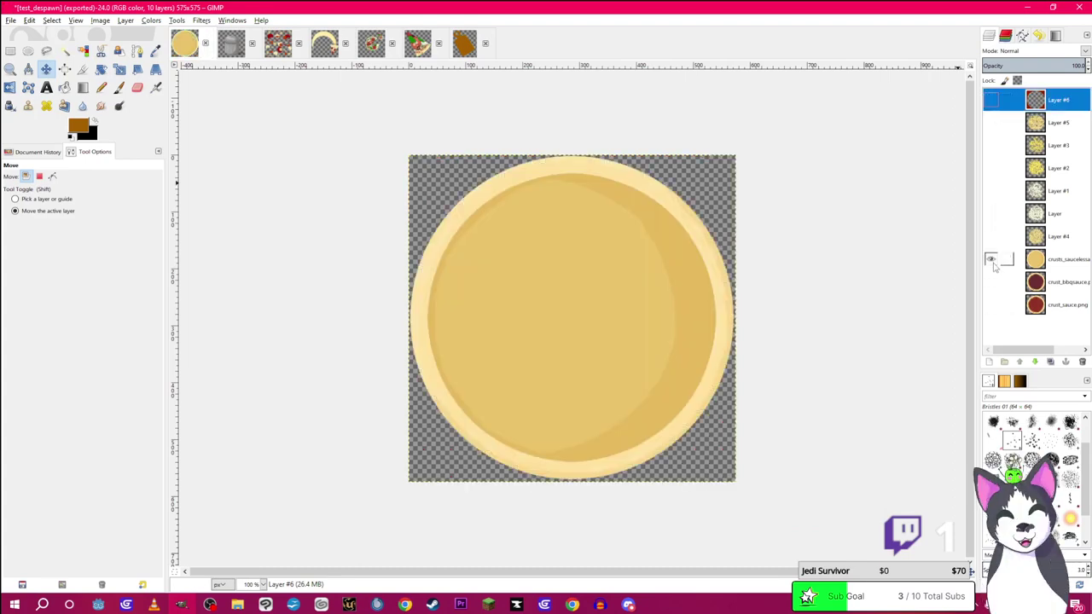
left_click(991, 260)
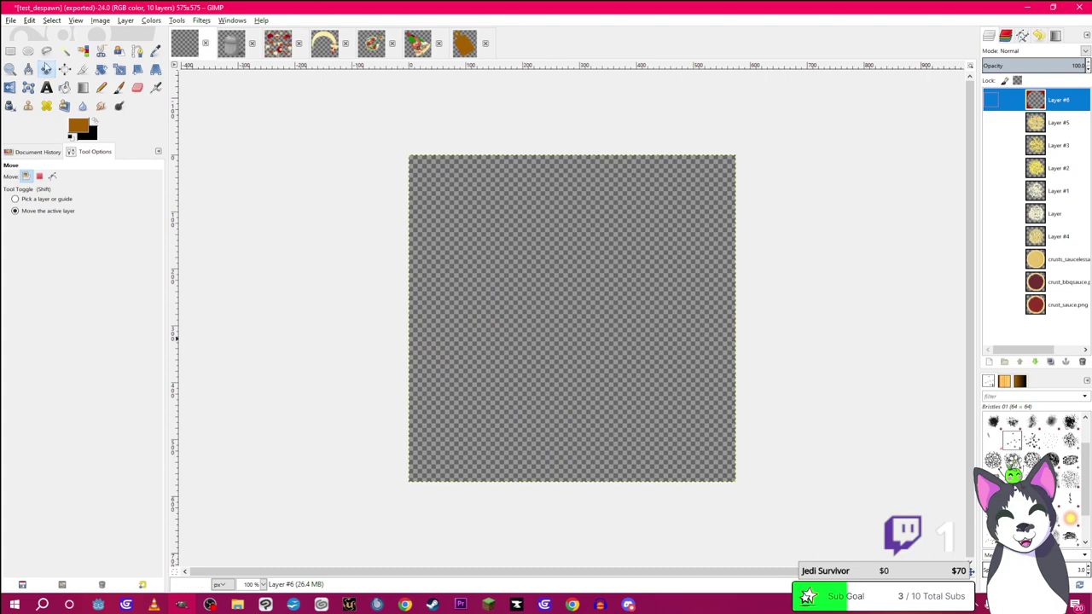
Browse the Open Image dialog to the FSPC - Pizza Game > Bases folder
left_click(11, 20)
left_click(34, 67)
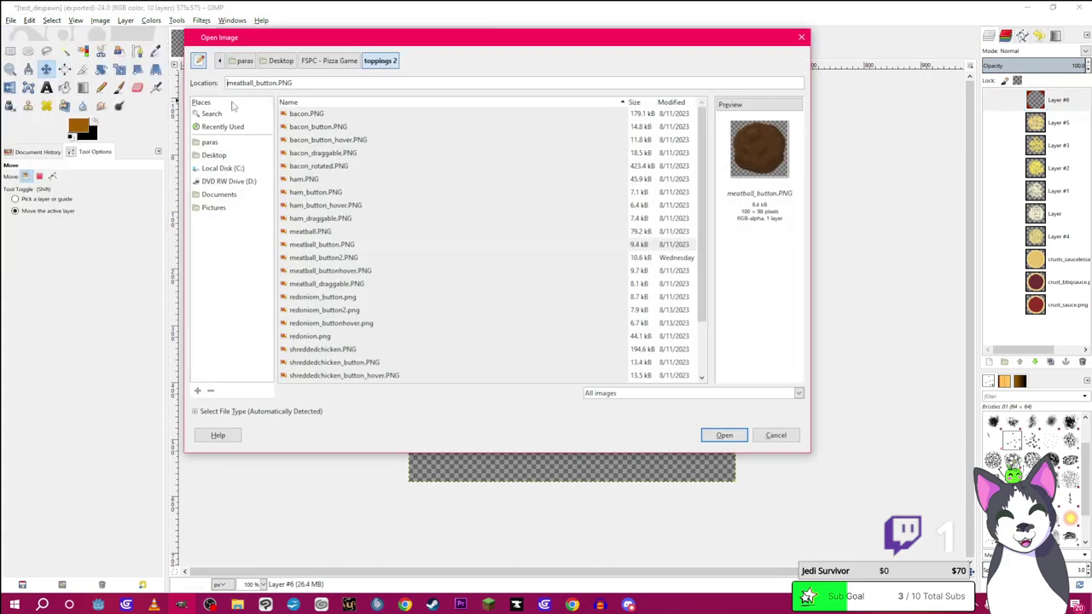
left_click(323, 61)
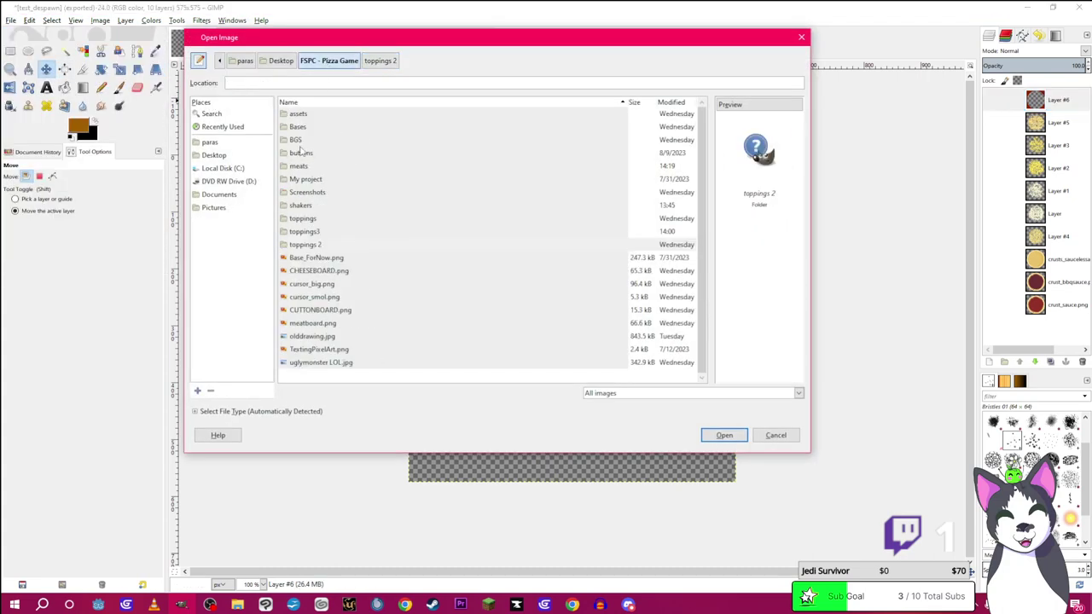
double_click(296, 130)
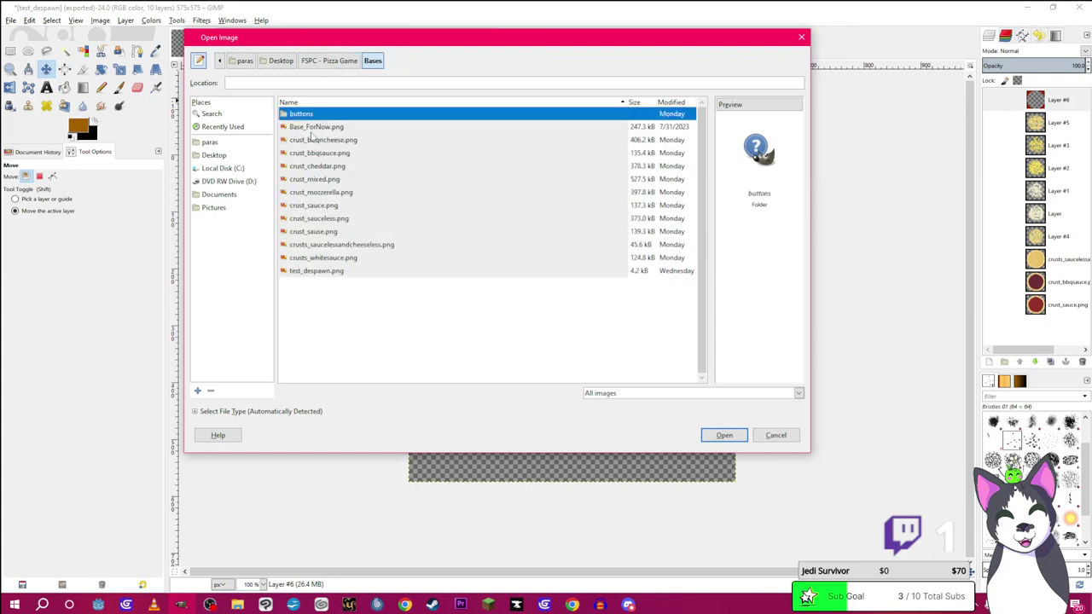
Select the crust PNGs and Base_ForNow and open them as layers
left_click(316, 271)
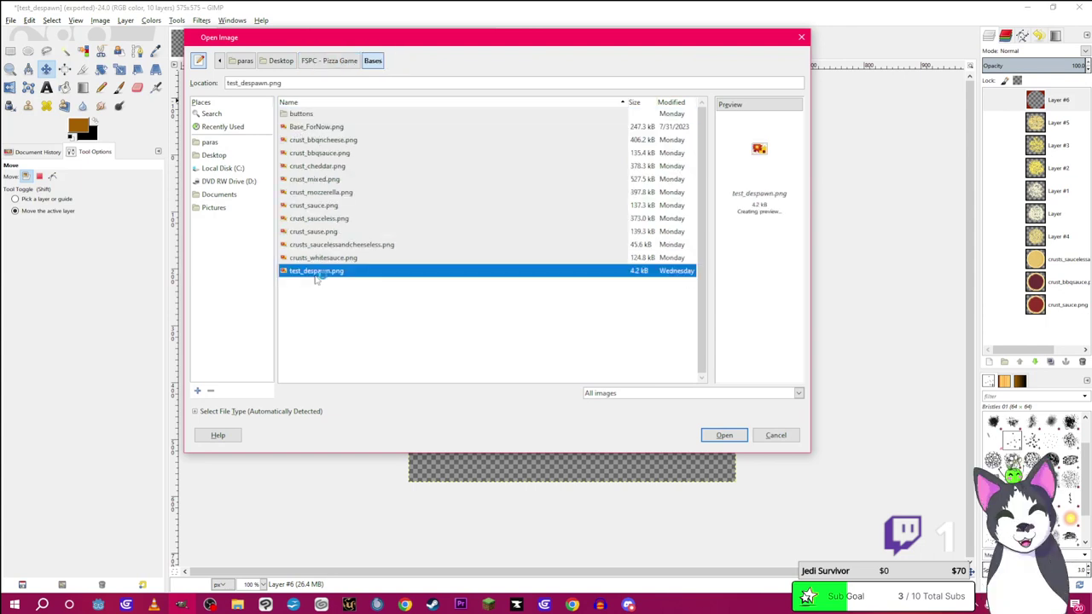
left_click(324, 257)
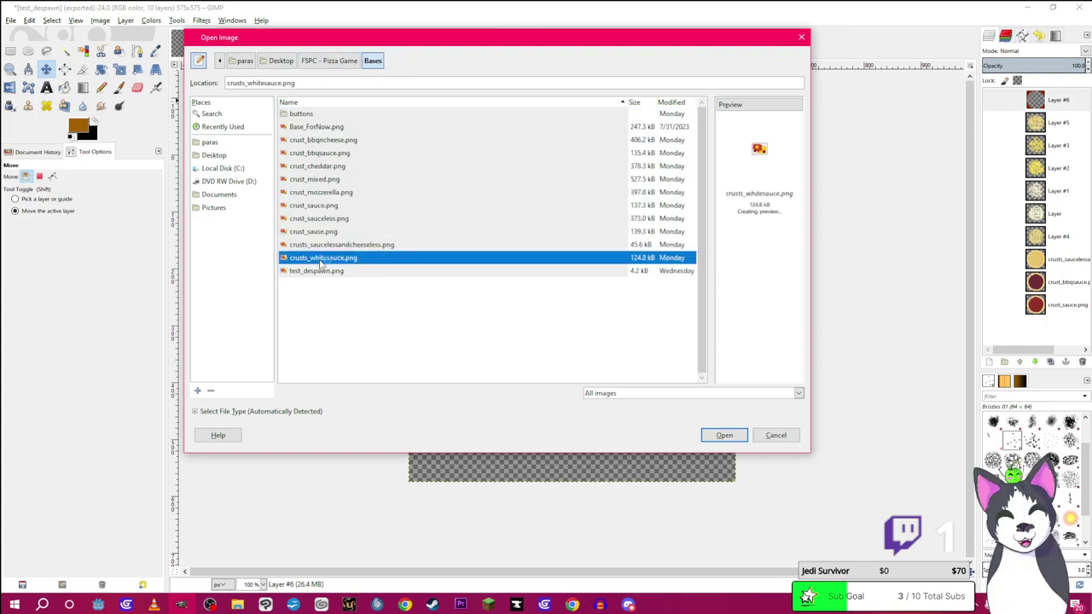
left_click(317, 219, "ctrl")
left_click(315, 205, "ctrl")
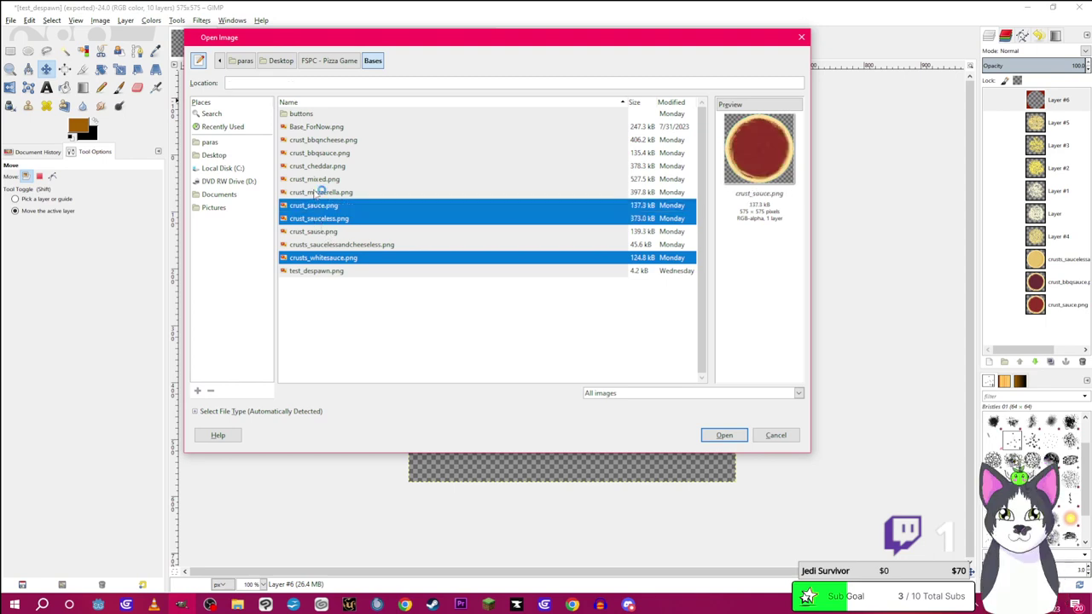
left_click(320, 192, "ctrl")
left_click(318, 179, "ctrl")
left_click(315, 166, "ctrl")
left_click(317, 152, "ctrl")
left_click(320, 140, "ctrl")
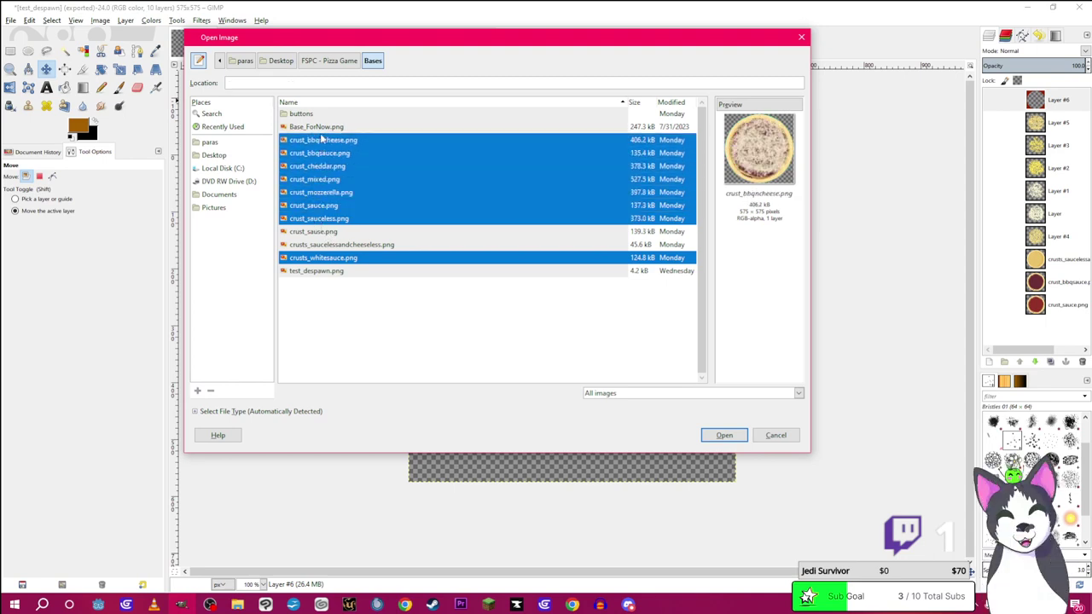
left_click(316, 126, "ctrl")
left_click(724, 435)
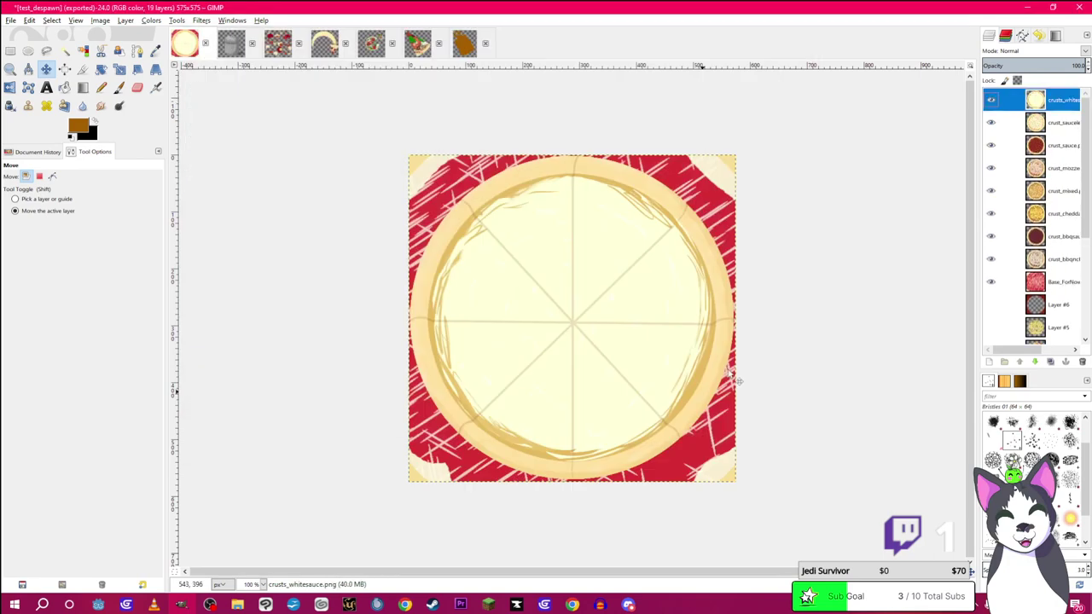
Hide Base_ForNow and switch to the Eraser with the hard round 2. Hardness 100 brush
left_click(991, 281)
scroll(349, 179, "up", 7, "ctrl")
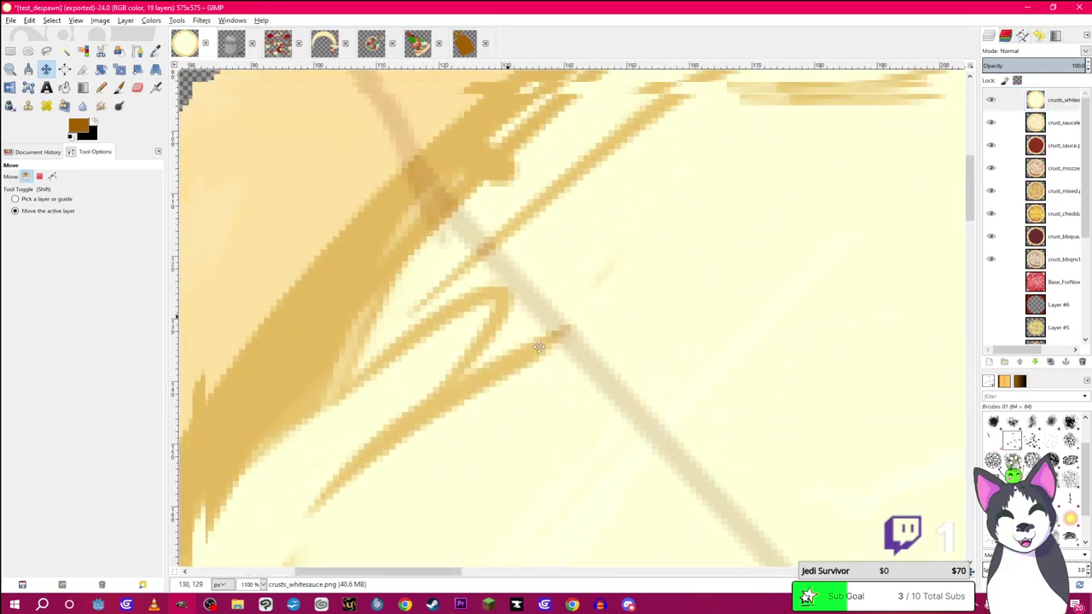
key("shift+e")
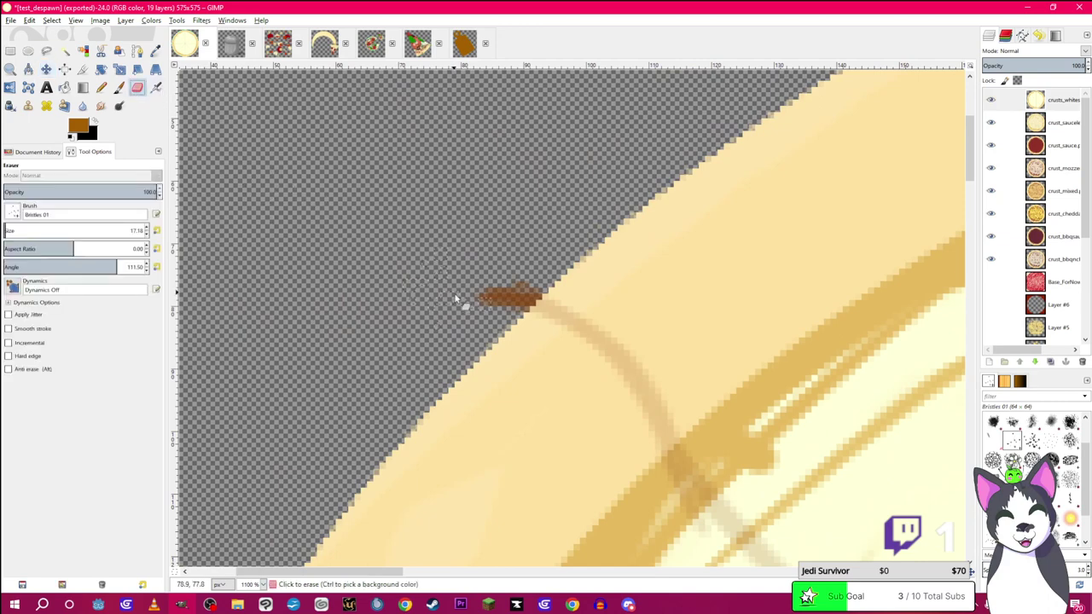
left_click(13, 212)
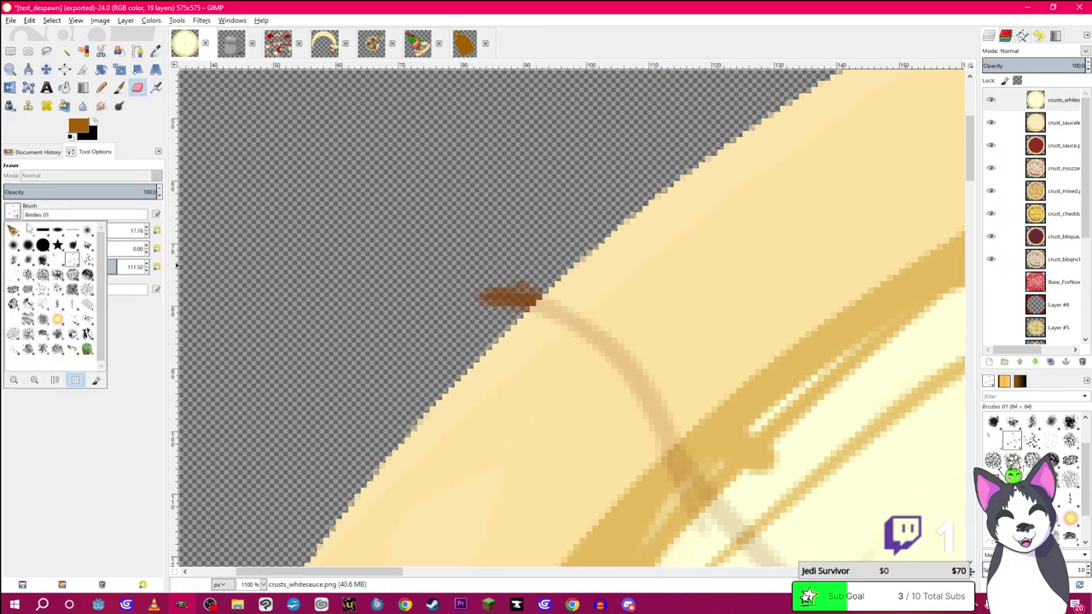
left_click(31, 229)
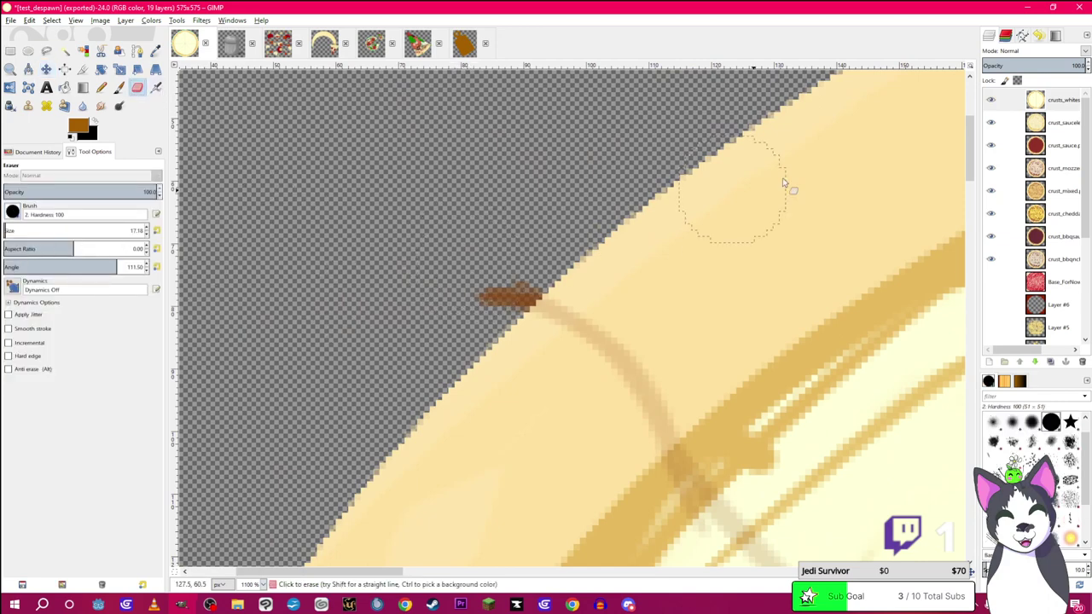
Hide all crust layers, preview sauceless then sauce crust alone, and clear the selection
left_click(993, 124)
left_click_drag(994, 128, 990, 271)
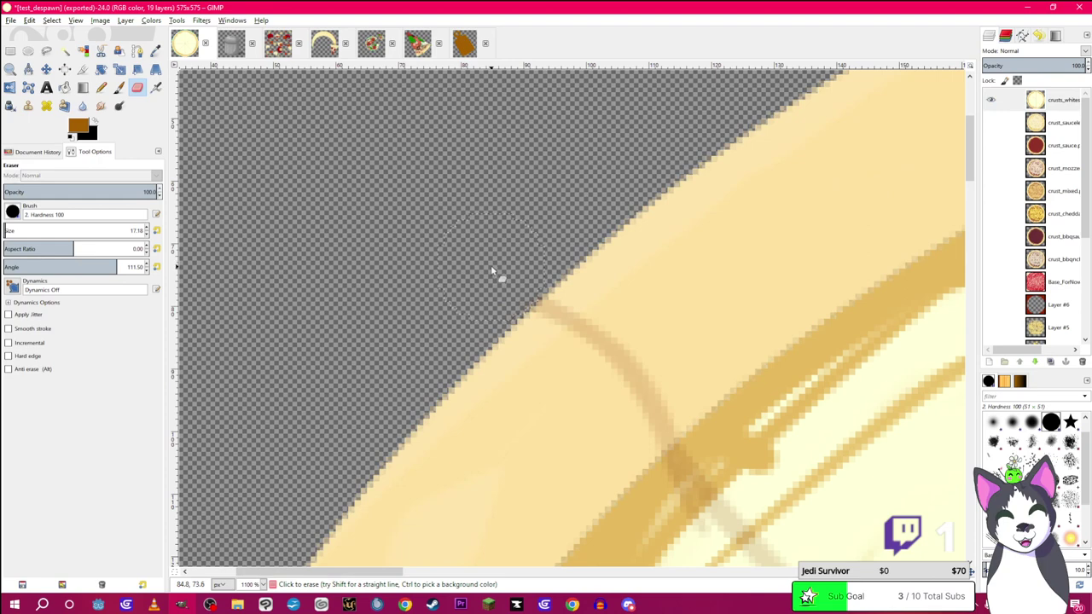
left_click(992, 100)
left_click(992, 122)
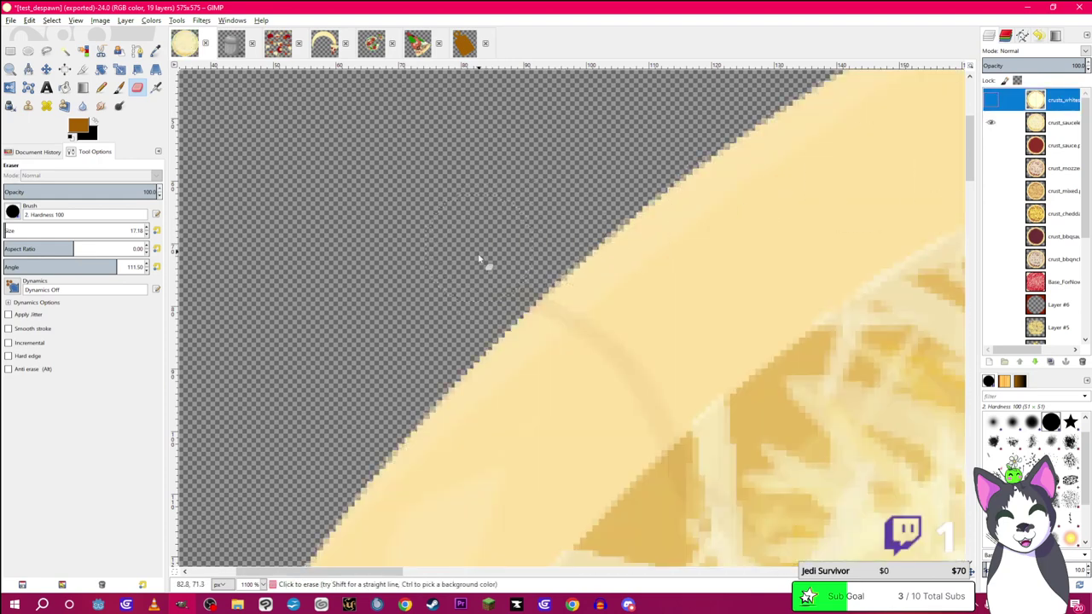
left_click(992, 122)
left_click(991, 145)
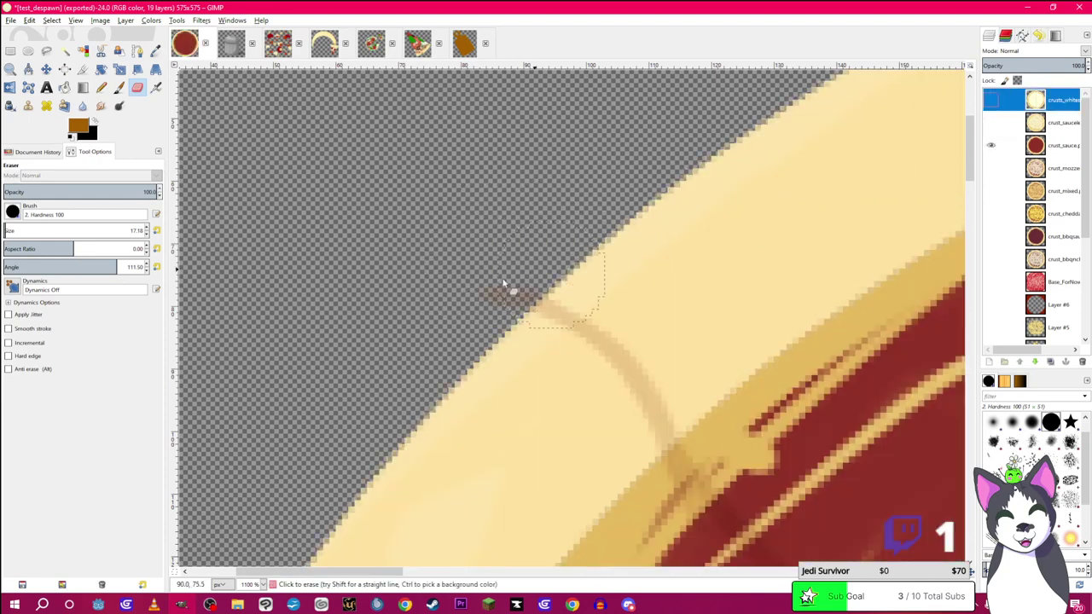
key("ctrl+shift+a")
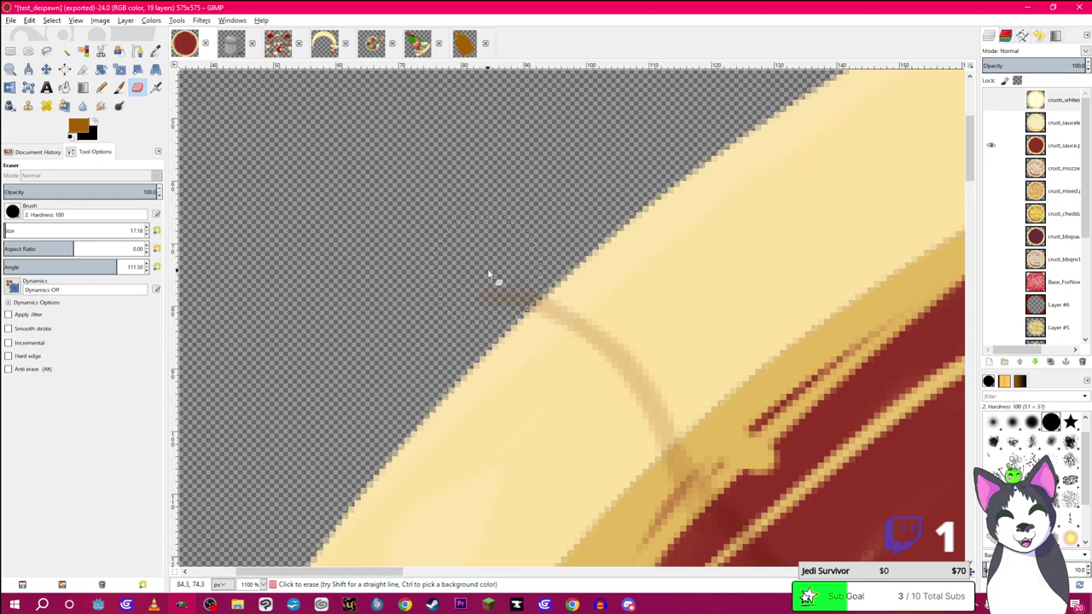
Erase the brown smudge on the crust_mozzerella layer's upper-left edge
left_click(1005, 151)
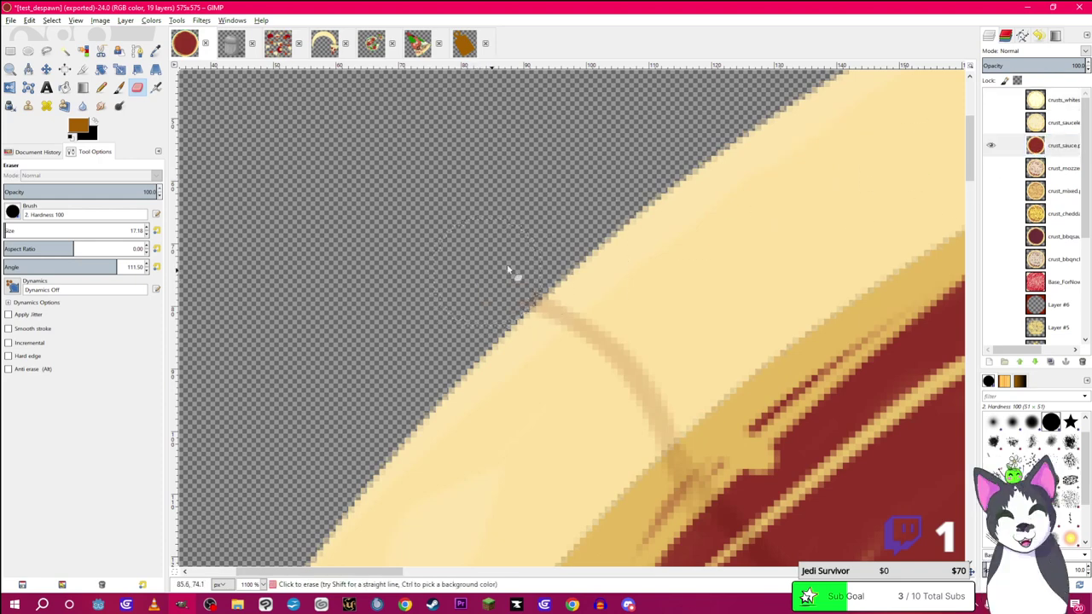
left_click(990, 169)
left_click(1053, 168)
left_click(991, 145)
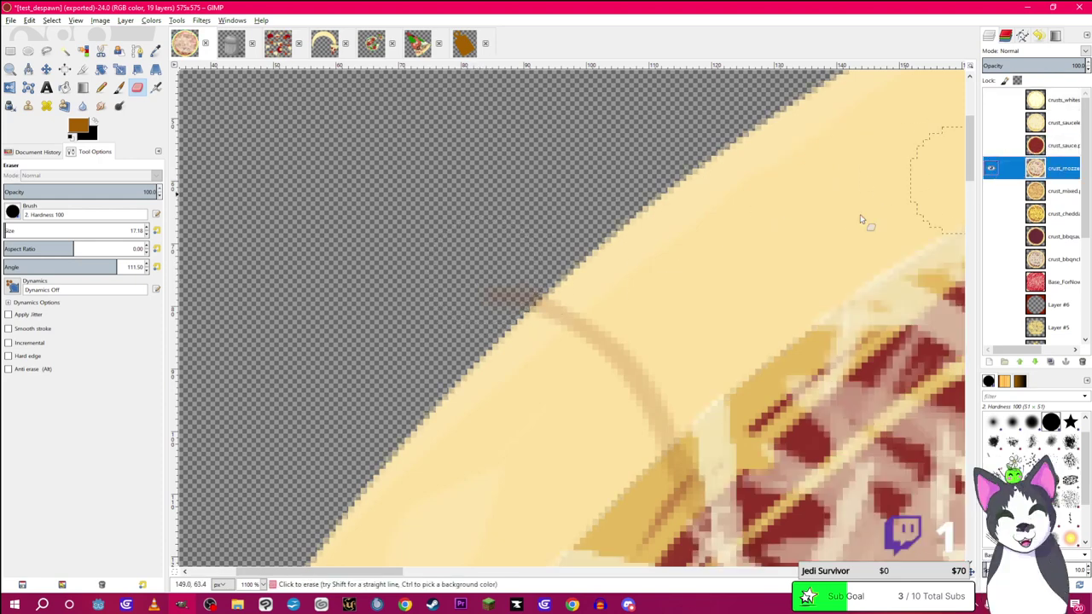
left_click(489, 264)
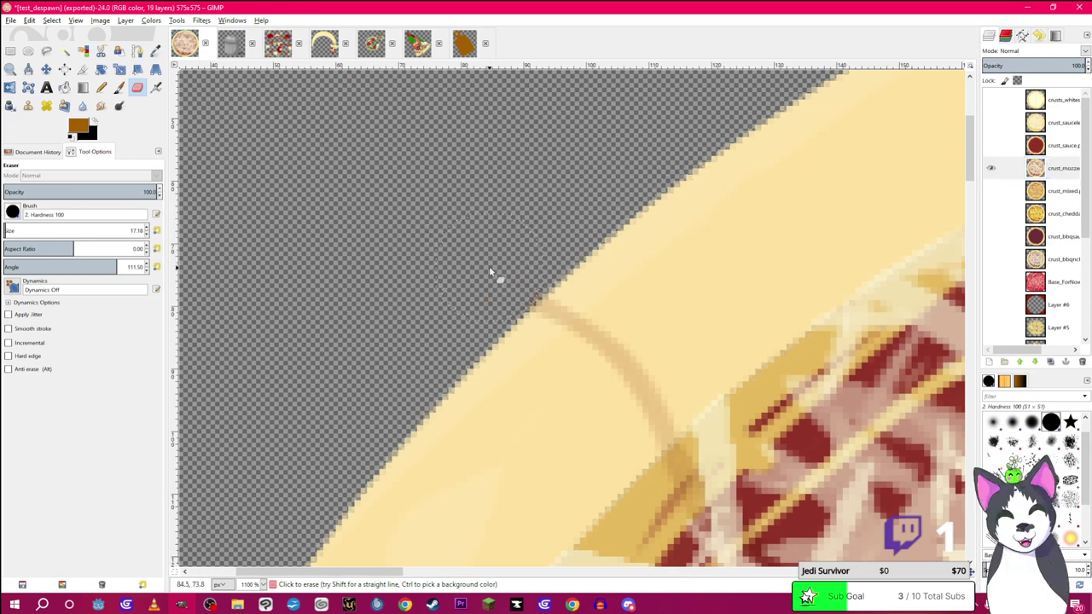
Erase the edge smudge on the crust_mixed and crust_cheddar layers, hiding each afterwards
left_click(990, 190)
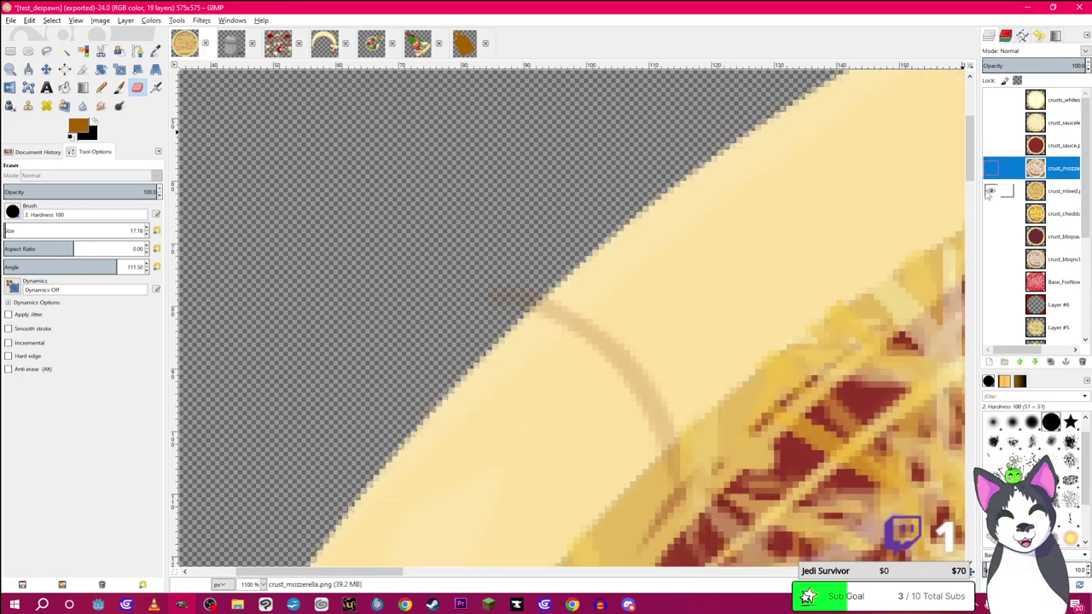
left_click(1035, 191)
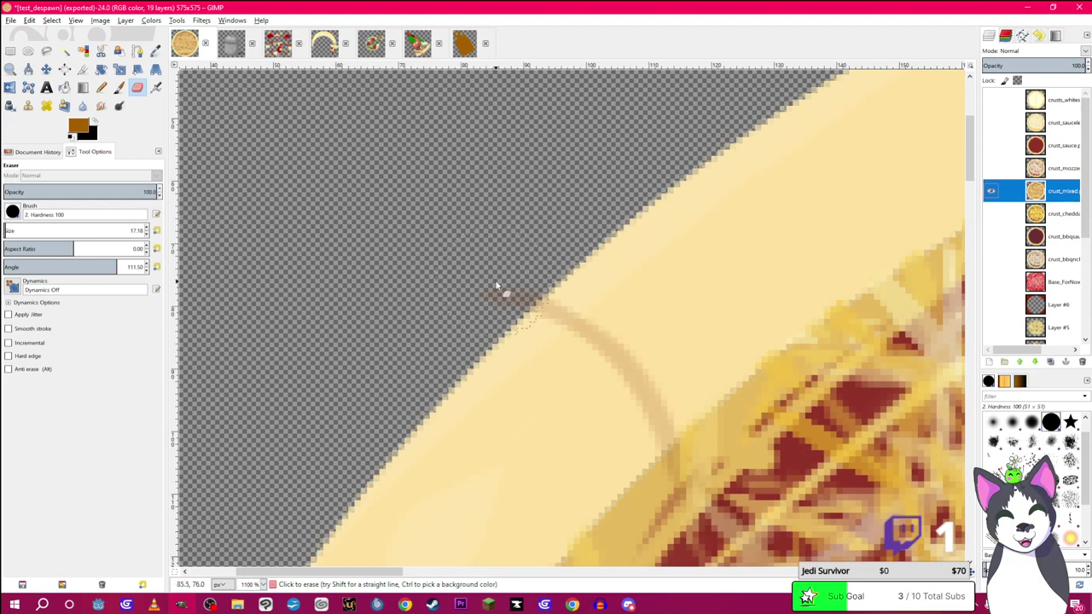
left_click(490, 275)
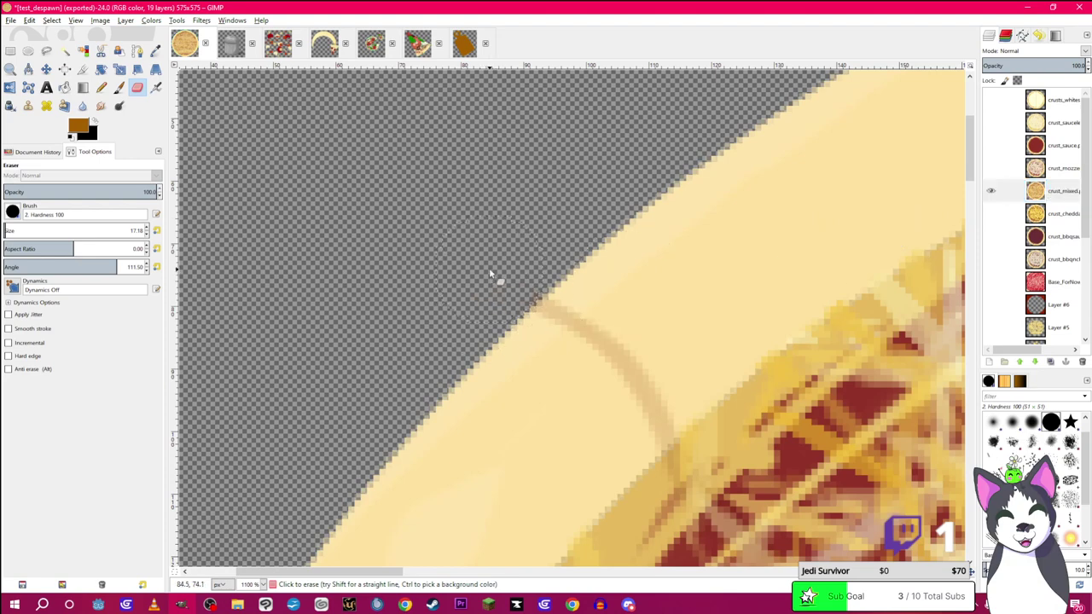
left_click(991, 190)
left_click(991, 214)
left_click(1035, 214)
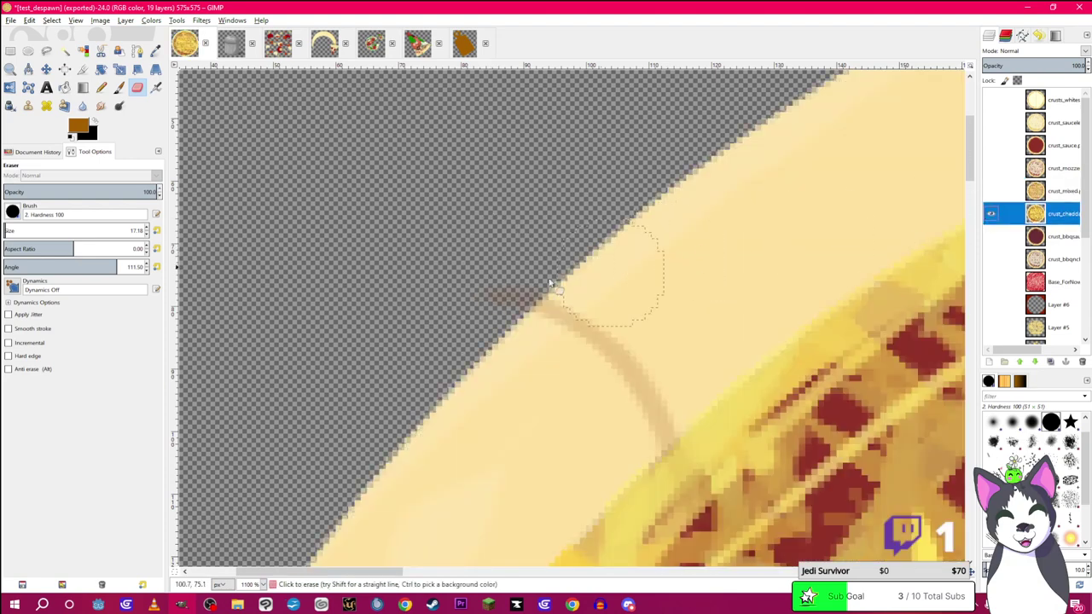
left_click(497, 269)
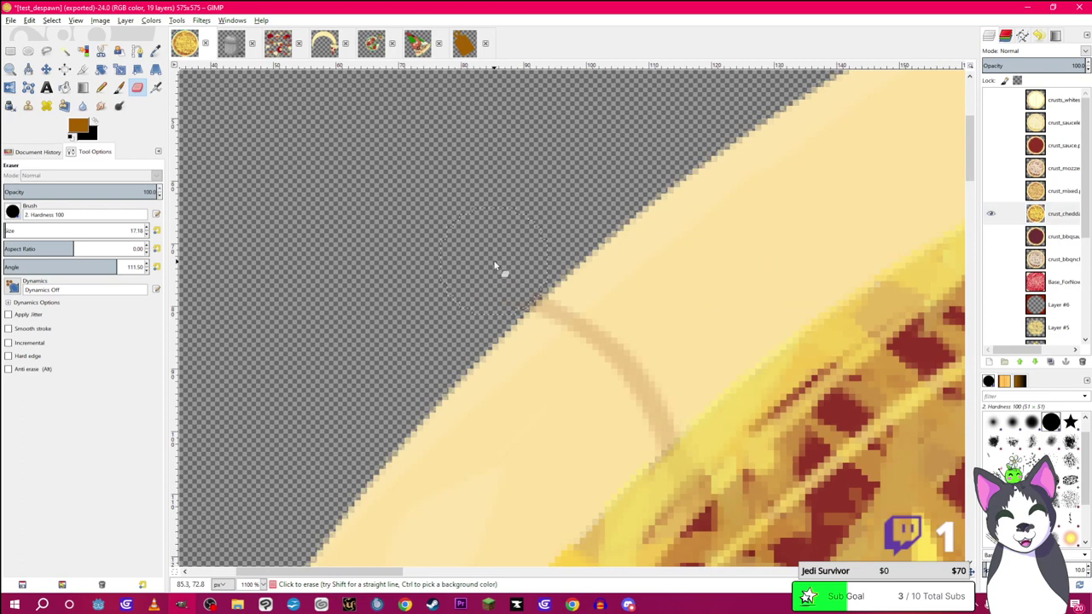
left_click(990, 213)
Erase the edge smudge on crust_bbqsauce and crust_bbqncheese, hiding each afterwards
left_click(991, 236)
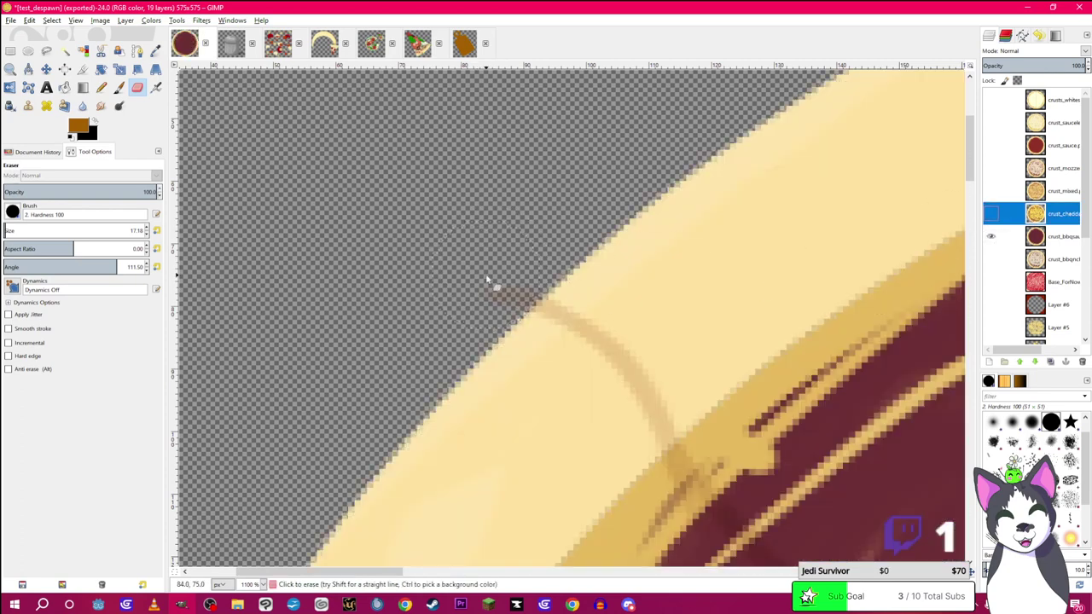
key("Page_Down")
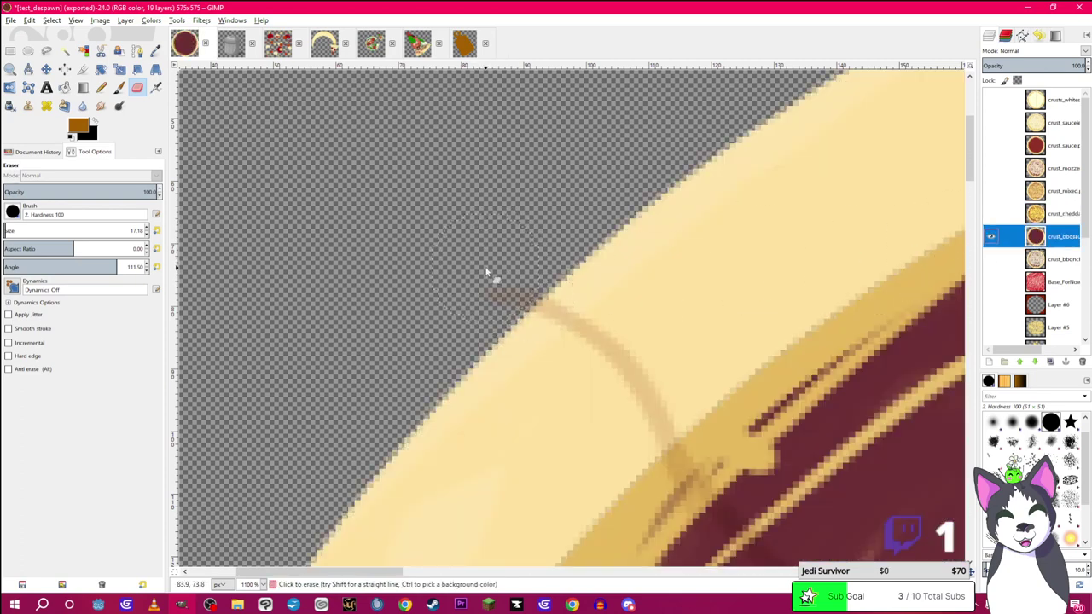
left_click(495, 278)
left_click(991, 236)
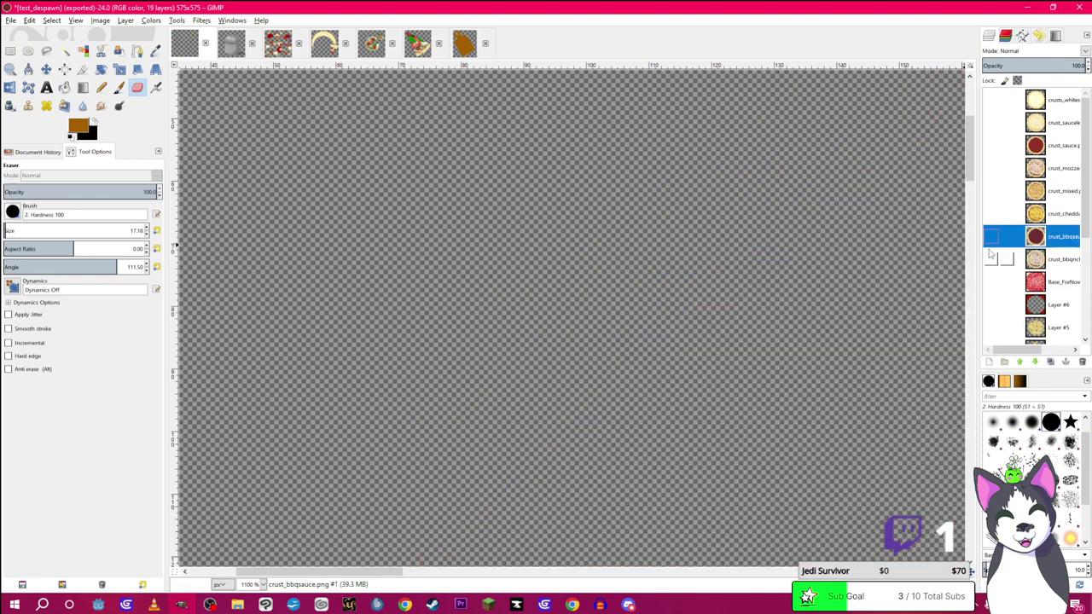
left_click(990, 259)
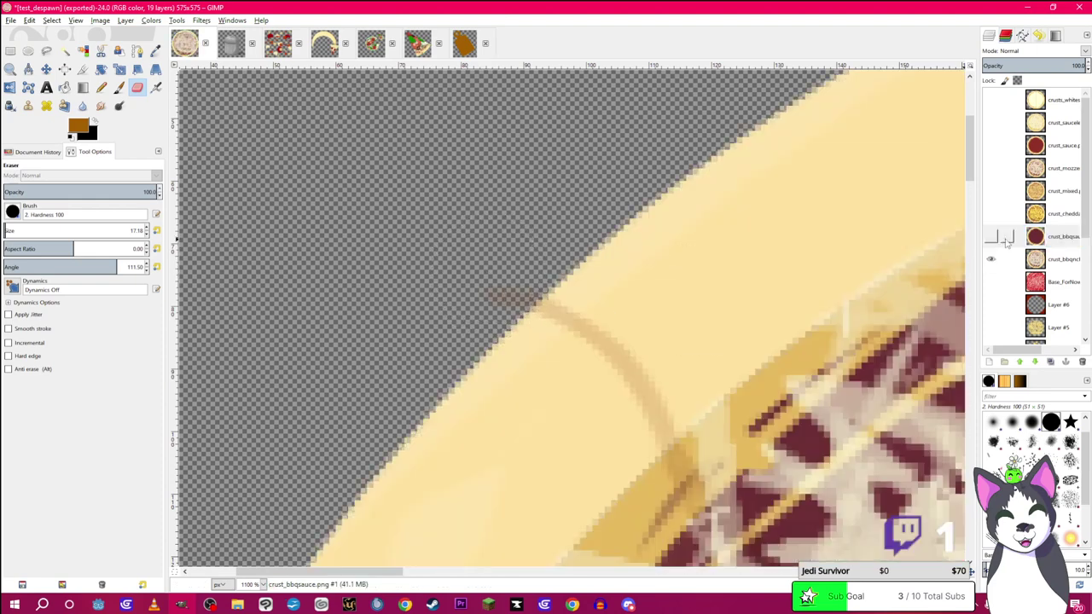
key("Page_Down")
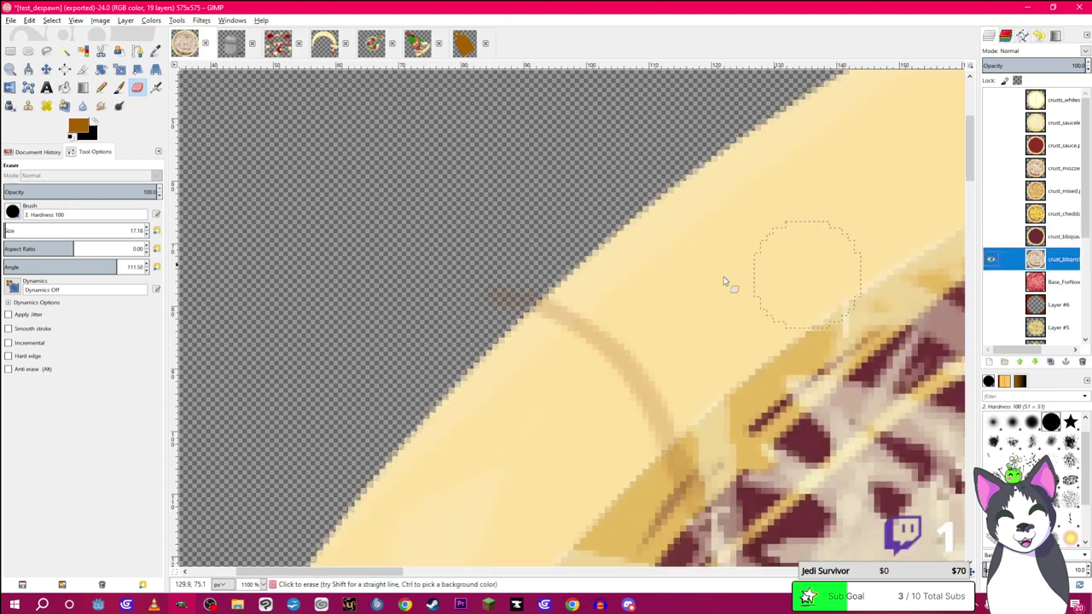
left_click(491, 269)
left_click(990, 259)
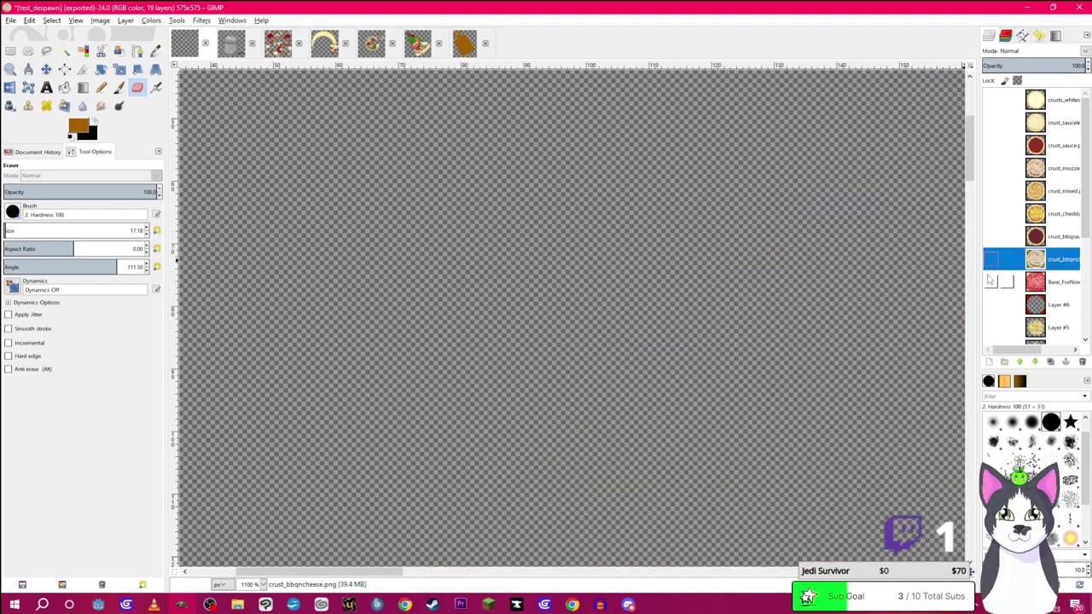
scroll(682, 248, "down", 8, "ctrl")
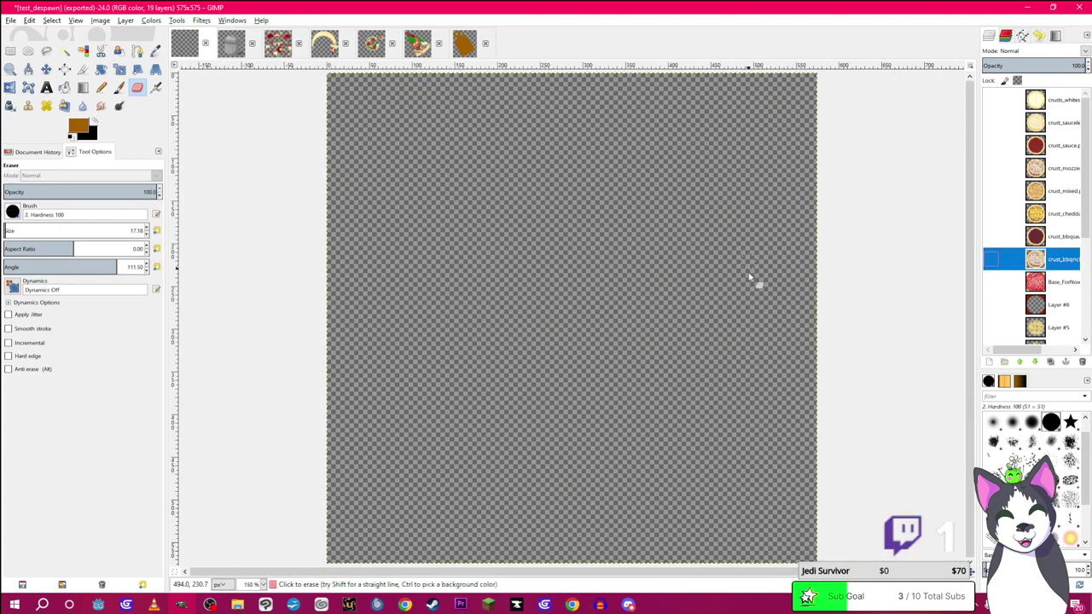
Show the crust_bbqncheese layer again, the dark-sauced crust piled with shredded cheese
scroll(764, 285, "up", 1, "ctrl")
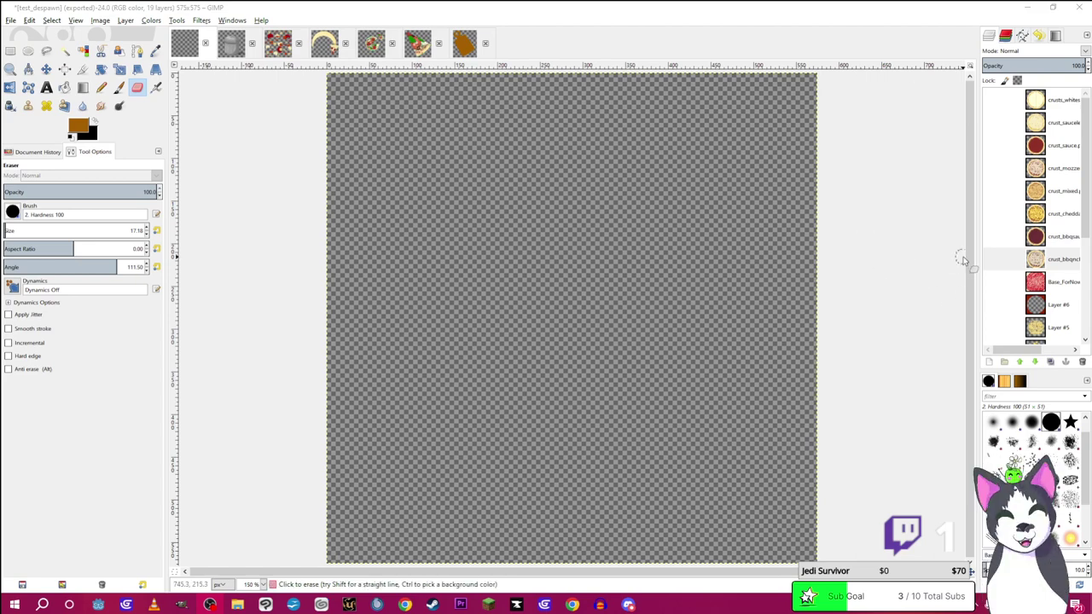
left_click(993, 259)
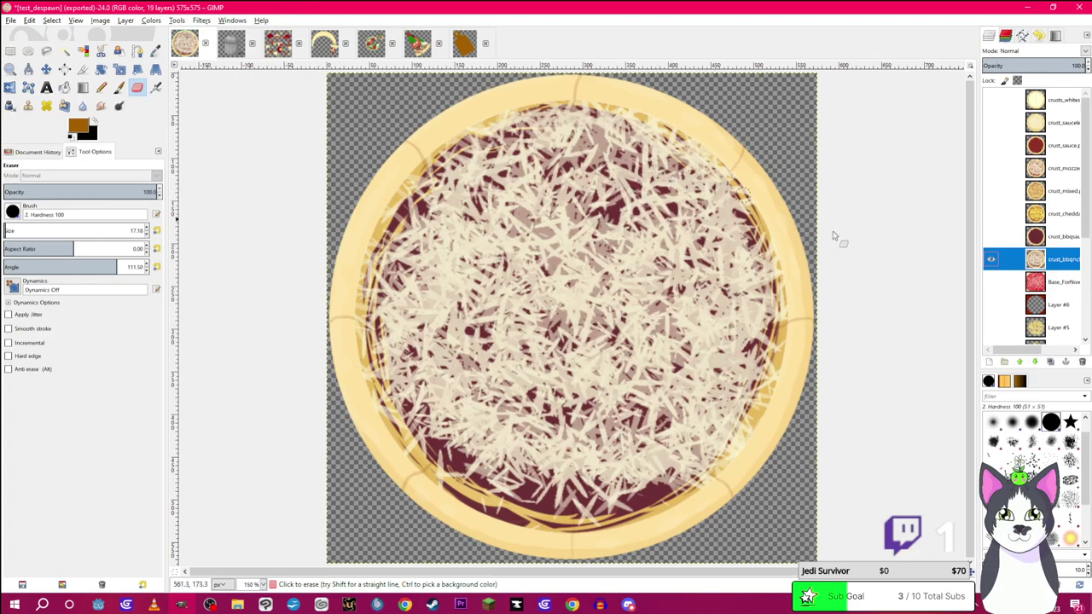
Glance at the running pizza game preview, then minimize it back to GIMP
mouse_move(545, 605)
left_click(584, 578)
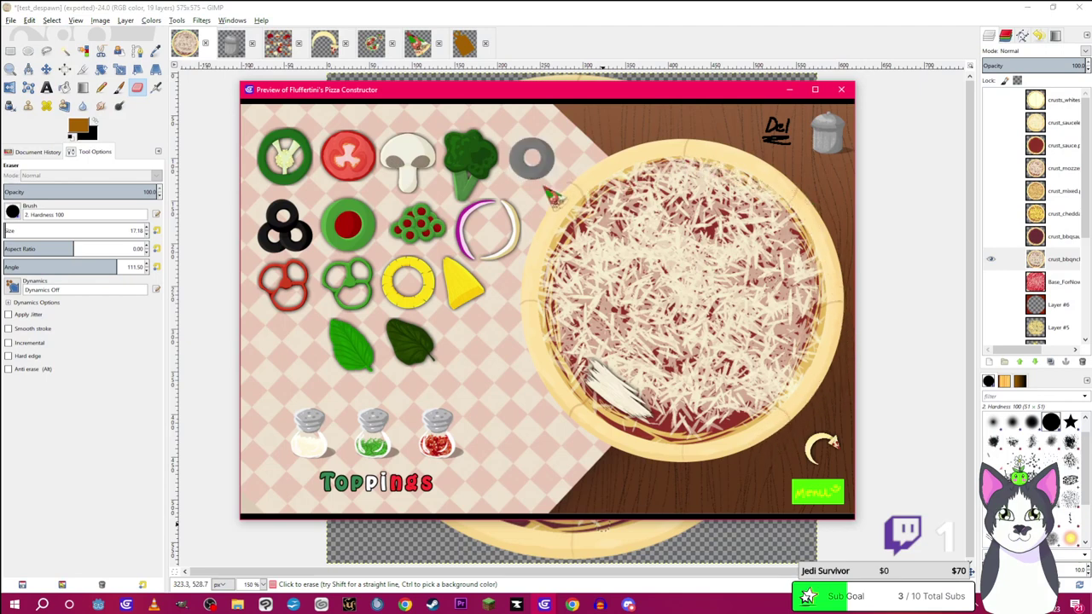
left_click(789, 86)
scroll(256, 330, "up", 6, "ctrl")
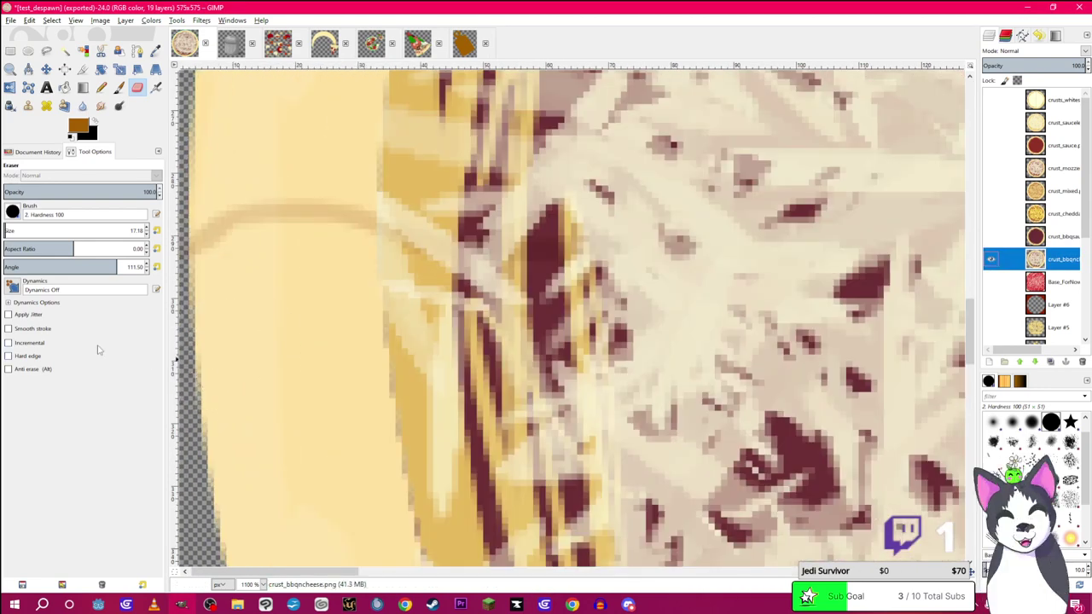
scroll(356, 312, "left", 5)
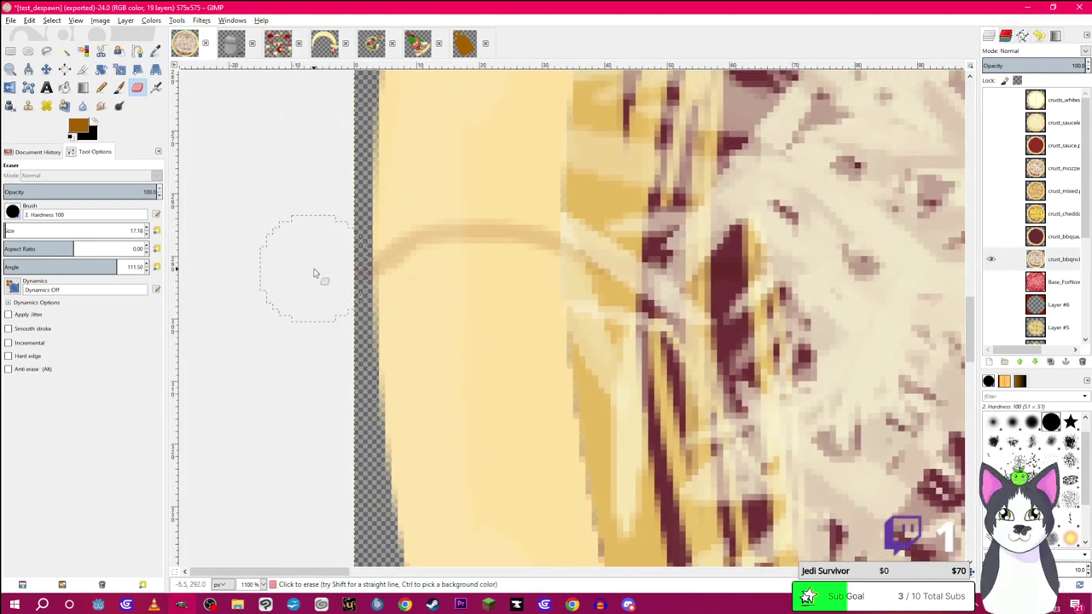
Preview the BBQ sauce, cheddar and mixed crust layers one at a time
left_click(991, 236)
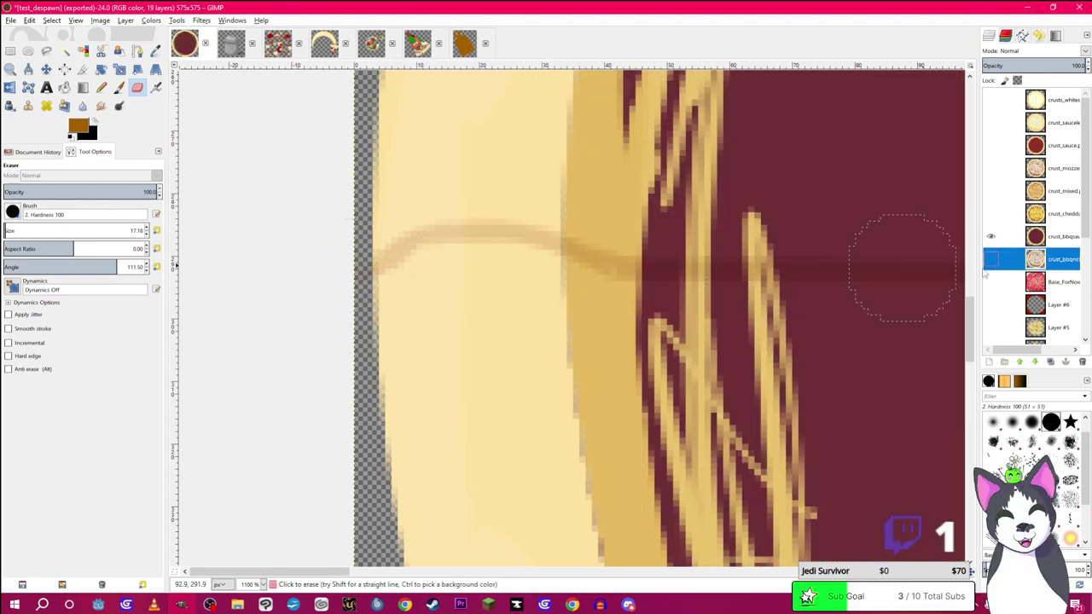
left_click(1048, 238)
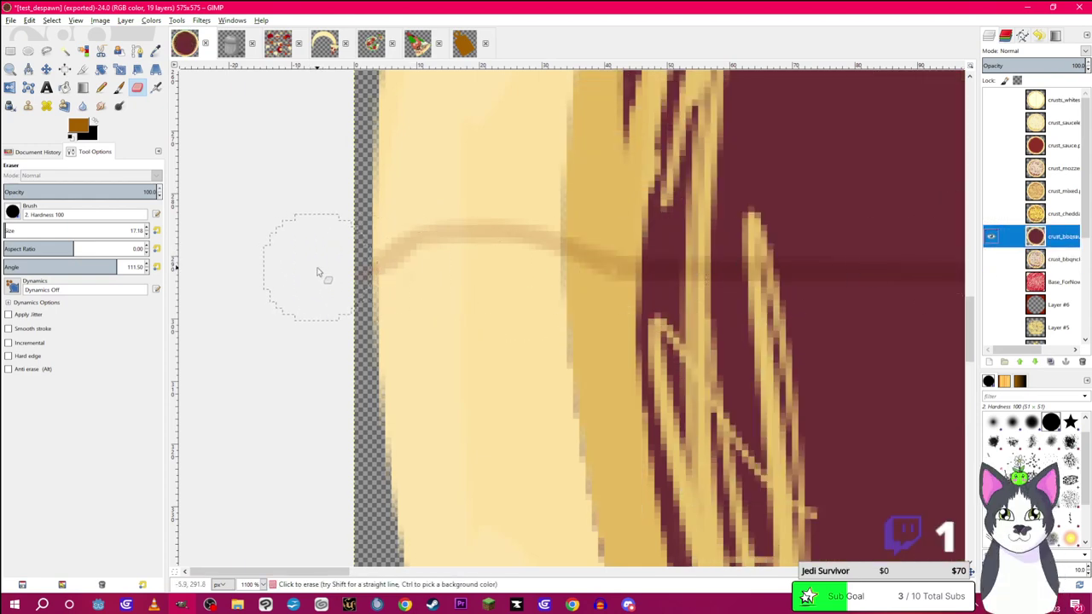
left_click(990, 214)
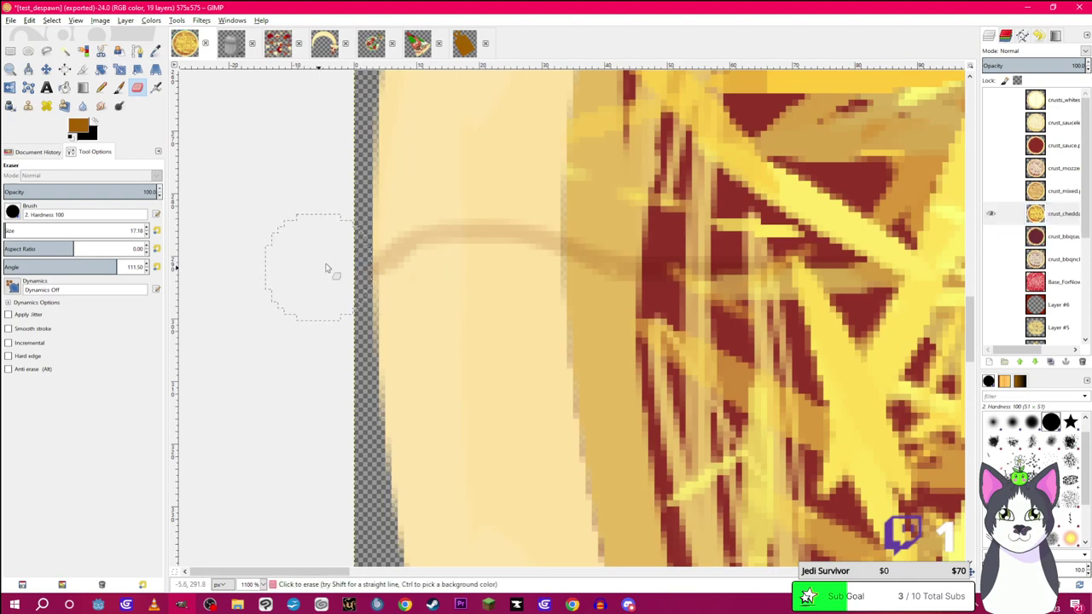
left_click(990, 213)
left_click(991, 192)
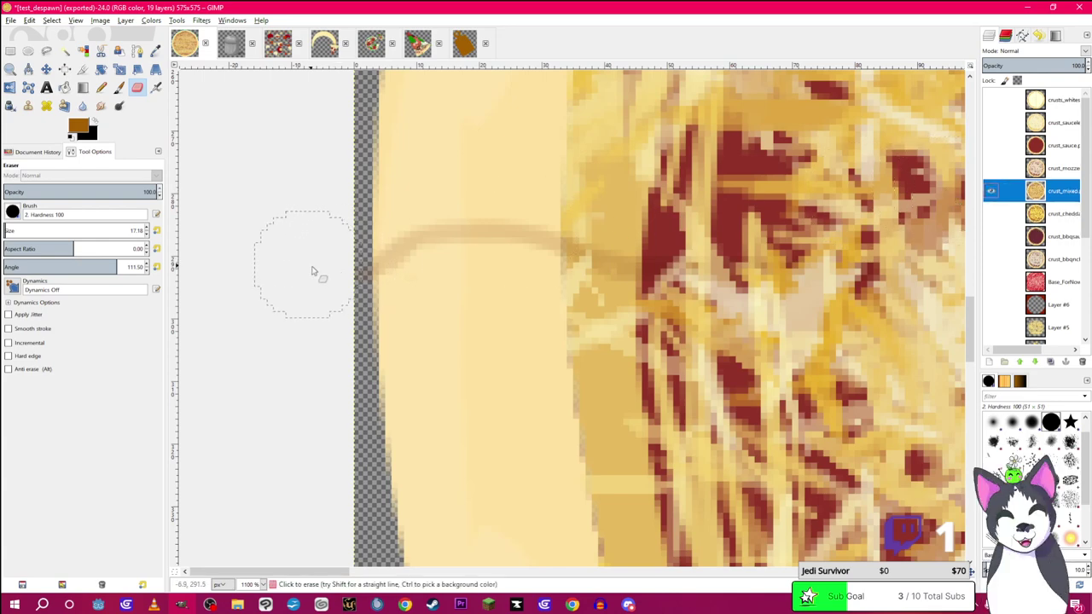
left_click(990, 191)
Preview the mozzarella, sauce and sauceless crusts, ending on the white-sauce crust alone
left_click(991, 168)
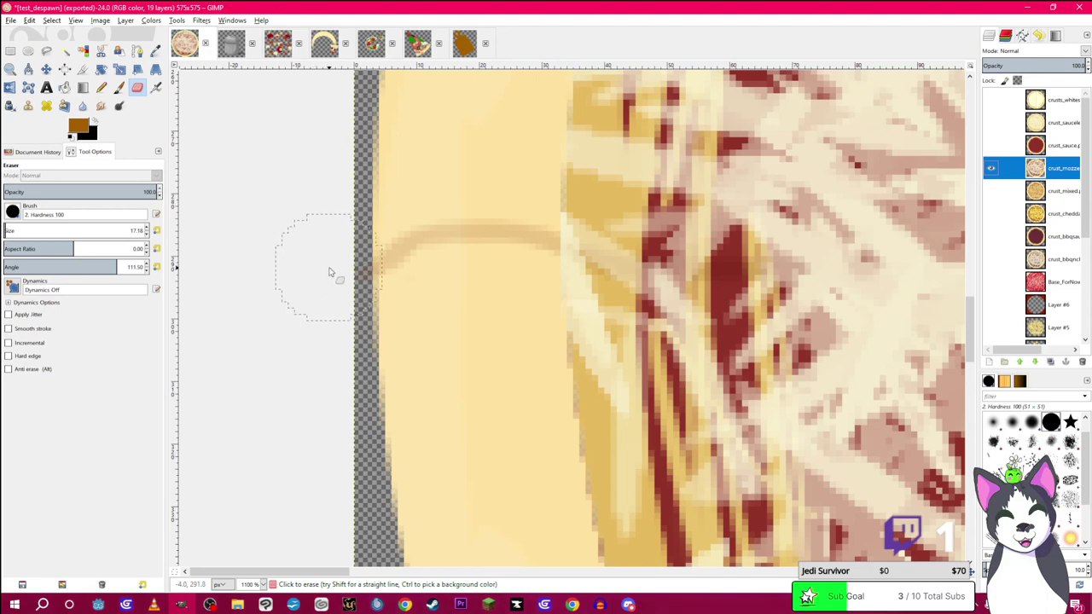
left_click(990, 145)
left_click(990, 168)
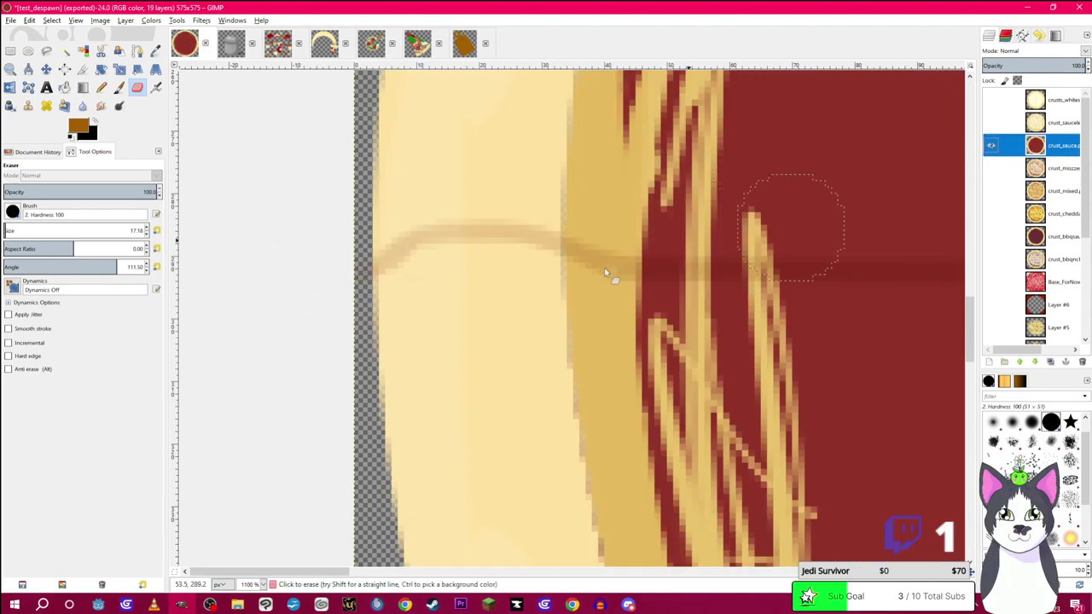
left_click(991, 145)
left_click(990, 122)
left_click(1013, 122)
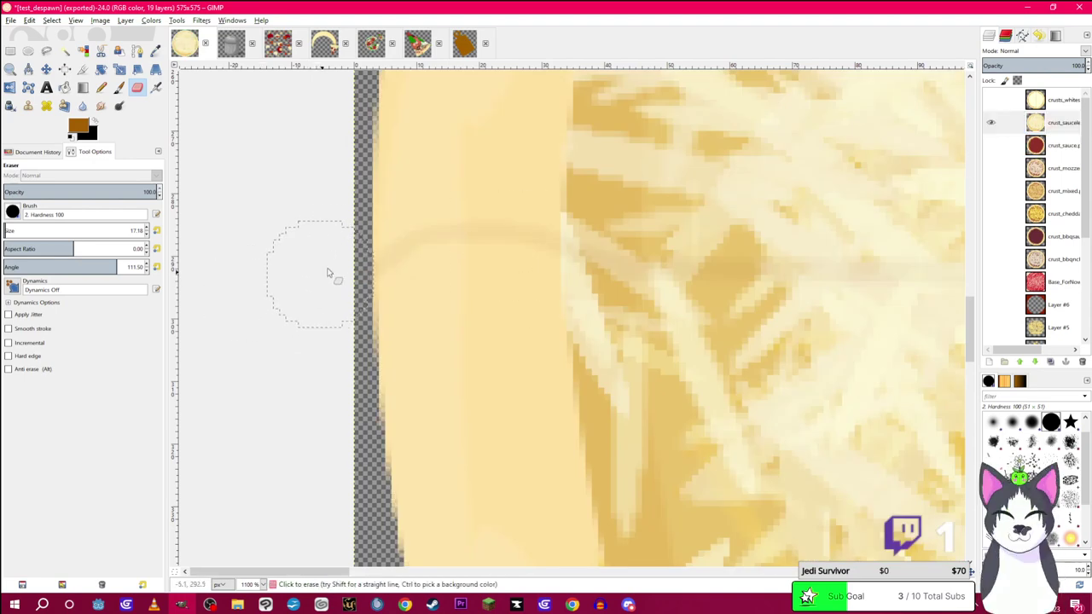
left_click(992, 103)
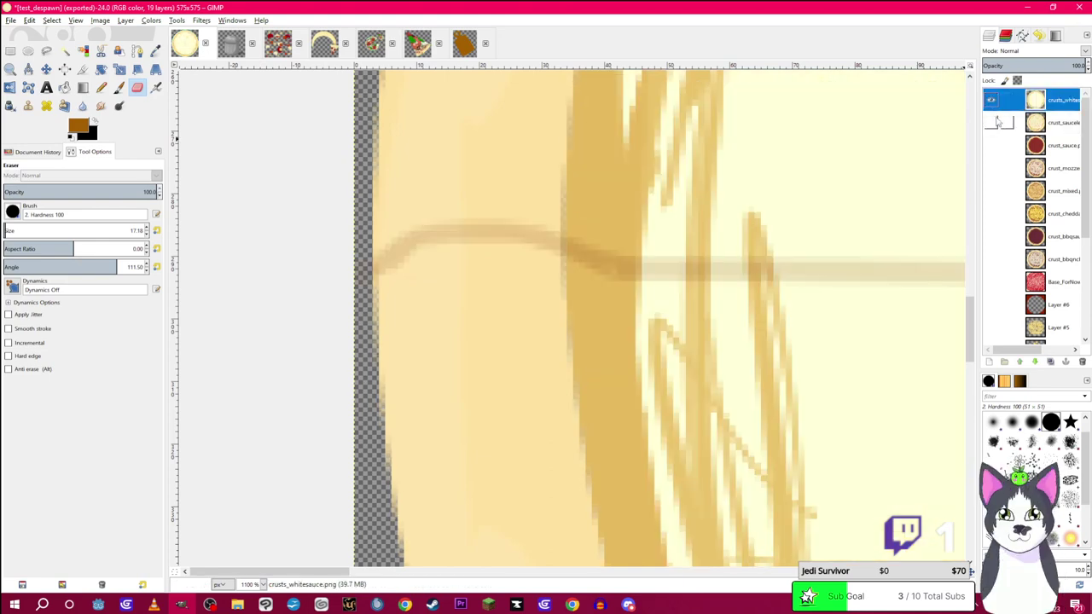
scroll(536, 271, "down", 4, "ctrl")
scroll(419, 293, "down", 1, "ctrl")
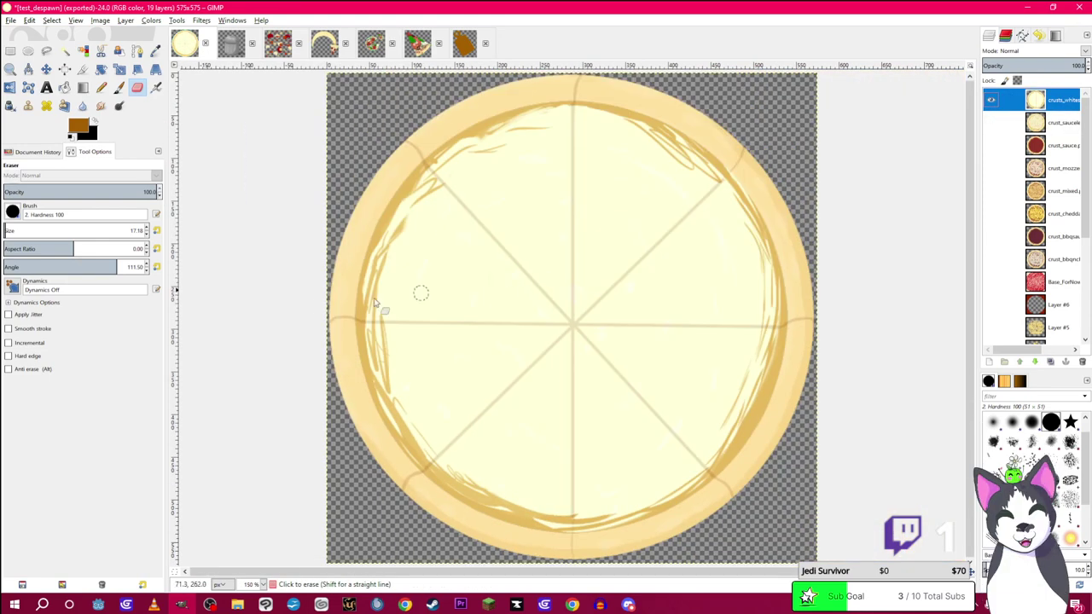
scroll(419, 293, "up", 4, "ctrl")
scroll(530, 345, "up", 4, "ctrl")
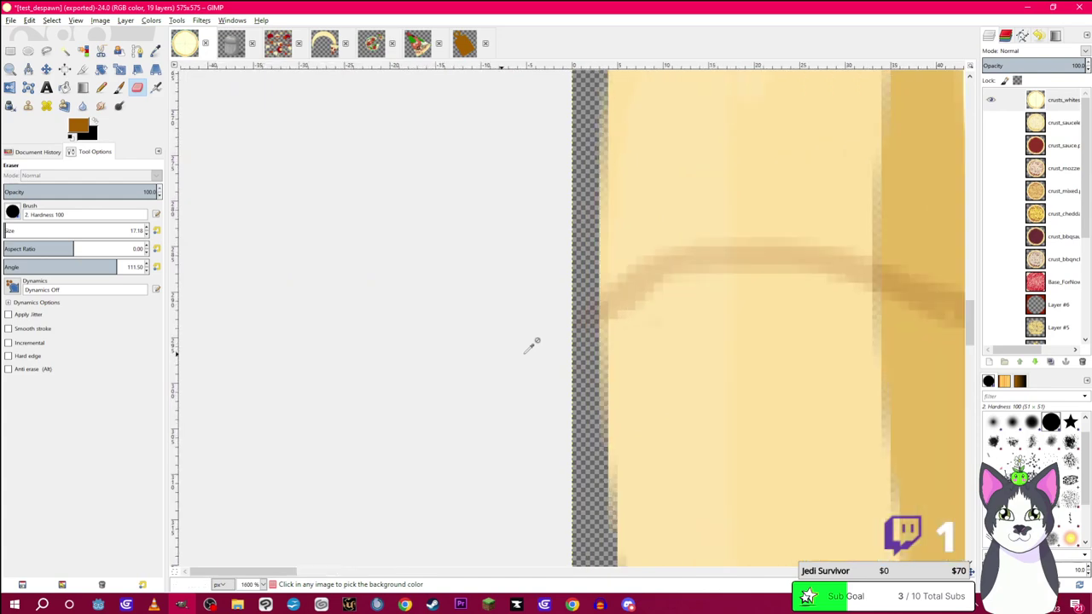
scroll(502, 301, "down", 10, "ctrl")
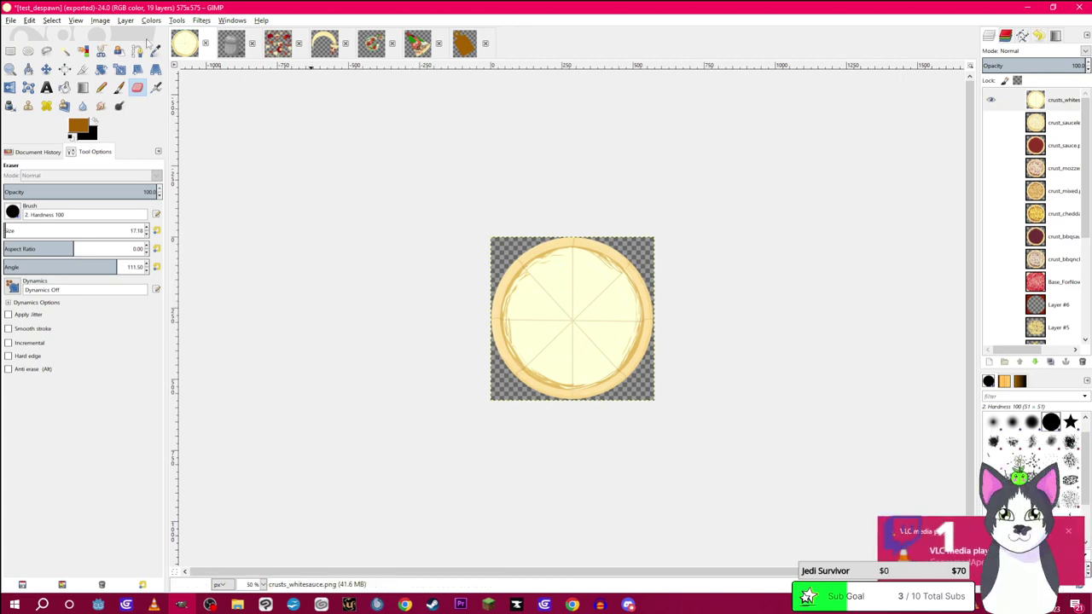
Export as crusts_whitesauce_cleanedup.png in Bases, then hide the white-sauce layer
left_click(10, 19)
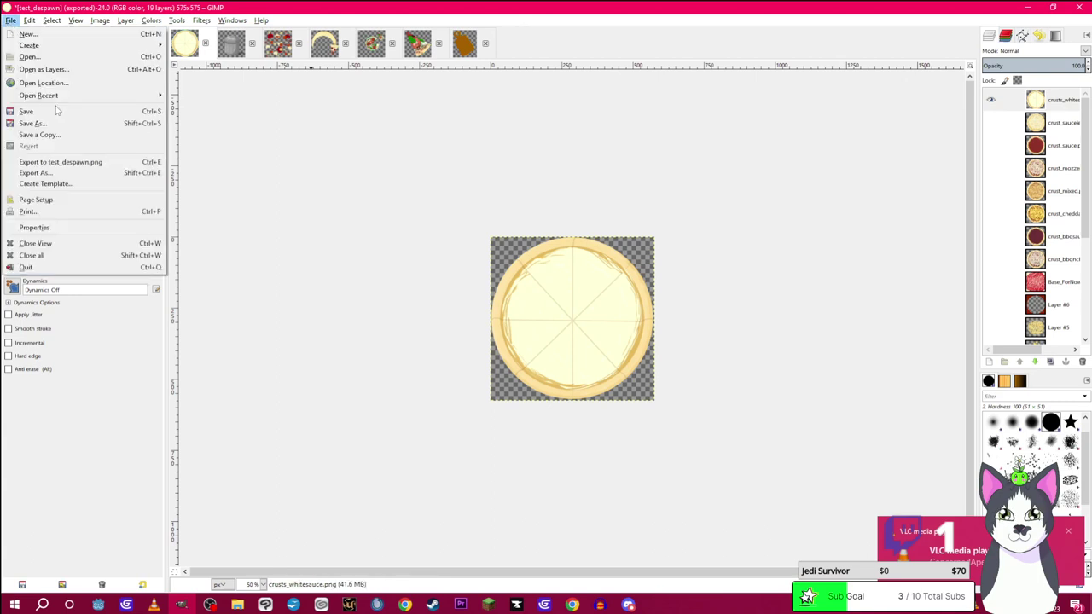
left_click(75, 174)
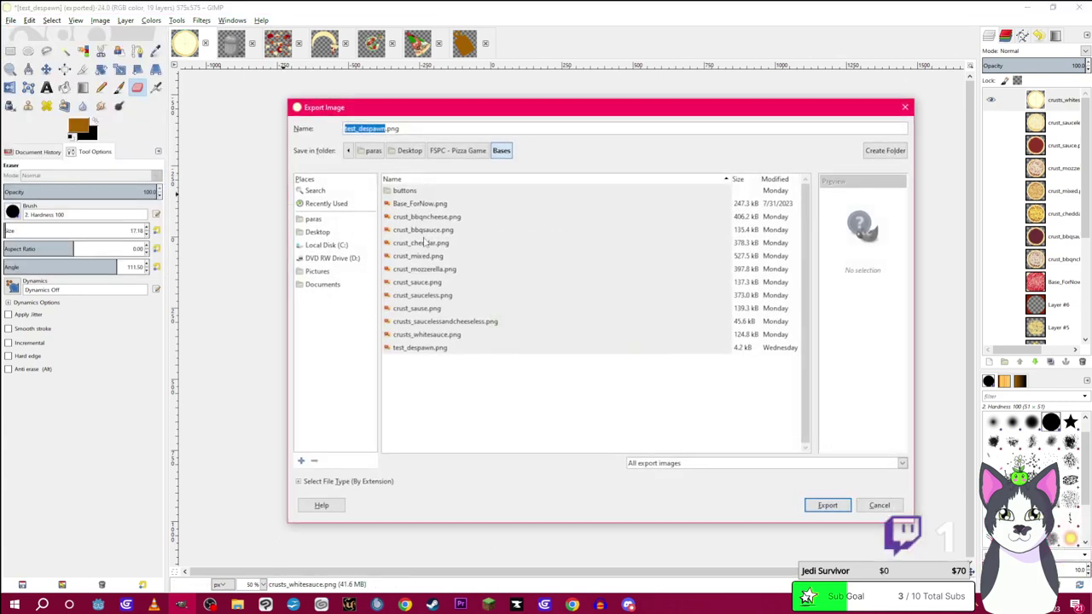
left_click(418, 335)
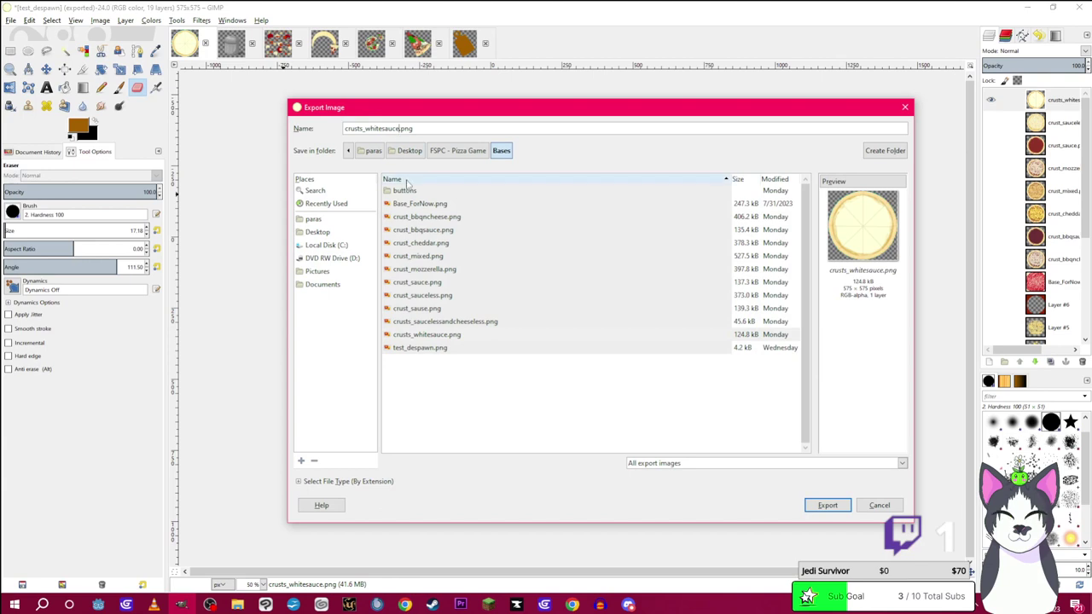
type("_clea")
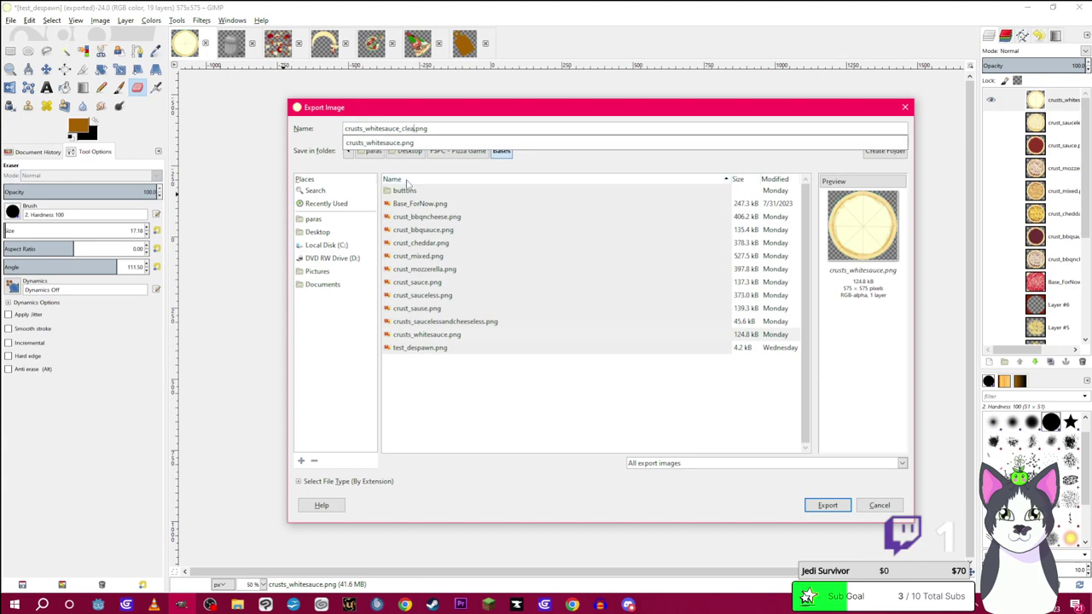
type("nedup")
left_click(827, 505)
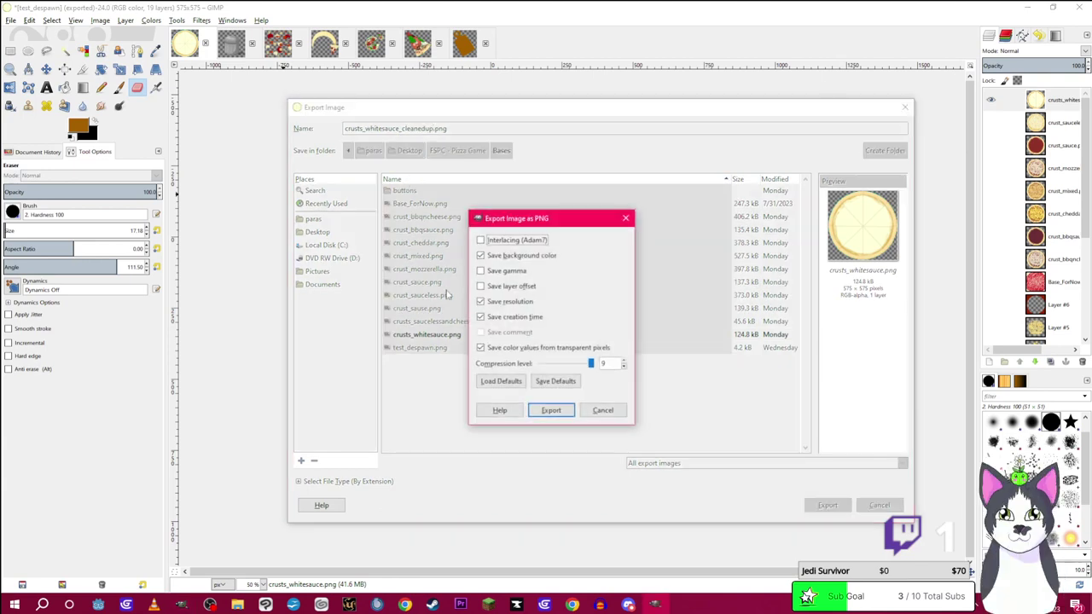
left_click(551, 410)
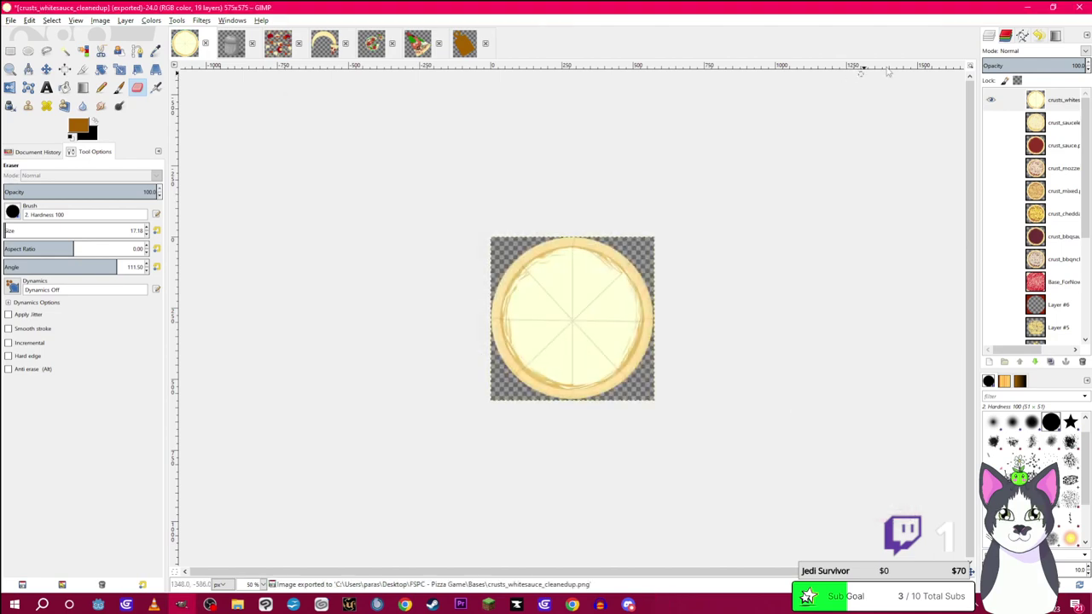
left_click(992, 100)
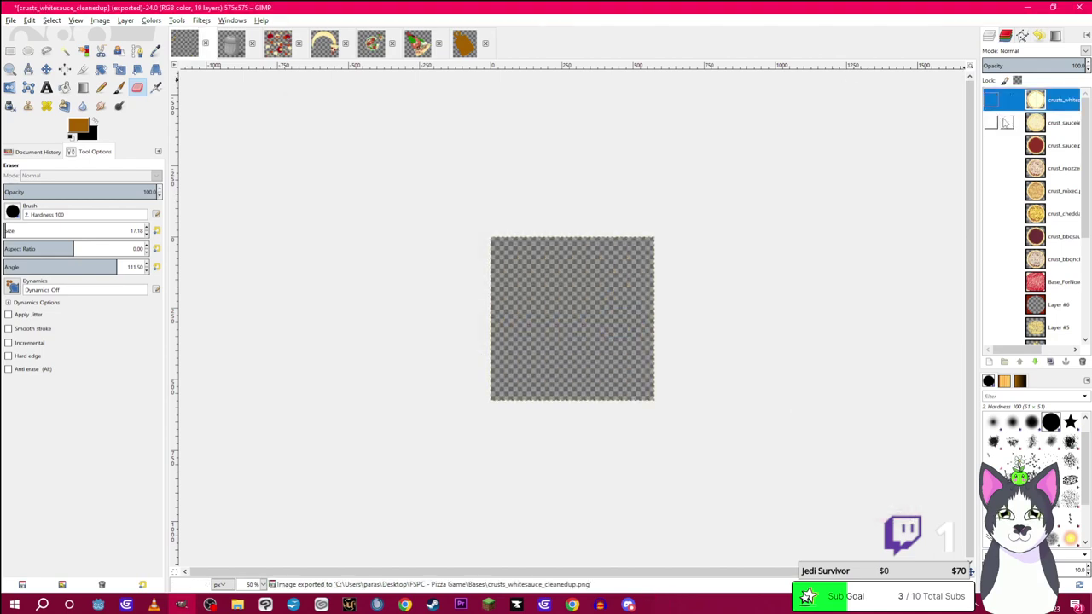
Show the sauceless crust and export it as crust_sauceless_cleanedup.png
left_click(991, 122)
left_click(11, 20)
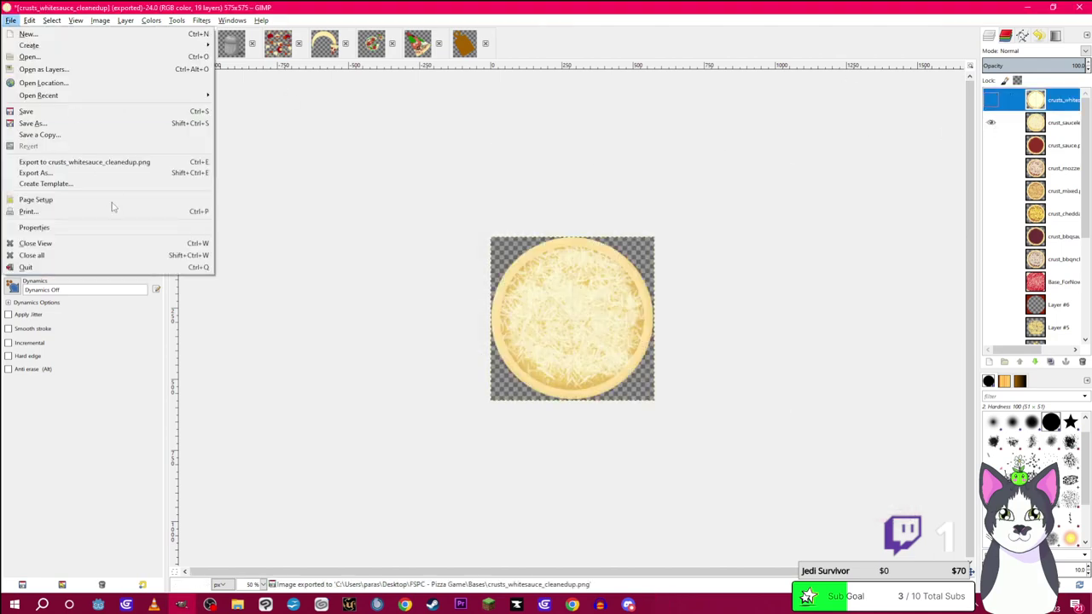
left_click(109, 172)
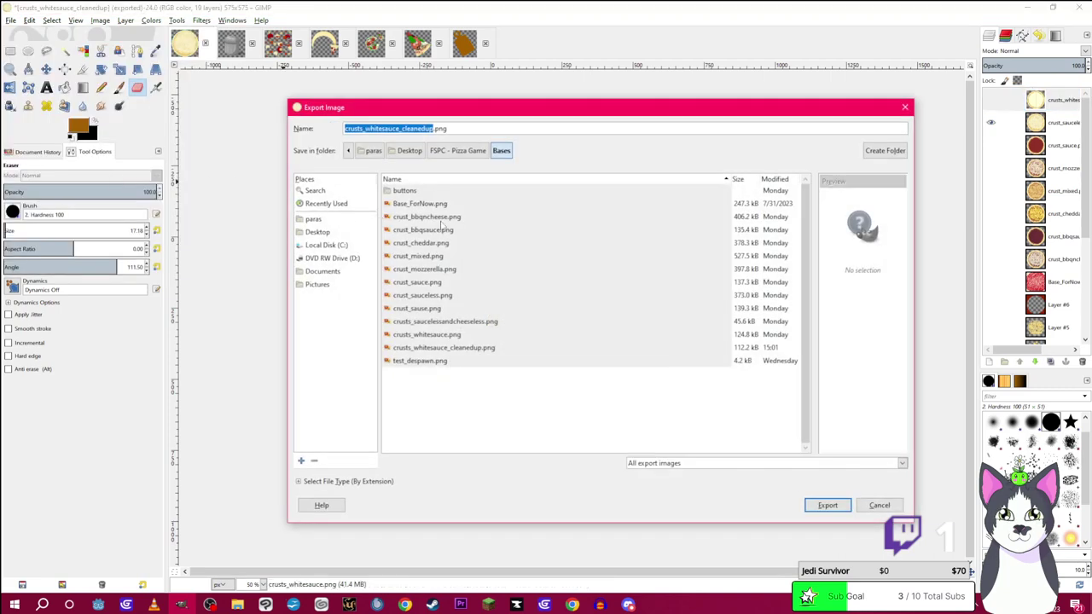
left_click(427, 296)
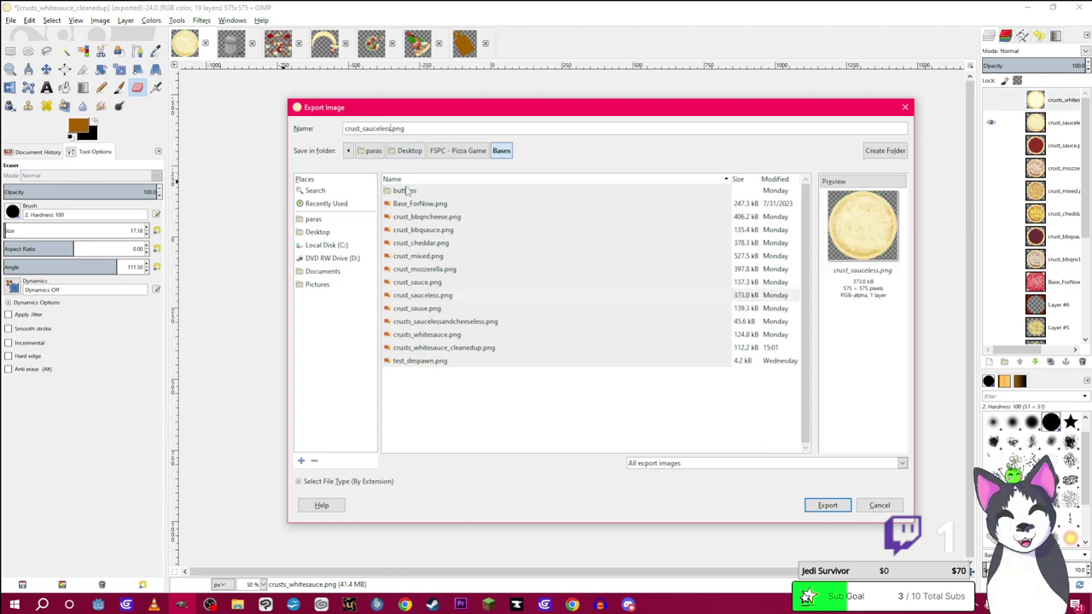
type("_")
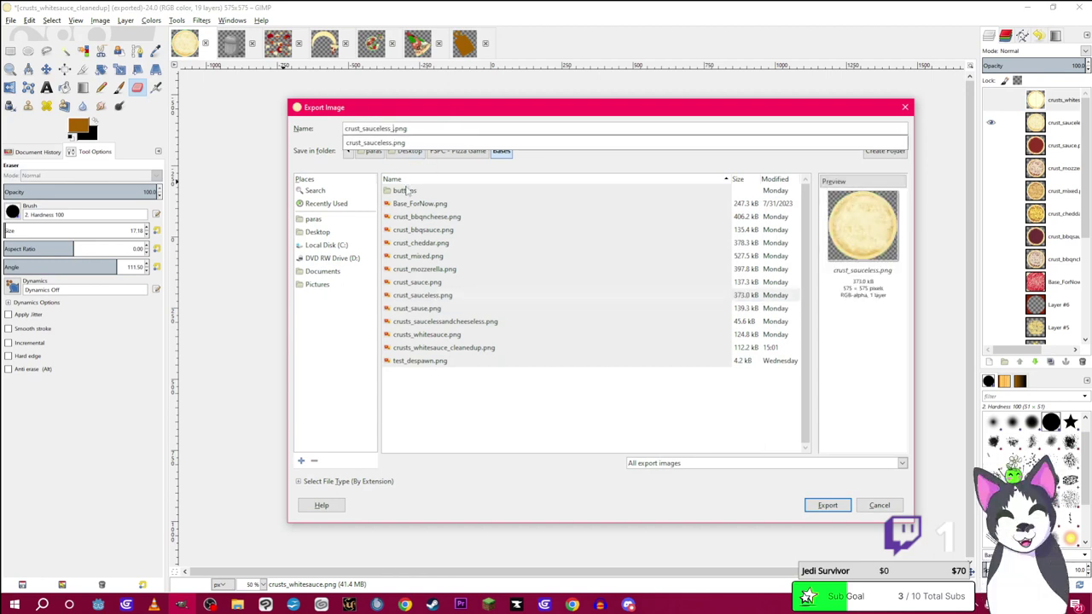
type("cleanedup")
key("Return")
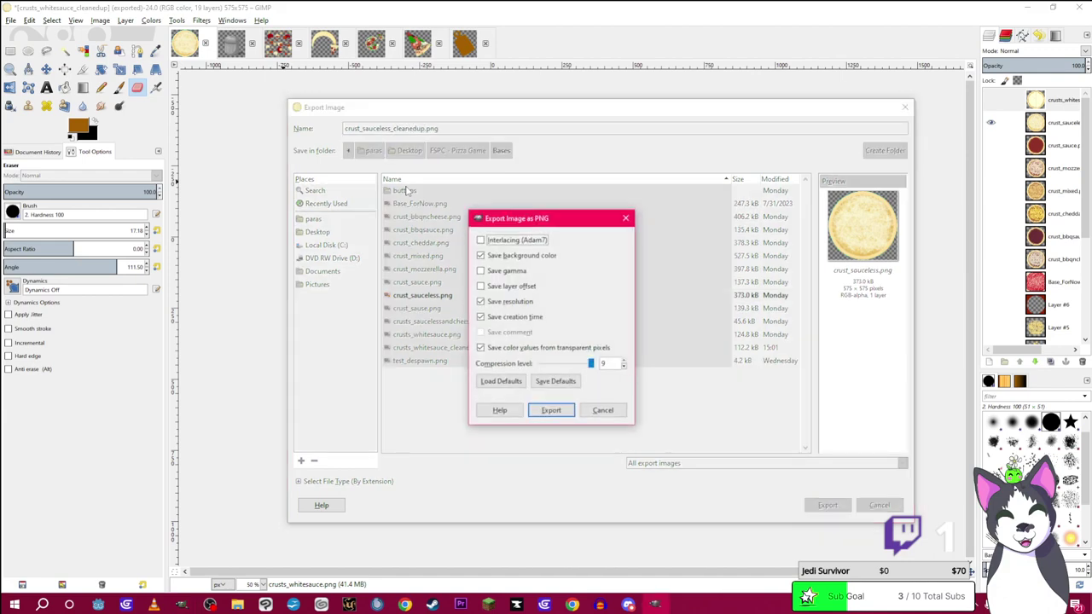
key("Return")
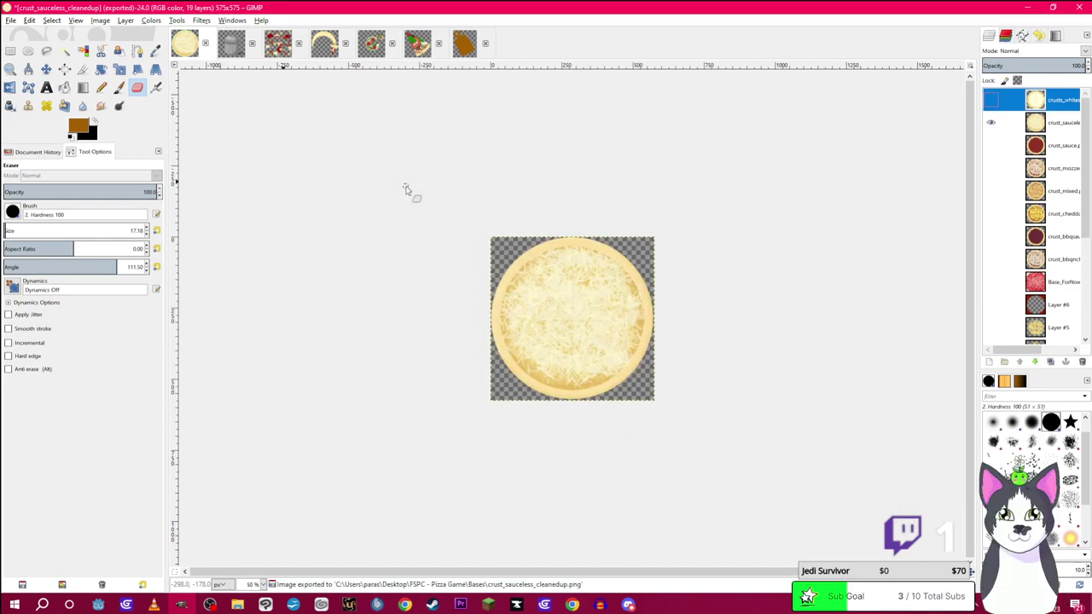
Show the sauce crust, export it as crust_sauce_cleanedup.png, then switch to the mozzarella crust
left_click(991, 122)
left_click(990, 145)
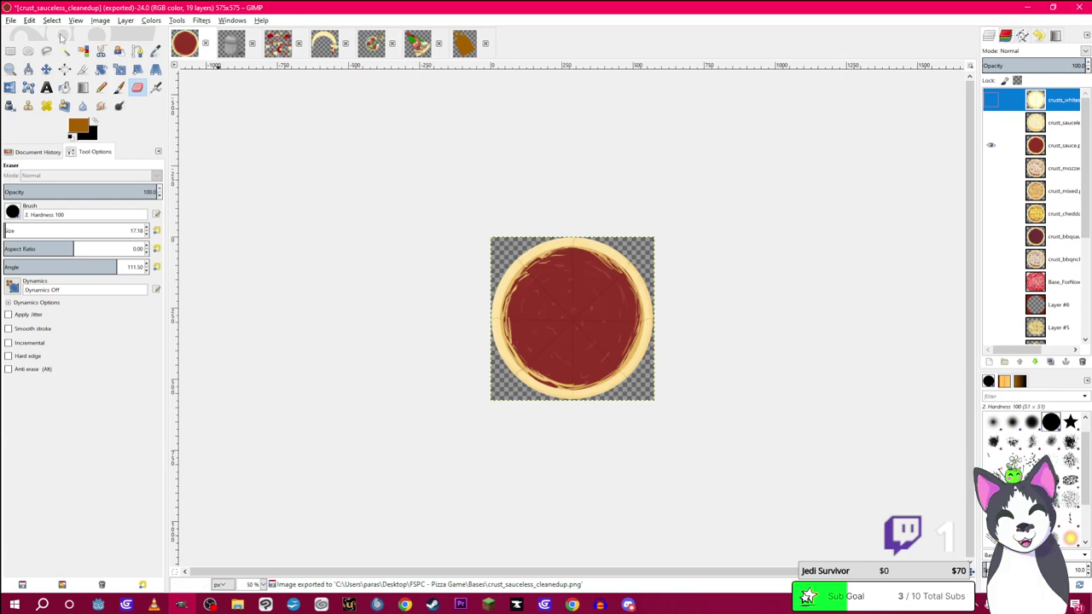
left_click(11, 20)
left_click(51, 171)
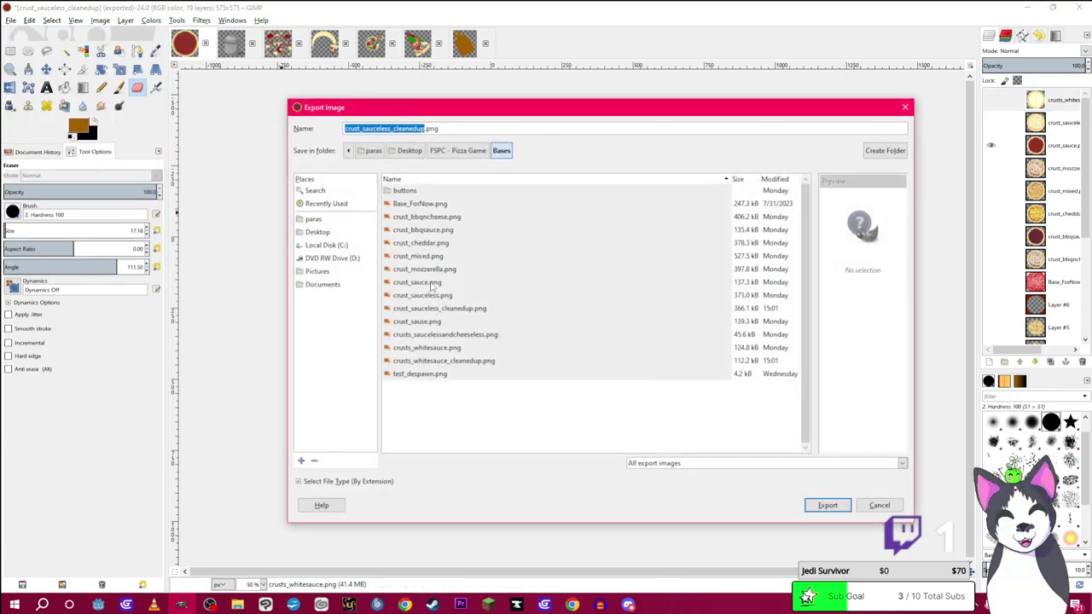
left_click(430, 282)
left_click(380, 128)
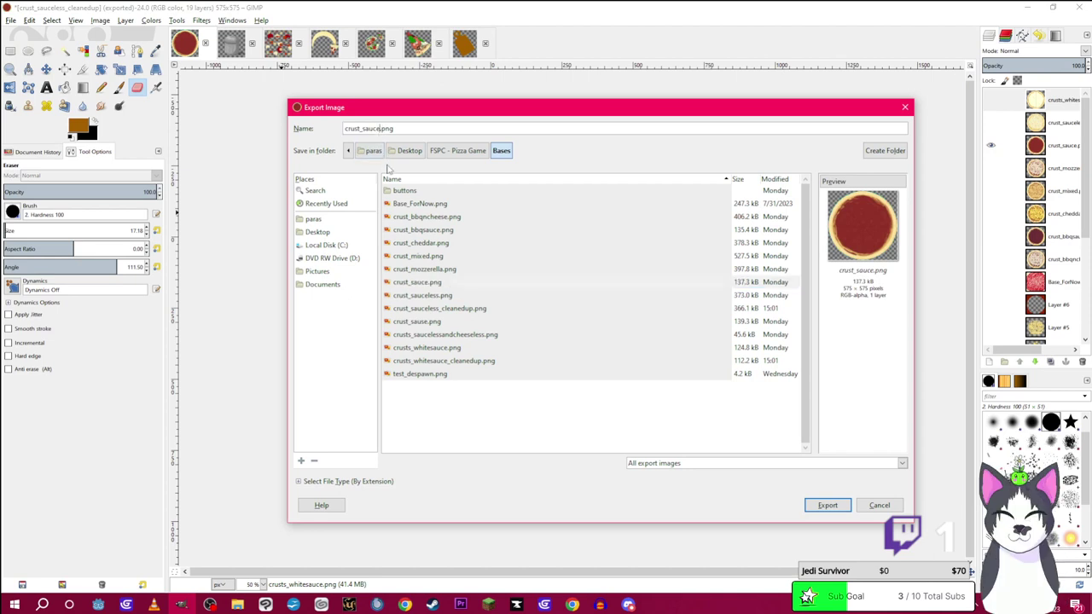
type("_cleane")
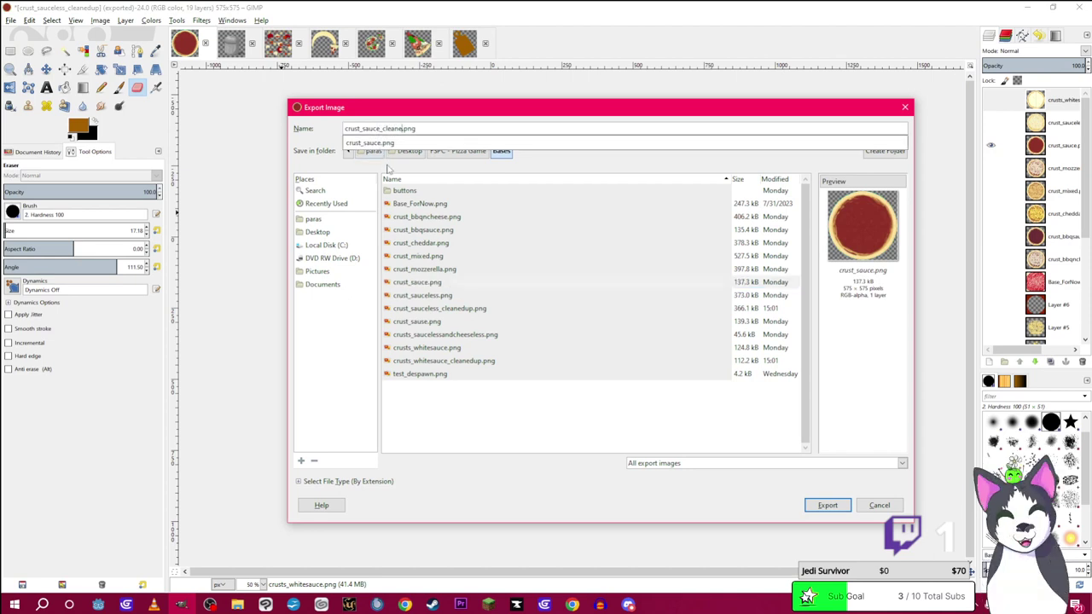
type("dup")
key("Return")
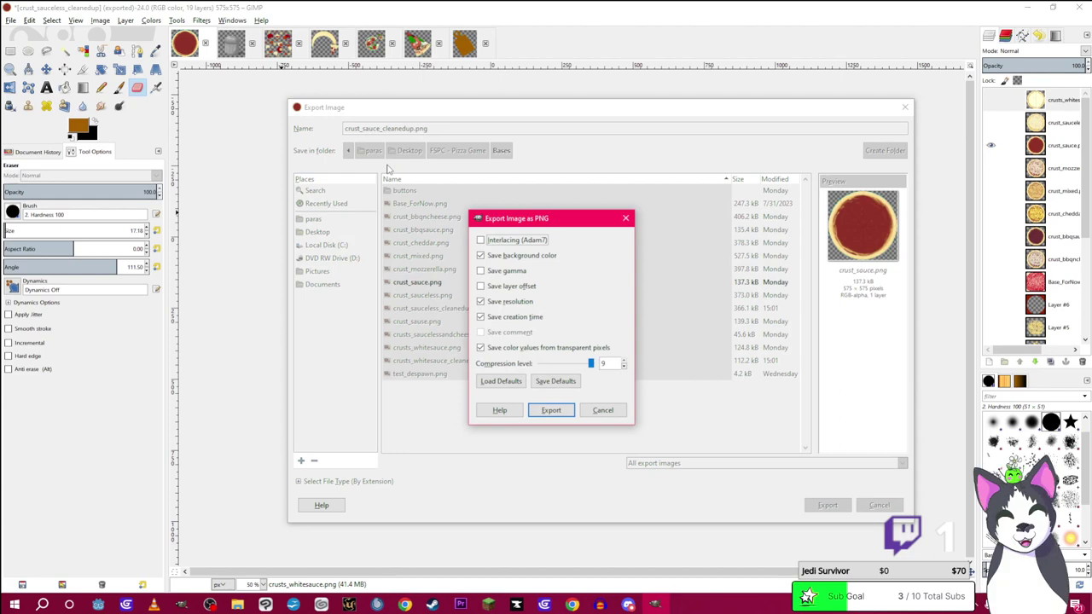
key("Return")
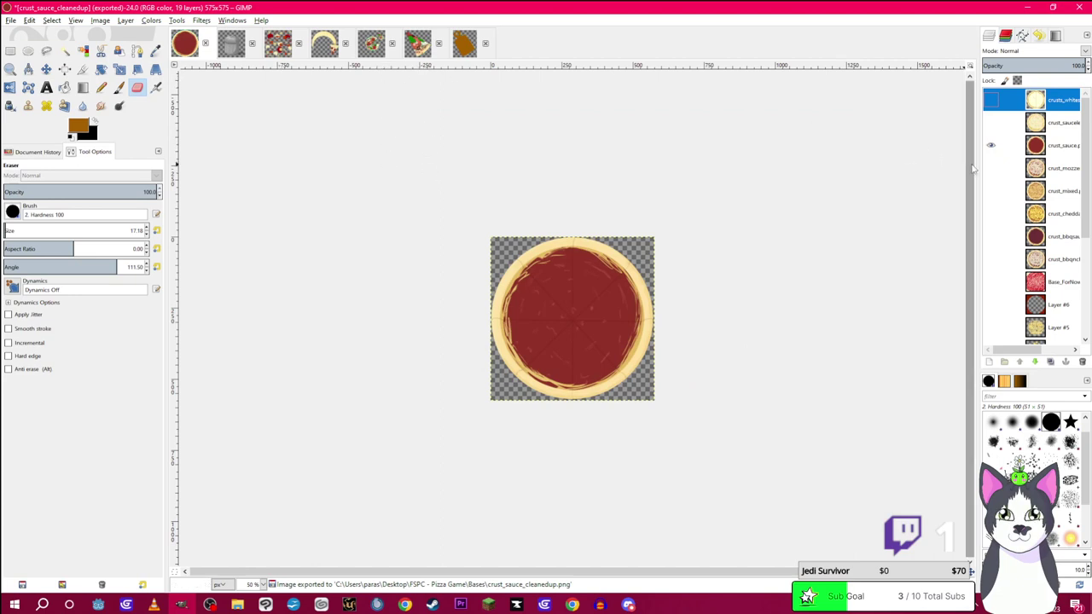
left_click(990, 146)
left_click(990, 169)
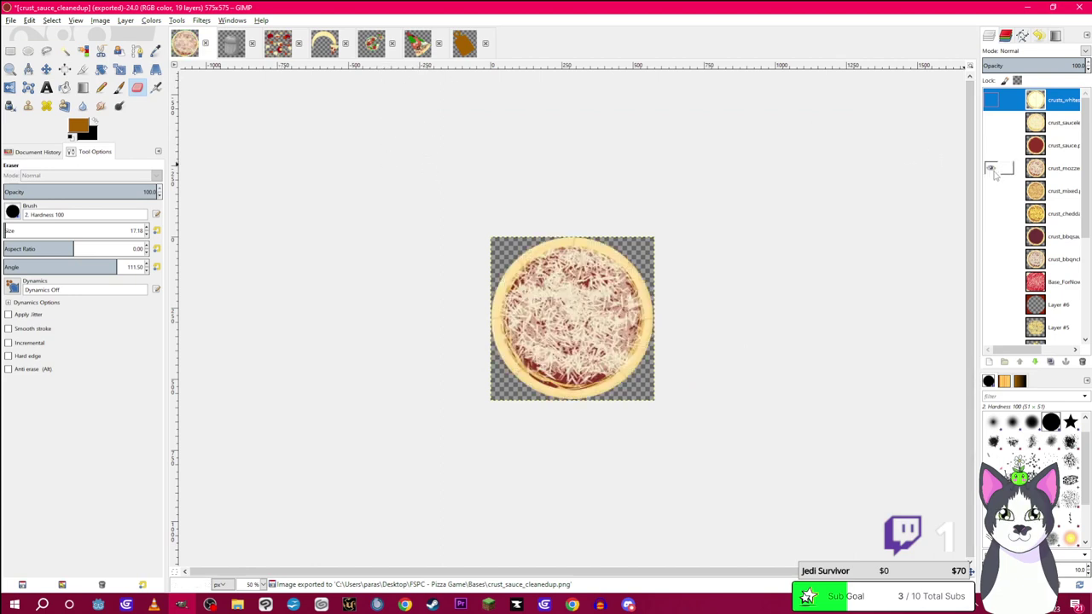
Export the mozzarella crust as crust_mozzerellacleanedup.png in the Bases folder
left_click(10, 20)
left_click(75, 173)
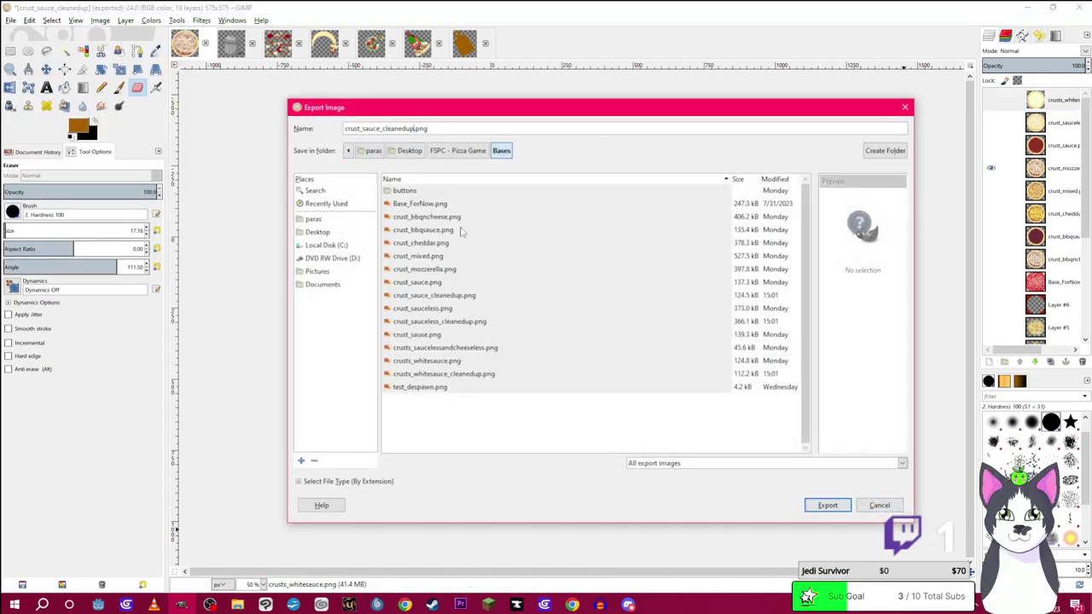
left_click(422, 269)
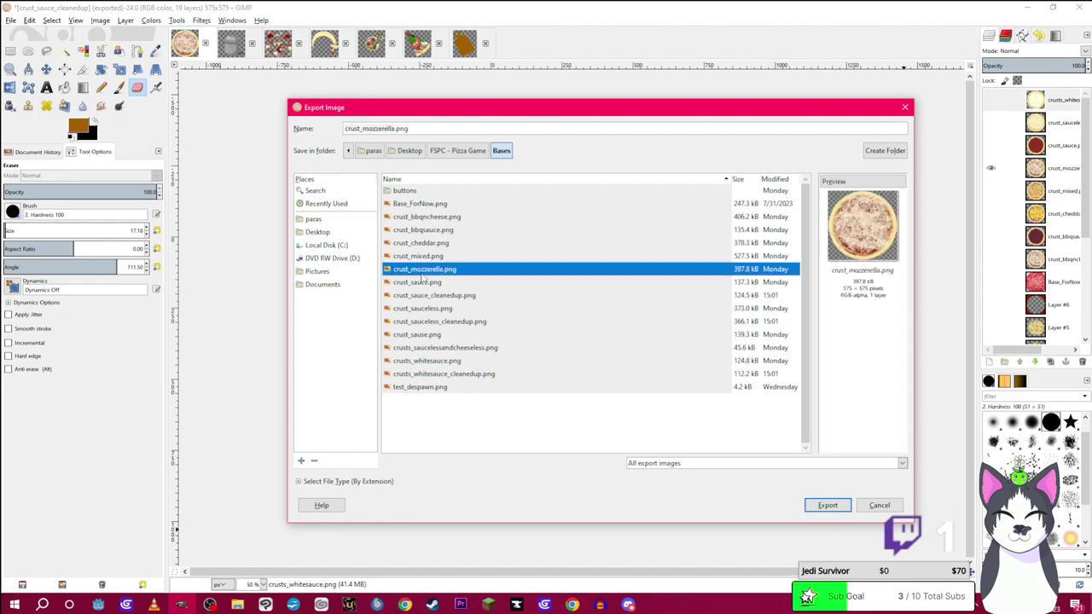
left_click(396, 129)
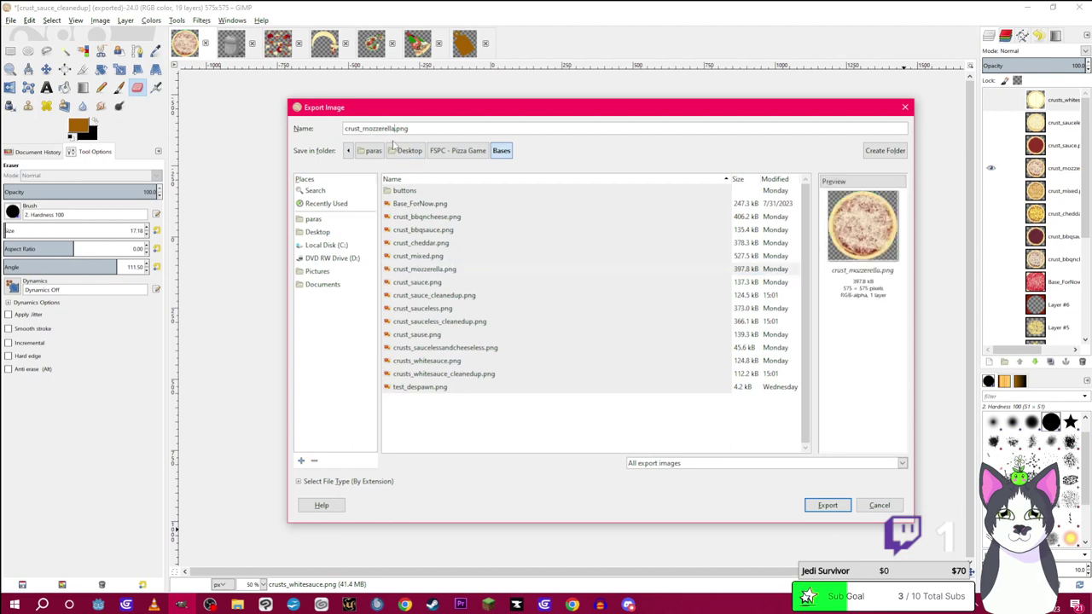
type("cleanedup")
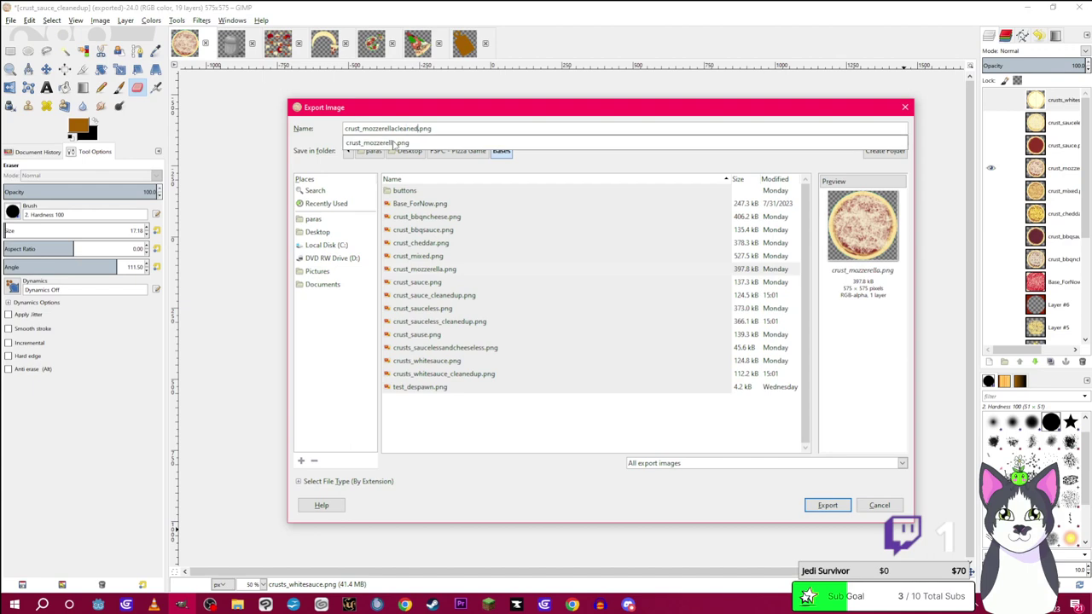
key("Return")
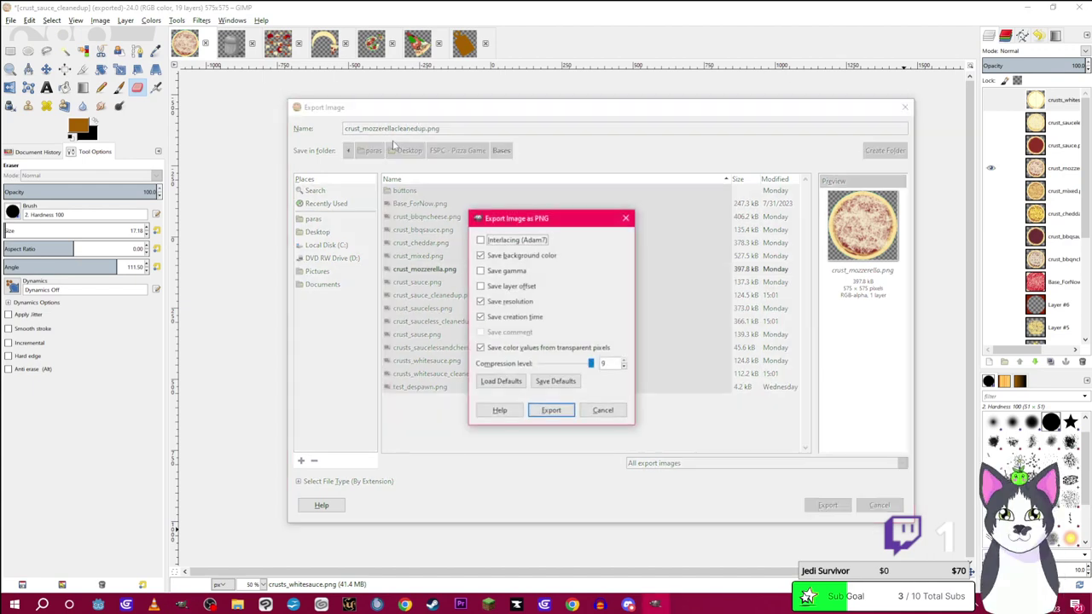
key("Return")
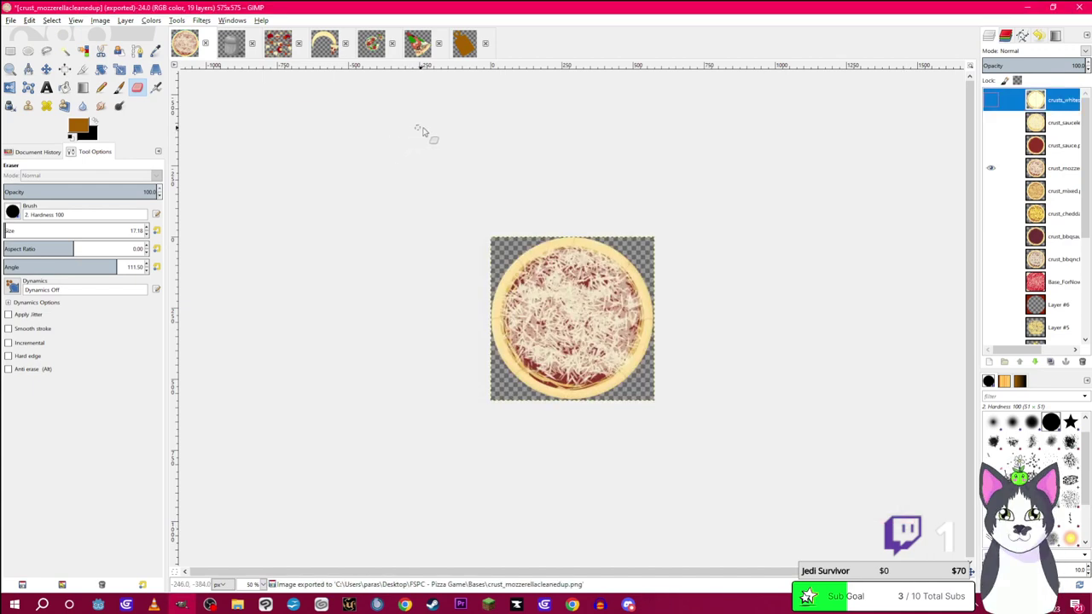
Show only the crust_mixed layer and export it as crust_mixed_cleanedup.png
left_click(990, 168)
left_click(991, 190)
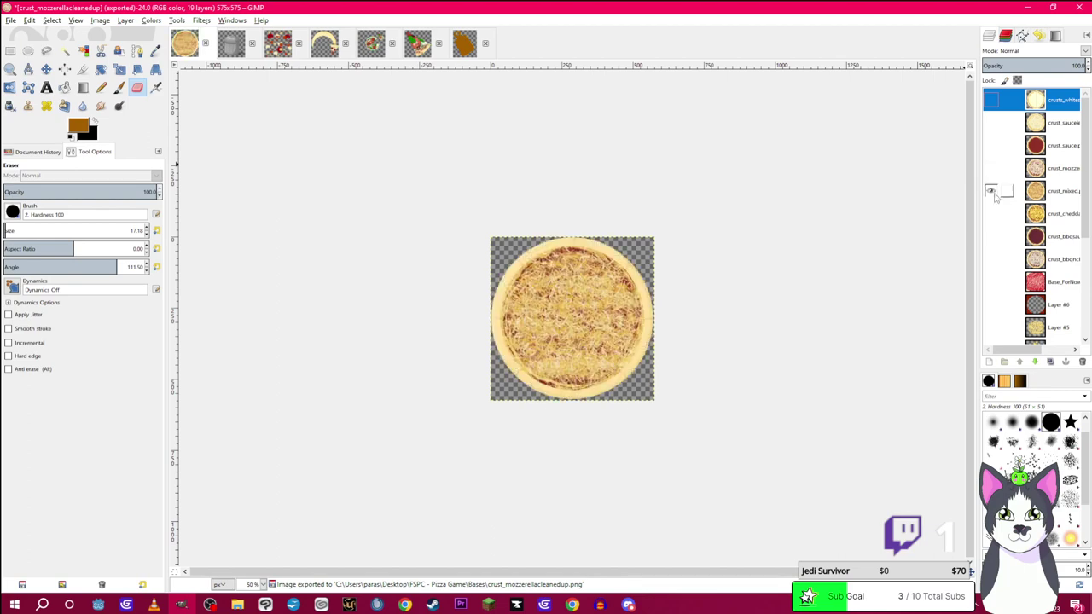
left_click(11, 19)
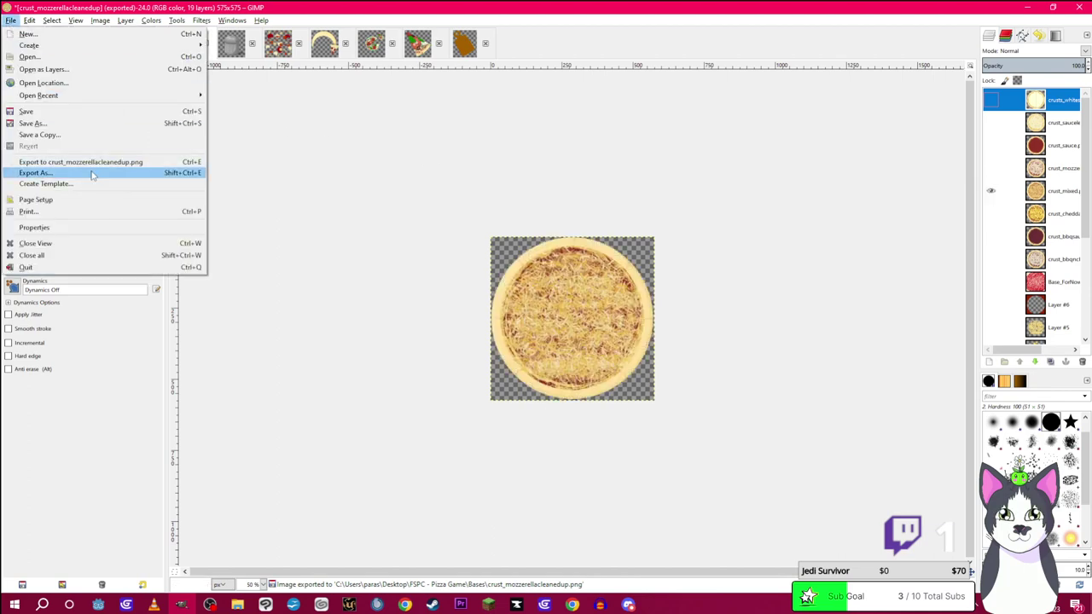
left_click(35, 172)
left_click(427, 129)
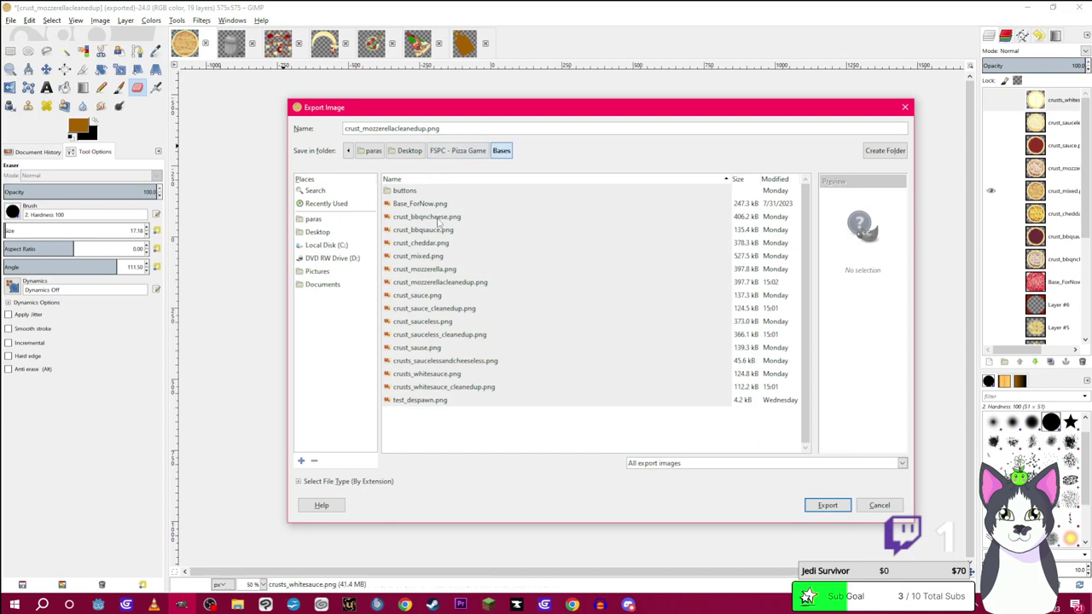
left_click_drag(421, 111, 362, 118)
left_click(364, 263)
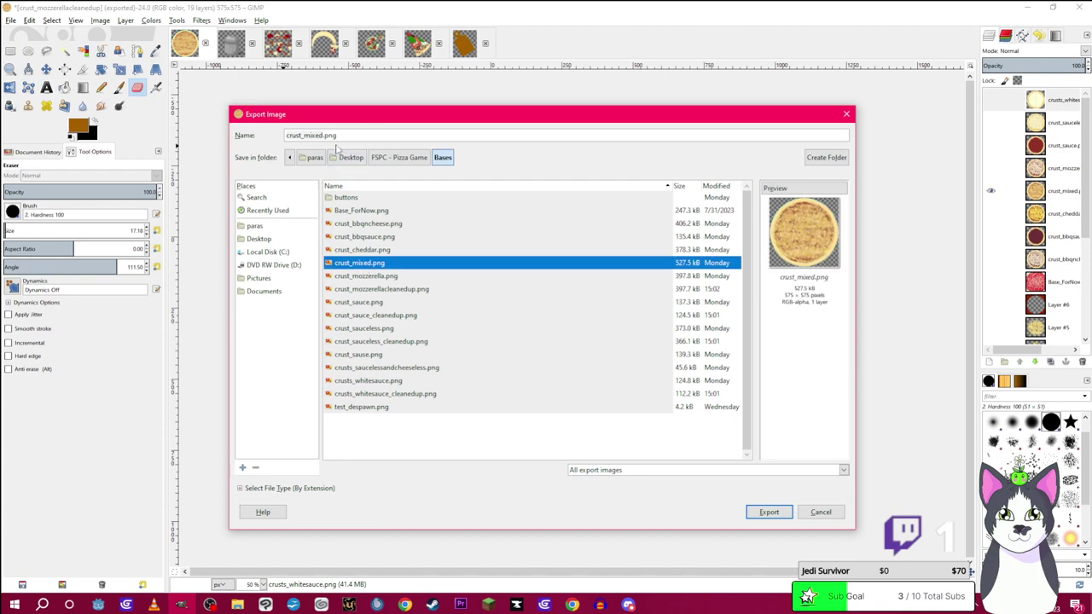
left_click(323, 134)
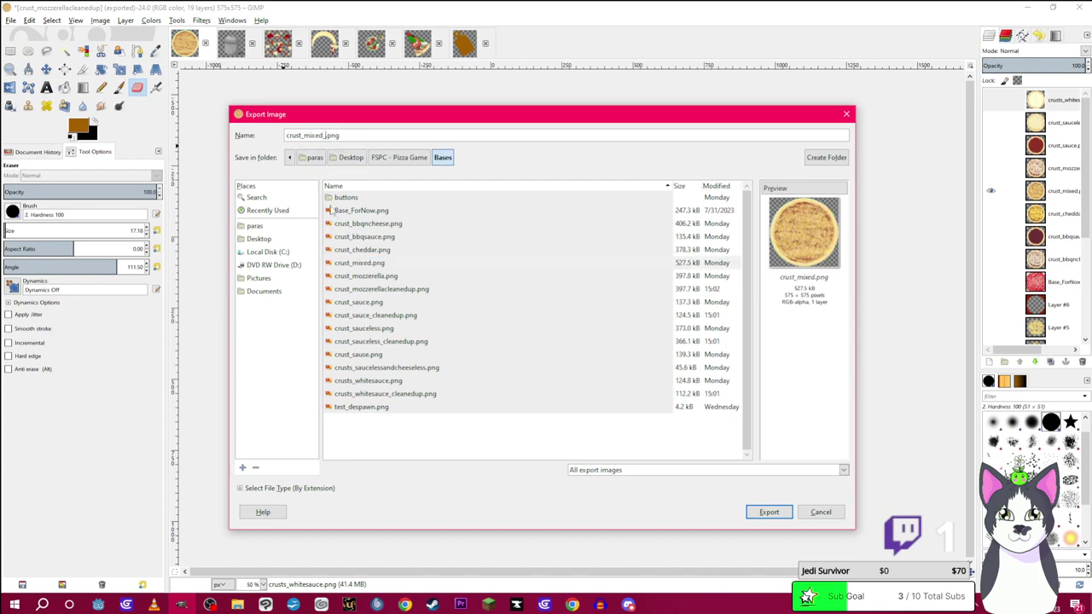
type("_cleanedup")
key("Return")
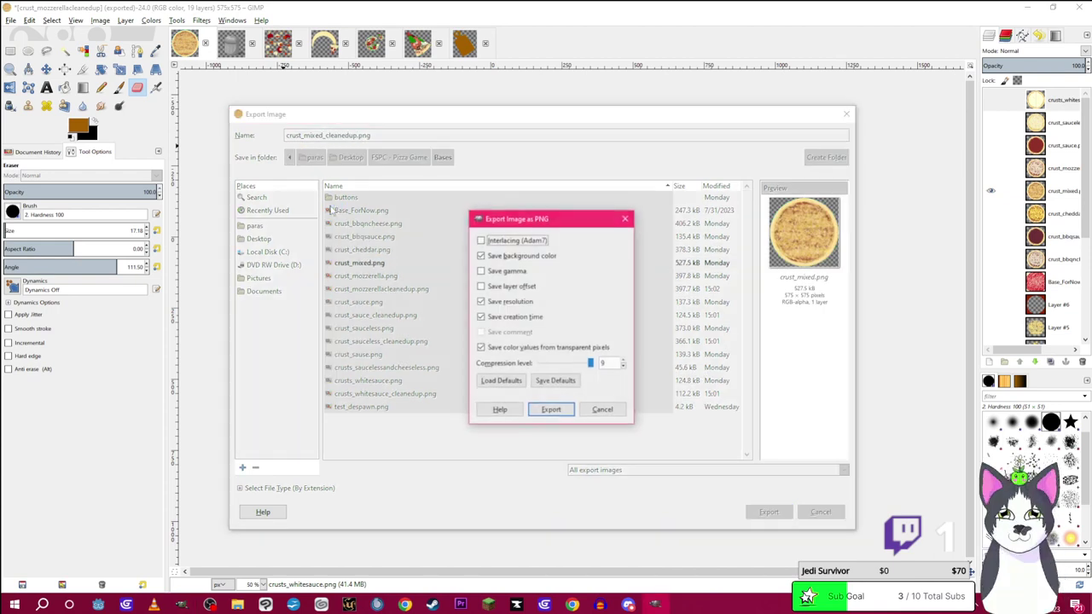
key("Return")
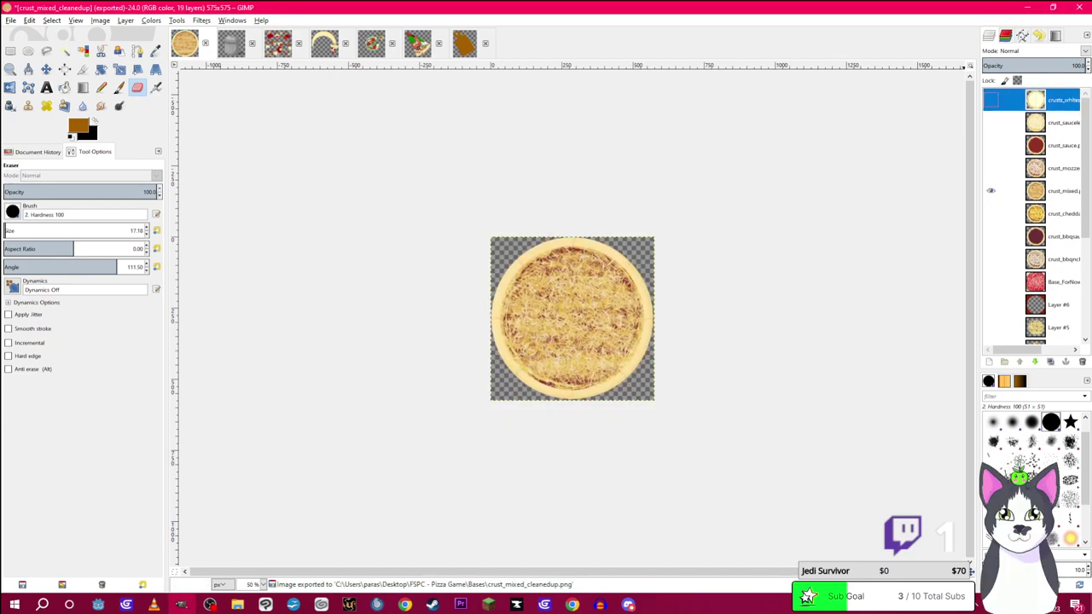
Show only the cheddar crust layer and export it as crust_cheddar_cleanedup.png
left_click(991, 190)
left_click(990, 213)
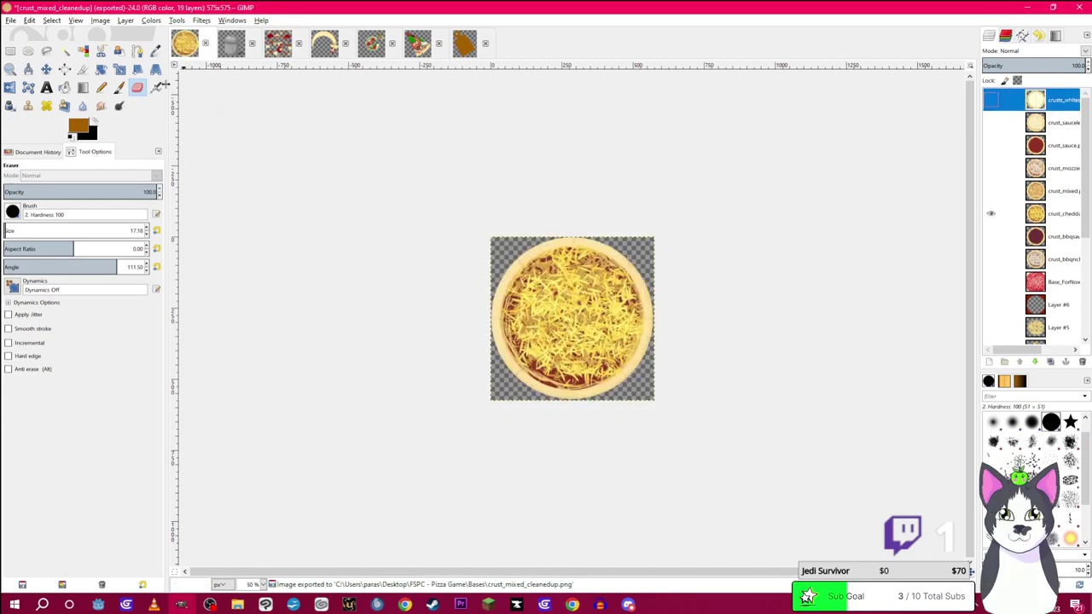
left_click(10, 19)
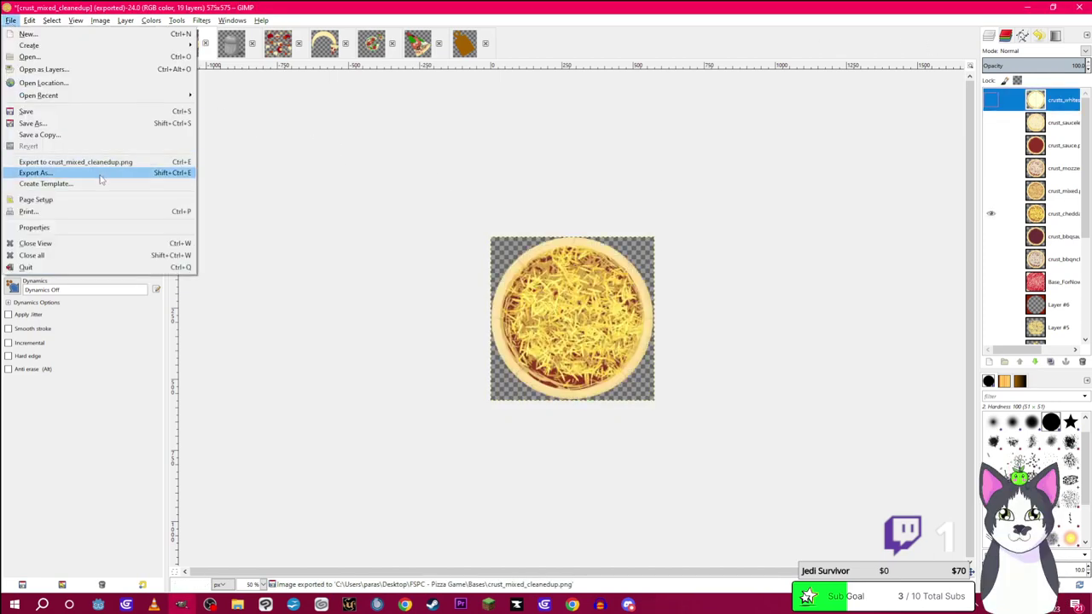
left_click(101, 177)
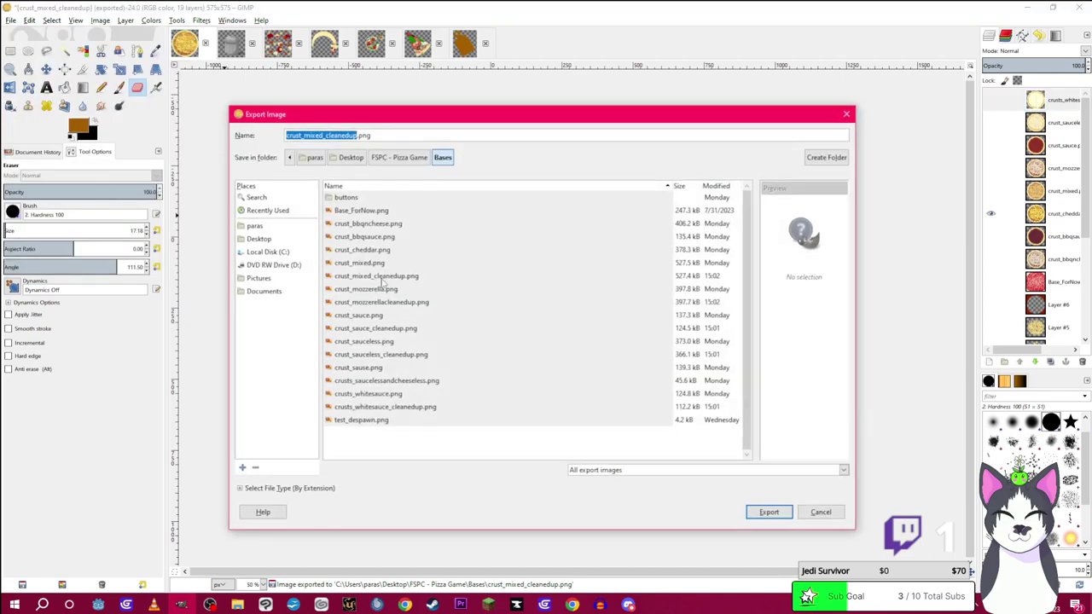
left_click(378, 249)
left_click(333, 136)
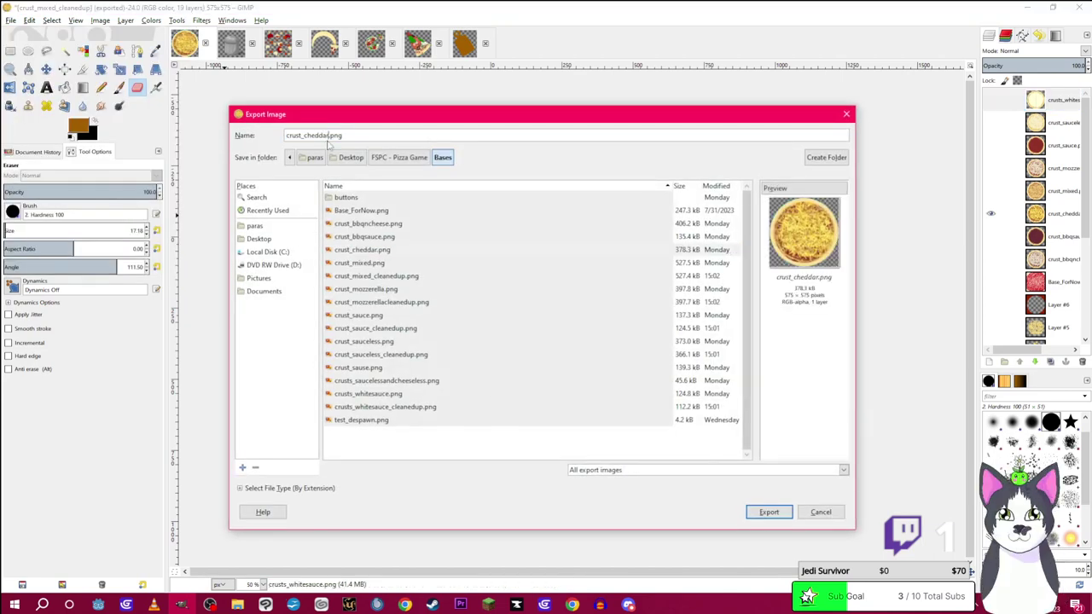
type("_cleane")
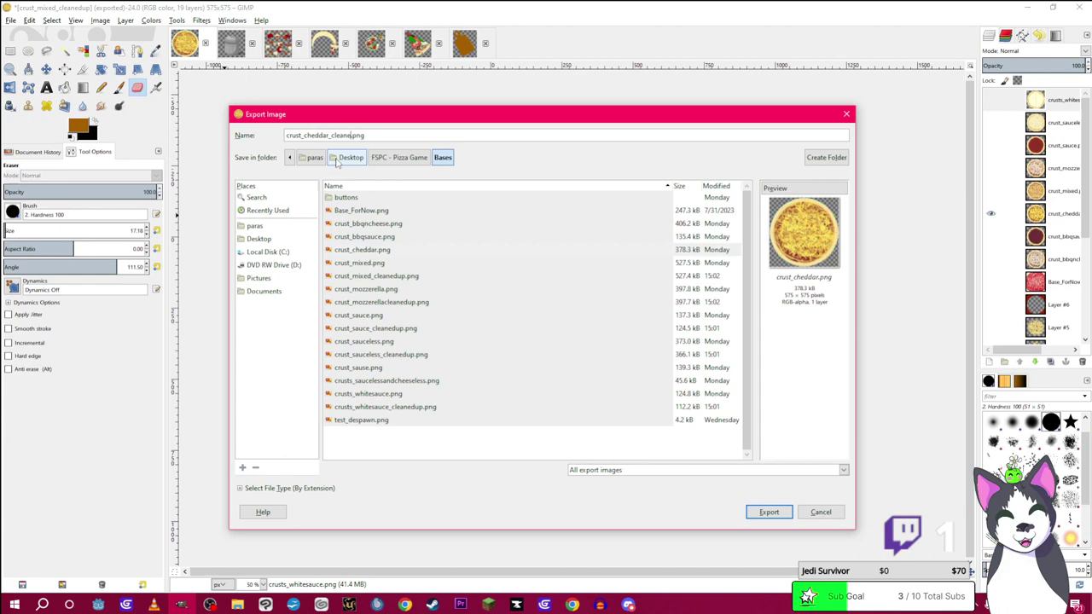
type("dup")
key("Return")
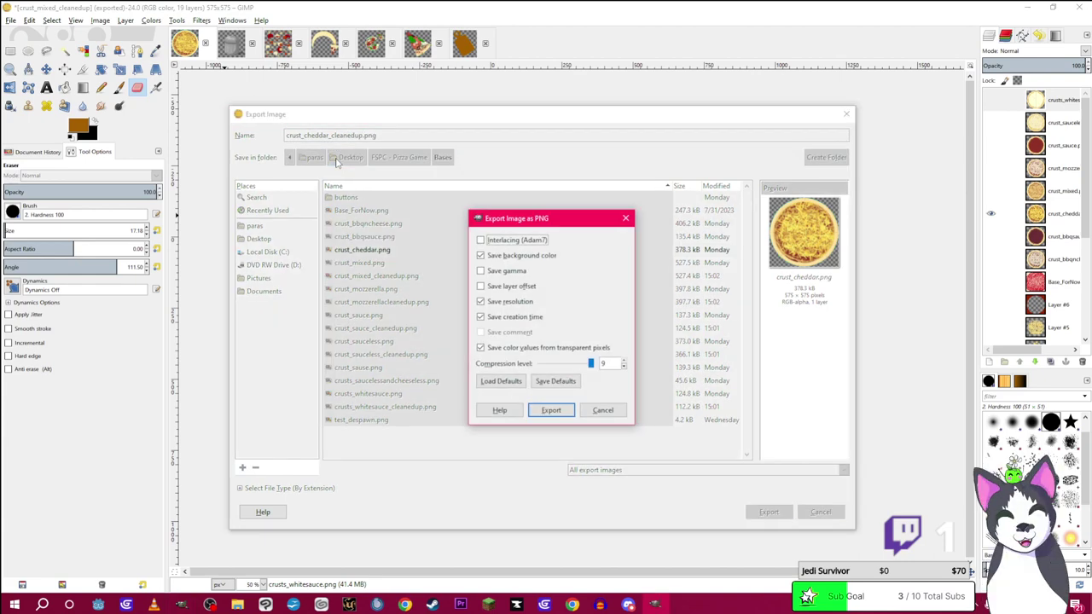
key("Return")
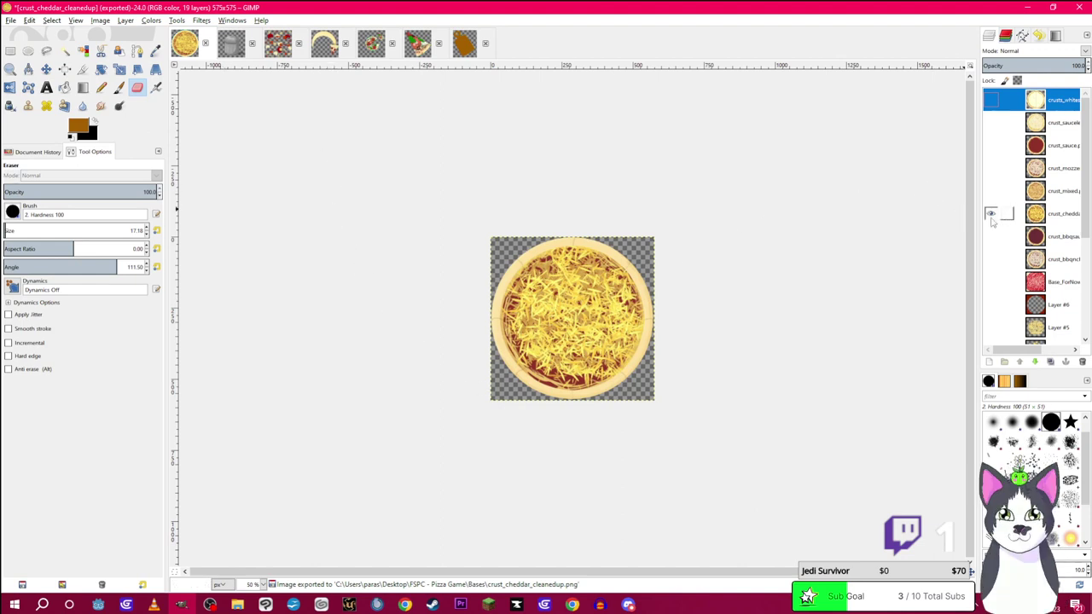
Show only the BBQ sauce crust layer and export it as crust_bbqsauce_cleanedup.png
left_click(991, 213)
left_click(991, 236)
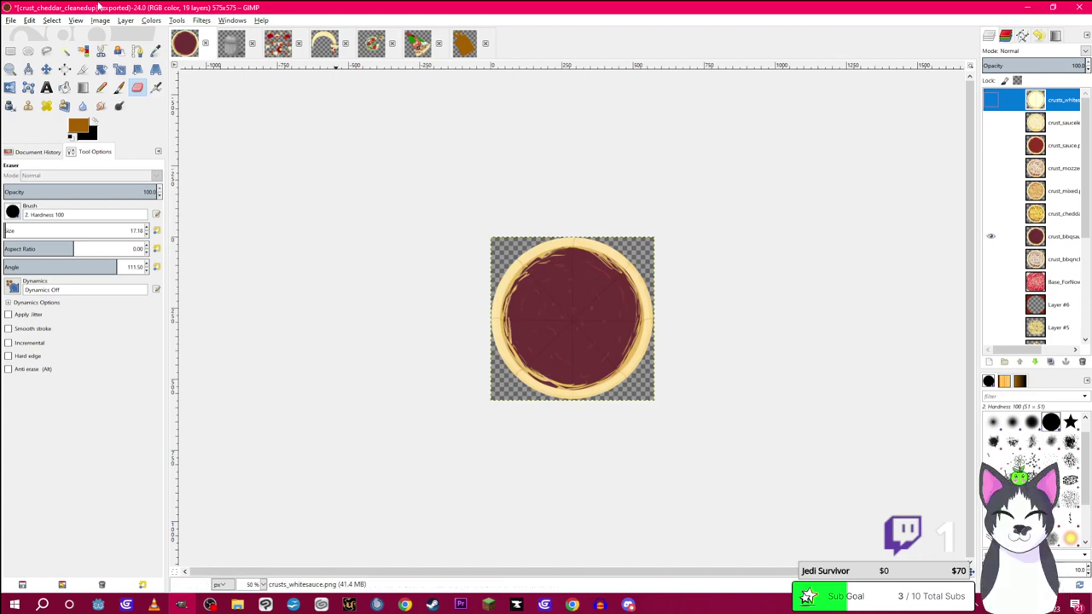
left_click(10, 20)
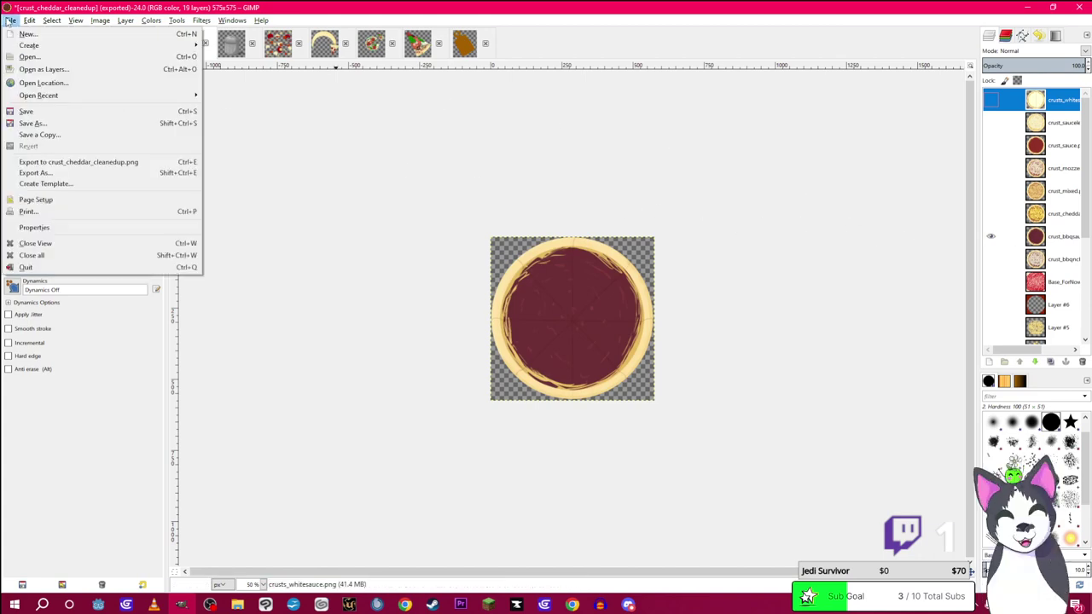
left_click(81, 173)
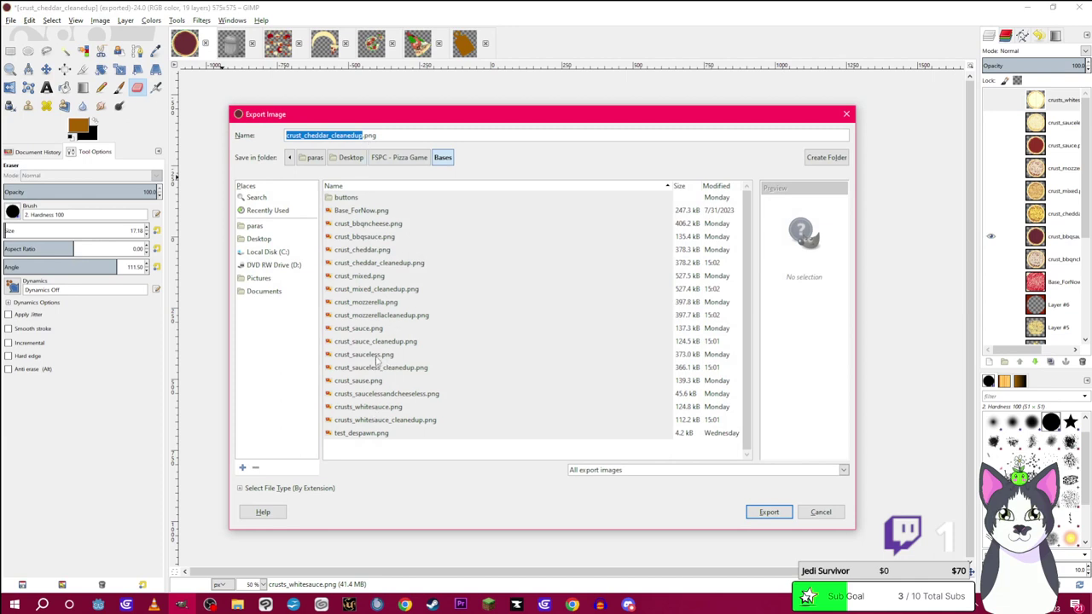
left_click(365, 236)
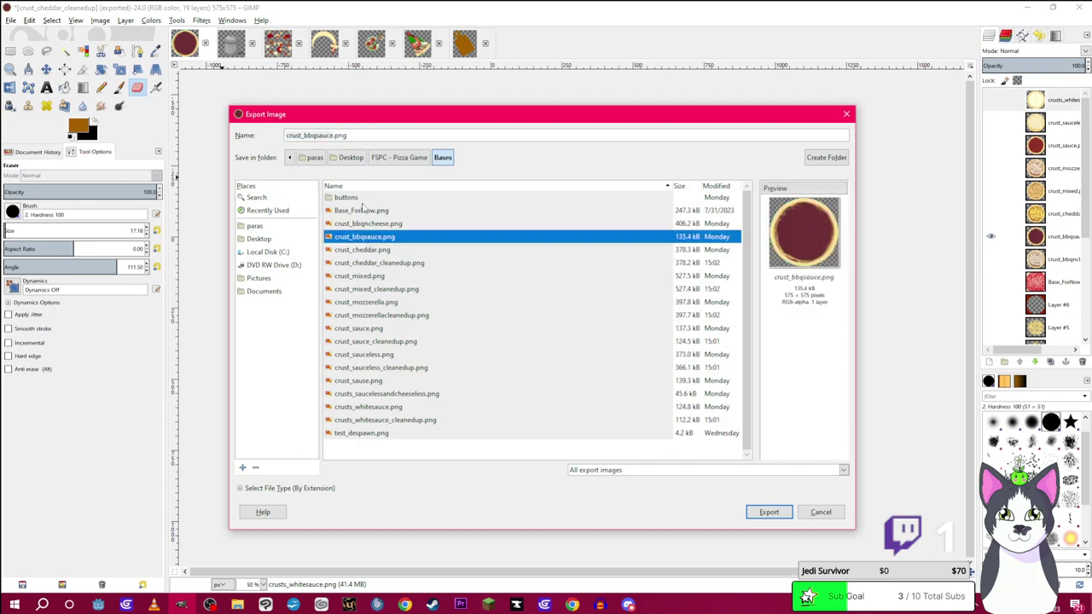
left_click(326, 137)
type("_")
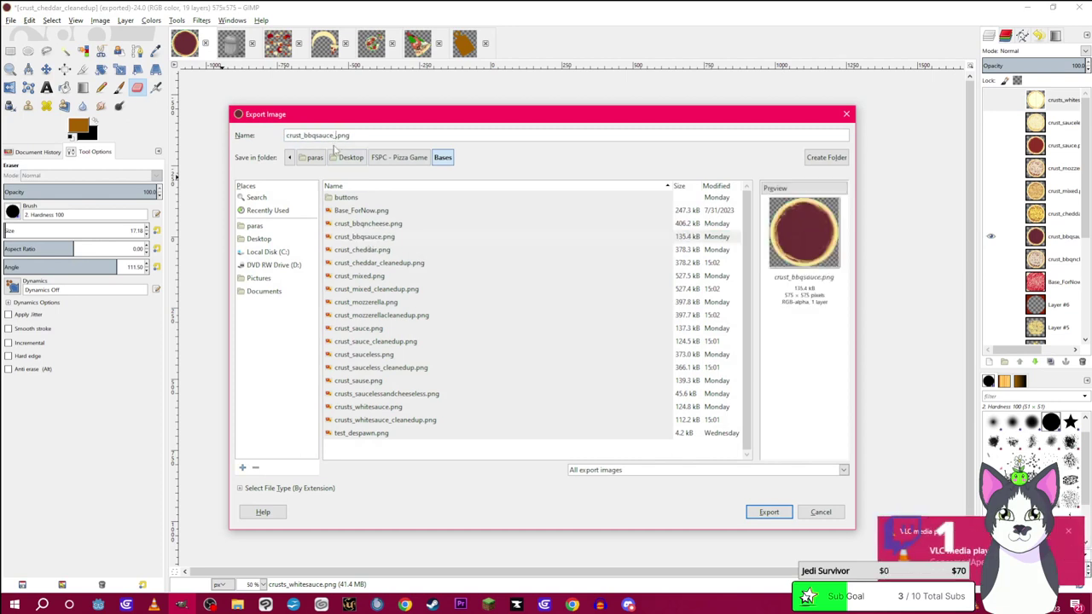
type("cleaned")
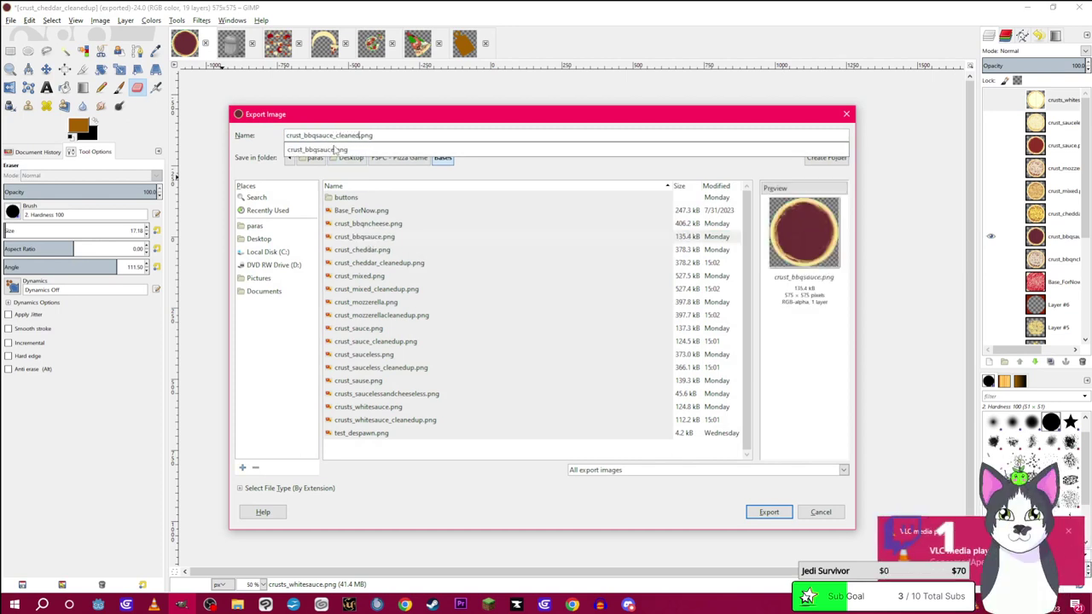
type("up")
key("Return")
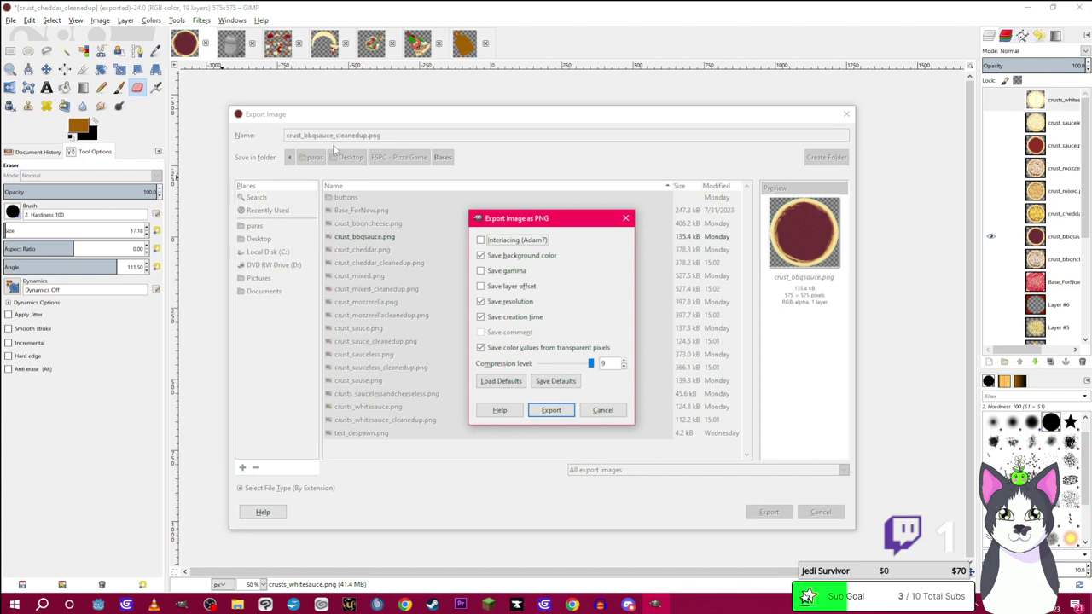
key("Return")
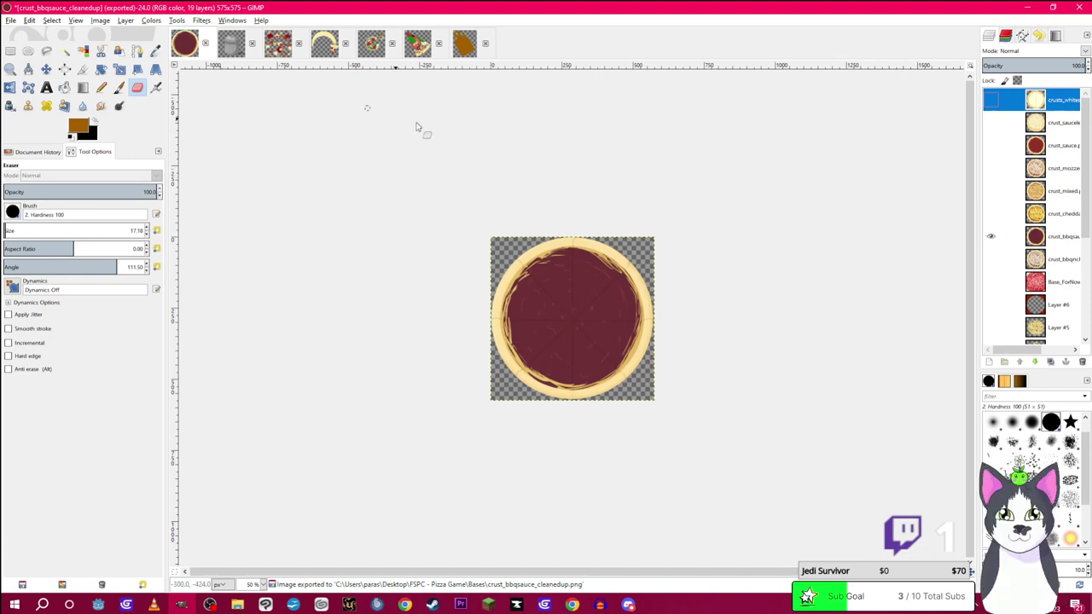
Swap visibility from the BBQ sauce layer to crust_bbqncheese and export it as crust_bbqncheese_cleanedup.png
left_click(991, 236)
left_click(991, 258)
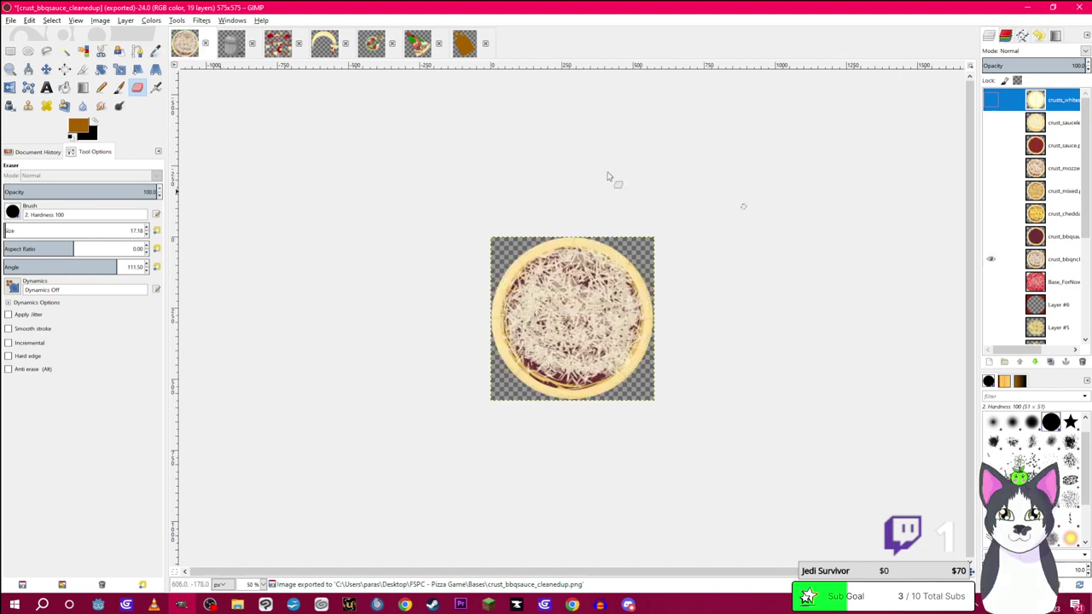
left_click(11, 20)
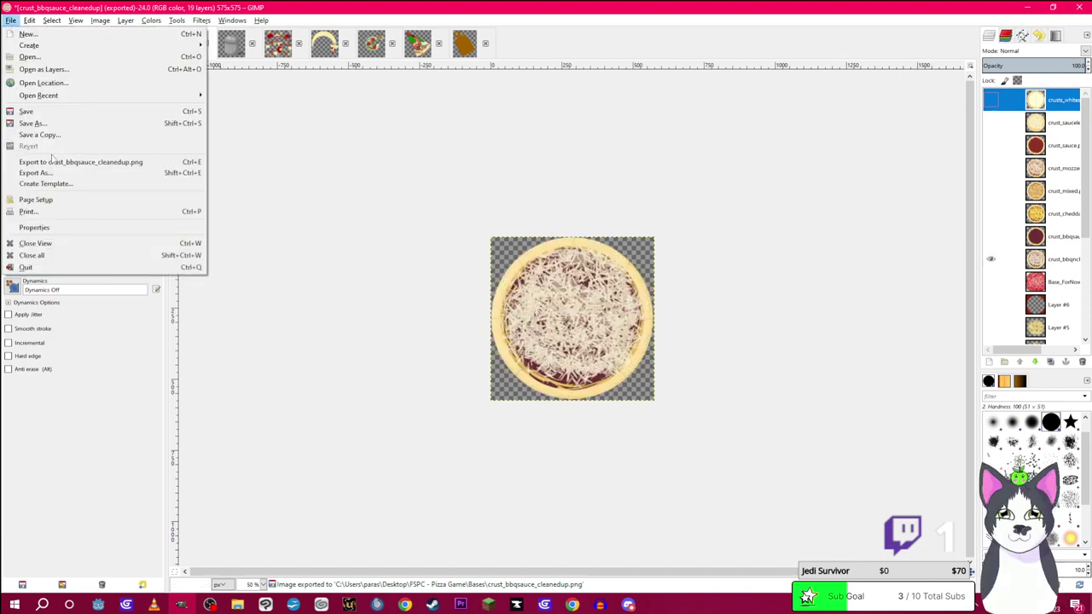
left_click(58, 177)
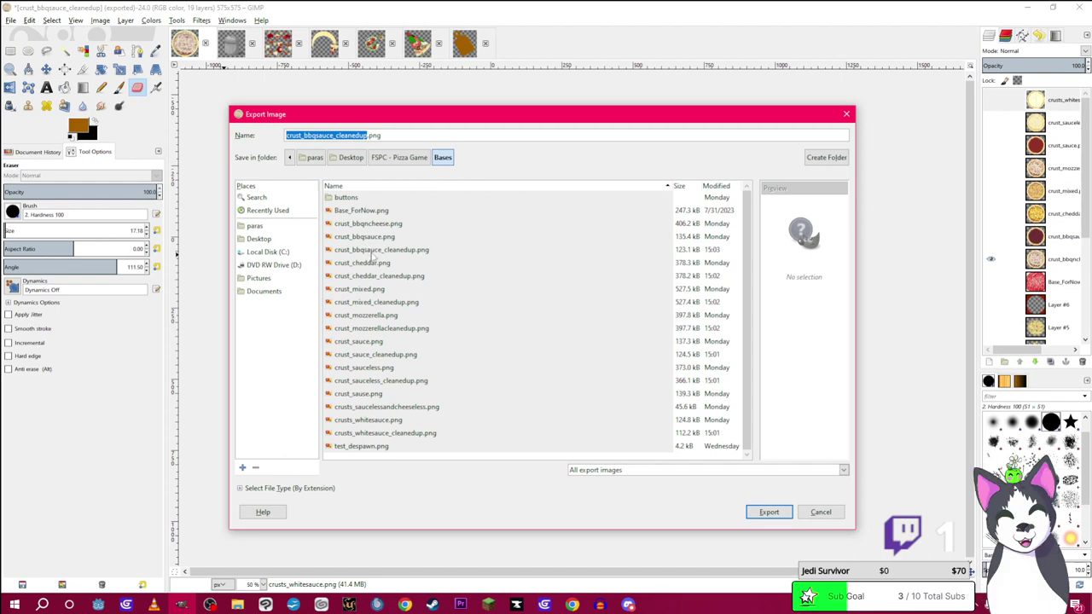
left_click(373, 224)
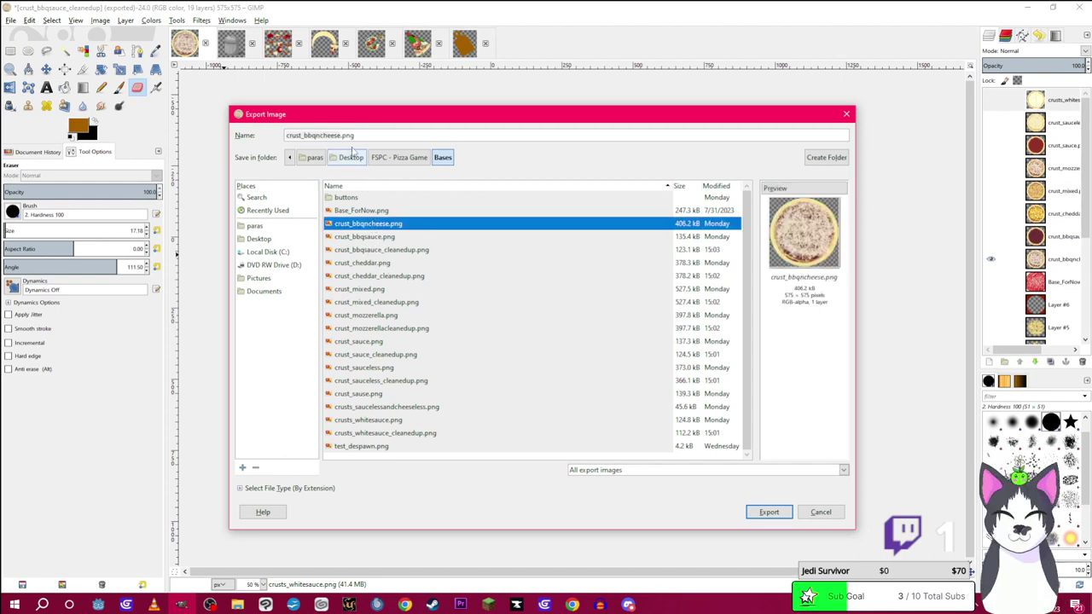
left_click(339, 136)
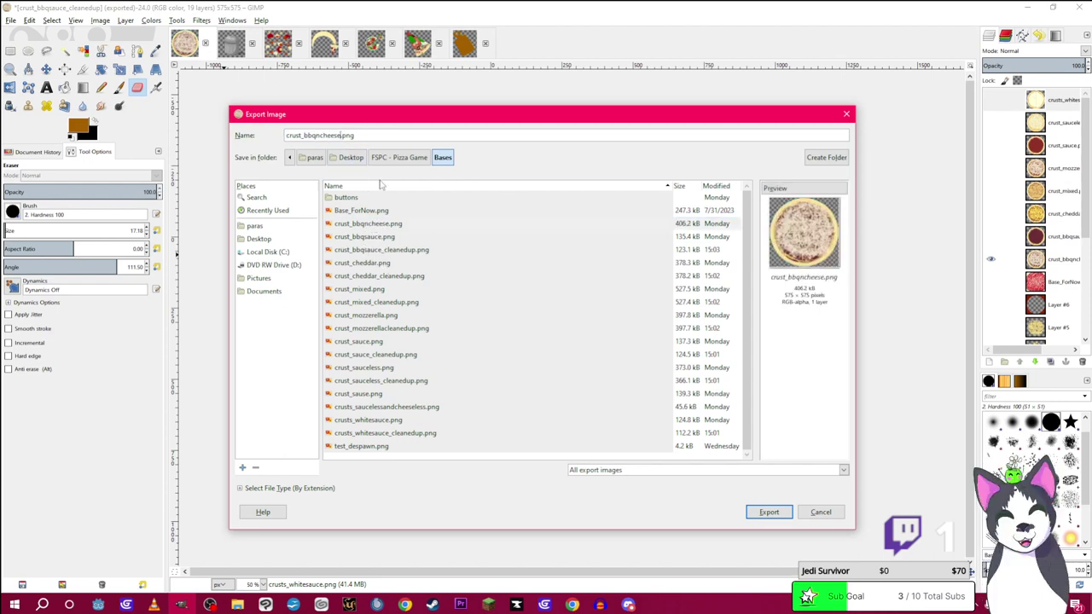
type("_")
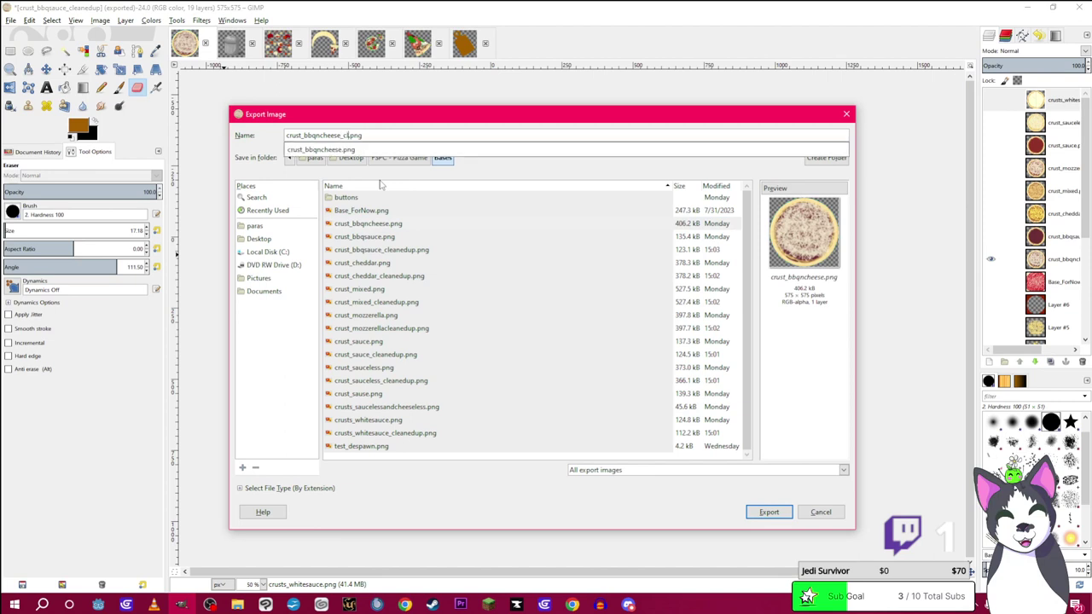
type("cleanedup")
key("Return")
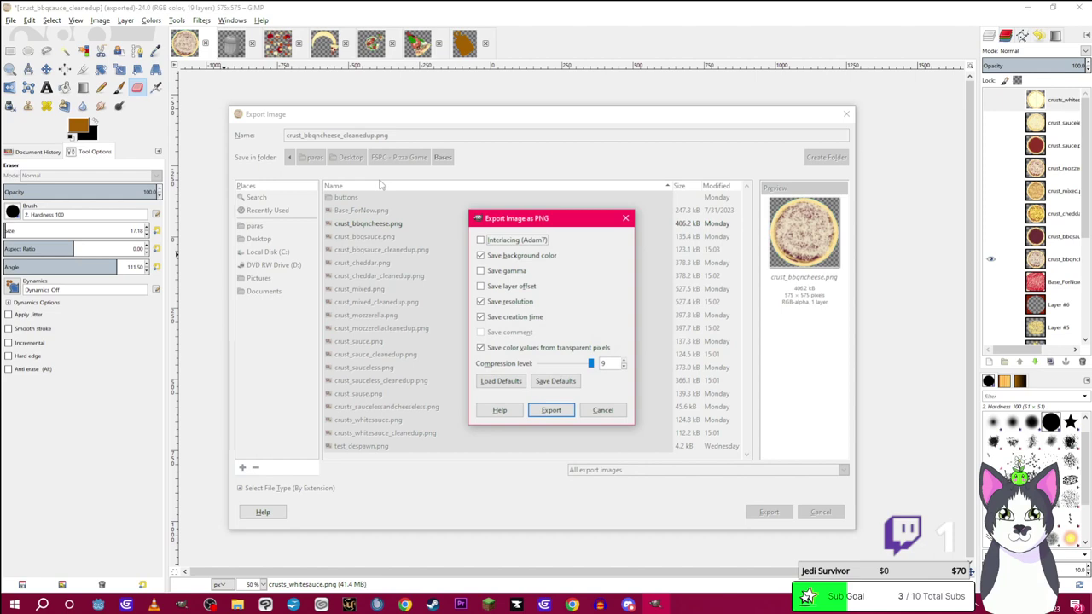
key("Return")
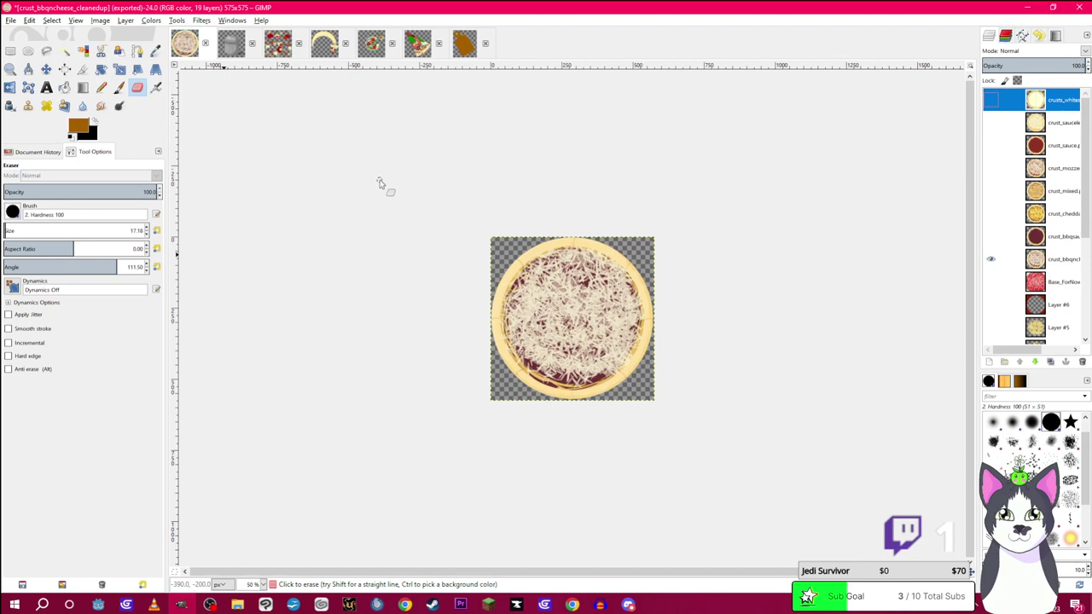
Replace crust_sauce's old sprite frame with crust_sauce_cleanedup from the Bases folder and apply
mouse_move(544, 604)
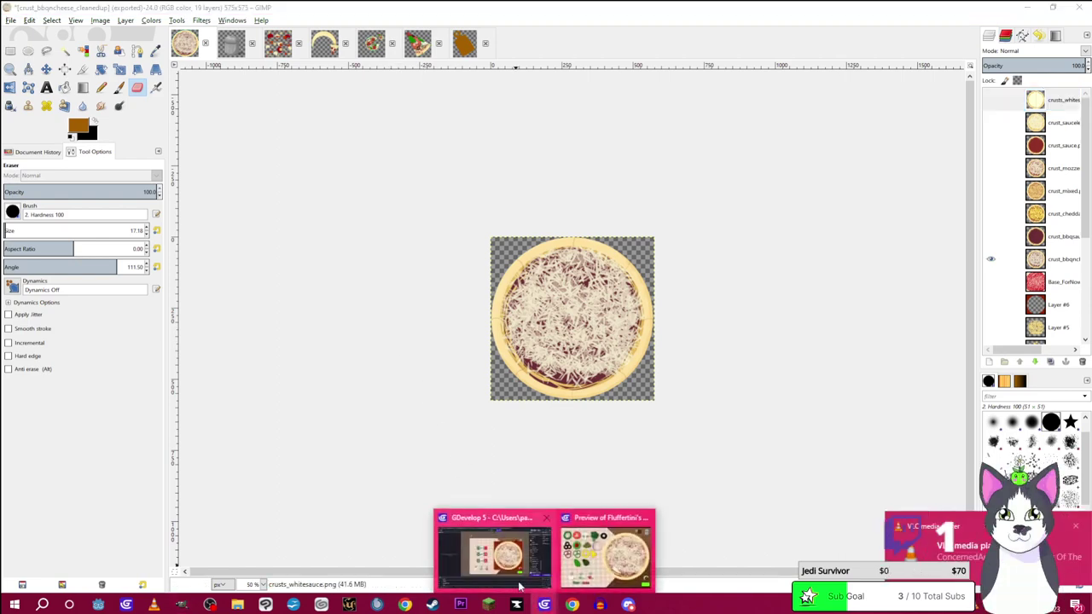
left_click(515, 581)
scroll(943, 224, "up", 5)
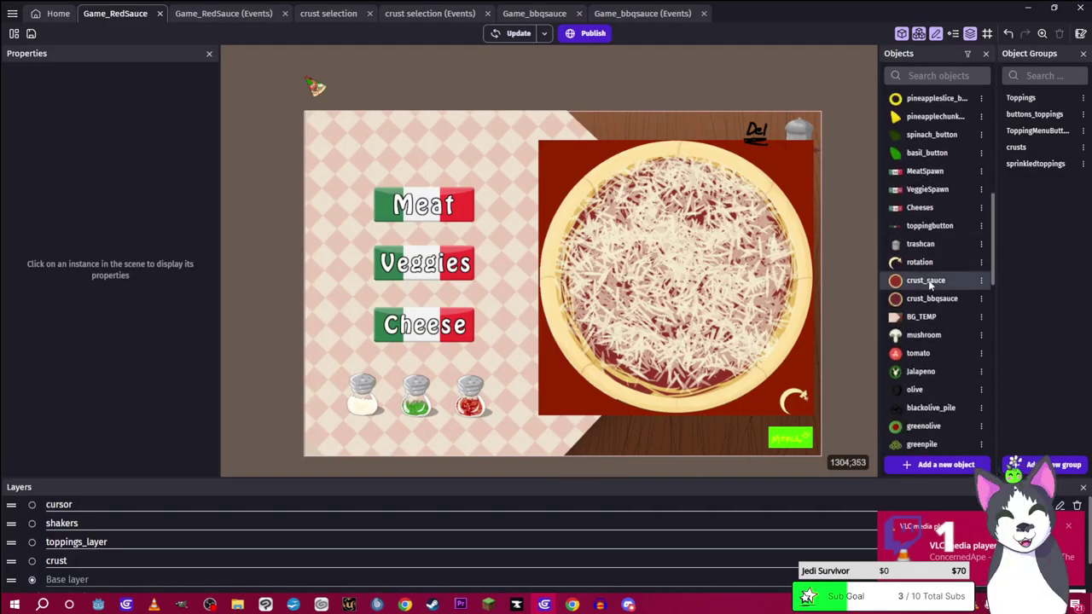
double_click(928, 282)
left_click(845, 249)
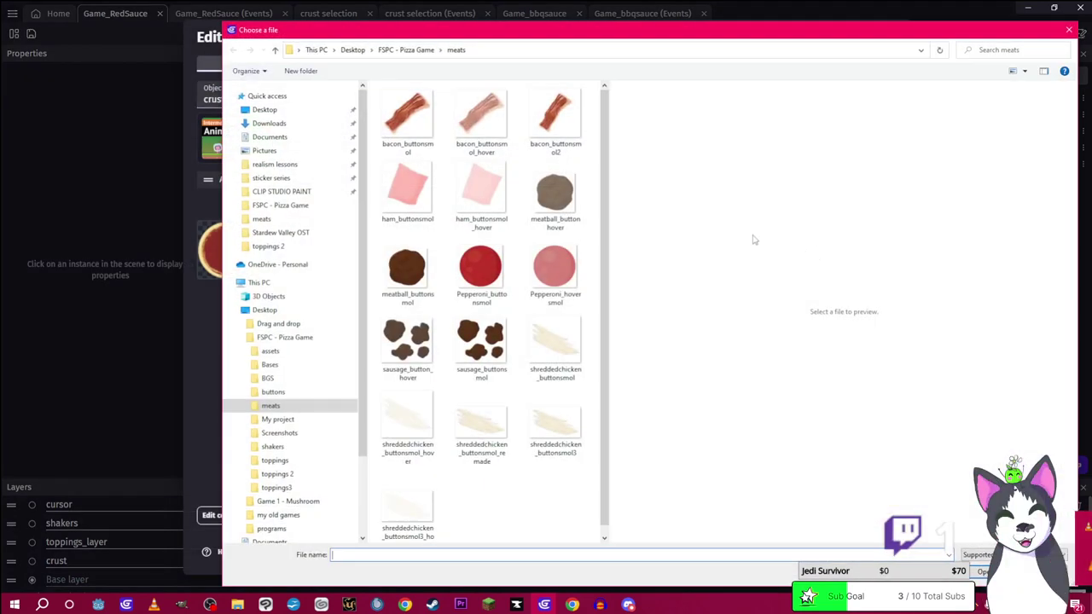
left_click(389, 50)
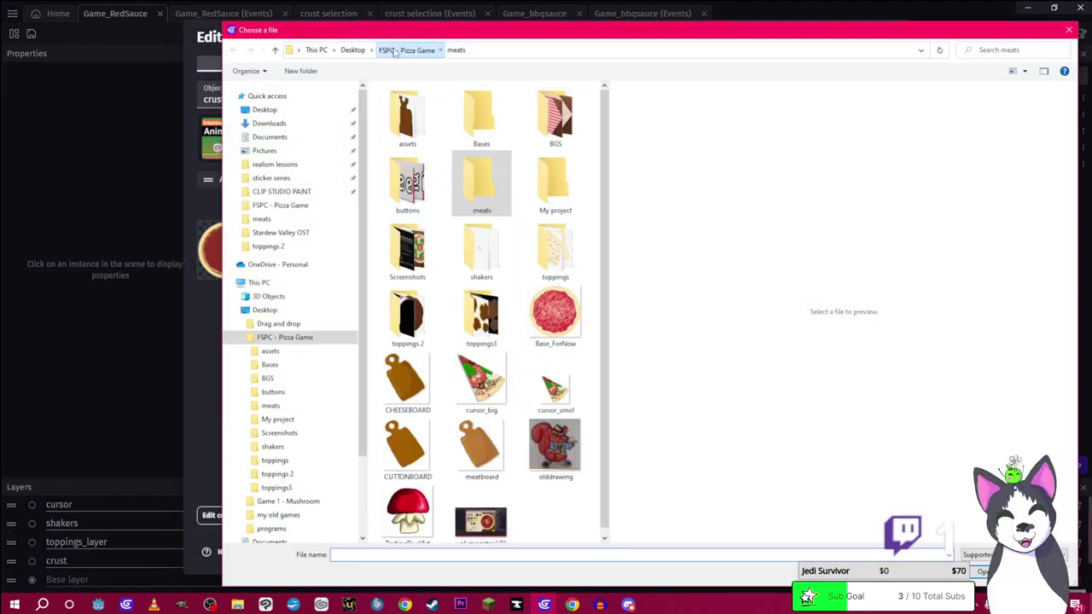
double_click(474, 119)
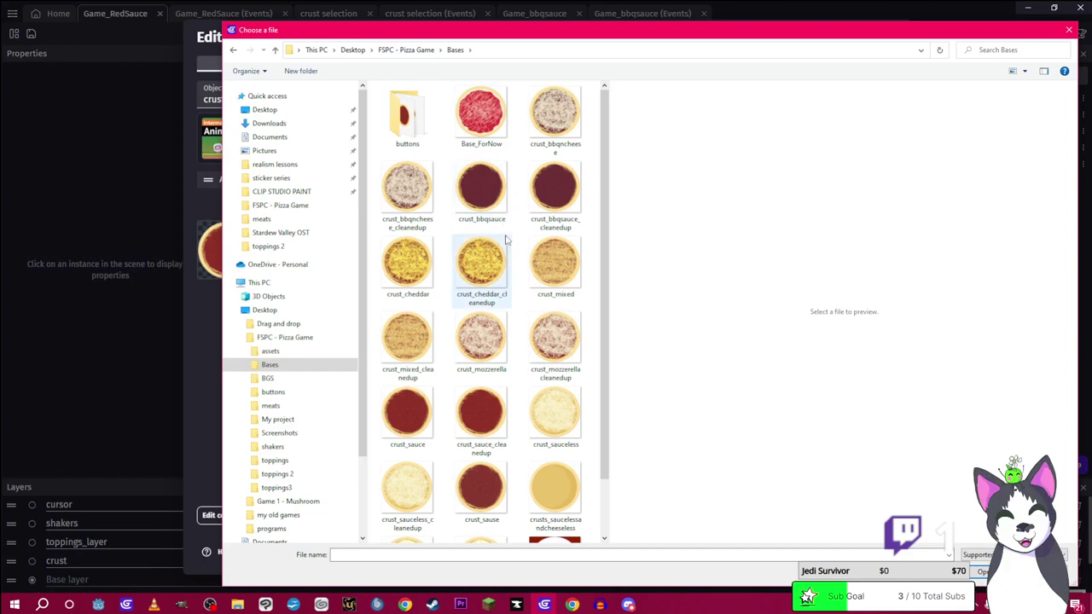
scroll(510, 239, "down", 1)
left_click(505, 377)
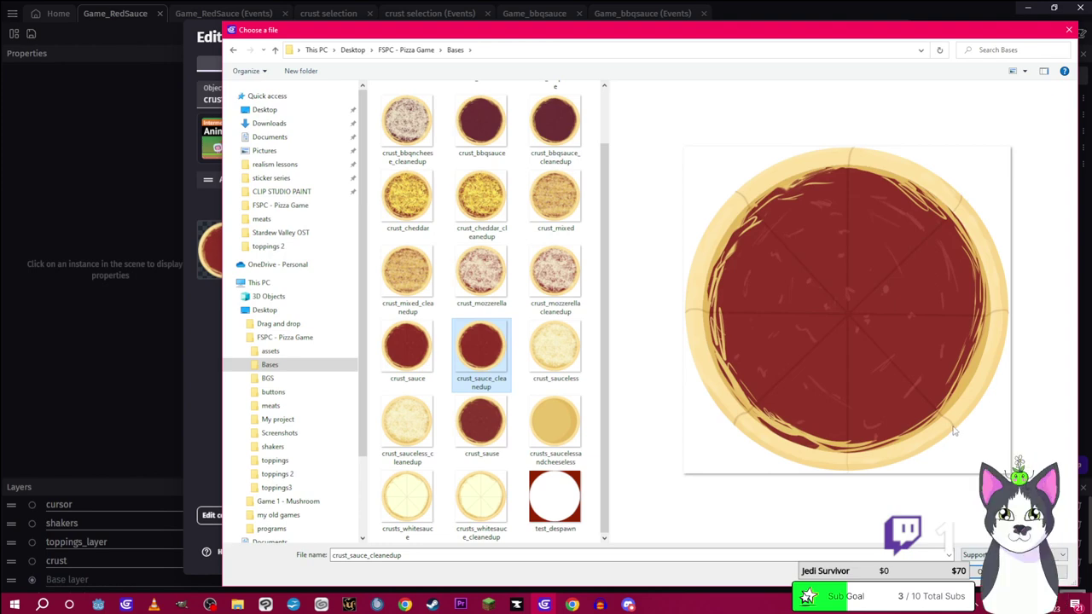
key("Return")
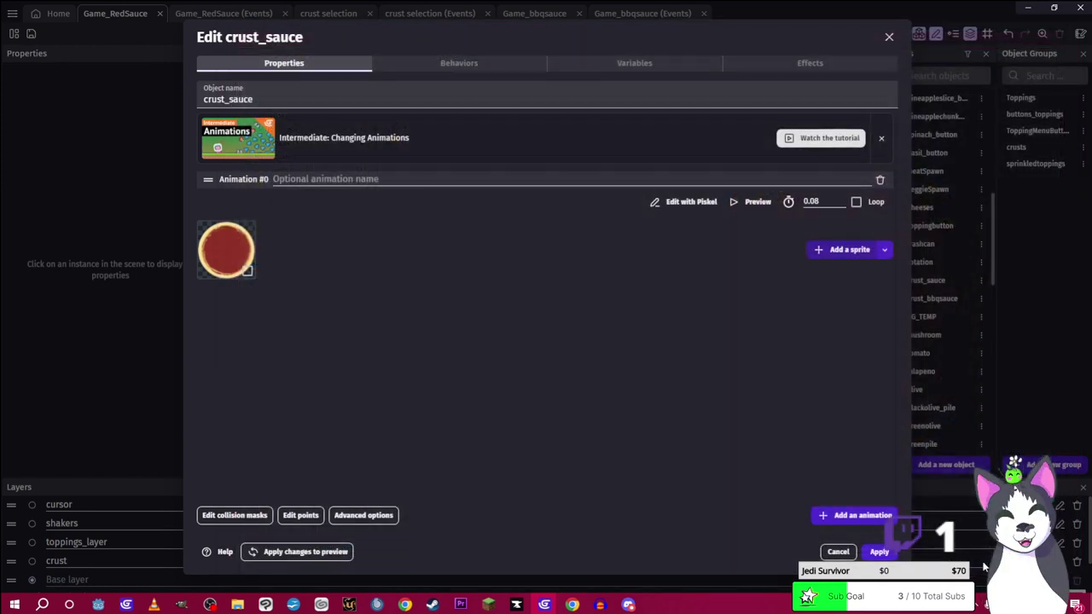
right_click(229, 246)
left_click(260, 259)
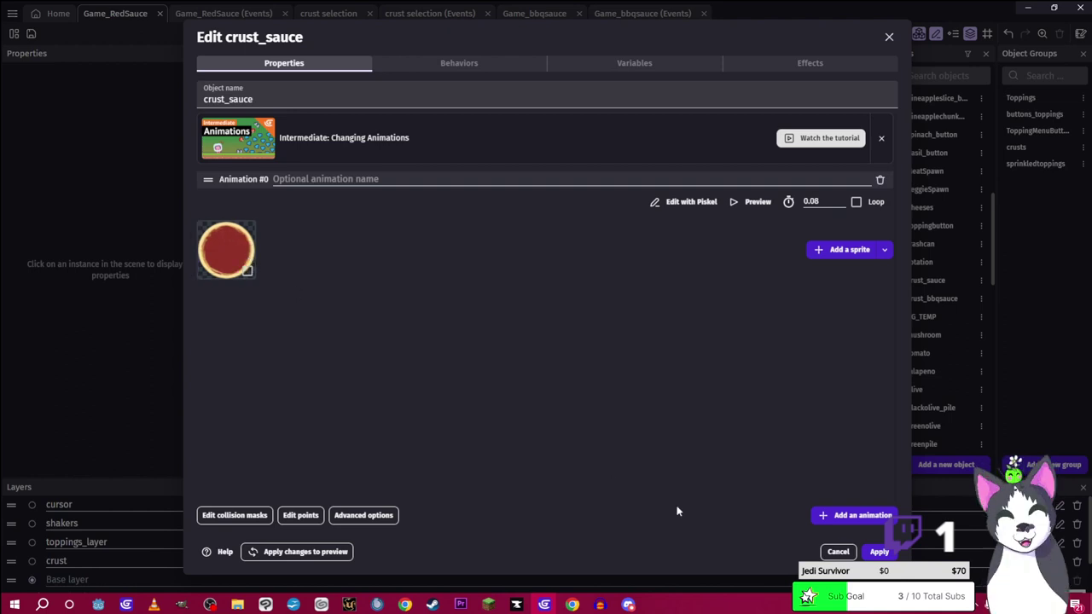
left_click(880, 552)
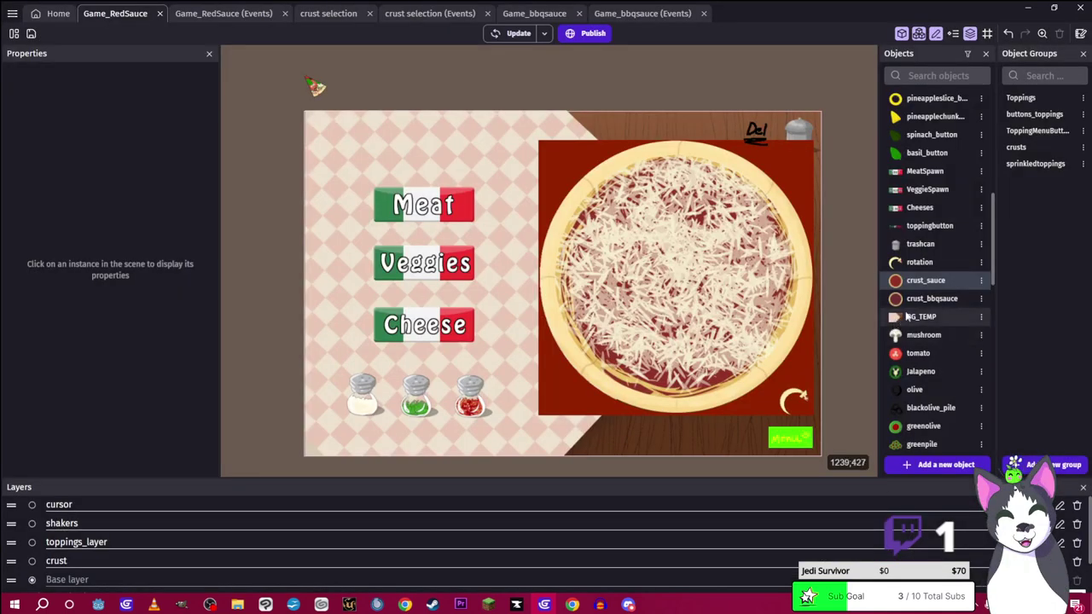
Replace crust_bbqsauce's old sprite frame with crust_bbqsauce_cleanedup and apply
double_click(936, 300)
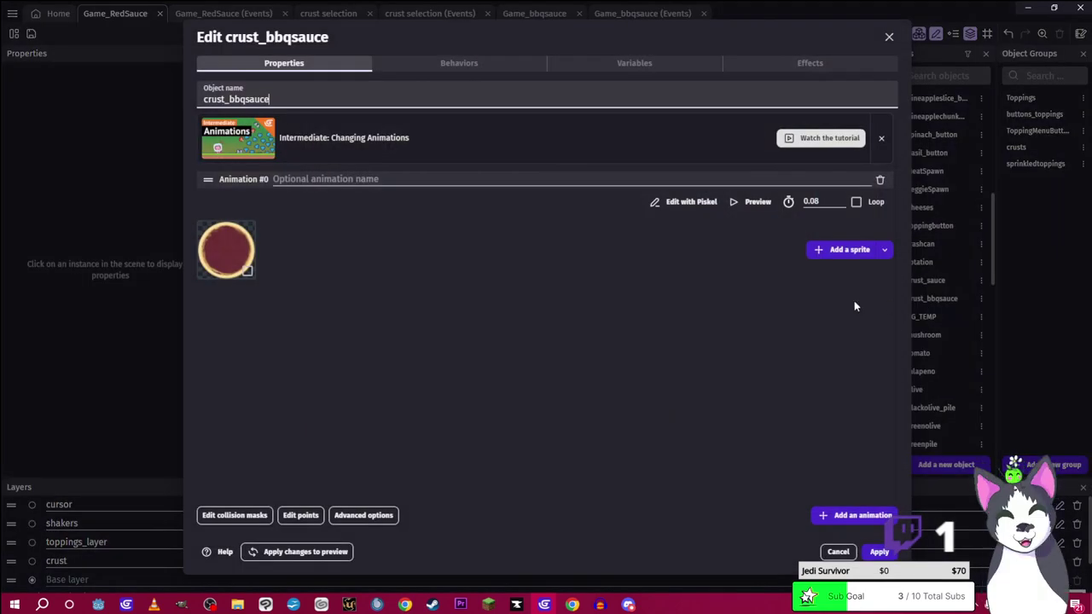
left_click(835, 249)
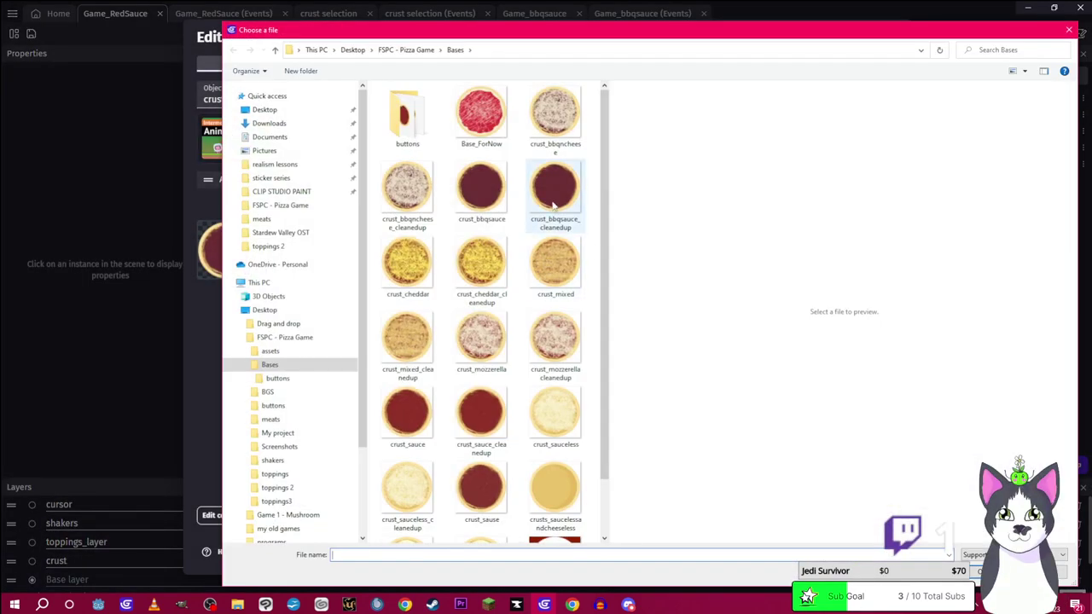
left_click(552, 205)
key("Return")
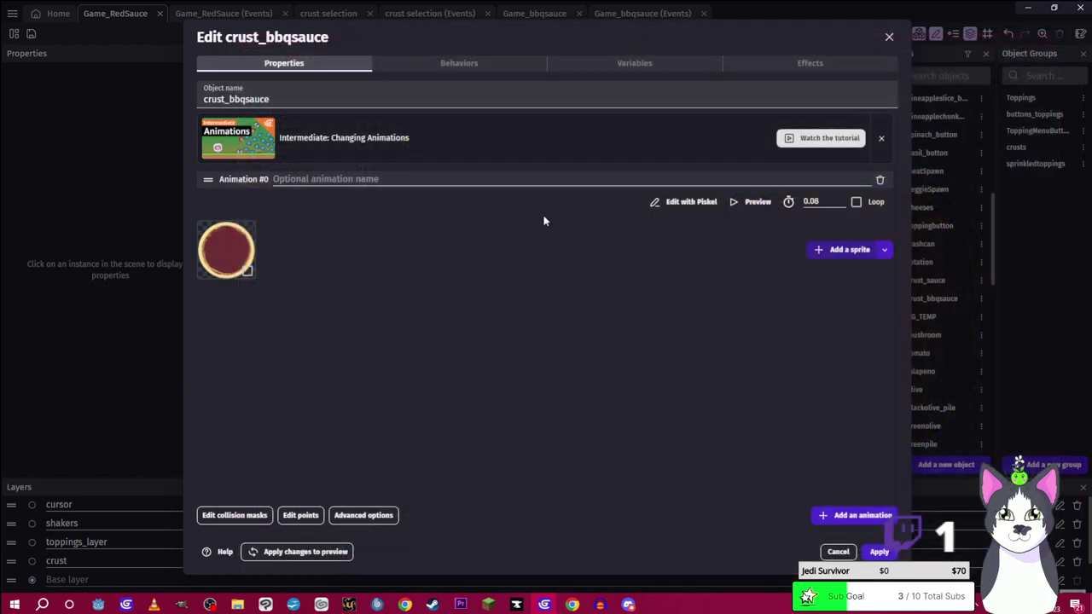
right_click(236, 242)
left_click(271, 245)
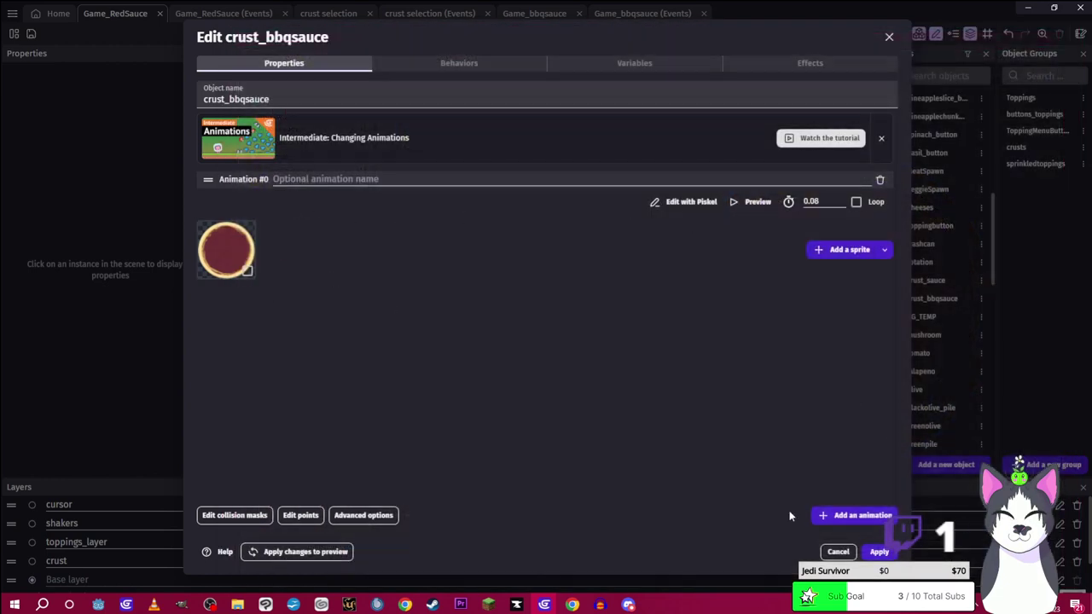
left_click(881, 552)
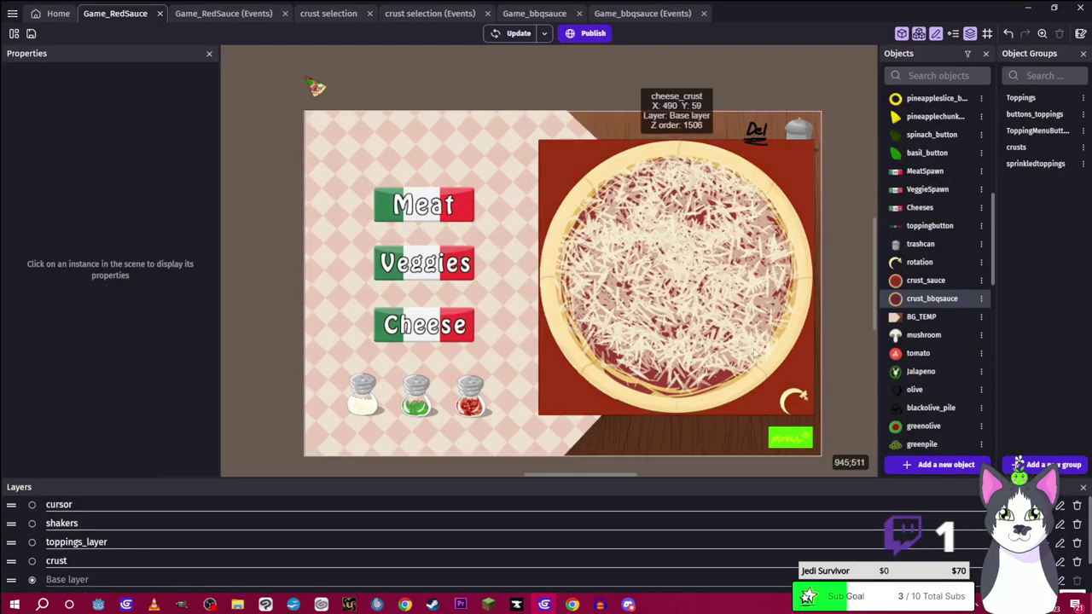
Refresh and close the running game preview, then launch and close a new preview
left_click(512, 33)
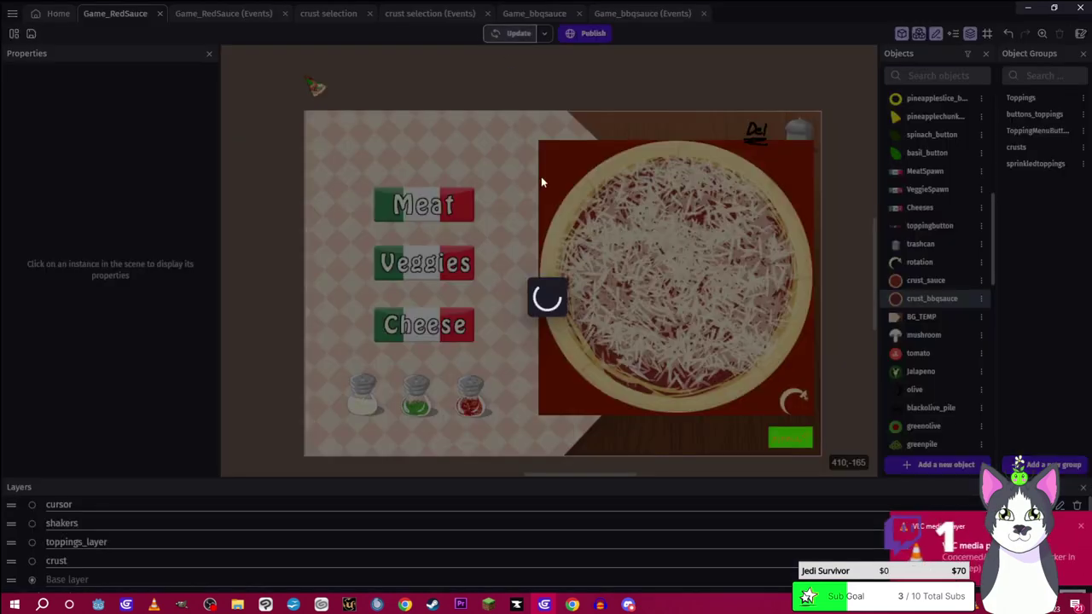
mouse_move(565, 603)
left_click(606, 553)
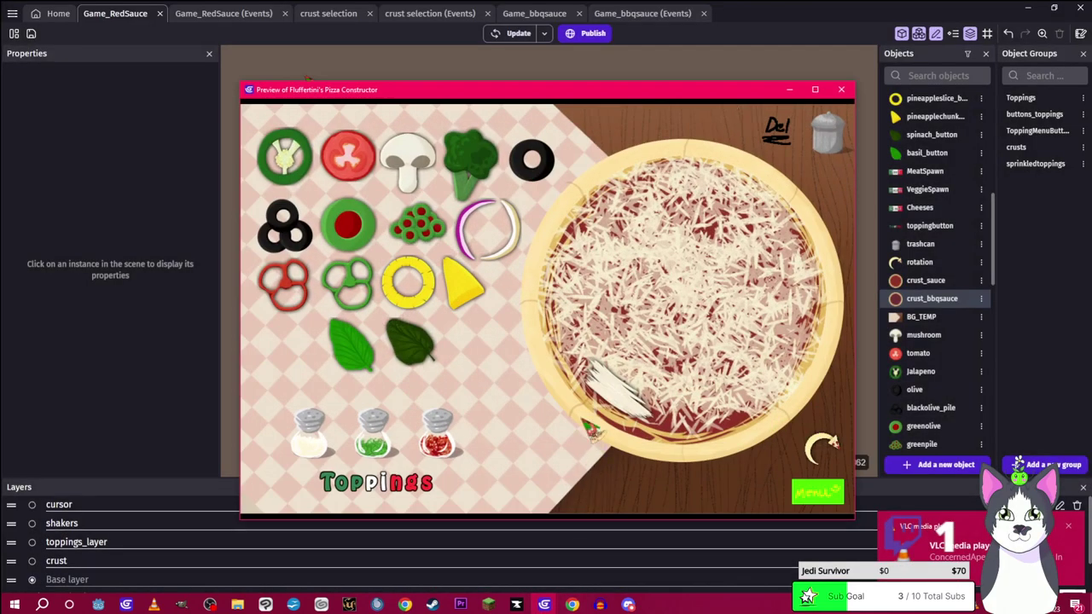
left_click(841, 89)
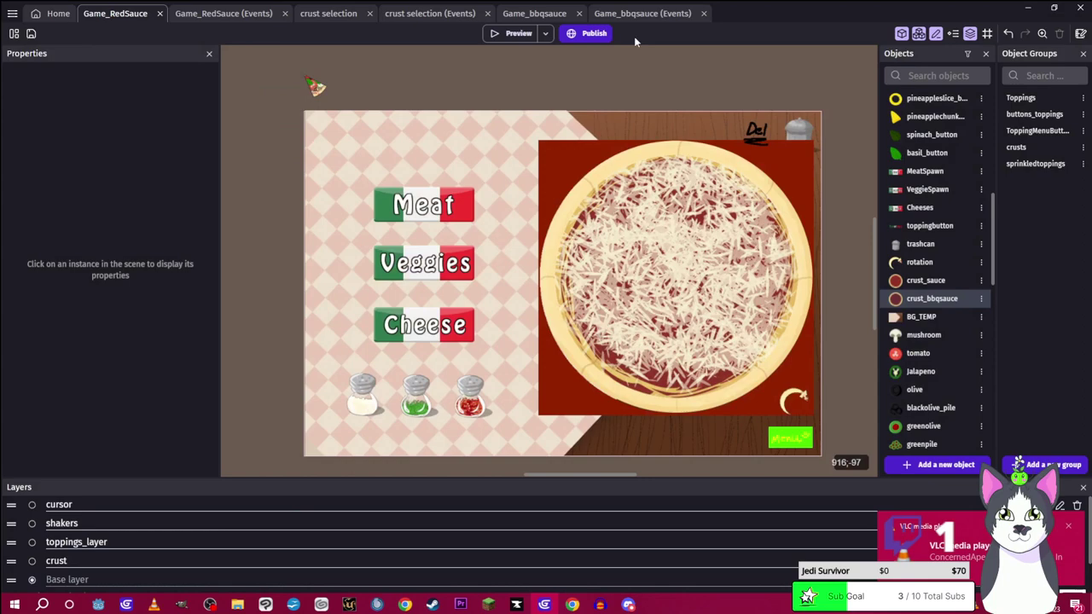
left_click(512, 33)
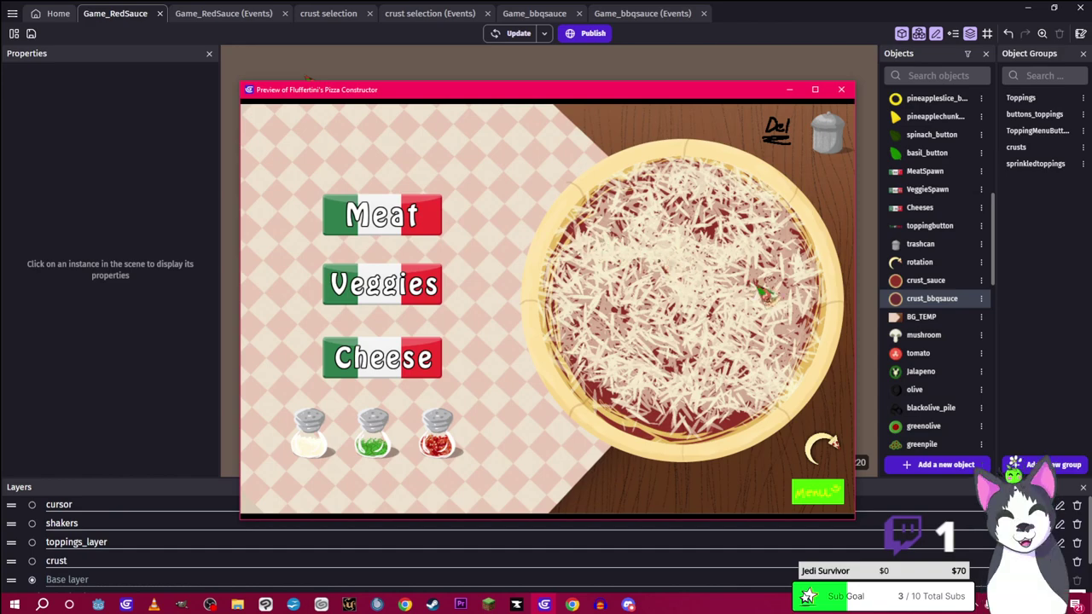
left_click(841, 88)
Swap crust_sauce's old sprite for the crust_sauce_cleanedup image and apply the change
double_click(925, 280)
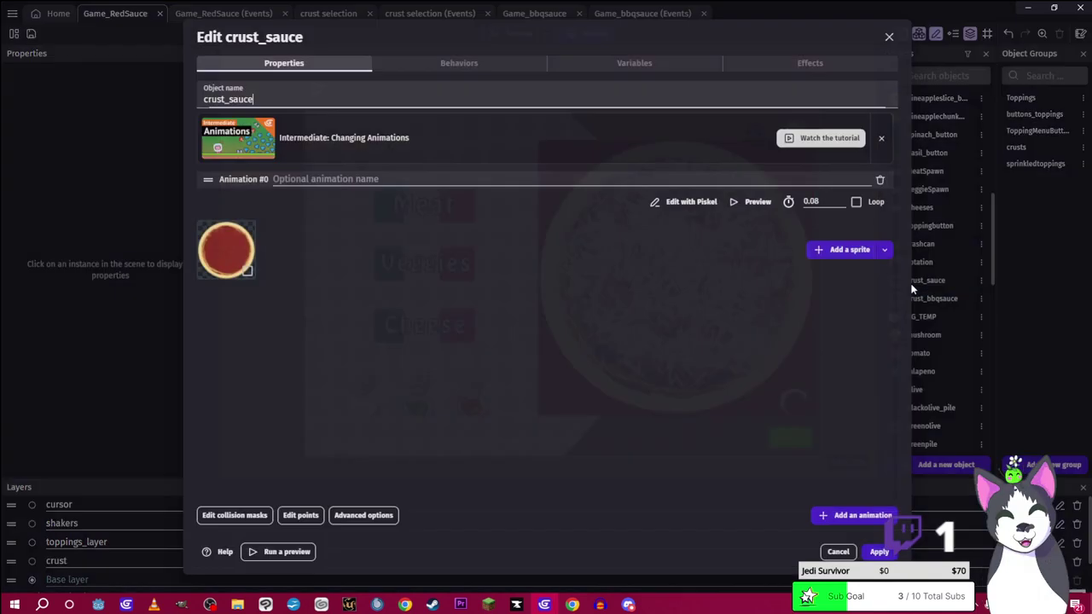
left_click(851, 250)
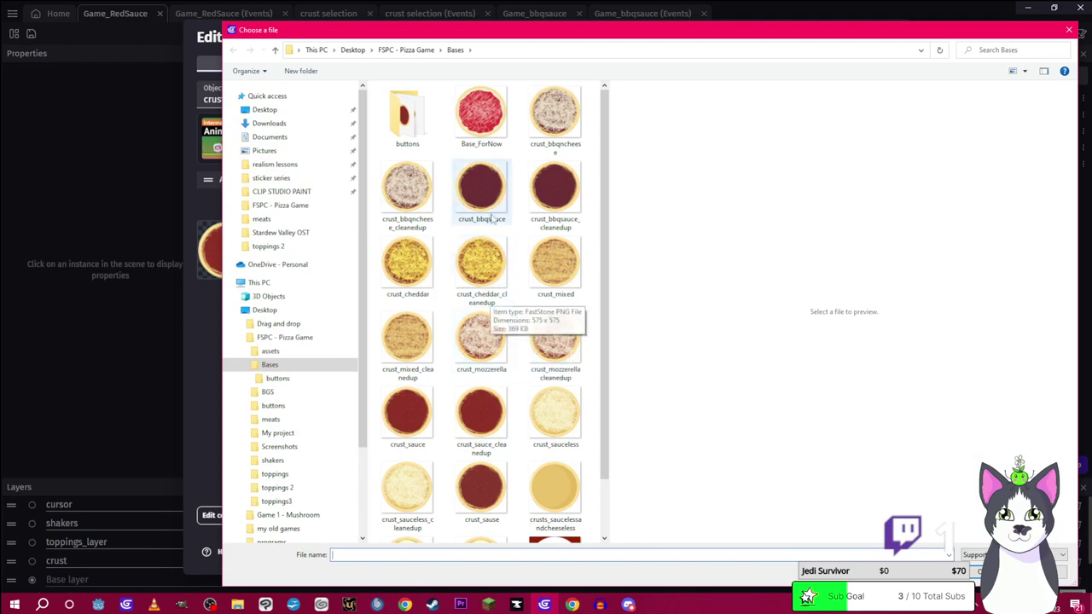
scroll(512, 307, "down", 1)
left_click(490, 359)
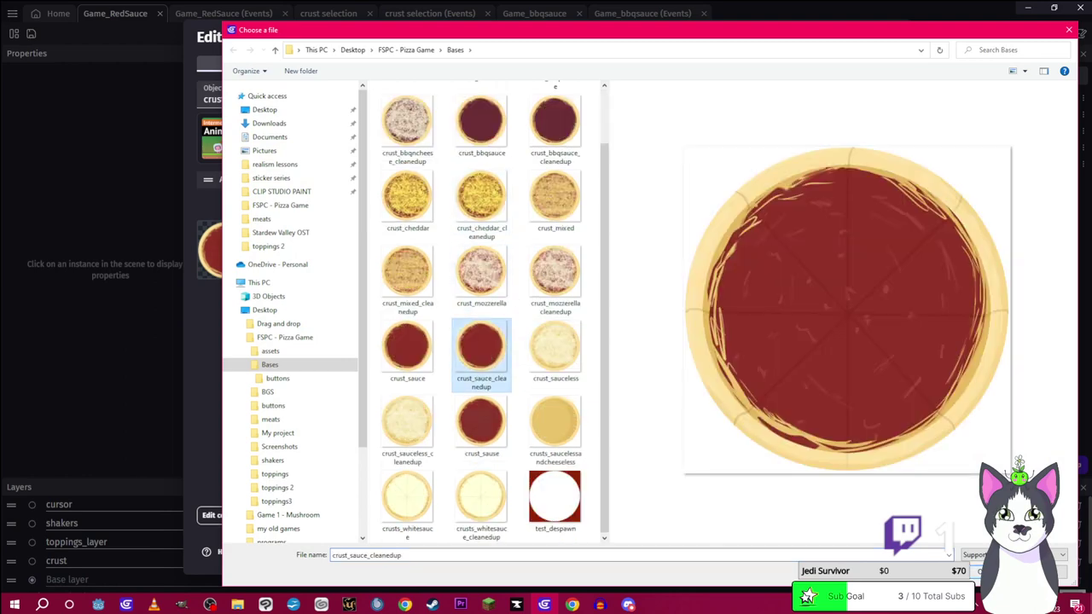
key("Return")
right_click(223, 245)
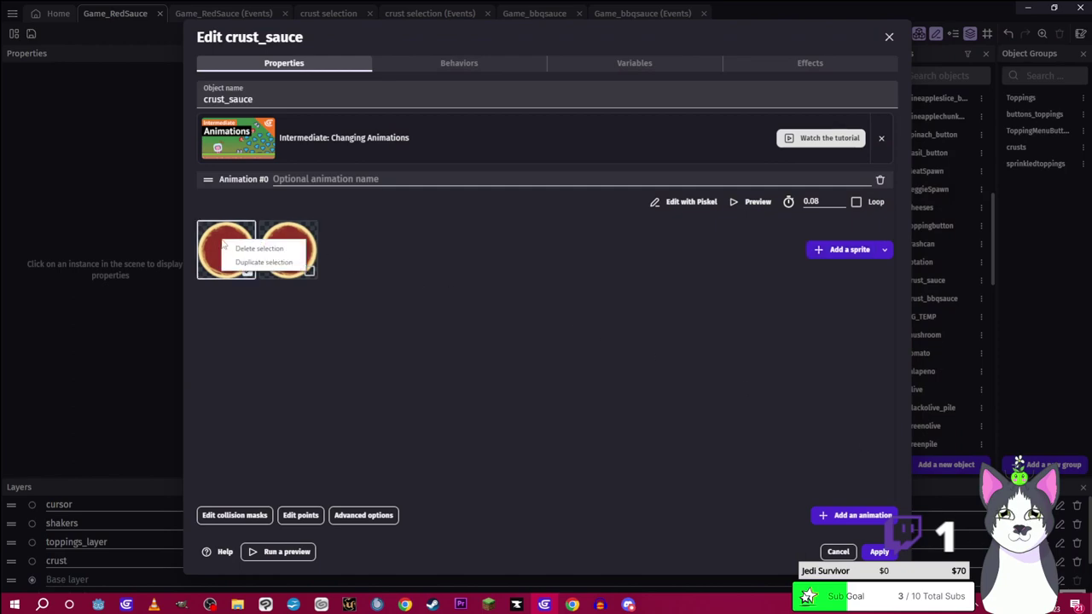
left_click(256, 259)
left_click(886, 553)
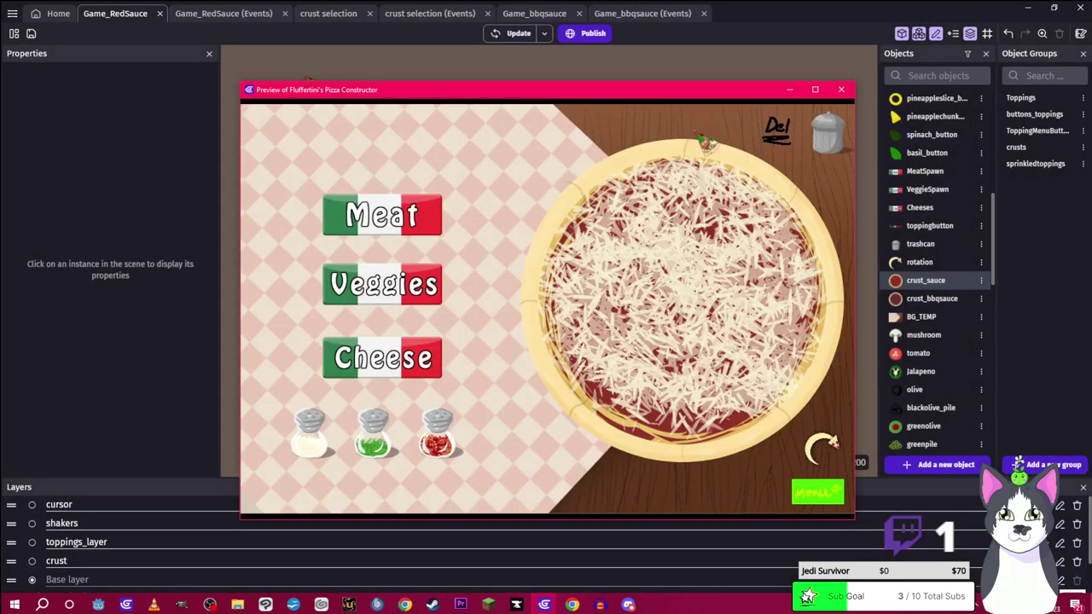
left_click(181, 604)
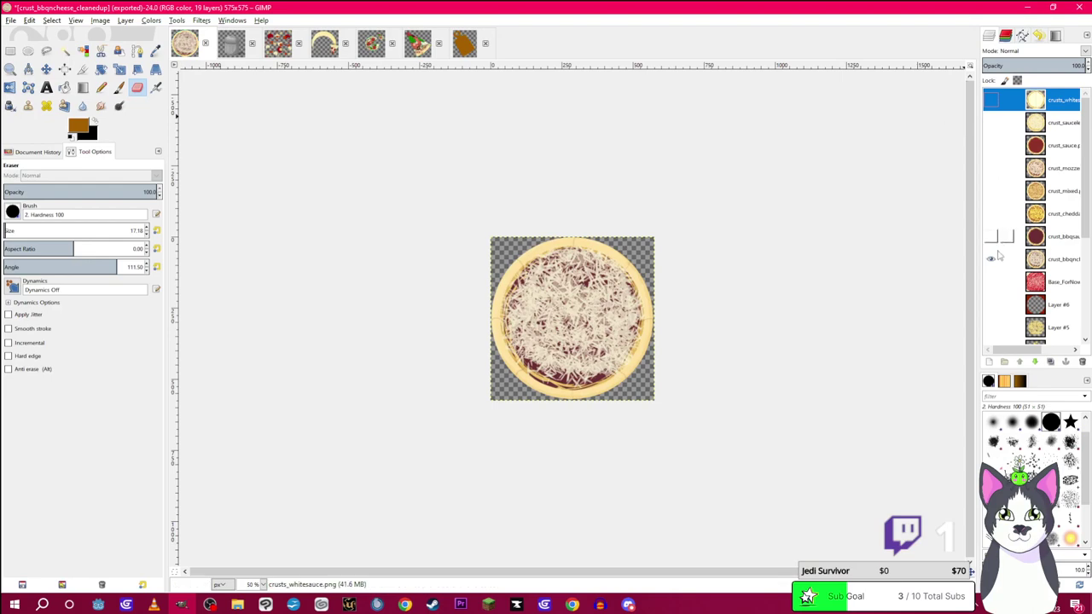
Hide crust_bbqcheese, show crust_sauce as the active layer, and inspect the crust's left edge
left_click(991, 260)
left_click(991, 146)
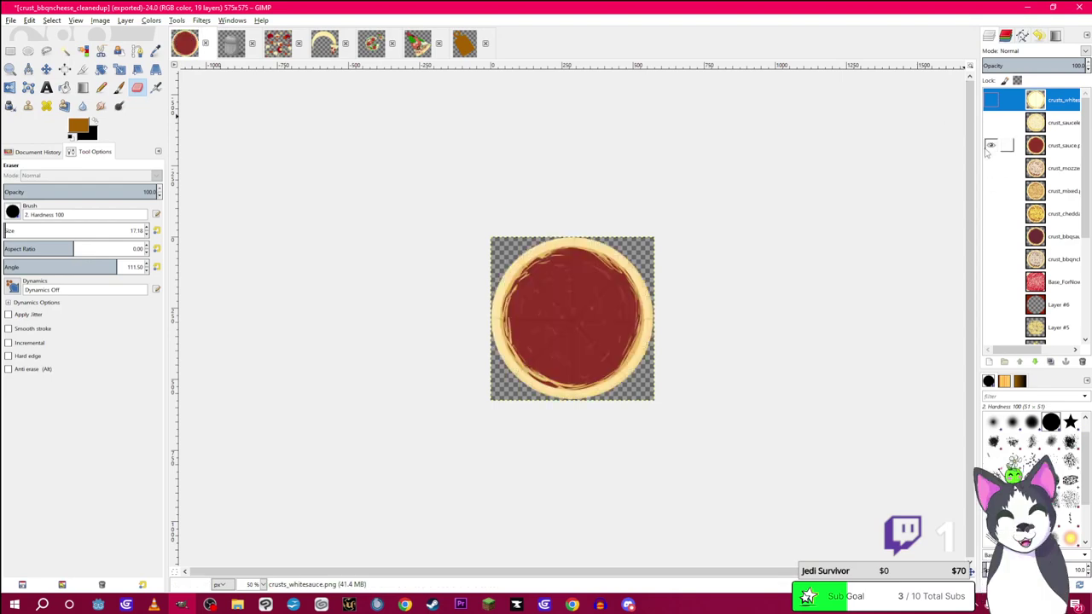
scroll(468, 267, "up", 7, "ctrl")
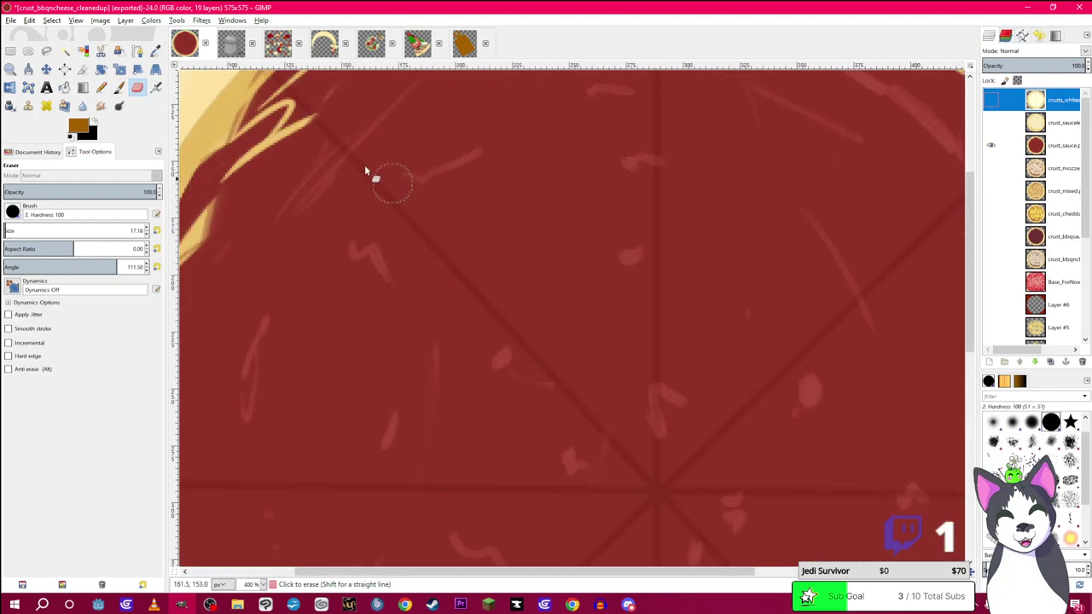
scroll(507, 380, "down", 2, "ctrl")
middle_click_drag(560, 426, 617, 439)
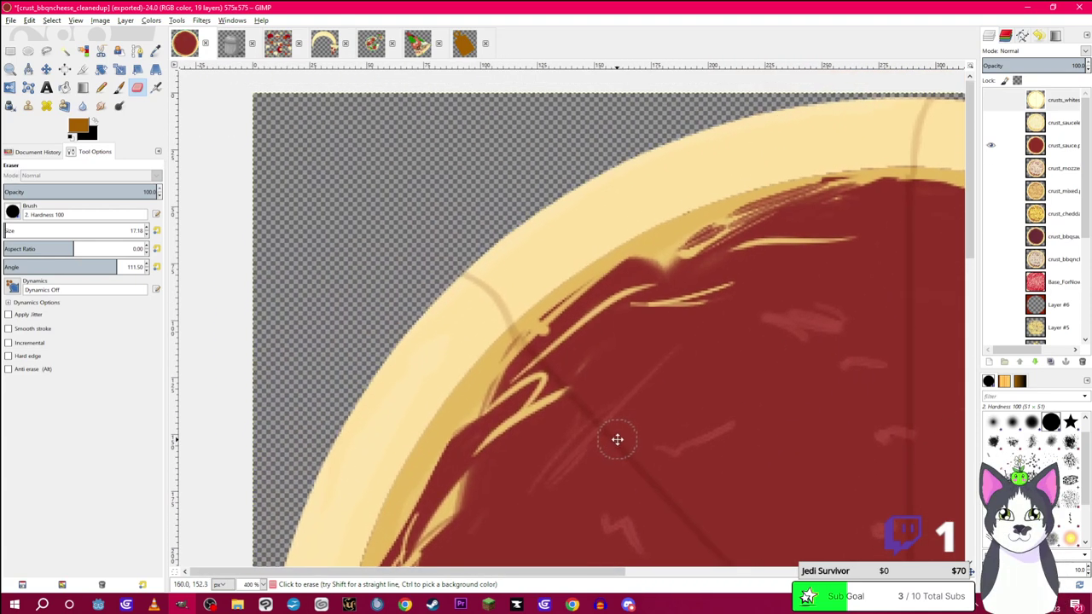
left_click(1058, 145)
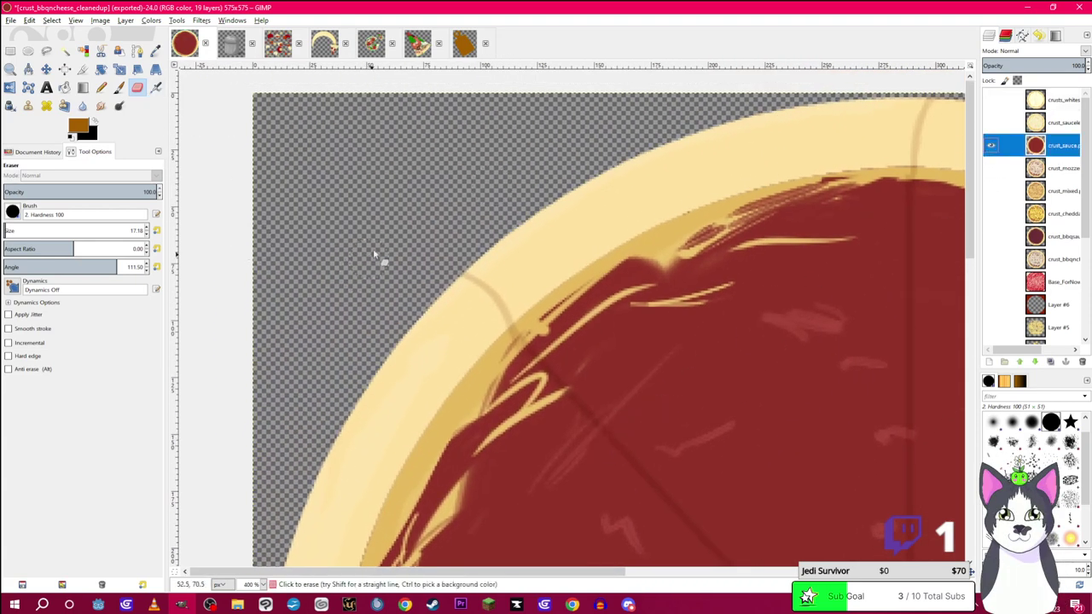
left_click(447, 263)
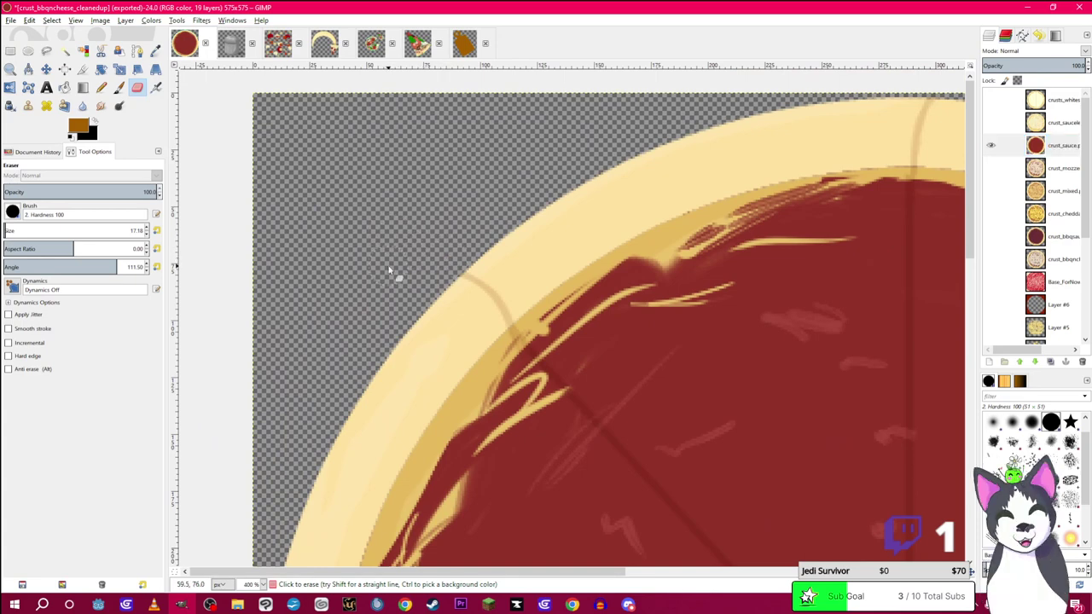
scroll(353, 317, "down", 5)
scroll(858, 288, "left", 4, "shift")
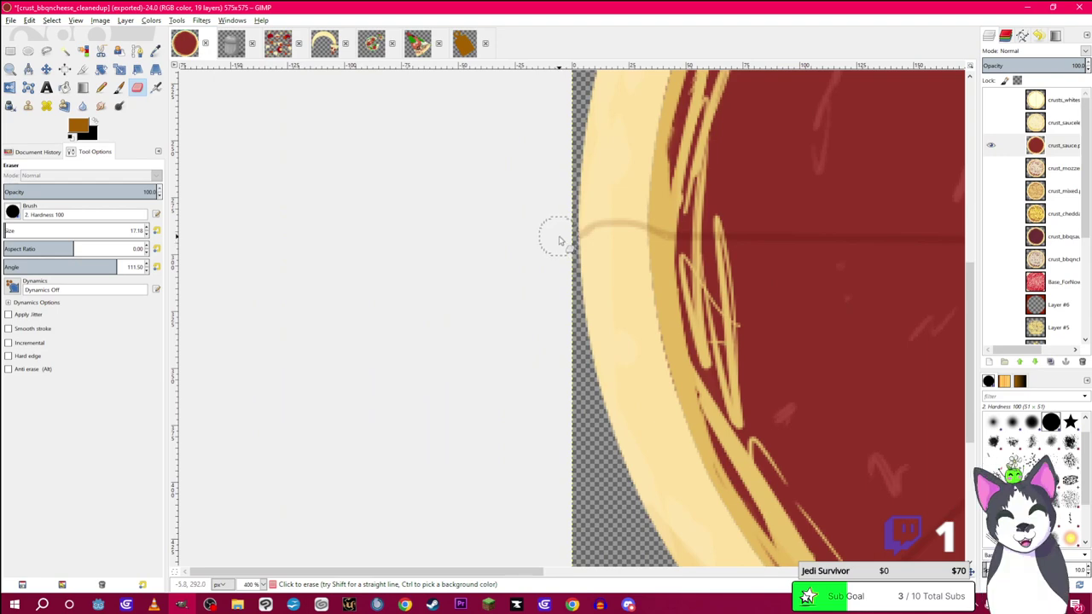
Export the image as crust_bbqncheese_cleanedup2.png in the Bases folder
left_click(11, 20)
left_click(51, 174)
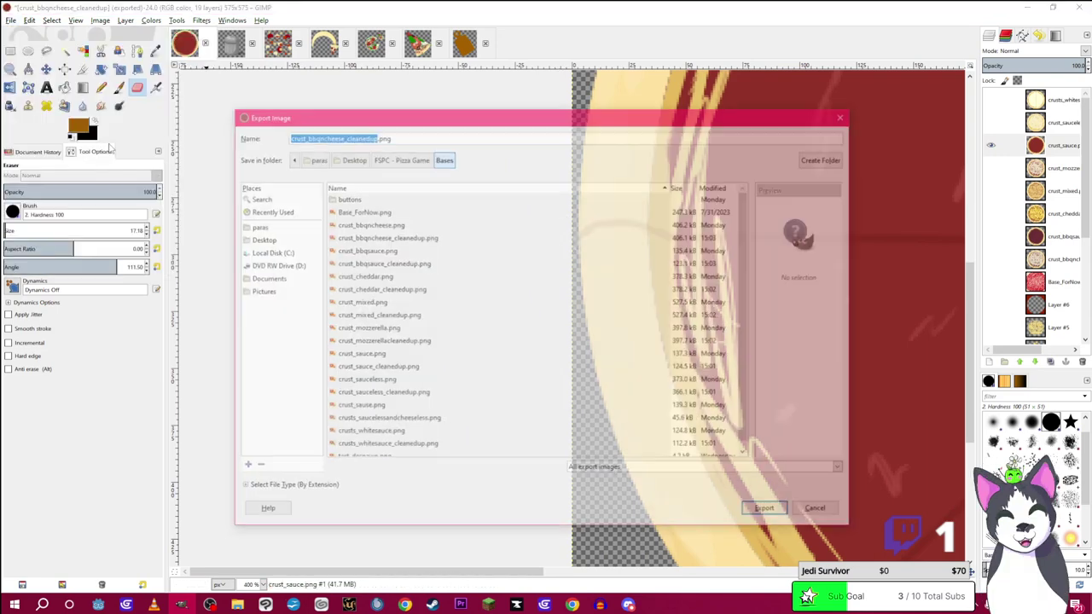
left_click(372, 137)
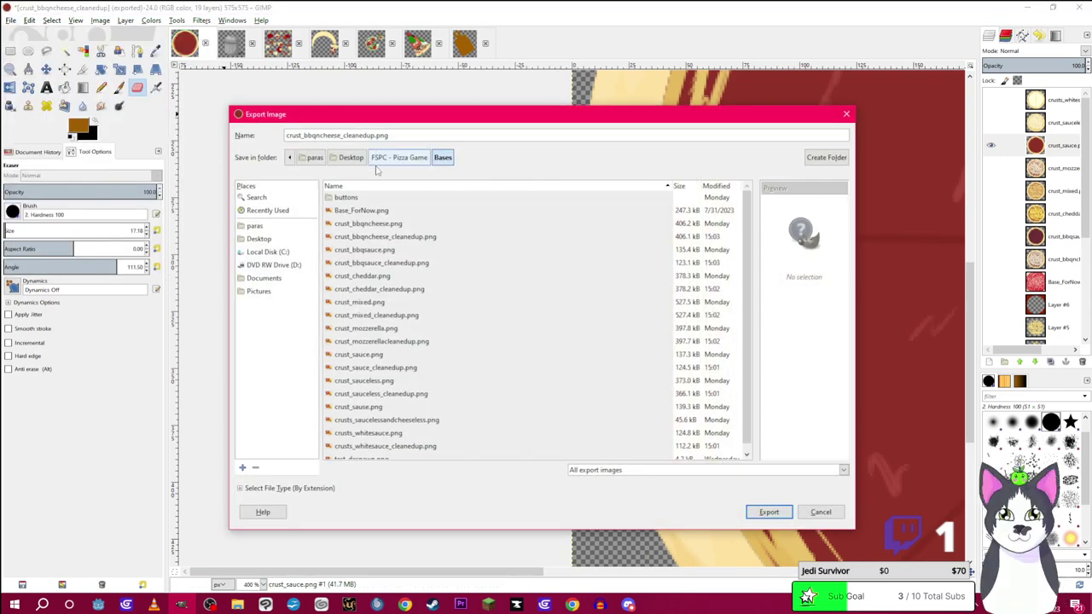
type("2")
key("Return")
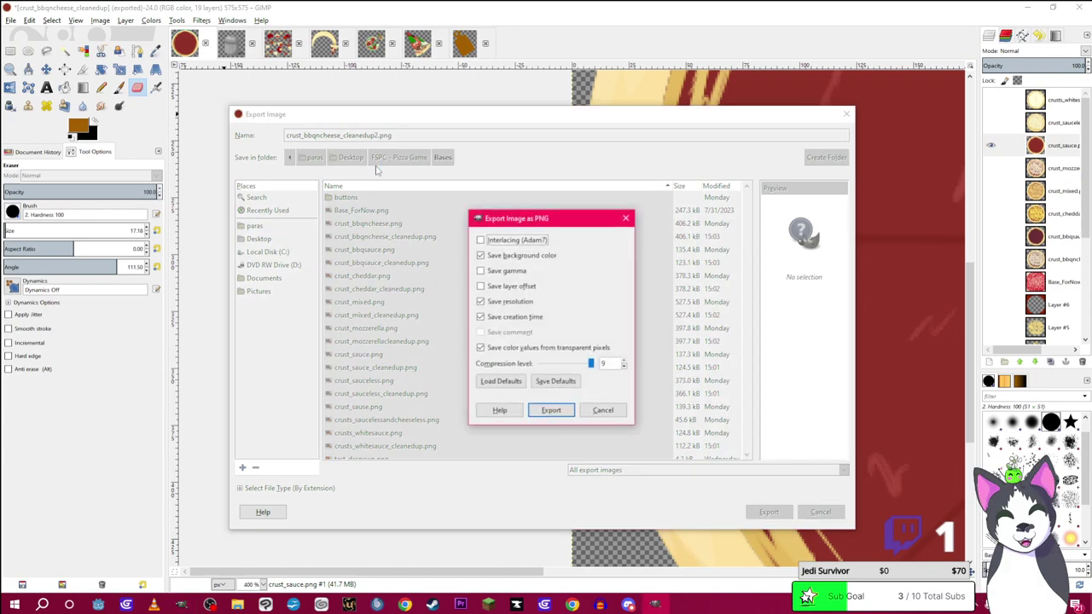
key("Return")
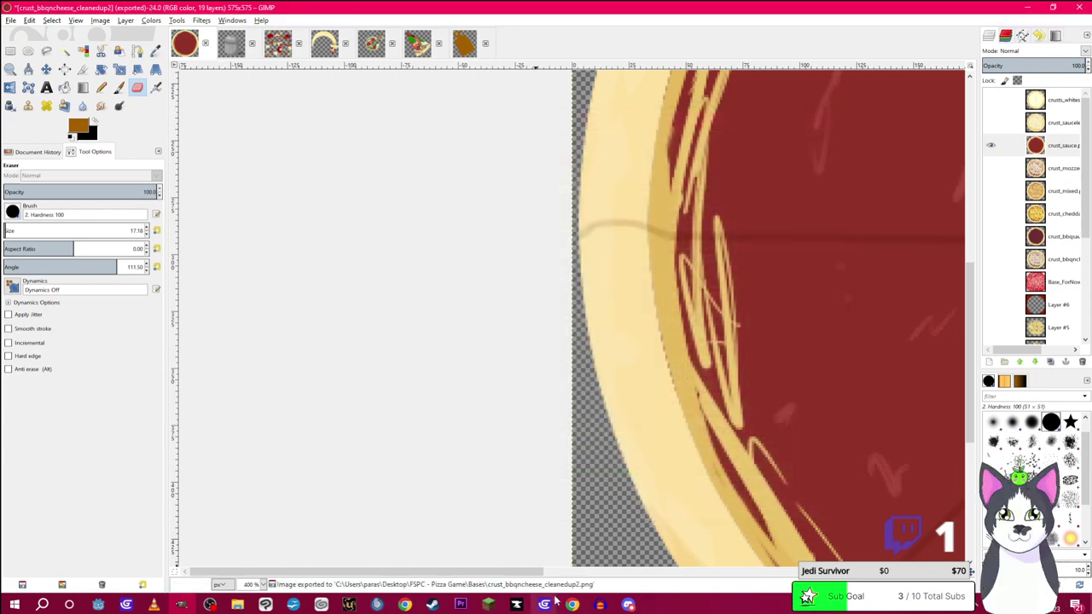
mouse_move(547, 601)
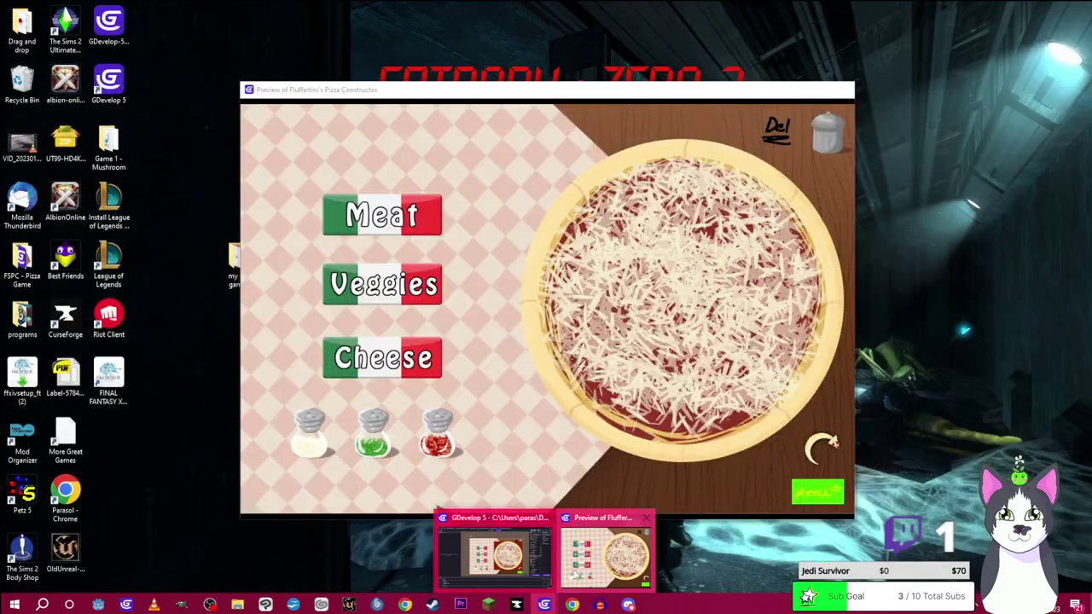
Close the game preview and open the crust_sauce object editor, cancelling the first file pick
left_click(614, 551)
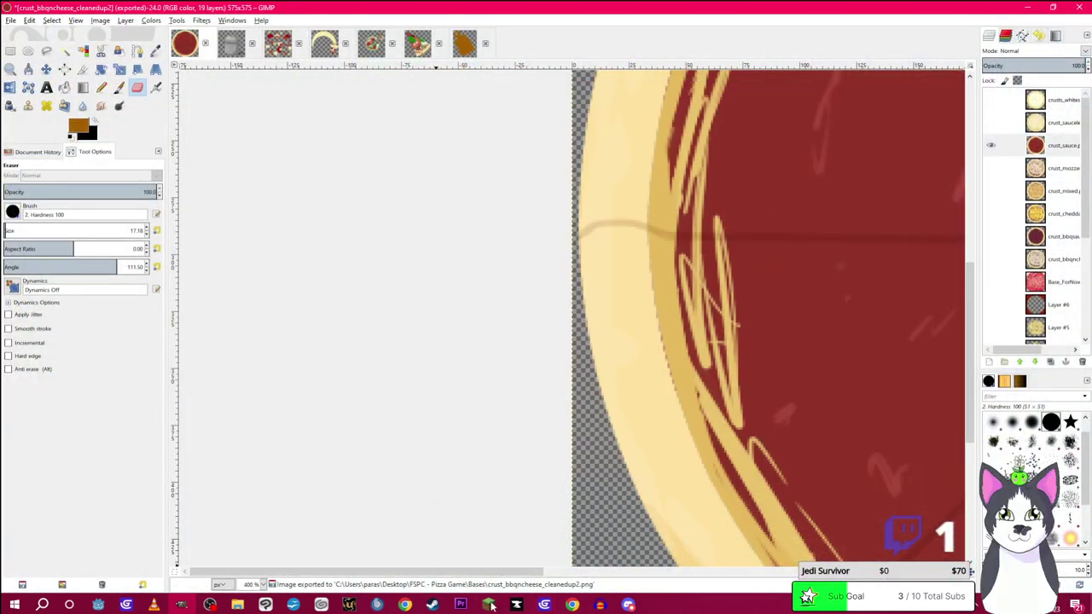
left_click(544, 604)
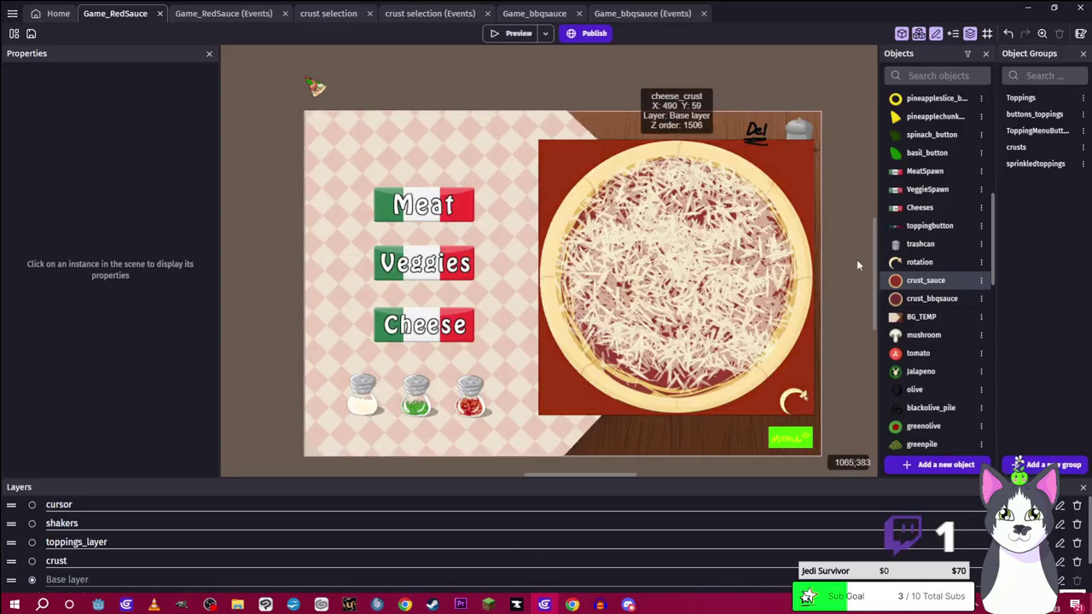
right_click(931, 285)
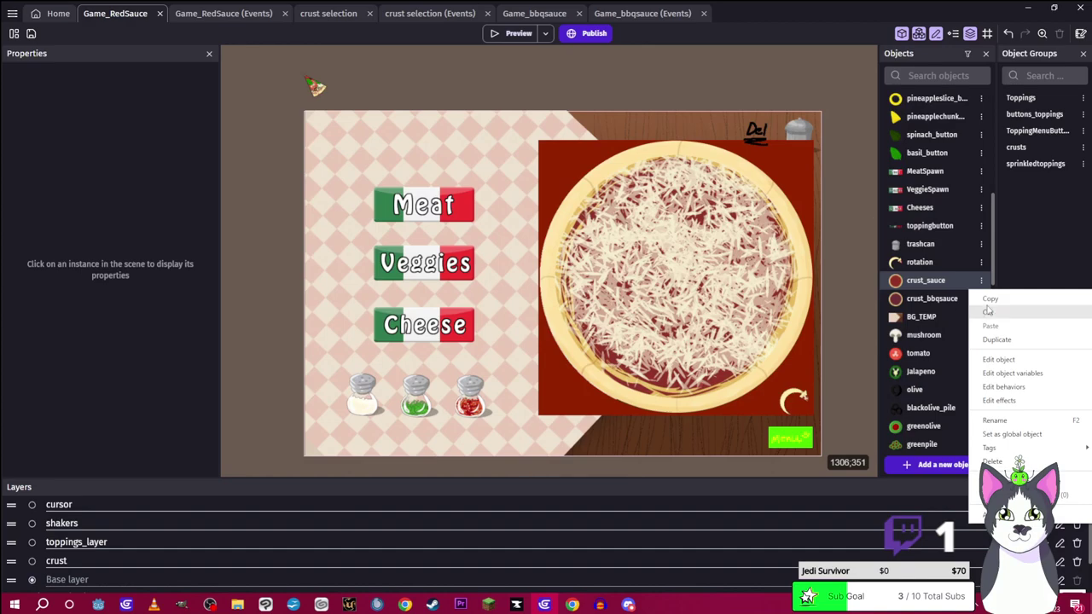
key("Escape")
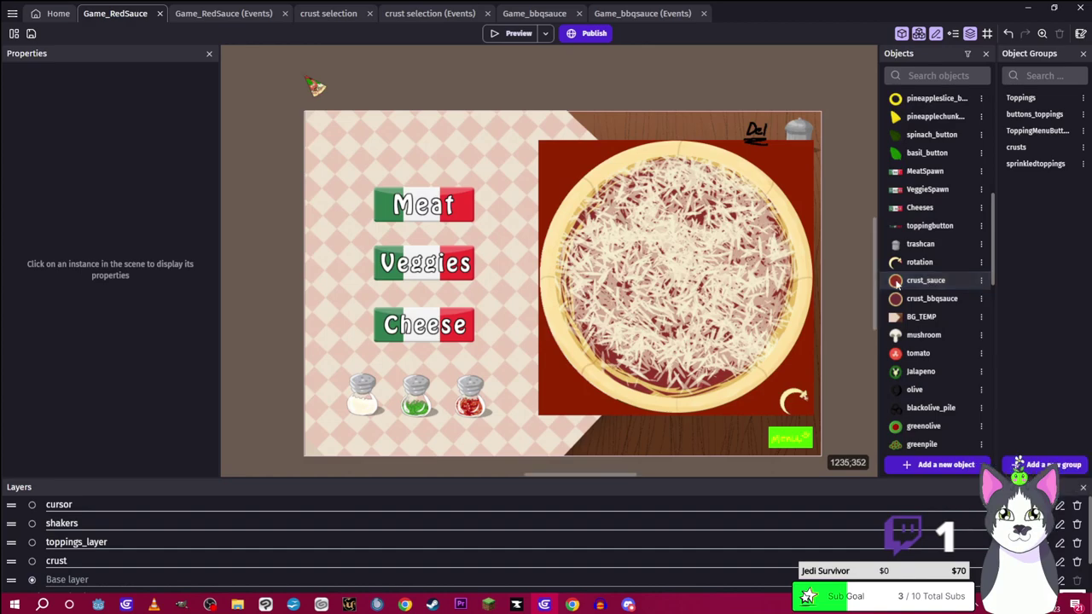
double_click(928, 281)
left_click(825, 251)
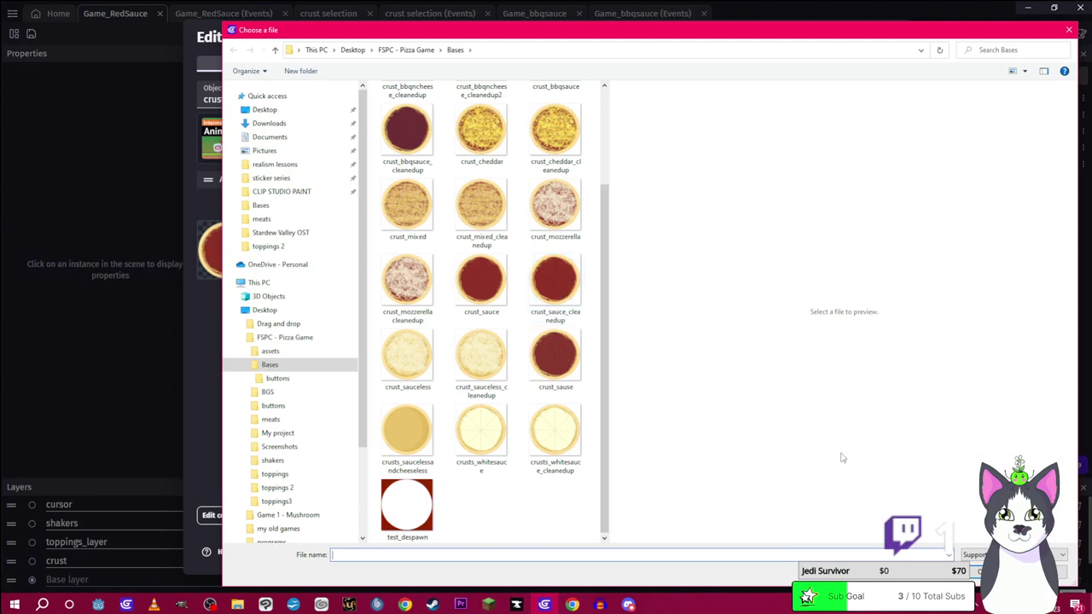
key("Escape")
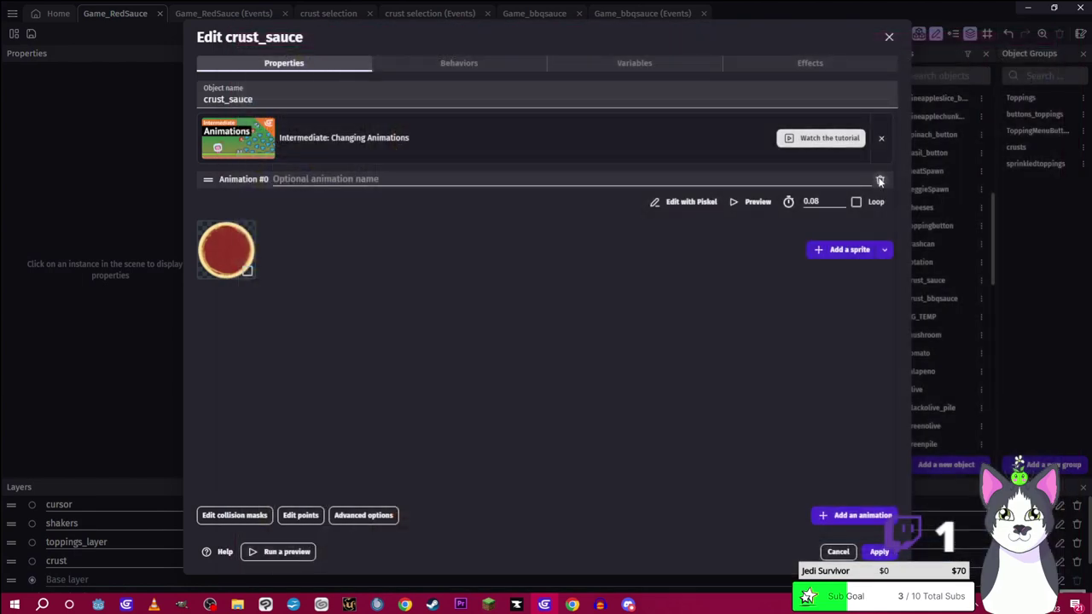
Delete crust_sauce's animation, create a new one, and start adding crust_sauce_cleanedup as its sprite
left_click(880, 181)
left_click(643, 326)
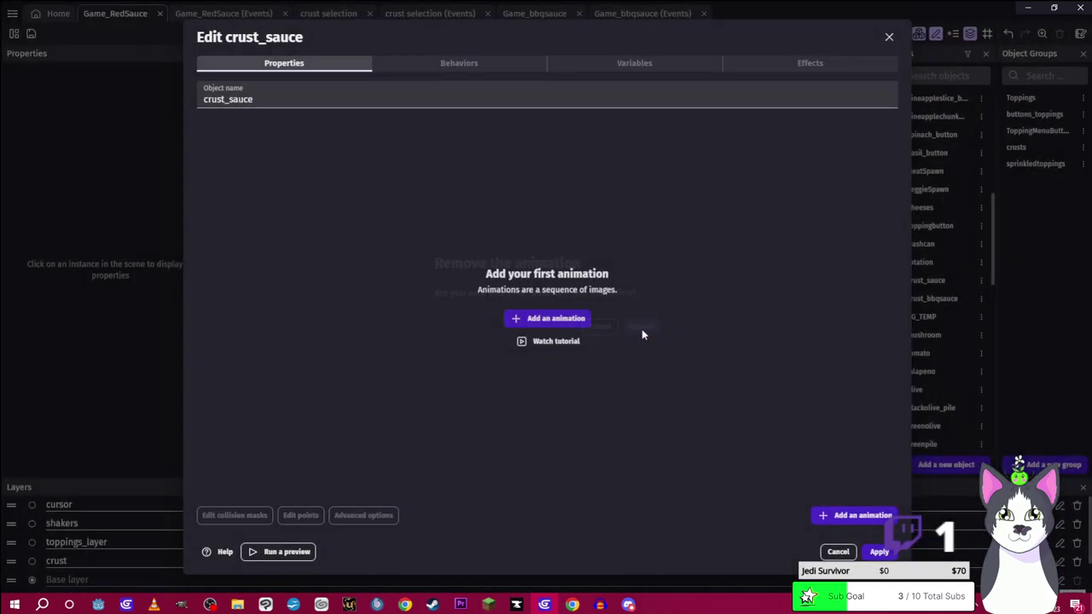
left_click(550, 319)
left_click(819, 251)
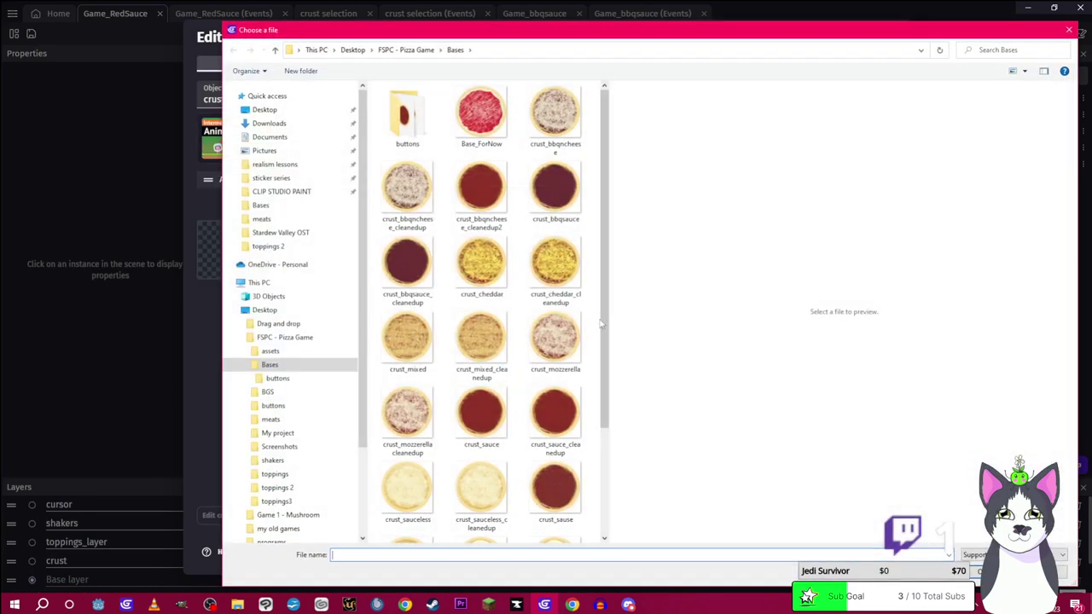
left_click(555, 402)
scroll(556, 407, "down", 3)
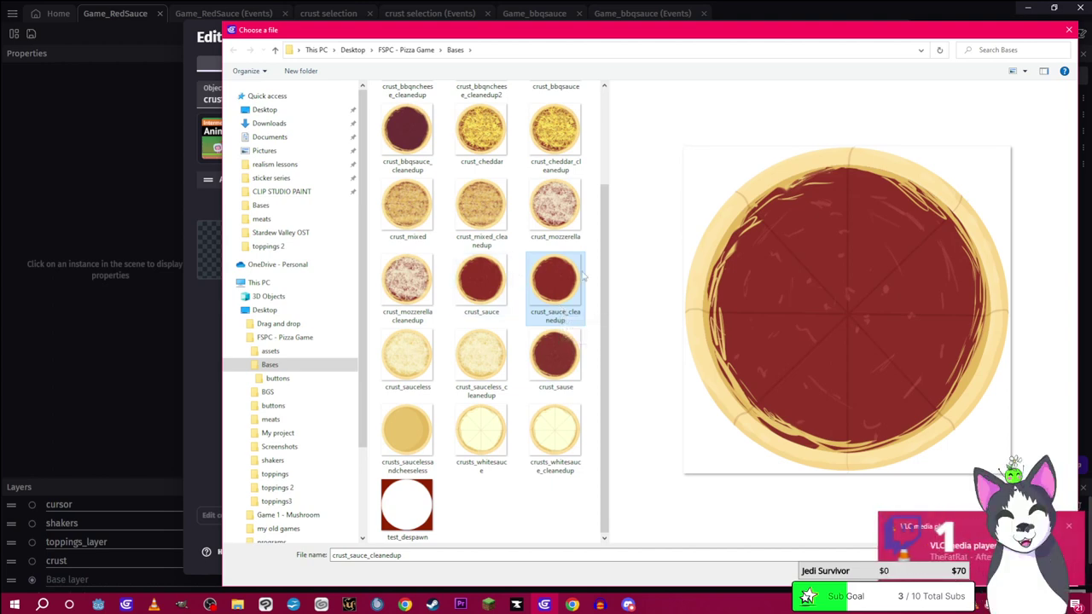
left_click(1070, 533)
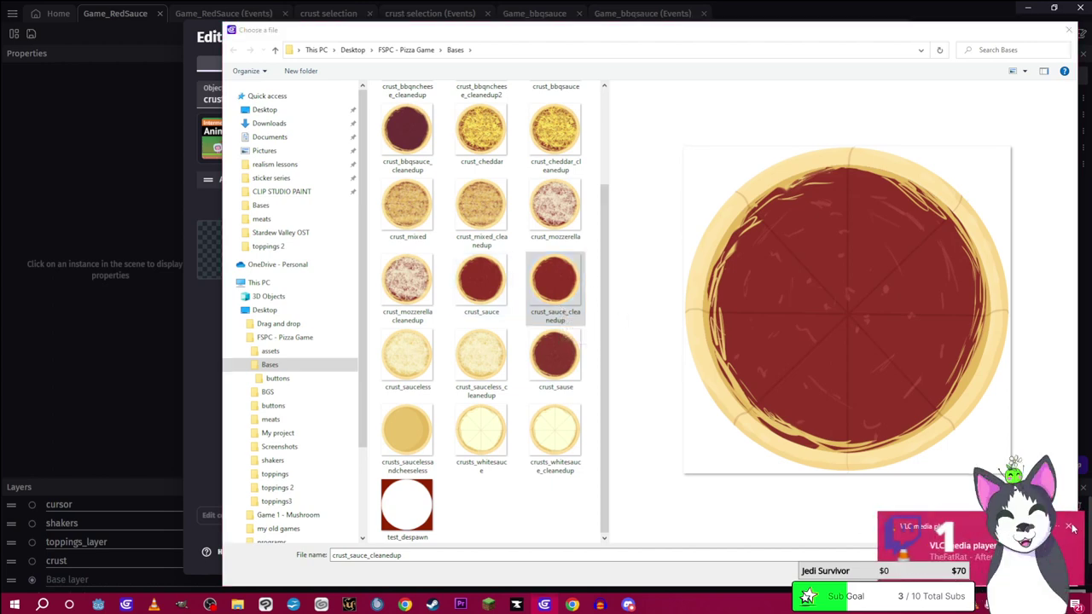
left_click(181, 604)
Re-export the sauce crust over crust_bbqncheese_cleanedup2.png in the Bases folder
left_click(12, 20)
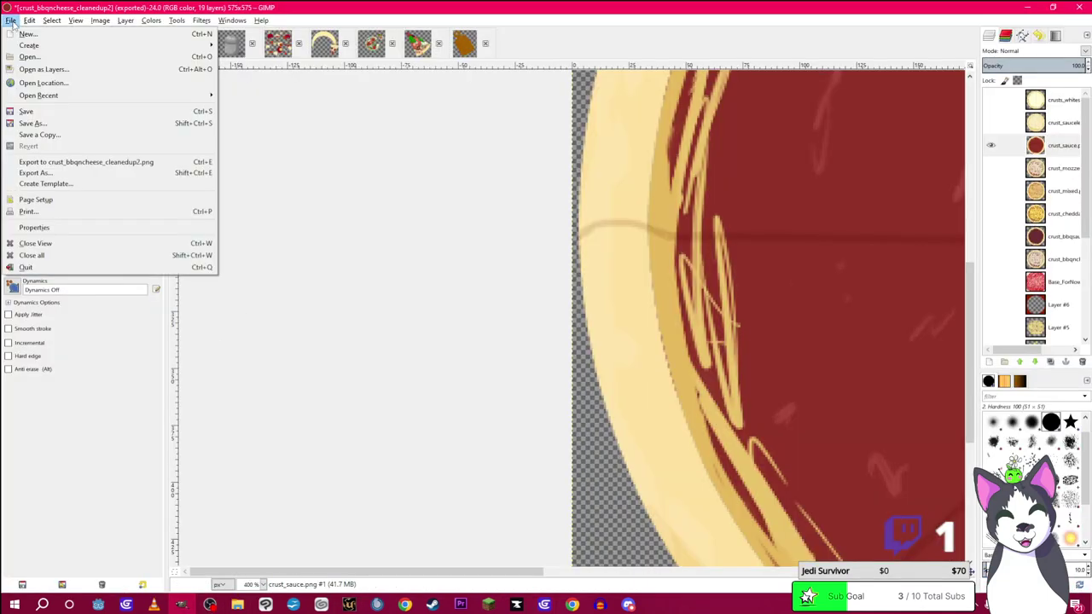
left_click(86, 172)
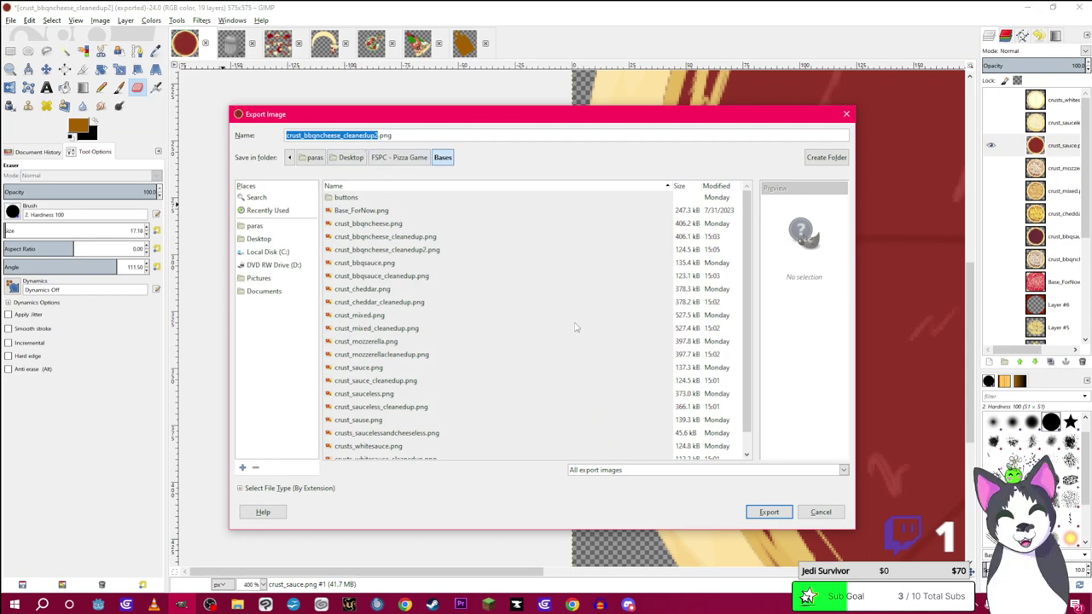
left_click(406, 251)
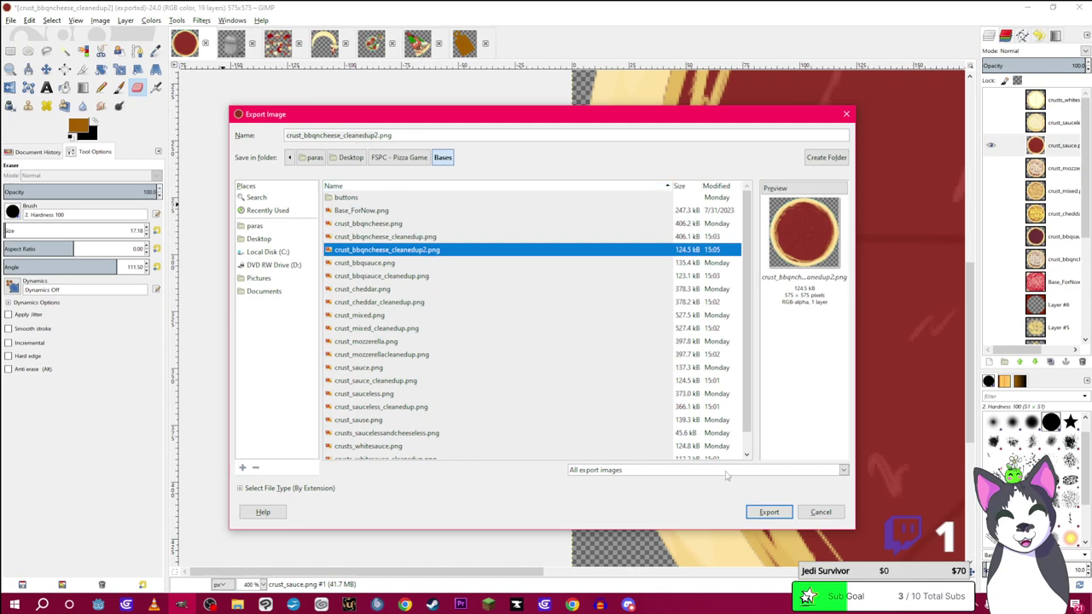
left_click(768, 512)
Rename crust_bbqncheese_cleanedup2 to saucecleanedup in GDevelop's file chooser
left_click(545, 604)
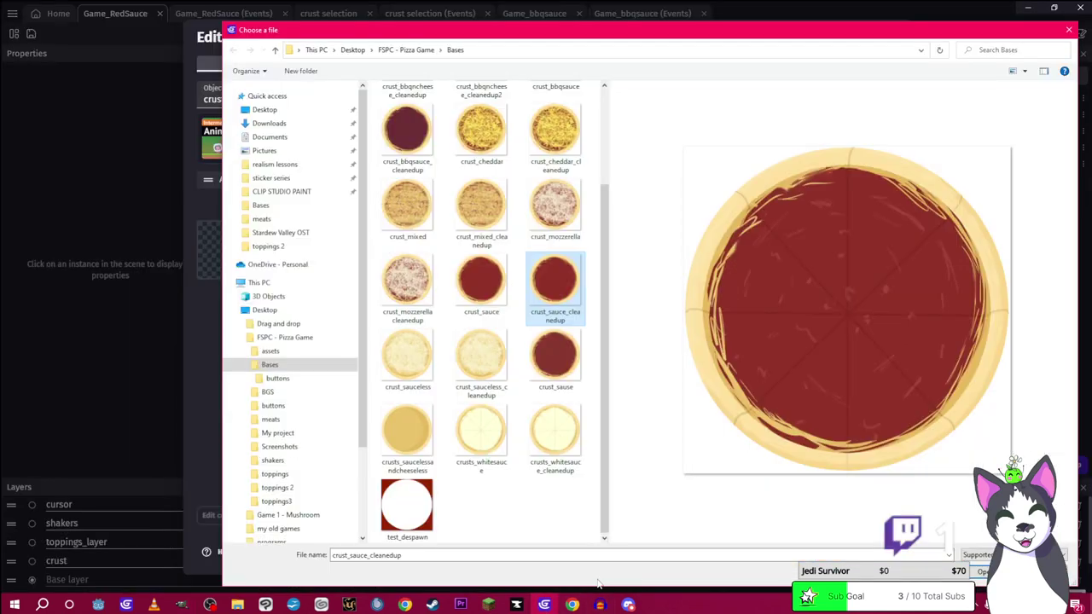
scroll(503, 311, "up", 2)
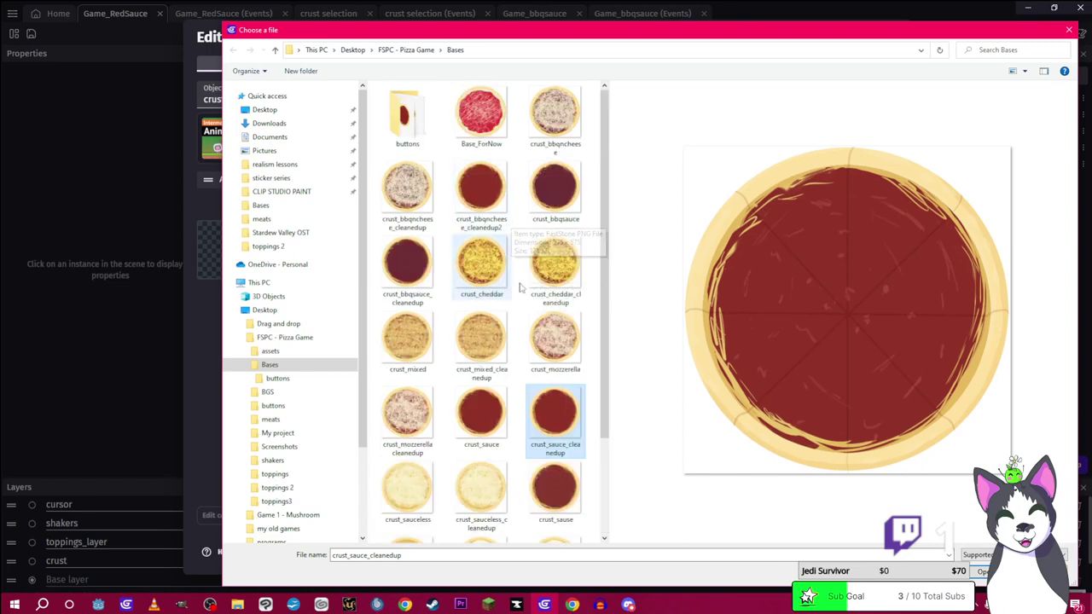
scroll(530, 309, "down", 2)
scroll(530, 309, "up", 2)
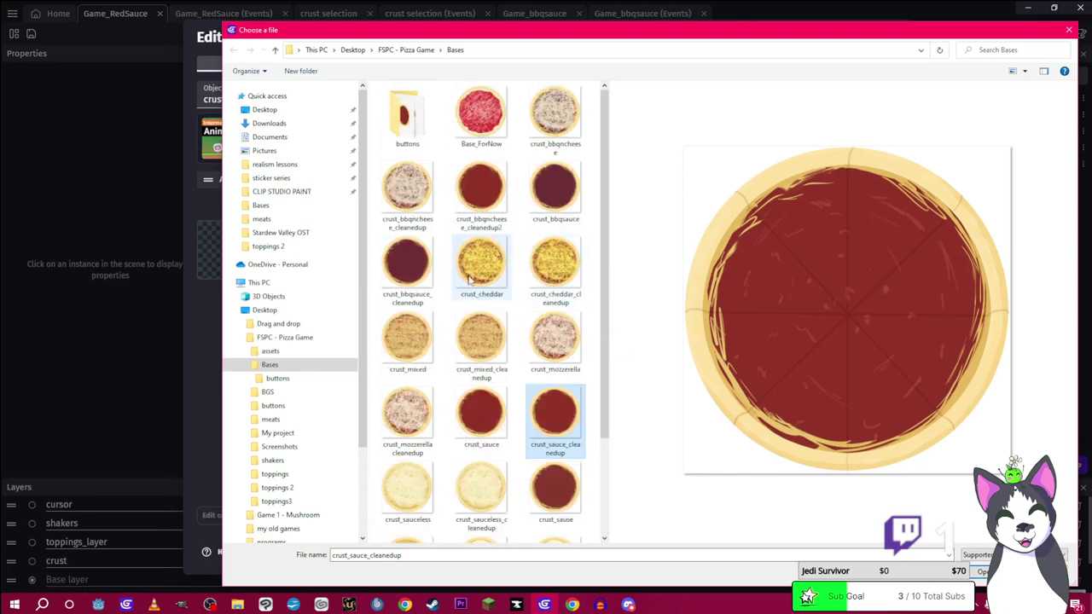
left_click(493, 227)
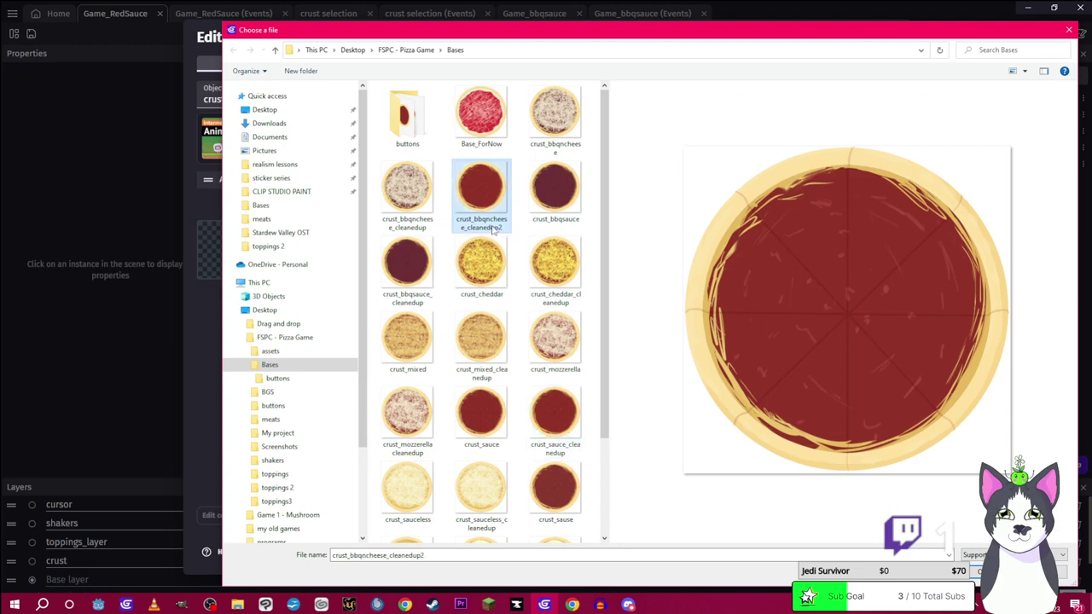
left_click(493, 227)
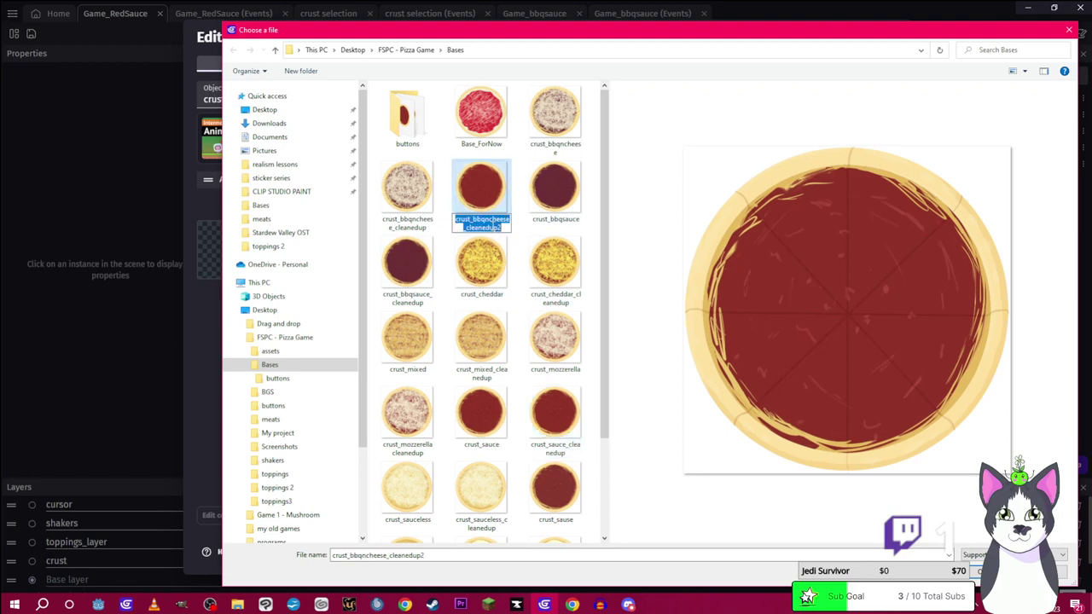
type("saucecleane")
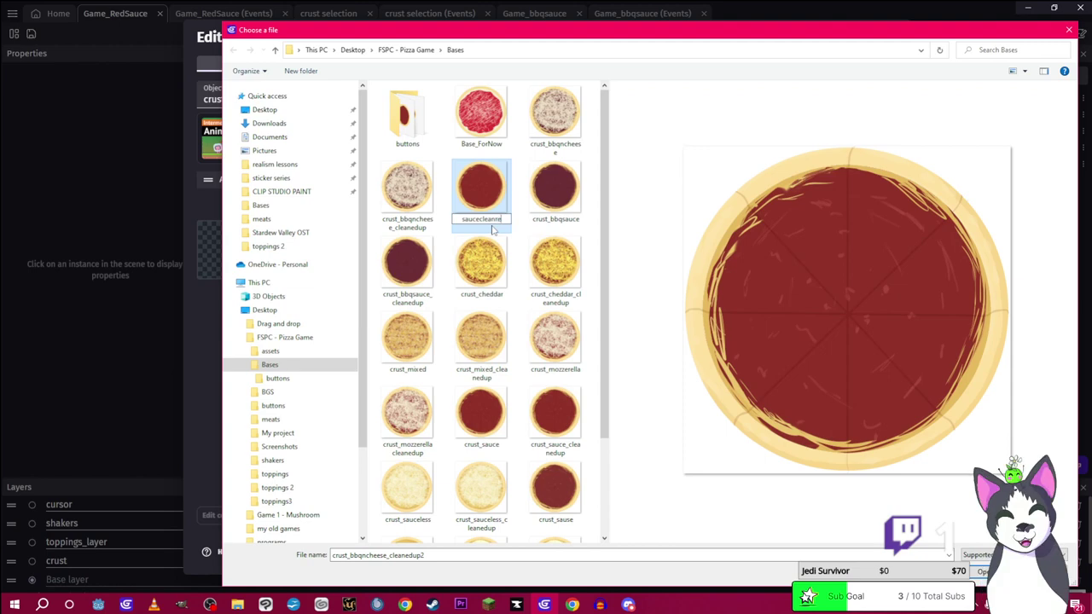
type("d")
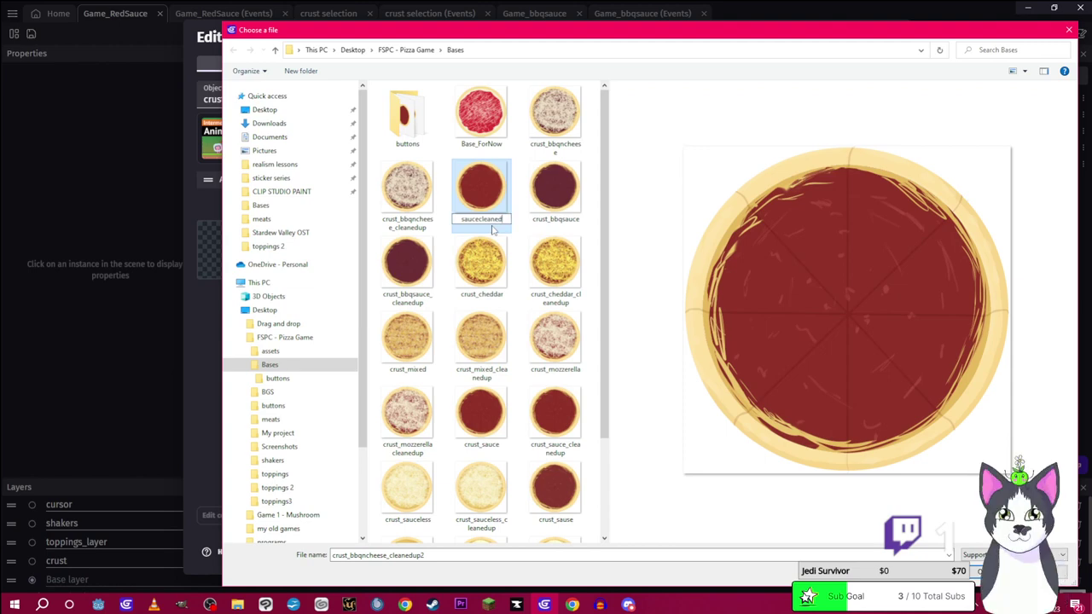
type("up")
key("Return")
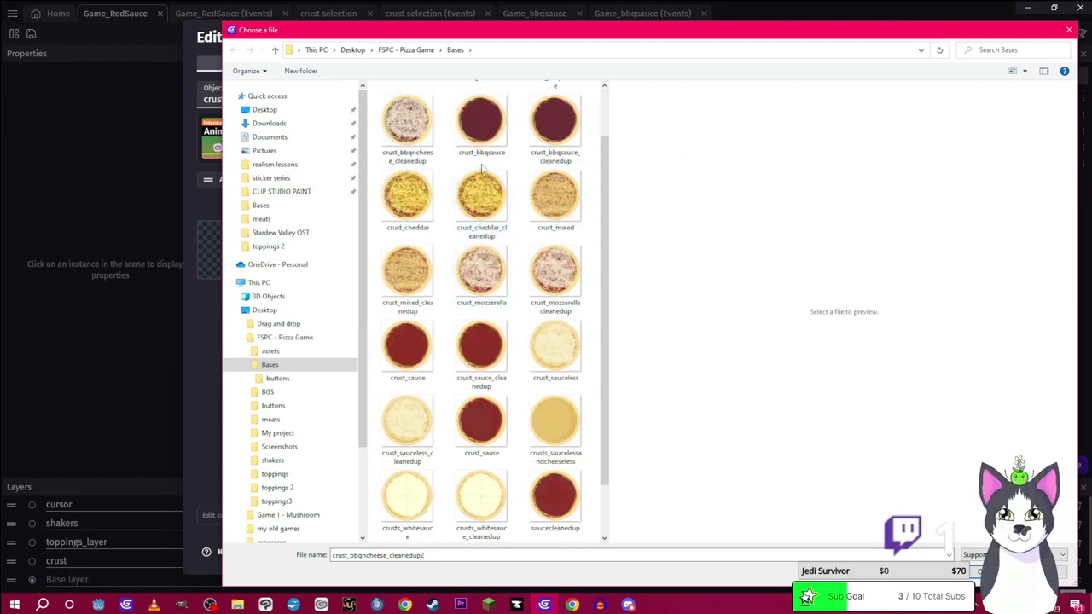
scroll(500, 501, "down", 1)
Make saucecleanedup the crust_sauce sprite and run a quick game preview
double_click(556, 431)
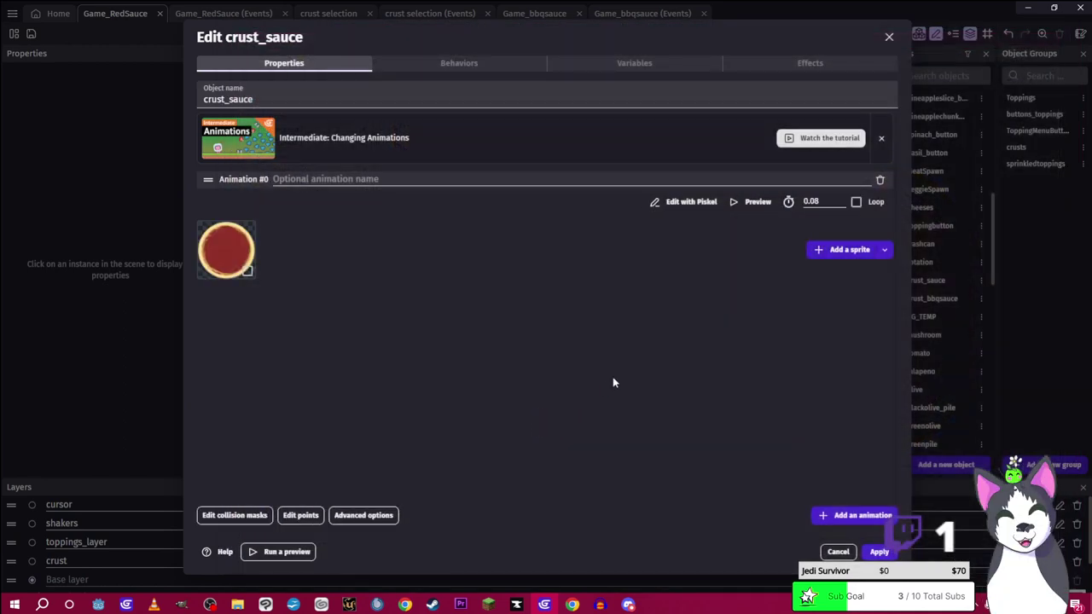
left_click(867, 550)
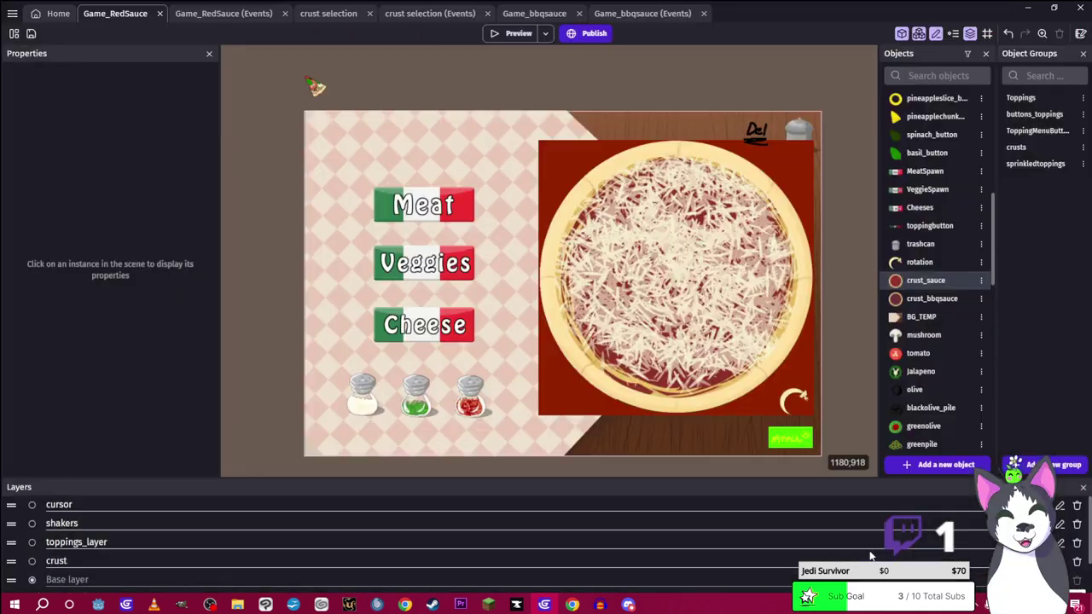
left_click(518, 37)
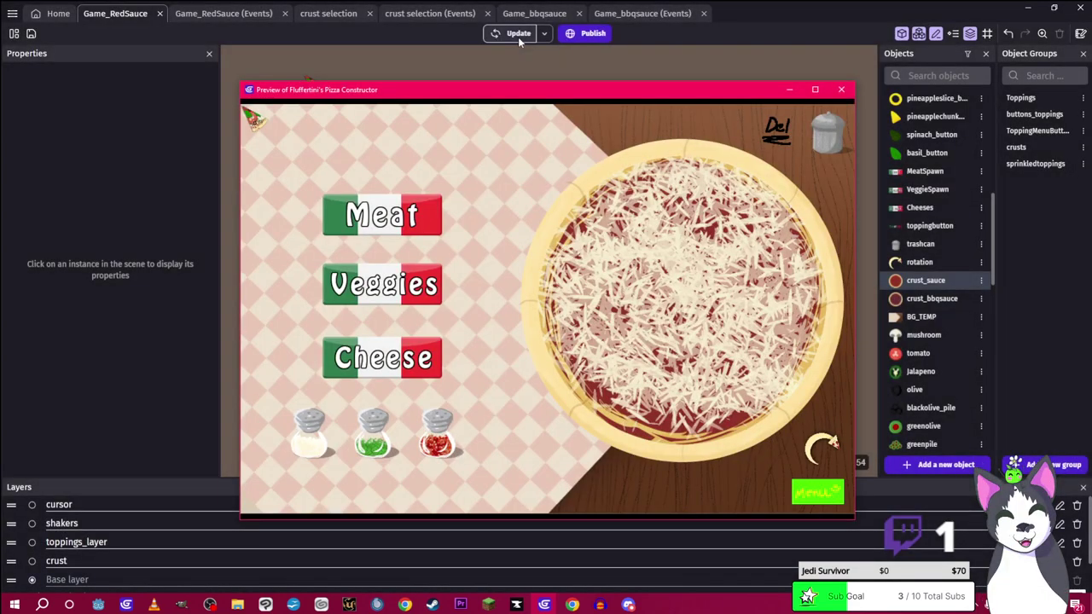
left_click(841, 90)
Delete the cheese_crust instance from the pizza board
left_click(715, 260)
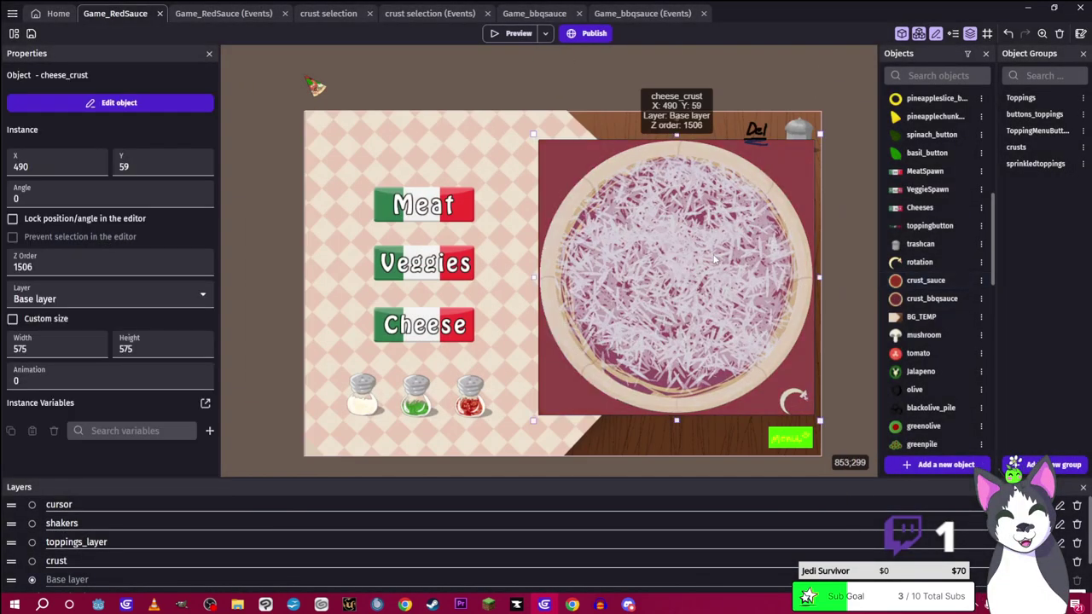
left_click_drag(715, 258, 678, 348)
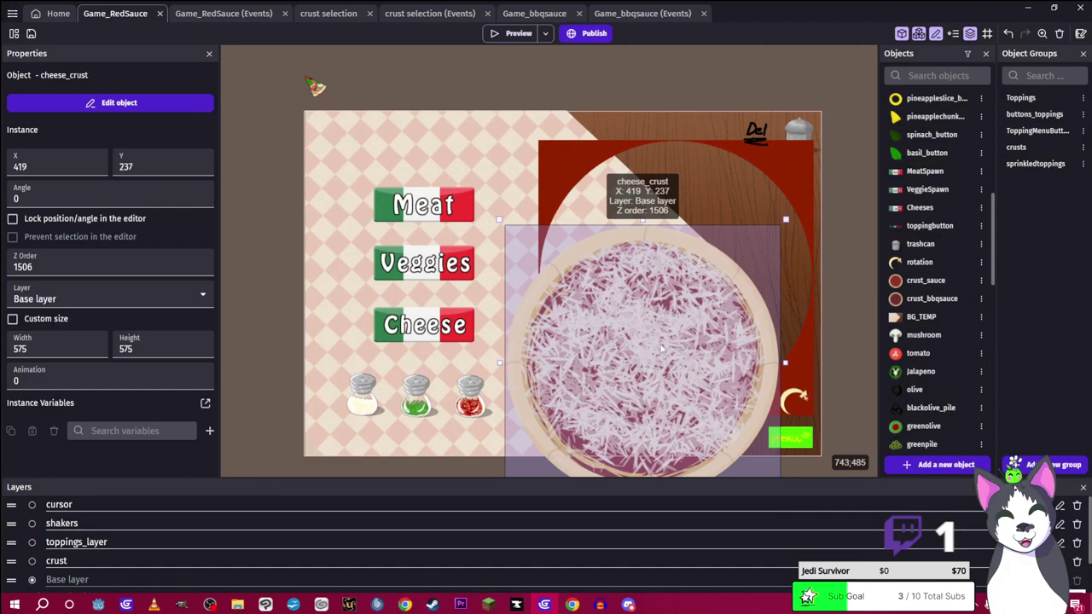
key("Delete")
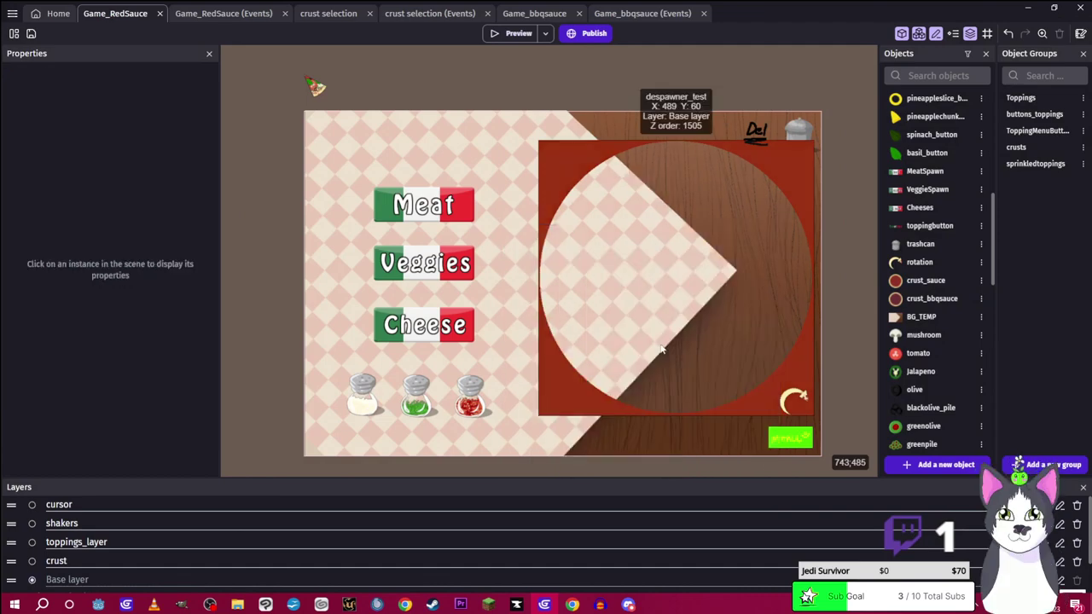
Drag a crust_sauce instance onto the pizza board and position it at X 489, Y 60
double_click(913, 282)
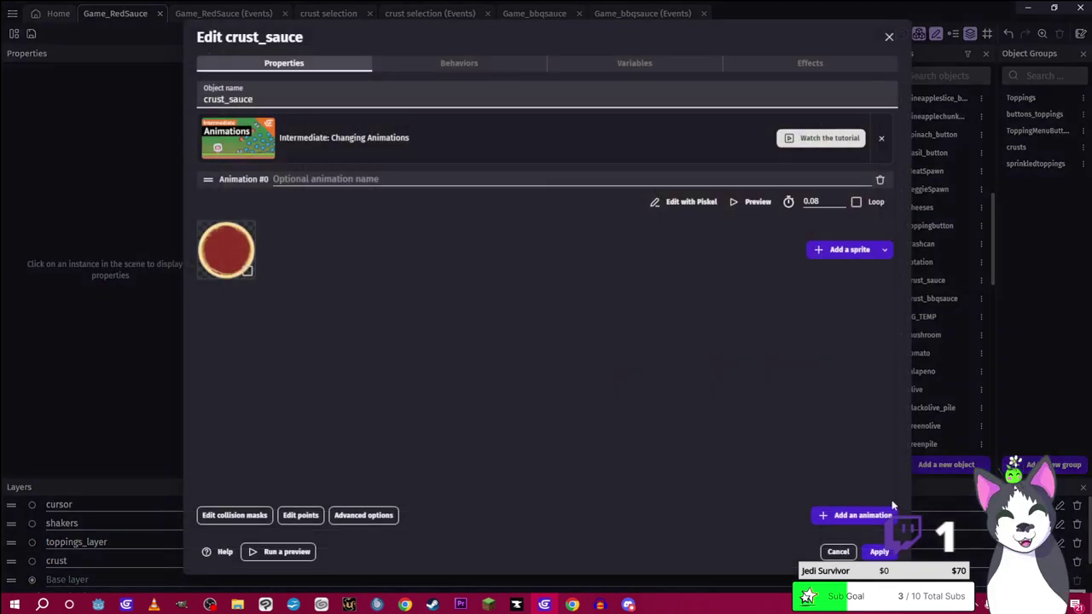
left_click(838, 552)
left_click_drag(922, 281, 537, 153)
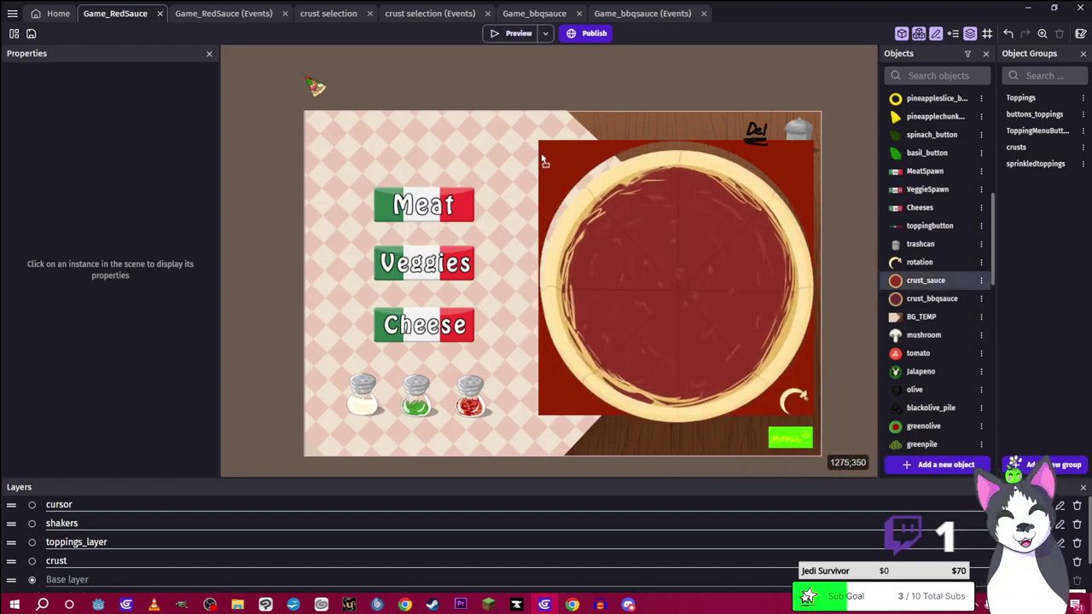
left_click(647, 236)
left_click_drag(645, 233, 645, 230)
left_click(836, 235)
Preview the game with the new crust_sauce pizza
scroll(722, 195, "up", 5, "ctrl")
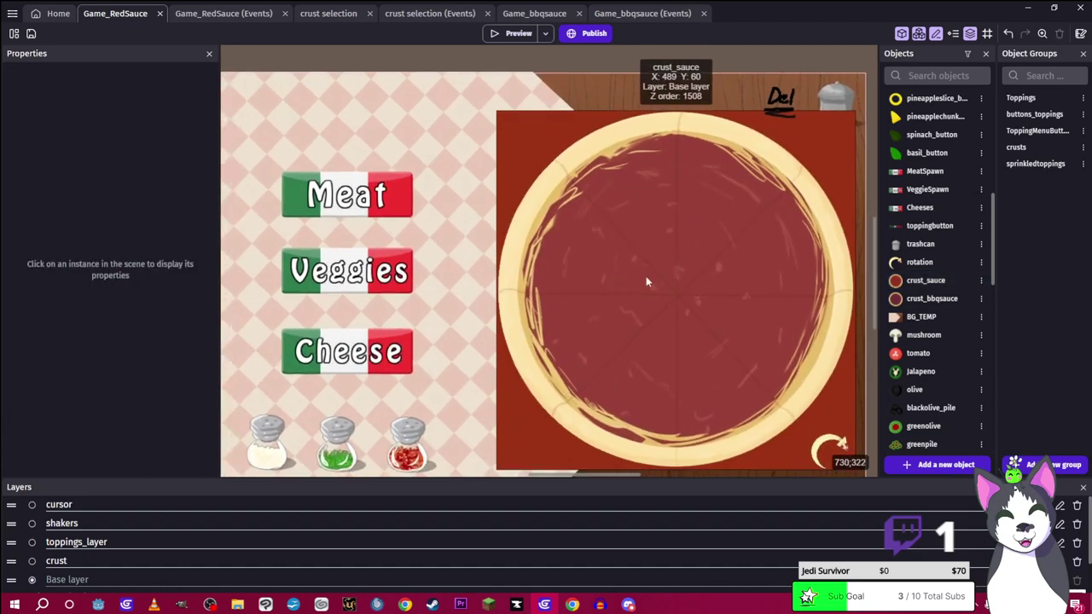
scroll(657, 365, "down", 1, "ctrl")
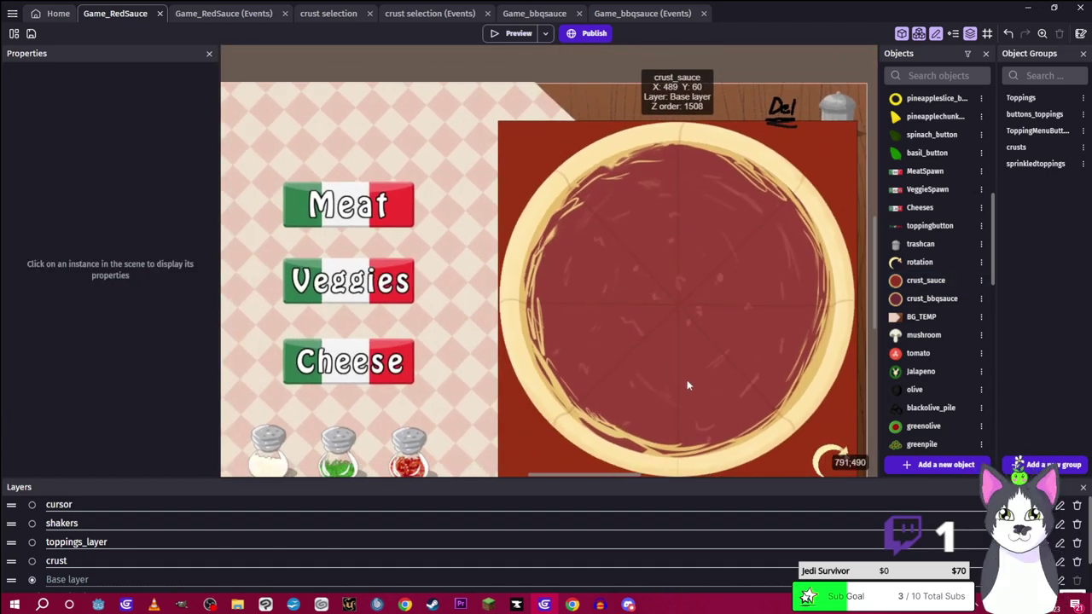
left_click(511, 34)
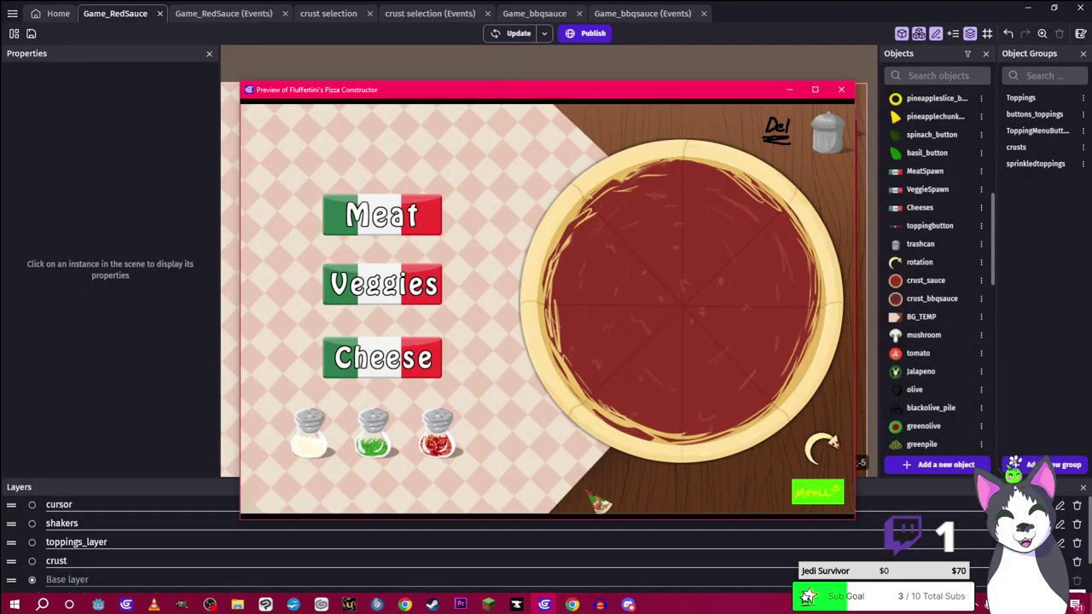
Close the preview and look over the crust_sauce pizza in the Game_RedSauce scene
left_click(843, 91)
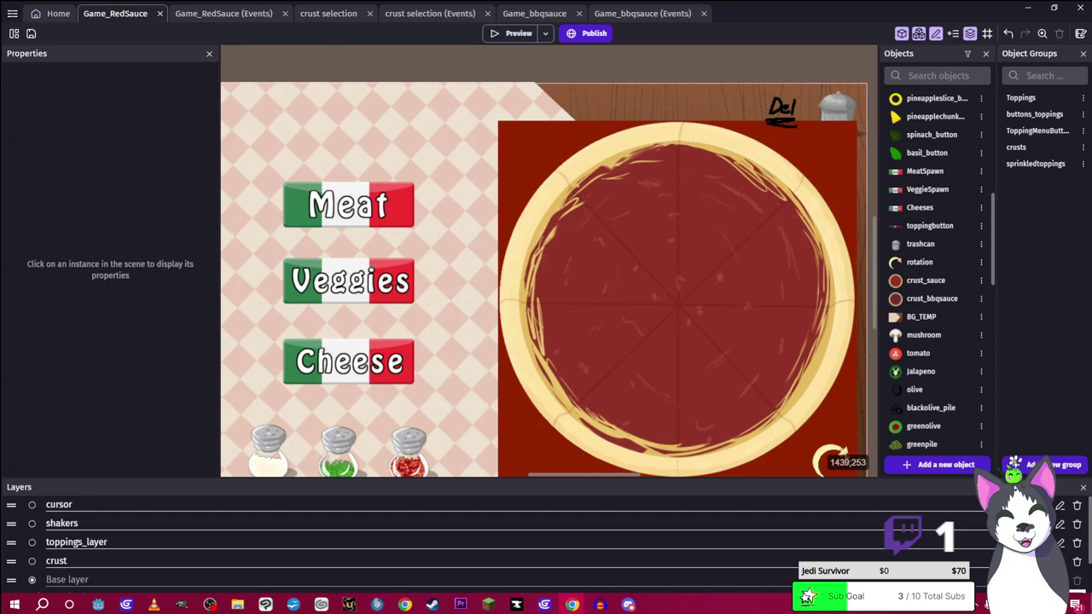
scroll(733, 168, "down", 1)
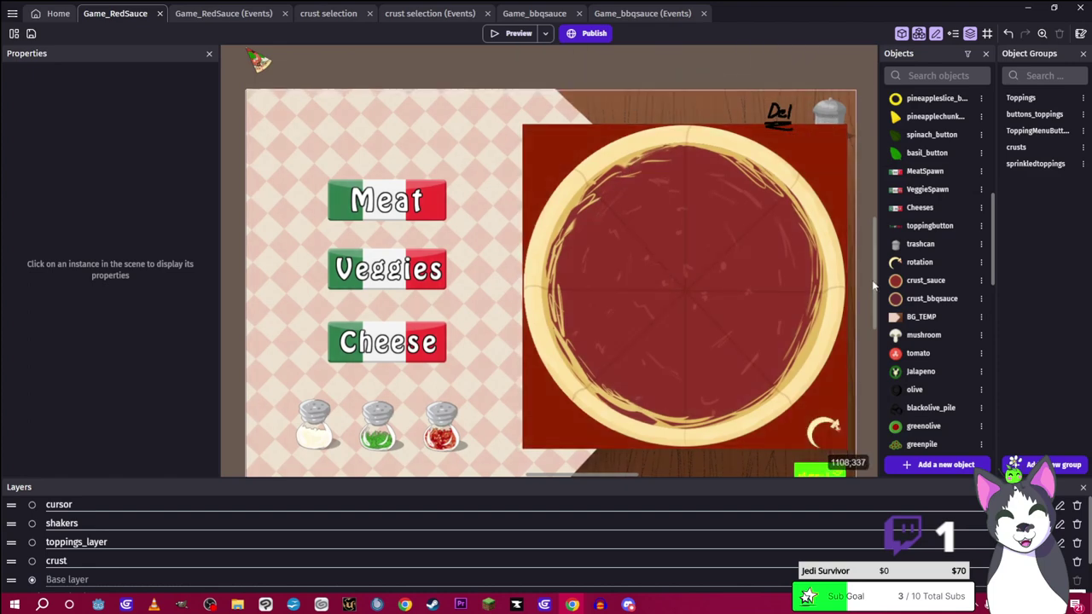
mouse_move(876, 286)
left_mouse_down()
mouse_move(877, 305)
mouse_move(876, 283)
left_mouse_up()
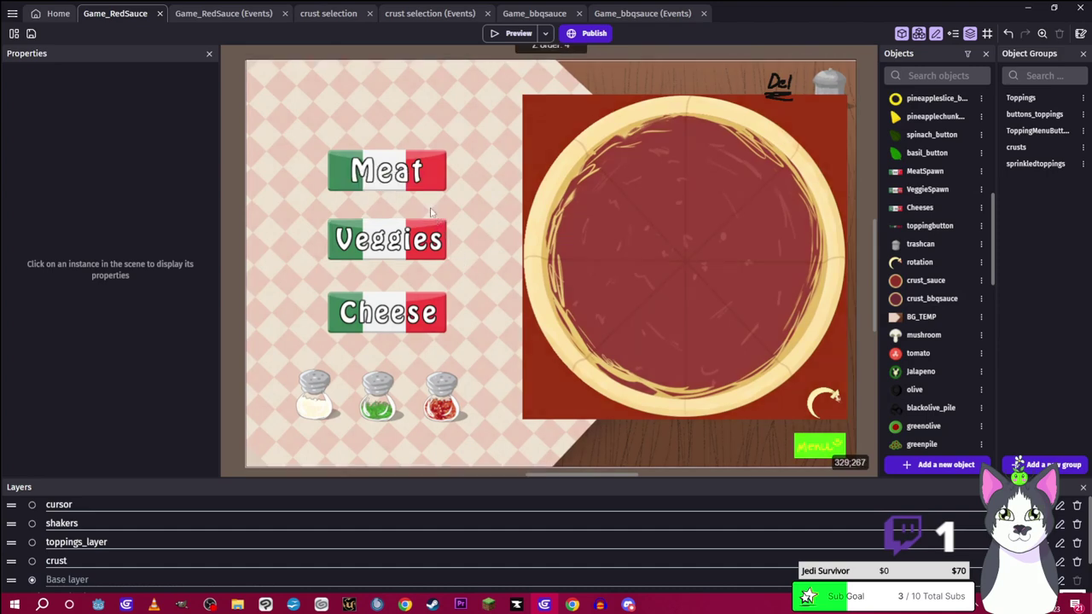
Back in GIMP, create a new 150×75 image
left_click(181, 605)
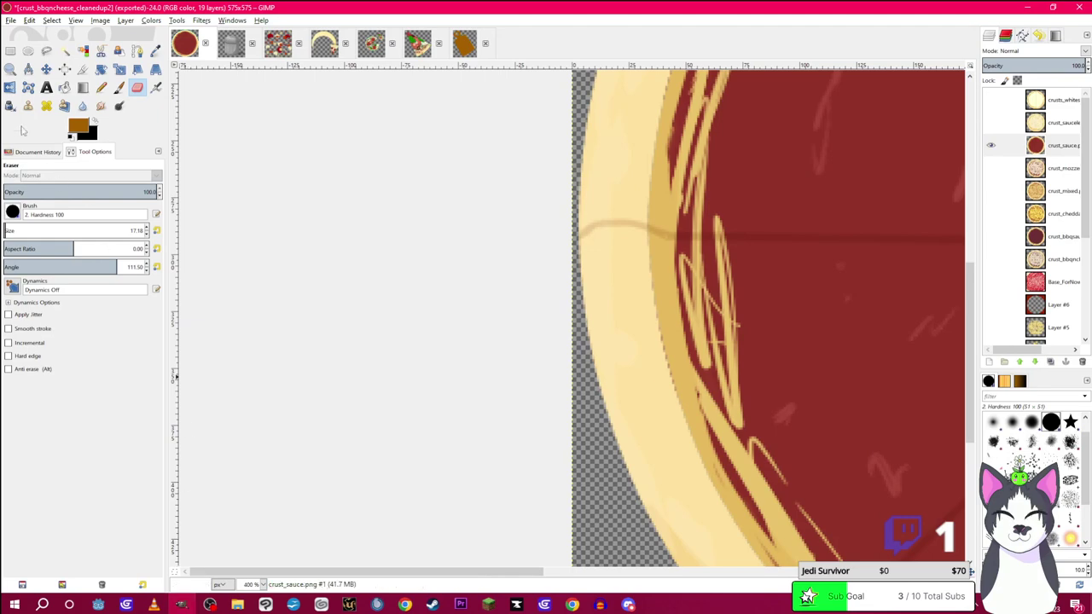
left_click(10, 20)
left_click(34, 34)
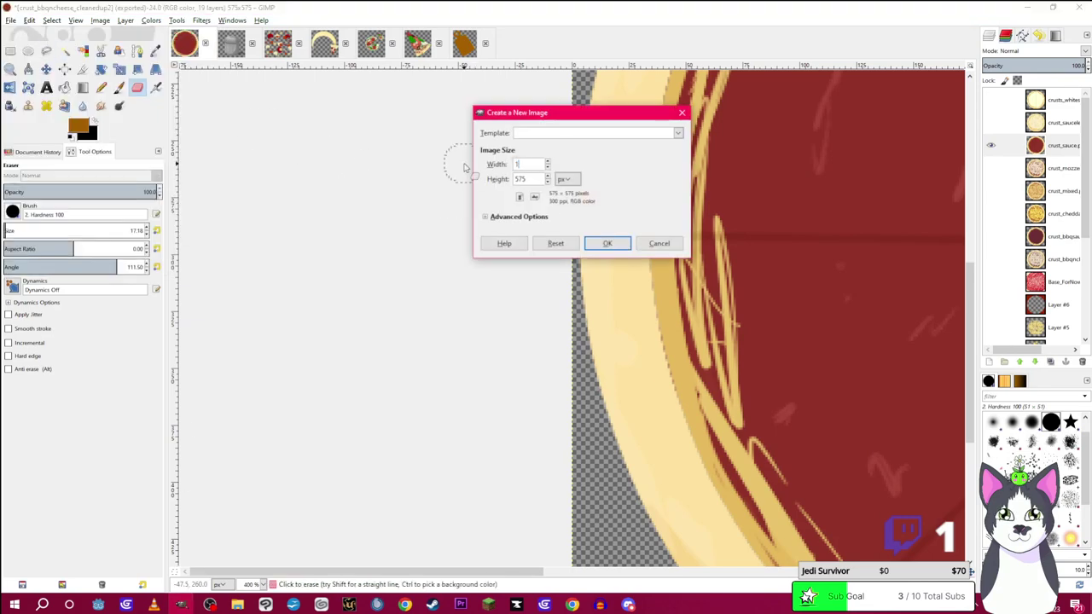
type("150")
key("Tab")
type("75")
key("Return")
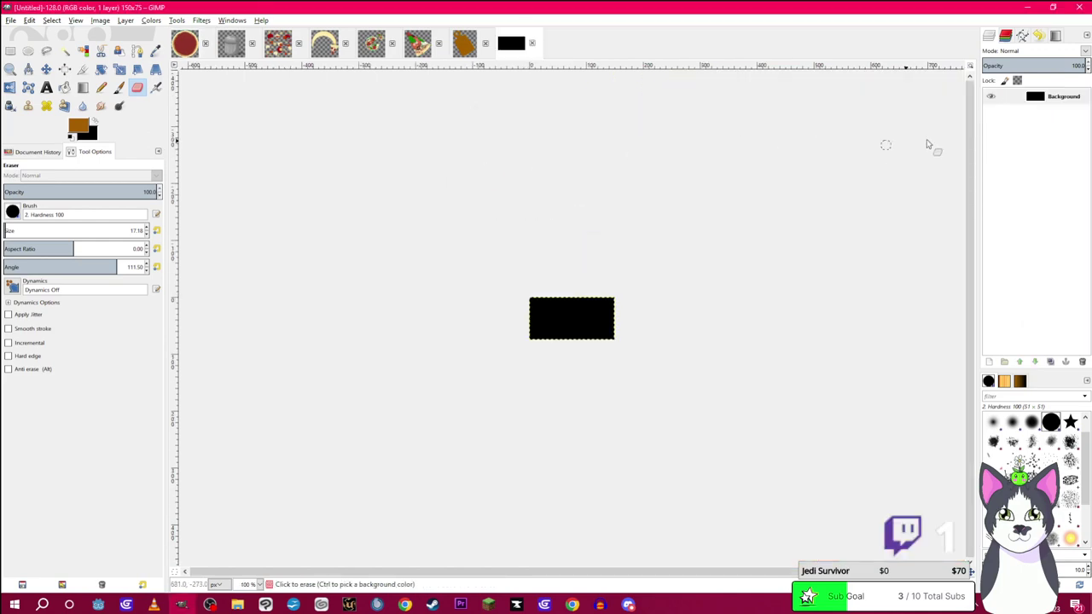
Add a transparent layer and hide the black Background layer
left_click(989, 361)
left_click(1009, 453)
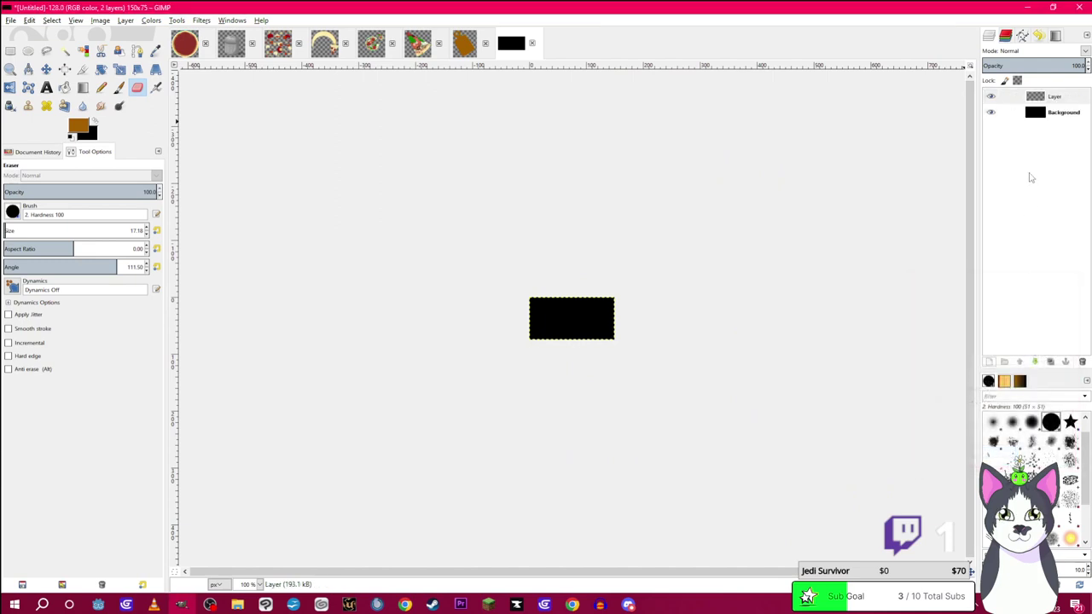
left_click(991, 113)
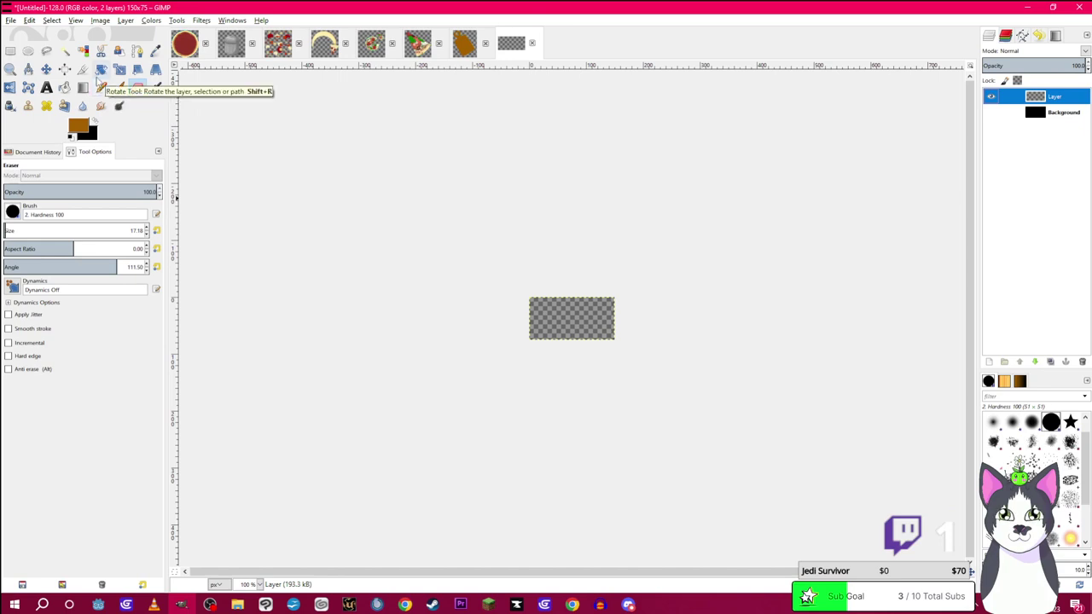
Select the whole canvas as a rounded-corner rectangle
left_click(9, 51)
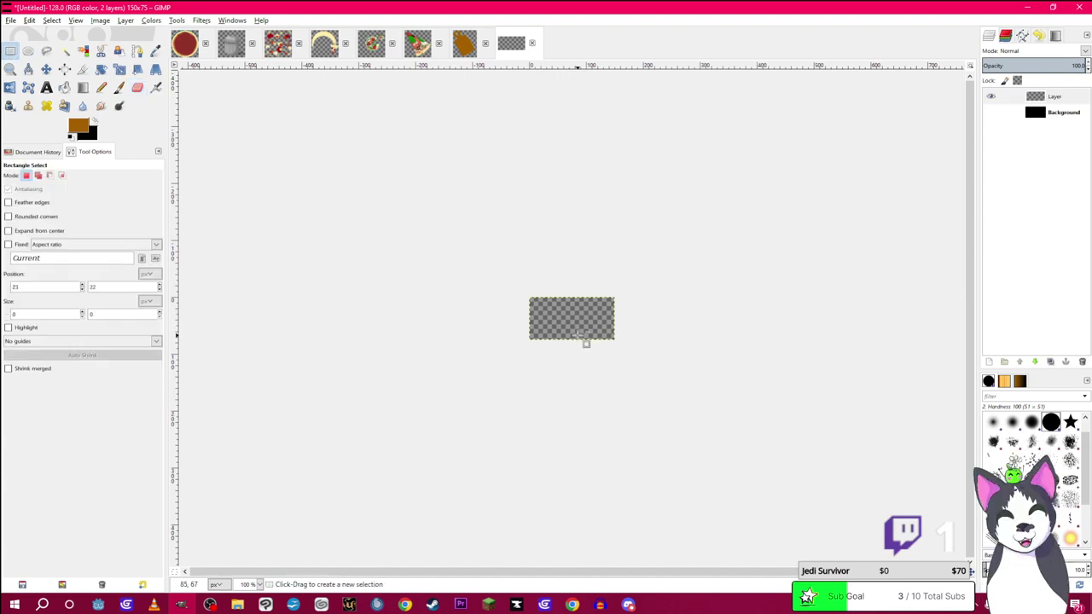
scroll(572, 337, "up", 3, "ctrl")
left_click(565, 331)
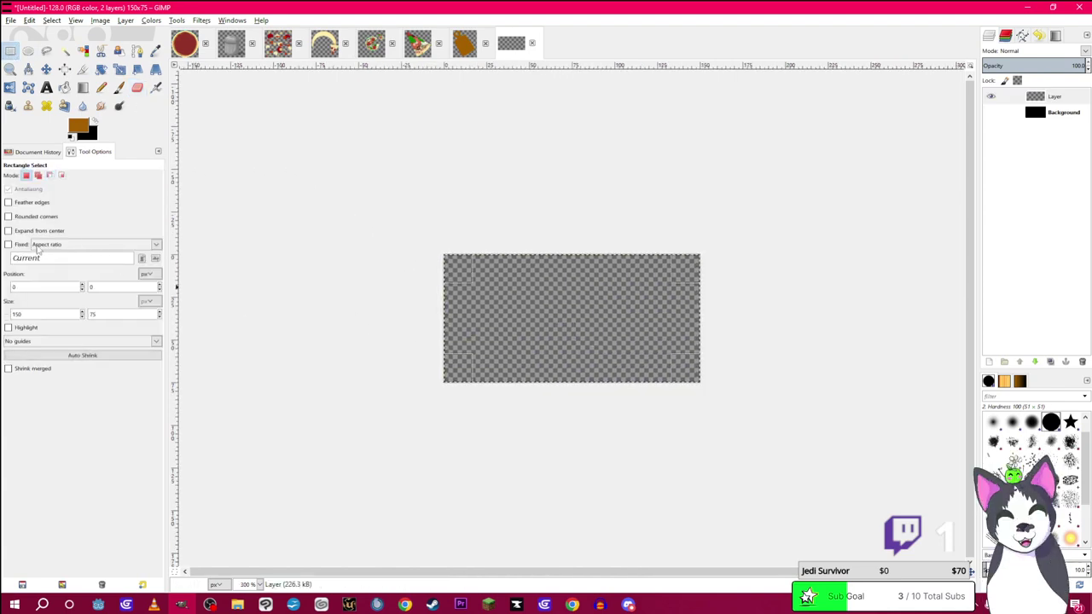
left_click(8, 216)
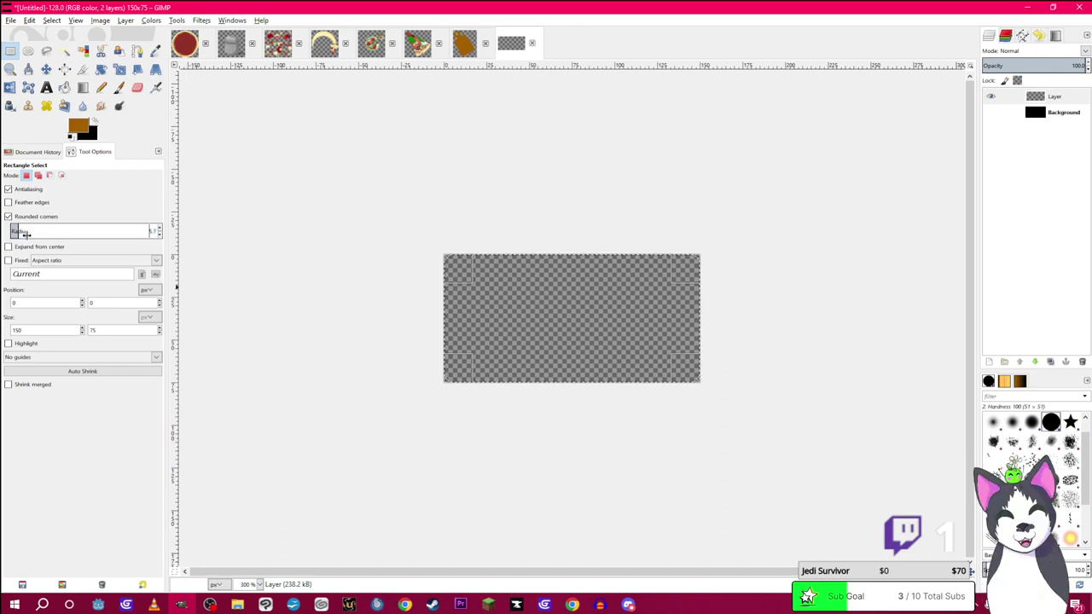
left_click(546, 331)
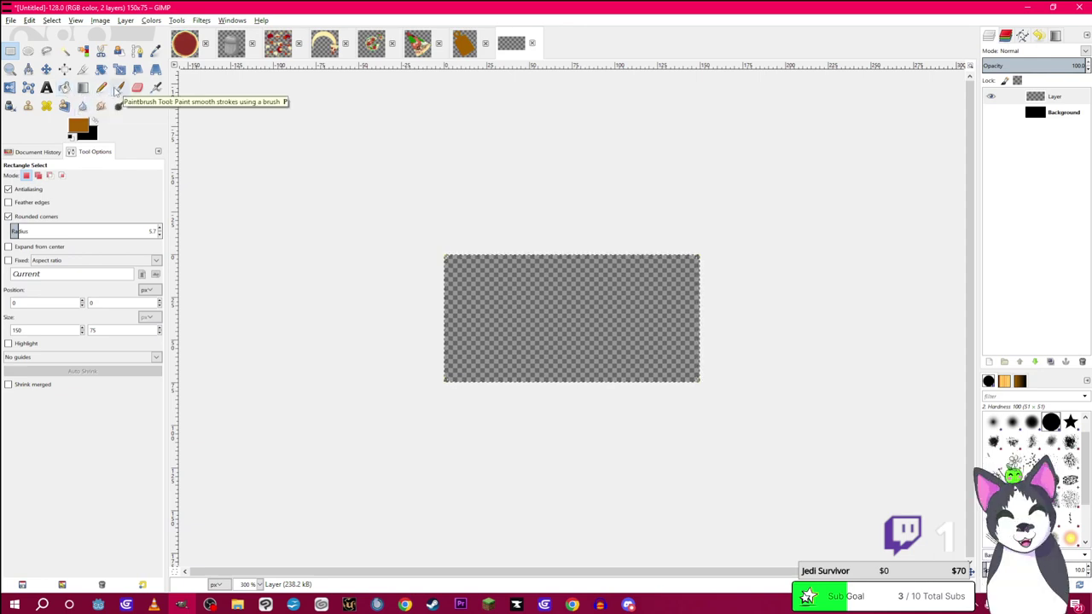
Bucket fill the rounded selection with white
left_click(64, 87)
left_click(71, 137)
left_click(96, 120)
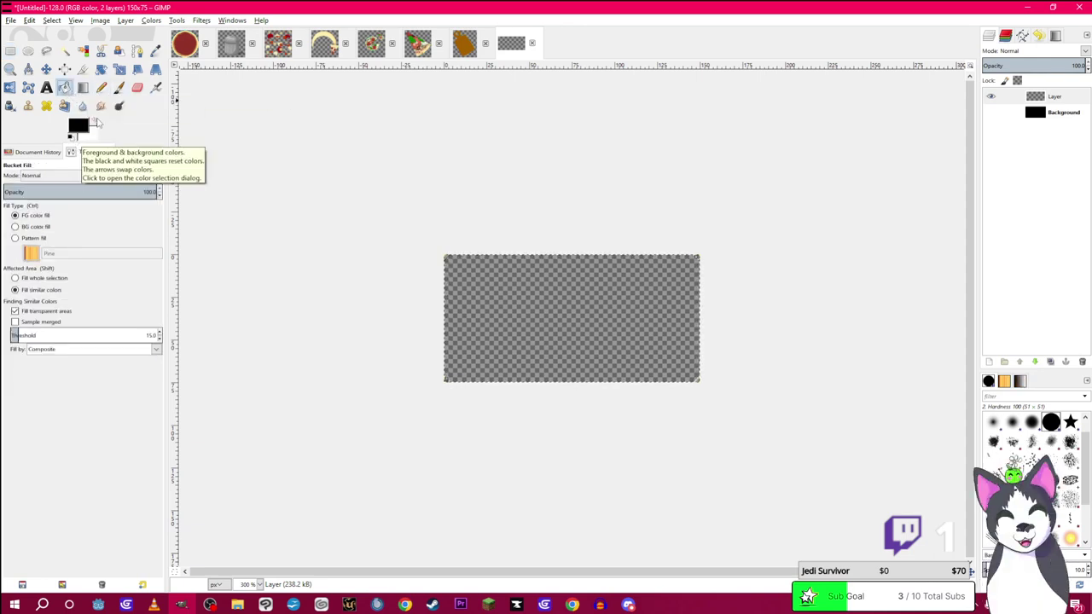
left_click(492, 296)
Add a new transparent layer above the white rounded shape
left_click(64, 50)
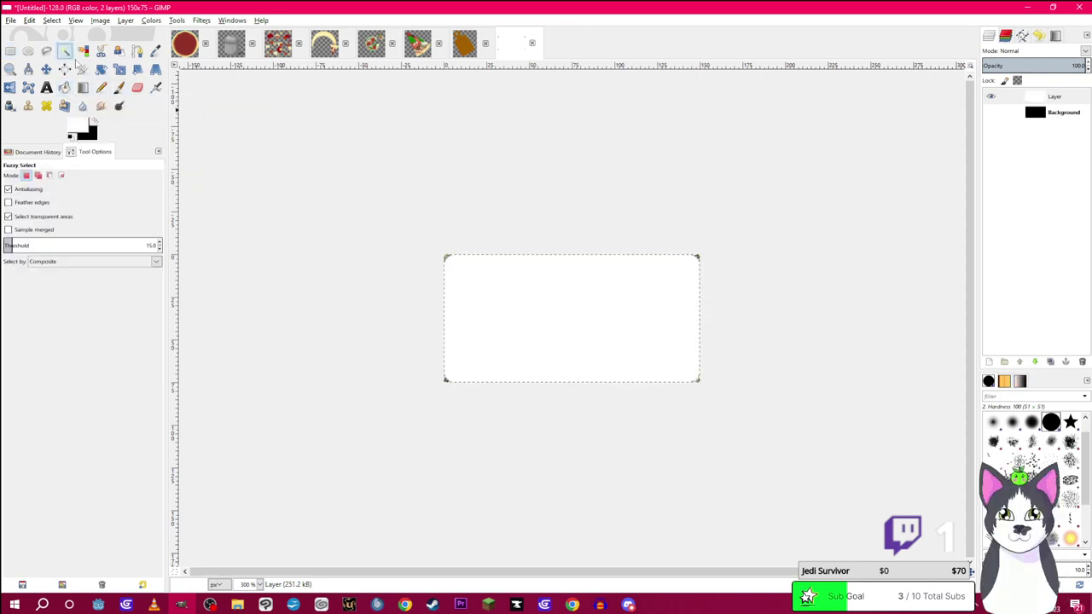
left_click(988, 361)
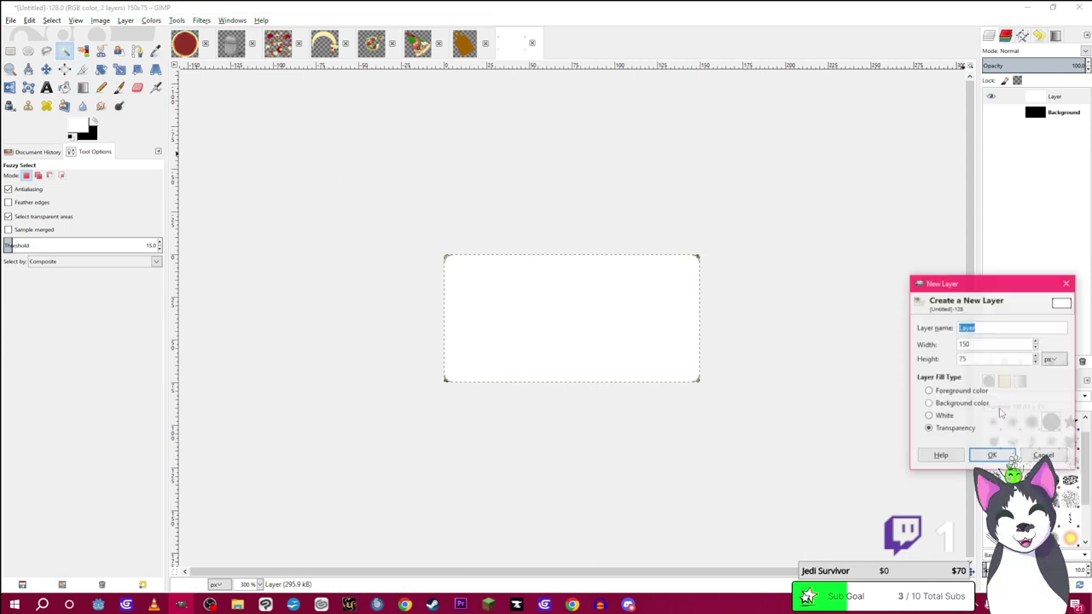
left_click(994, 456)
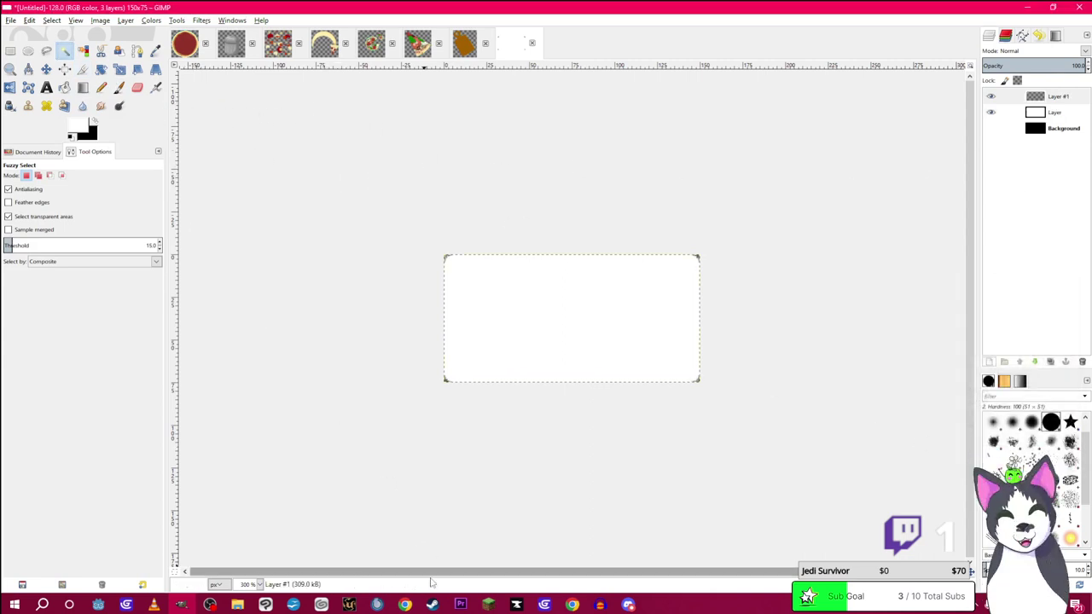
left_click(544, 605)
left_click(544, 604)
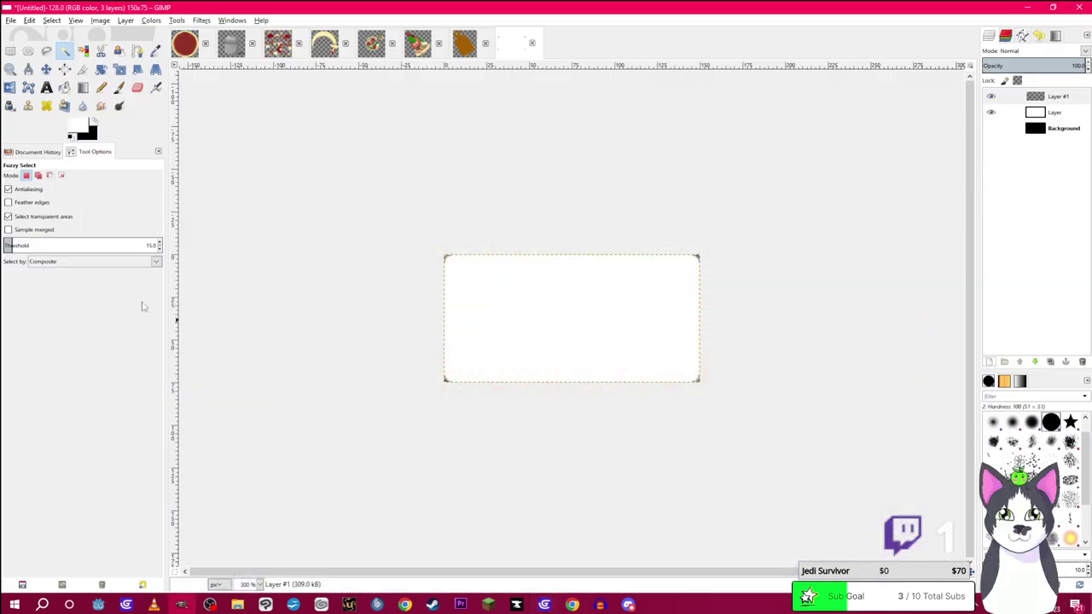
Pick the Paintbrush and check the foreground colour without changing it
left_click(119, 87)
left_click(78, 128)
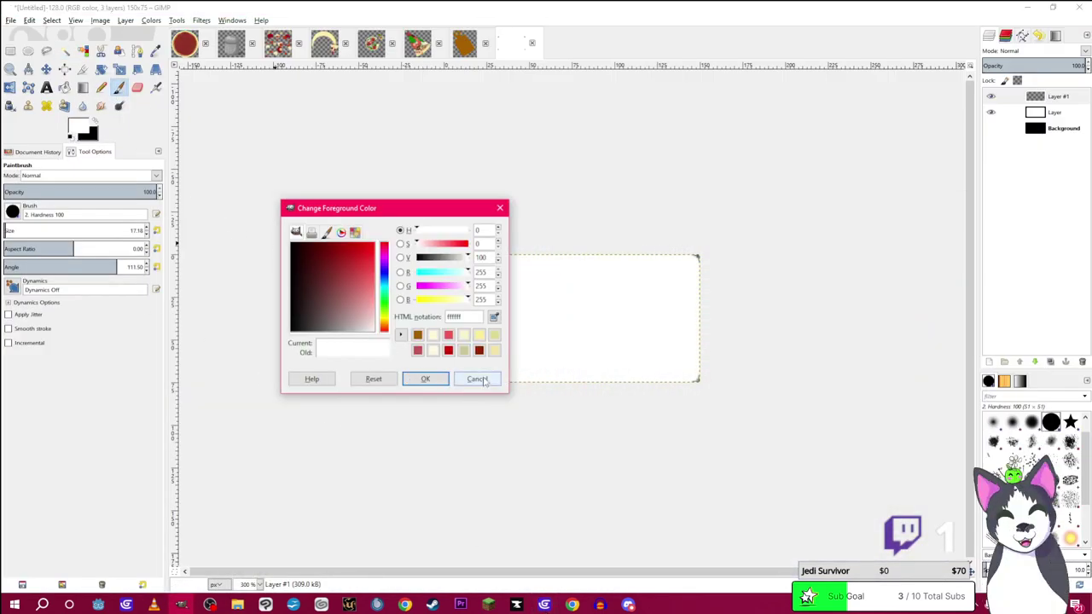
left_click(477, 379)
Open buttons/cheesebutton.png from the pizza game project folder
left_click(12, 20)
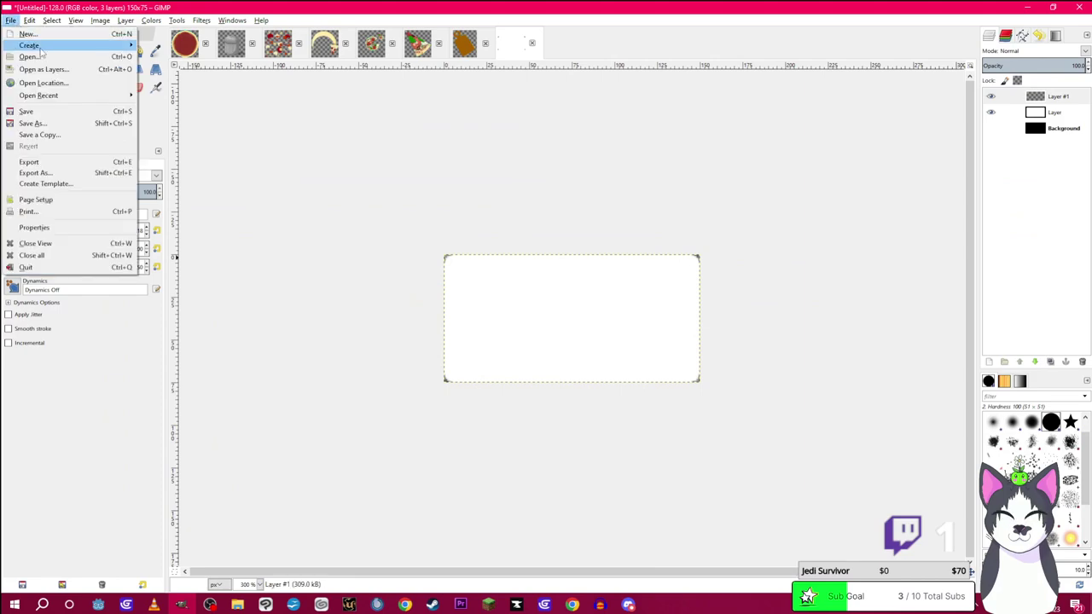
left_click(48, 56)
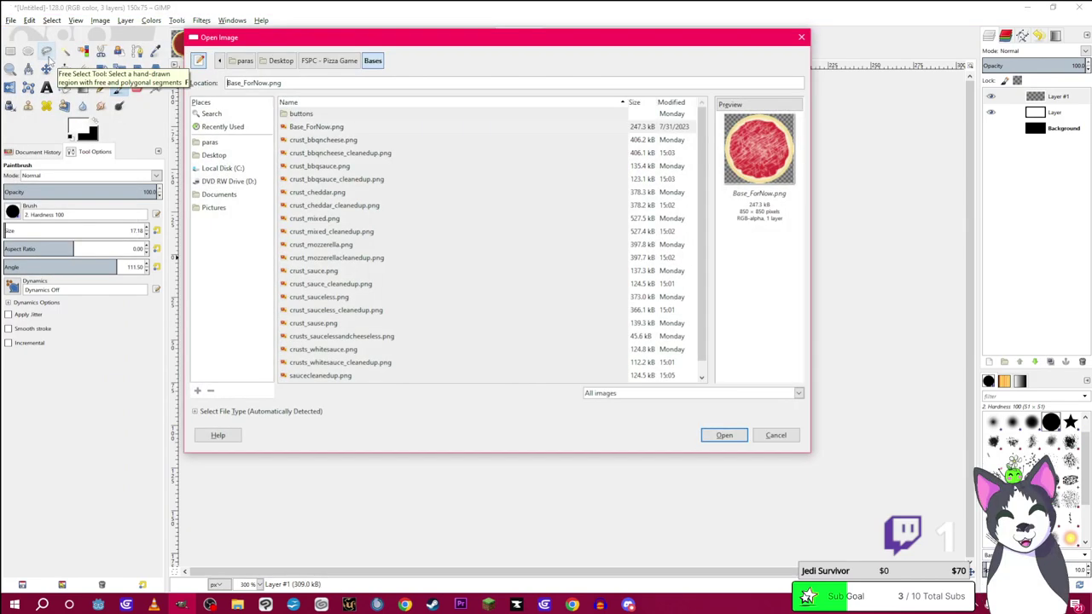
left_click(330, 60)
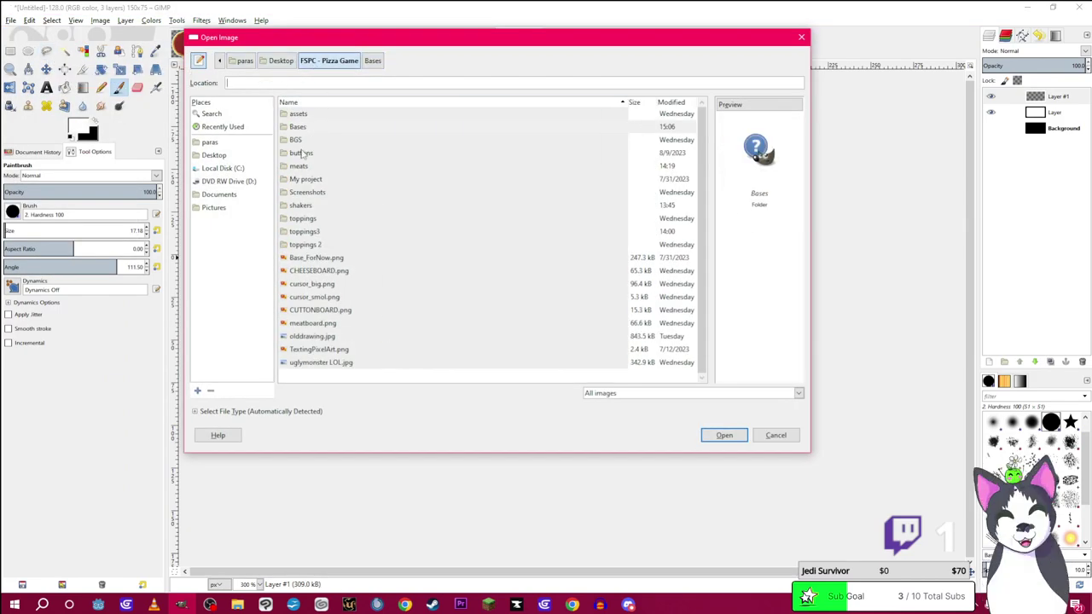
double_click(297, 154)
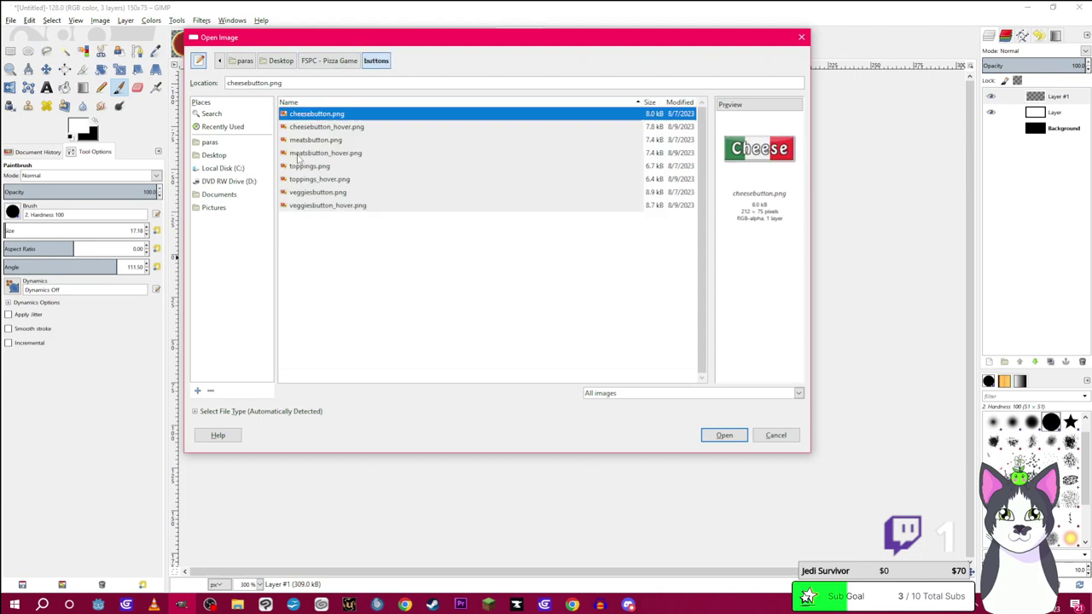
left_click(724, 436)
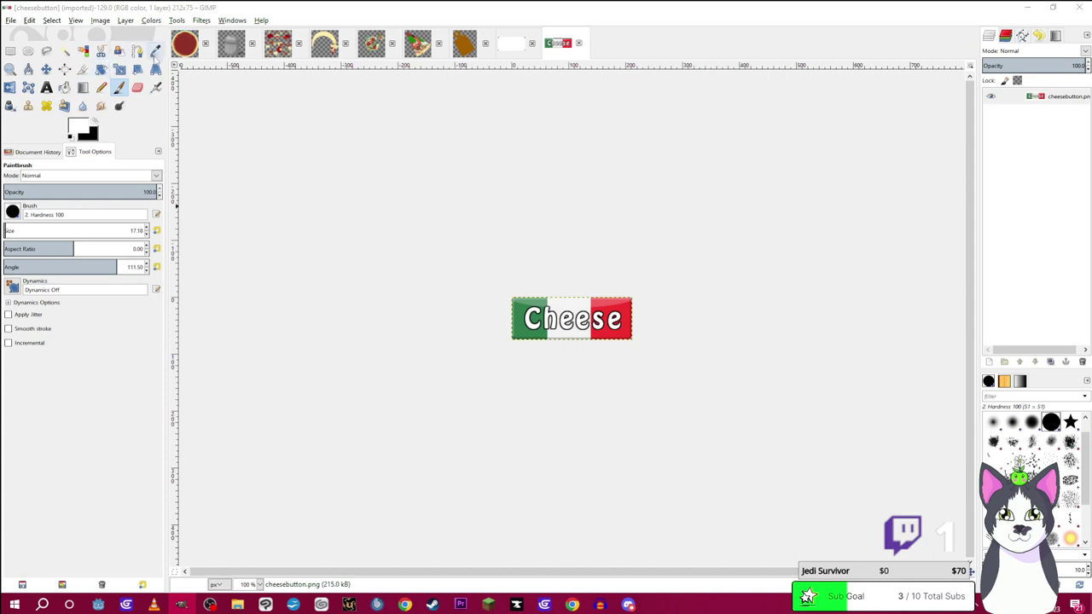
Sample the Cheese button's green and red as drawing colours, then return to the untitled image
left_click(155, 50)
left_click(528, 327)
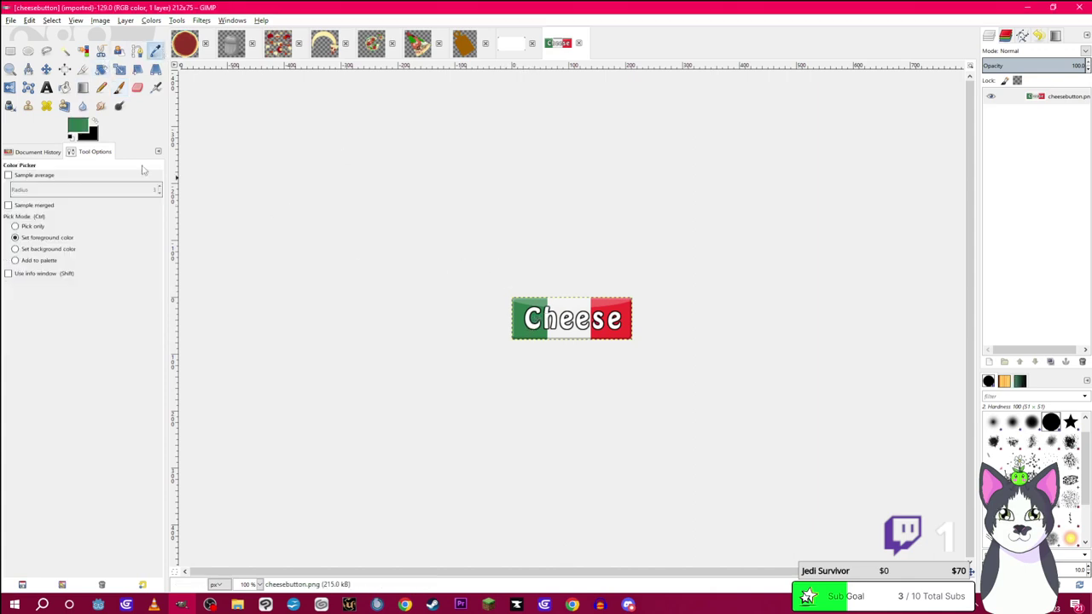
left_click(100, 124)
left_click(628, 322)
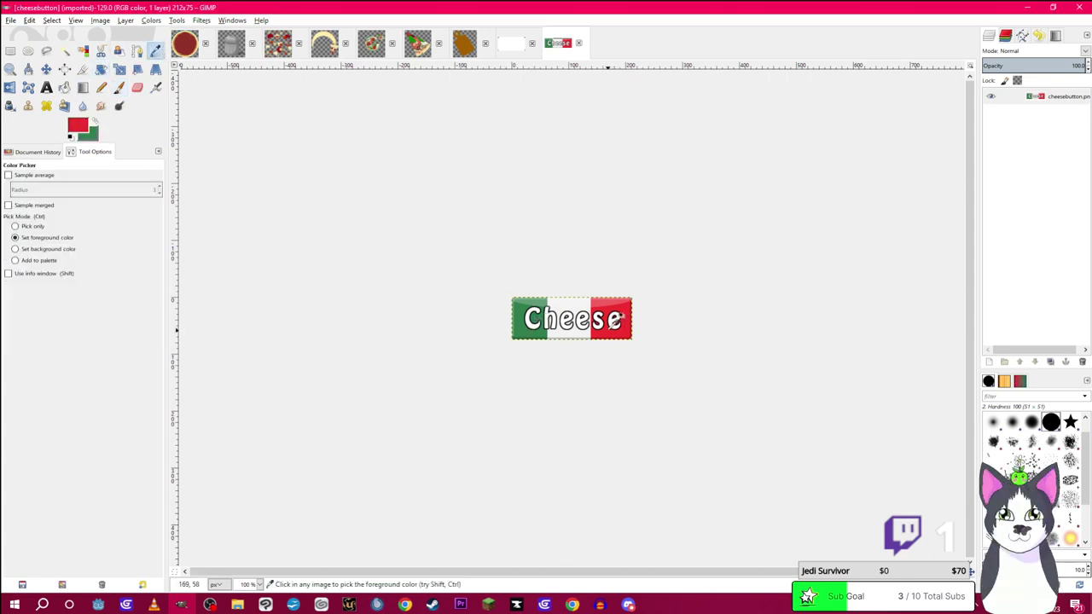
left_click(511, 44)
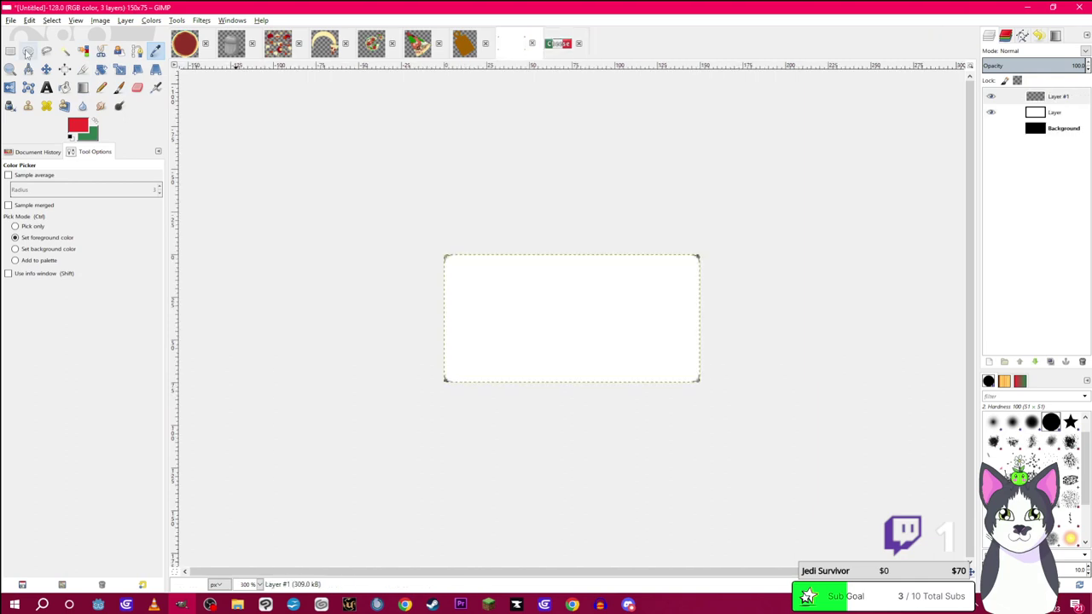
With a ~90 px Paintbrush, paint a red band down the button's right side
left_click(118, 87)
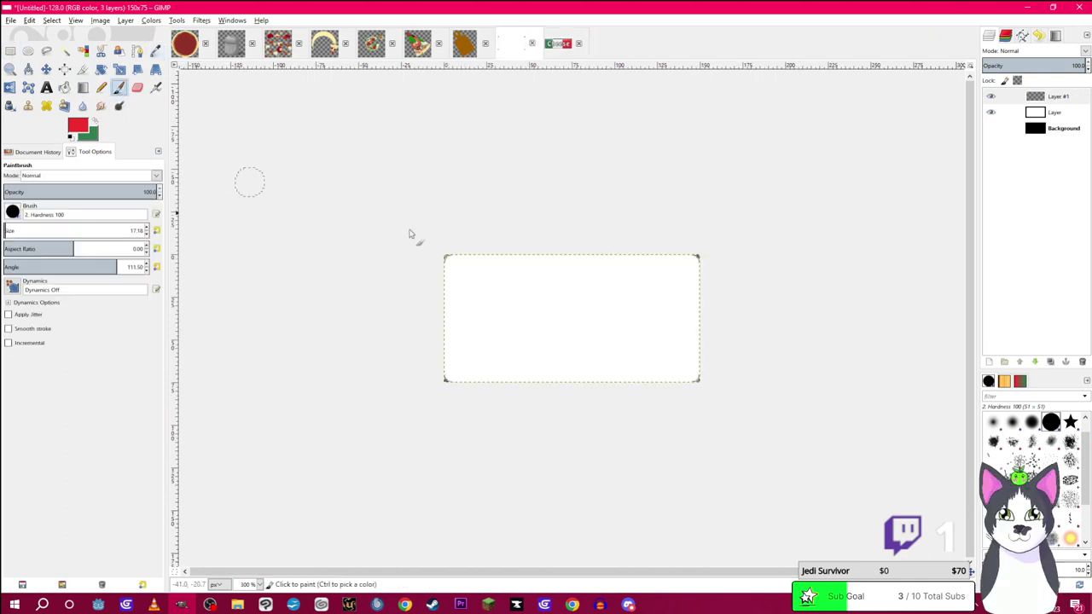
left_click(82, 231)
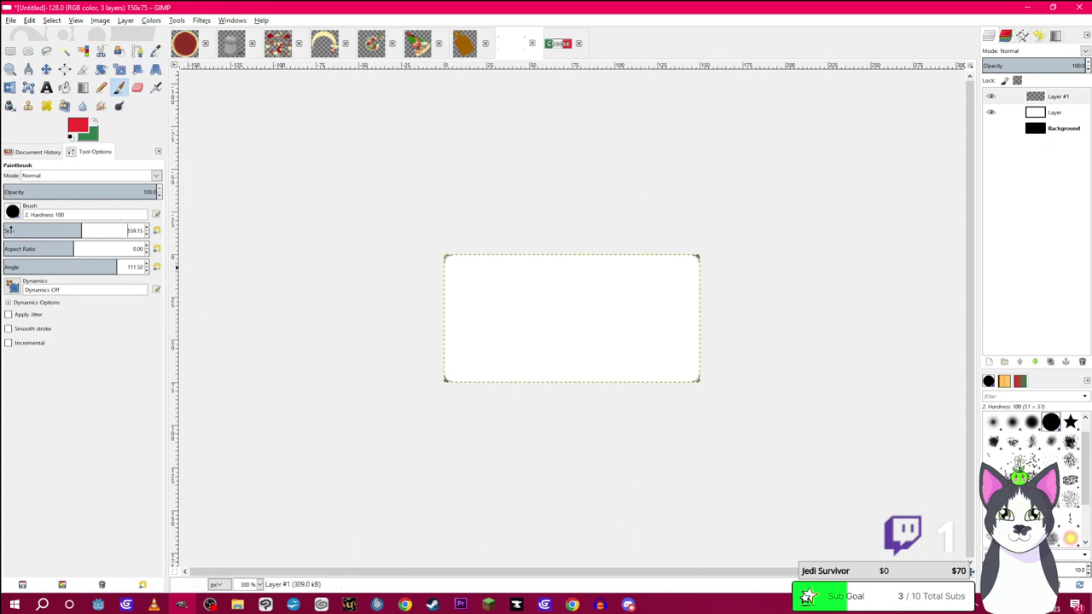
left_click(12, 230)
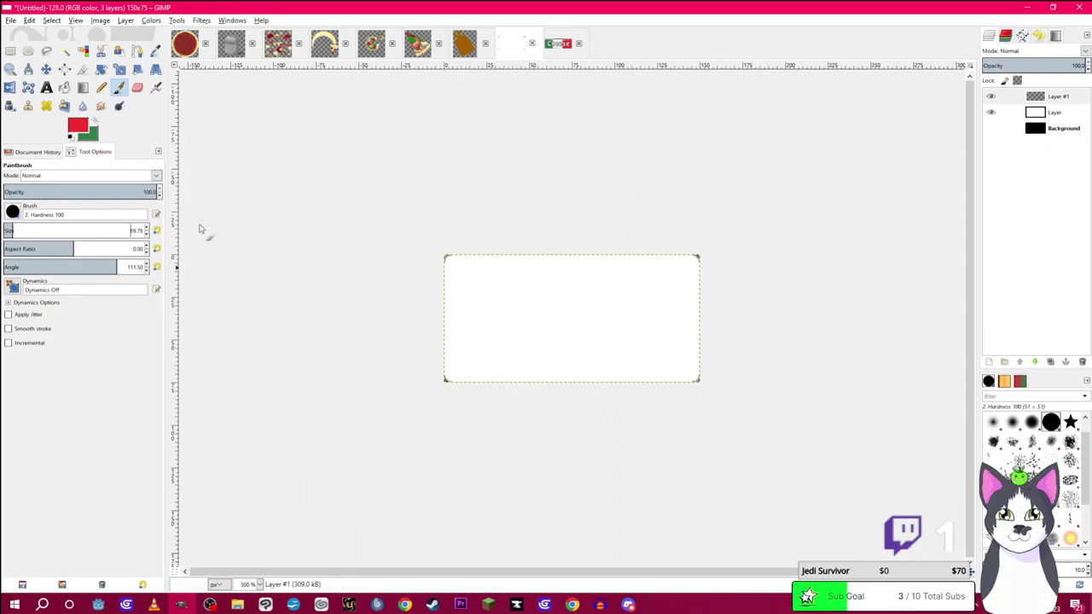
left_click(651, 444, "shift")
Paint a wide green band down the button's left side
left_click(96, 123)
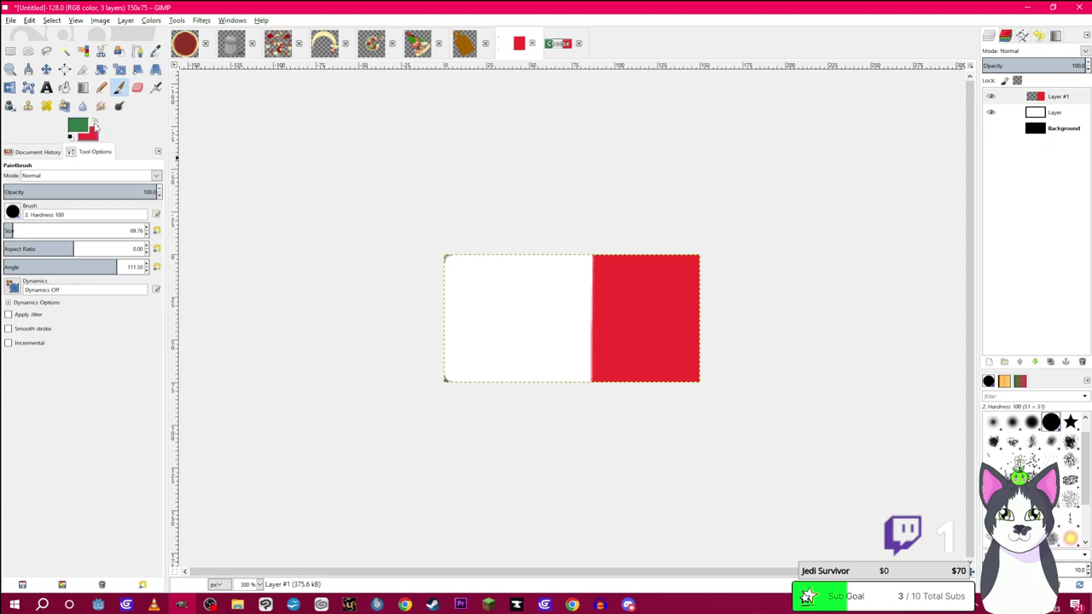
left_click(432, 476, "shift")
left_click_drag(500, 275, 489, 432)
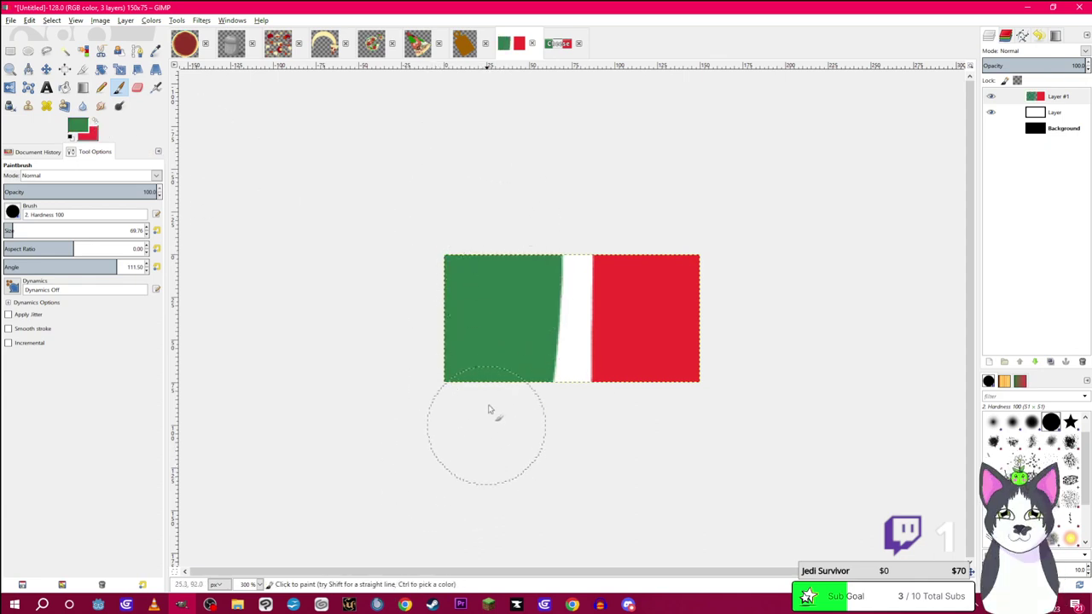
Erase a straight vertical stripe in the middle to reveal the white
left_click(136, 87)
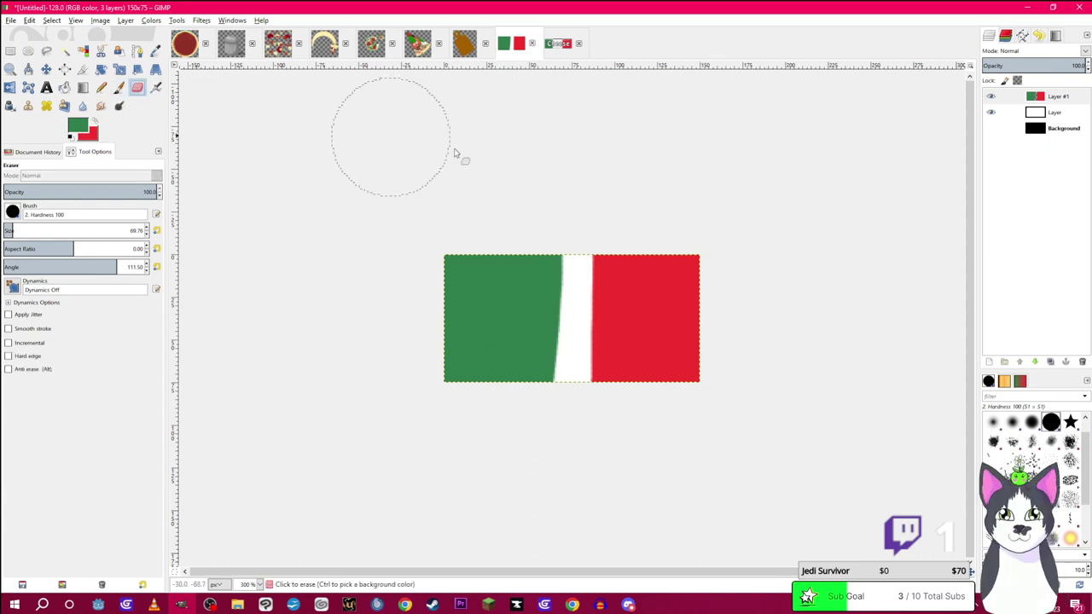
left_click(572, 150)
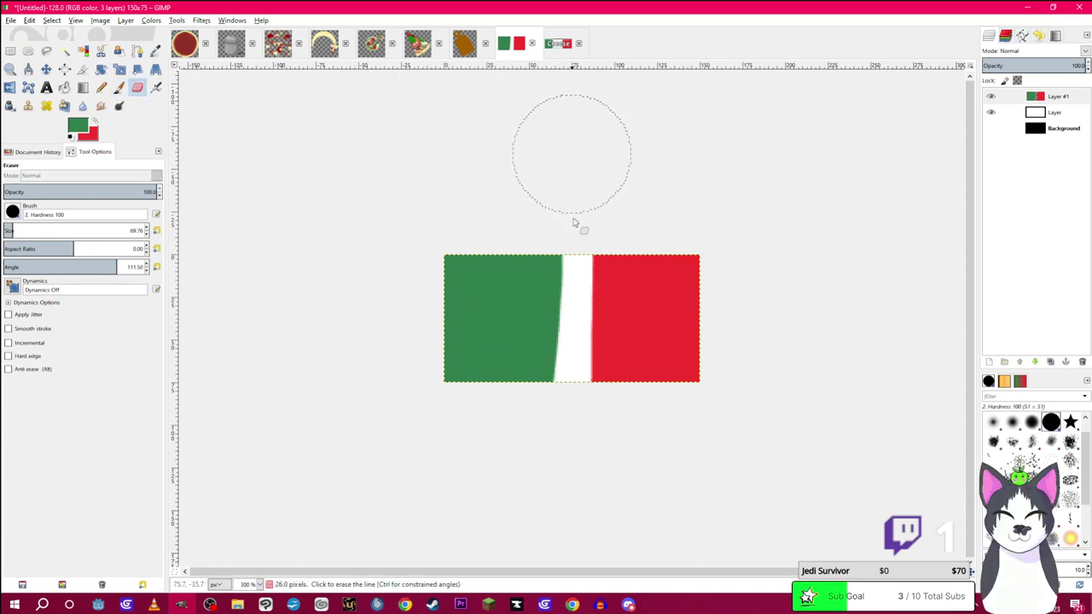
left_click(567, 493, "shift")
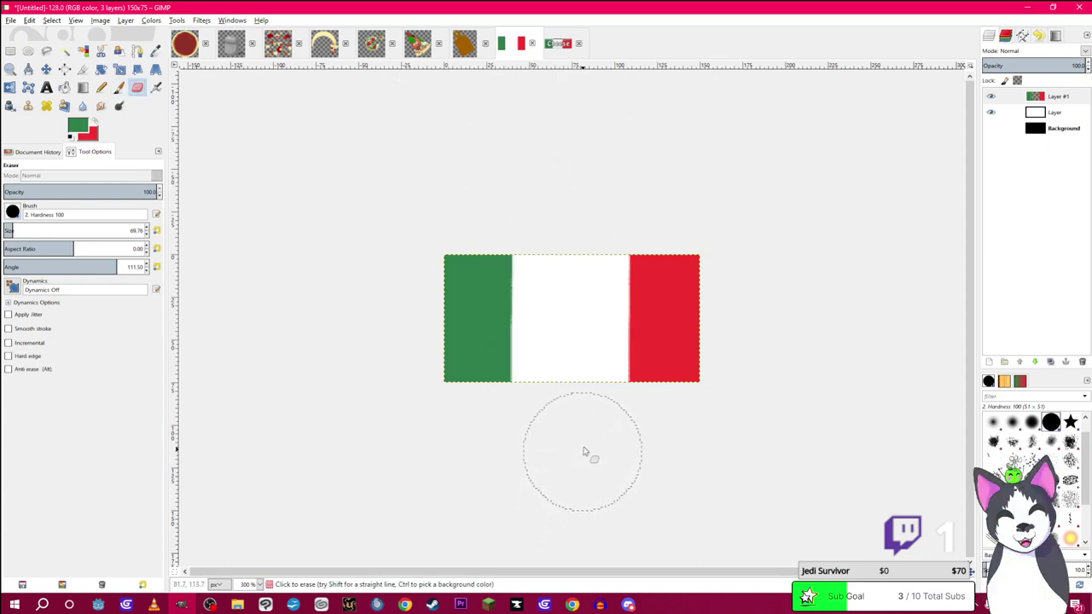
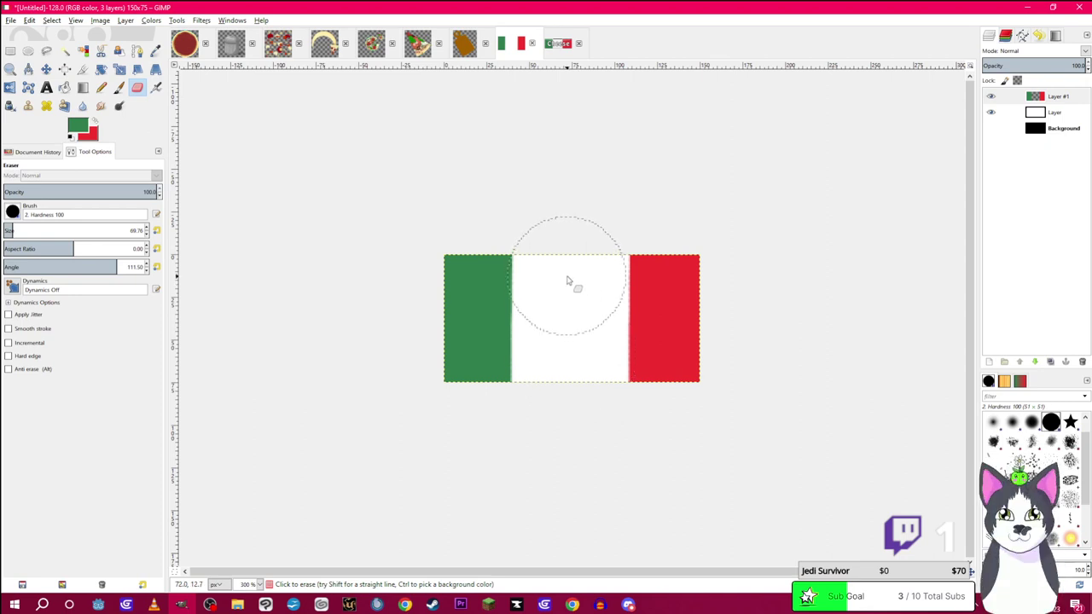
Paint green and red over the left and right edges of the white stripe
left_click(119, 87)
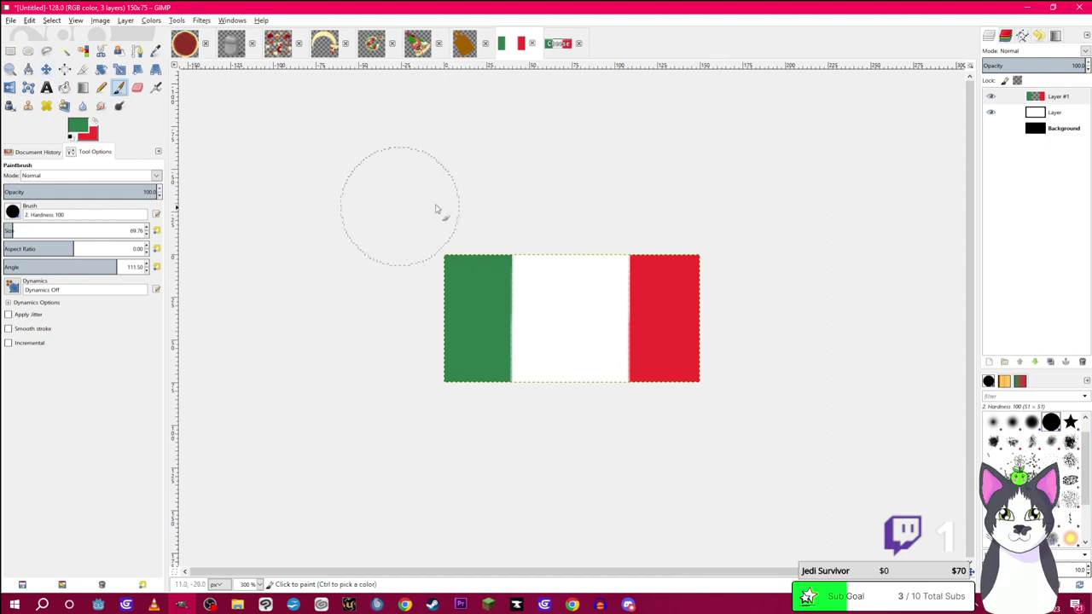
left_click_drag(482, 264, 494, 450)
left_click(95, 121)
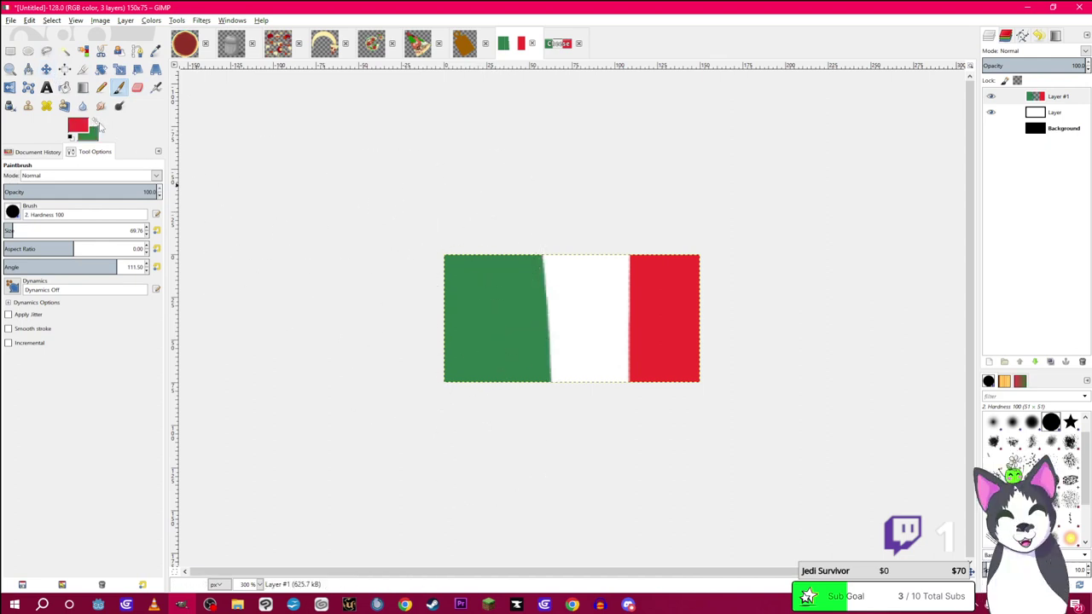
mouse_move(608, 185)
left_mouse_down()
mouse_move(648, 354)
mouse_move(649, 401)
left_mouse_up()
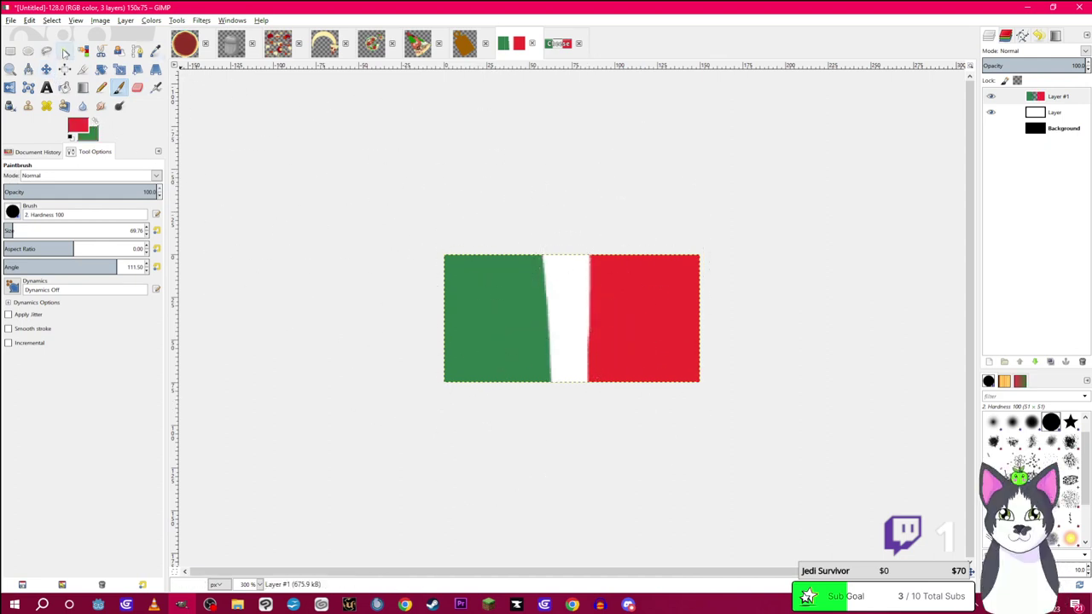
Select a band fitted to the centre stripe and clear it to even white
key("r")
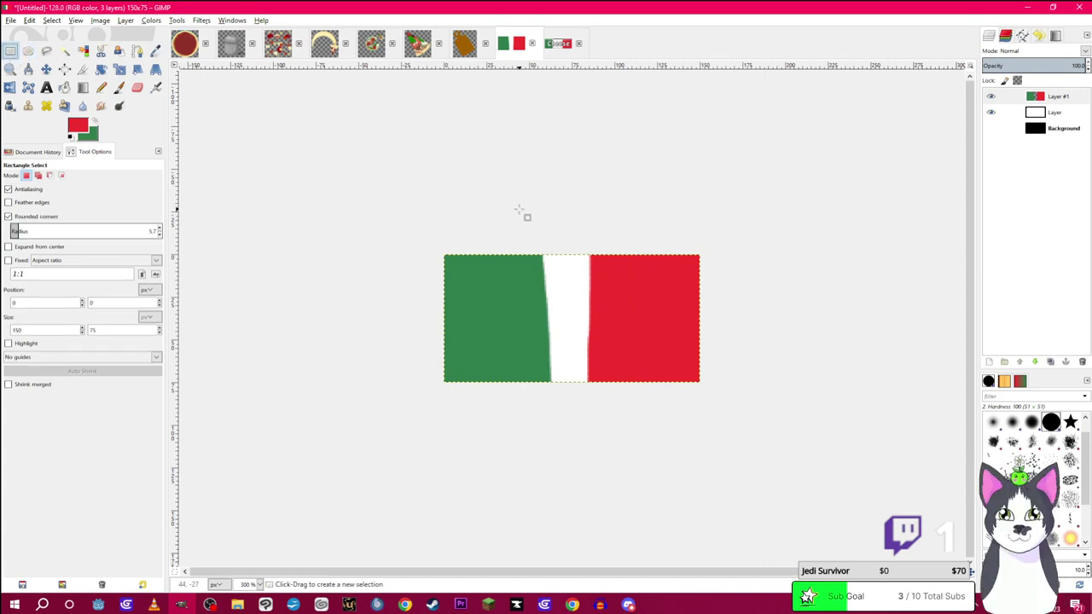
left_click_drag(512, 196, 635, 445)
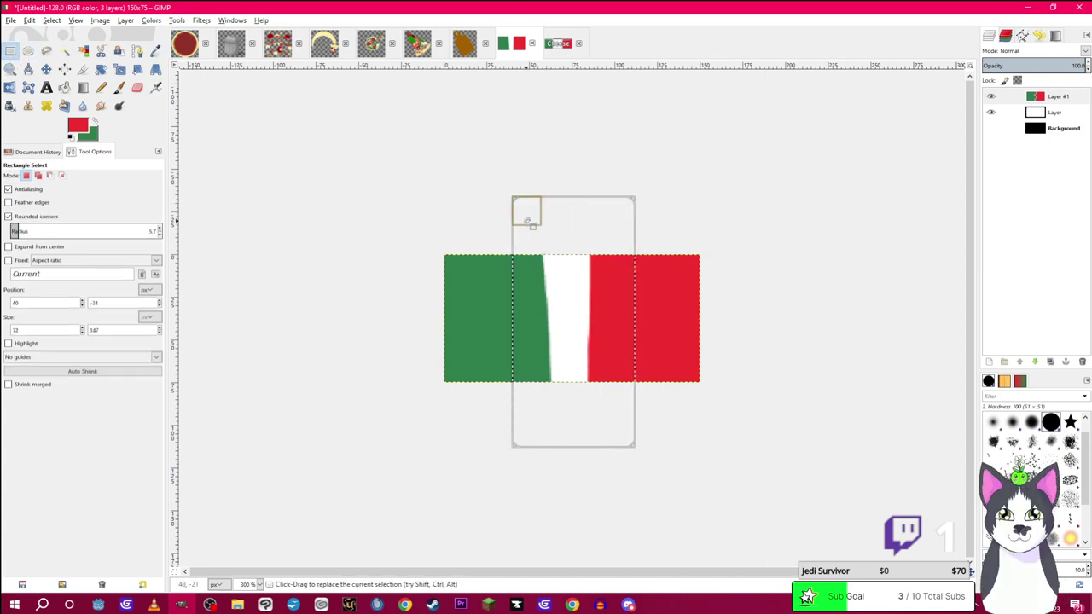
left_click_drag(529, 223, 537, 222)
left_click_drag(620, 223, 611, 227)
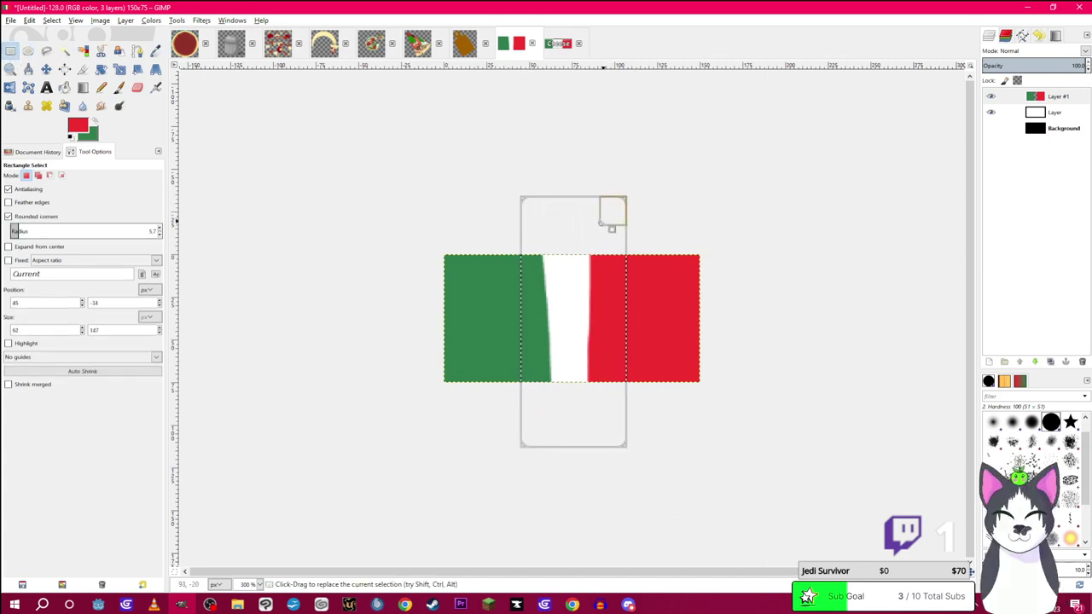
key("Delete")
Set Layer #1's blend mode to Multiply
left_click(1054, 100)
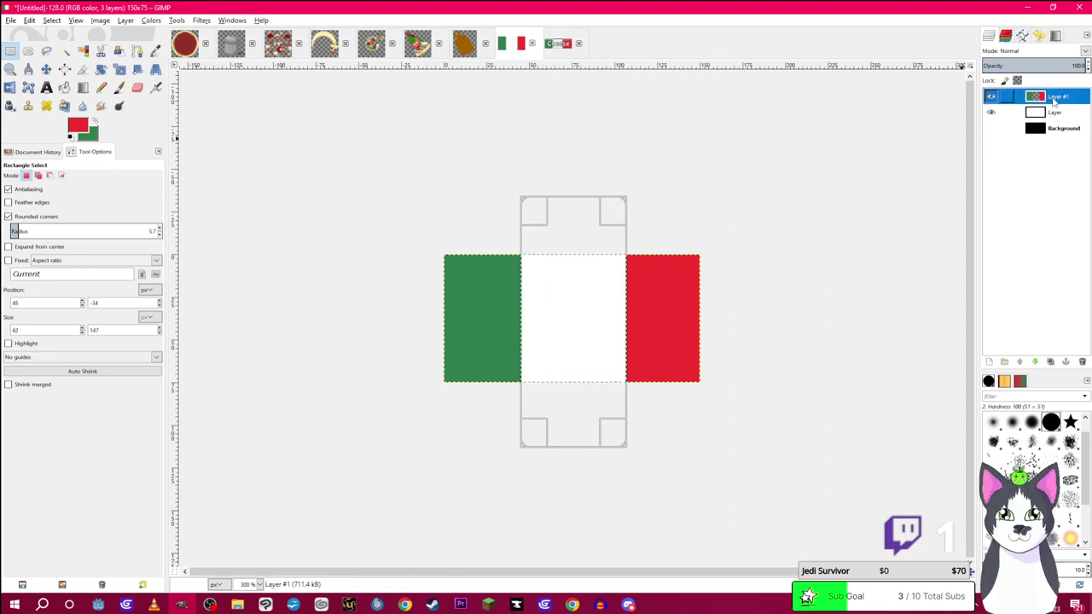
right_click(1053, 101)
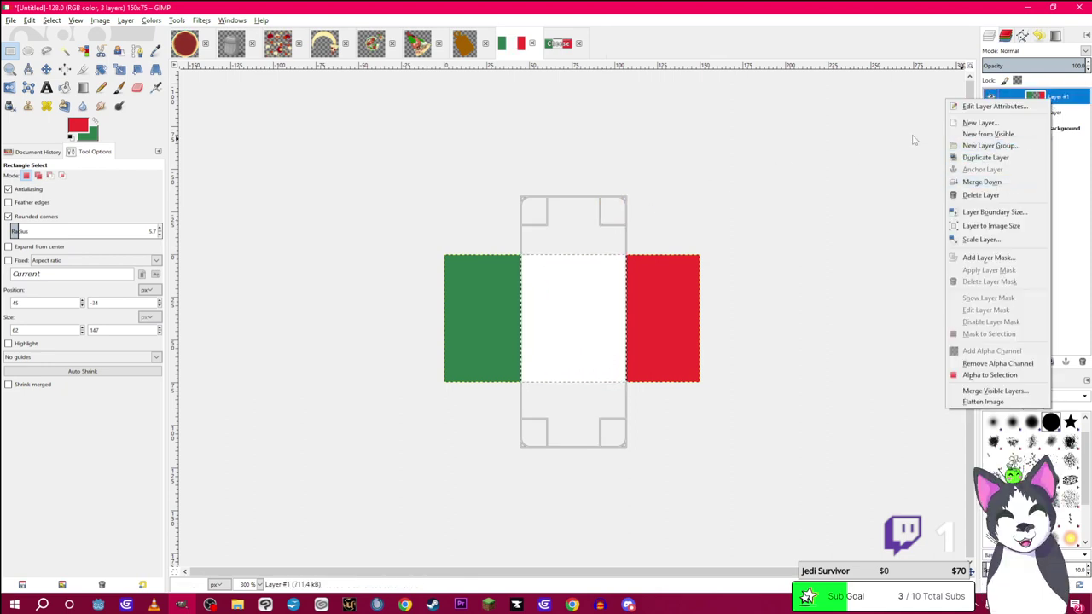
left_click(883, 137)
left_click(1084, 51)
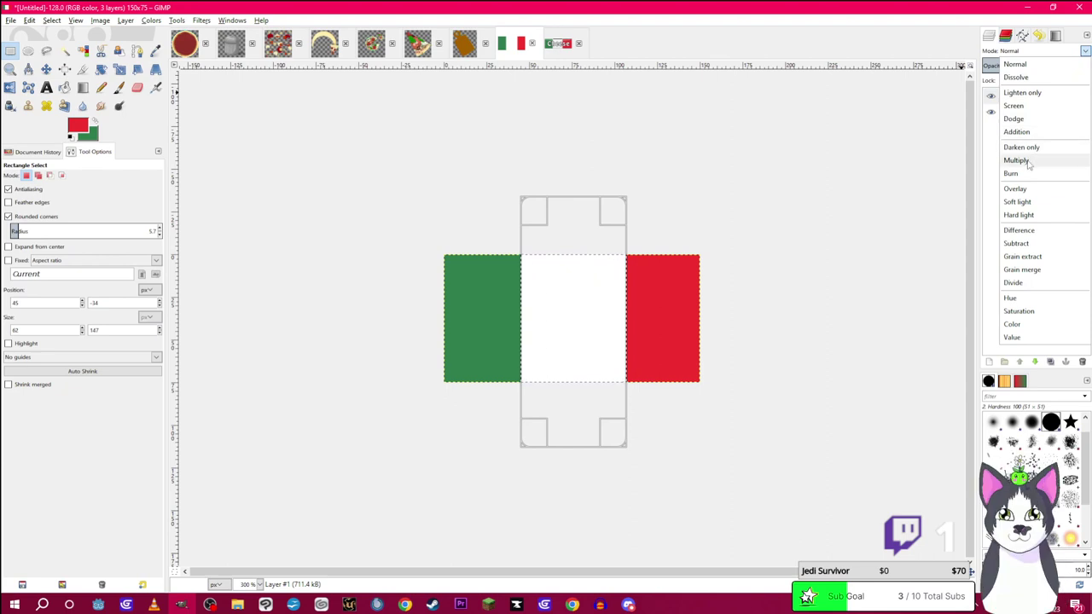
left_click(1028, 163)
key("u")
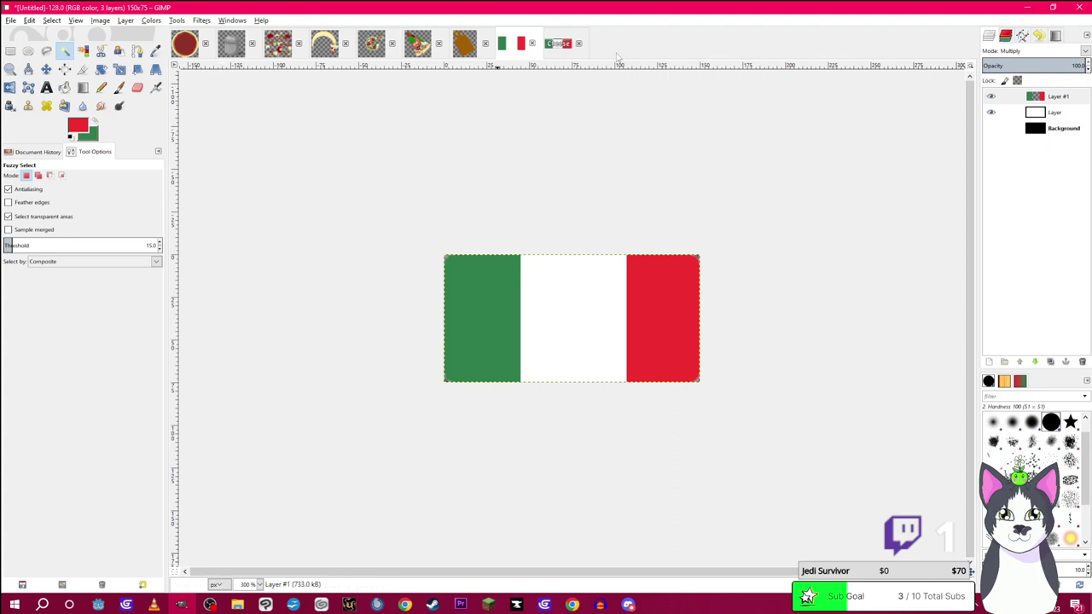
Turn the opaque area of the layer named Layer into a selection with Alpha to Selection
left_click(1052, 115)
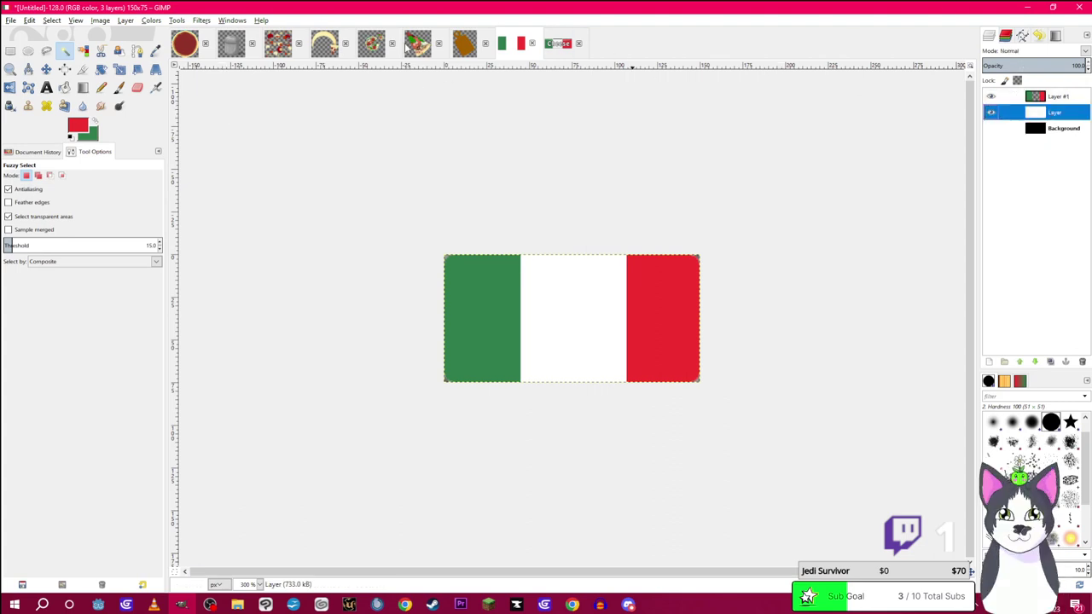
left_click(122, 21)
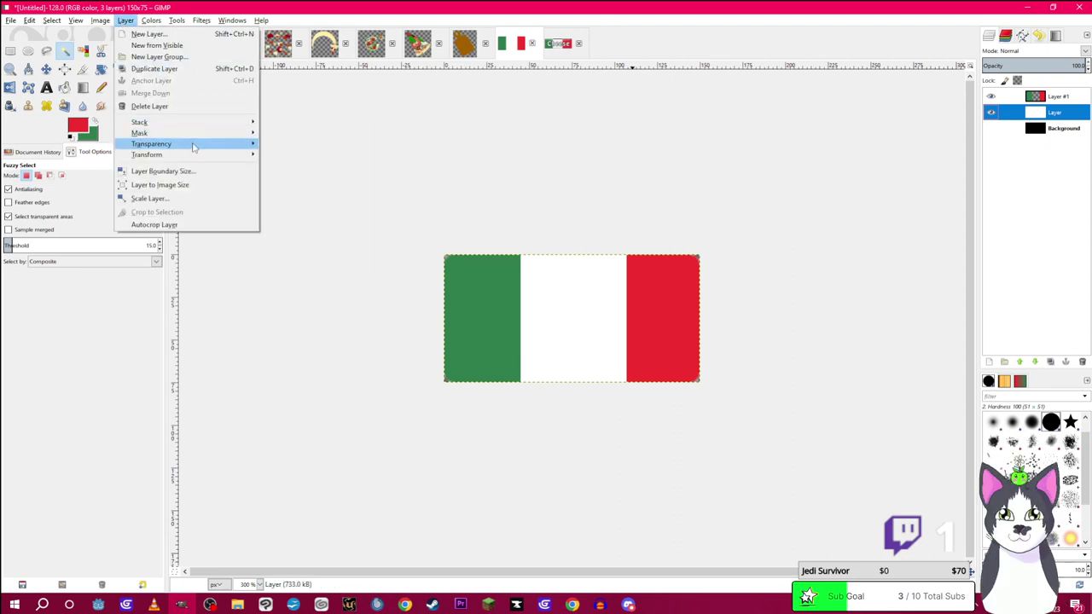
mouse_move(190, 143)
left_click(299, 206)
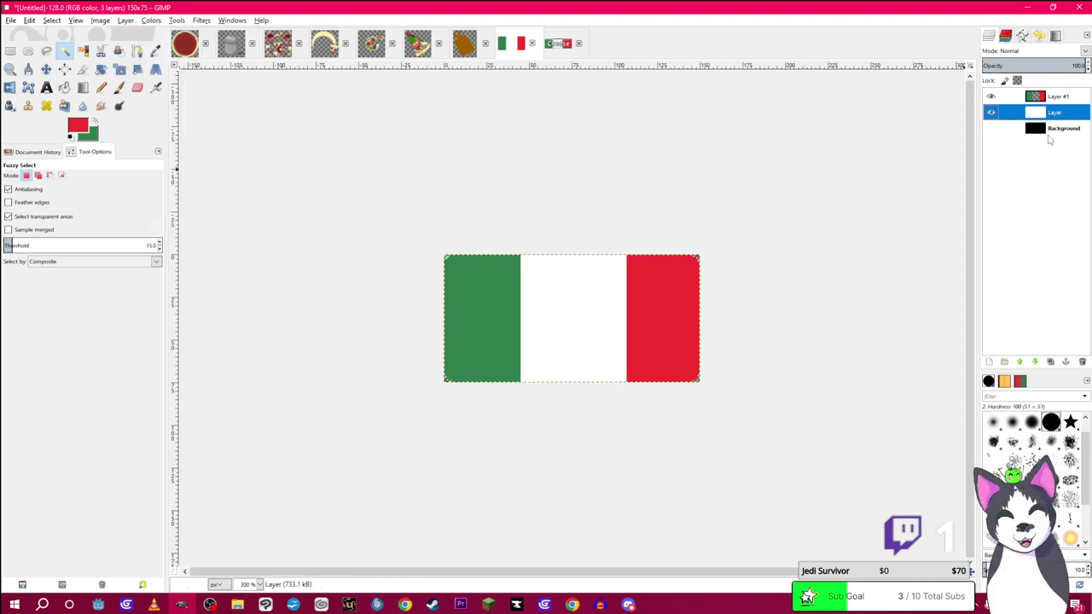
Add transparent Layer #2 and bucket-fill the flag-shaped selection black
left_click(989, 366)
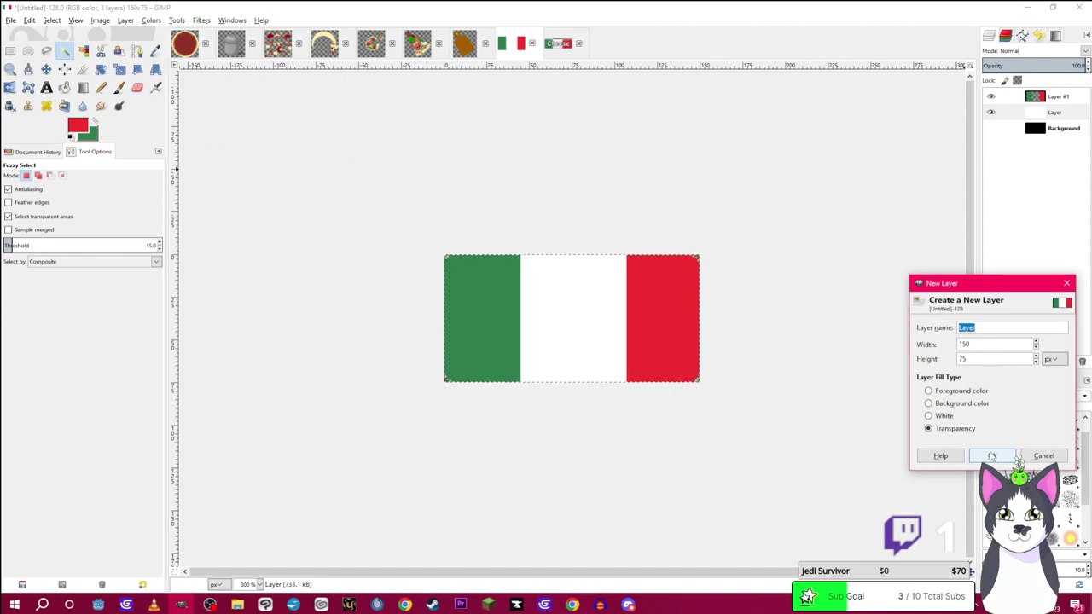
key("Return")
left_click(1043, 115)
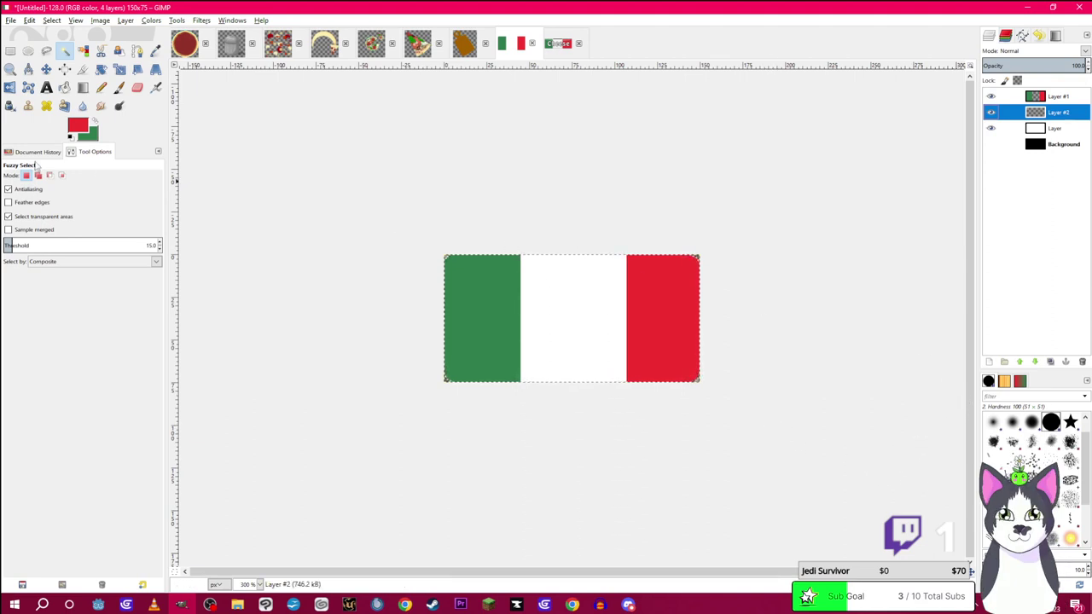
left_click(64, 89)
left_click(71, 136)
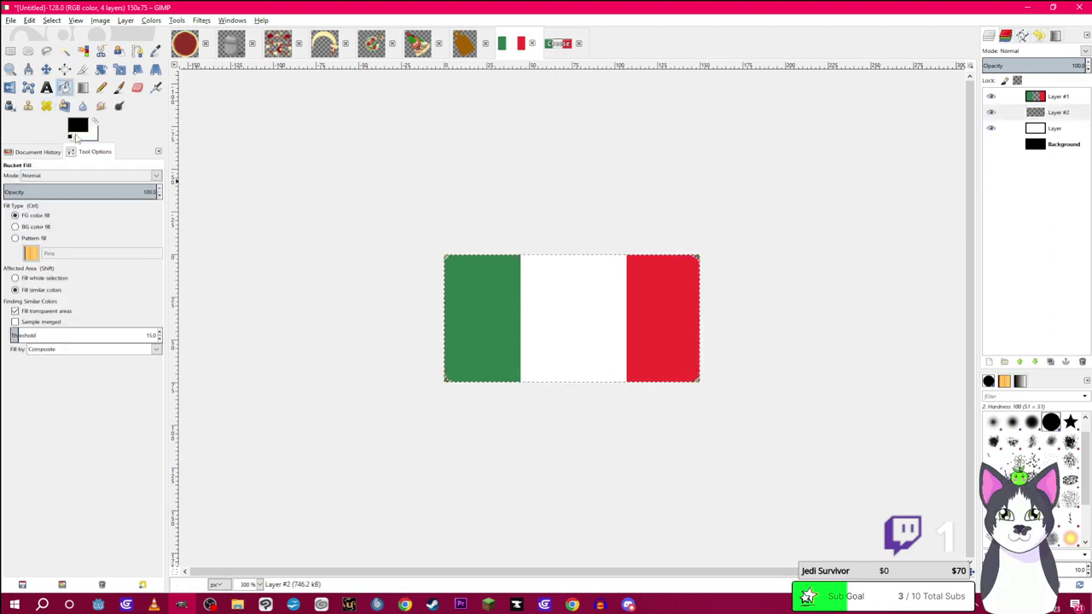
left_click(479, 287)
Shrink the selection by 5 px and delete the black inside, leaving a thin border
right_click(479, 289)
mouse_move(512, 325)
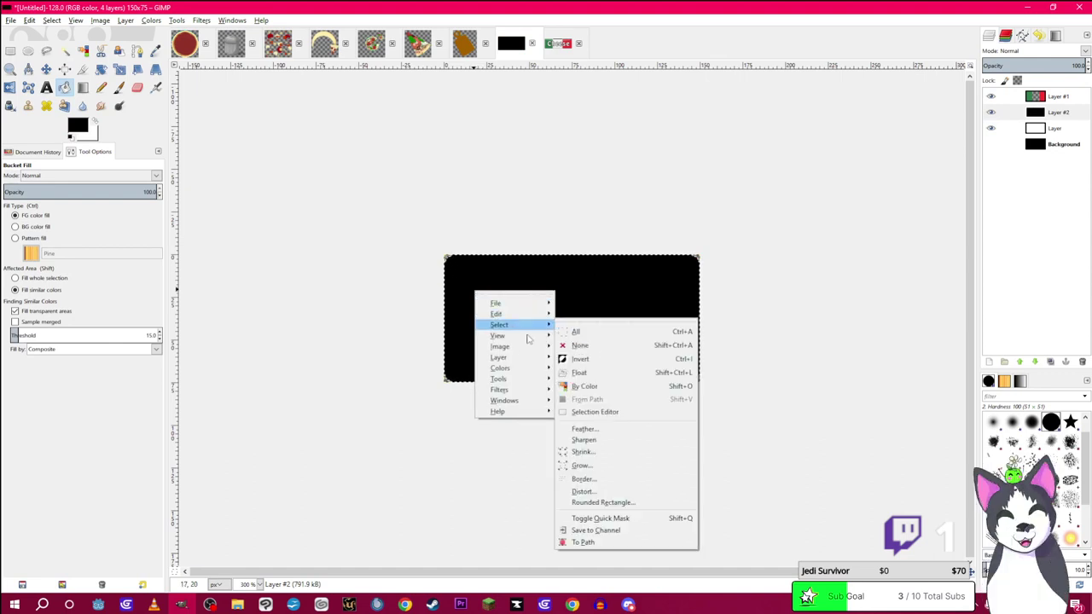
left_click(622, 452)
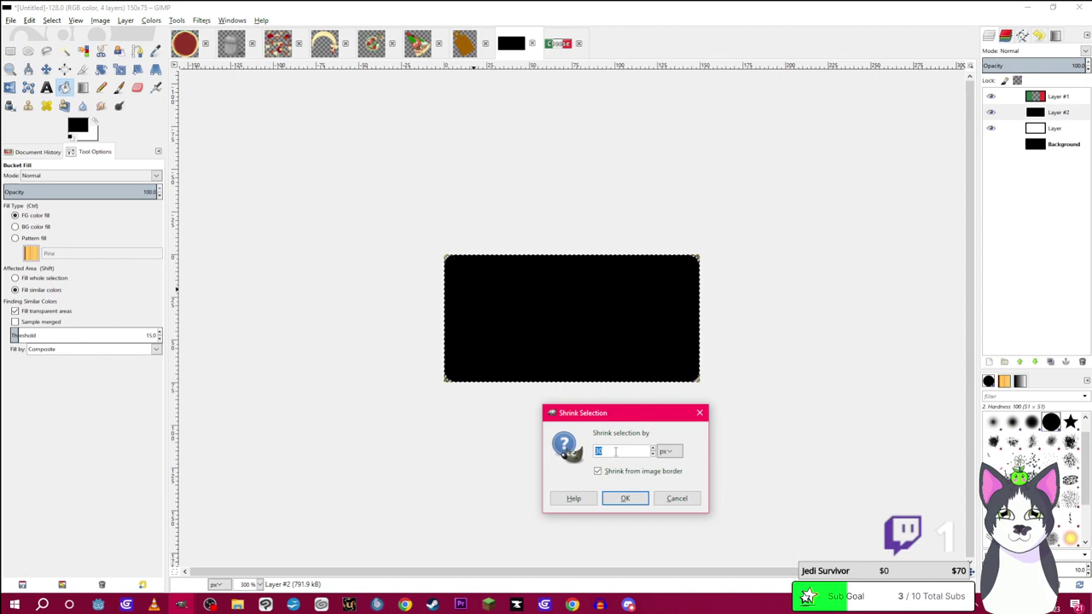
type("10")
key("Return")
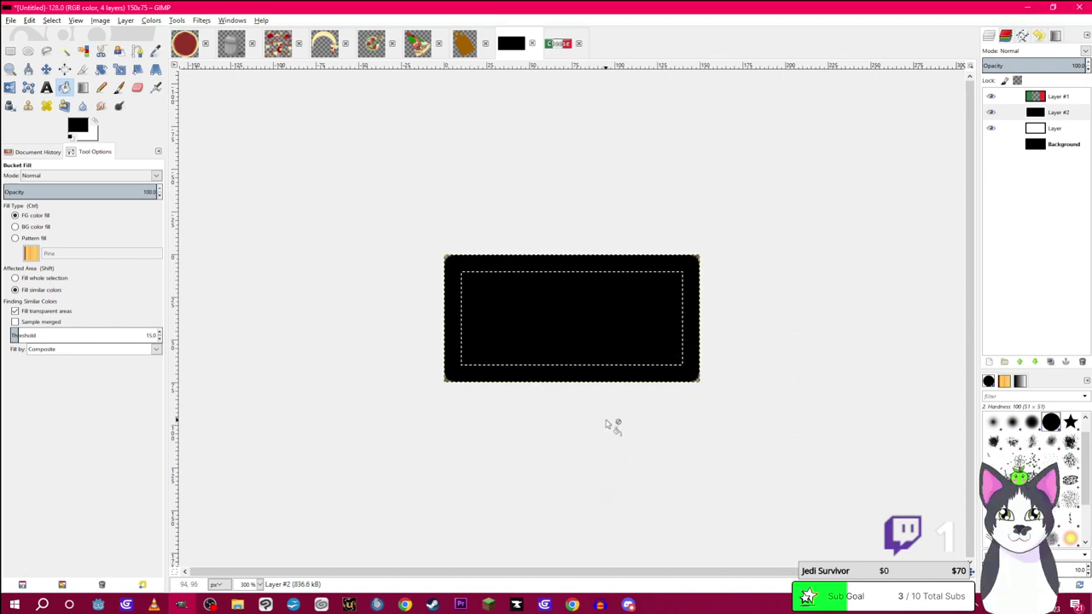
key("ctrl+shift+a")
right_click(580, 344)
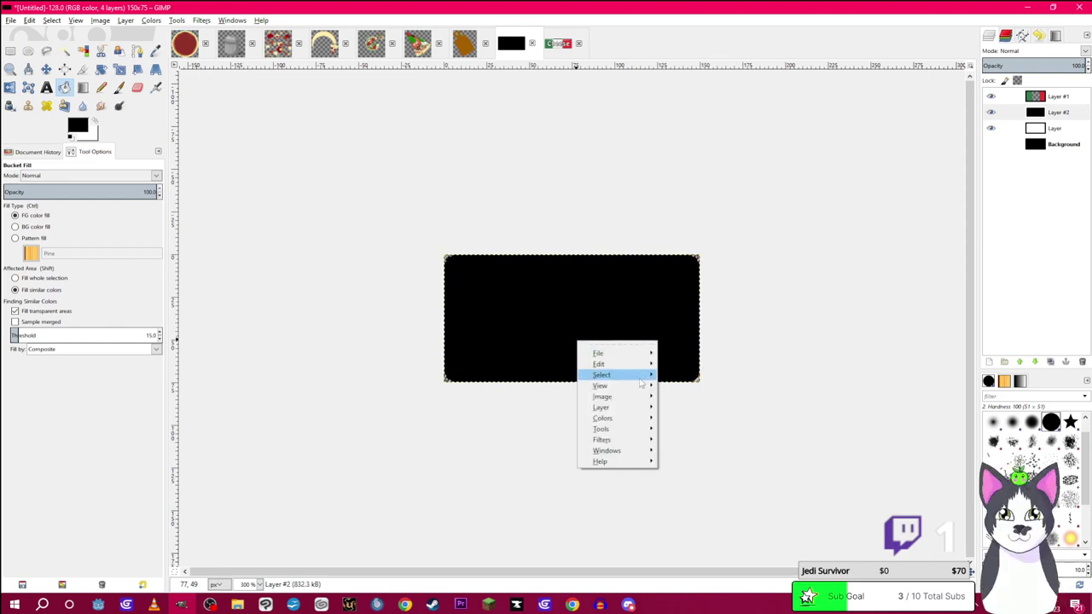
mouse_move(614, 375)
left_click(725, 500)
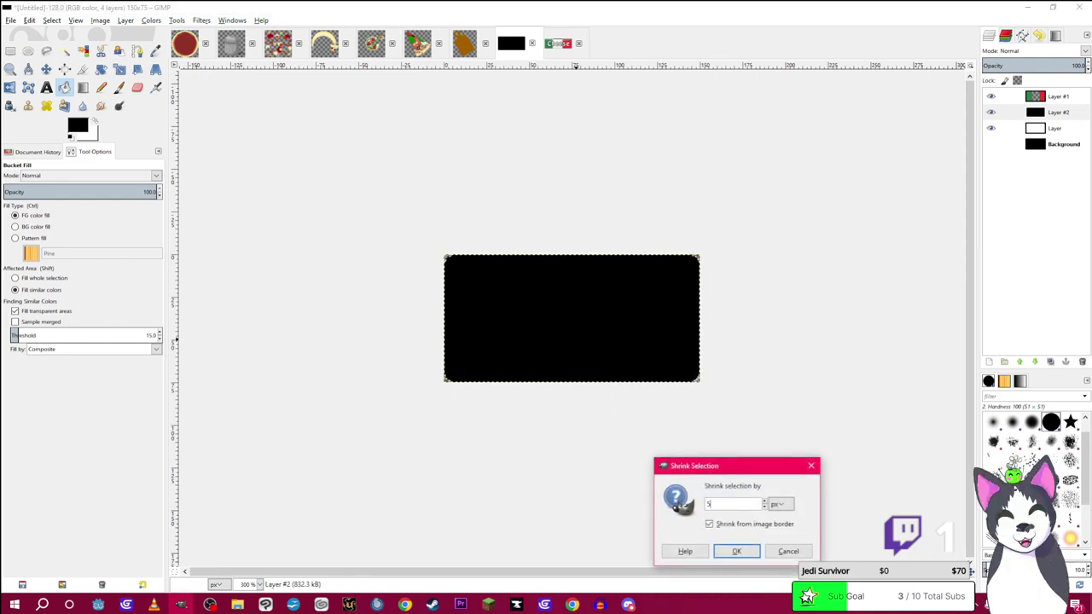
key("Return")
key("Delete")
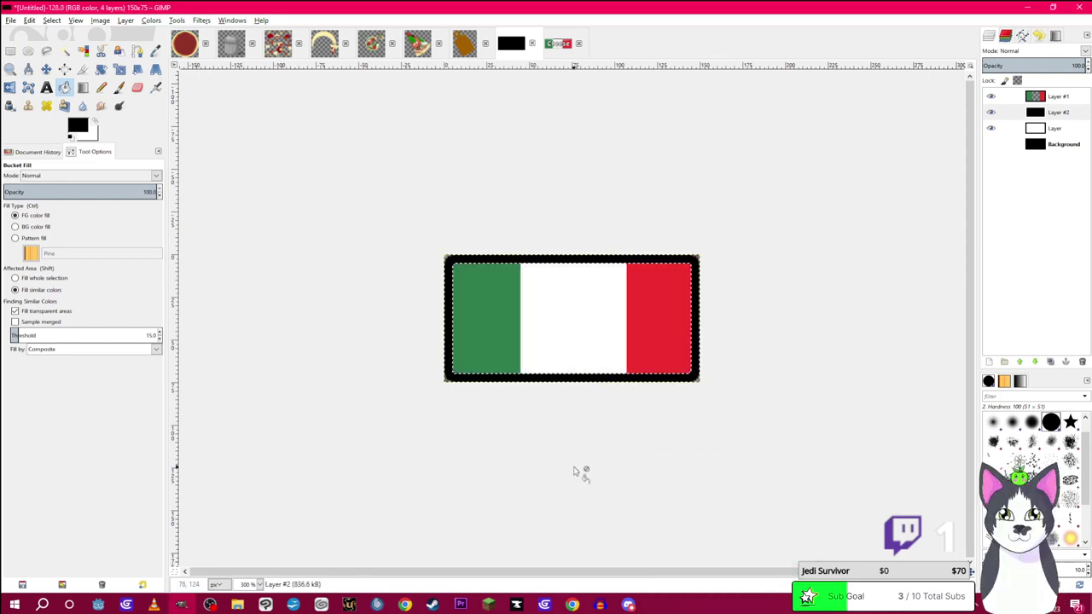
Make a diagonal freehand selection across the border and try inverting it, undoing each time
left_click(66, 52)
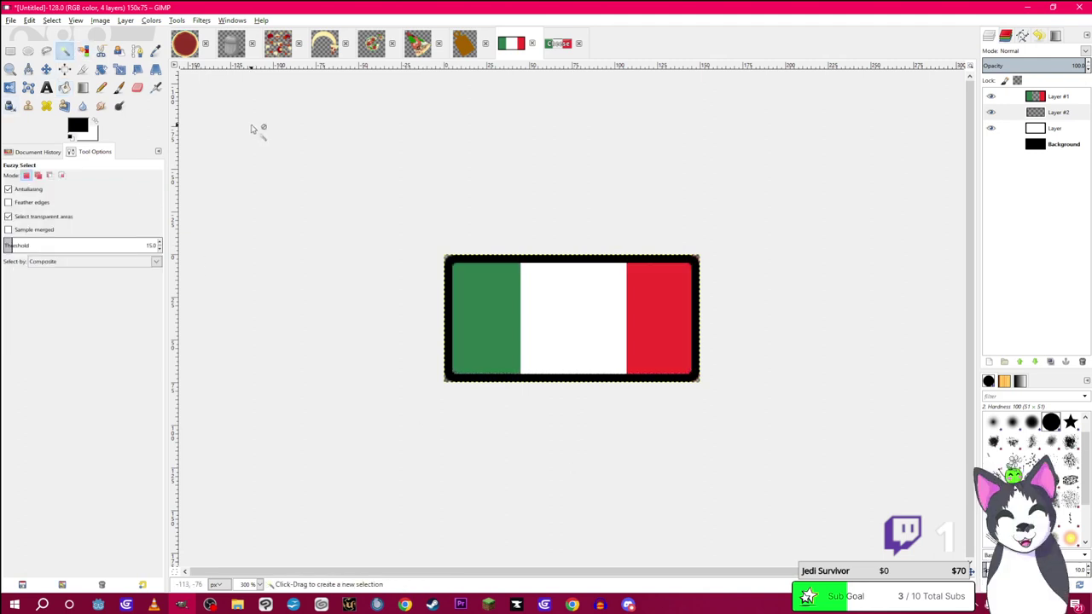
left_click(47, 52)
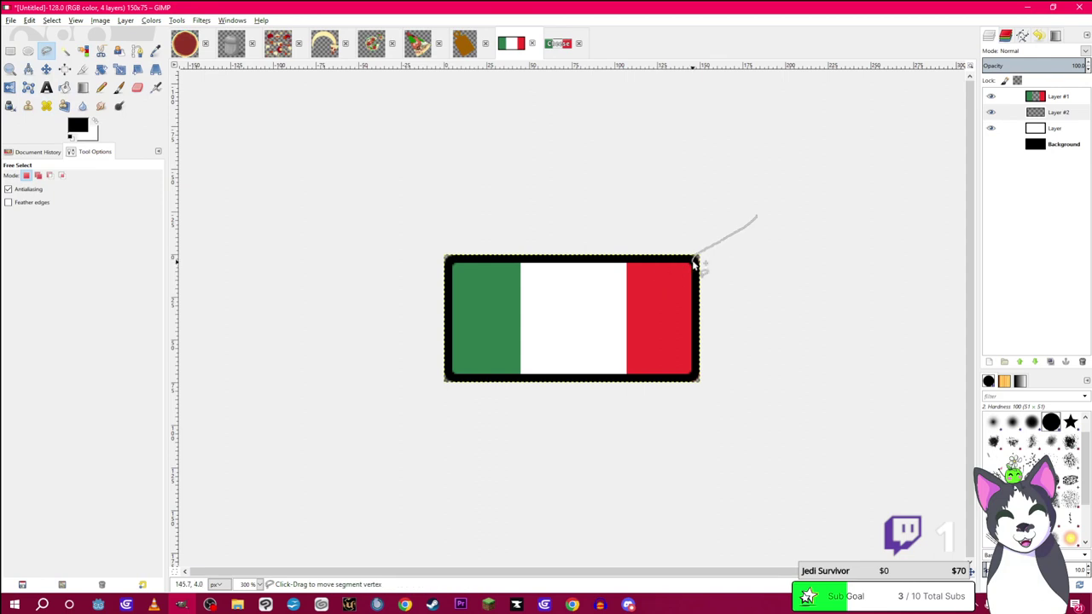
left_click(436, 381)
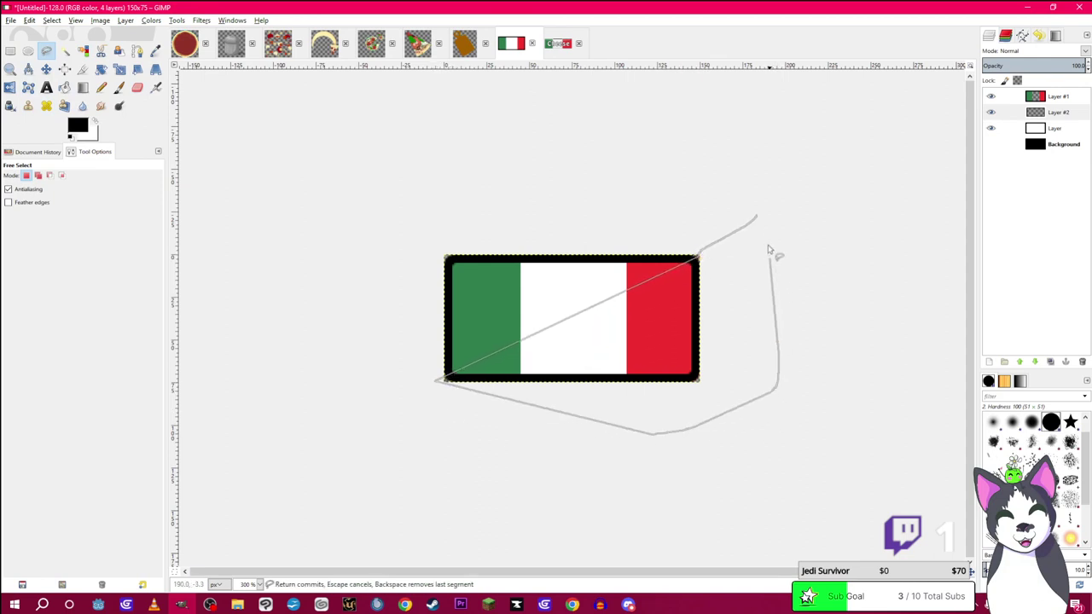
left_click(756, 216)
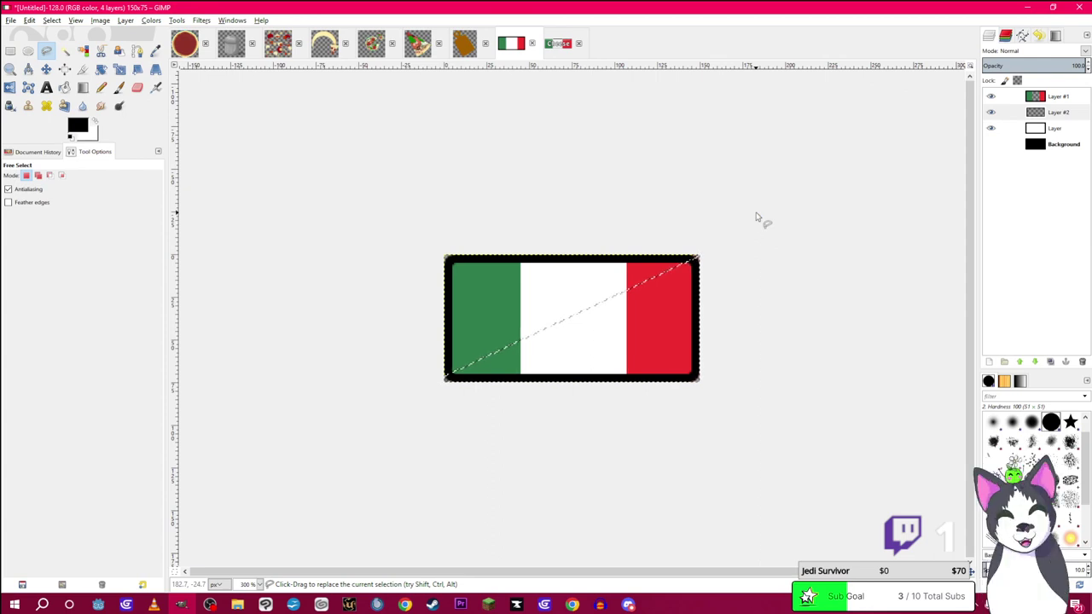
left_click(152, 20)
left_click(177, 162)
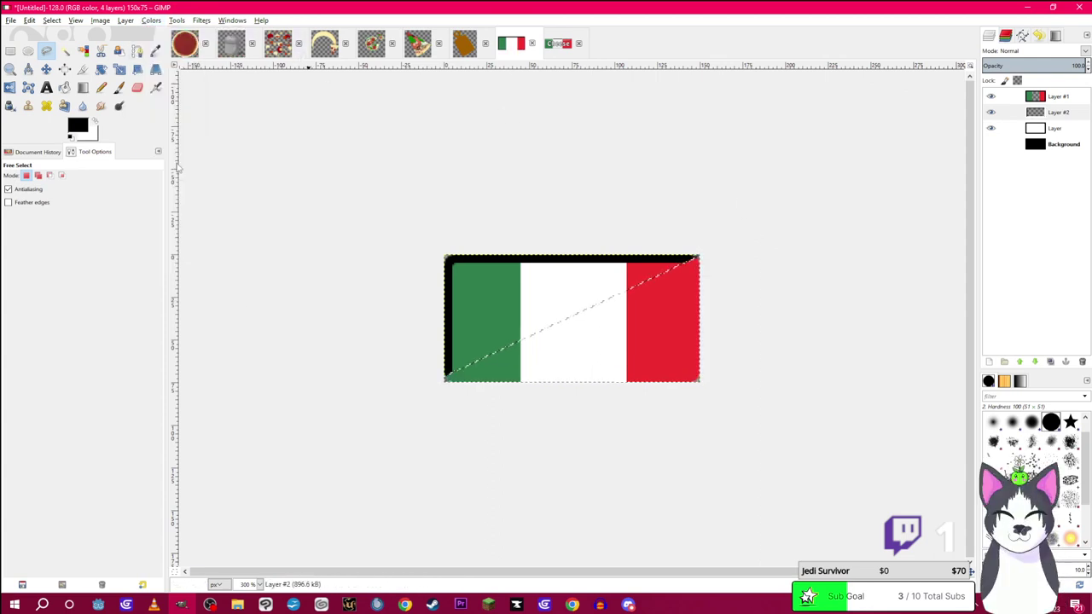
key("ctrl+z")
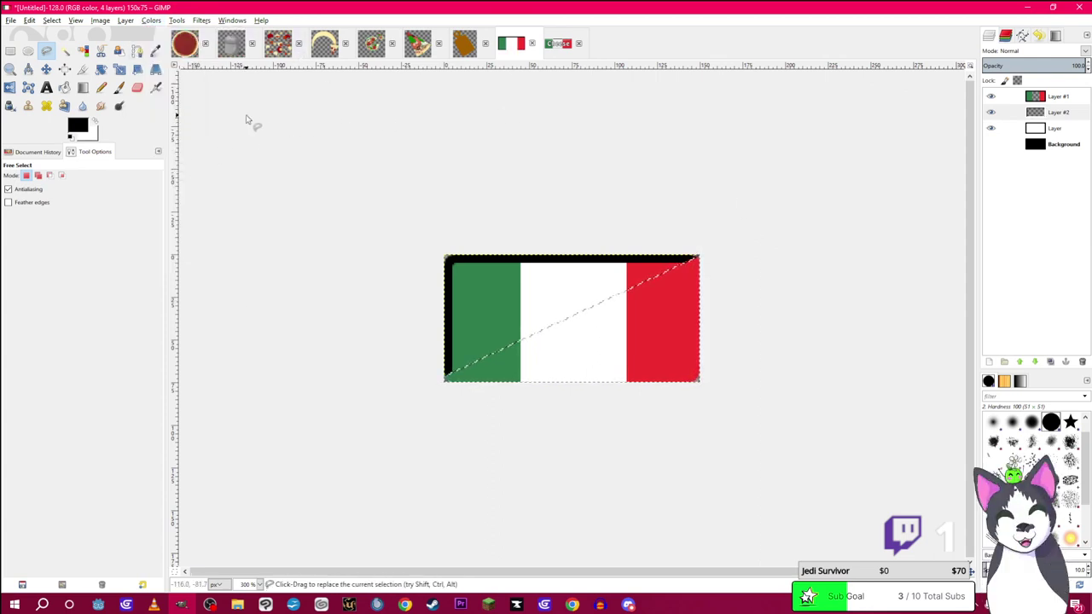
left_click(151, 20)
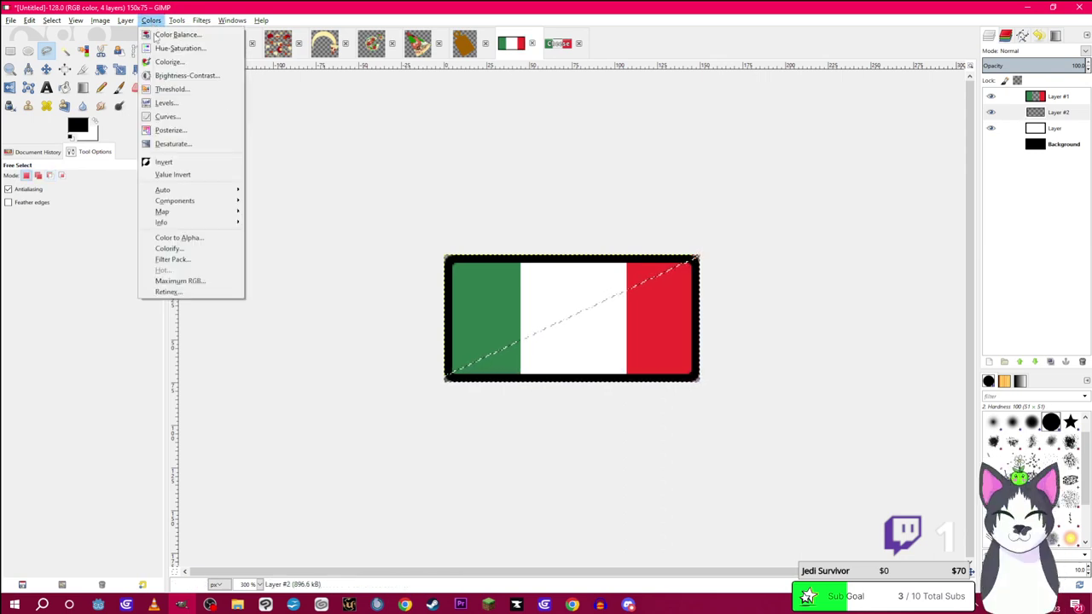
left_click(194, 162)
key("ctrl+z")
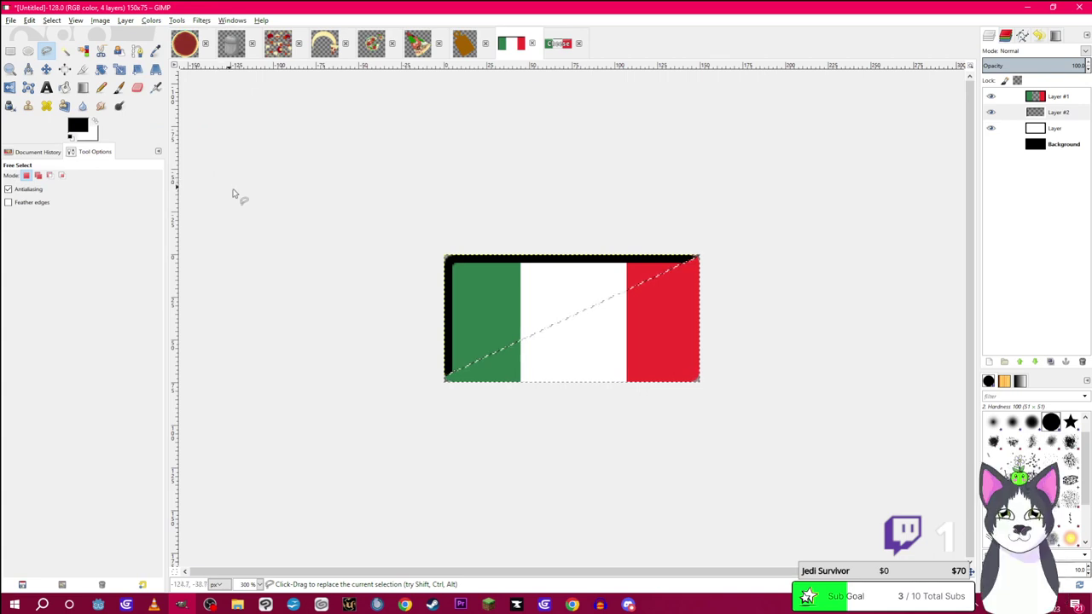
Colorize the border dark teal (Hue 180, Saturation 50, Lightness 20) and move it above Layer #1
left_click(150, 20)
left_click(180, 48)
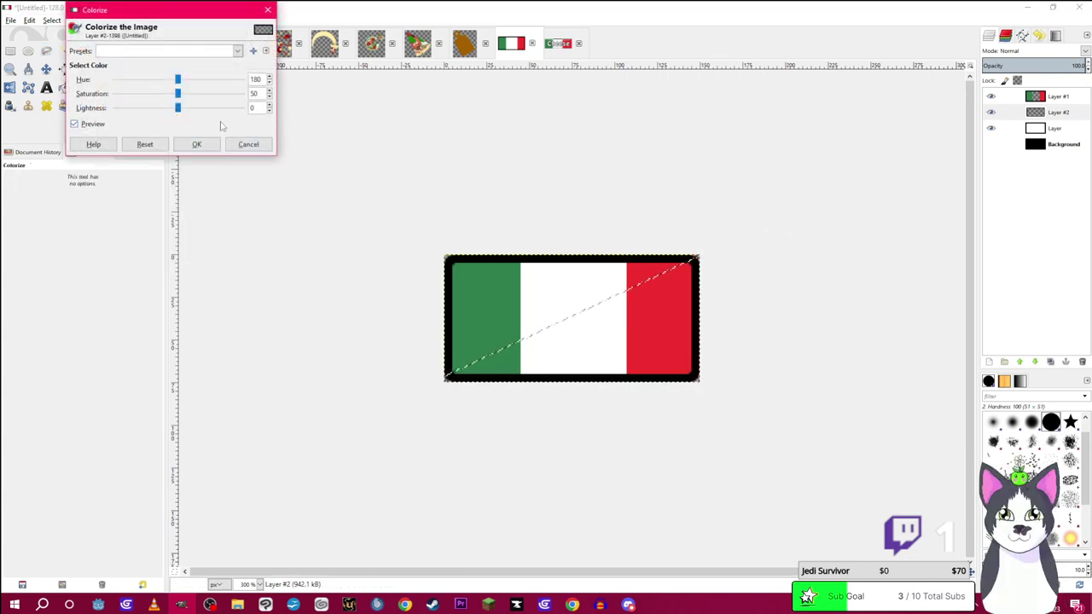
left_click_drag(177, 112, 316, 127)
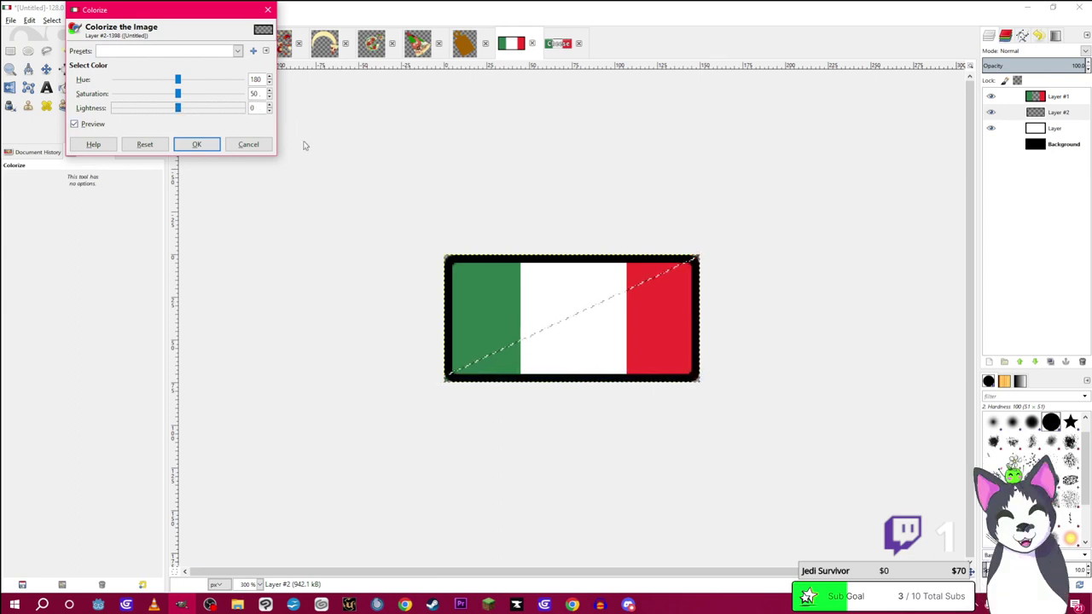
left_click_drag(1058, 112, 1060, 94)
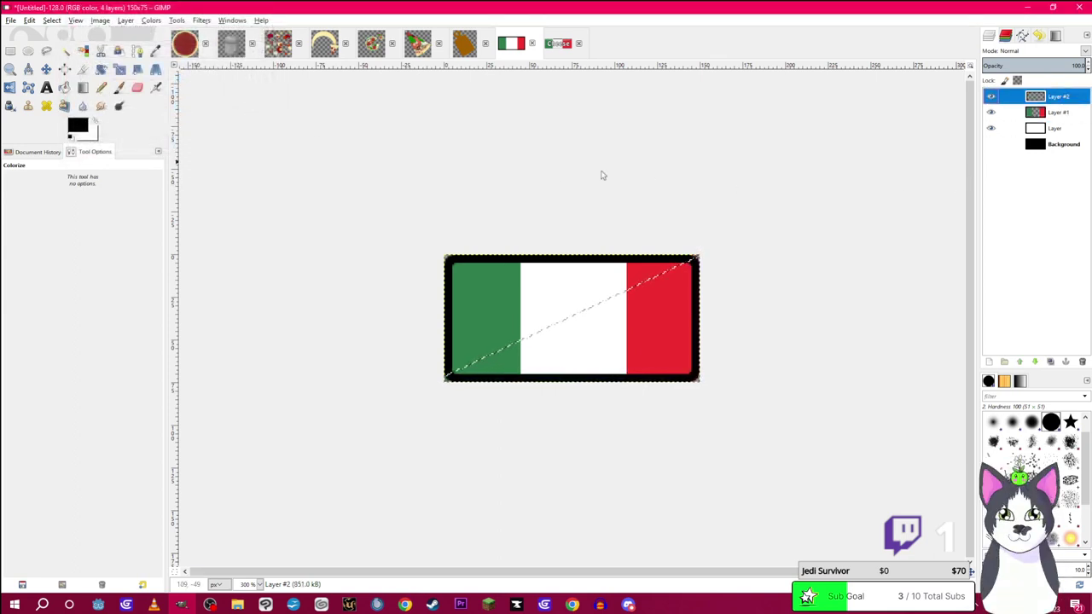
left_click(151, 20)
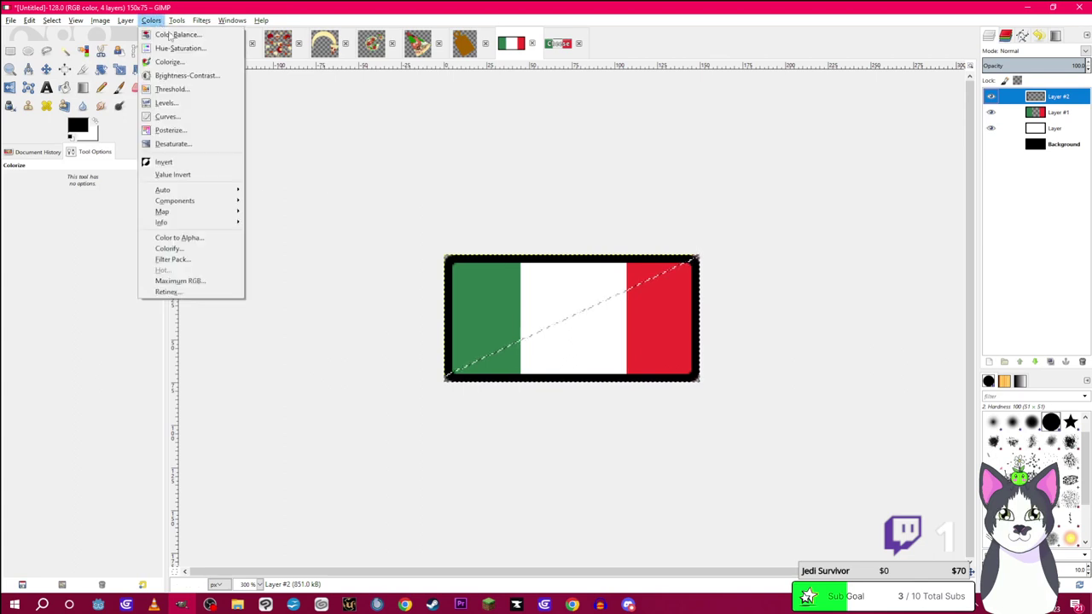
left_click(168, 61)
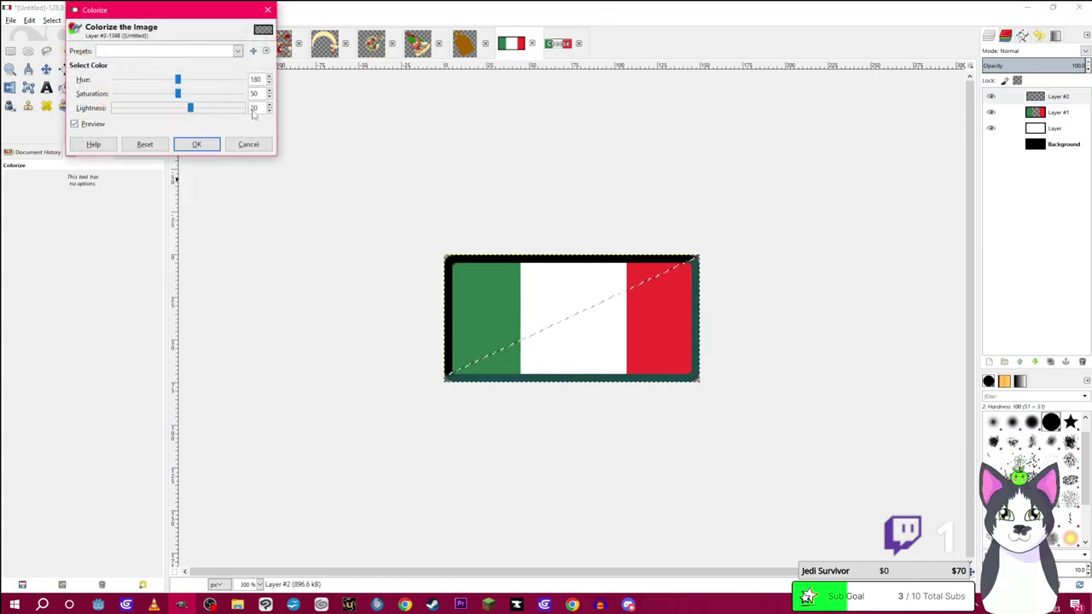
left_click(195, 144)
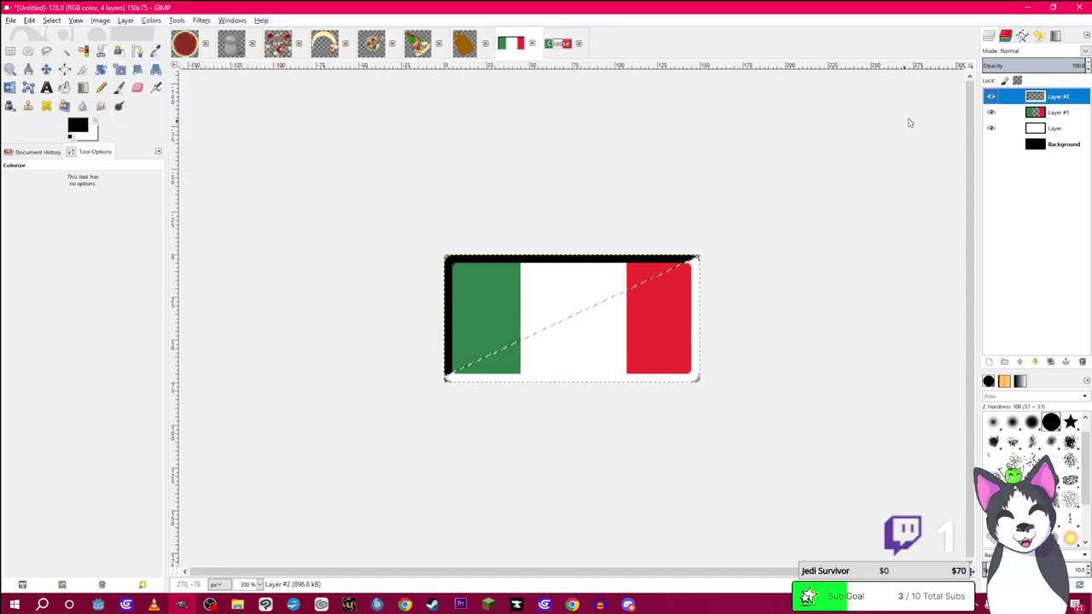
Lower the border layer's opacity to about 10.4, comparing it against the Cheese button
left_click(65, 52)
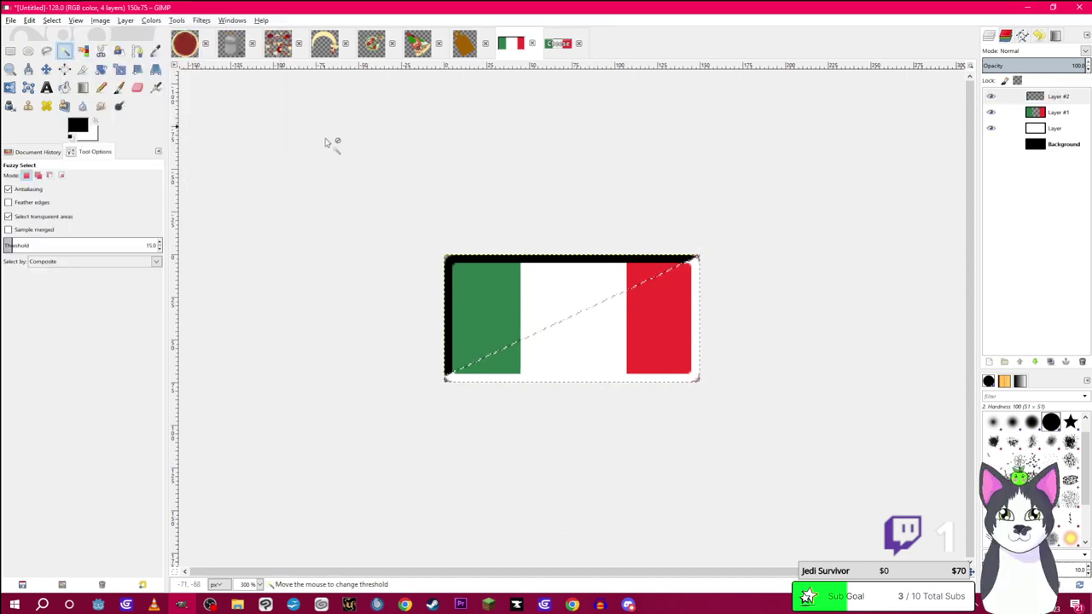
left_click(1068, 54)
left_click(987, 72)
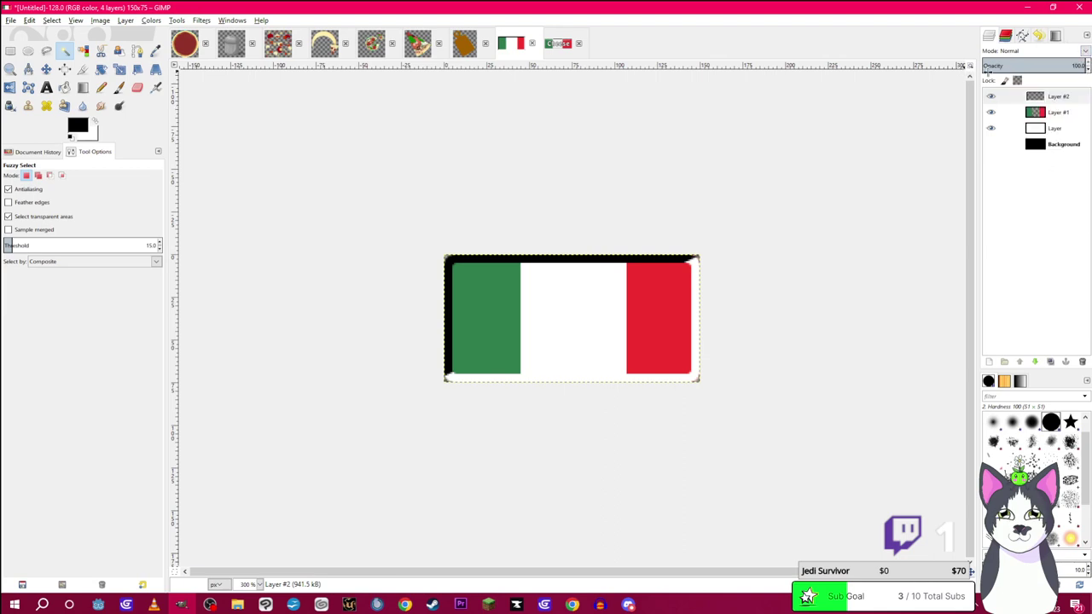
left_click(1006, 65)
left_click_drag(1005, 66, 994, 66)
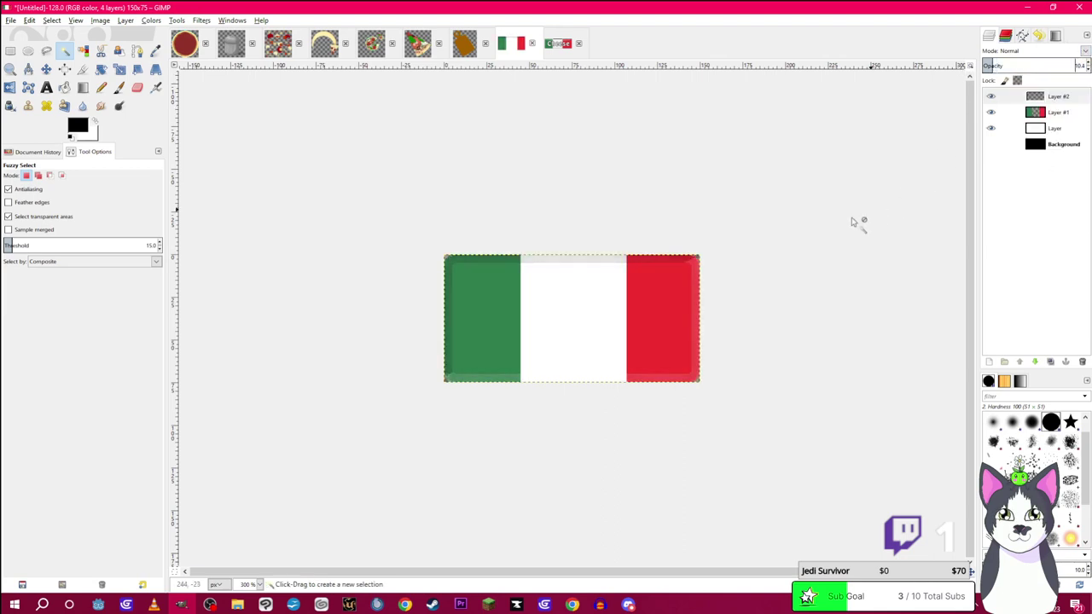
left_click(557, 43)
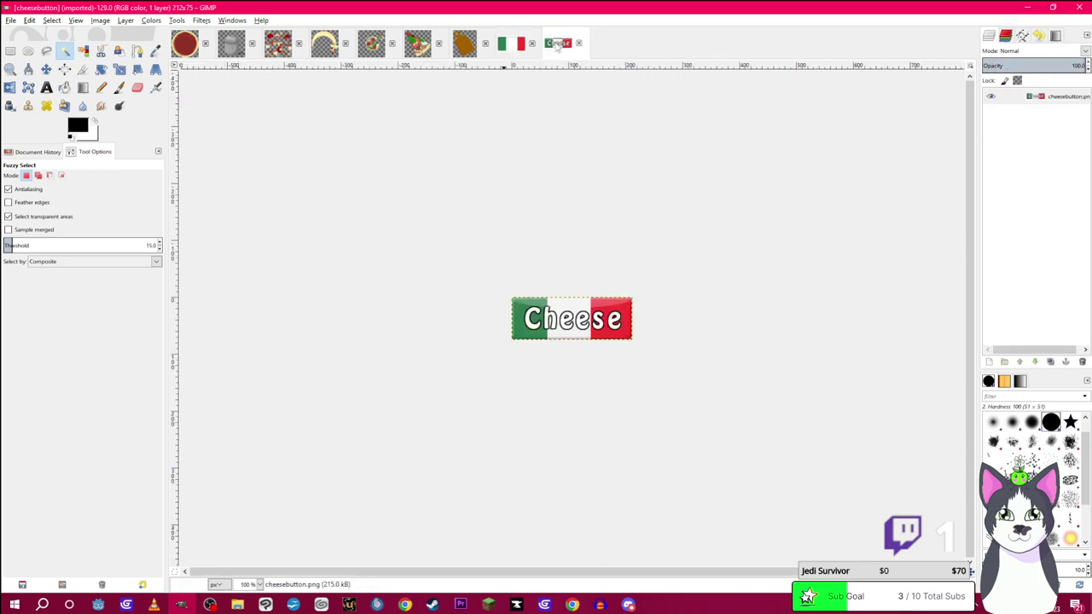
left_click(510, 43)
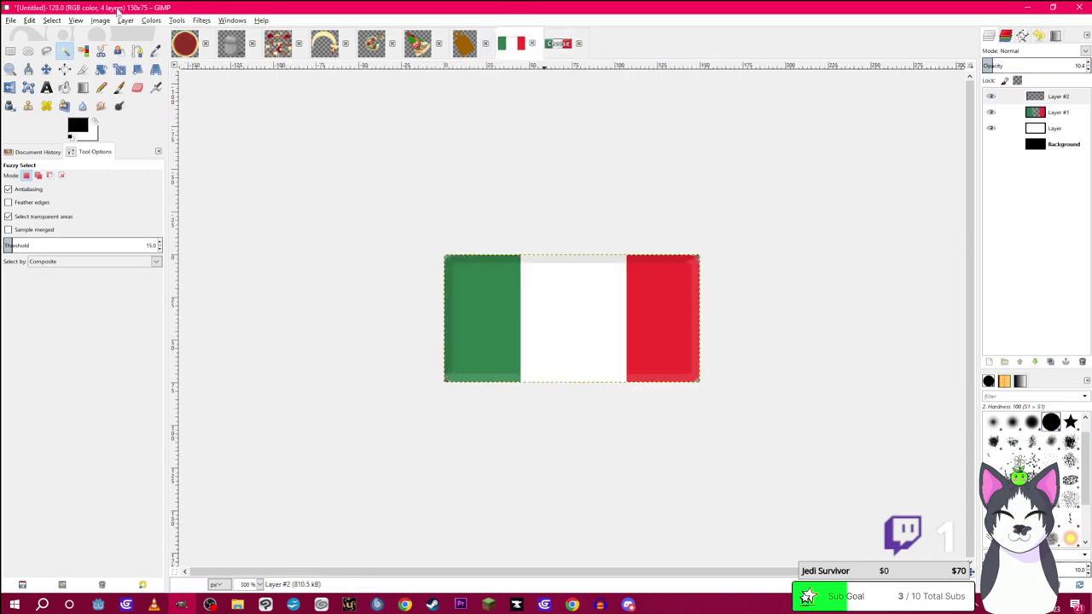
left_click(151, 19)
key("Escape")
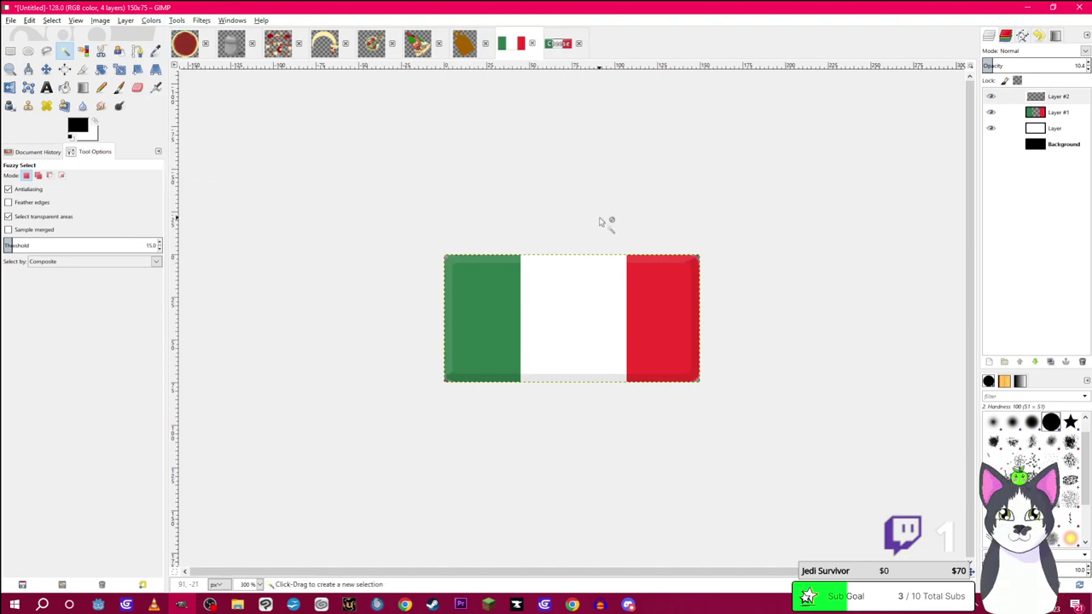
Add a new empty layer for the gloss highlight after checking the Cheese button
left_click(558, 44)
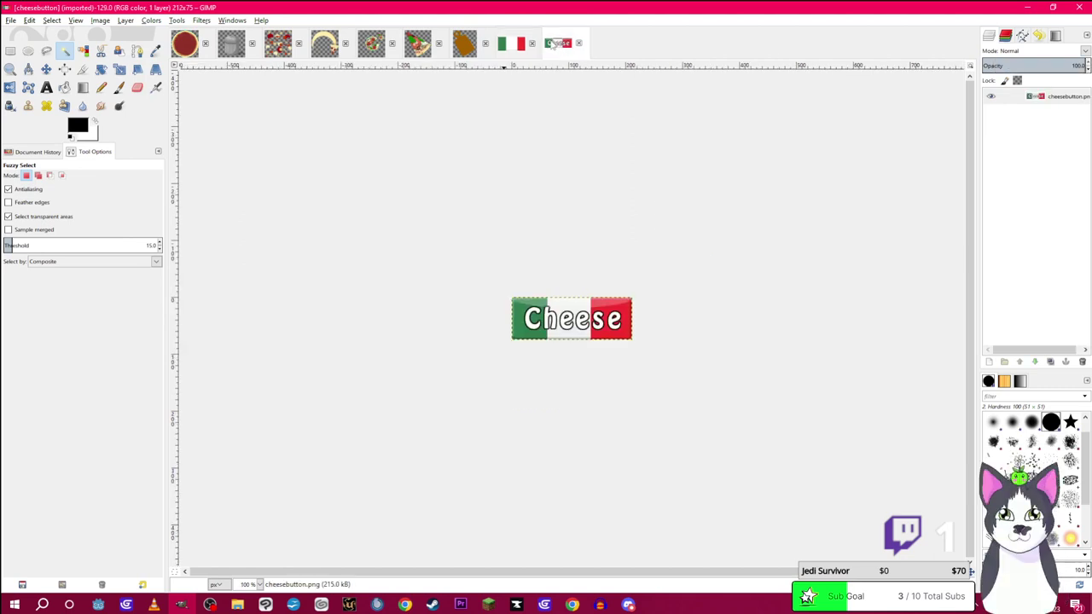
left_click(517, 43)
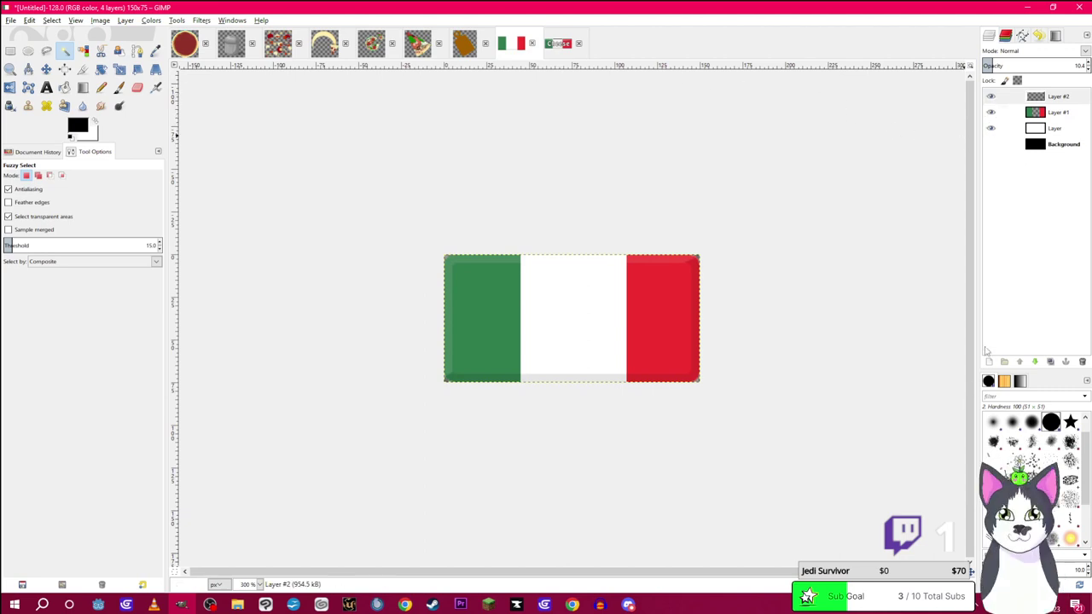
left_click(989, 362)
left_click(990, 448)
Fill a wide ellipse over the flag's top with white at about 21% opacity, then deselect
left_click(28, 51)
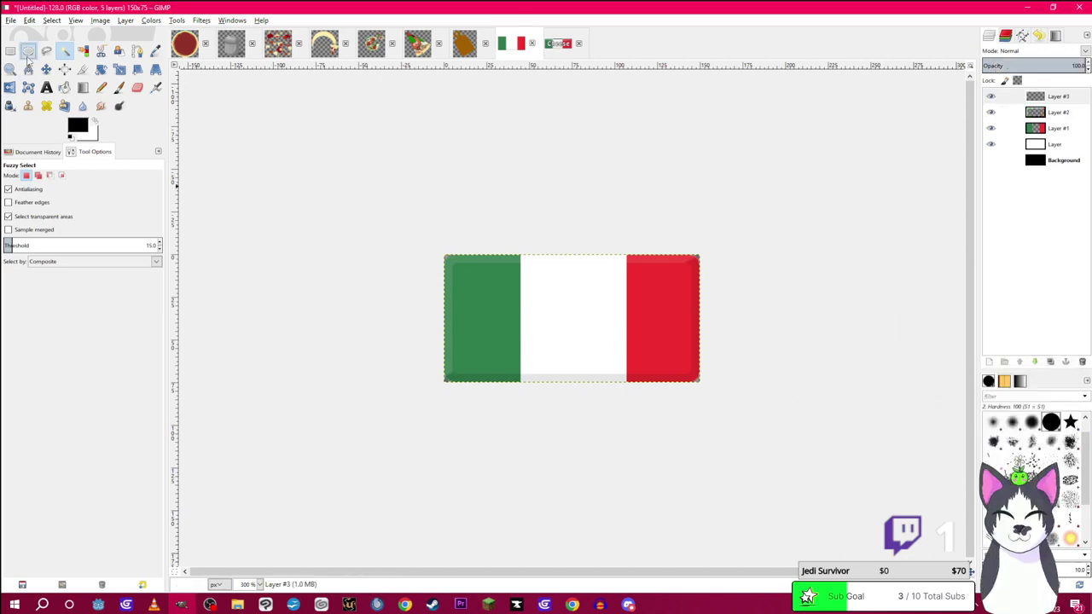
left_click(100, 124)
left_click_drag(398, 194, 756, 290)
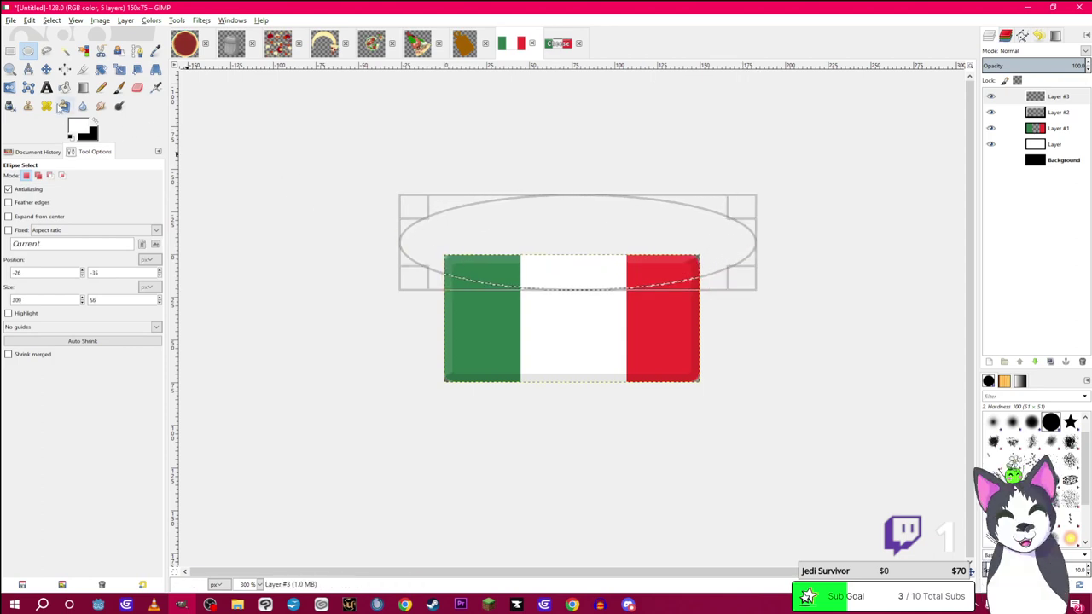
left_click(64, 88)
left_click(558, 267)
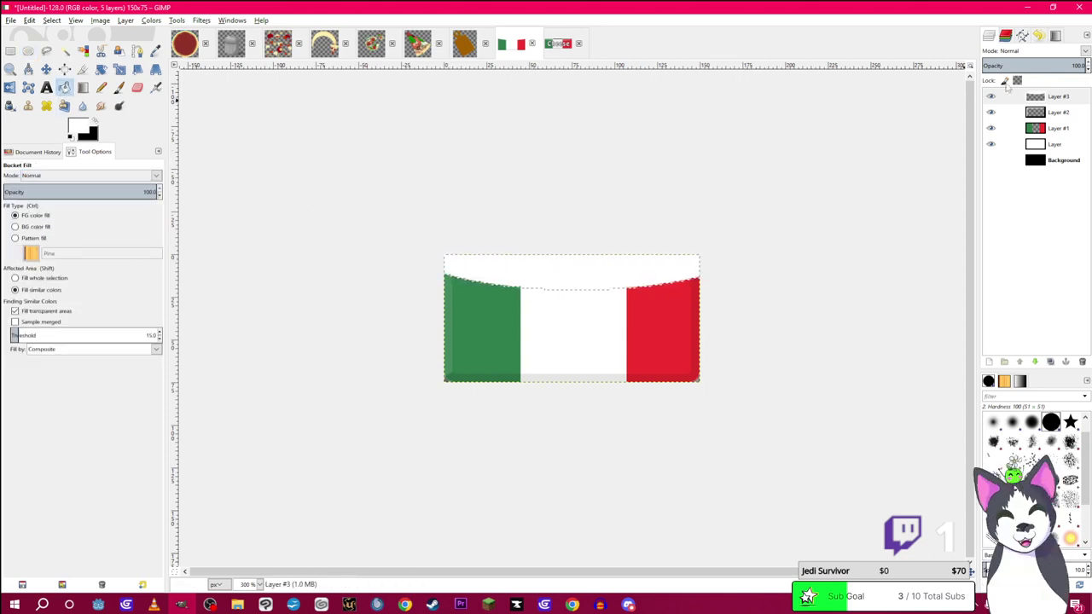
left_click_drag(1028, 66, 1005, 66)
left_click(64, 50)
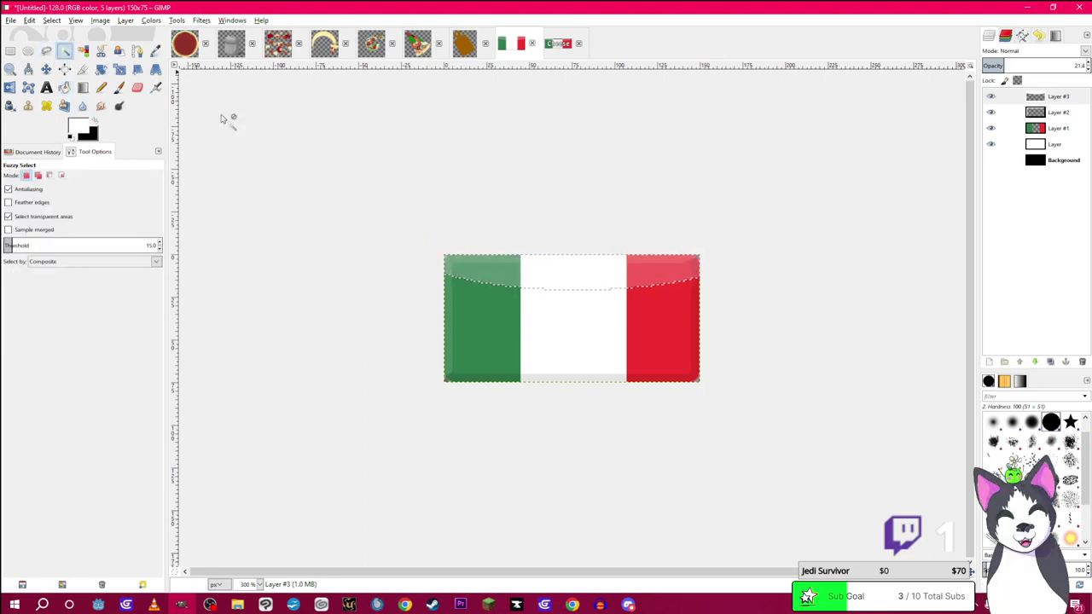
key("ctrl+shift+a")
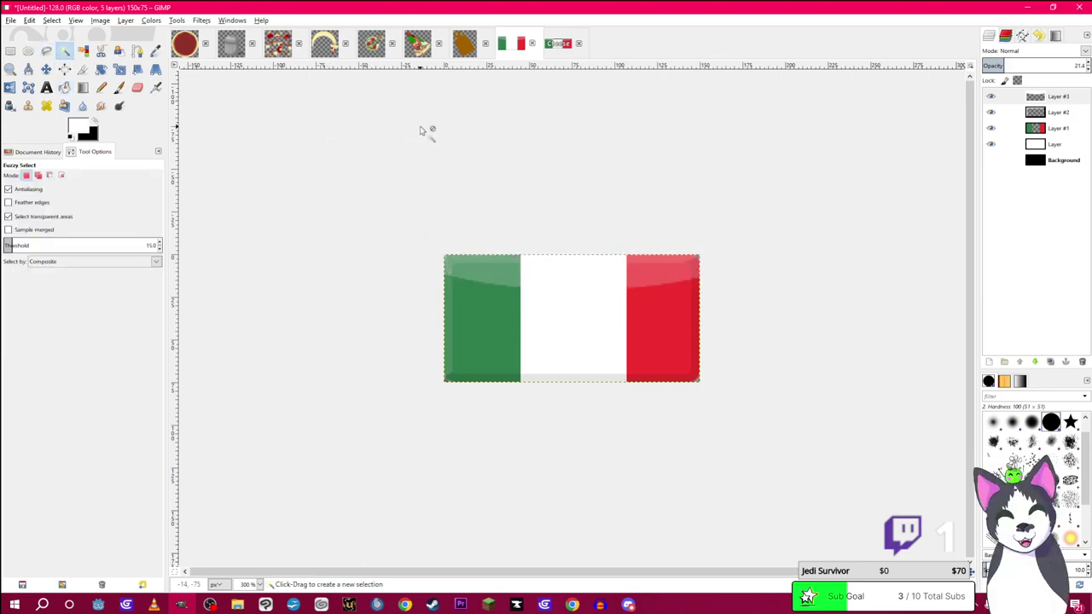
left_click(1040, 114)
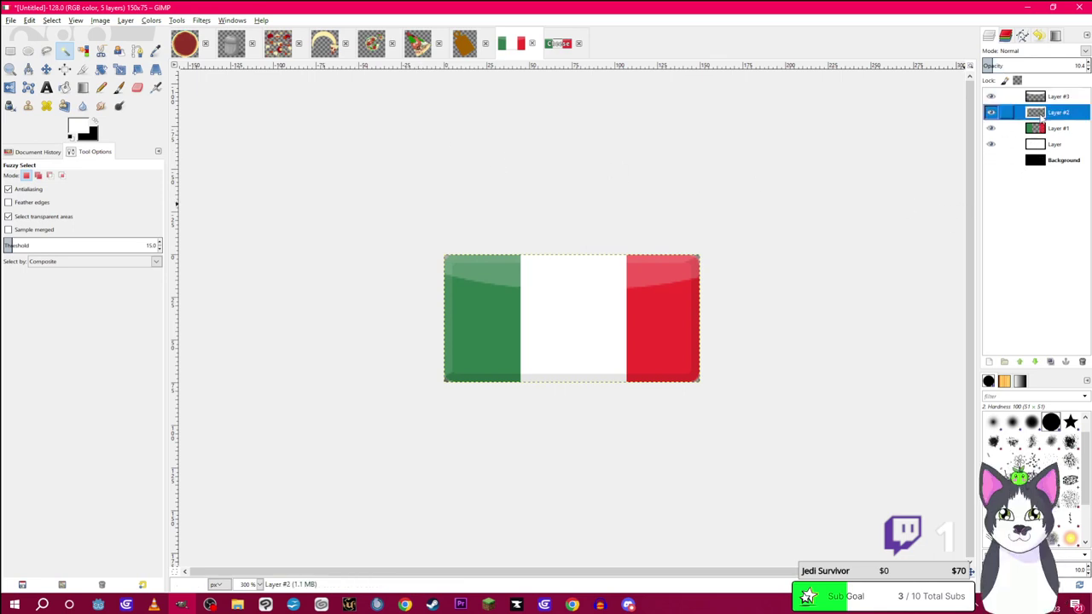
left_click(990, 362)
Create a new layer and a text box across the flag containing 'Rese'
left_click(992, 453)
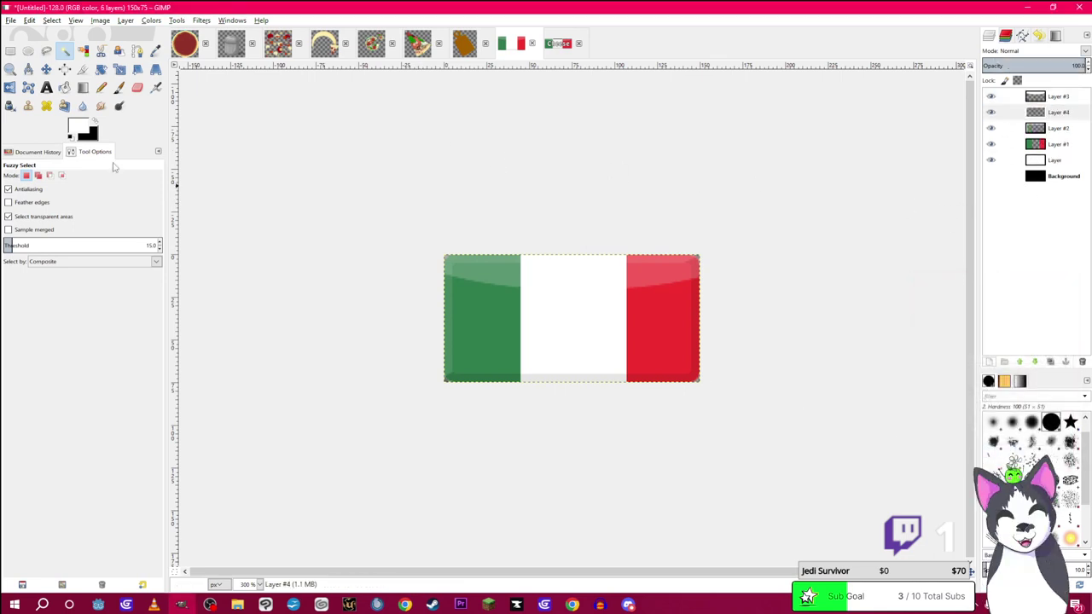
left_click(47, 88)
left_click_drag(459, 272, 682, 350)
type("Re")
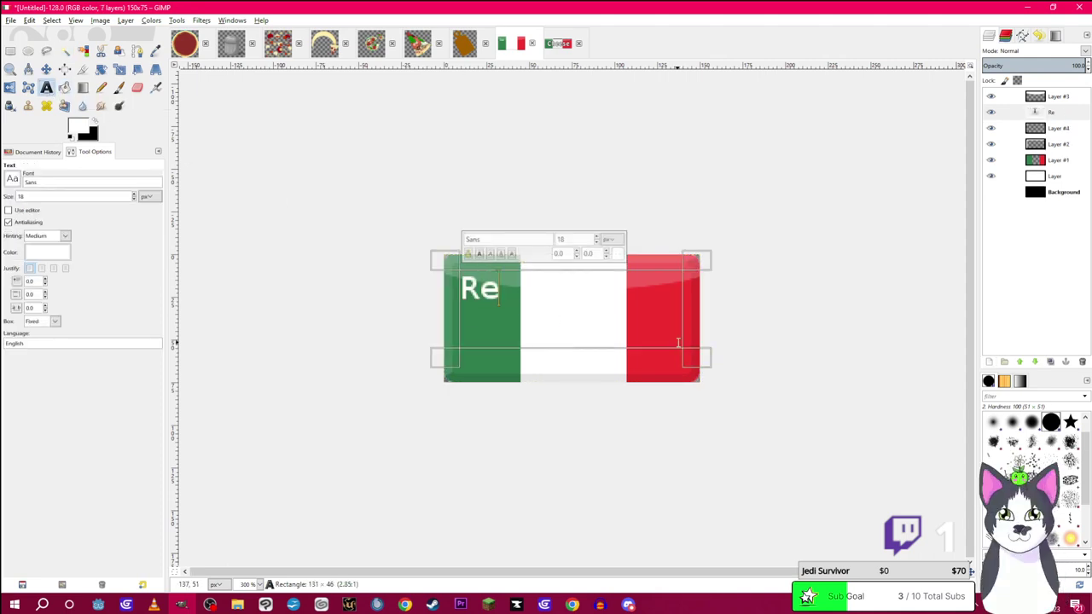
type("set")
left_click(561, 46)
left_click(521, 47)
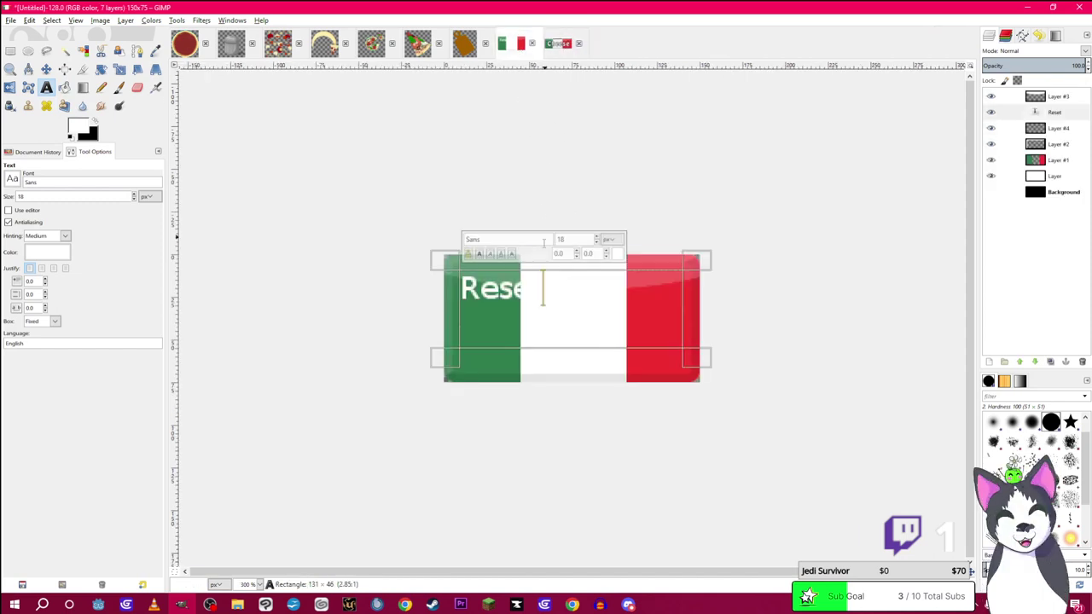
Set the text font to Hobo Std Medium at 43 px
left_click(13, 178)
scroll(43, 230, "down", 5)
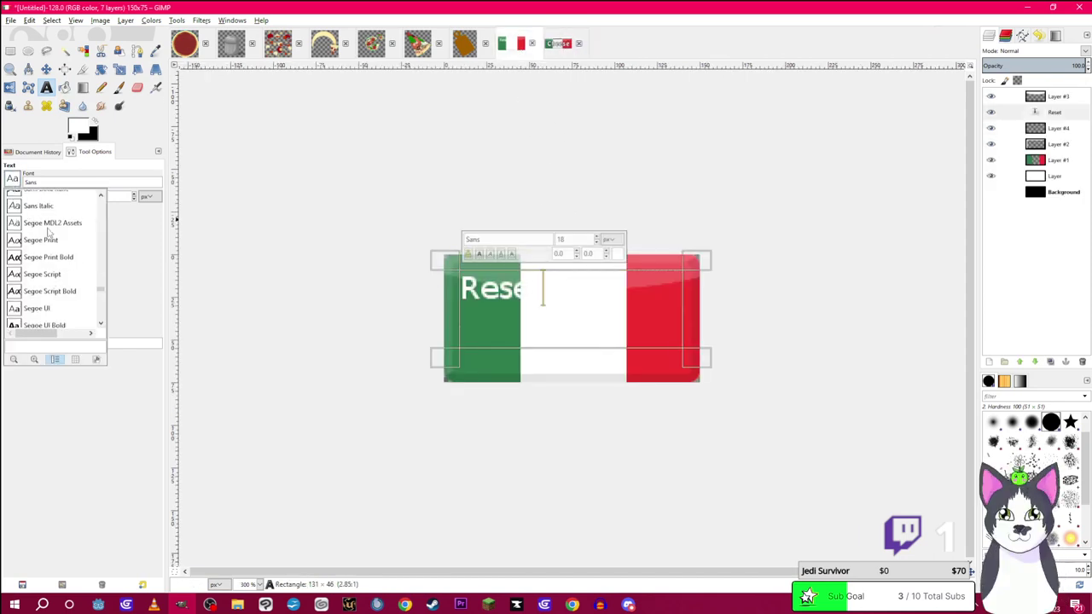
scroll(49, 231, "down", 8)
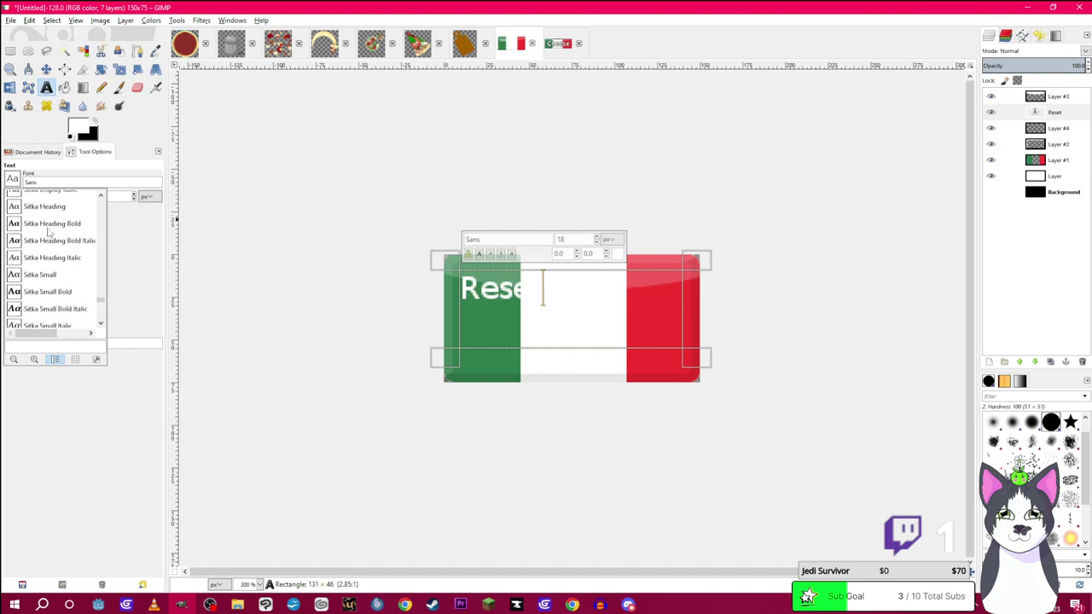
scroll(49, 227, "down", 2)
left_click(49, 183)
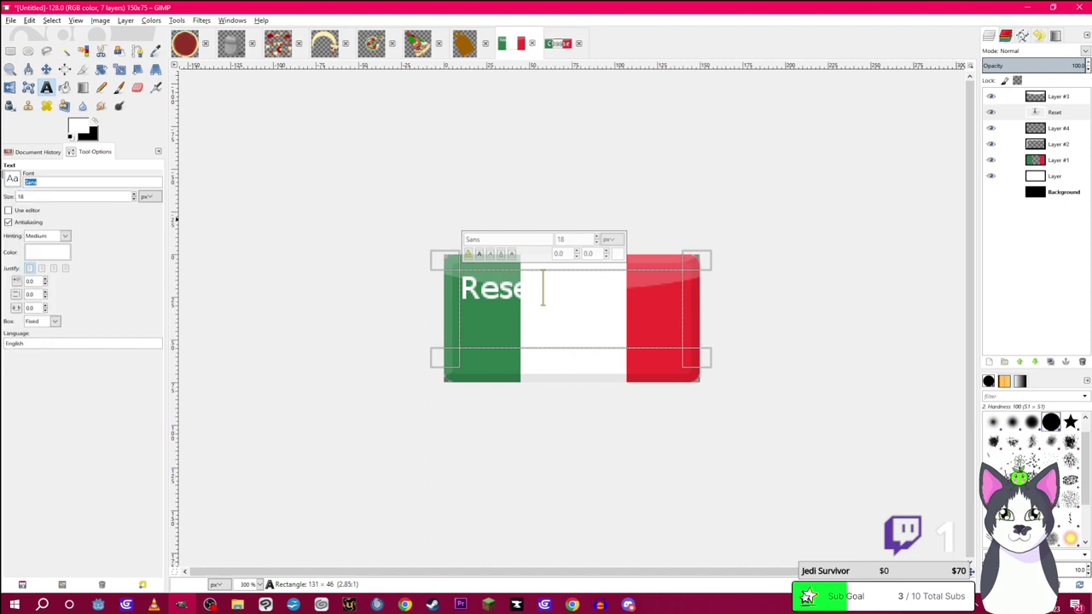
type("h")
left_click(48, 198)
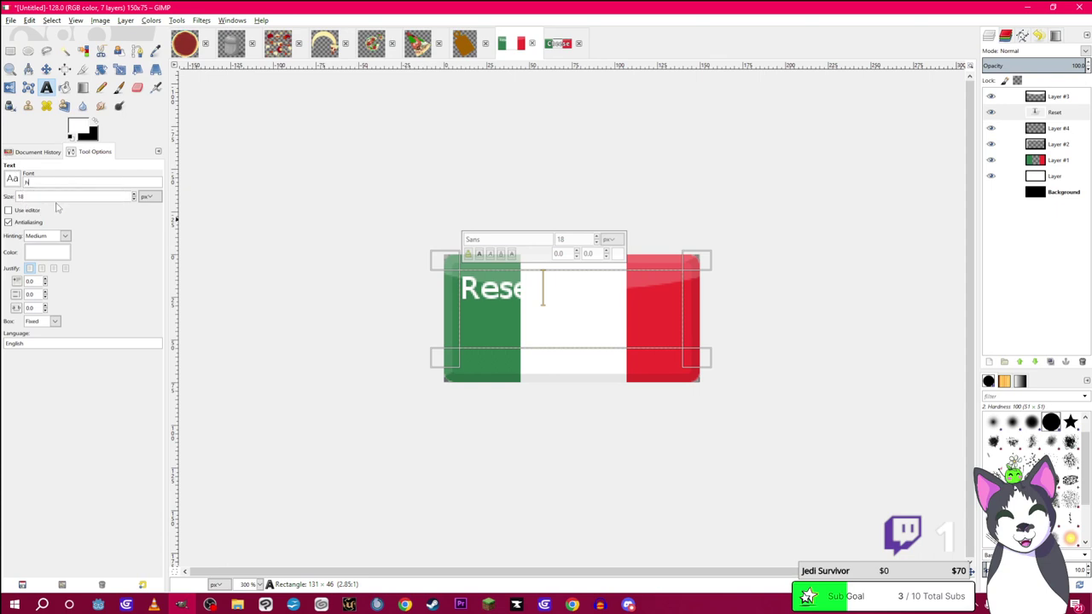
scroll(135, 197, "up", 10)
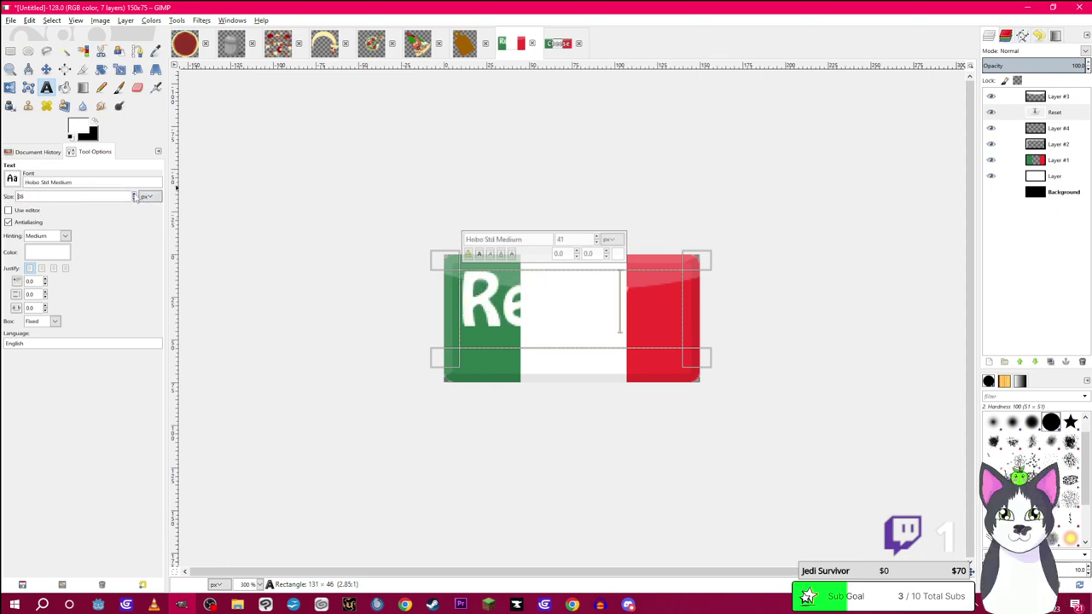
Widen the text box so the word fits, centre-justify it and shift it lower
left_click_drag(450, 379, 429, 383)
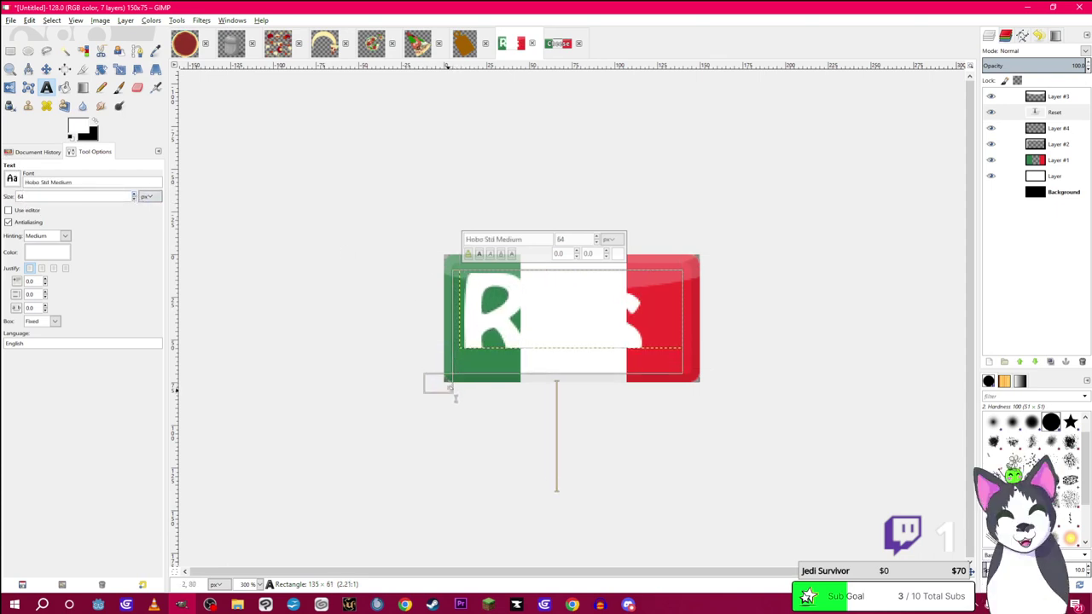
left_click_drag(717, 386, 700, 384)
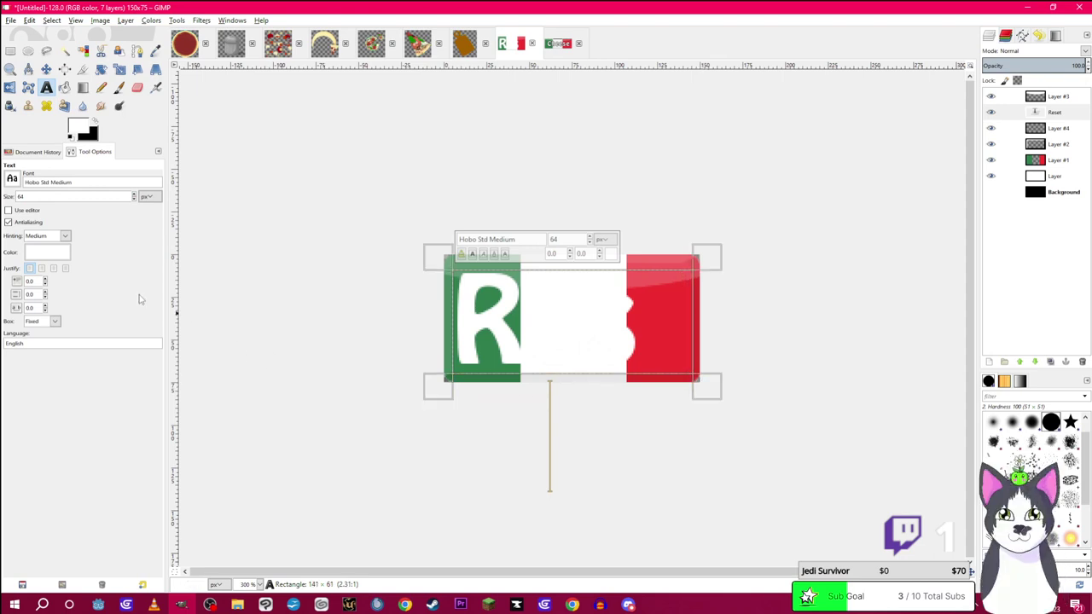
scroll(134, 201, "down", 1)
scroll(133, 198, "down", 17)
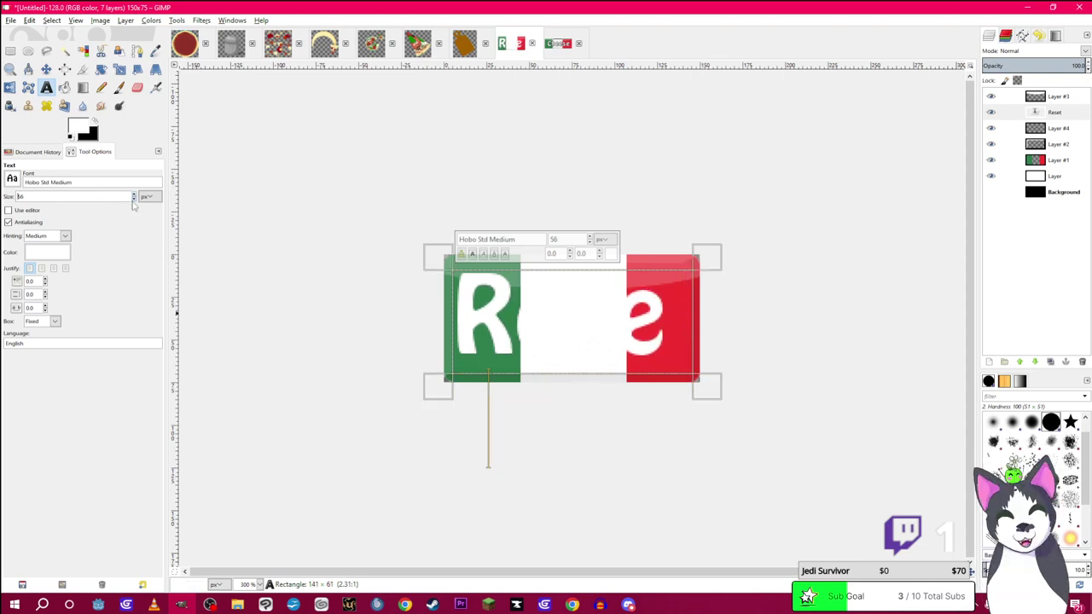
left_click(55, 269)
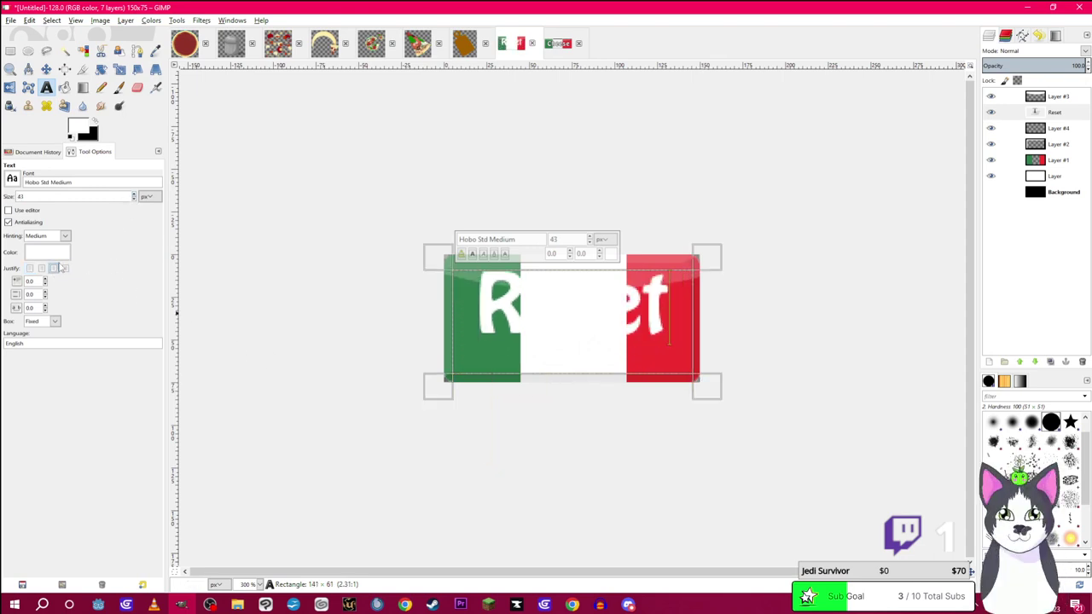
left_click_drag(440, 276, 437, 270)
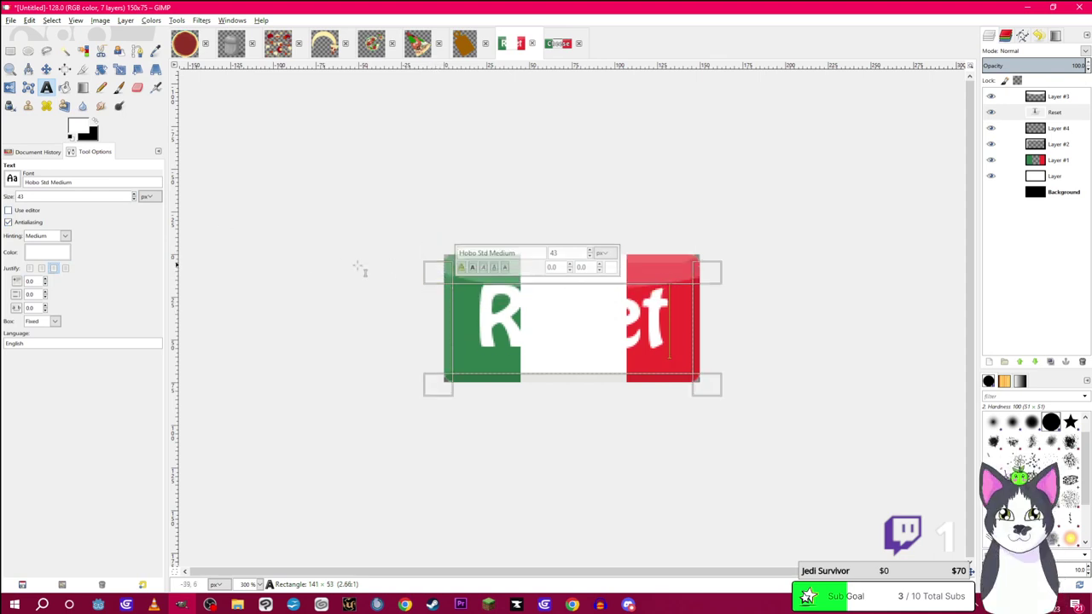
Select the Reset text's shape with Alpha to Selection and grow the selection outward
left_click(125, 19)
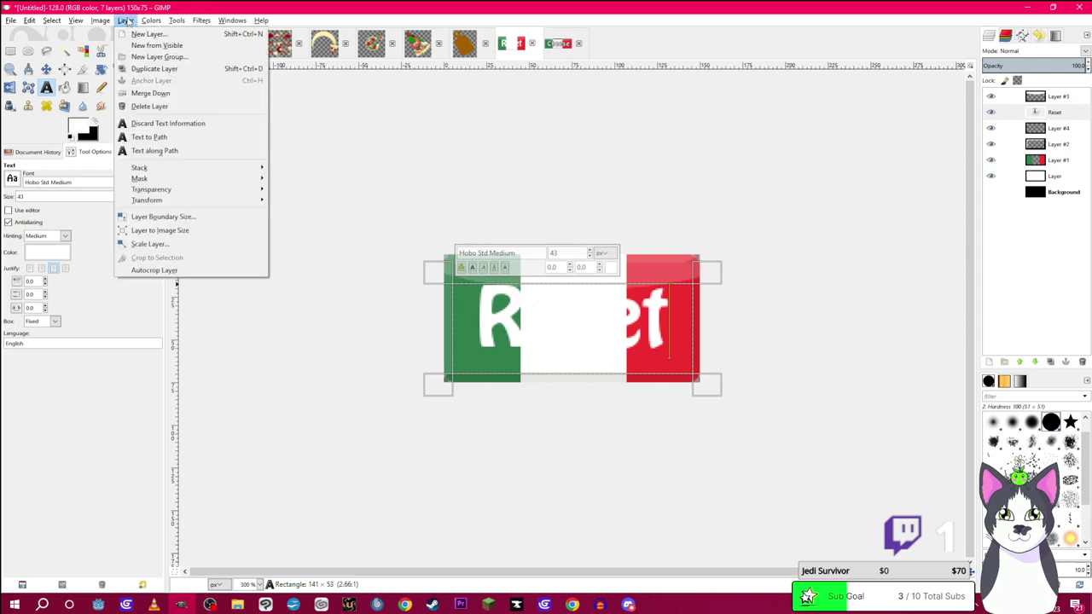
mouse_move(205, 190)
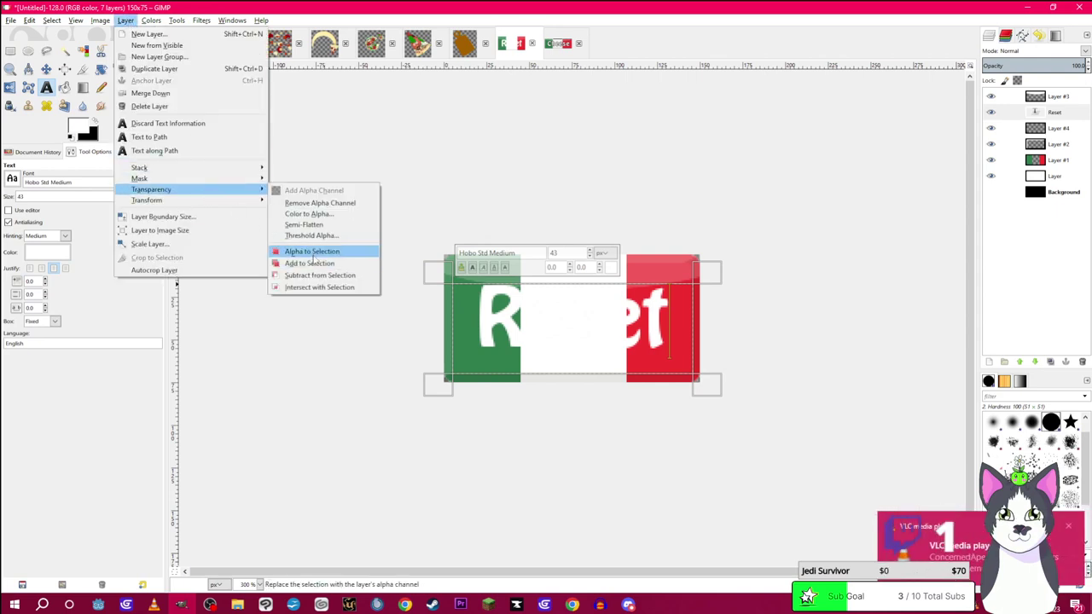
left_click(309, 252)
right_click(321, 256)
mouse_move(383, 291)
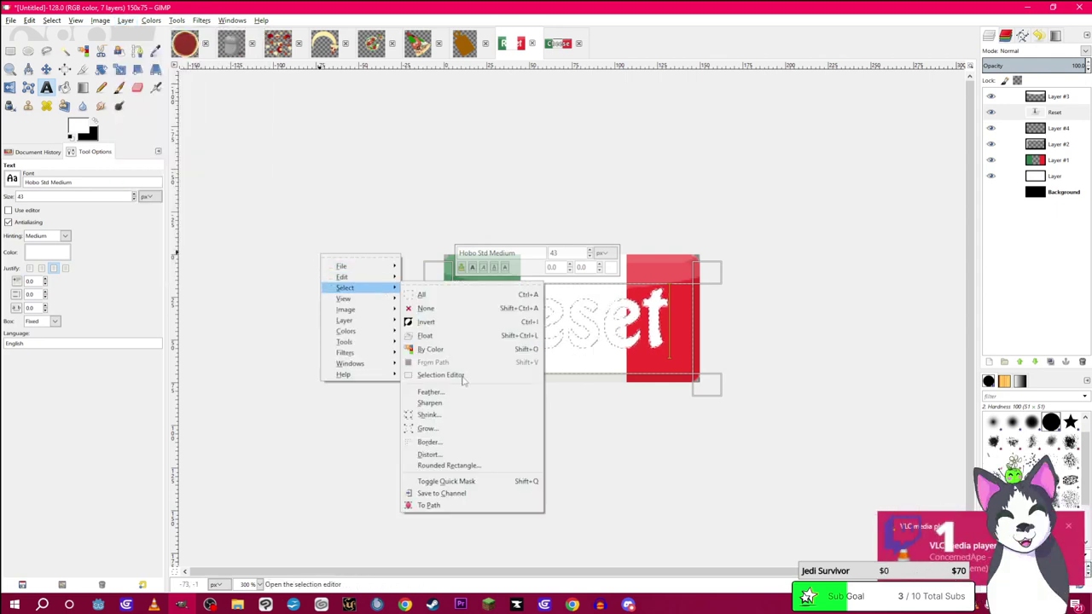
left_click(459, 428)
key("Return")
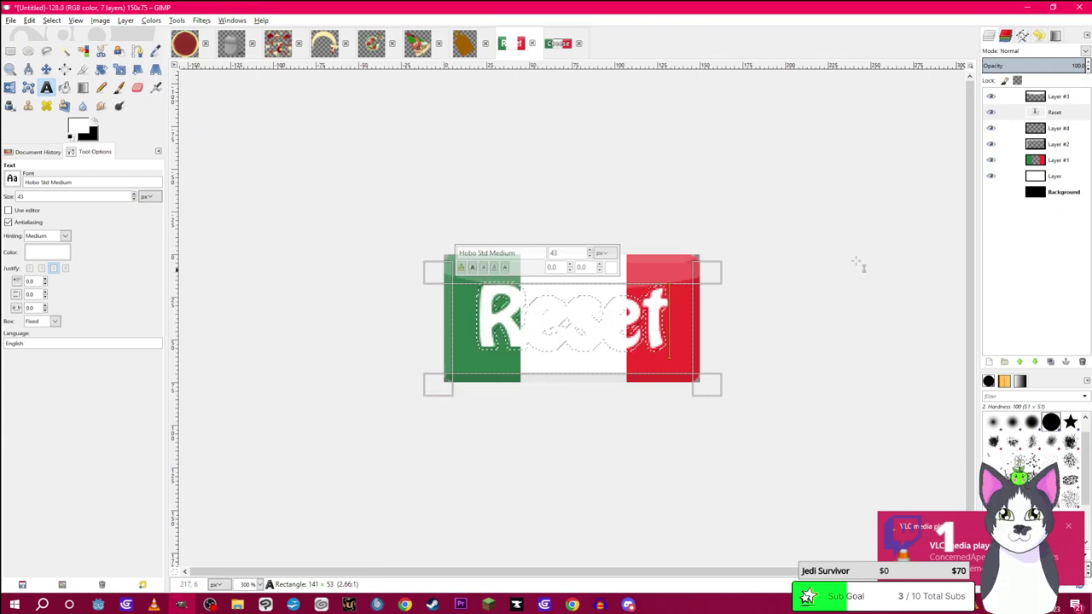
Bucket-fill the grown selection black on Layer #4 and deselect
left_click(1054, 127)
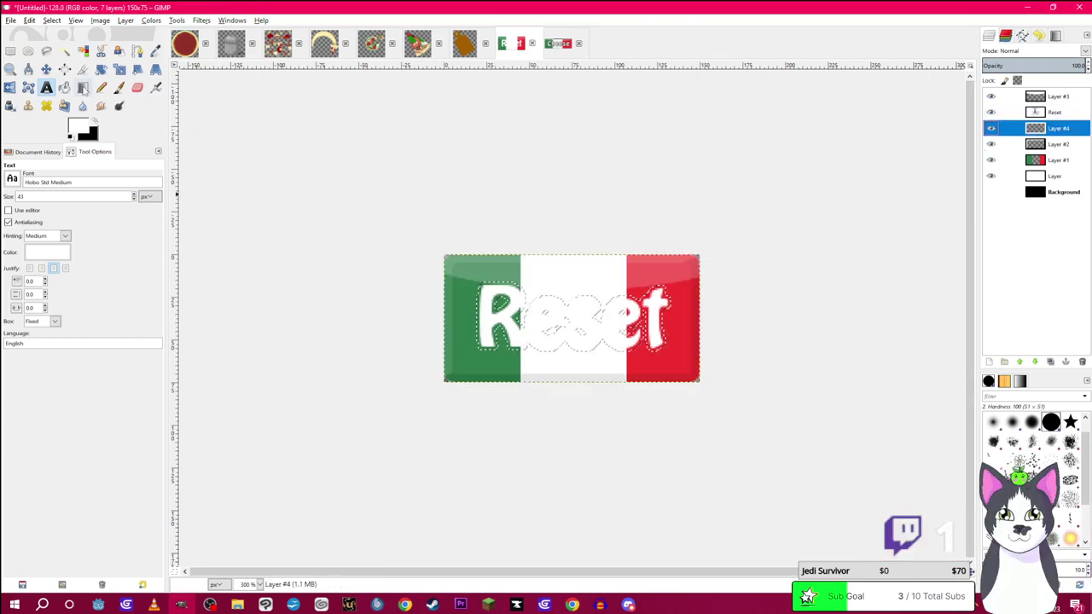
left_click(64, 87)
left_click(95, 121)
left_click(501, 305)
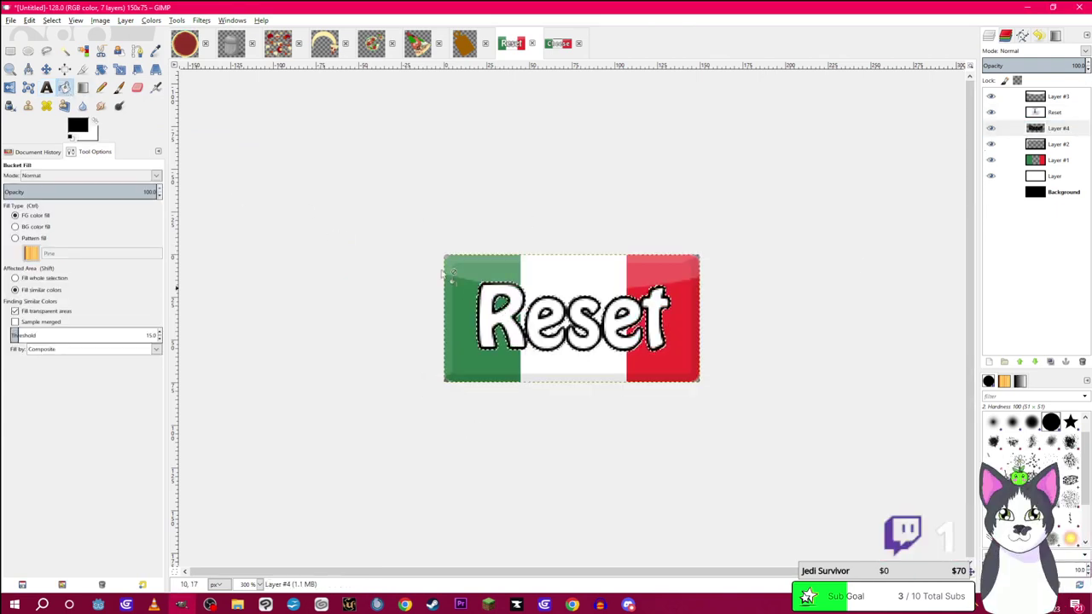
left_click(64, 50)
key("ctrl+shift+a")
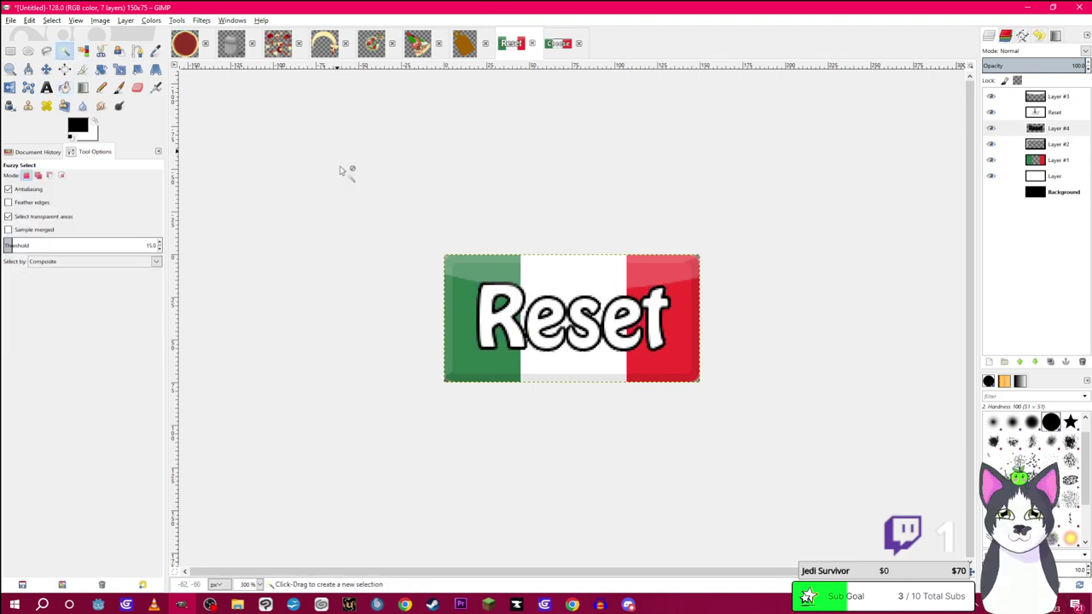
Export the image as reset.png into the FSPC - Pizza Game/buttons folder
left_click(10, 19)
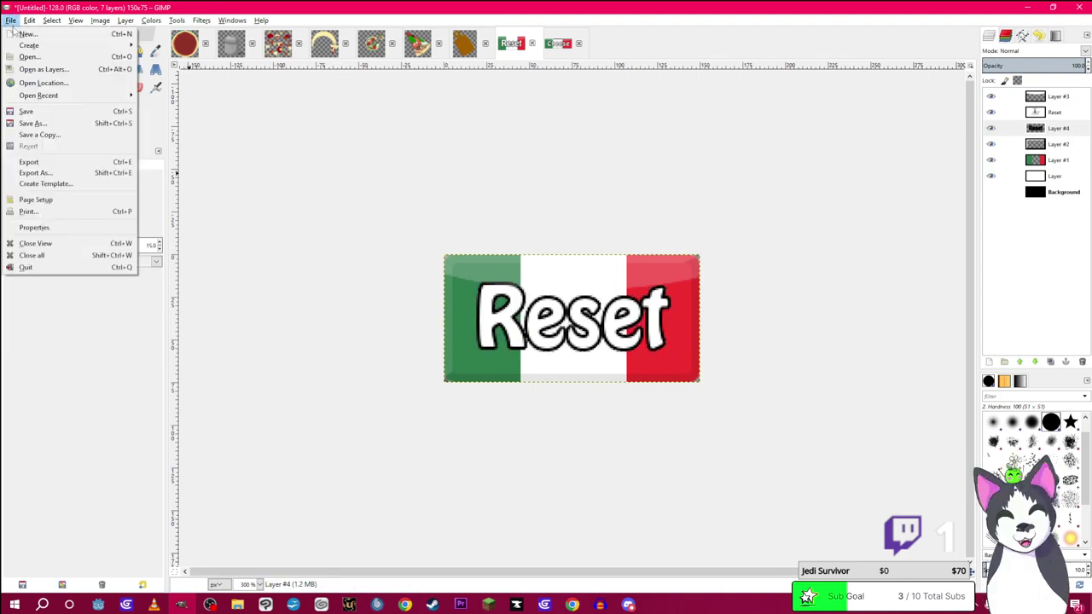
left_click(68, 162)
left_click(404, 158)
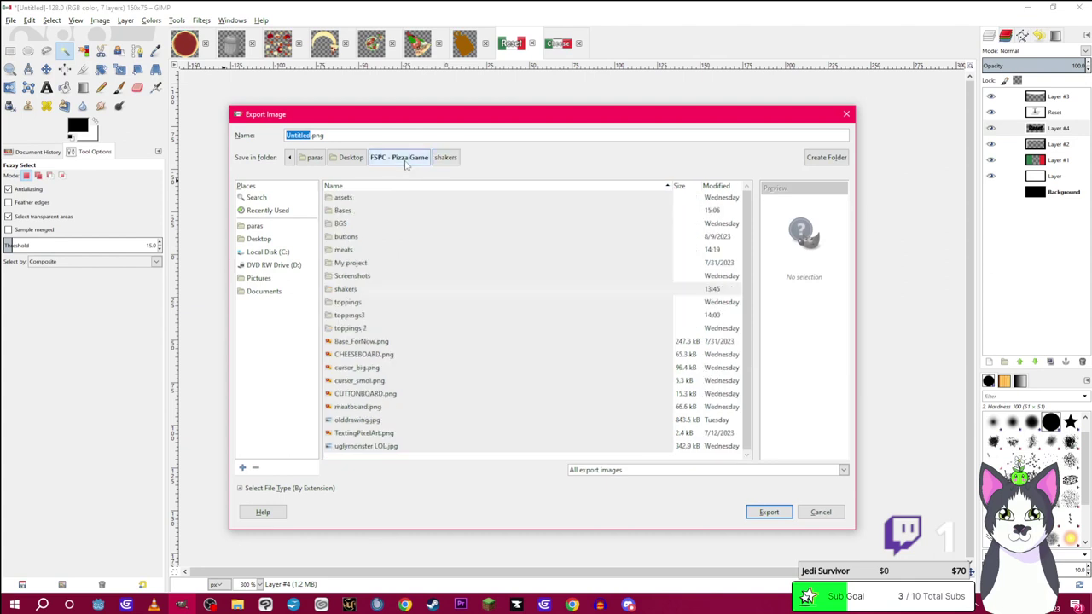
double_click(364, 239)
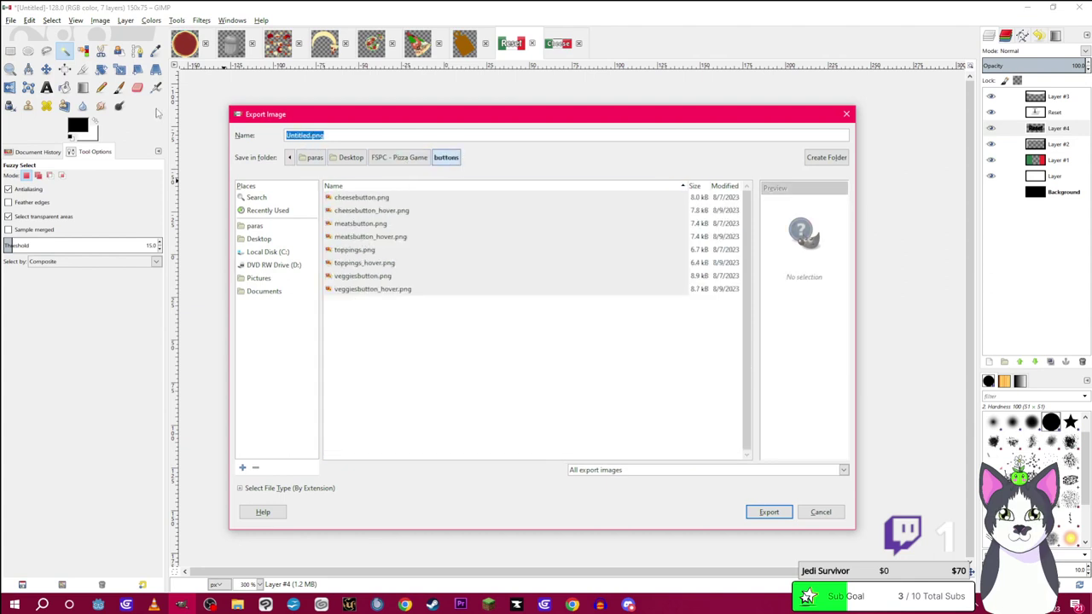
type("rese")
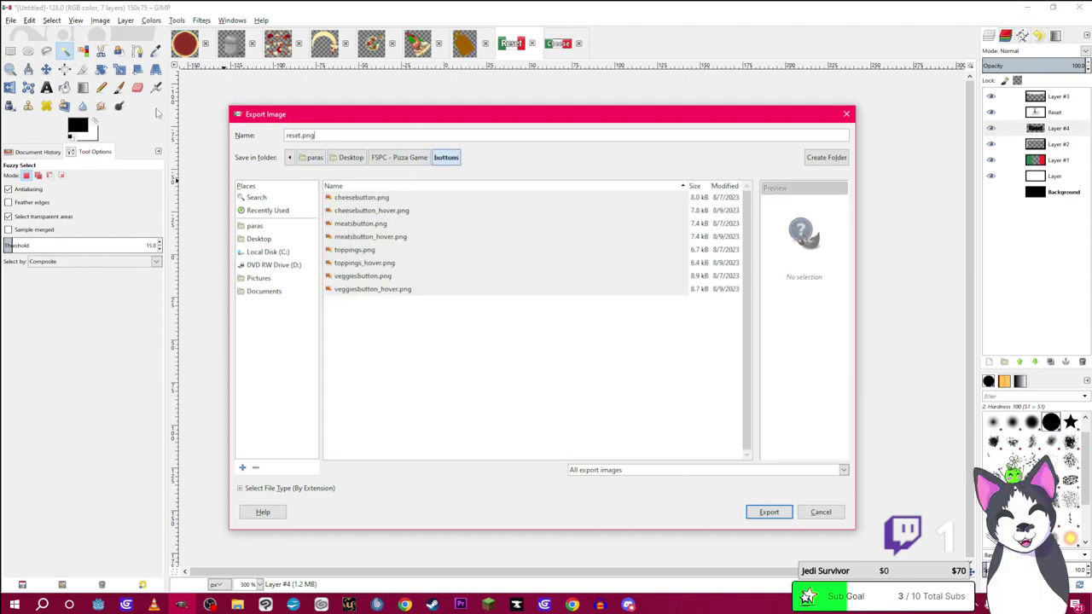
type("t.png")
key("Return")
key("Return")
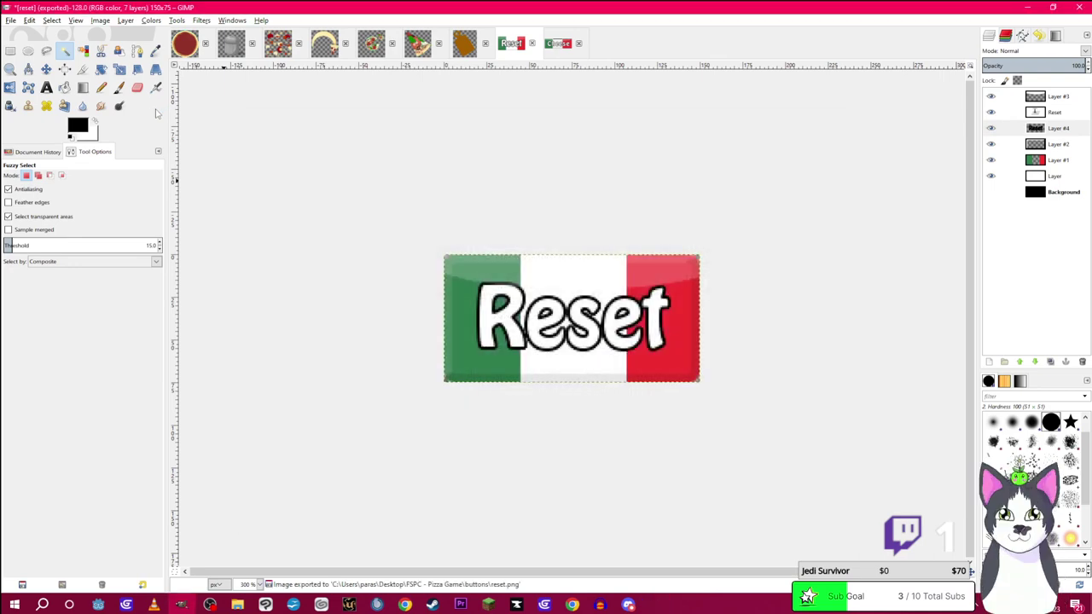
In GDevelop, open the RESET_test object and rename it to reset
mouse_move(567, 606)
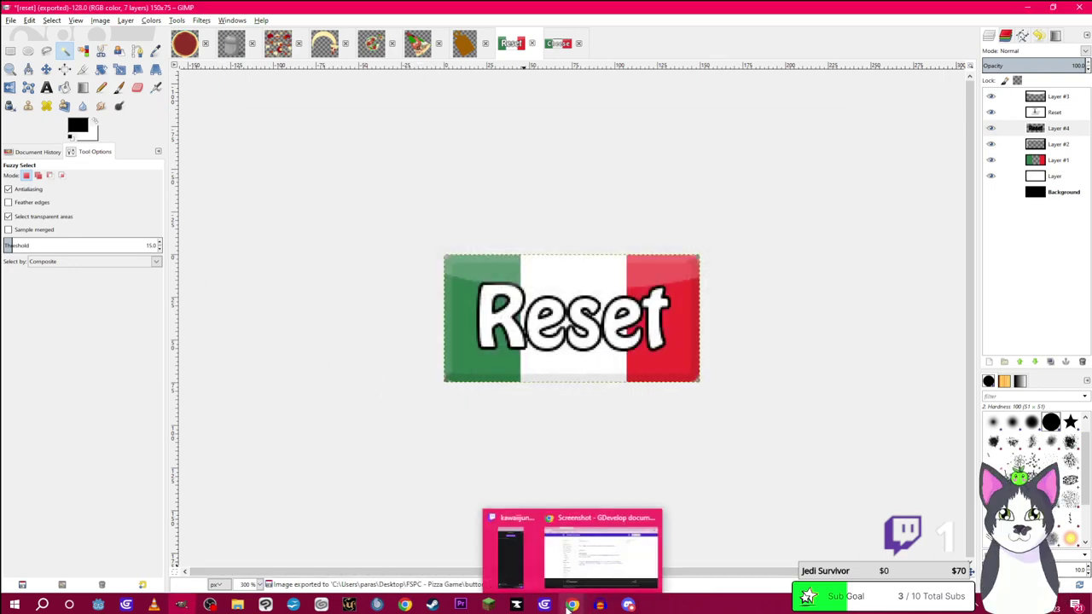
left_click(601, 559)
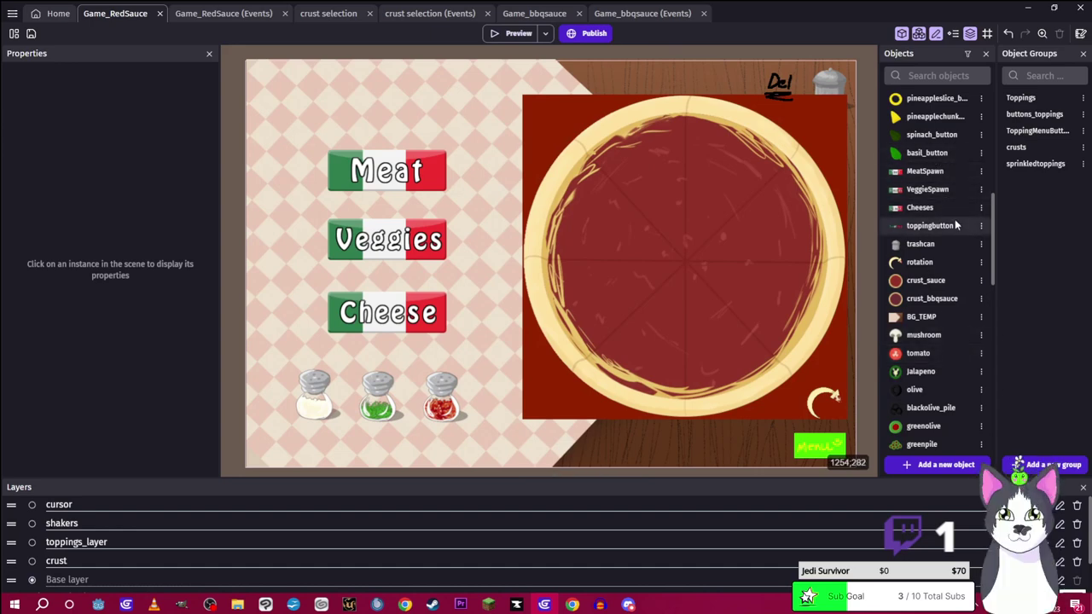
scroll(954, 258, "down", 8)
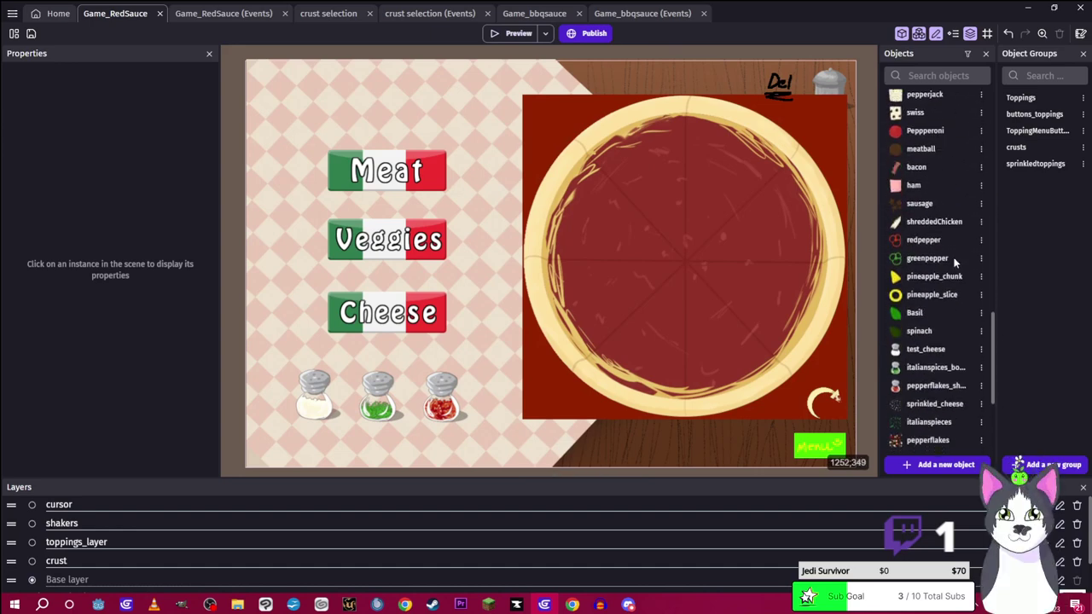
double_click(946, 408)
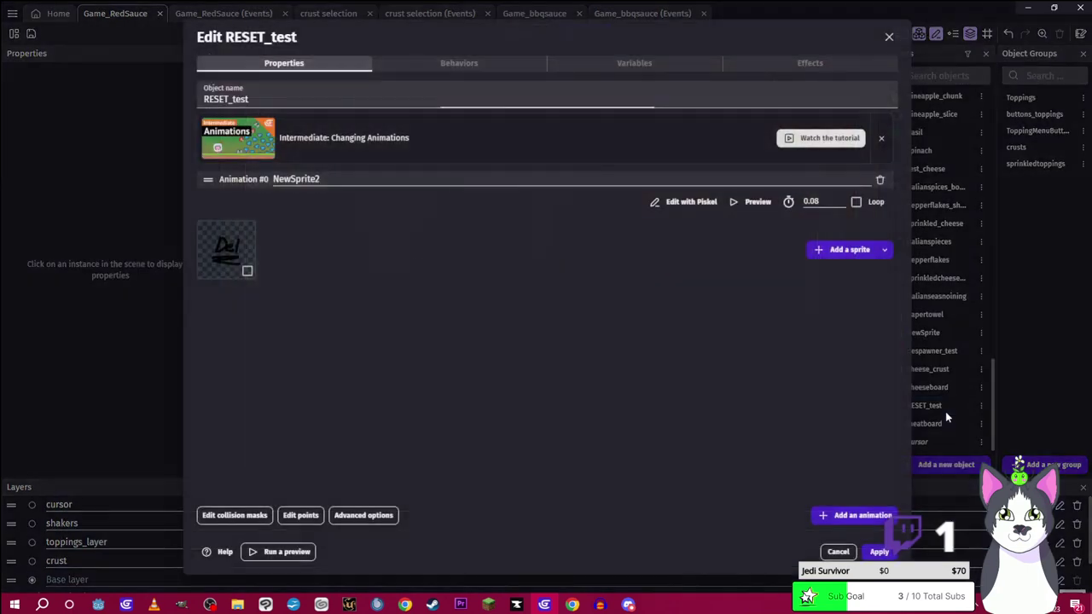
left_click(264, 100)
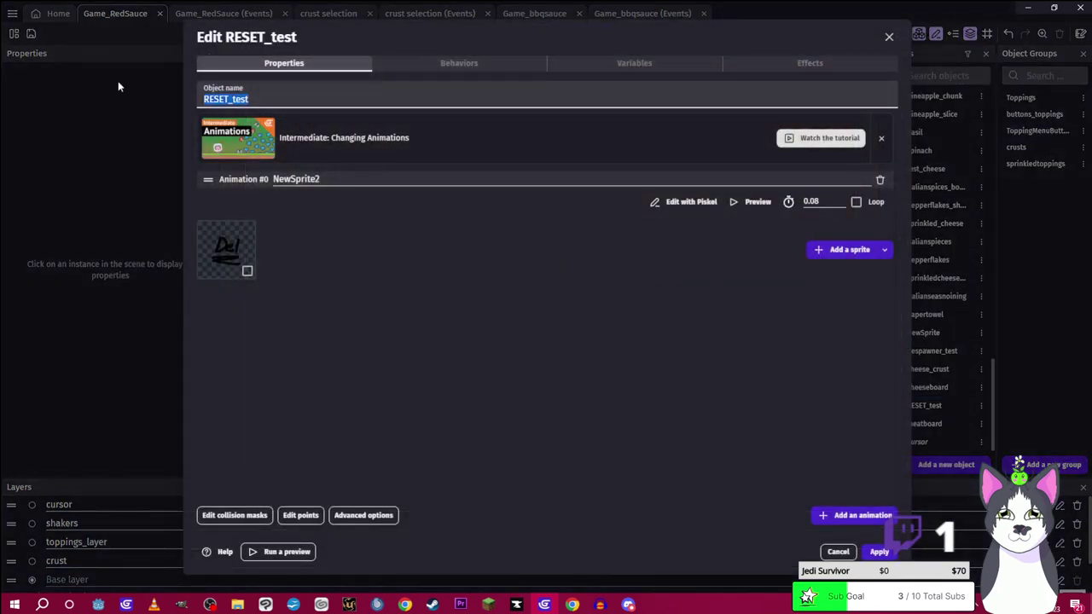
key("BackSpace")
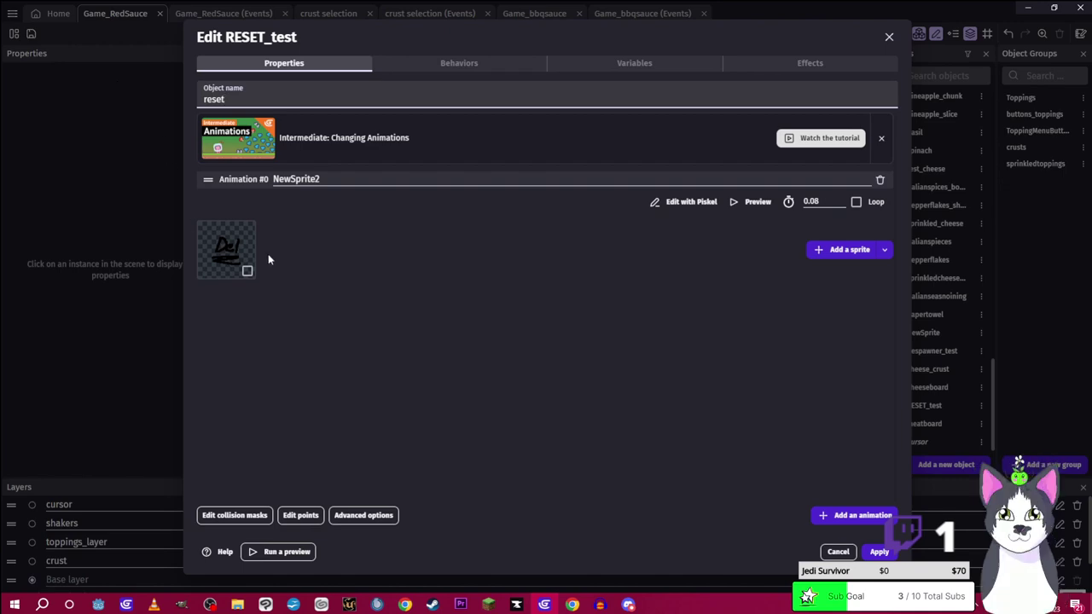
Add buttons/reset.png as a sprite, delete the old Del sprite and apply
left_click(841, 247)
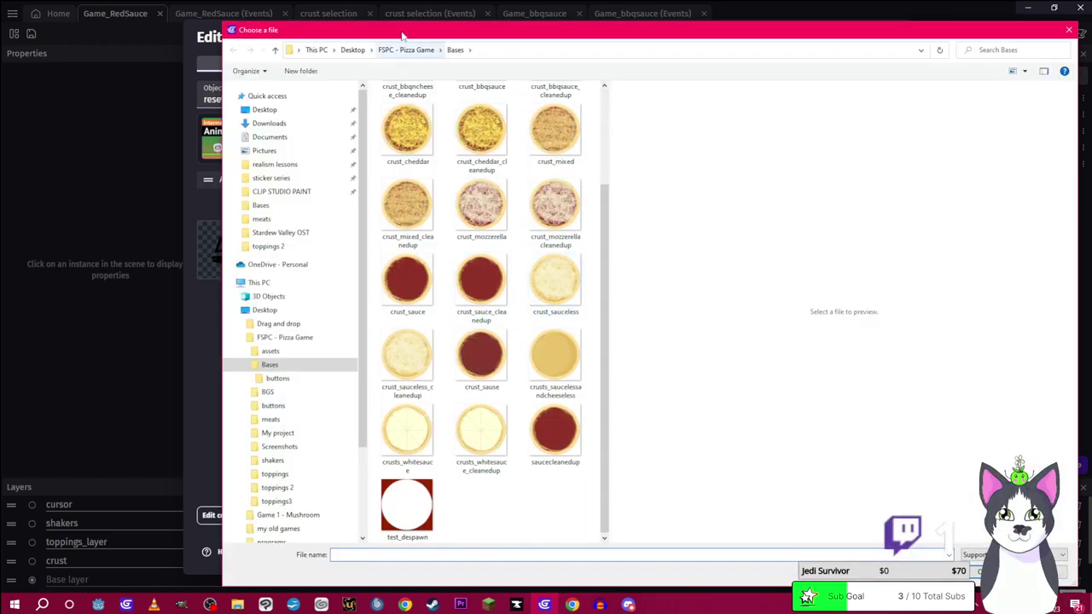
left_click(409, 51)
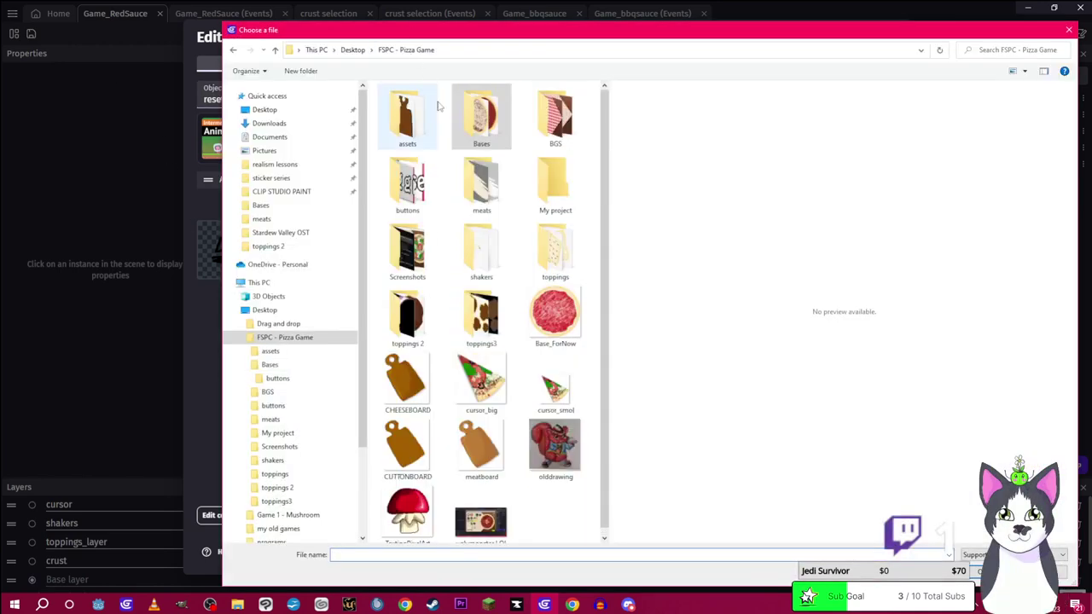
double_click(430, 186)
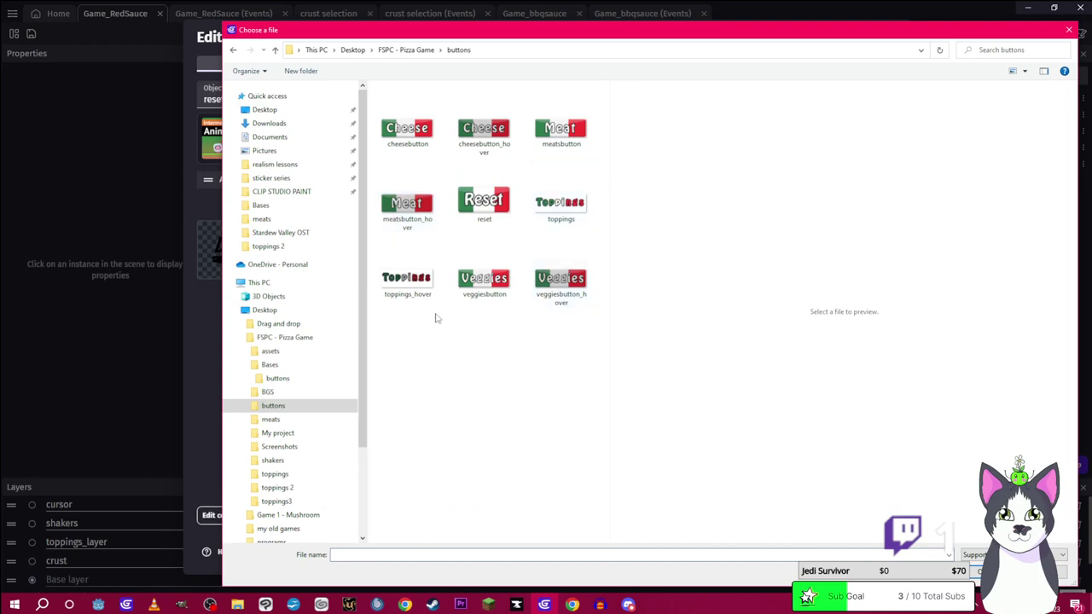
left_click(484, 203)
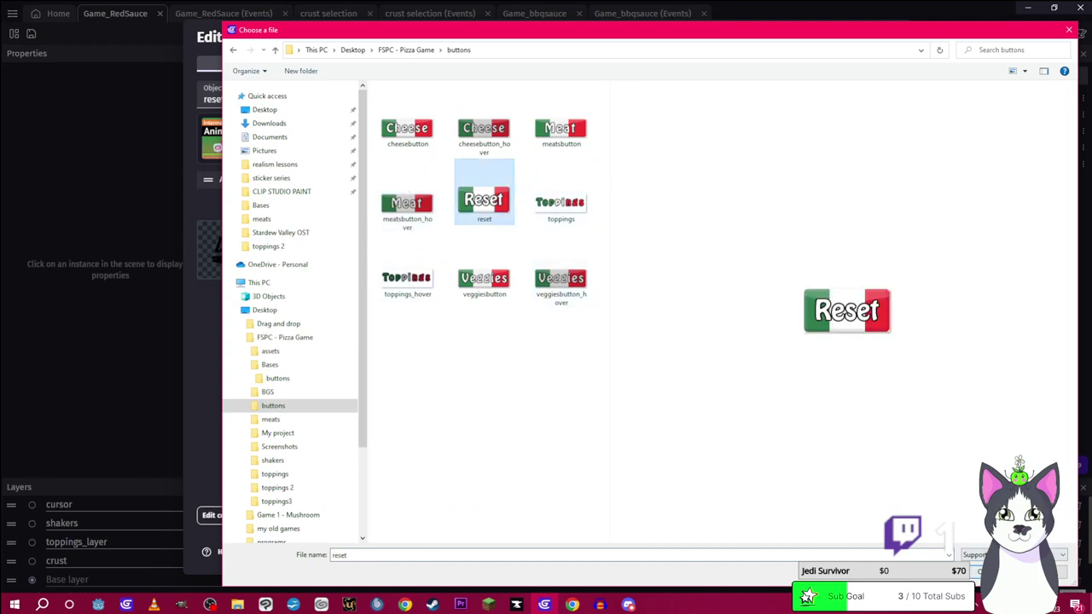
left_click(979, 578)
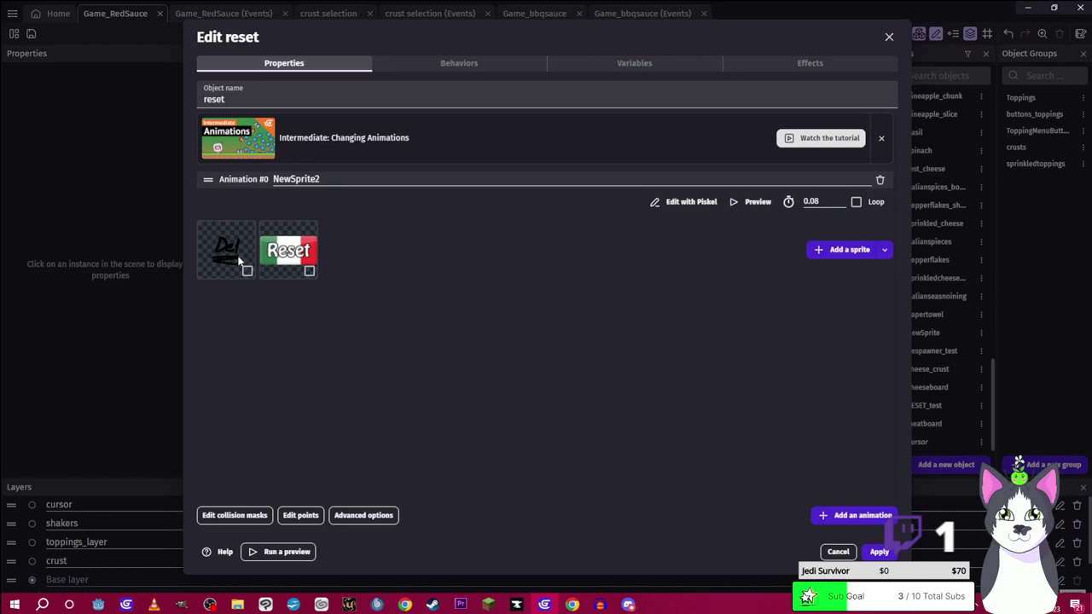
right_click(240, 262)
left_click(265, 270)
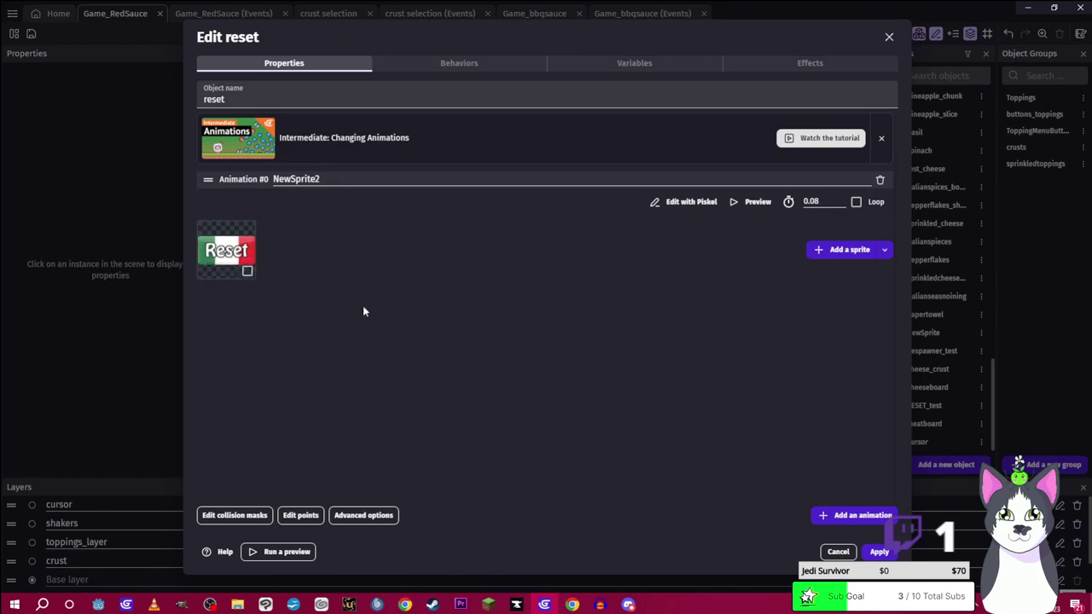
left_click(877, 552)
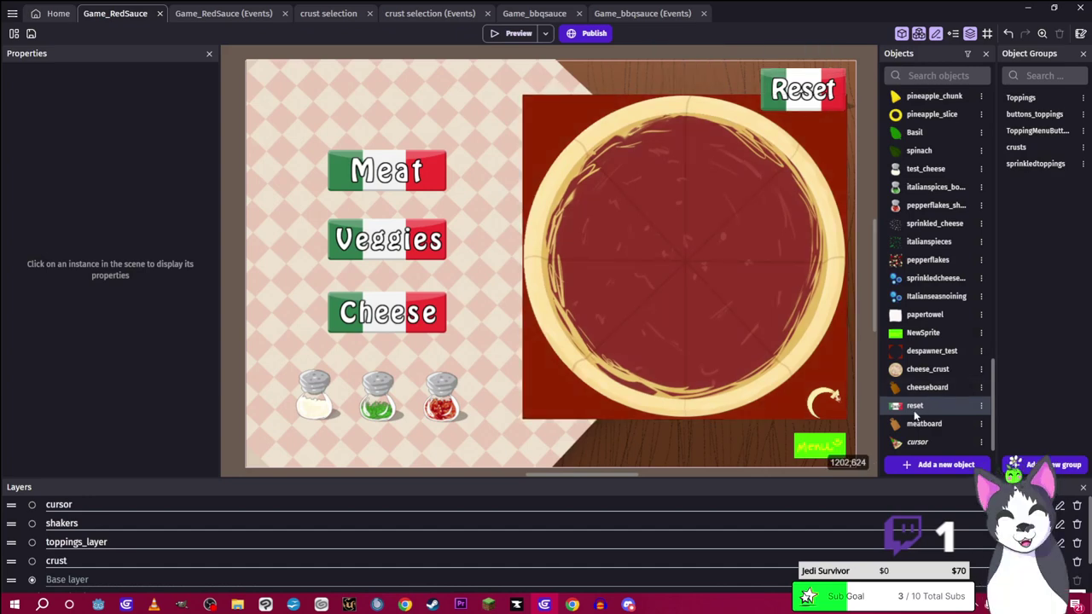
Shrink the existing Reset button instance in the scene's top-right corner
left_click(761, 101)
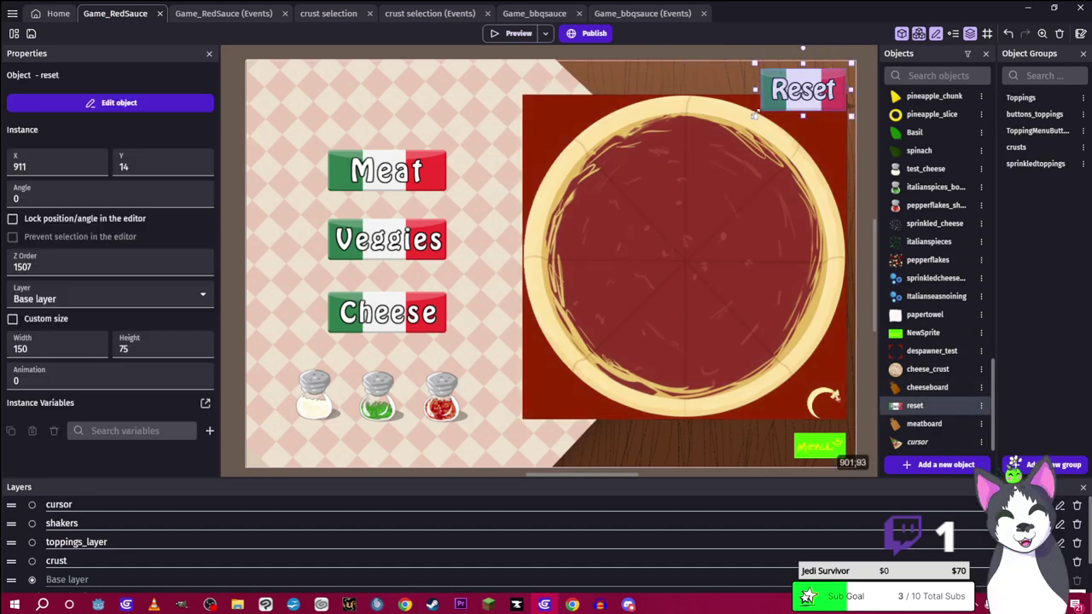
left_click_drag(754, 113, 801, 98)
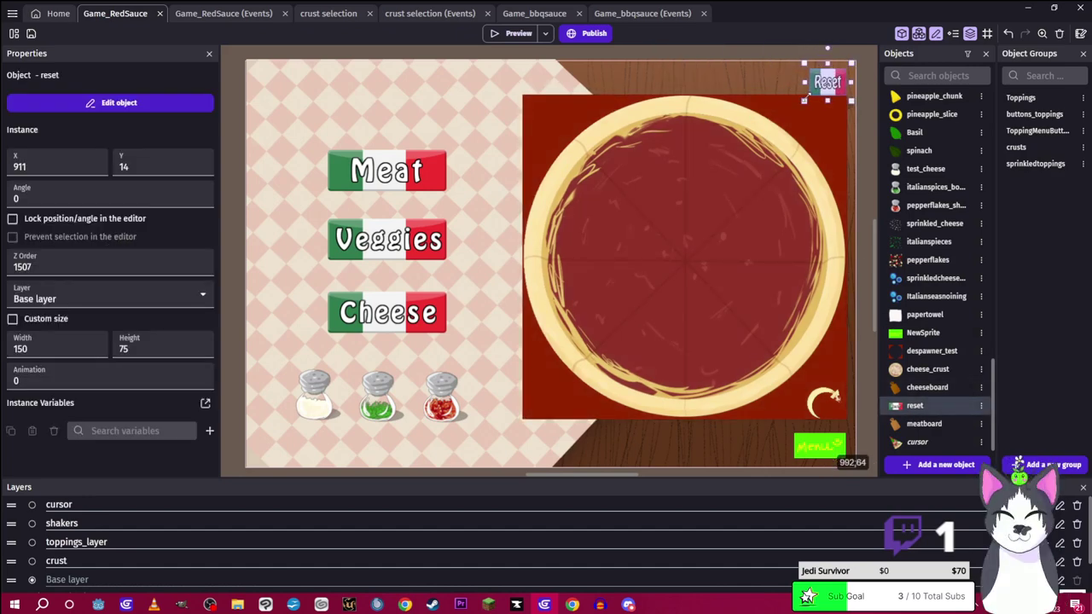
left_click(806, 96)
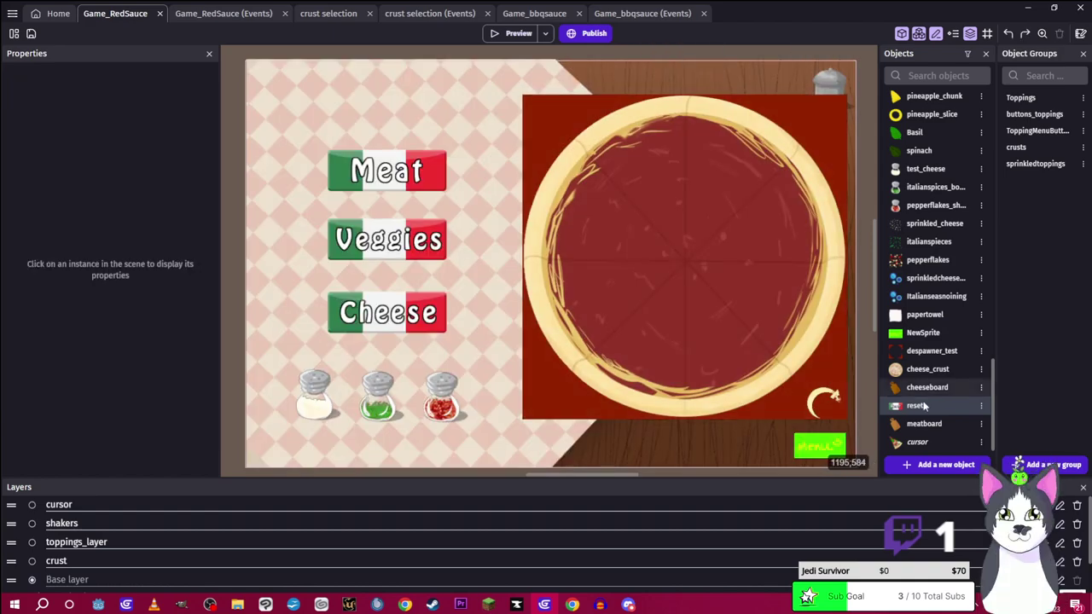
double_click(902, 410)
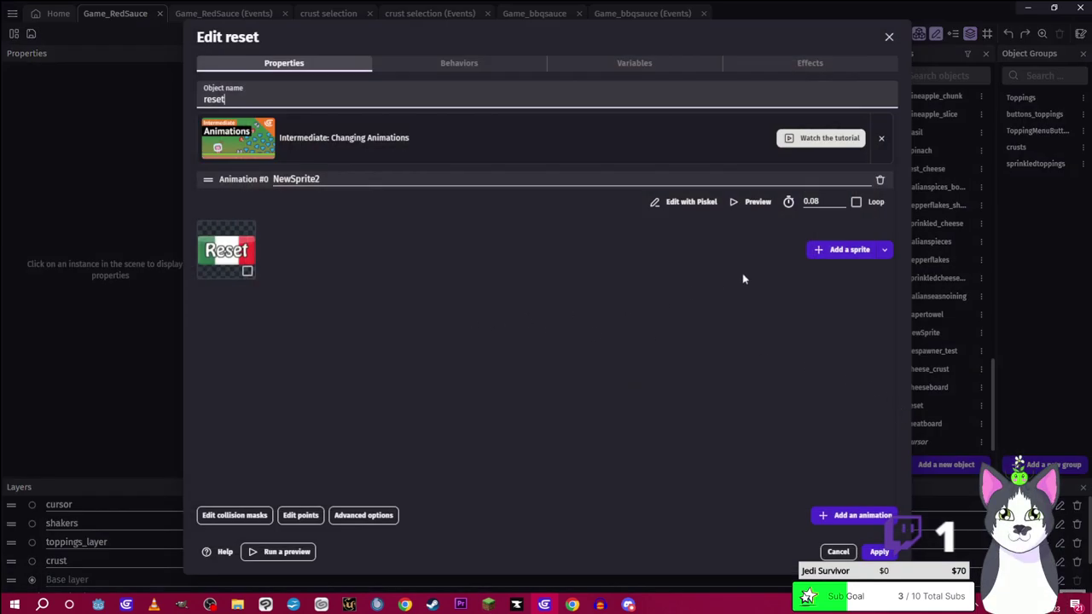
left_click(879, 552)
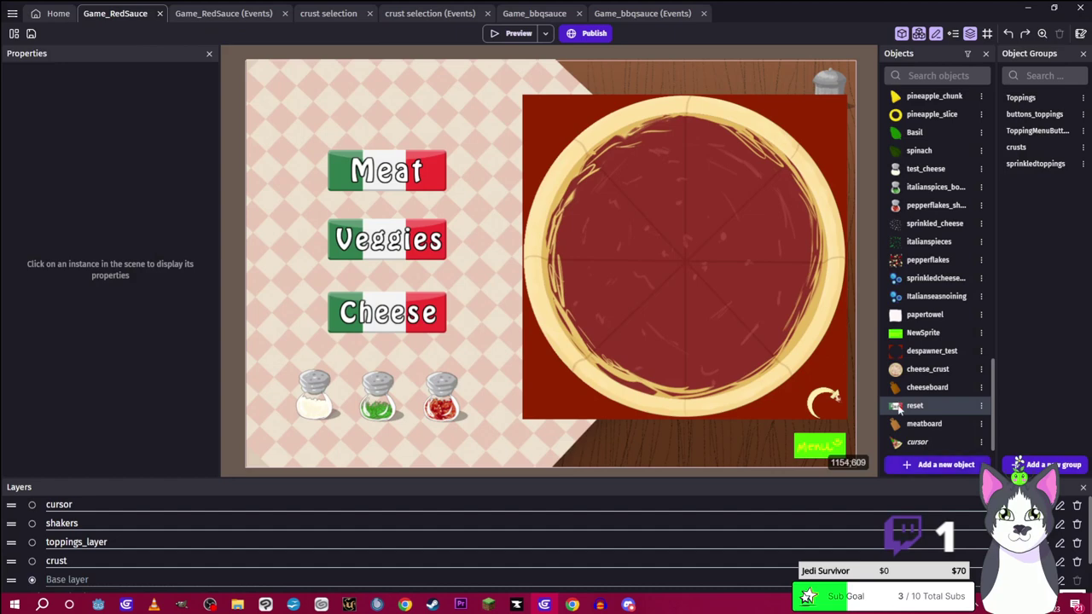
Place a 71×36 Reset instance below the shakers at X 196, Y 654 and preview
left_click_drag(902, 407, 721, 66)
left_click_drag(714, 114, 386, 442)
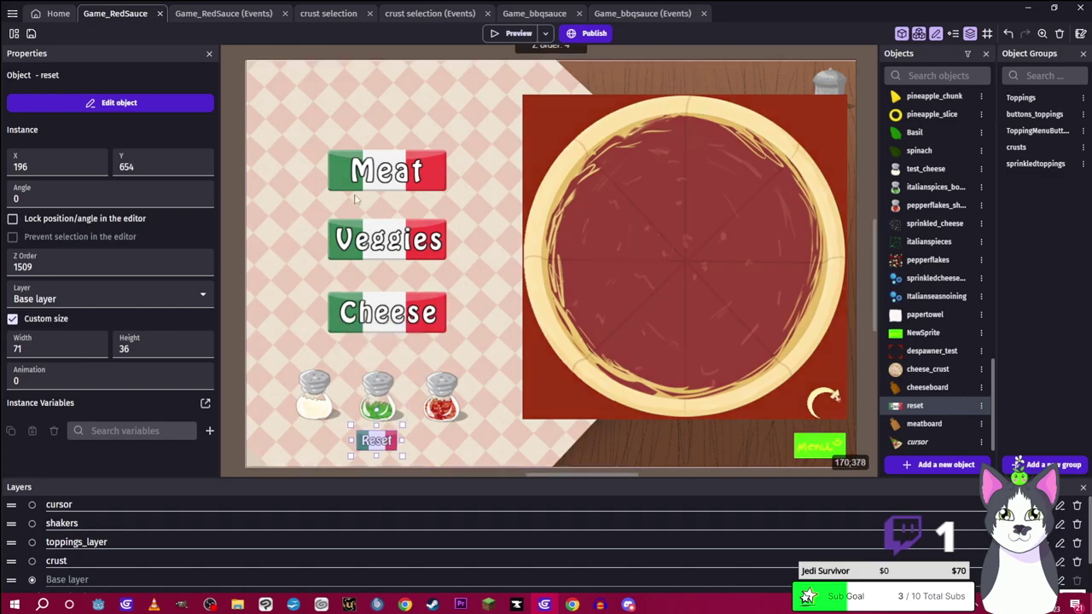
left_click(512, 32)
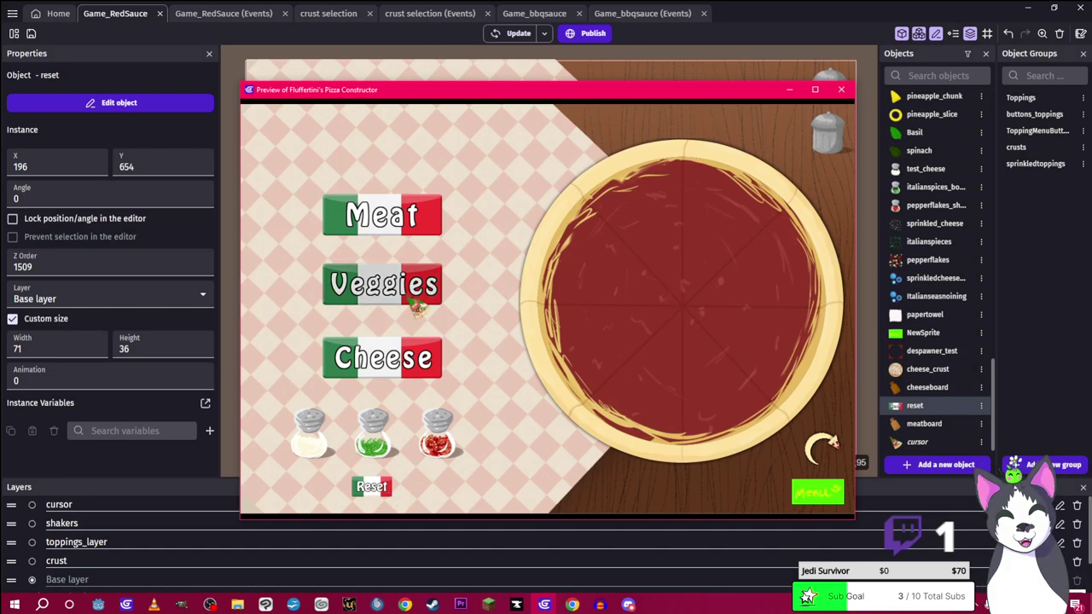
Drag two Meat toppings onto the pizza in the preview, then close the preview
left_click(426, 232)
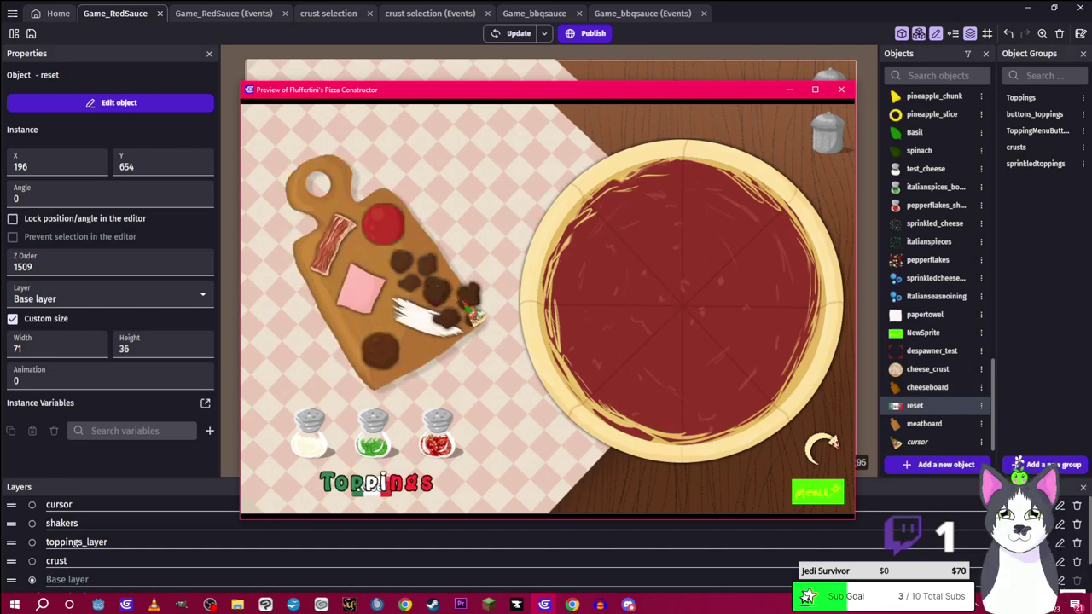
left_click_drag(402, 262, 721, 228)
left_click_drag(427, 324, 729, 366)
left_click(384, 500)
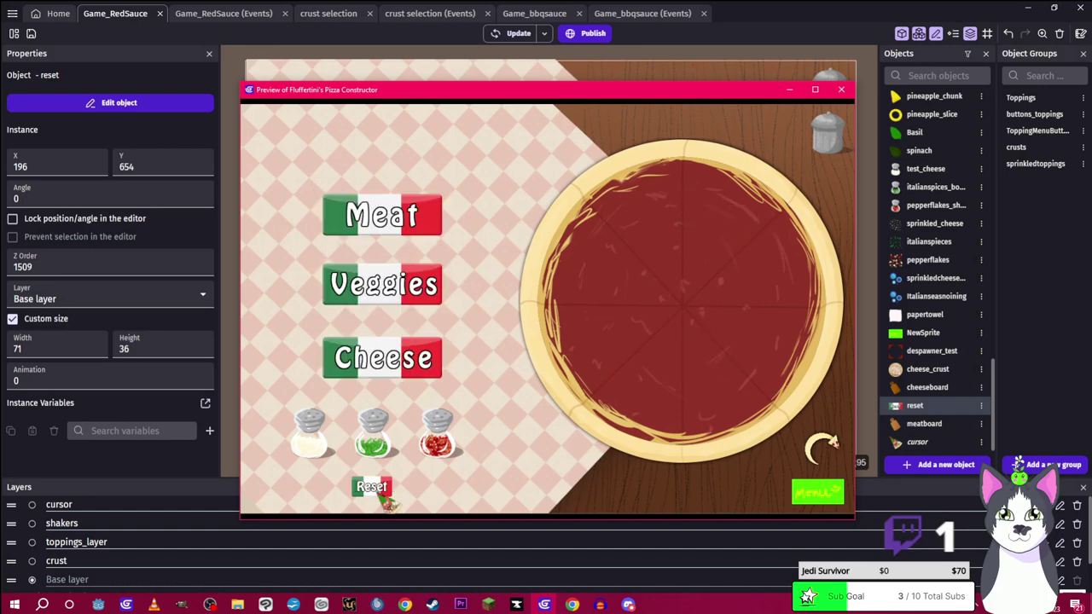
left_click(788, 89)
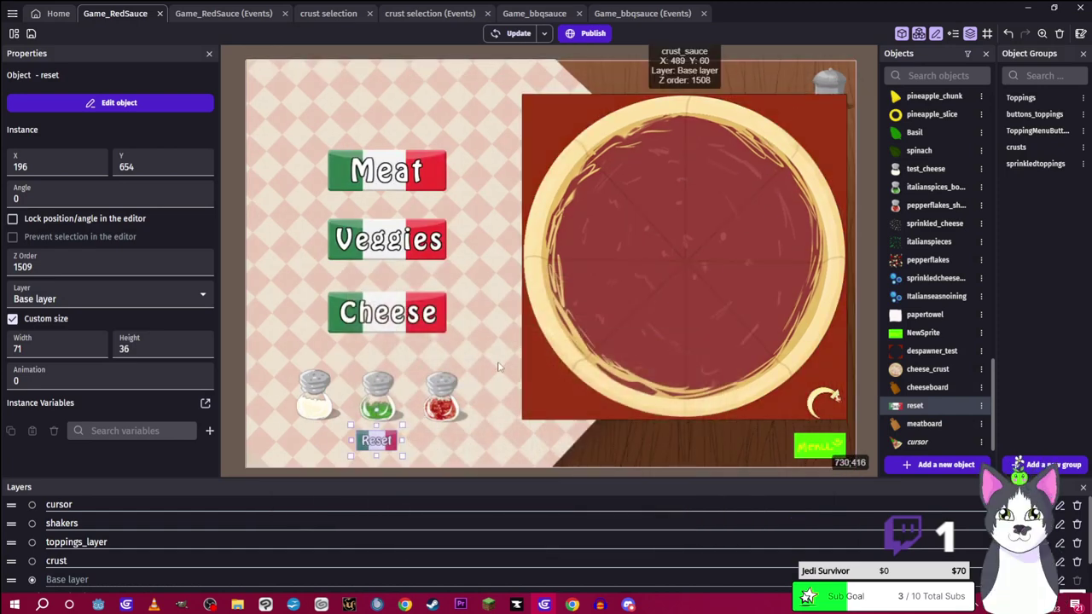
Move Reset to X 867, Y 664 beside Menu and test the shakers in a refreshed preview
left_click_drag(437, 335, 757, 452)
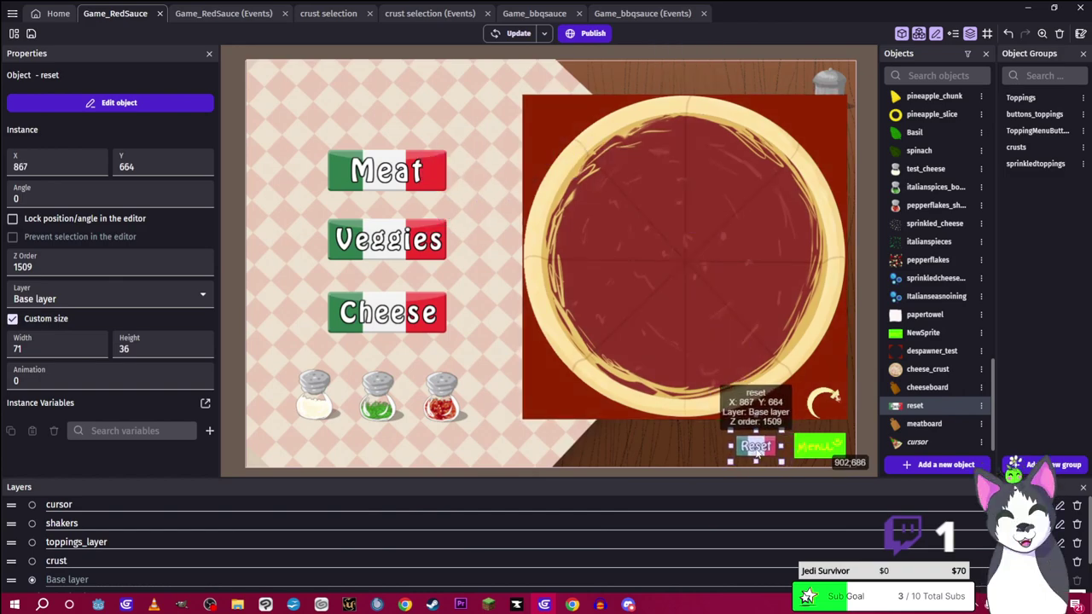
left_click(514, 32)
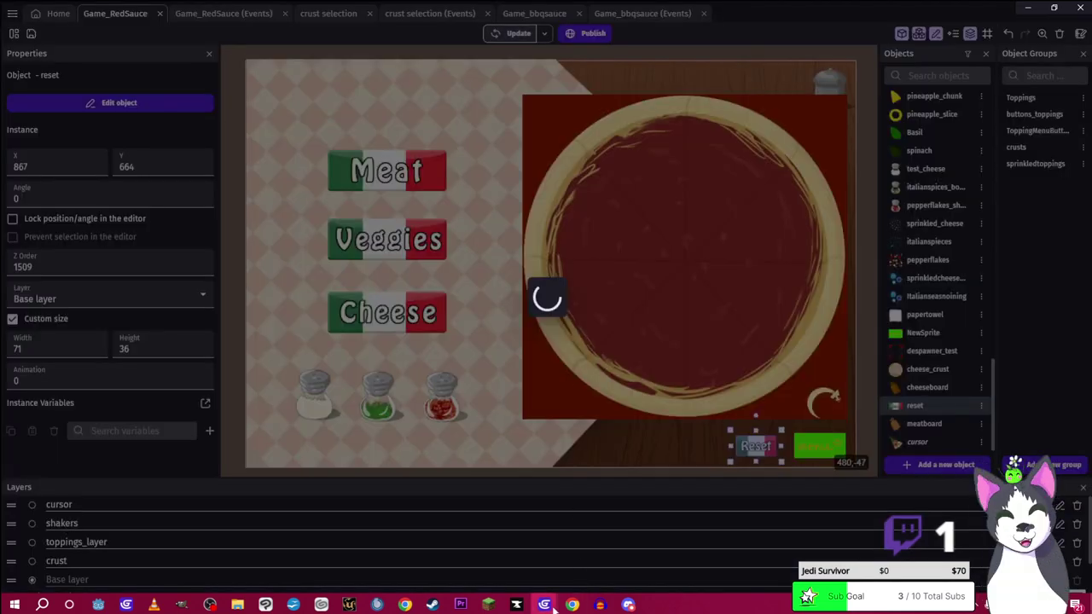
mouse_move(544, 605)
left_click(606, 546)
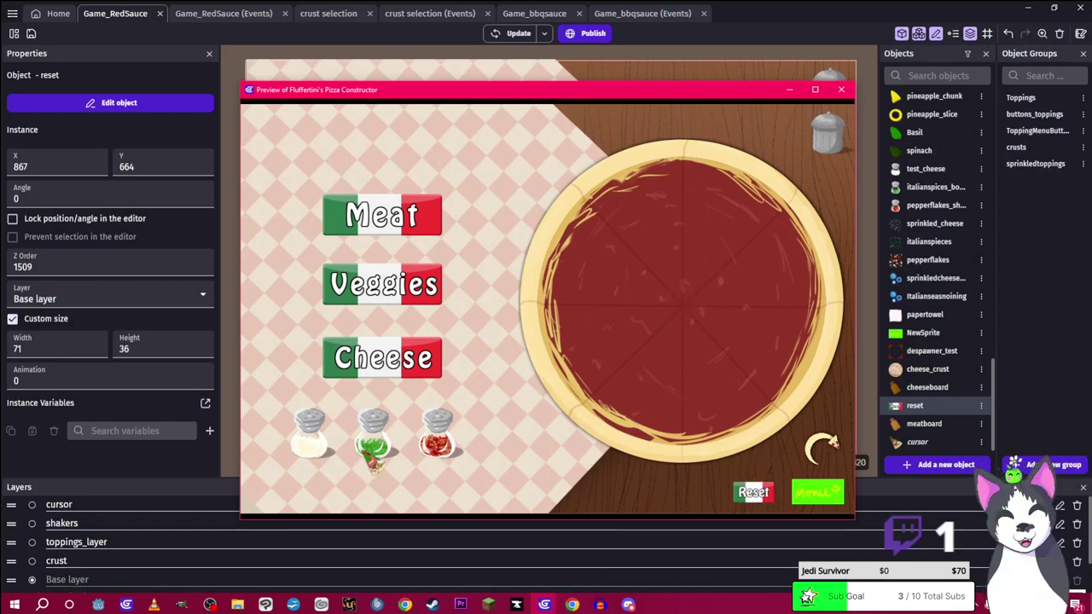
left_click_drag(375, 445, 656, 294)
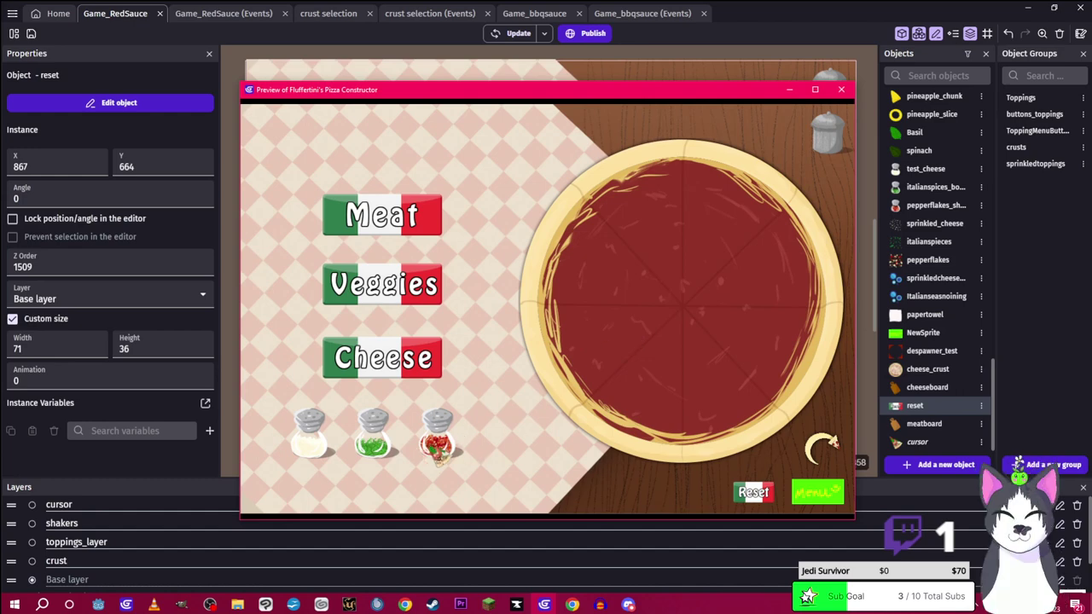
left_click_drag(452, 444, 614, 358)
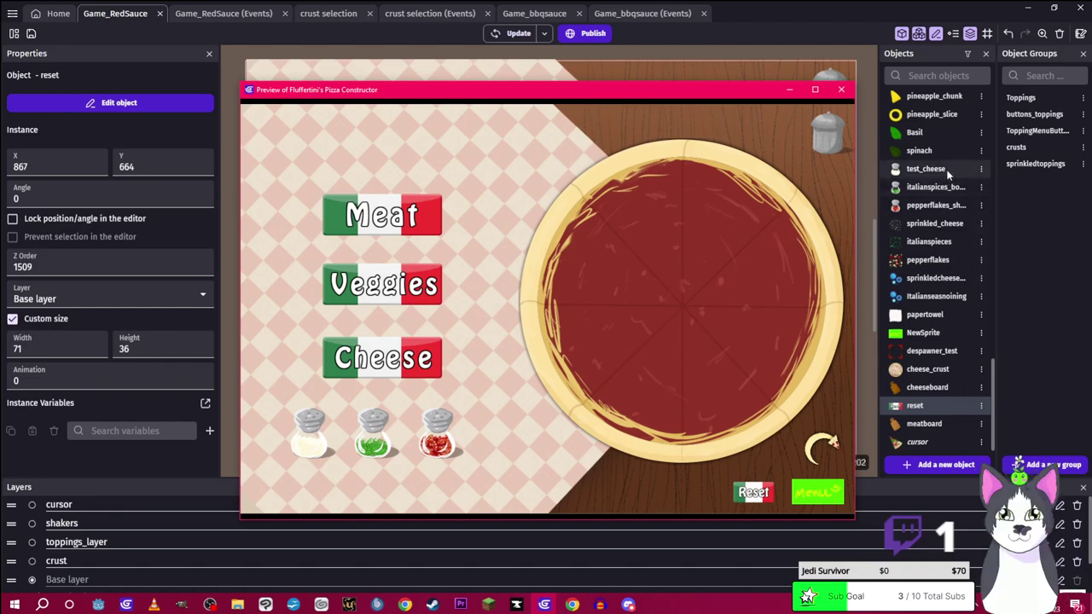
Inspect the crusts group's three crusts and its addable objects, then apply without changes
double_click(1016, 147)
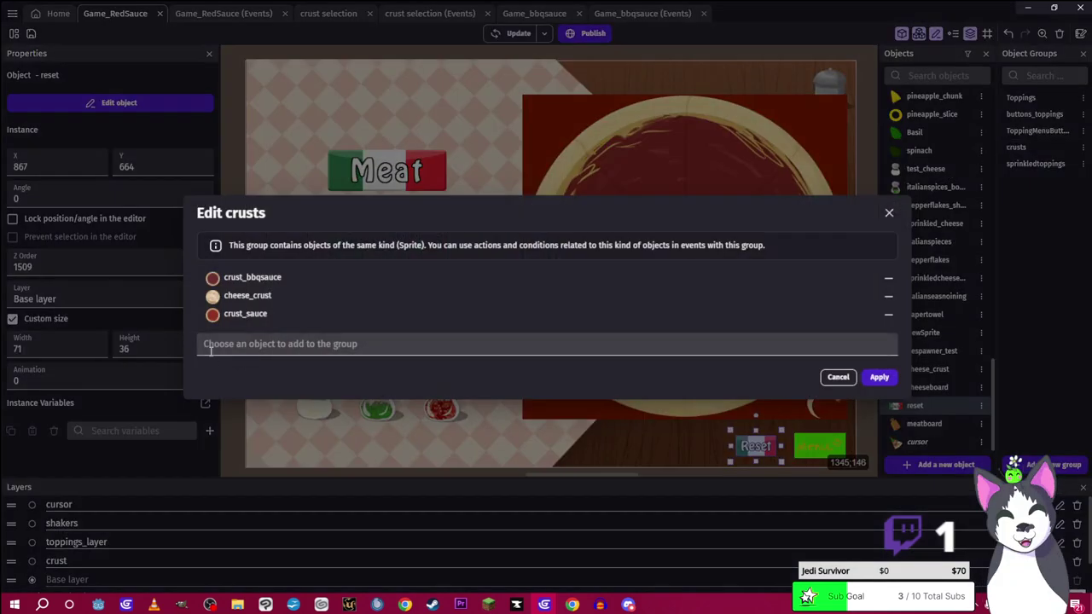
left_click(282, 343)
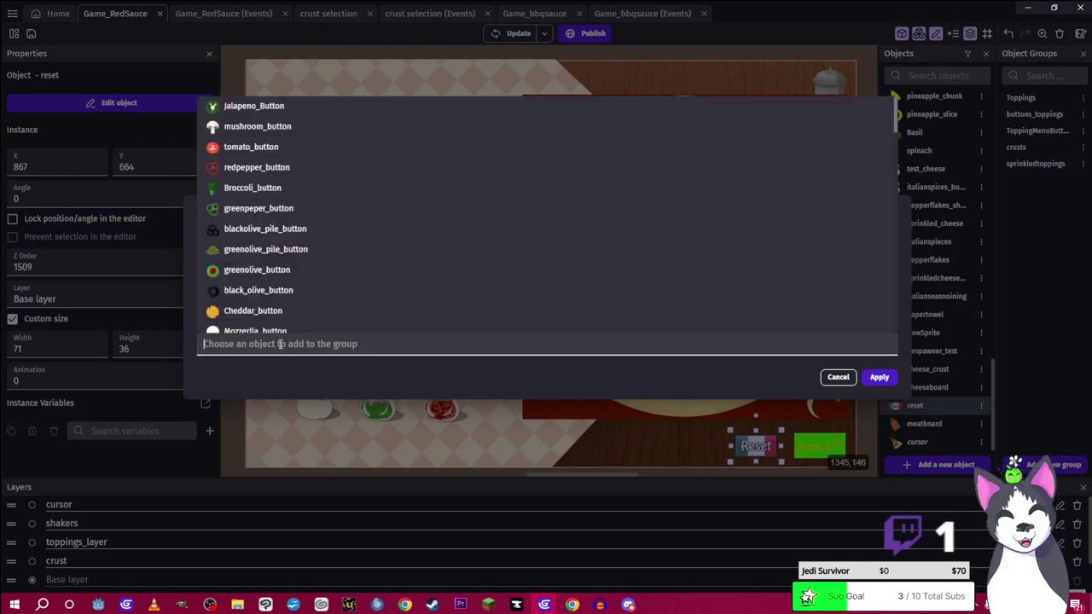
scroll(307, 235, "down", 5)
scroll(309, 247, "down", 4)
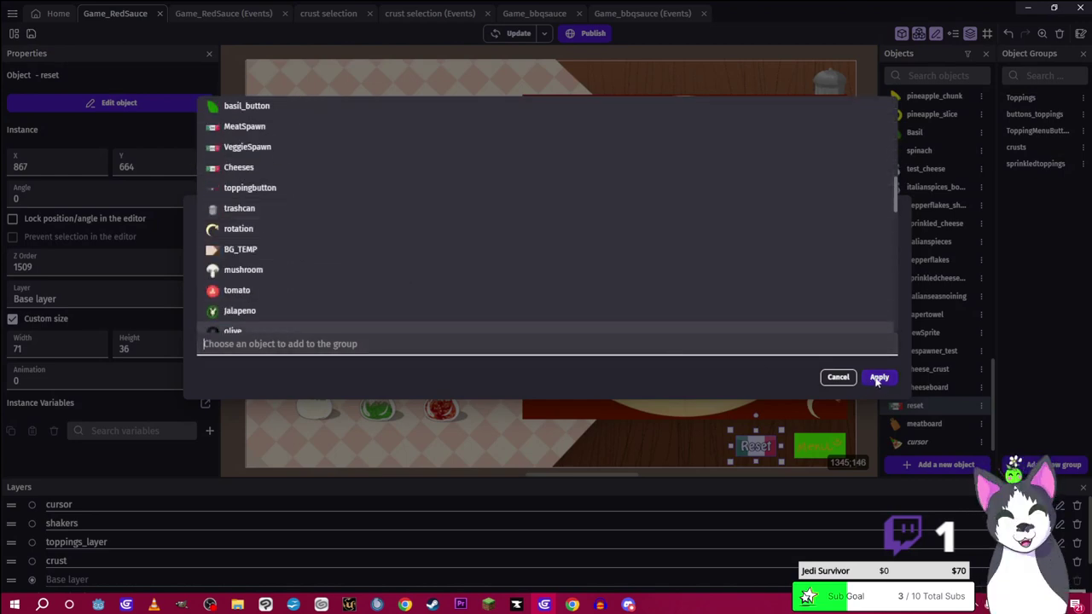
left_click(879, 377)
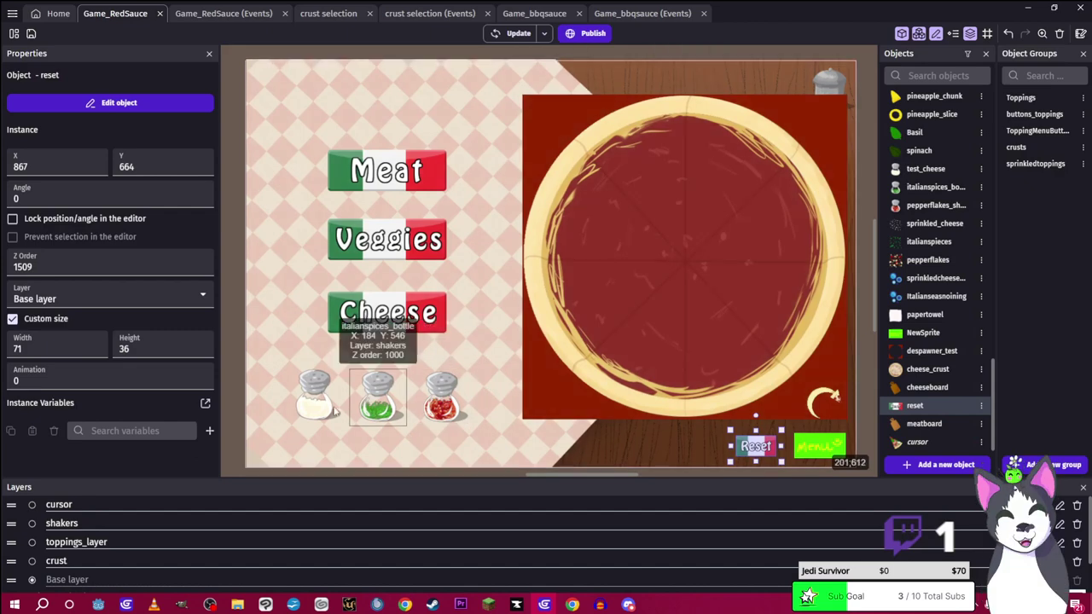
Preview the scene, test the red and green shakers and Cheese board, then close it
key("ctrl+Return")
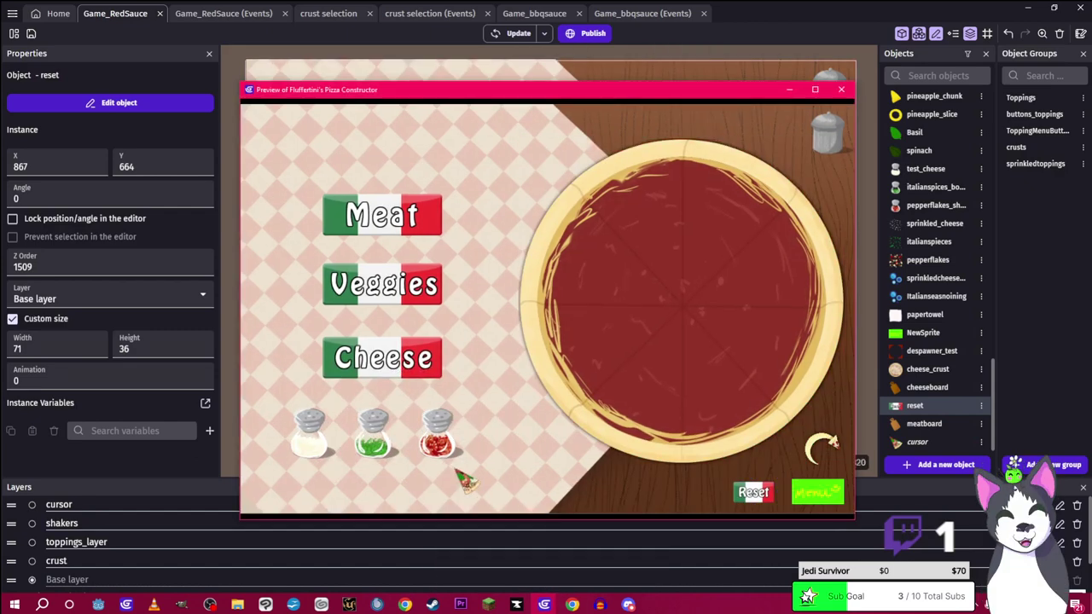
left_click_drag(461, 445, 616, 322)
left_click(382, 358)
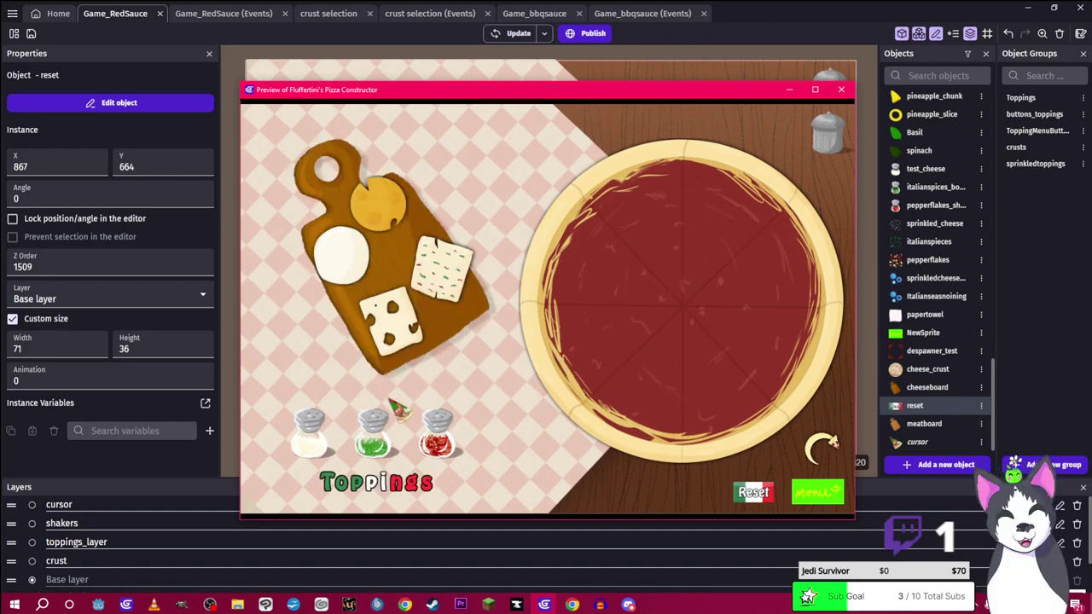
left_click_drag(394, 427, 721, 342)
left_click(789, 88)
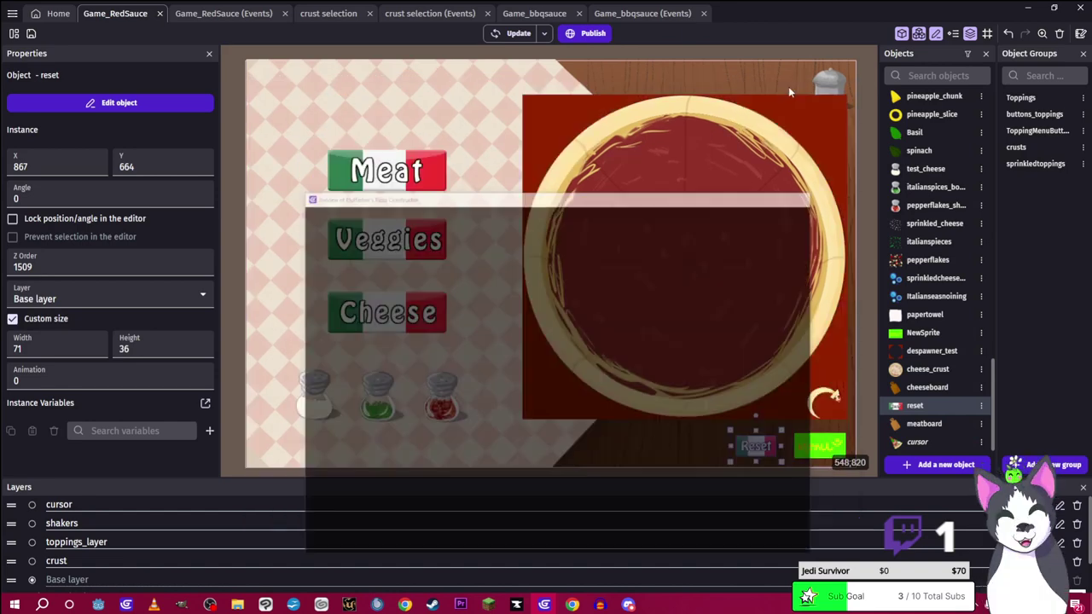
left_click(231, 15)
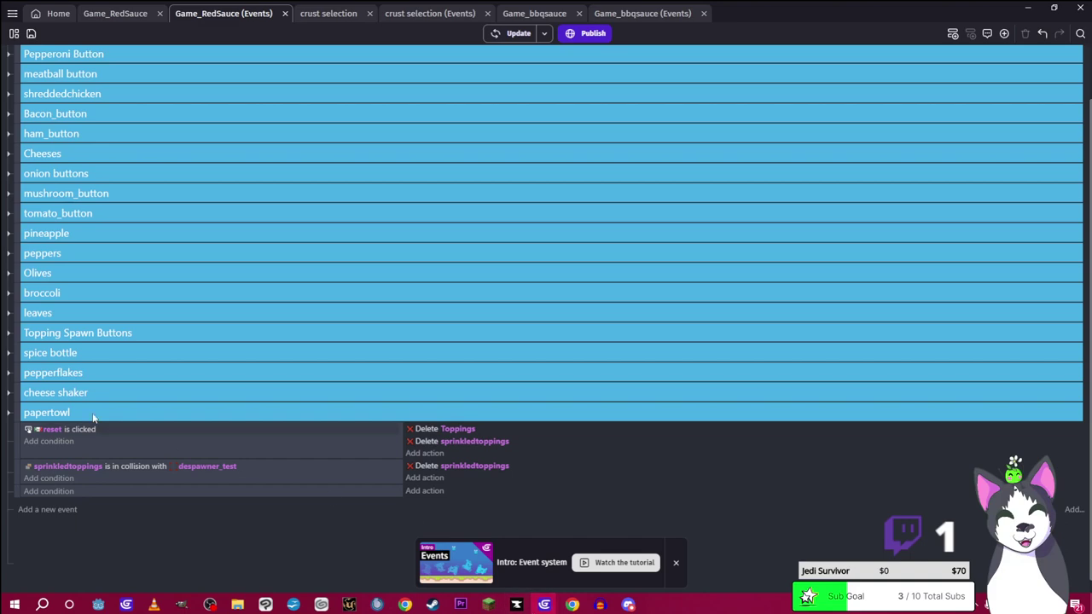
left_click(9, 414)
left_click(9, 394)
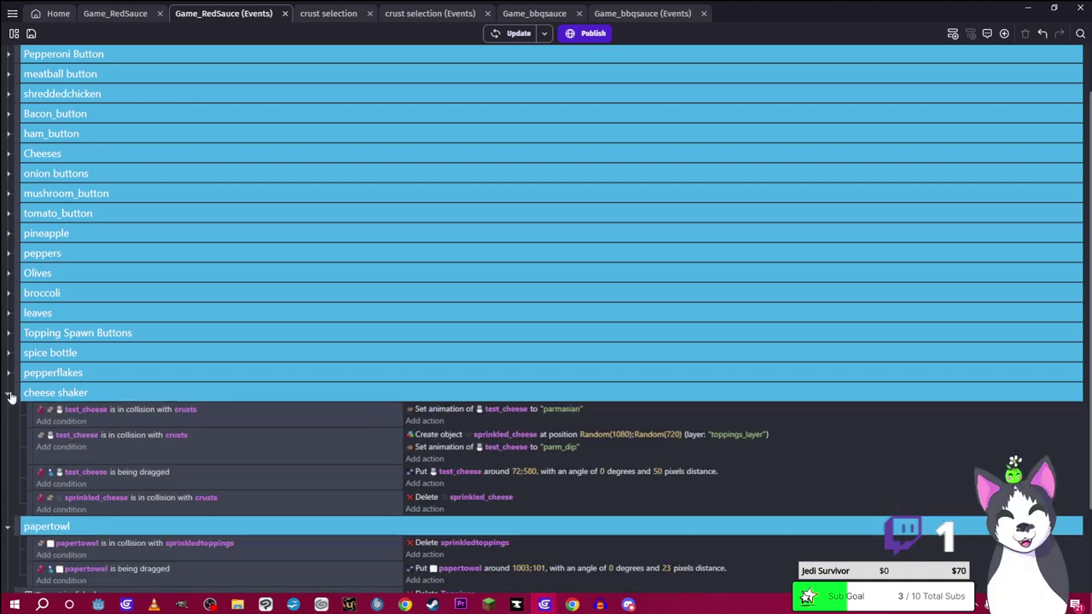
left_click(9, 394)
left_click(9, 375)
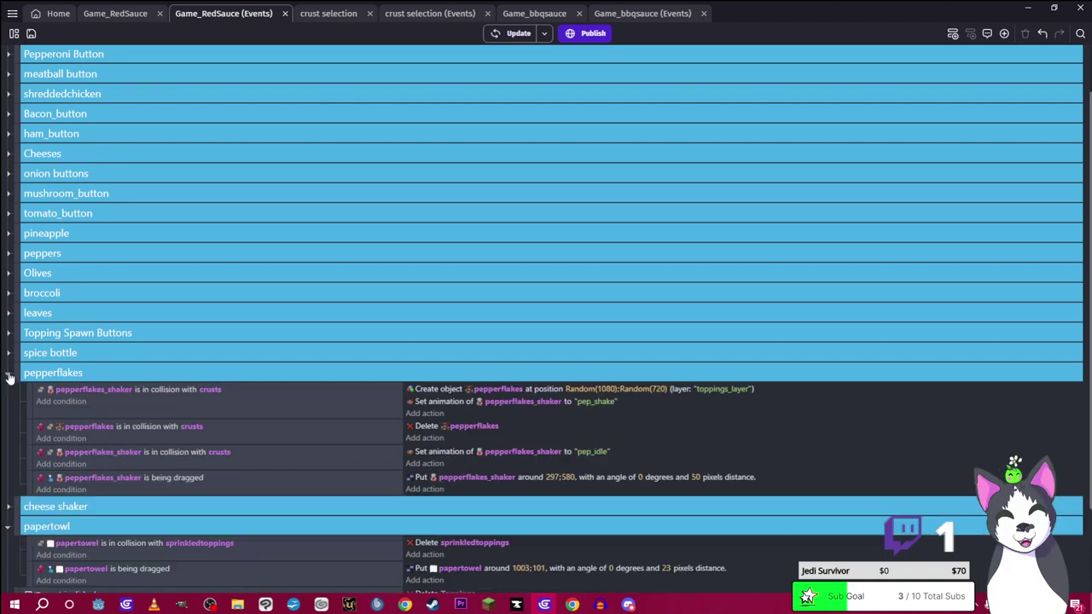
left_click(9, 375)
left_click(8, 355)
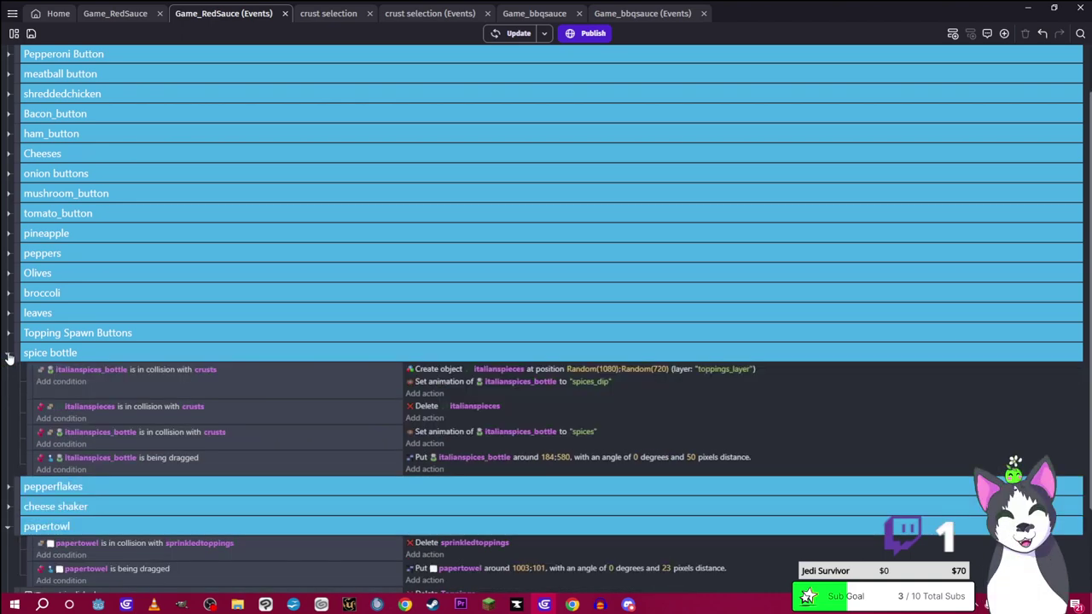
left_click(9, 355)
left_click(115, 13)
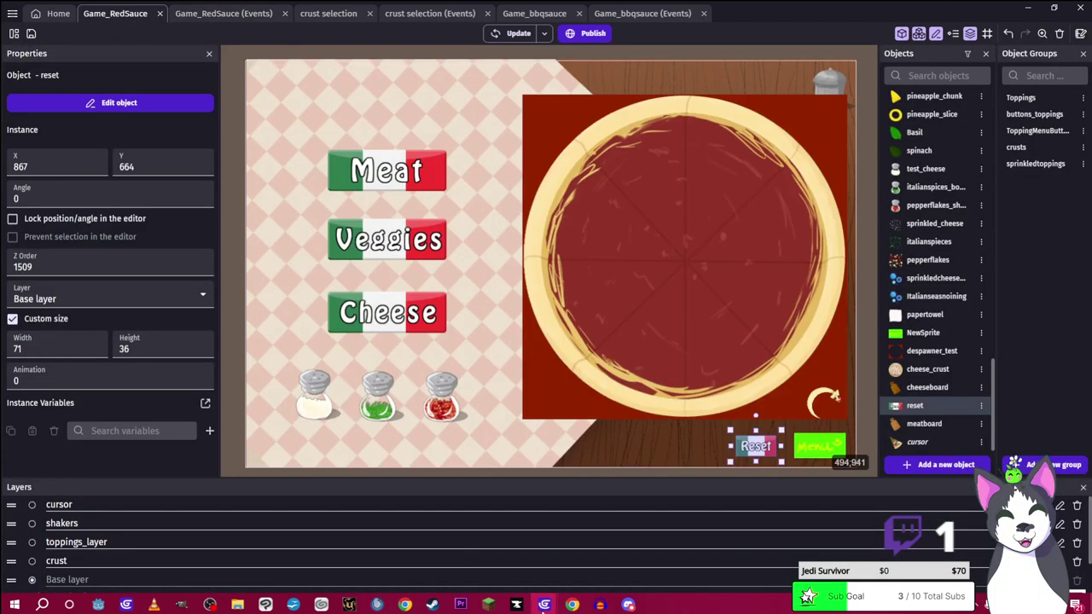
key("F5")
left_click_drag(436, 438, 580, 436)
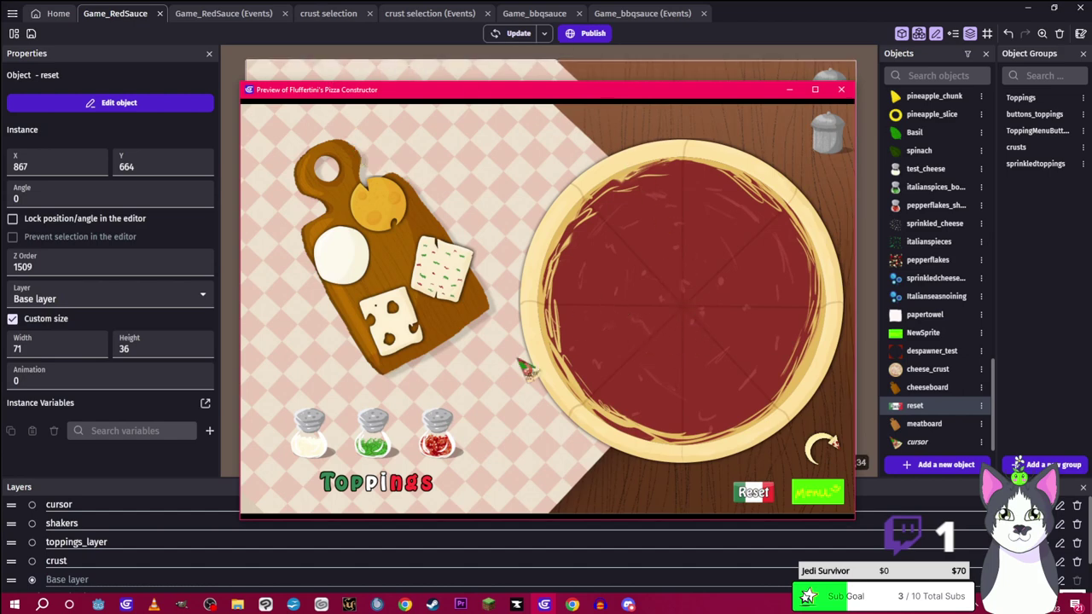
left_click_drag(439, 461, 730, 482)
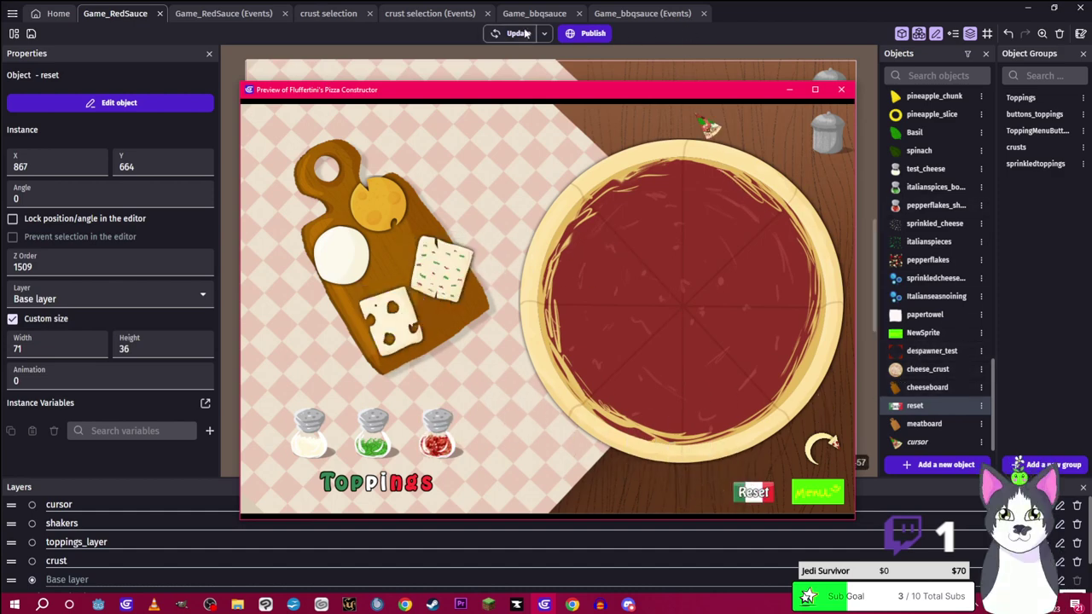
left_click(680, 45)
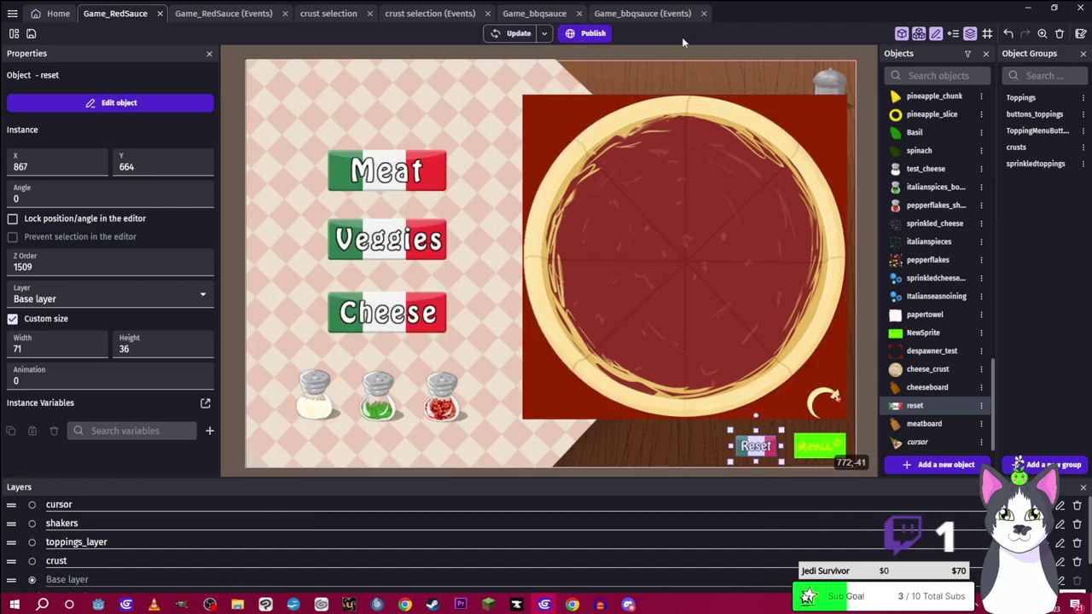
Compare with the Game_bbqsauce crust, then set crust_sauce's Layer to crust in Game_RedSauce
left_click(533, 14)
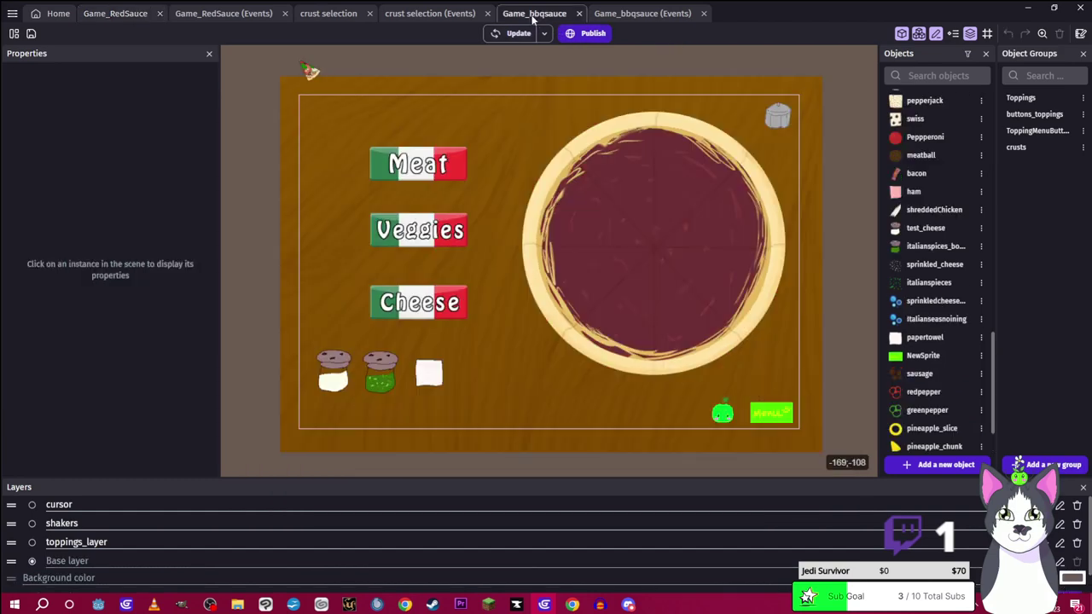
left_click(675, 203)
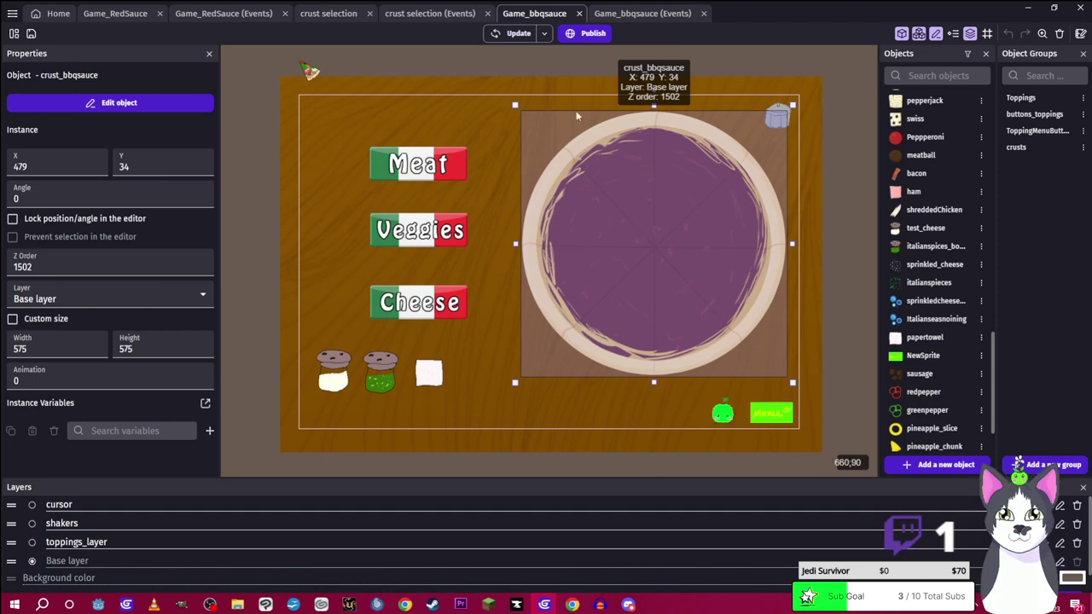
left_click(128, 14)
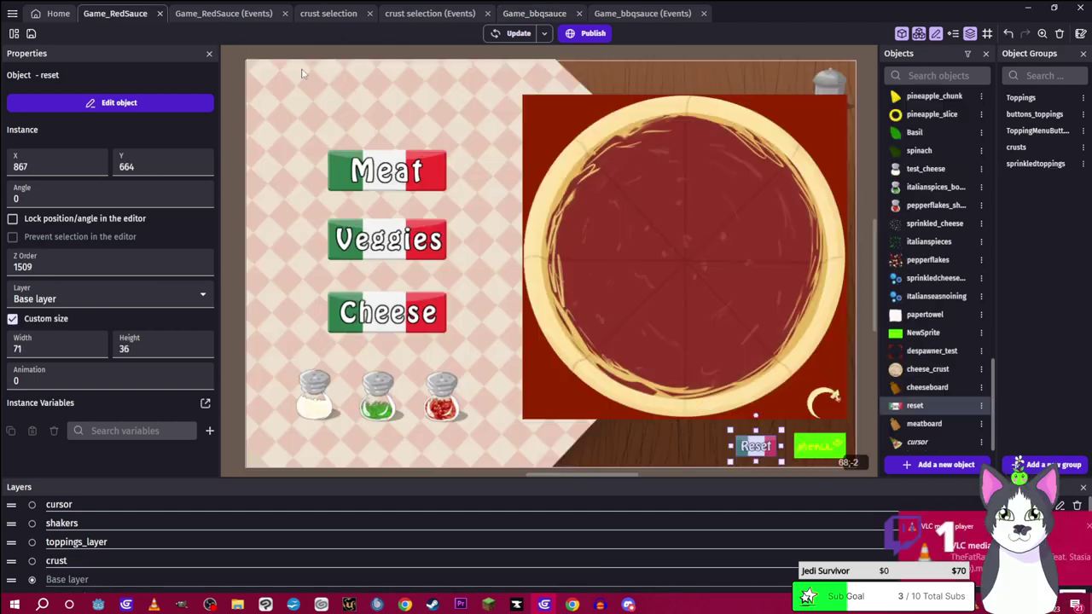
left_click(639, 246)
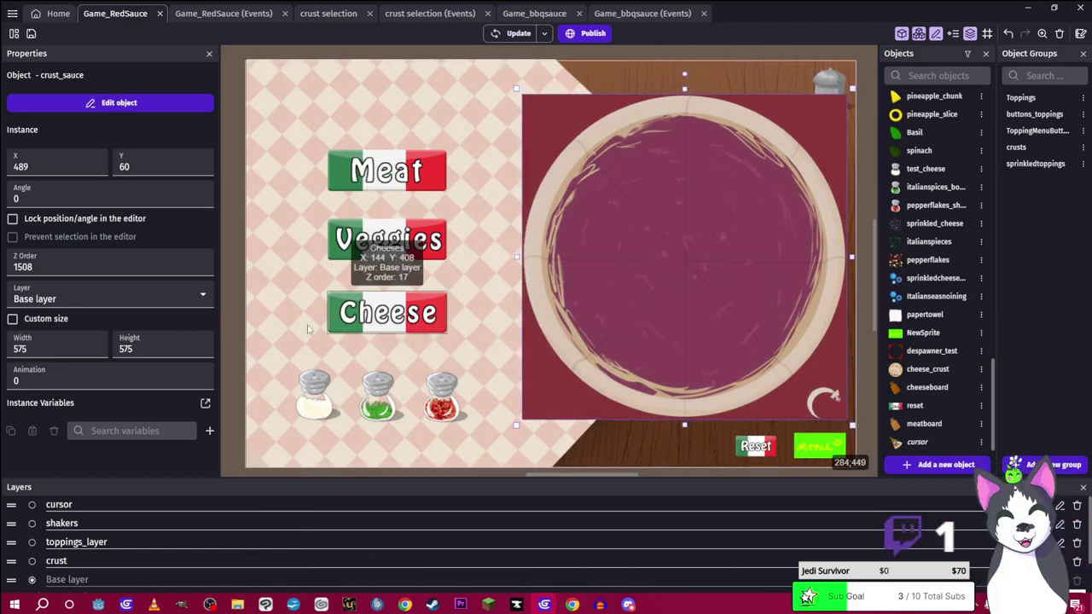
left_click(157, 295)
left_click(51, 325)
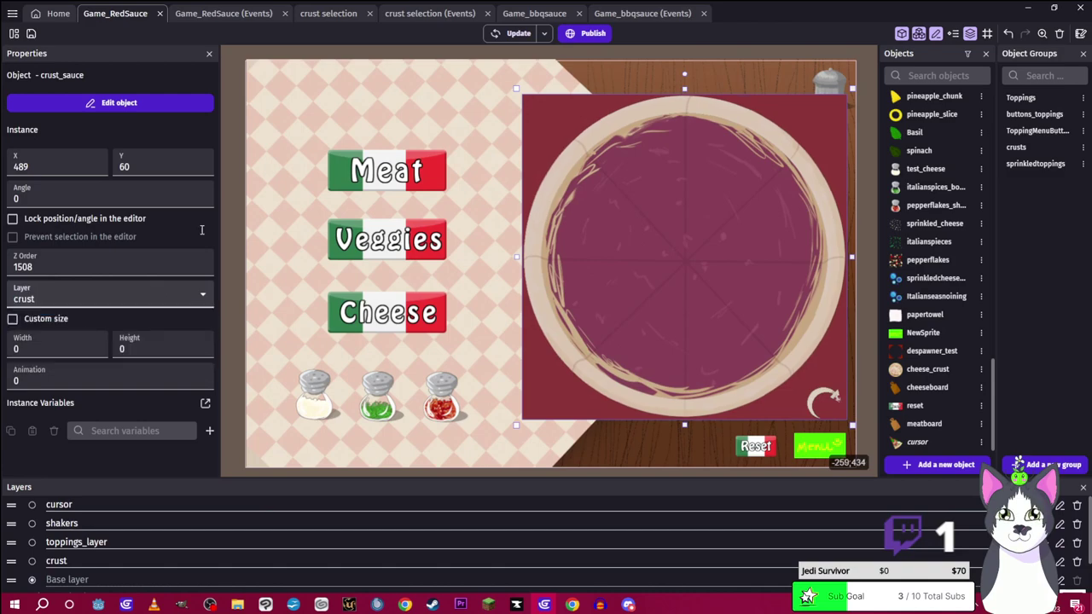
Relaunch a fresh preview and drag the green herb shaker over the pizza
left_click(510, 33)
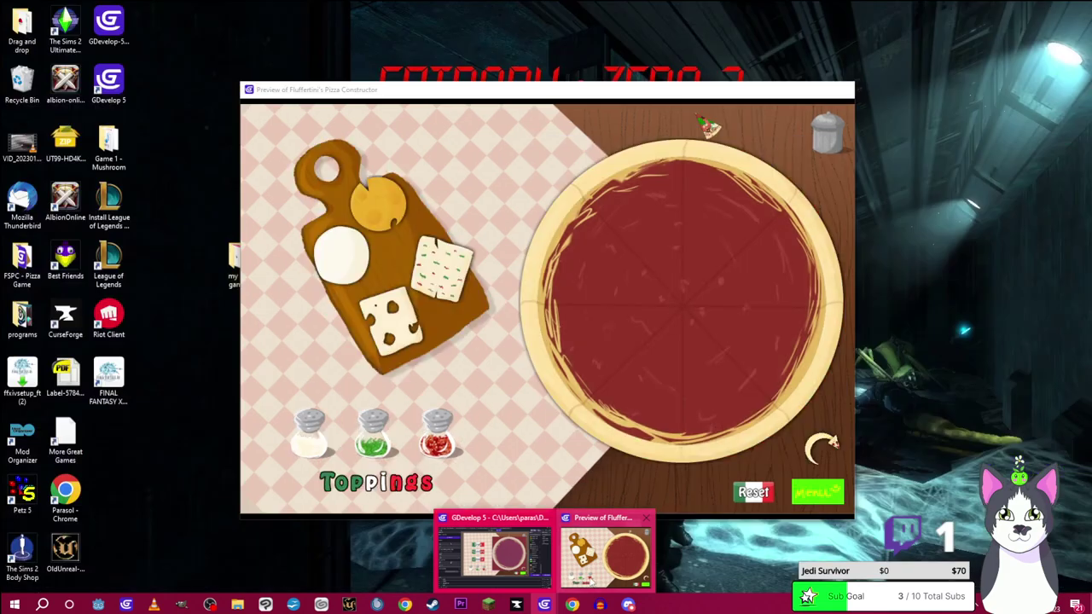
left_click(591, 582)
left_click(842, 91)
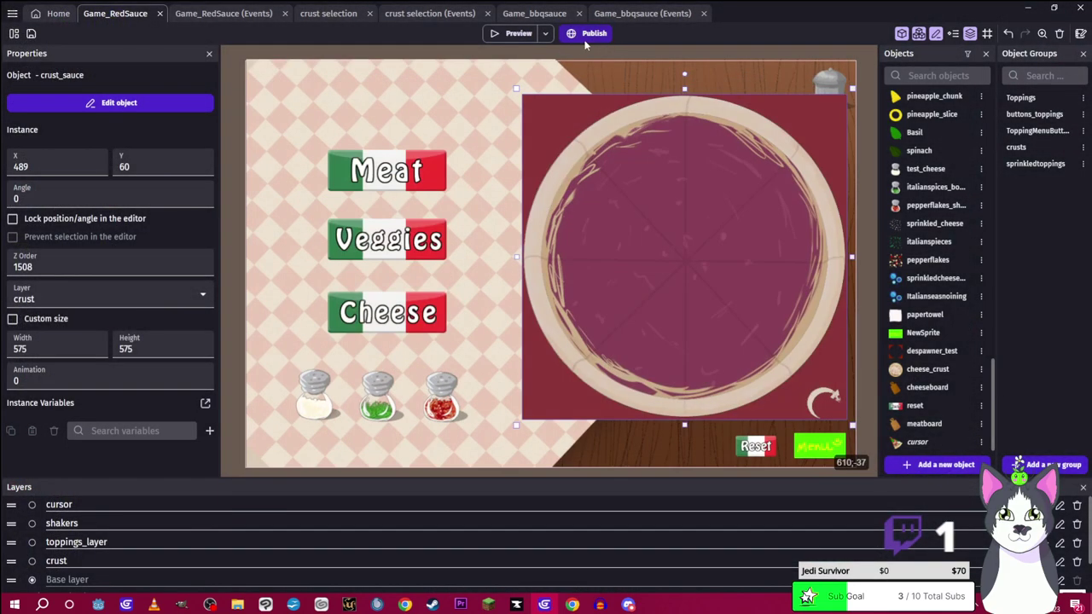
key("ctrl+Return")
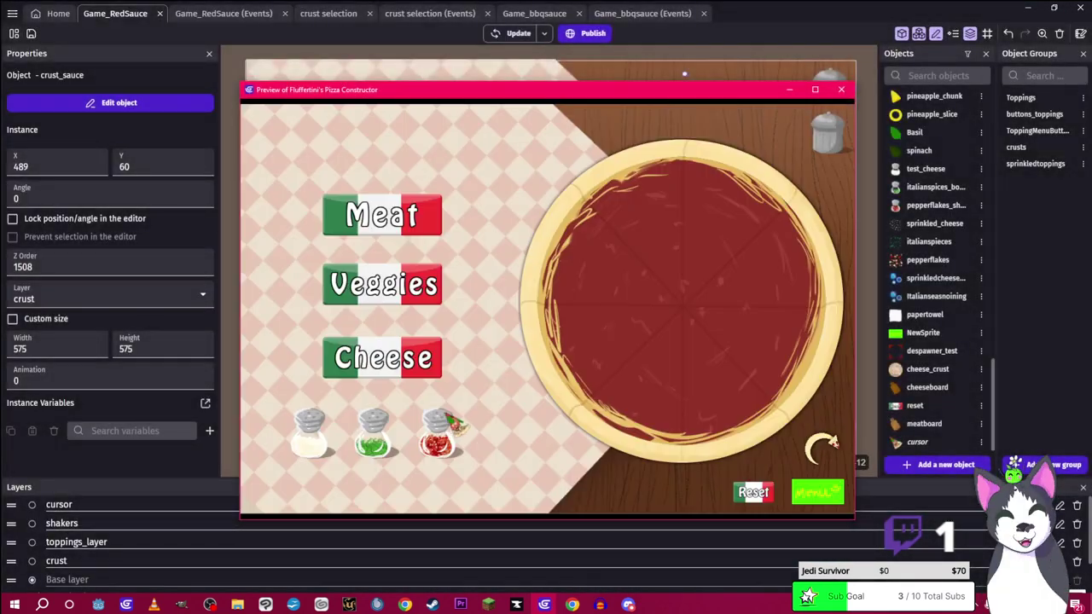
left_click_drag(405, 452, 519, 413)
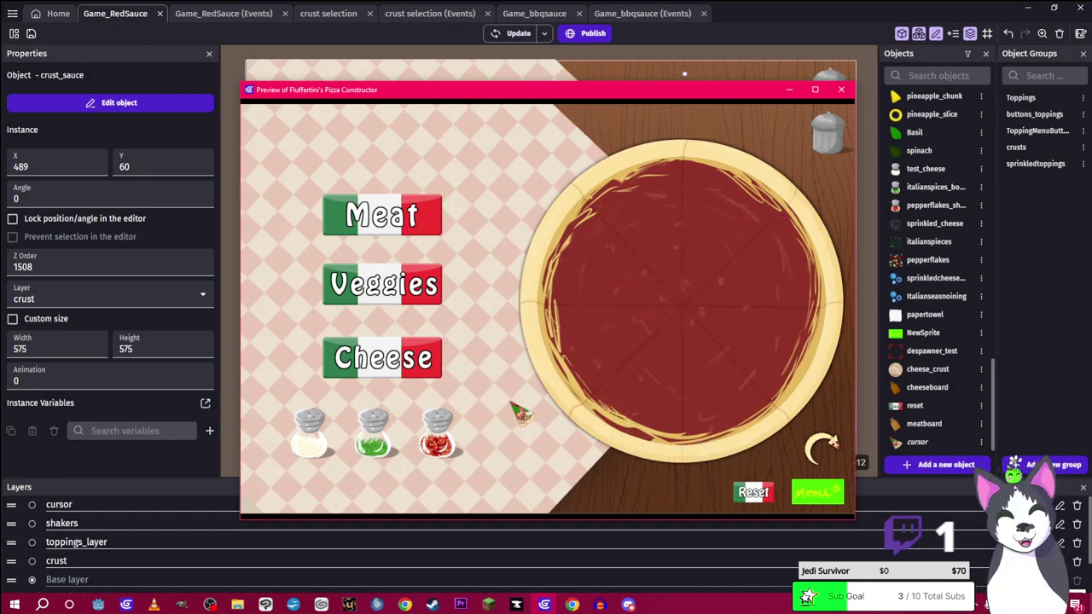
left_click(841, 88)
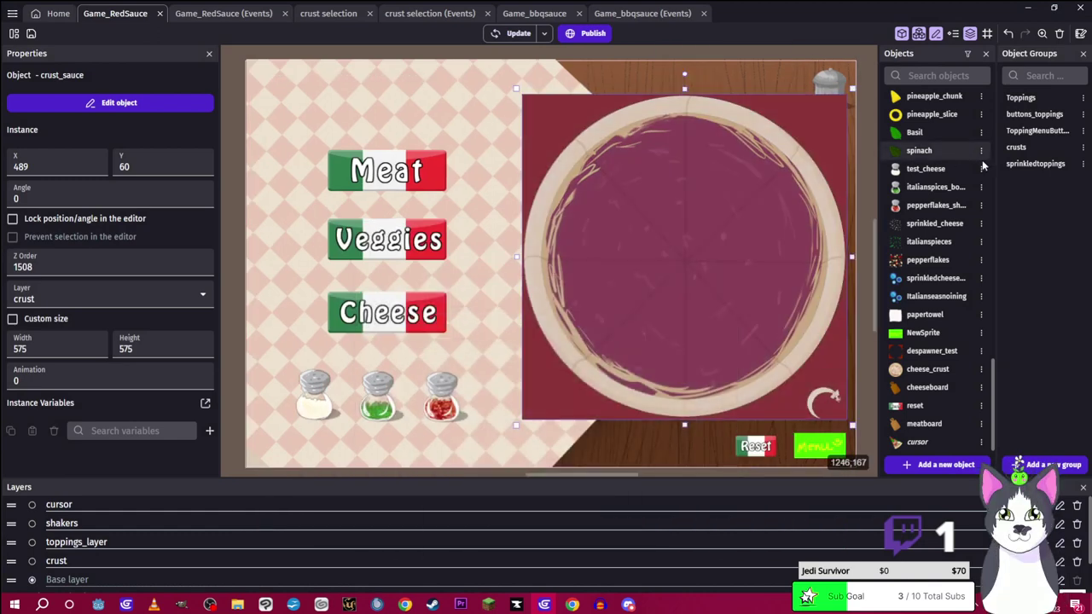
Clear the crusts group's members and add crust_bbqsauce back as its first member
double_click(1020, 148)
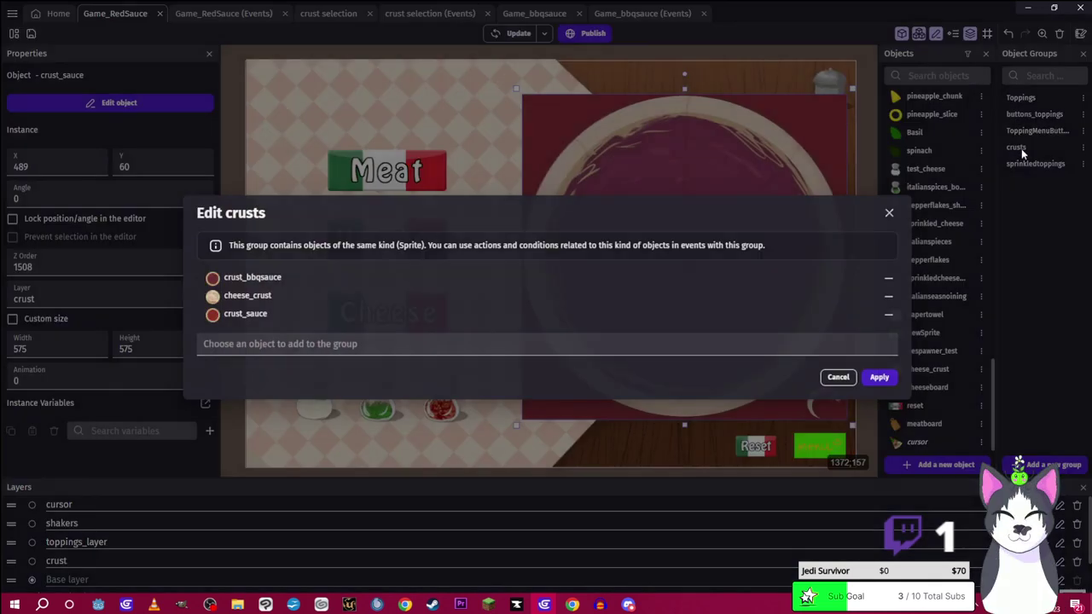
left_click(888, 313)
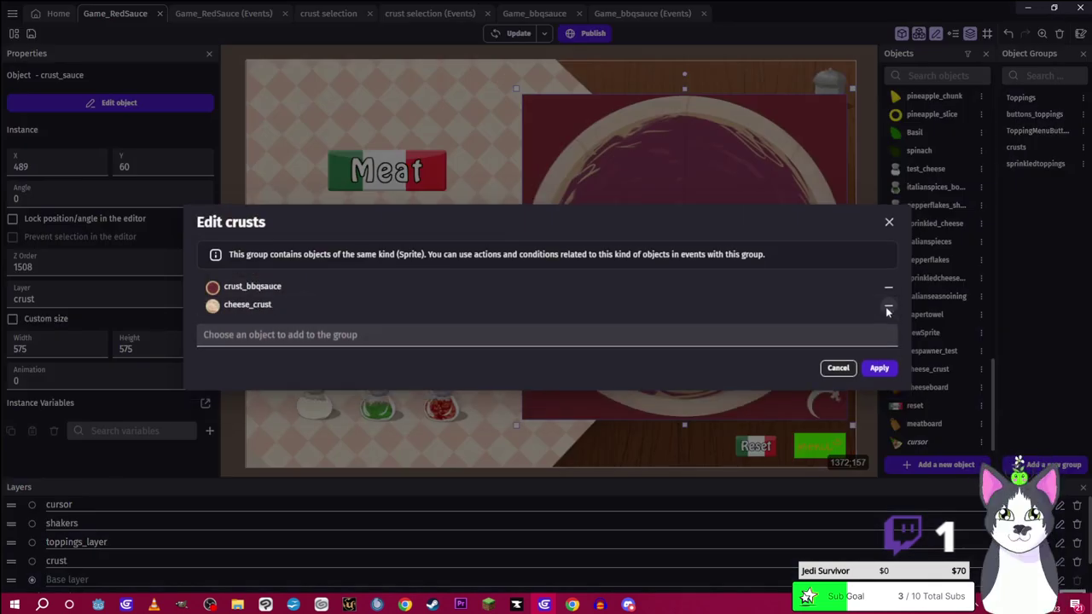
left_click(887, 305)
left_click(889, 300)
left_click(819, 298)
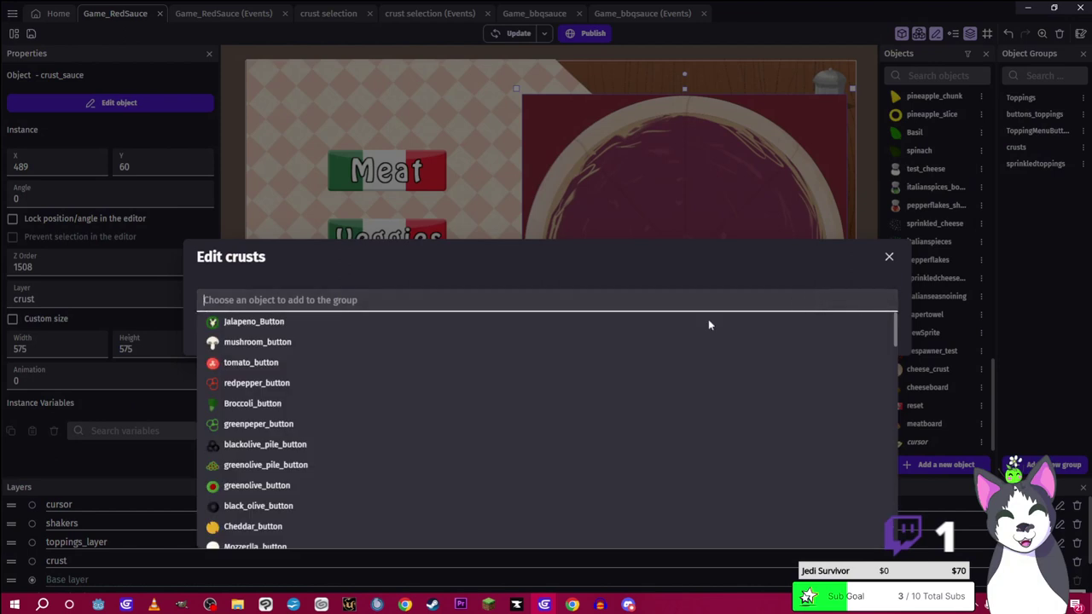
scroll(347, 455, "down", 3)
scroll(346, 452, "down", 5)
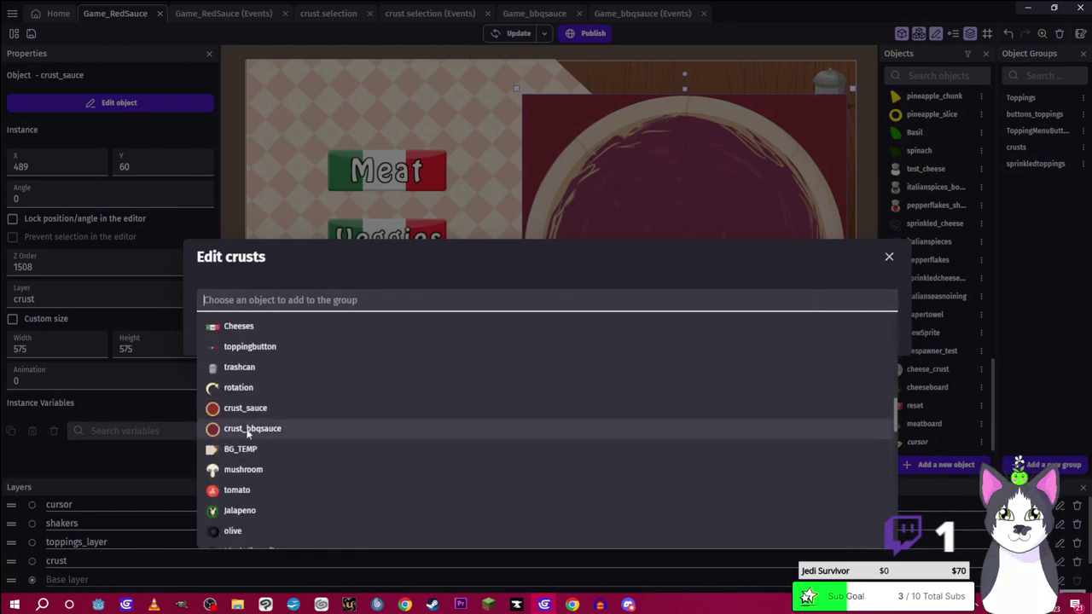
left_click(245, 408)
left_click(888, 296)
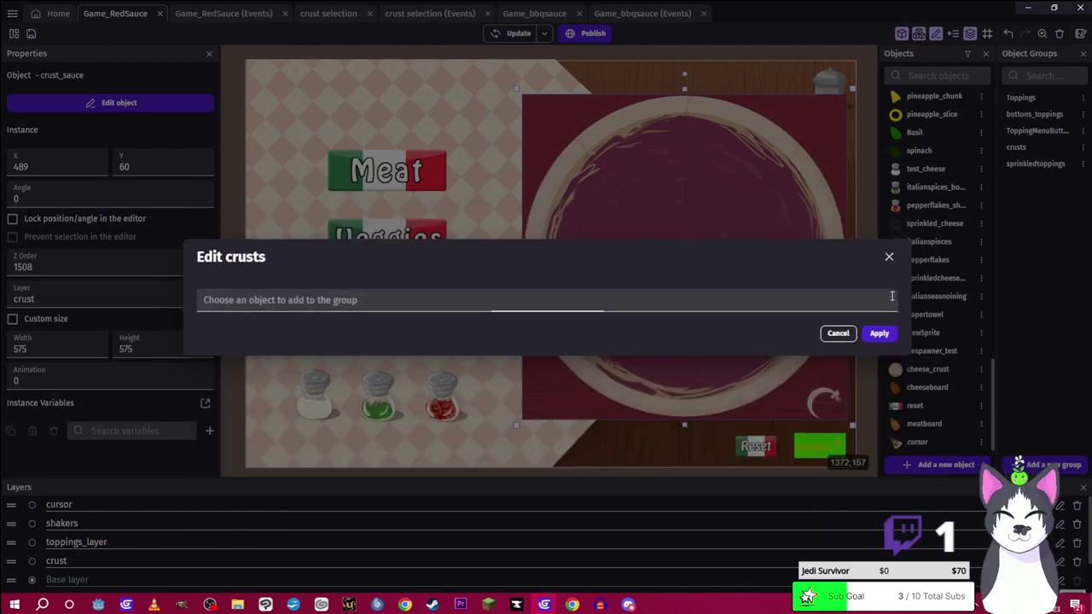
left_click(725, 304)
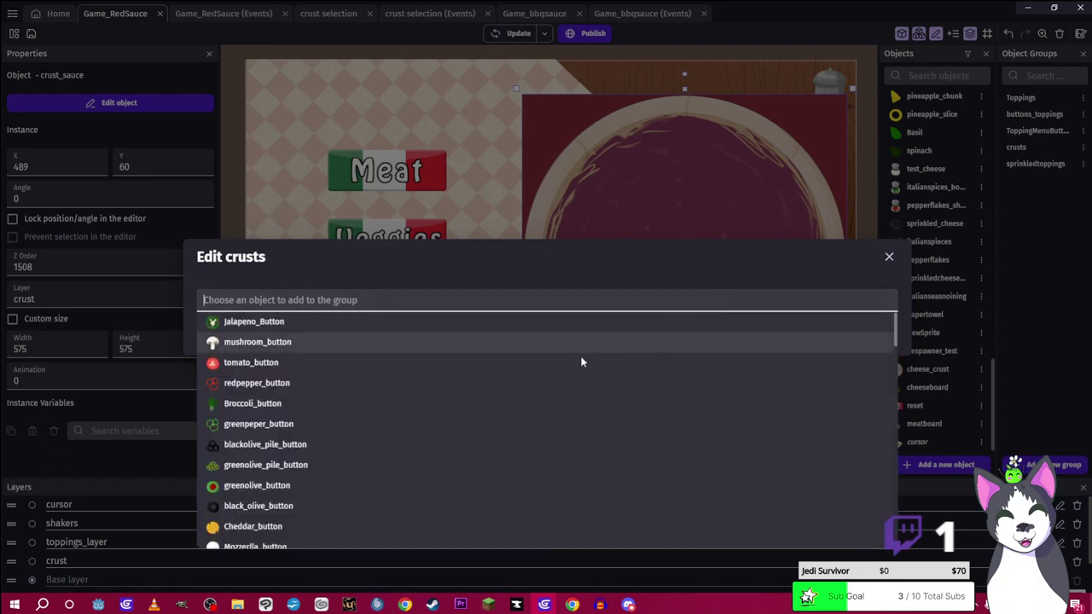
scroll(314, 448, "down", 5)
scroll(314, 446, "down", 4)
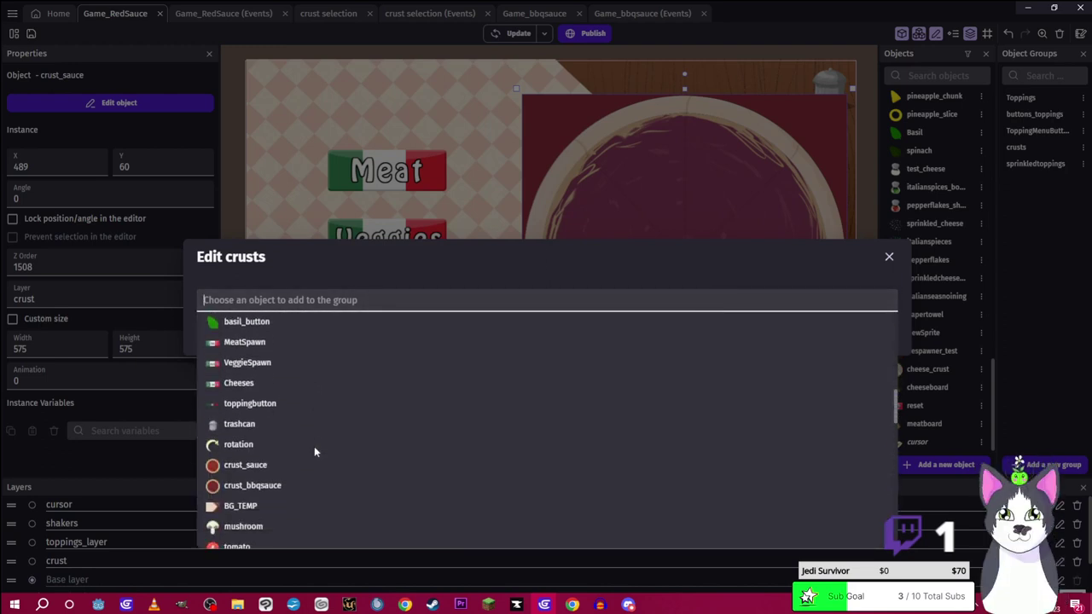
left_click(256, 425)
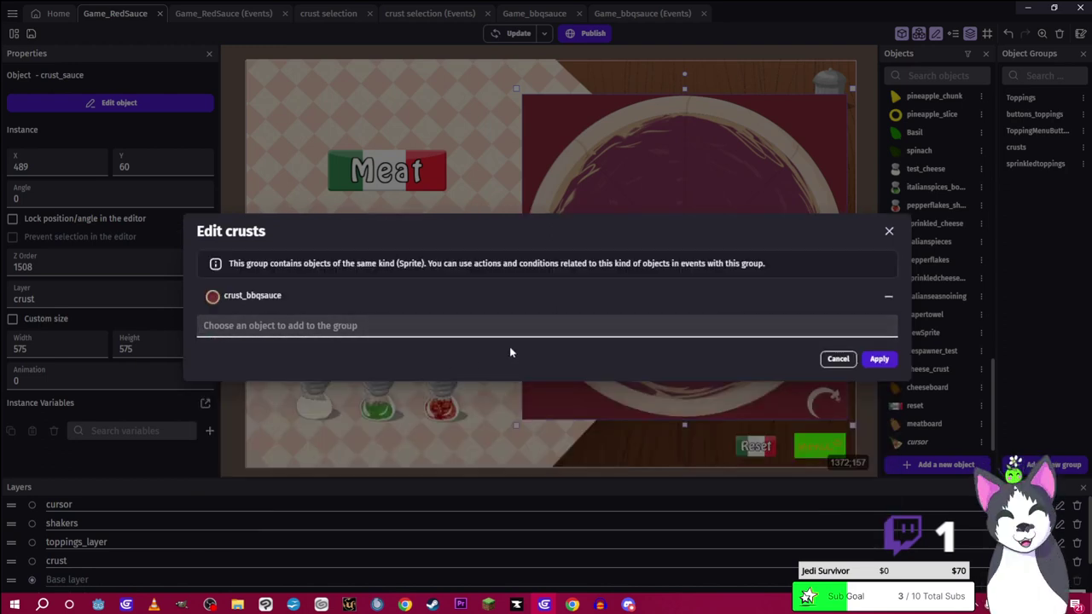
left_click(880, 359)
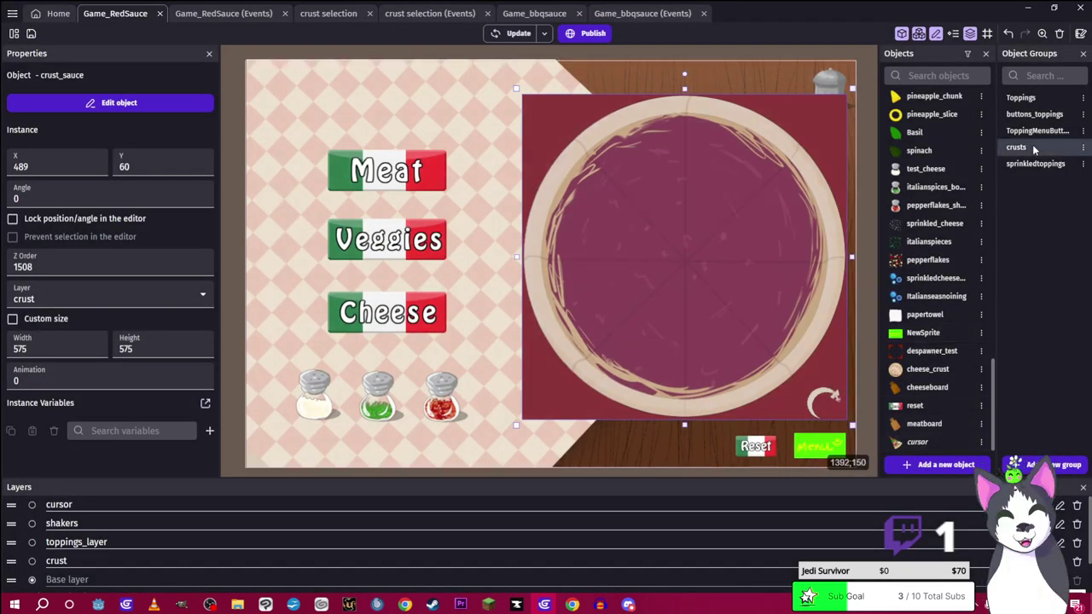
Add cheese_crust and then crust_sauce to the crusts group and apply
double_click(1032, 147)
left_click(358, 326)
scroll(275, 434, "down", 15)
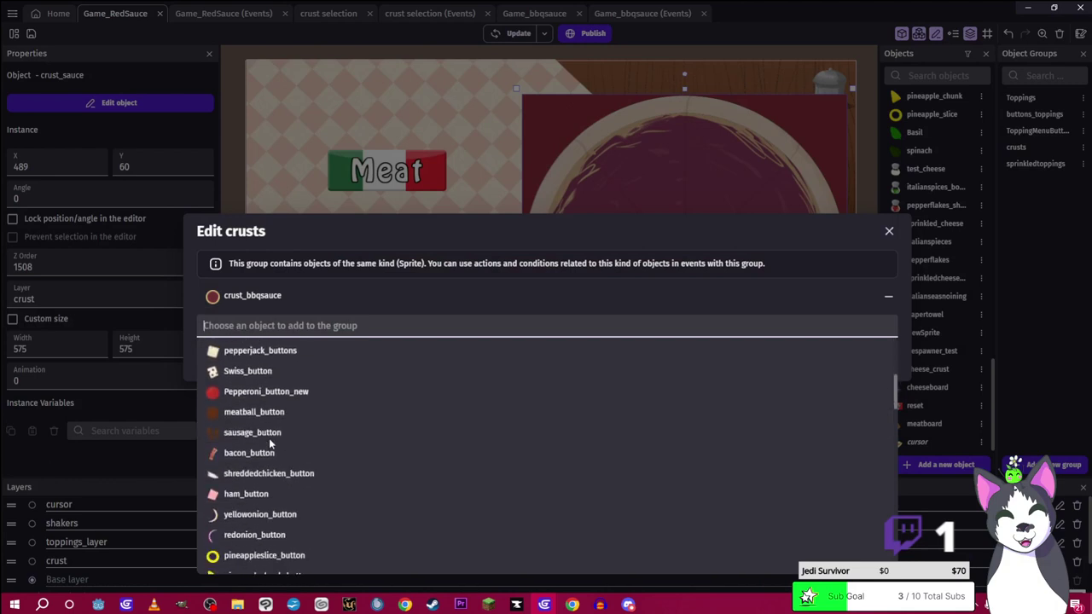
scroll(269, 438, "down", 8)
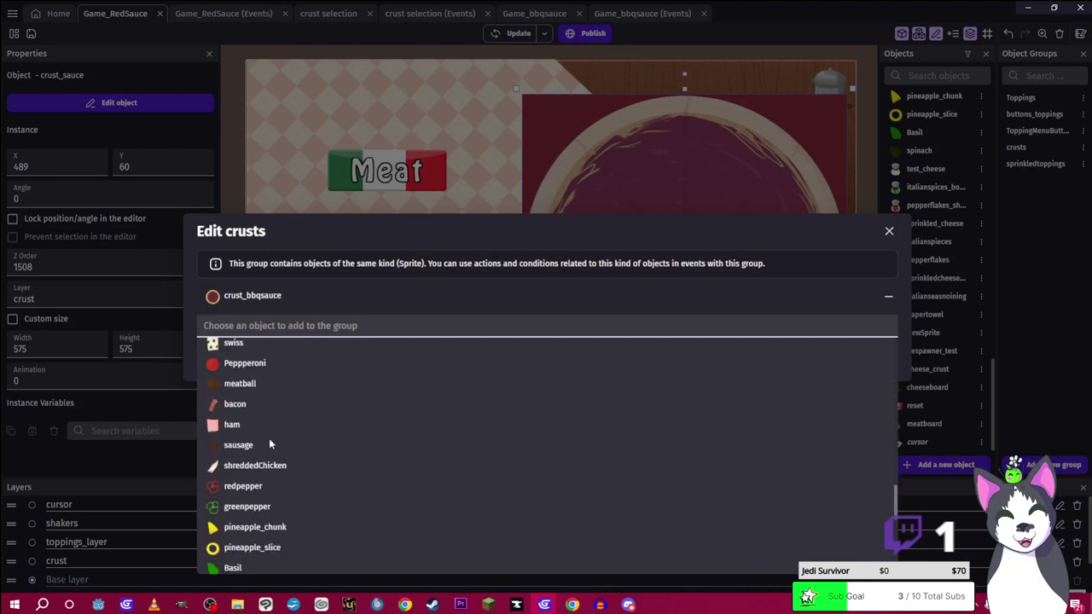
left_click(265, 481)
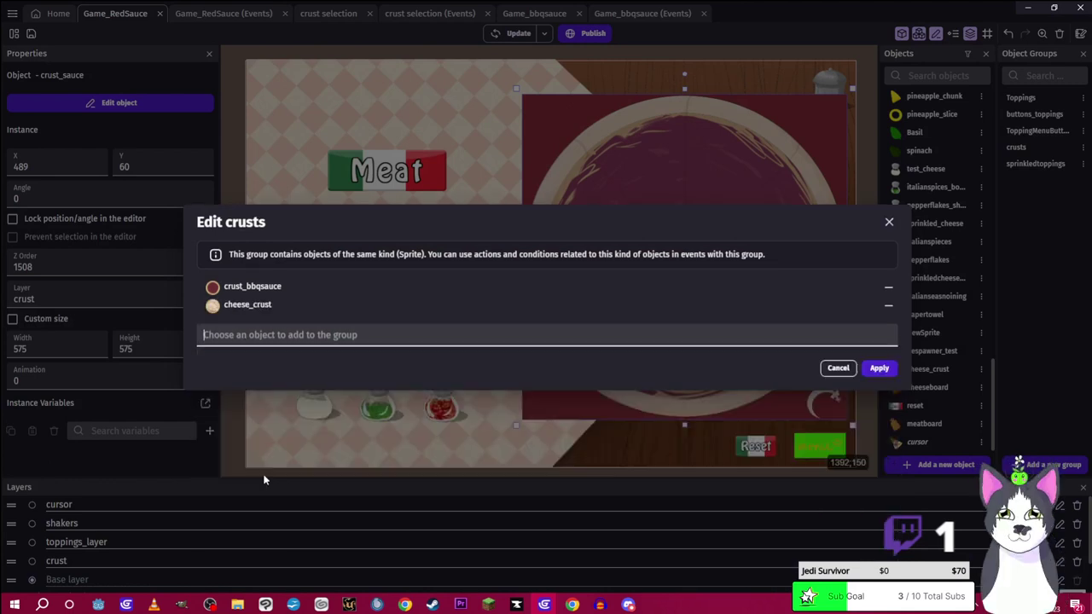
left_click(882, 337)
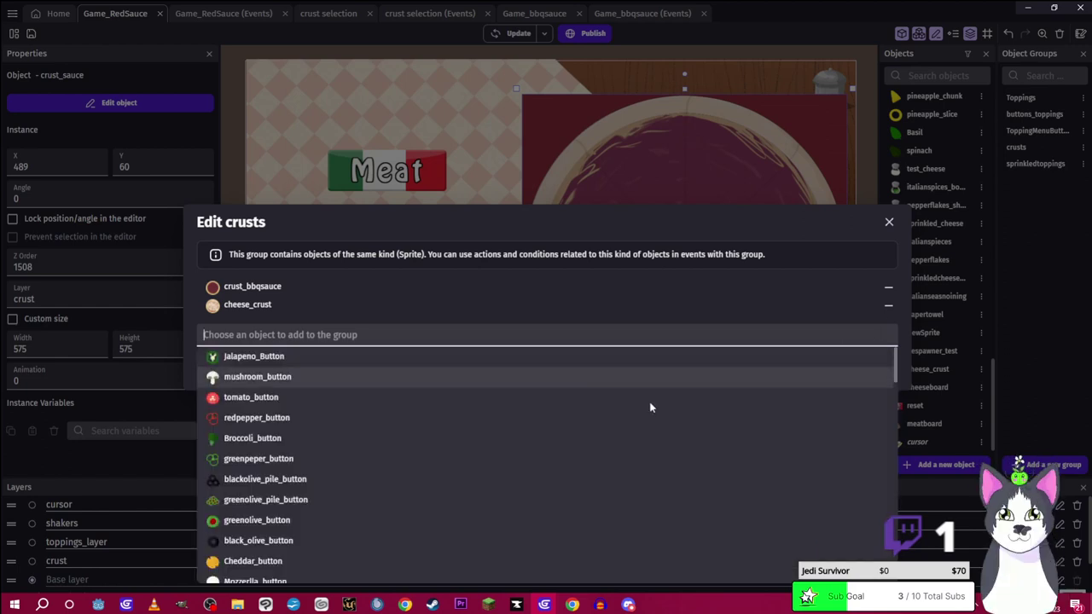
scroll(319, 441, "down", 10)
scroll(321, 443, "down", 5)
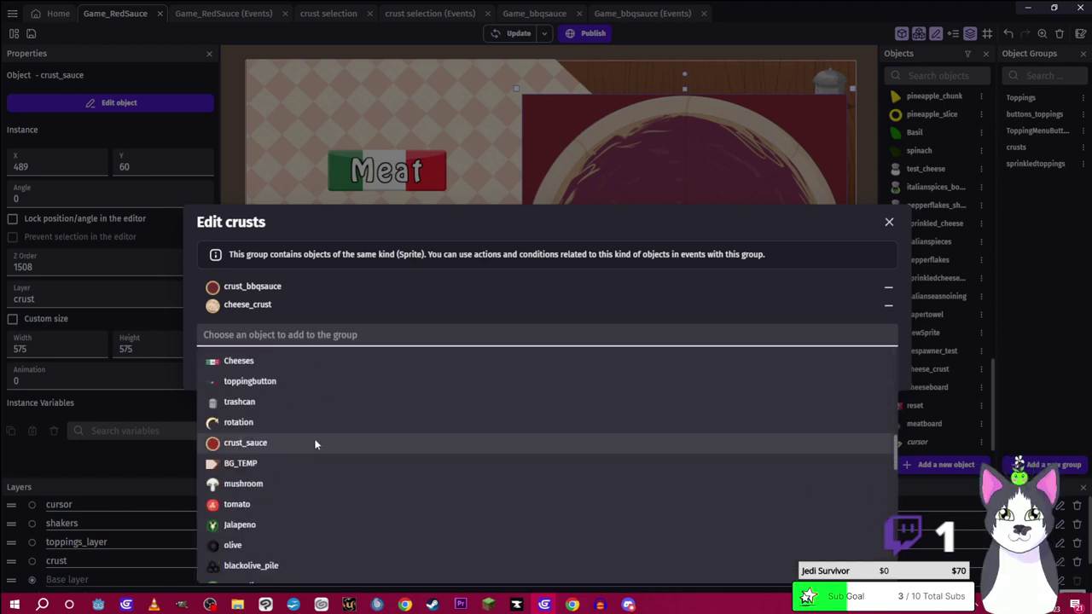
left_click(254, 387)
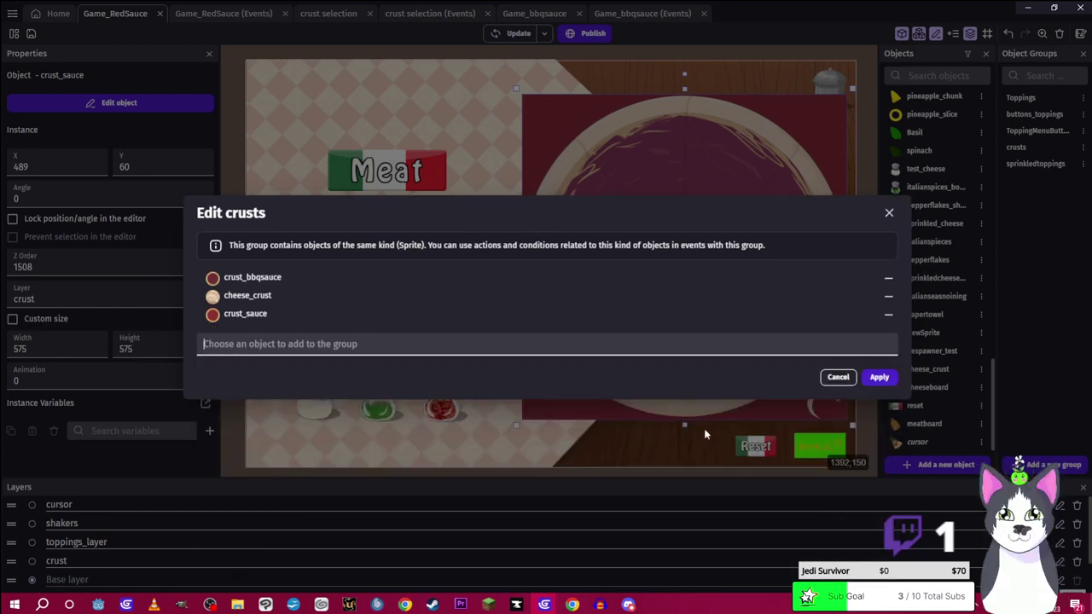
left_click(880, 377)
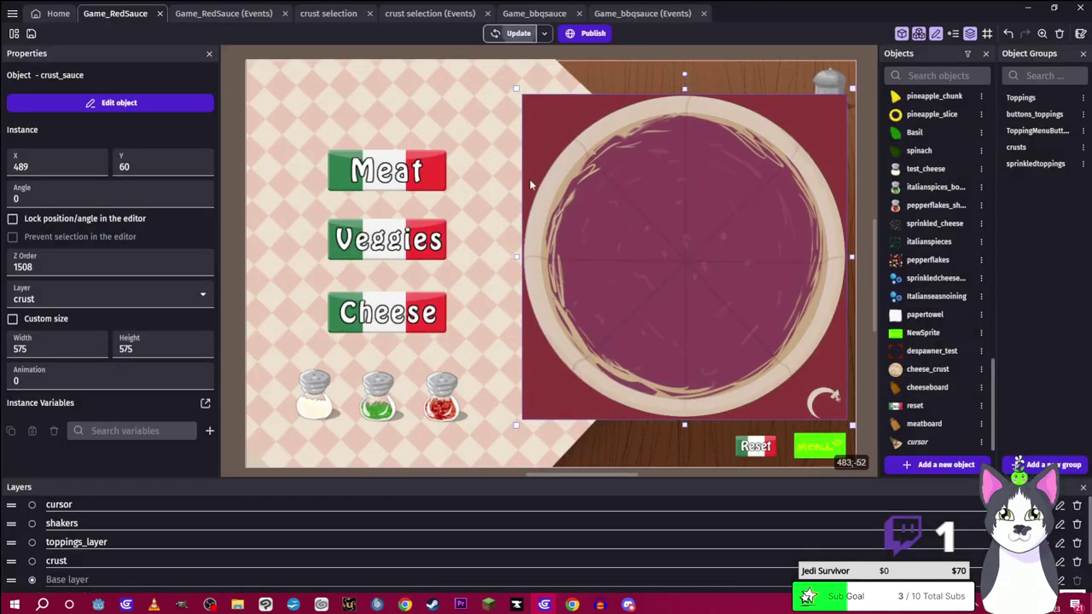
Preview the scene and drag the red, green and white shakers onto the pizza
key("ctrl+Return")
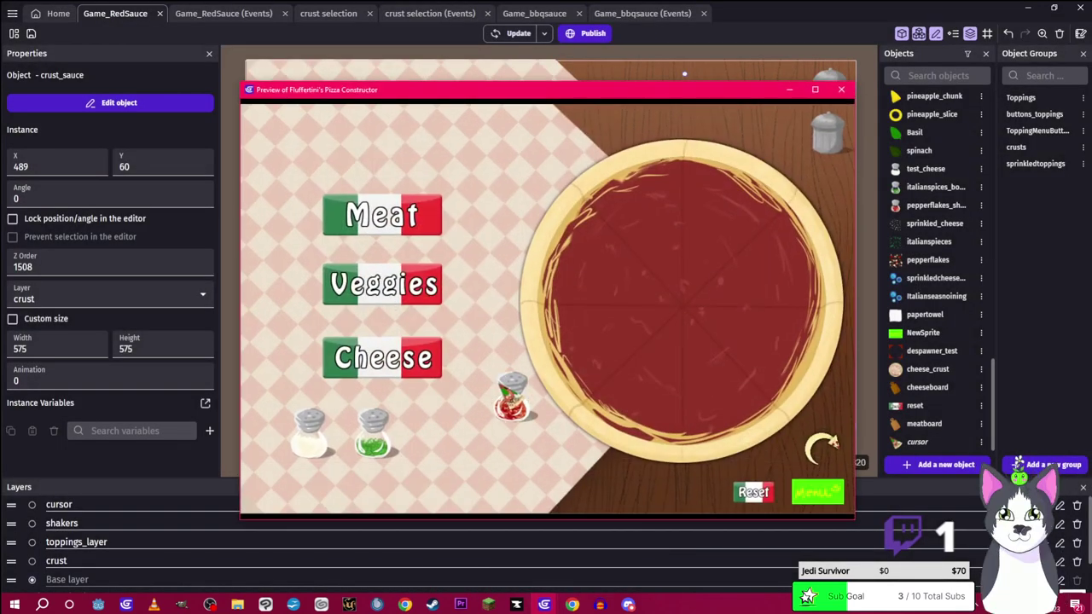
left_click_drag(512, 397, 632, 325)
left_click_drag(437, 439, 704, 209)
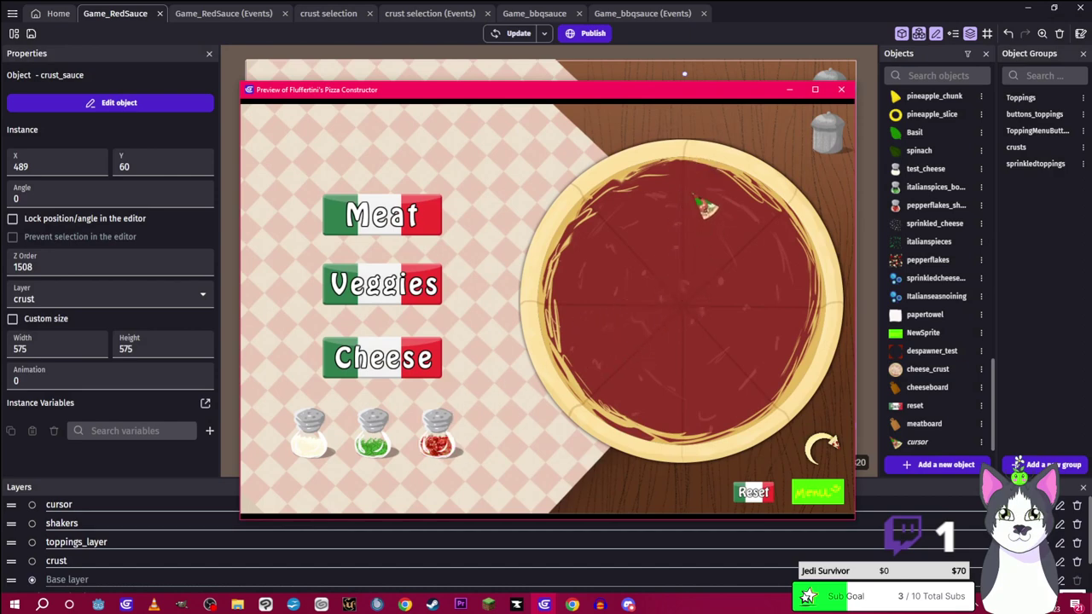
left_click_drag(403, 437, 608, 344)
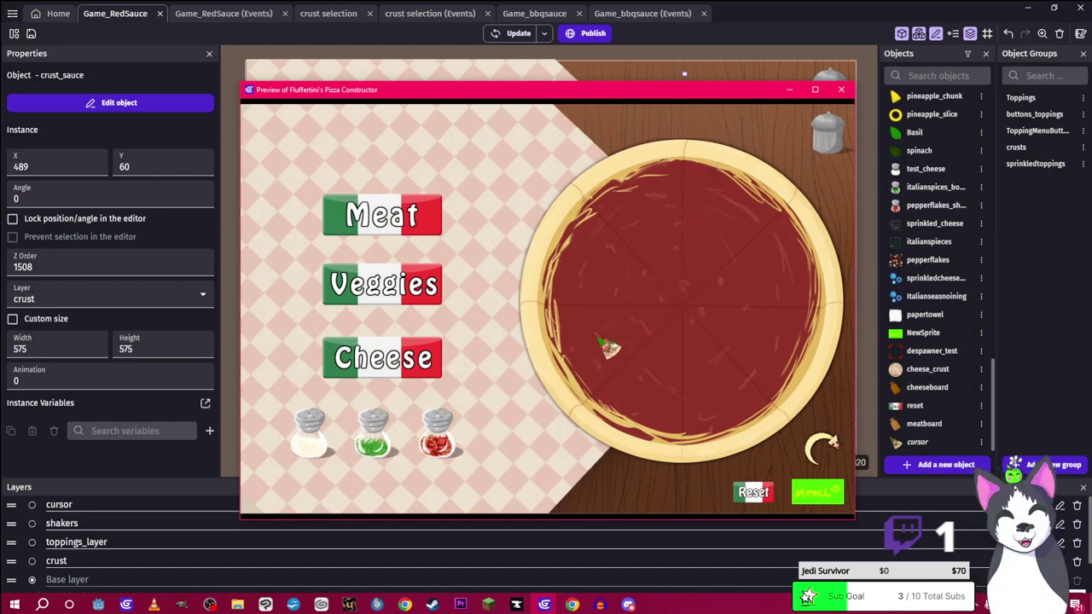
left_click_drag(317, 452, 635, 326)
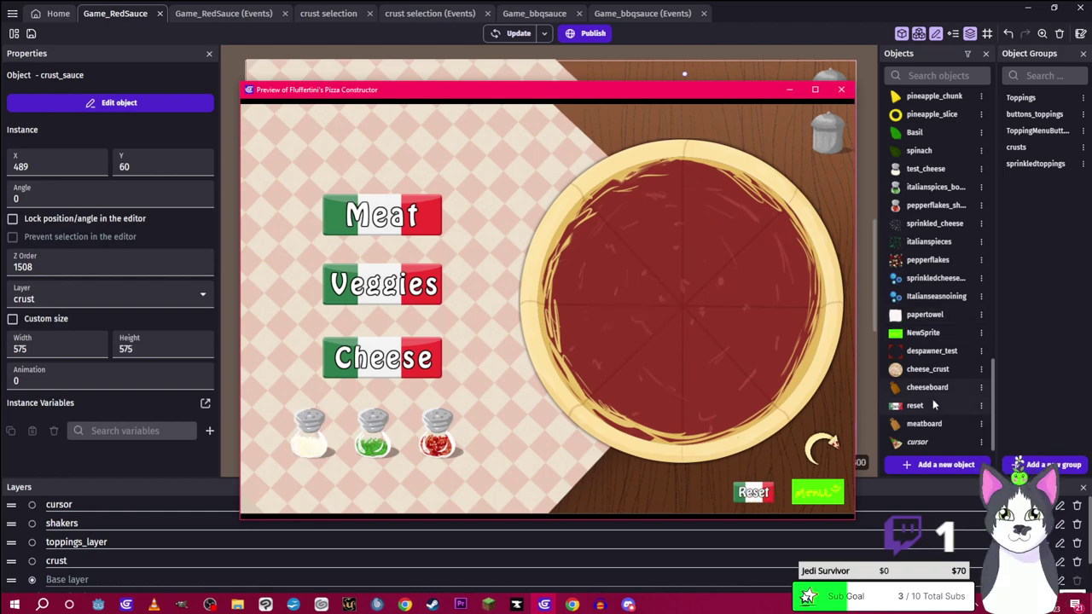
Close the preview and reset editor, check the Game_RedSauce reset events, then return to the scene
left_click(918, 410)
double_click(918, 410)
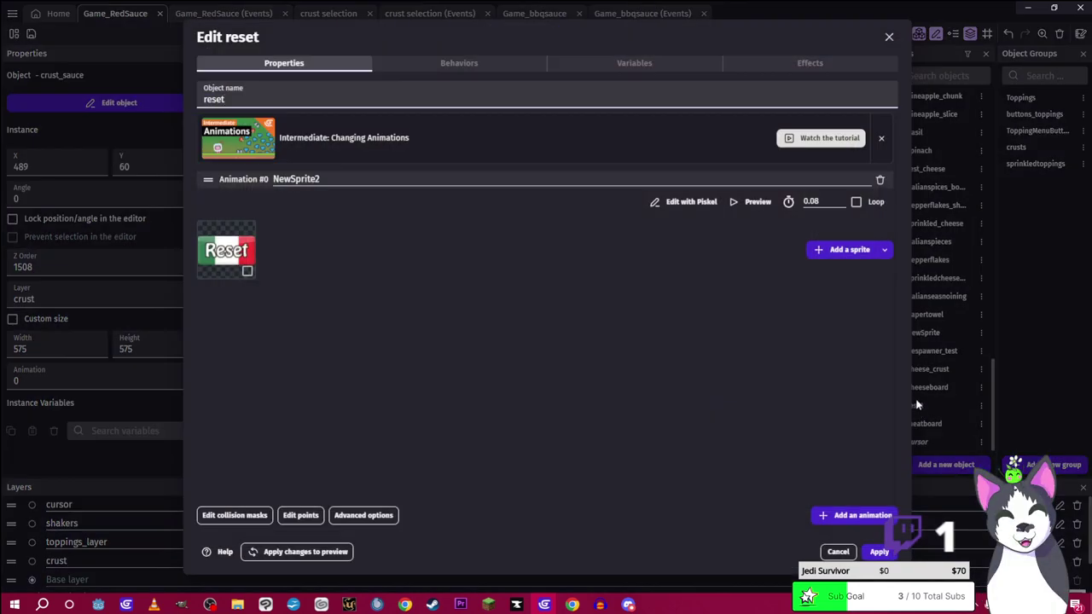
left_click(838, 552)
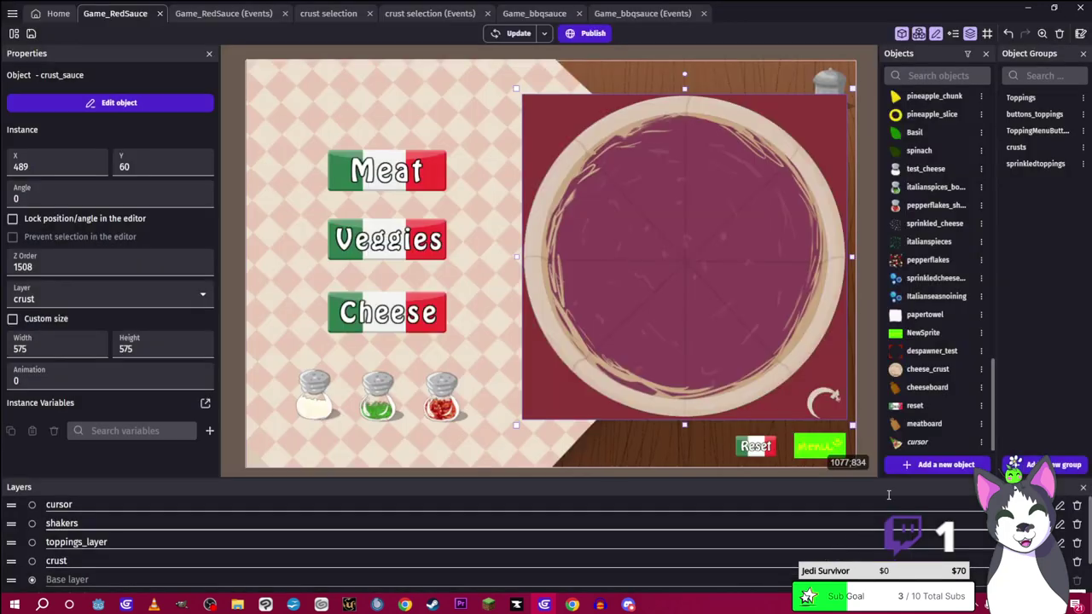
left_click(238, 13)
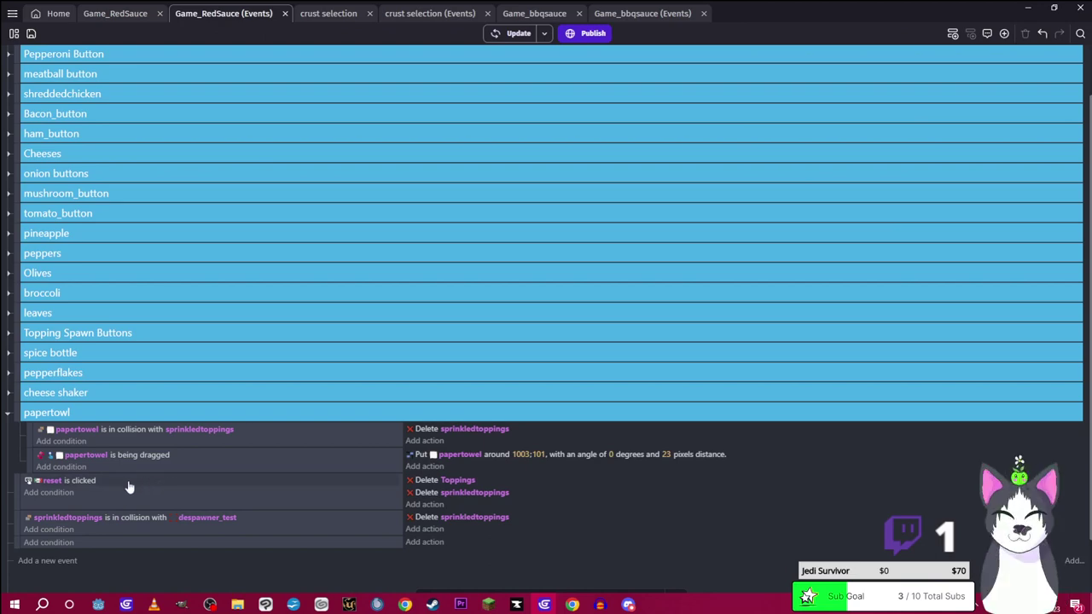
left_click(115, 13)
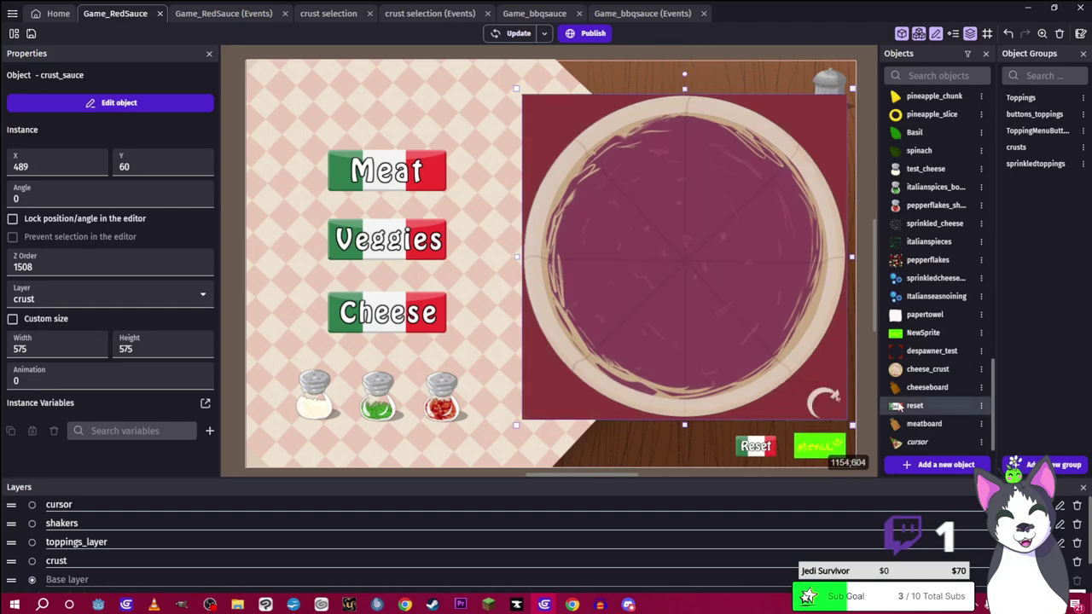
Delete the Reset button instance and preview, testing the red shaker over the pizza
left_click(758, 446)
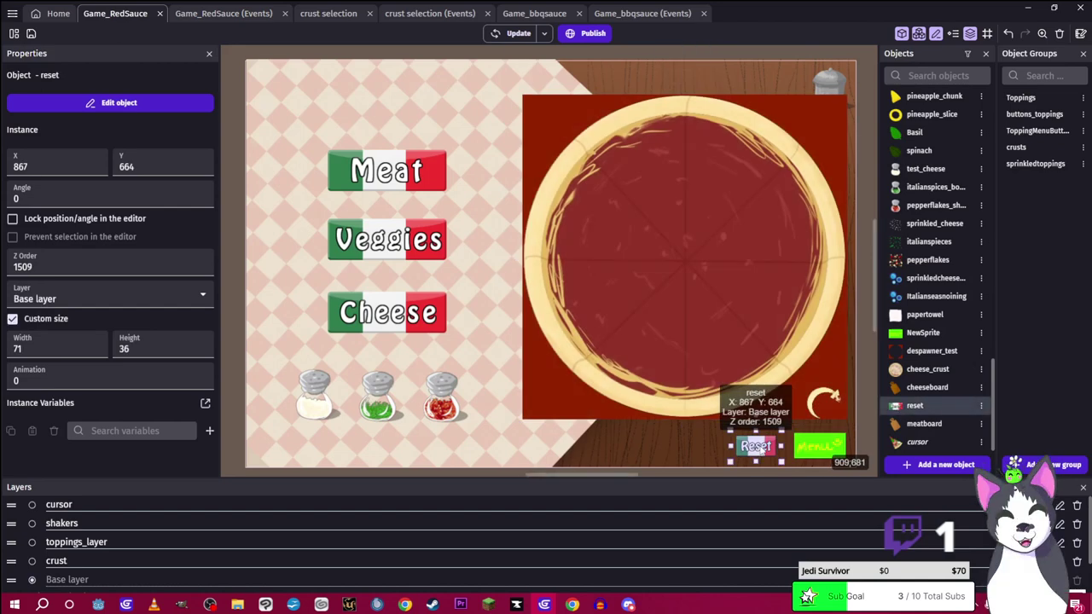
key("Delete")
key("F5")
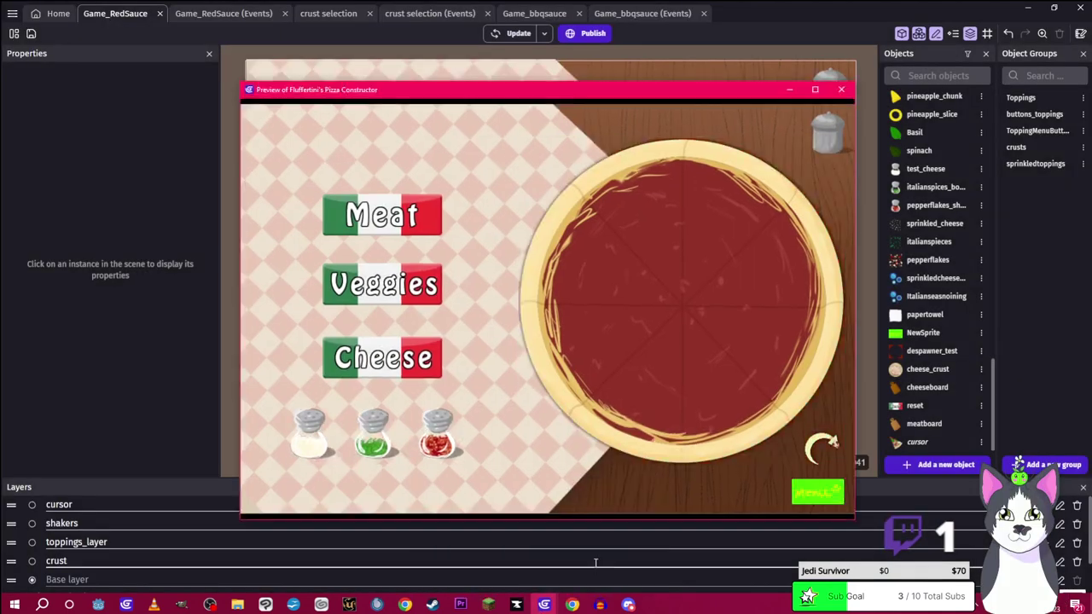
left_click_drag(437, 435, 602, 324)
Relaunch the preview and drag the green, red and white shakers over the pizza
left_click(842, 89)
left_click(527, 34)
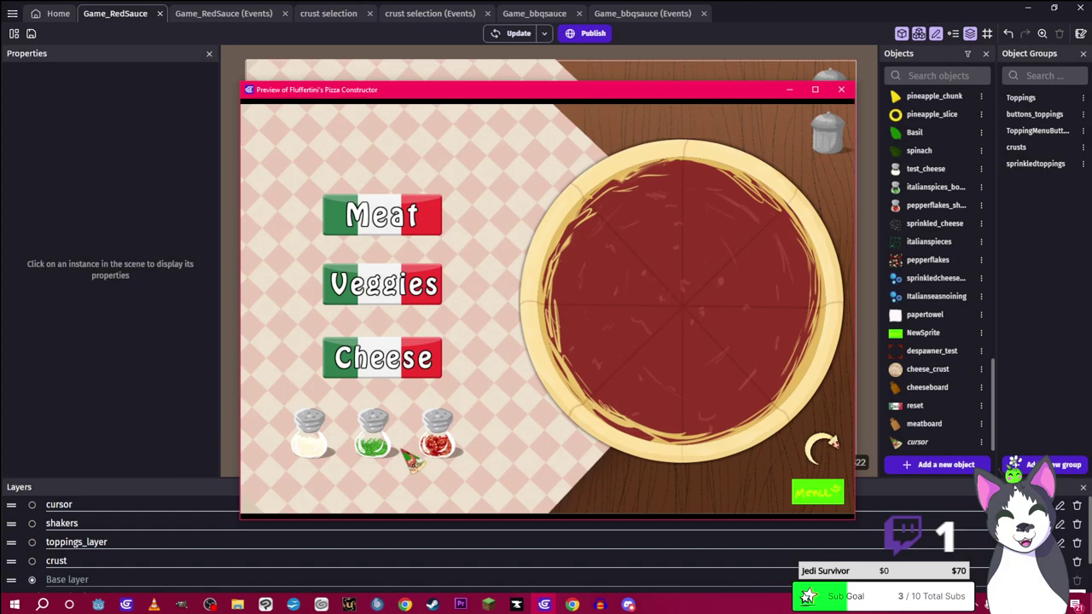
left_click_drag(376, 437, 656, 342)
left_click_drag(437, 435, 683, 314)
left_click_drag(310, 436, 694, 317)
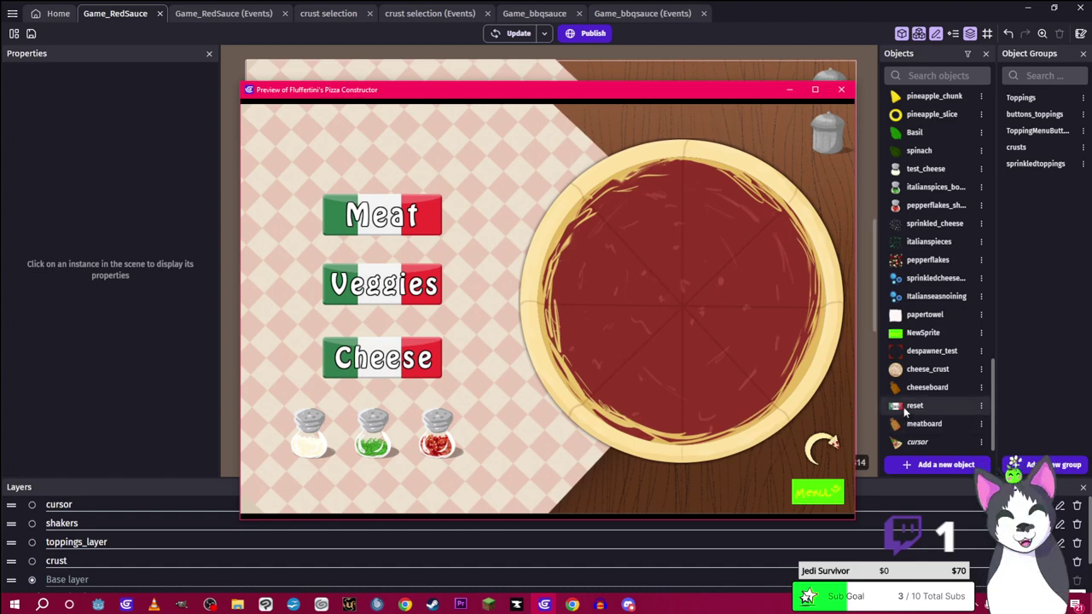
Check the crusts group's members, then delete the crust_sauce pizza instance from the scene
left_click(915, 405)
left_click(454, 402)
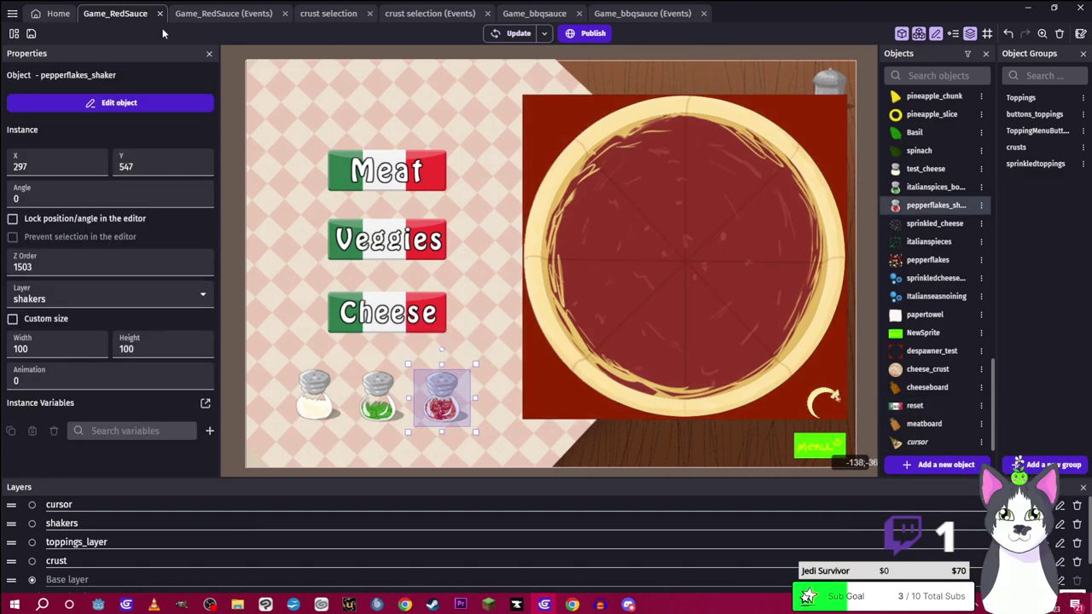
left_click(620, 320)
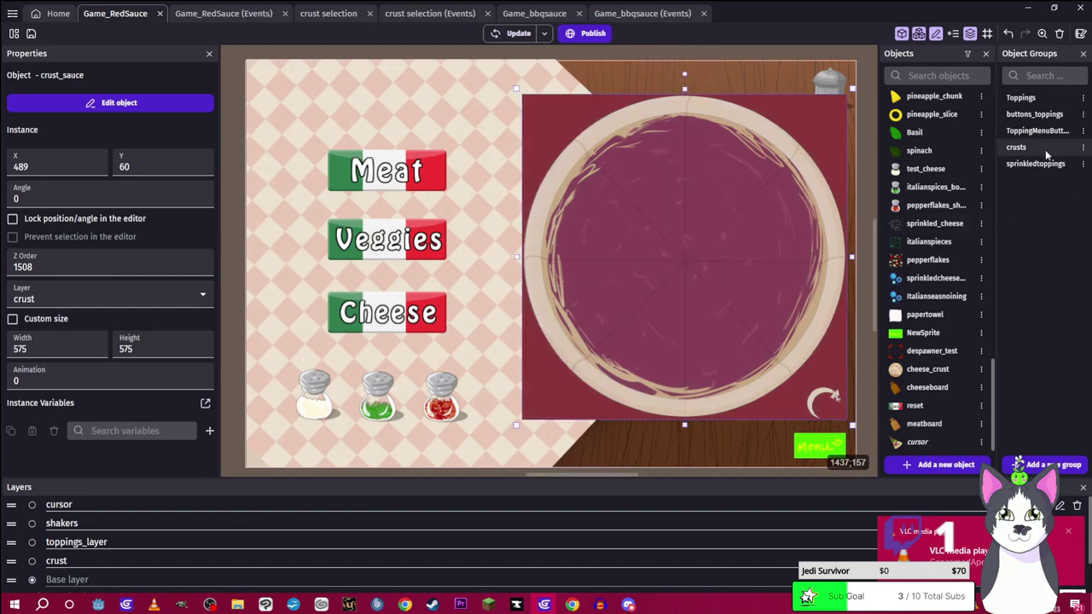
double_click(1043, 148)
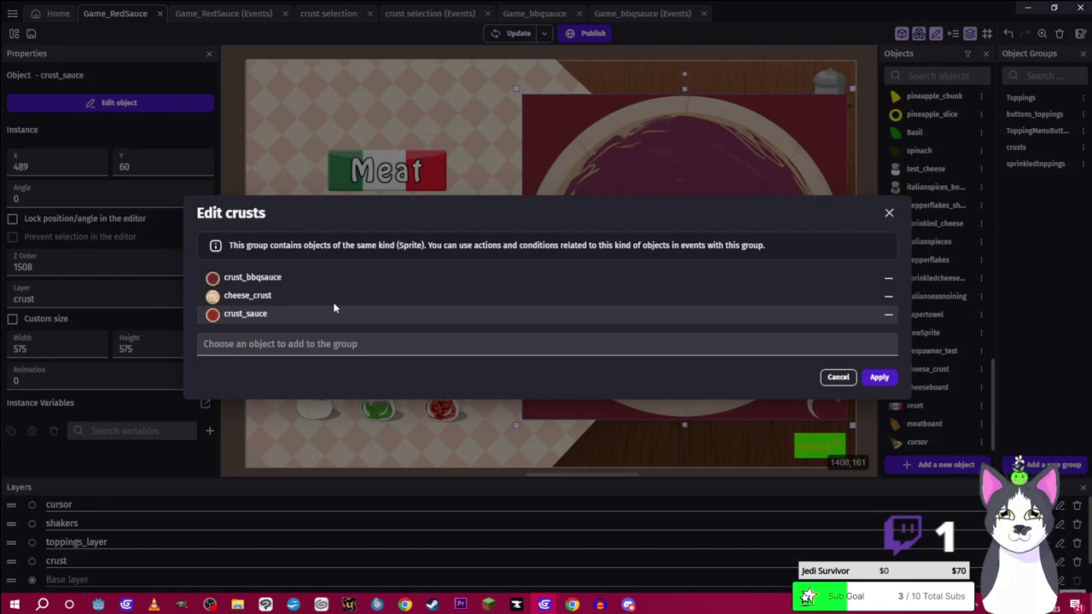
left_click(838, 377)
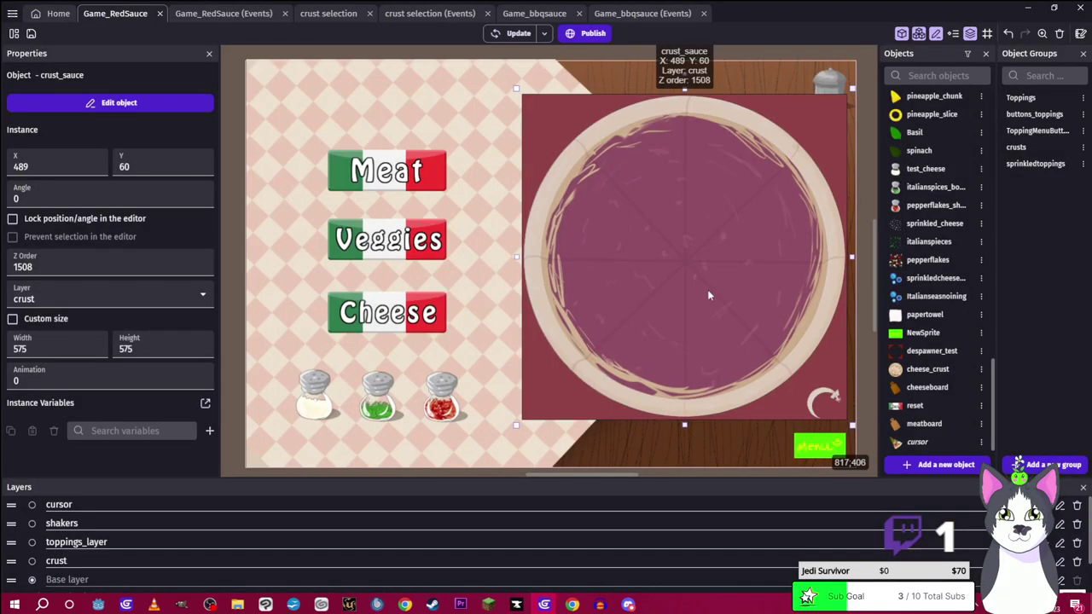
key("Delete")
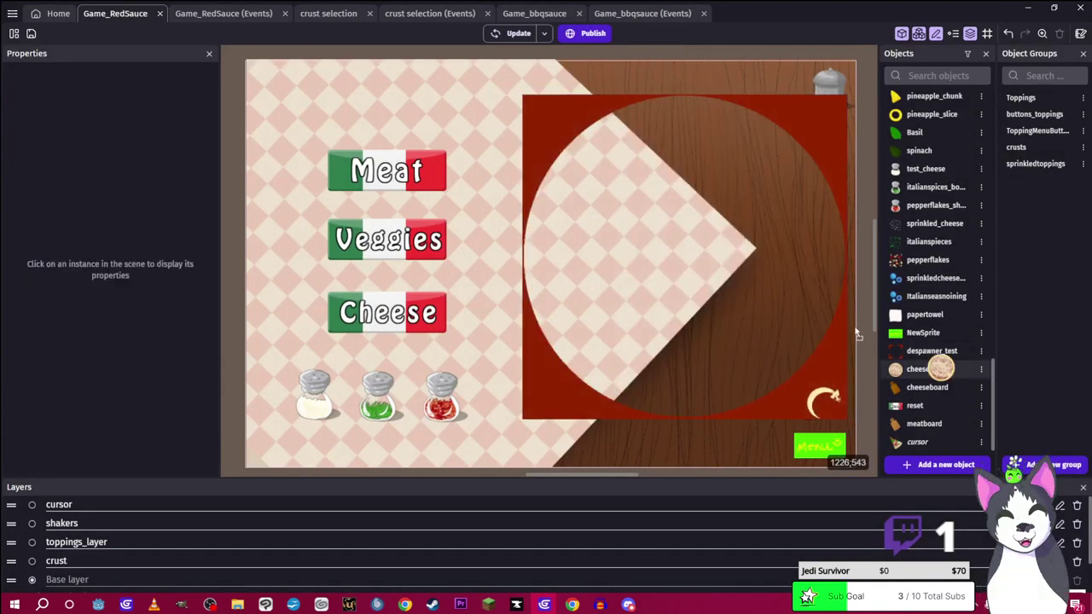
Place a cheese_crust instance in the empty pizza spot at about X 490, Y 58
left_click_drag(858, 336, 526, 102)
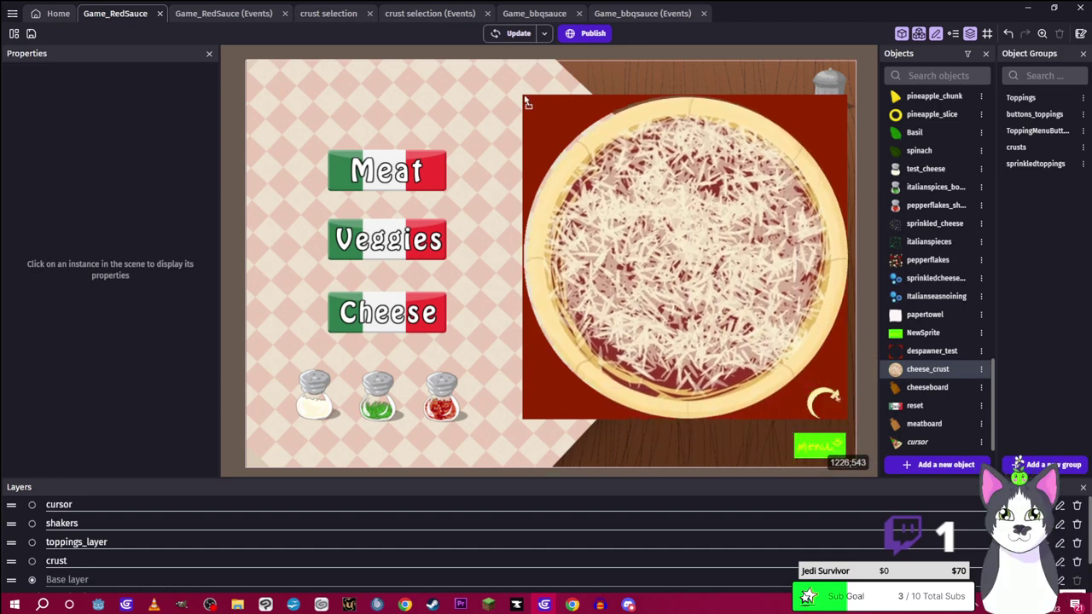
left_click(691, 256)
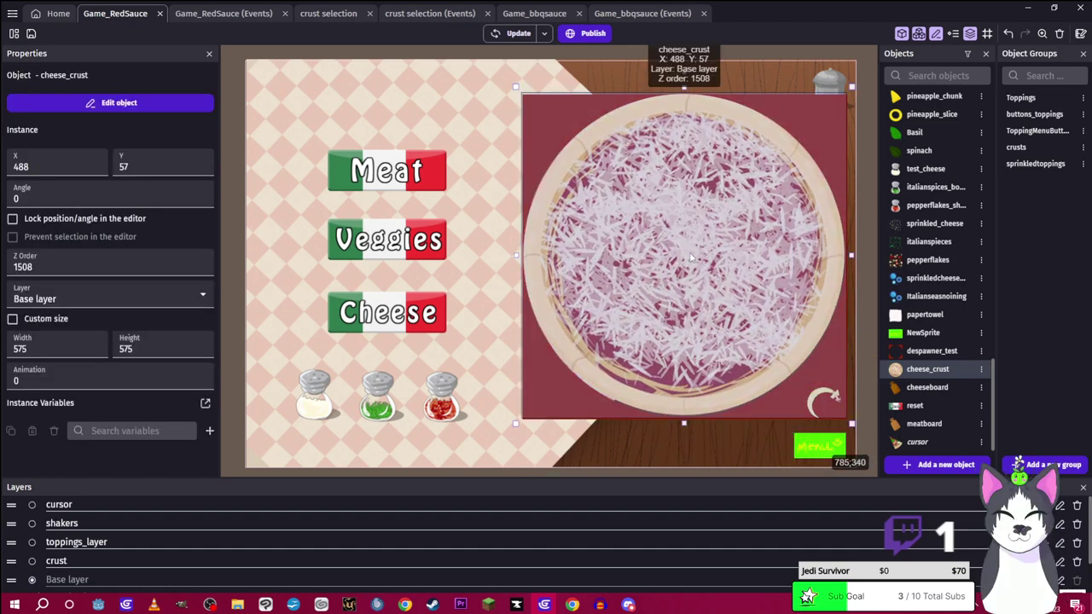
left_click_drag(692, 257, 694, 258)
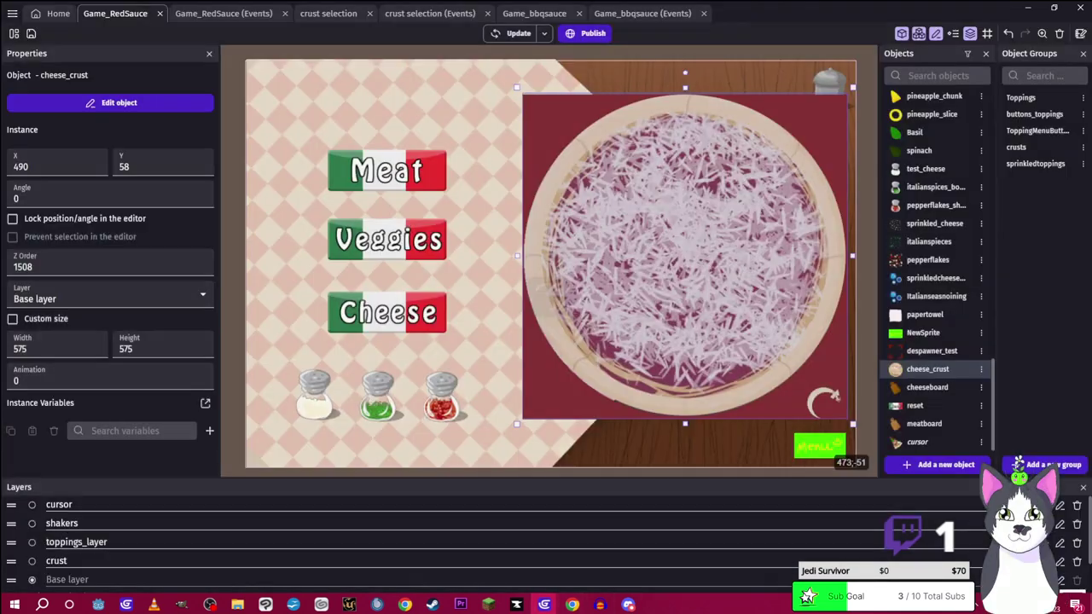
Test the red shaker over the cheese pizza in the preview, then close it
mouse_move(544, 604)
left_click(598, 555)
left_click_drag(440, 431, 653, 256)
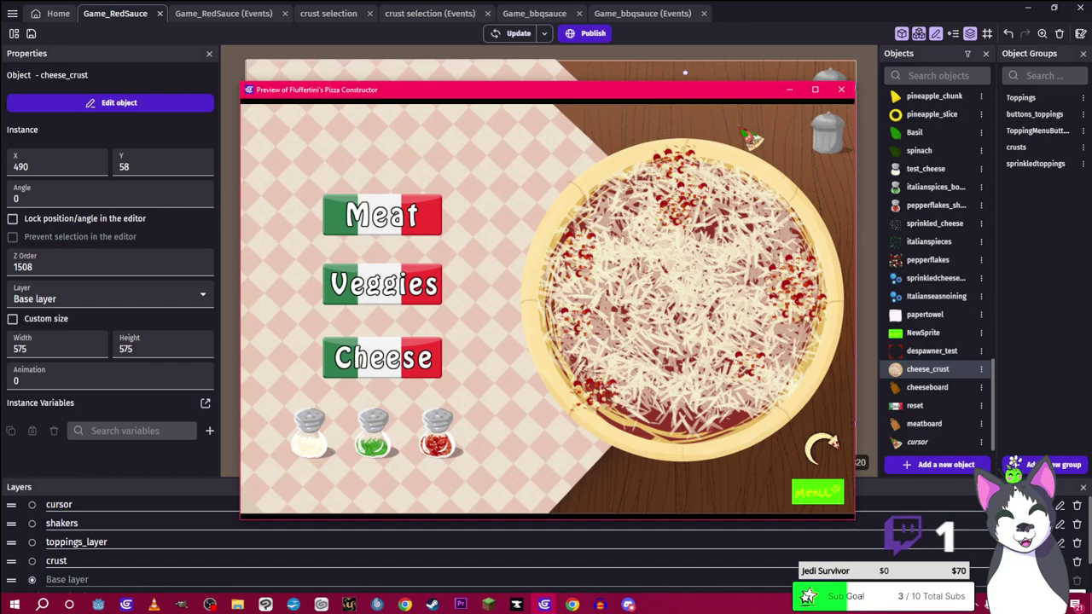
left_click(842, 89)
scroll(952, 336, "up", 5)
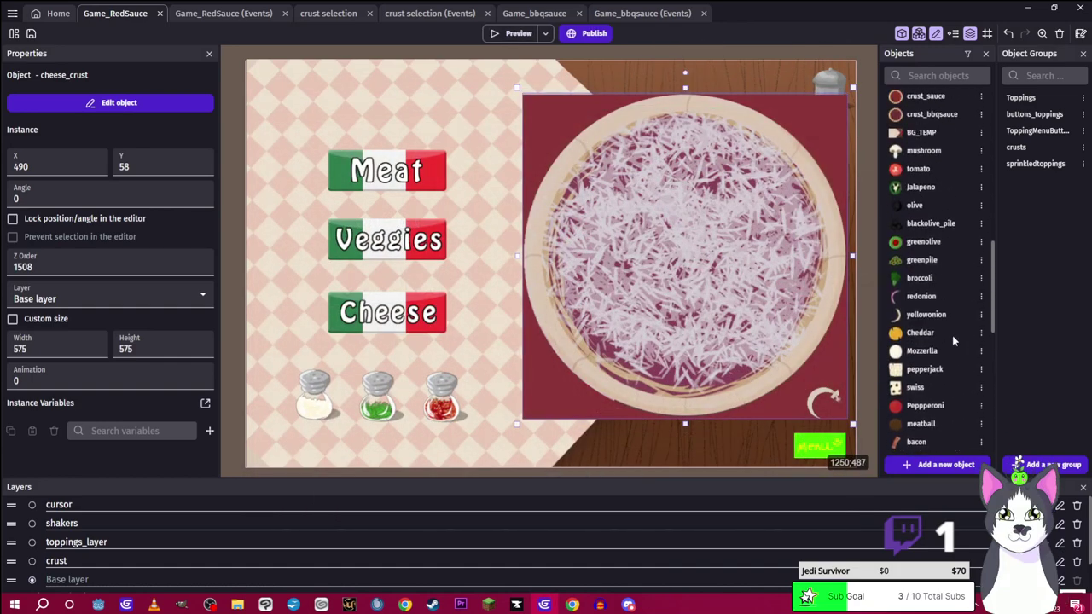
scroll(952, 335, "up", 5)
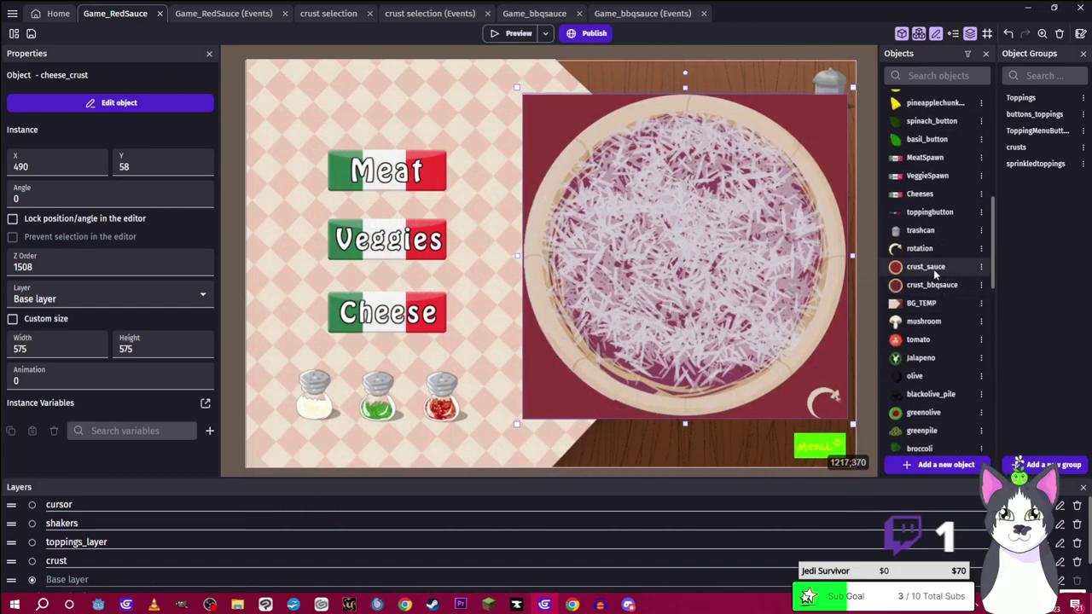
Delete crust_sauce from its object menu, confirming OK and removal of all its references
double_click(930, 267)
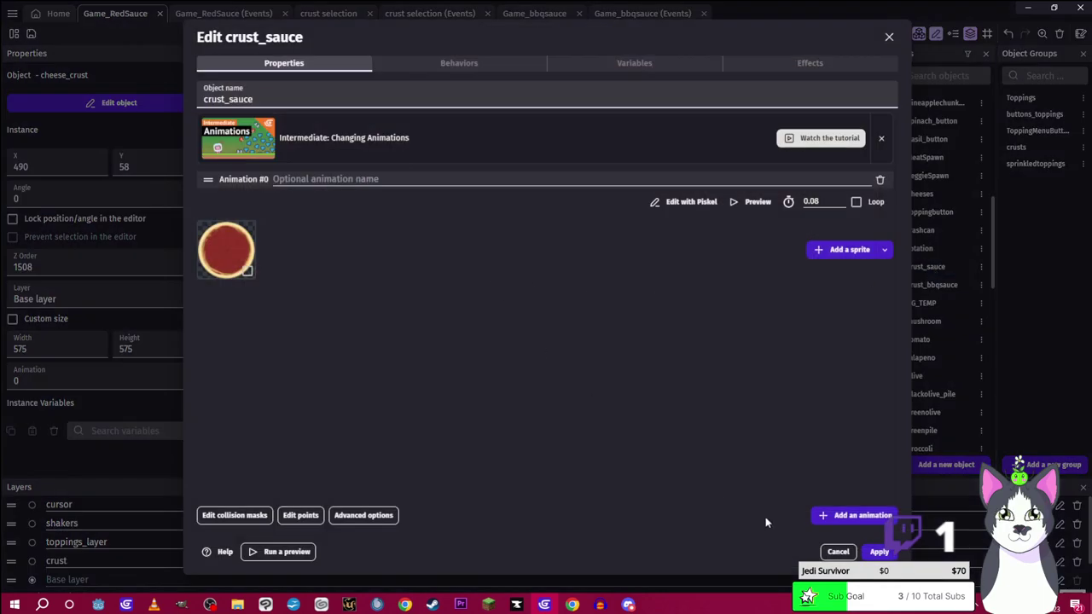
left_click(842, 553)
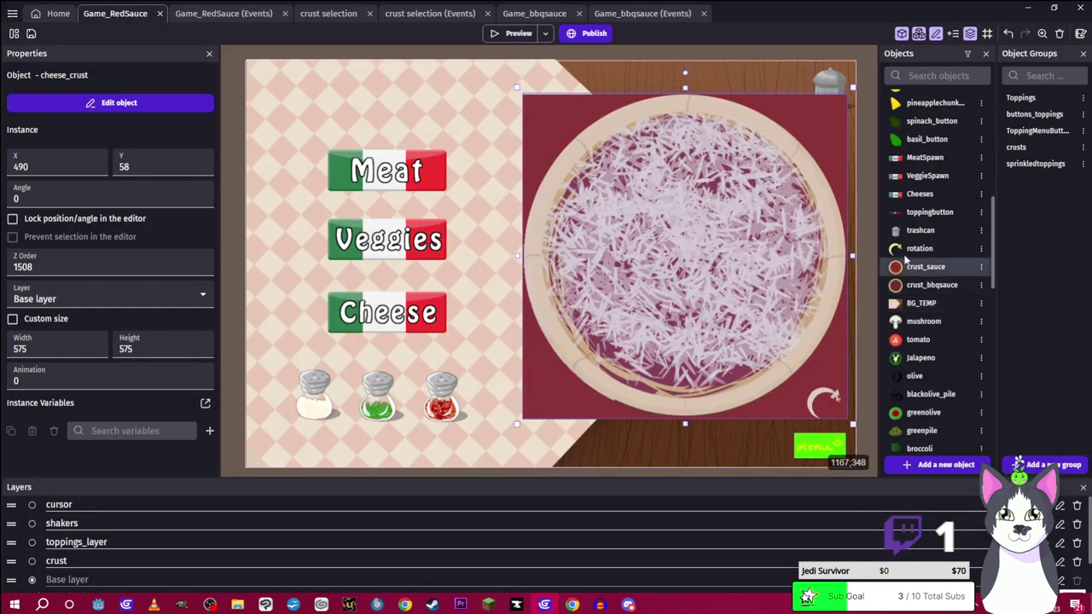
left_click(981, 267)
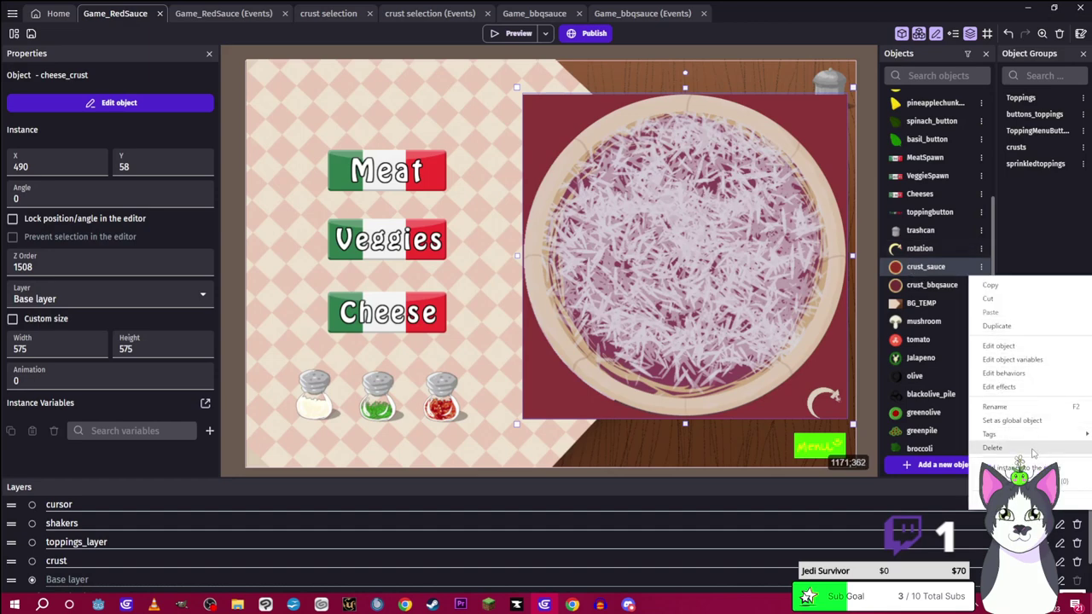
left_click(992, 448)
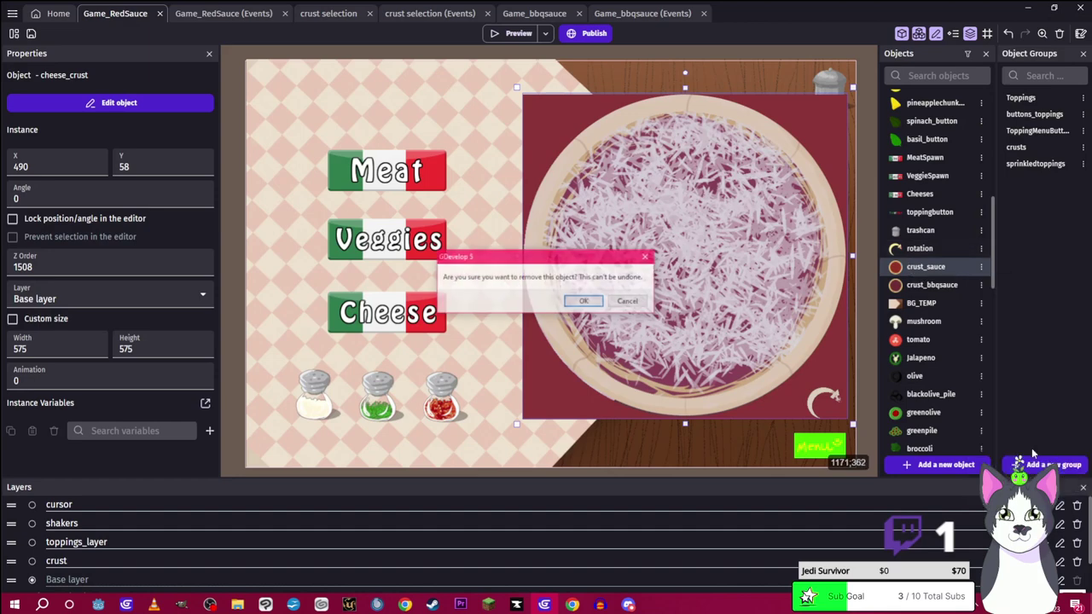
left_click(584, 301)
left_click(588, 306)
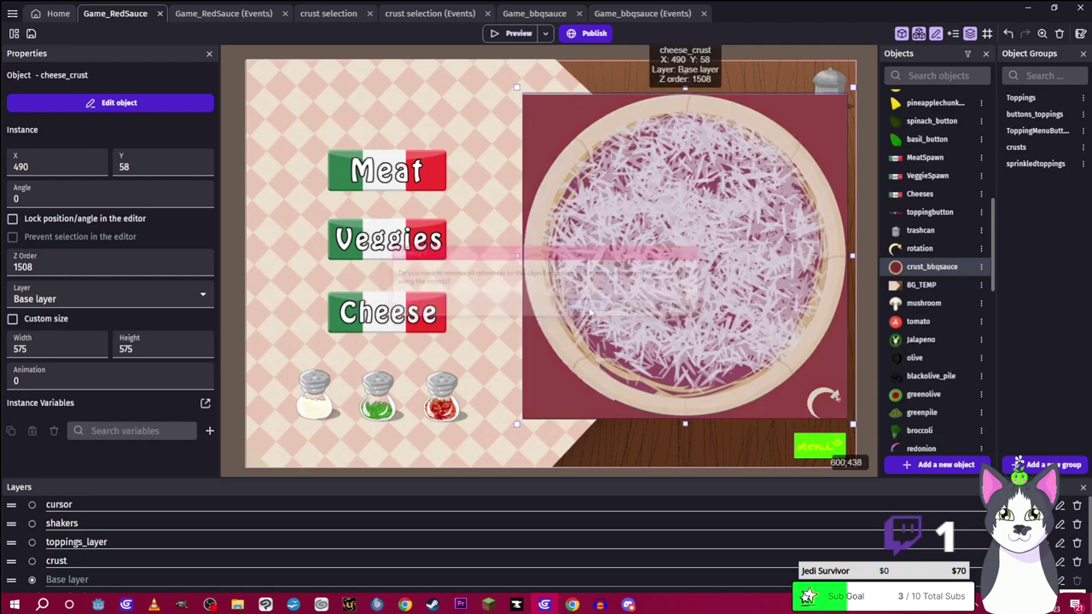
Create a new sprite object named crust_redsauce
left_click(938, 465)
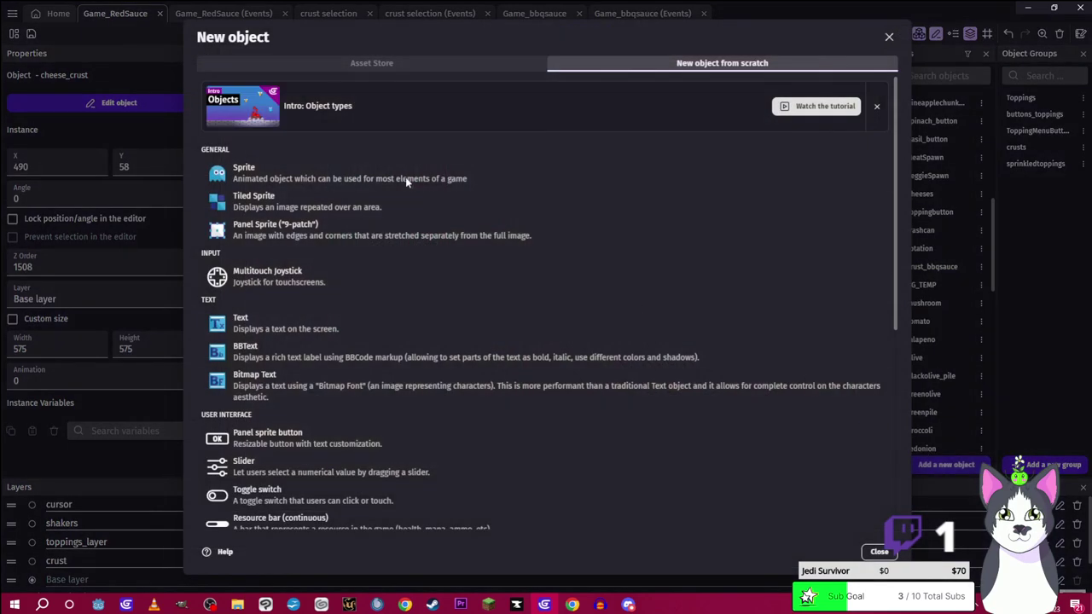
key("Escape")
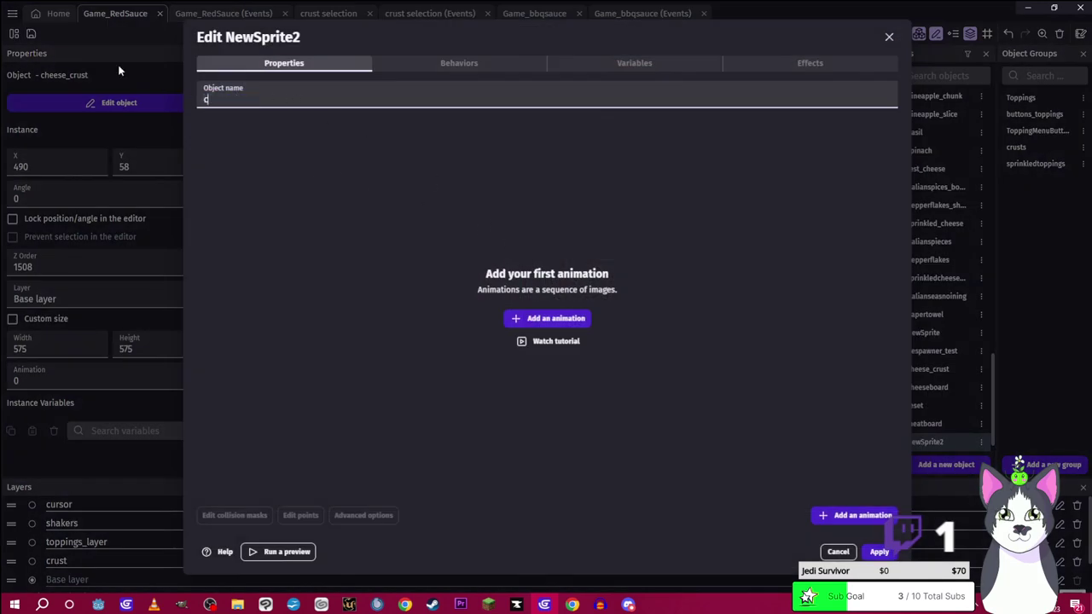
type("crust_redsaic")
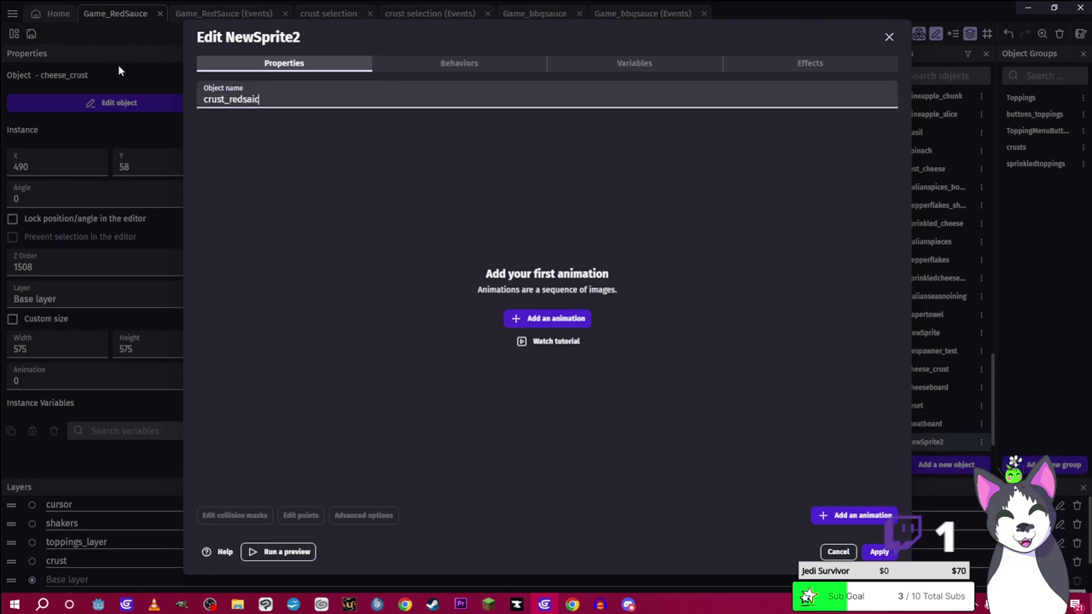
key("BackSpace")
type("e")
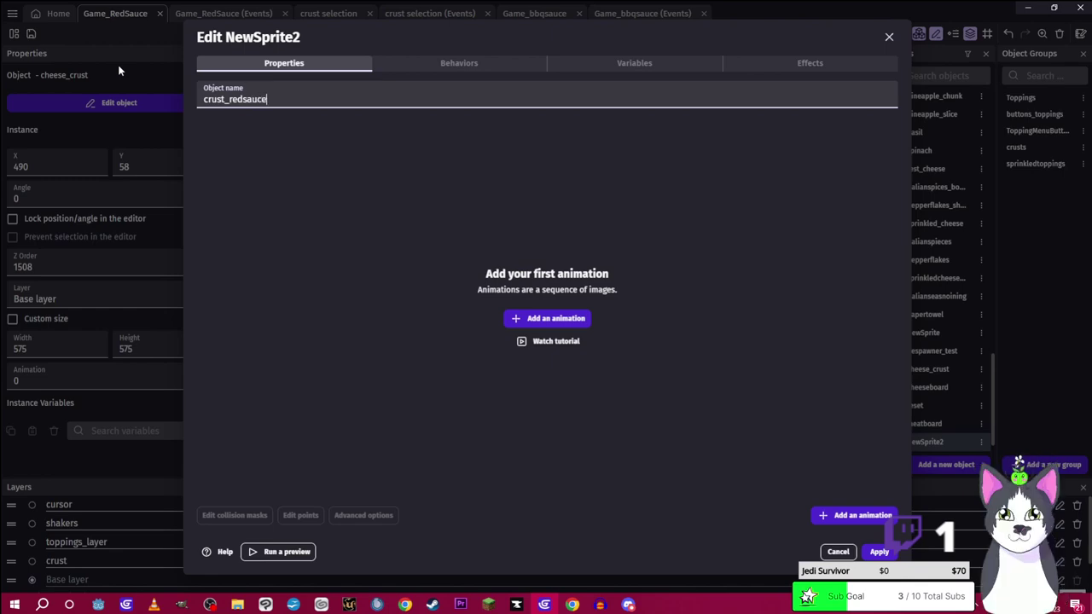
Add crust_sauce_cleanedup from FSPC - Pizza Game > Bases as its image and apply
left_click(575, 321)
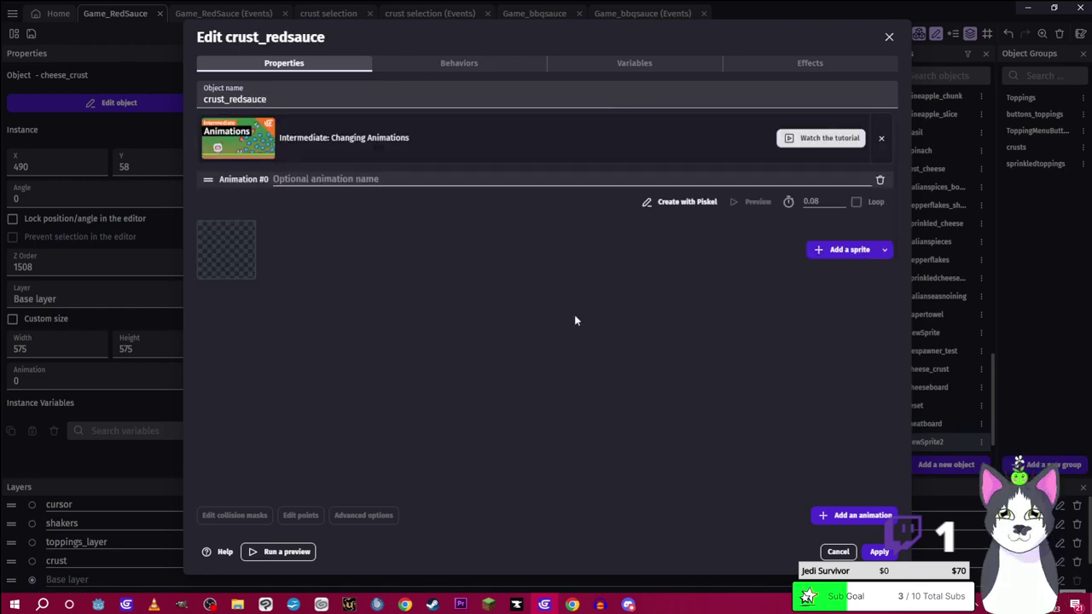
left_click(822, 251)
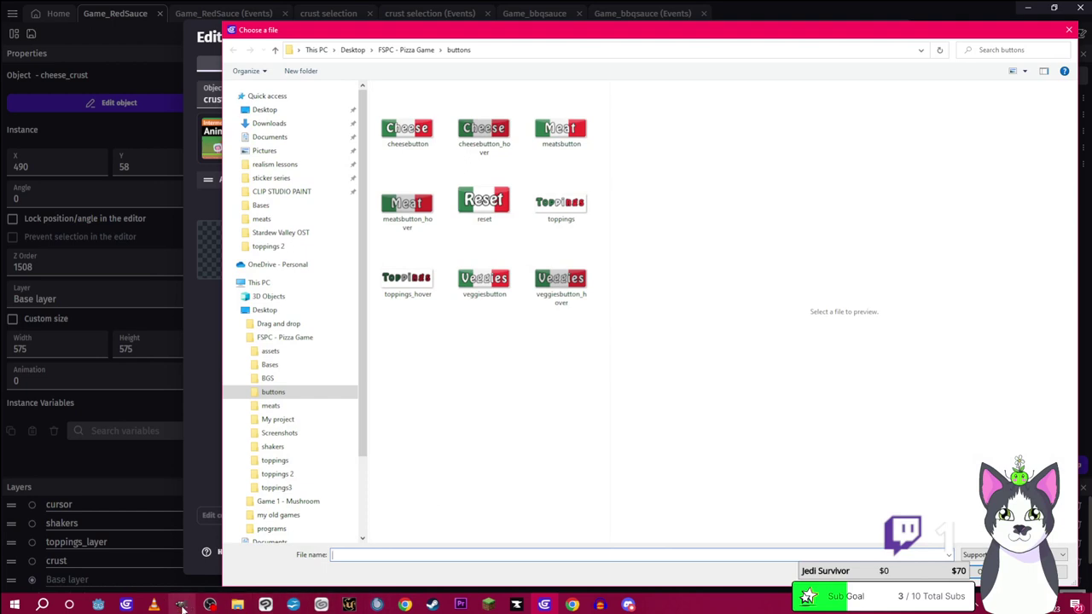
left_click(406, 50)
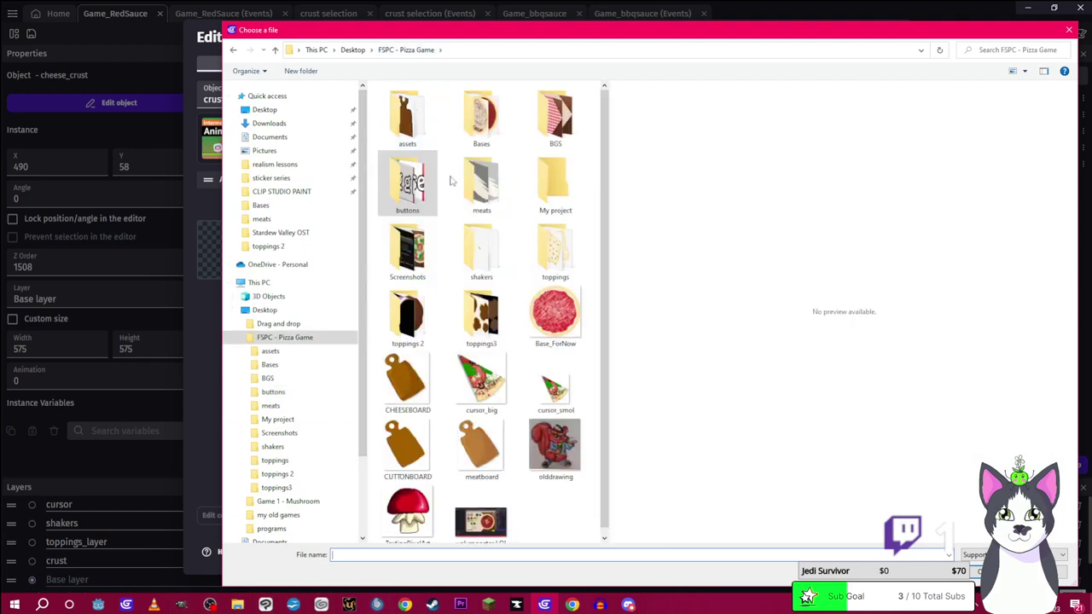
double_click(483, 119)
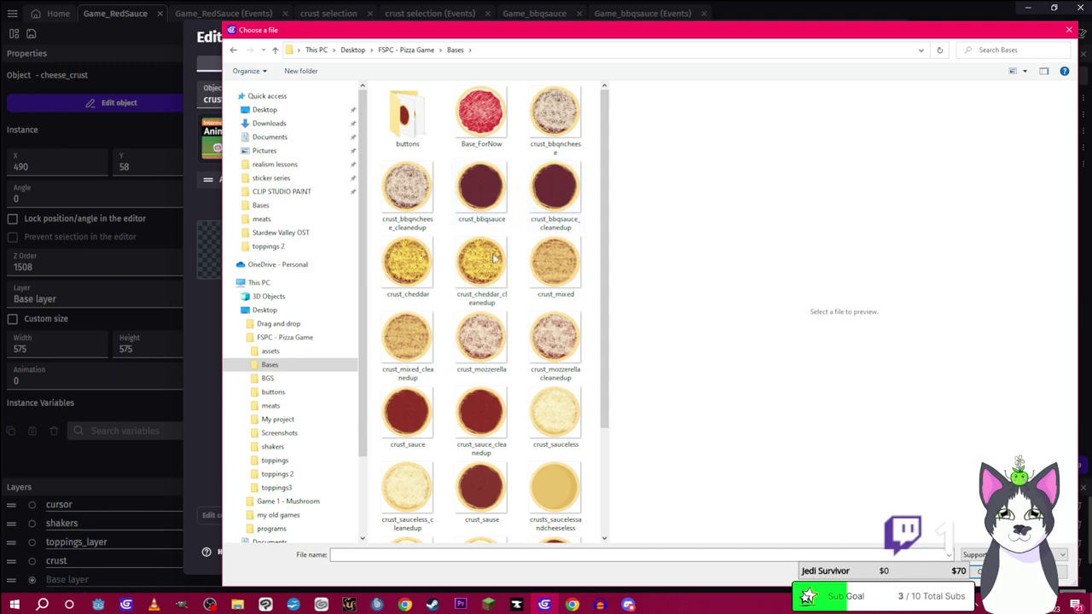
scroll(497, 429, "down", 3)
left_click(481, 284)
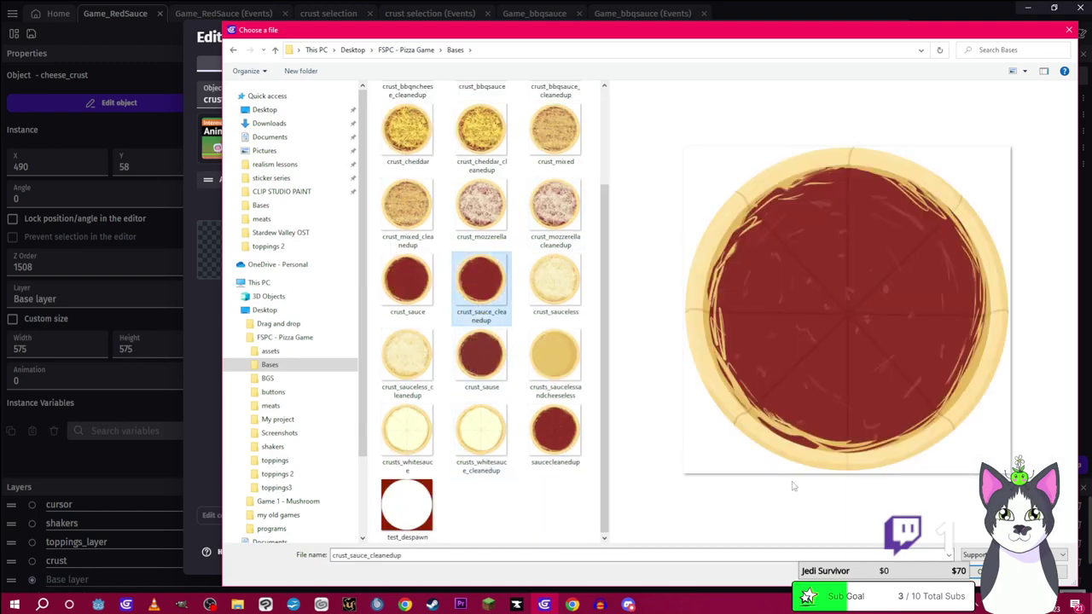
key("Return")
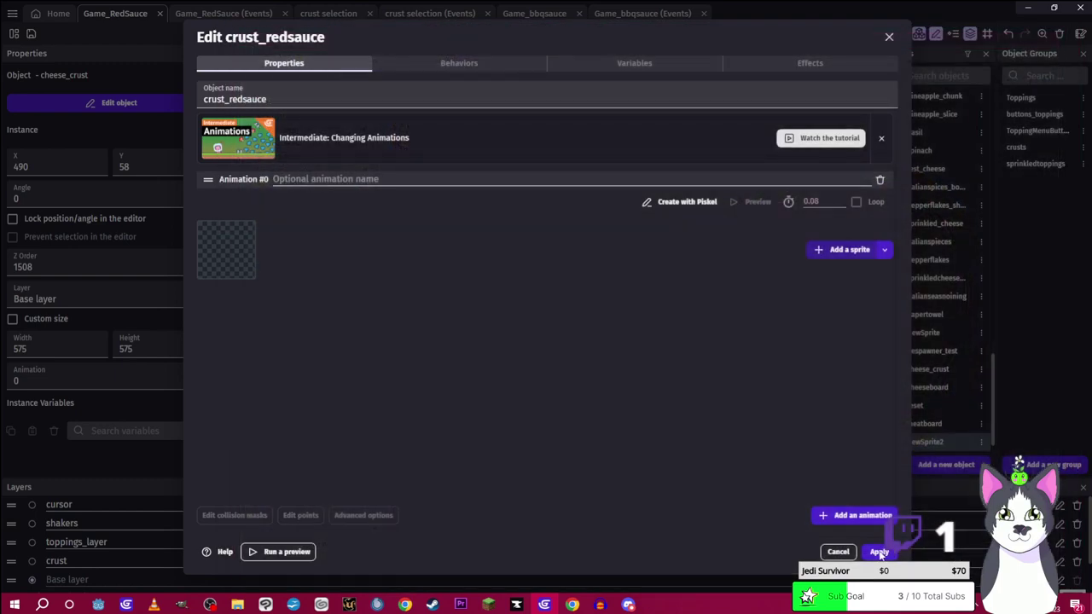
left_click(880, 553)
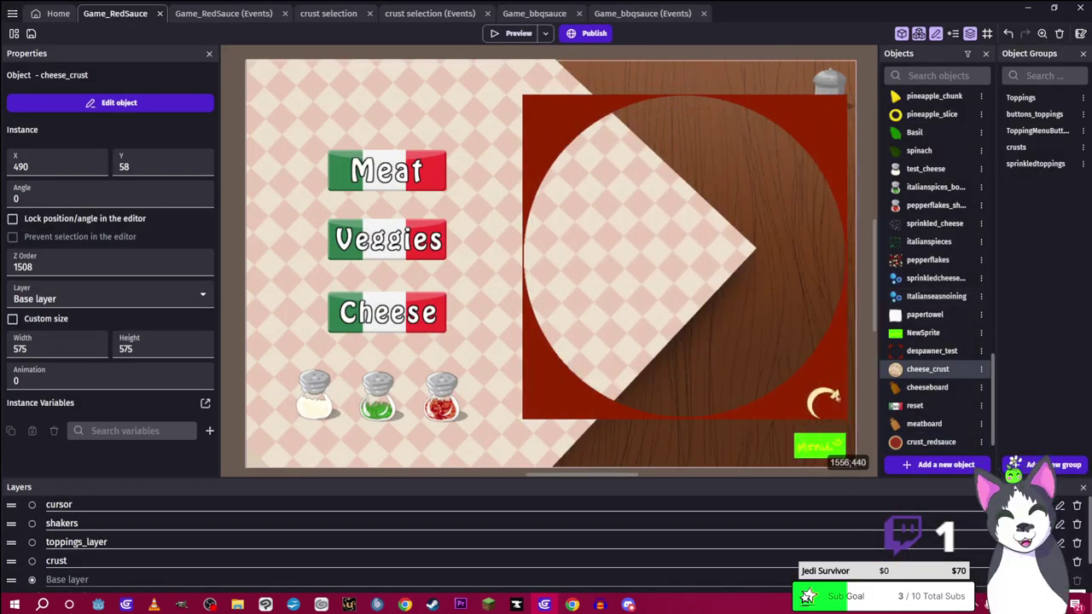
Drag the cheese_crust instance off the board and delete it
left_click_drag(1033, 285, 445, 239)
scroll(744, 329, "down", 2, "ctrl")
scroll(744, 328, "down", 3, "ctrl")
key("Delete")
Place a 575×575 crust_redsauce instance in the pizza spot at X 488, Y 60
scroll(863, 334, "up", 2, "ctrl")
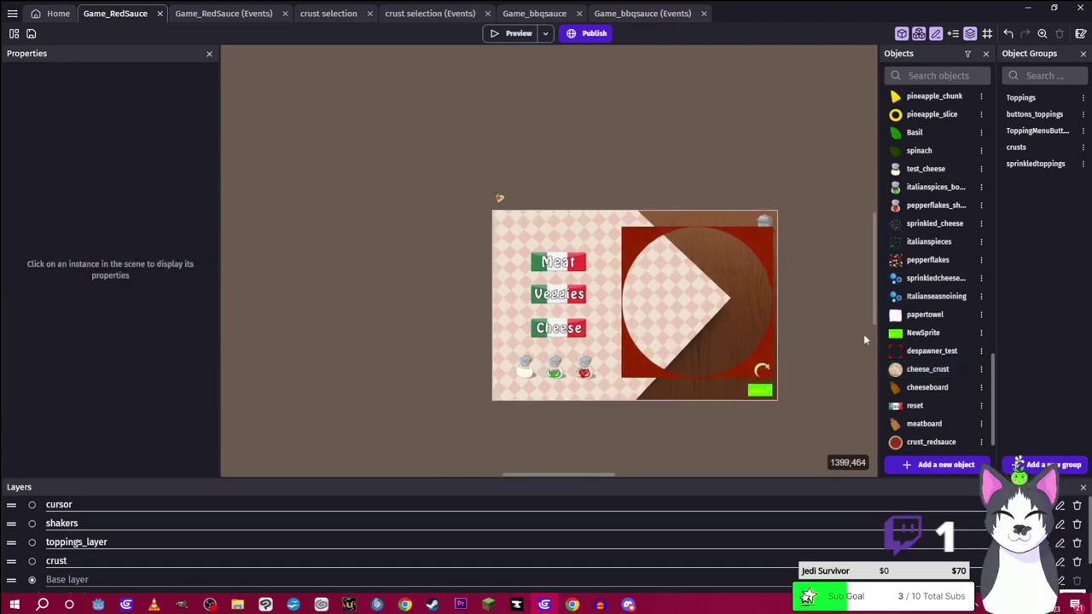
scroll(925, 342, "up", 3)
scroll(926, 388, "down", 4)
left_click_drag(929, 424, 612, 233)
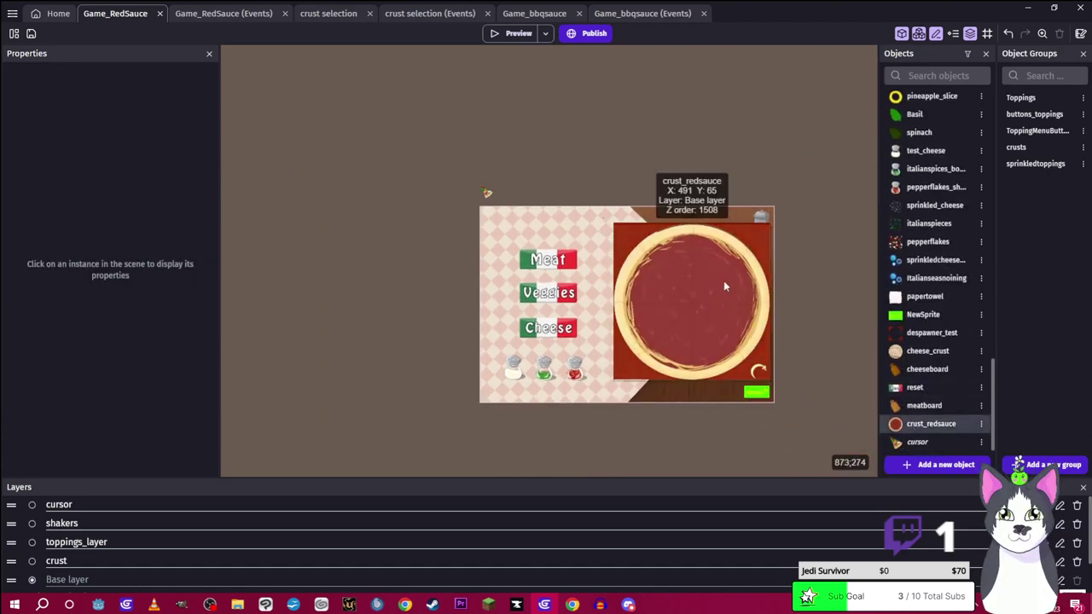
scroll(723, 281, "up", 3, "ctrl")
scroll(662, 256, "up", 4, "ctrl")
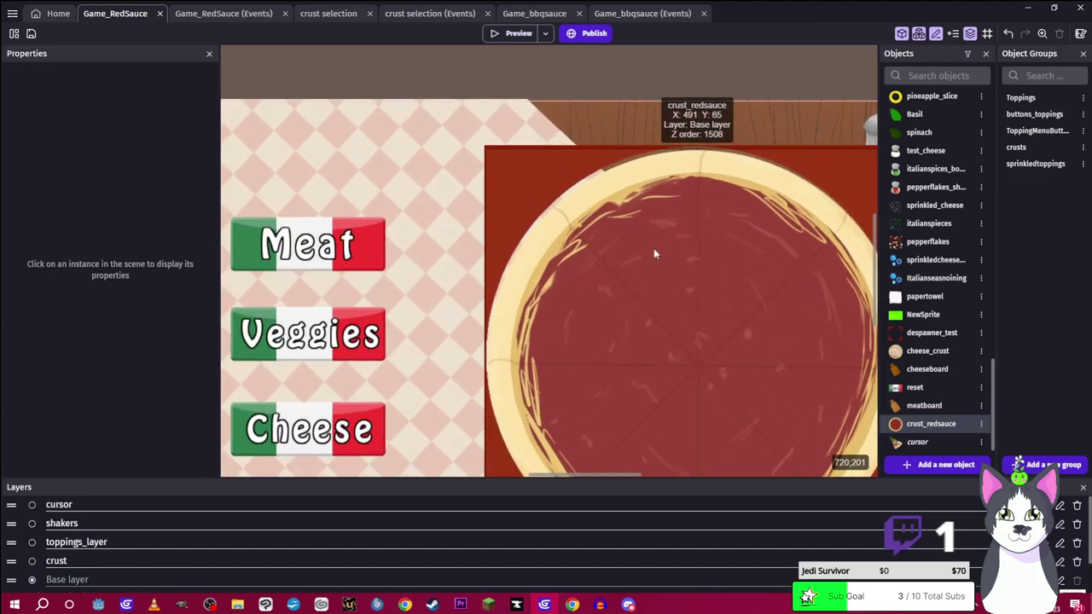
left_click_drag(653, 248, 649, 236)
scroll(649, 236, "down", 1, "ctrl")
scroll(664, 254, "down", 1, "ctrl")
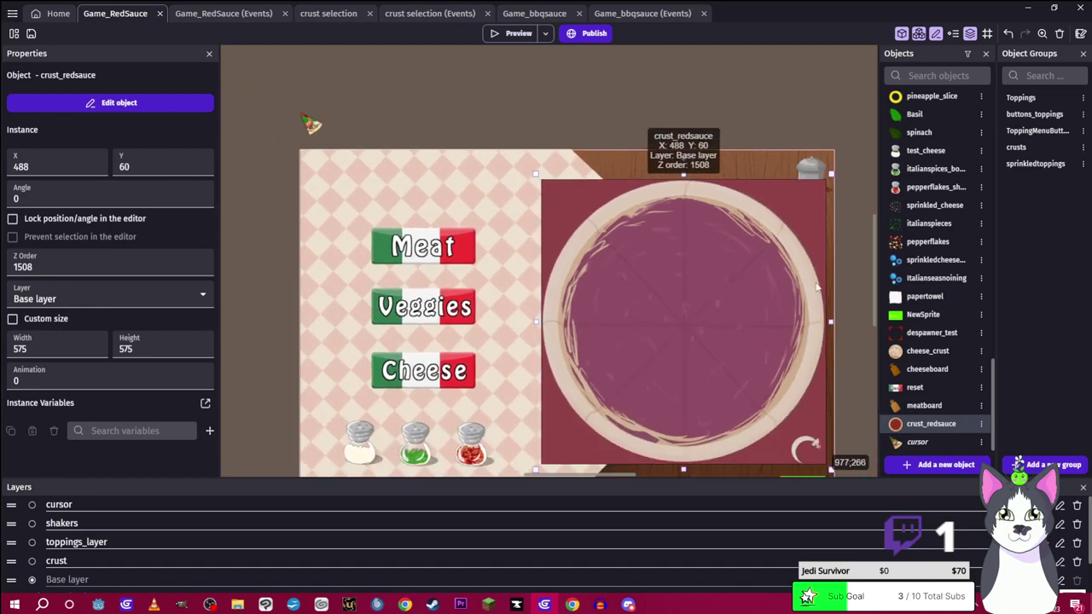
Add crust_redsauce to the crusts group beside crust_bbqsauce and cheese_crust, and apply
left_click(860, 291)
double_click(1039, 149)
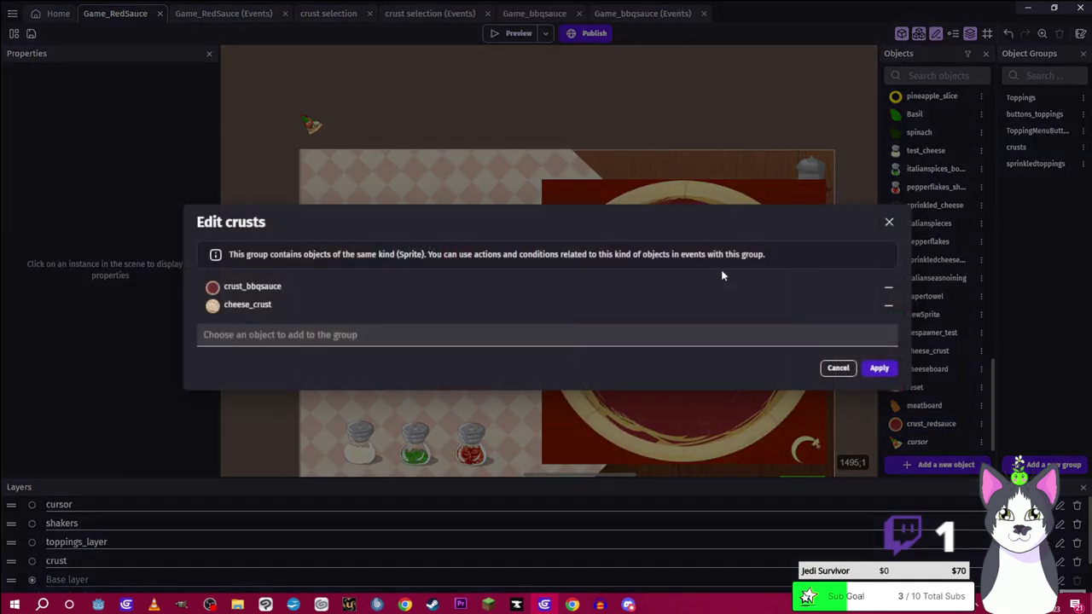
left_click(398, 334)
scroll(320, 423, "down", 10)
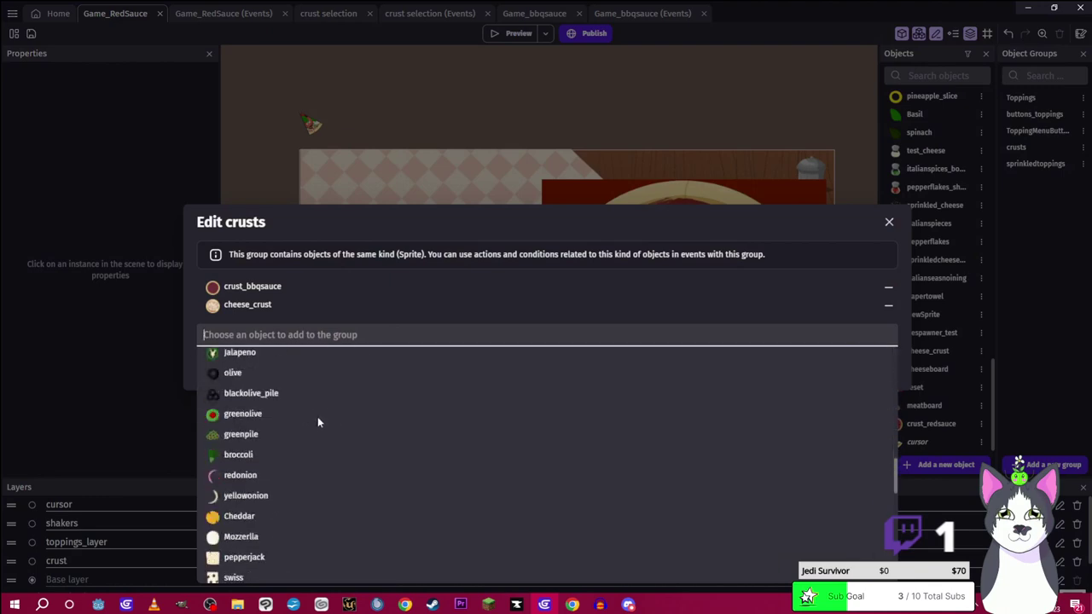
scroll(268, 503, "down", 3)
left_click(251, 552)
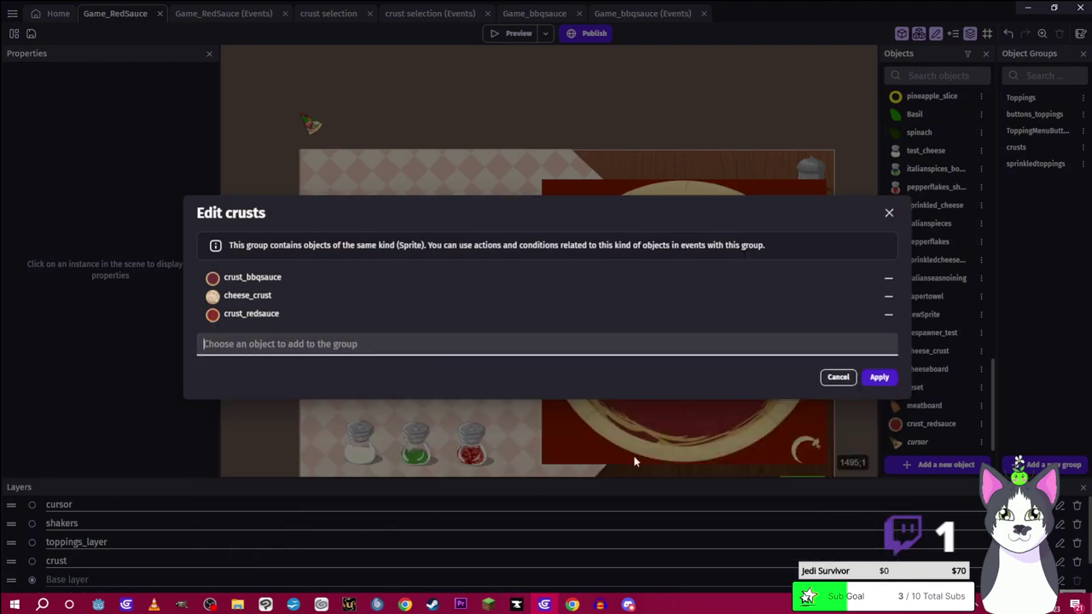
left_click(879, 377)
Preview-drag the pepper, herb and cheese shakers over the pizza, then place Reset at X 735, Y 570
left_click(511, 34)
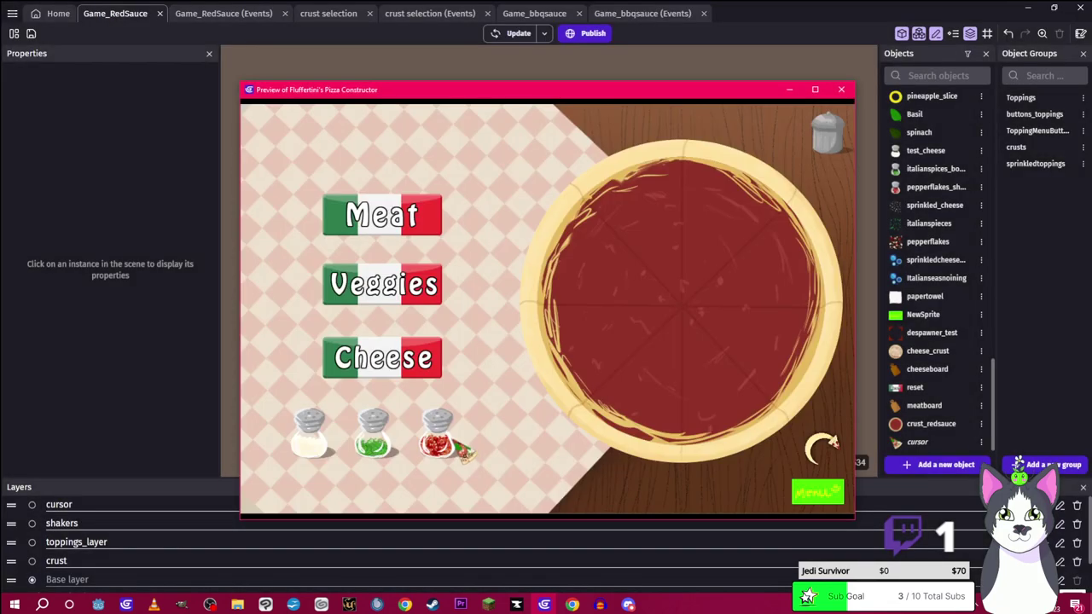
mouse_move(436, 436)
left_mouse_down()
mouse_move(658, 308)
mouse_move(607, 306)
mouse_move(622, 205)
mouse_move(627, 212)
left_mouse_up()
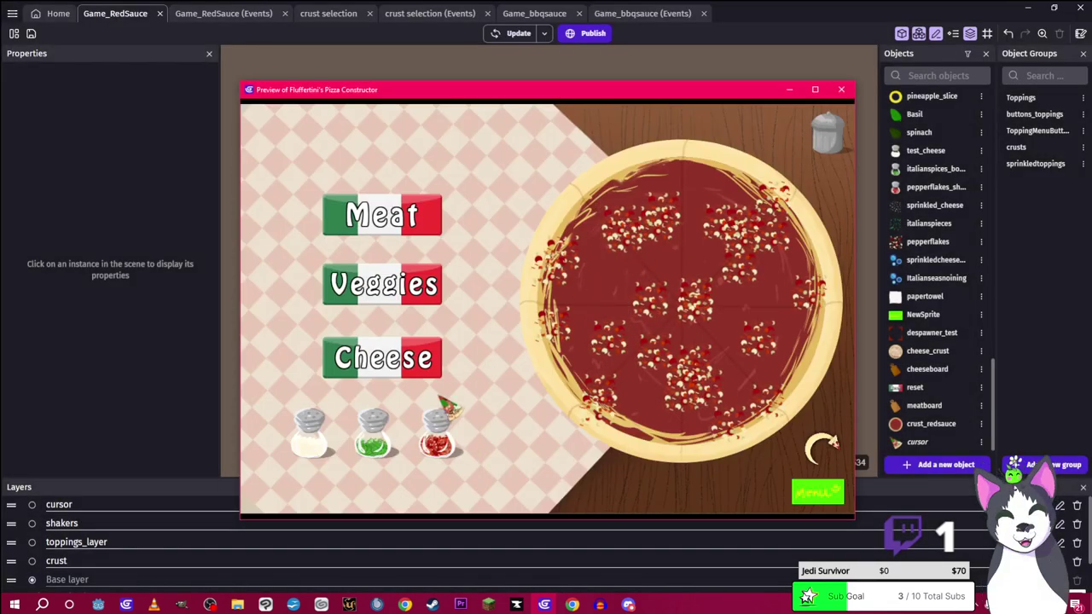
mouse_move(373, 435)
left_mouse_down()
mouse_move(704, 264)
mouse_move(580, 273)
mouse_move(580, 252)
mouse_move(585, 281)
left_mouse_up()
mouse_move(311, 433)
left_mouse_down()
mouse_move(609, 379)
mouse_move(670, 303)
mouse_move(644, 342)
mouse_move(729, 320)
mouse_move(716, 214)
mouse_move(674, 169)
mouse_move(556, 358)
mouse_move(771, 321)
mouse_move(764, 197)
left_mouse_up()
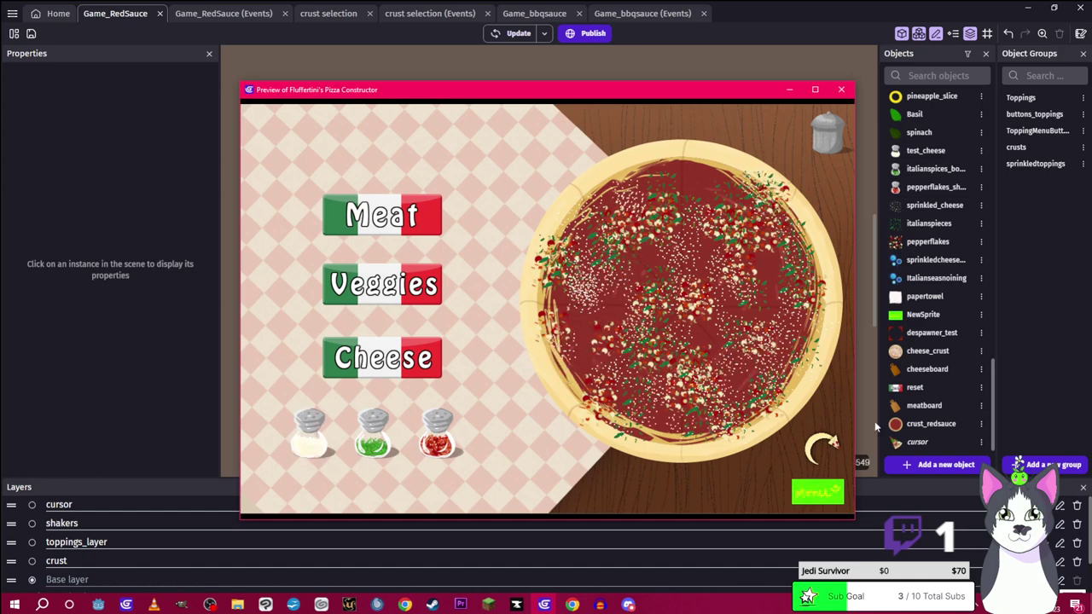
left_click_drag(912, 387, 698, 439)
scroll(674, 349, "down", 1)
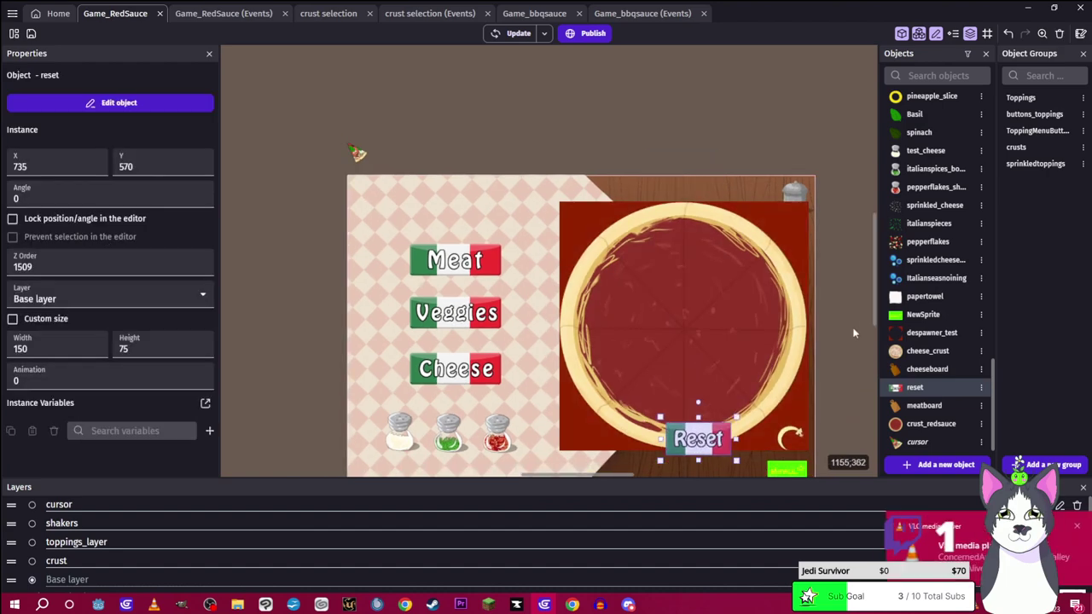
Resize the Reset button to 77×39 and move it beside Menu at X 881, Y 662
scroll(877, 353, "down", 7)
scroll(878, 353, "up", 4)
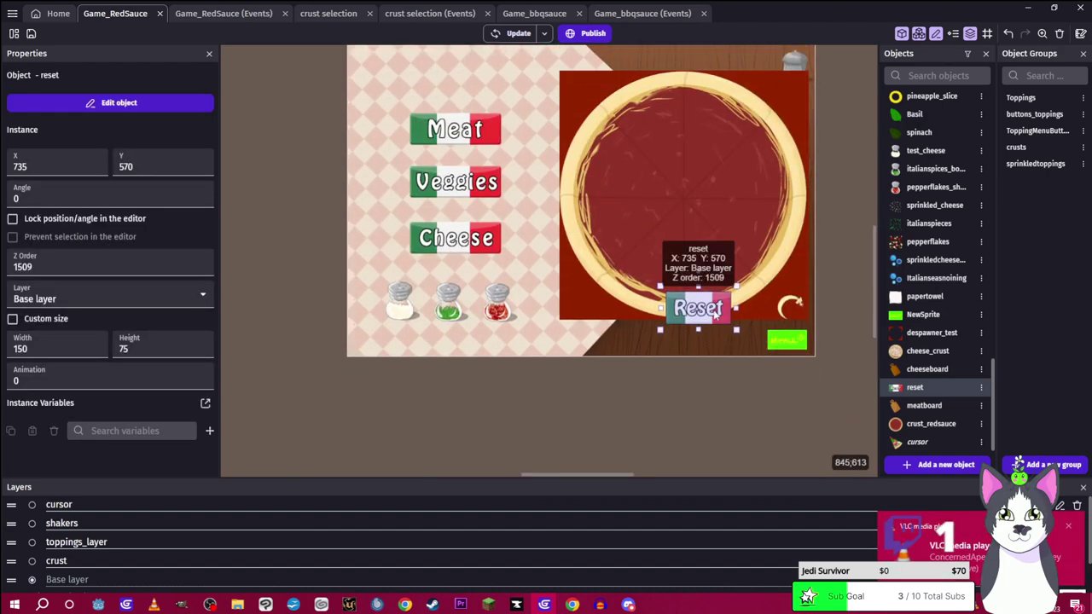
left_click_drag(716, 314, 746, 341)
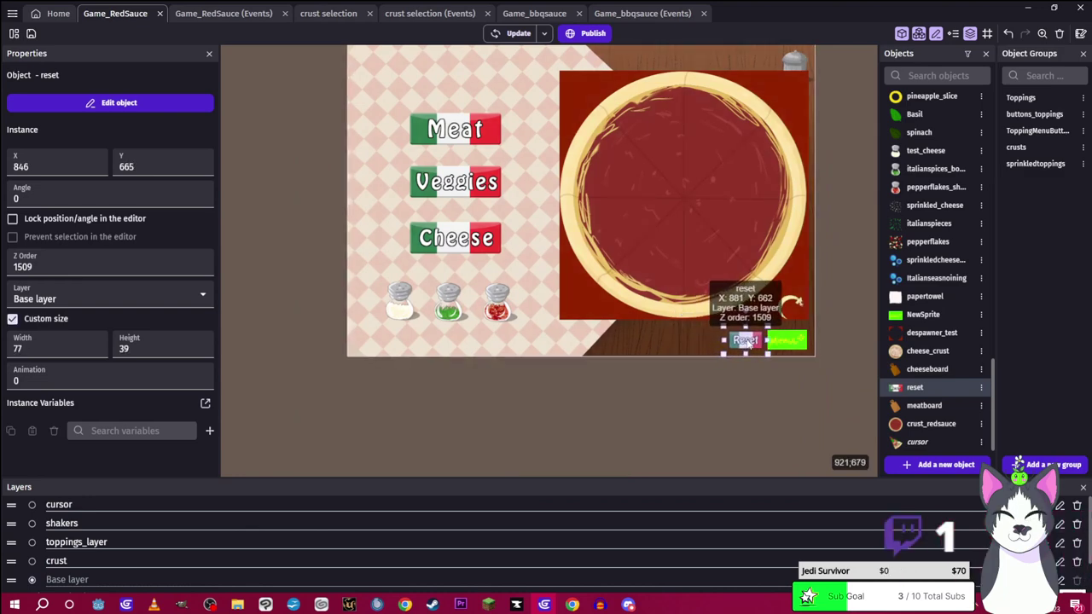
left_click(856, 242)
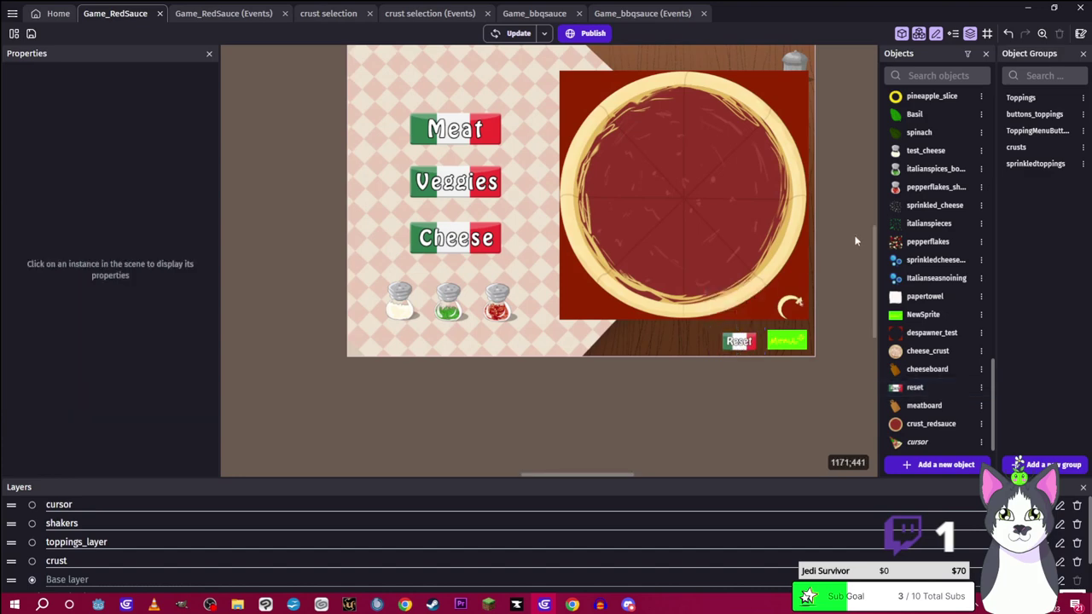
scroll(861, 247, "down", 2)
scroll(877, 259, "up", 3)
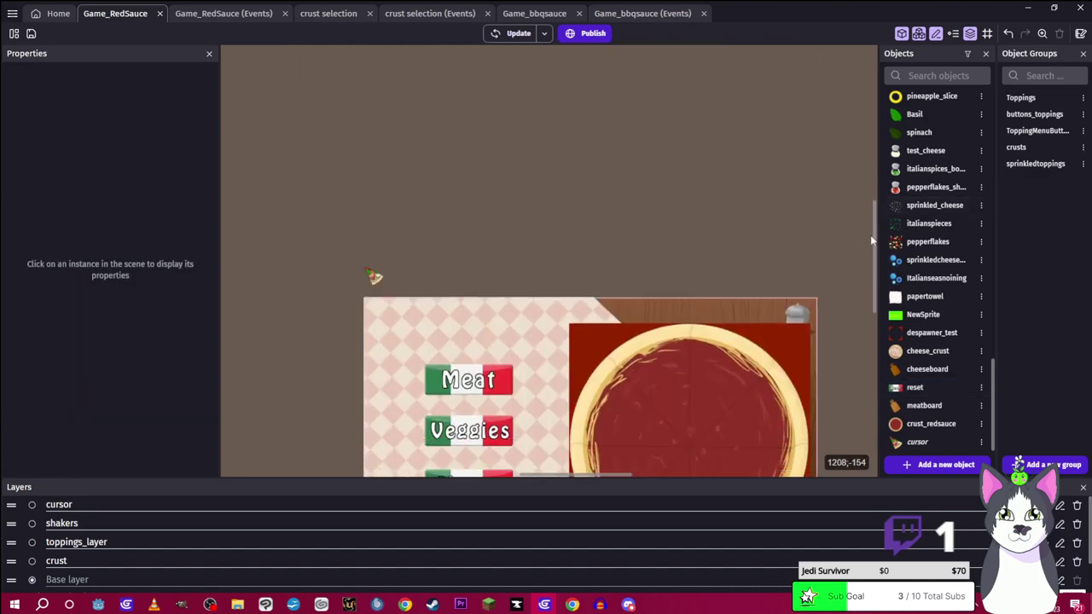
scroll(874, 256, "down", 2)
Update the preview, dismiss the support request, and bring the game window forward
left_click(497, 33)
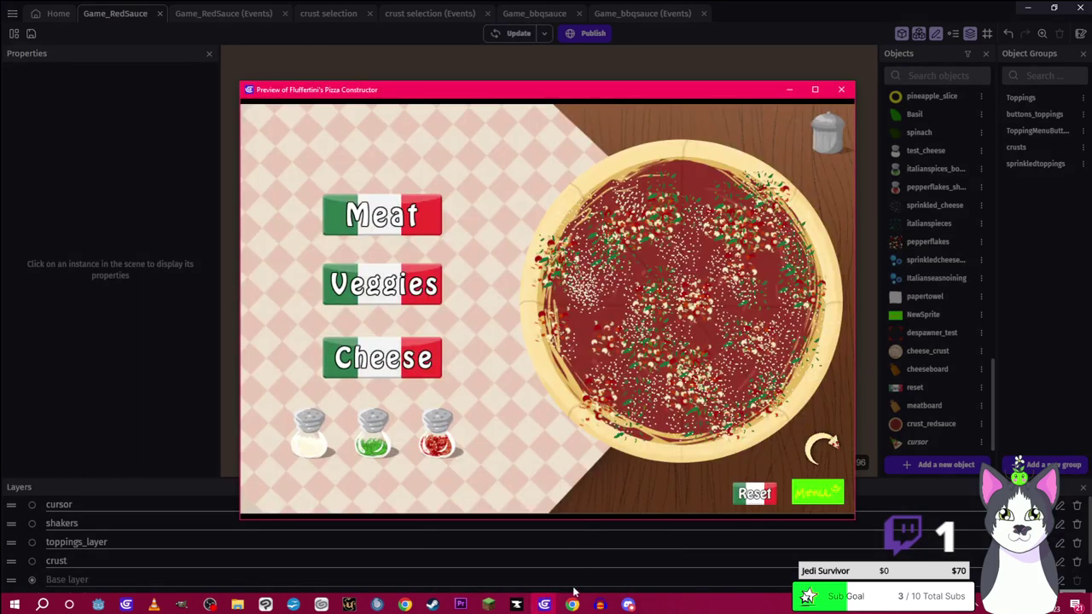
mouse_move(573, 591)
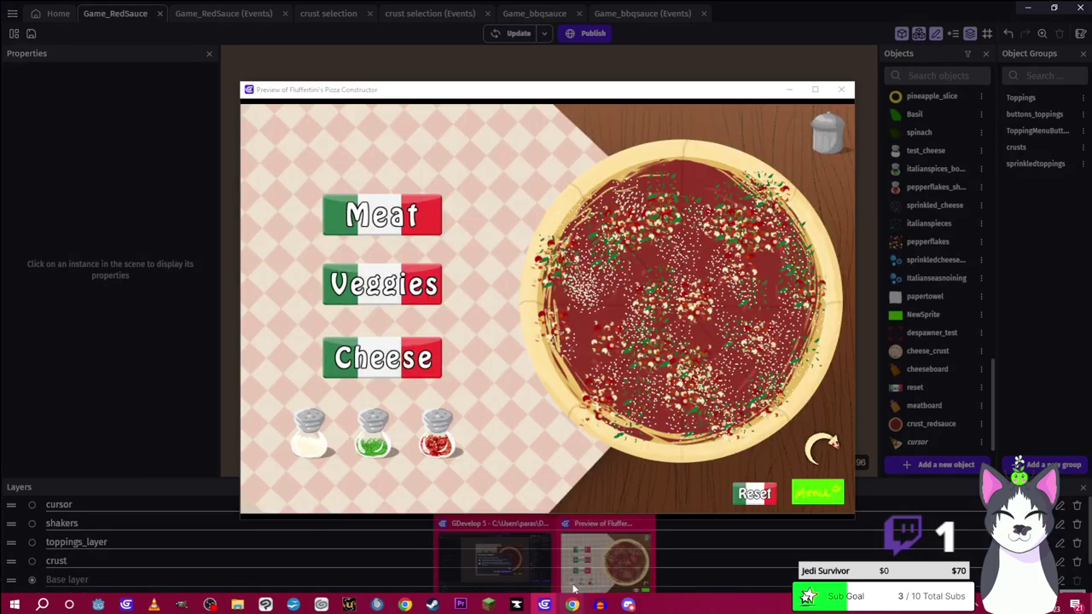
left_click(500, 554)
left_click(567, 376)
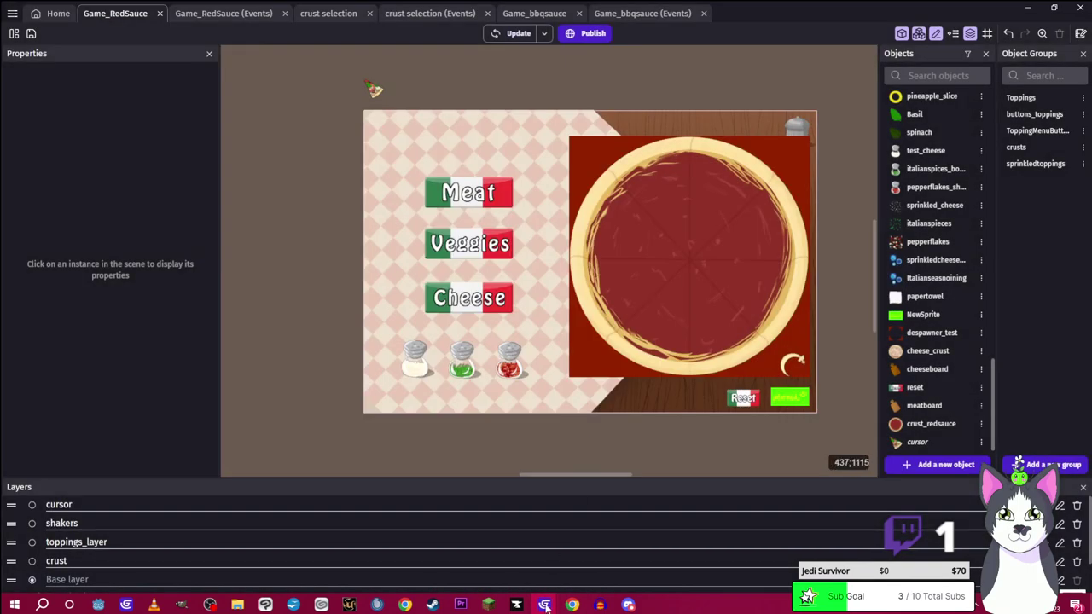
mouse_move(544, 605)
left_click(614, 555)
Reset the toppings, then drag a cheddar round onto the pizza and into the trash
left_click(756, 497)
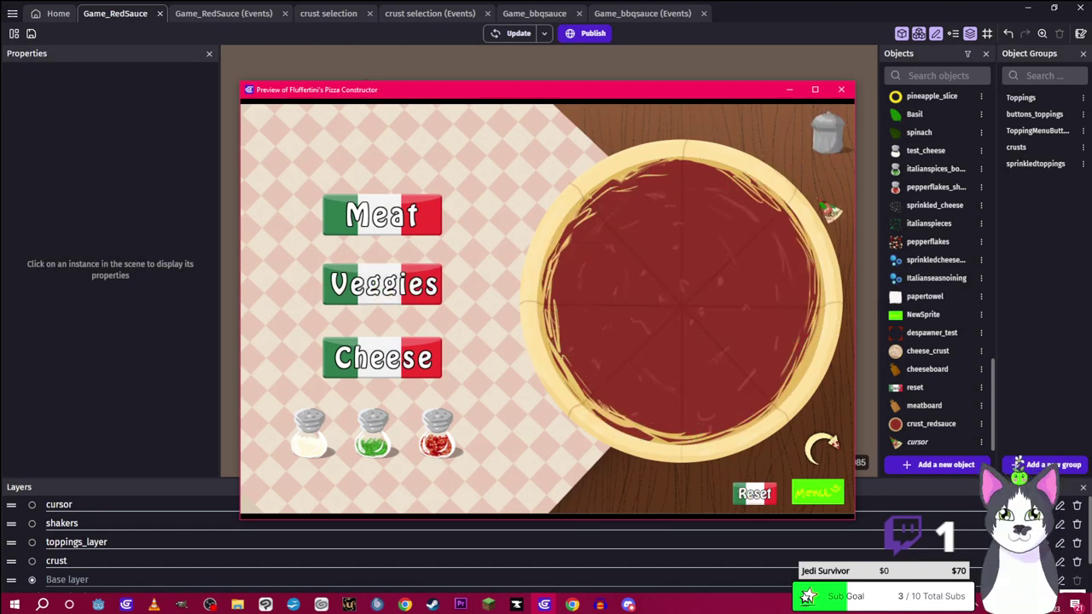
left_click(406, 368)
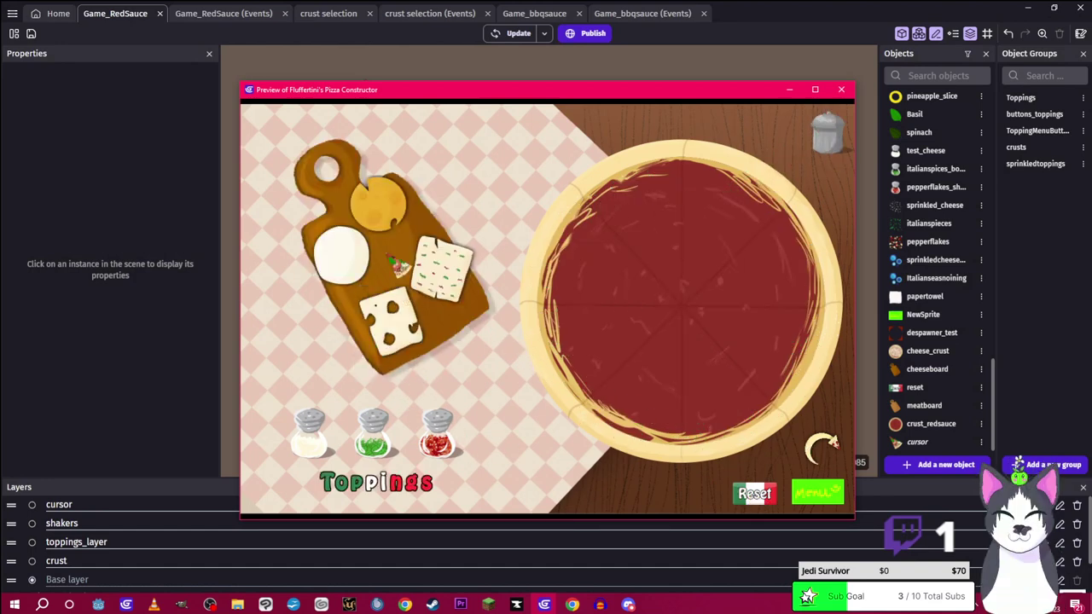
left_click_drag(380, 200, 815, 177)
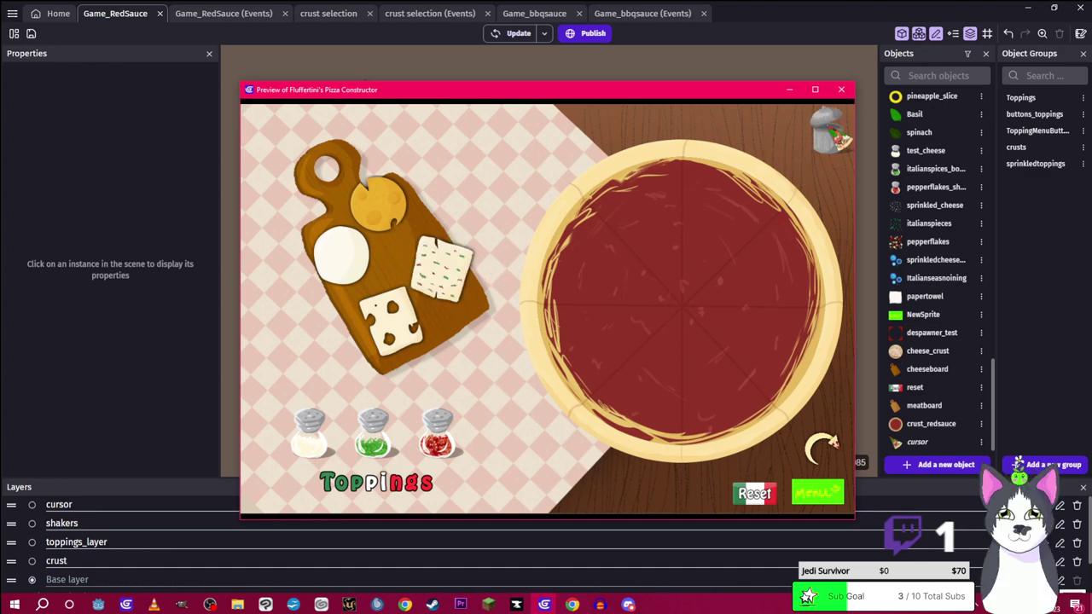
left_click_drag(448, 271, 836, 167)
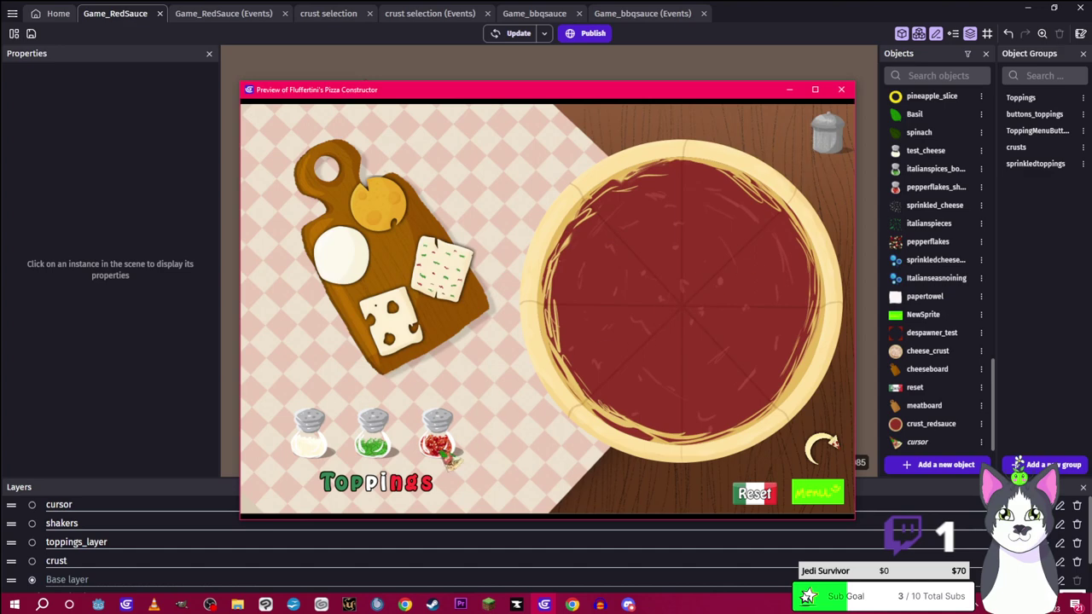
left_click(373, 484)
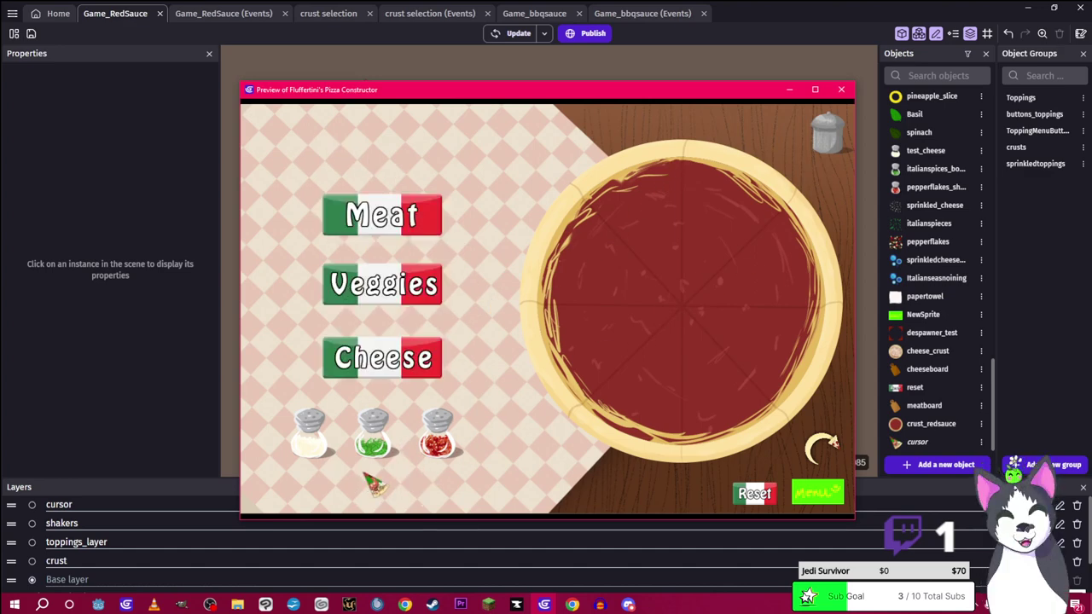
Minimize the preview and briefly open, then close, the pepperjack object editor
left_click(790, 89)
scroll(954, 256, "up", 3)
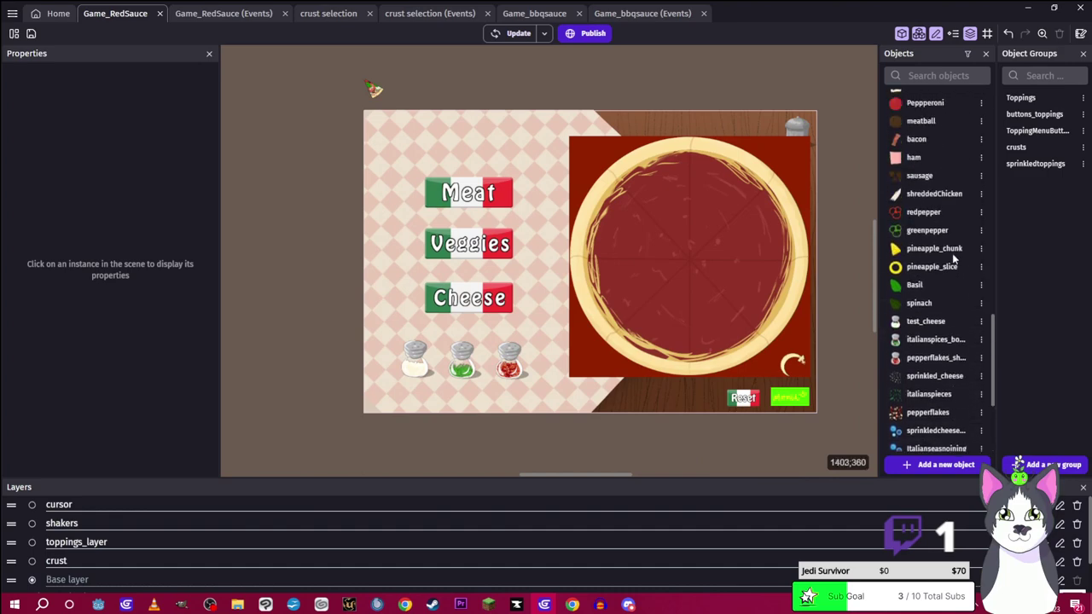
scroll(952, 254, "up", 5)
double_click(922, 409)
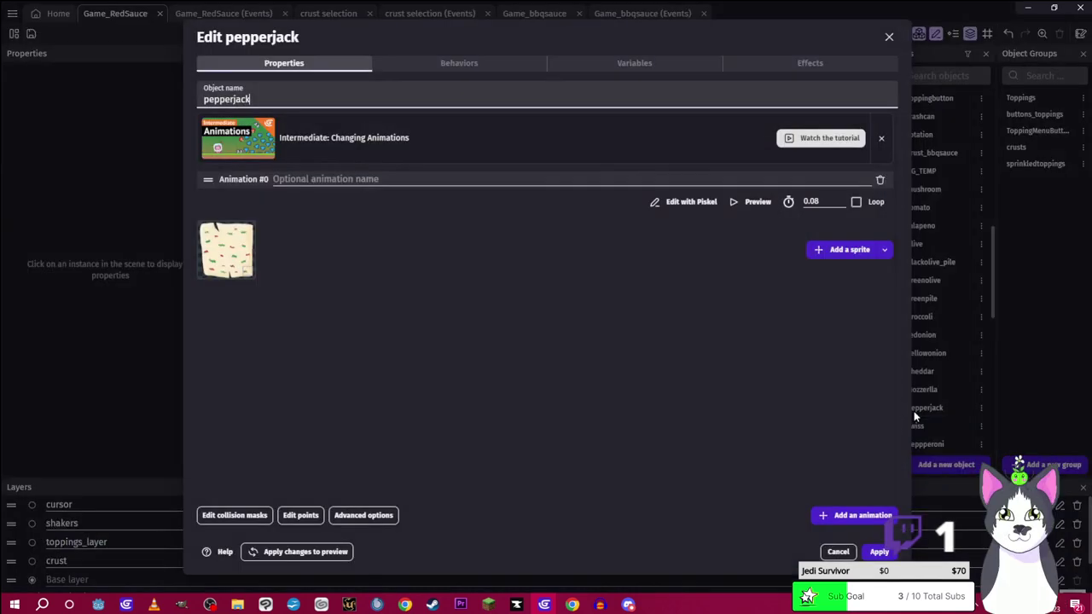
key("Escape")
scroll(954, 273, "up", 5)
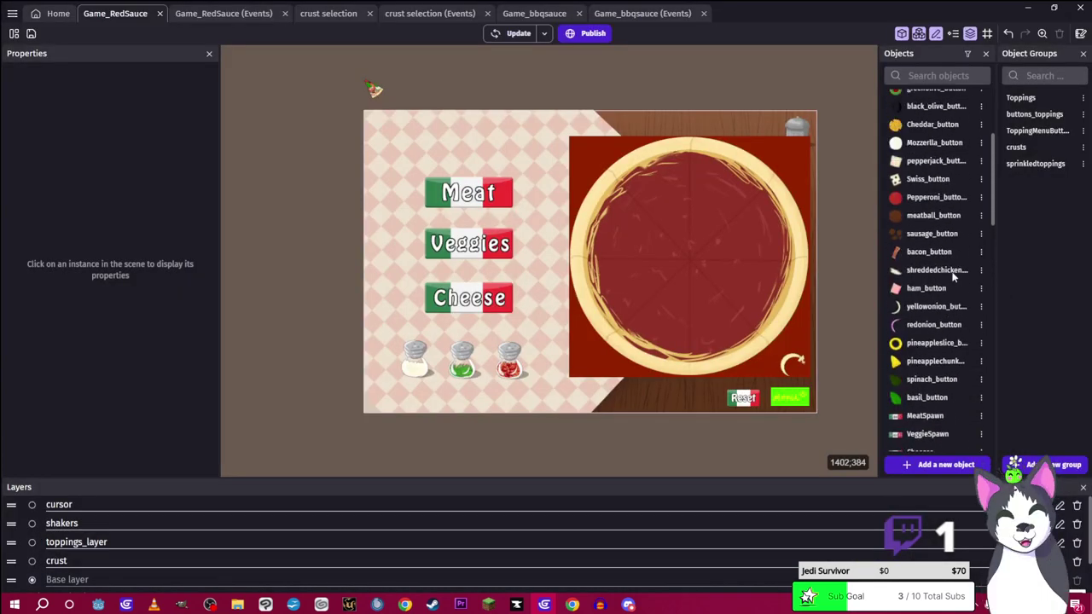
Give Swiss_button a custom four-corner collision mask fitted to the cheese, and apply
scroll(954, 276, "up", 4)
double_click(919, 335)
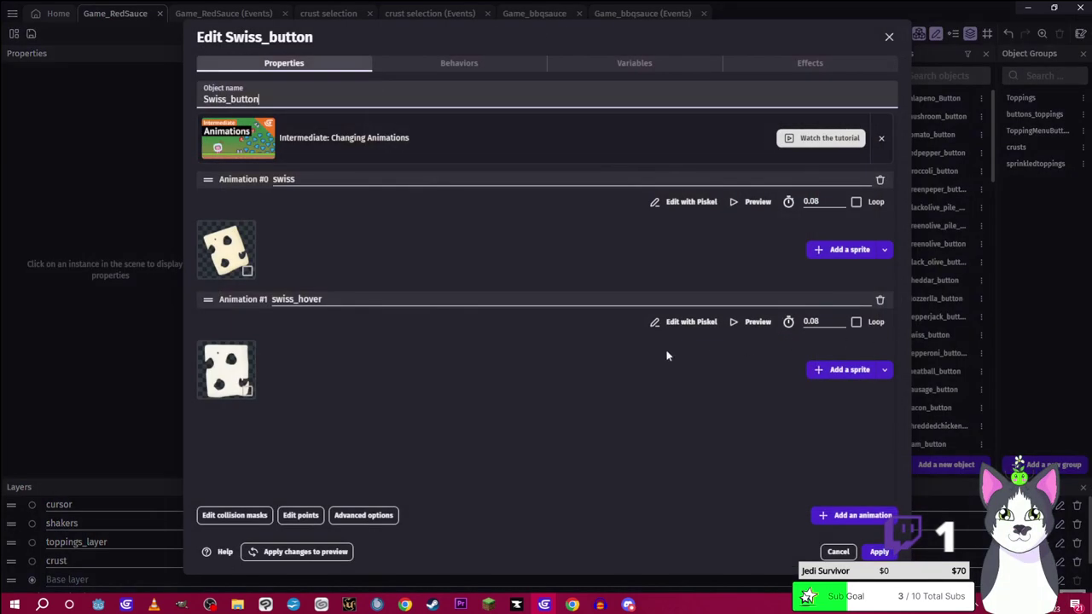
left_click(244, 517)
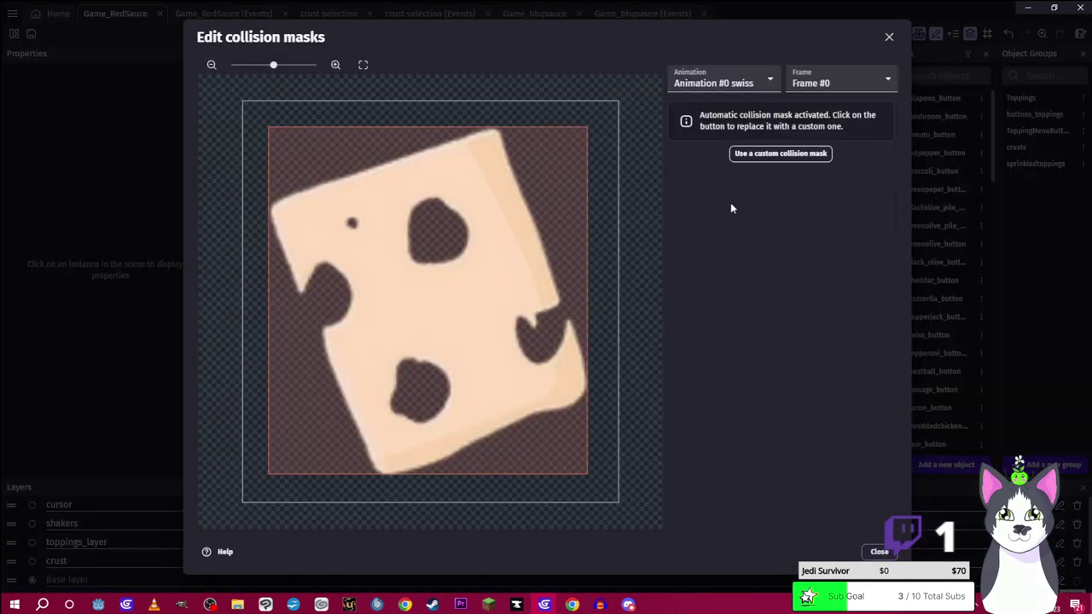
left_click(772, 154)
left_click_drag(576, 130, 495, 132)
left_click_drag(586, 480, 592, 391)
left_click_drag(268, 474, 379, 470)
left_click_drag(270, 128, 269, 205)
left_click(880, 552)
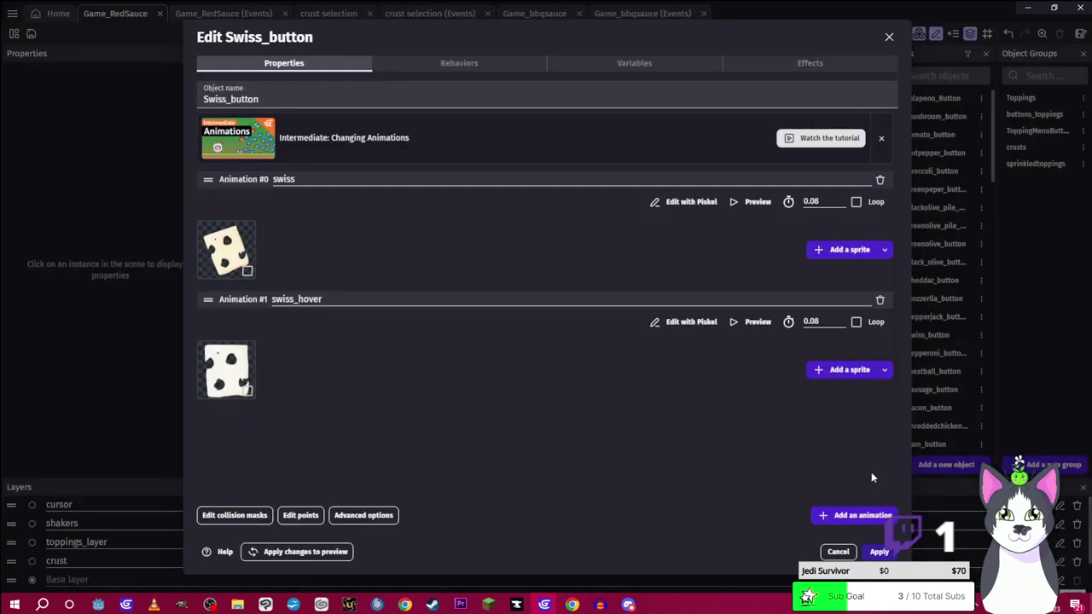
left_click(879, 552)
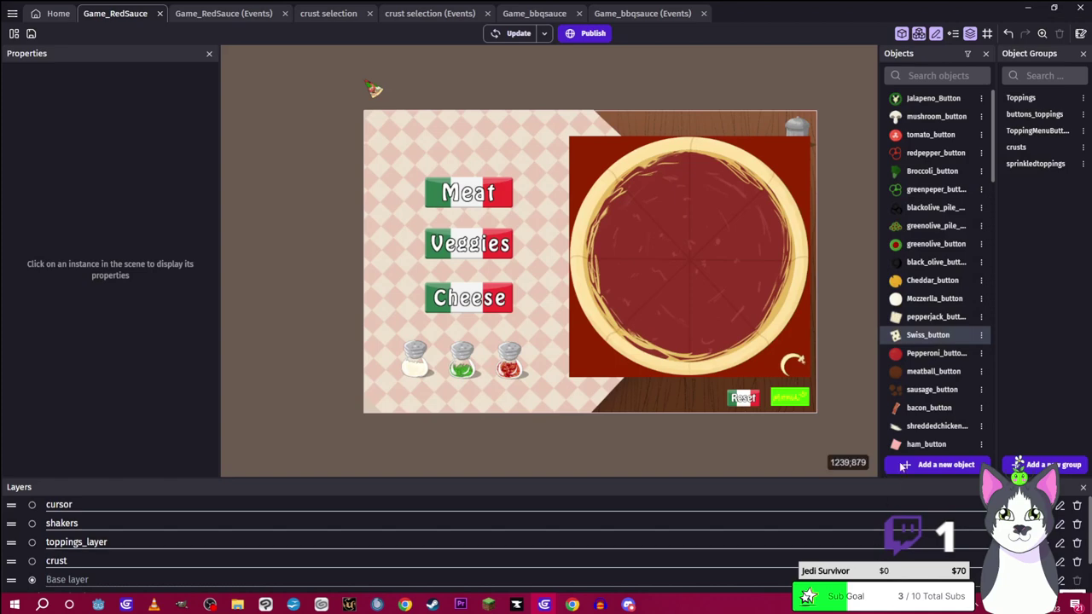
Give the pepperjack button a custom four-point mask hugging its tilted slice, and apply
double_click(938, 319)
left_click(235, 516)
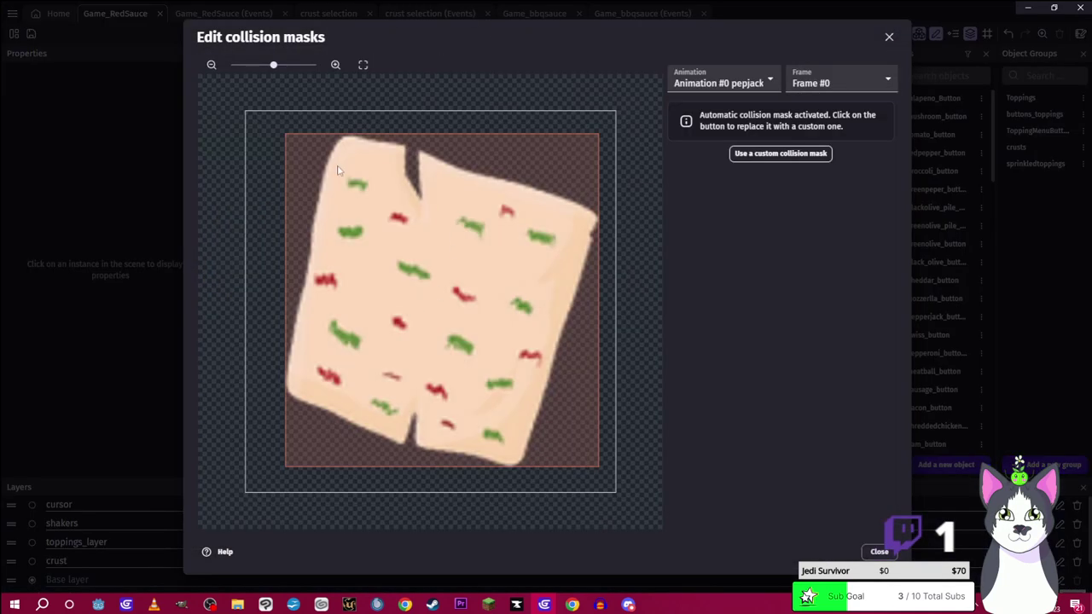
left_click(739, 159)
left_click_drag(599, 134, 599, 212)
left_click_drag(284, 134, 343, 134)
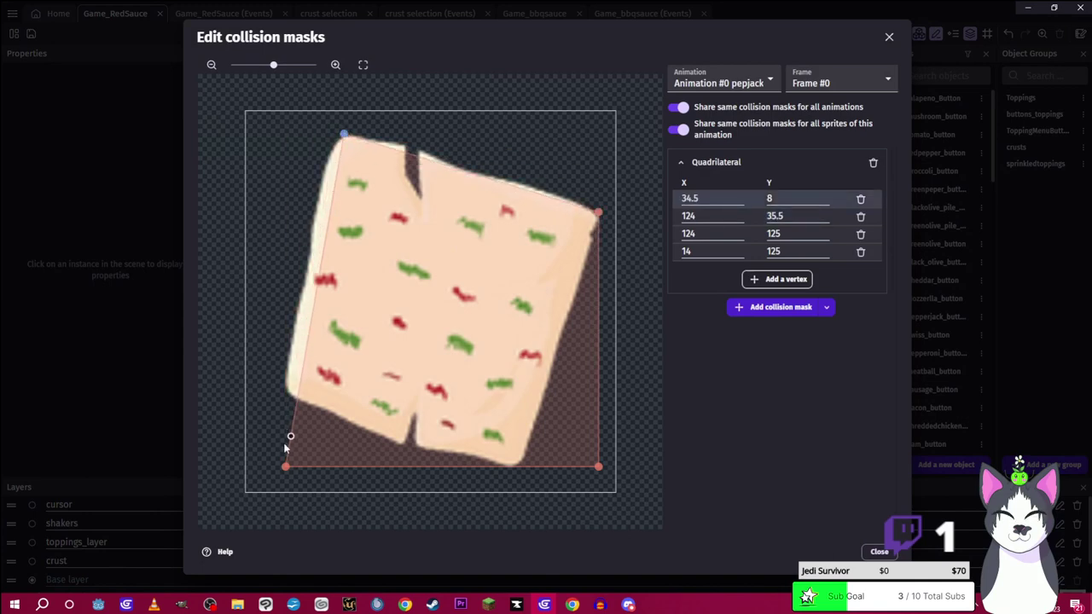
left_click_drag(284, 463, 280, 394)
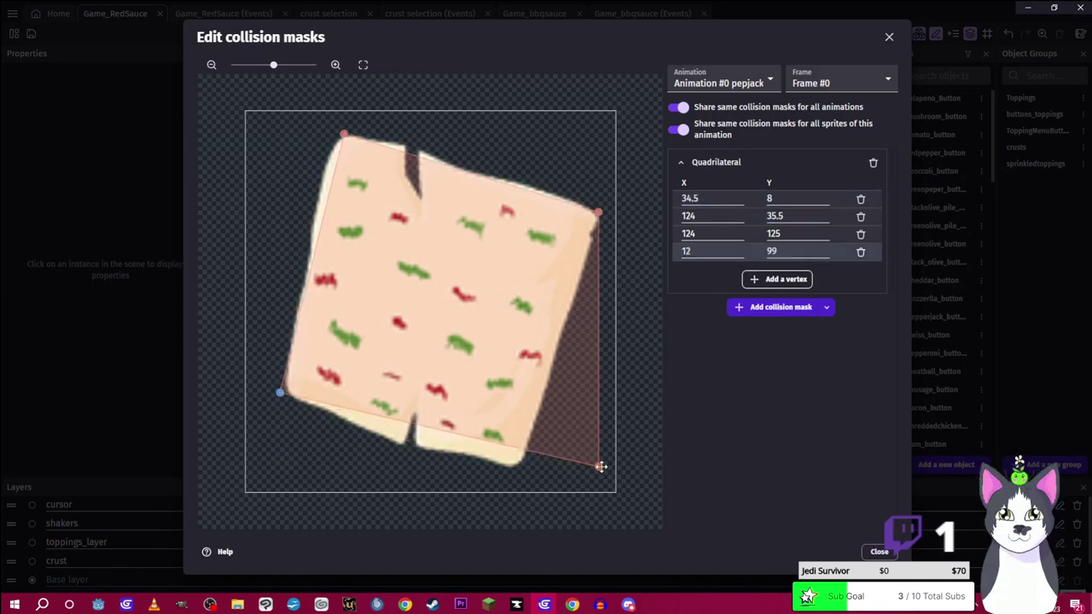
left_click_drag(600, 466, 521, 468)
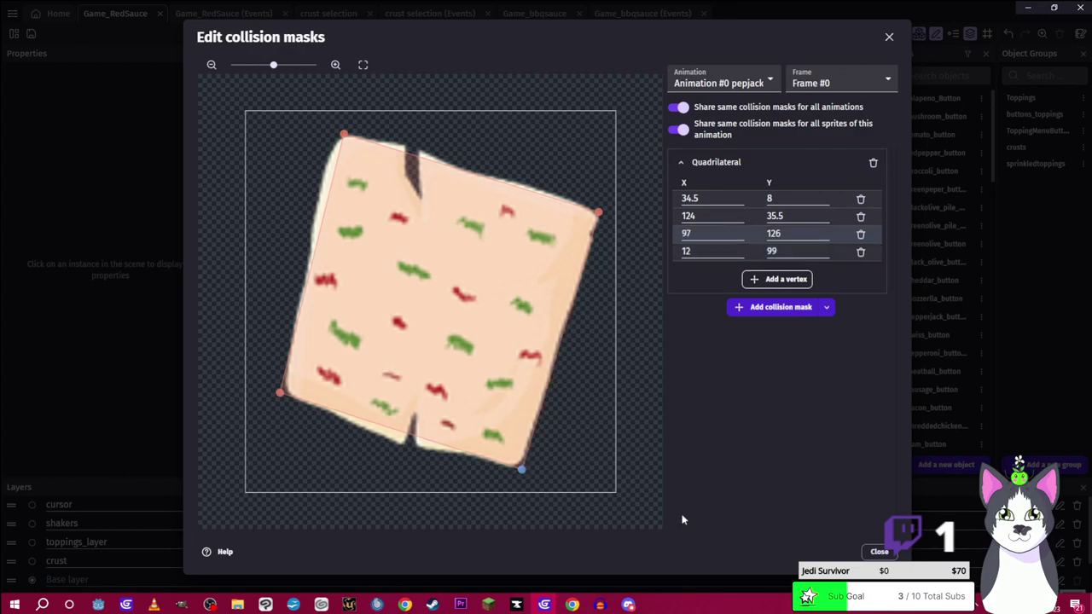
left_click(878, 552)
left_click(879, 552)
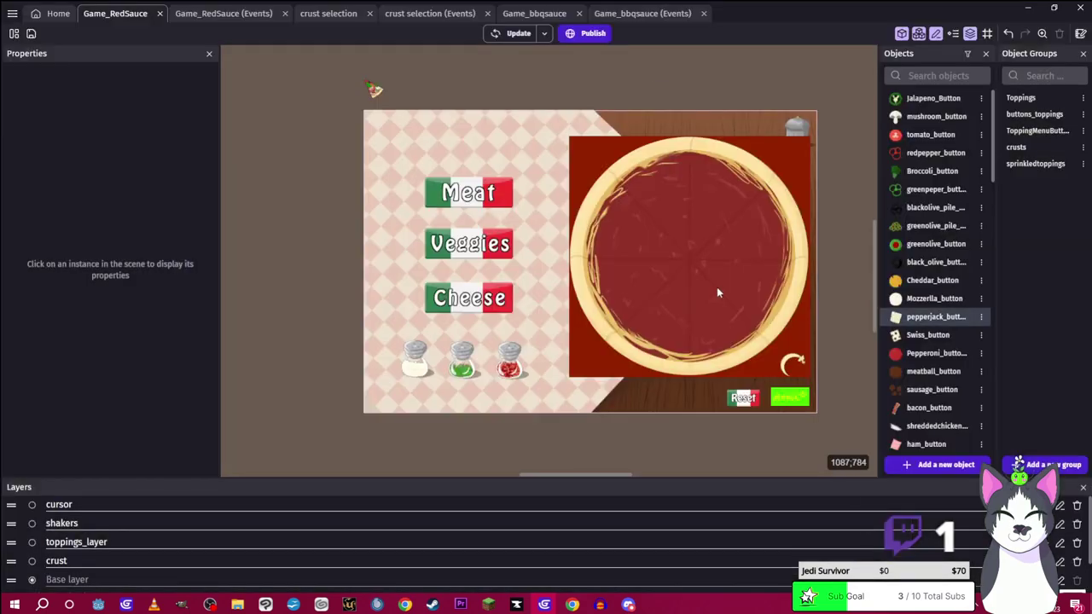
Rebuild the preview, open the Cheese board, and drag a cheese slice onto the pizza
left_click(508, 34)
mouse_move(544, 604)
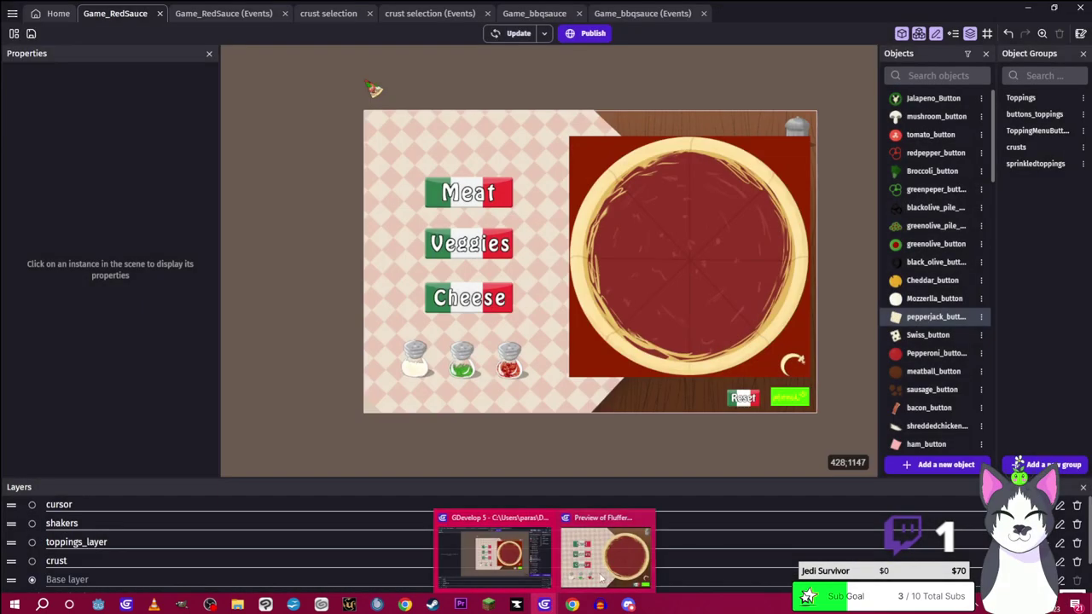
left_click(601, 576)
left_click(388, 363)
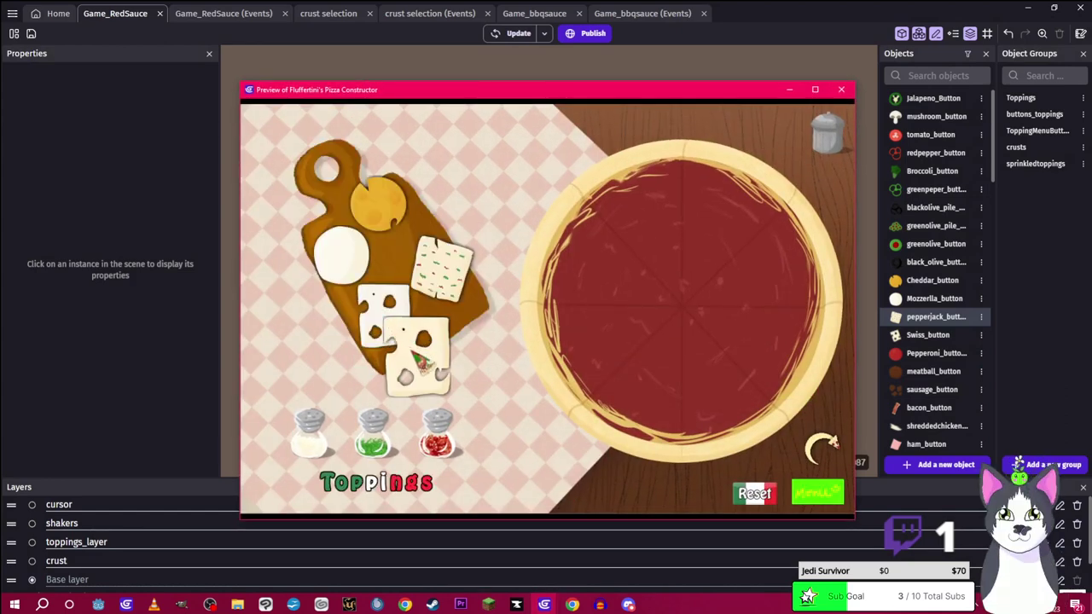
left_click_drag(420, 362, 812, 176)
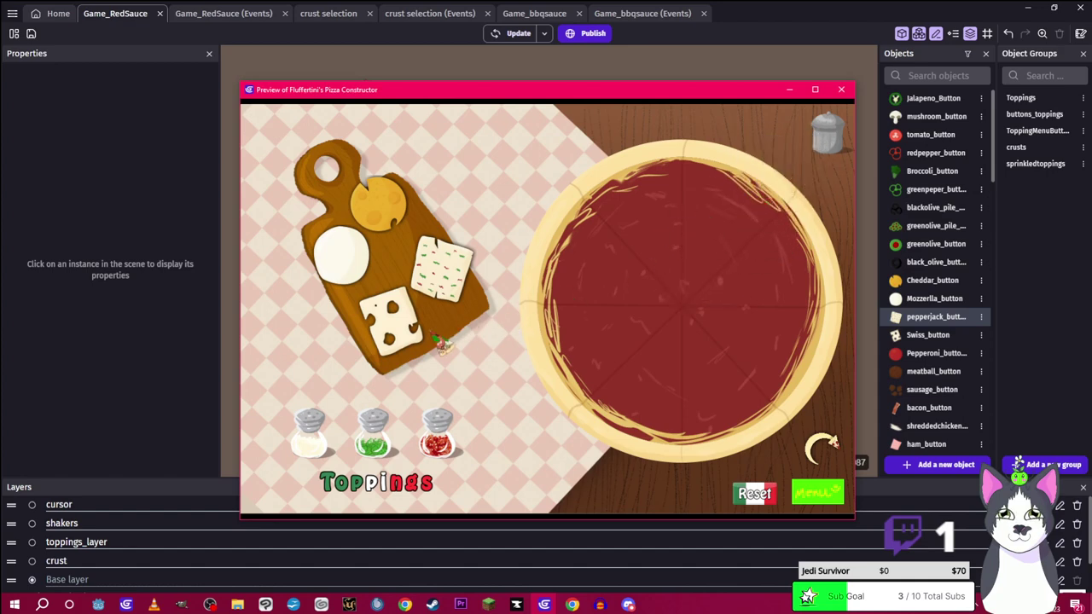
scroll(909, 304, "down", 10)
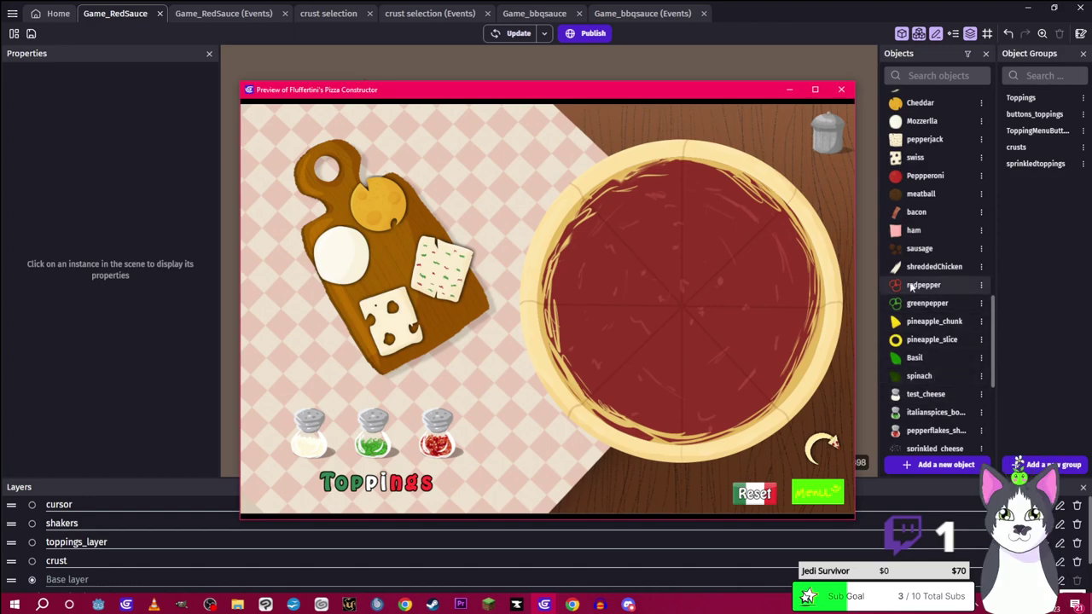
Give greenpepper a custom collision mask, fitting its corners and two added vertices to the ring
left_click(928, 305)
double_click(929, 304)
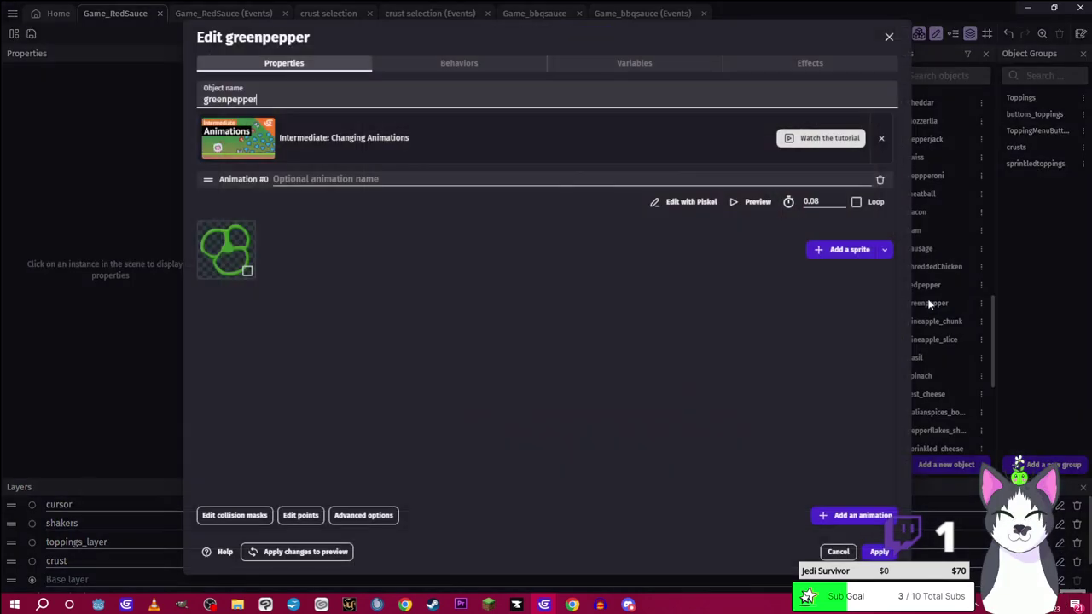
left_click(244, 516)
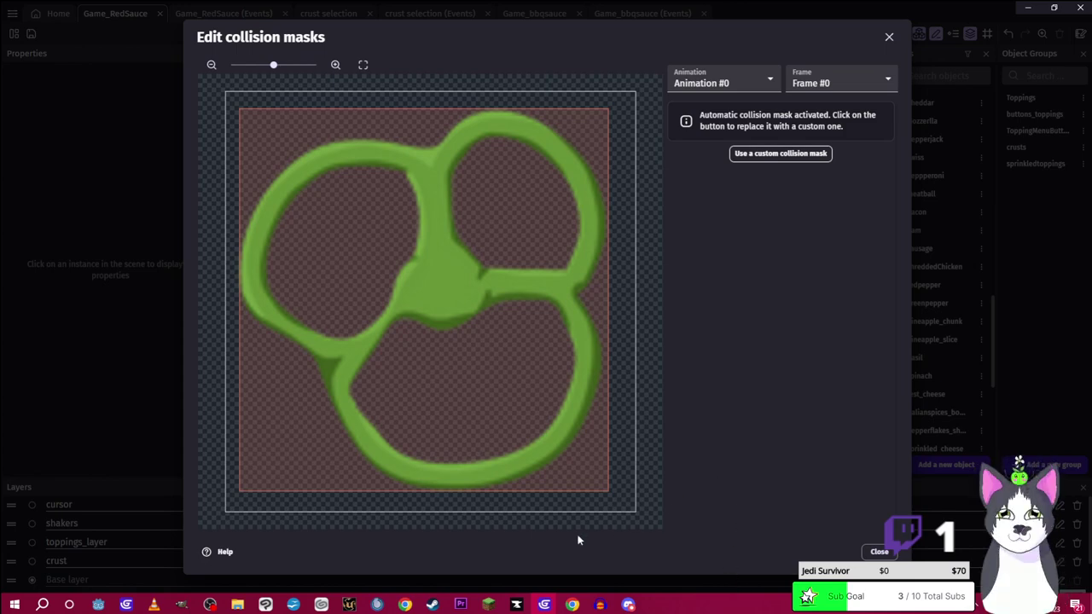
left_click(779, 154)
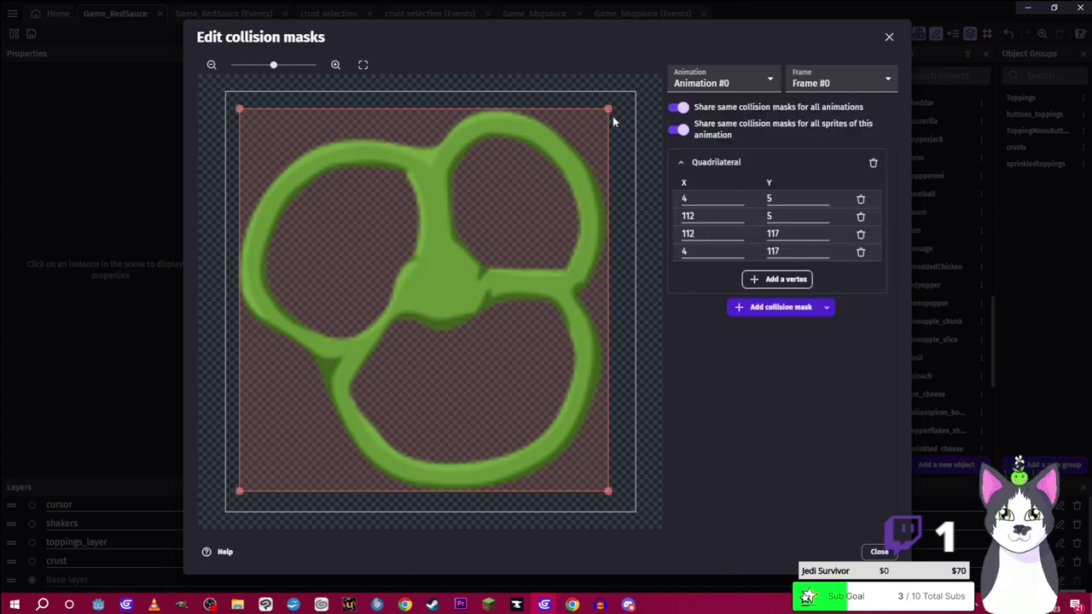
left_click_drag(607, 109, 596, 122)
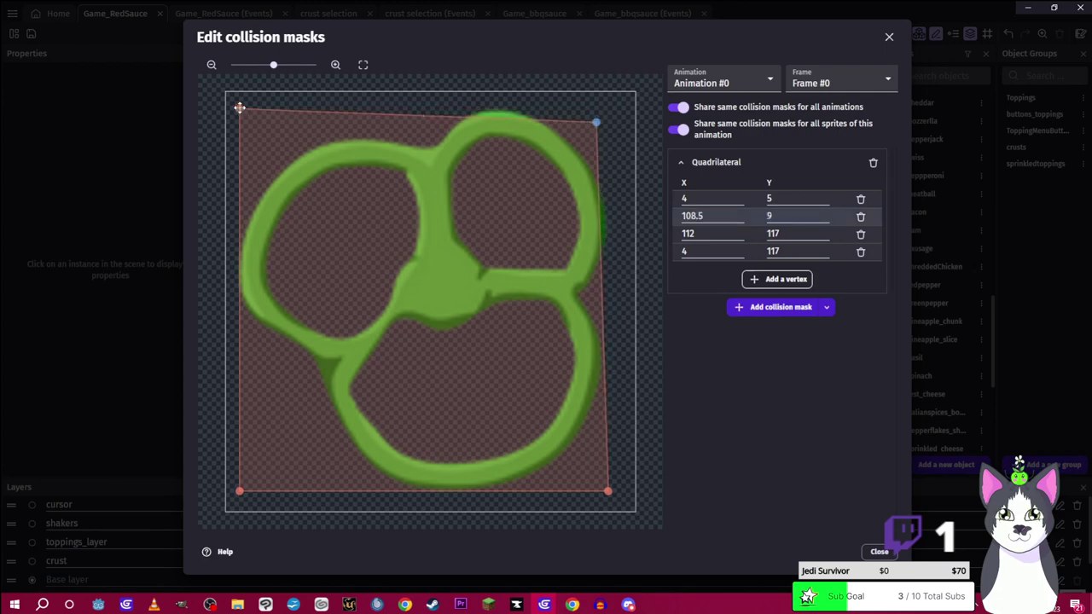
left_click_drag(240, 107, 483, 111)
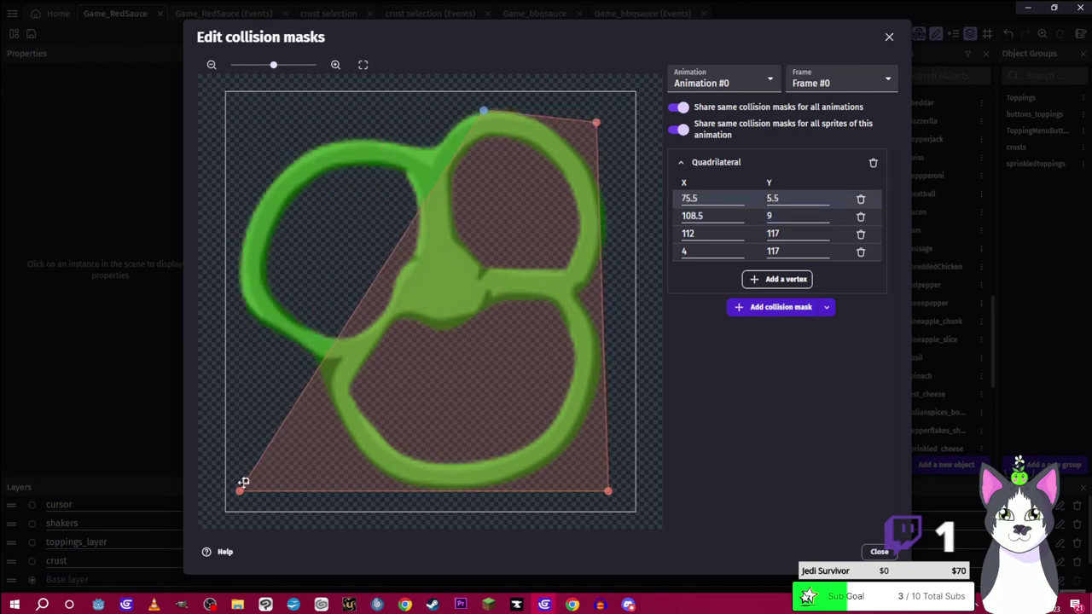
left_click_drag(243, 482, 379, 470)
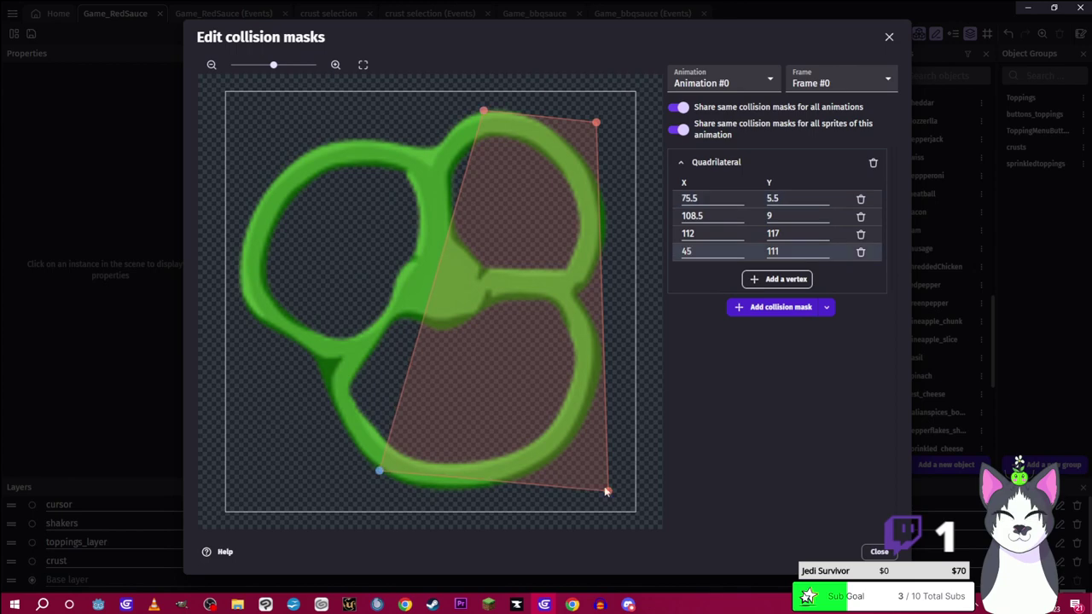
left_click_drag(605, 488, 602, 254)
left_click_drag(563, 294, 601, 384)
left_click_drag(544, 407, 444, 489)
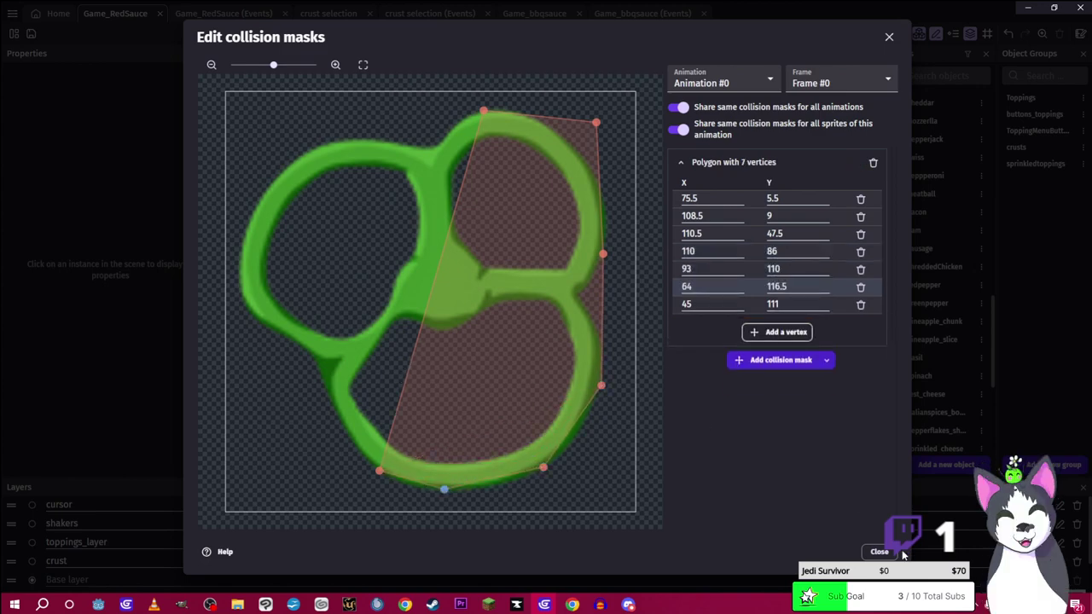
Add a second mask polygon and pull its corners onto the pepper, keeping it convex
left_click(763, 360)
left_click_drag(227, 92, 246, 181)
left_click_drag(634, 90, 388, 130)
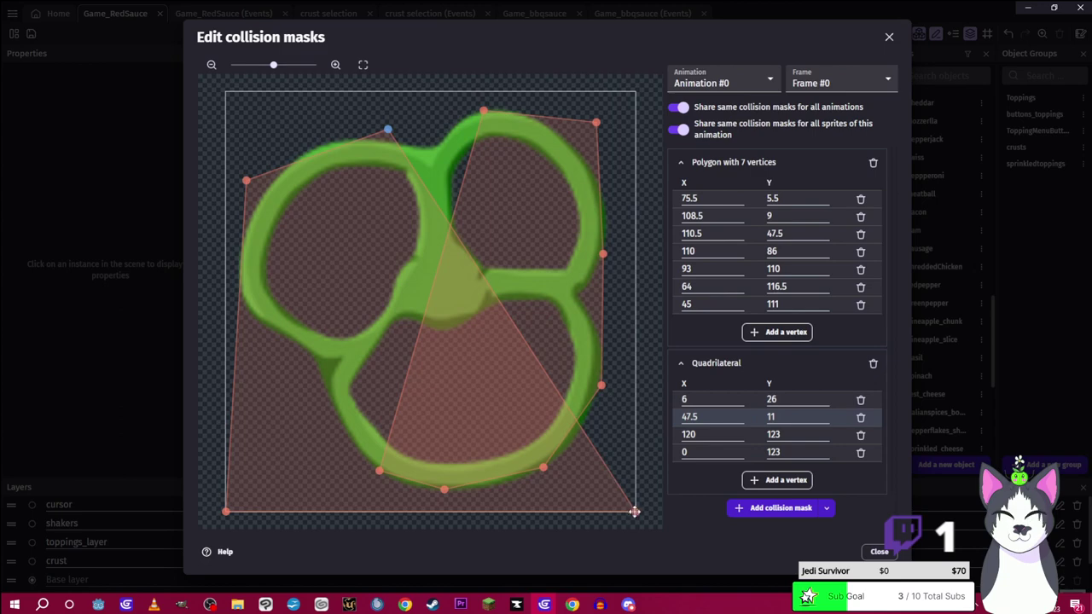
left_click_drag(635, 512, 567, 439)
left_click(567, 439)
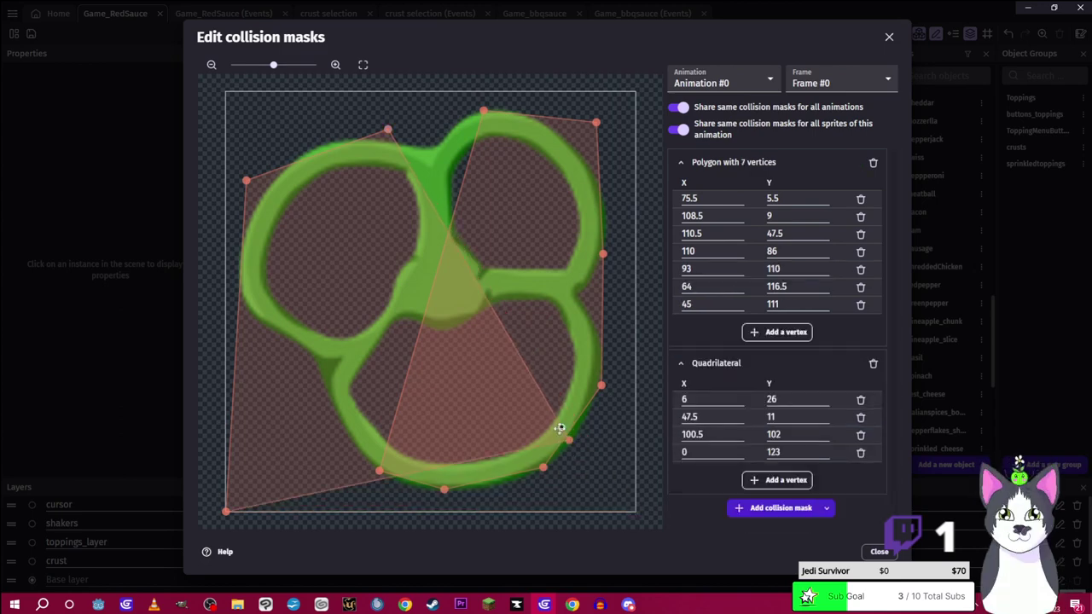
left_click(558, 434)
mouse_move(570, 444)
left_mouse_down()
mouse_move(580, 446)
mouse_move(542, 433)
mouse_move(568, 438)
left_mouse_up()
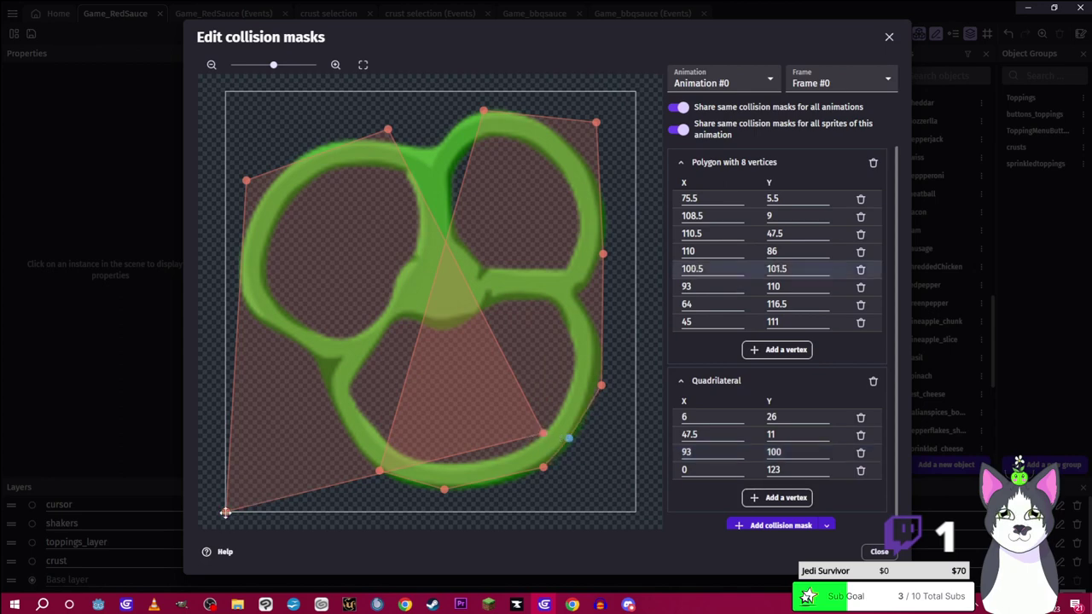
left_click_drag(225, 513, 355, 429)
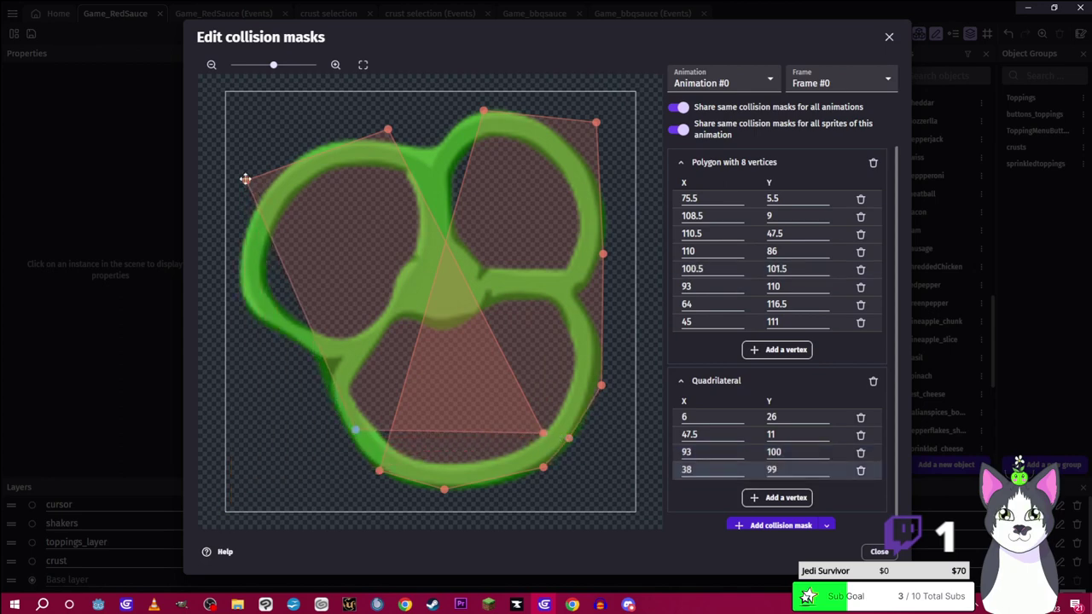
Add vertices along the second polygon's left edge and upper-left curve of the pepper
left_click_drag(245, 179, 239, 282)
left_click_drag(313, 206, 279, 240)
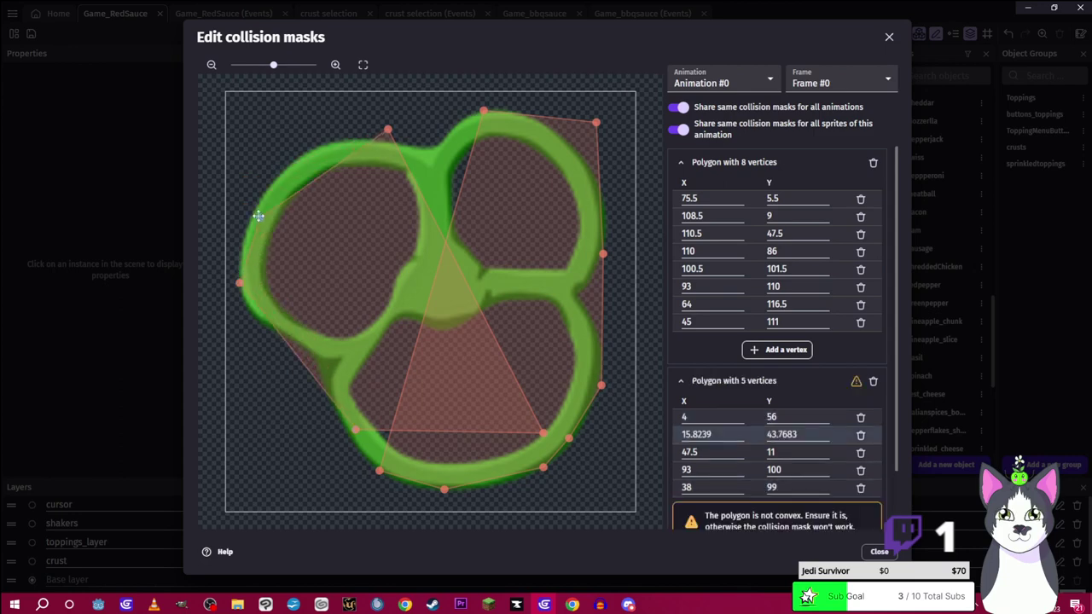
left_click_drag(253, 207, 253, 207)
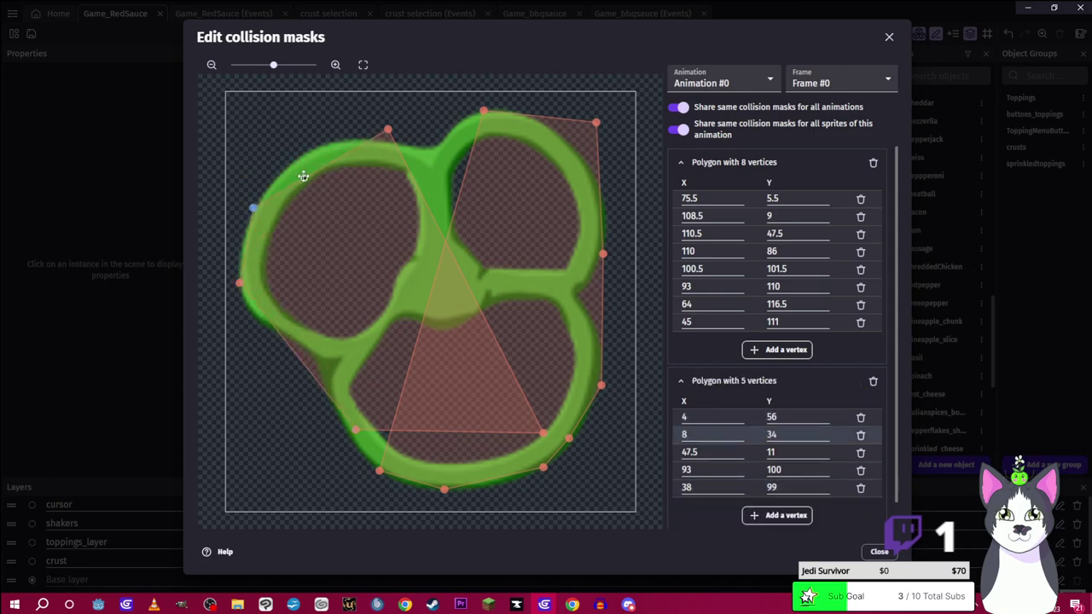
left_click_drag(303, 176, 305, 151)
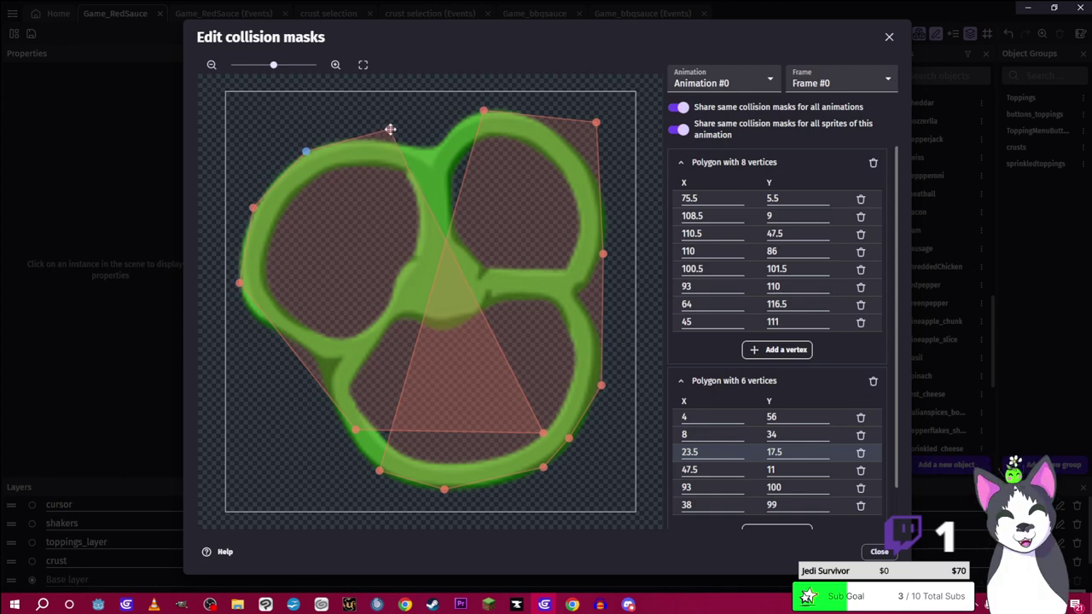
left_click_drag(399, 132, 397, 133)
Refine the first polygon's top edge with an extra vertex, then close and apply
left_click_drag(481, 109, 397, 130)
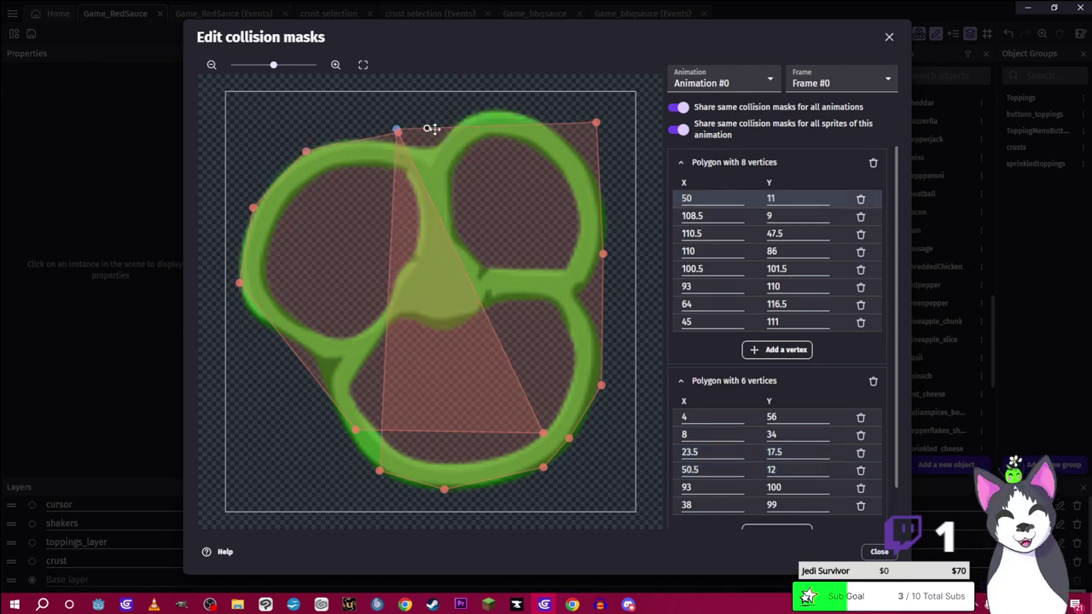
left_click_drag(474, 125, 483, 109)
scroll(817, 341, "down", 2)
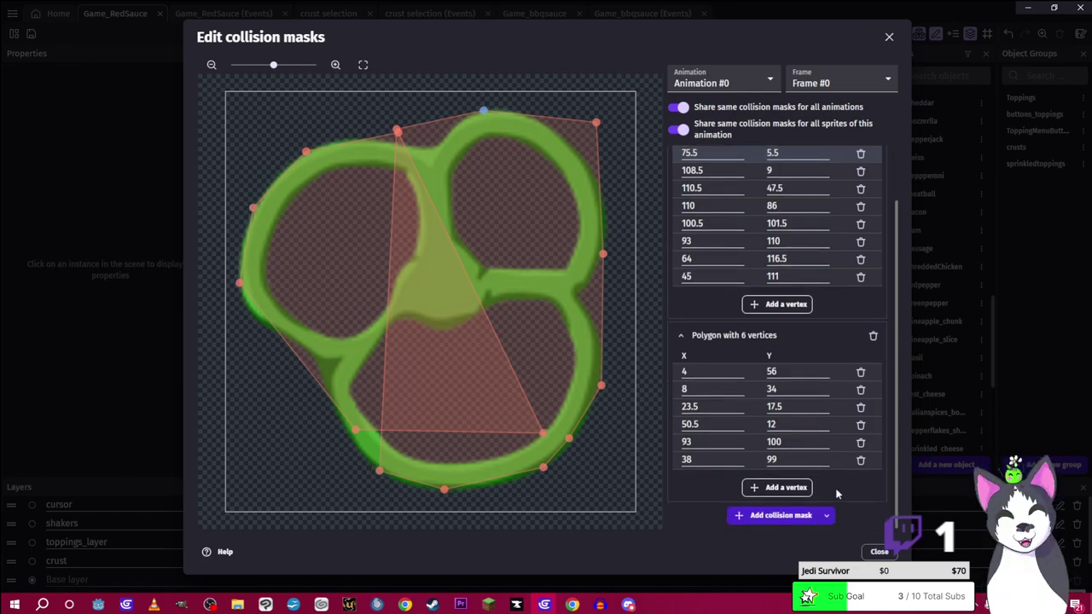
left_click(877, 552)
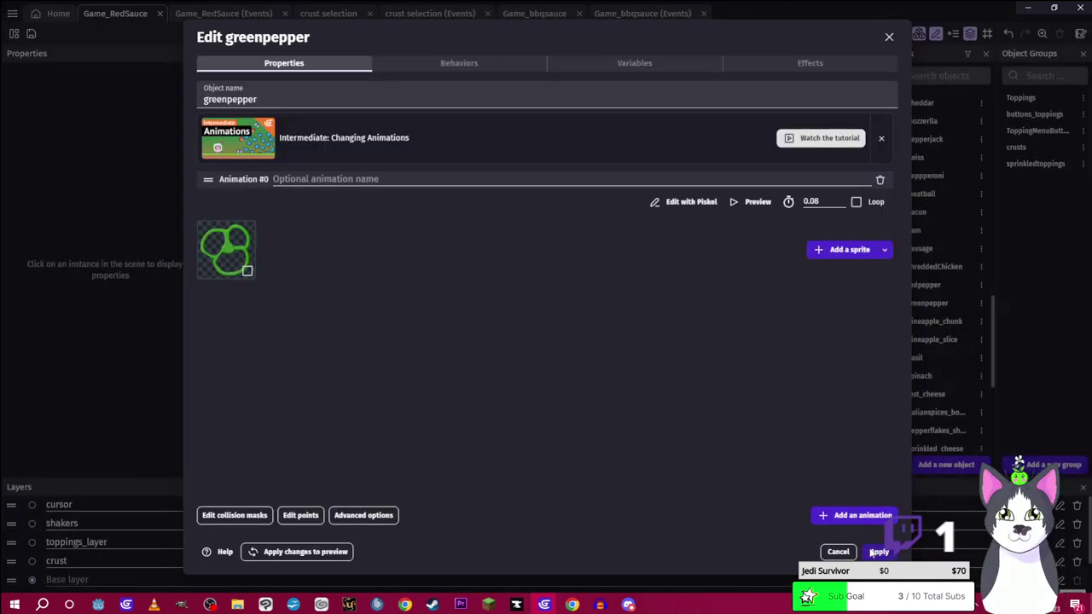
left_click(879, 552)
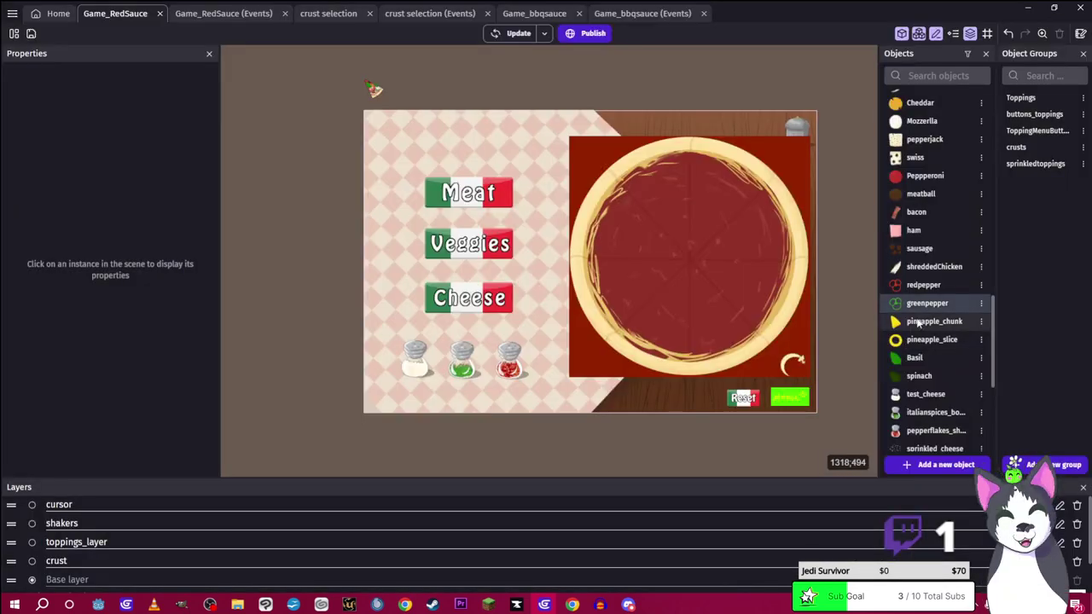
Open the redpepper object's collision mask editor and switch it to a custom mask
left_click(923, 286)
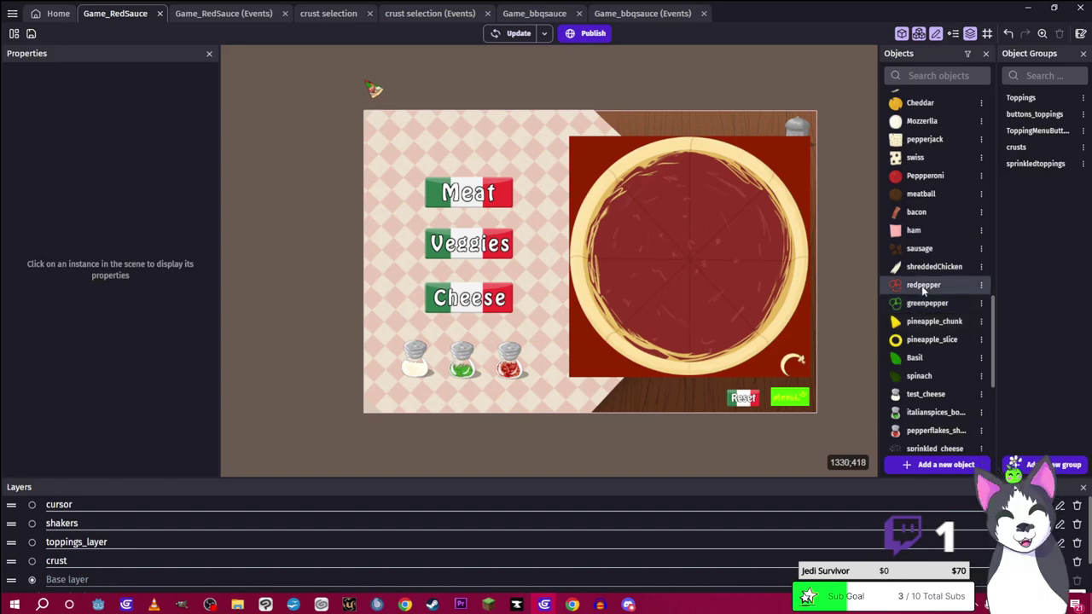
double_click(923, 288)
left_click(235, 516)
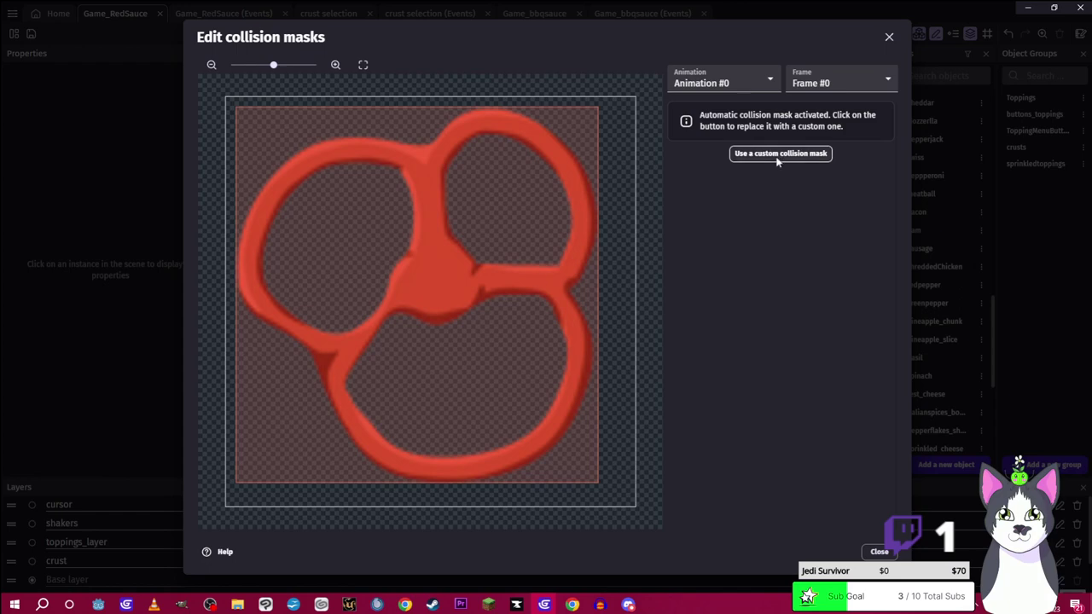
left_click(777, 156)
Fit the first mask polygon closely around the pepper ring with 8 vertices
left_click_drag(601, 109, 508, 112)
left_click_drag(518, 155, 586, 160)
left_click_drag(586, 244, 596, 236)
left_click_drag(597, 484, 536, 464)
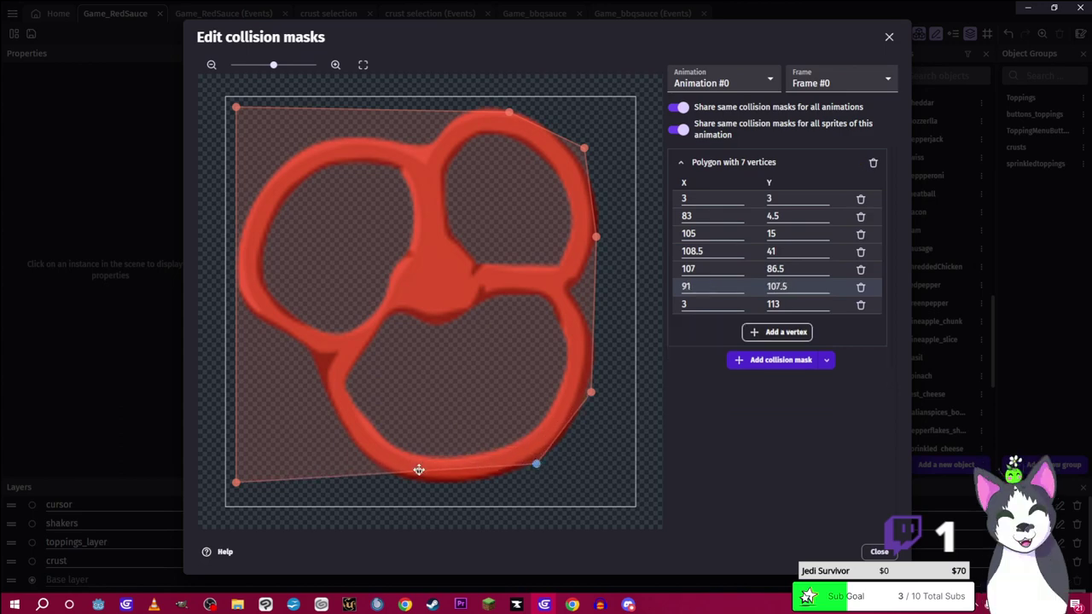
left_click_drag(419, 469, 448, 480)
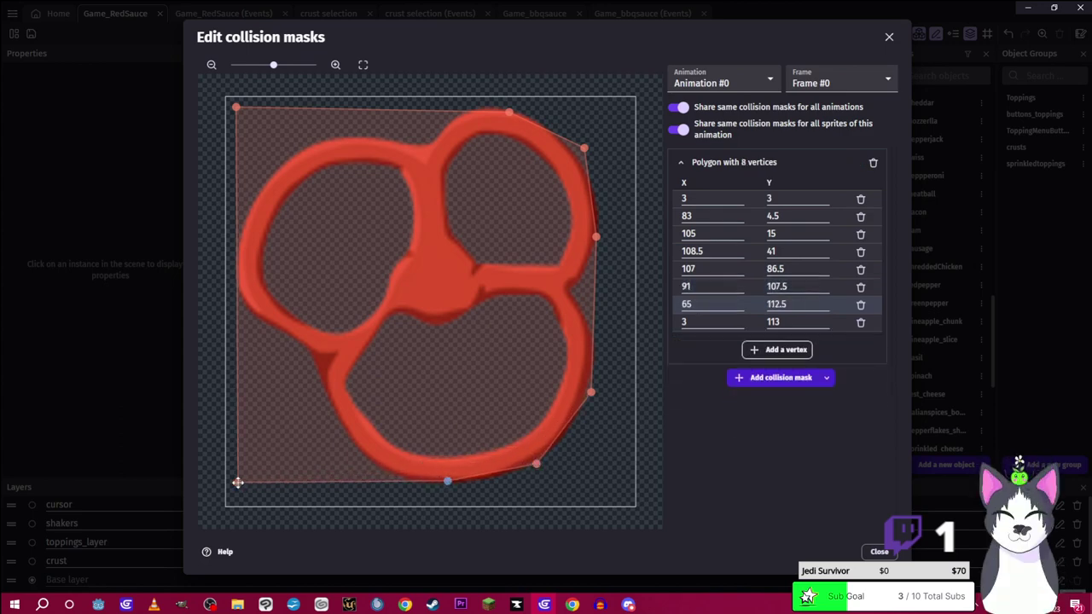
left_click_drag(237, 482, 373, 463)
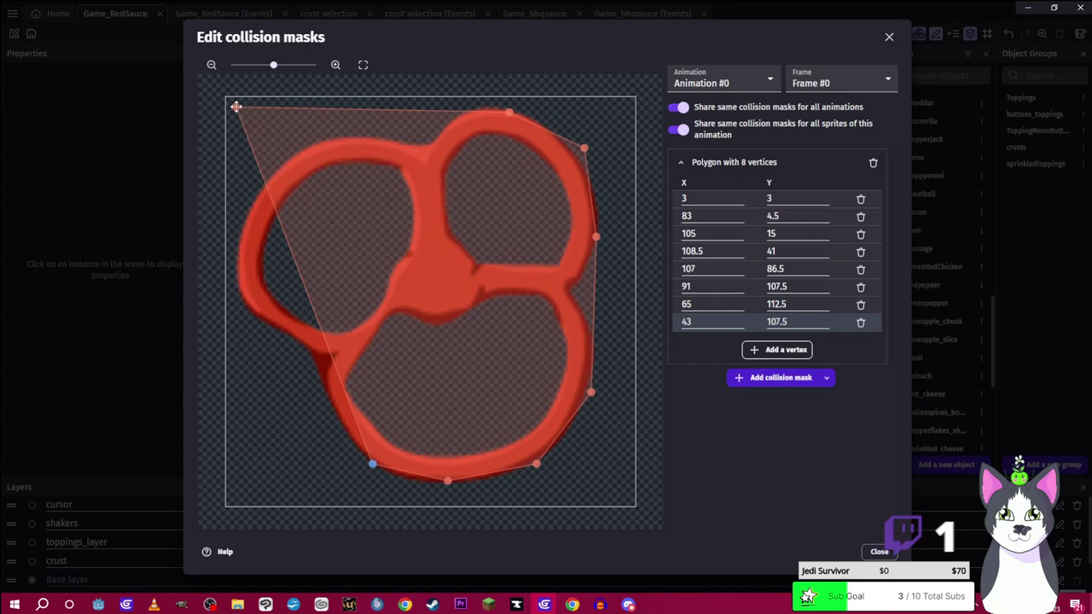
left_click_drag(237, 106, 343, 145)
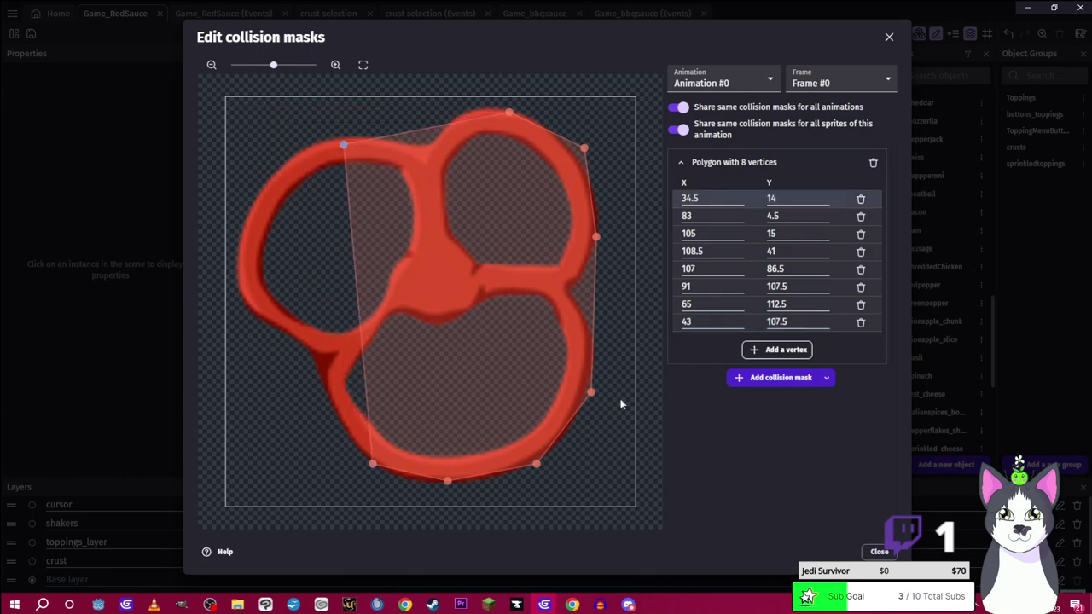
Add a second convex 6-vertex mask polygon fitted to the ring's left side
left_click(778, 377)
left_click_drag(227, 97, 247, 191)
left_click_drag(634, 98, 411, 144)
left_click_drag(634, 508, 564, 436)
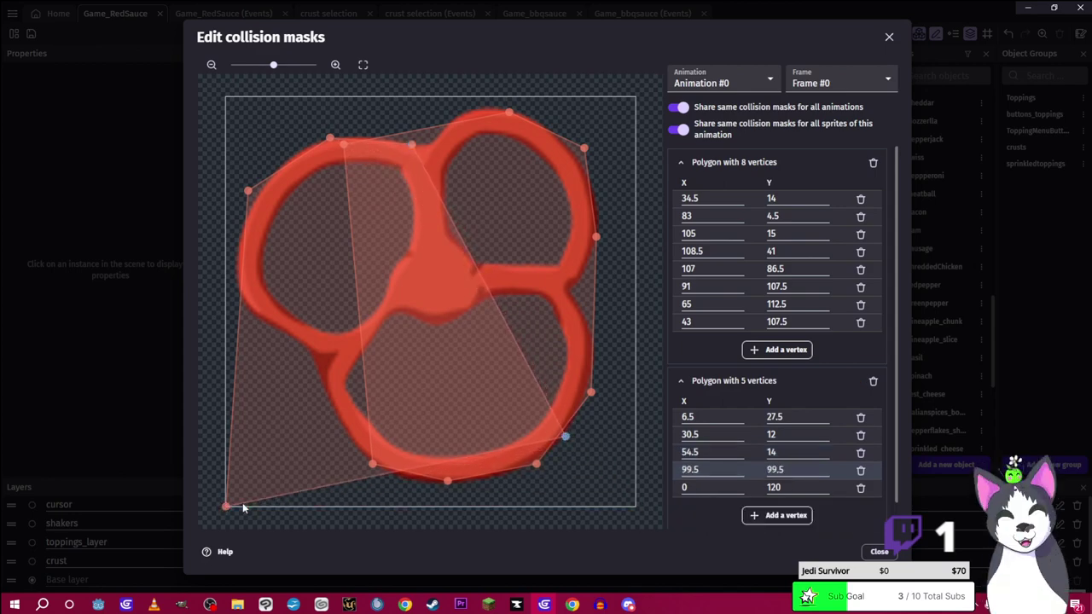
left_click_drag(225, 505, 388, 473)
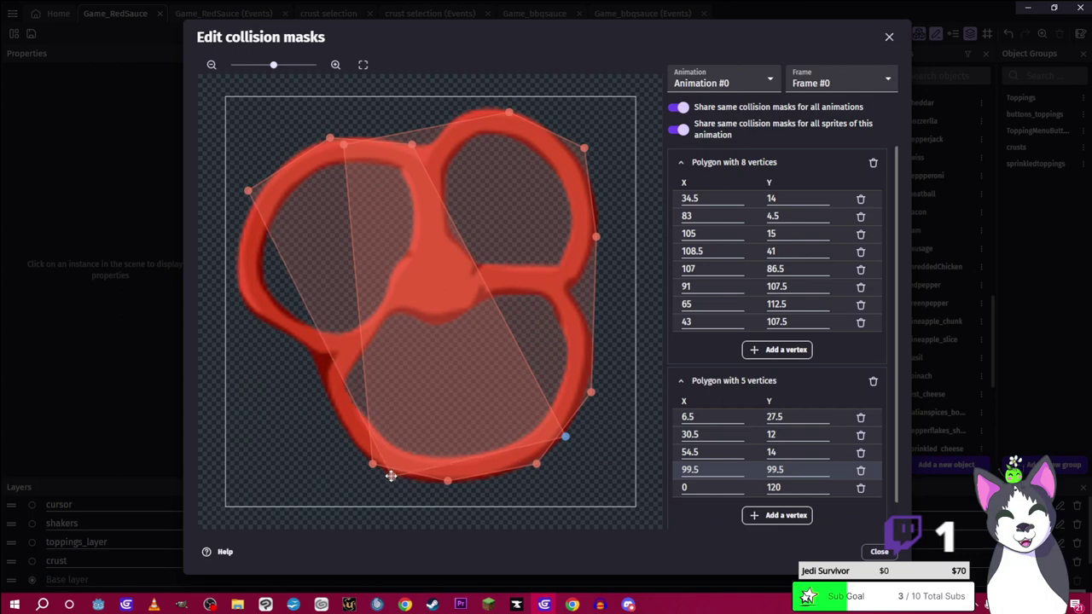
left_click_drag(329, 357, 297, 372)
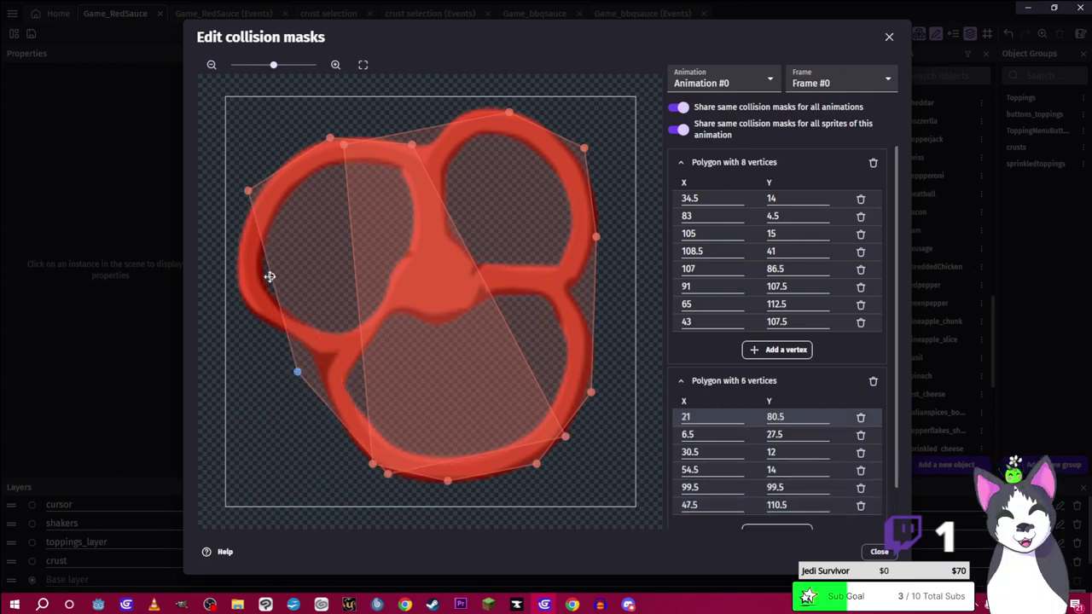
left_click_drag(270, 276, 232, 277)
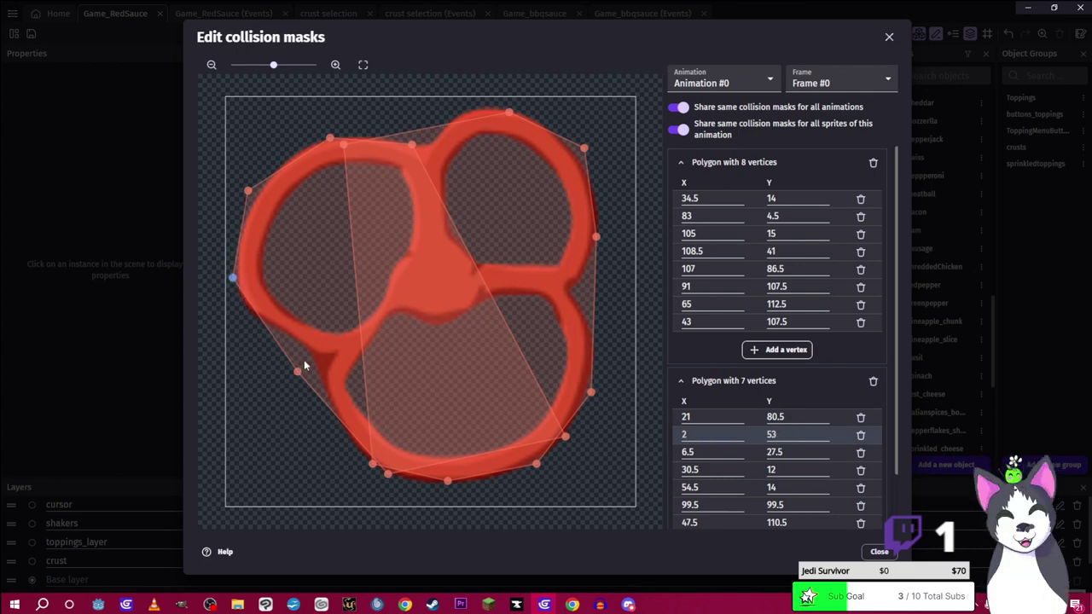
left_click_drag(296, 370, 309, 362)
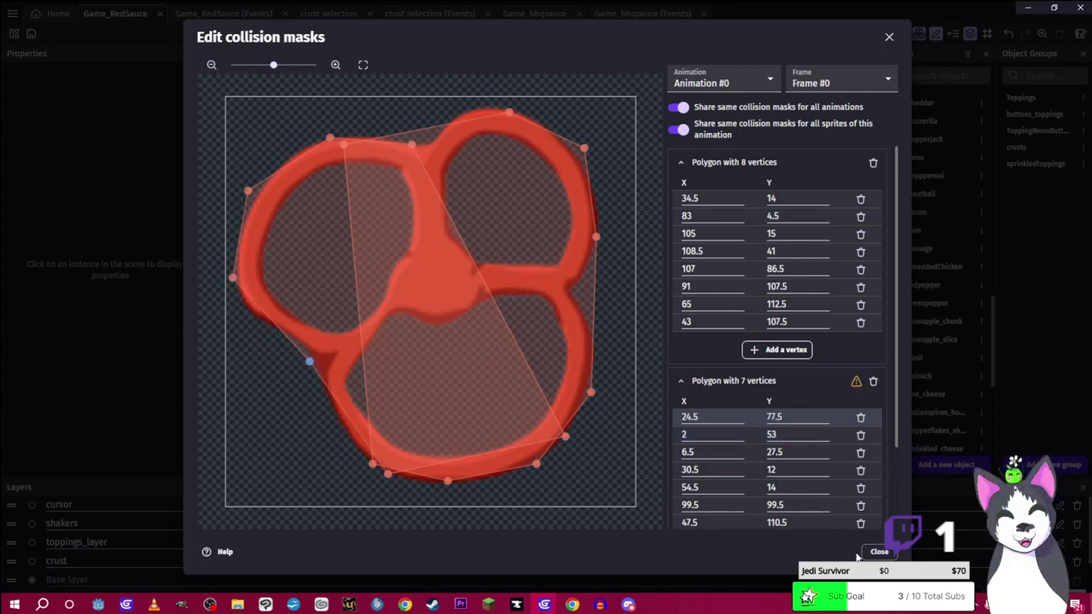
scroll(862, 469, "down", 2)
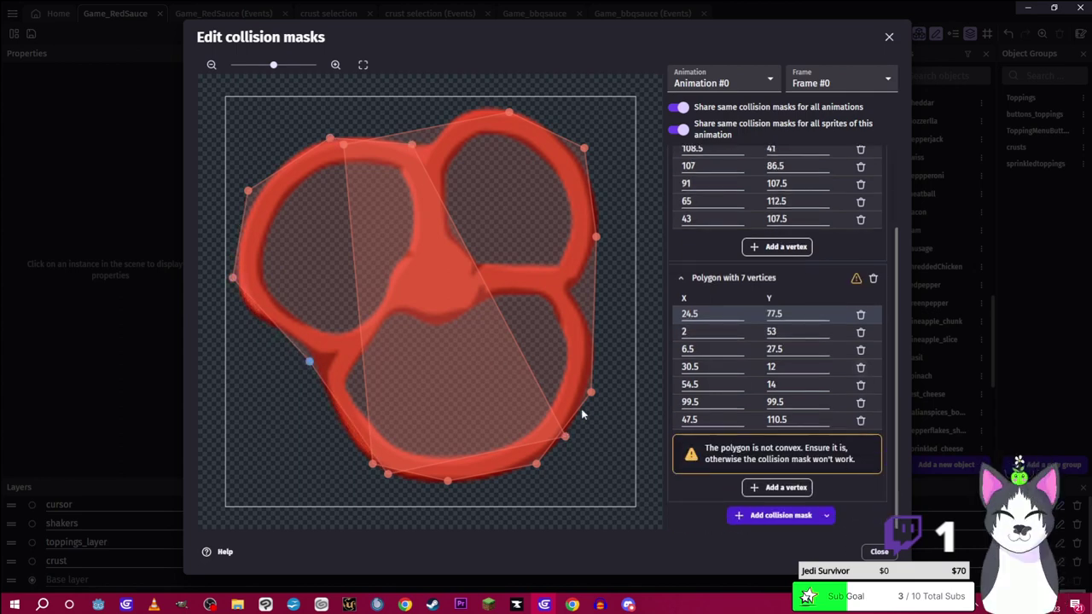
double_click(305, 362)
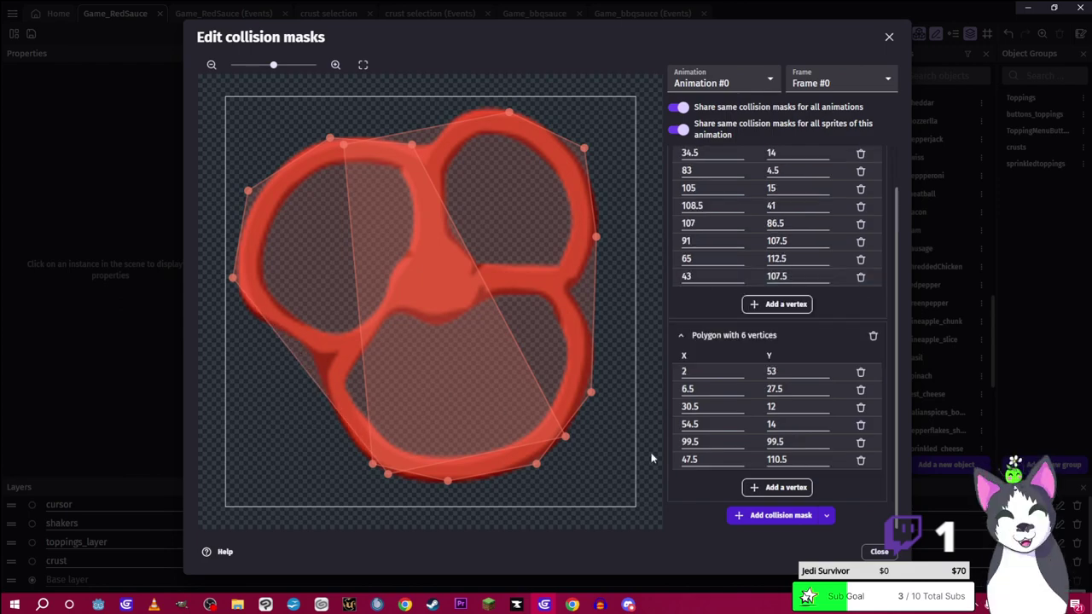
Apply the redpepper collision masks and return to the Game_RedSauce scene
left_click(879, 551)
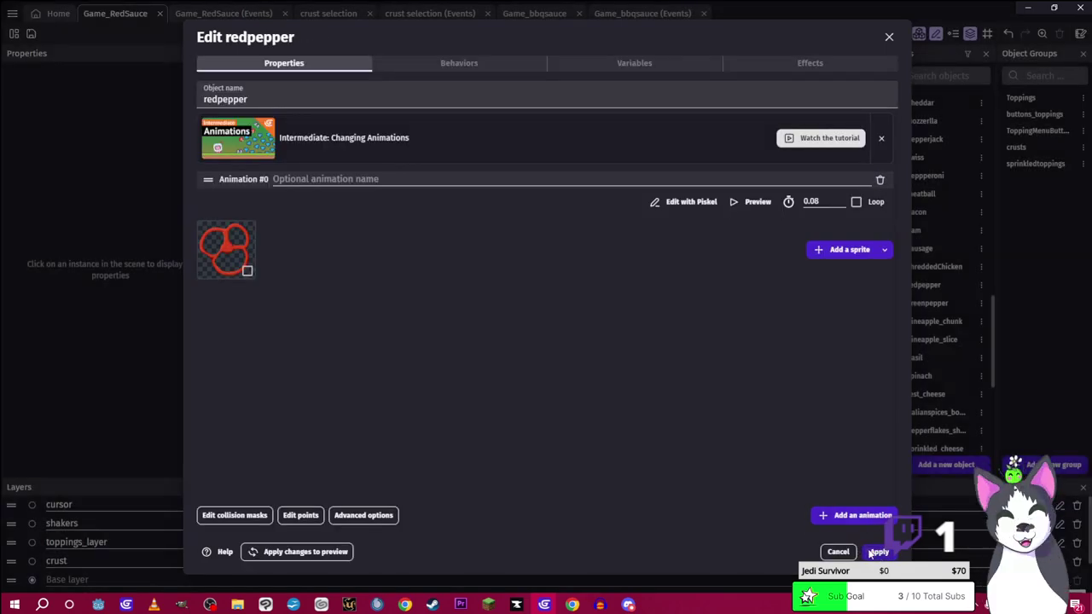
left_click(878, 552)
scroll(953, 353, "down", 4)
scroll(985, 295, "up", 4)
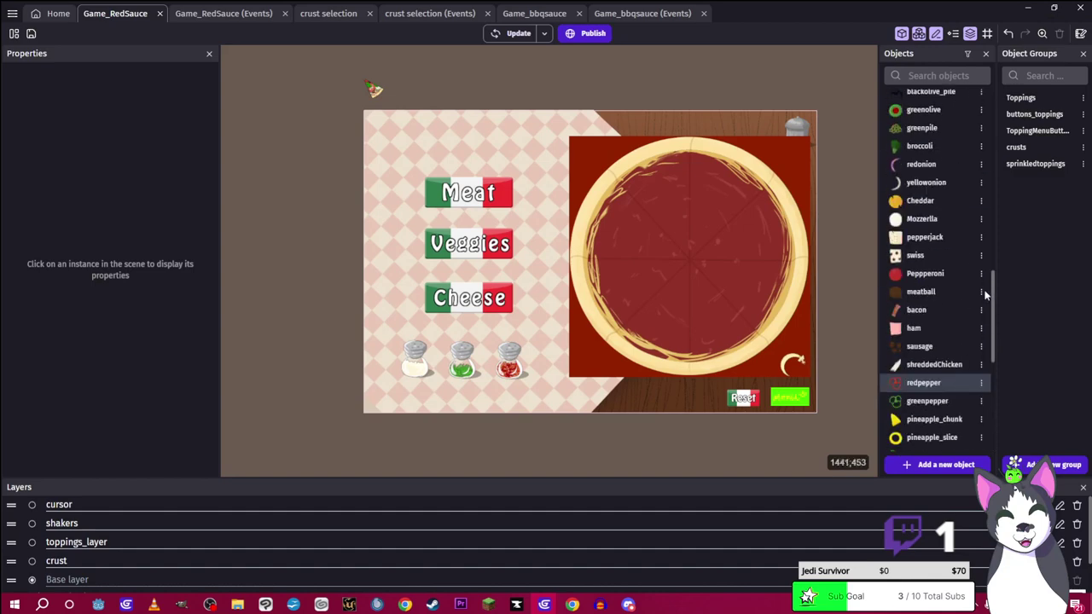
Give the bacon a custom four-point collision polygon hugging its strip
double_click(914, 311)
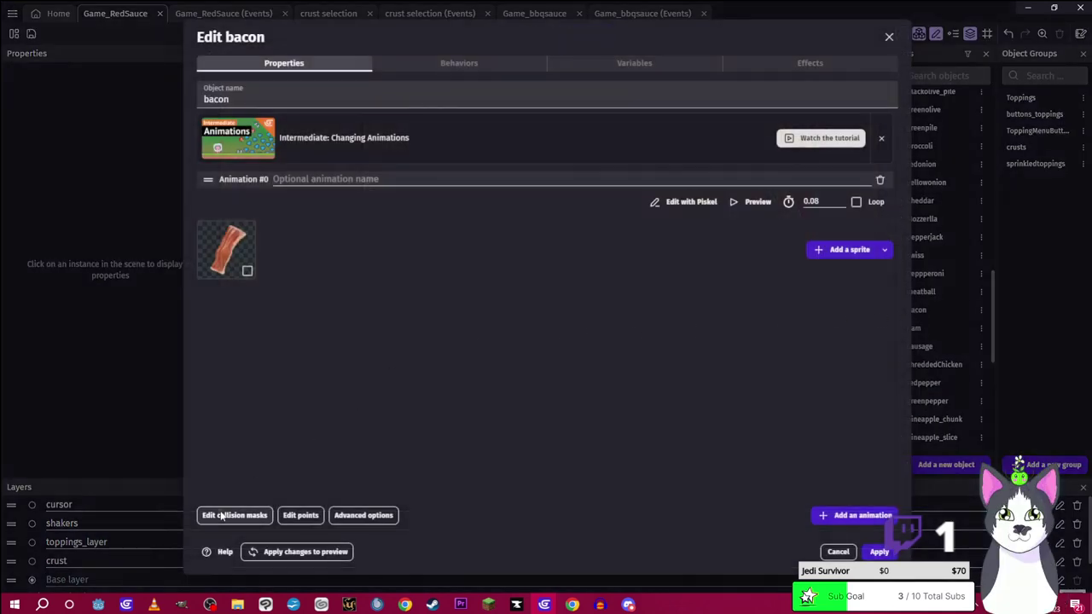
left_click(221, 515)
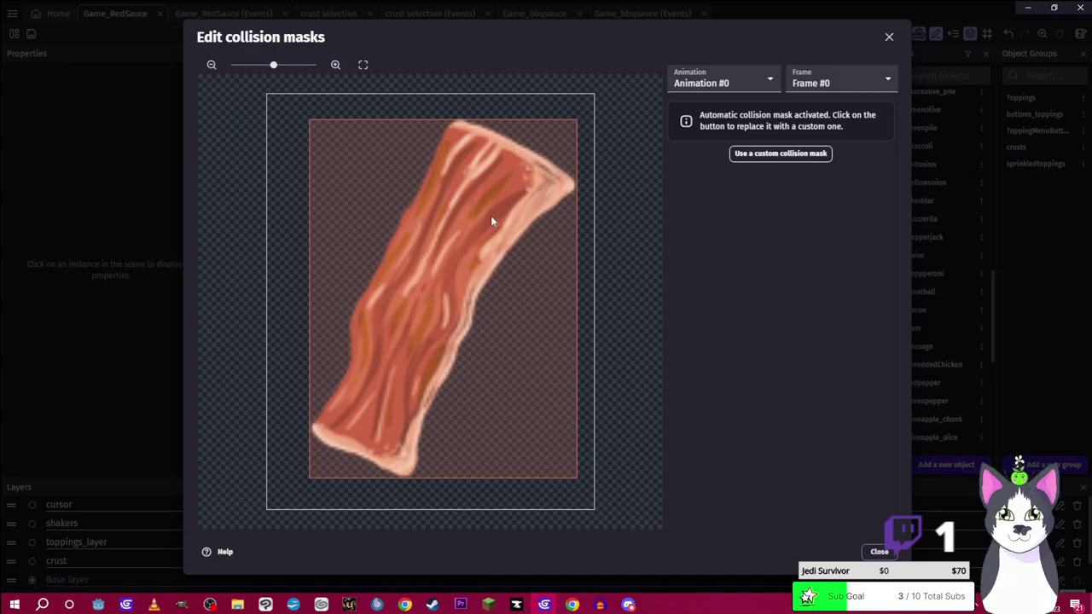
left_click(757, 153)
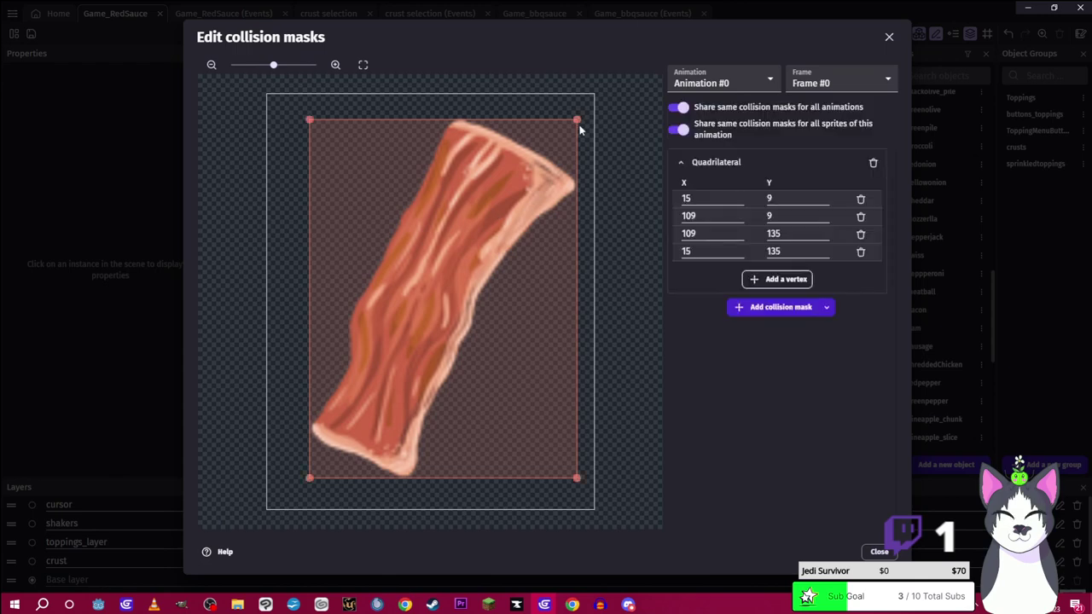
left_click_drag(578, 122, 577, 182)
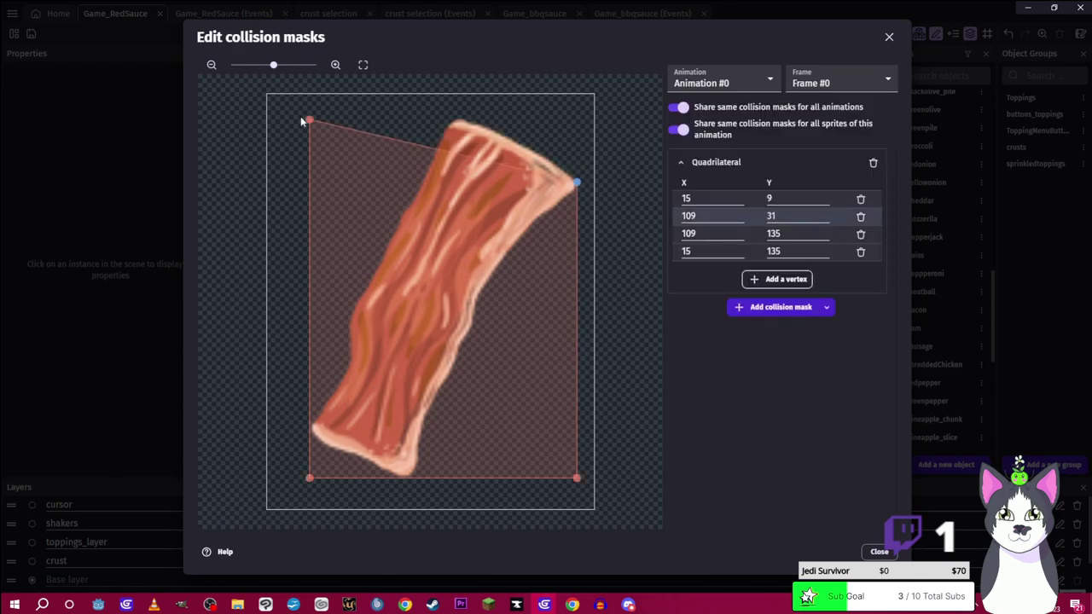
left_click_drag(307, 120, 454, 121)
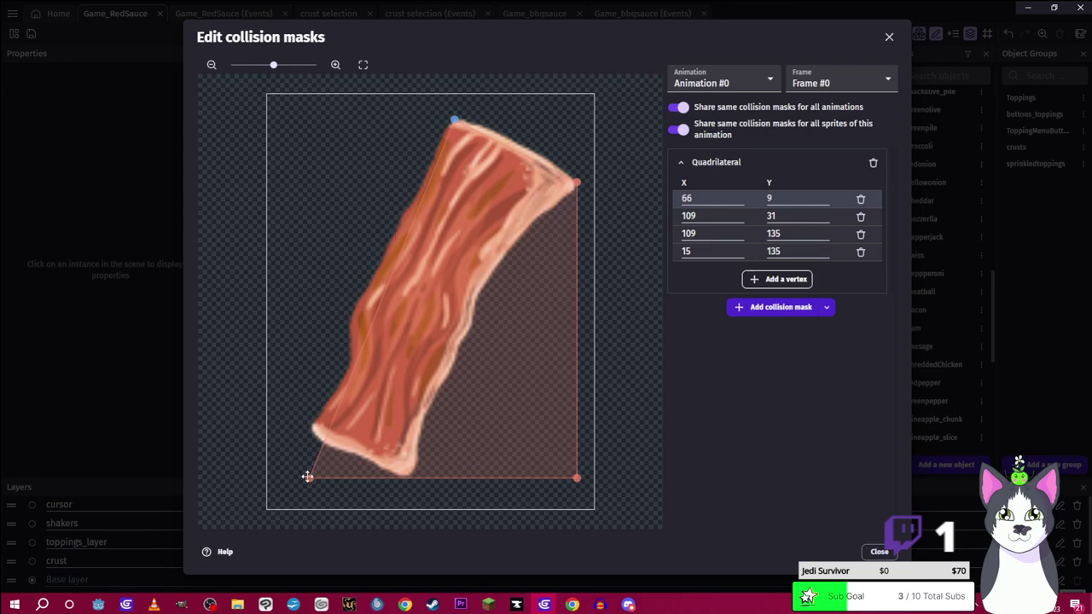
left_click_drag(307, 477, 306, 429)
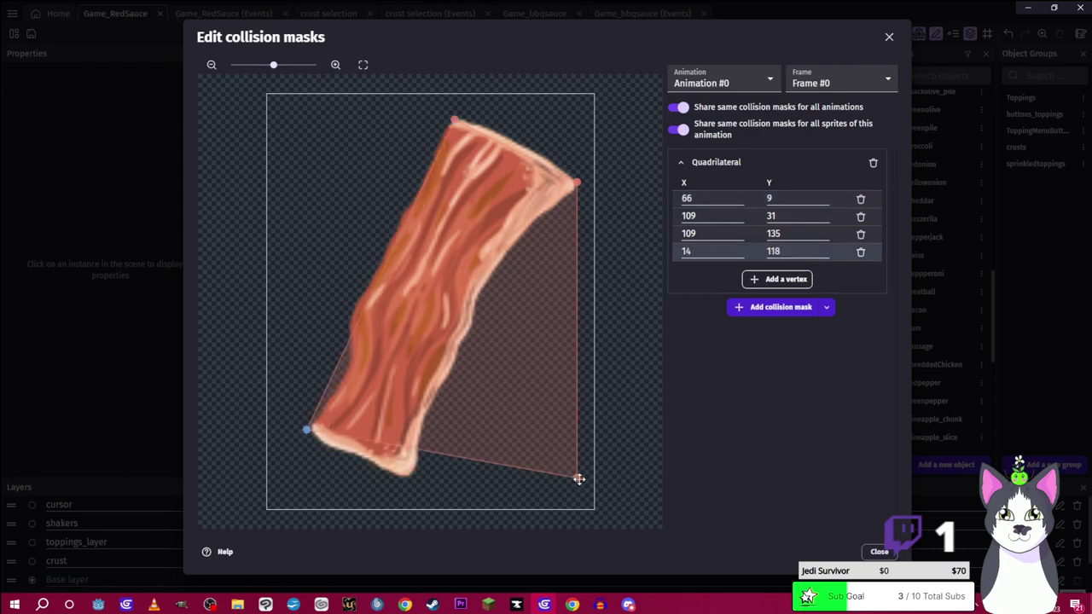
left_click_drag(579, 478, 407, 475)
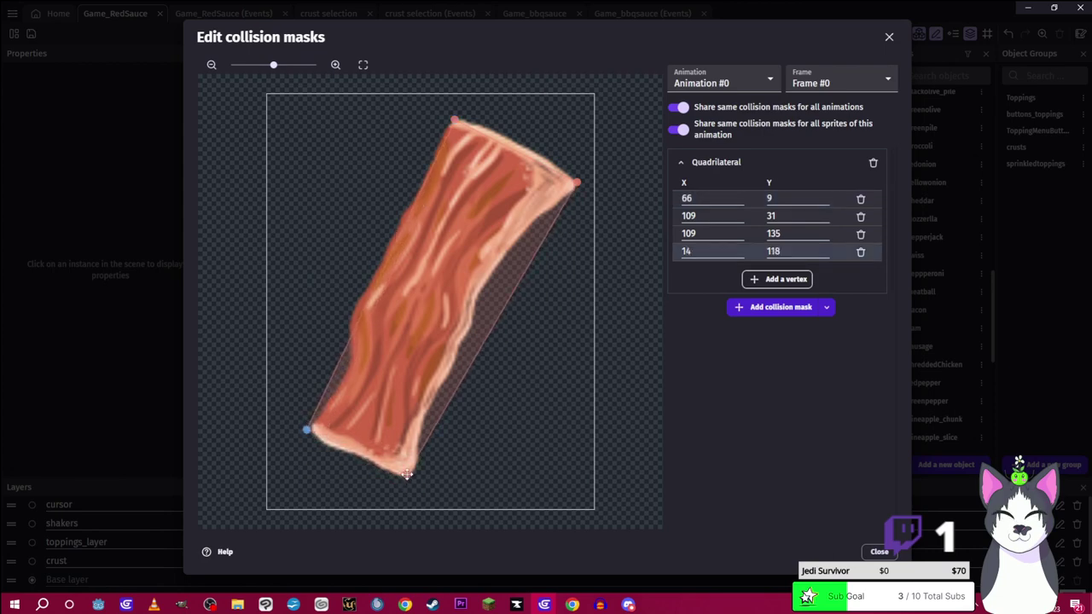
left_click(527, 263)
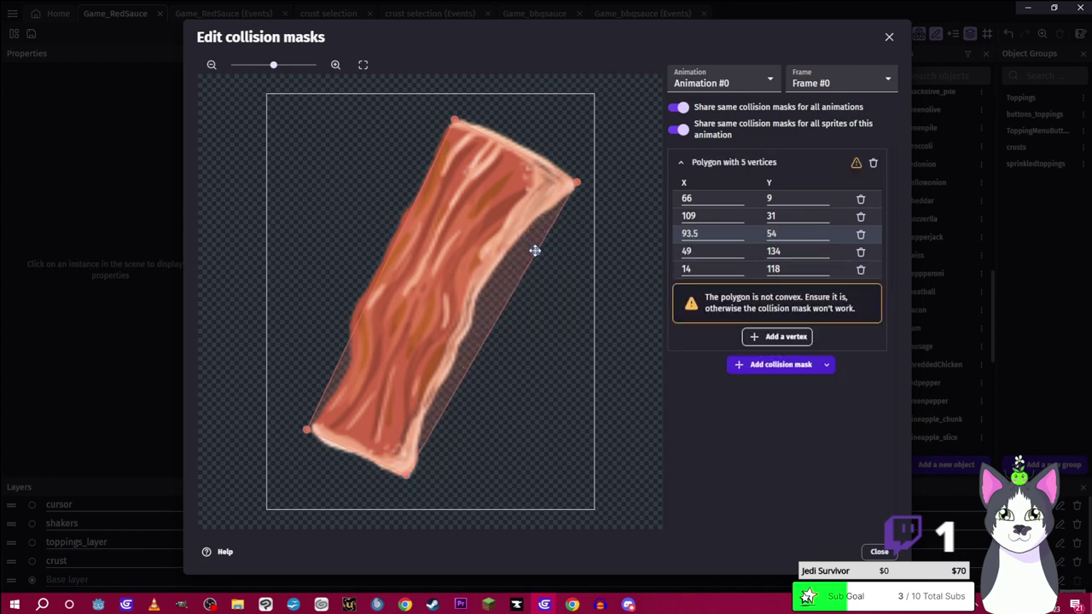
key("Delete")
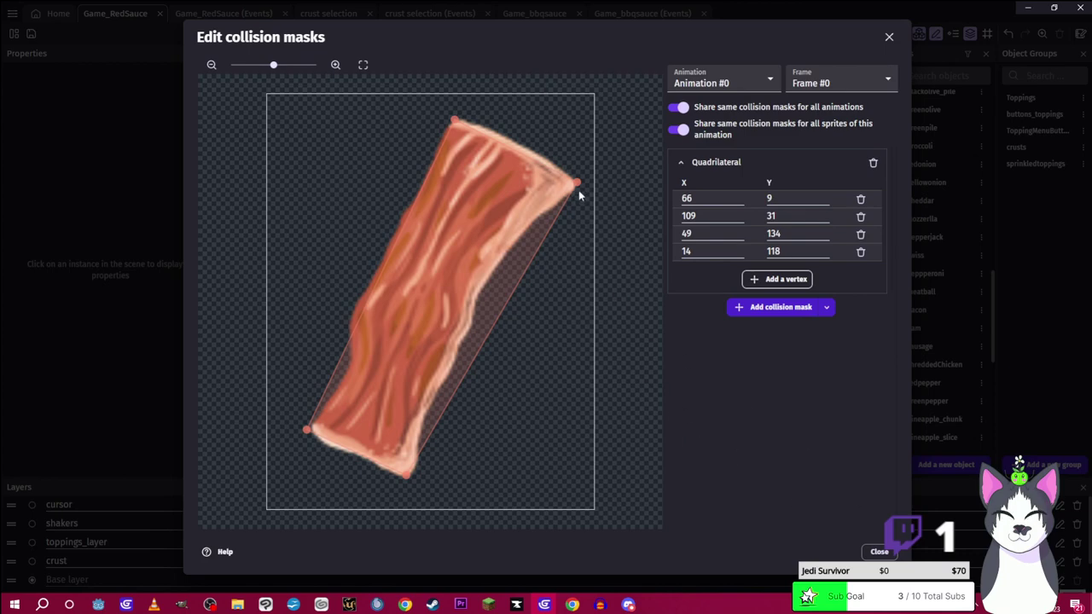
left_click_drag(576, 183, 539, 161)
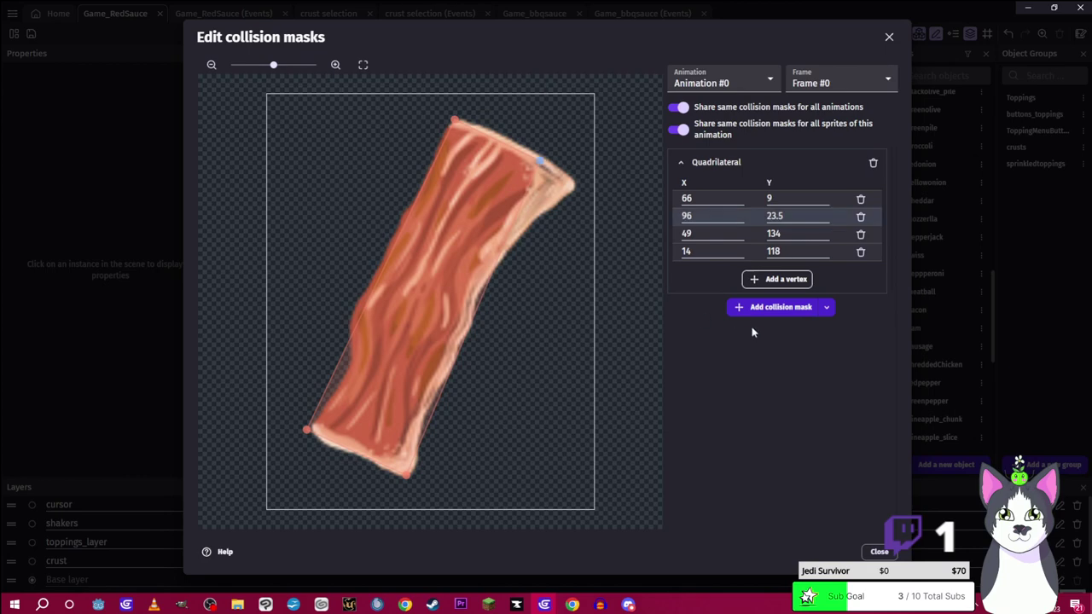
Add a second four-point bacon mask polygon along the strip, then close the mask editor
left_click(768, 307)
left_click_drag(593, 94, 573, 177)
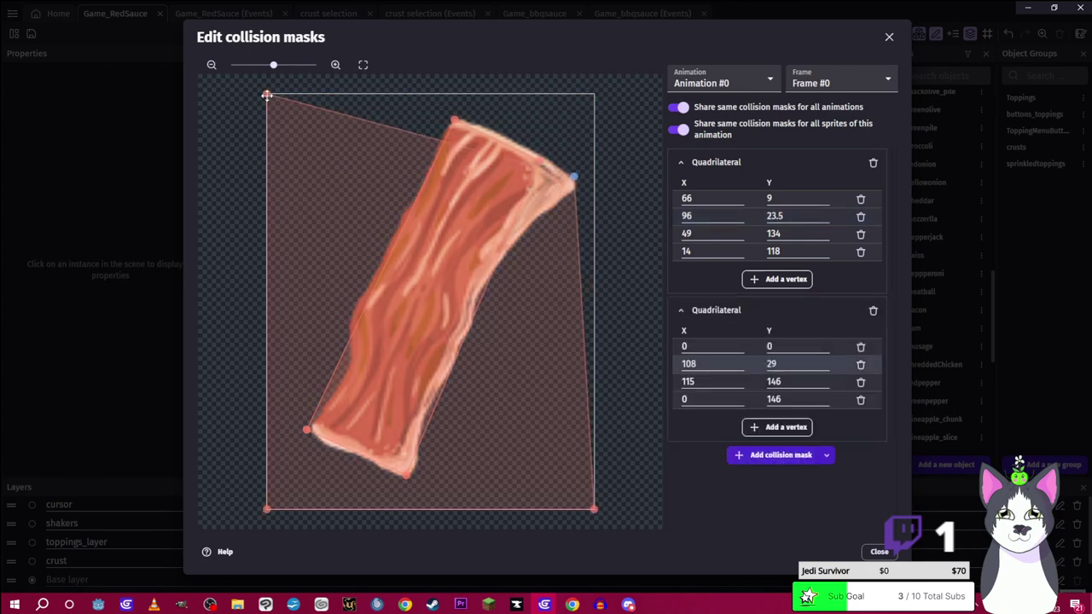
left_click_drag(267, 95, 455, 120)
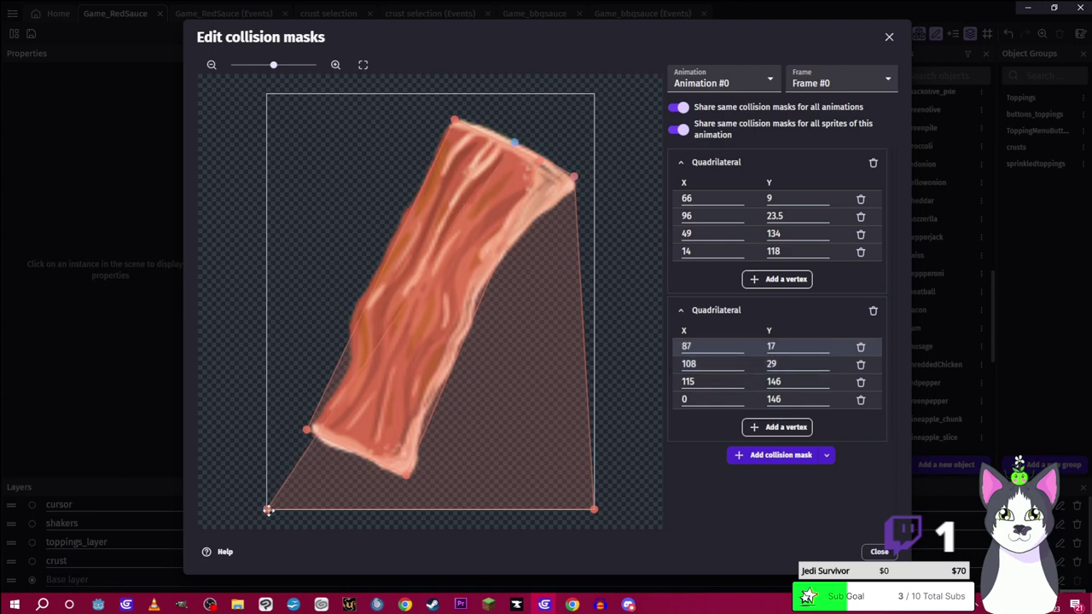
left_click_drag(268, 510, 489, 258)
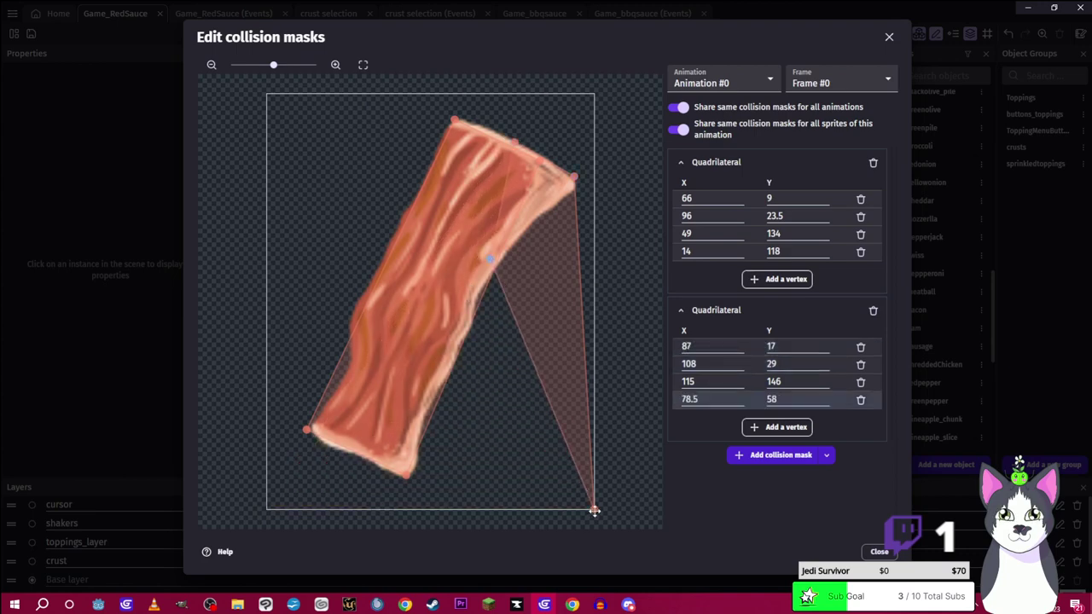
mouse_move(595, 510)
left_mouse_down()
mouse_move(563, 324)
mouse_move(563, 210)
mouse_move(575, 185)
left_mouse_up()
left_click(879, 552)
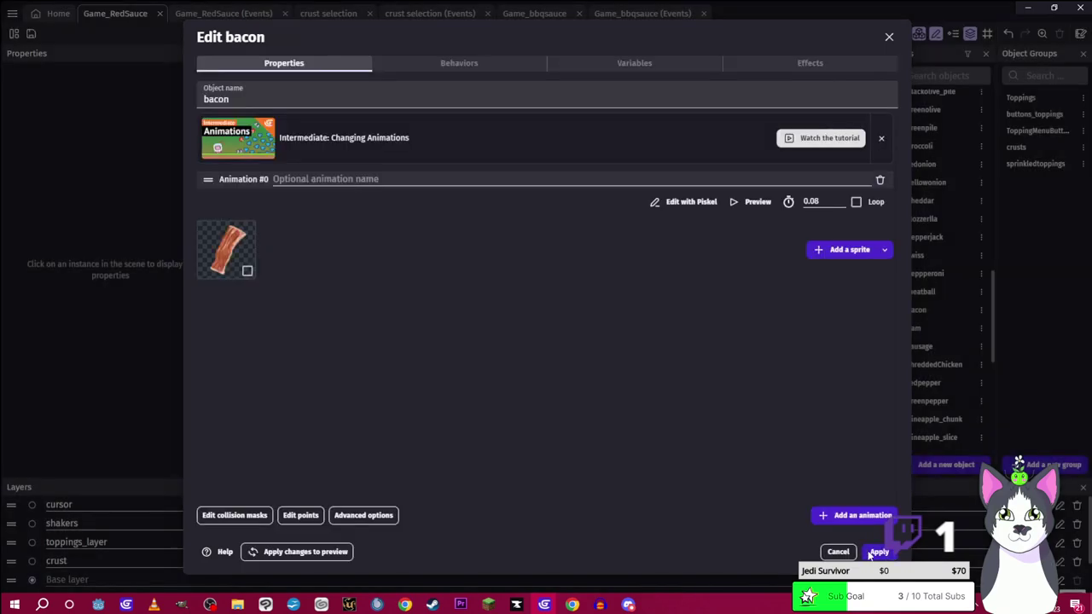
Apply the bacon settings and refresh the running pizza preview
left_click(878, 552)
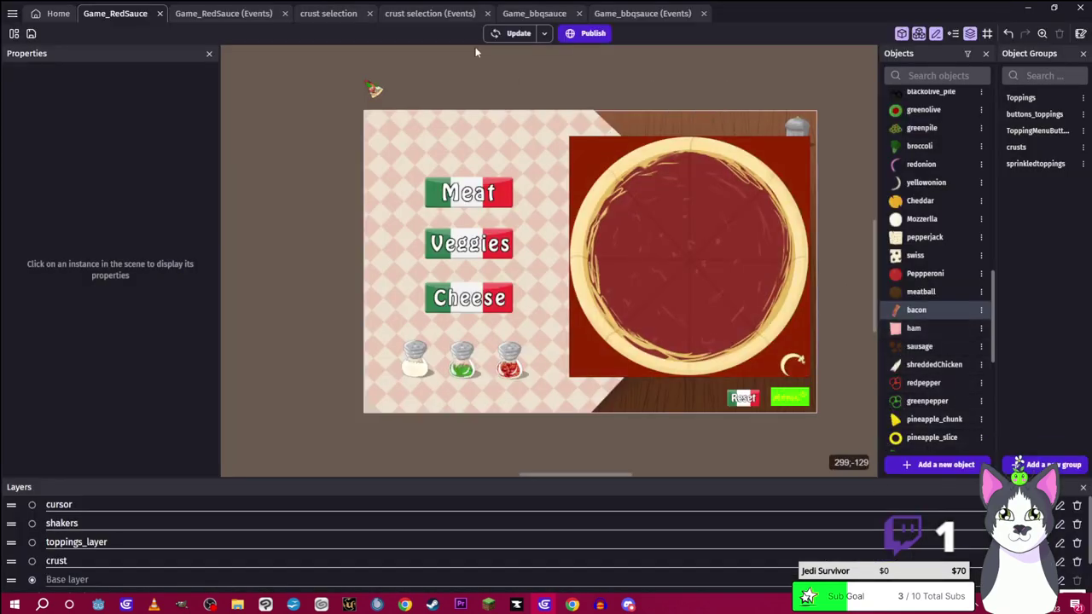
left_click(518, 32)
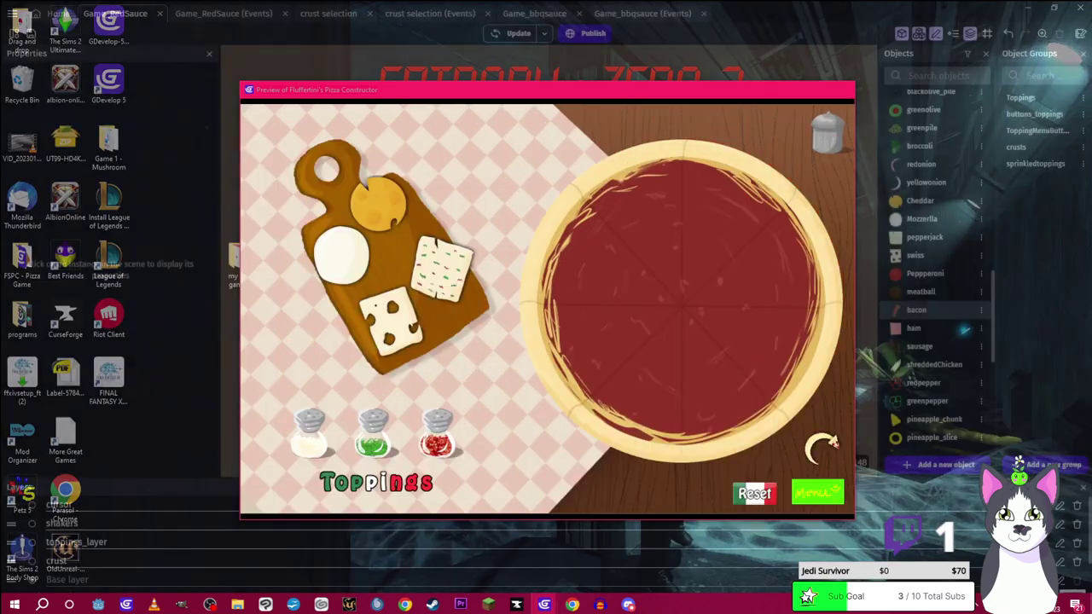
left_click(609, 556)
From the Meat toppings board, drag two bacon strips and sausage bits onto the pizza
left_click(397, 503)
left_click(383, 214)
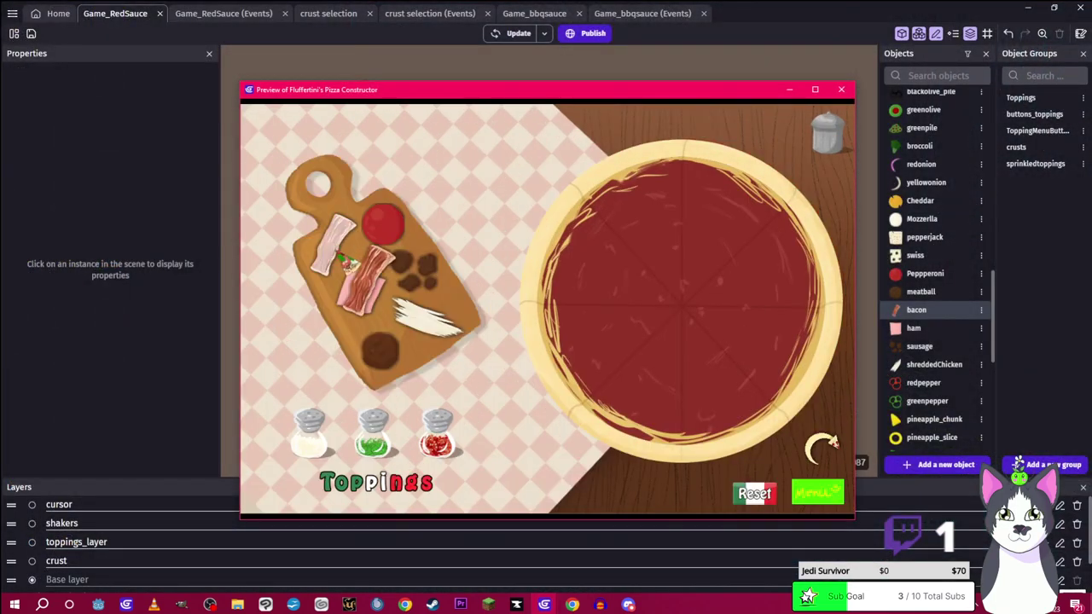
left_click_drag(362, 320, 806, 200)
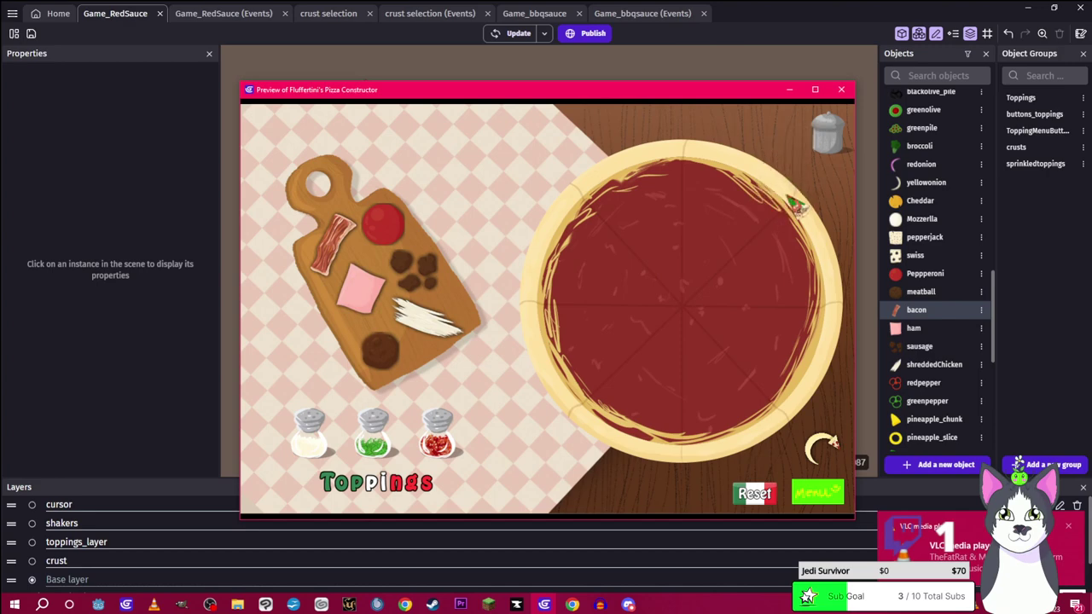
left_click_drag(335, 244, 824, 446)
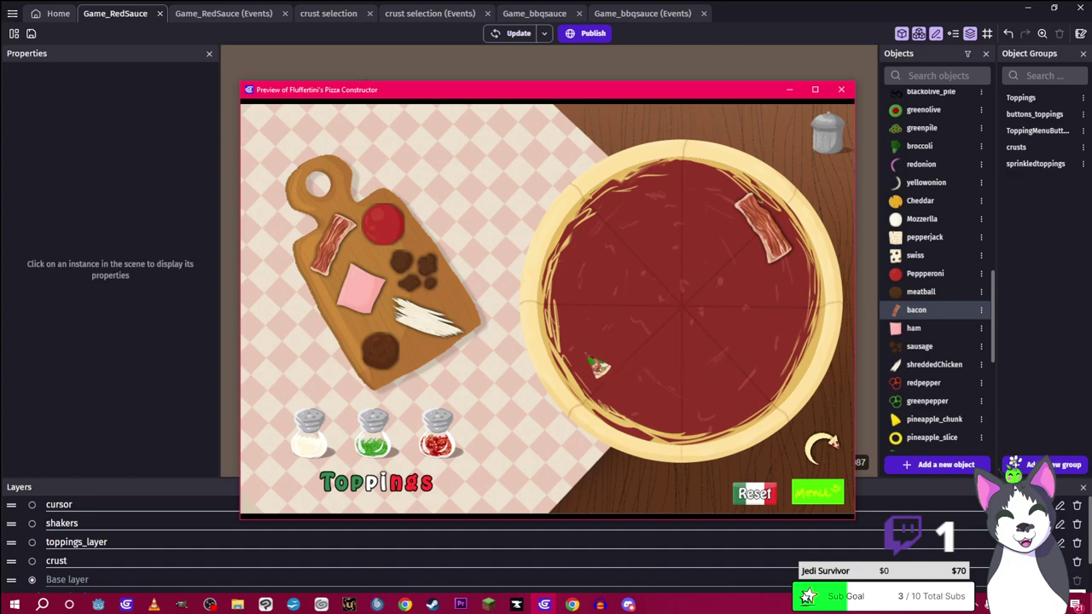
mouse_move(439, 418)
left_mouse_down()
mouse_move(393, 349)
mouse_move(411, 290)
mouse_move(640, 371)
left_mouse_up()
From the Veggies board, stack green pepper rings on pineapple rings as two eyes
left_click(416, 493)
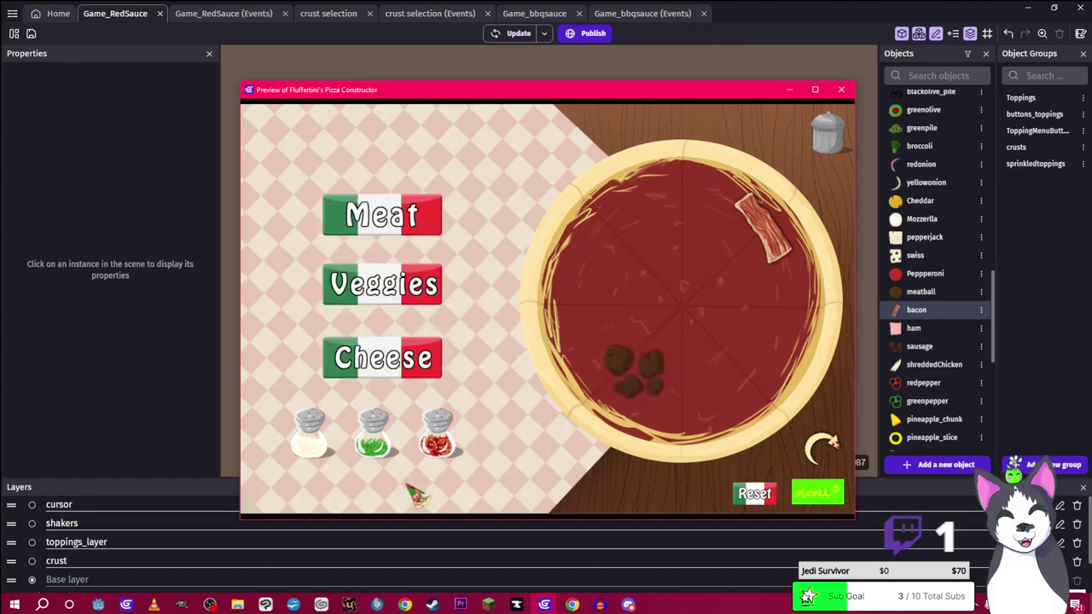
left_click(412, 290)
left_click_drag(286, 158, 613, 254)
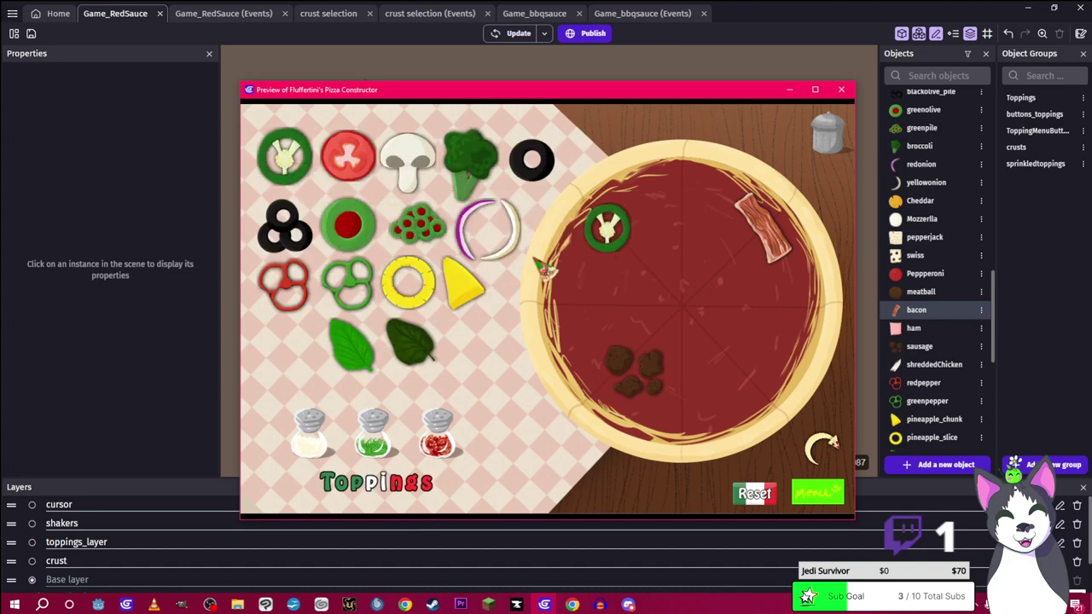
left_click_drag(407, 284, 687, 218)
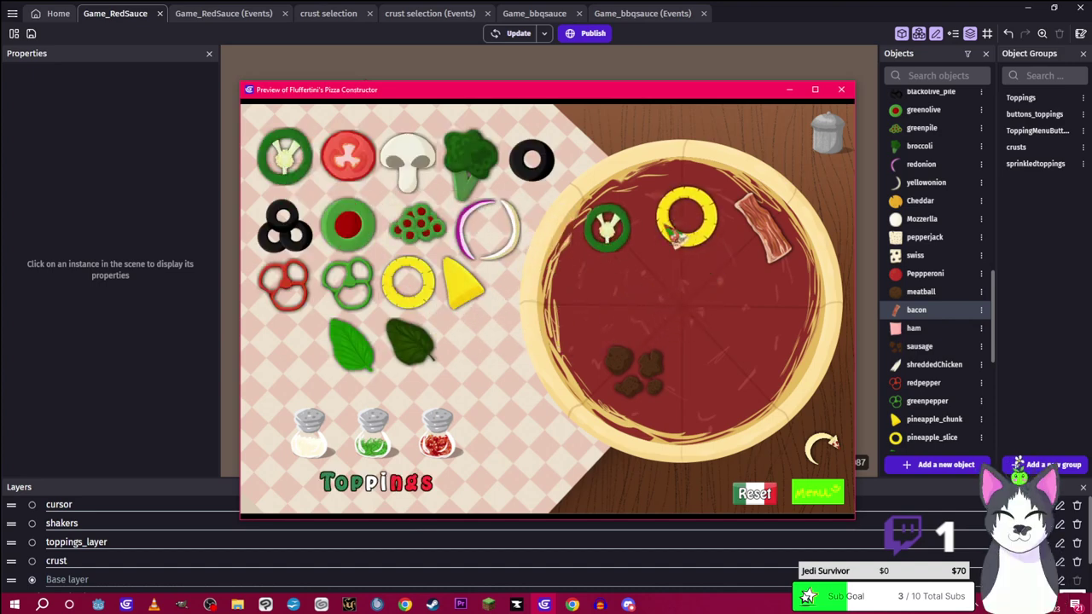
left_click_drag(483, 300, 690, 313)
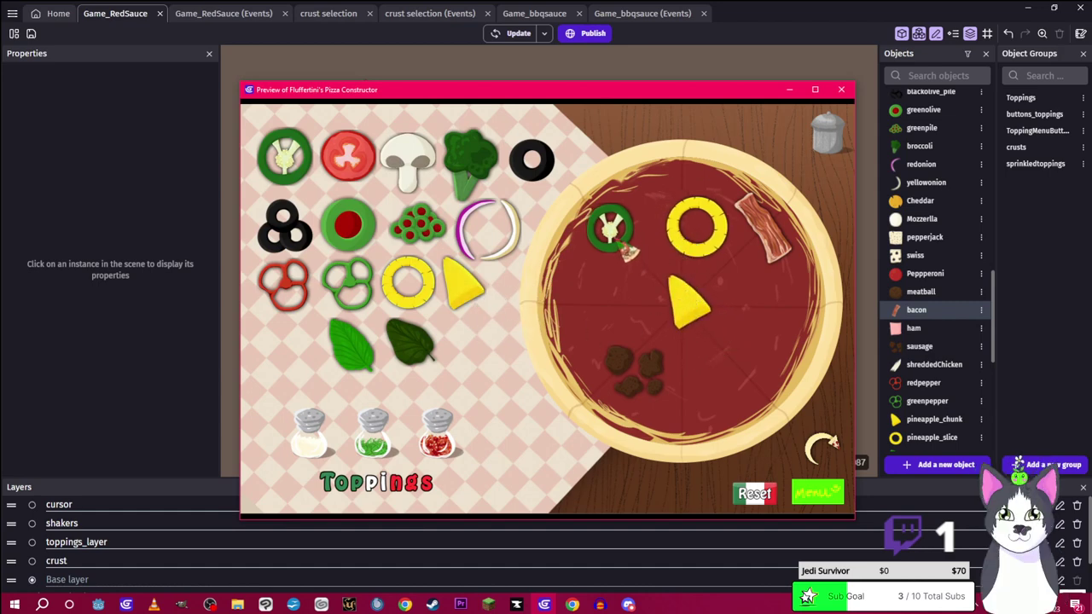
left_click_drag(614, 253, 715, 248)
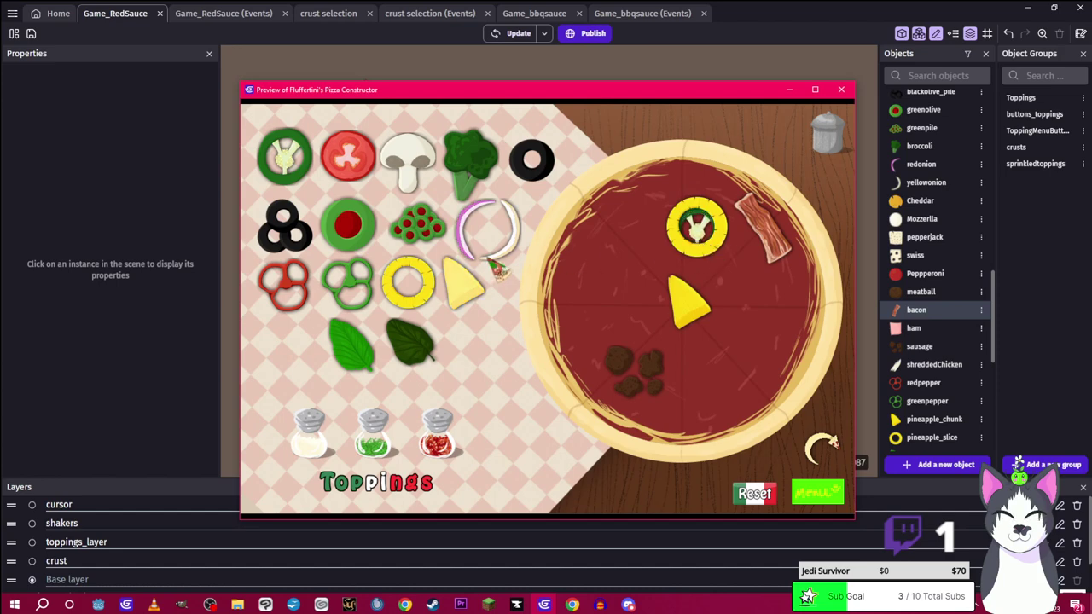
left_click_drag(288, 156, 334, 201)
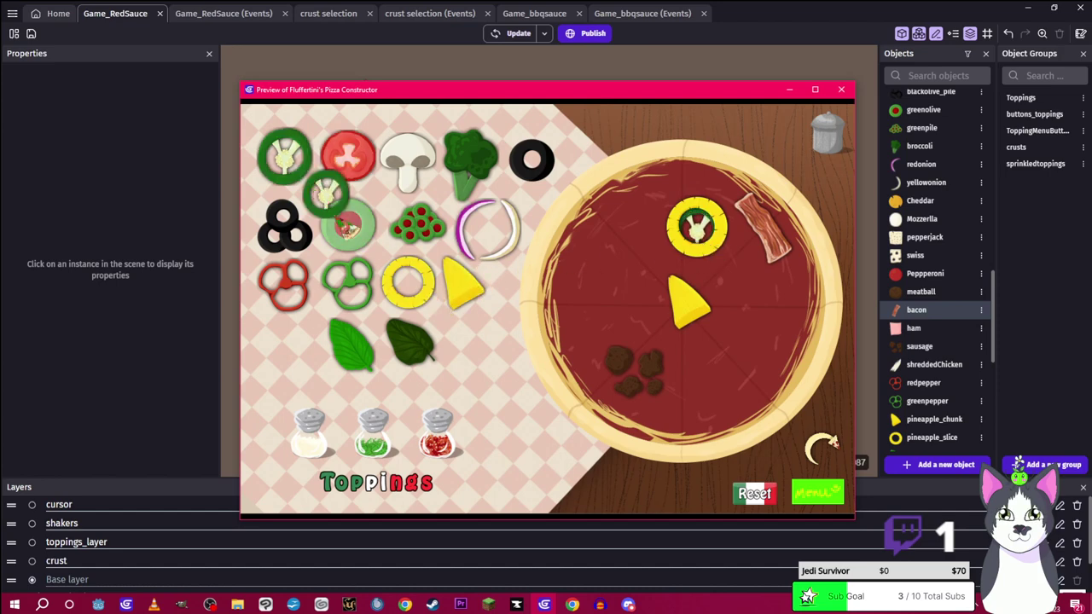
left_click_drag(417, 293, 435, 328)
left_click_drag(354, 207, 609, 288)
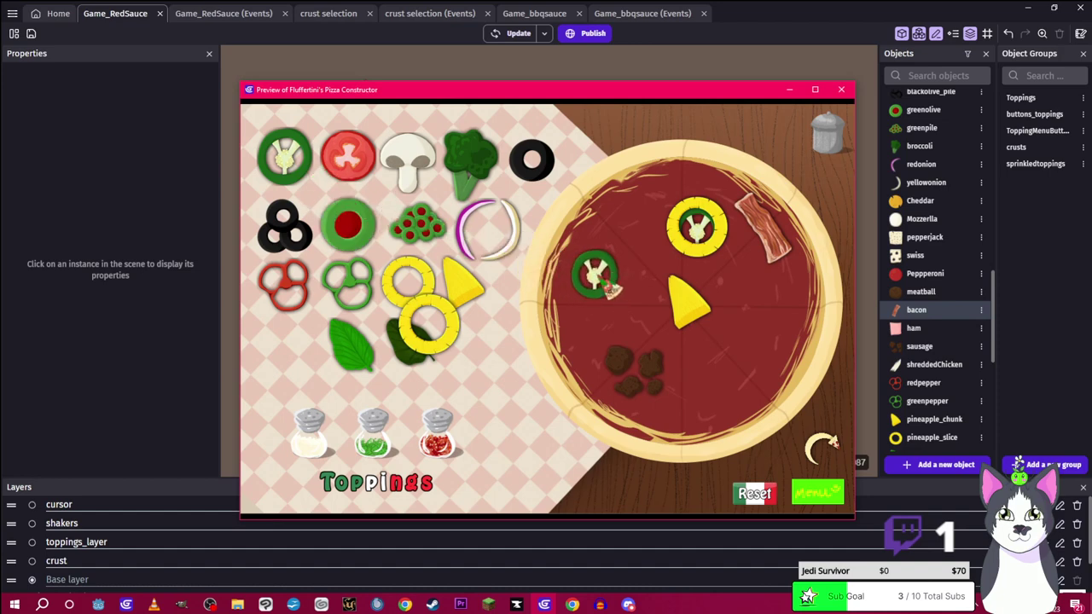
left_click_drag(463, 352, 631, 305)
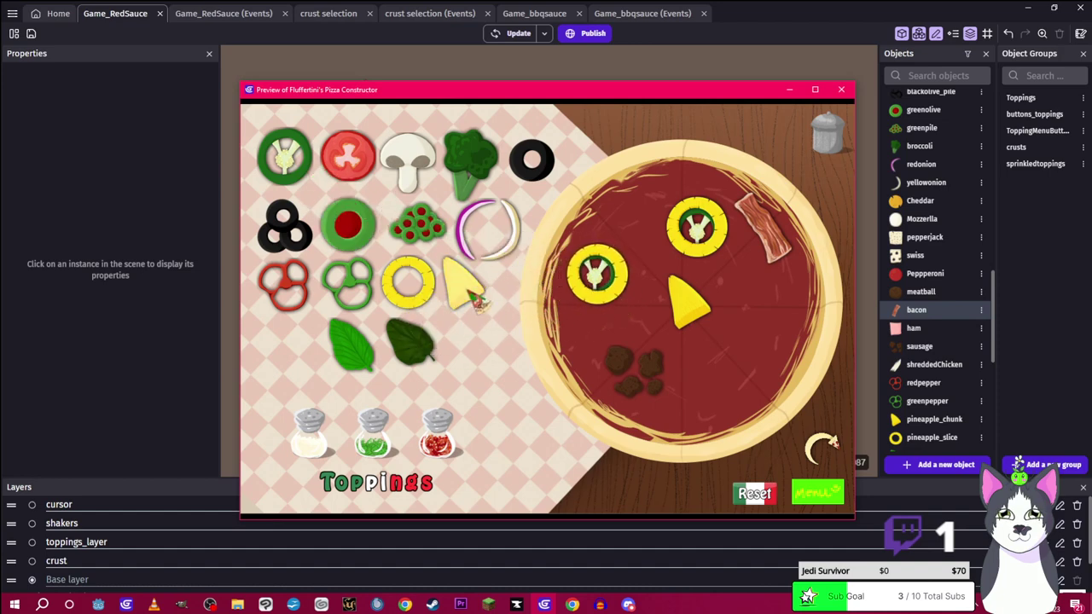
Place a white onion ring as the smile and reposition the meatballs lower left
left_click_drag(495, 243, 740, 362)
left_click_drag(777, 254, 838, 183)
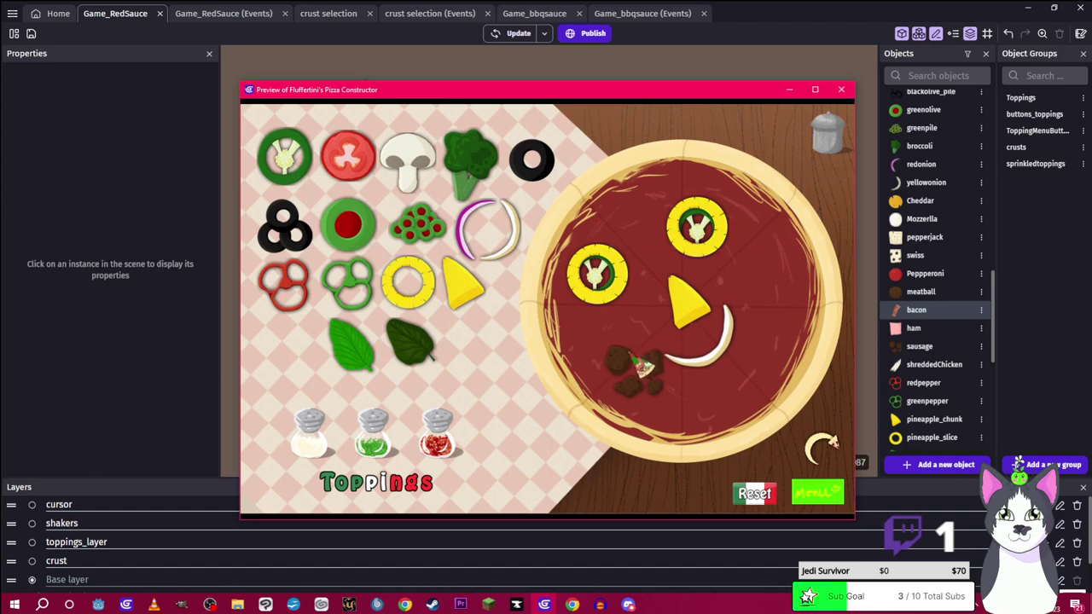
left_click_drag(641, 365, 819, 437)
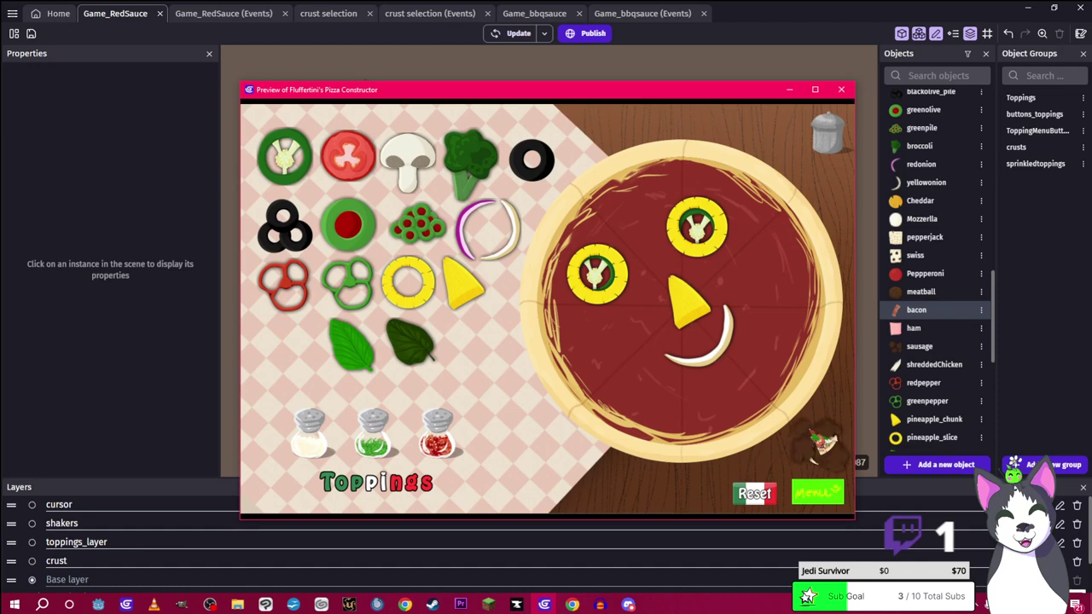
left_click_drag(819, 437, 613, 343)
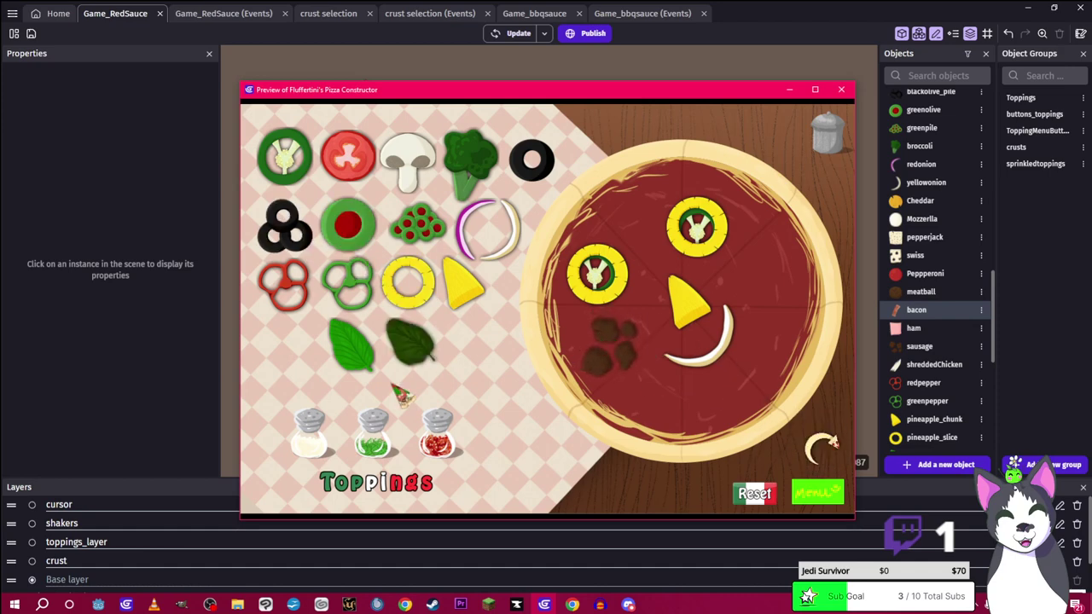
Add a meatball pile on the right, nudge the smile, and drop a pepperoni nose
left_click(363, 479)
left_click(377, 224)
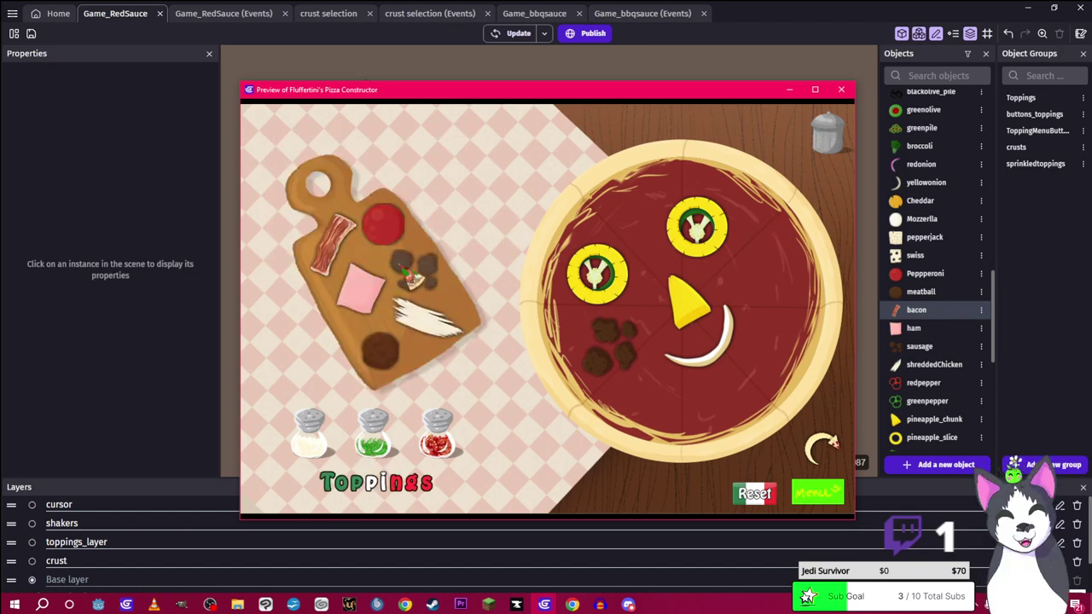
left_click_drag(427, 290, 773, 303)
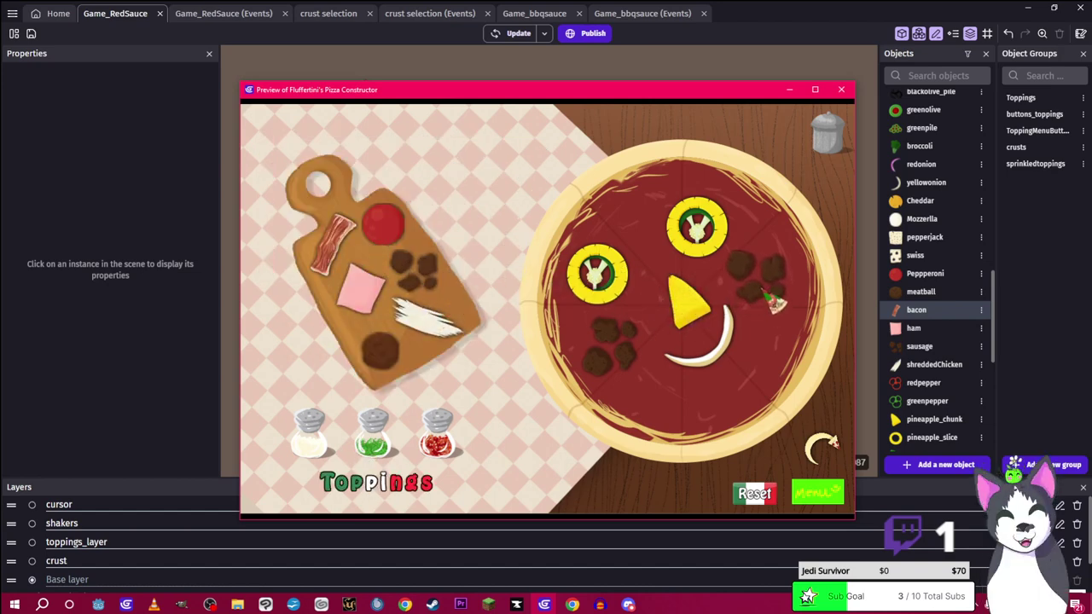
left_click_drag(737, 354, 739, 365)
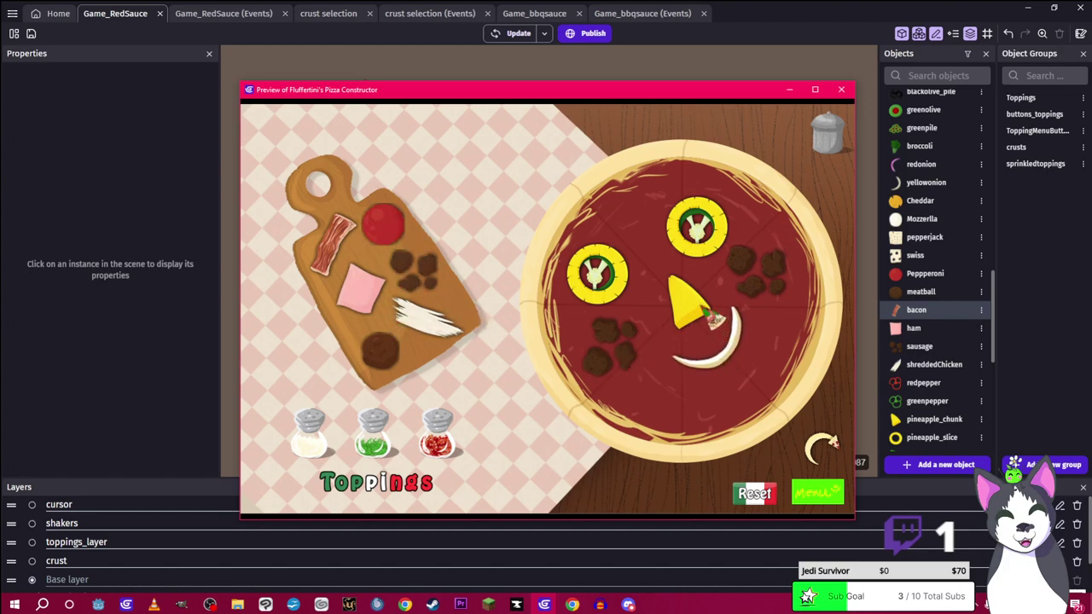
left_click_drag(386, 224, 685, 306)
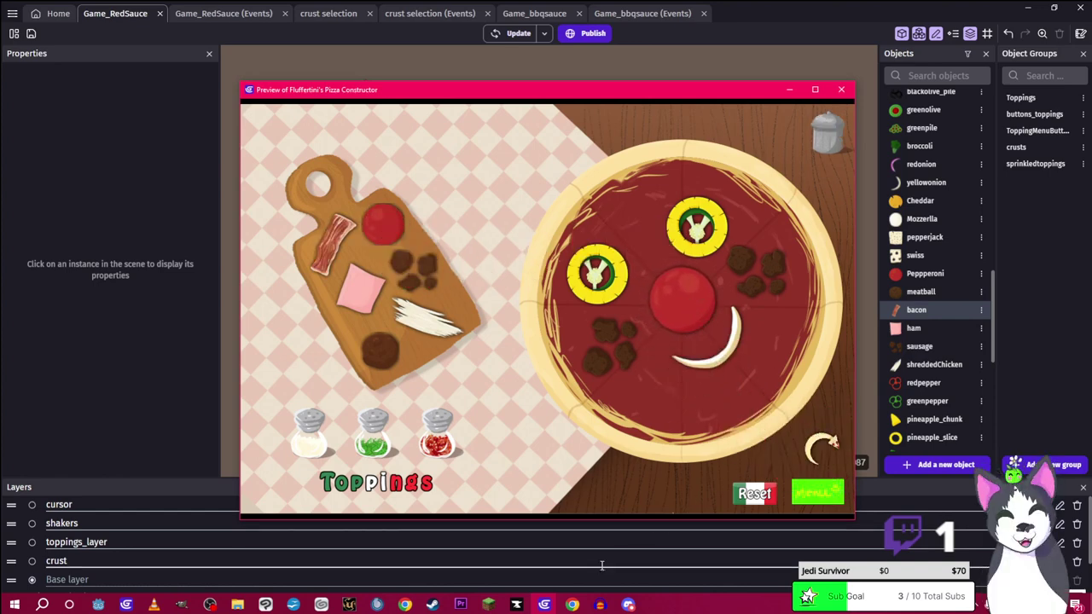
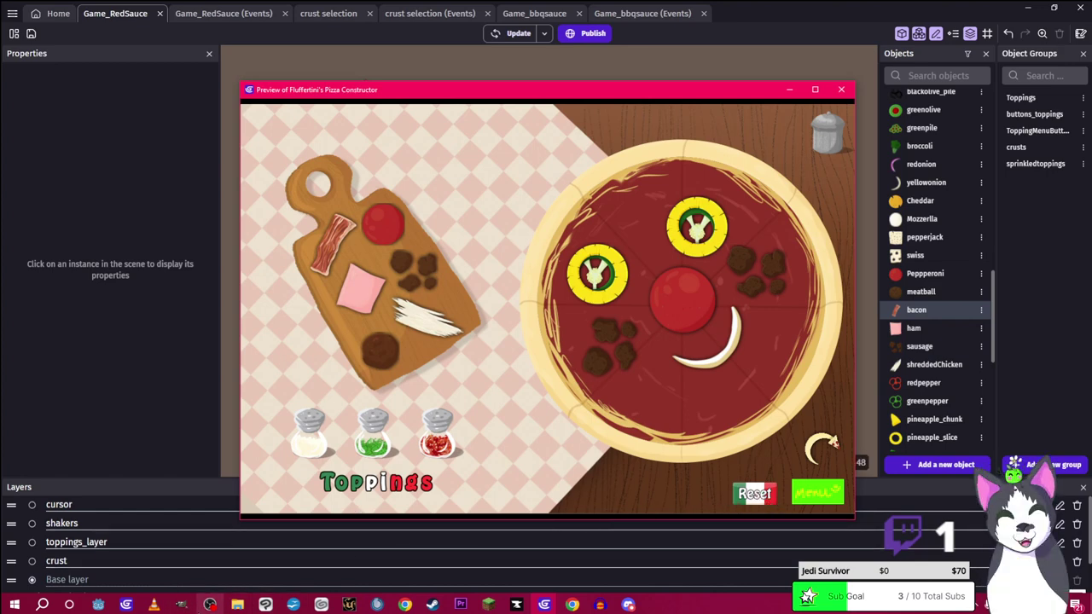
Bring GIMP forward with the 150x75 Reset button image open for editing
left_click(209, 604)
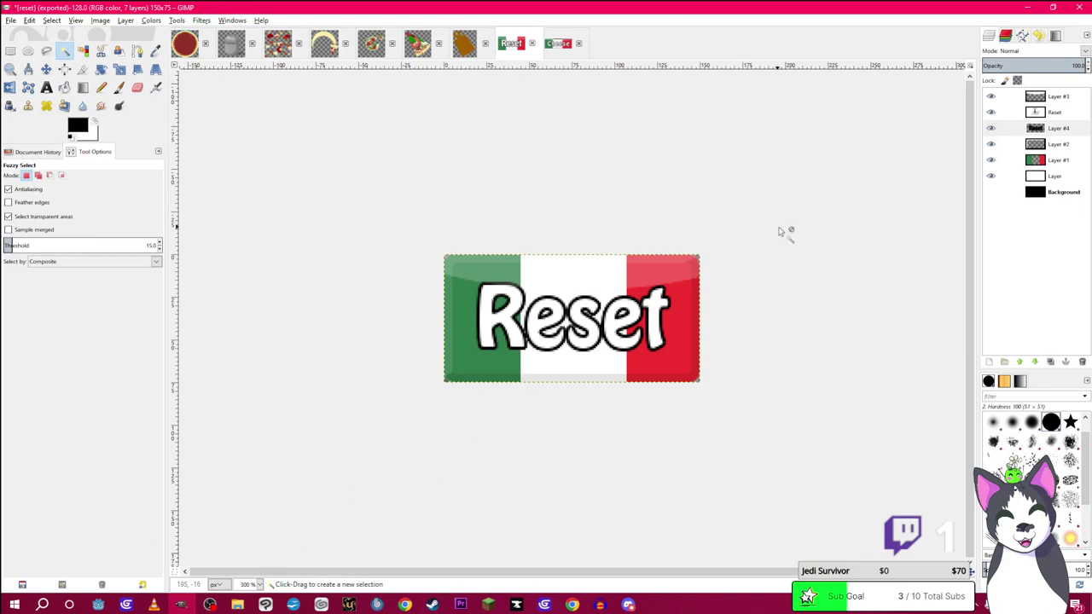
Add a layer from the visible image, then try colour balance and lightness adjustments without keeping them
right_click(1039, 100)
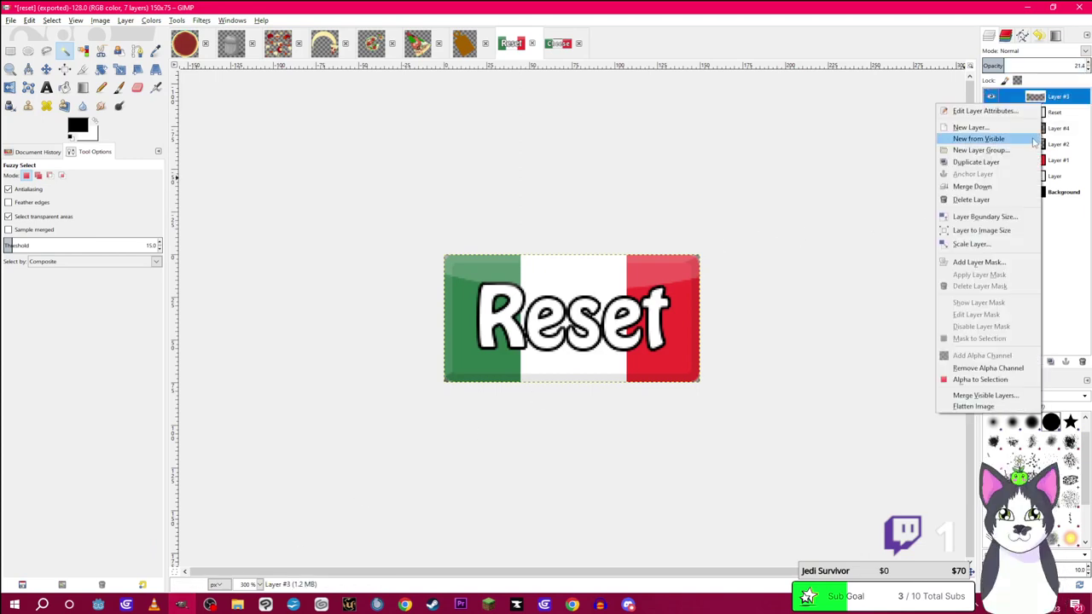
left_click(990, 138)
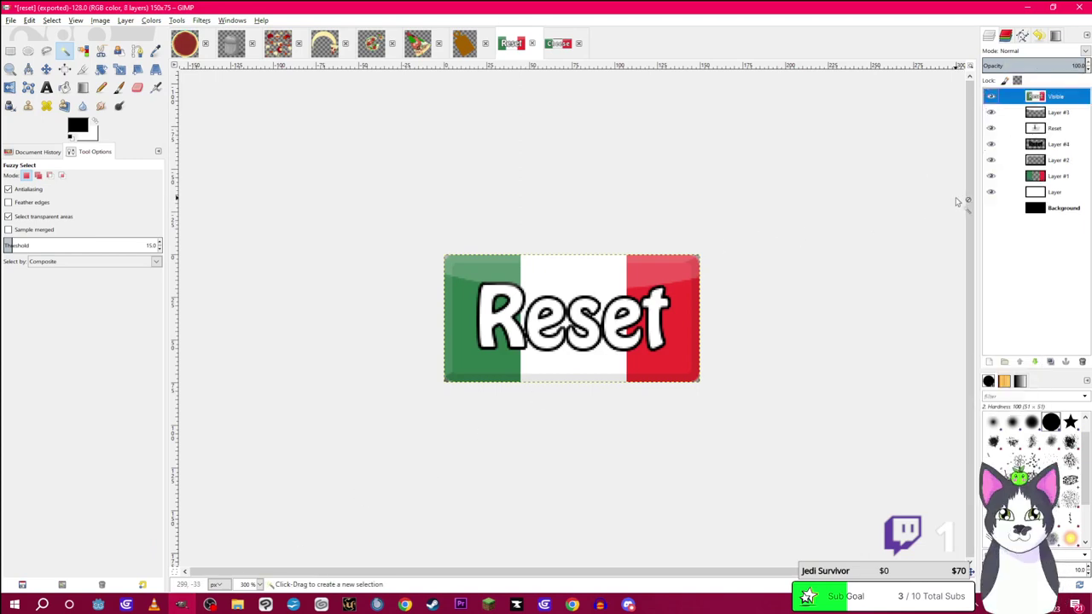
left_click(125, 20)
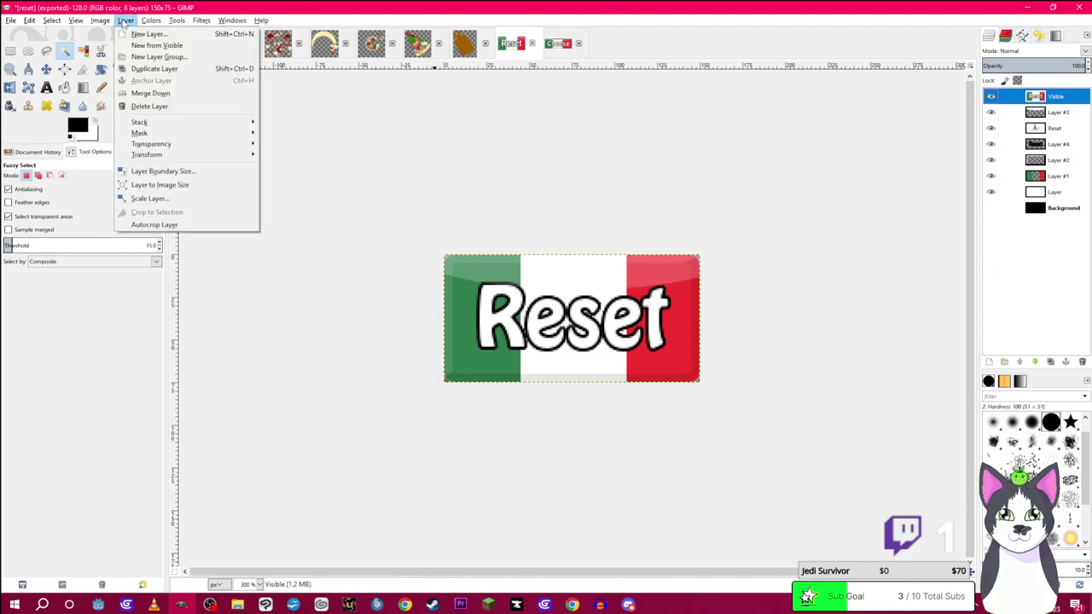
left_click(166, 34)
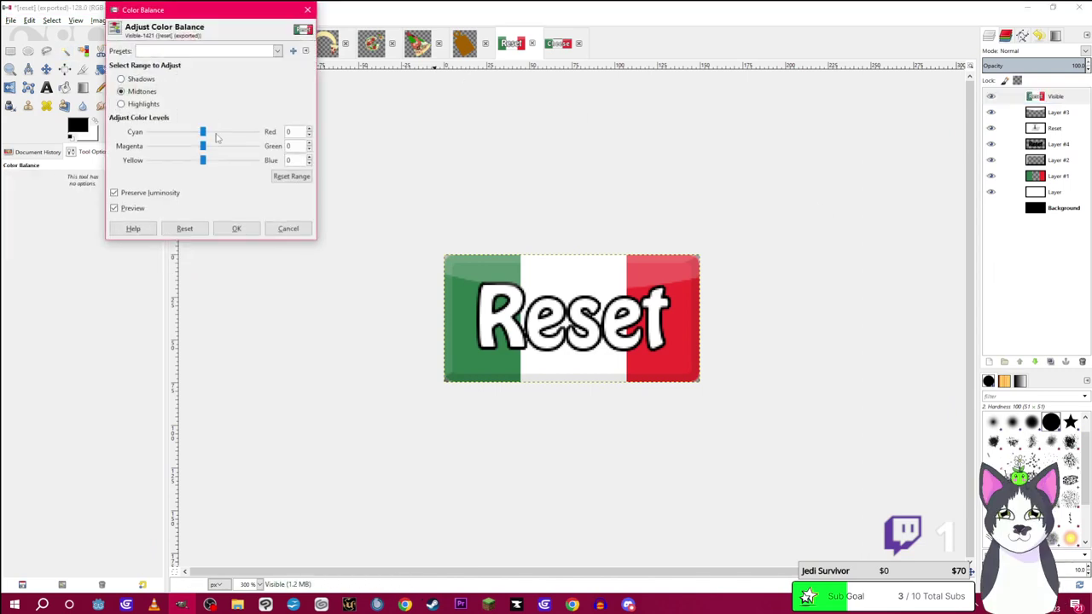
left_click(236, 228)
left_click(151, 20)
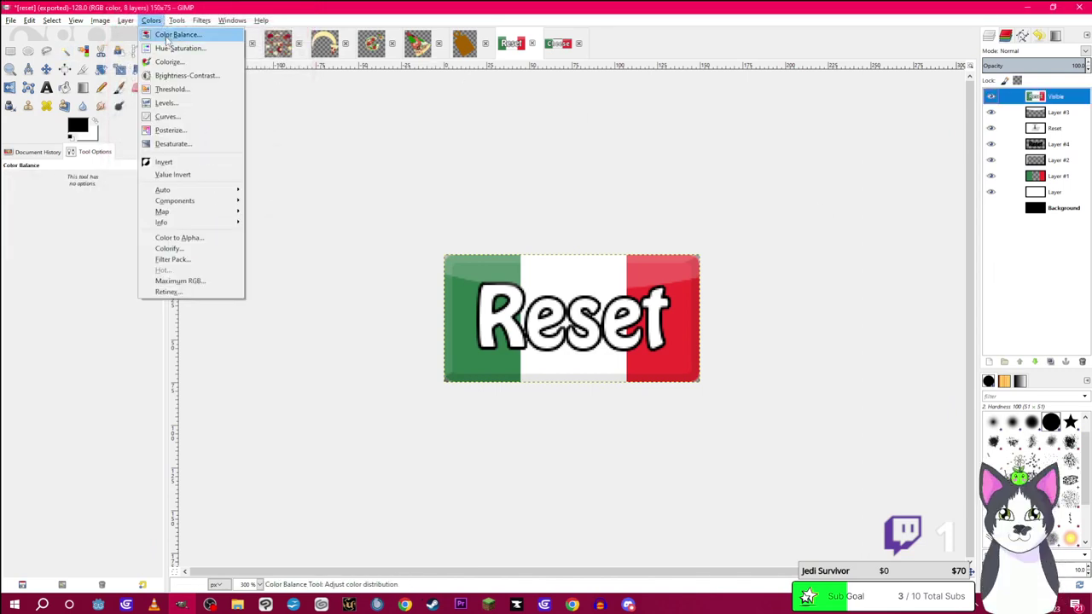
left_click(179, 48)
left_click_drag(133, 300, 191, 311)
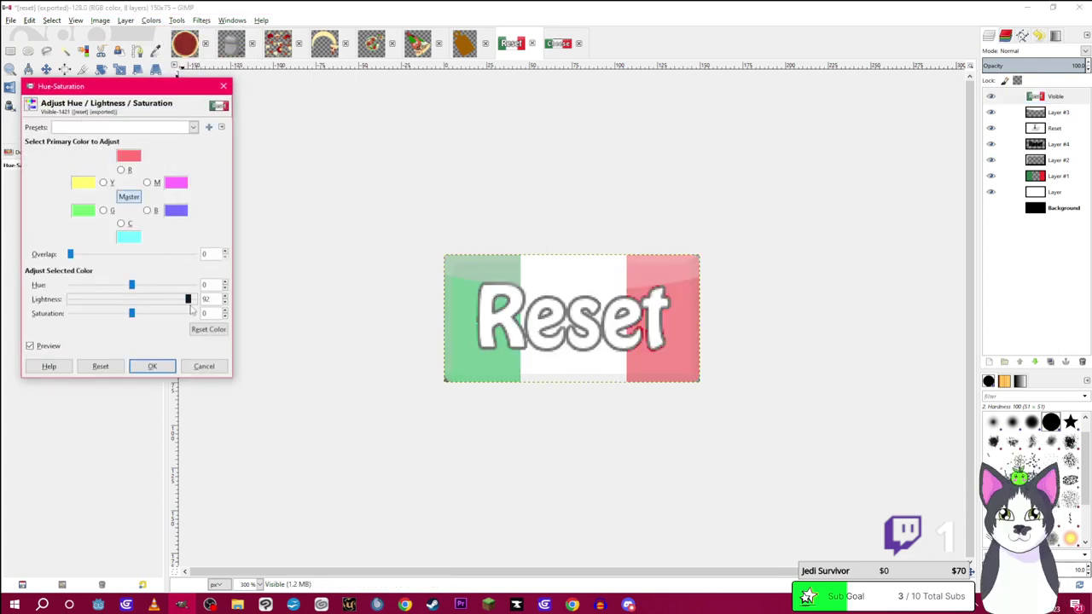
left_click(204, 366)
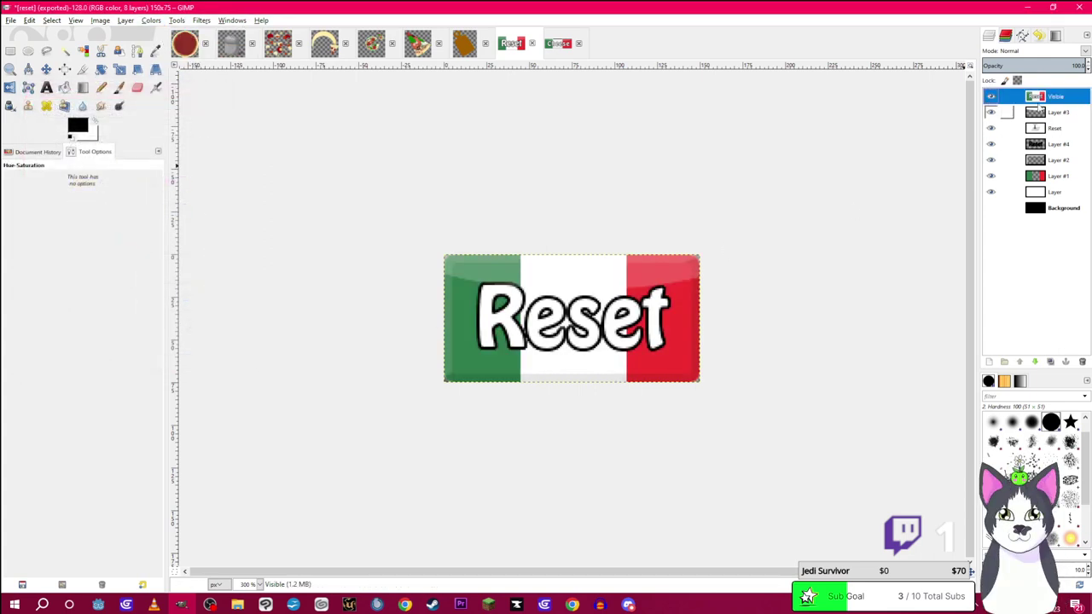
Add a new transparent layer and set Layer #3's blend mode to Screen
left_click(988, 362)
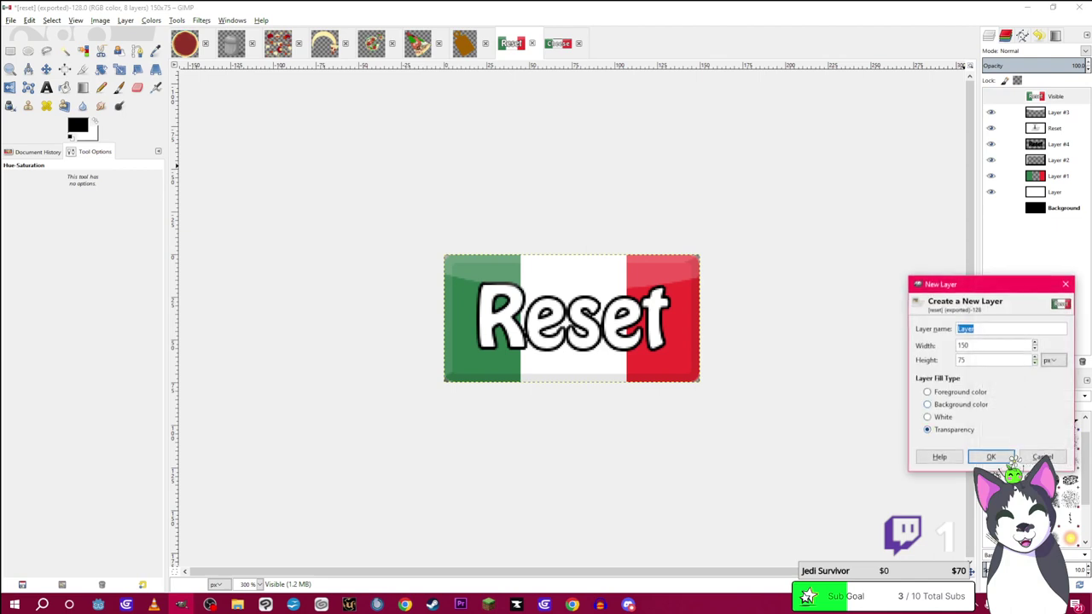
left_click(991, 456)
left_click(1042, 127)
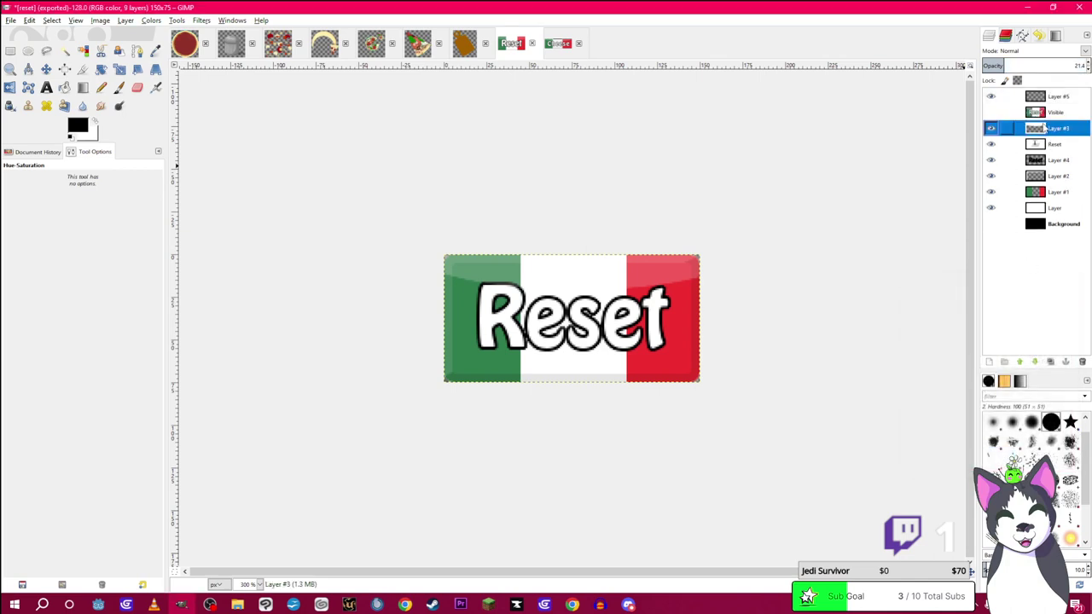
left_click(1083, 51)
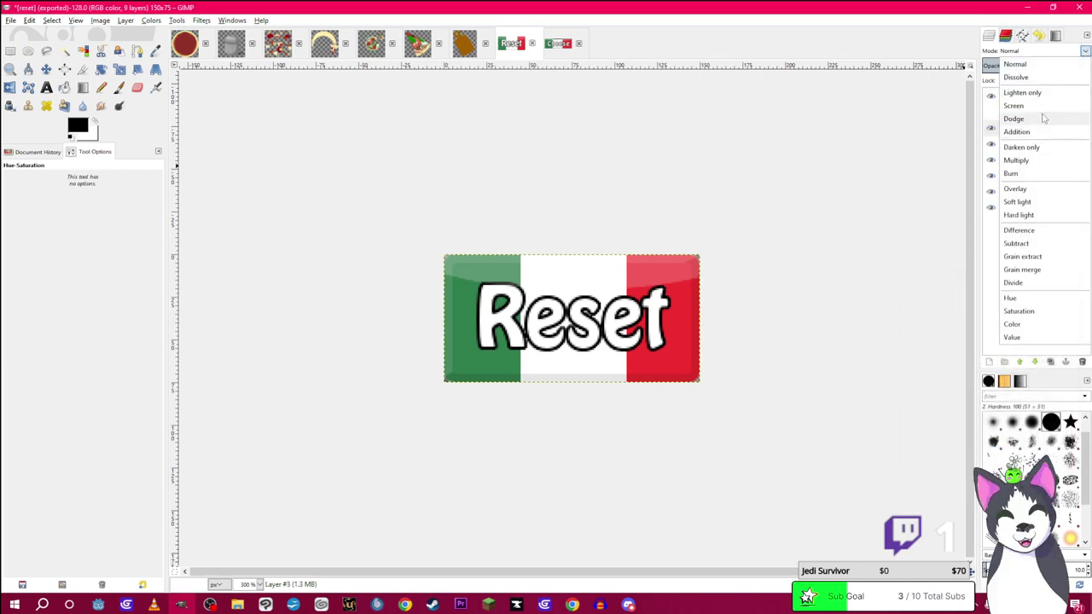
left_click(1041, 108)
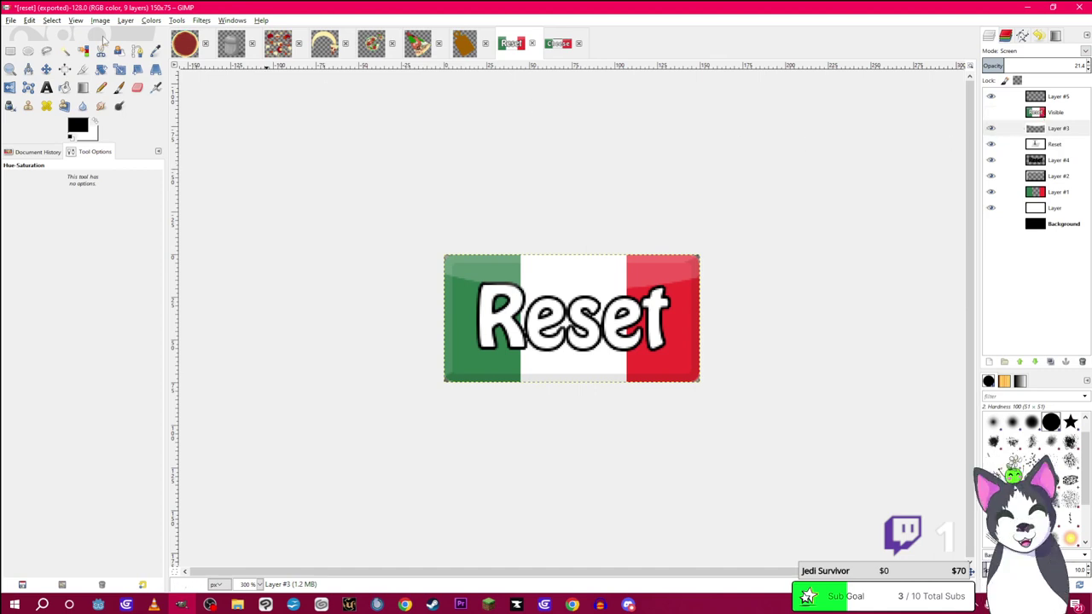
Re-export the button image to reset.png and make Layer #5 active
left_click(11, 20)
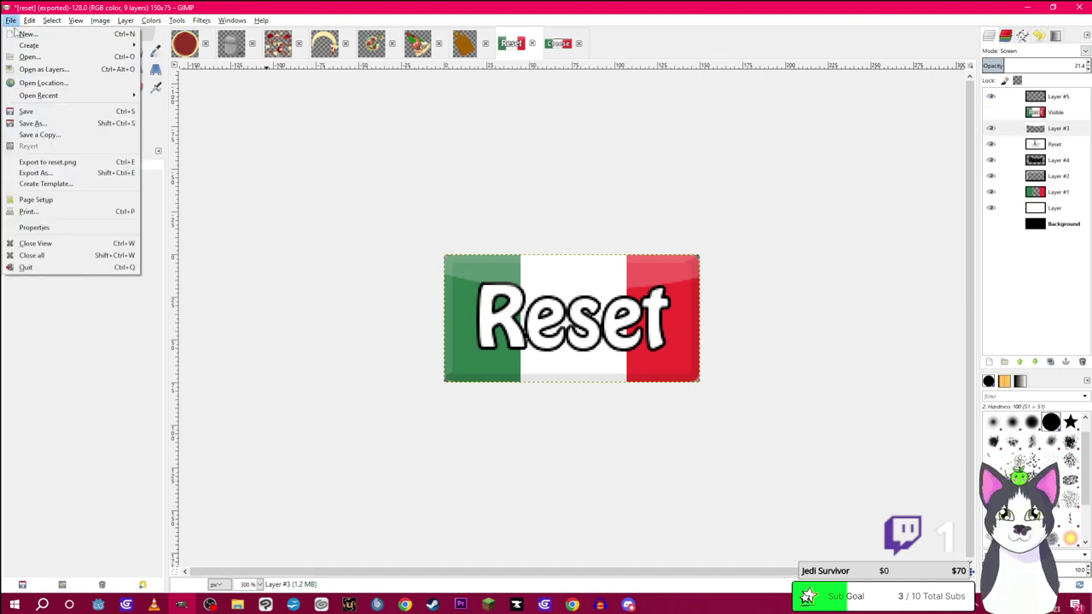
left_click(63, 167)
left_click(990, 97)
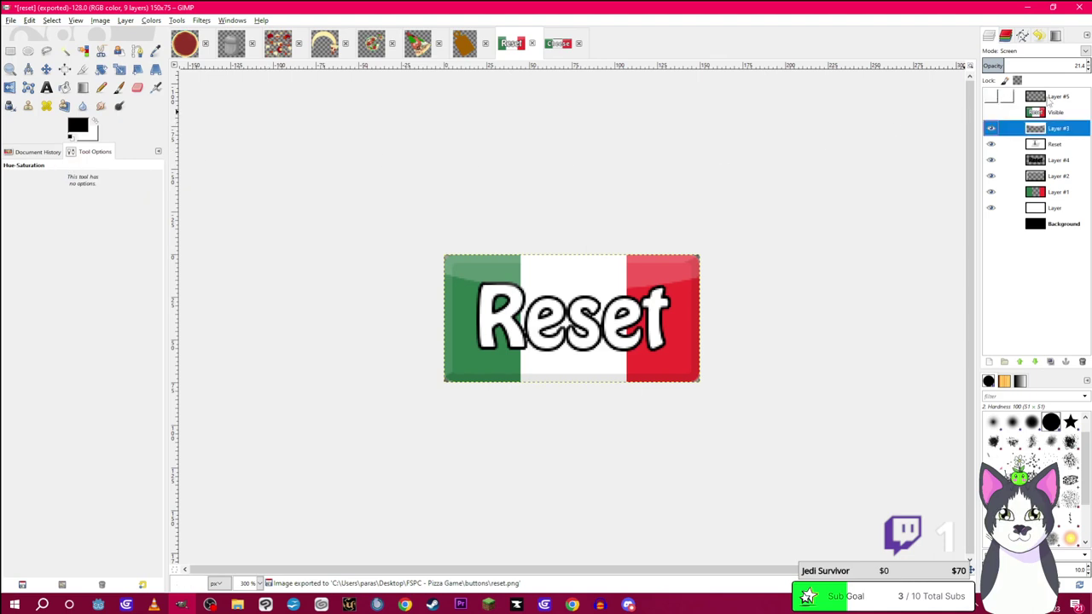
left_click(1051, 98)
left_click(990, 97)
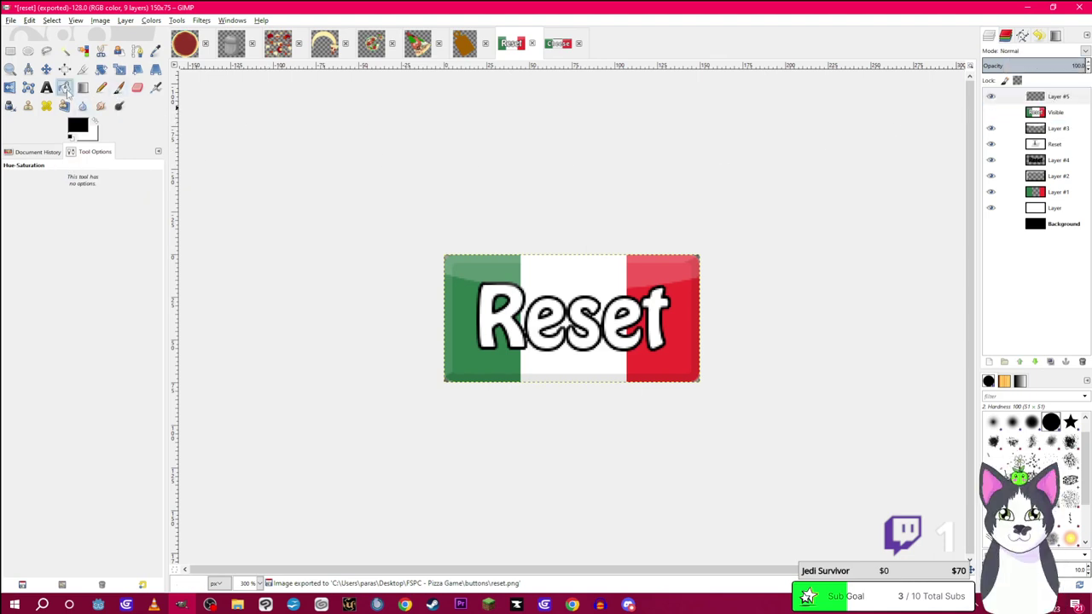
Fill Layer #5 with white, set it to Screen mode and opacity 63.7
left_click(64, 88)
left_click(94, 121)
left_click(477, 273)
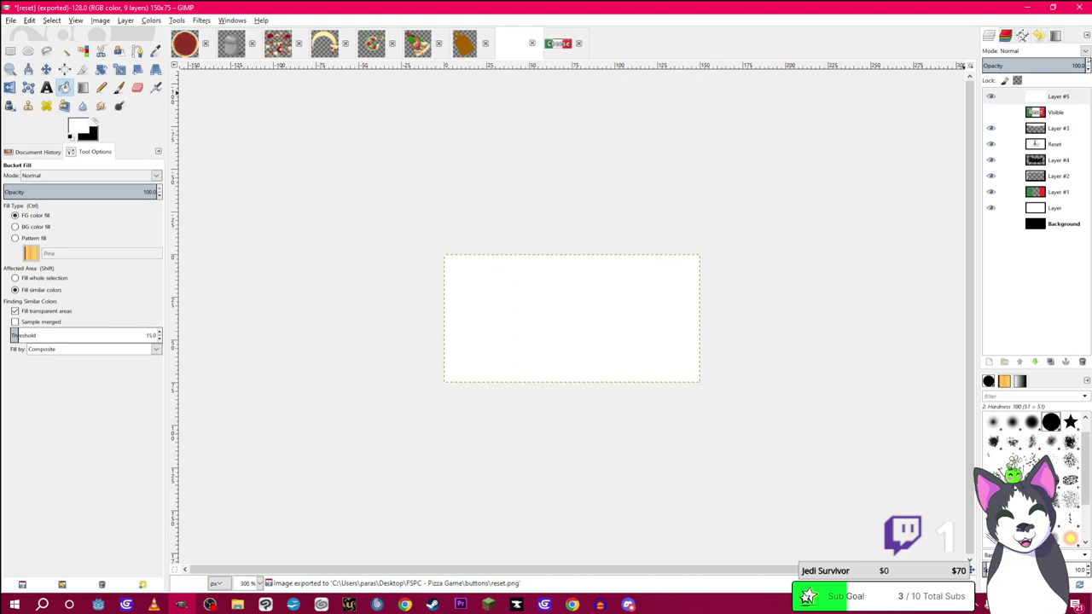
left_click(1084, 50)
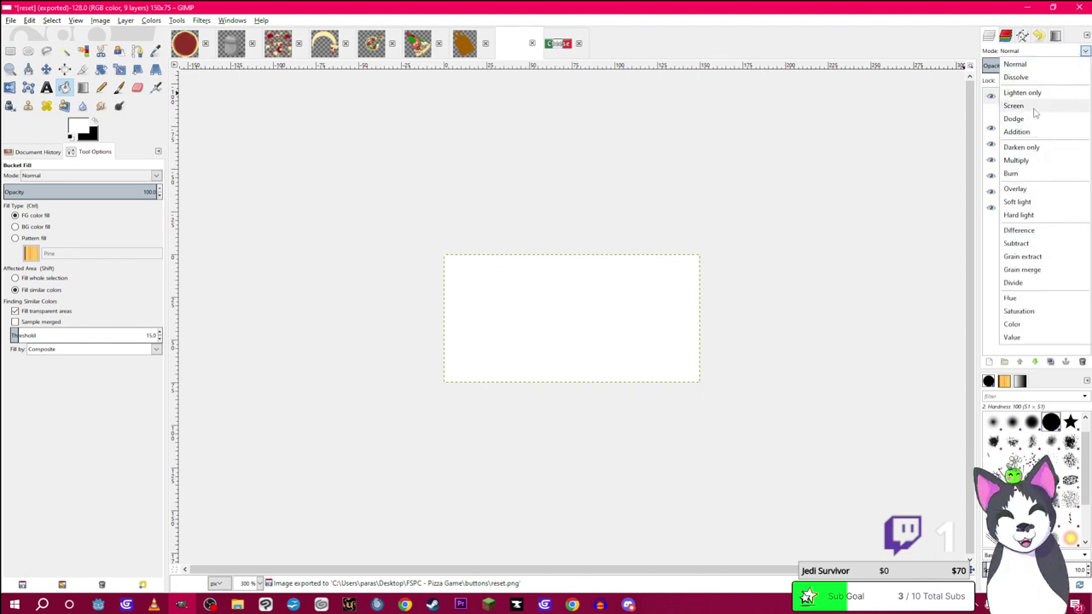
left_click(1035, 106)
left_click_drag(1028, 66, 1048, 65)
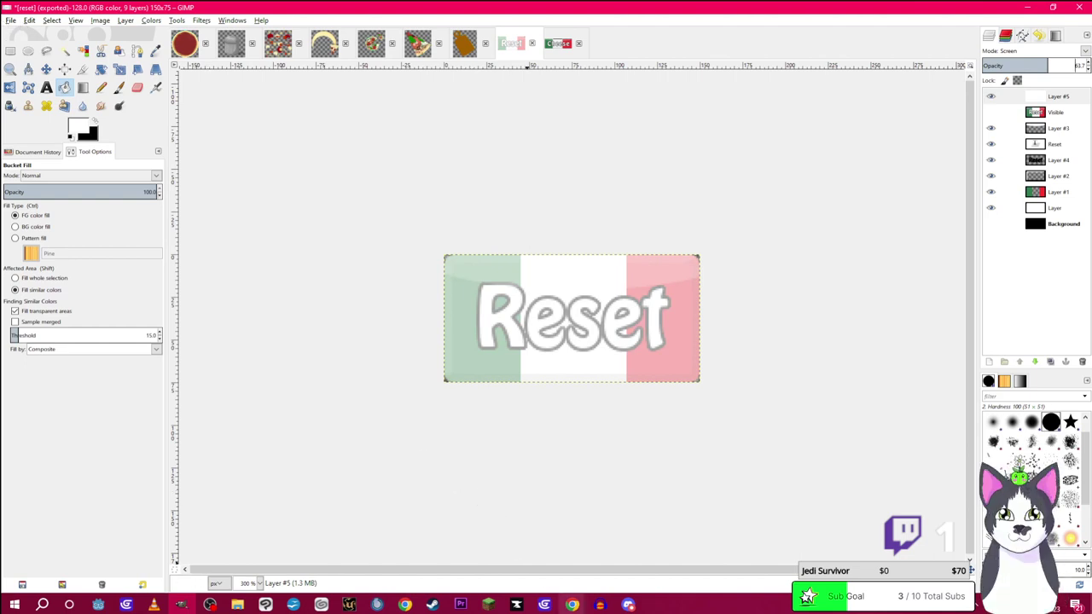
Check the Toppings buttons in the running game preview, then return to the Reset image in GIMP
mouse_move(544, 604)
left_click(563, 574)
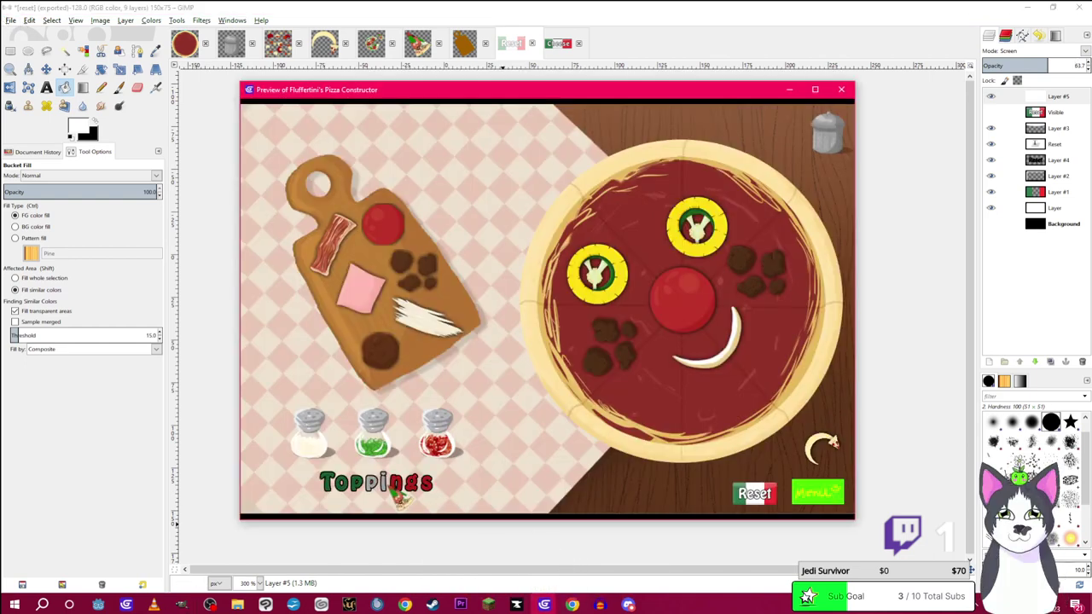
left_click(401, 485)
left_click(215, 247)
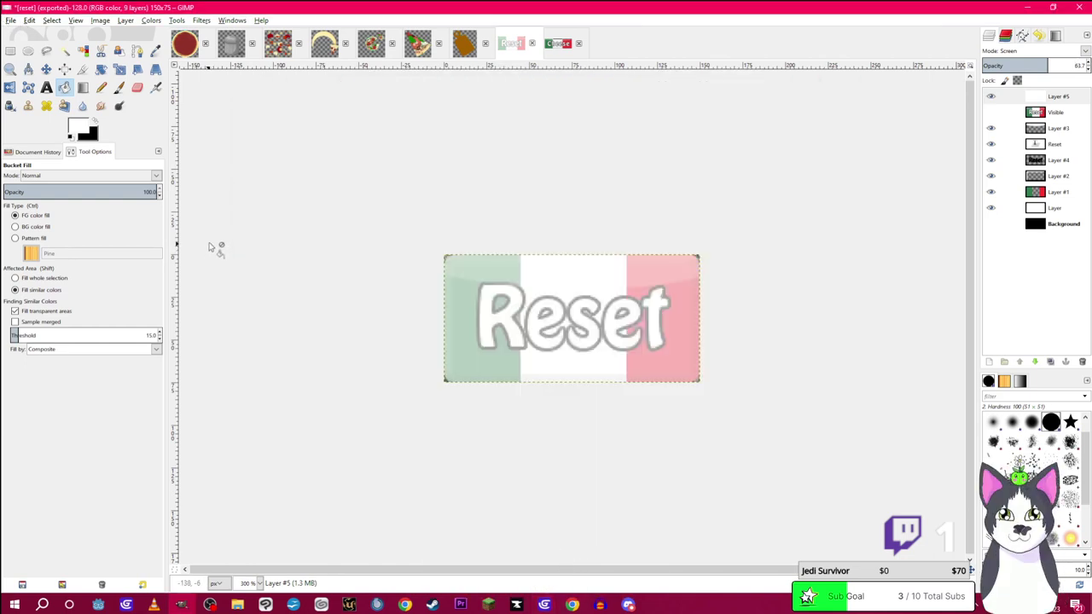
Invert Layer #5 to solid black and lower its opacity to about 27.5
left_click(125, 20)
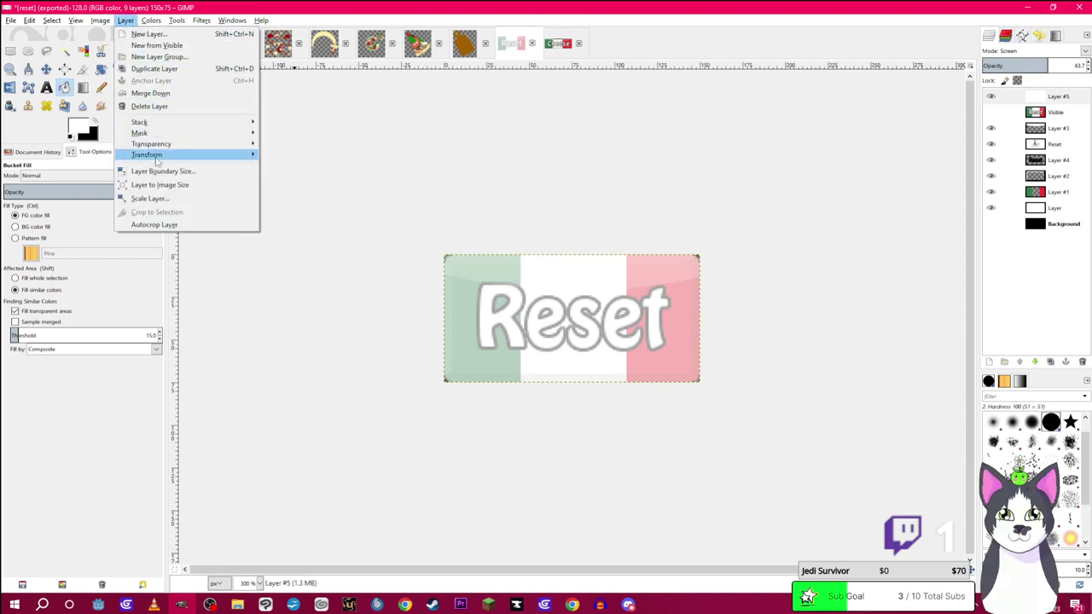
mouse_move(151, 19)
left_click(170, 163)
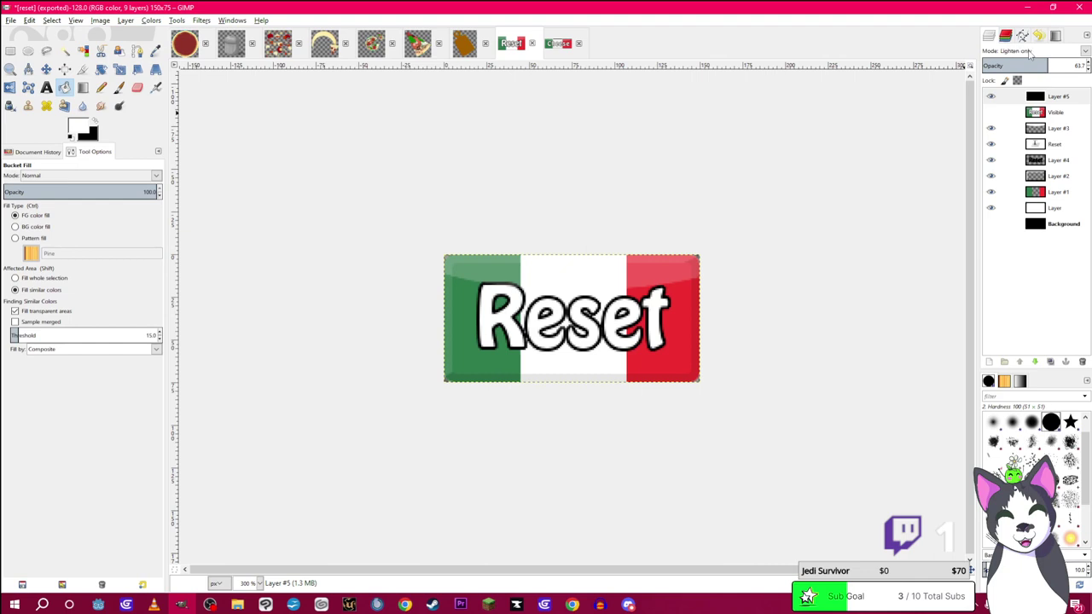
scroll(1030, 51, "up", 2)
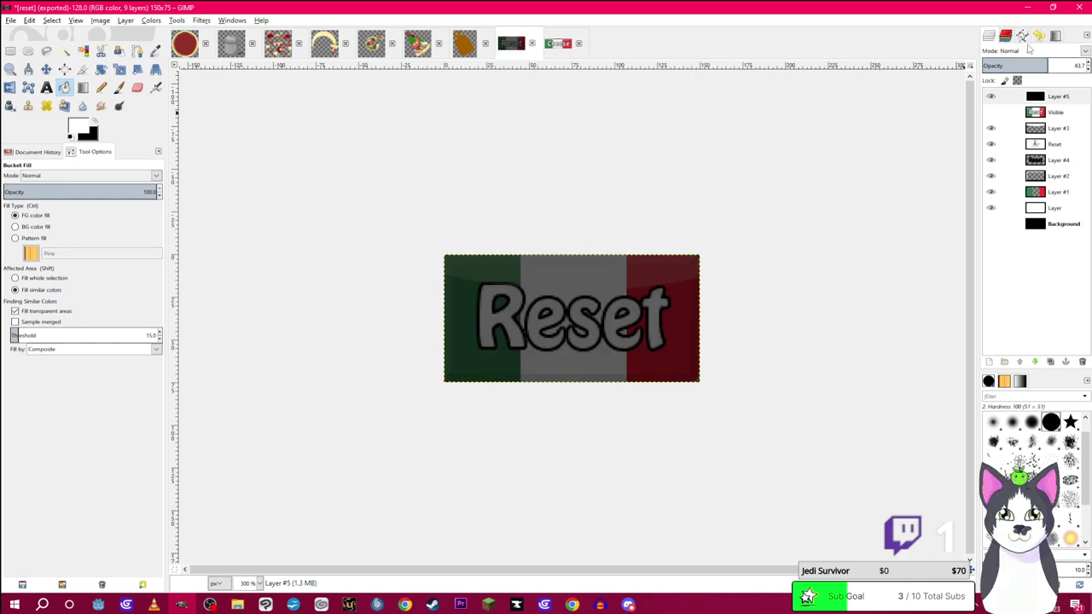
scroll(1028, 52, "down", 2)
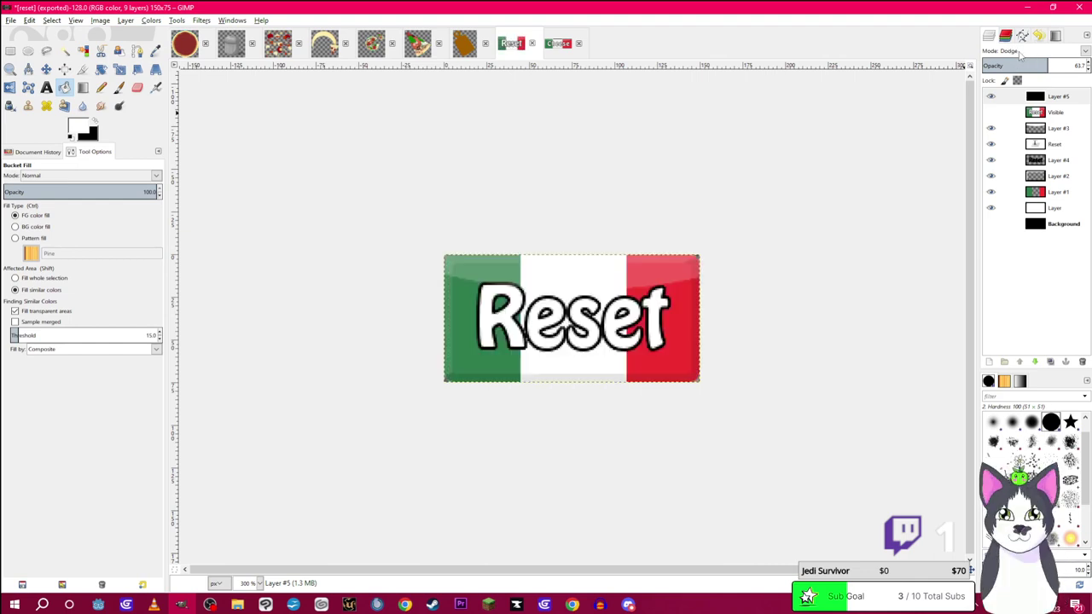
scroll(1021, 53, "down", 4)
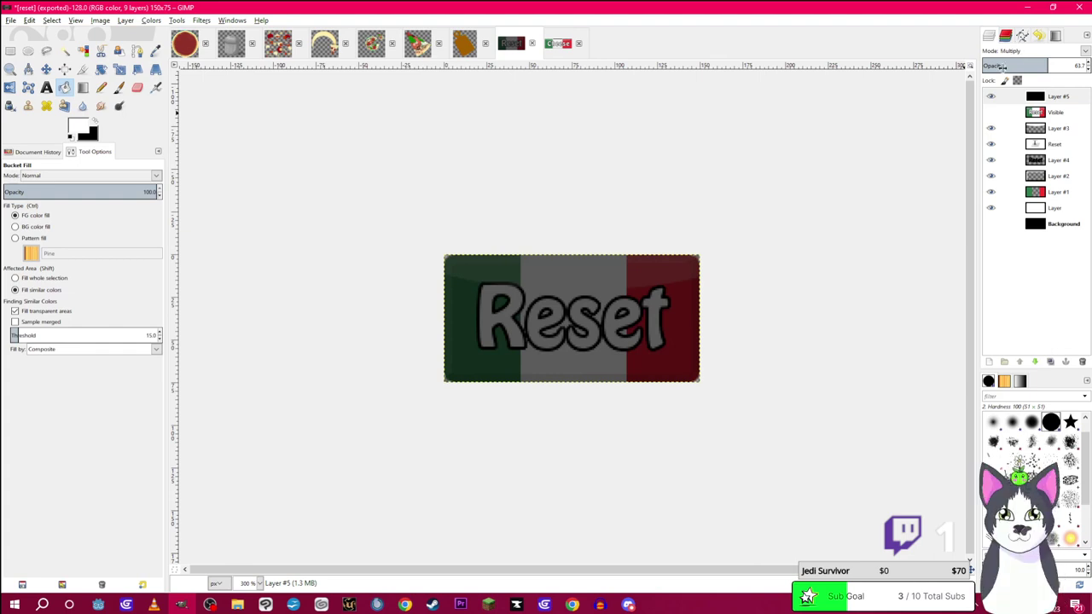
left_click_drag(1003, 67, 1013, 67)
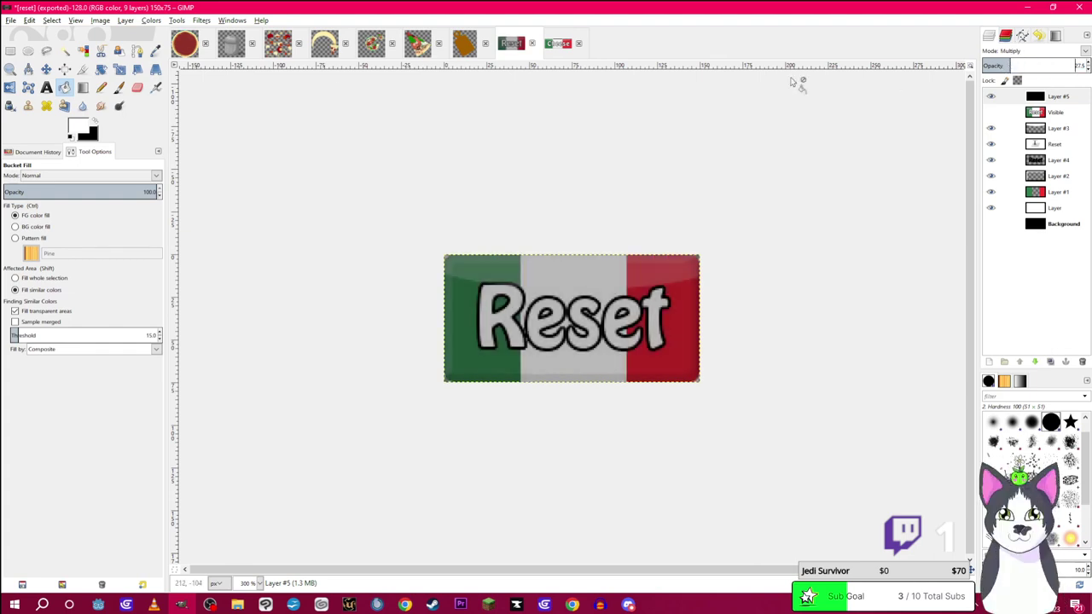
Export the darkened button as reset_hover.png into the buttons folder
left_click(11, 19)
left_click(43, 171)
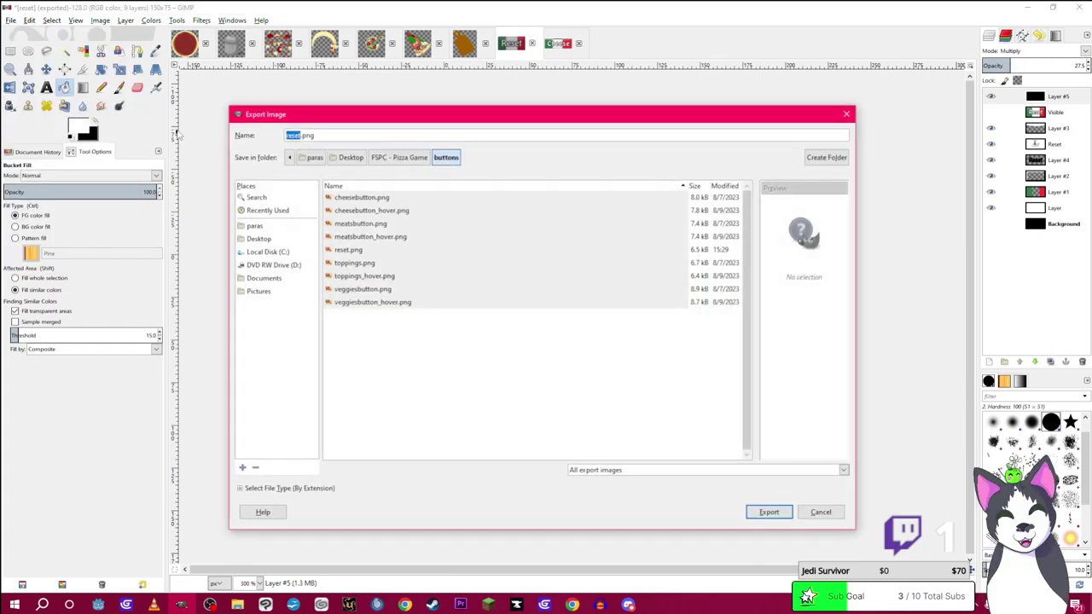
left_click(300, 135)
type("_hover")
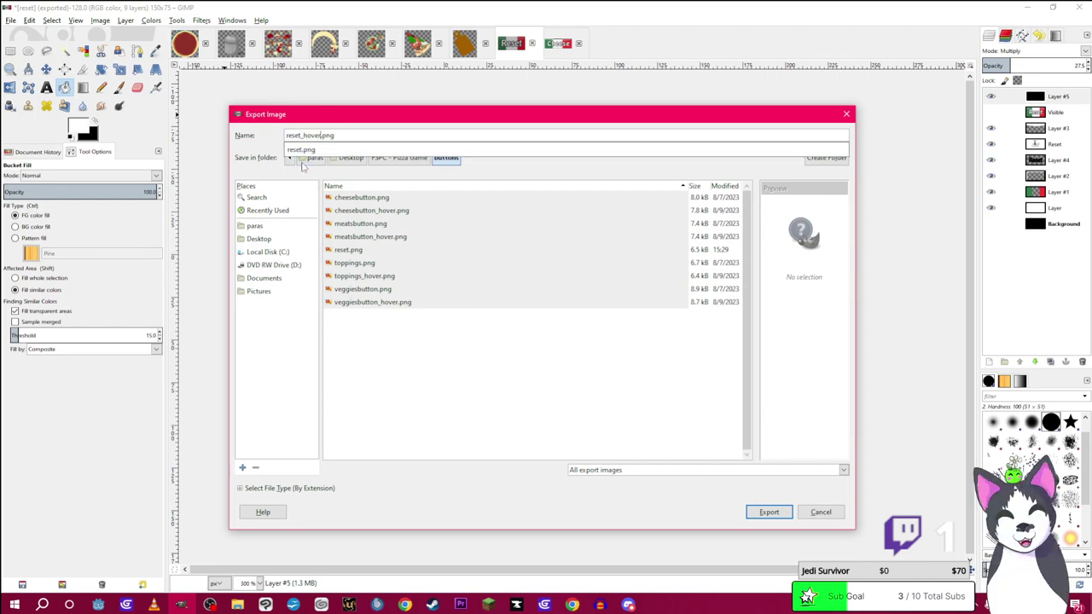
key("Return")
key("Return")
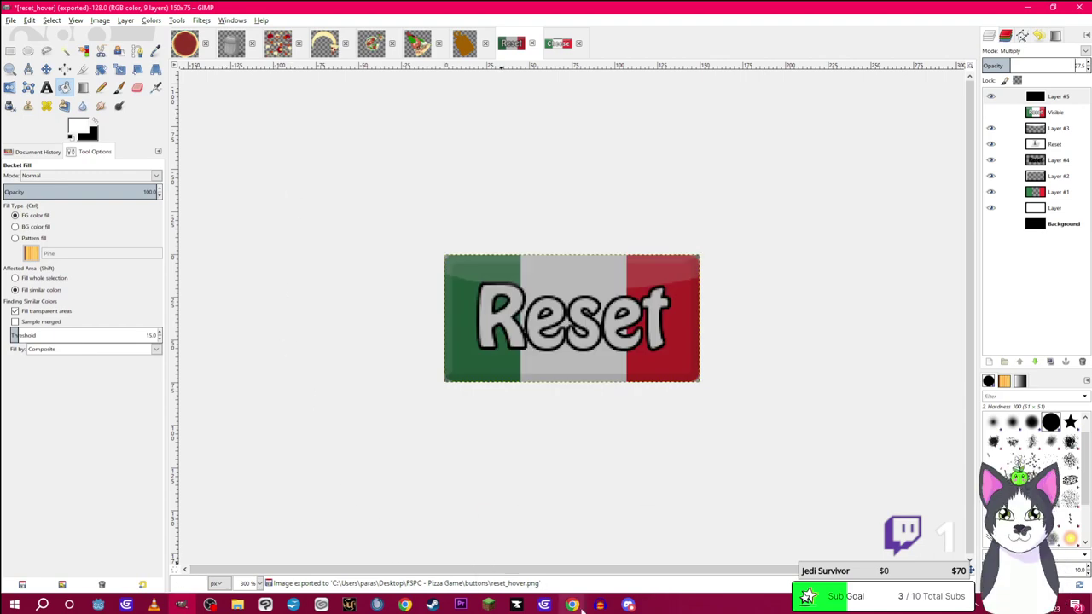
mouse_move(546, 607)
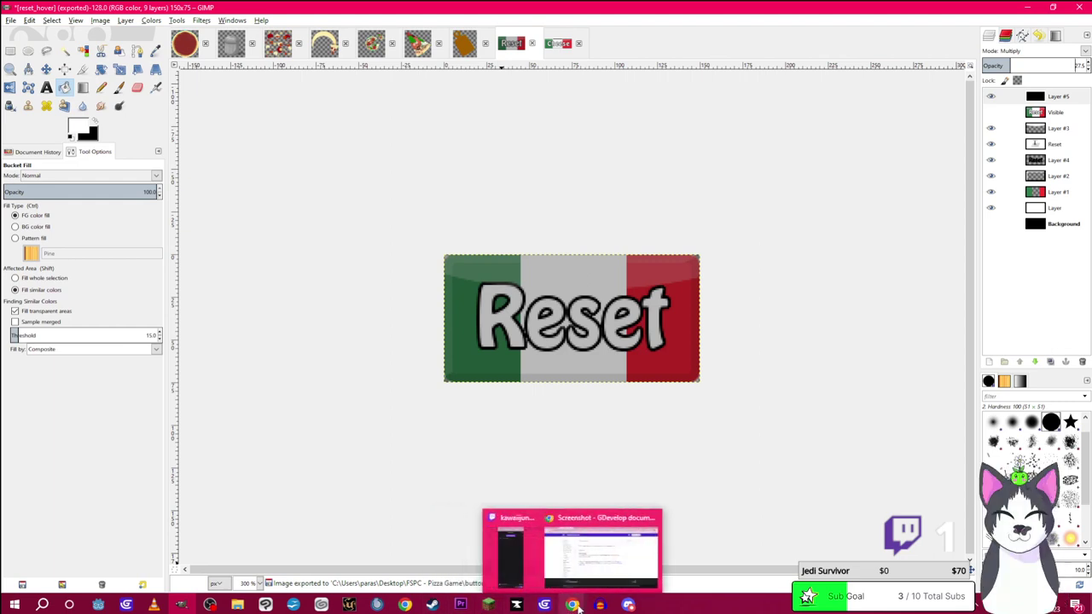
left_click(571, 606)
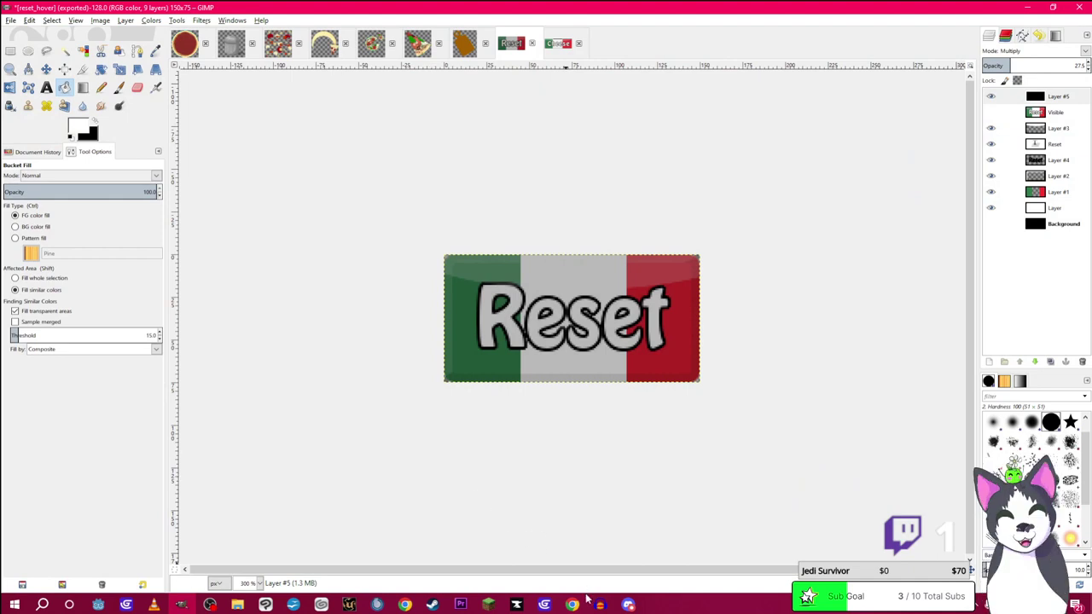
In GDevelop, move the reset object up the Objects list to follow basil_button
mouse_move(573, 606)
left_click(524, 567)
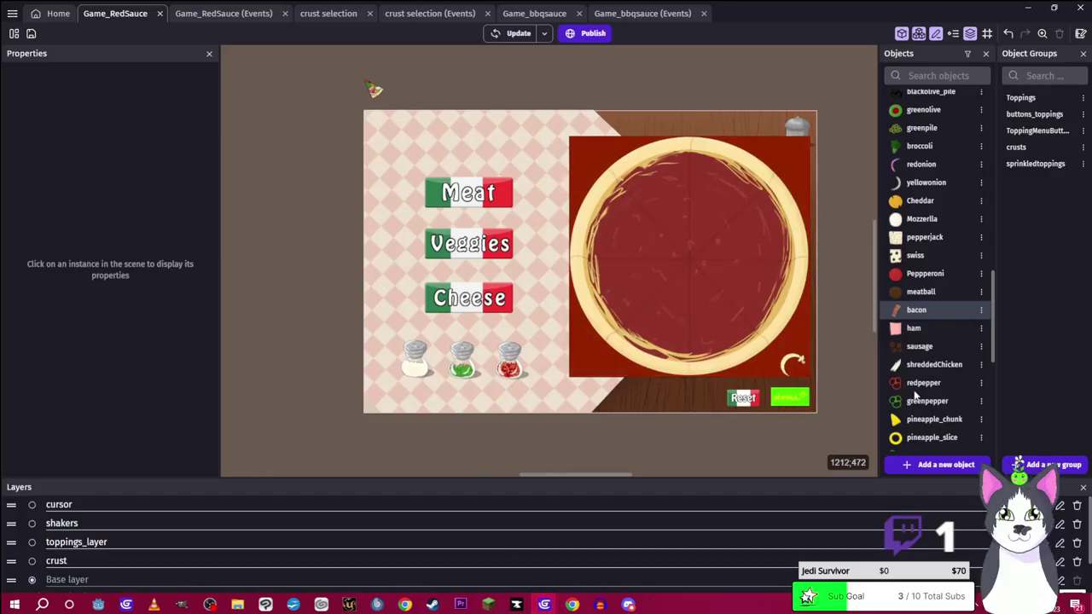
scroll(919, 357, "down", 5)
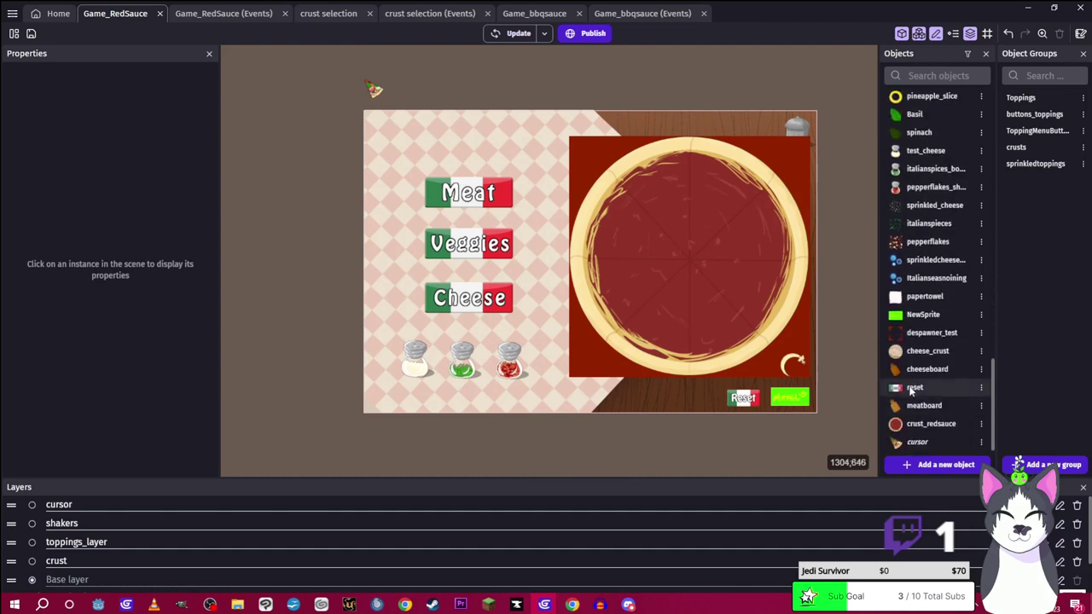
left_click_drag(915, 388, 961, 145)
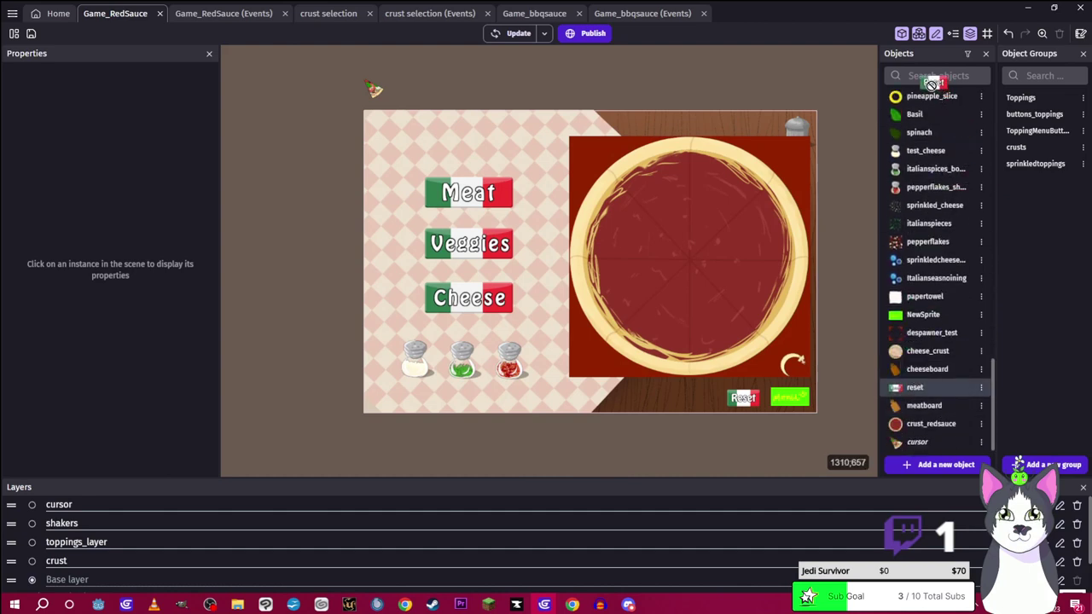
left_click_drag(905, 97, 908, 215)
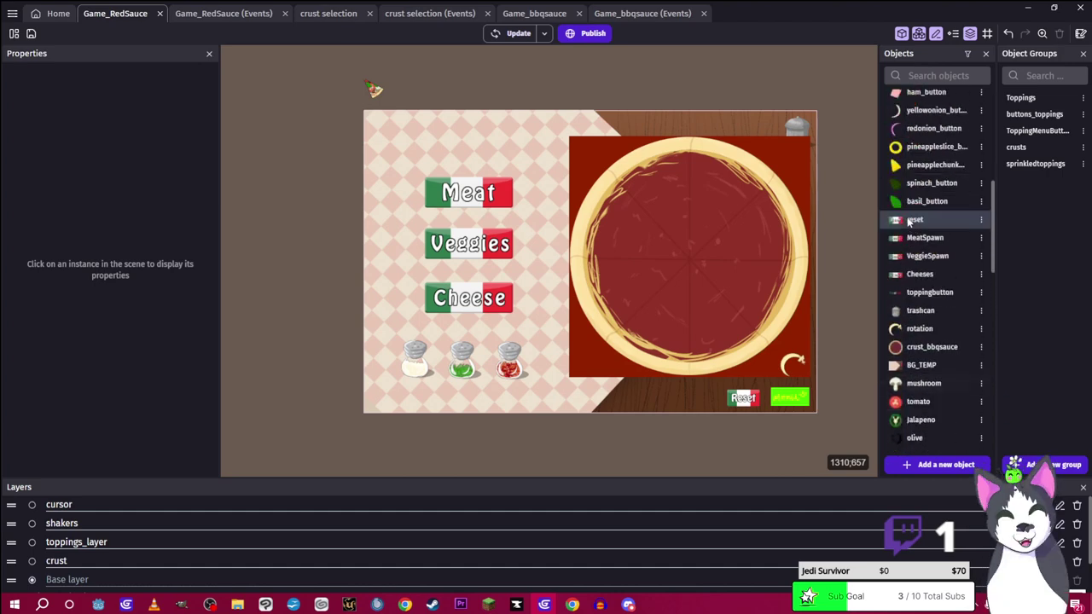
Move crust_bbqsauce, crust_redsauce and cheese_crust up to sit together after toppingbutton
left_click_drag(930, 346, 929, 304)
scroll(930, 371, "down", 5)
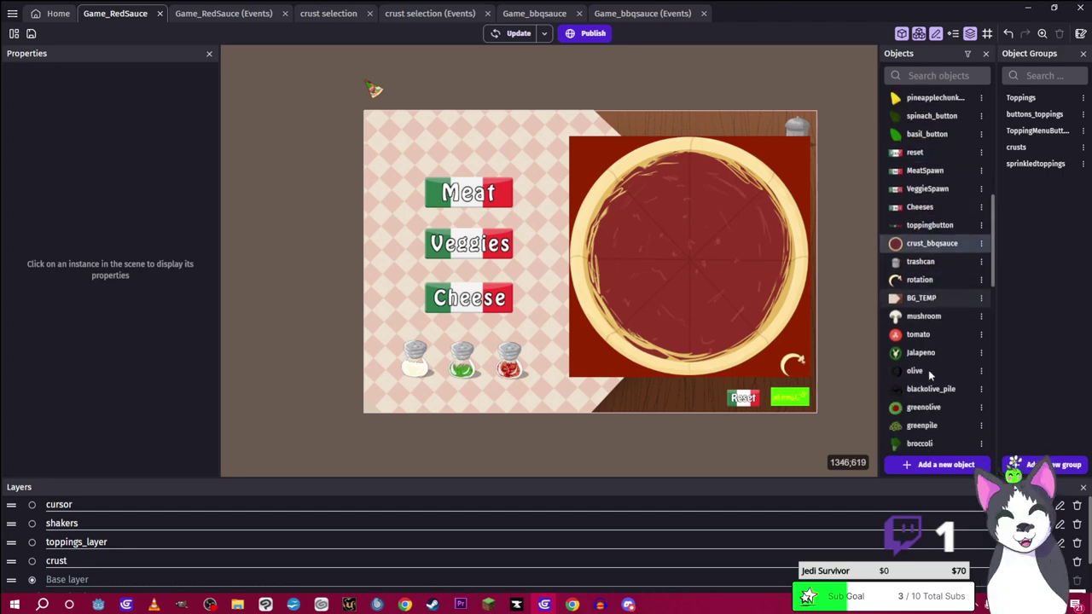
scroll(930, 373, "down", 5)
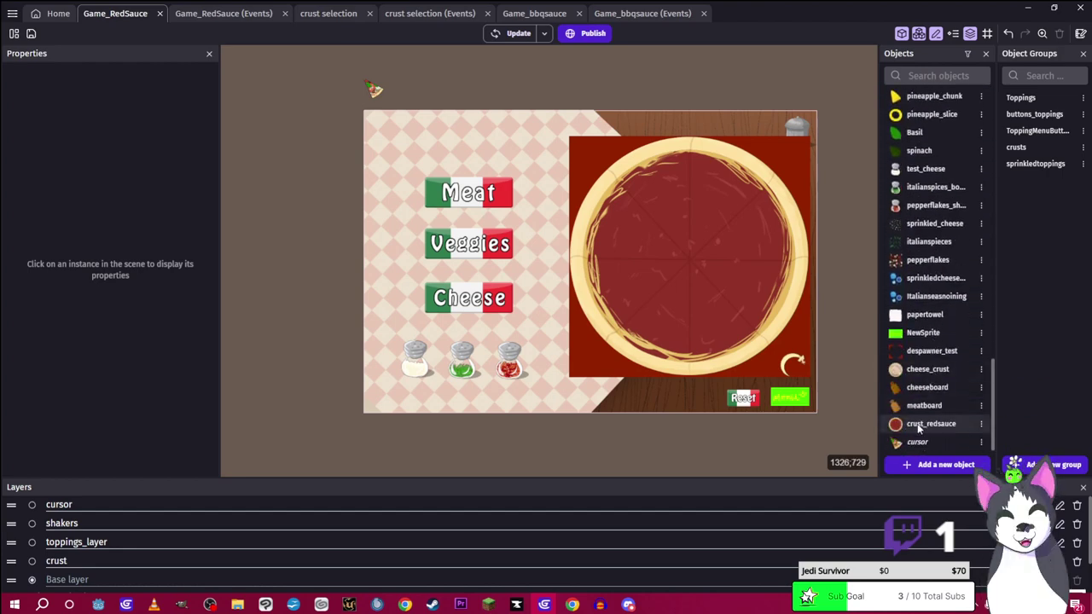
left_click_drag(920, 429, 928, 198)
left_click_drag(926, 94, 919, 126)
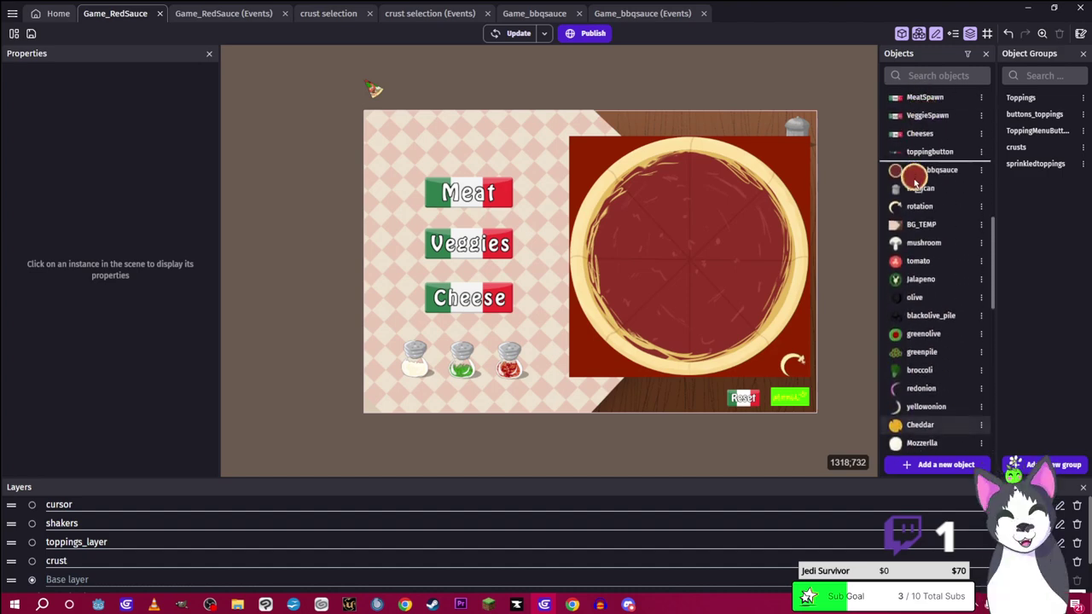
scroll(930, 247, "down", 5)
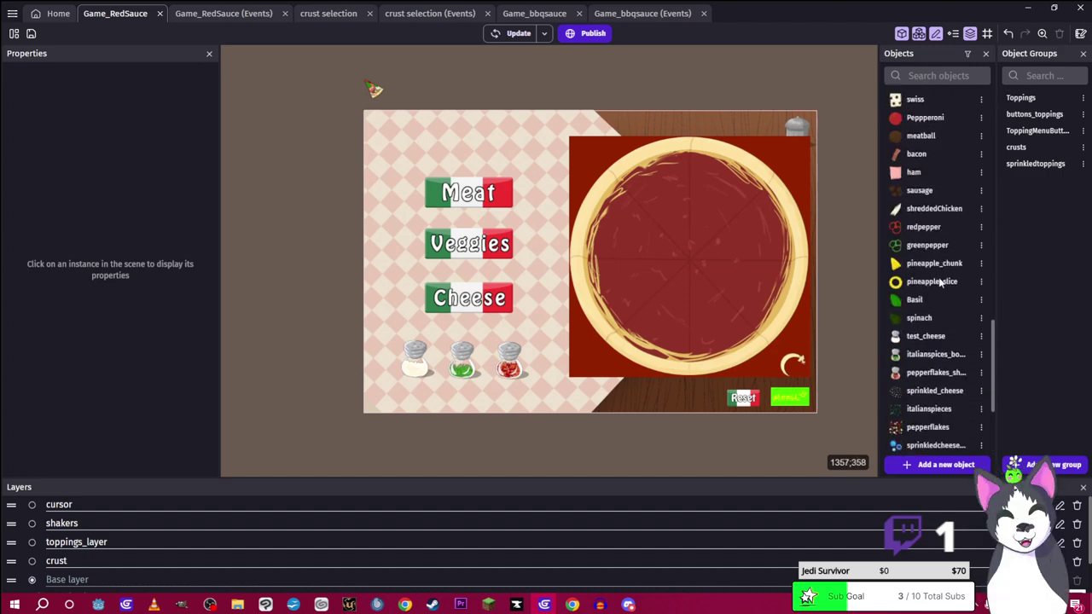
mouse_move(917, 141)
left_mouse_down()
mouse_move(912, 99)
mouse_move(913, 155)
left_mouse_up()
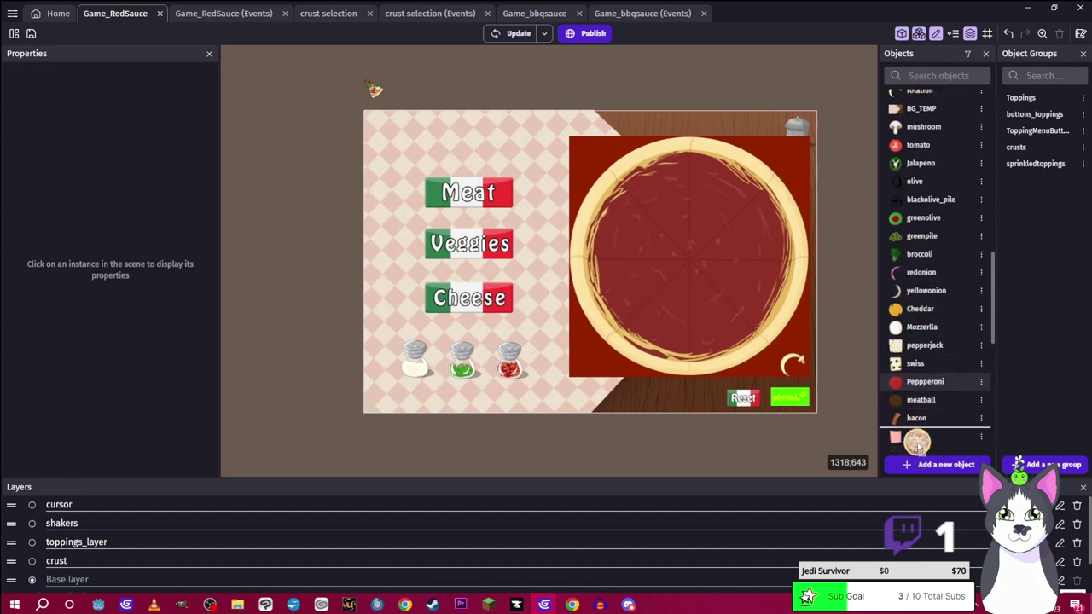
left_click_drag(917, 441, 928, 179)
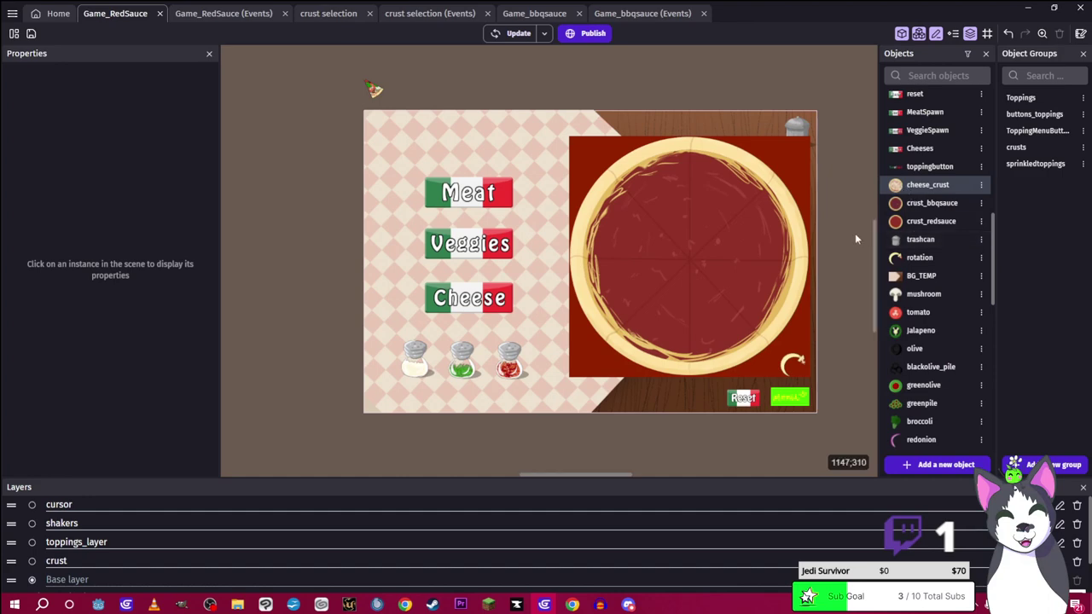
scroll(921, 269, "up", 1)
scroll(945, 269, "up", 2)
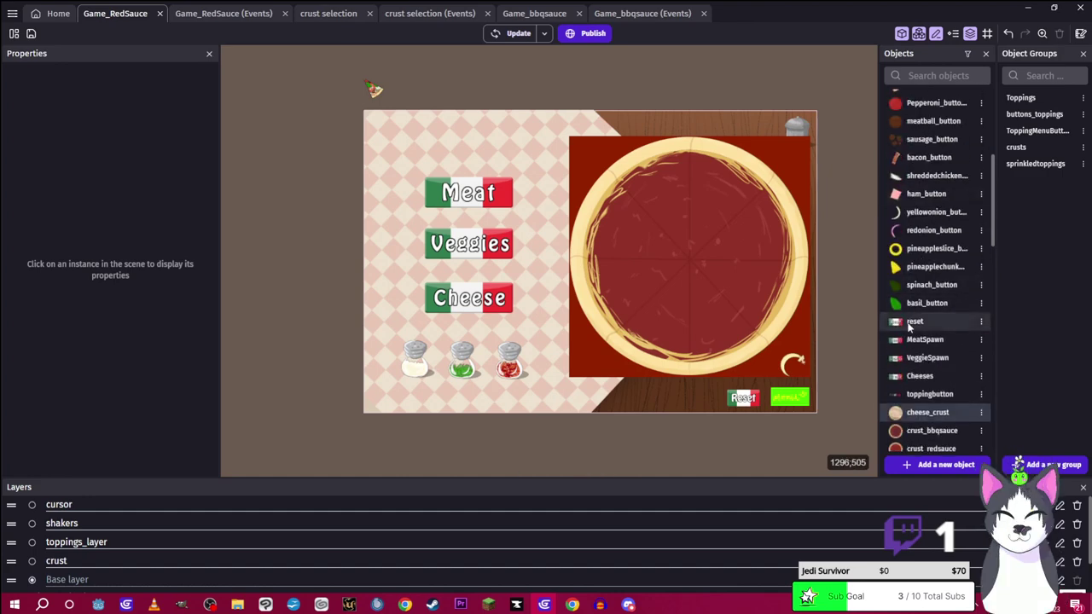
Rename the reset object's Animation #0 to resetbtn and check its collision mask
double_click(917, 321)
double_click(296, 179)
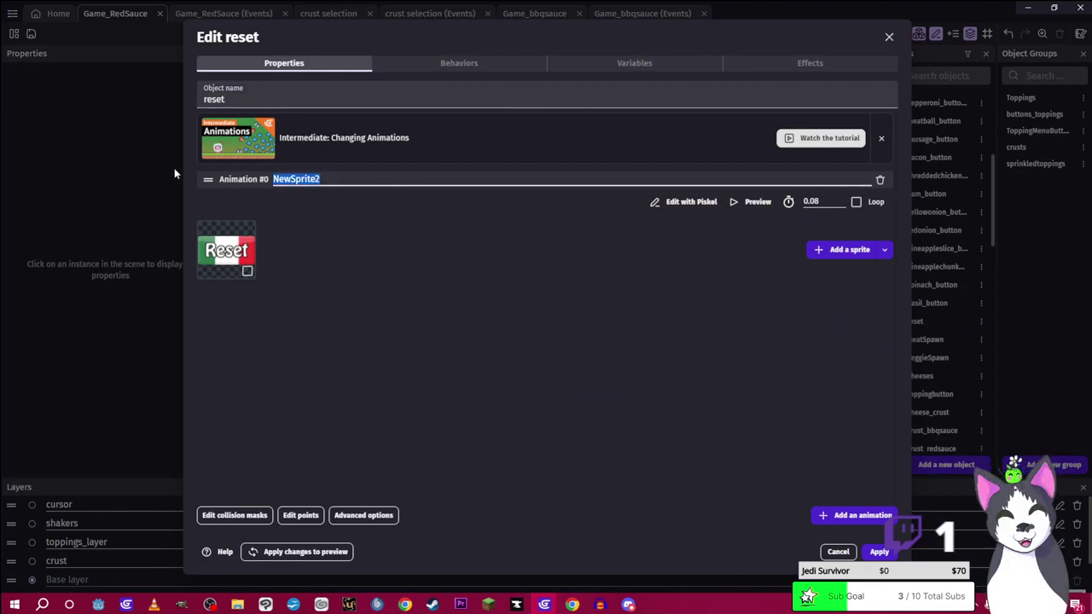
type("resetbtn")
left_click(236, 515)
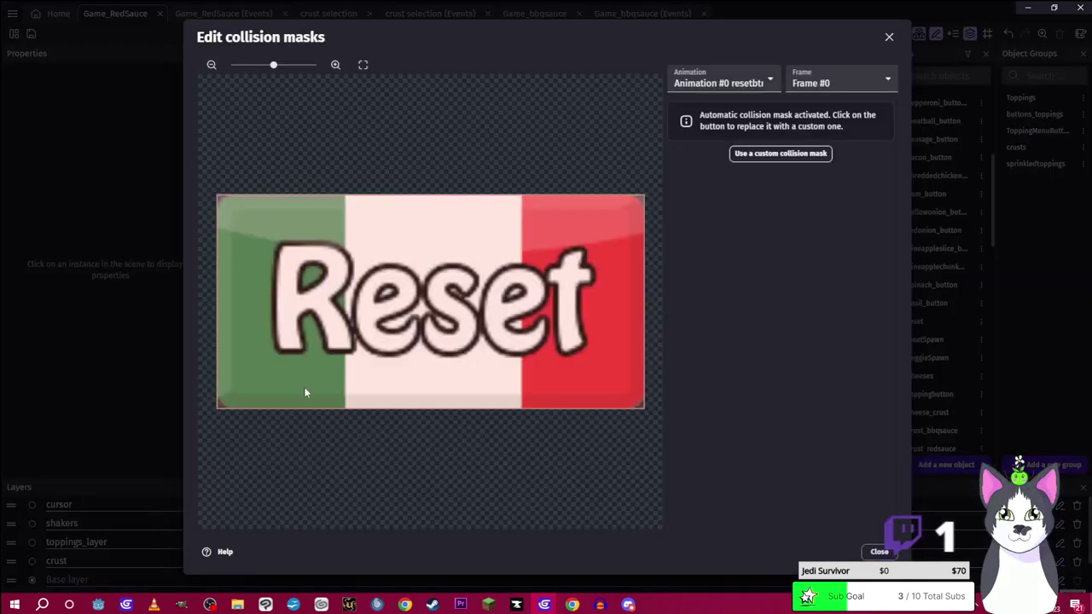
left_click(880, 552)
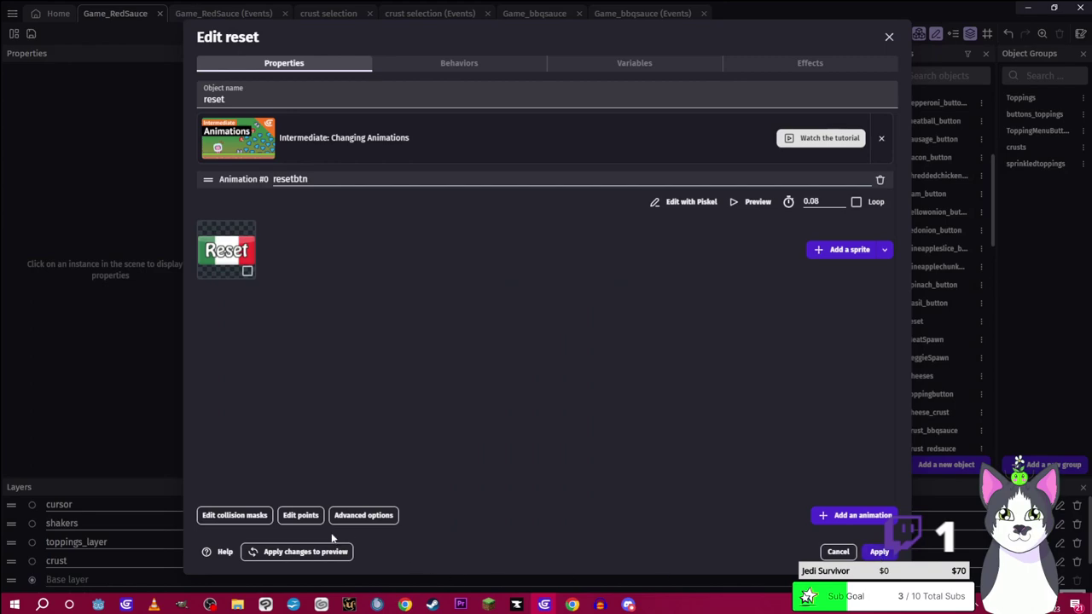
Add a second animation using the buttons/reset_hover image and apply the changes
left_click(860, 512)
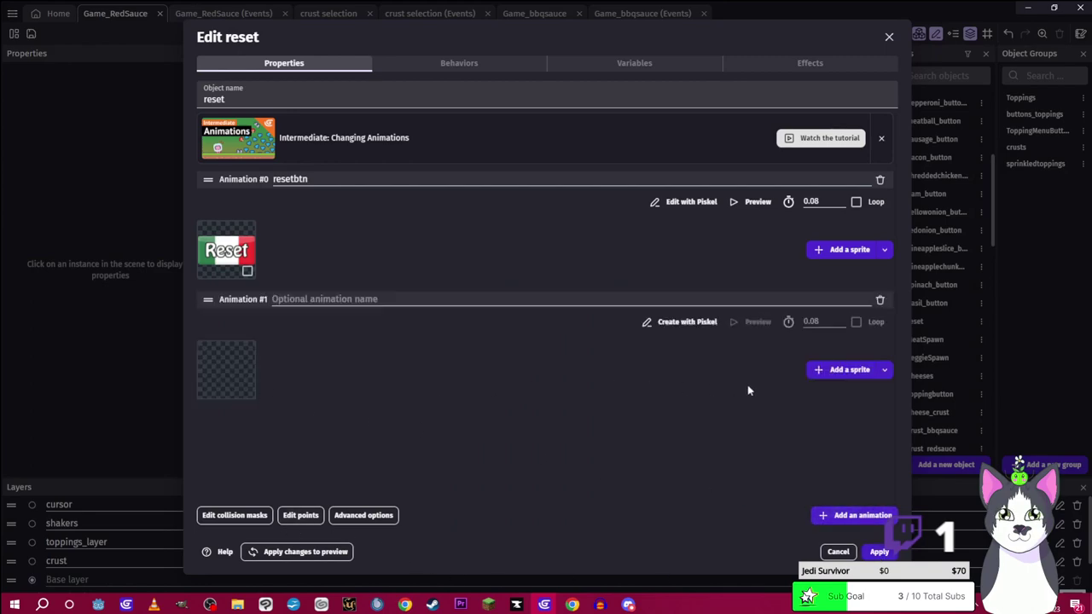
left_click(850, 369)
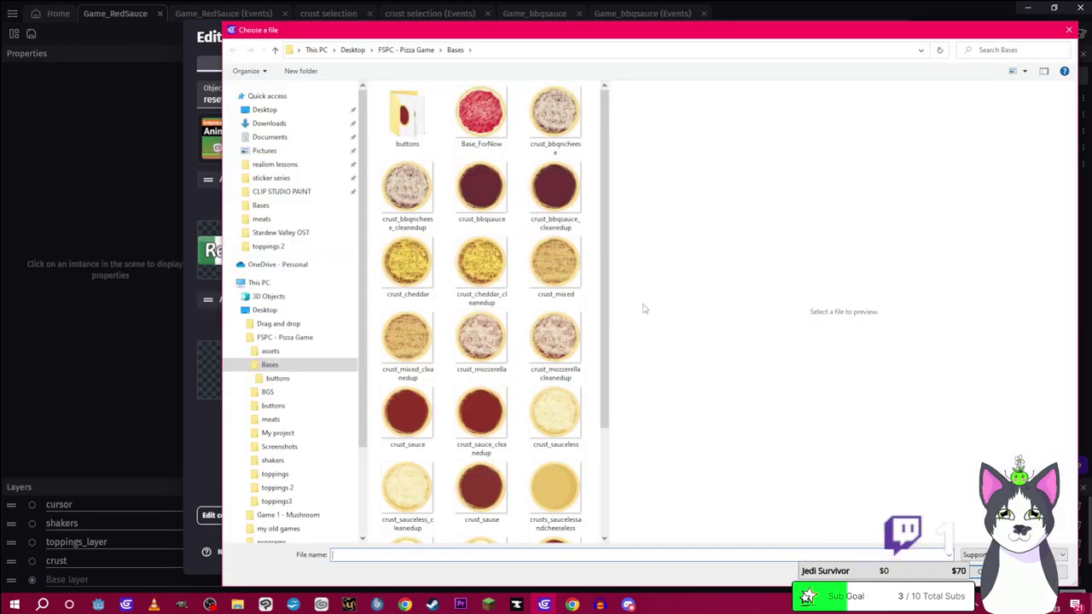
left_click(401, 50)
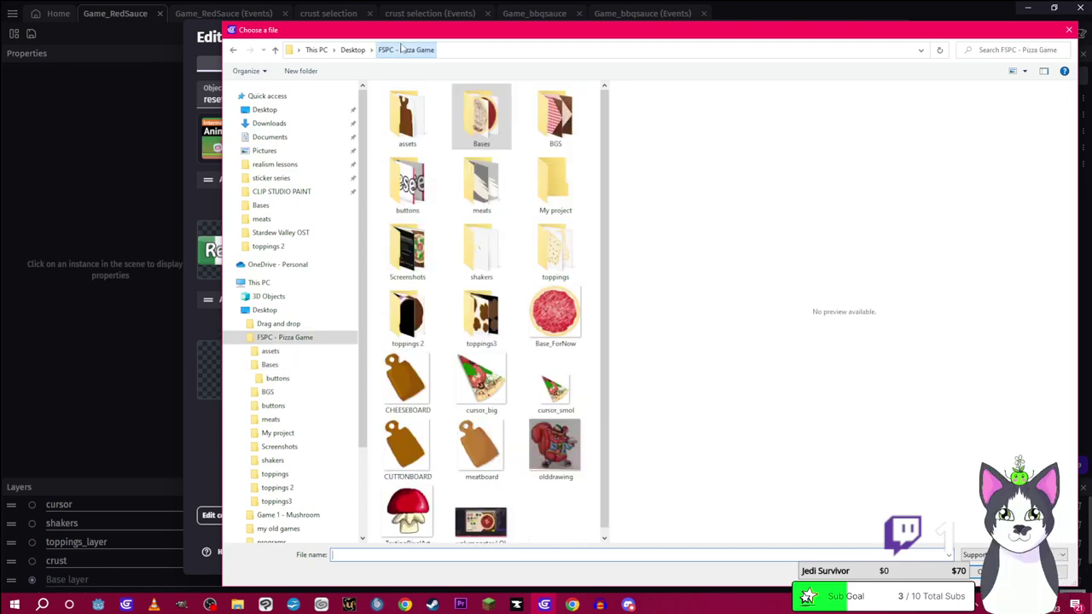
double_click(431, 177)
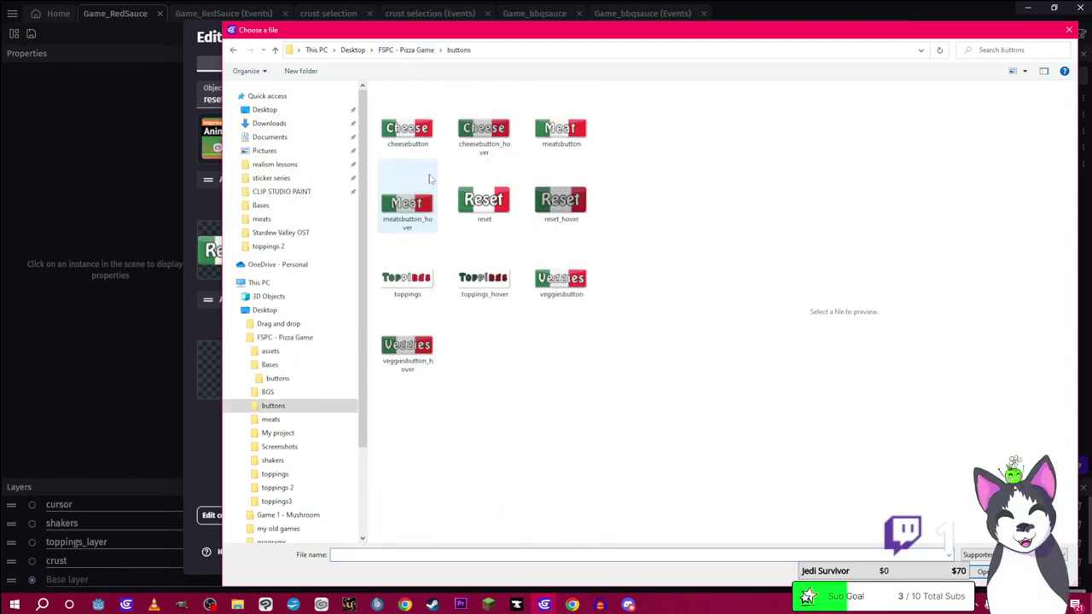
left_click(561, 201)
left_click(994, 572)
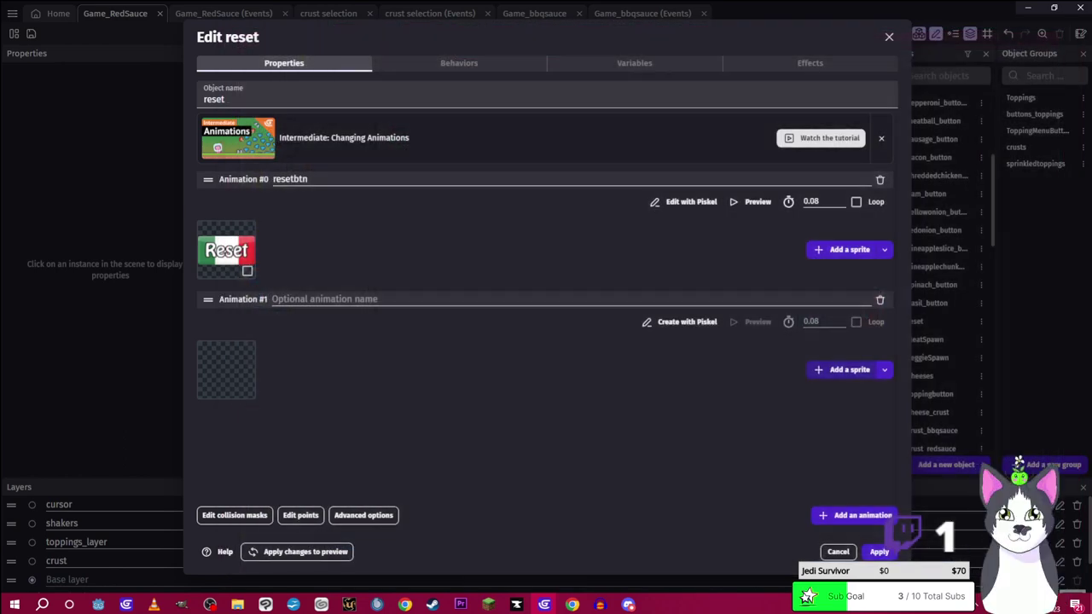
left_click(879, 552)
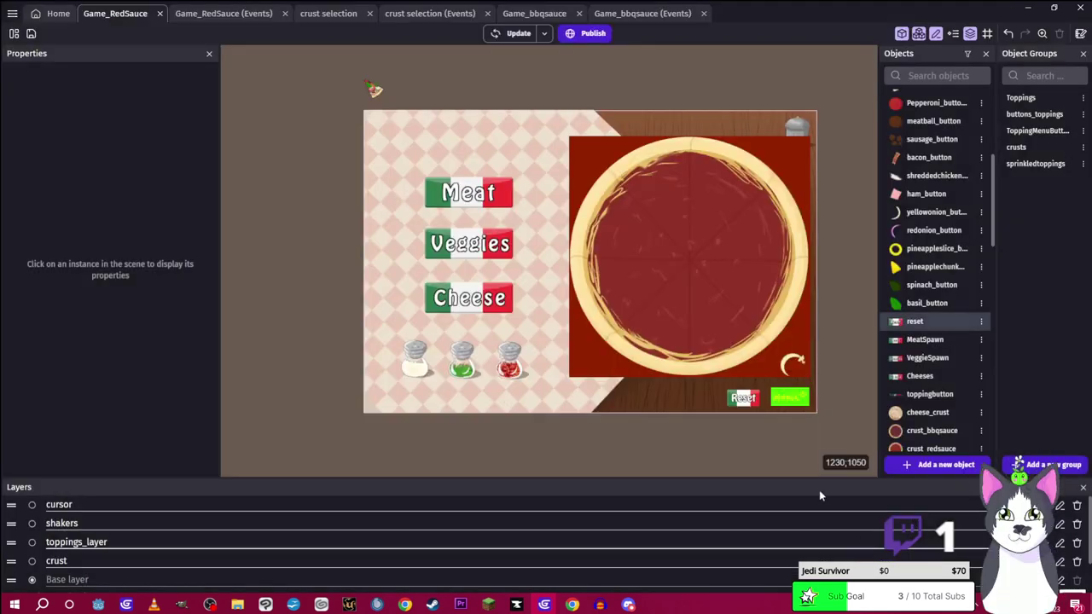
Add a Game_RedSauce event with the condition 'cursor/touch is on reset'
left_click(209, 16)
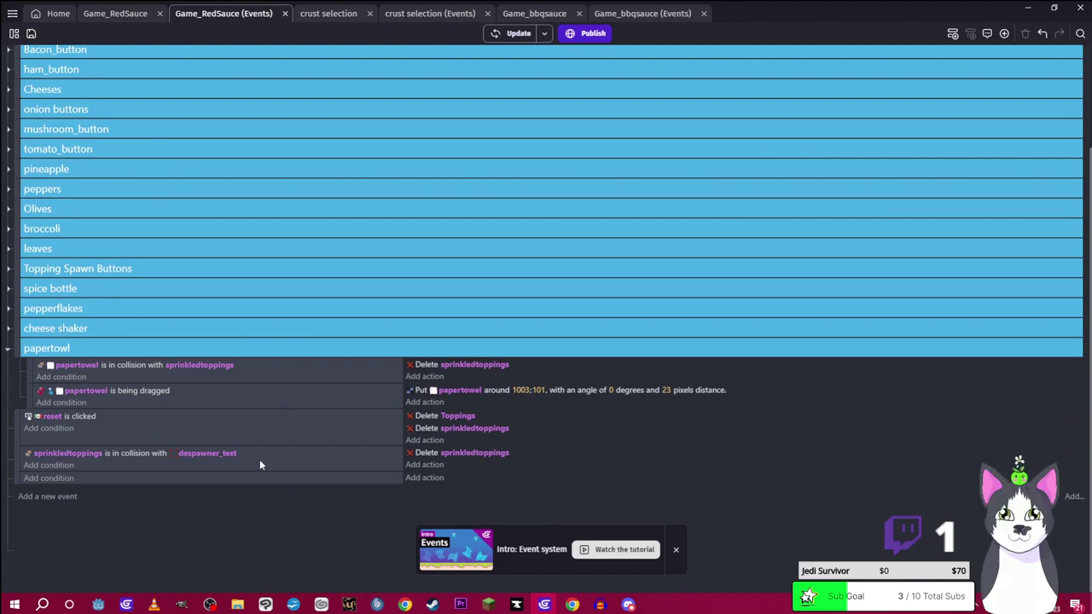
left_click(62, 499)
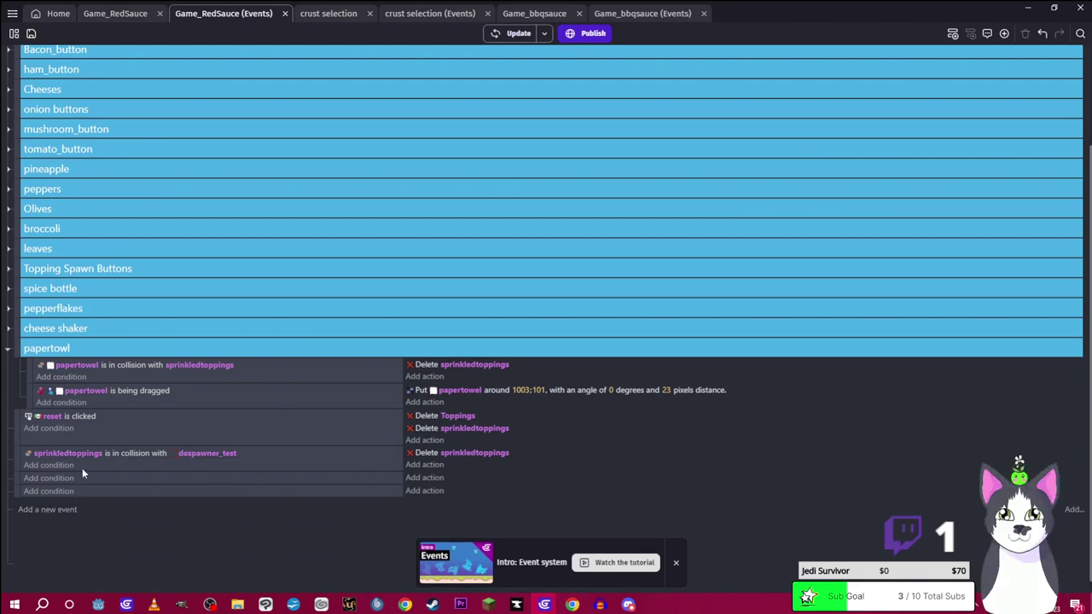
left_click(63, 493)
scroll(122, 372, "down", 6)
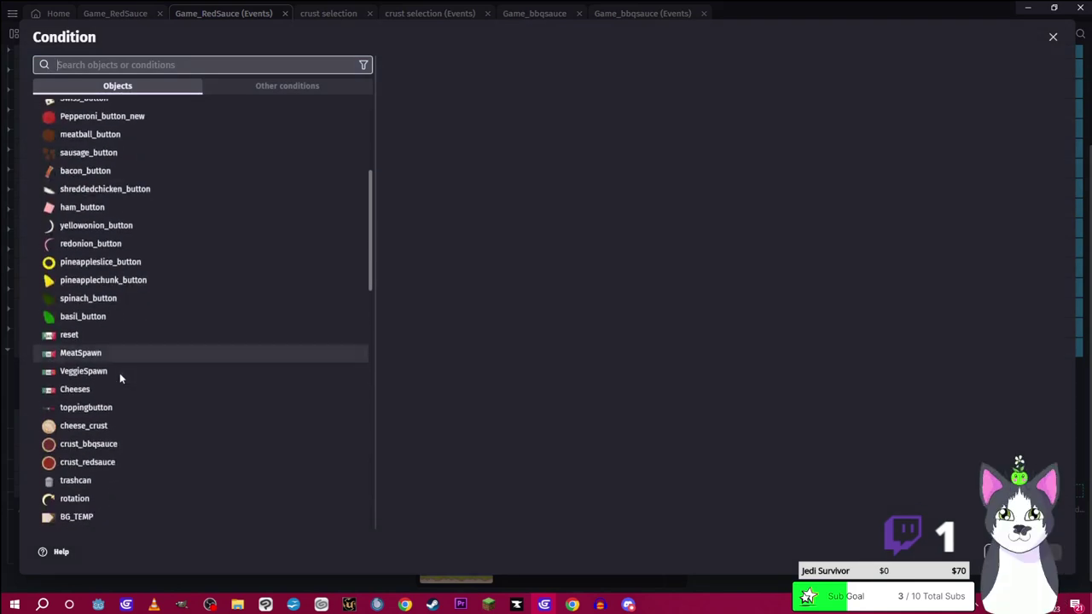
scroll(120, 372, "down", 5)
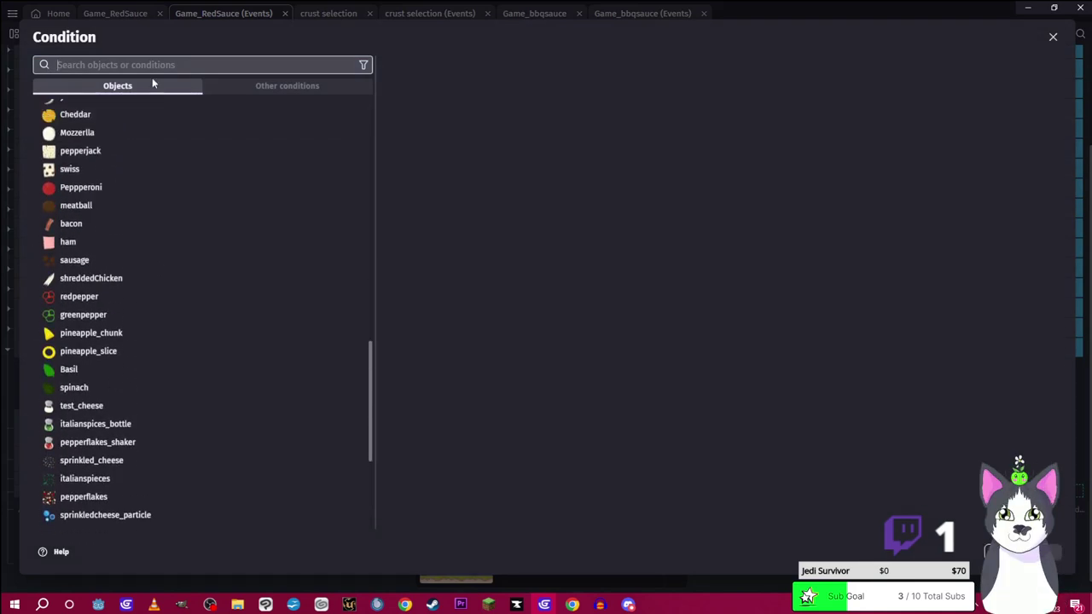
type("mouse")
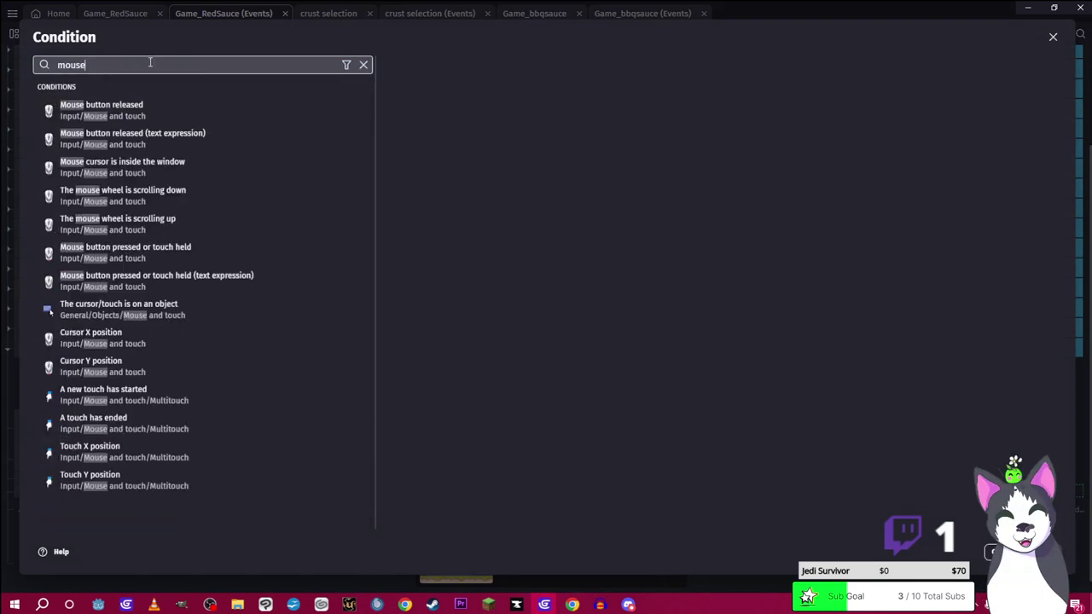
left_click(191, 301)
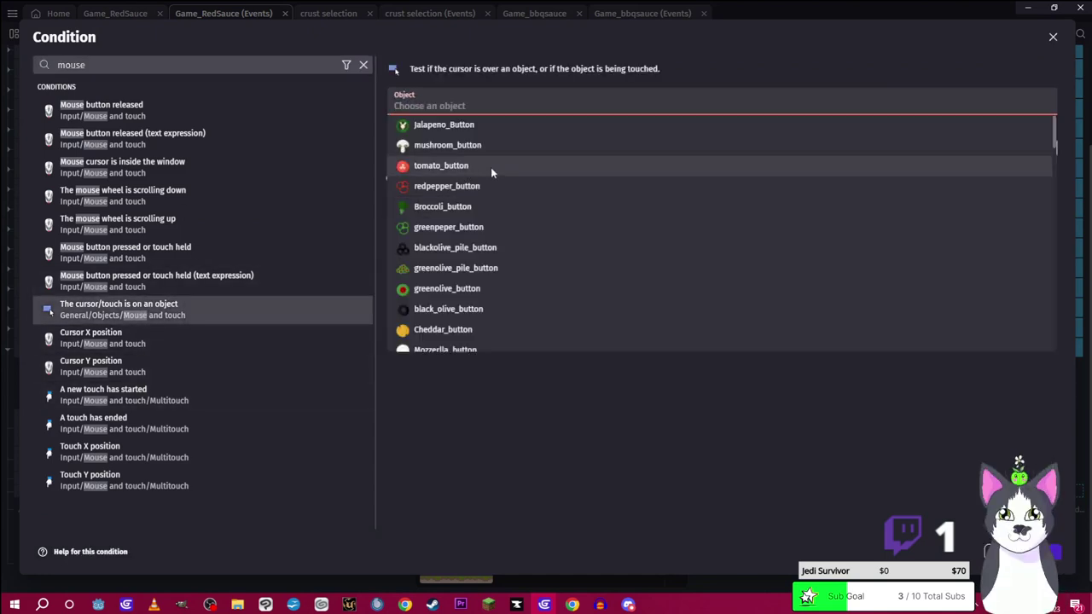
type("res")
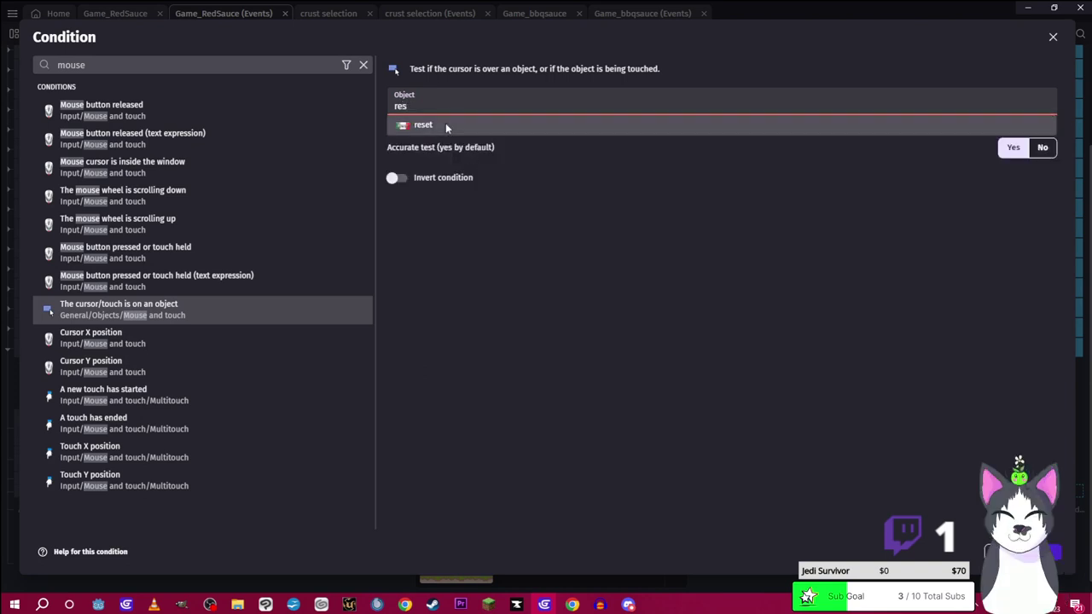
left_click(445, 124)
key("Return")
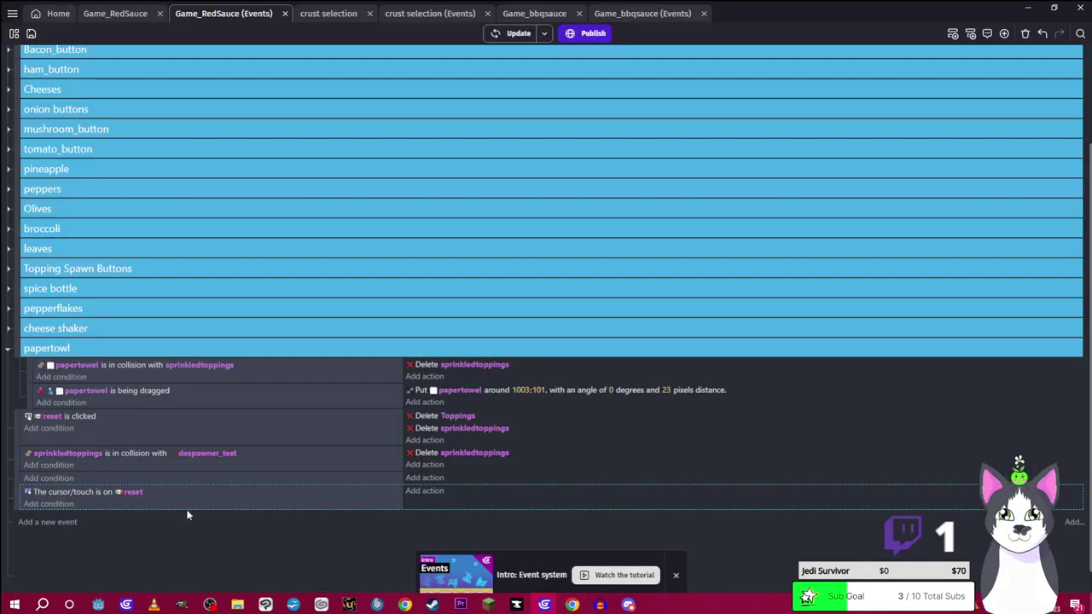
Give the event an action that changes reset's animation by name, leaving the name empty
left_click(418, 491)
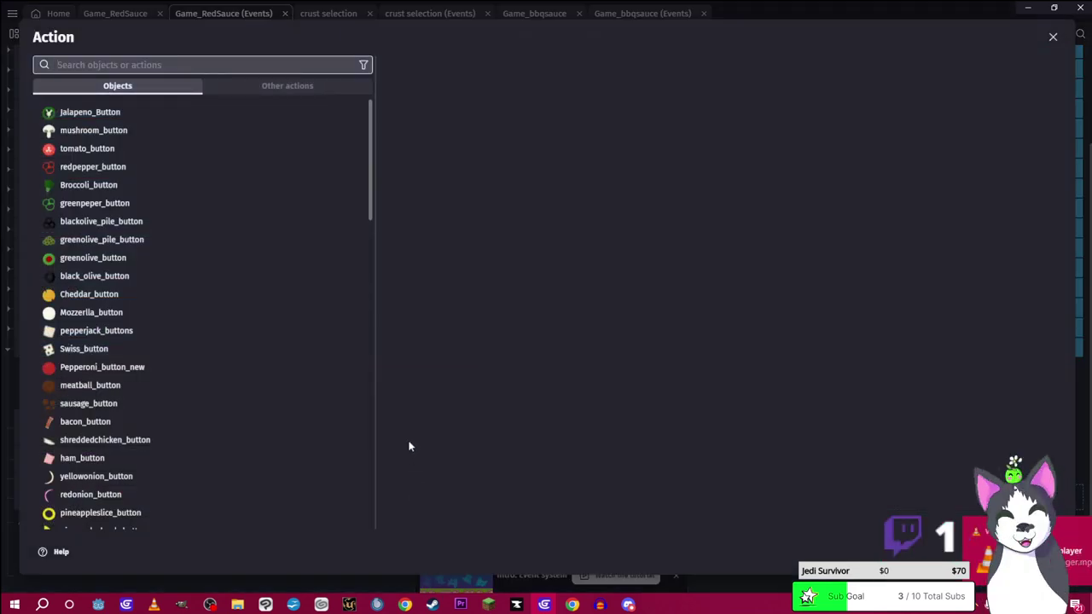
scroll(175, 406, "down", 5)
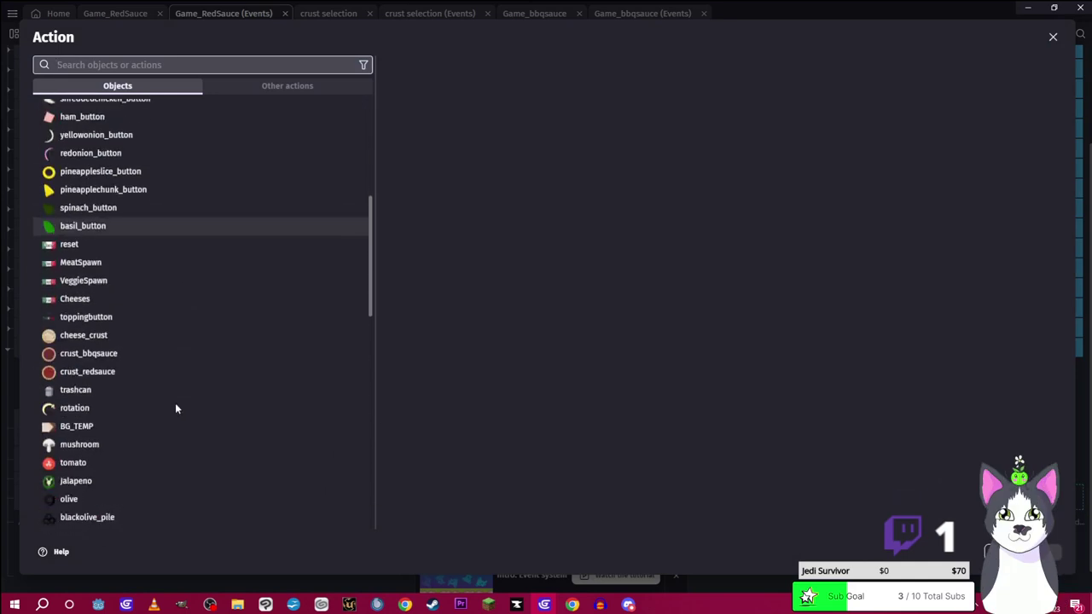
left_click(68, 244)
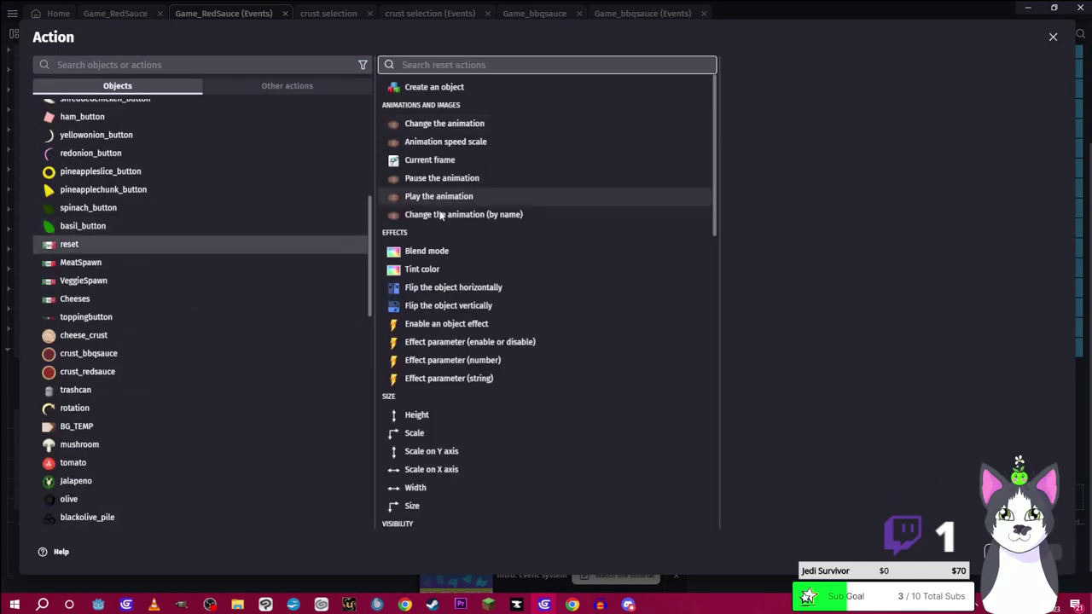
left_click(441, 216)
left_click(948, 105)
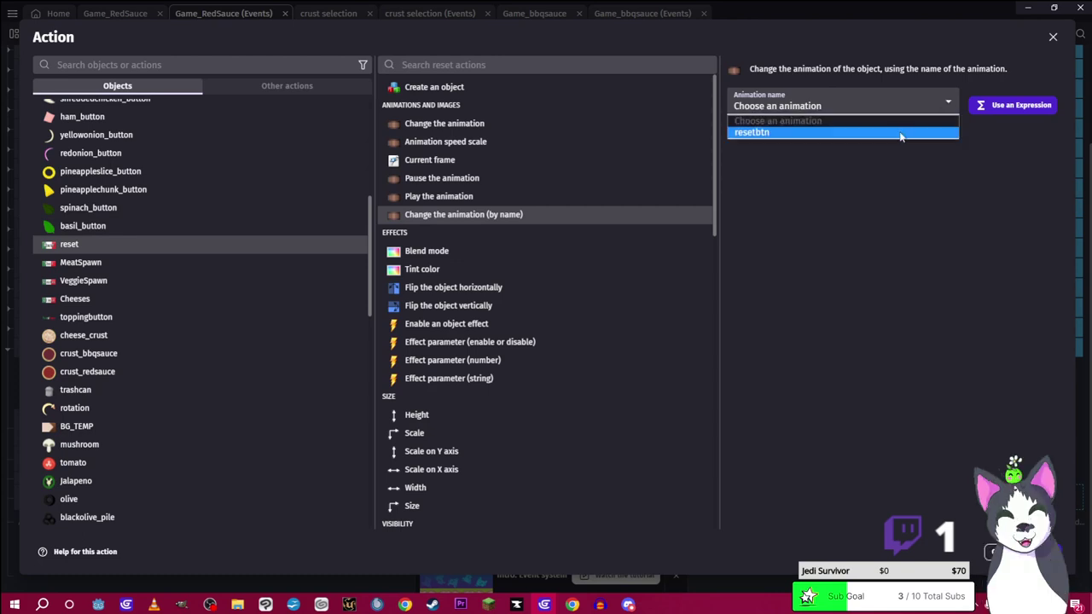
left_click(922, 155)
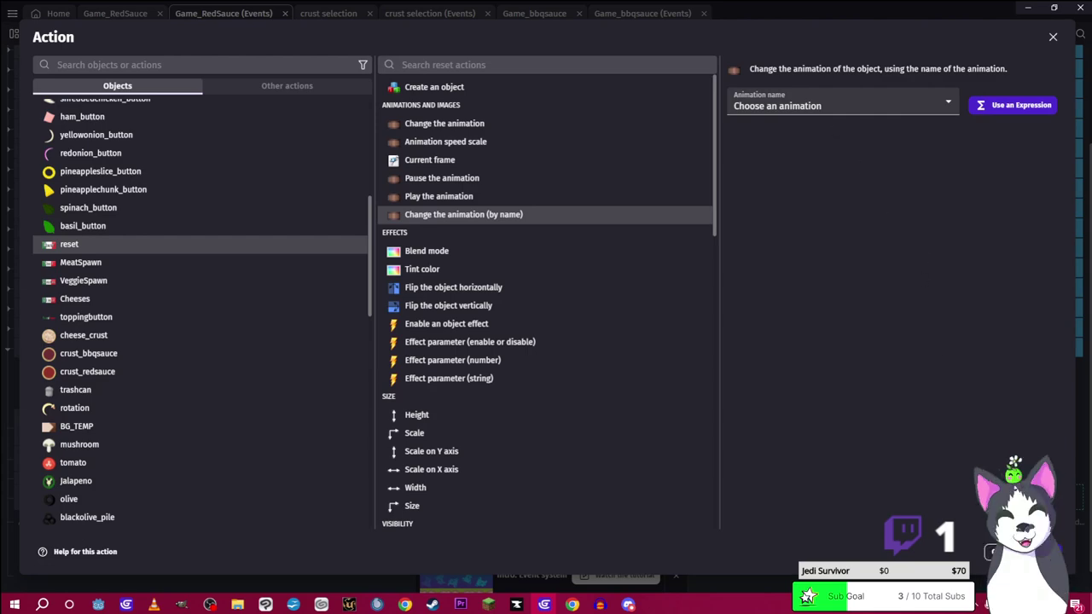
key("Return")
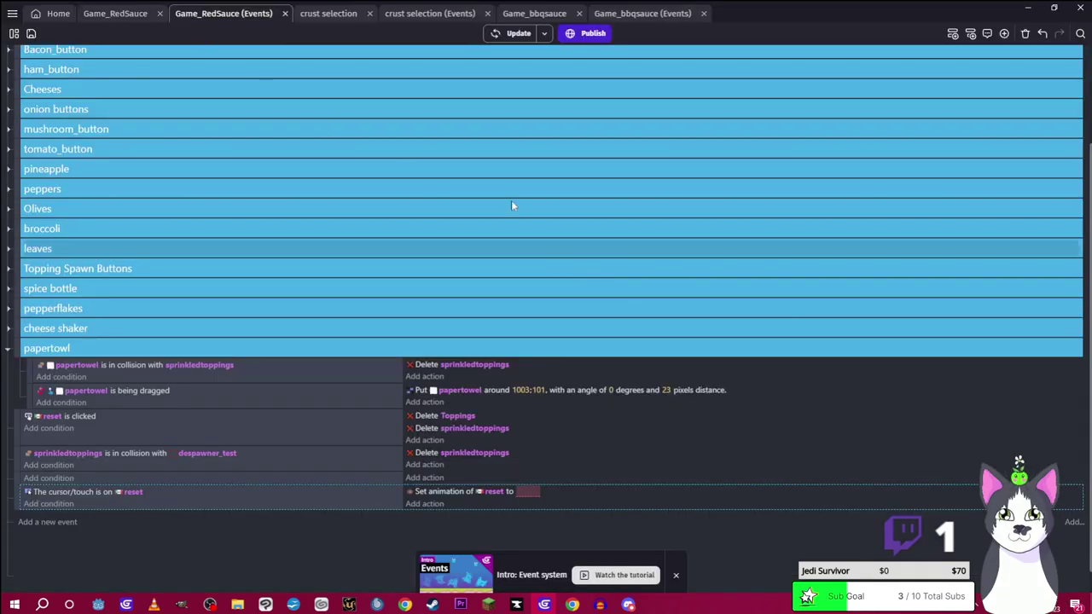
left_click(138, 14)
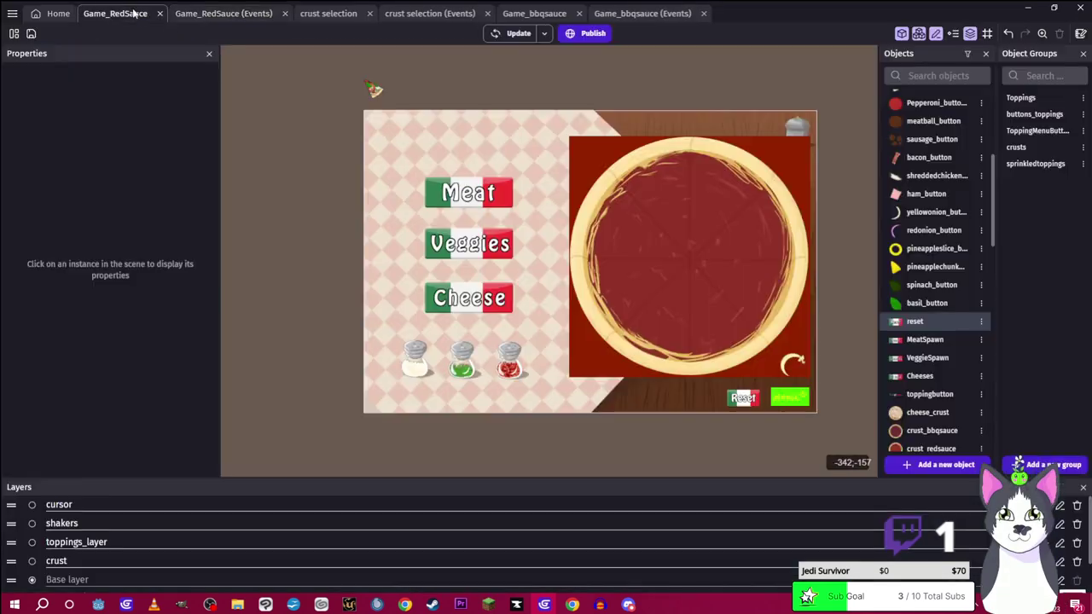
Rename the reset object's second animation to reset_hover and apply
double_click(915, 321)
left_click(355, 299)
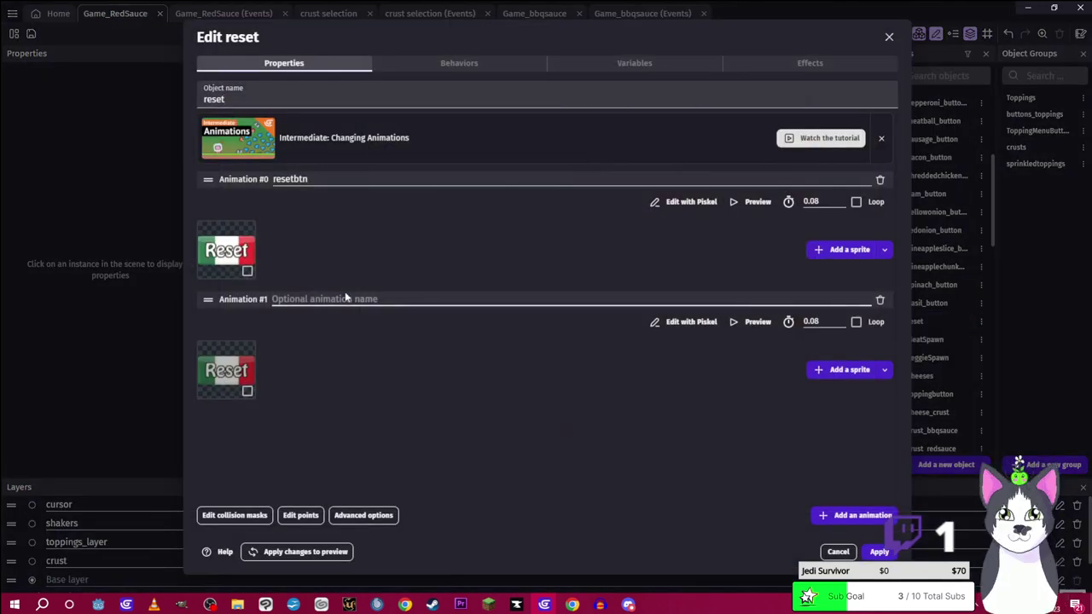
type("reset_hob")
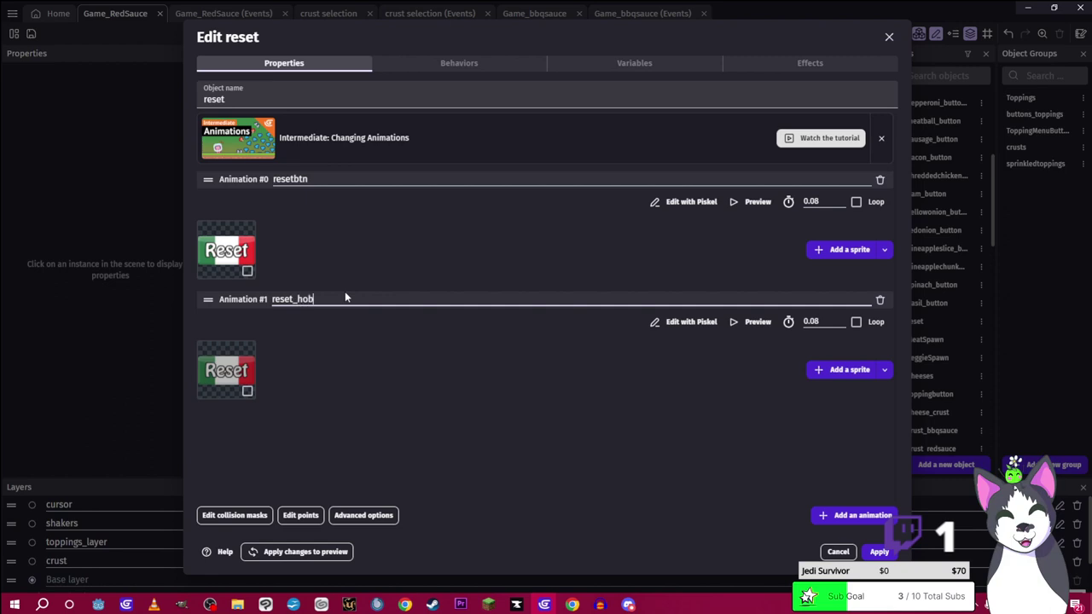
type("ret")
key("BackSpace")
type("er")
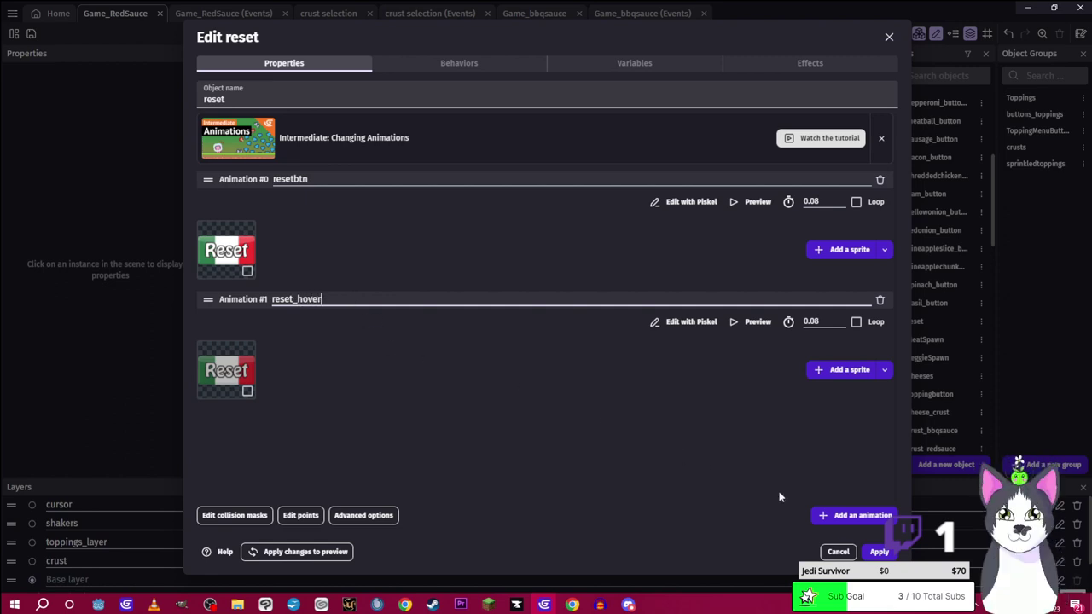
left_click(879, 552)
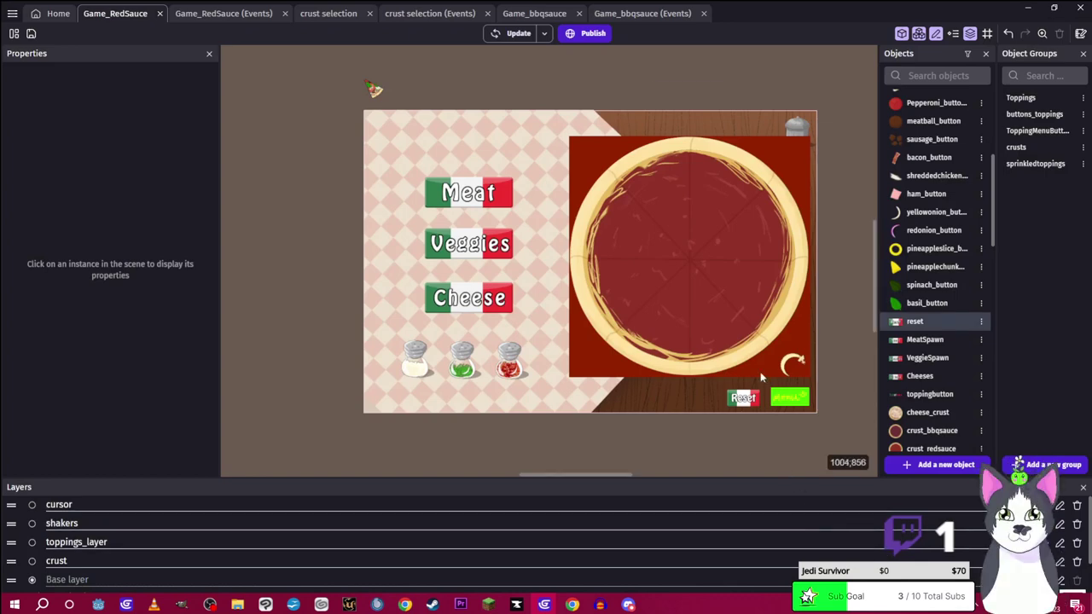
Close the Game_bbqsauce scene and events tabs and go back to the Game_RedSauce events
left_click(1026, 9)
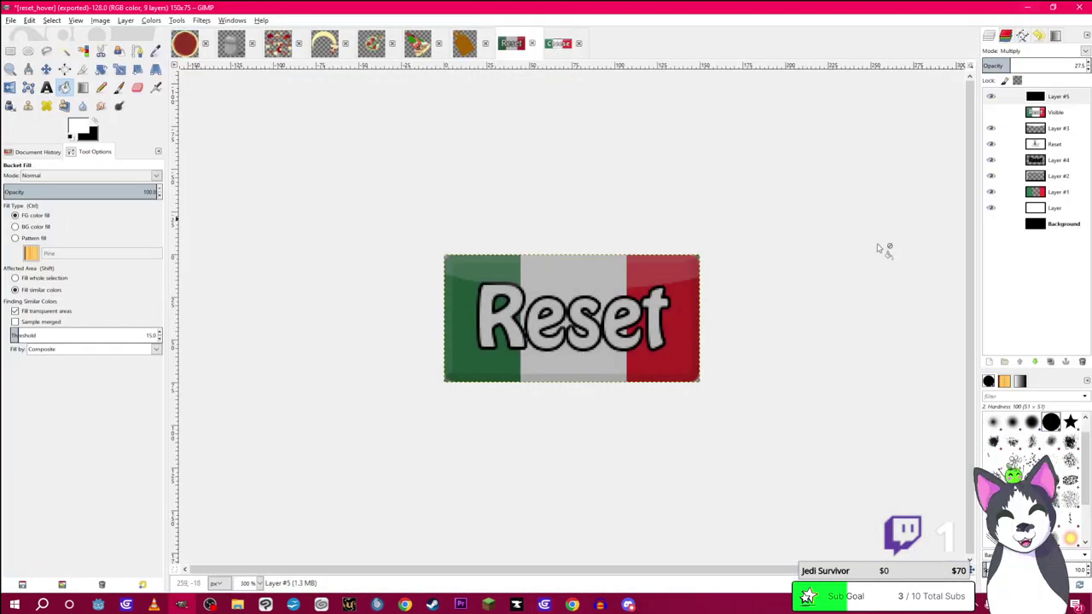
mouse_move(544, 603)
left_click(521, 575)
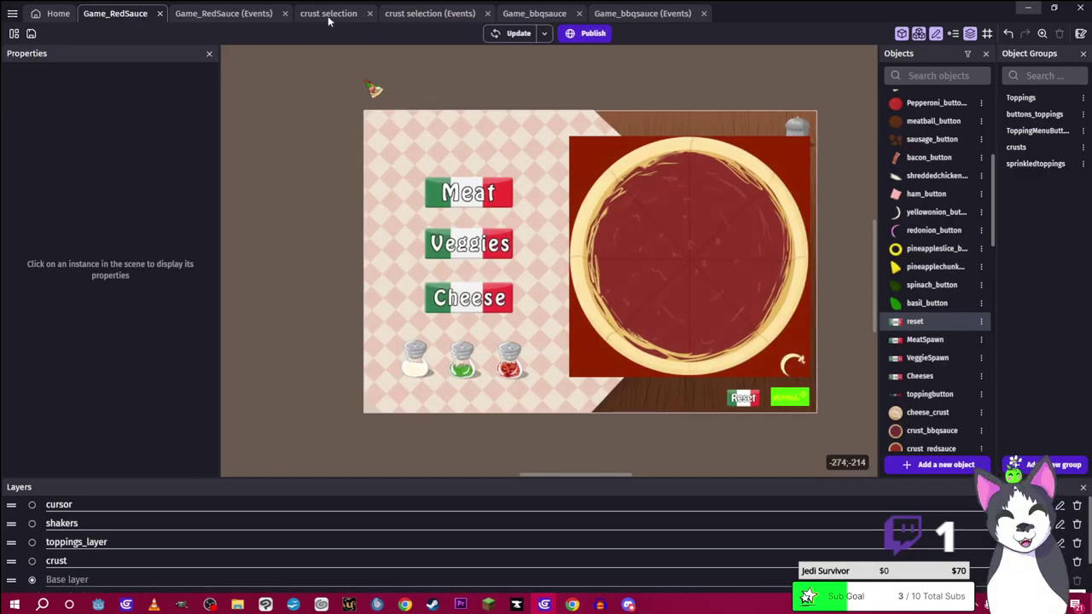
left_click(686, 15)
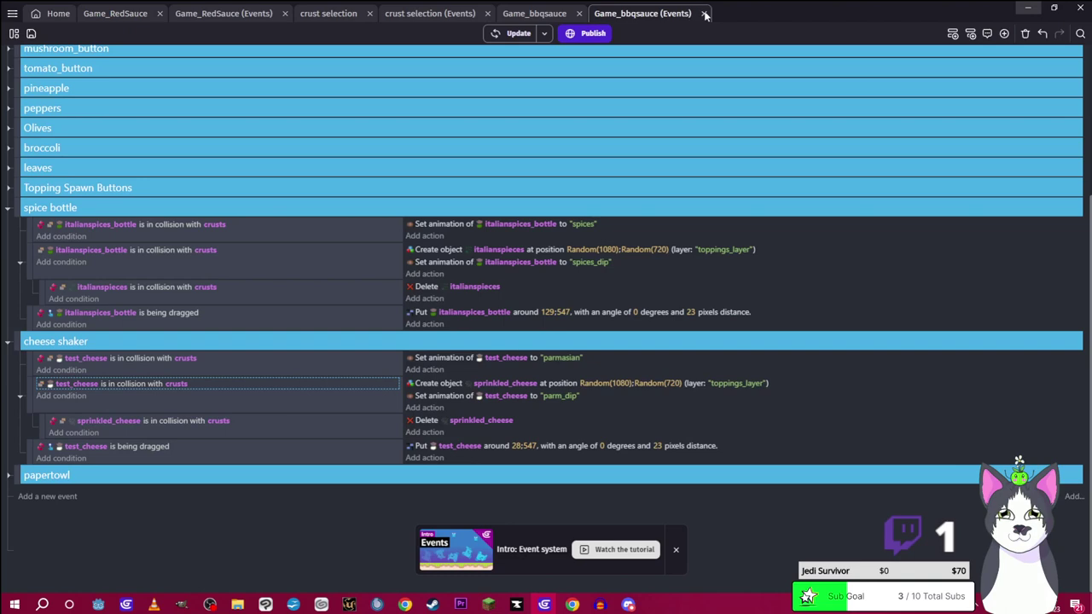
left_click(705, 15)
left_click(579, 14)
left_click(426, 14)
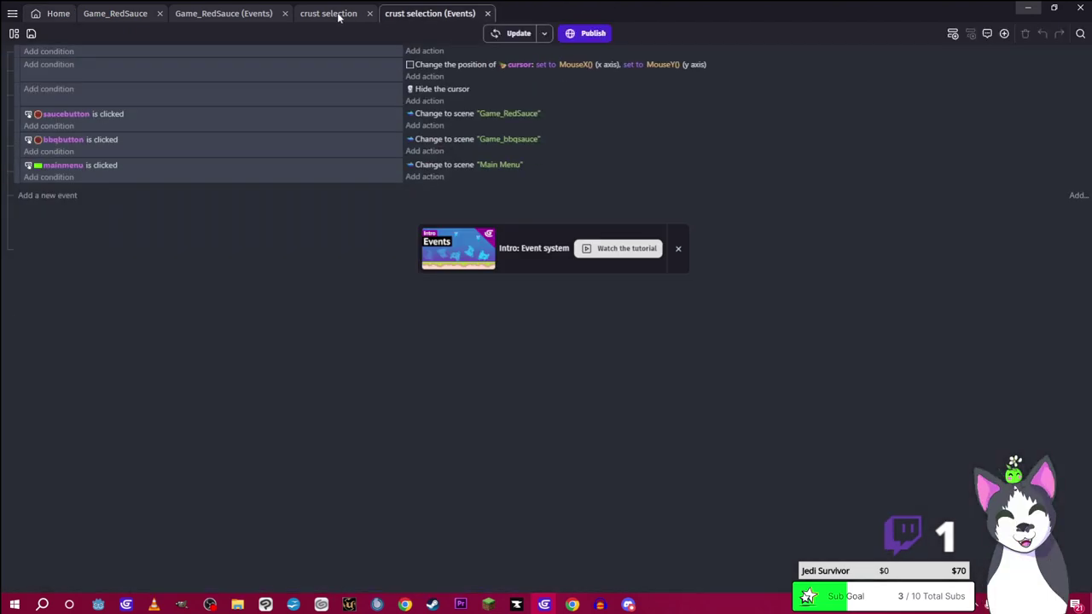
left_click(338, 15)
left_click(202, 13)
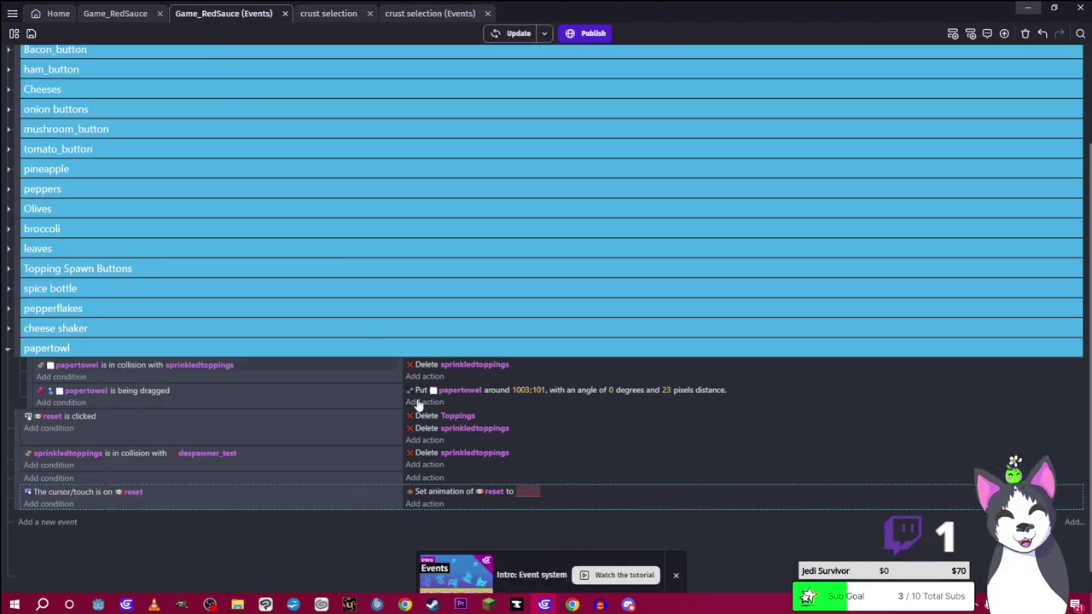
Set the hover event's action animation to reset_hover
left_click(527, 493)
left_click(565, 516)
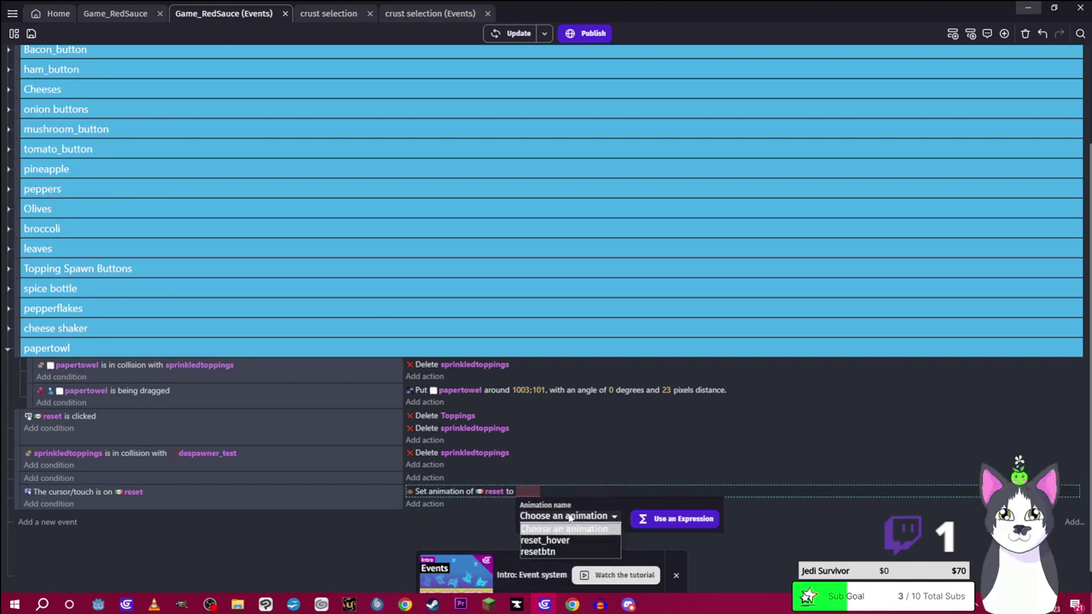
left_click(562, 543)
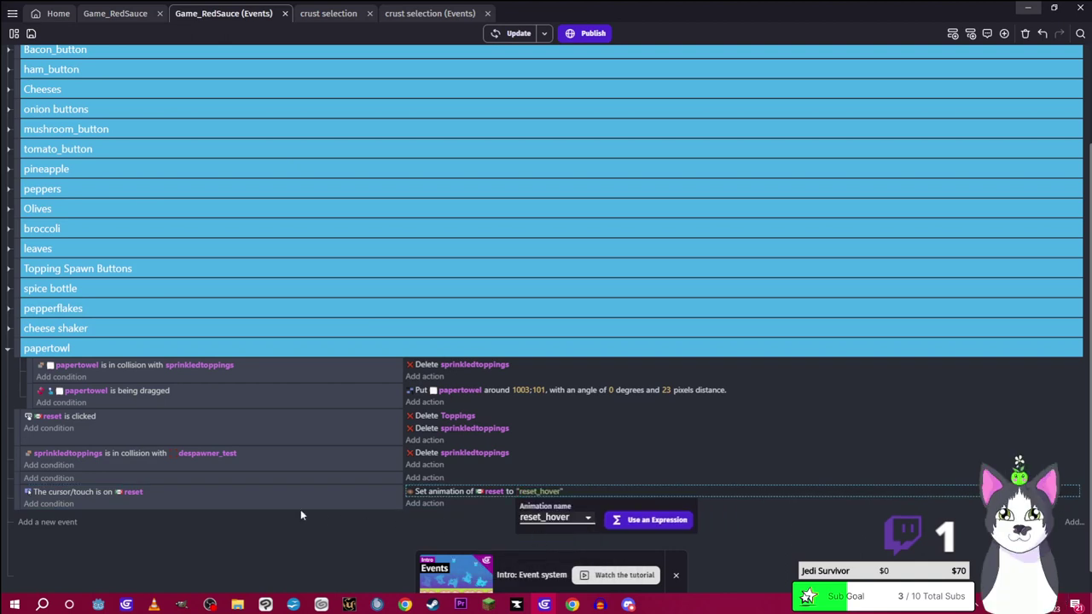
left_click(60, 527)
Copy the condition and action into a new event, invert the condition, and set the animation to resetbtn
left_click(171, 496)
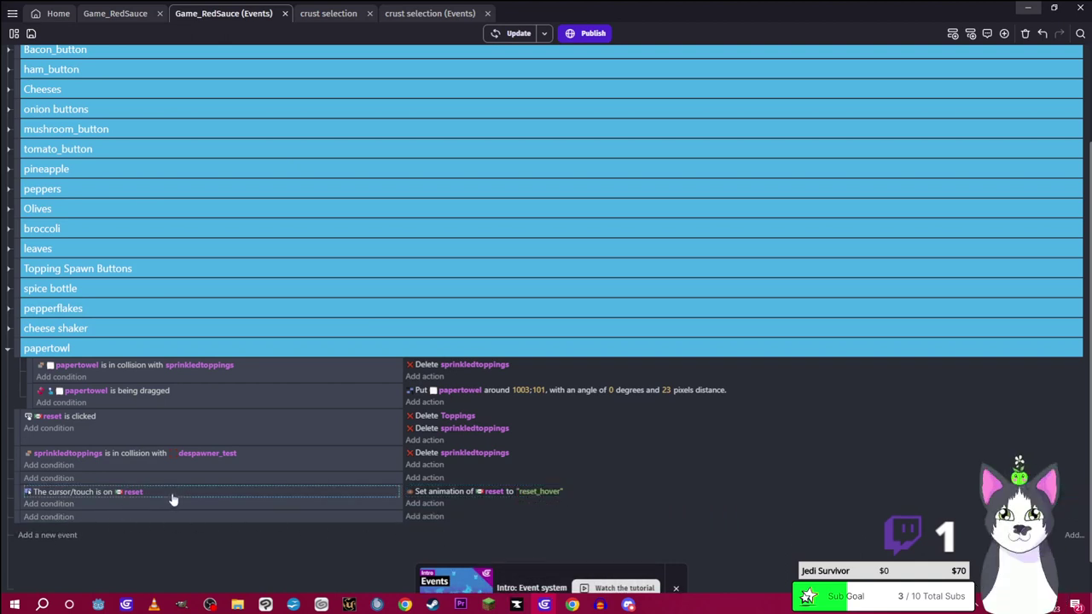
left_click(102, 517)
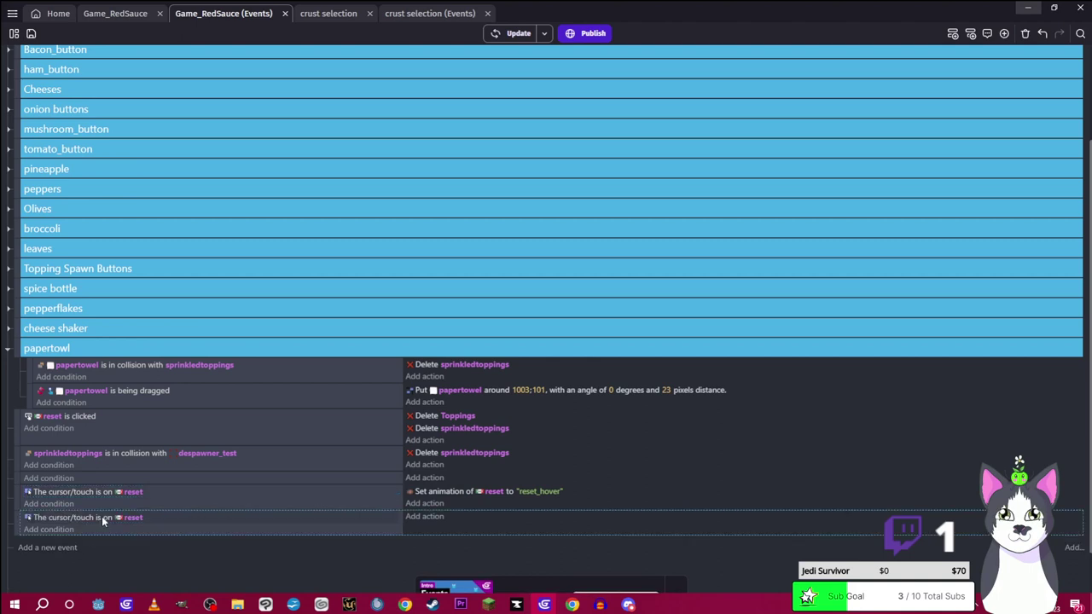
right_click(97, 516)
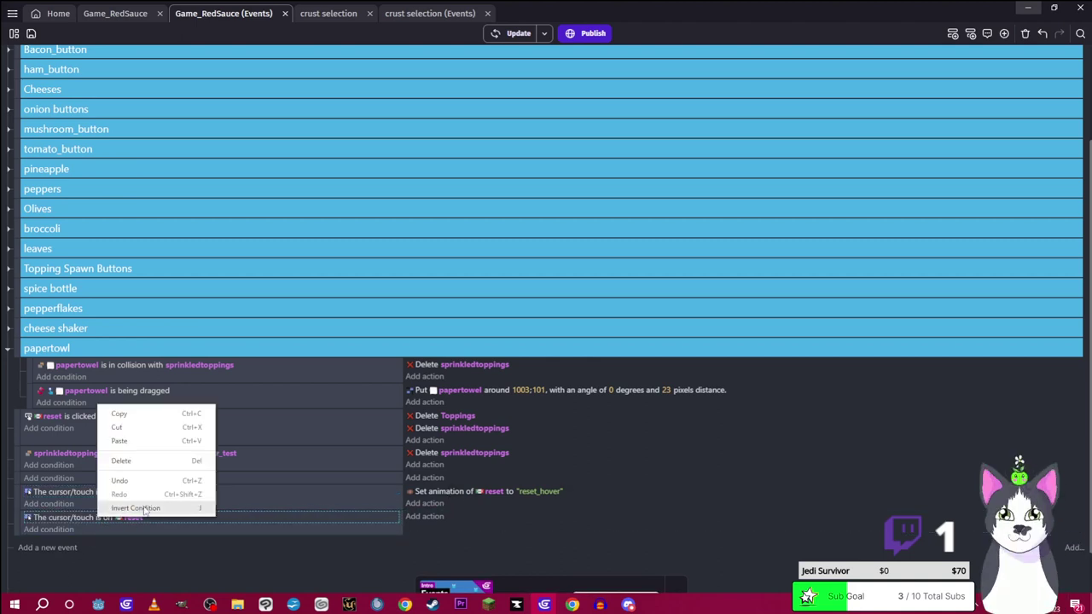
left_click(154, 505)
left_click(426, 493)
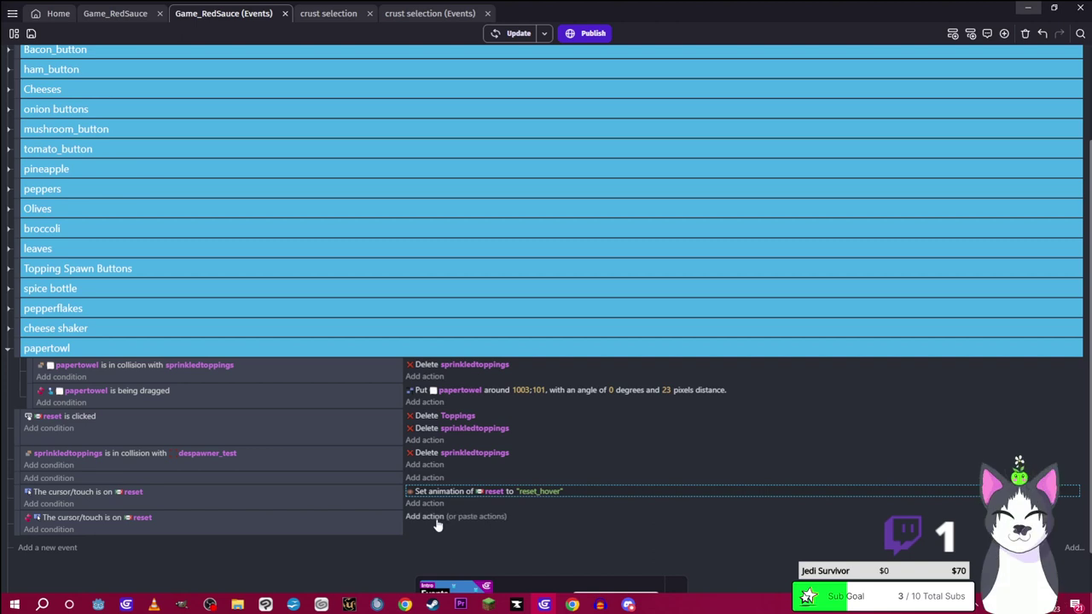
left_click(501, 517)
left_click(529, 517)
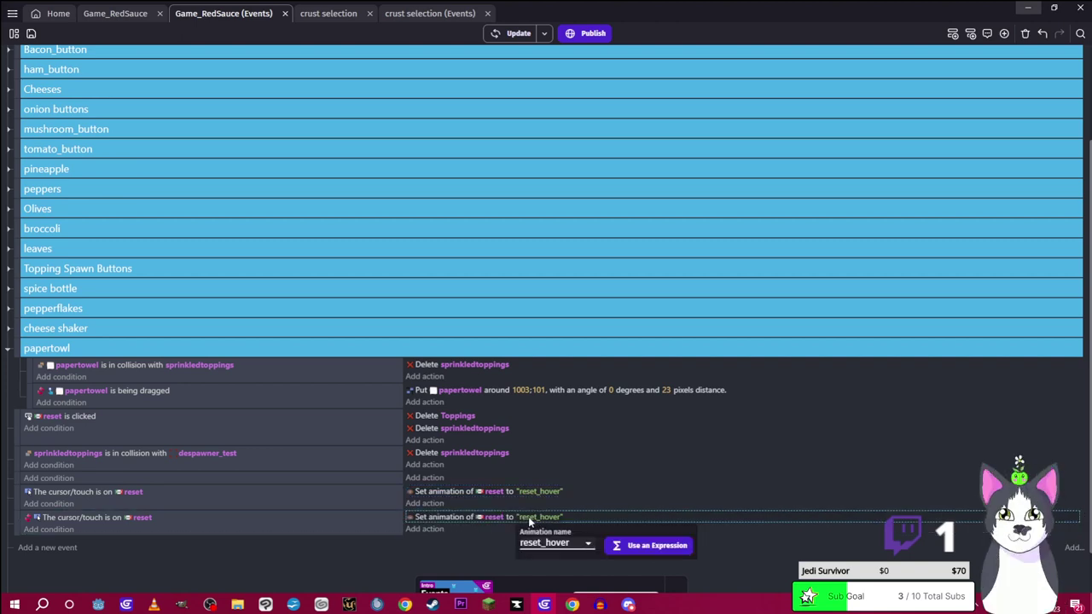
left_click(586, 547)
left_click(541, 563)
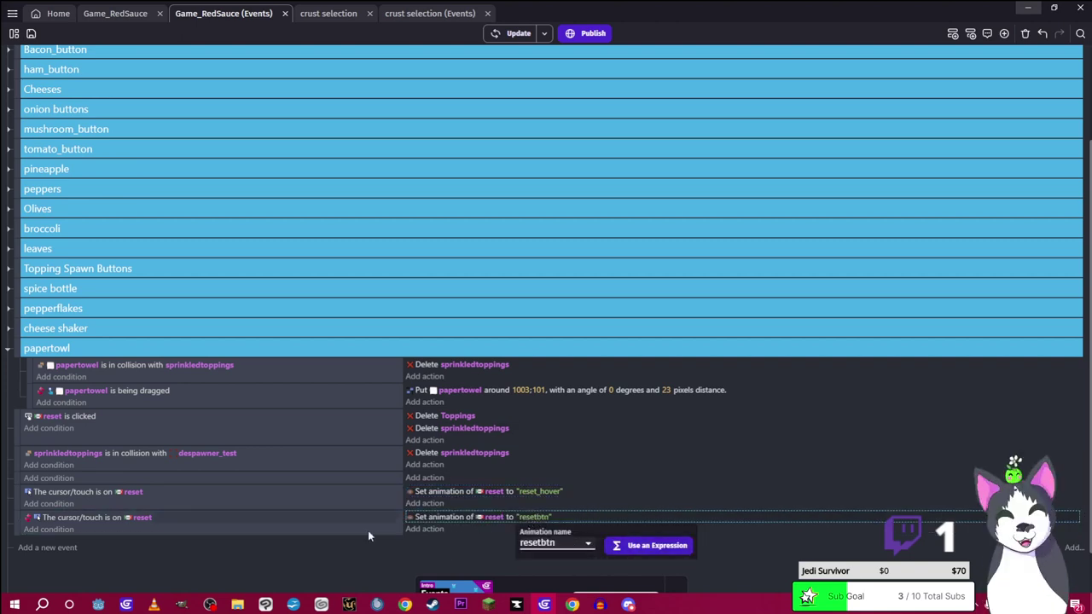
left_click(326, 555)
Preview the pizza game, then close the preview and return to the Game_RedSauce scene editor
left_click(514, 33)
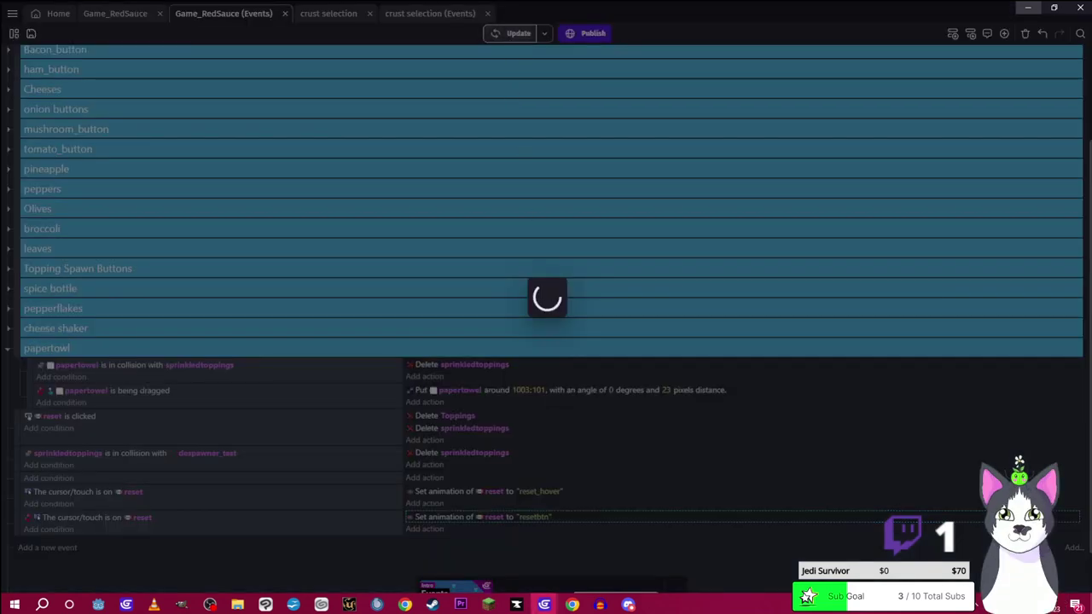
mouse_move(543, 606)
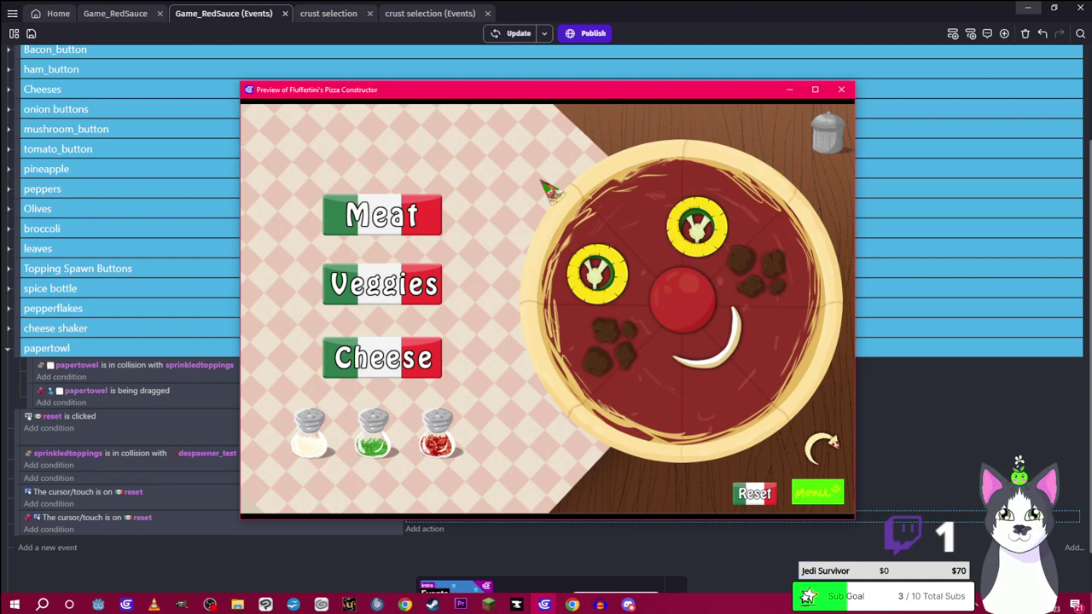
left_click(789, 89)
left_click(112, 14)
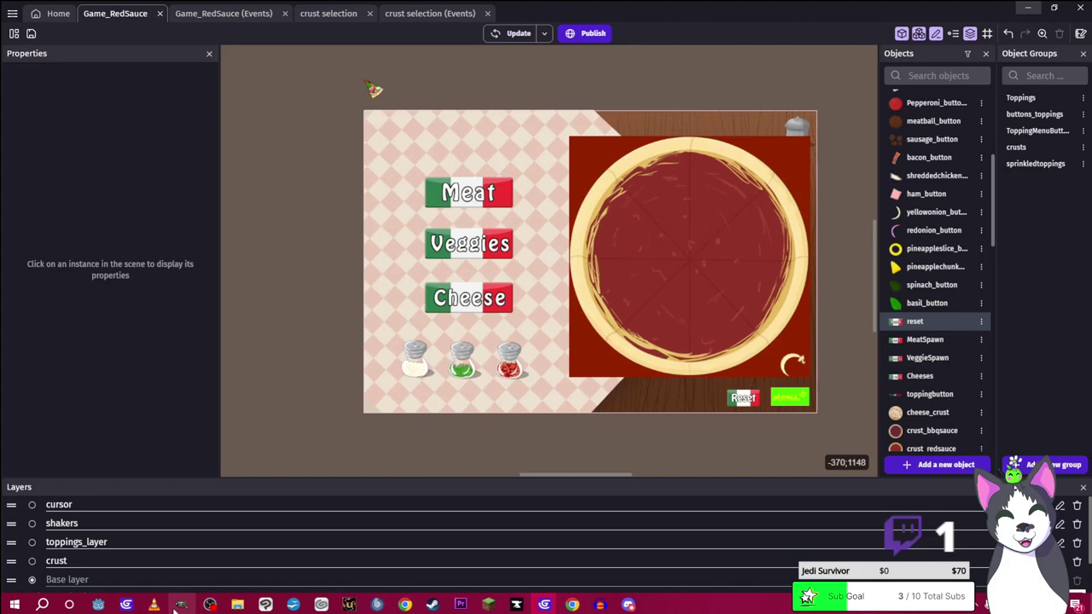
In GIMP, hide the Multiply and Reset text layers so only the flag shows
mouse_move(177, 606)
left_click(181, 571)
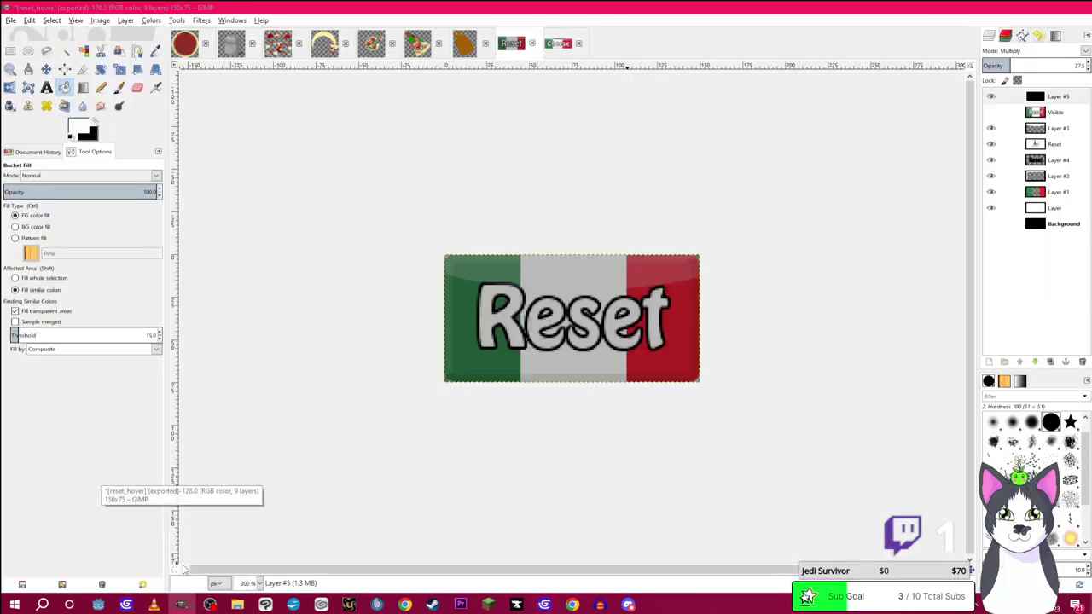
left_click(991, 97)
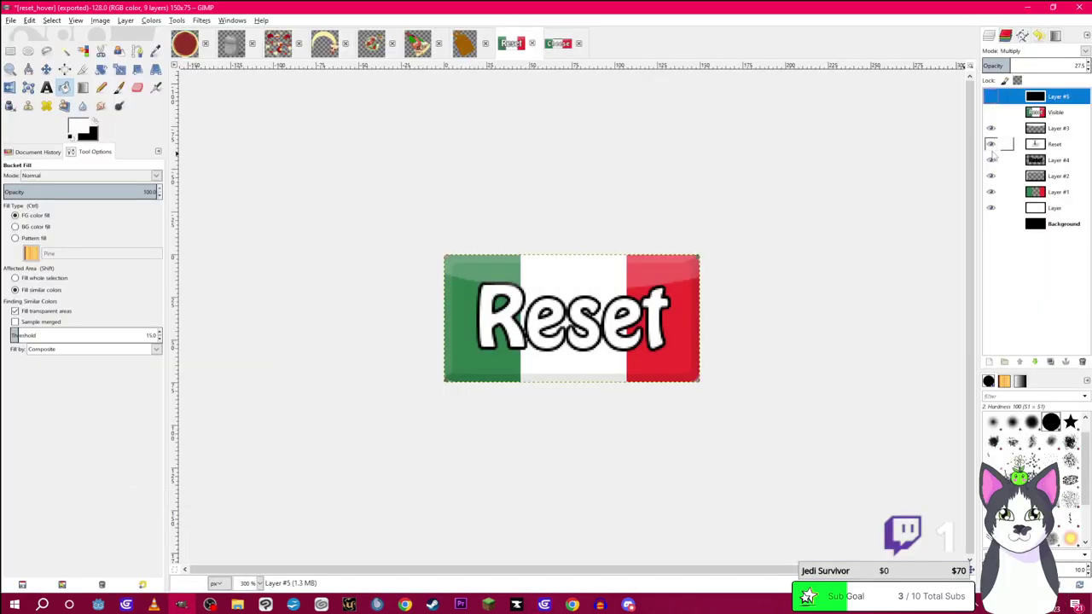
left_click(990, 145)
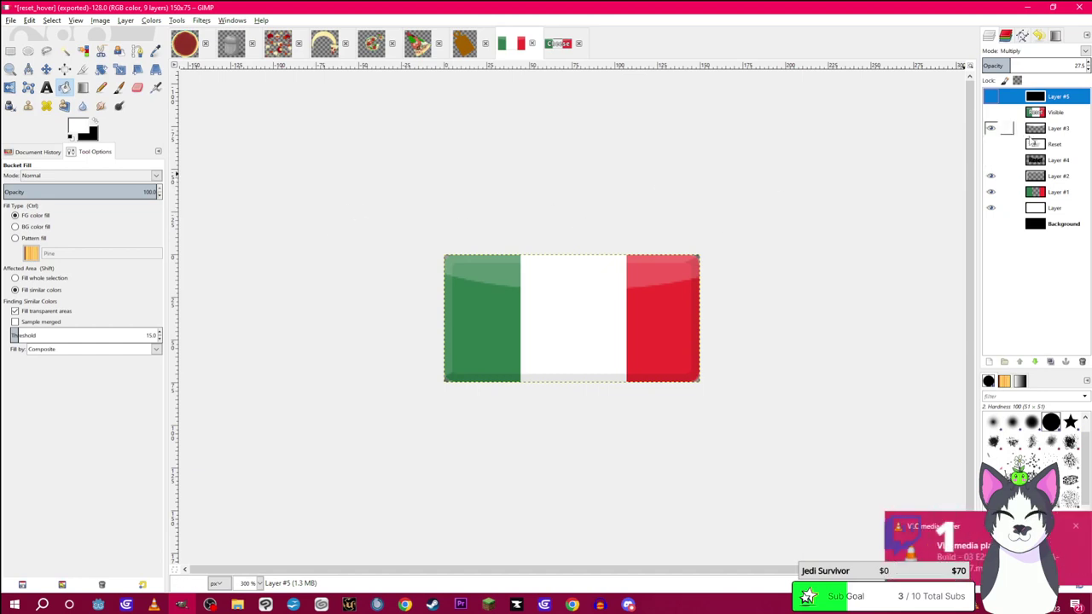
left_click(998, 148)
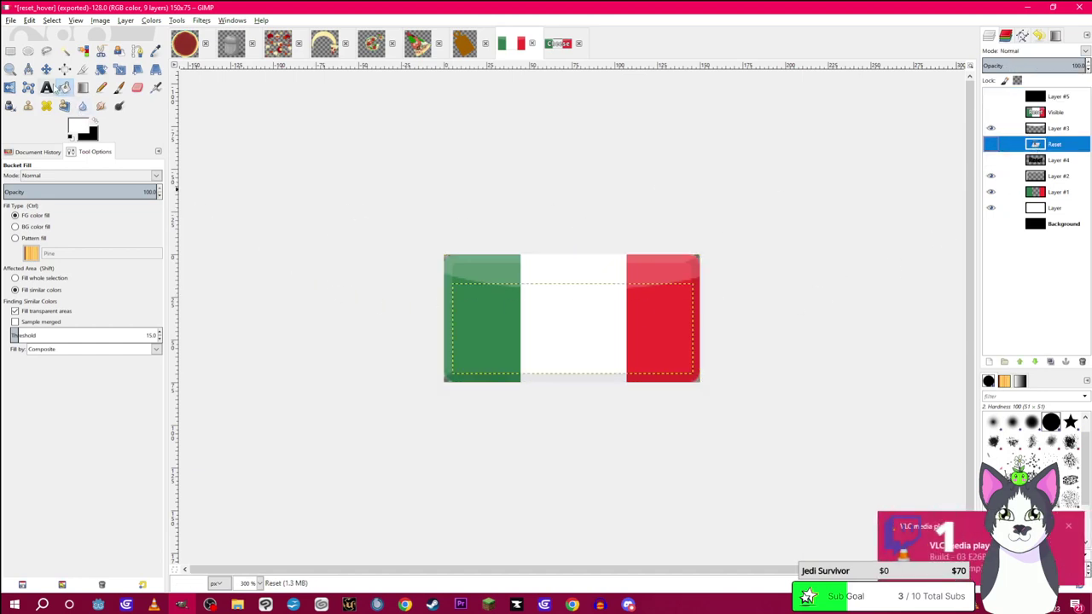
Draw a text box over the flag and type 'Main Menu'
left_click(46, 87)
left_click_drag(442, 267, 698, 376)
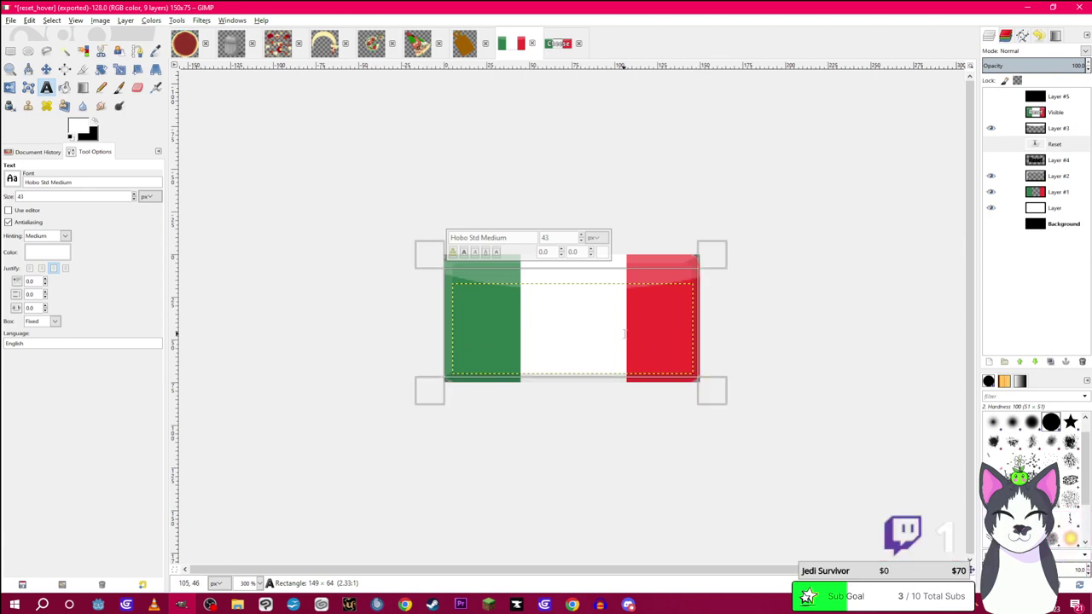
type("Main Menu")
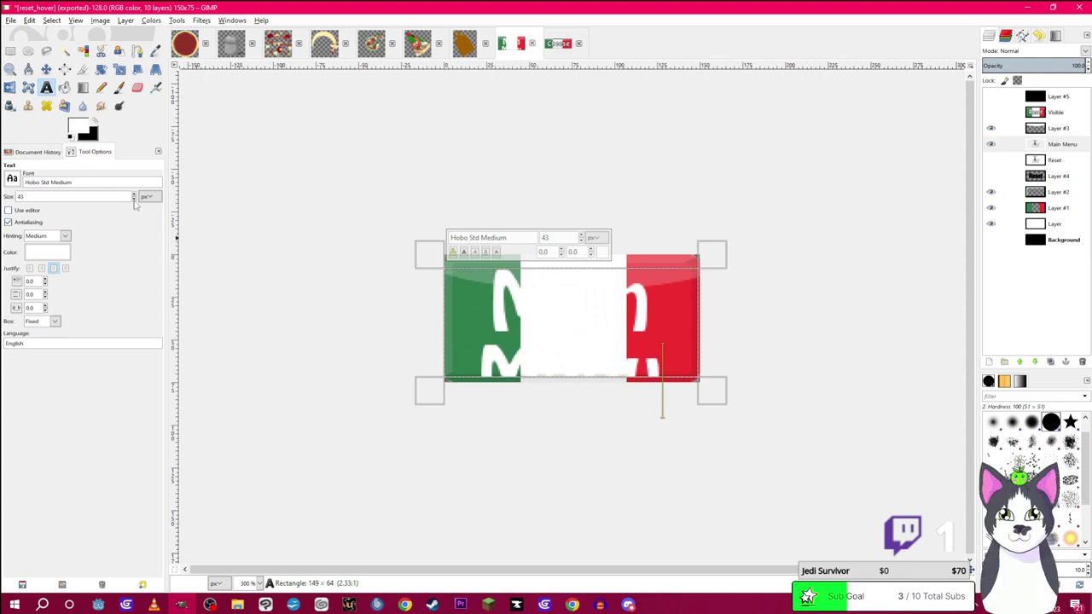
scroll(134, 205, "down", 9)
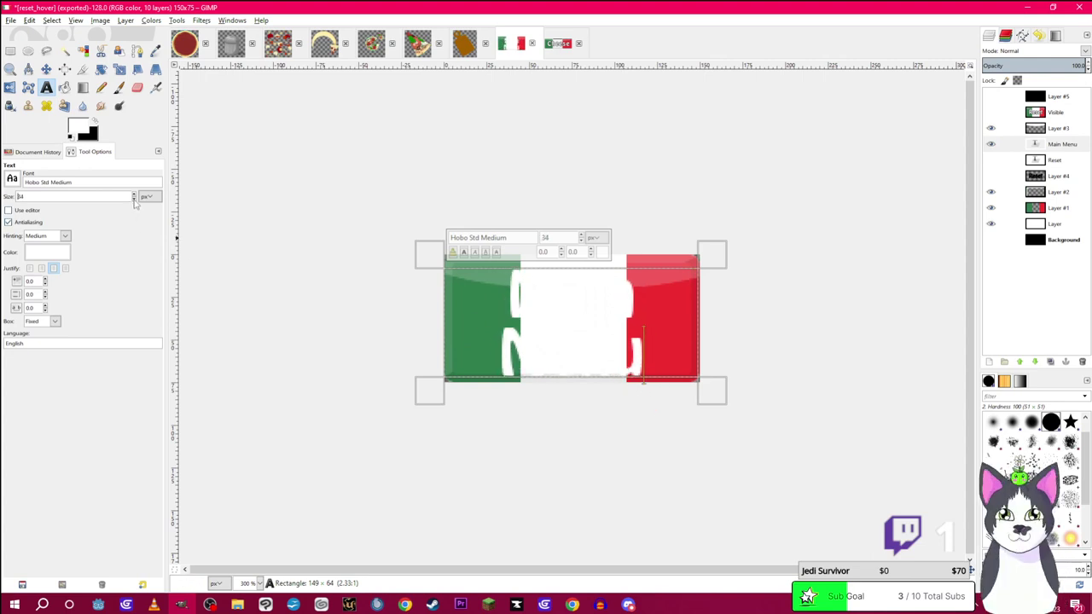
scroll(134, 205, "down", 3)
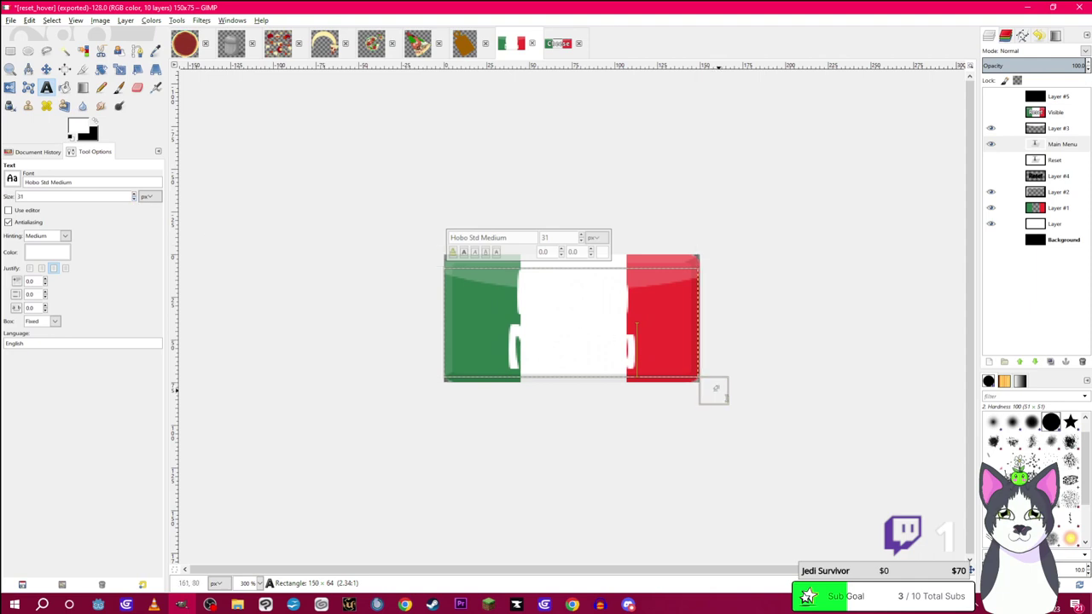
key("ctrl+z")
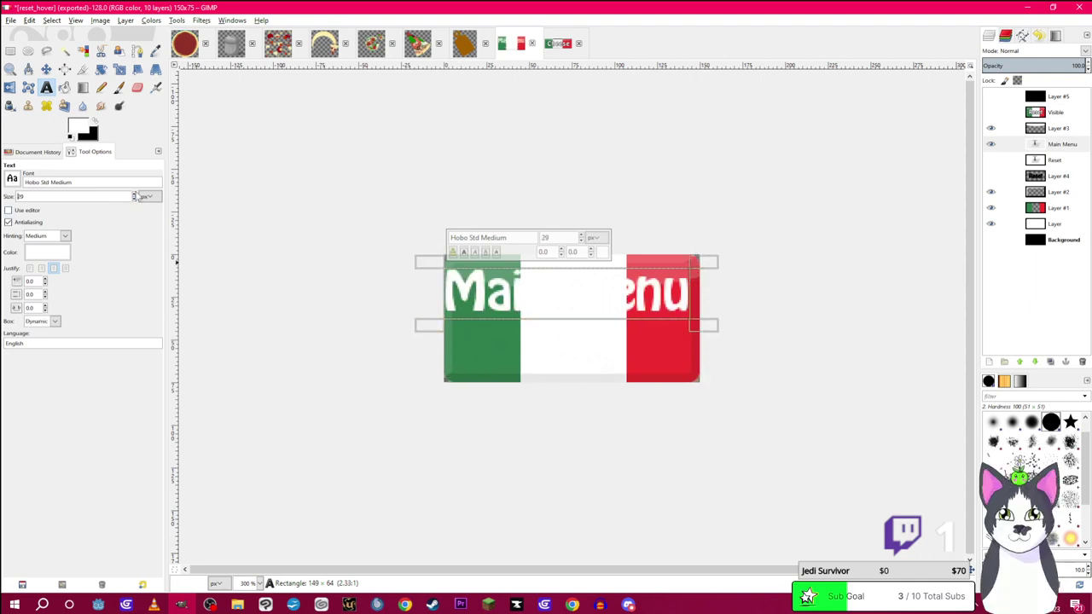
Set the text to size 34 and resize the box so Main Menu wraps onto two lines
left_click(134, 194)
left_click(135, 193)
left_click(135, 194)
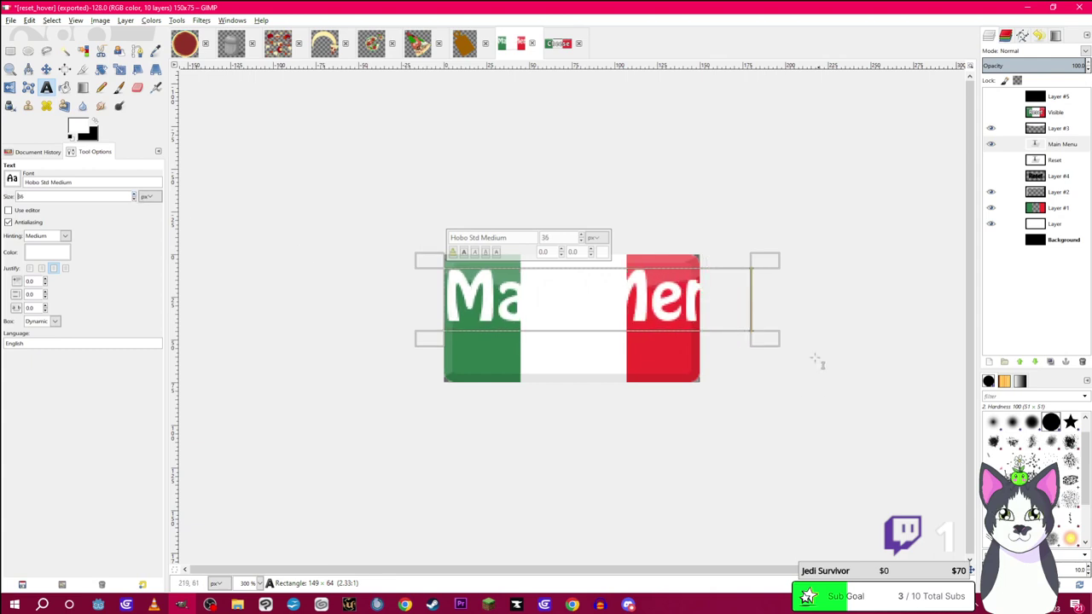
left_click_drag(765, 337, 719, 388)
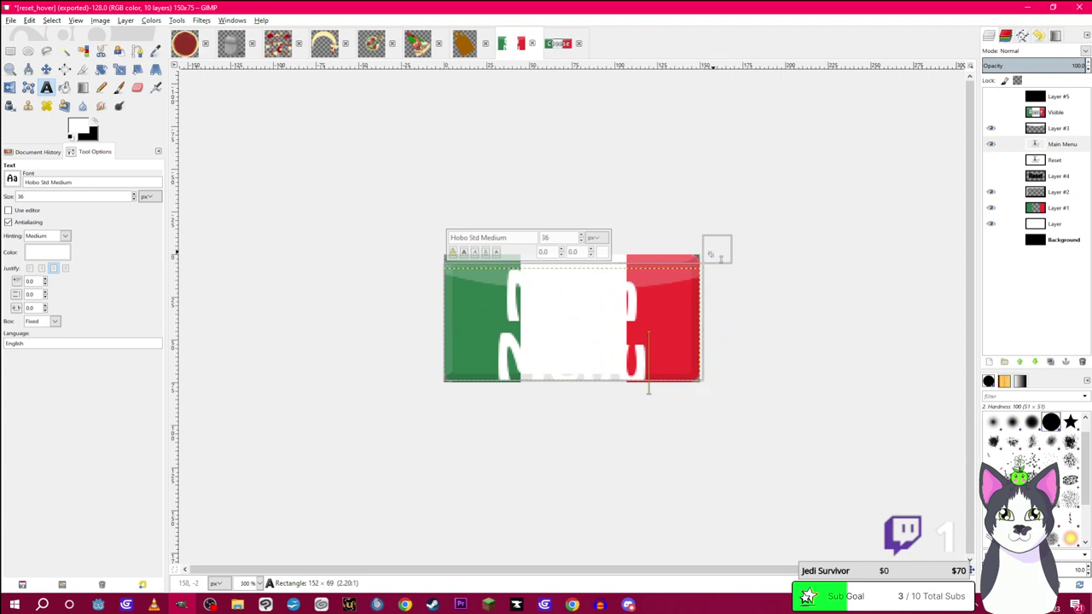
left_click_drag(719, 258, 708, 246)
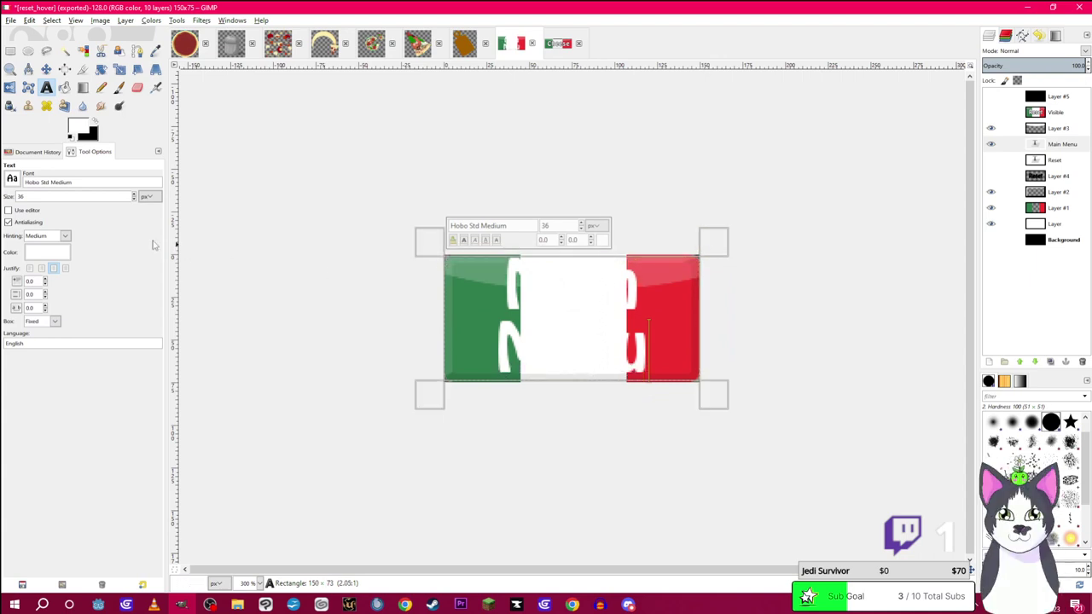
left_click(133, 200)
left_click(133, 200)
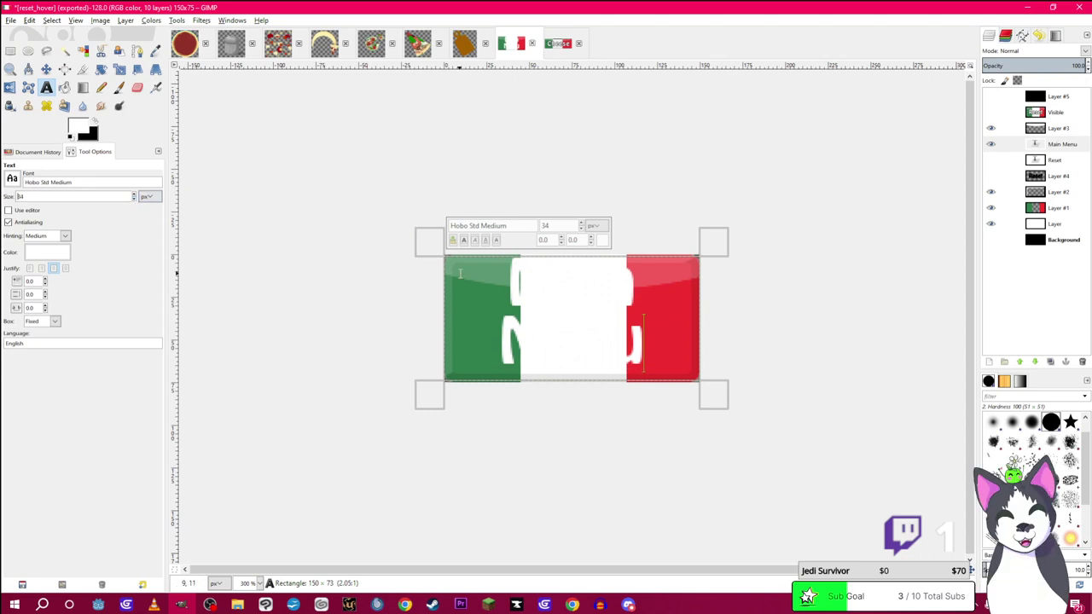
Nudge the Main Menu text a few pixels into place on the flag
left_click(64, 69)
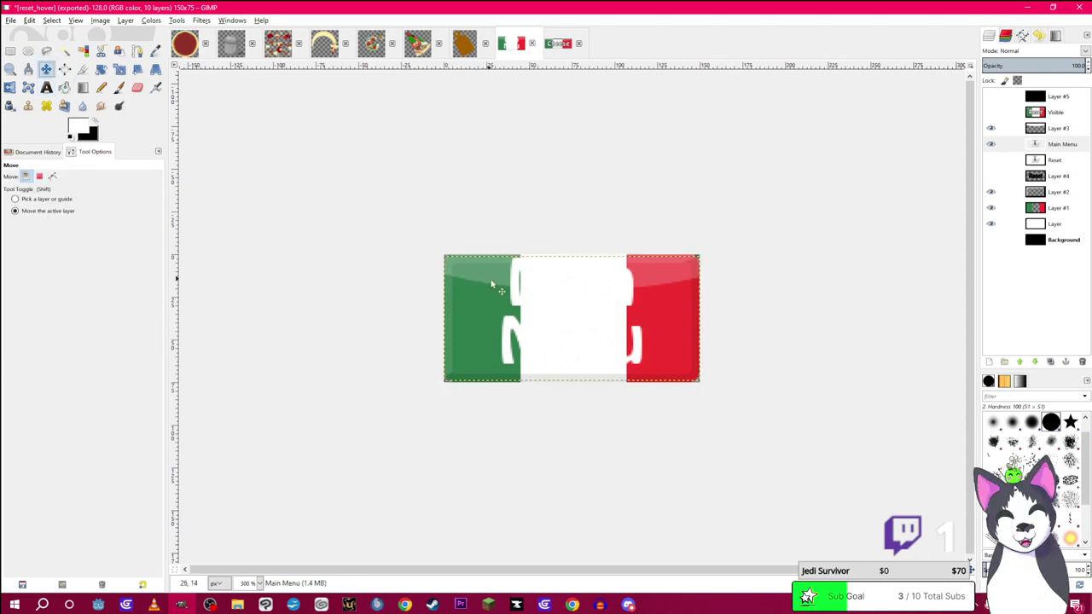
left_click_drag(514, 304, 512, 311)
left_click(46, 87)
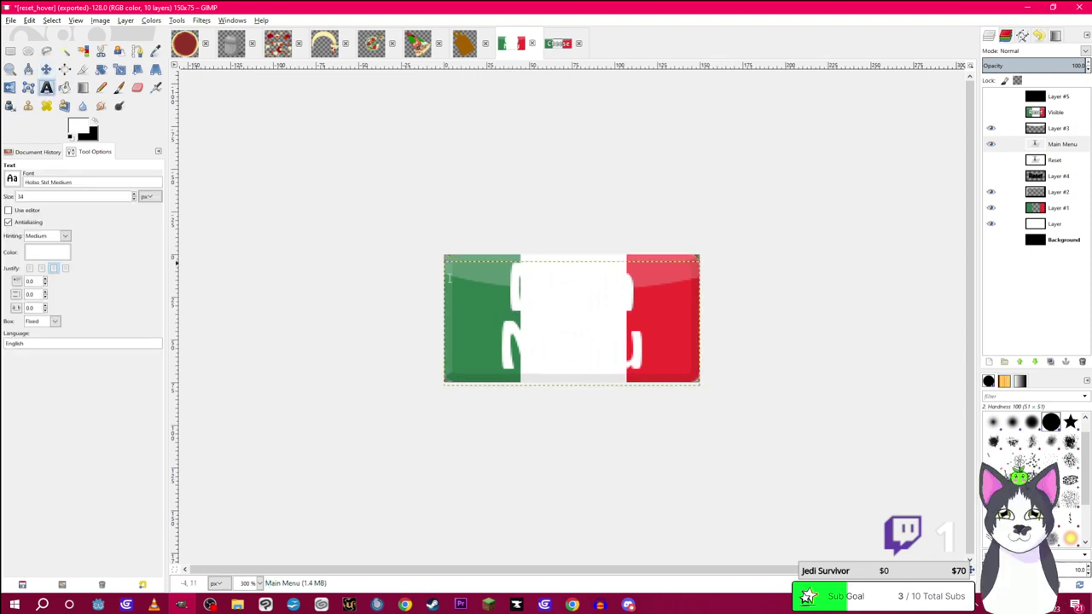
scroll(45, 309, "up", 3)
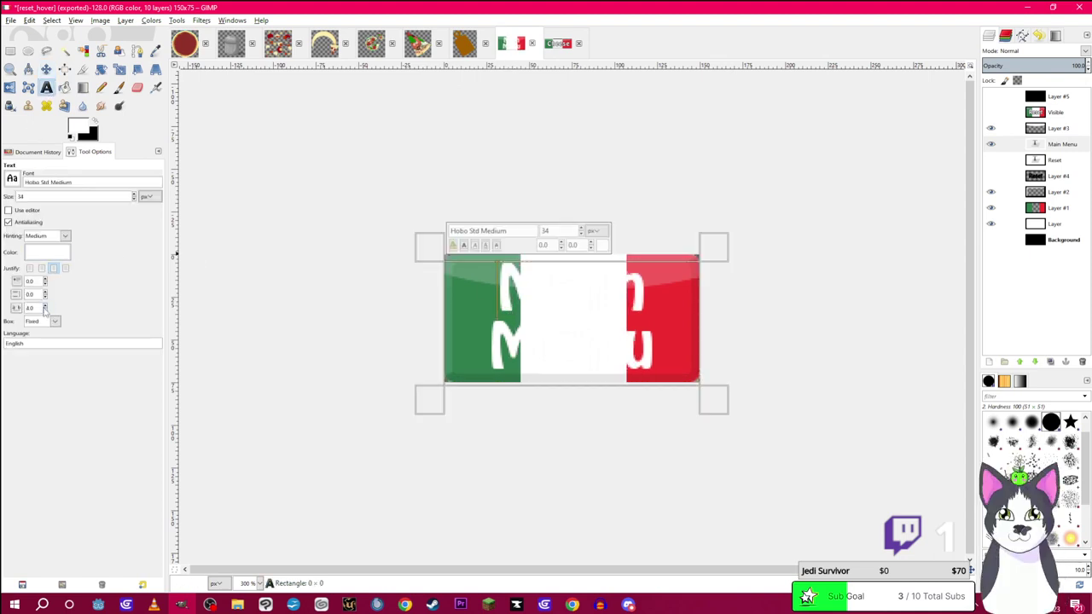
left_click(126, 20)
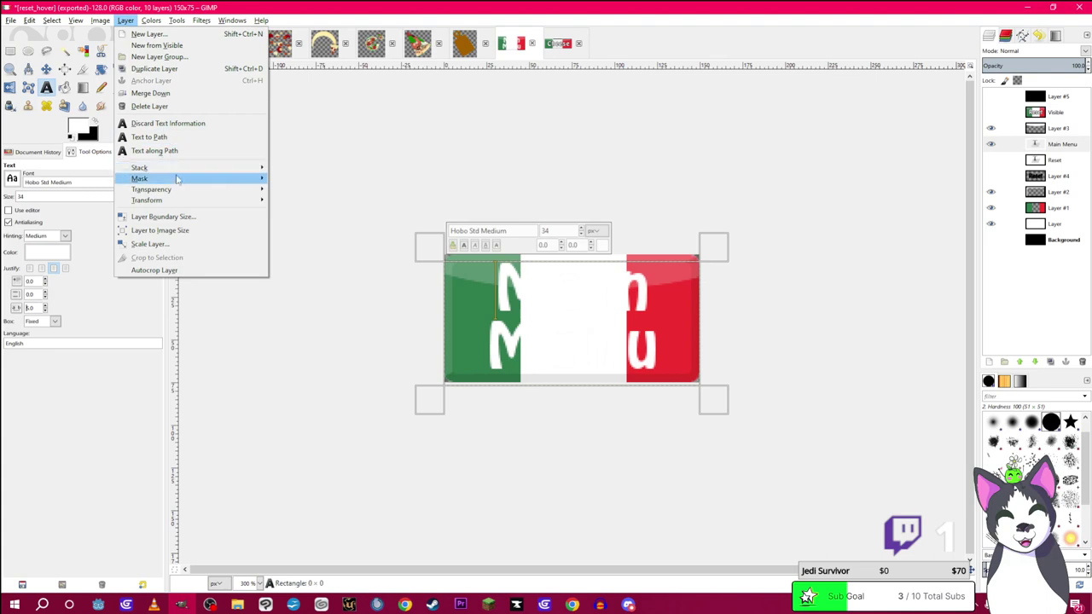
Select the Main Menu letter shapes, add a new transparent layer, and grow the selection
mouse_move(176, 190)
left_click(299, 251)
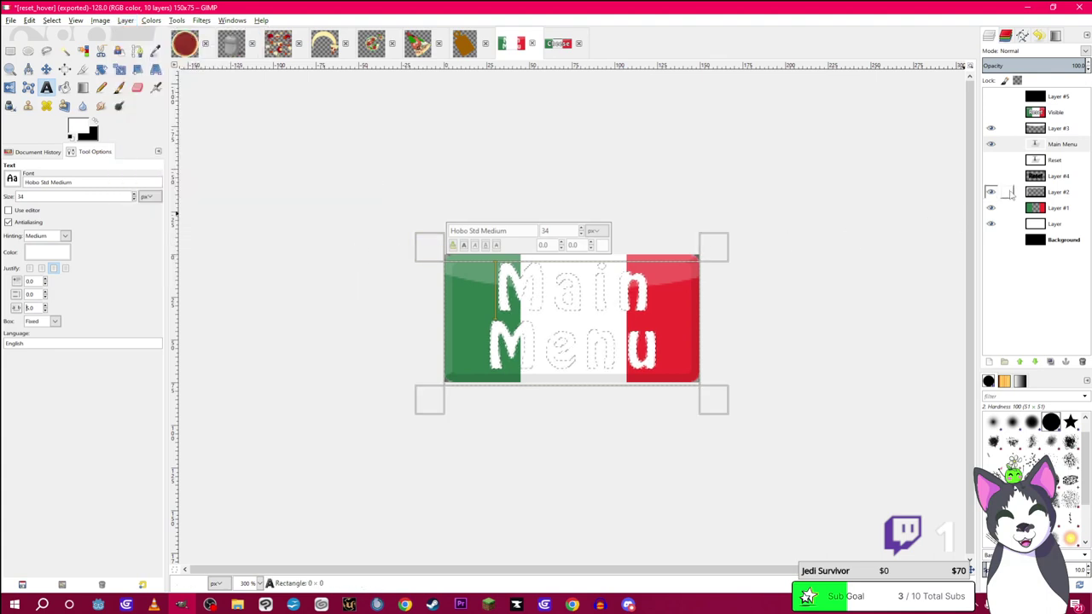
left_click(1008, 161)
left_click(988, 362)
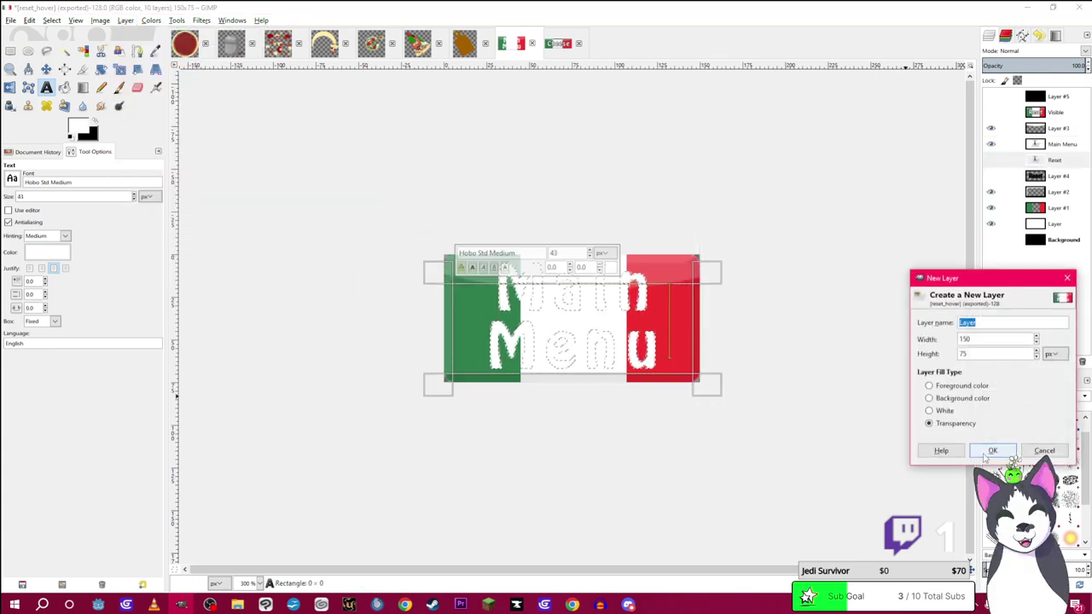
key("Return")
right_click(750, 344)
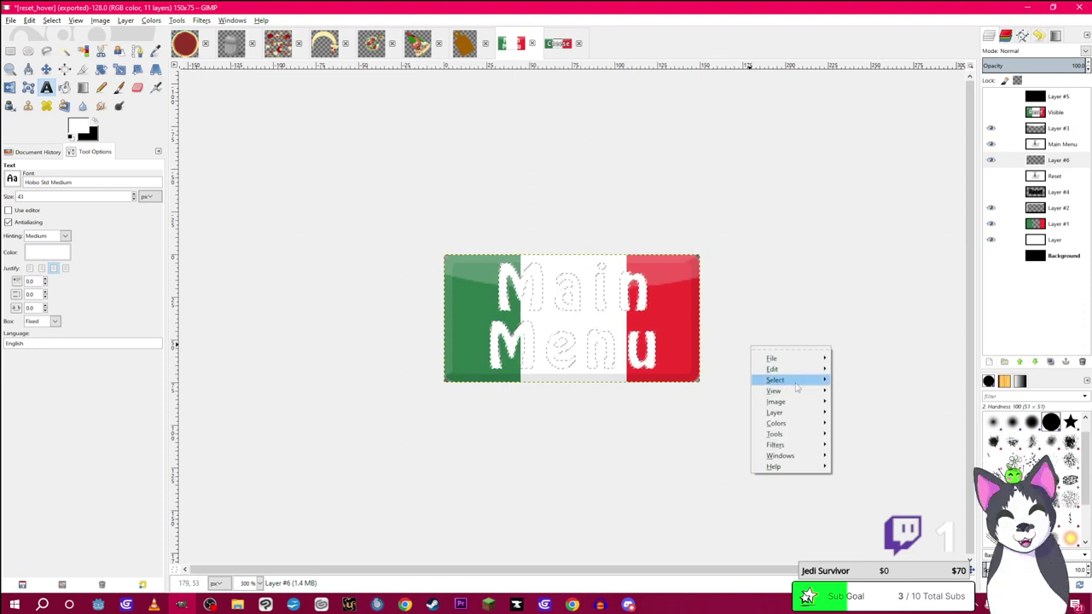
mouse_move(780, 380)
left_click(857, 521)
key("Return")
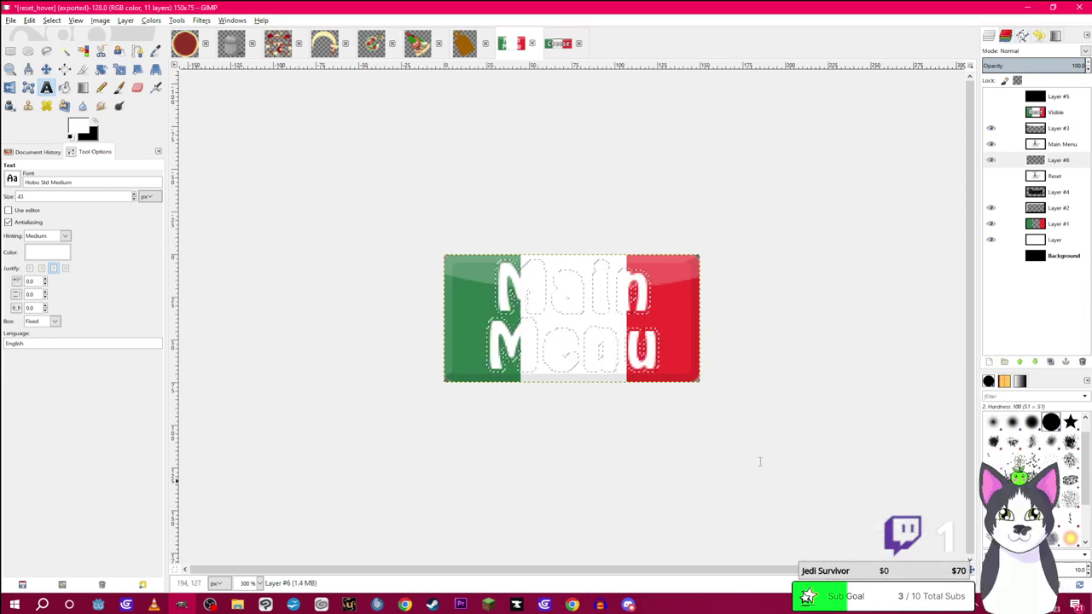
Bucket-fill the grown selection white, then the ring around the letters black, and deselect
left_click(64, 87)
left_click(522, 295)
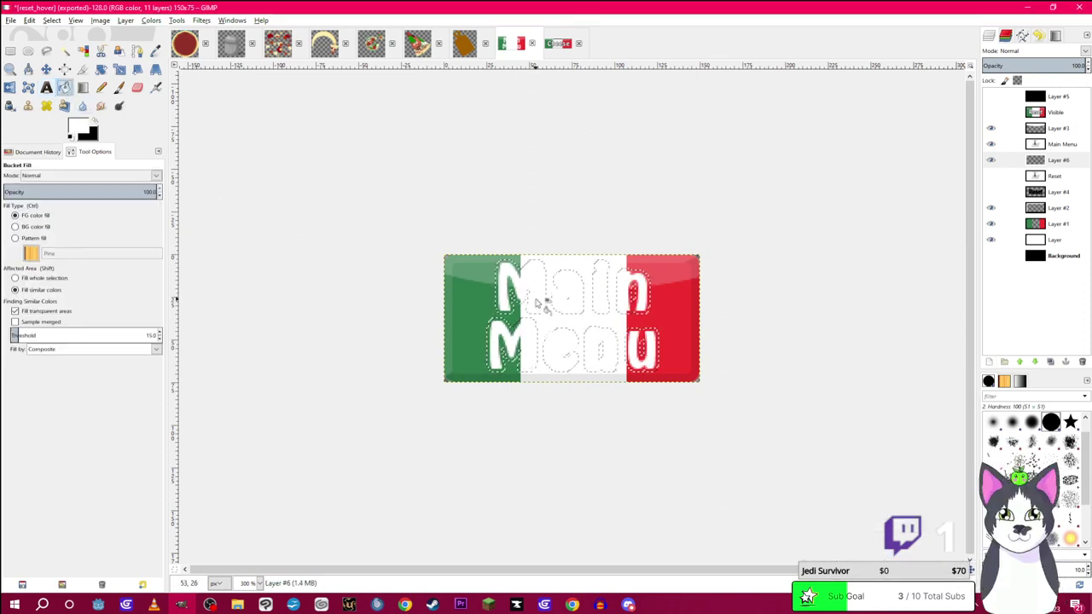
key("x")
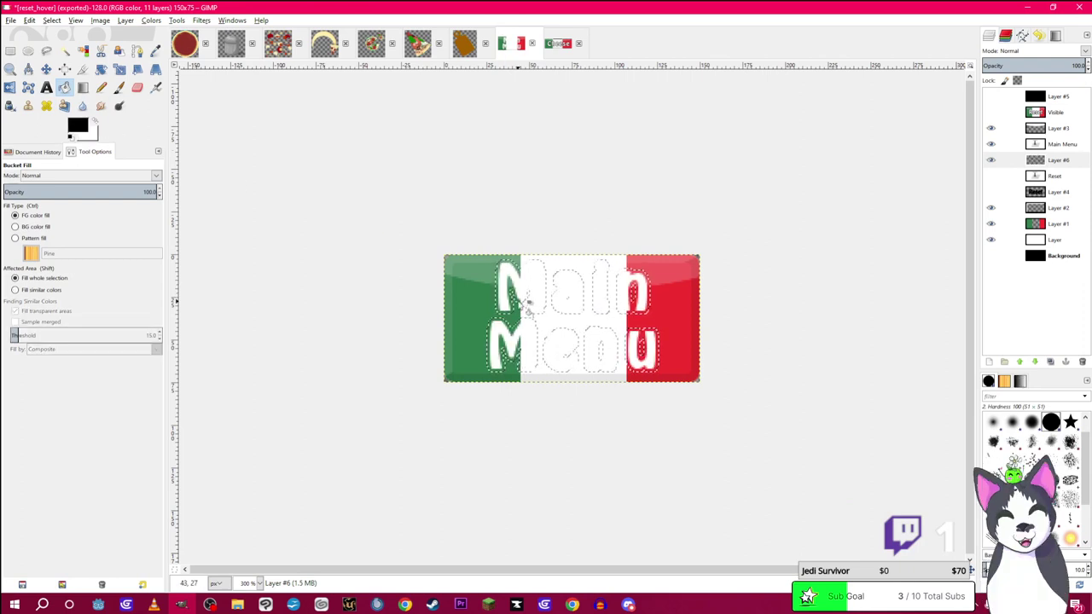
left_click(499, 266, "shift")
key("ctrl+shift+a")
left_click(64, 50)
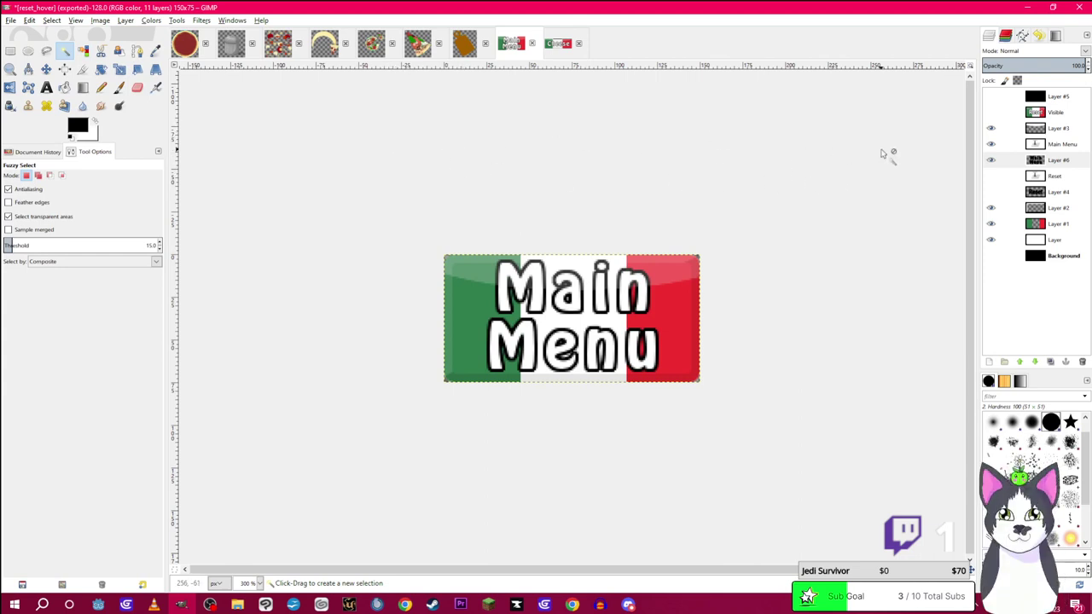
left_click(10, 20)
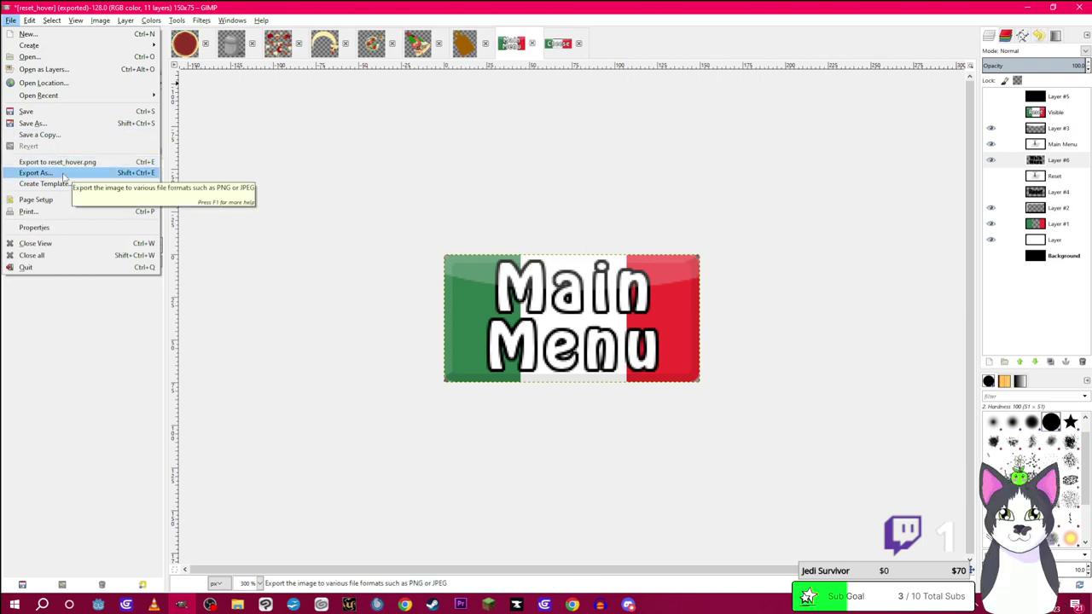
Export the flag button as MM.png
left_click(1023, 129)
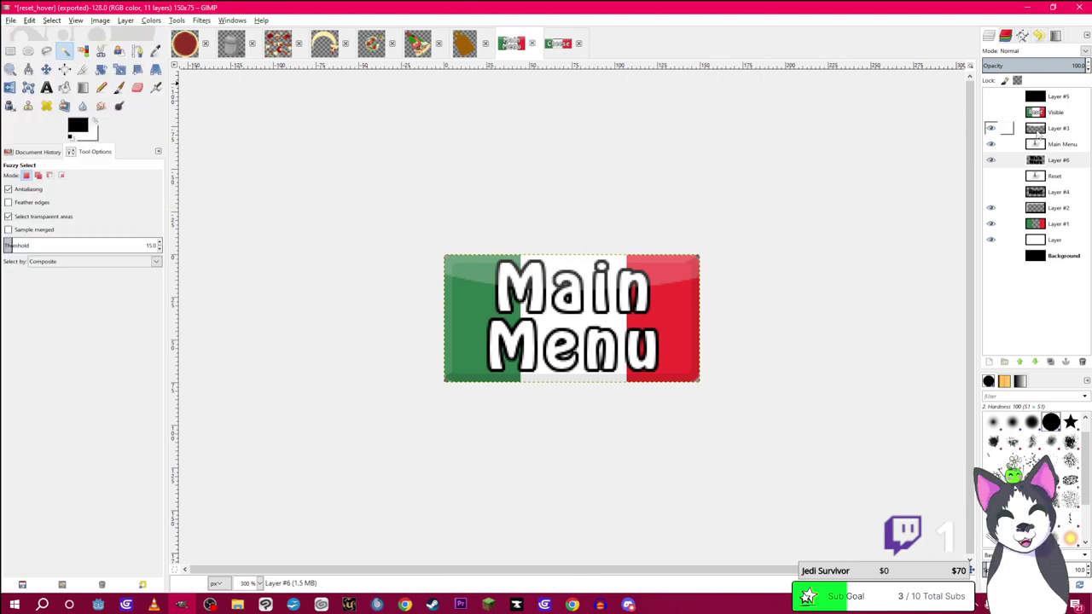
left_click(1037, 129)
left_click(11, 20)
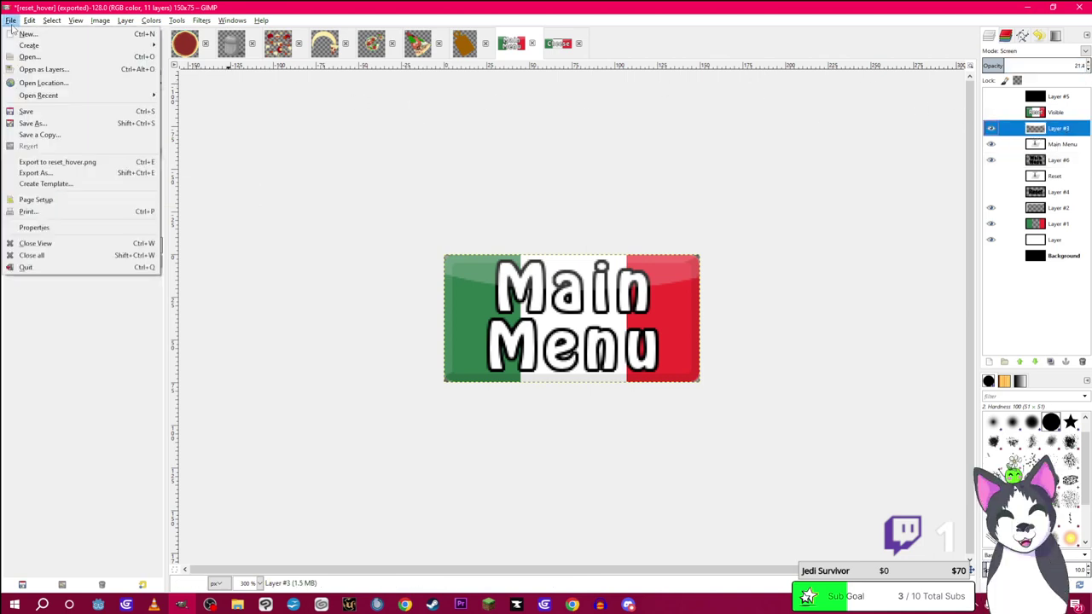
left_click(35, 173)
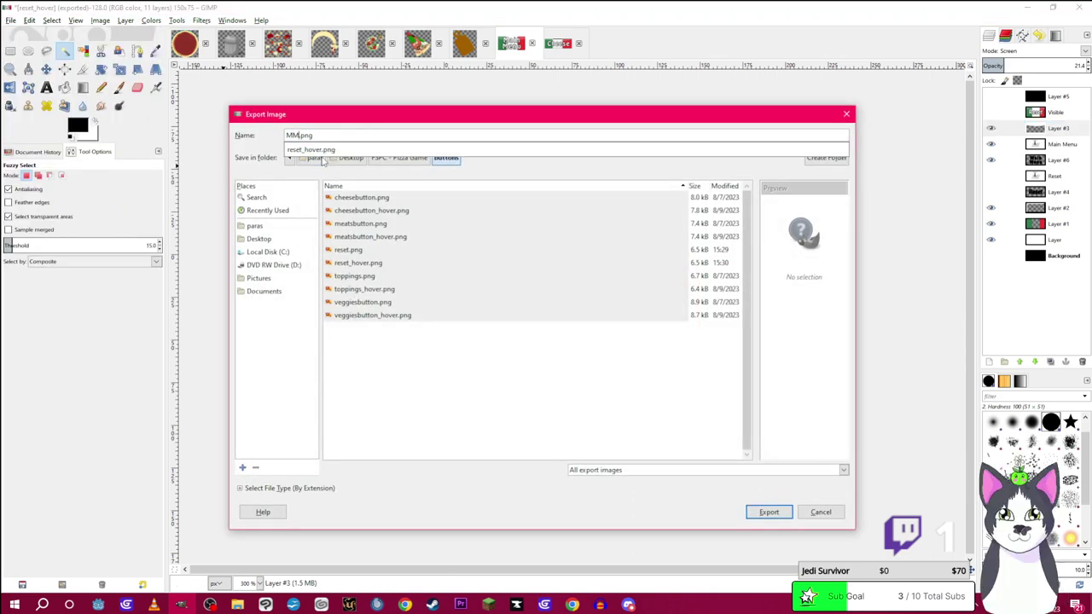
left_click(315, 157)
key("Return")
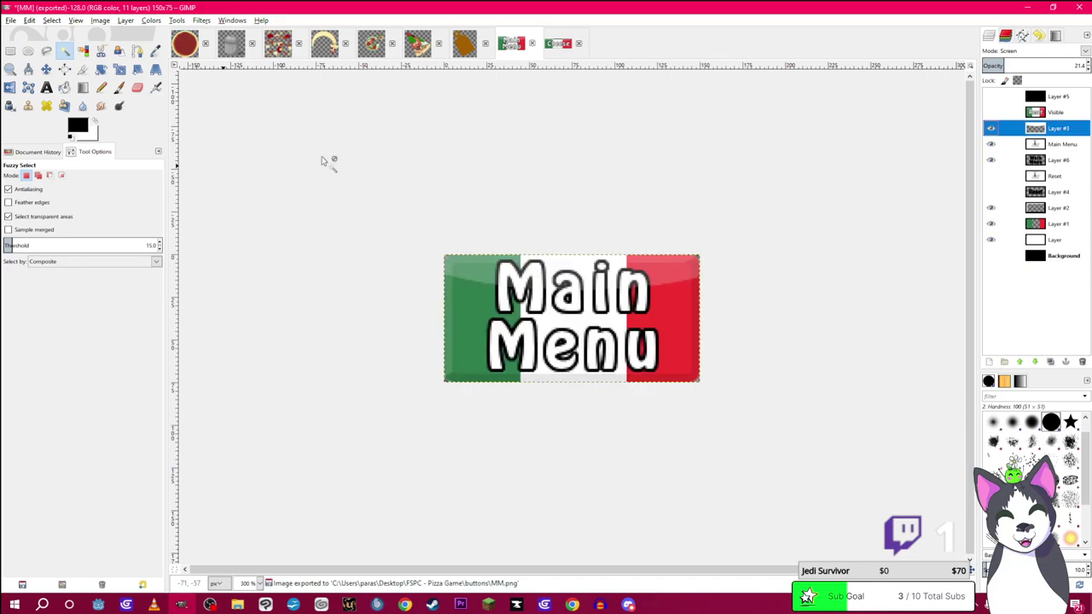
Show the darkening Layer #5, export it as MM_hover.png, and return to GDevelop
left_click(987, 98)
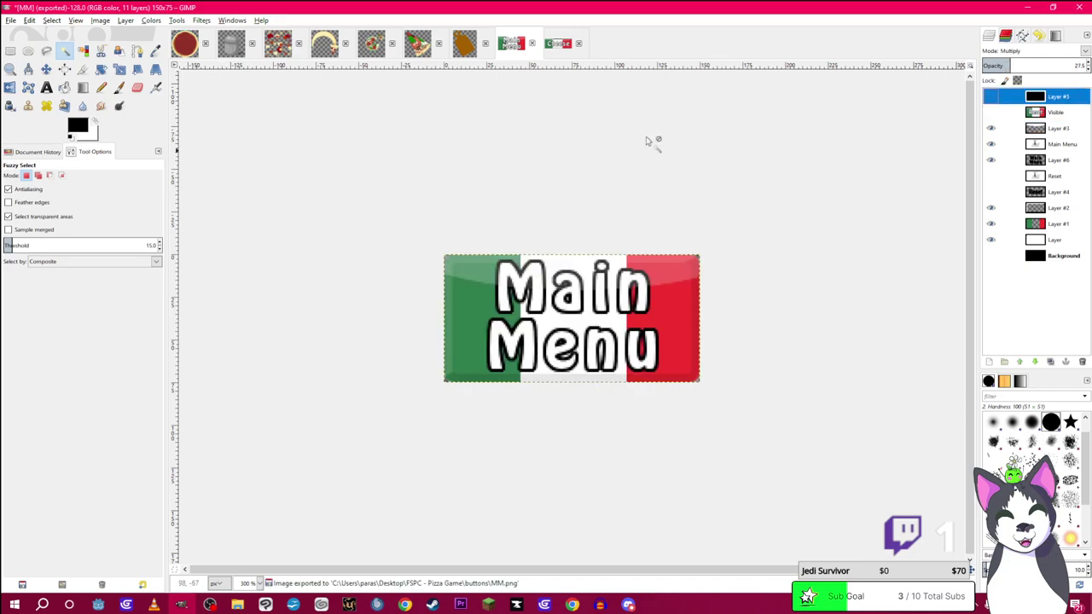
left_click(991, 96)
left_click(10, 19)
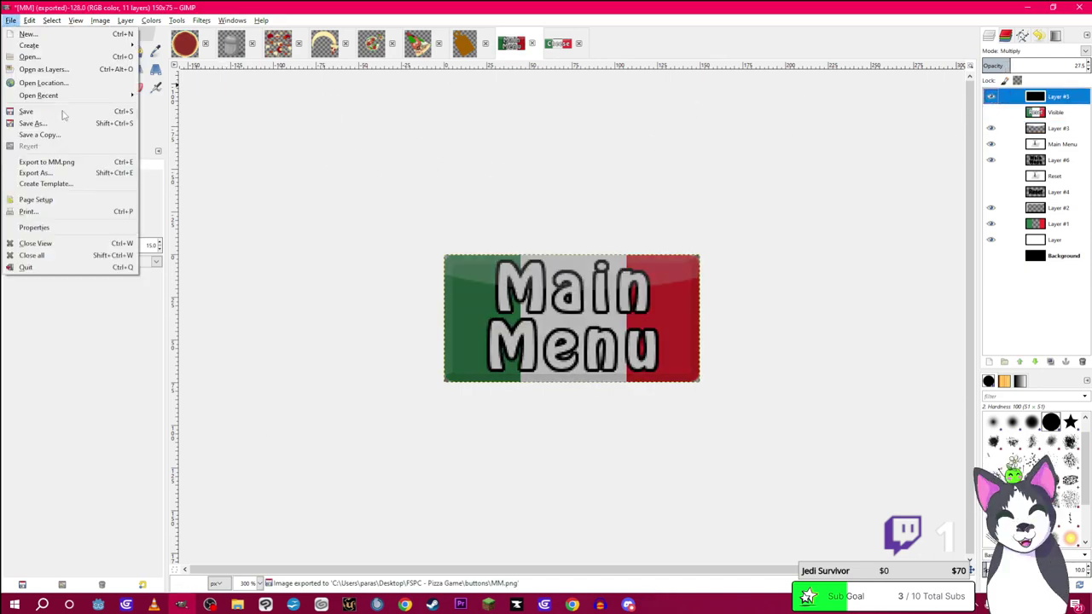
left_click(34, 171)
left_click(297, 135)
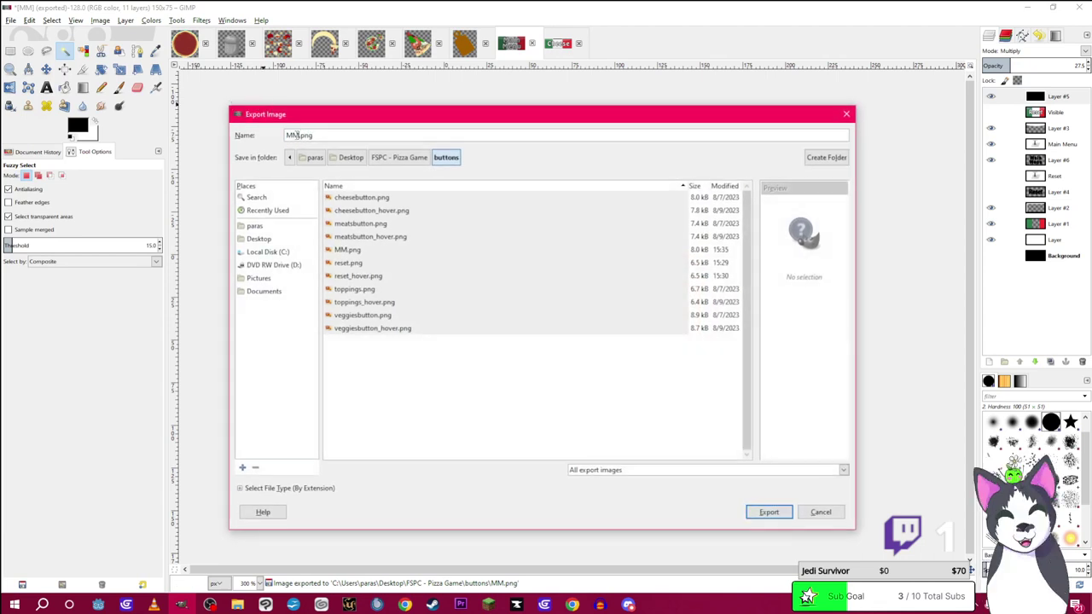
type("_ho")
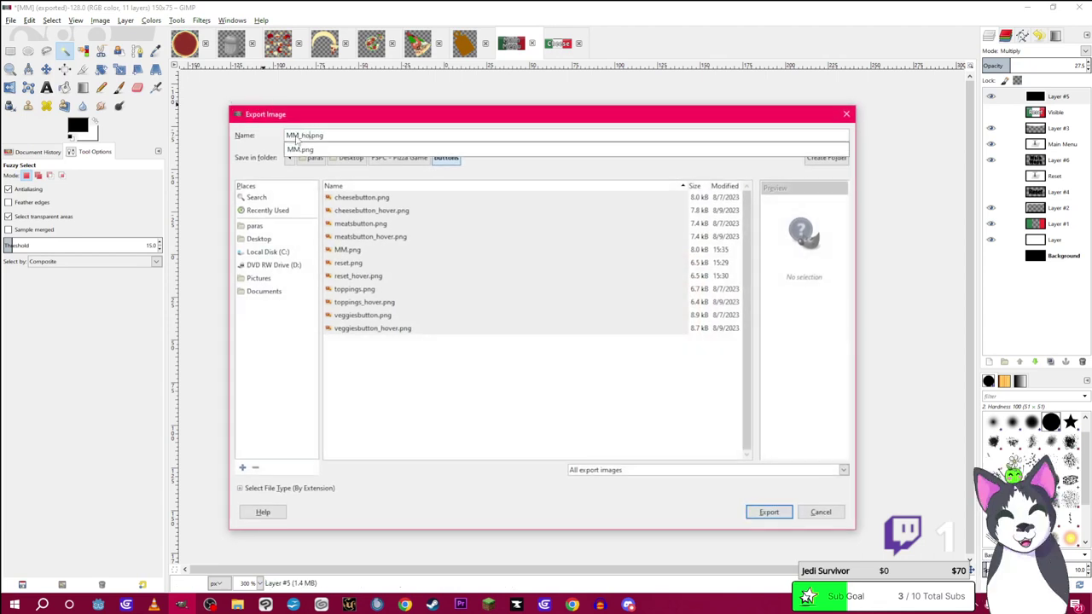
type("ver")
key("Return")
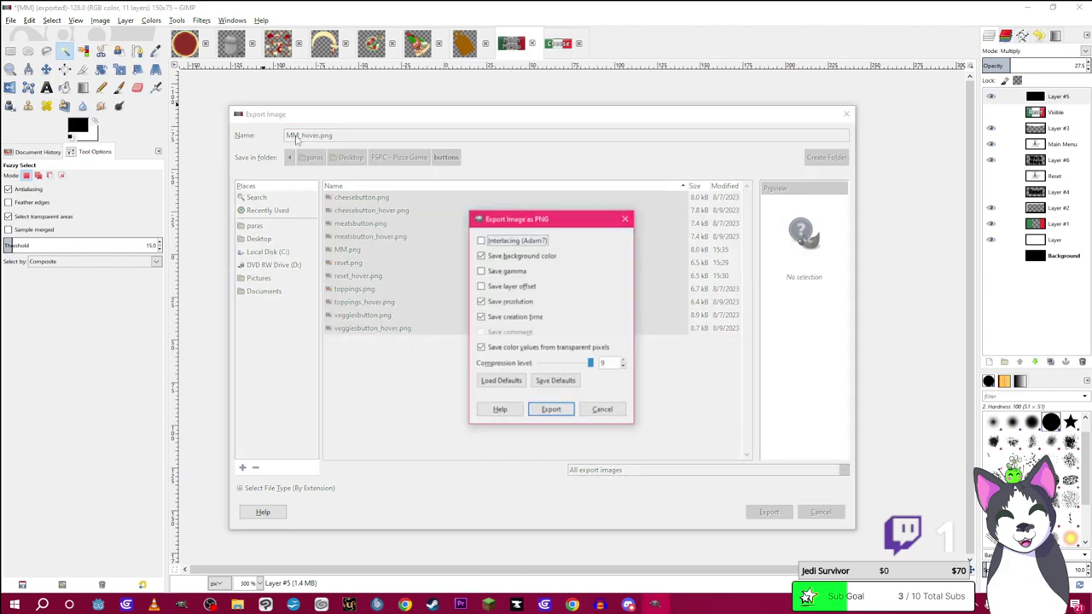
left_click(563, 413)
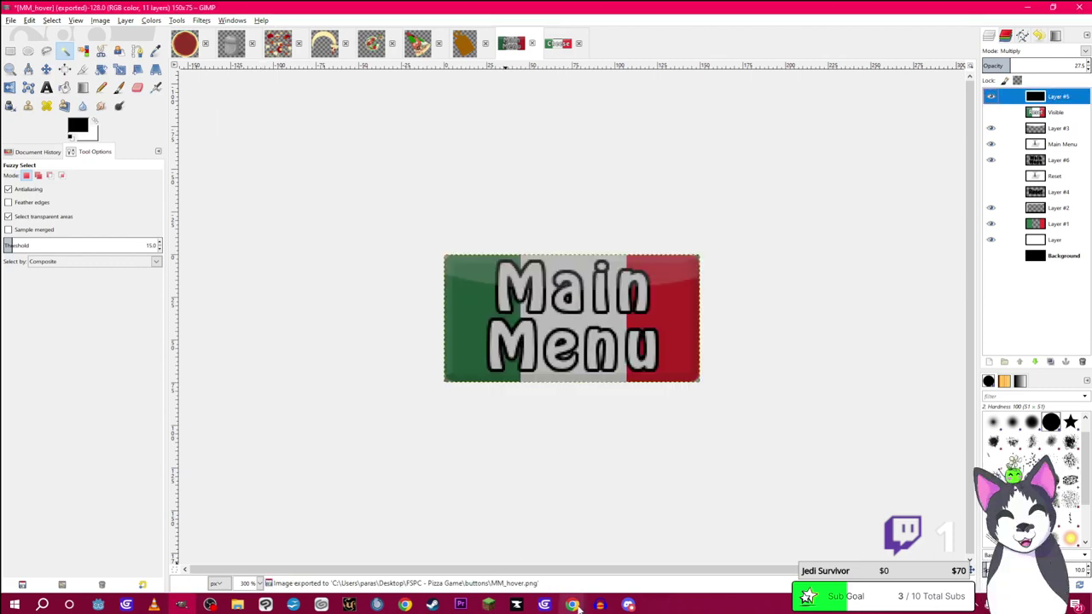
mouse_move(573, 603)
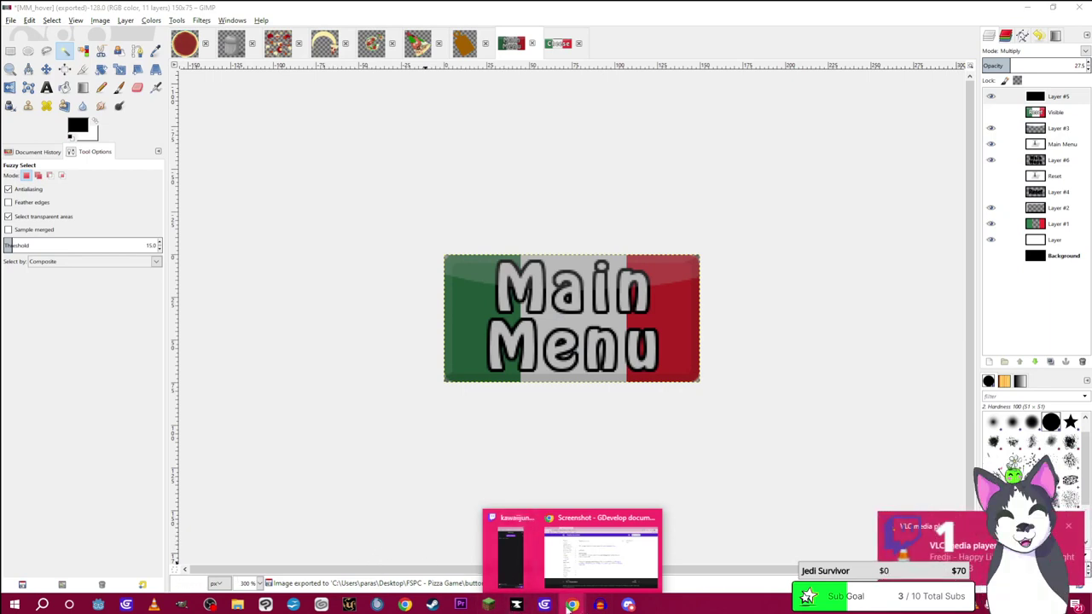
left_click(522, 563)
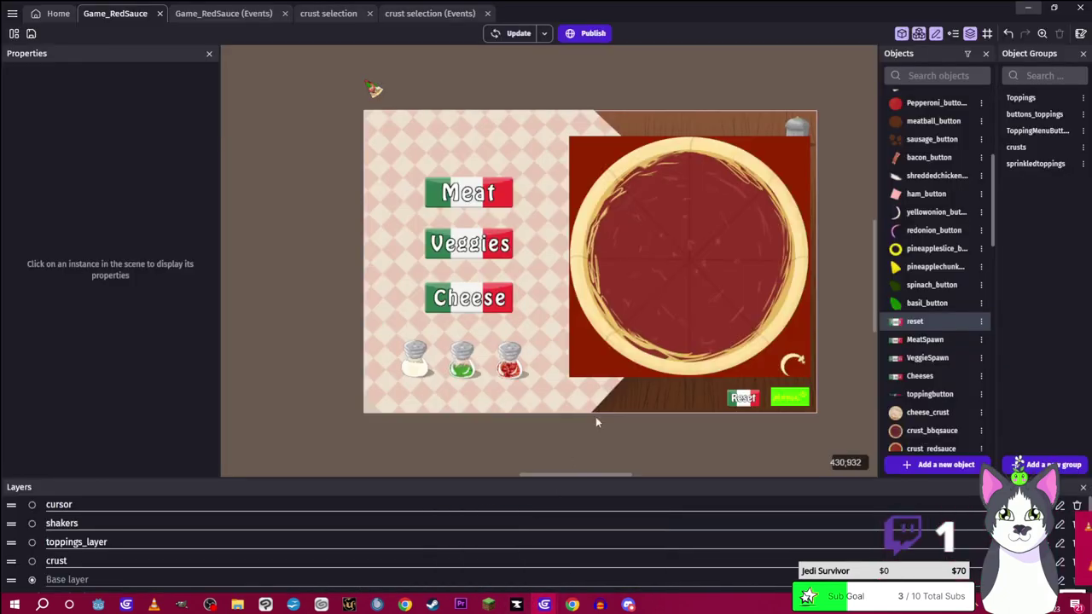
Drag the NewSprite object up the Objects list to sit directly below reset
scroll(942, 311, "down", 10)
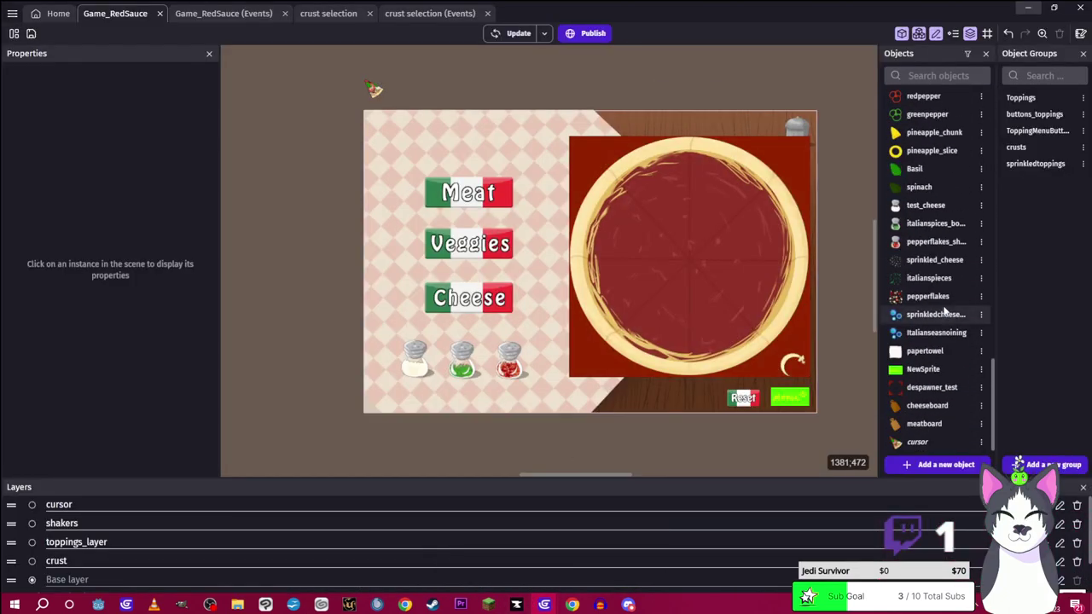
scroll(946, 290, "up", 3)
scroll(951, 312, "down", 3)
left_click_drag(912, 373, 922, 115)
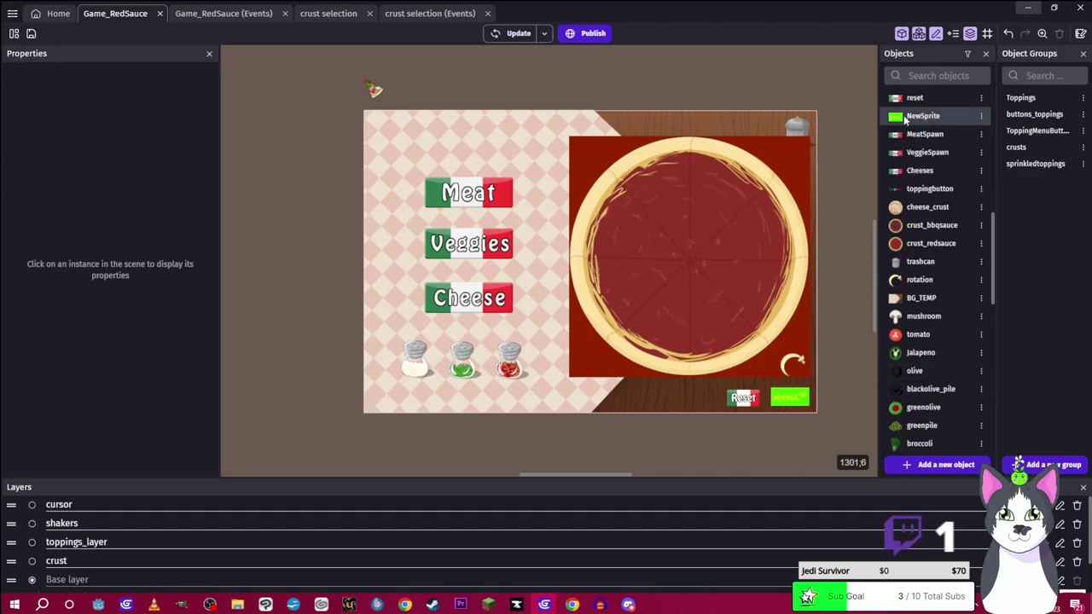
Replace NewSprite's existing animation with a new one using the MM image
double_click(906, 117)
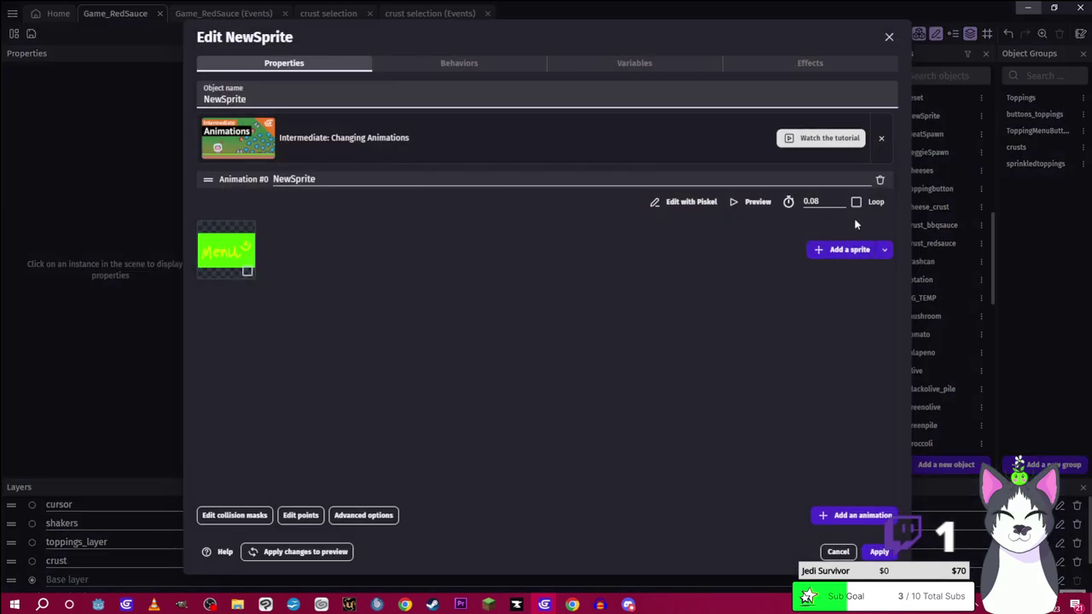
left_click(880, 179)
left_click(641, 325)
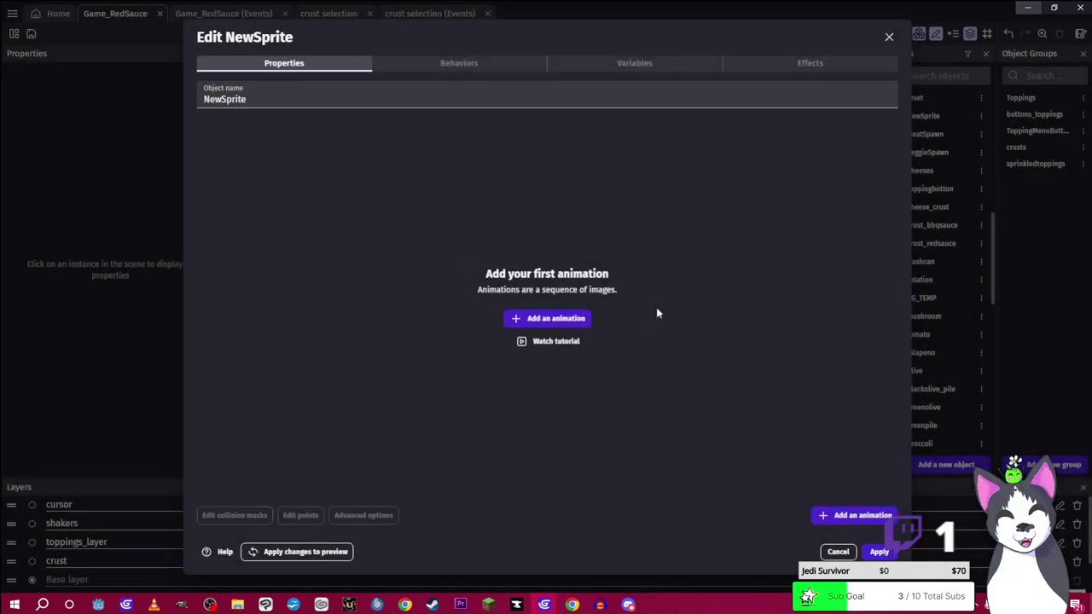
left_click(557, 319)
left_click(848, 250)
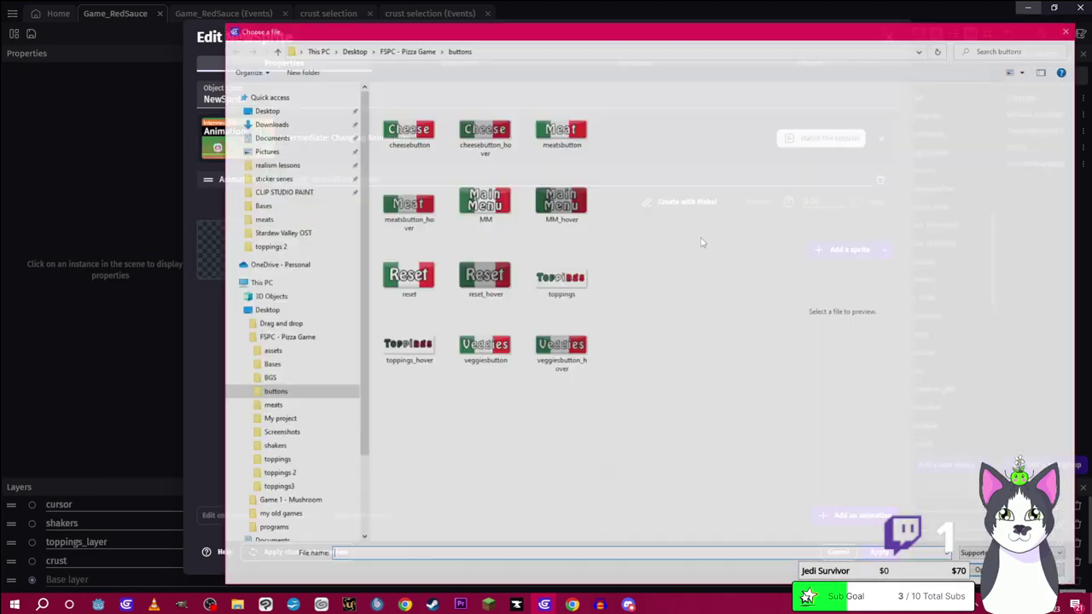
left_click(484, 202)
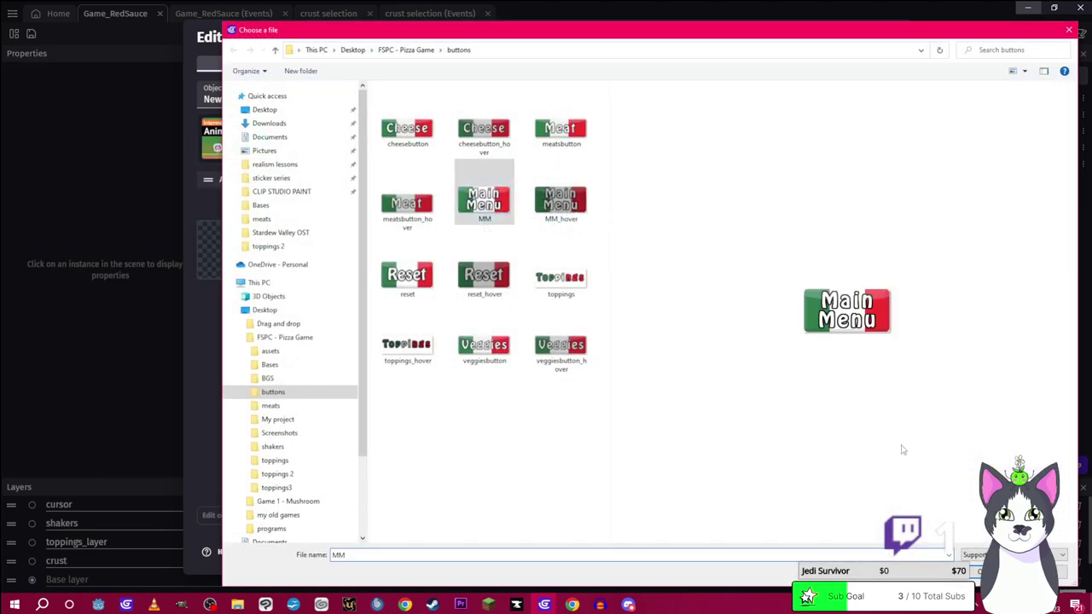
key("Return")
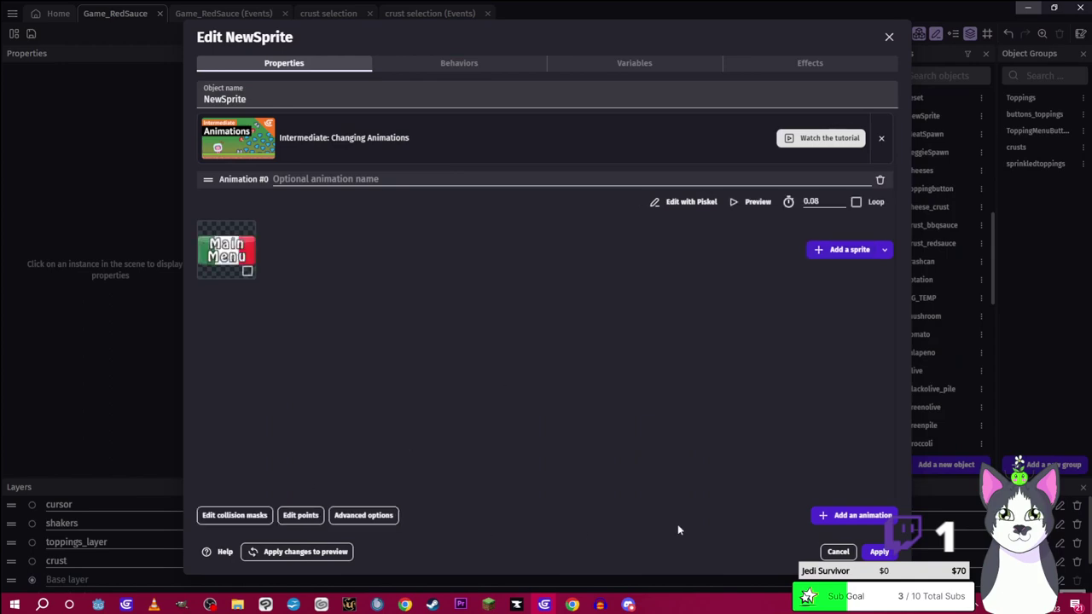
Add a second animation using the MM_hover image
left_click(840, 516)
left_click(843, 371)
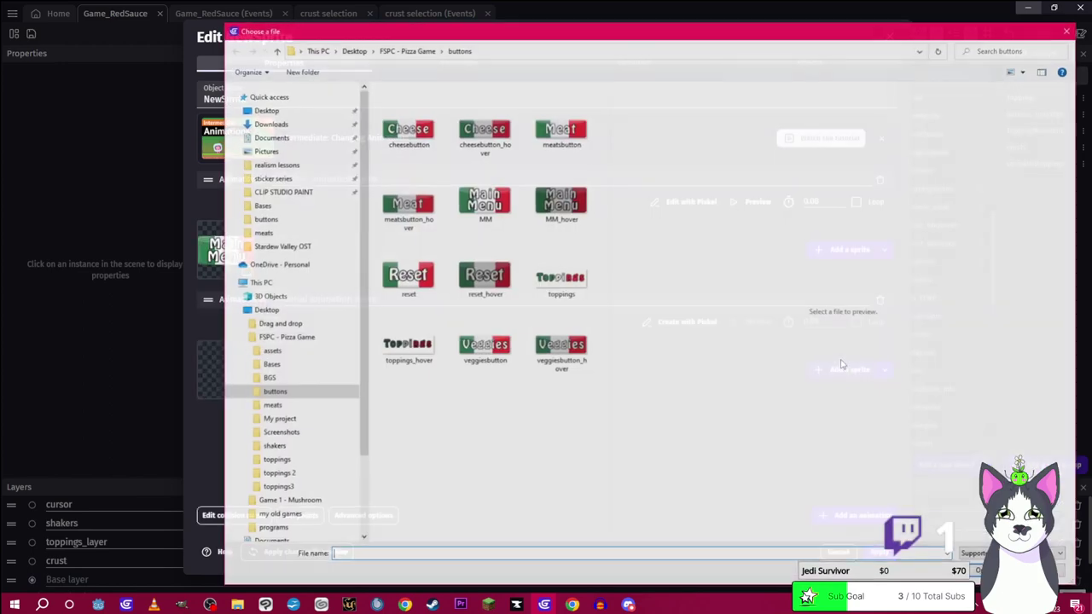
left_click(570, 215)
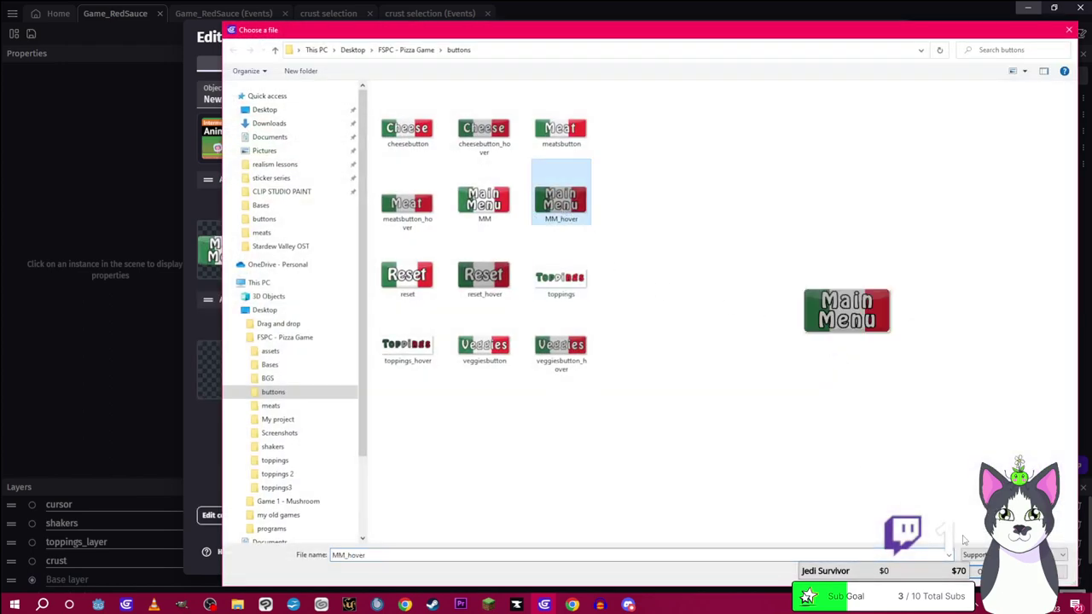
left_click(977, 572)
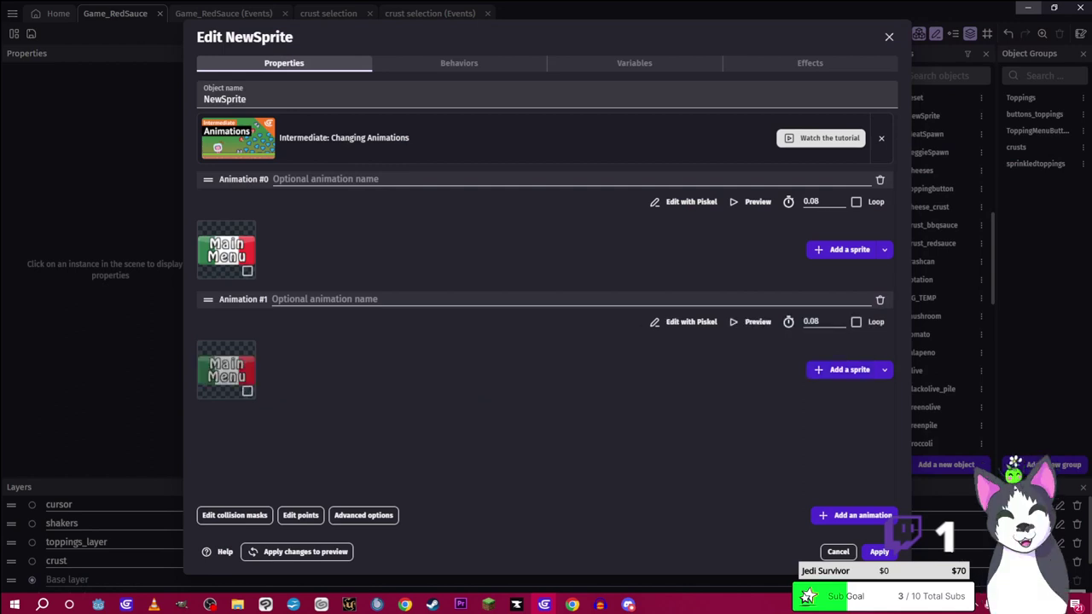
Name the animations MM and MM_Hover, rename the object Mainmenu, and apply
left_click(439, 179)
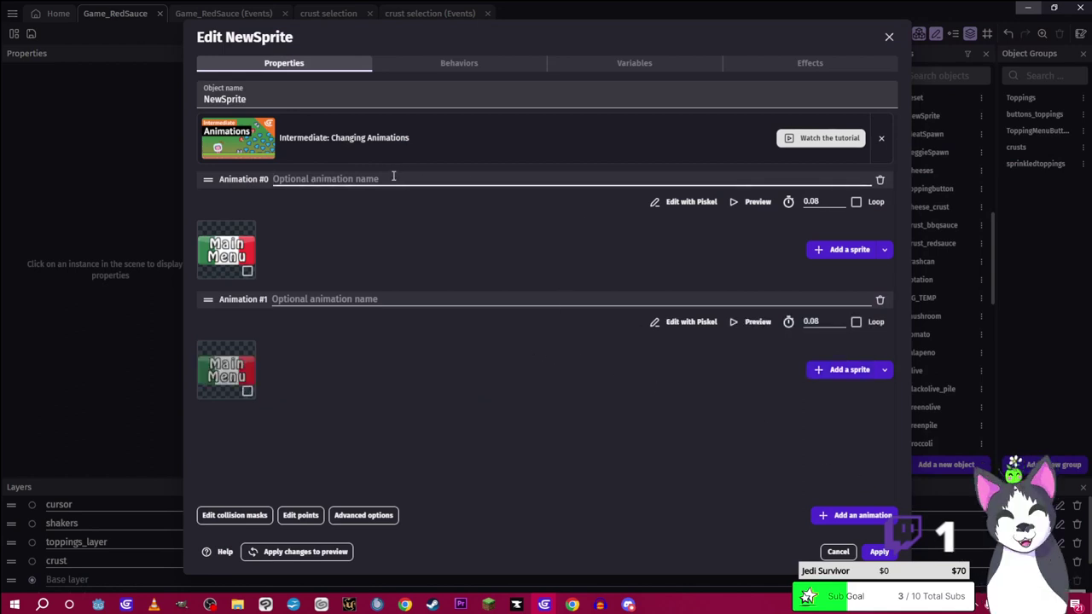
type("MM")
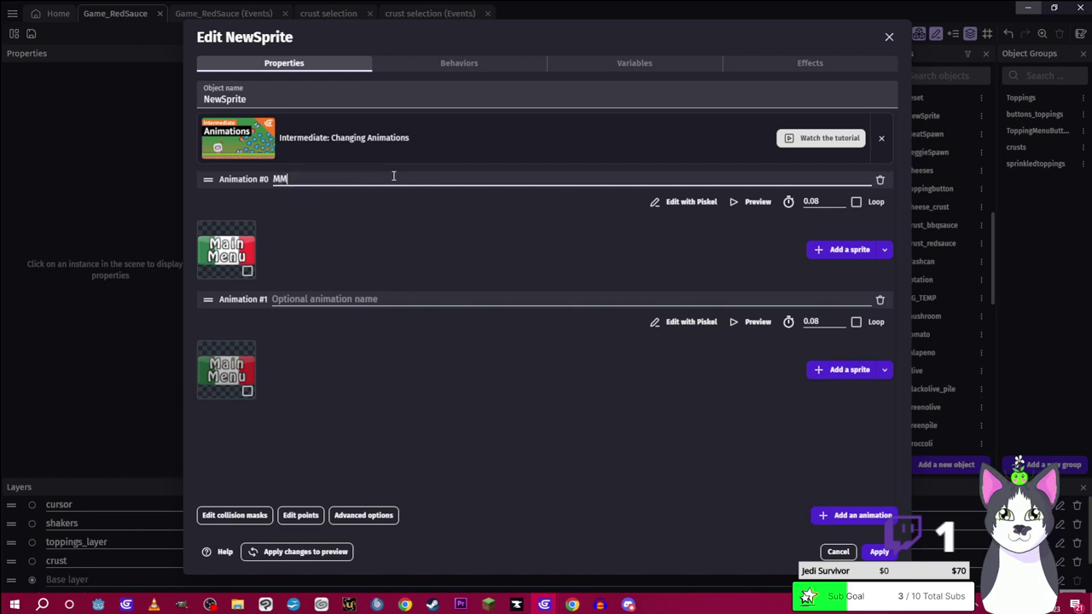
left_click(303, 296)
type("MM_Hover")
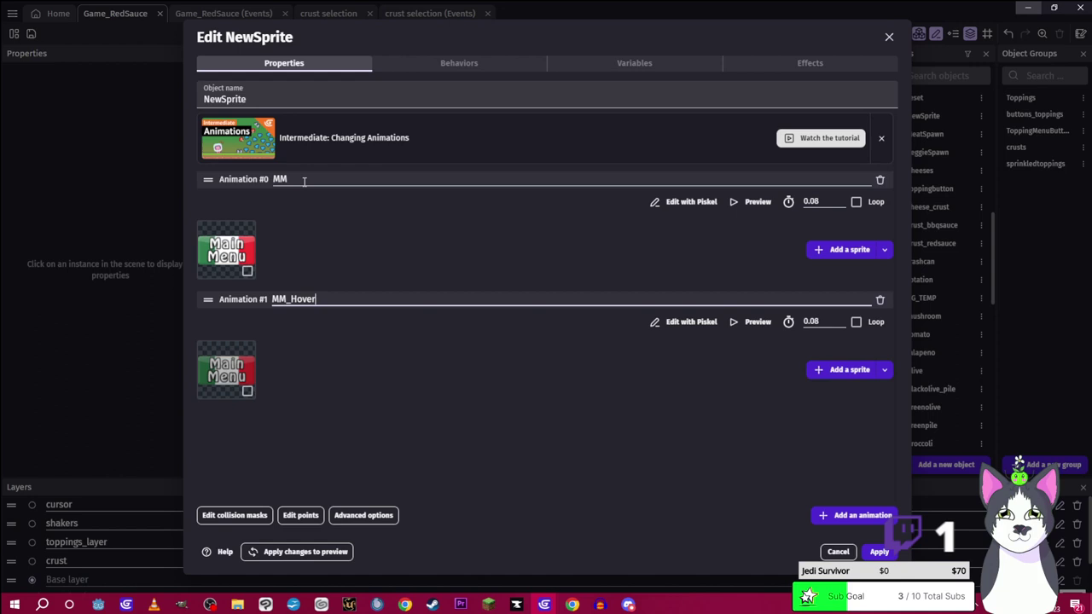
double_click(224, 99)
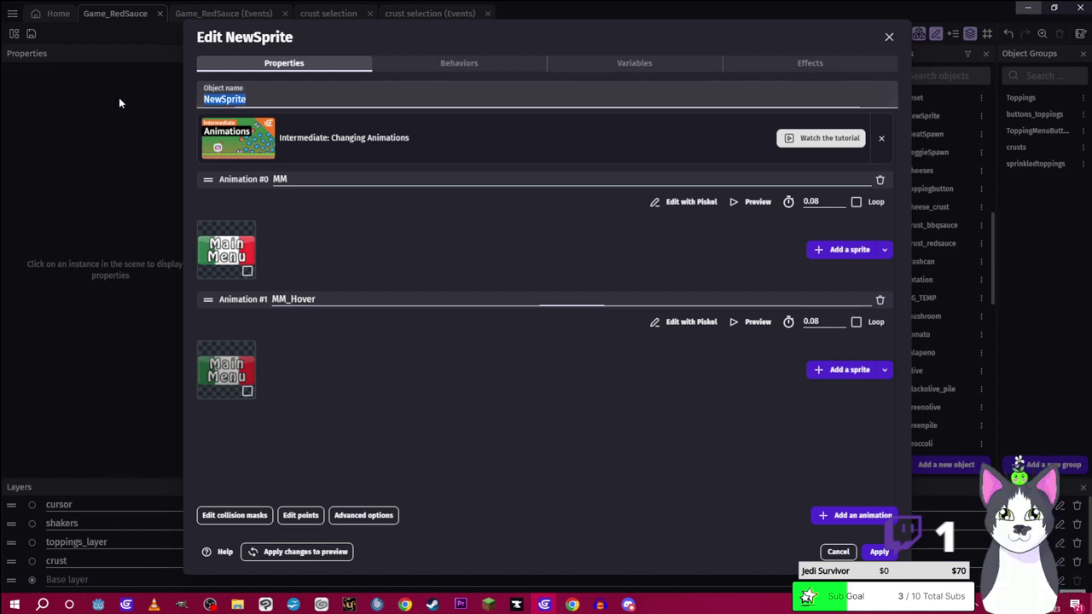
type("Mainmenu")
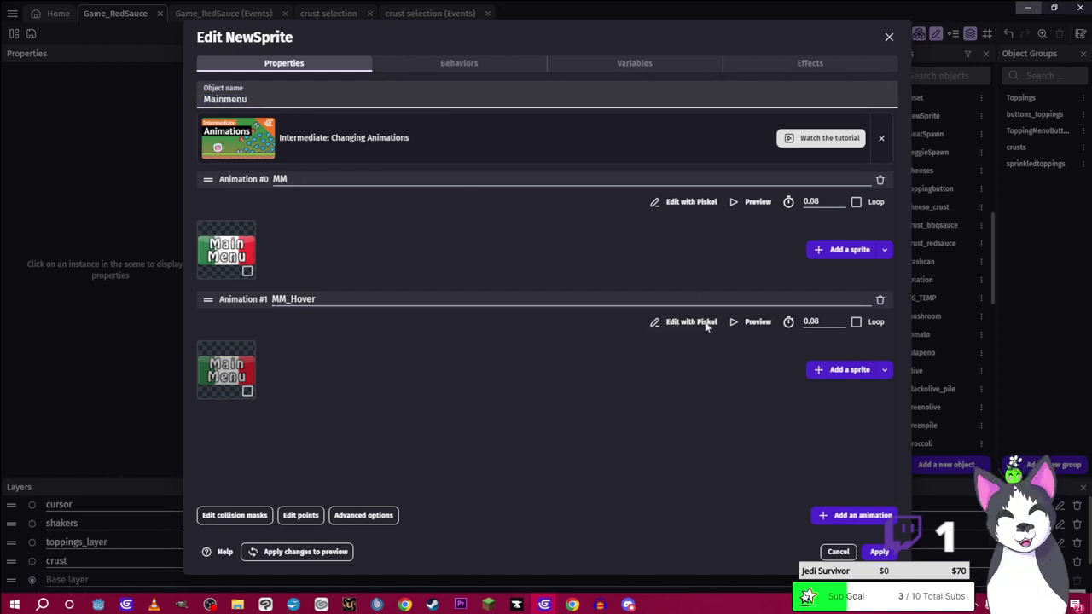
left_click(879, 552)
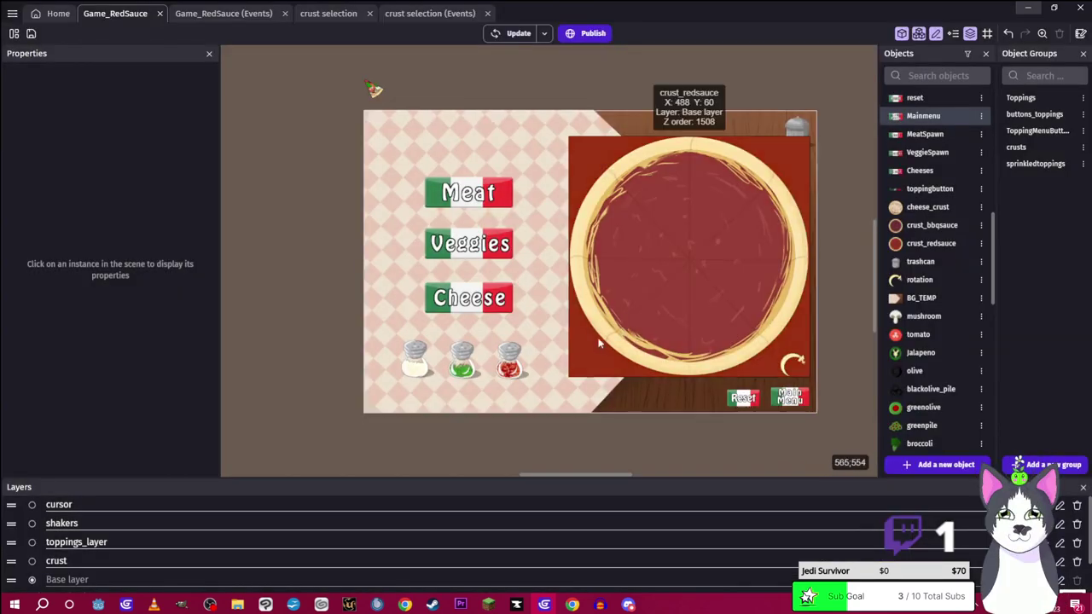
Preview the game to check the Main Menu button beside Reset, then return to Game_RedSauce events
left_click(515, 33)
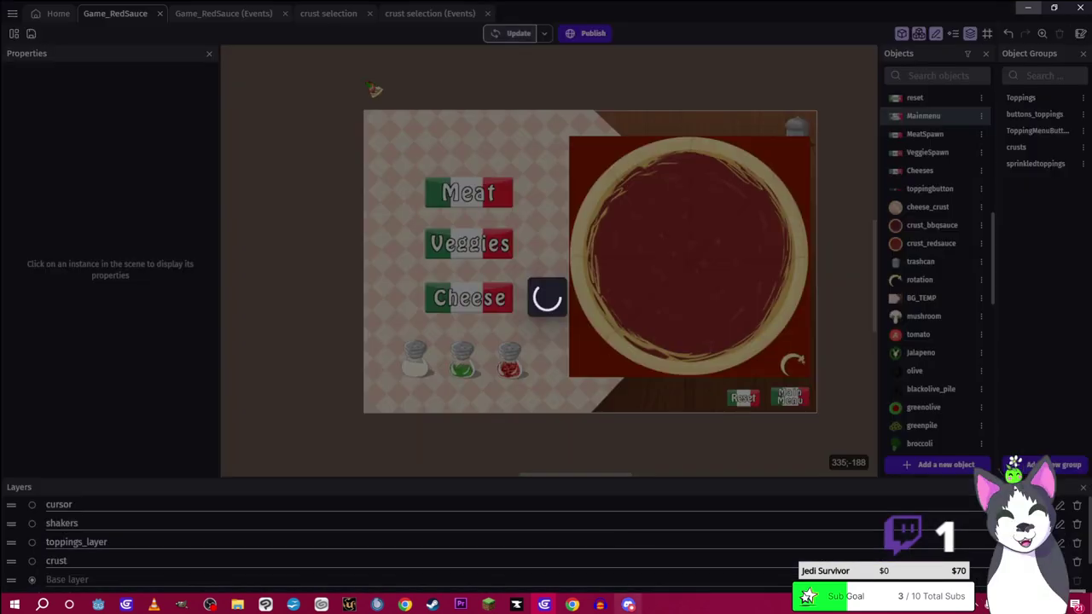
mouse_move(544, 604)
left_click(605, 529)
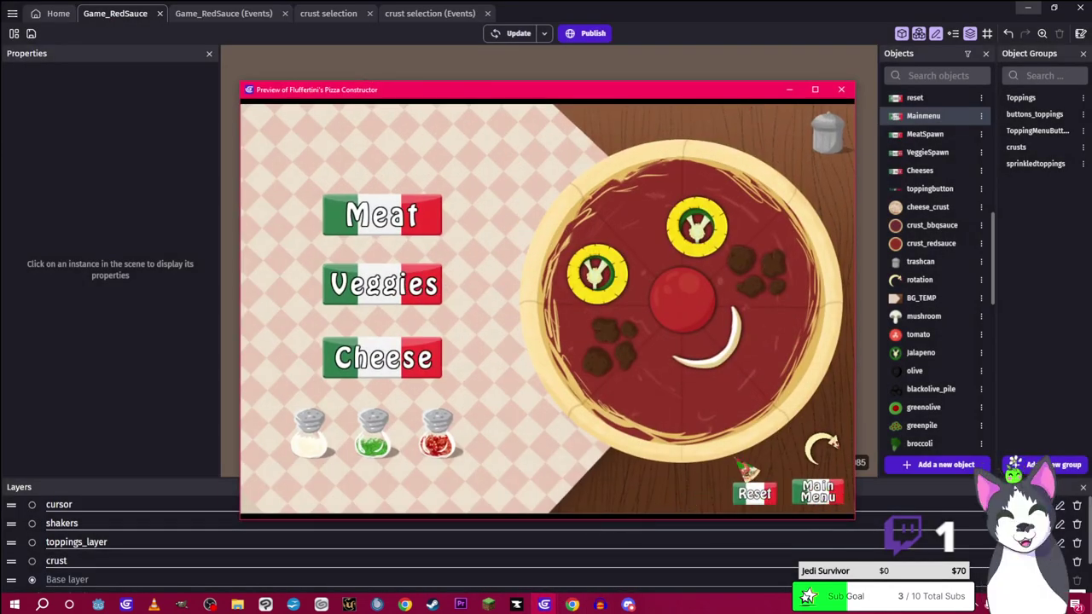
left_click(229, 15)
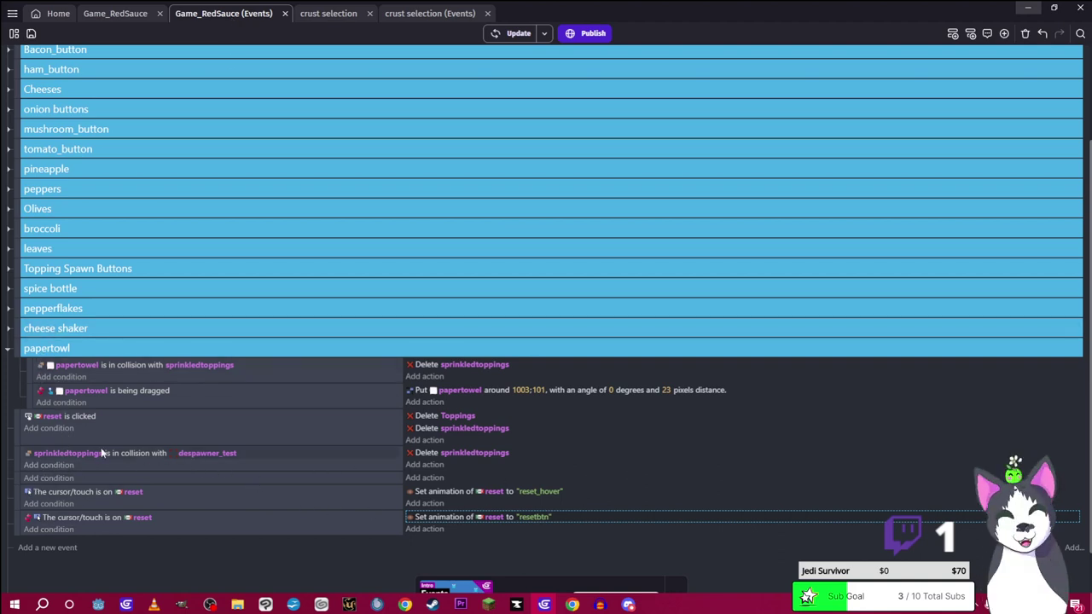
Collapse papertowl and move the reset-is-clicked event below the sprinkledtoppings despawner event
left_click(18, 461)
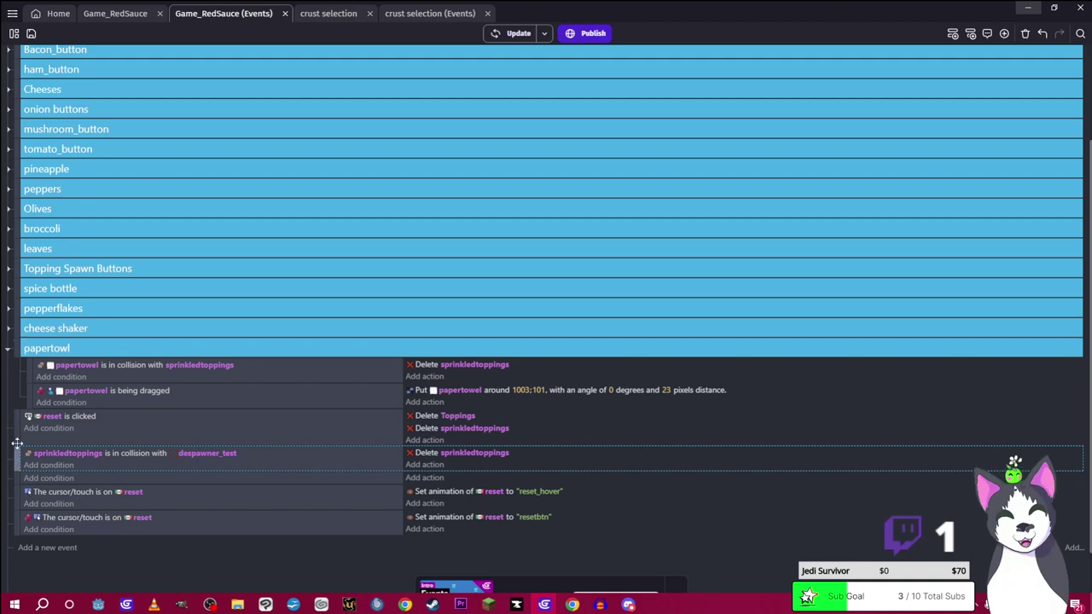
left_click(7, 330)
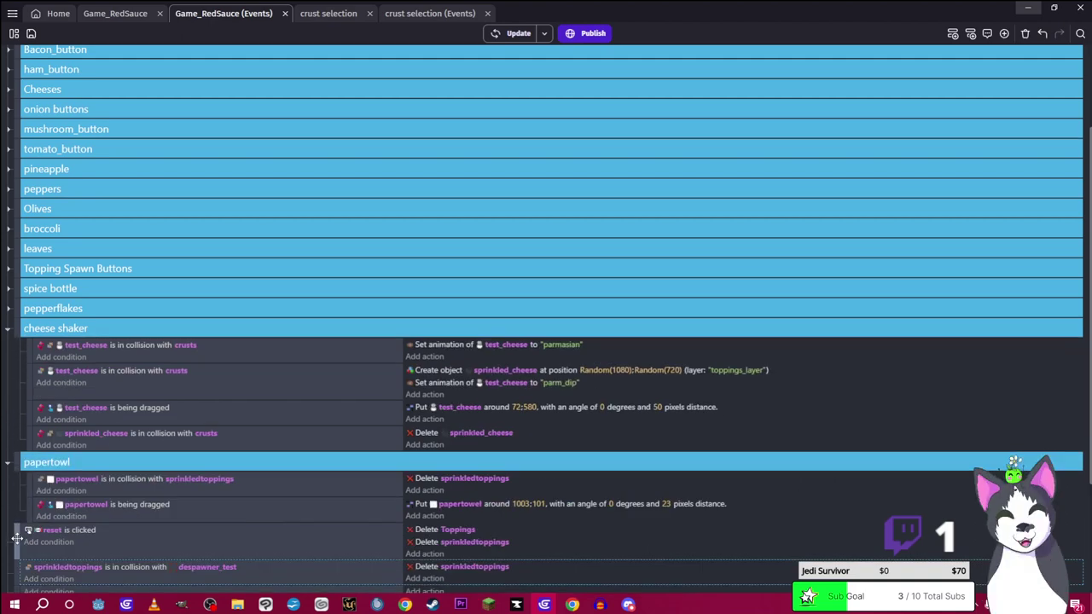
scroll(17, 538, "down", 2)
left_click_drag(14, 456, 19, 364)
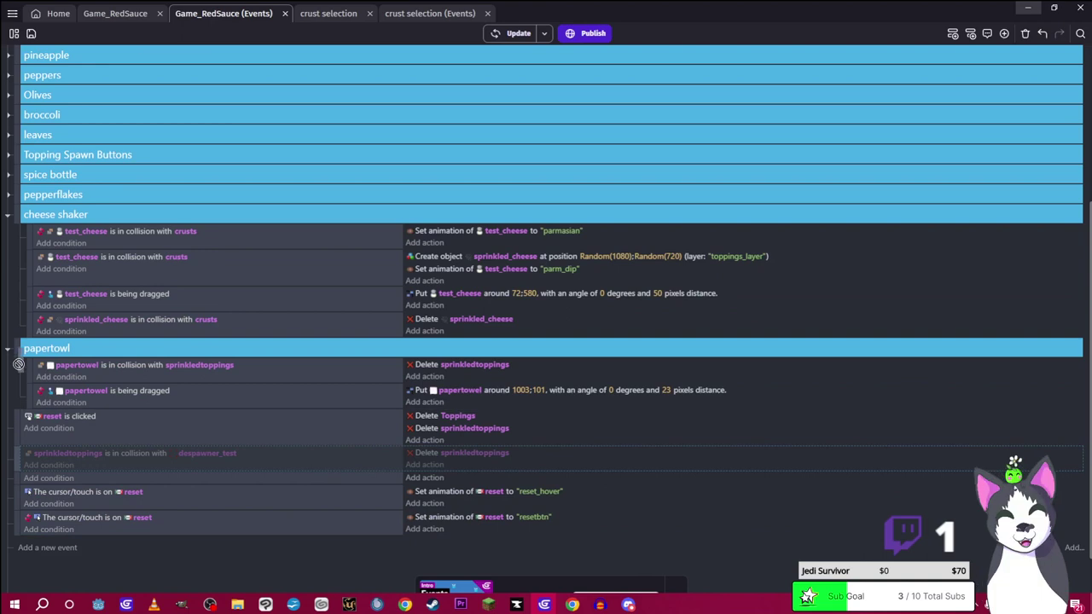
left_click_drag(14, 469, 14, 376)
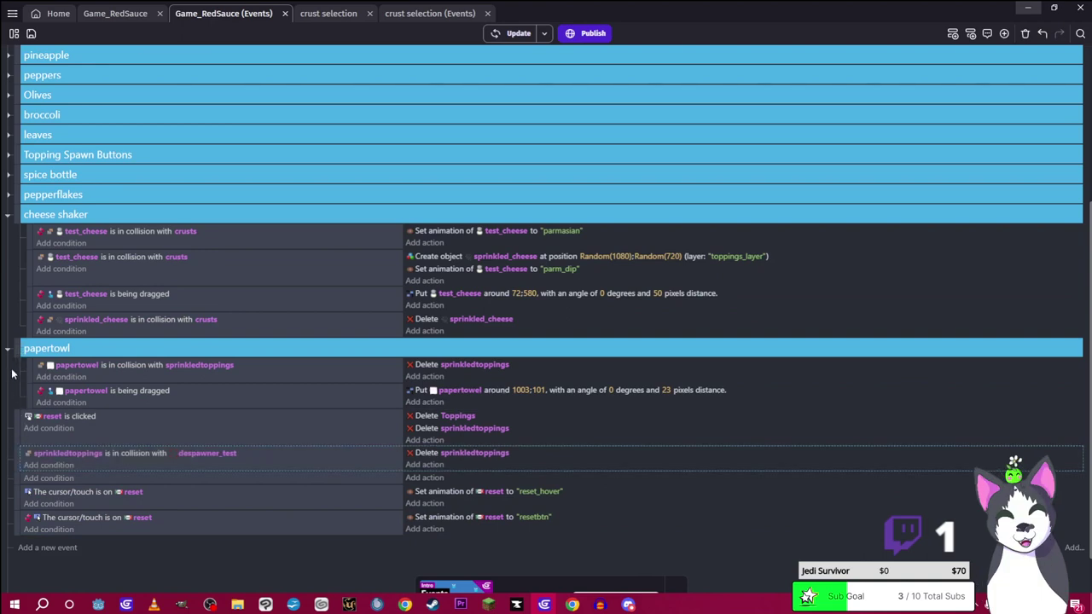
left_click(8, 348)
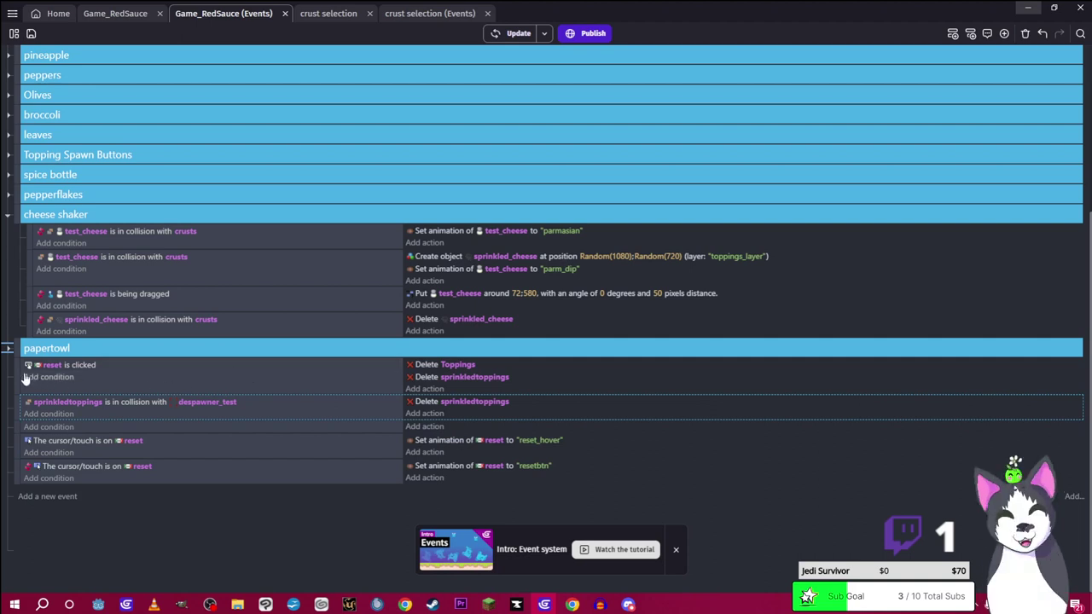
left_click_drag(15, 384, 17, 430)
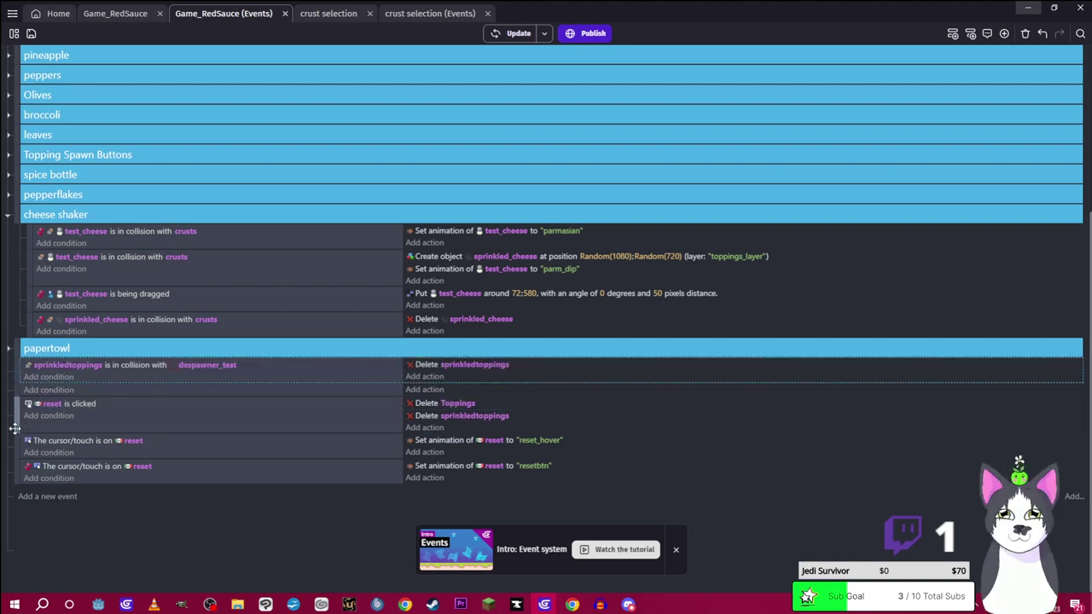
Delete the empty event and move the three reset events into a new group
left_click(191, 391)
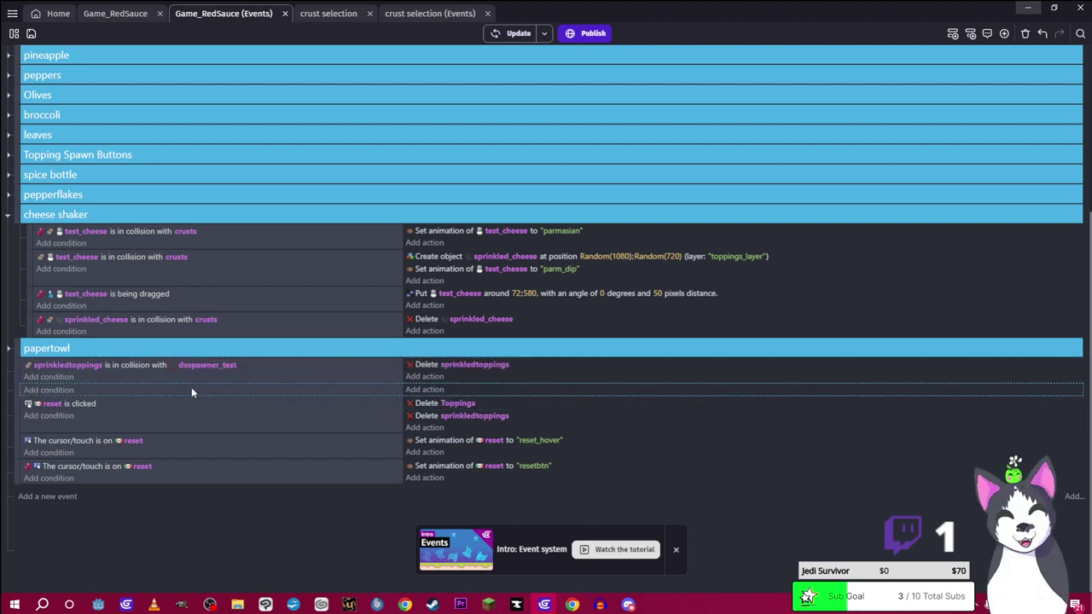
key("Delete")
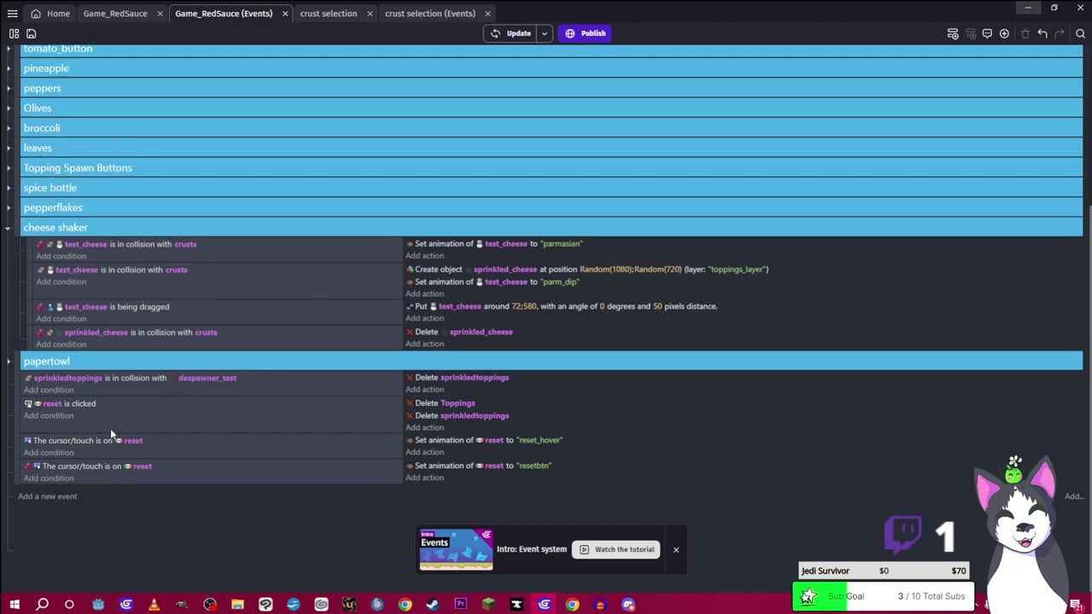
right_click(188, 415)
mouse_move(326, 256)
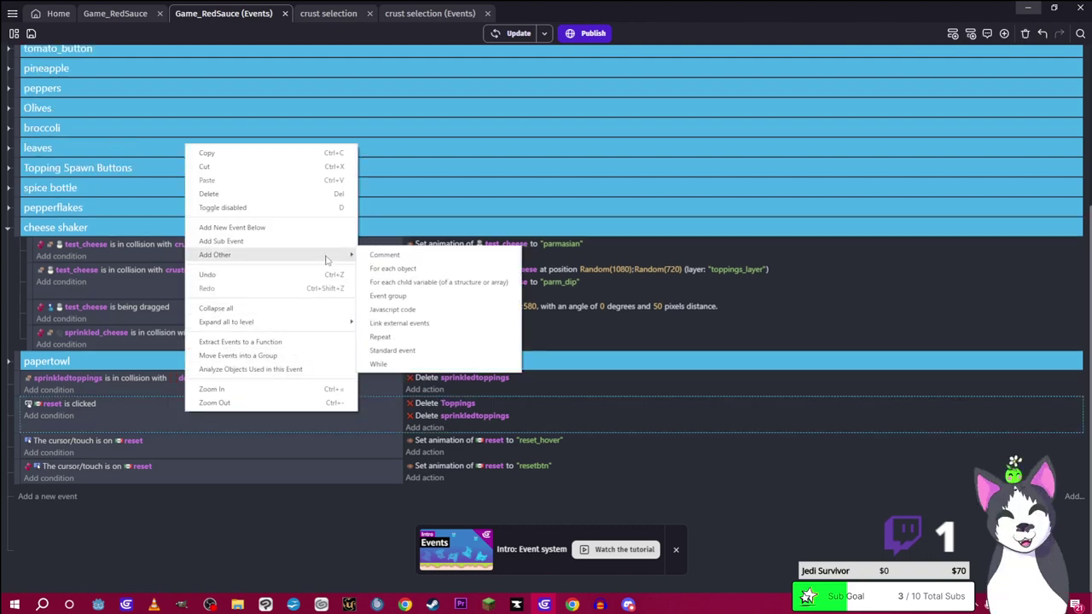
right_click(599, 431)
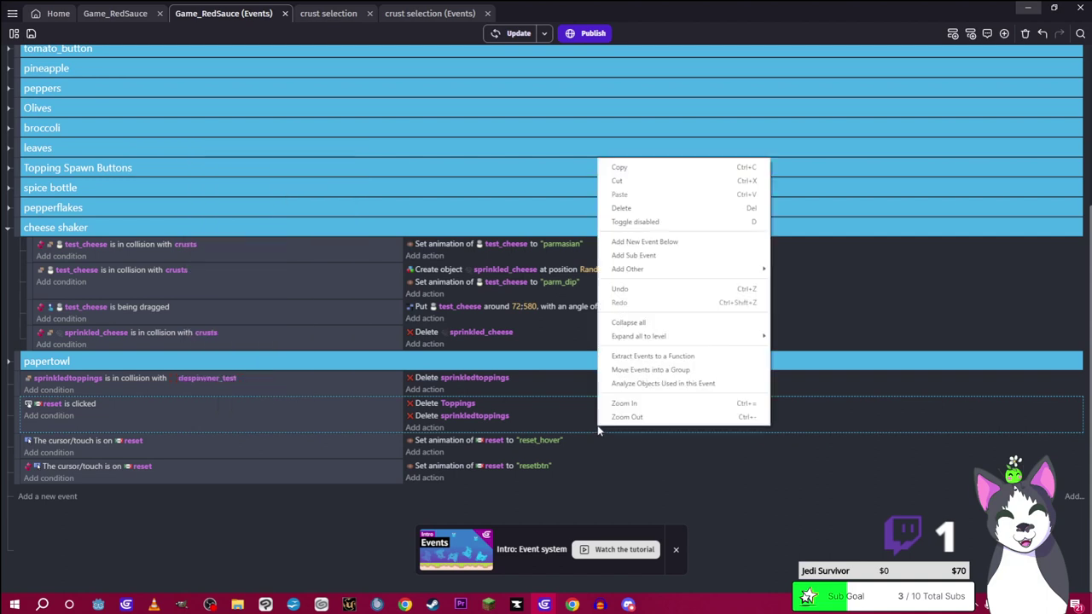
right_click(255, 476)
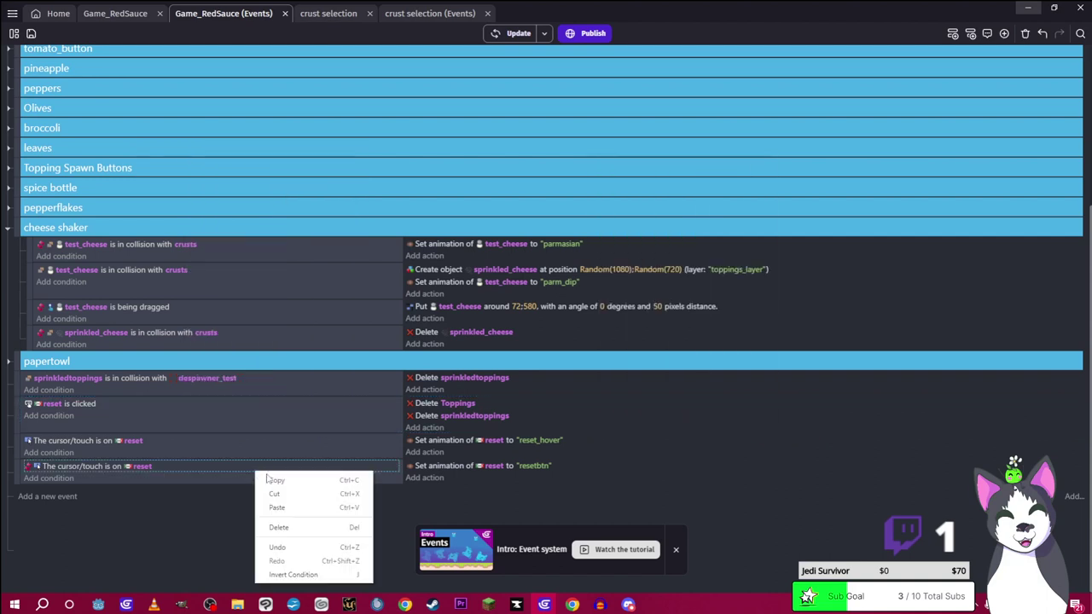
right_click(226, 429)
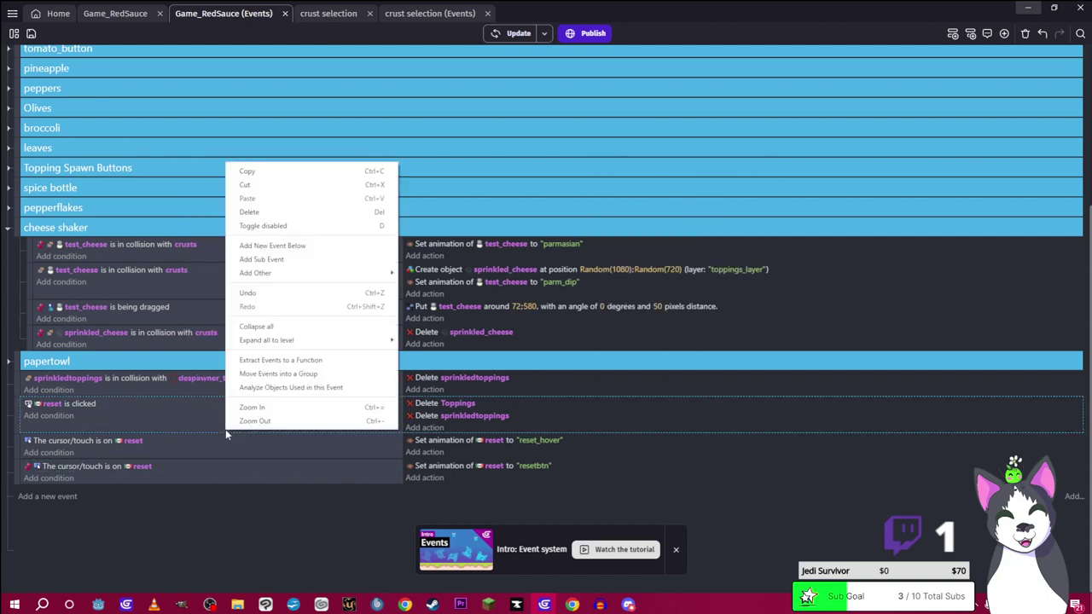
left_click(320, 376)
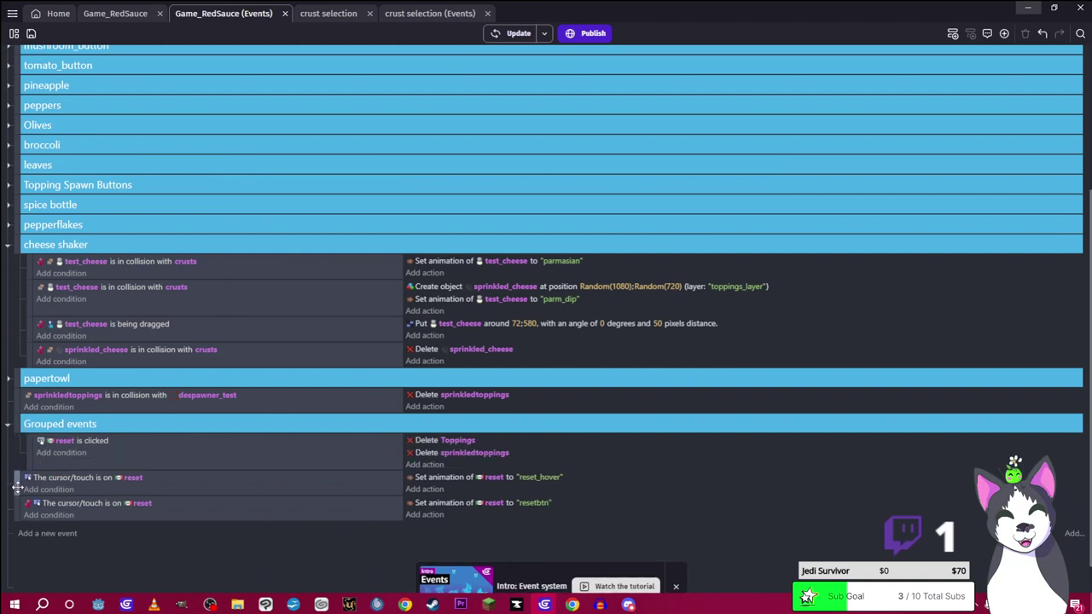
Reposition the reset hover event and rename the group 'reset and main menu buttons'
left_click_drag(17, 487, 29, 509)
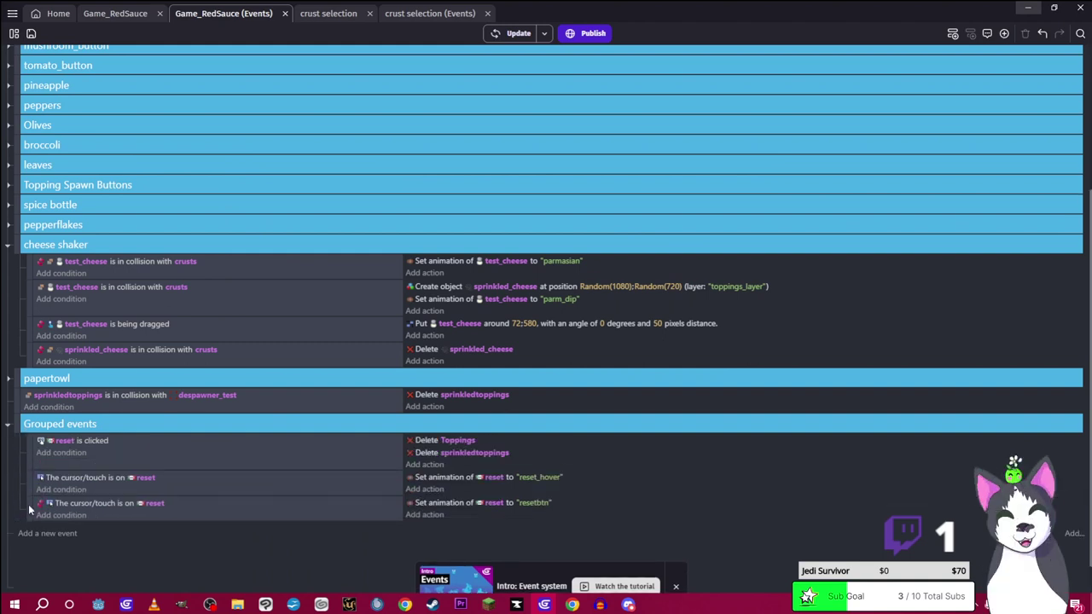
left_click(36, 424)
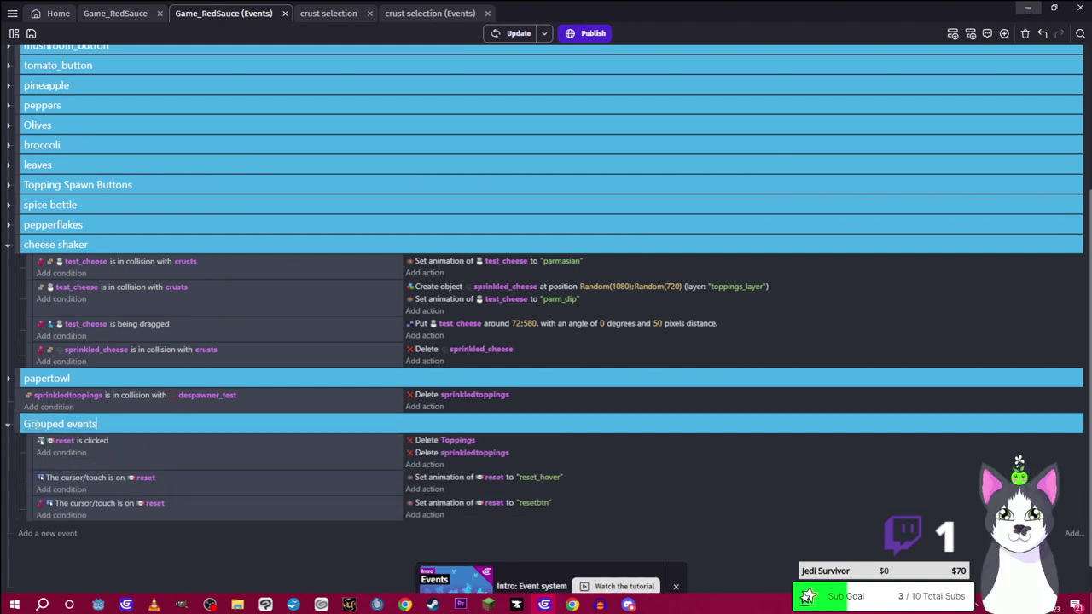
key("ctrl+a")
type("reset and")
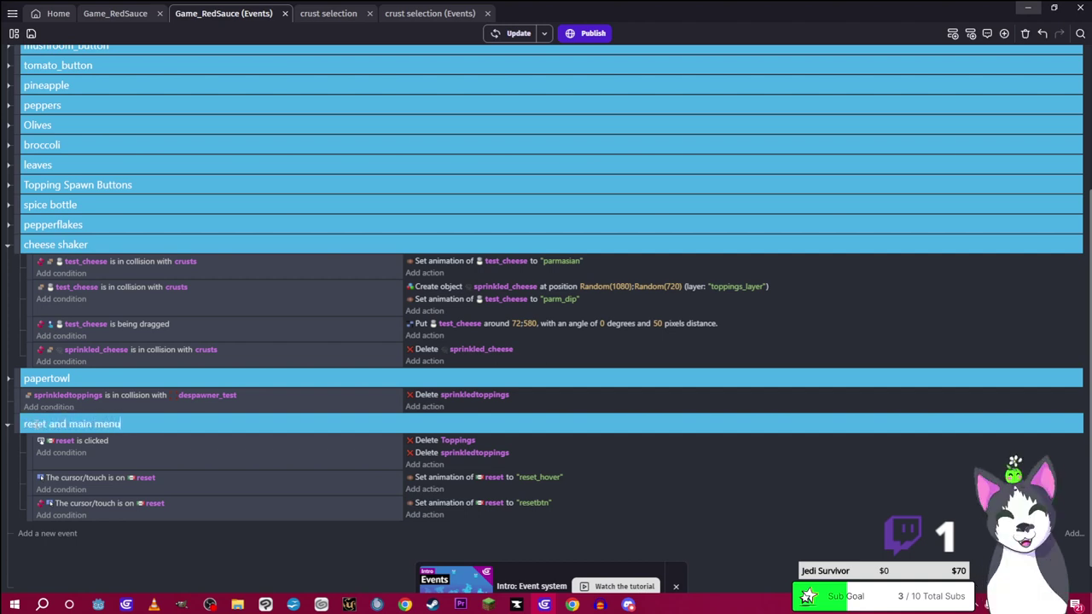
type(" main menu buttons")
key("Return")
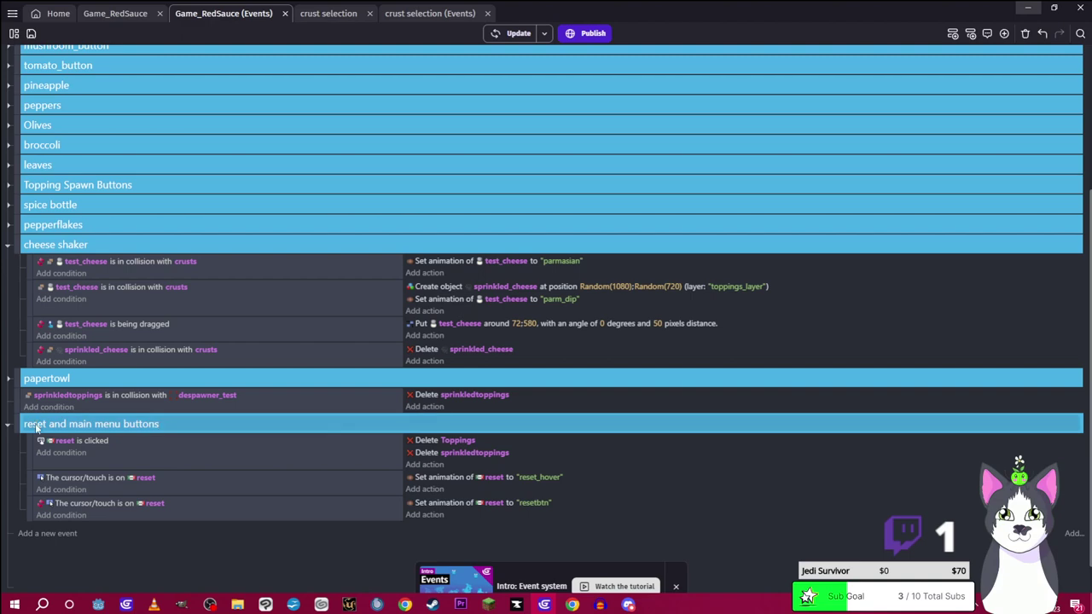
scroll(58, 282, "up", 2)
scroll(58, 282, "up", 4)
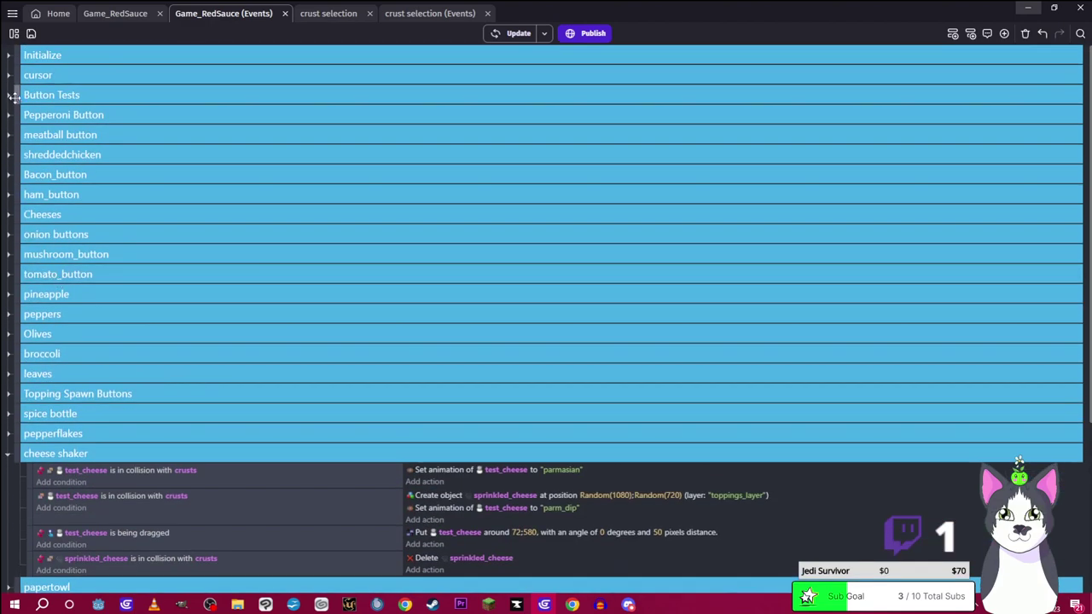
Expand Button Tests and drag the 'Mainmenu is clicked' event under the reset events
left_click(9, 95)
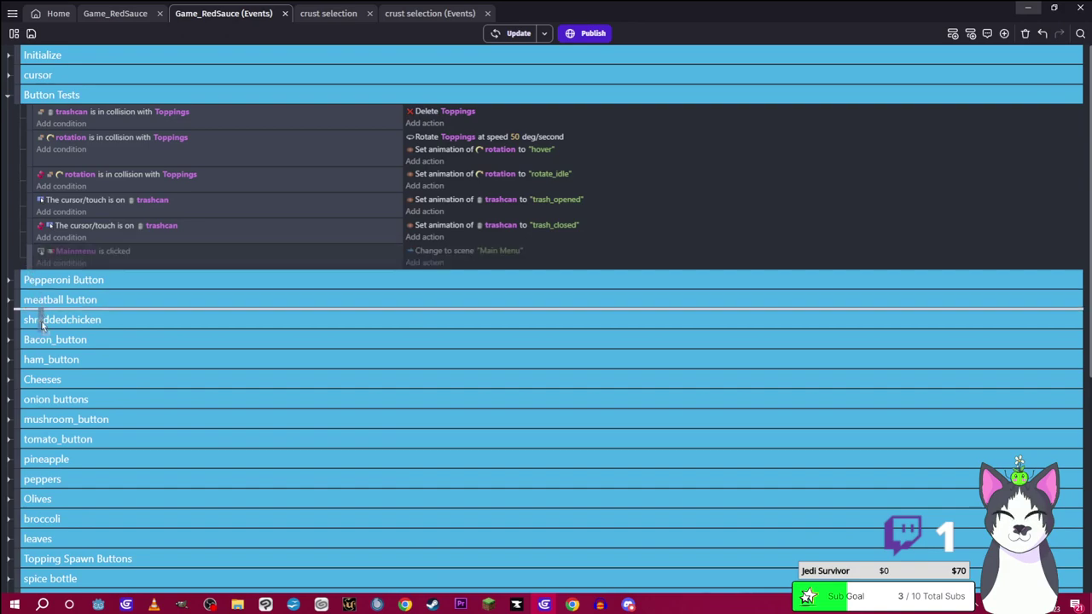
scroll(51, 546, "down", 4)
scroll(51, 579, "down", 7)
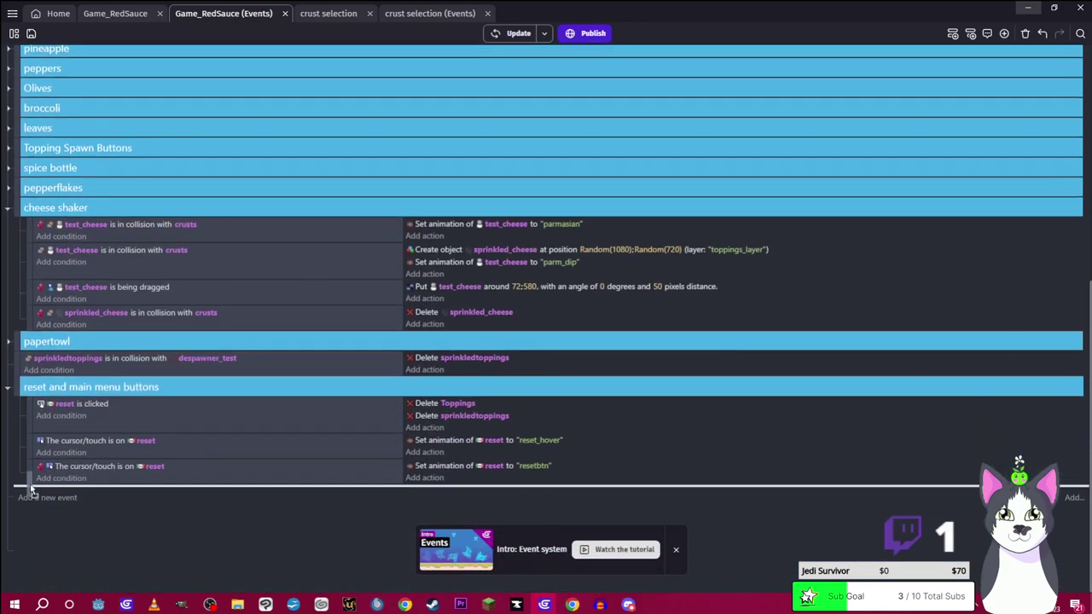
left_click_drag(30, 490, 31, 478)
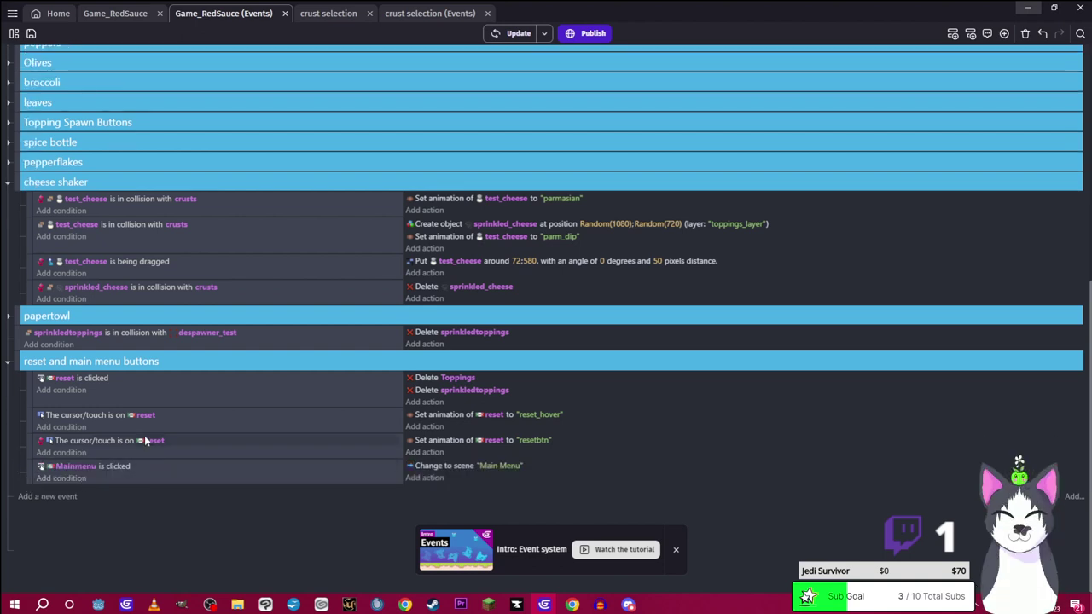
left_click(181, 418)
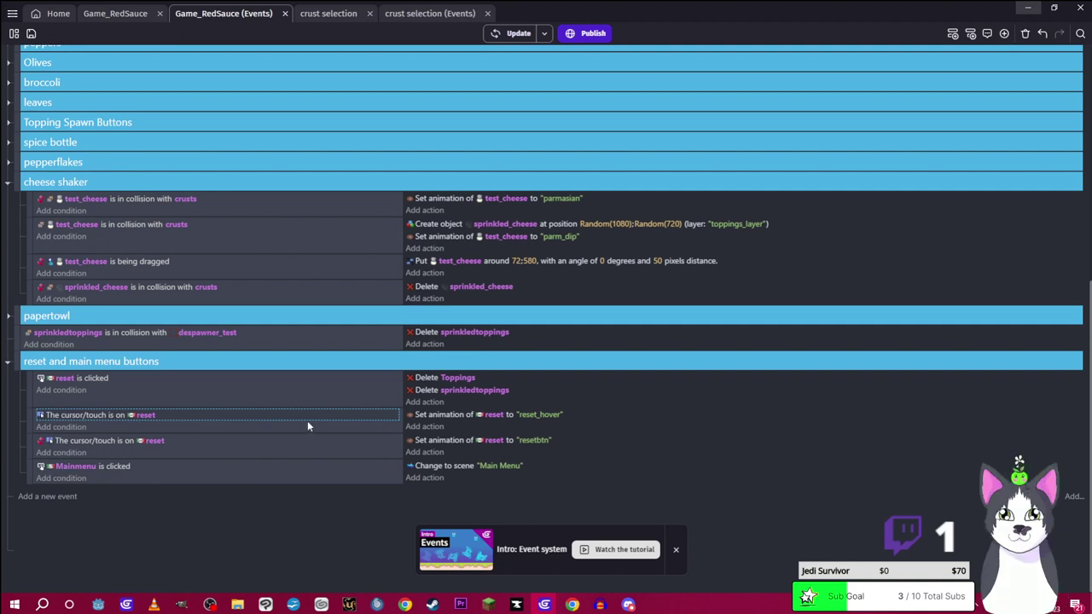
Add two new events whose pasted cursor-hover conditions check the Mainmenu object
left_click(30, 498)
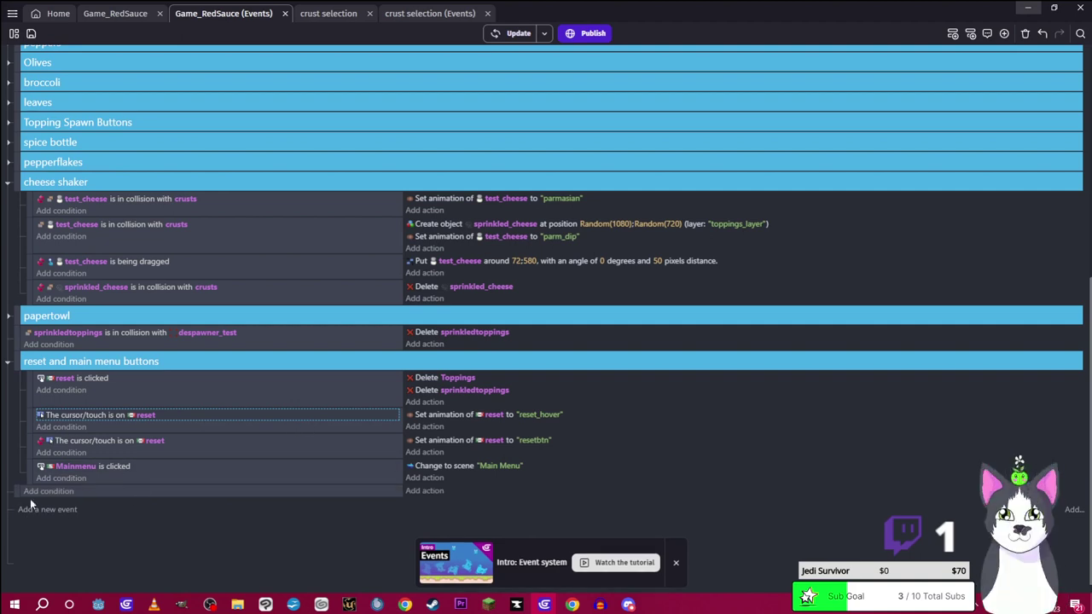
key("ctrl+v")
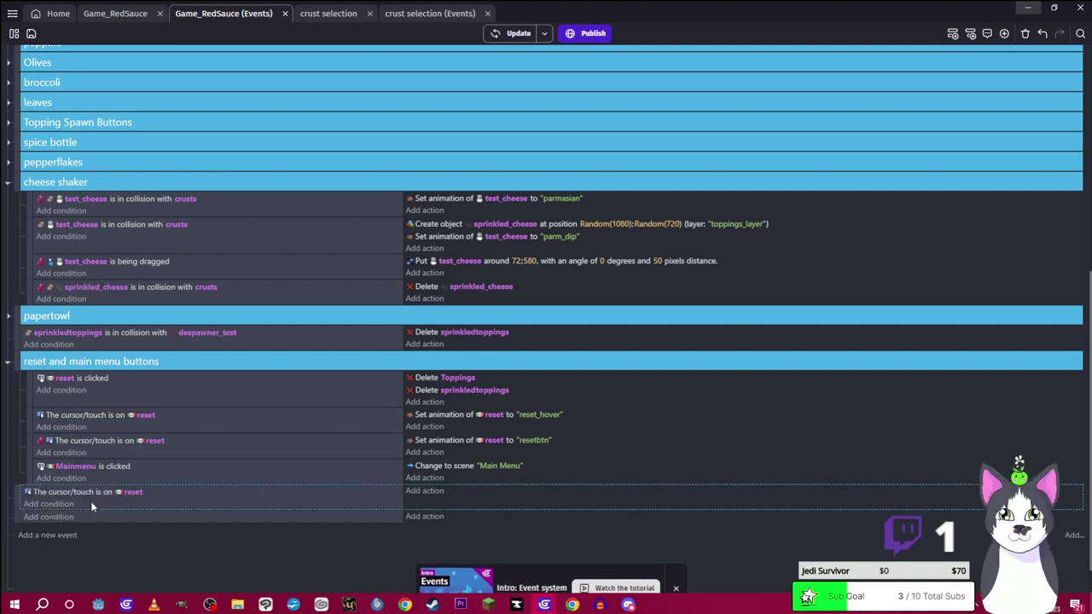
left_click(101, 518)
left_click(130, 516)
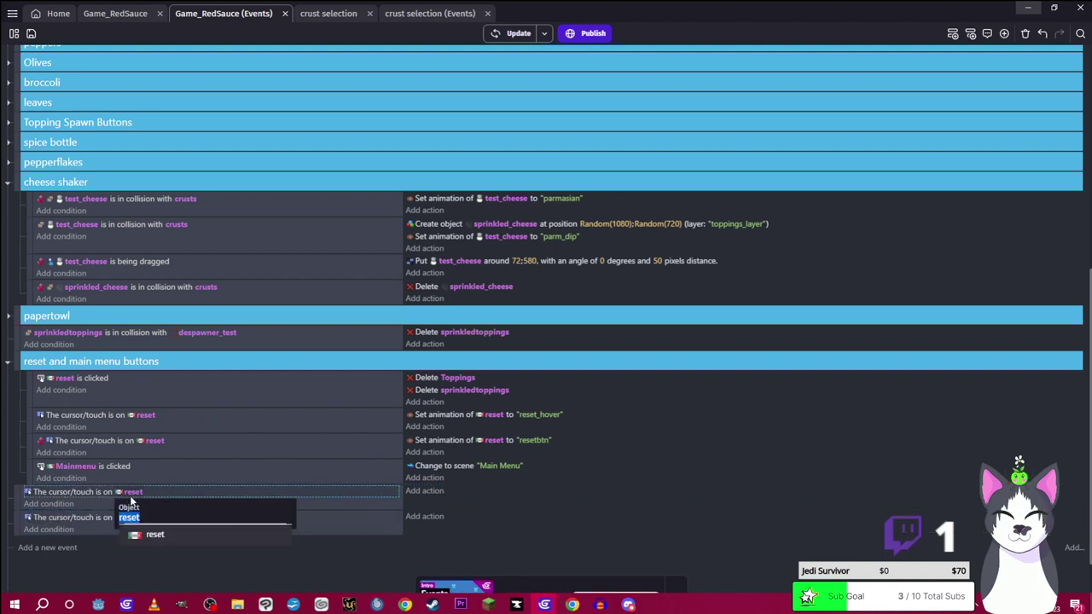
type("ma")
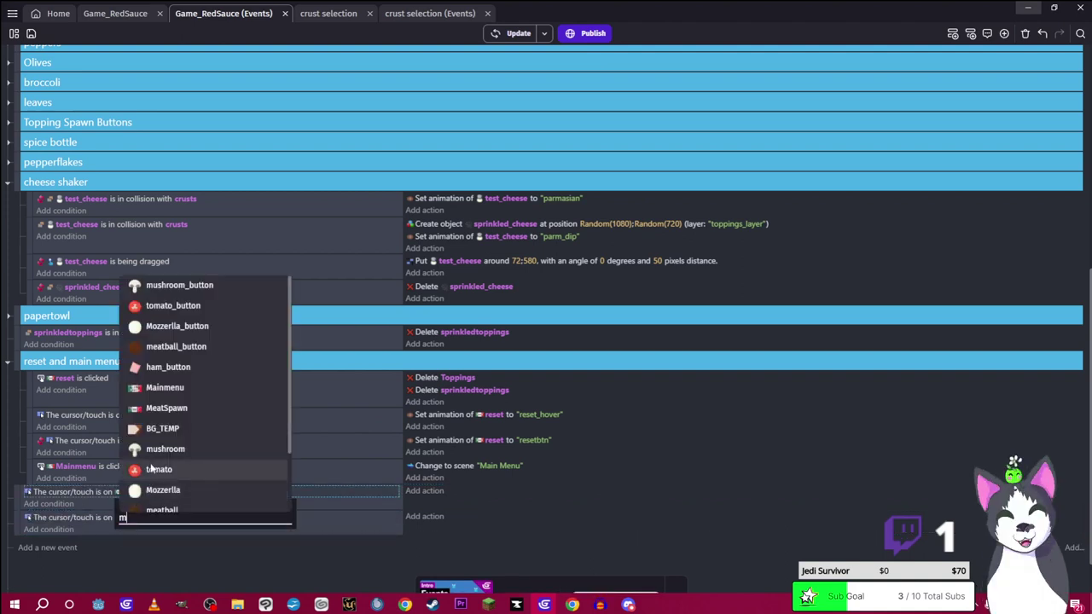
left_click(162, 554)
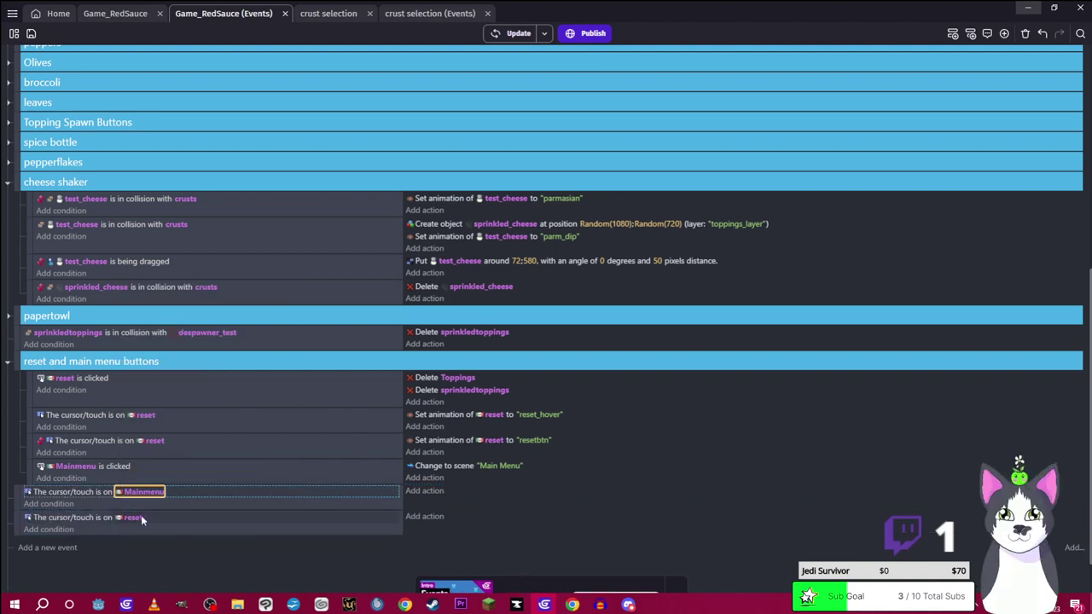
left_click(136, 517)
type("ma")
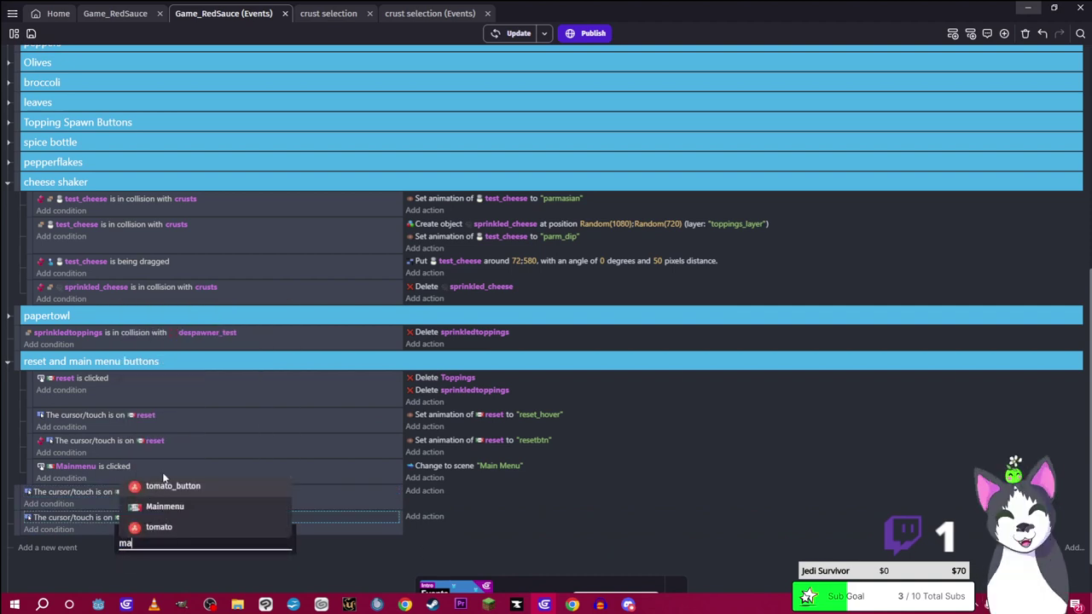
left_click(165, 506)
Invert the lower event's Mainmenu hover condition
right_click(174, 489)
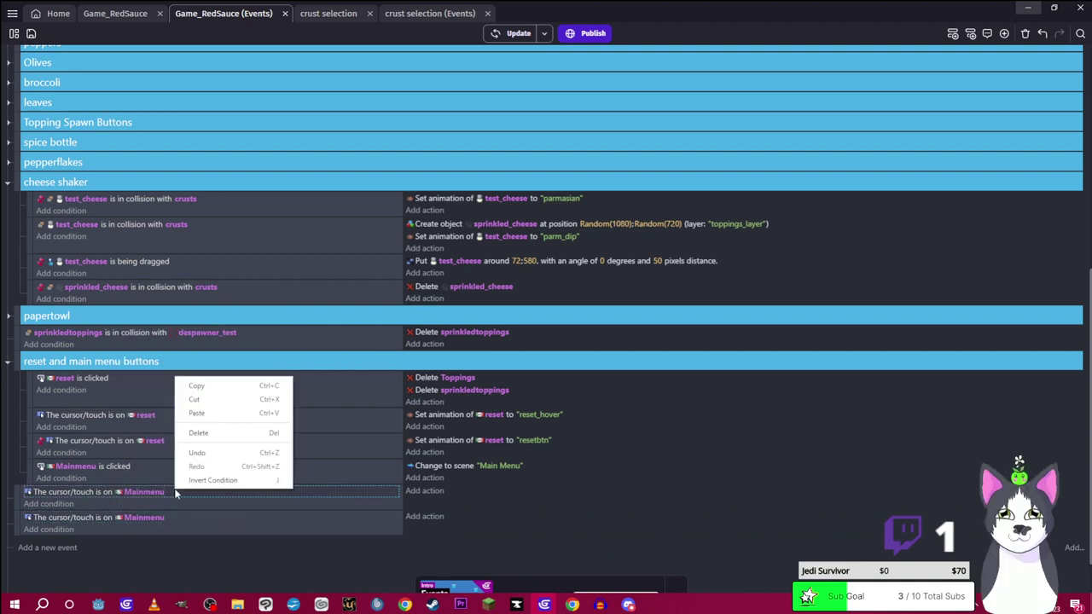
key("Escape")
right_click(184, 522)
left_click(219, 498)
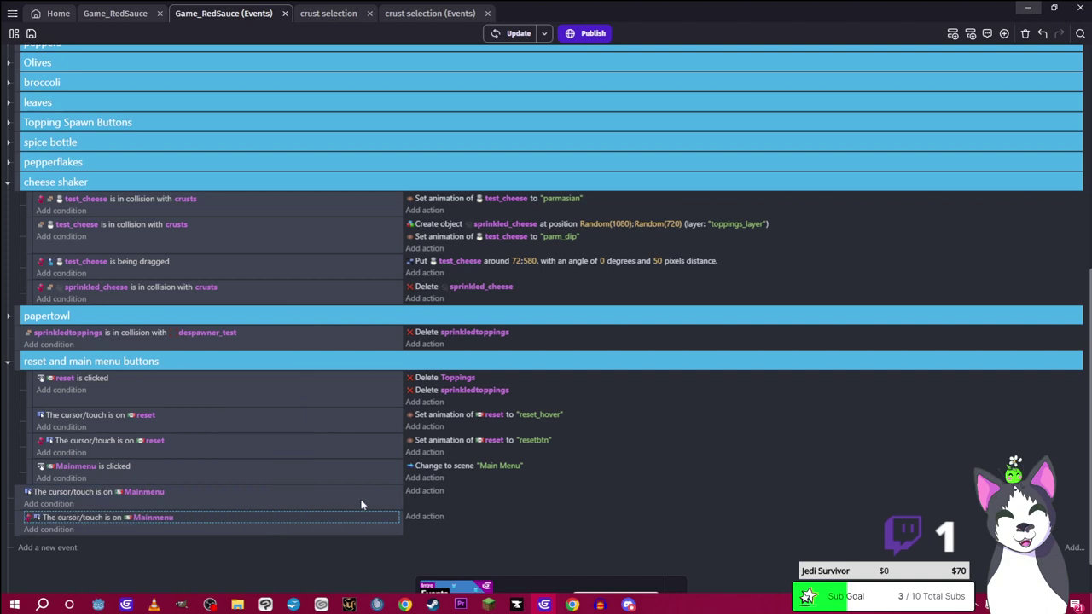
Copy the reset_hover animation action into both Mainmenu events
left_click(580, 415)
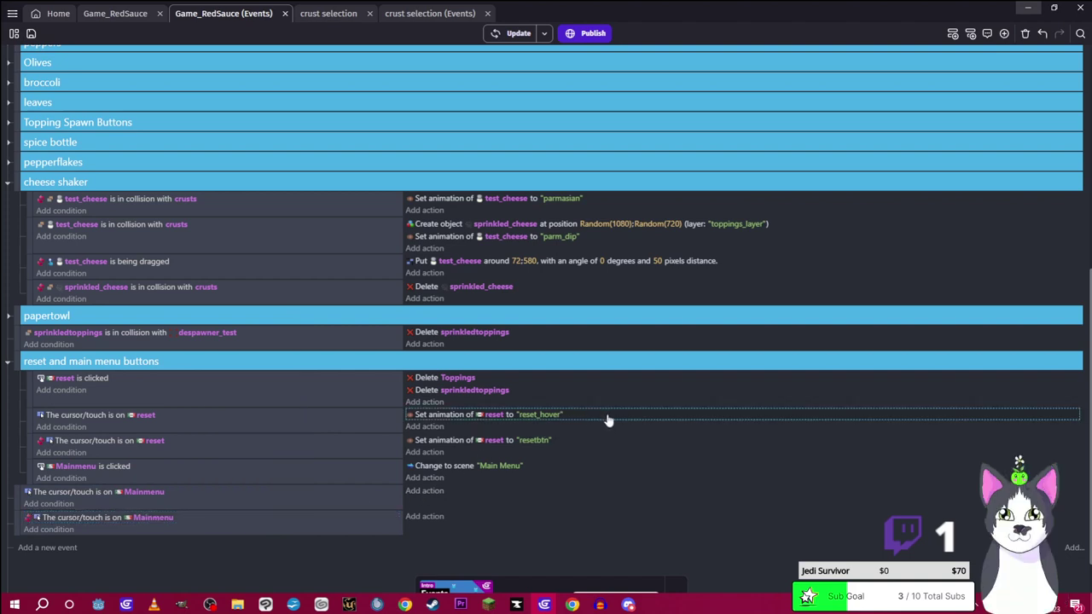
key("ctrl+c")
left_click(469, 495)
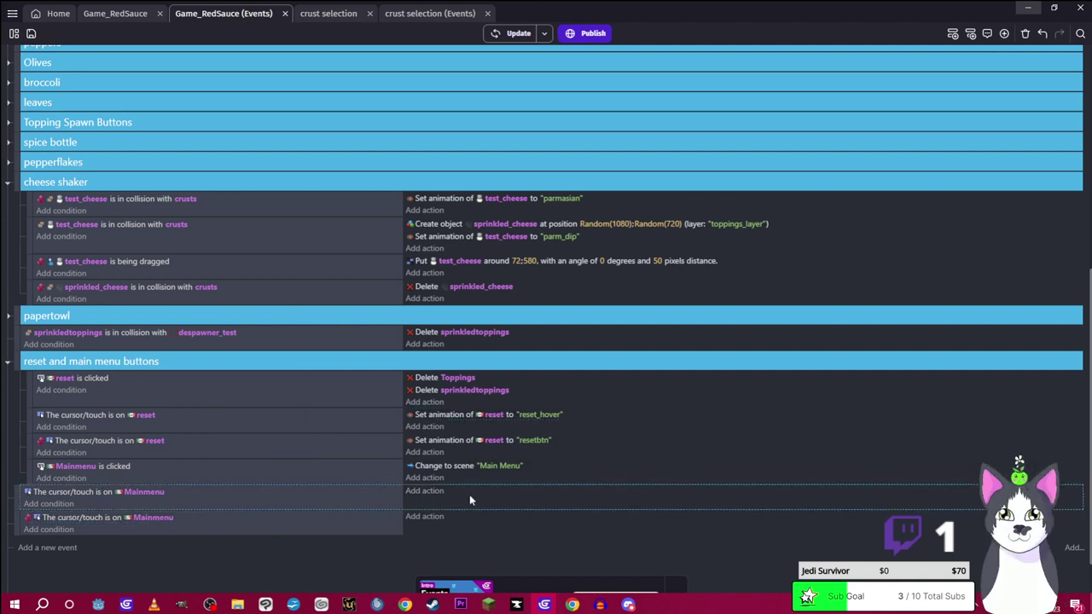
key("ctrl+v")
left_click(487, 516)
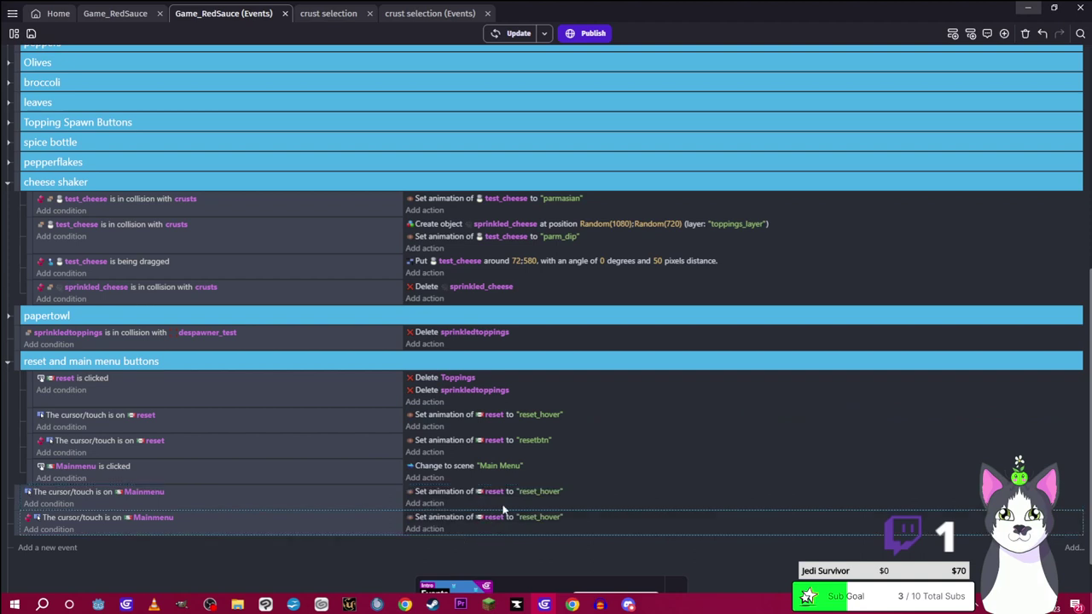
Switch both pasted actions to animate the Mainmenu object
left_click(492, 495)
type("ma")
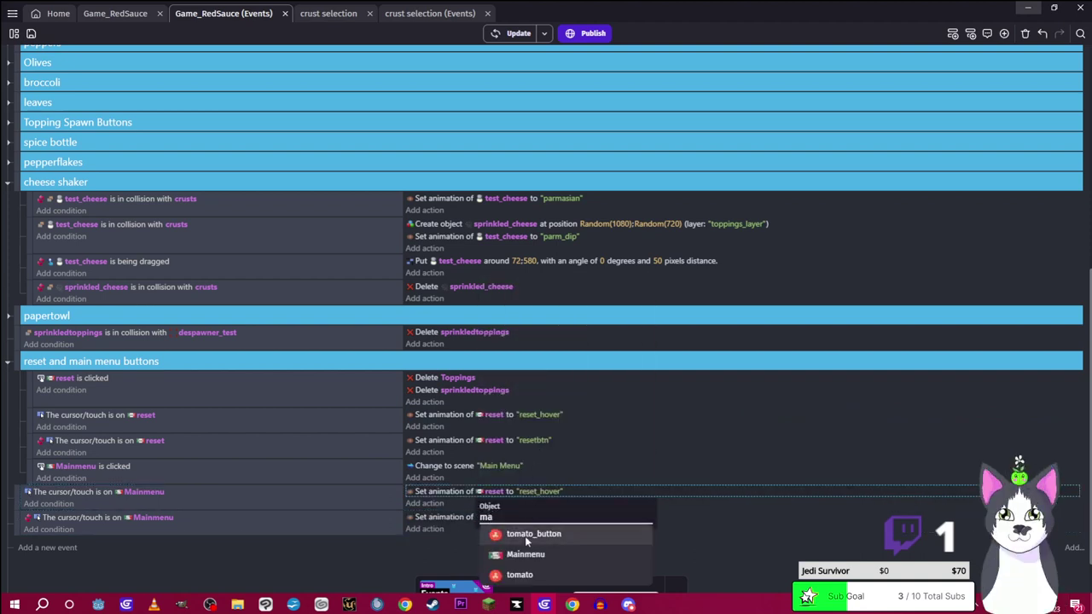
key("Down")
key("Return")
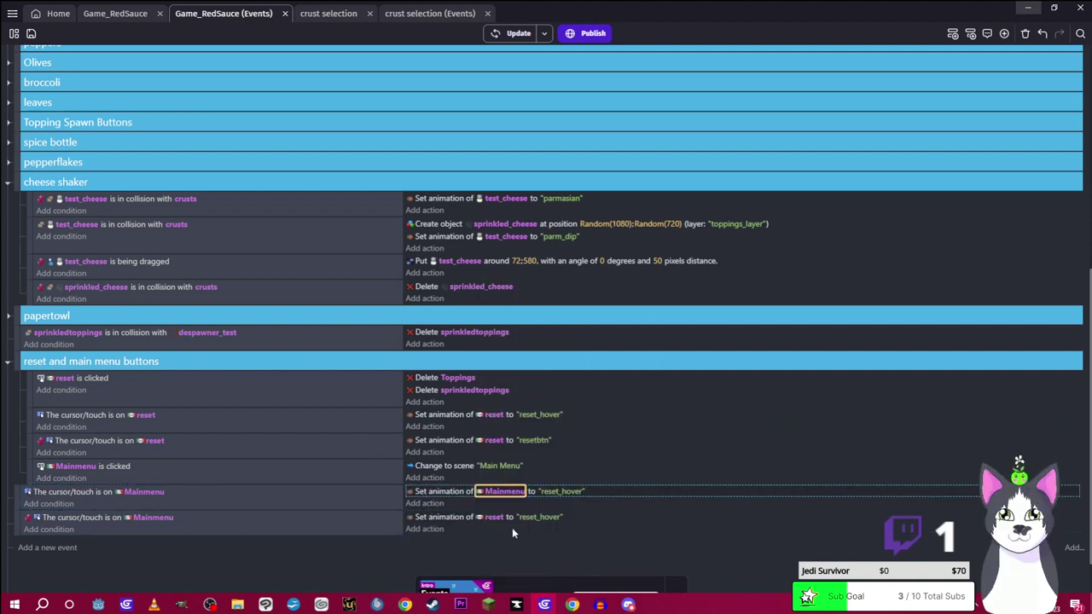
left_click(495, 517)
type("ma")
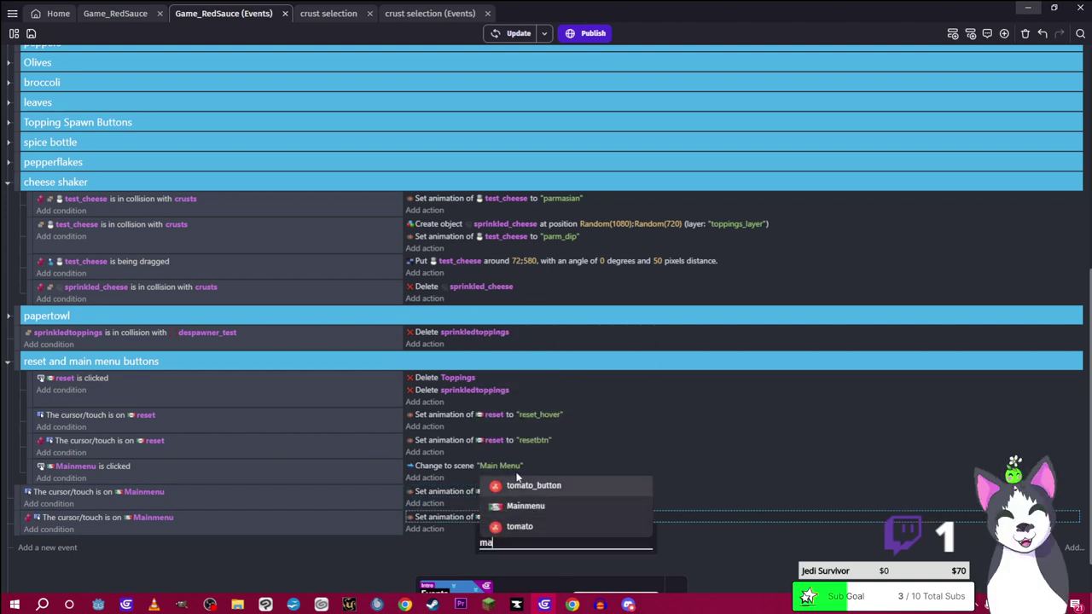
key("Down")
key("Return")
Set the upper hover event's animation to MM_Hover
left_click(562, 517)
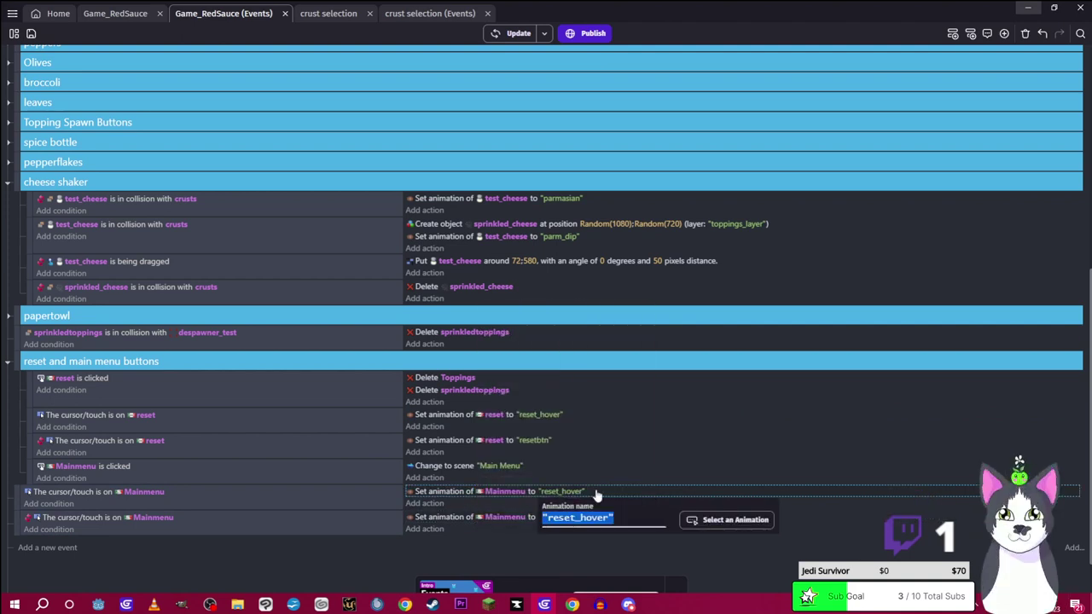
left_click(710, 521)
left_click(640, 518)
left_click(555, 541)
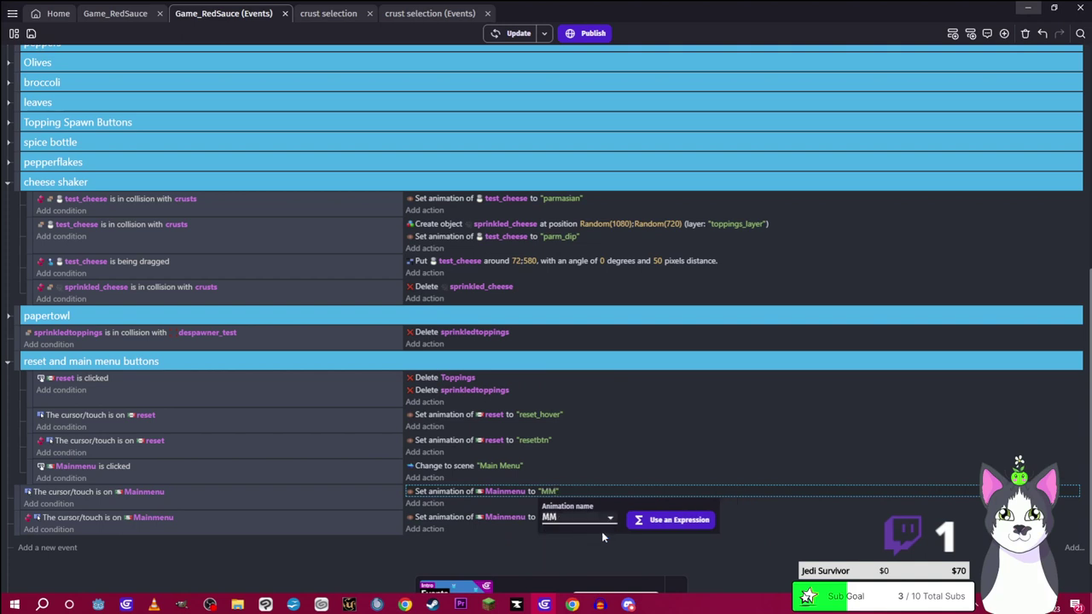
left_click(610, 518)
key("Down")
key("Return")
Set the inverted event's animation to MM and launch a game preview
left_click(580, 518)
left_click(608, 543)
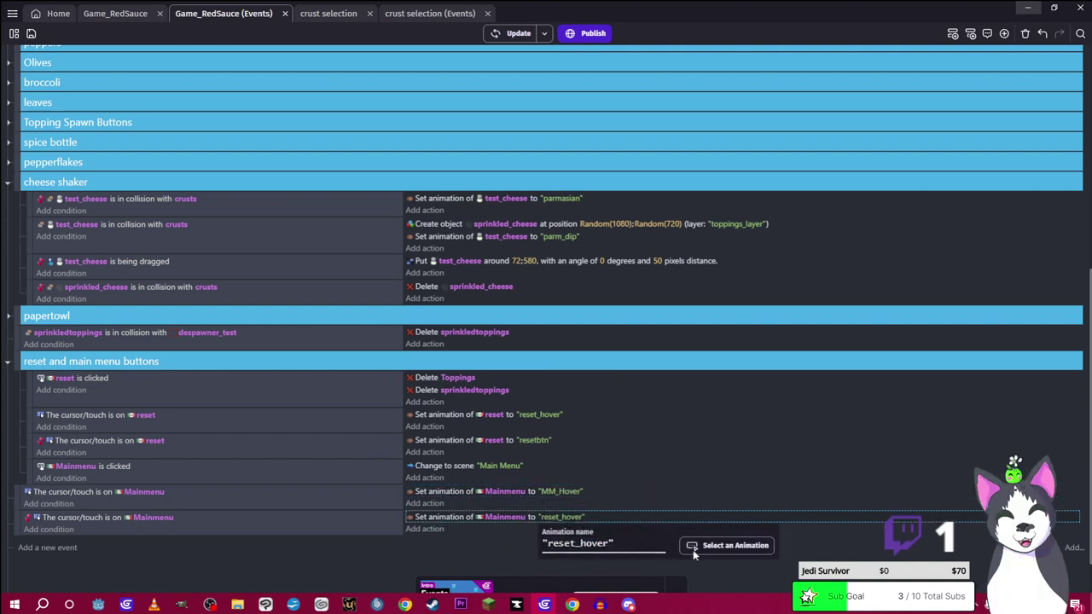
left_click(693, 549)
left_click(589, 542)
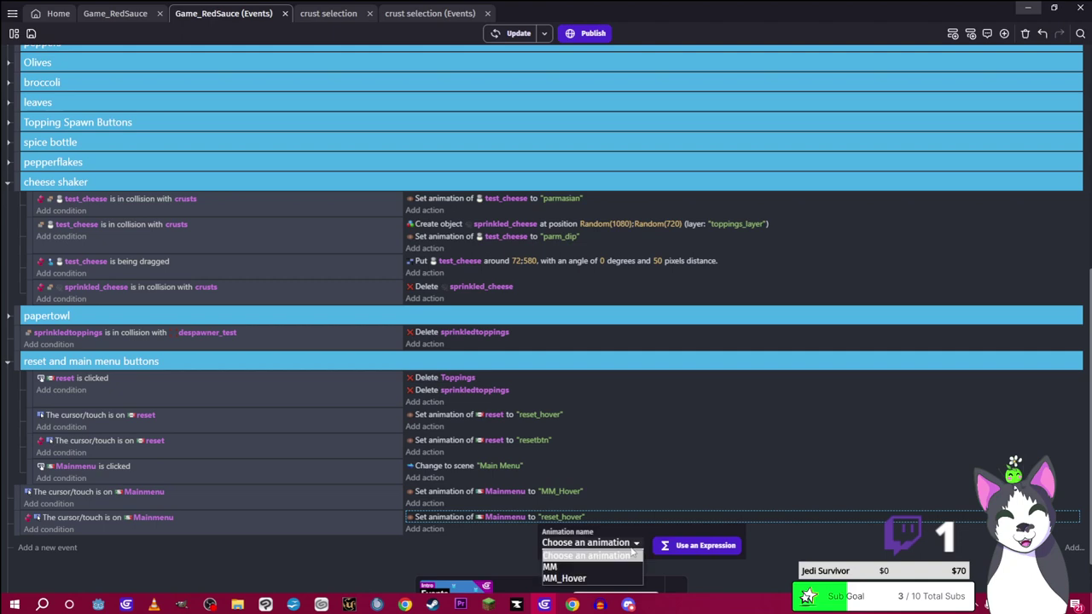
left_click(584, 567)
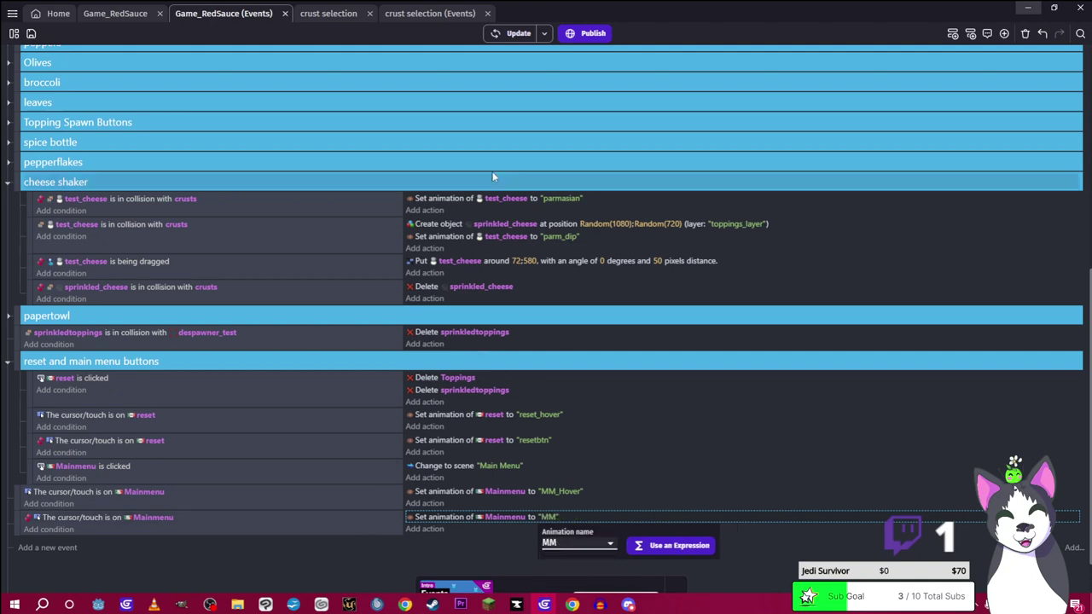
left_click(512, 33)
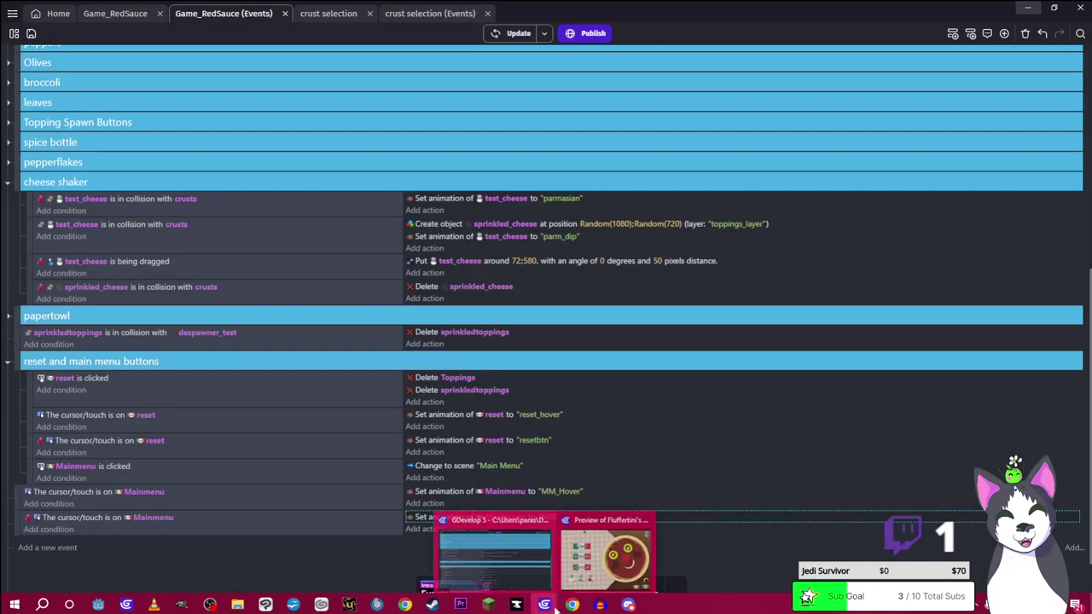
Shake red and cheese sprinkles onto the pizza, then reset it to plain sauce
left_click(585, 585)
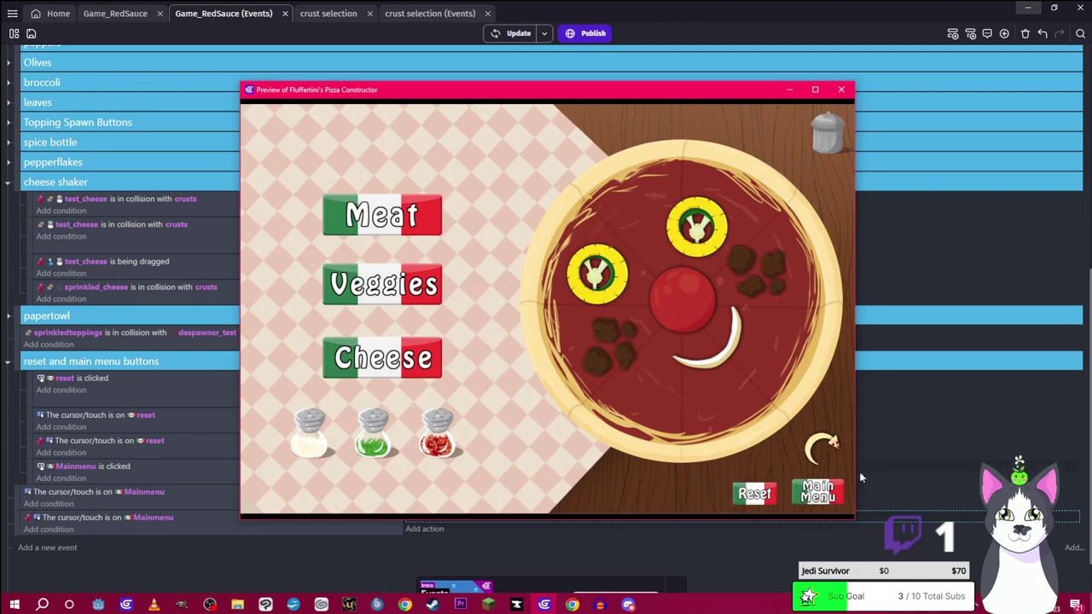
mouse_move(435, 433)
left_mouse_down()
mouse_move(580, 370)
mouse_move(414, 437)
mouse_move(606, 372)
mouse_move(644, 339)
mouse_move(645, 354)
left_mouse_up()
left_click_drag(311, 435, 662, 298)
left_click(385, 220)
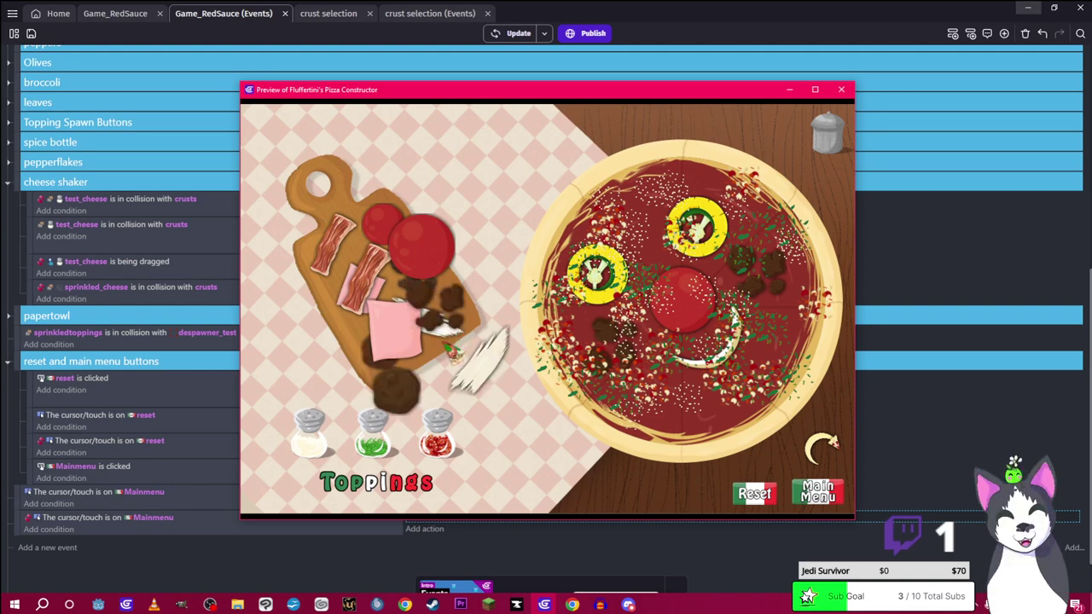
left_click(754, 493)
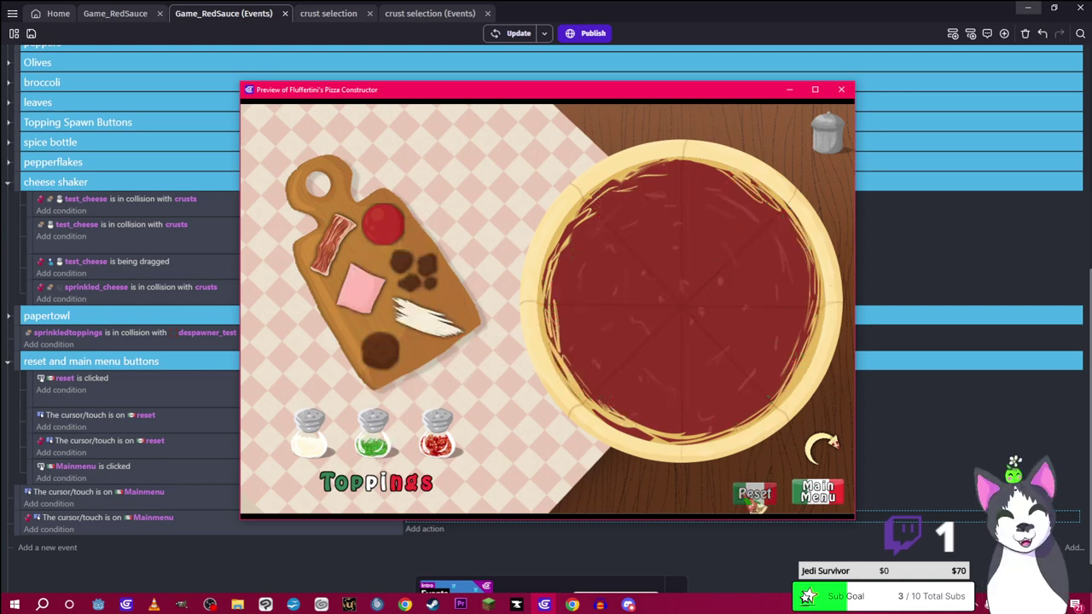
Load Veggies, drag onion, pineapple and basil onto the pizza, then reset
left_click(372, 480)
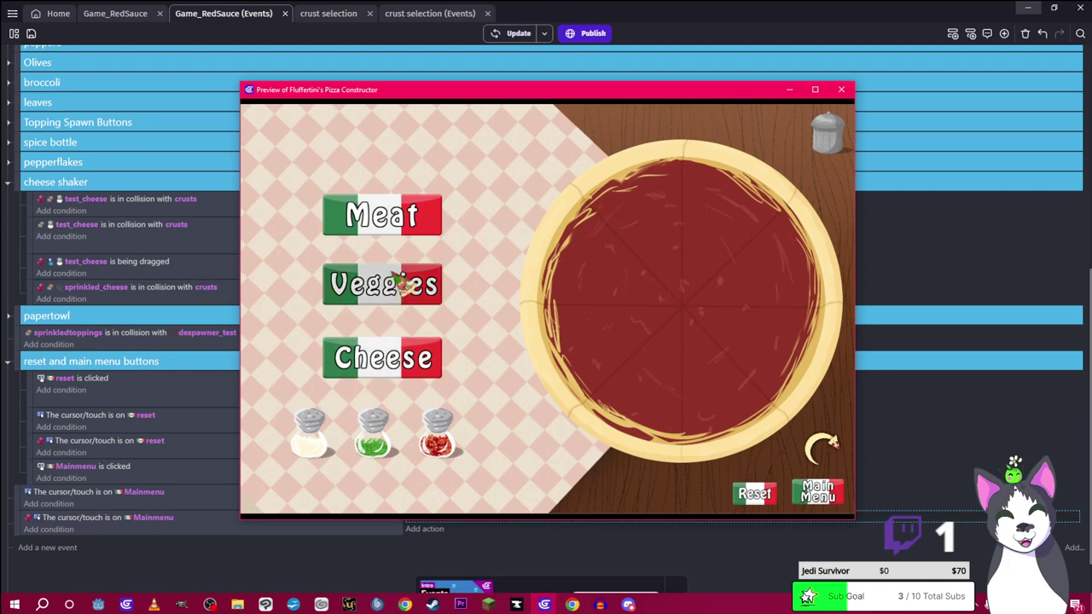
left_click(383, 285)
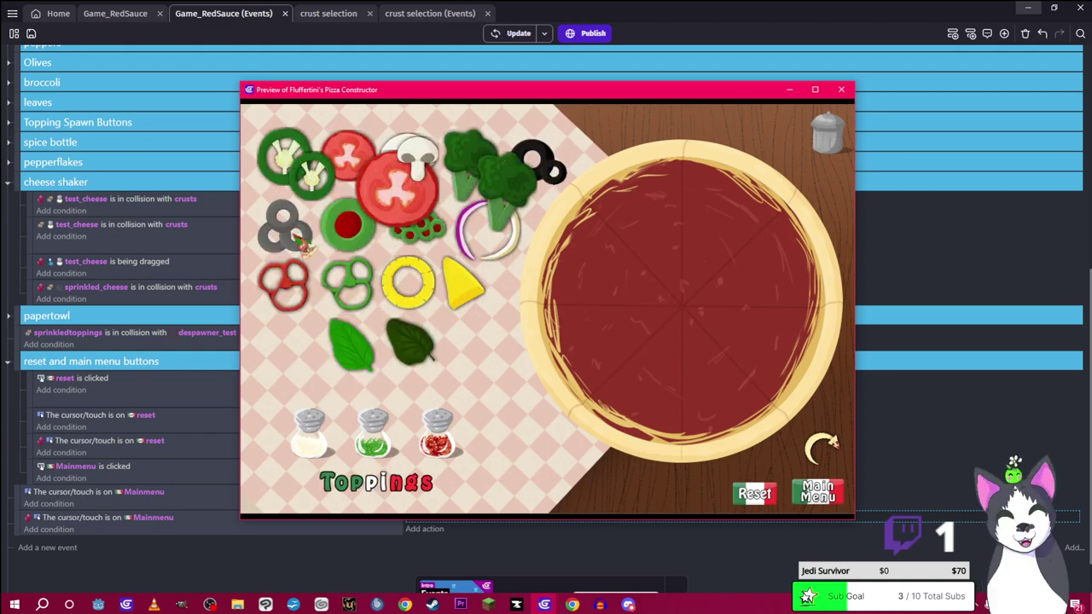
mouse_move(433, 252)
left_mouse_down()
mouse_move(483, 242)
mouse_move(544, 264)
left_mouse_up()
mouse_move(285, 286)
left_mouse_down()
mouse_move(324, 323)
mouse_move(408, 286)
mouse_move(486, 312)
left_mouse_up()
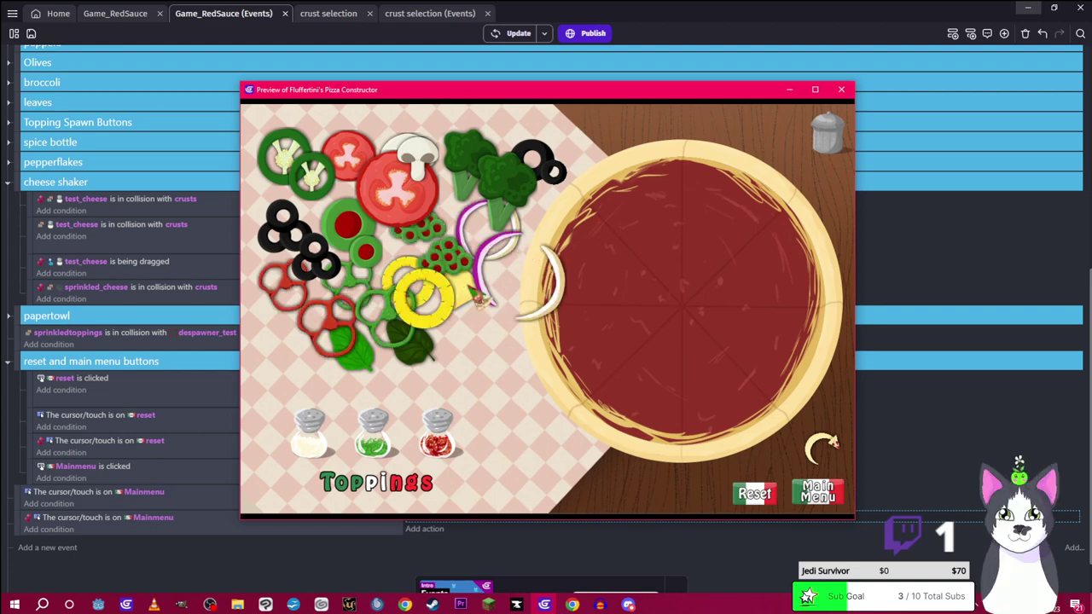
left_click_drag(350, 350, 457, 376)
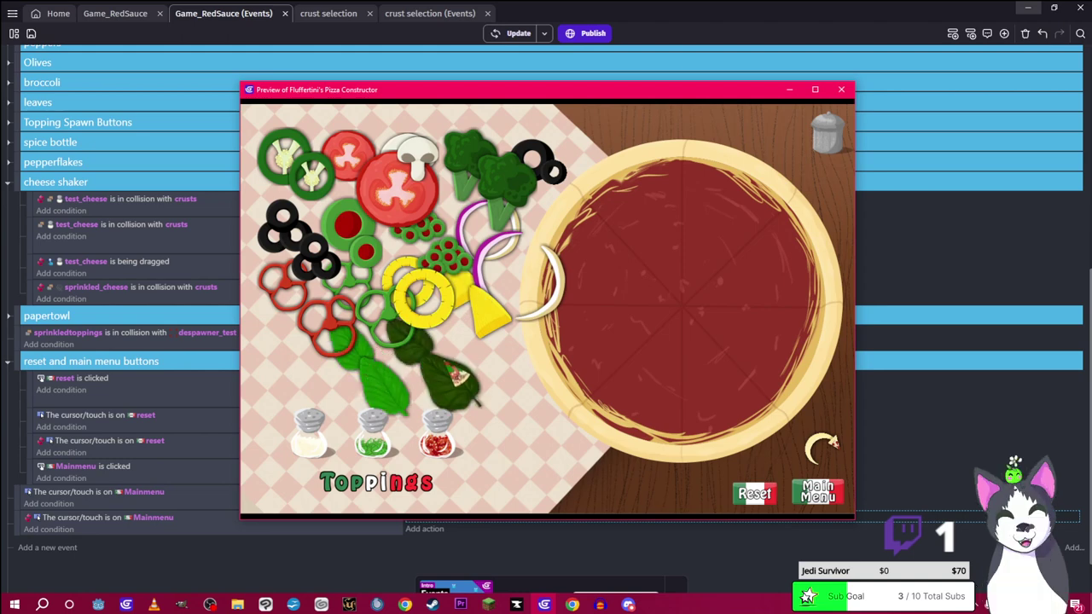
left_click(749, 493)
Test Cheese toppings by dragging wedges and slices, clear them, and close the preview
left_click(367, 483)
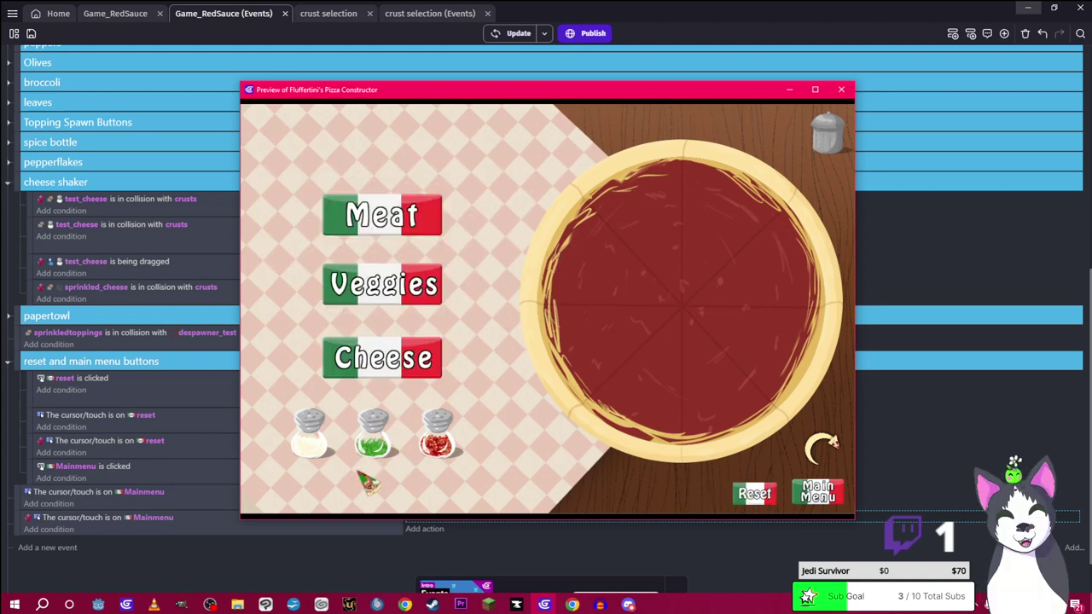
left_click(382, 359)
left_click_drag(375, 205, 495, 299)
left_click_drag(411, 337, 436, 366)
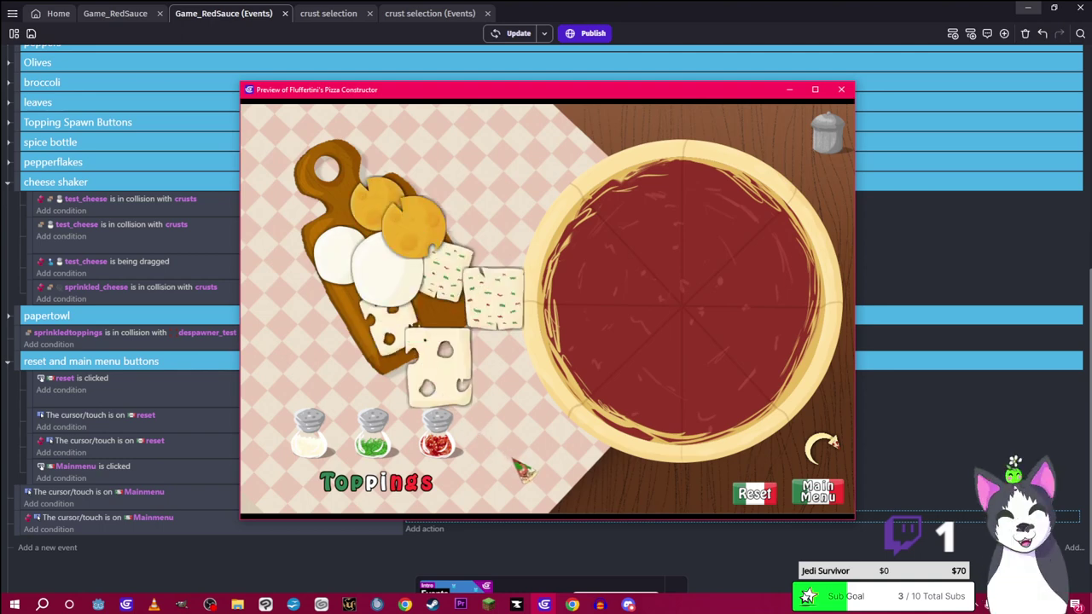
left_click(754, 495)
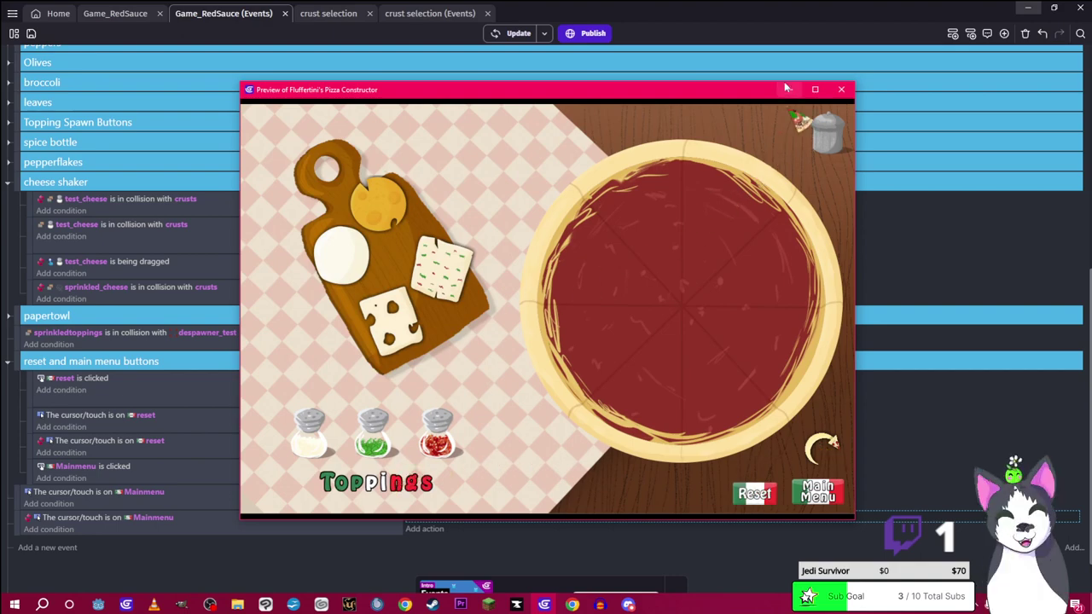
left_click(841, 89)
Open the Game_RedSauce scene and view the Toppings group's member list
left_click(132, 14)
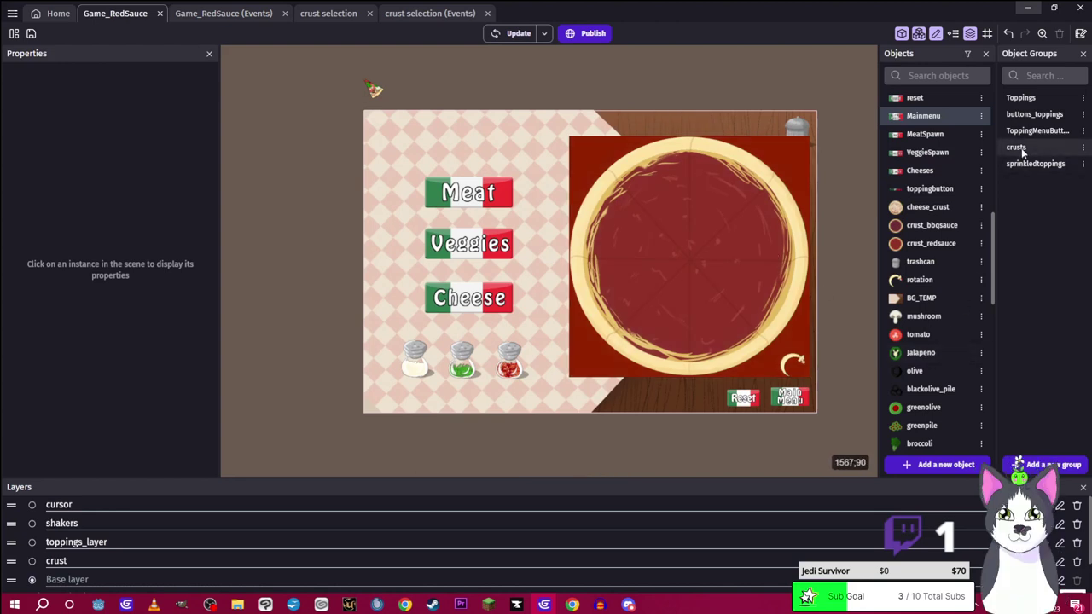
double_click(1020, 98)
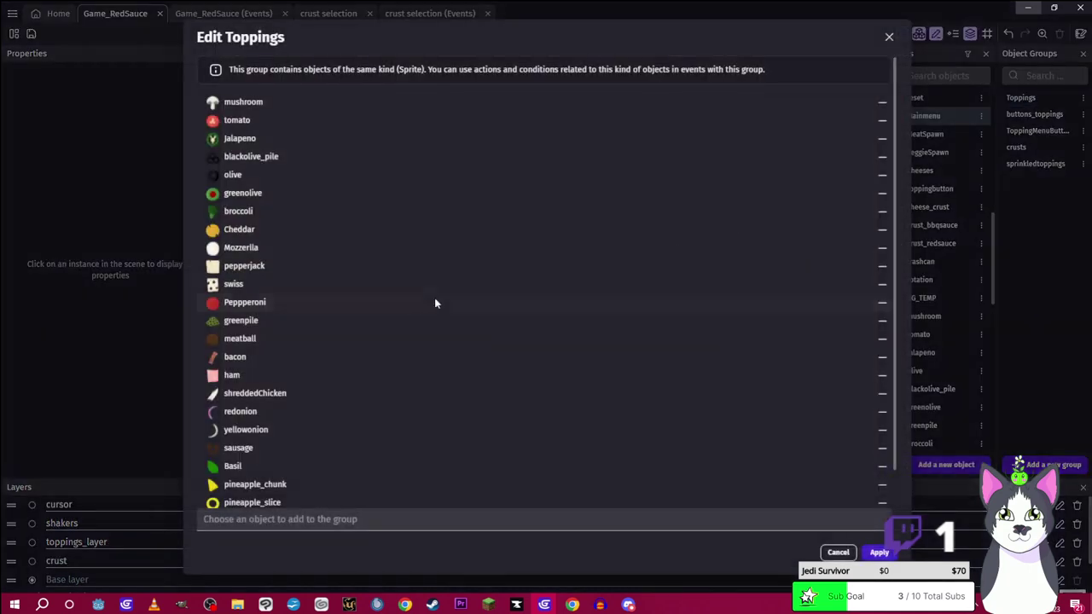
scroll(435, 298, "down", 1)
scroll(383, 338, "up", 1)
scroll(358, 316, "down", 2)
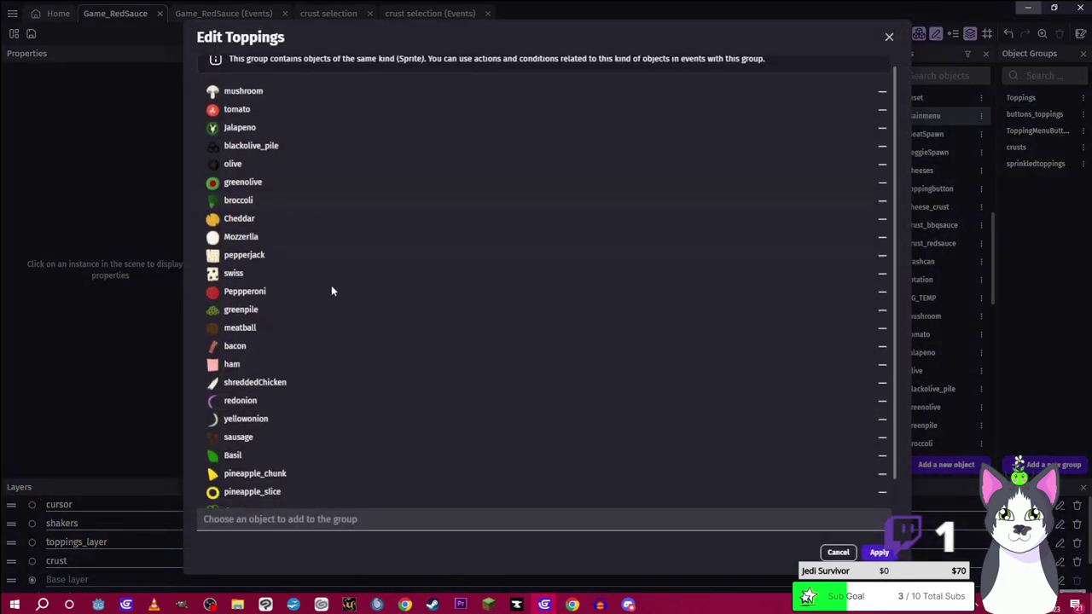
left_click(304, 523)
Browse the group's candidate objects, cancel without changes, and save the project
scroll(315, 381, "down", 3)
scroll(296, 435, "down", 5)
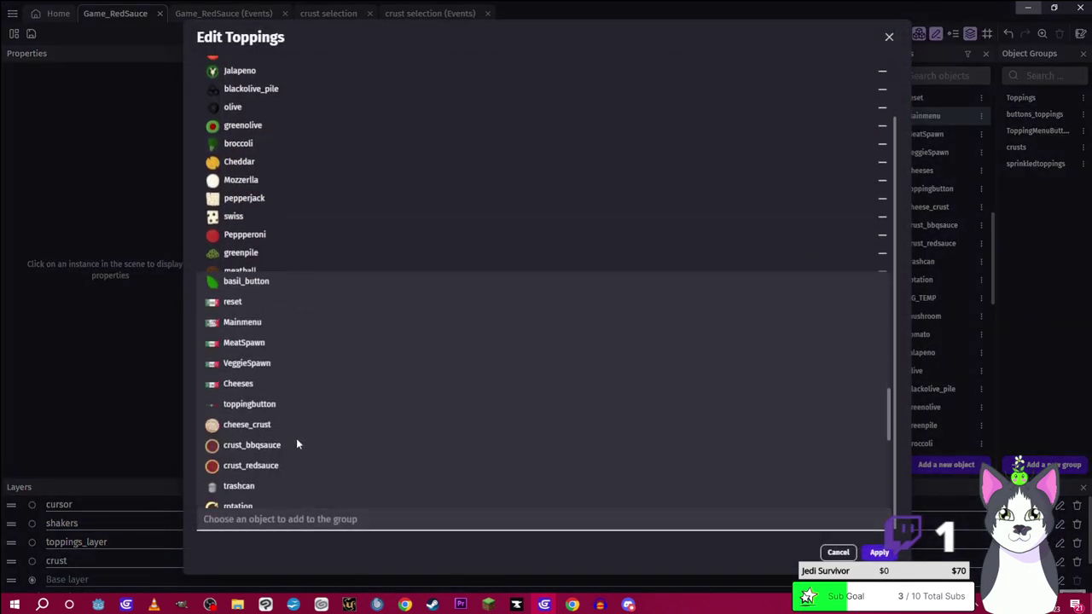
scroll(283, 427, "down", 2)
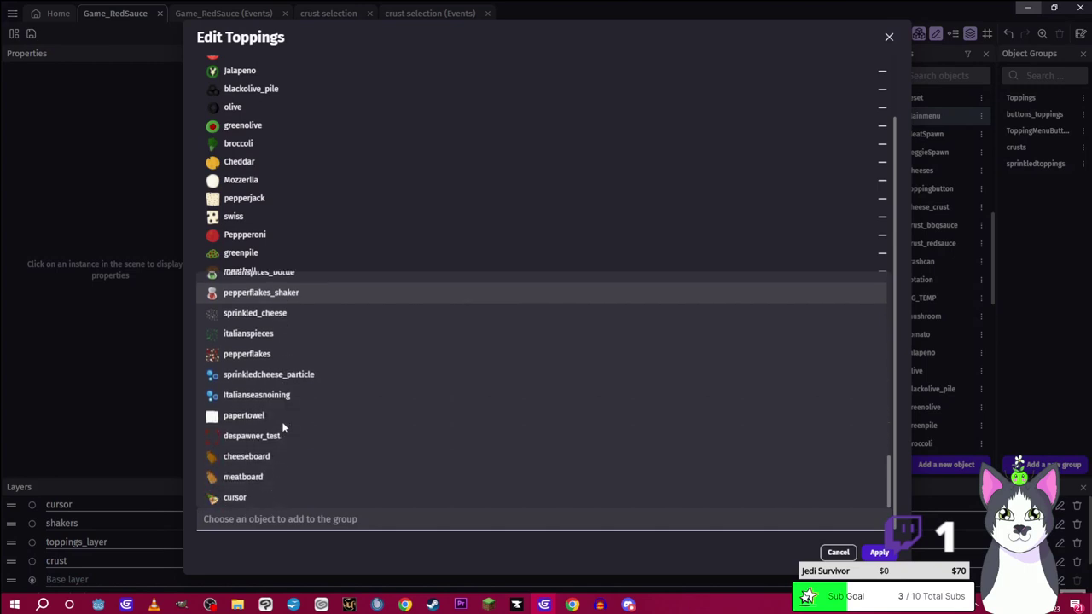
left_click(839, 553)
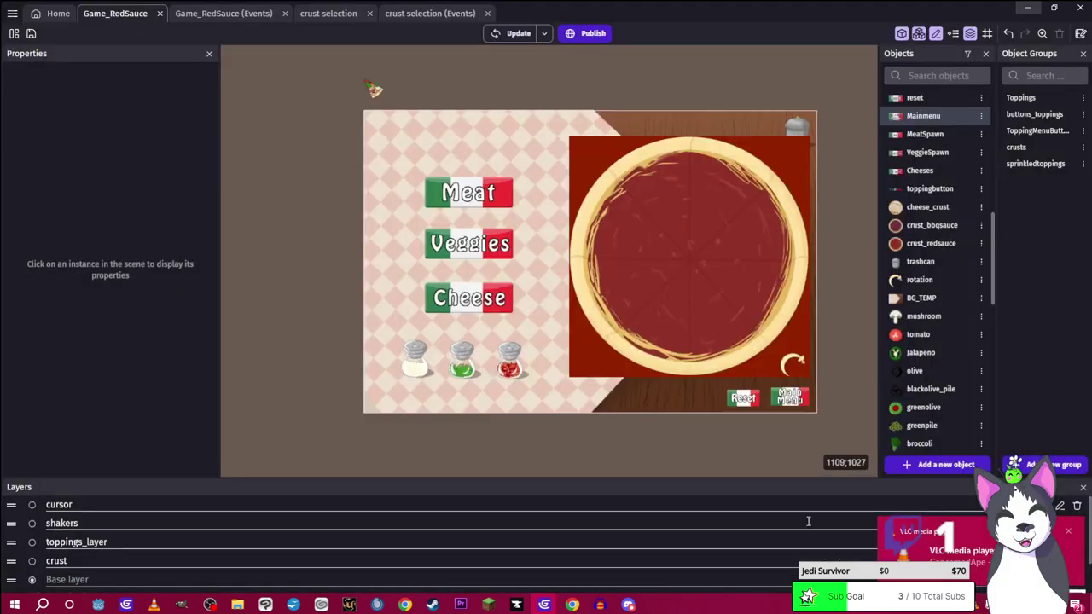
key("ctrl+s")
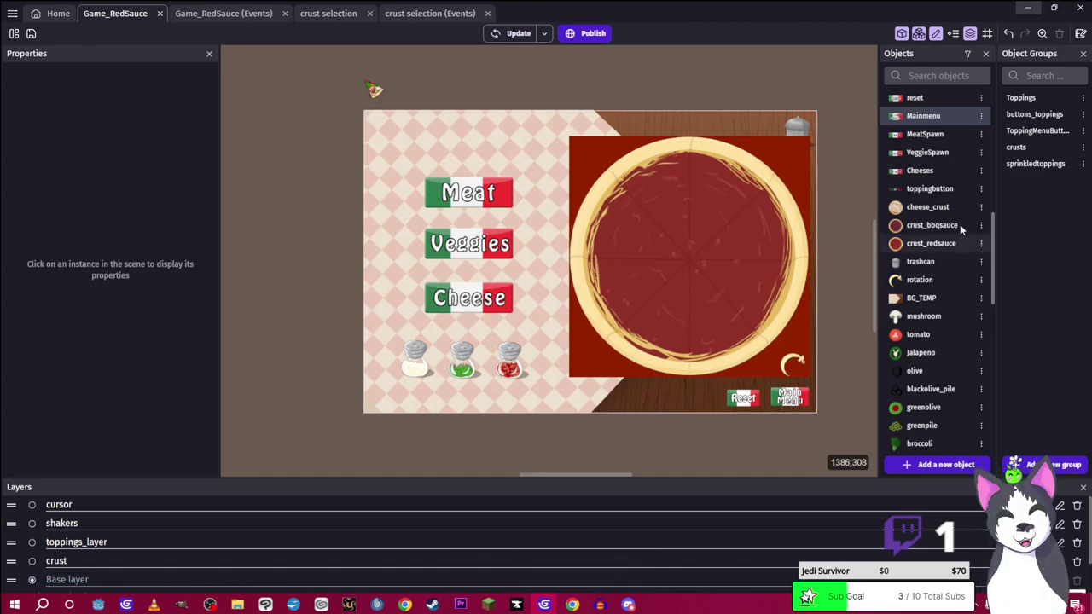
scroll(916, 305, "down", 5)
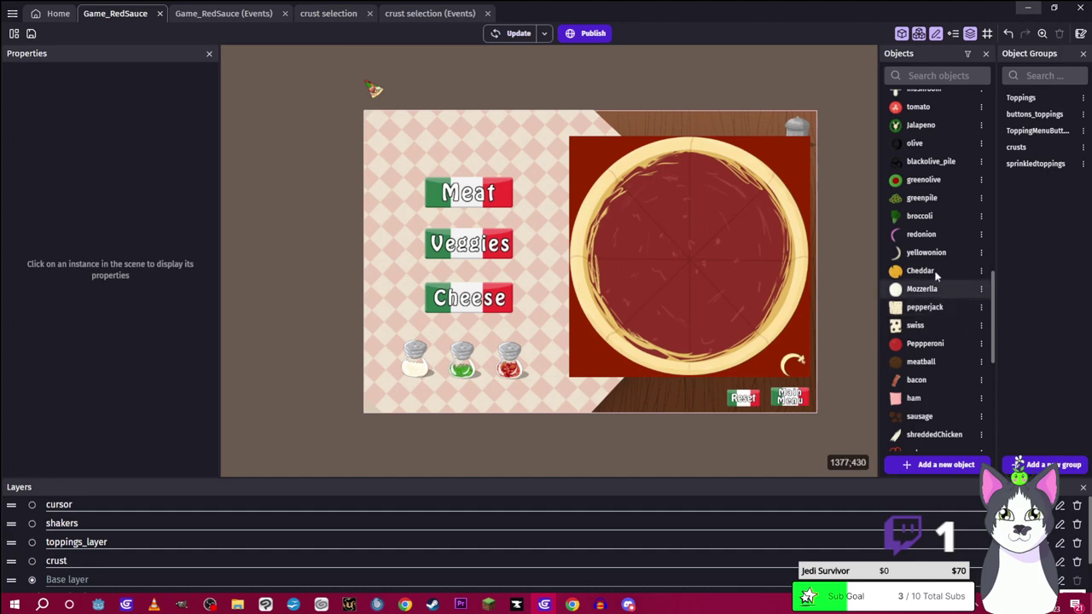
Give redonion a custom collision mask and fit it to the crescent's top as a quadrilateral
double_click(921, 233)
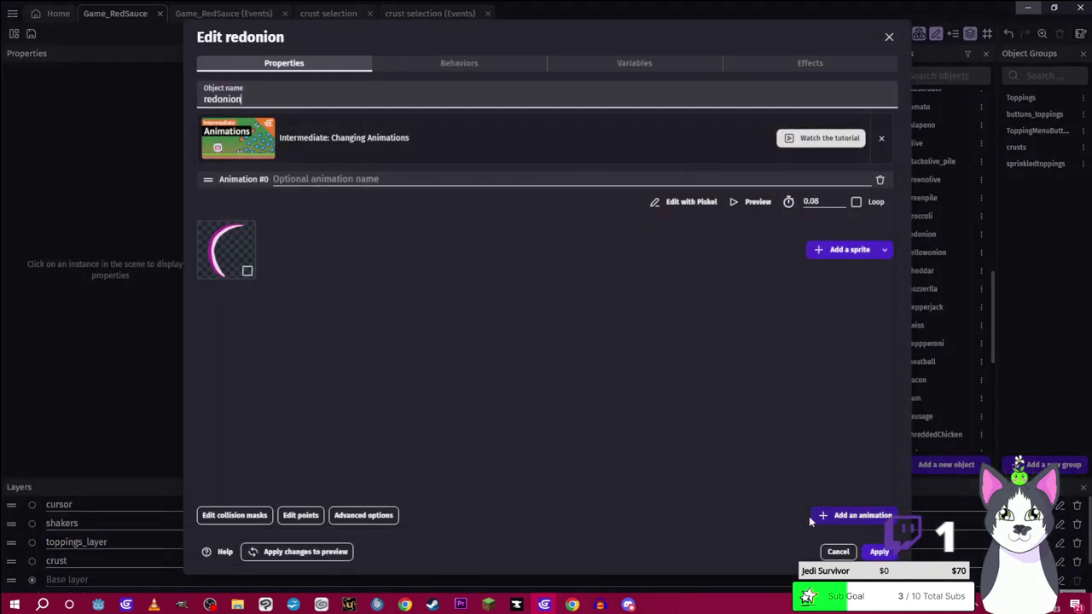
left_click(232, 516)
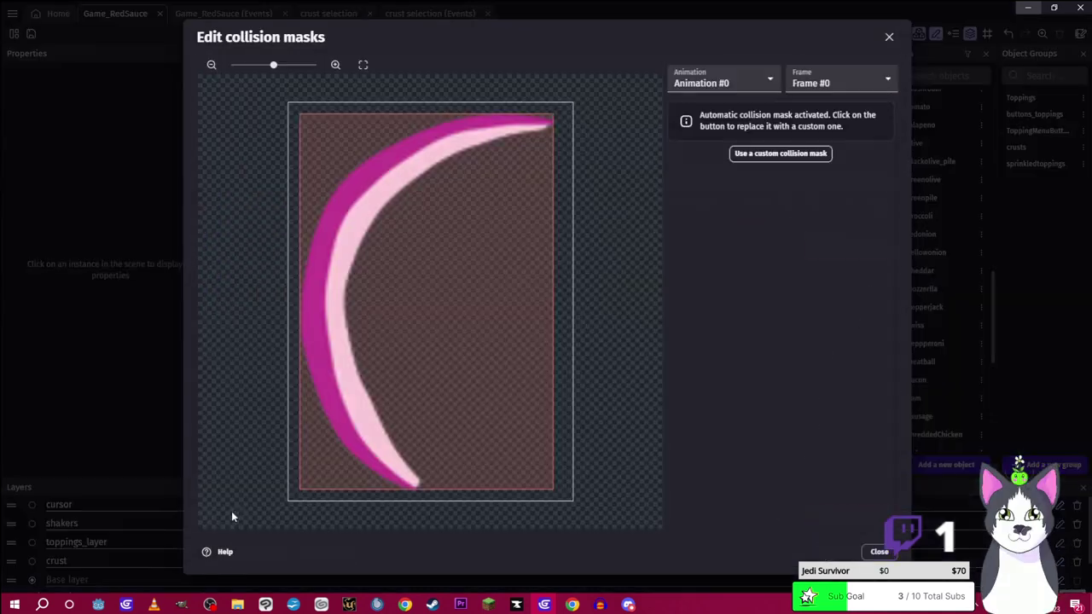
left_click(777, 155)
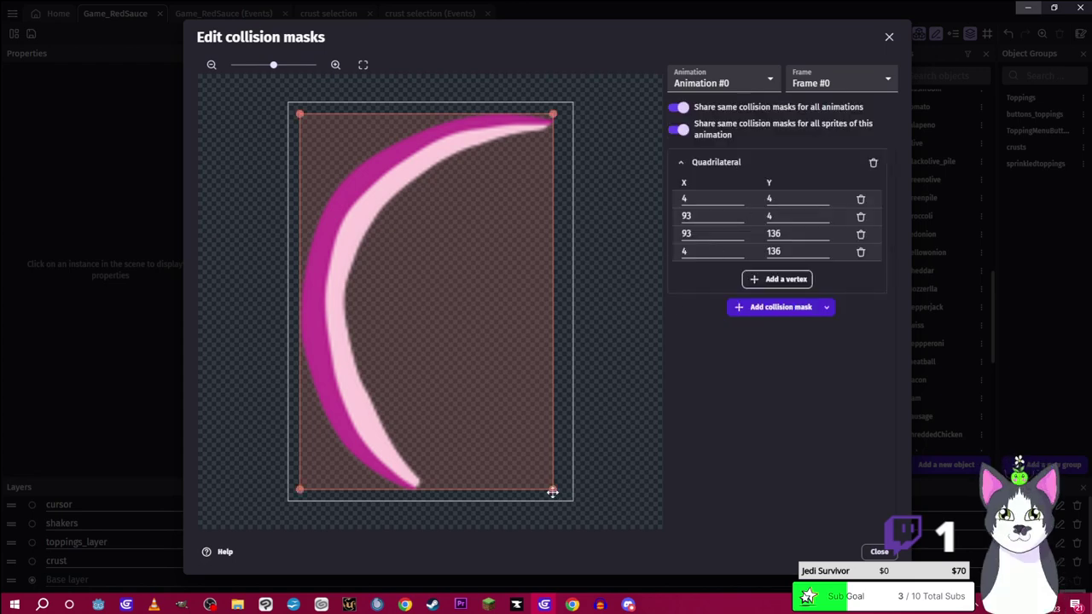
left_click_drag(553, 492, 548, 128)
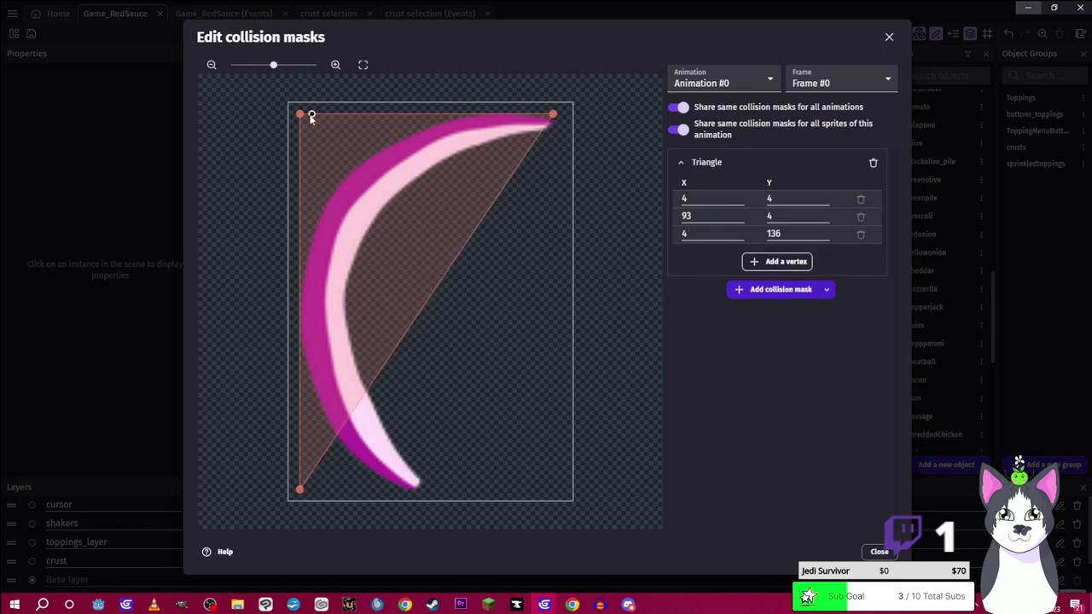
left_click_drag(312, 118, 406, 130)
left_click_drag(429, 115, 429, 114)
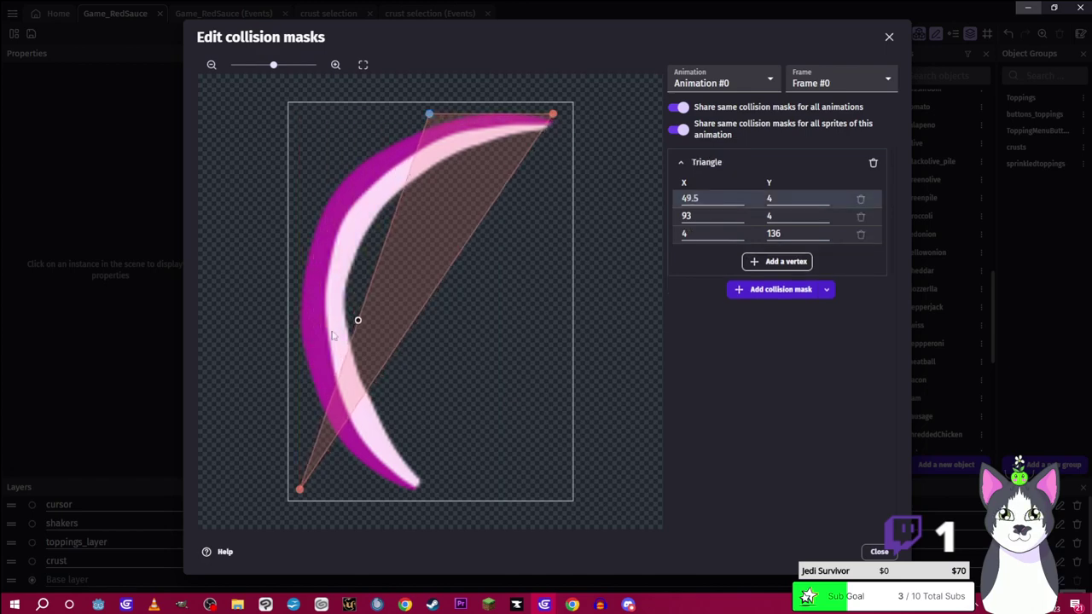
left_click_drag(299, 490, 335, 188)
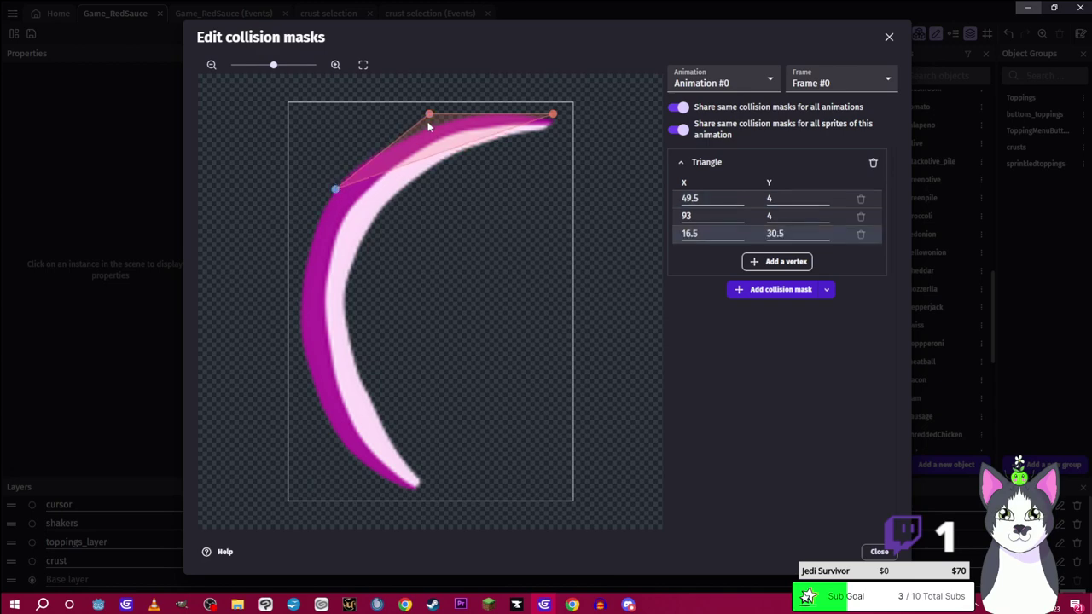
left_click_drag(429, 114, 436, 122)
Add a second mask and shape it into a seven-vertex polygon along the crescent's outer curve
left_click(780, 289)
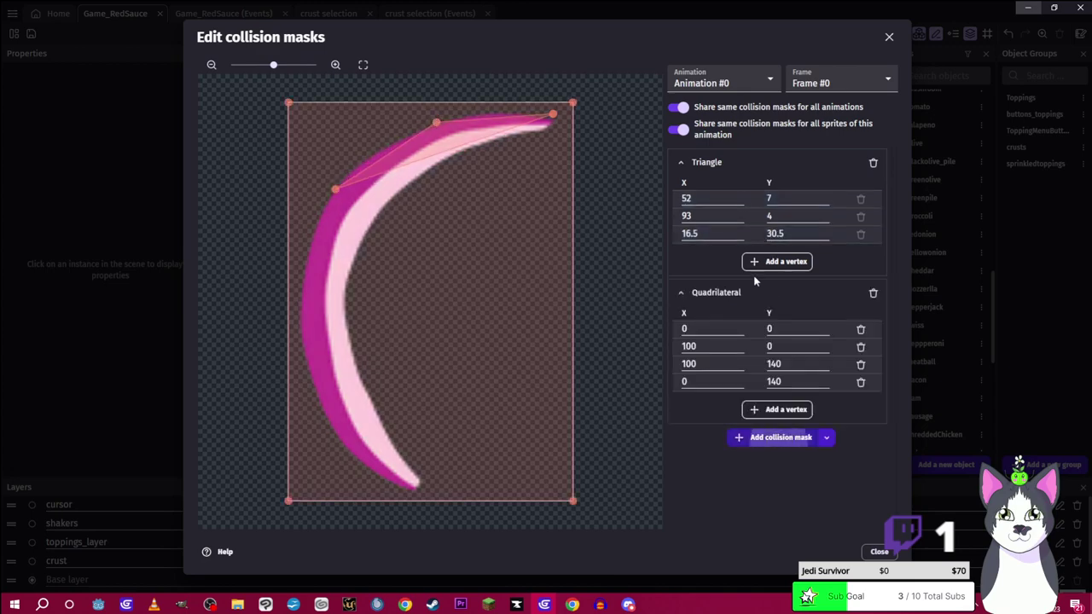
left_click_drag(574, 503, 549, 123)
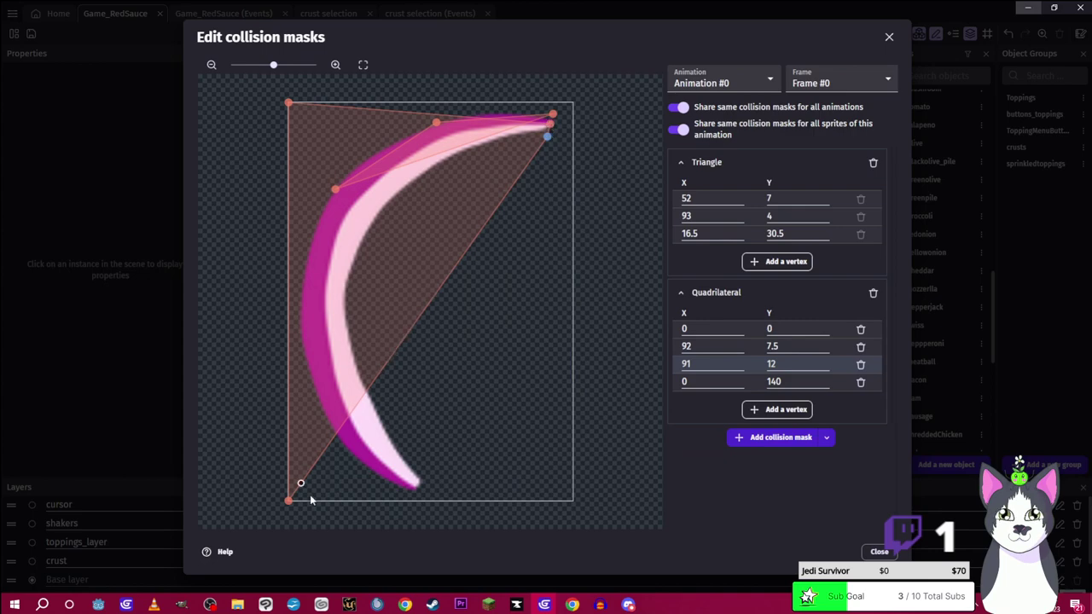
left_click_drag(287, 501, 364, 467)
left_click_drag(290, 106, 321, 387)
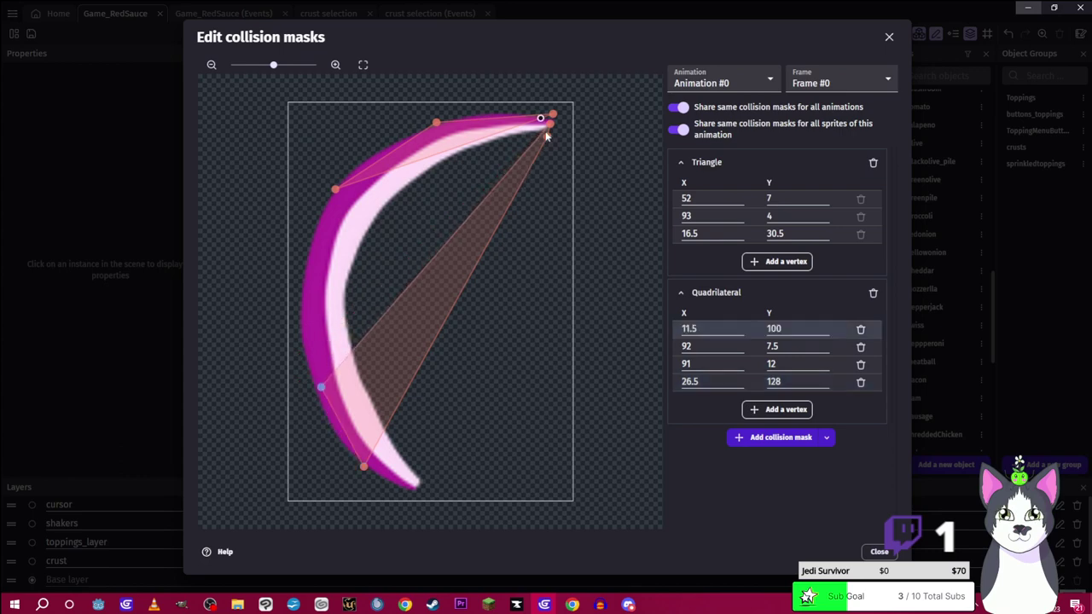
left_click_drag(552, 123, 301, 339)
left_click_drag(547, 138, 329, 192)
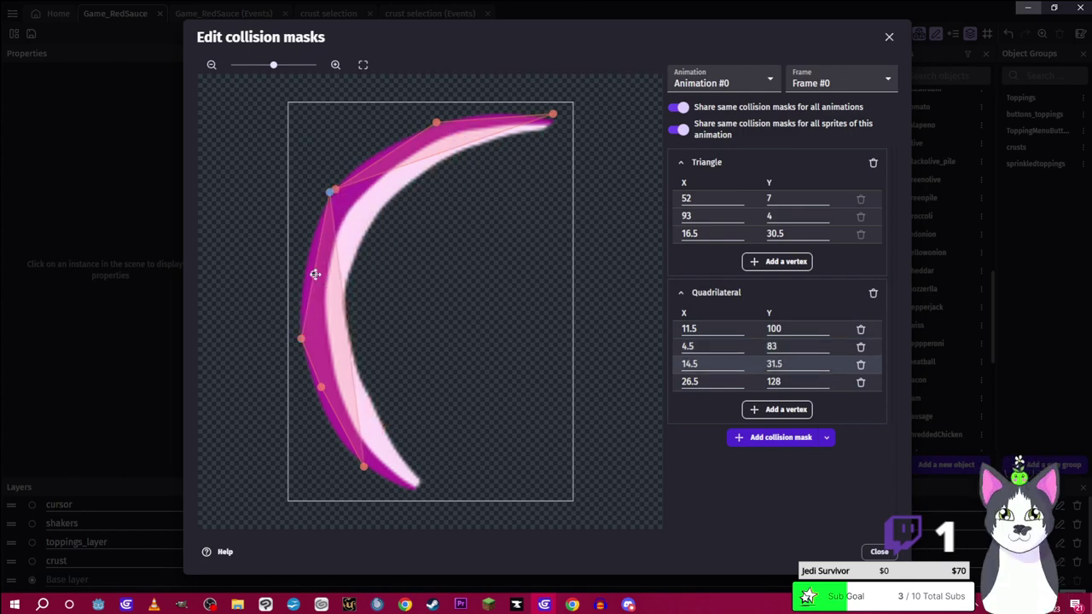
left_click_drag(315, 266, 313, 232)
left_click(308, 286)
left_click_drag(308, 286, 302, 290)
left_click_drag(341, 427, 332, 433)
left_click_drag(313, 384, 308, 384)
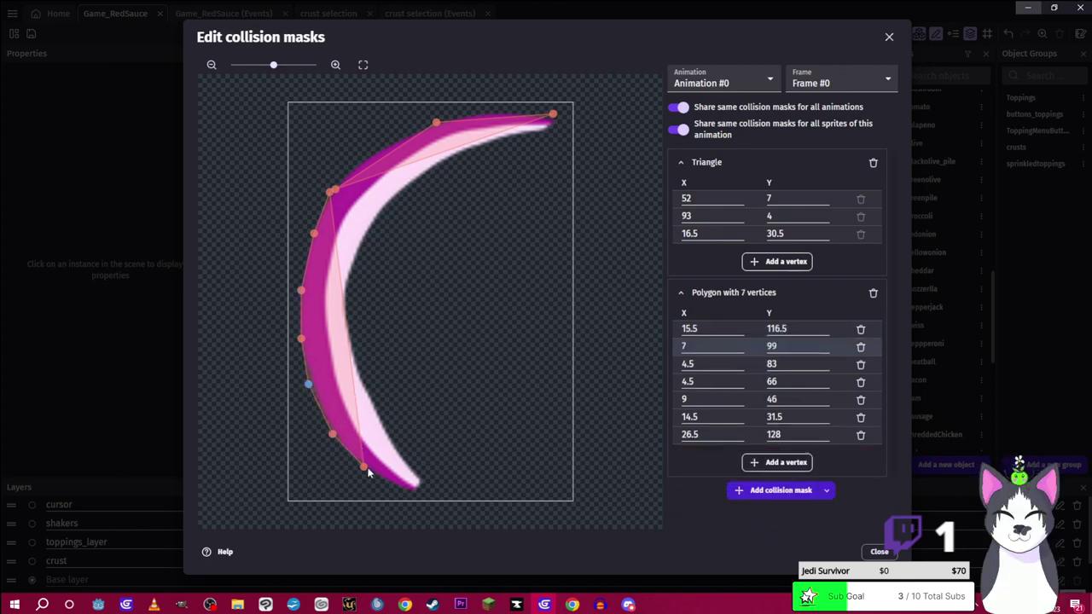
left_click_drag(374, 463, 372, 462)
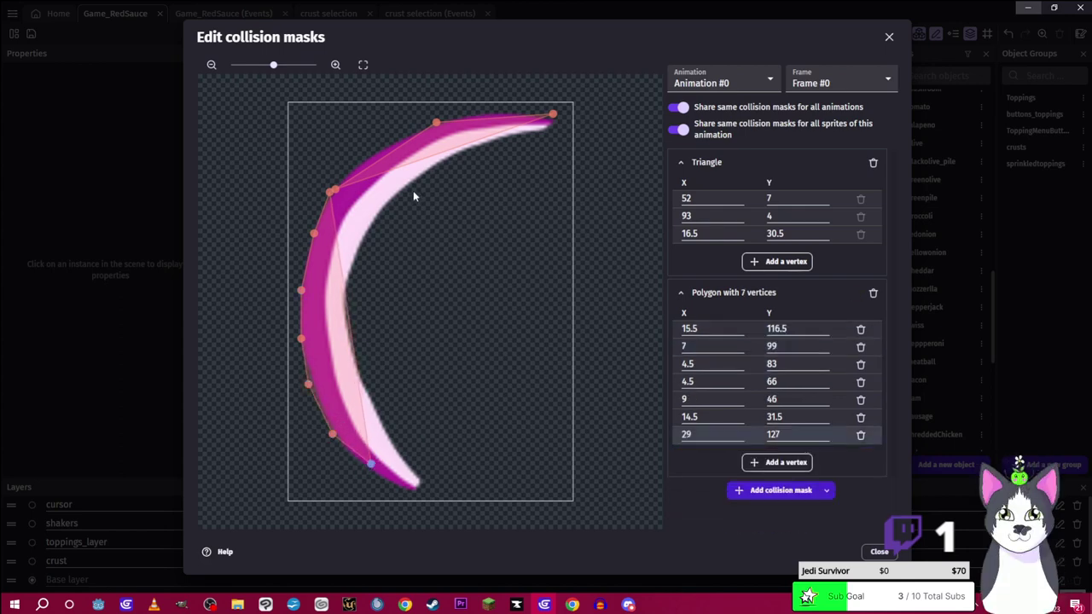
mouse_move(392, 153)
left_mouse_down()
mouse_move(358, 154)
mouse_move(376, 154)
left_mouse_up()
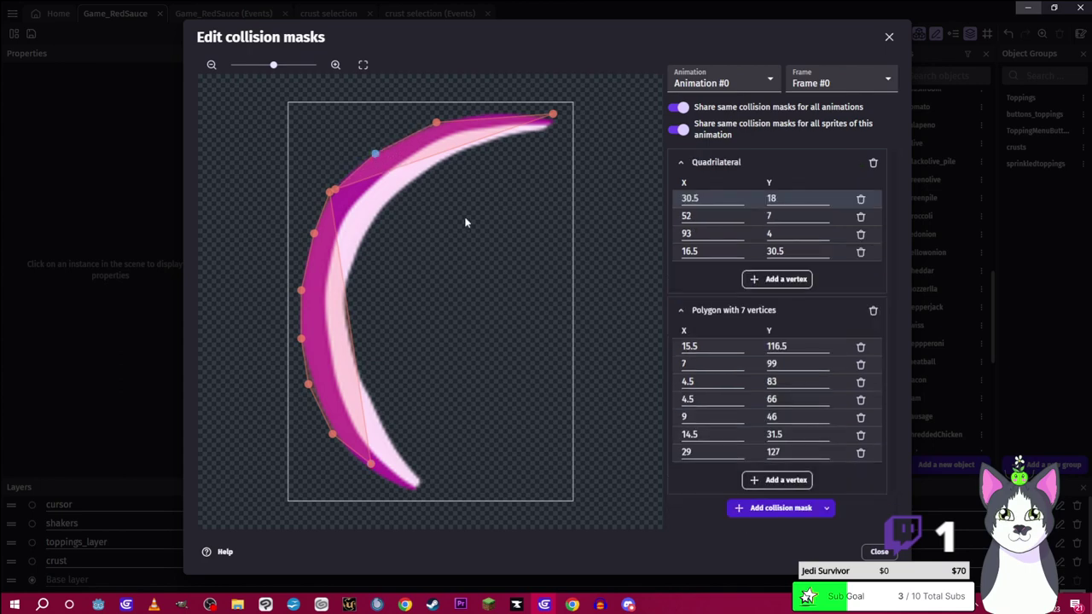
Add a third mask along the crescent's upper curve, deleting vertices until it is convex
left_click(781, 508)
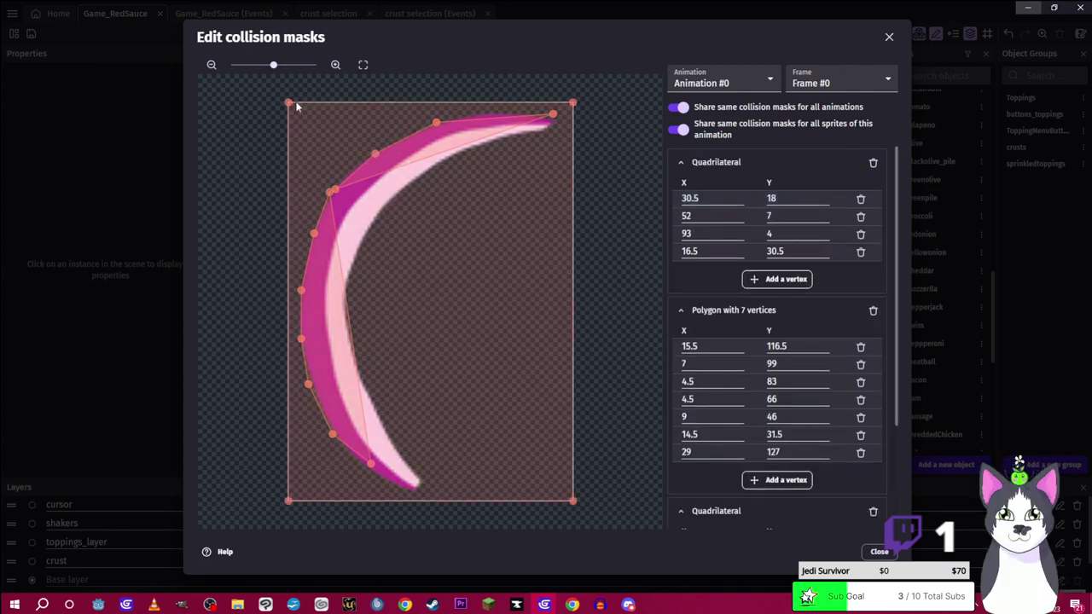
left_click_drag(294, 107, 470, 257)
left_click_drag(575, 501, 497, 371)
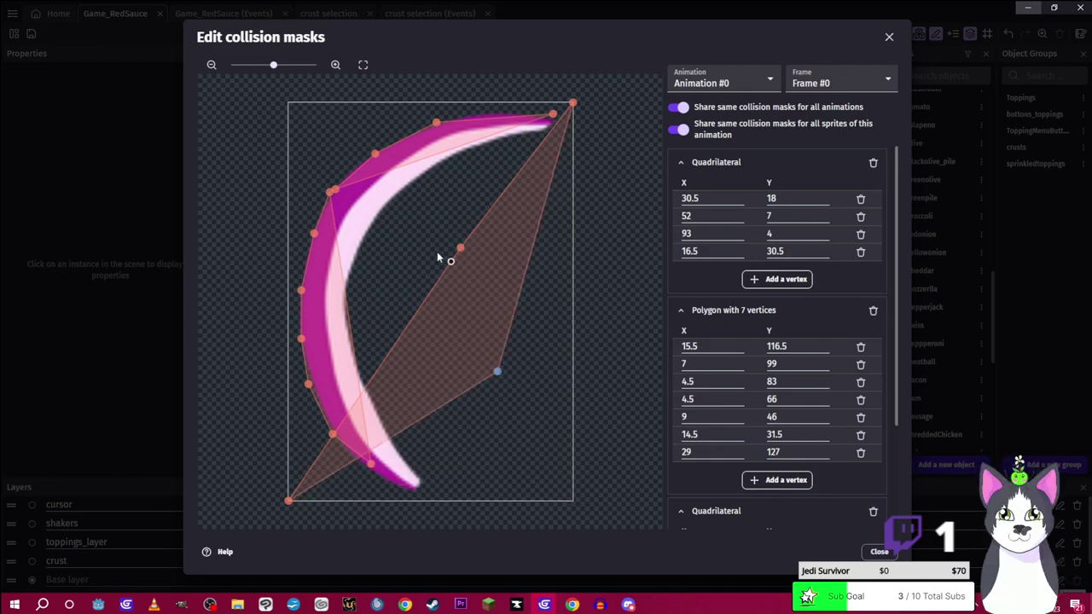
left_click_drag(458, 246, 333, 194)
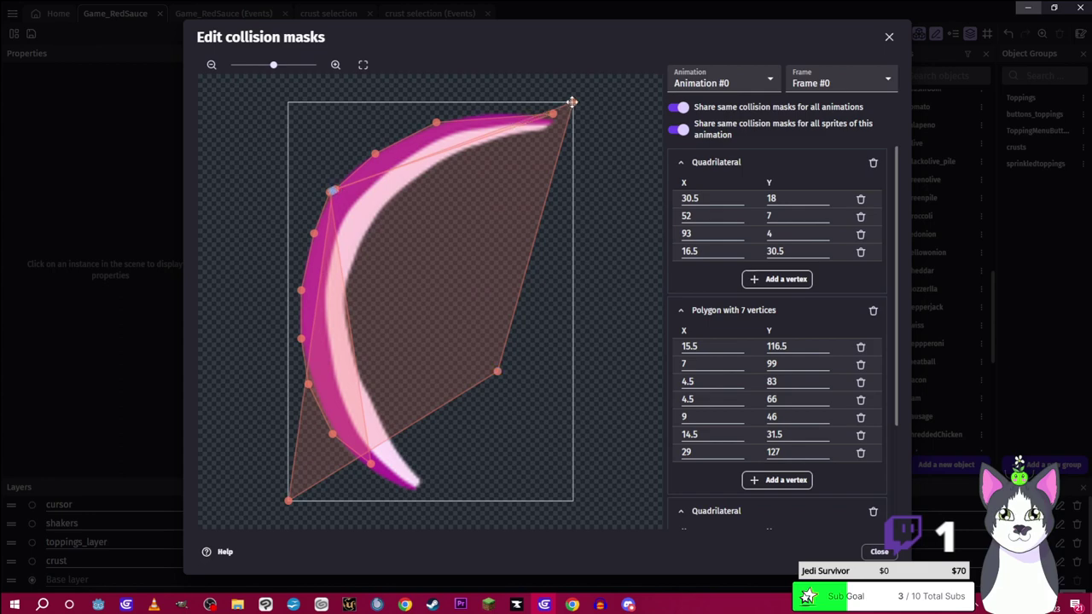
left_click_drag(573, 102, 548, 117)
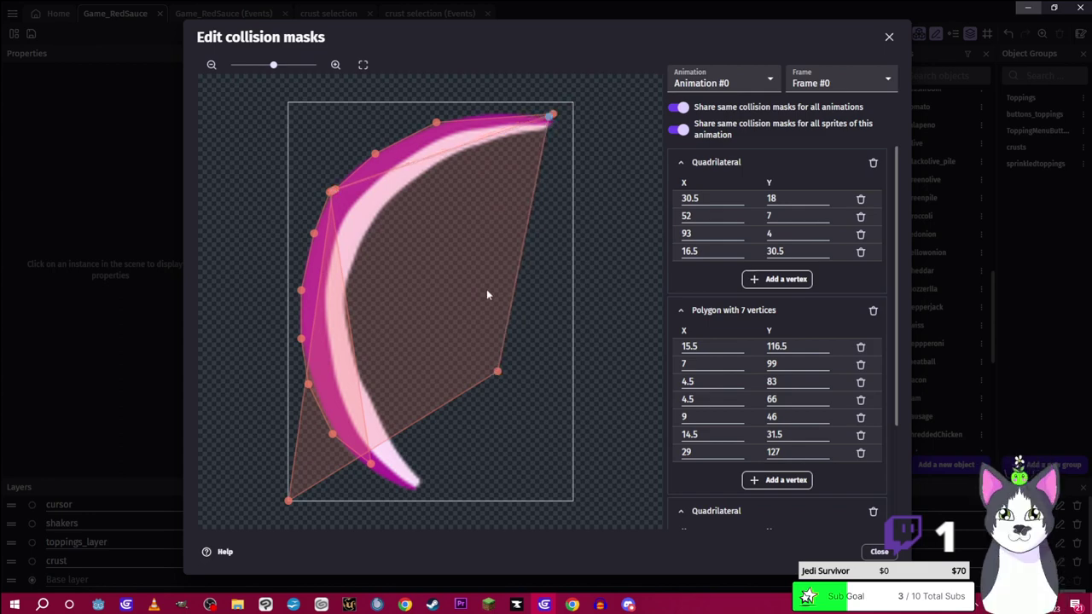
left_click_drag(497, 373, 520, 137)
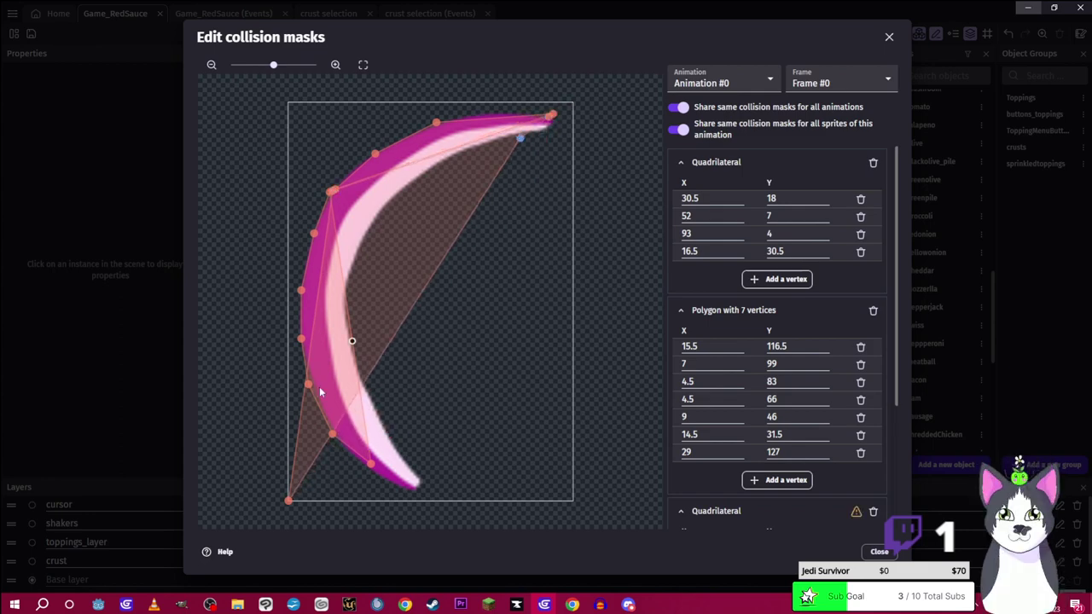
left_click_drag(295, 504, 344, 274)
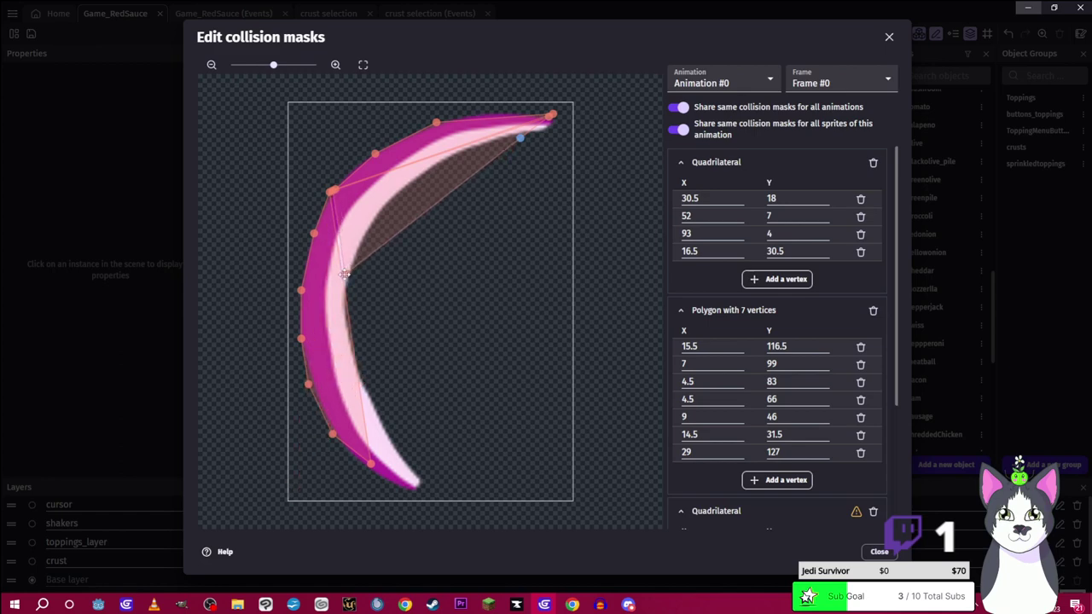
left_click_drag(499, 151, 404, 202)
double_click(404, 204)
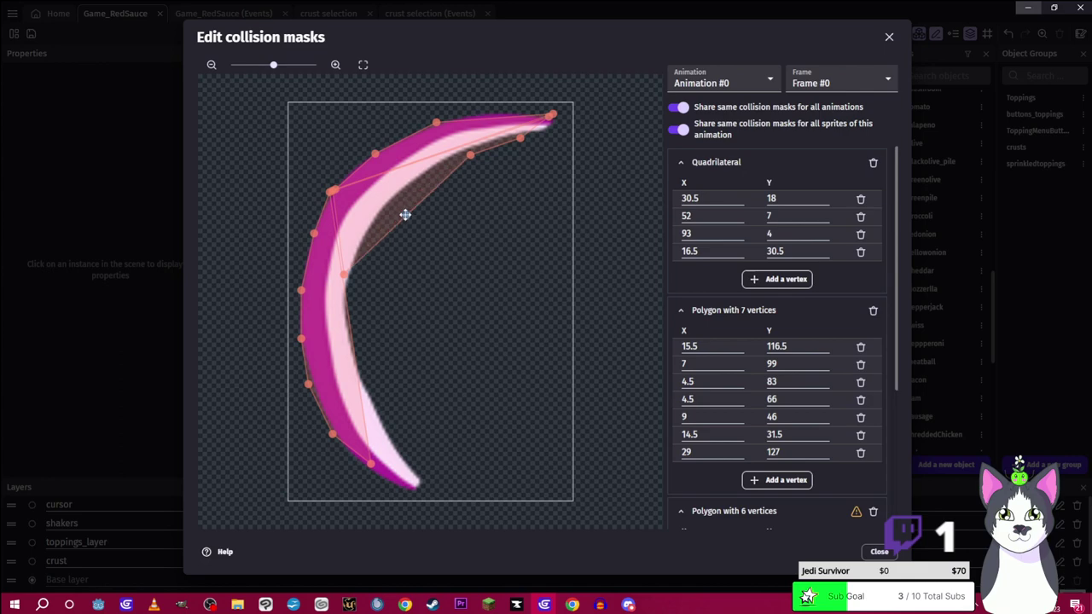
double_click(471, 158)
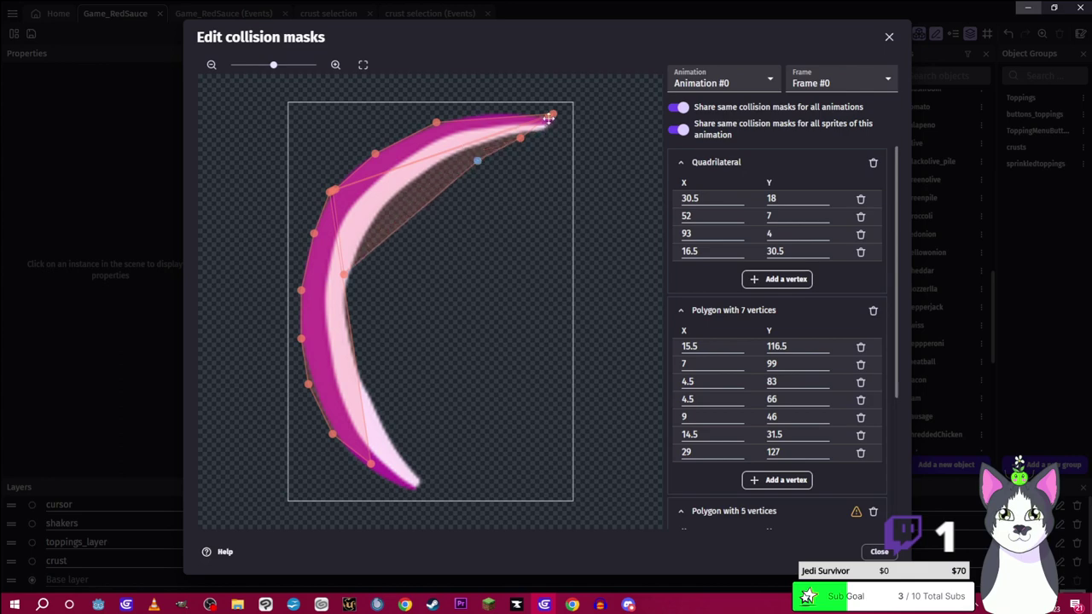
double_click(483, 163)
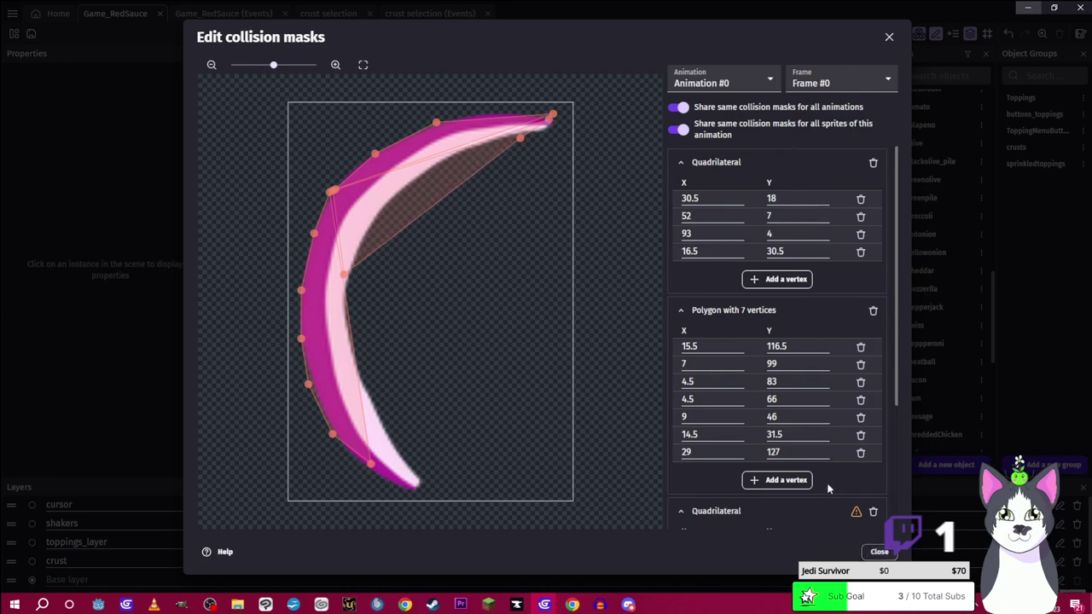
scroll(828, 488, "down", 3)
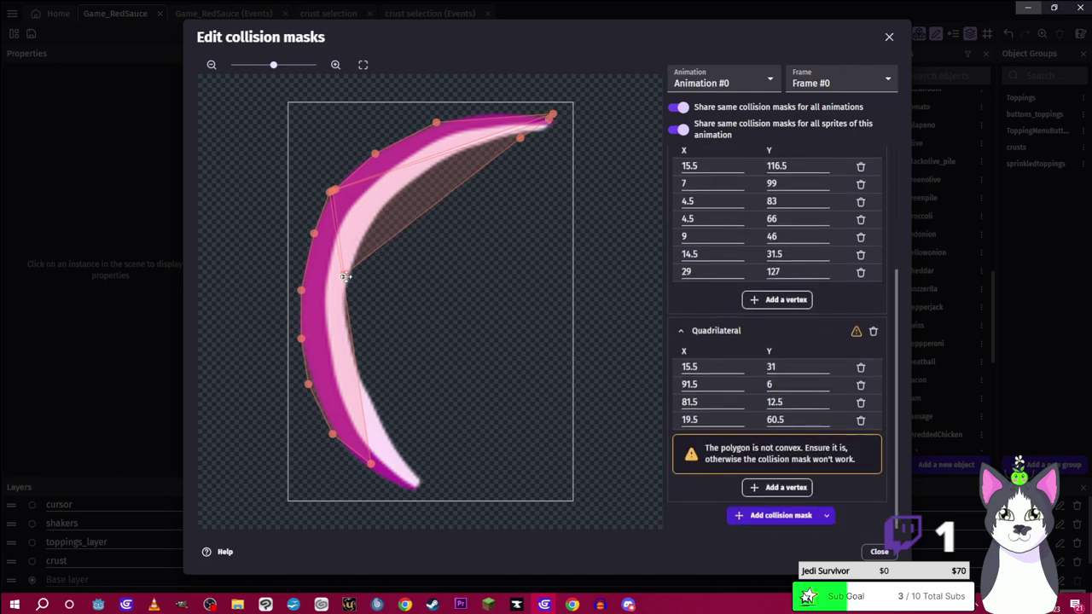
double_click(519, 131)
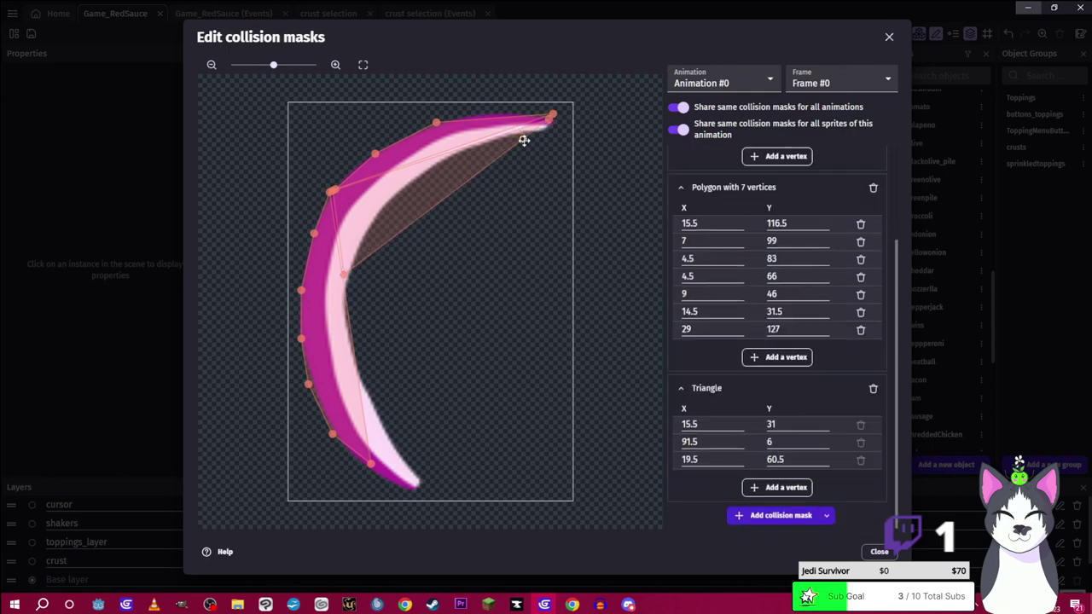
Add a triangular mask covering the crescent's lower tip
left_click(775, 517)
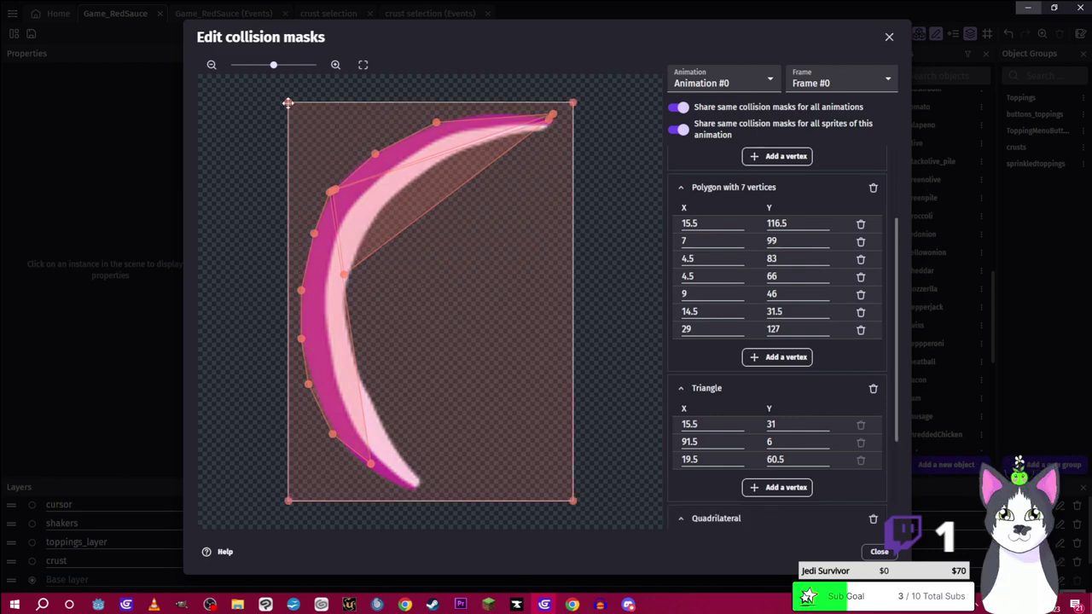
left_click_drag(289, 102, 362, 346)
left_click_drag(573, 102, 370, 376)
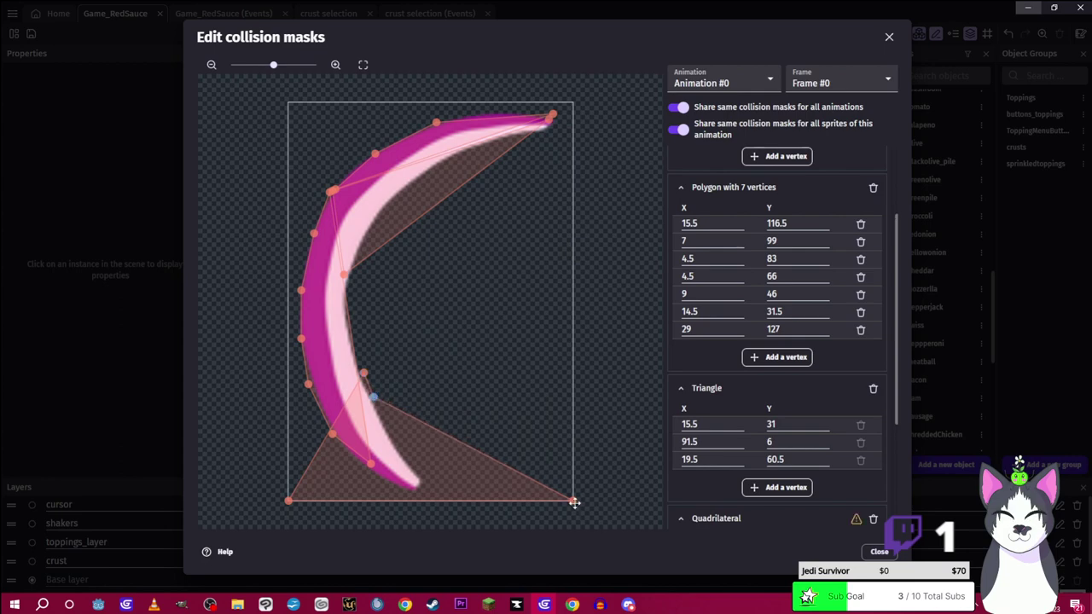
left_click_drag(574, 503, 423, 488)
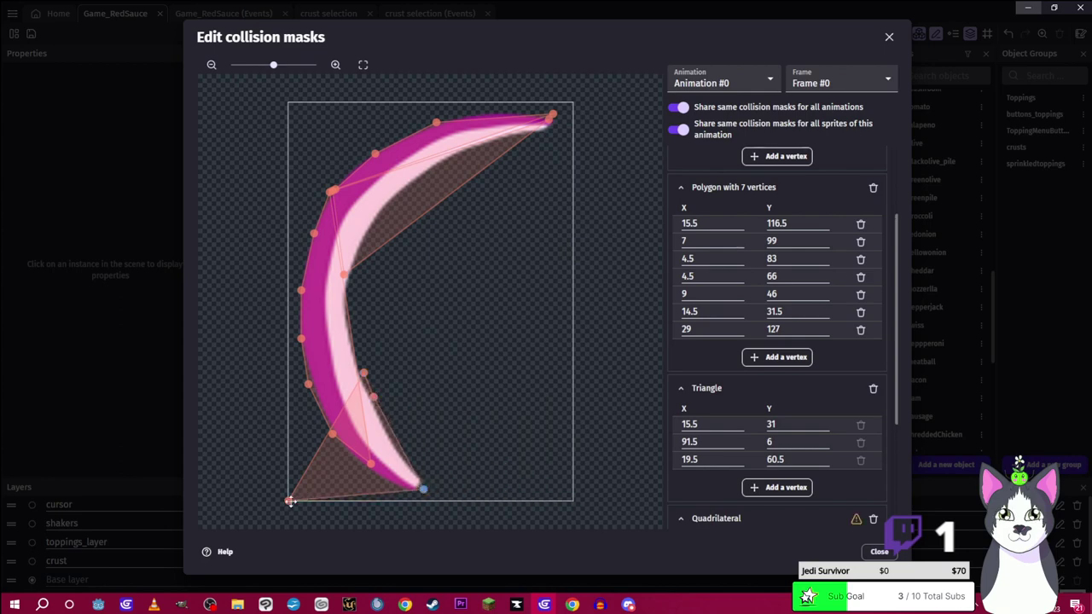
left_click_drag(290, 502, 343, 465)
left_click_drag(373, 397, 374, 393)
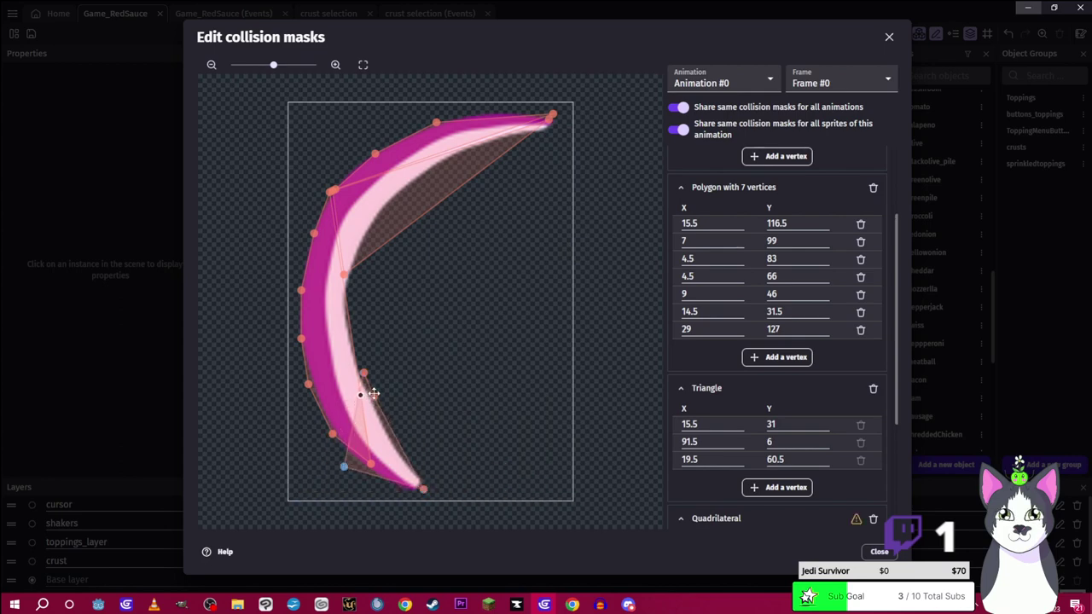
double_click(374, 394)
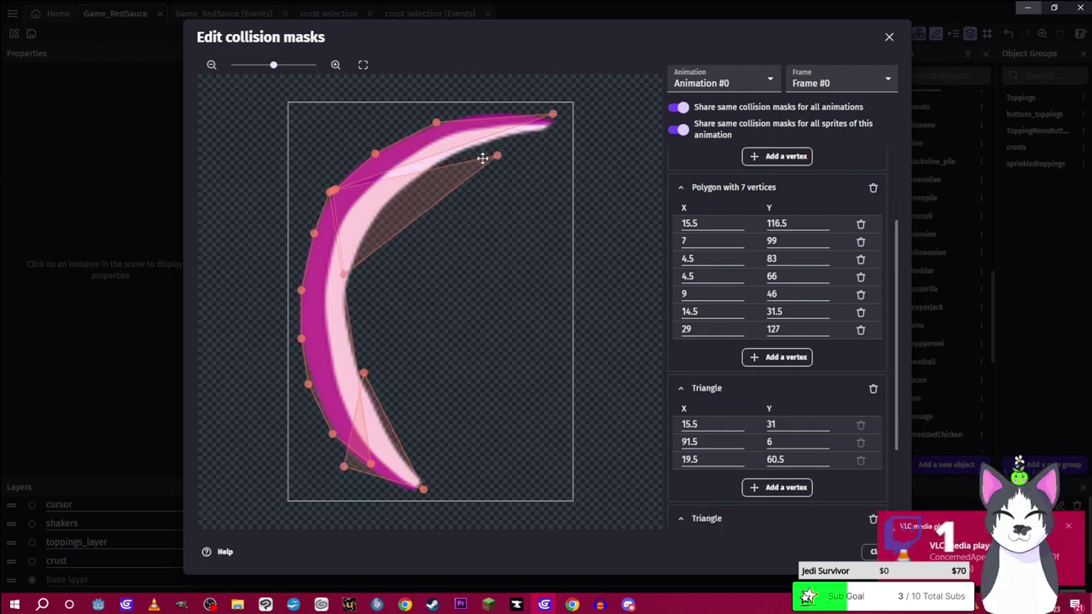
left_click_drag(413, 164, 413, 164)
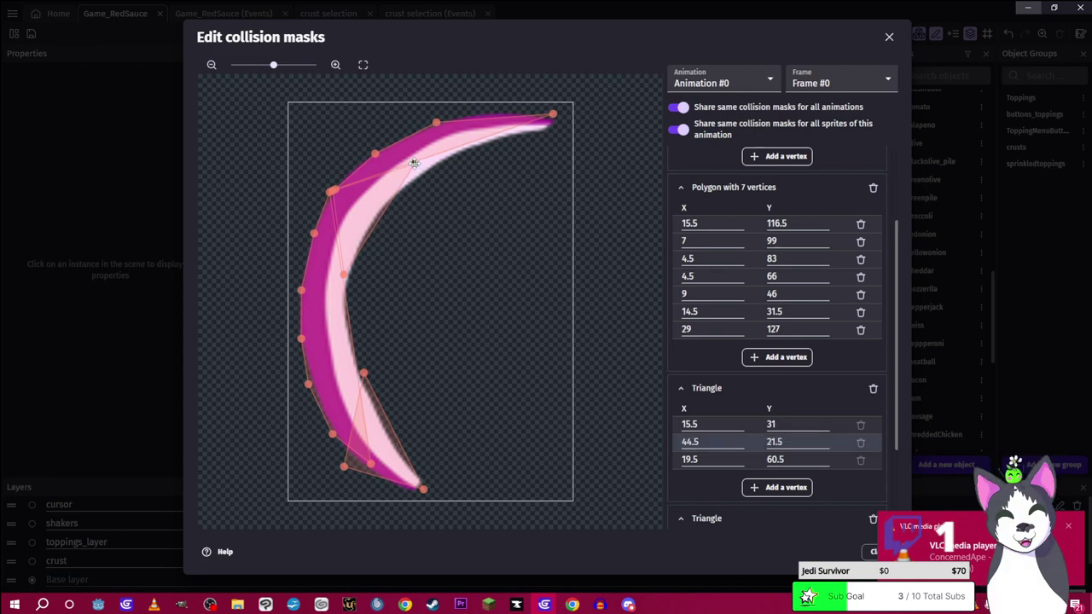
scroll(774, 489, "down", 3)
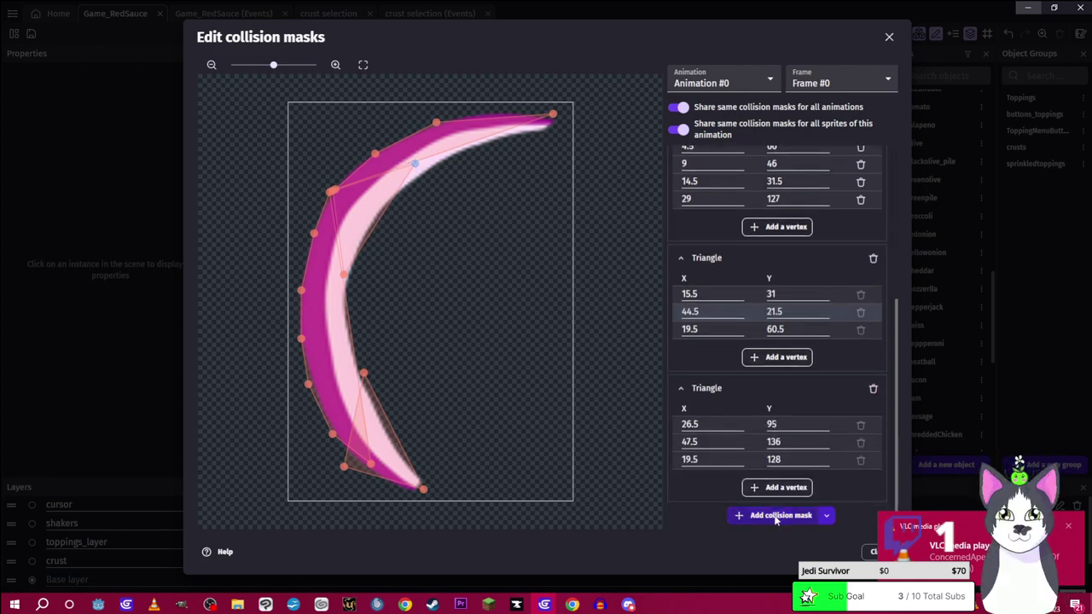
Add a thin triangular mask along the upper arc covering the crescent's upper tip
left_click(775, 516)
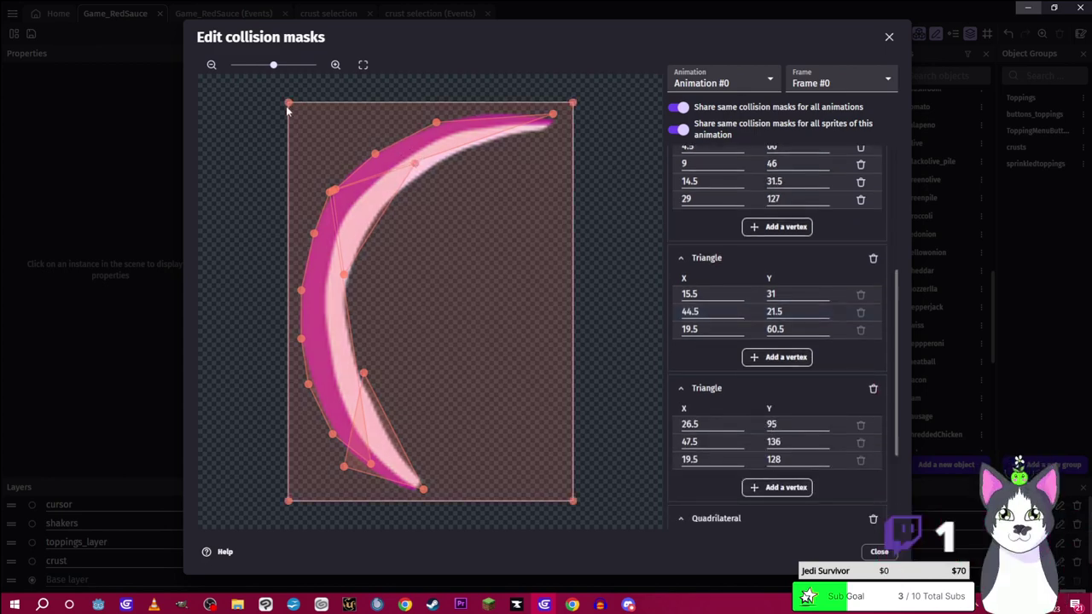
mouse_move(288, 102)
left_mouse_down()
mouse_move(402, 142)
mouse_move(413, 163)
left_mouse_up()
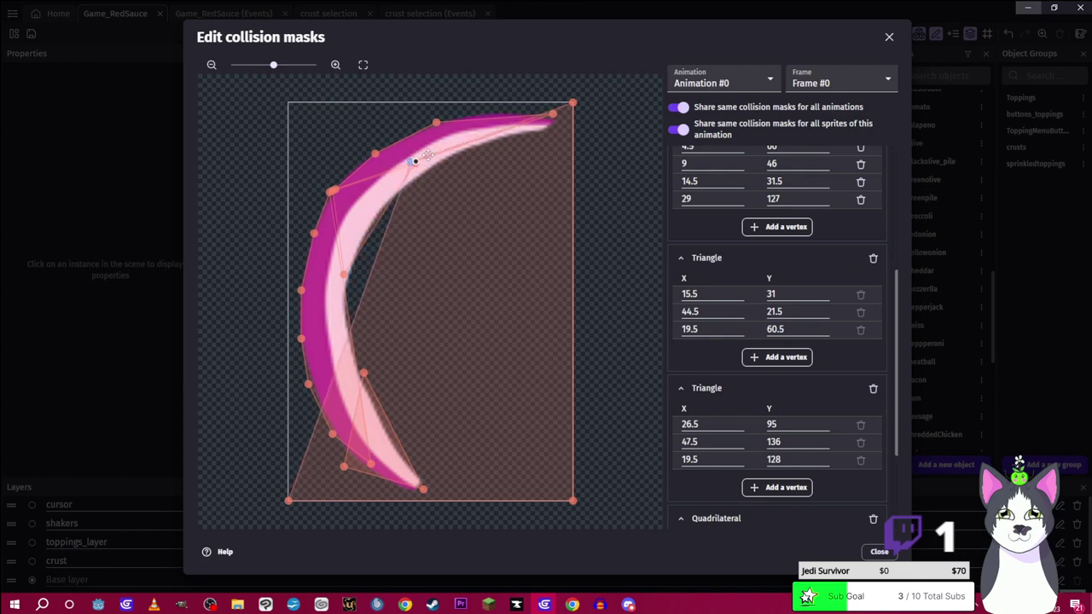
left_click_drag(572, 103, 553, 116)
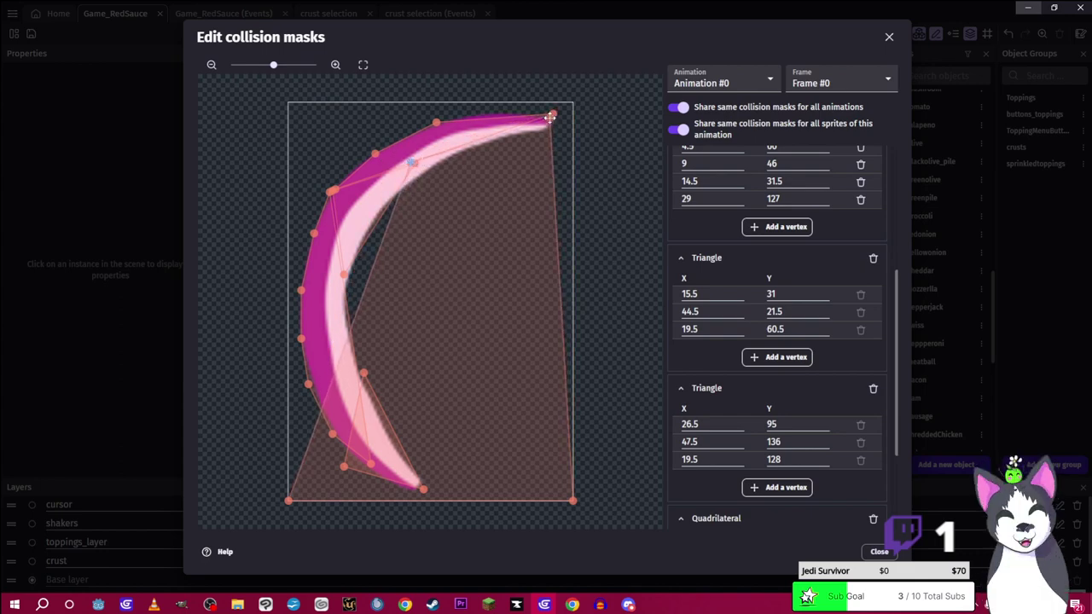
left_click_drag(573, 501, 507, 177)
left_click_drag(287, 501, 402, 186)
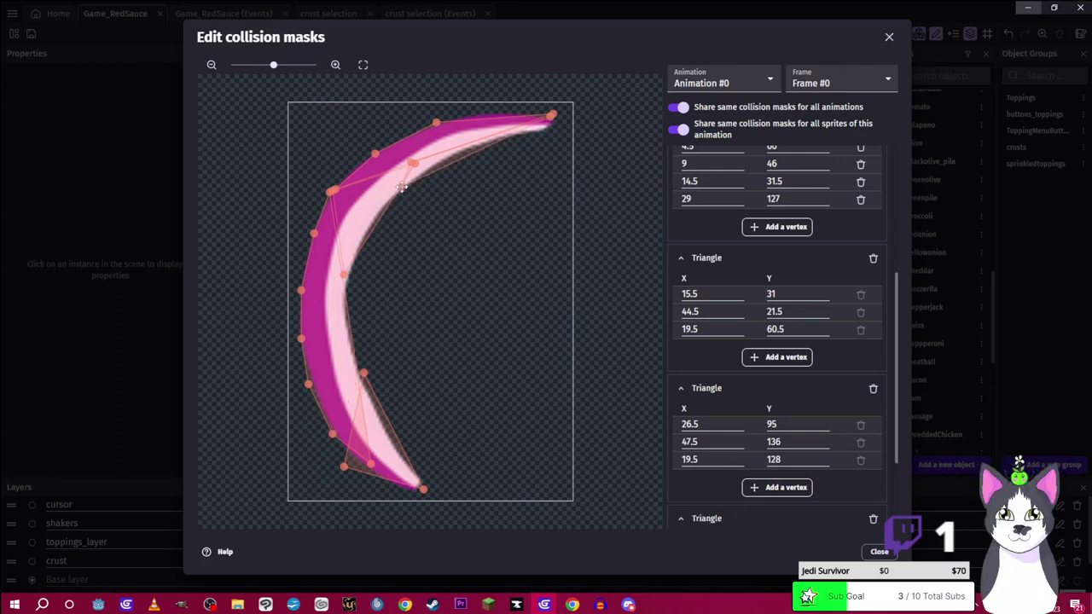
scroll(824, 471, "down", 5)
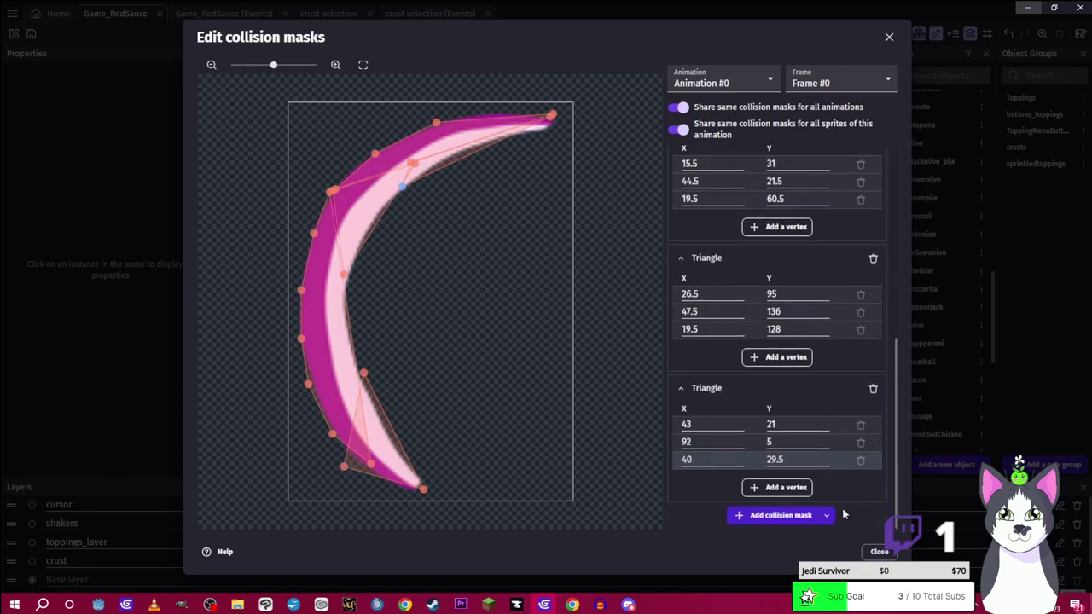
Close the mask editor, apply the redonion edits, and save the project with Ctrl+S
left_click(878, 552)
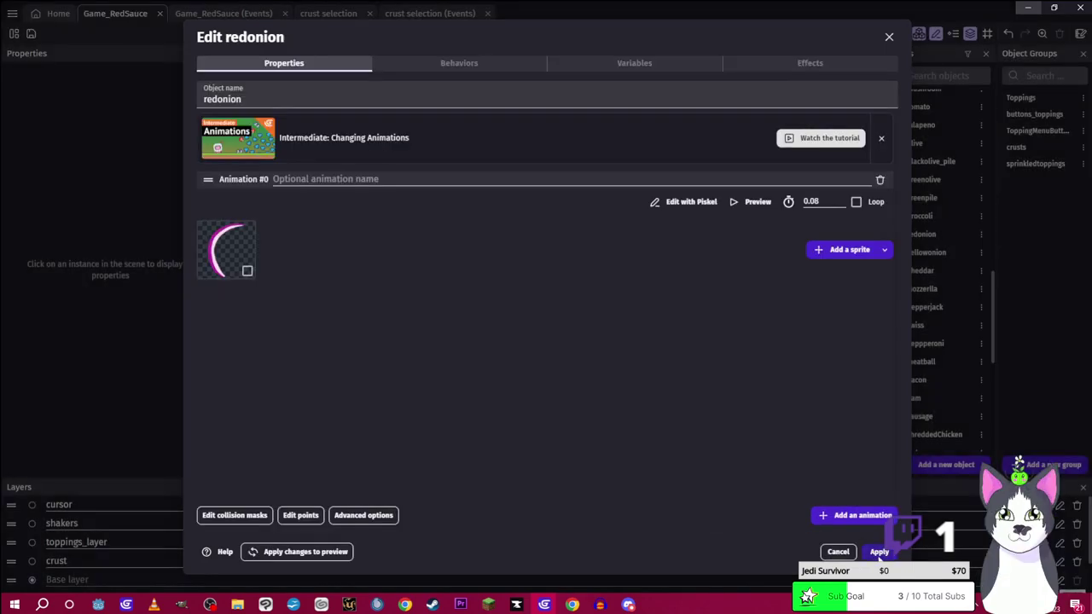
left_click(879, 555)
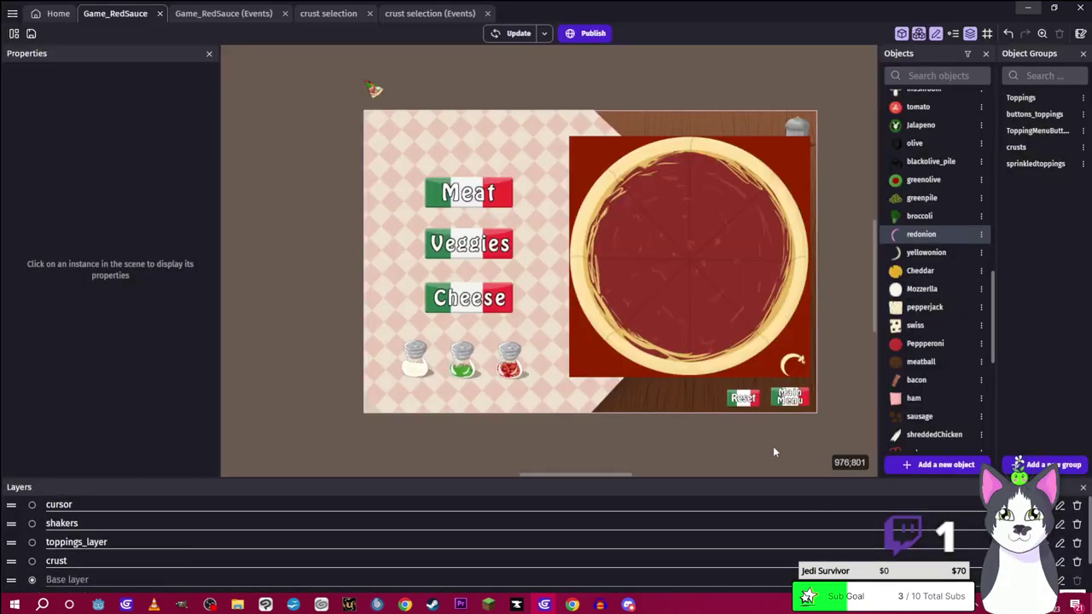
key("ctrl+s")
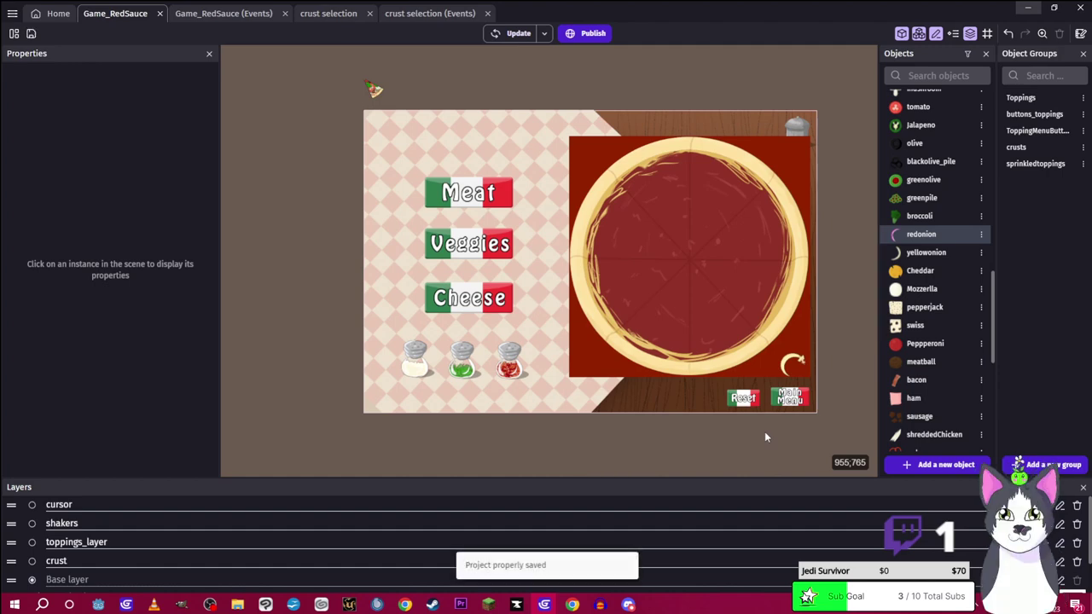